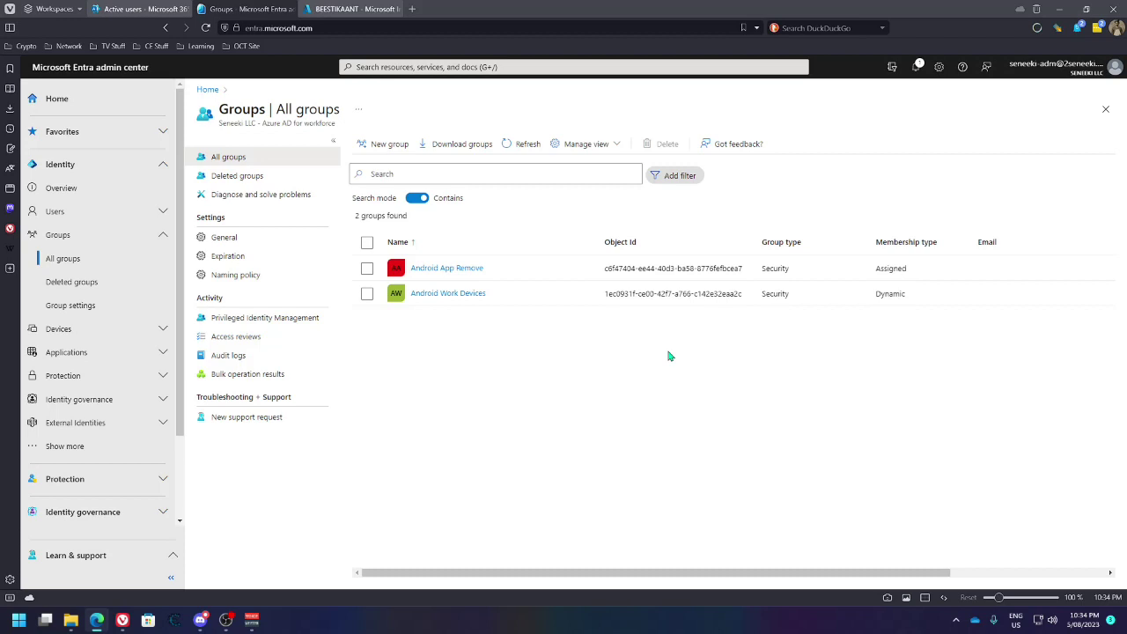
# Review BEESTIKAANT's properties, leaving Device ownership as Corporate, then go to the Active users list
pyautogui.click(352, 9)
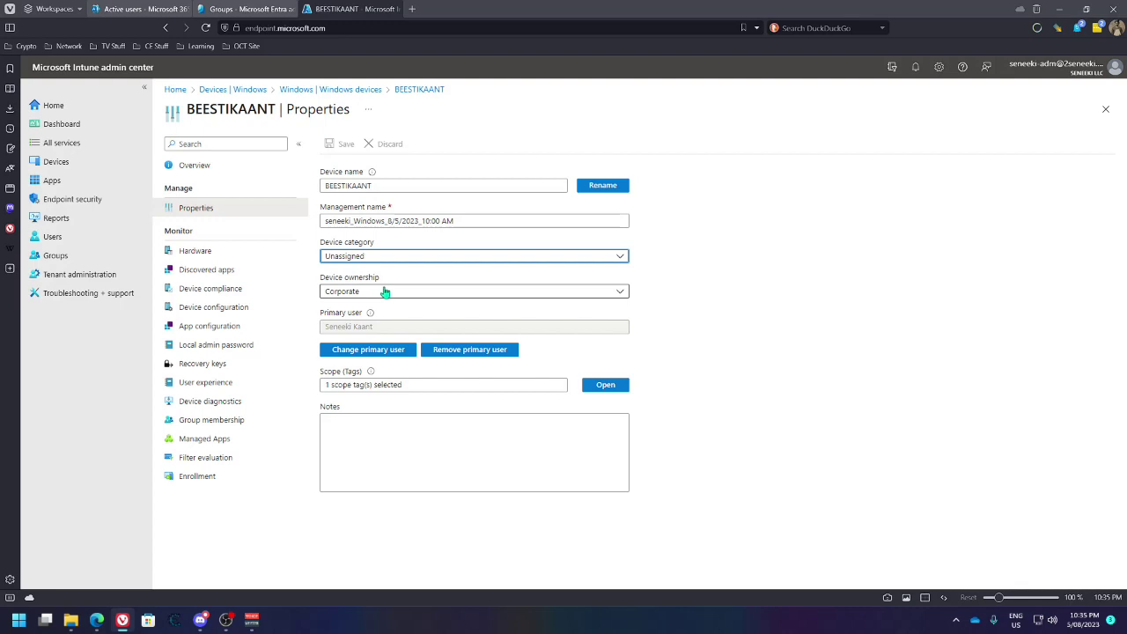
pyautogui.click(426, 296)
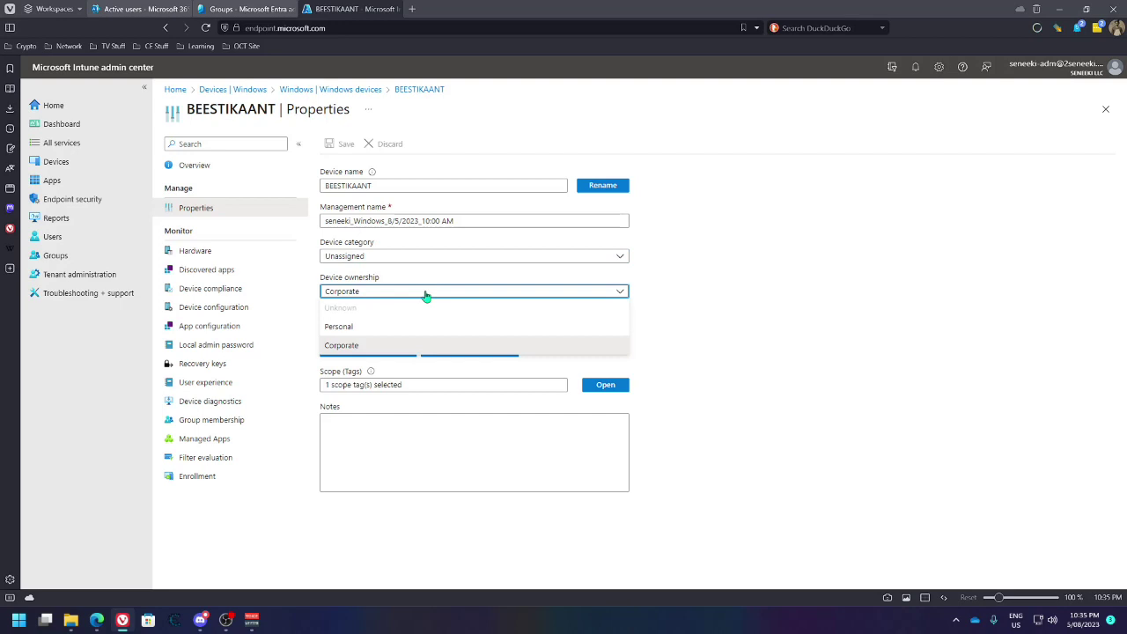
pyautogui.click(683, 303)
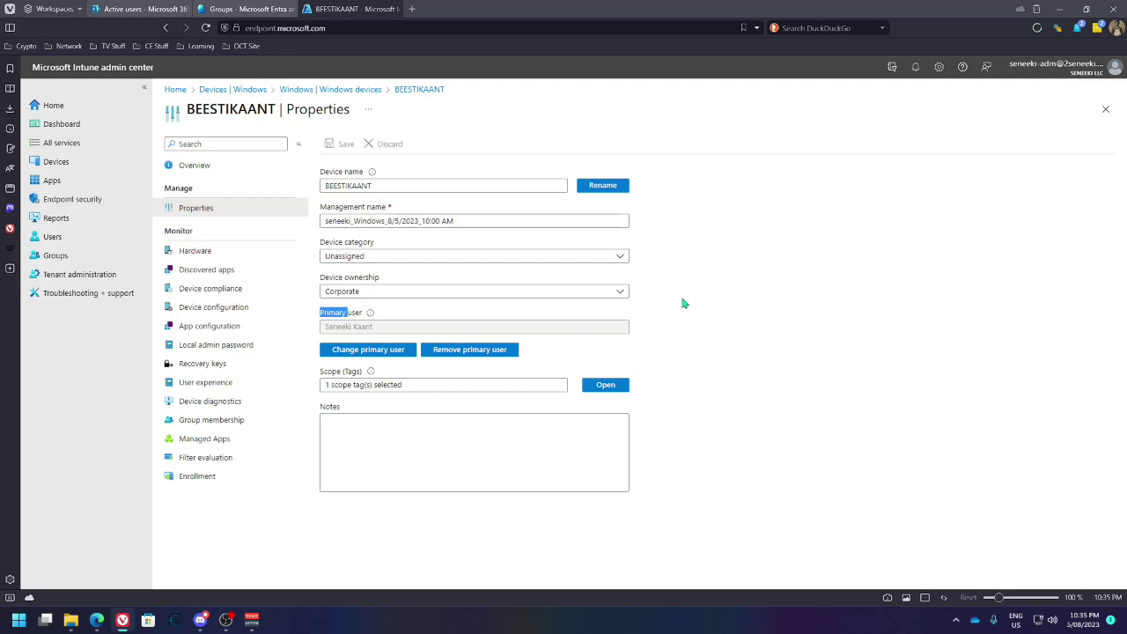
pyautogui.click(579, 294)
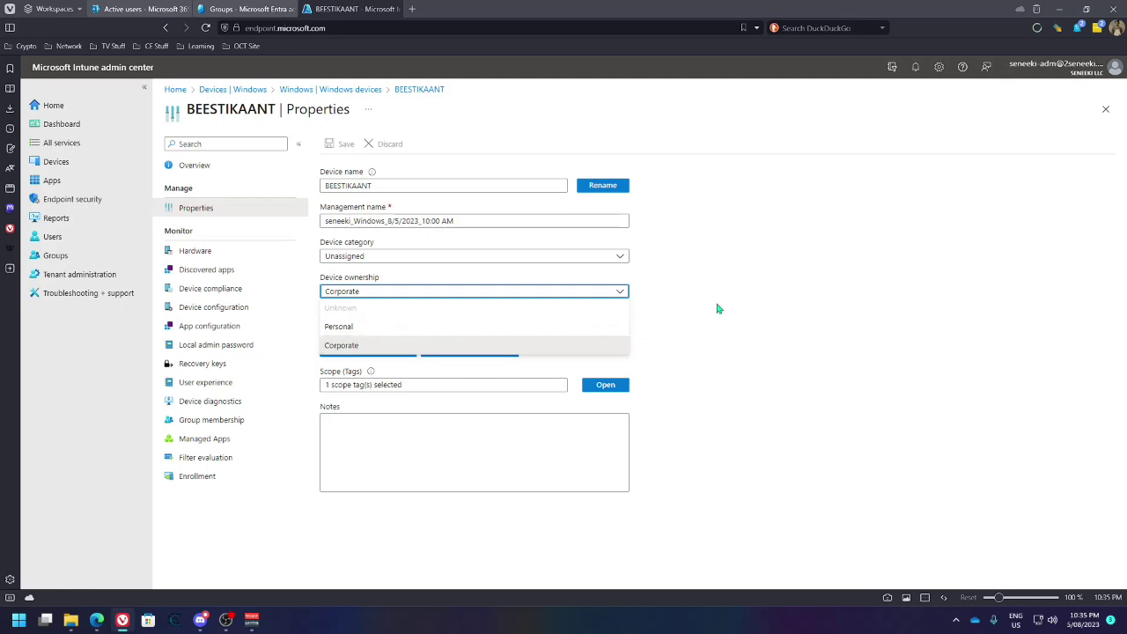
pyautogui.click(730, 274)
pyautogui.click(141, 9)
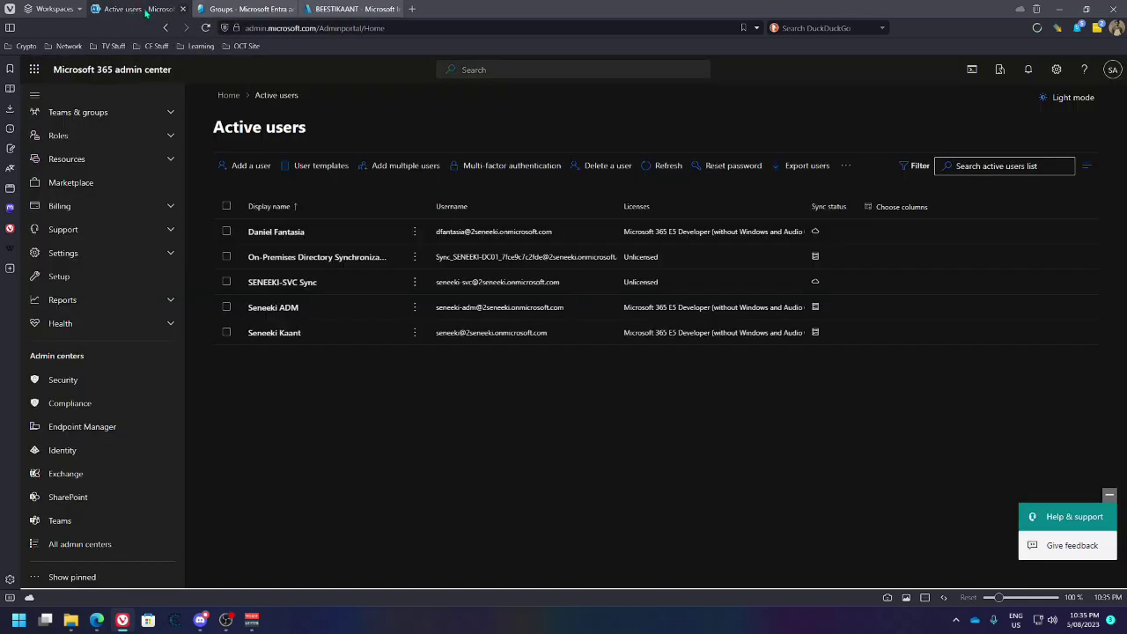
# Open the last user's devices and expand BEESTIKAANT, which shows Compliant on Windows 10.0.22621.2070
pyautogui.click(279, 333)
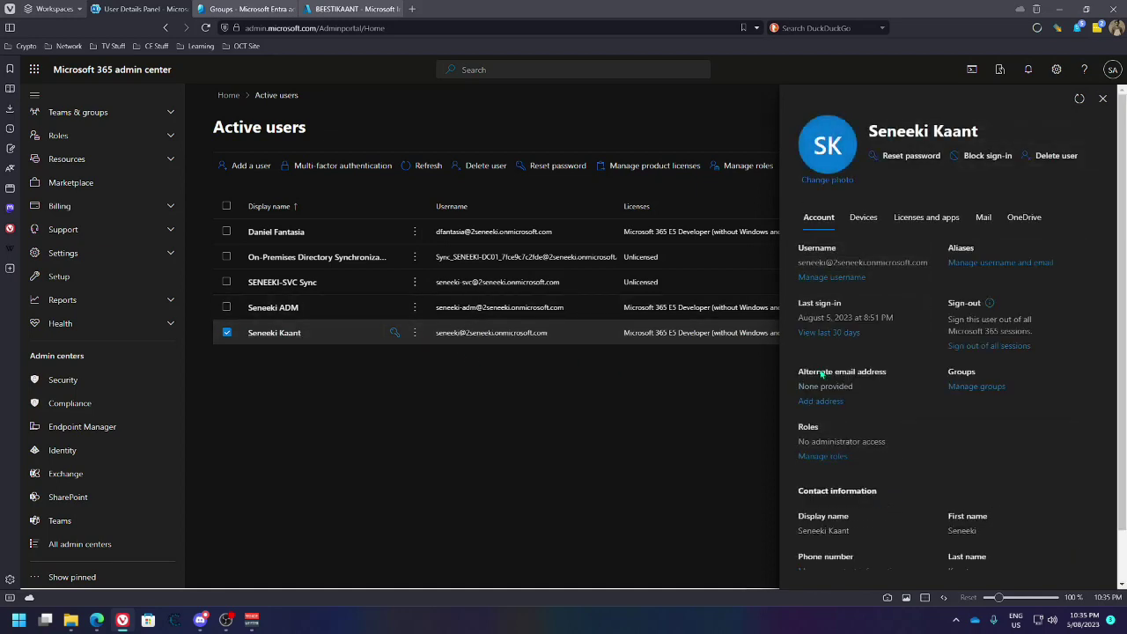
pyautogui.scroll(-1, 888, 411)
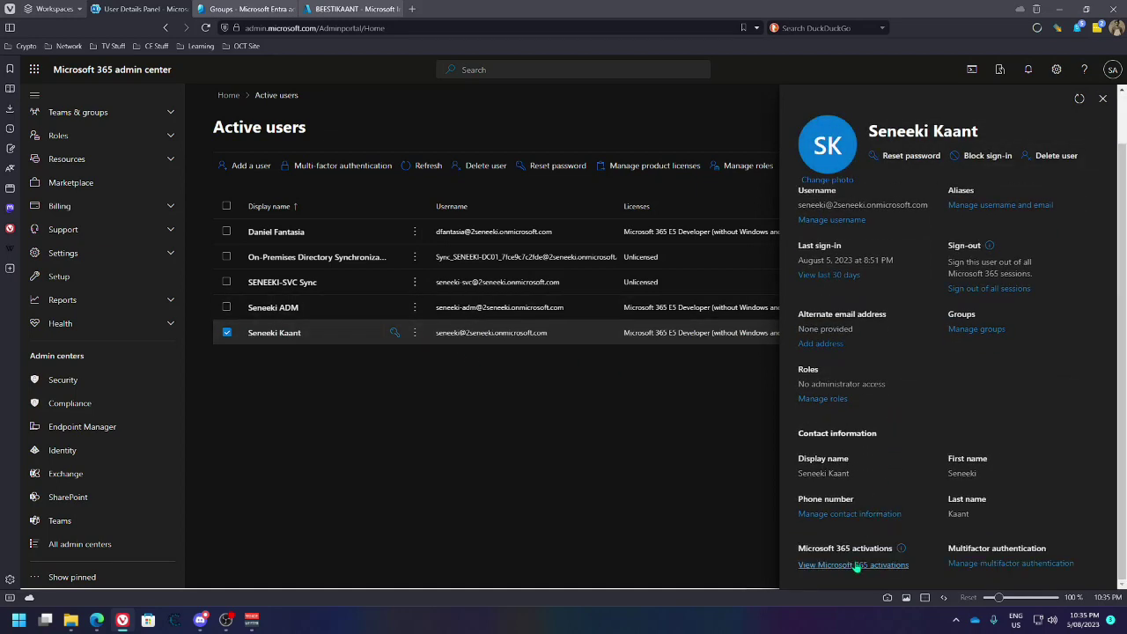
pyautogui.scroll(1, 951, 458)
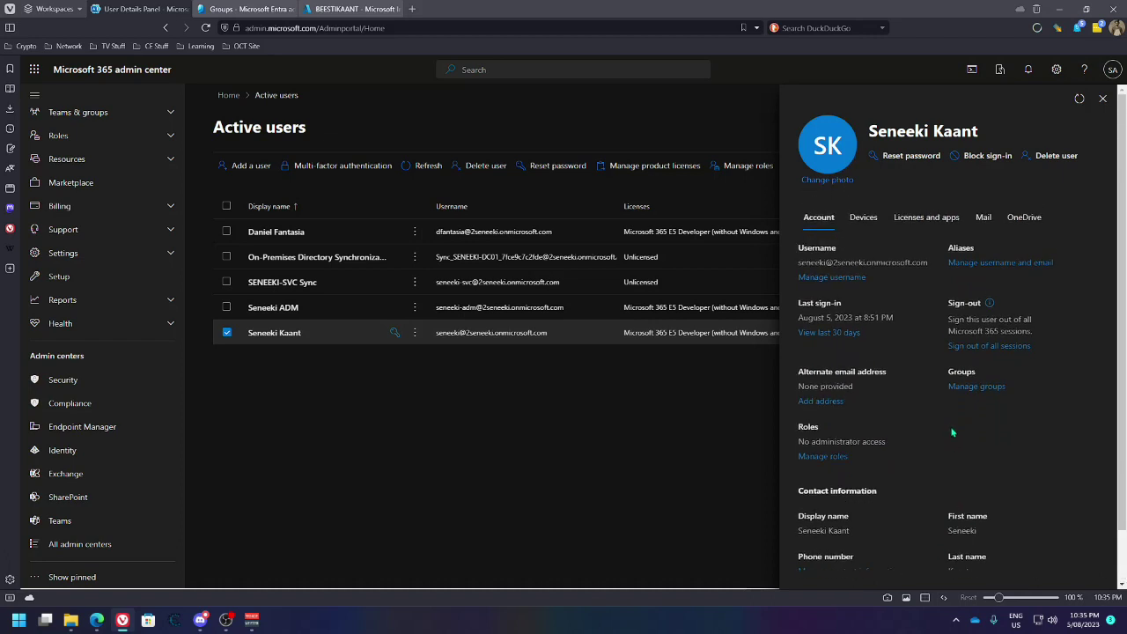
pyautogui.click(871, 220)
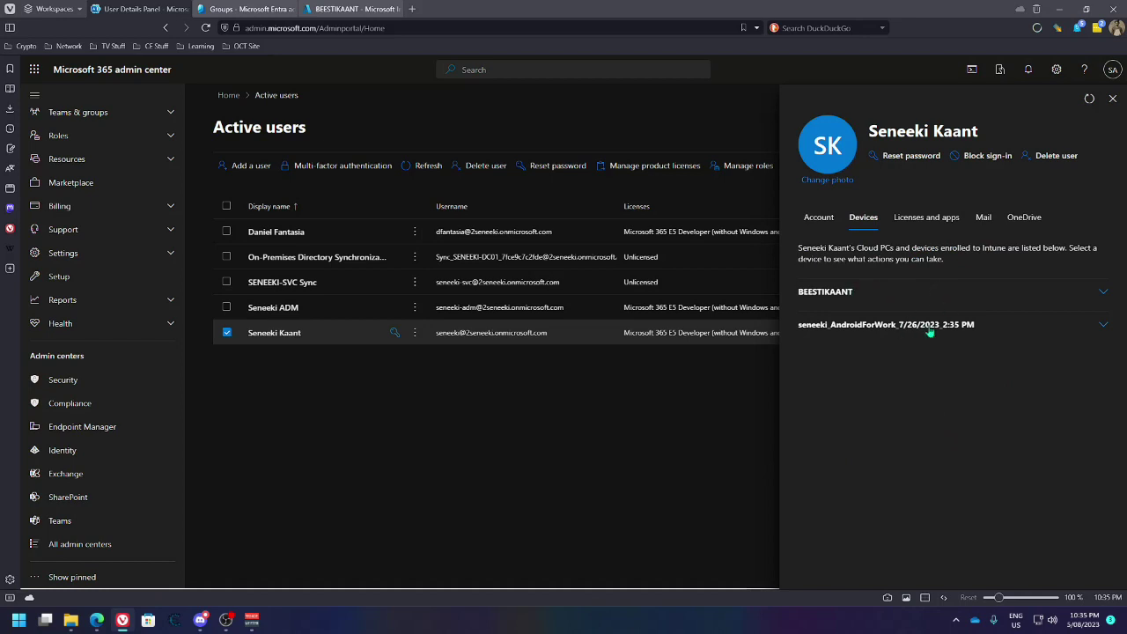
pyautogui.click(1104, 293)
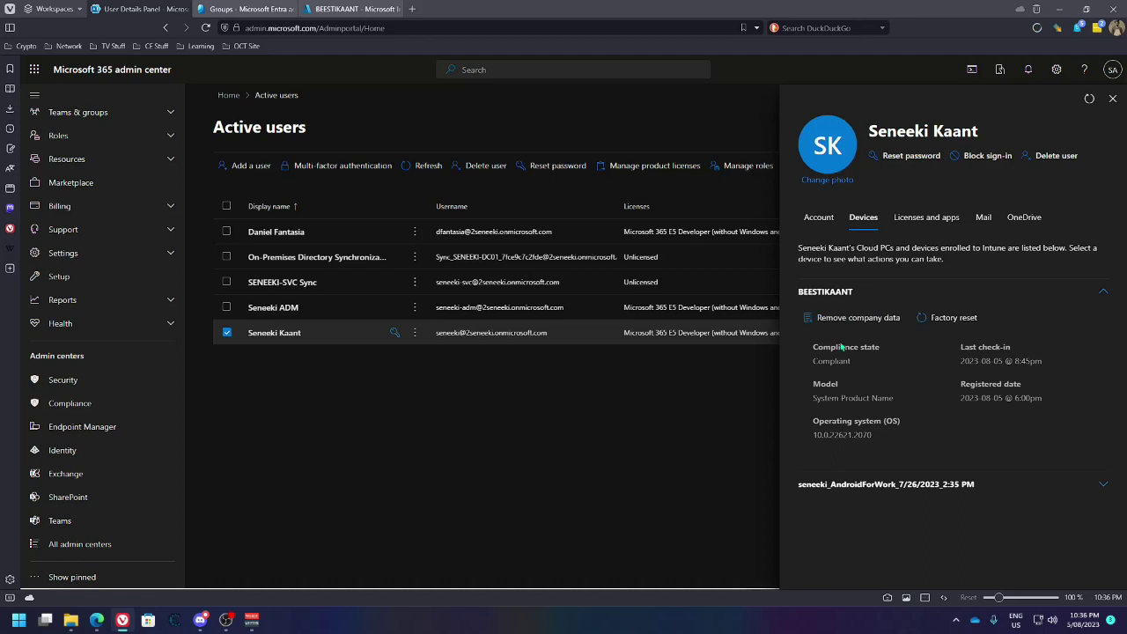
# Go to Tenant administration > Roles in Intune to list the built-in Endpoint Manager roles
pyautogui.click(335, 10)
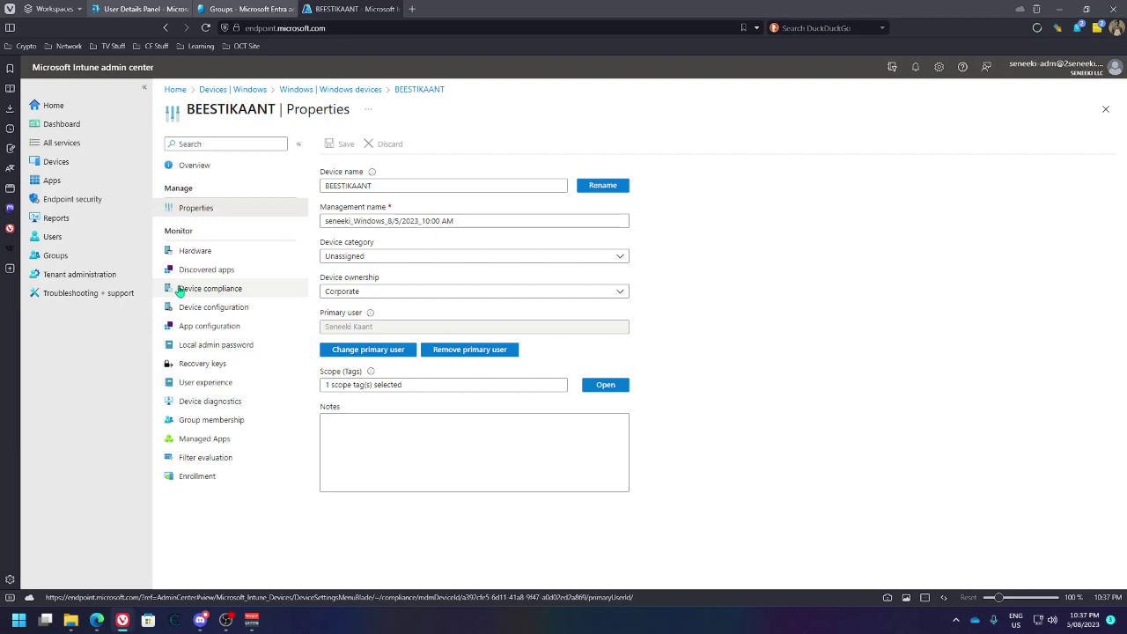
pyautogui.click(87, 277)
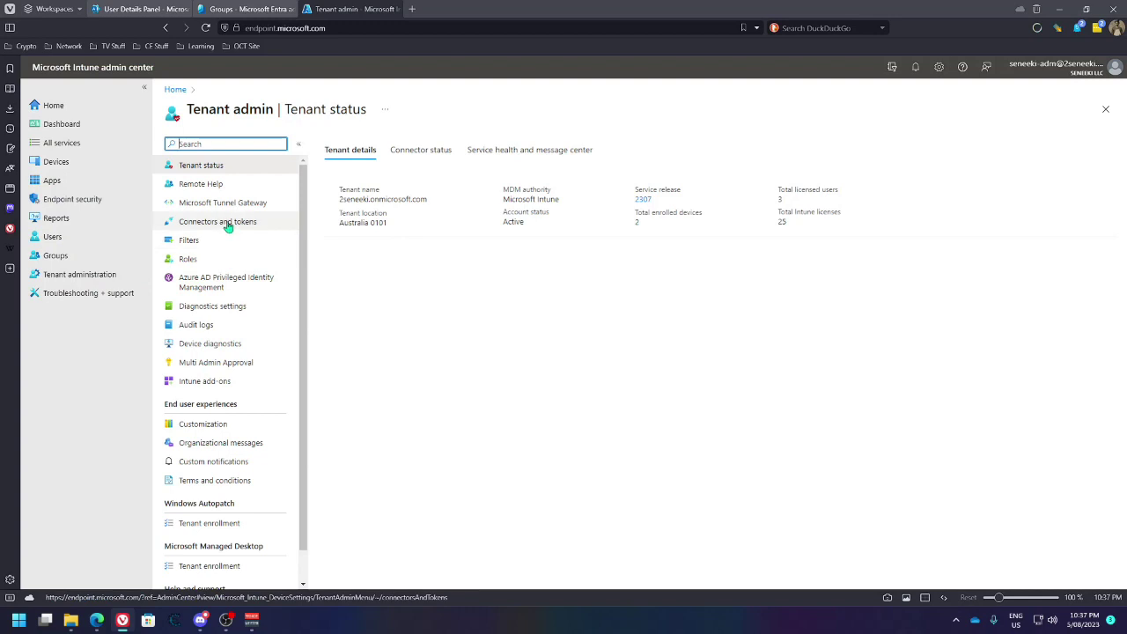
pyautogui.click(188, 260)
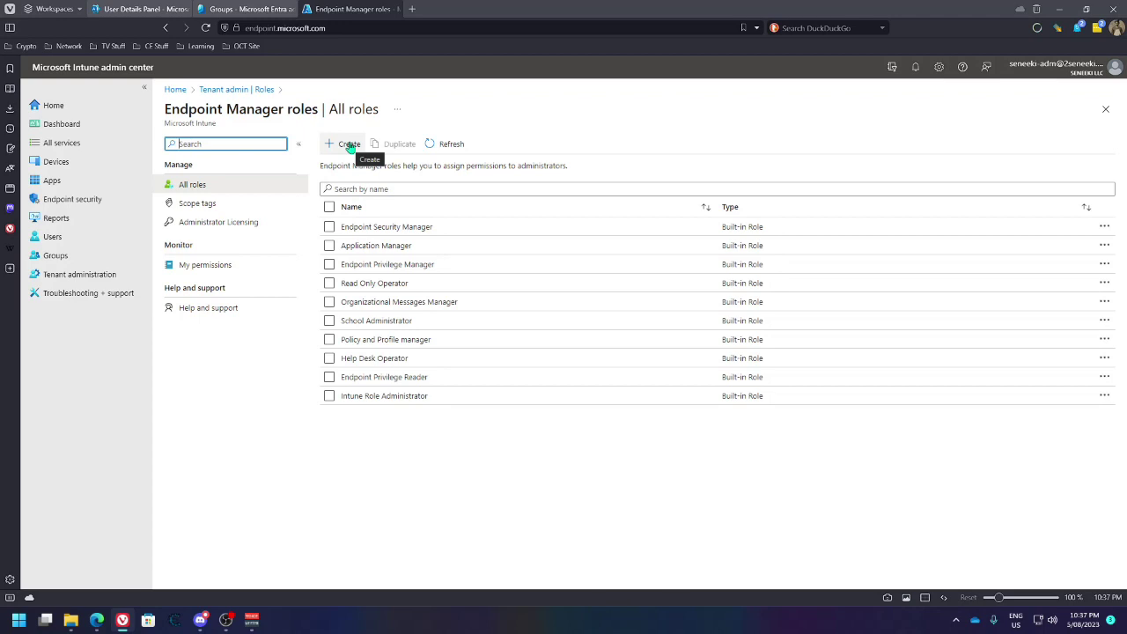
# Create a scope tag named 'Windows Device (Corporate)' with a description and continue to Assignments
pyautogui.click(188, 205)
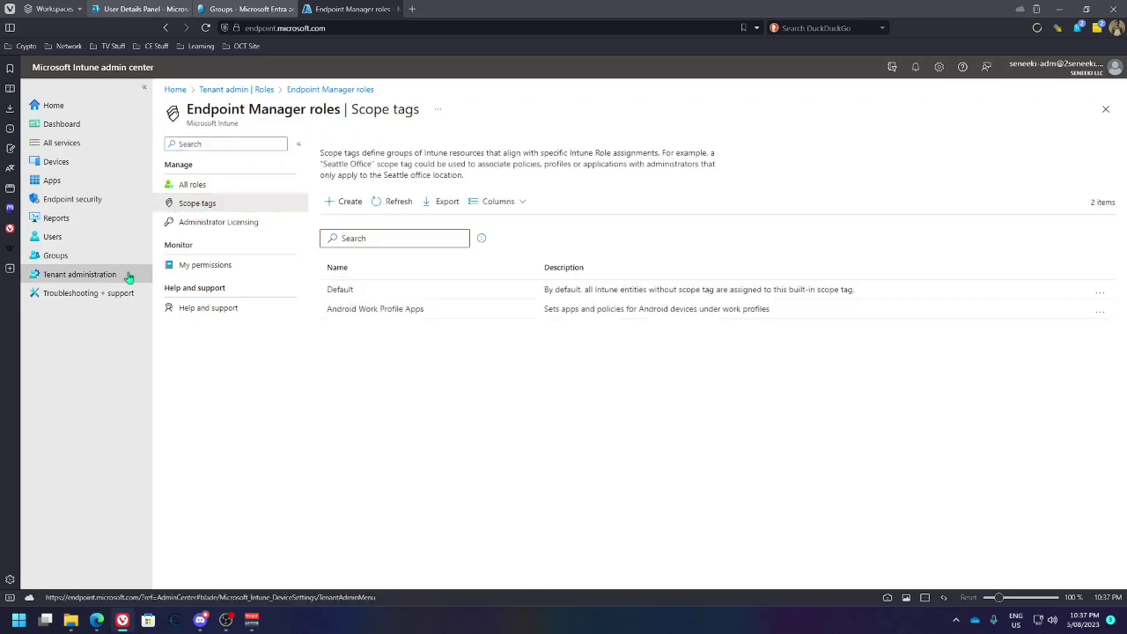
pyautogui.click(341, 205)
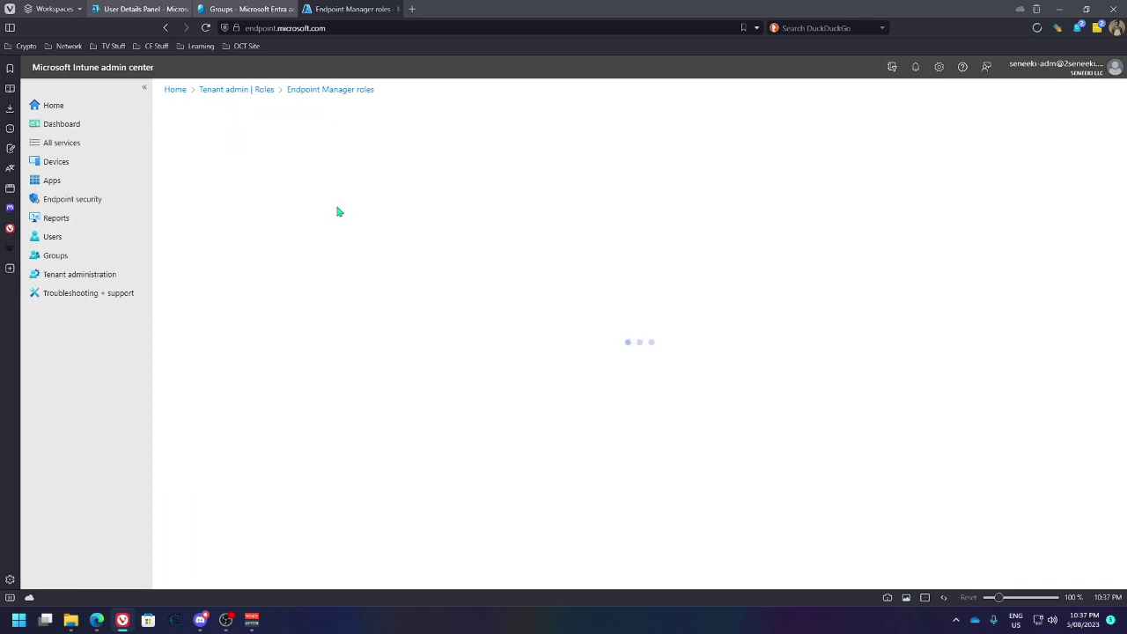
pyautogui.click(331, 219)
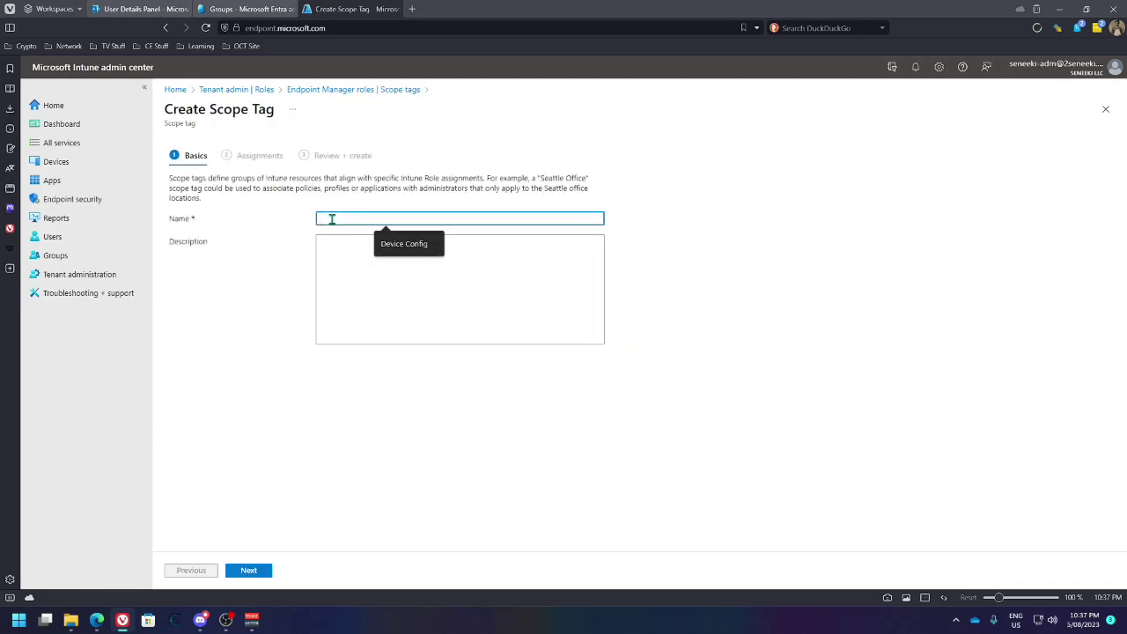
pyautogui.write('Windows Device (Corporate)')
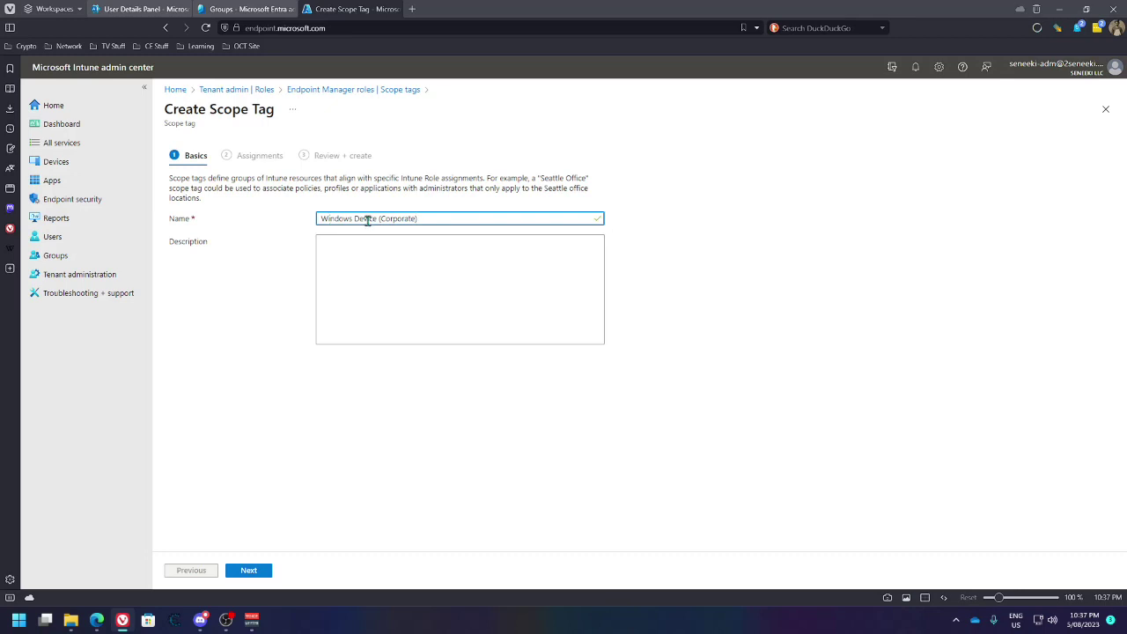
pyautogui.click(358, 245)
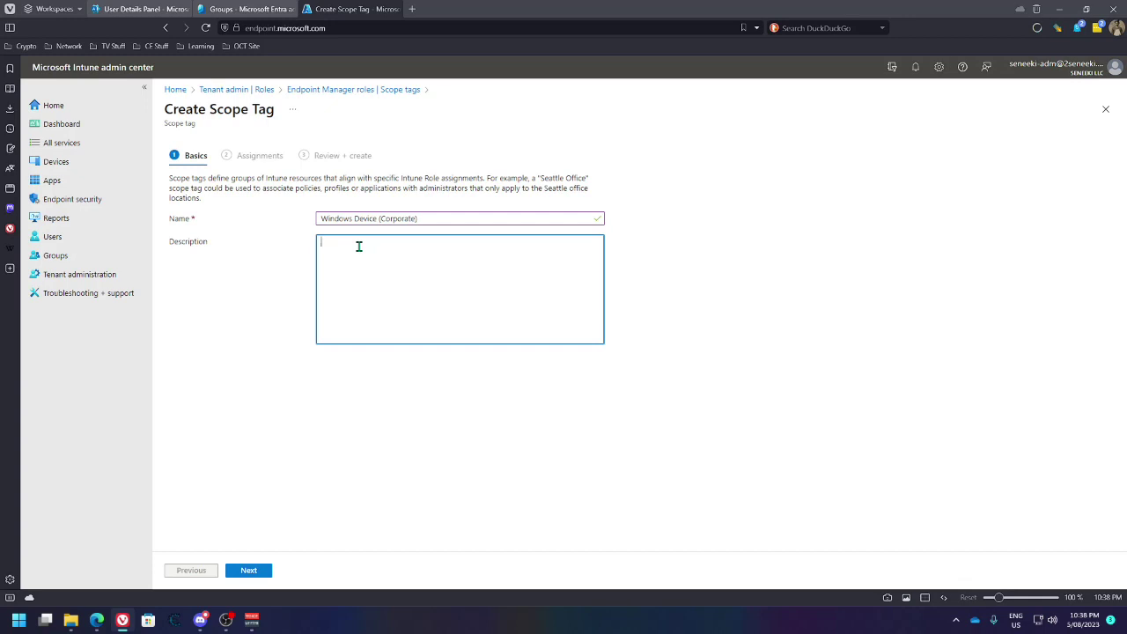
pyautogui.write('W')
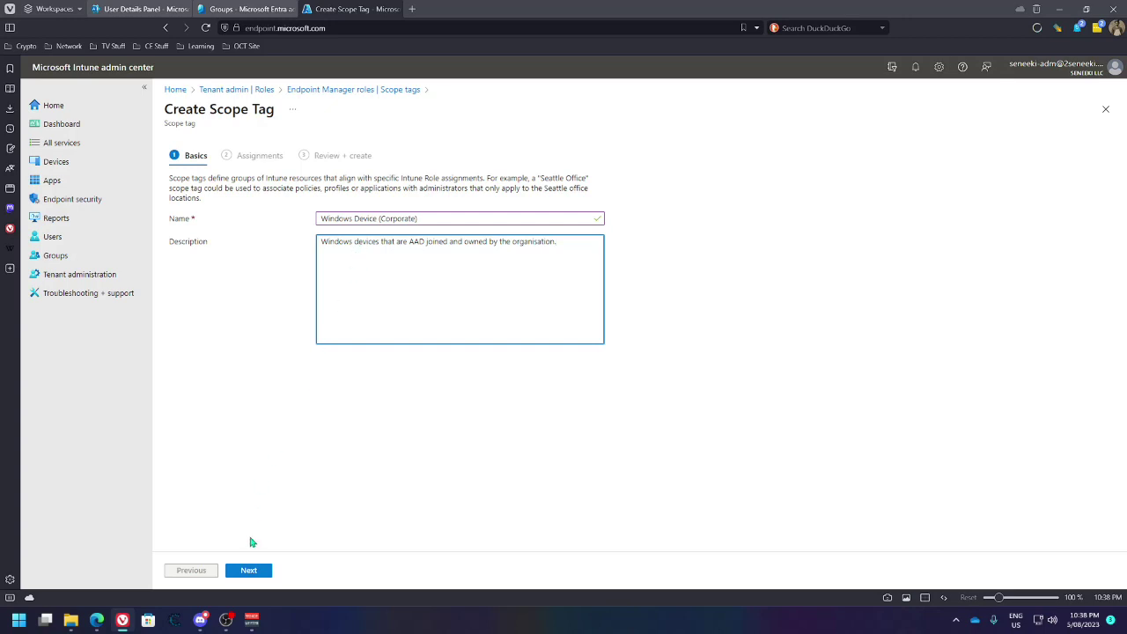
pyautogui.click(257, 574)
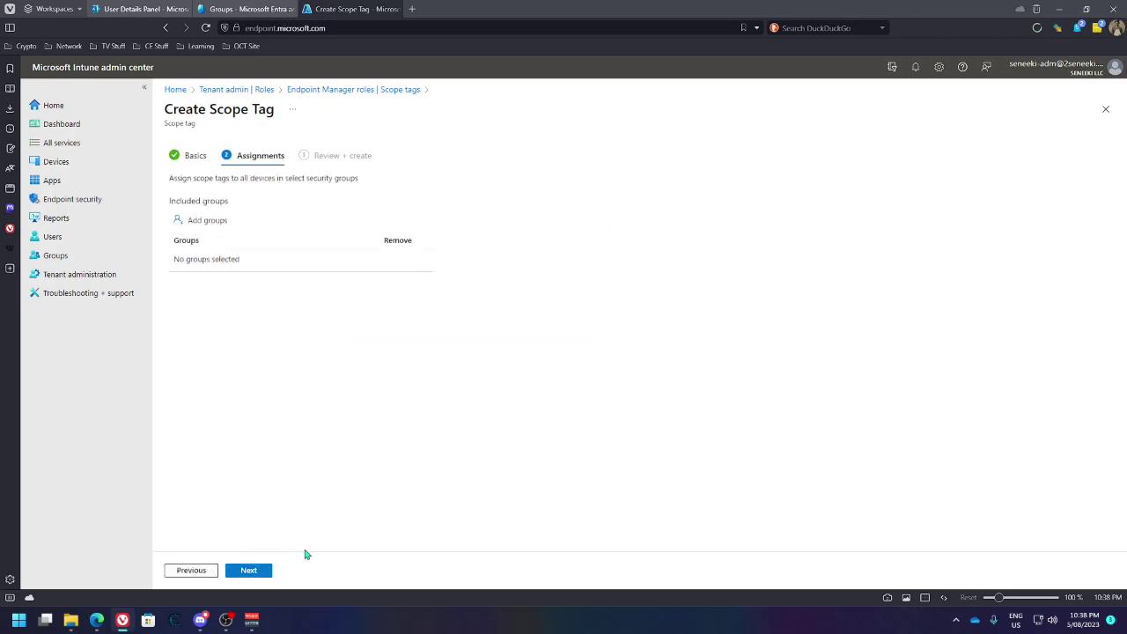
# Assign the Windows Devices group to the scope tag, review it, and create it
pyautogui.click(226, 224)
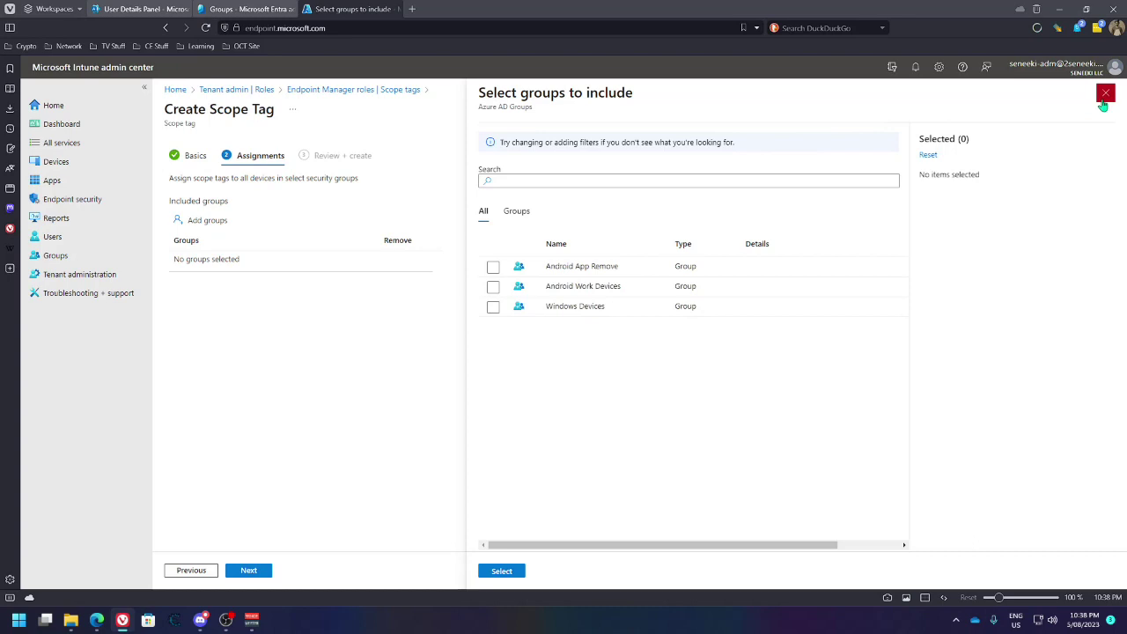
pyautogui.click(494, 307)
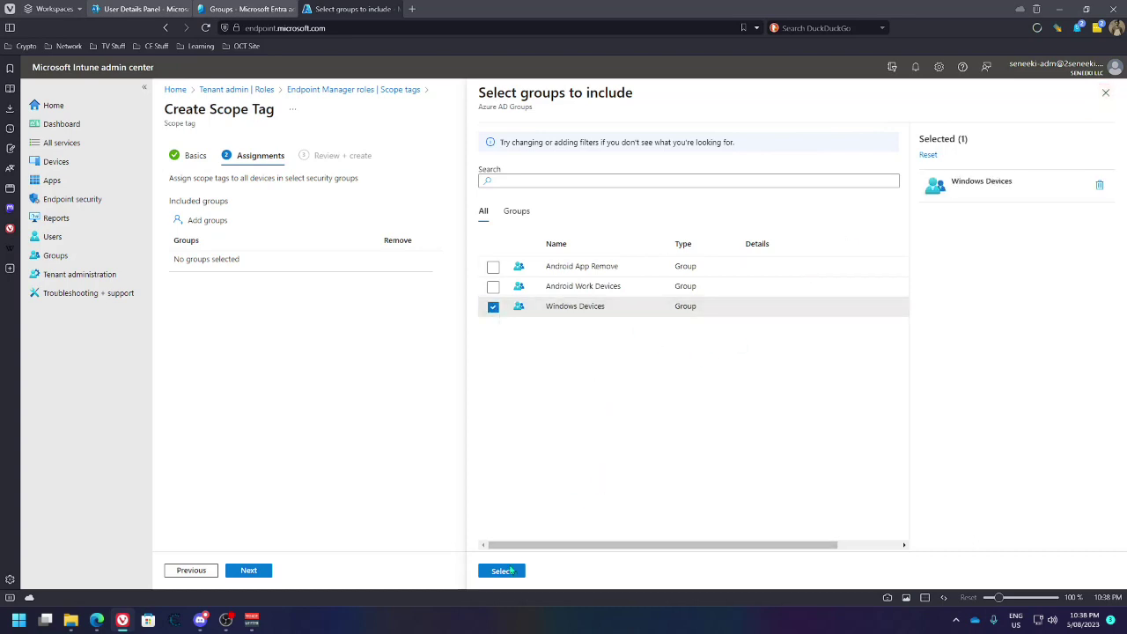
pyautogui.click(501, 572)
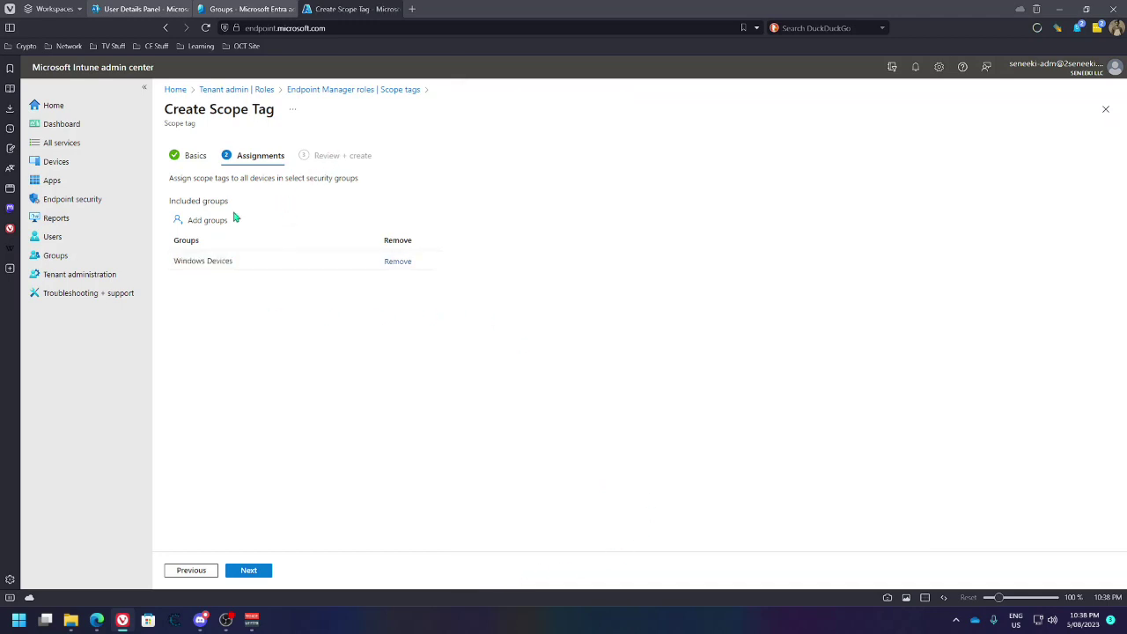
pyautogui.click(252, 575)
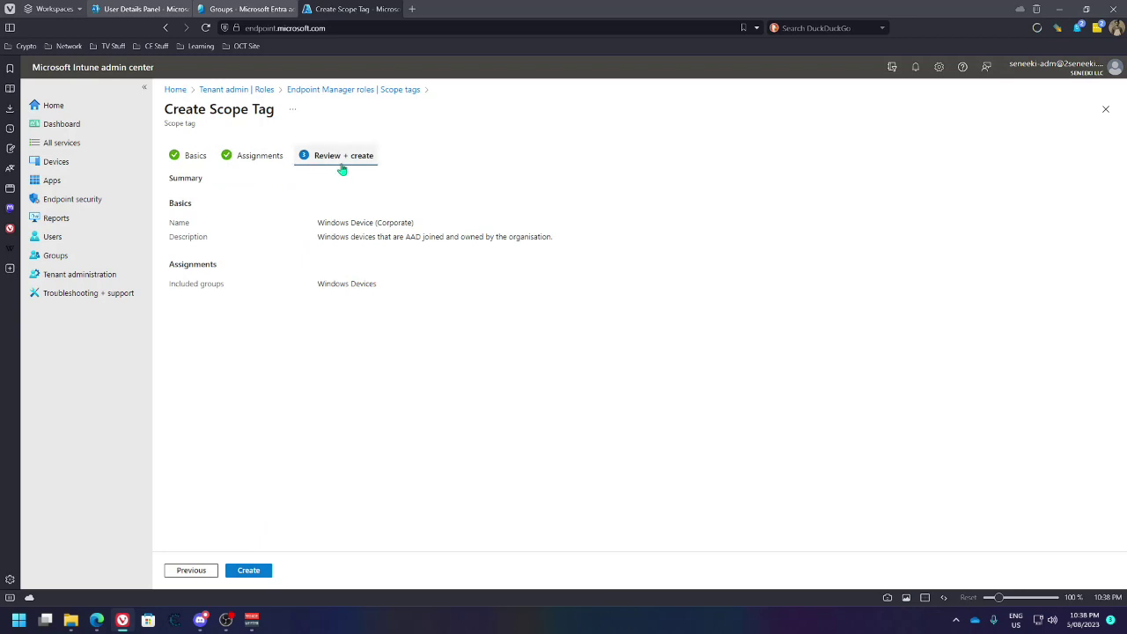
pyautogui.click(264, 575)
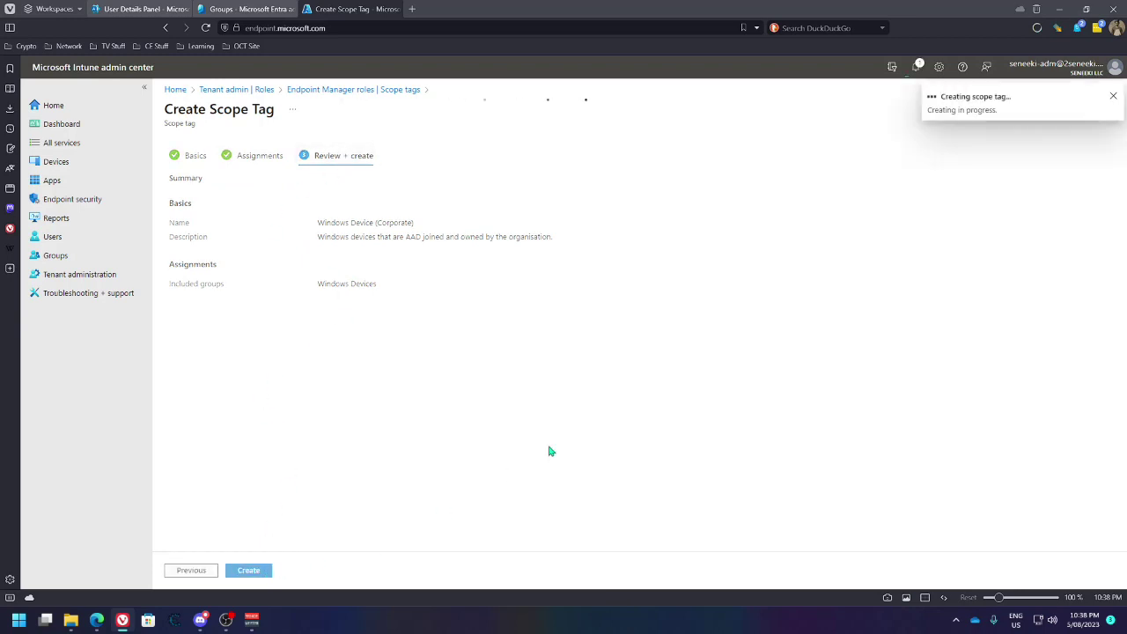
# Rename the Entra group Windows Devices to 'Windows Devices (Corporate)' and save it
pyautogui.moveTo(168, 11)
pyautogui.click(247, 9)
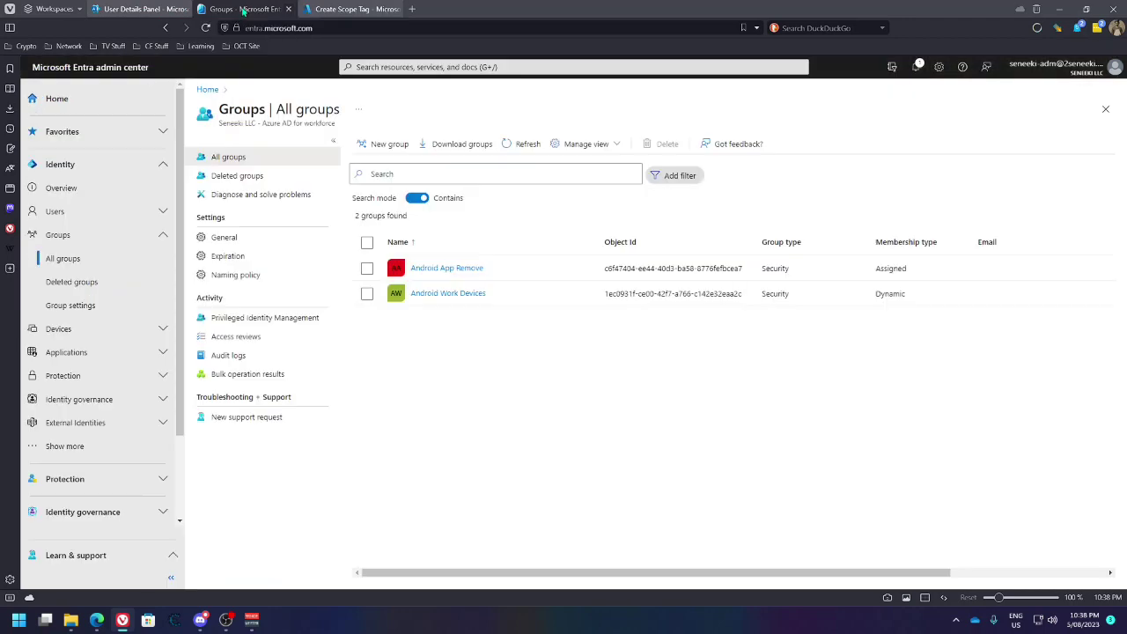
pyautogui.click(525, 145)
pyautogui.click(441, 321)
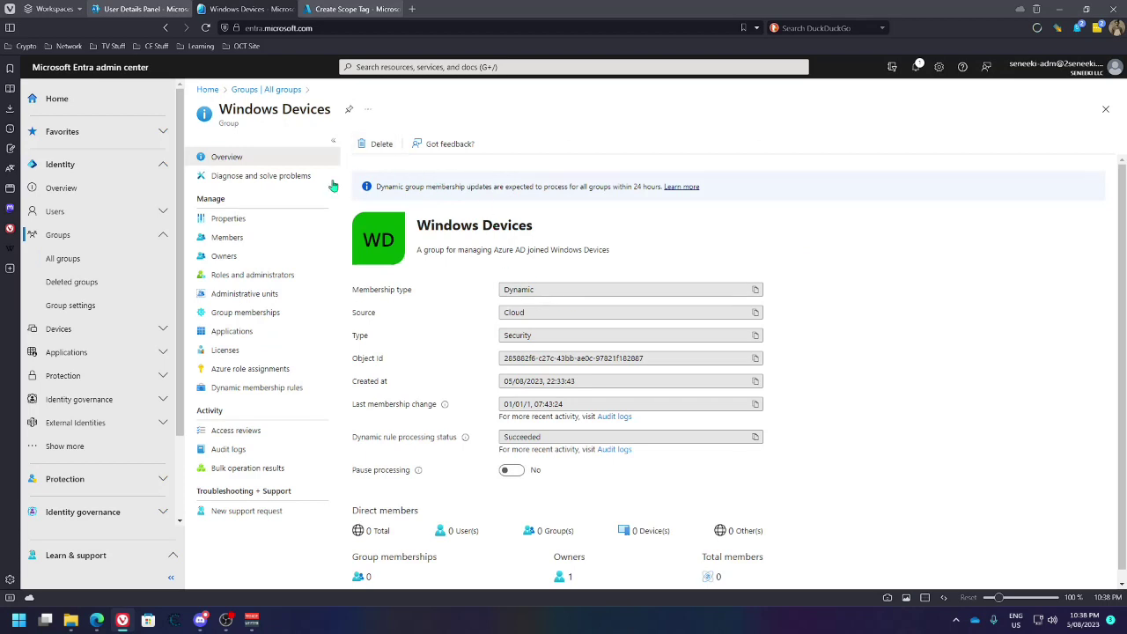
pyautogui.click(227, 217)
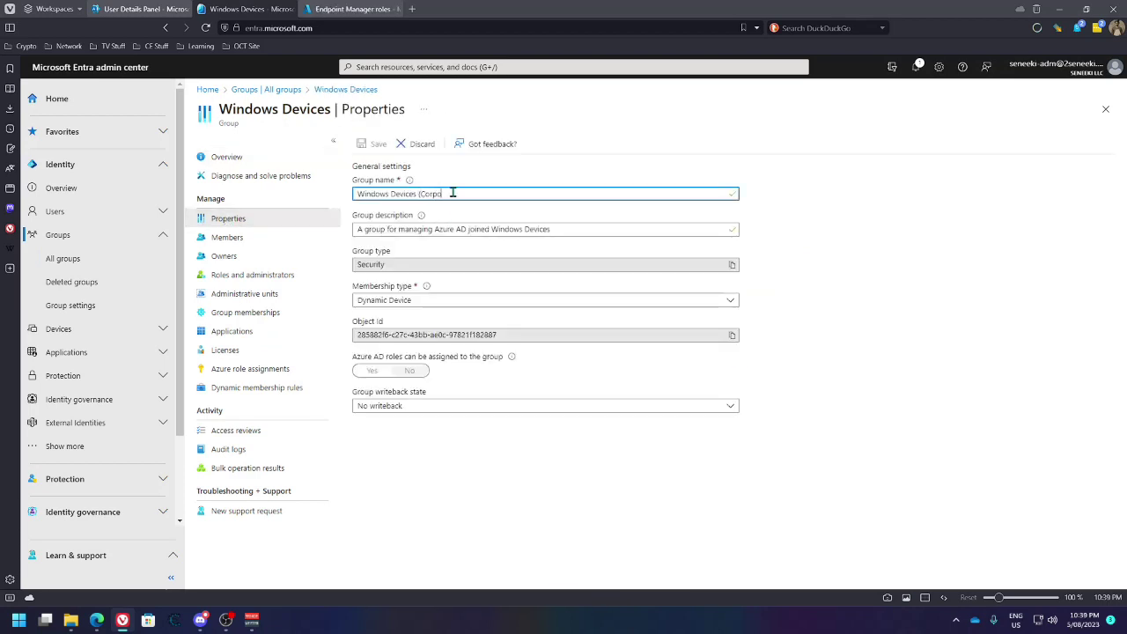
pyautogui.write('(Corporate)')
pyautogui.click(372, 144)
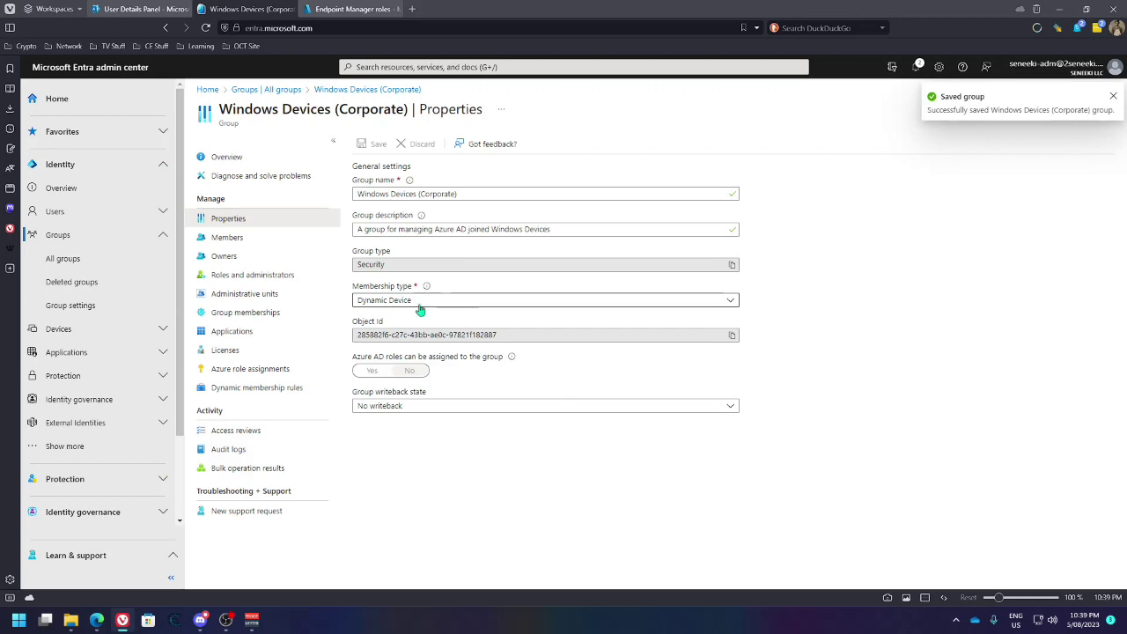
# Set the group's writeback state to Security and save
pyautogui.click(453, 407)
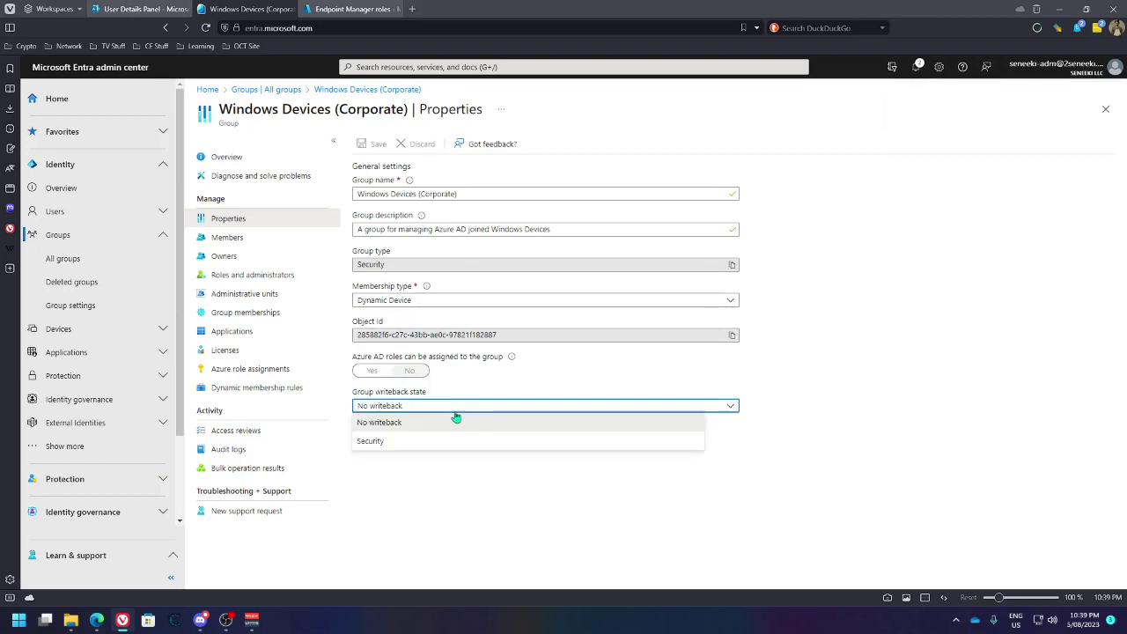
pyautogui.click(465, 441)
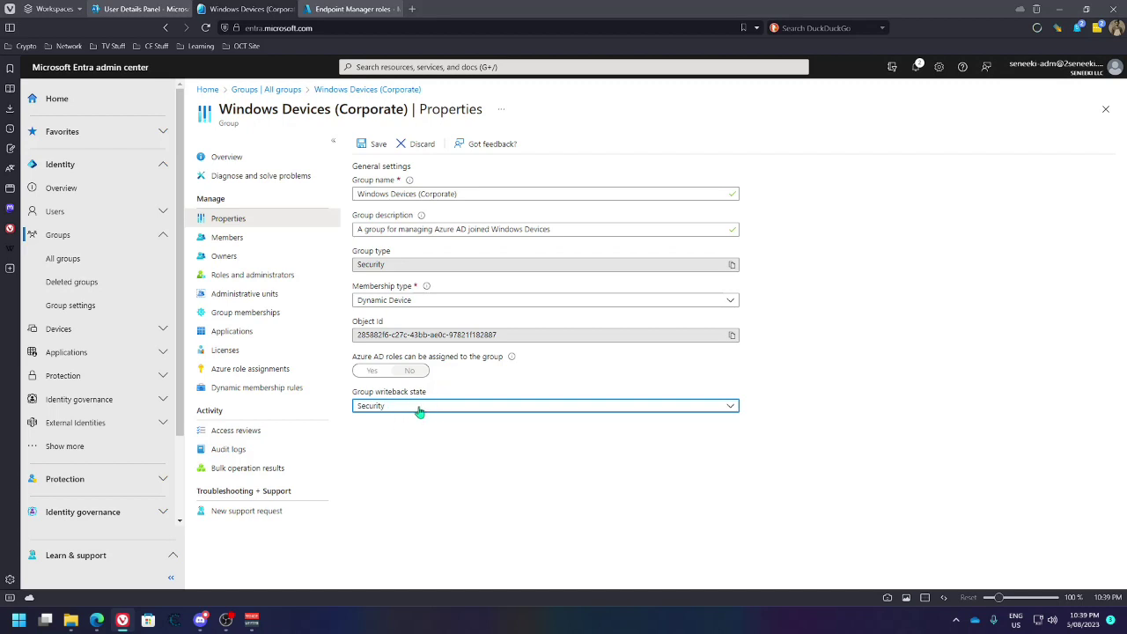
pyautogui.click(374, 144)
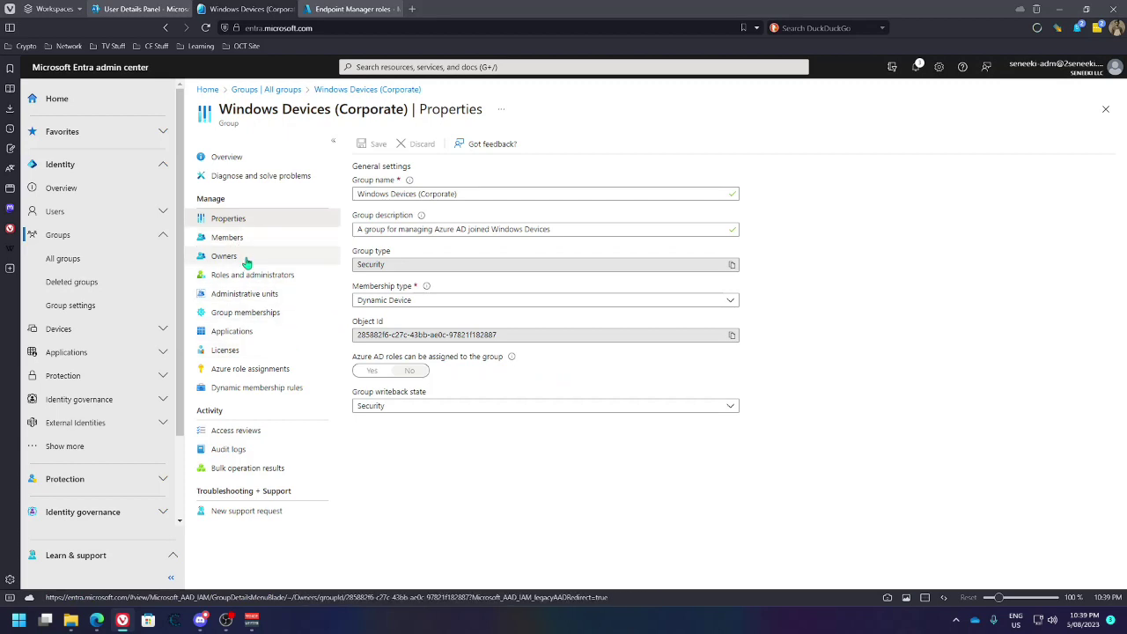
# Validate the deviceOSType dynamic rule against BEESTIKAANT, samsungSM-G973F and the Android for Work device
pyautogui.click(255, 388)
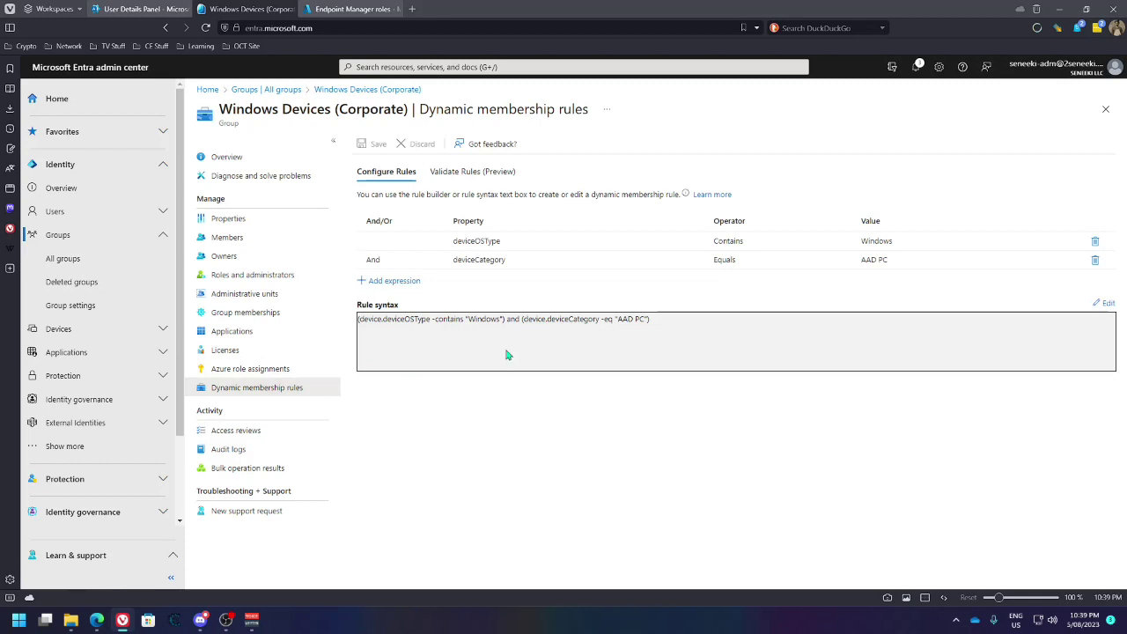
pyautogui.click(619, 246)
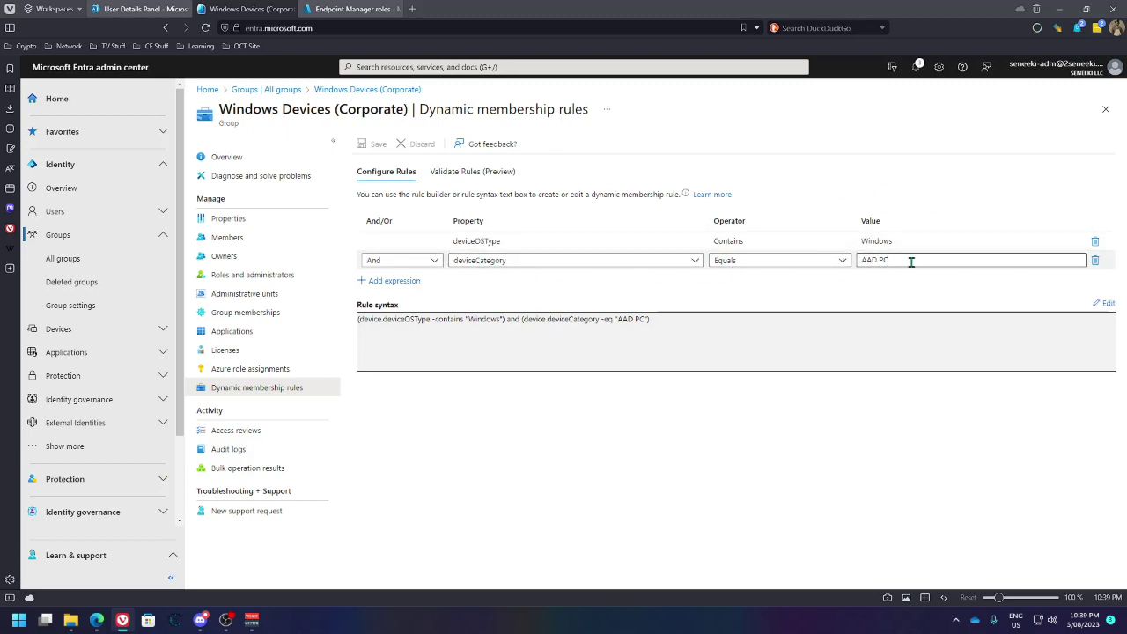
pyautogui.click(455, 173)
pyautogui.click(392, 308)
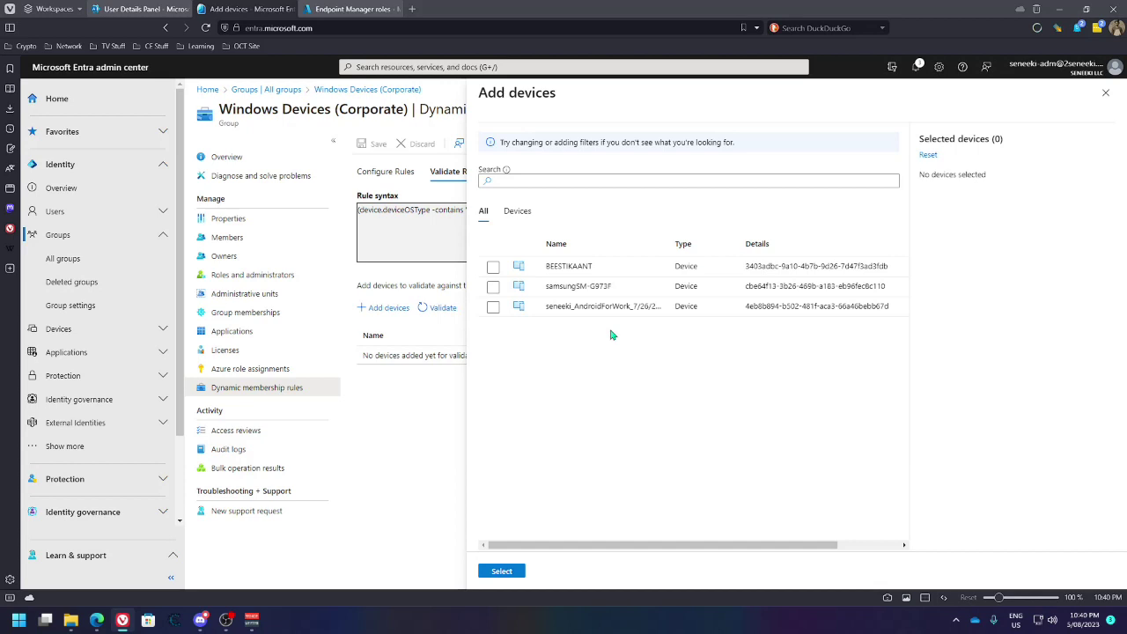
pyautogui.click(493, 306)
pyautogui.click(493, 286)
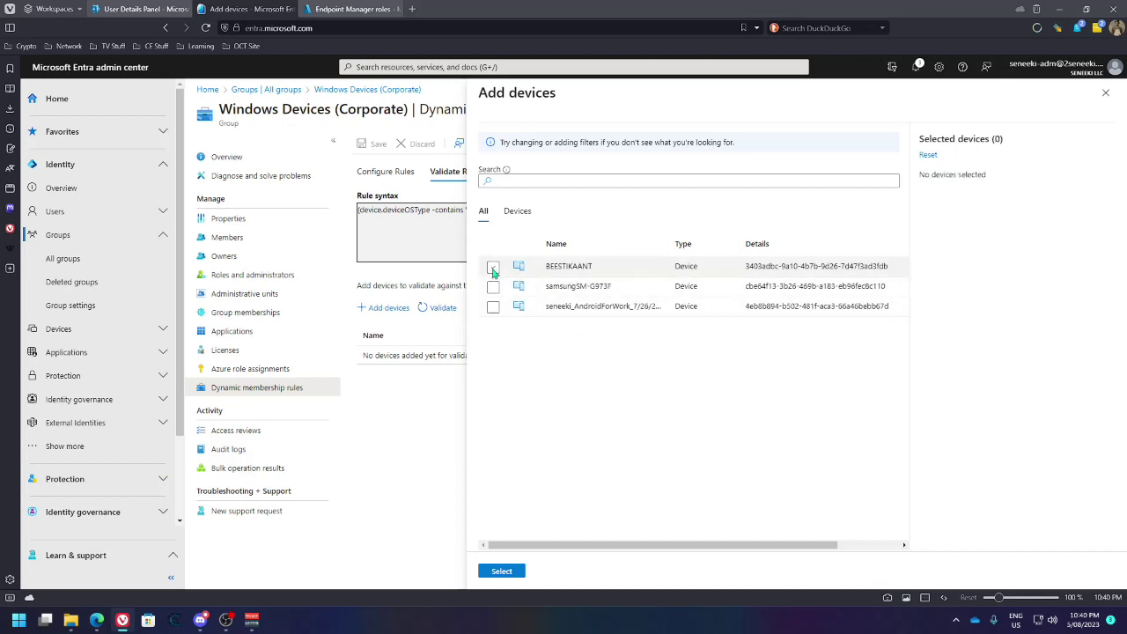
pyautogui.click(493, 306)
pyautogui.click(493, 287)
pyautogui.click(493, 267)
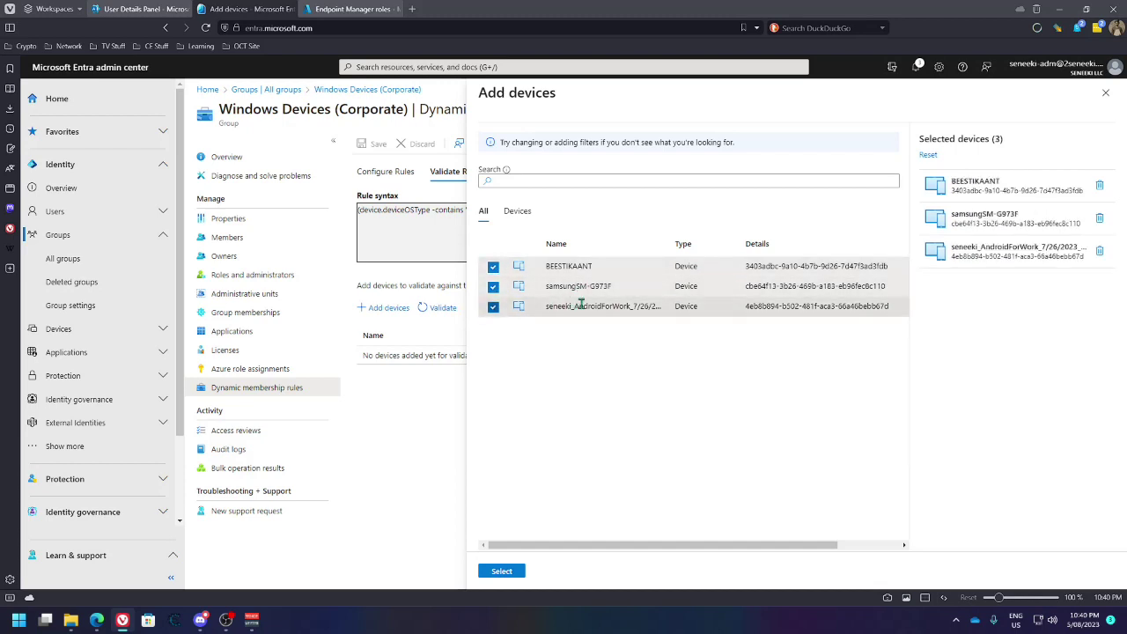
pyautogui.click(501, 571)
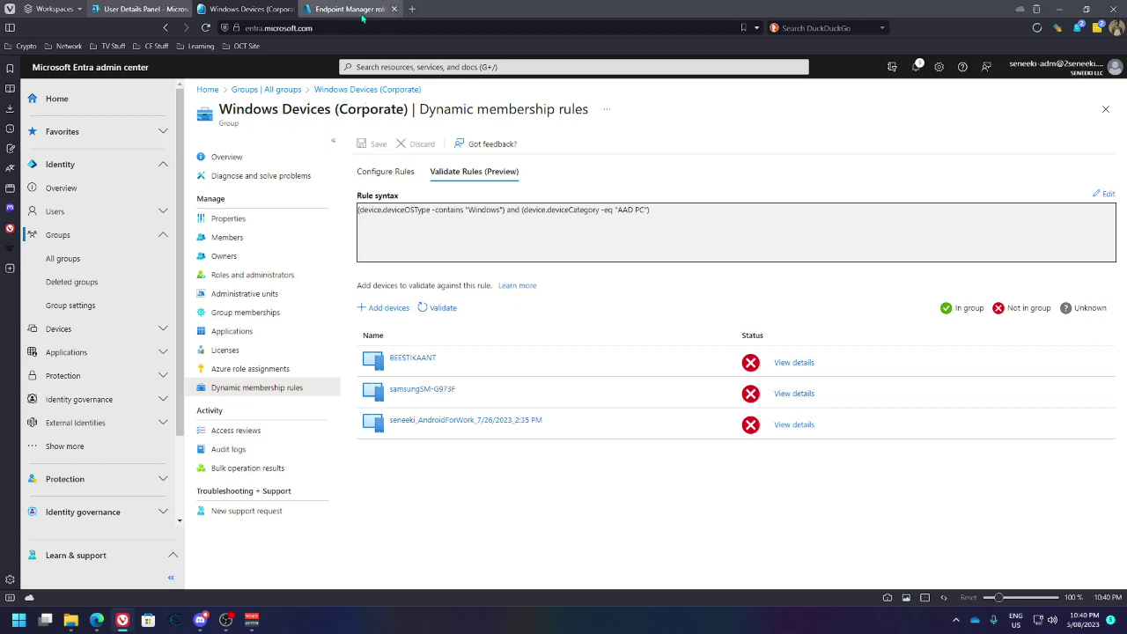
# Review the Tenant administration Customization settings, including Company Portal device category selection set to Allow
pyautogui.click(361, 8)
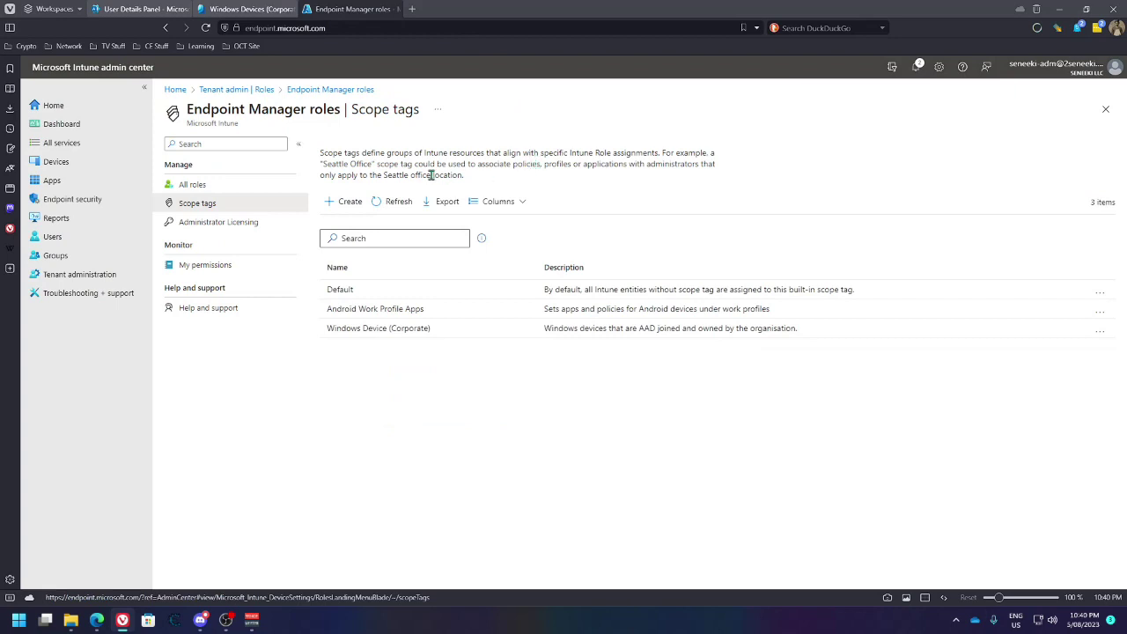
pyautogui.click(101, 280)
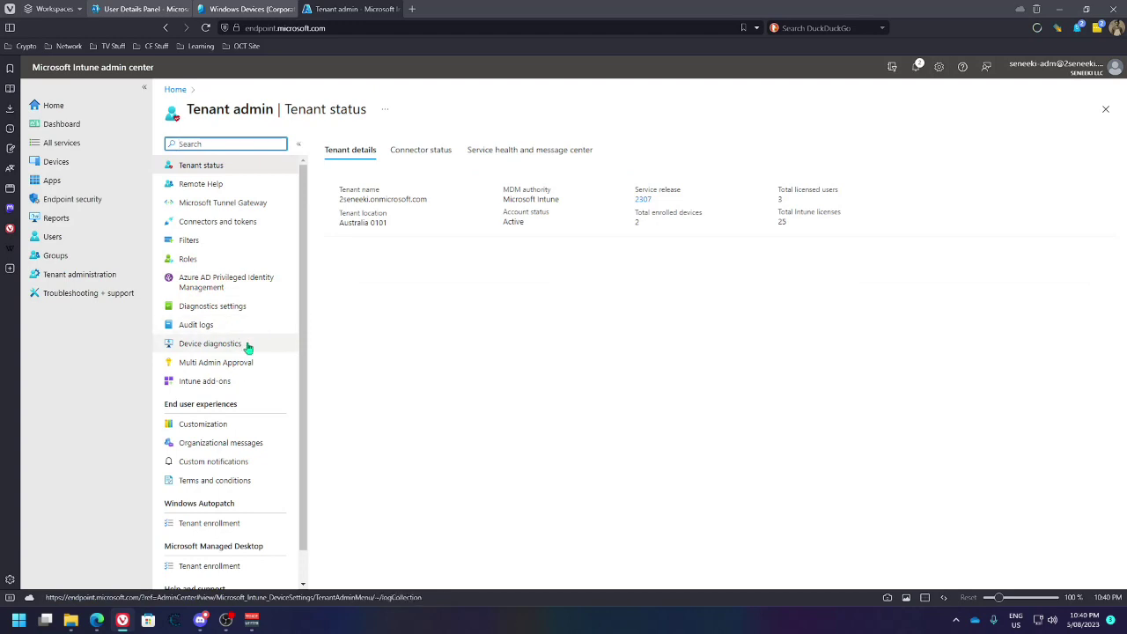
pyautogui.scroll(-1, 244, 342)
pyautogui.click(208, 392)
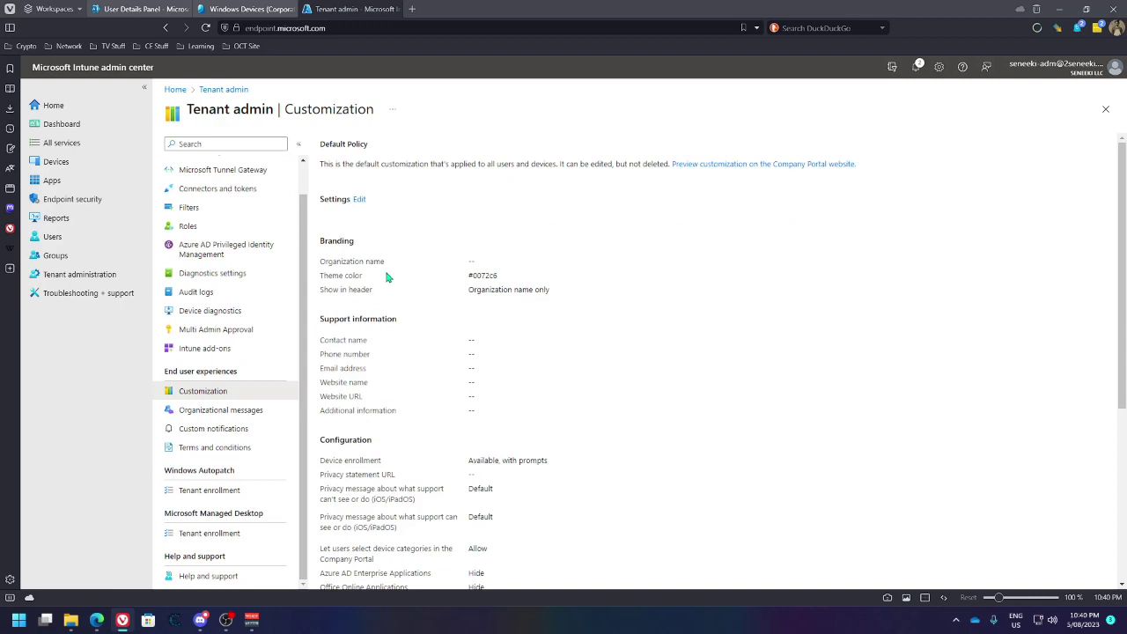
pyautogui.scroll(-1, 388, 296)
pyautogui.scroll(-5, 386, 299)
pyautogui.scroll(-1, 354, 255)
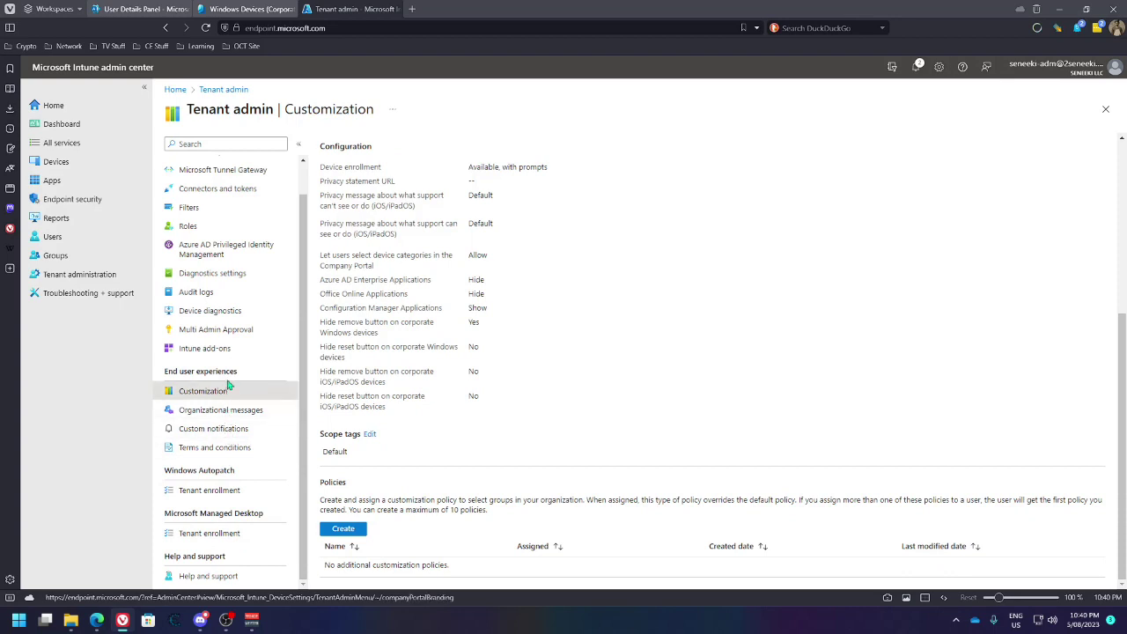
pyautogui.scroll(1, 227, 388)
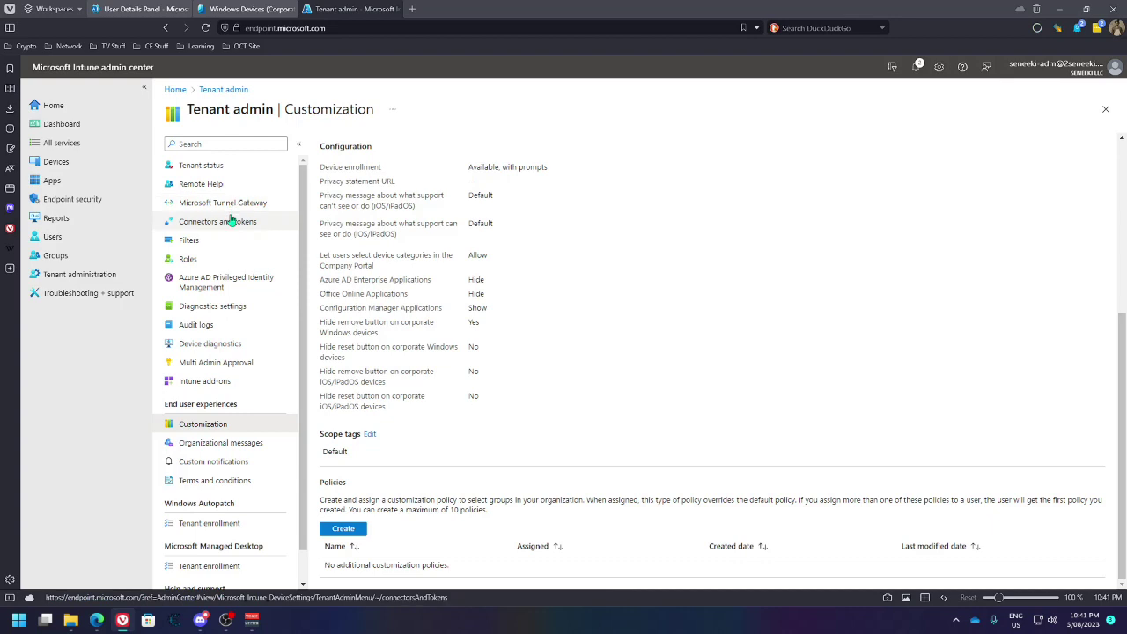
pyautogui.scroll(-1, 225, 444)
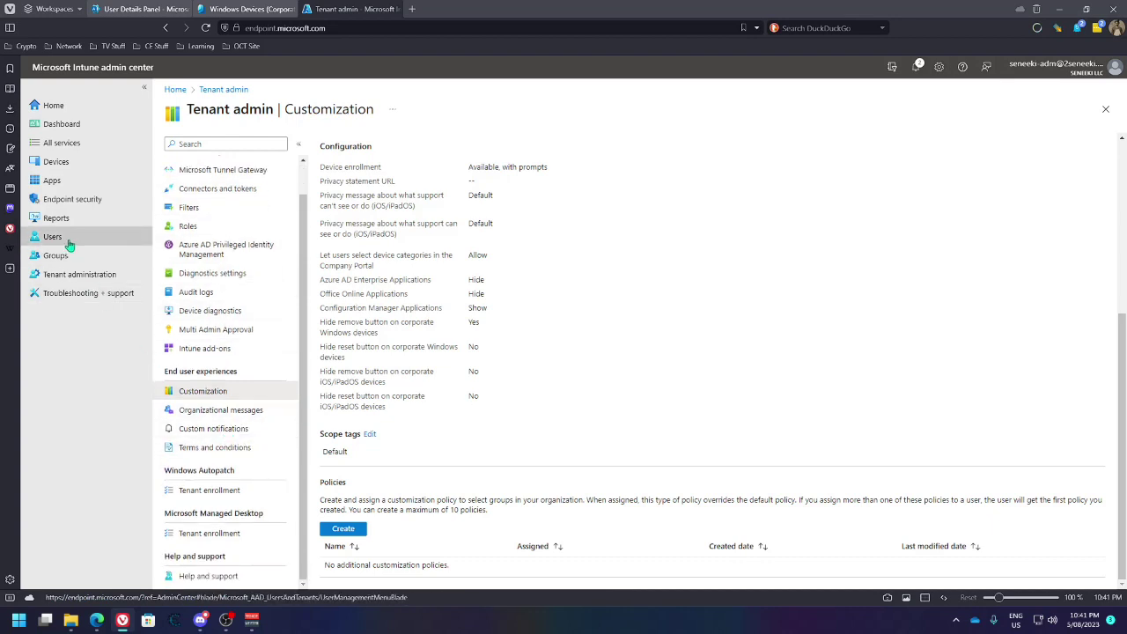
# Go to Devices > Device categories, find the list empty, and start a new device category
pyautogui.click(56, 161)
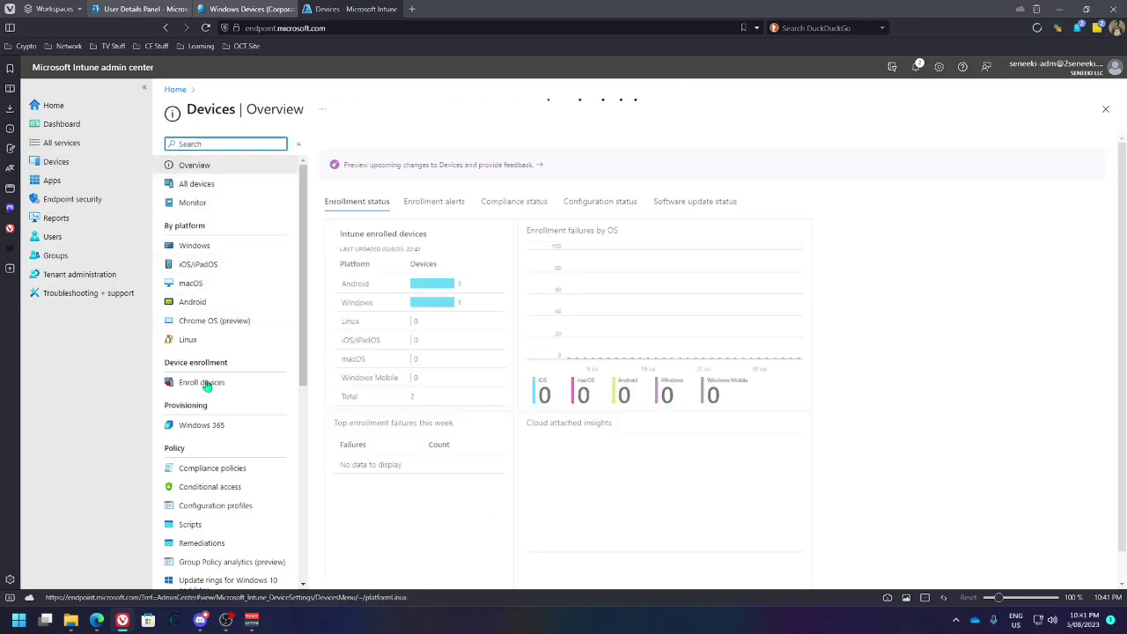
pyautogui.scroll(-4, 211, 458)
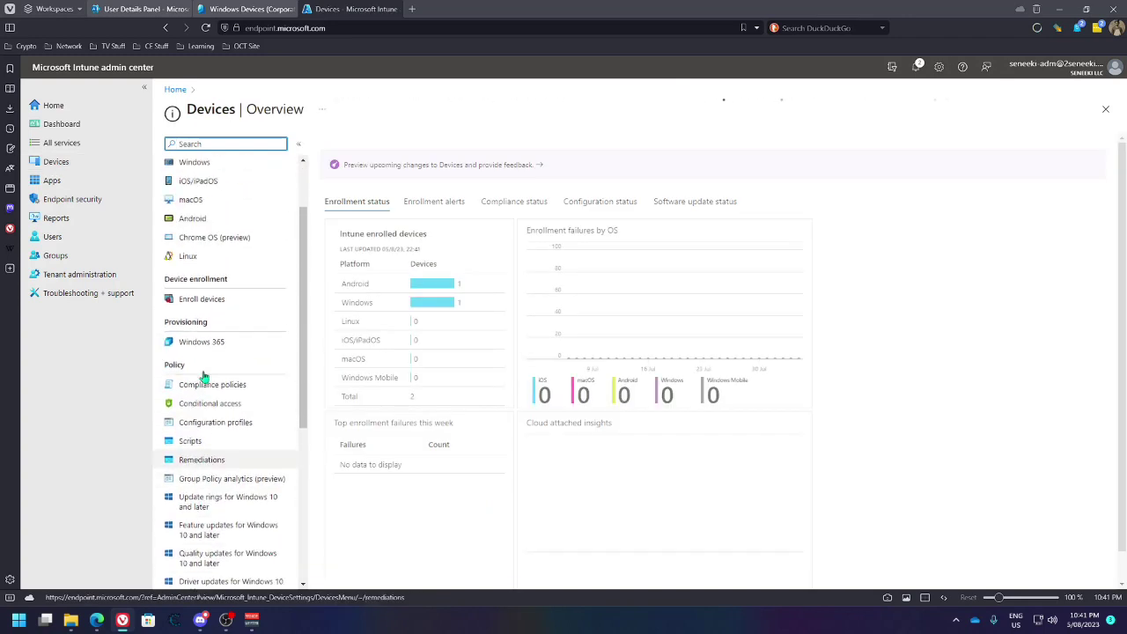
pyautogui.scroll(4, 203, 377)
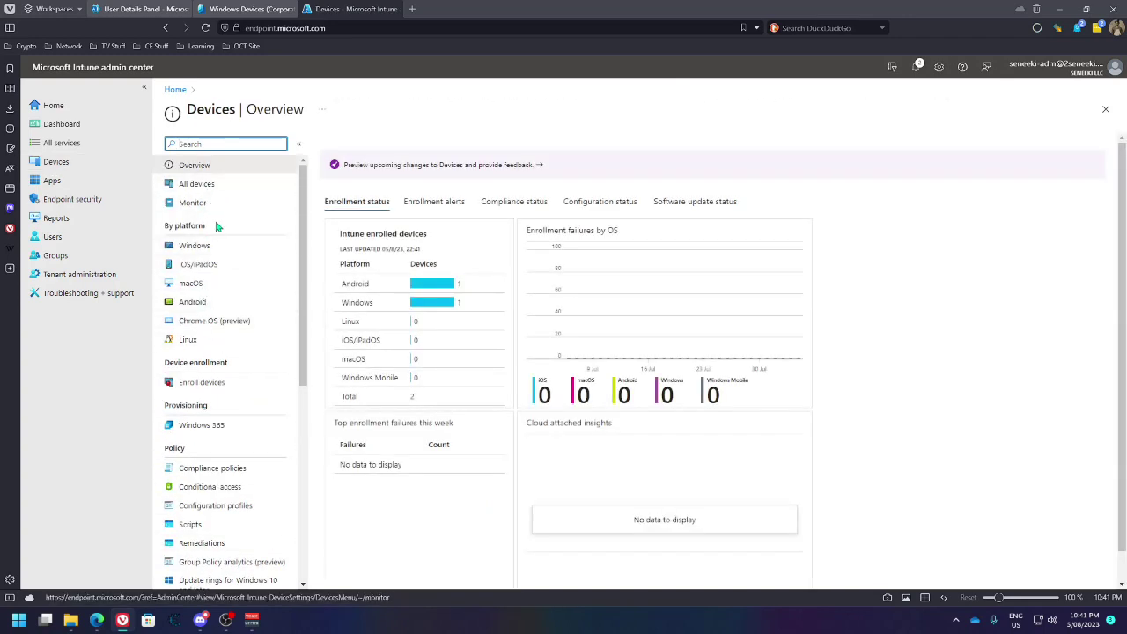
pyautogui.scroll(-8, 220, 234)
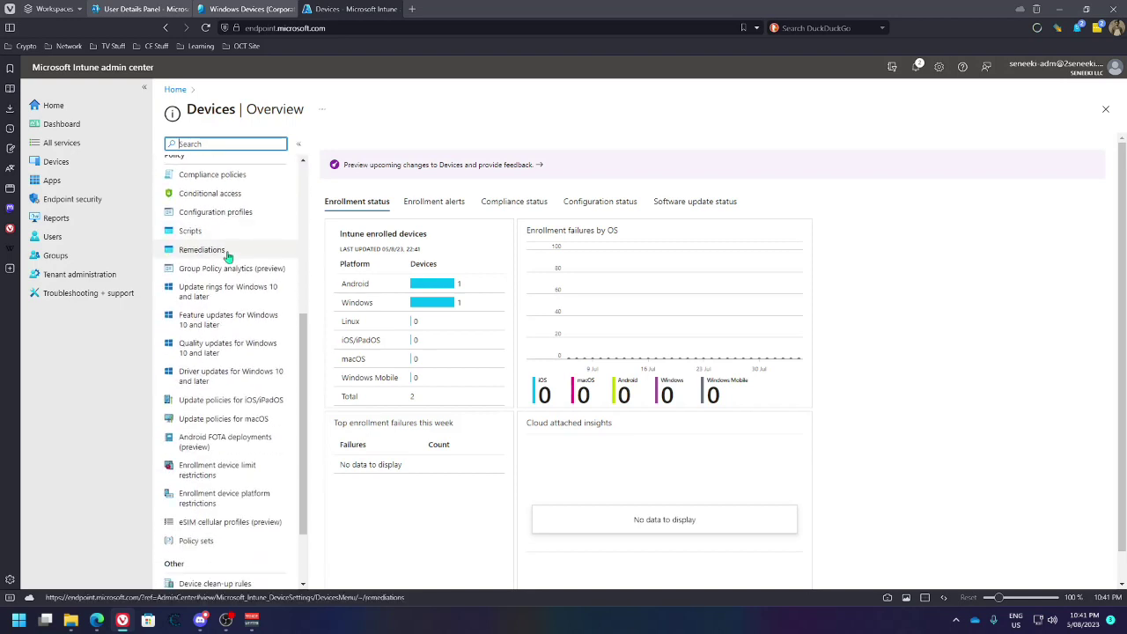
pyautogui.scroll(-2, 227, 254)
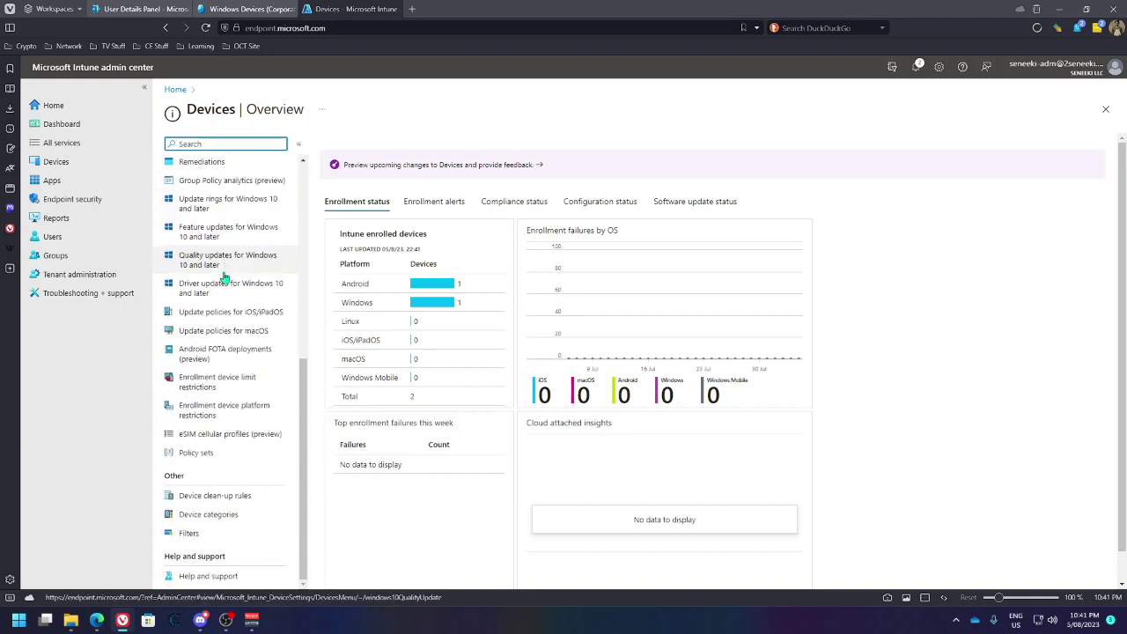
pyautogui.click(208, 516)
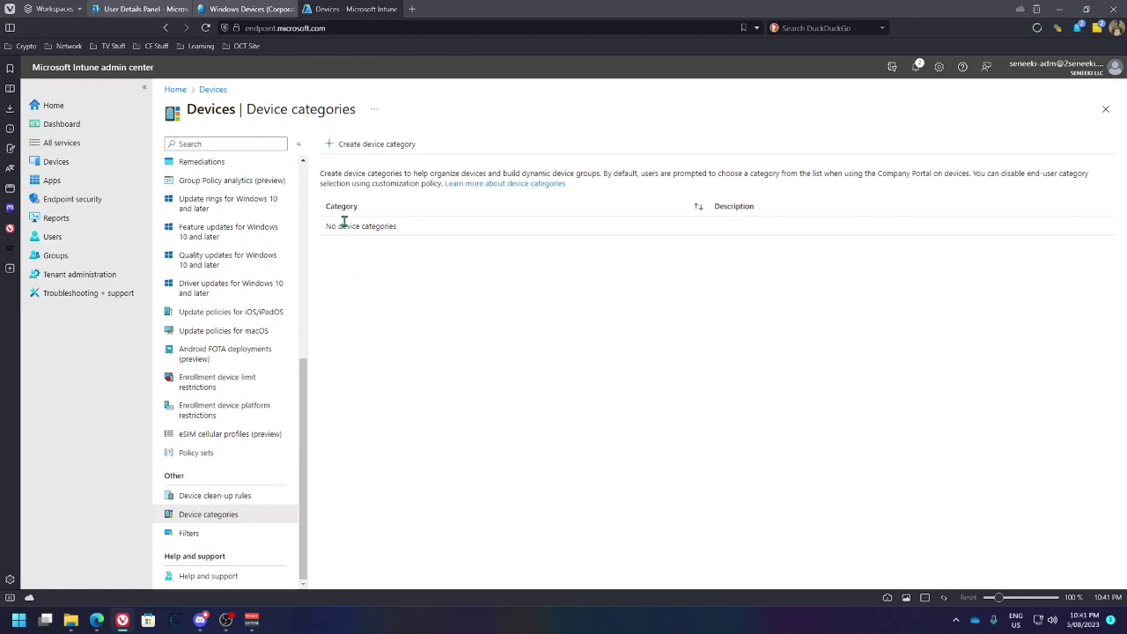
pyautogui.click(350, 145)
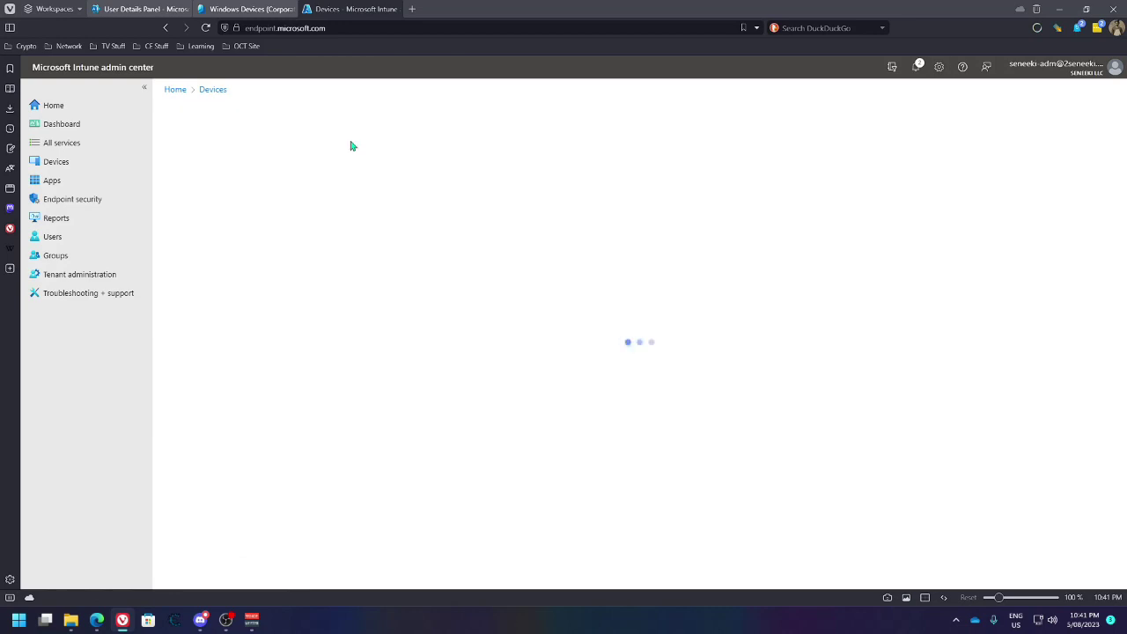
# Name the category 'Personal Android Devices', add a description, and continue to scope tags
pyautogui.click(349, 177)
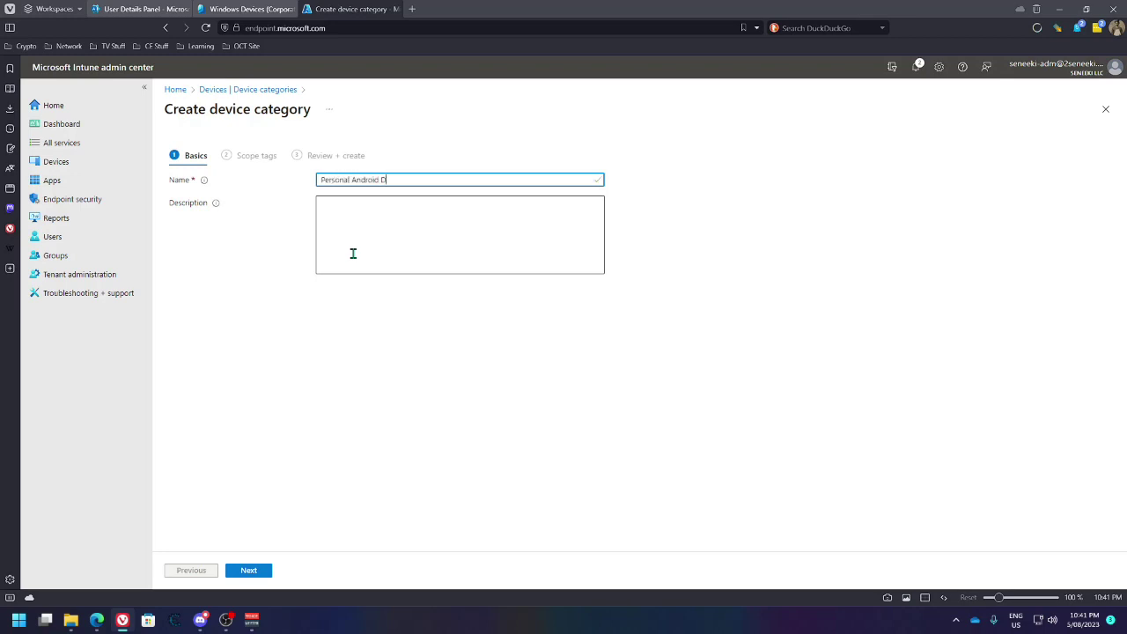
pyautogui.click(352, 243)
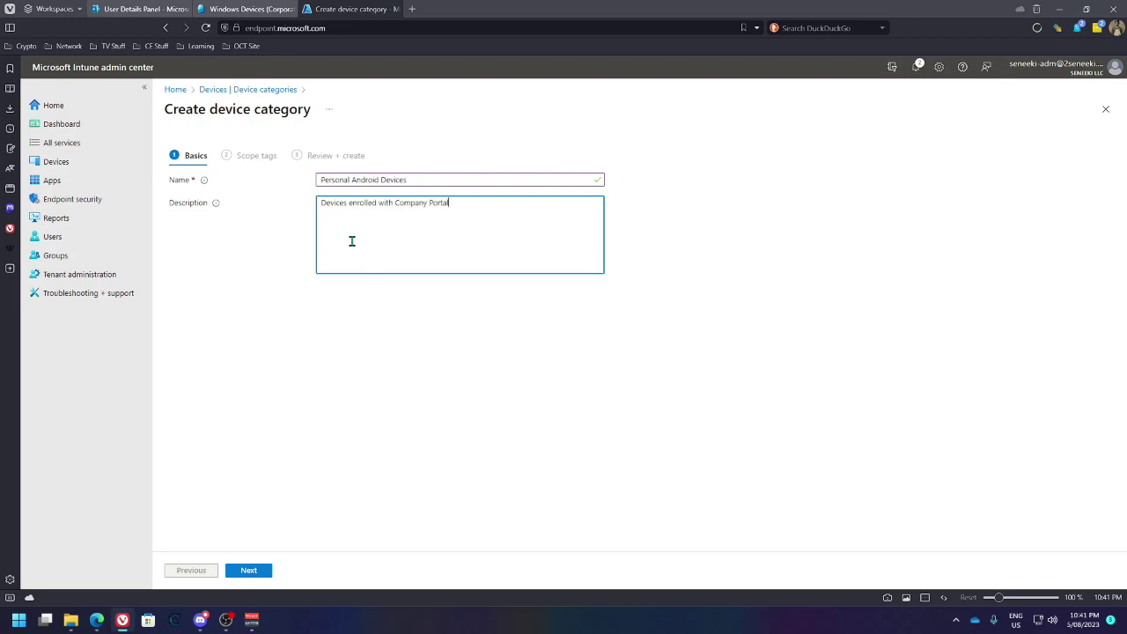
pyautogui.click(254, 574)
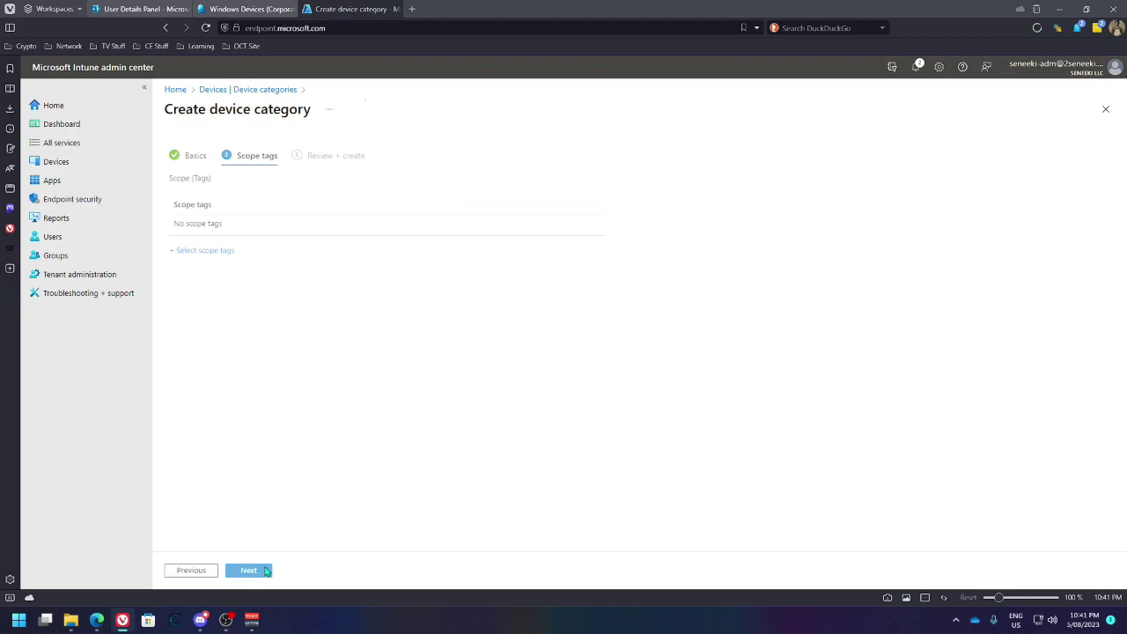
# Set the category's scope tag to Android Work Profile Apps, removing Default
pyautogui.click(595, 224)
pyautogui.click(252, 252)
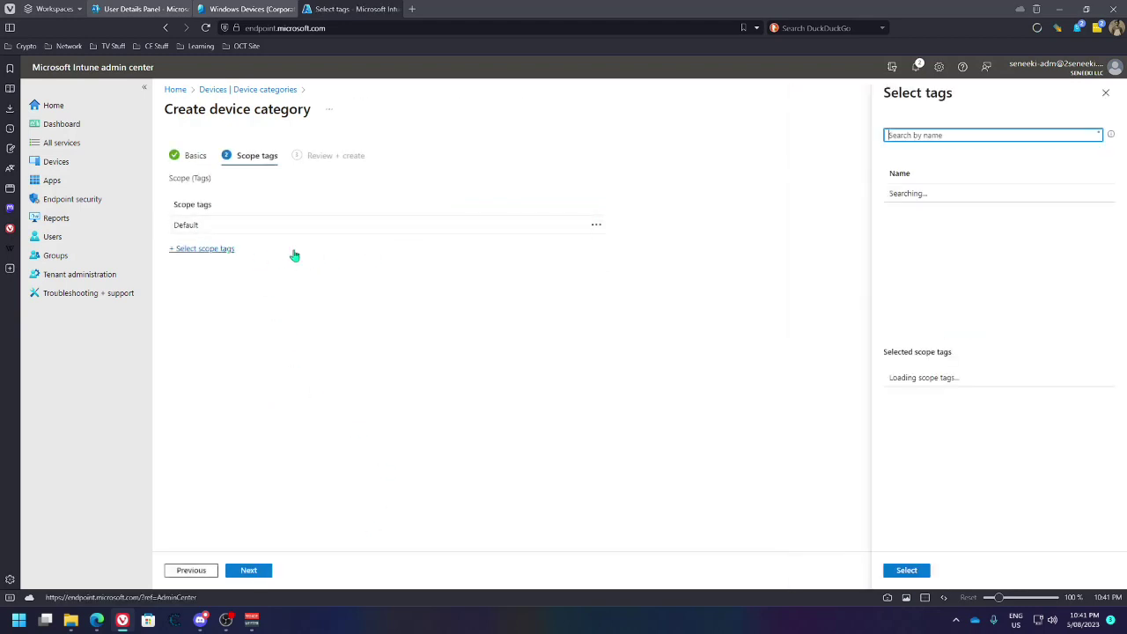
pyautogui.click(892, 192)
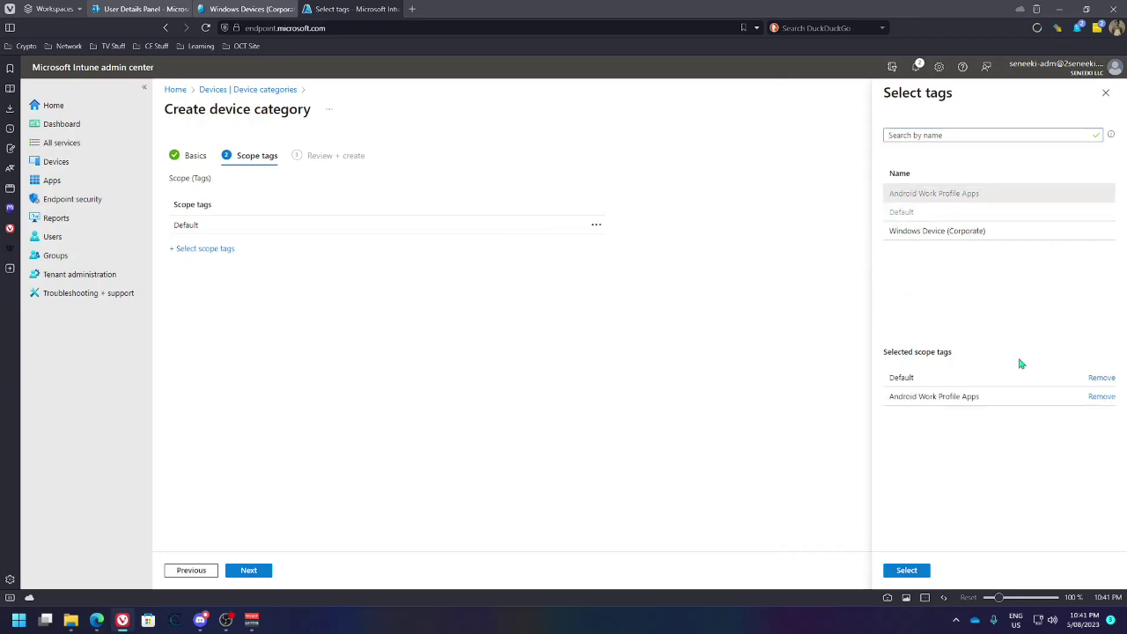
pyautogui.click(1101, 377)
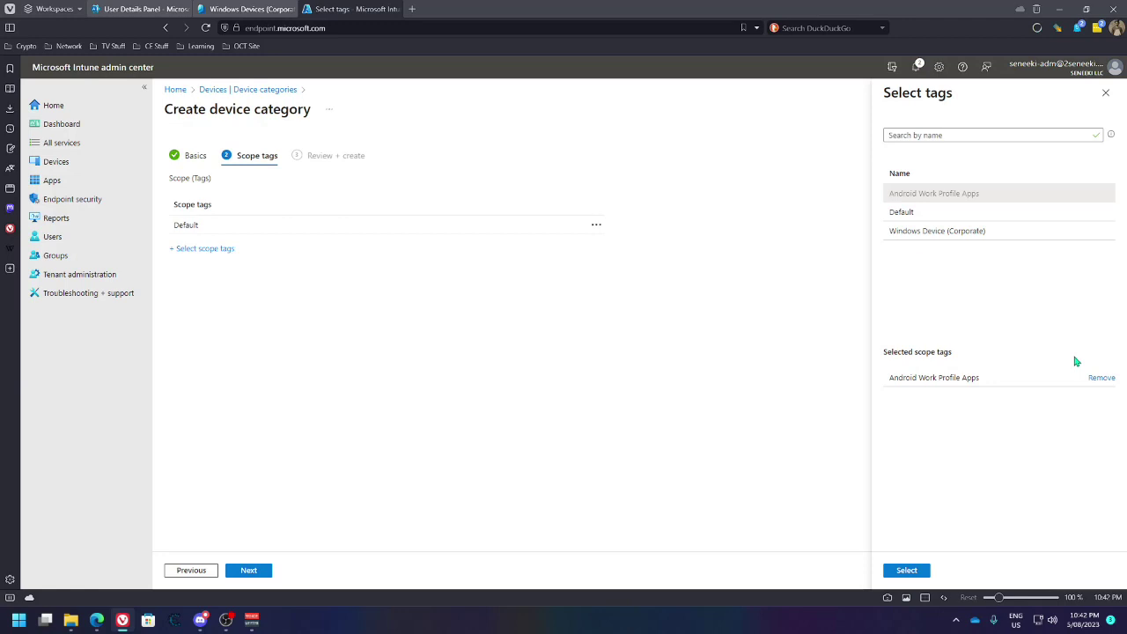
pyautogui.middleClick(53, 164)
# Dismiss the scope tag picker and step the device category wizard back to Basics
pyautogui.click(437, 9)
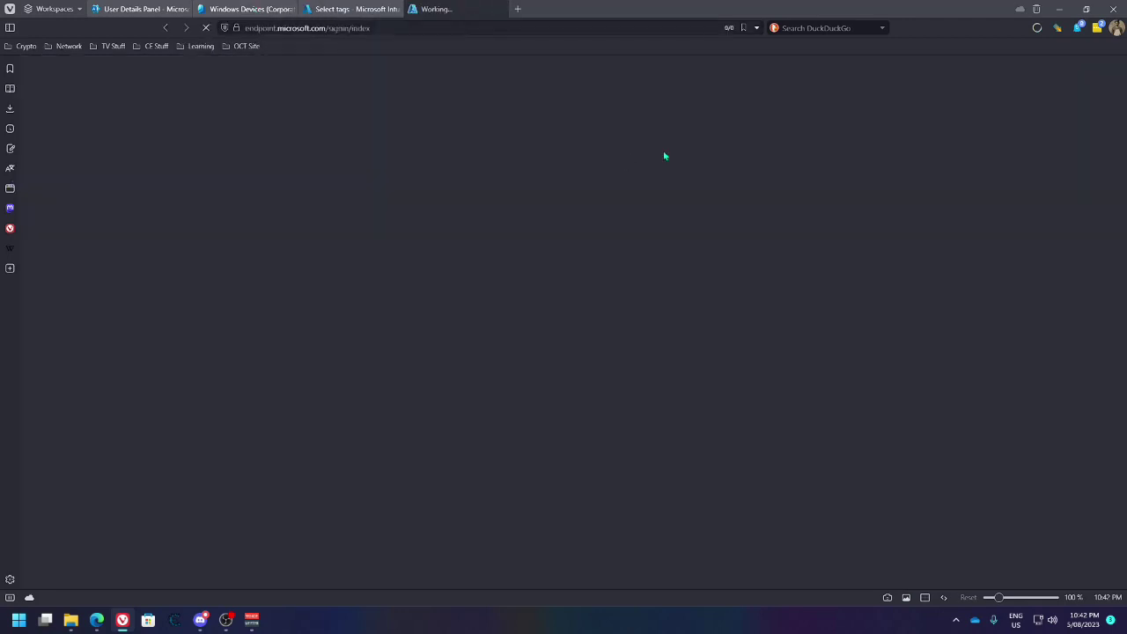
pyautogui.hotkey('ctrl', 'shift', 'Tab')
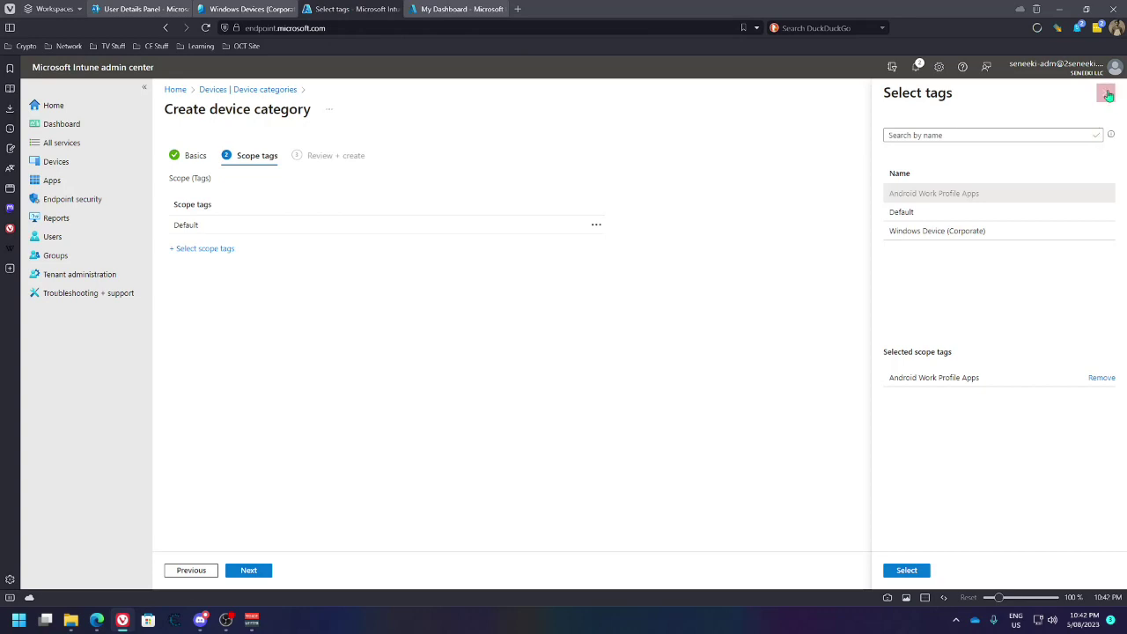
pyautogui.click(1107, 93)
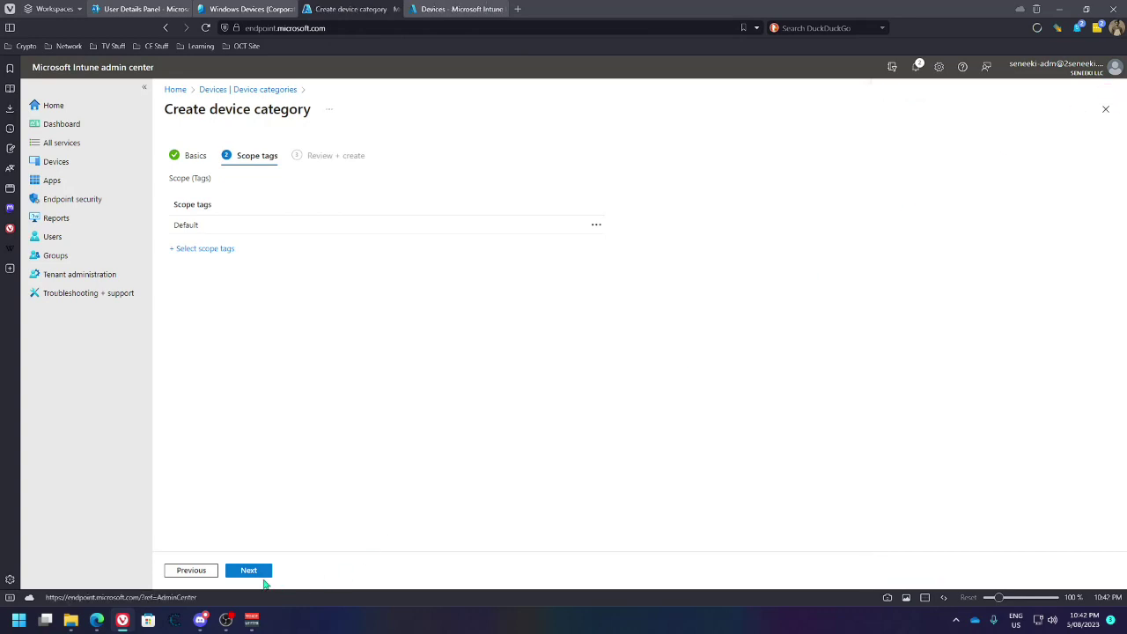
pyautogui.click(187, 570)
# Go to Tenant administration > Roles > Scope tags and start a new scope tag
pyautogui.click(437, 11)
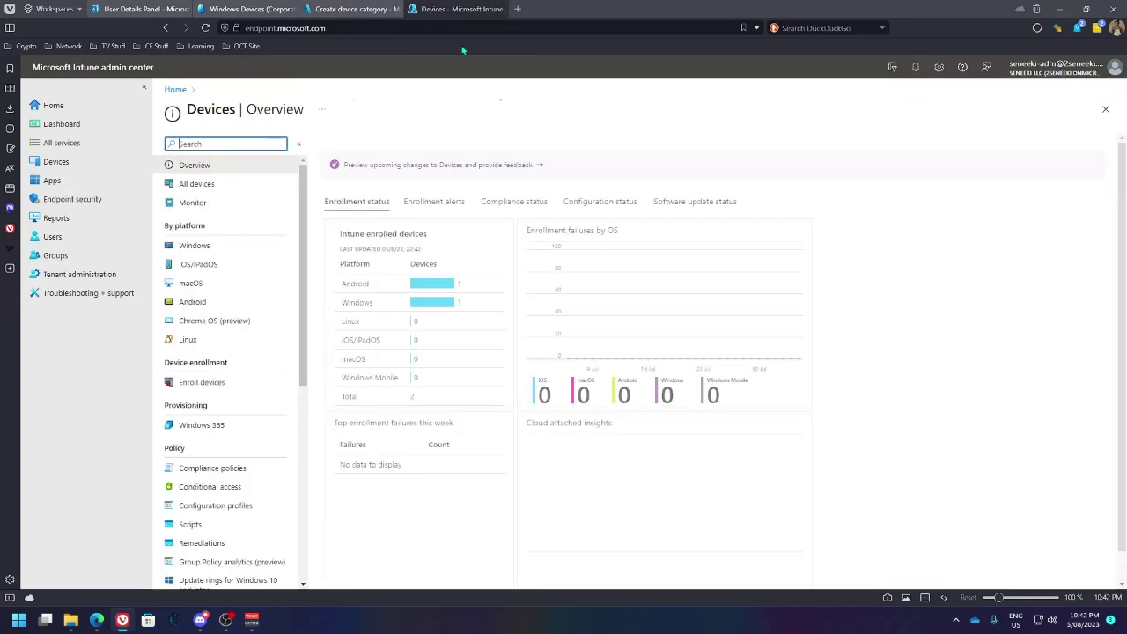
pyautogui.click(100, 275)
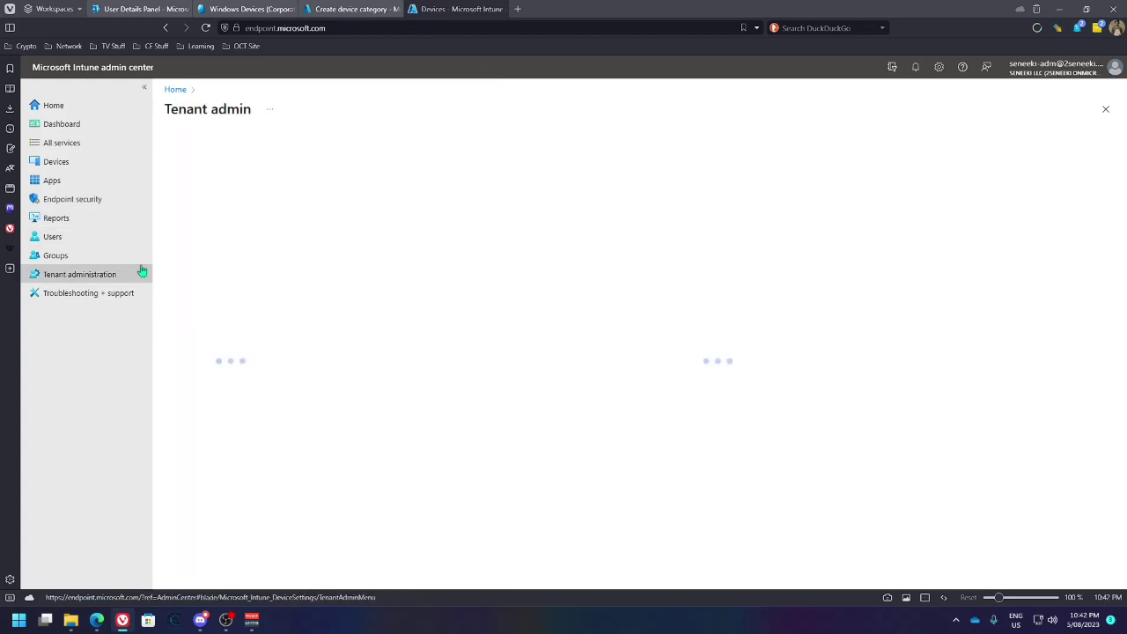
pyautogui.click(215, 257)
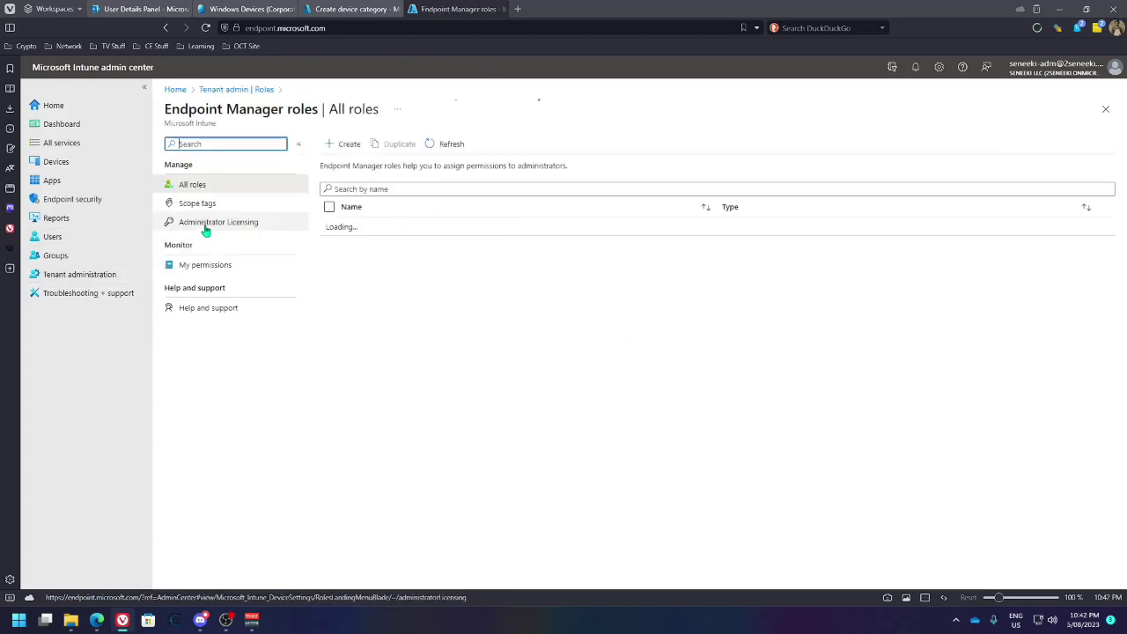
pyautogui.click(187, 203)
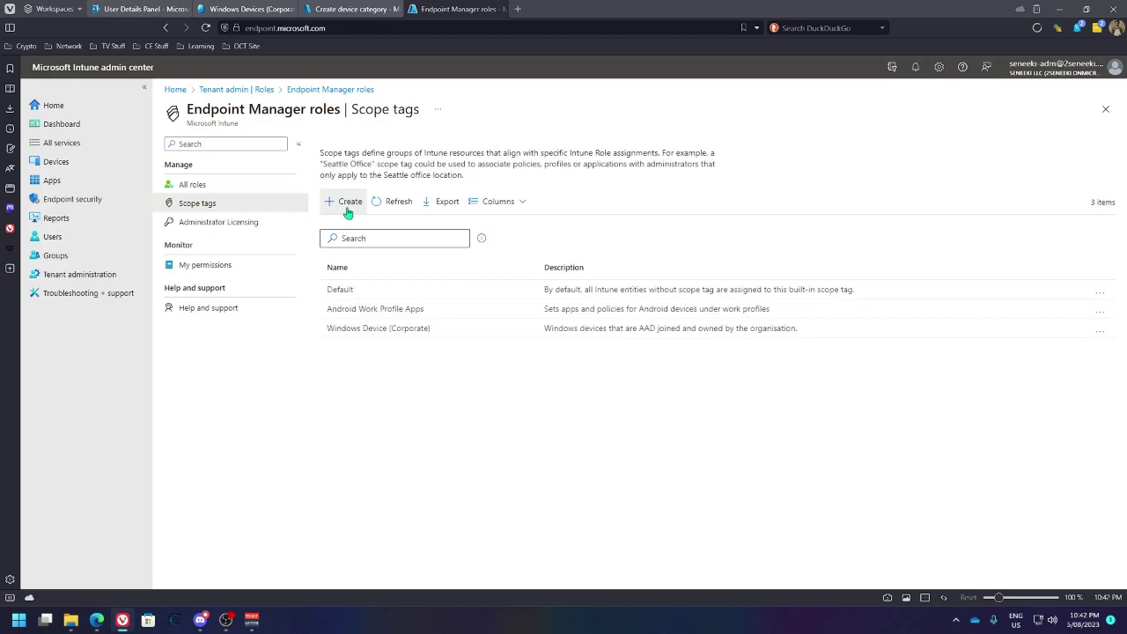
pyautogui.click(350, 203)
# Create scope tag 'Personal Android Device', described 'BYOD enrolled device via Company Portal', assigned to Android Work Devices
pyautogui.click(340, 217)
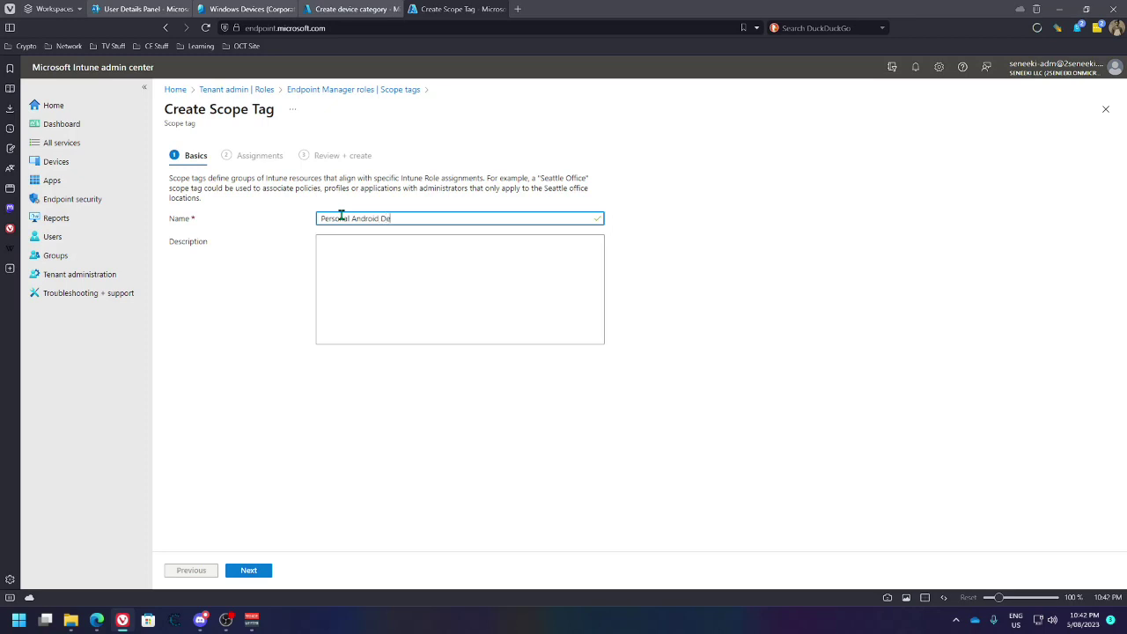
pyautogui.click(350, 256)
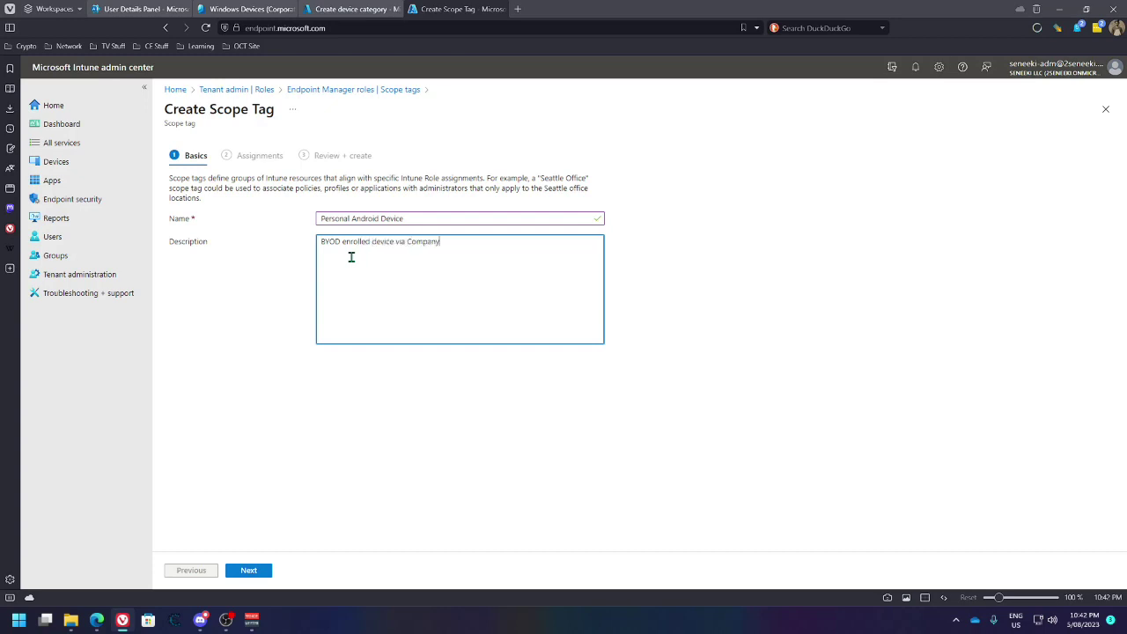
pyautogui.click(264, 568)
pyautogui.click(206, 227)
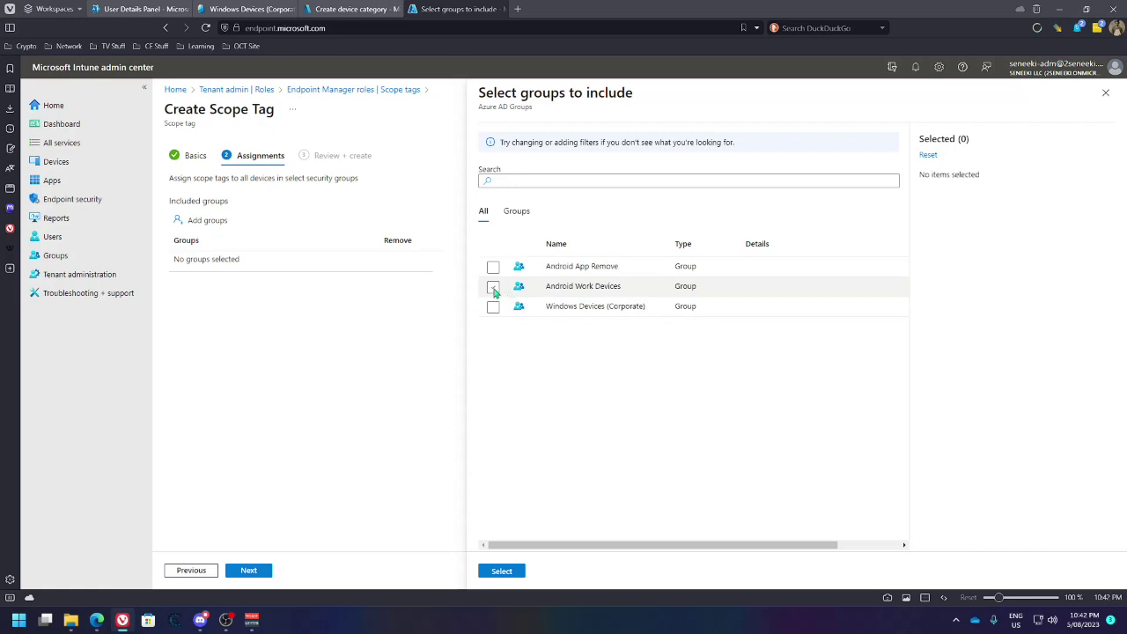
pyautogui.click(493, 288)
pyautogui.click(504, 573)
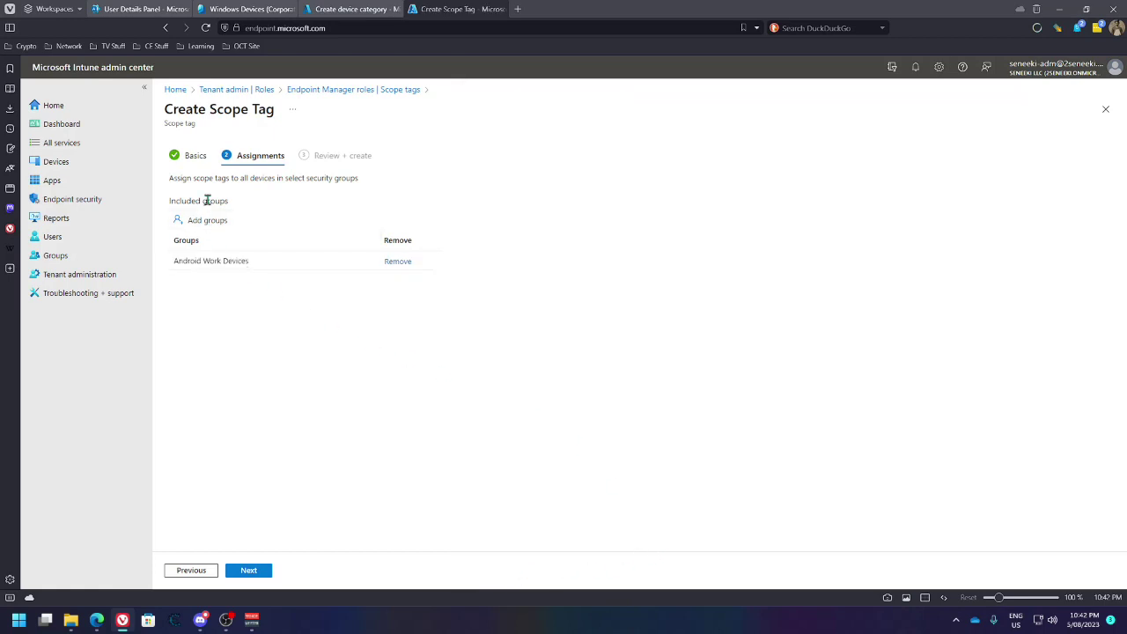
pyautogui.click(250, 569)
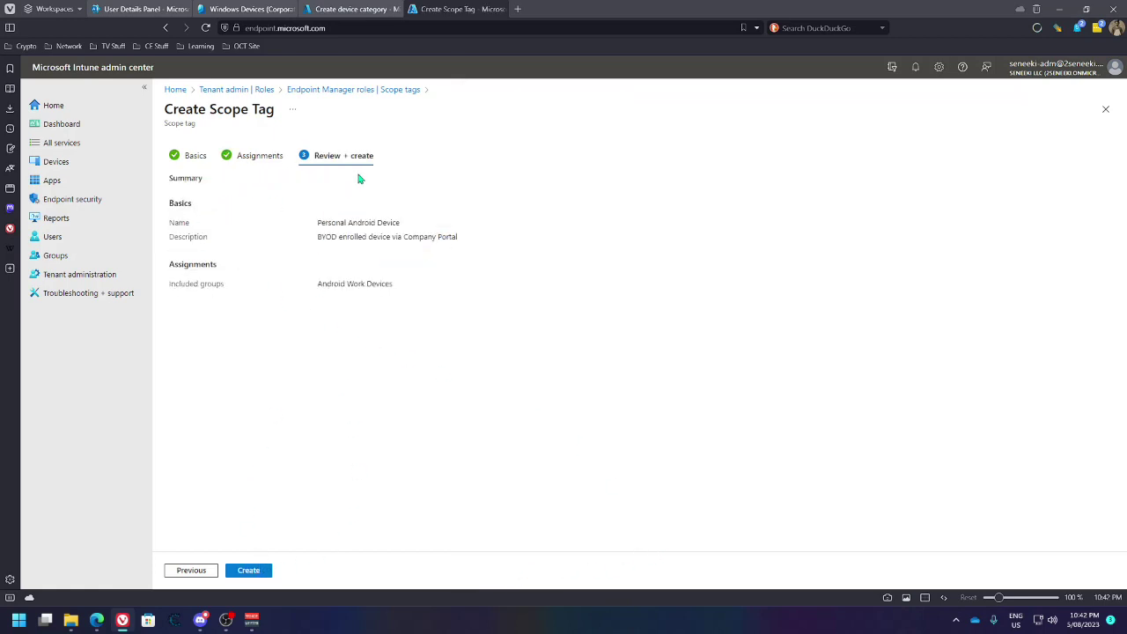
pyautogui.click(247, 570)
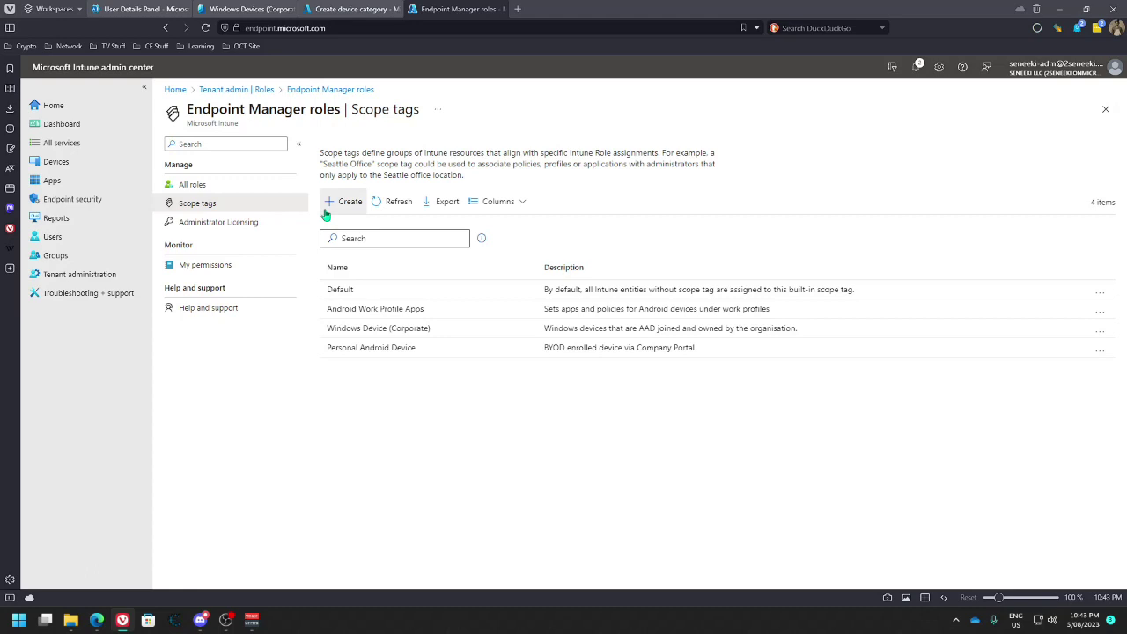
# Create the Personal Android Devices category with the Personal Android Device scope tag in place of Default
pyautogui.click(364, 10)
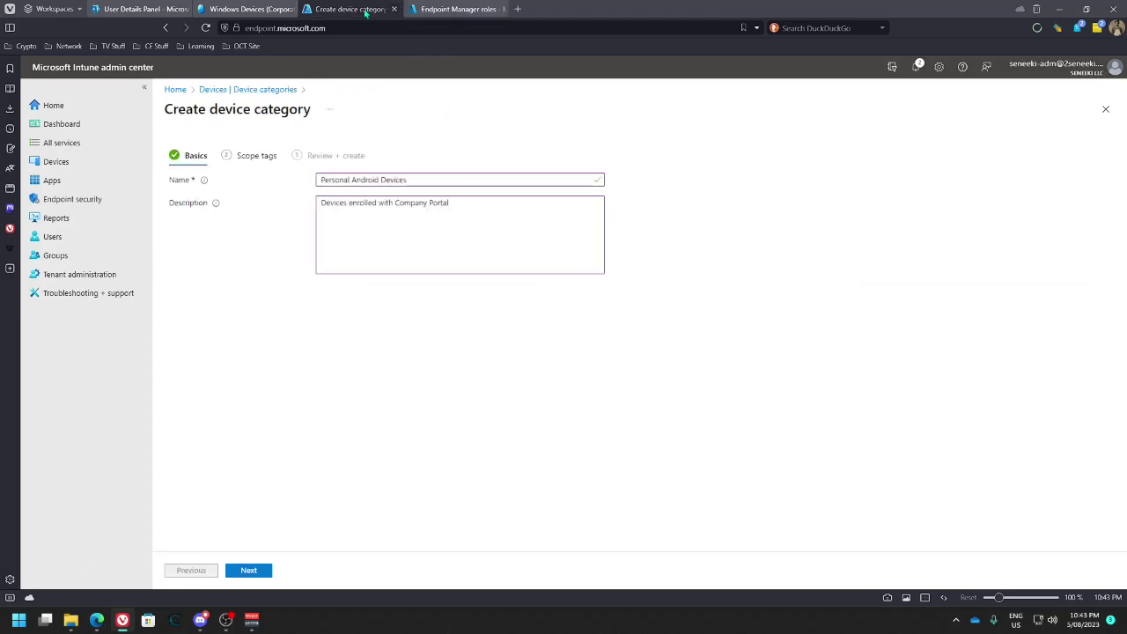
pyautogui.click(252, 571)
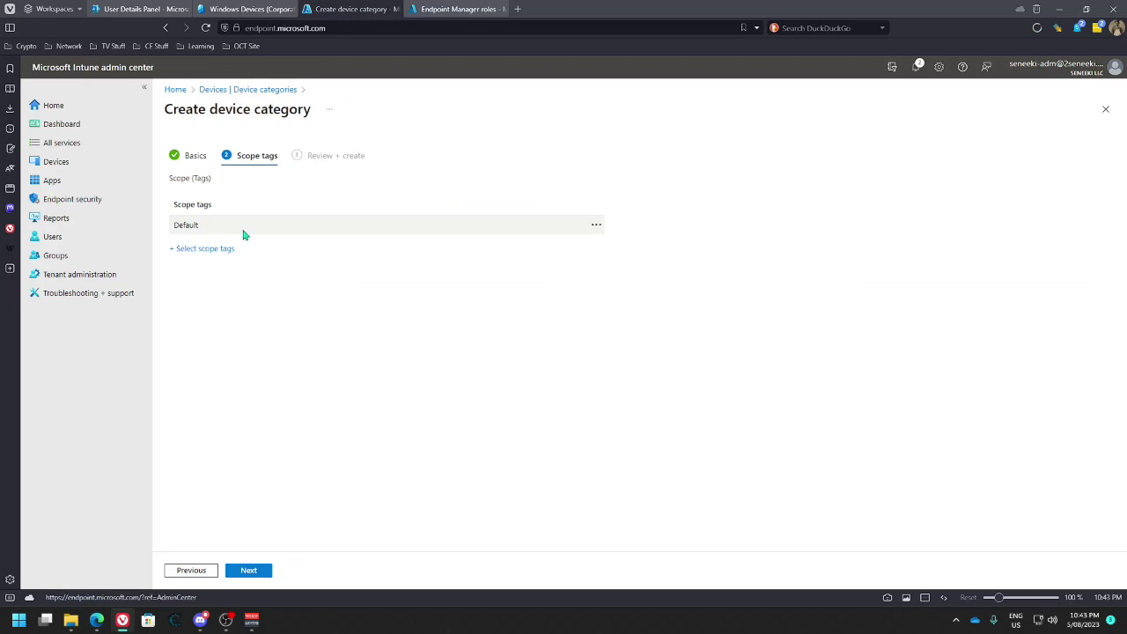
pyautogui.click(197, 248)
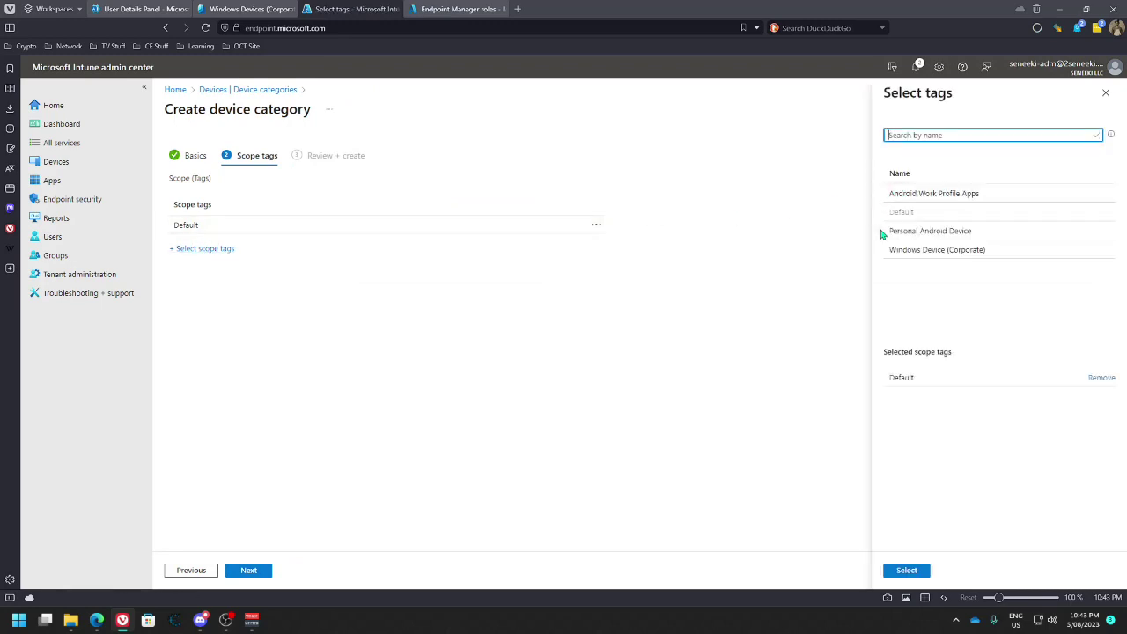
pyautogui.click(885, 233)
pyautogui.click(1101, 378)
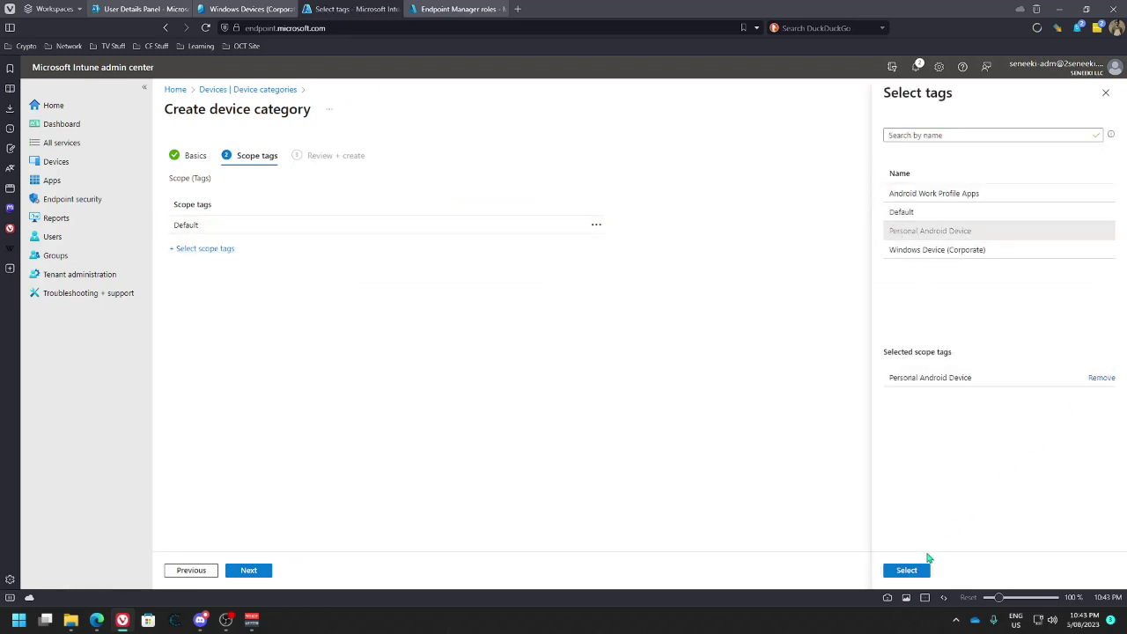
pyautogui.click(909, 571)
pyautogui.click(250, 570)
pyautogui.click(251, 572)
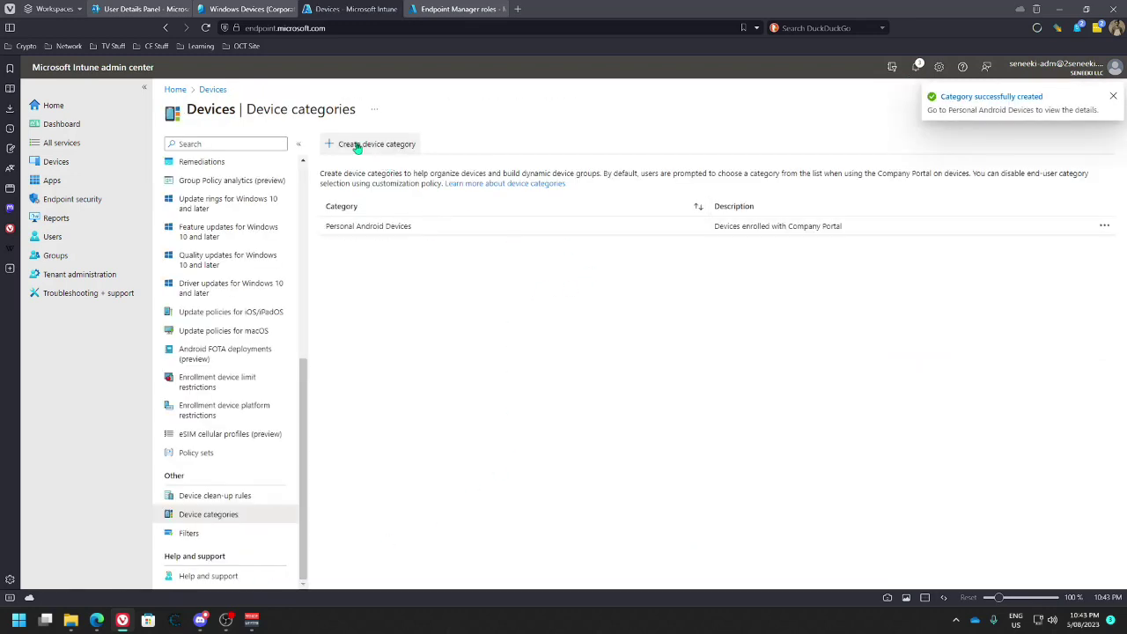
pyautogui.click(358, 143)
pyautogui.click(337, 181)
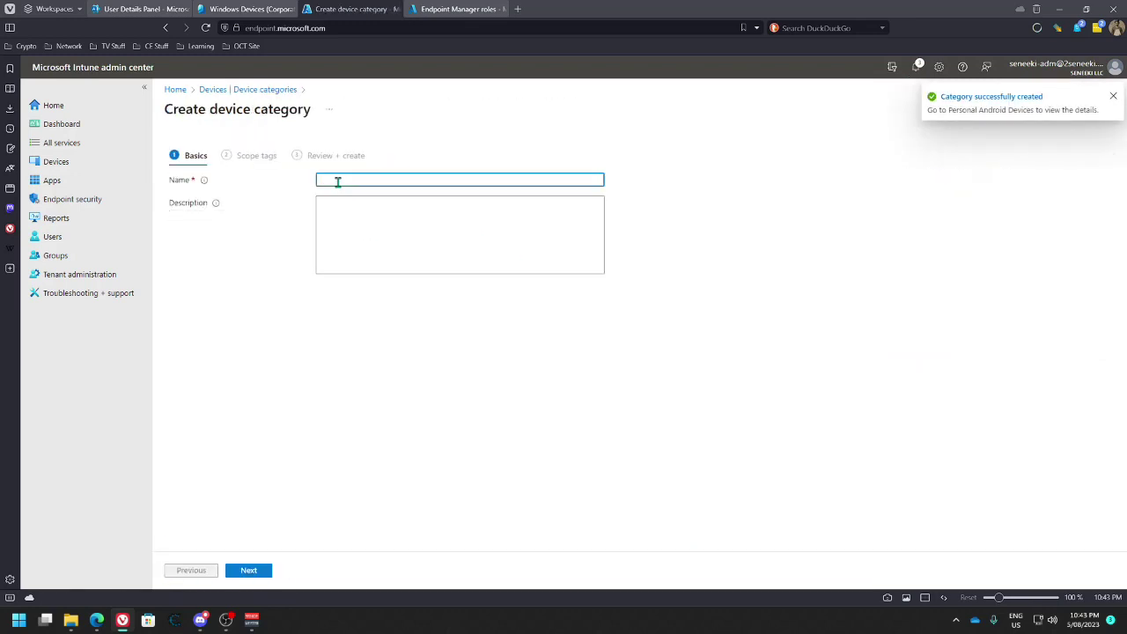
# Create category 'Windows Device (Corporate)', described 'Company owned Windows device', scoped to Windows Device (Corporate) instead of Default
pyautogui.write('Windows Device (Corporate')
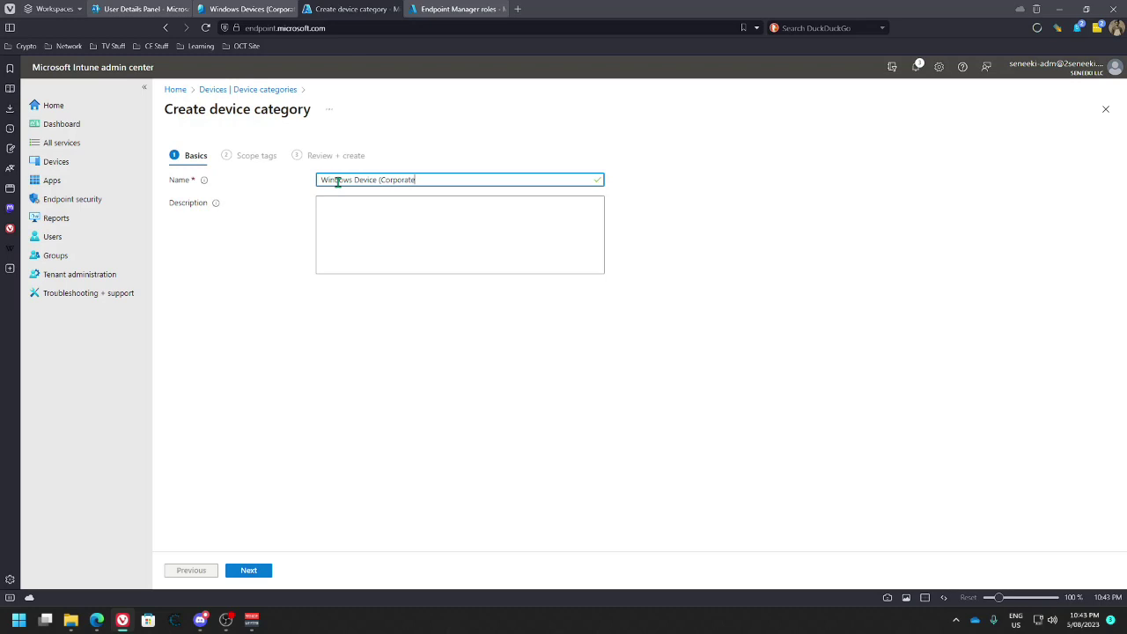
pyautogui.click(371, 217)
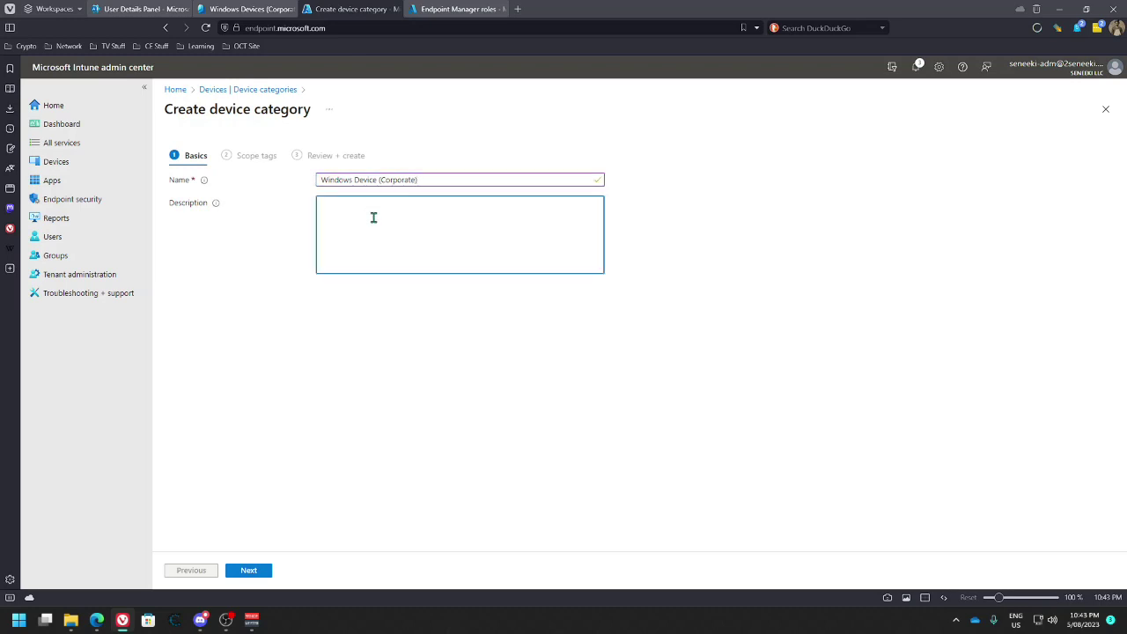
pyautogui.write('Company oowned Windows device')
pyautogui.click(253, 572)
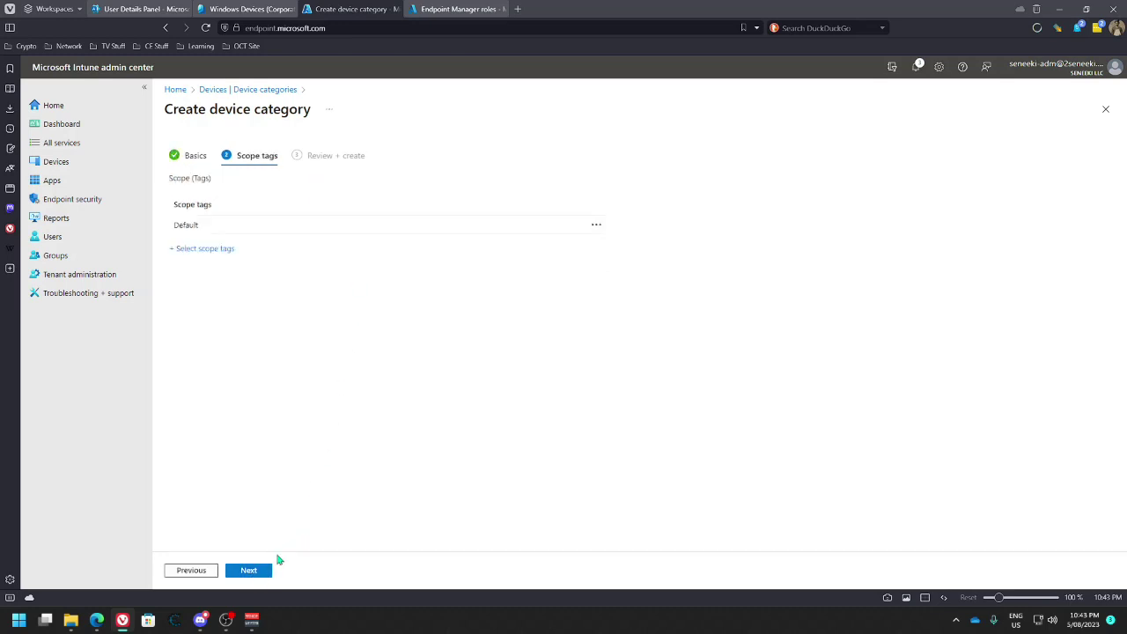
pyautogui.click(205, 249)
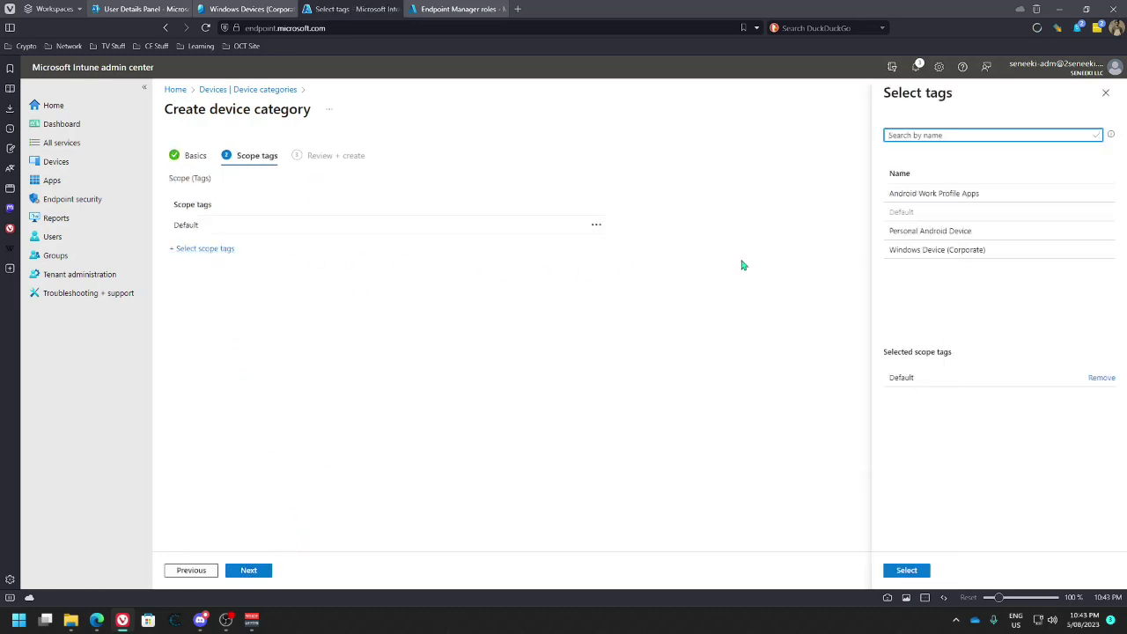
pyautogui.click(916, 250)
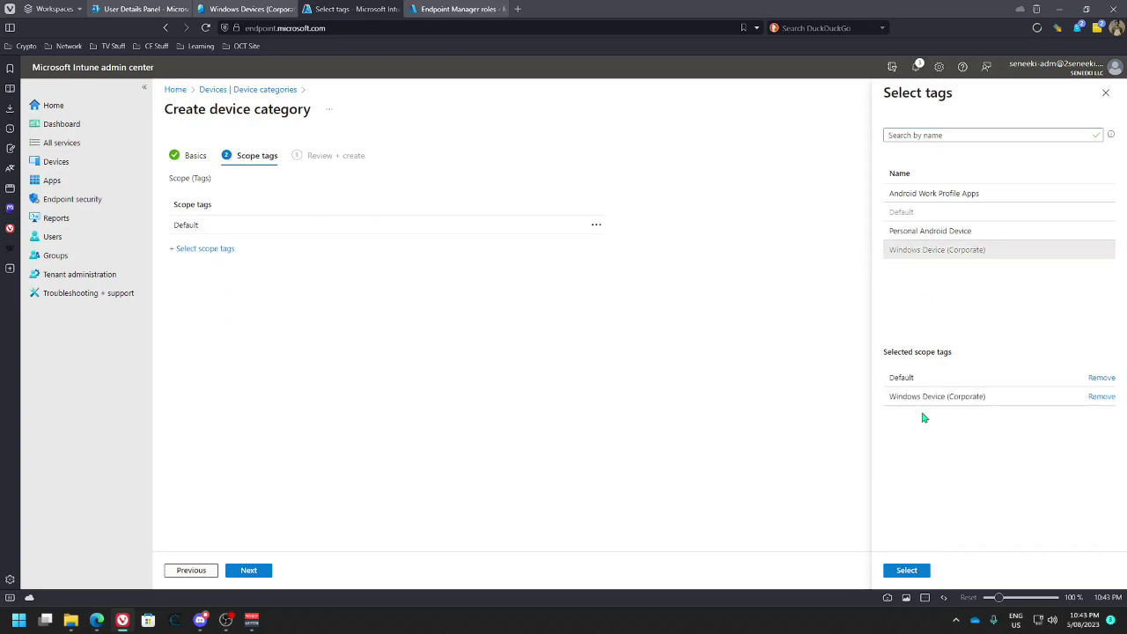
pyautogui.click(1101, 378)
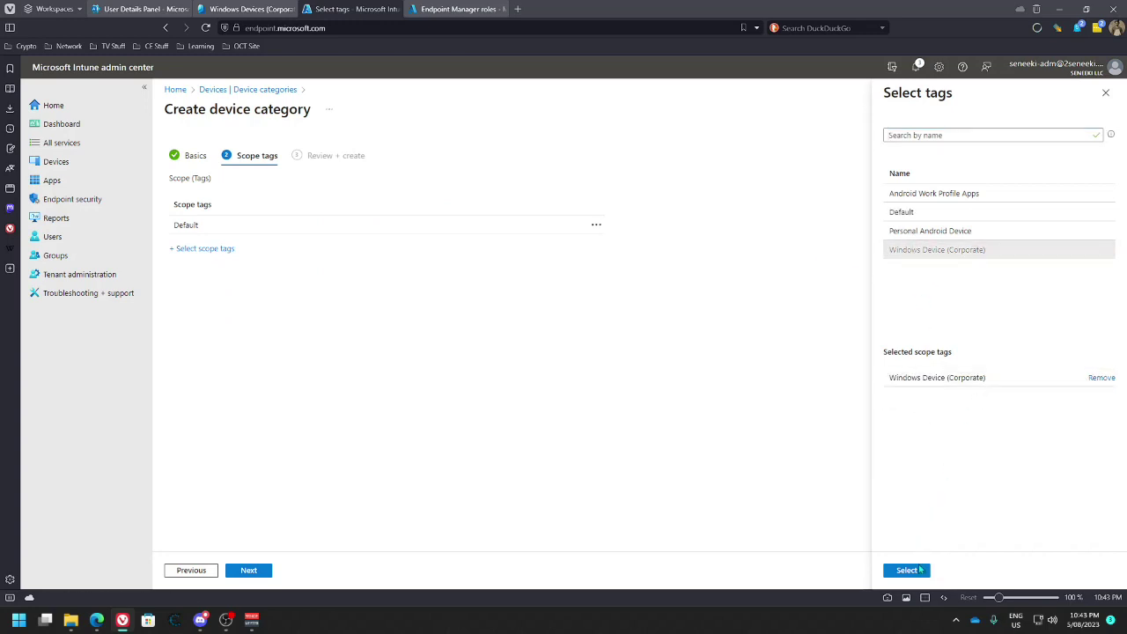
pyautogui.click(904, 569)
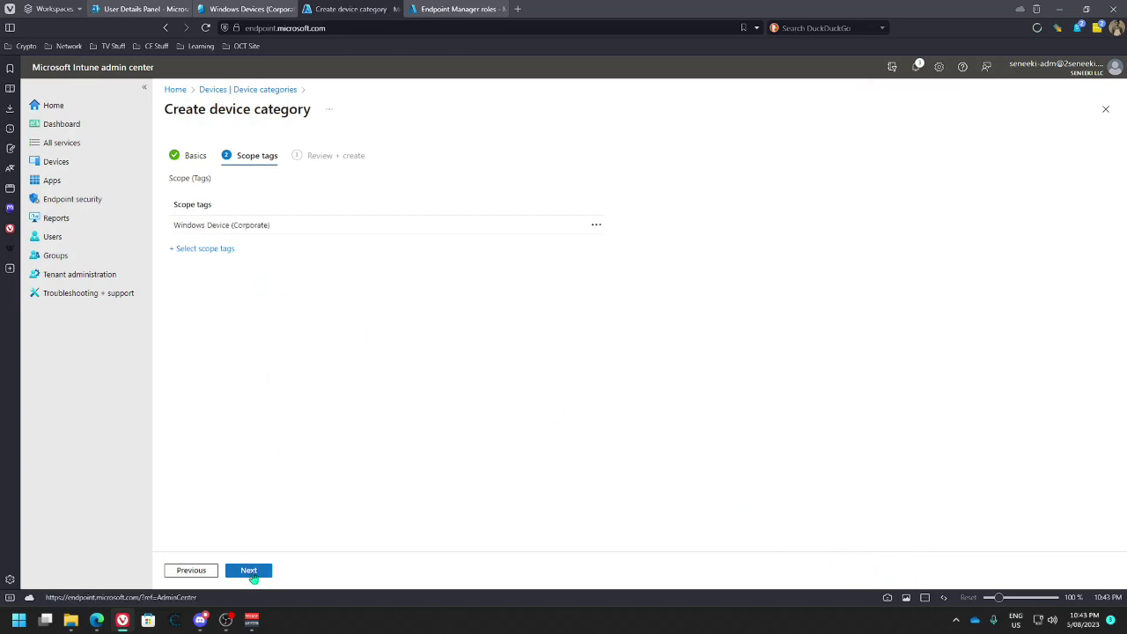
pyautogui.click(250, 571)
pyautogui.click(251, 571)
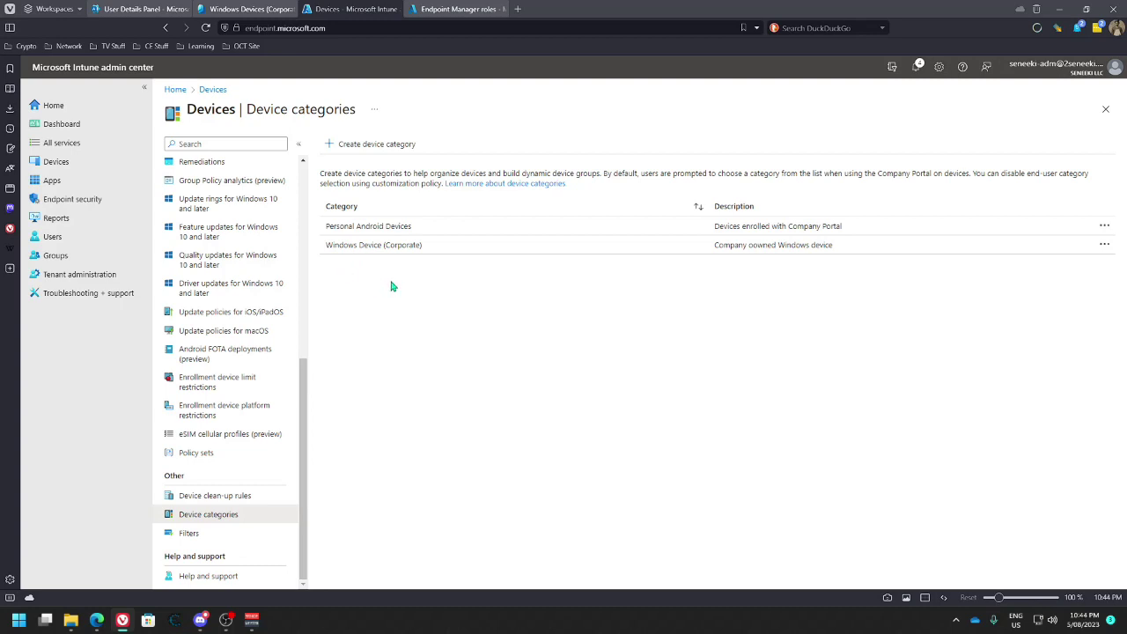
# Fix the doubled 'o' in 'owned' in the Windows Device (Corporate) category description and save
pyautogui.click(1104, 245)
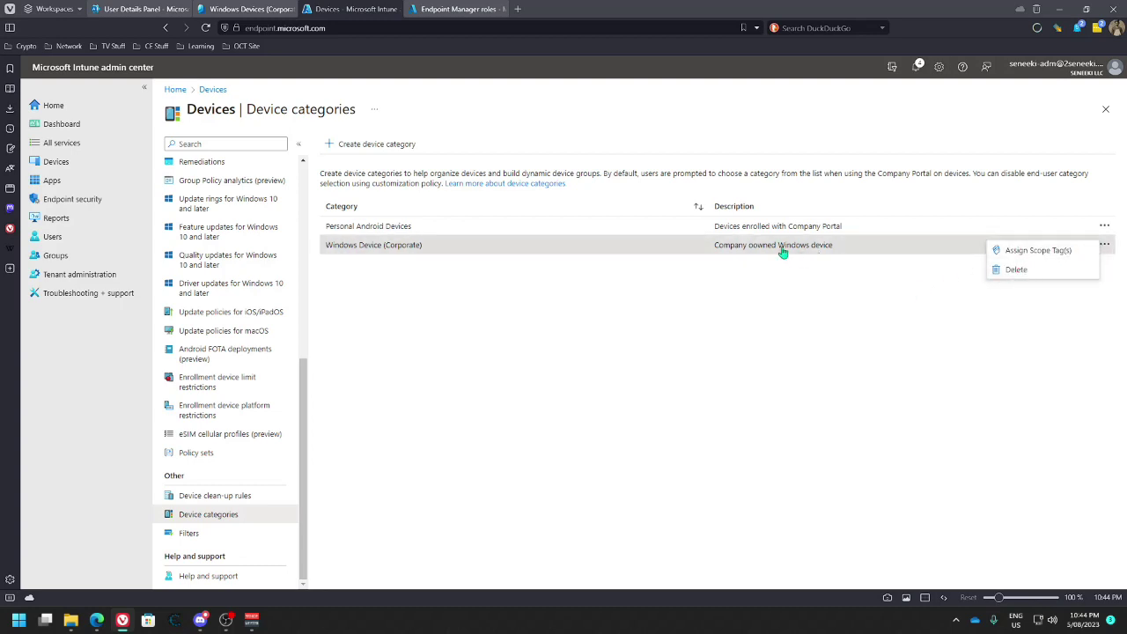
pyautogui.click(482, 263)
pyautogui.click(396, 248)
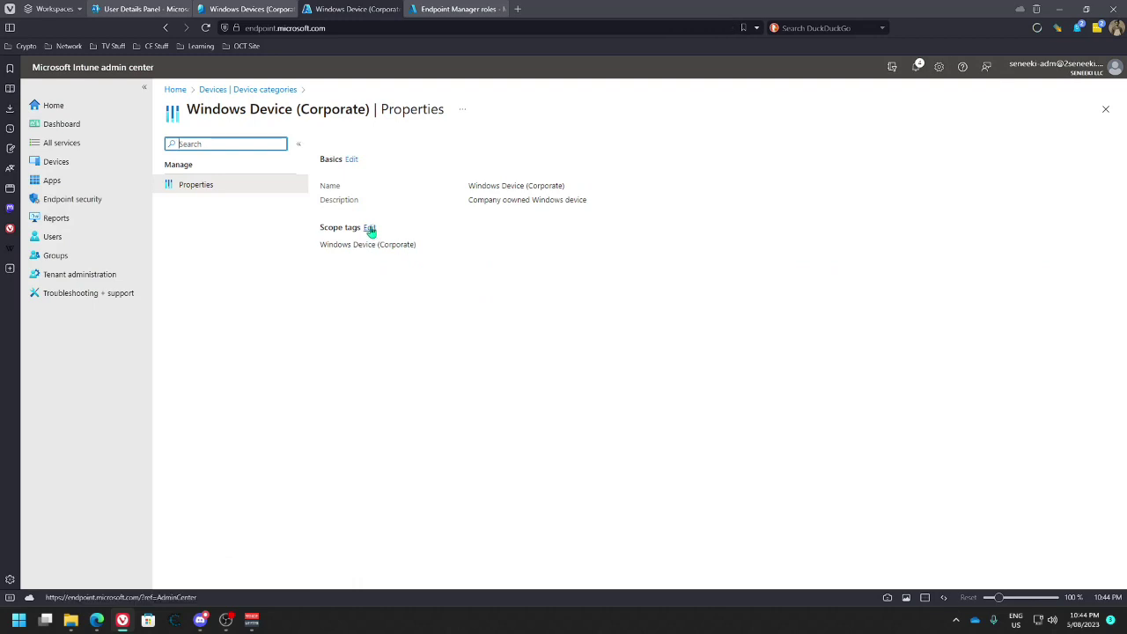
pyautogui.click(351, 159)
pyautogui.click(356, 203)
pyautogui.press('Delete')
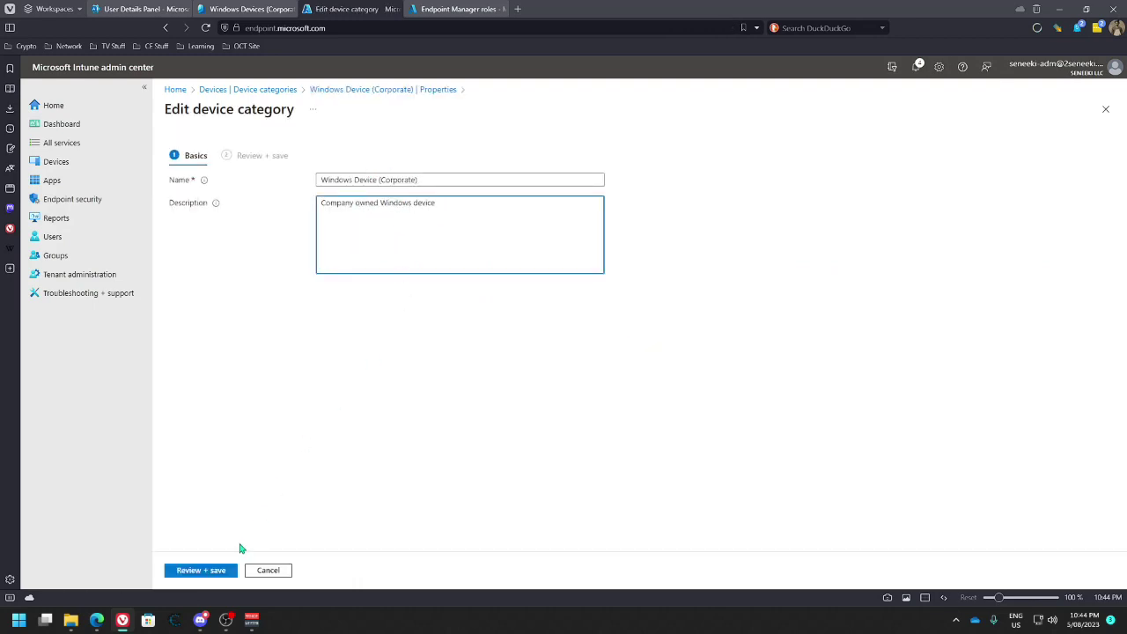
pyautogui.click(218, 571)
pyautogui.click(185, 571)
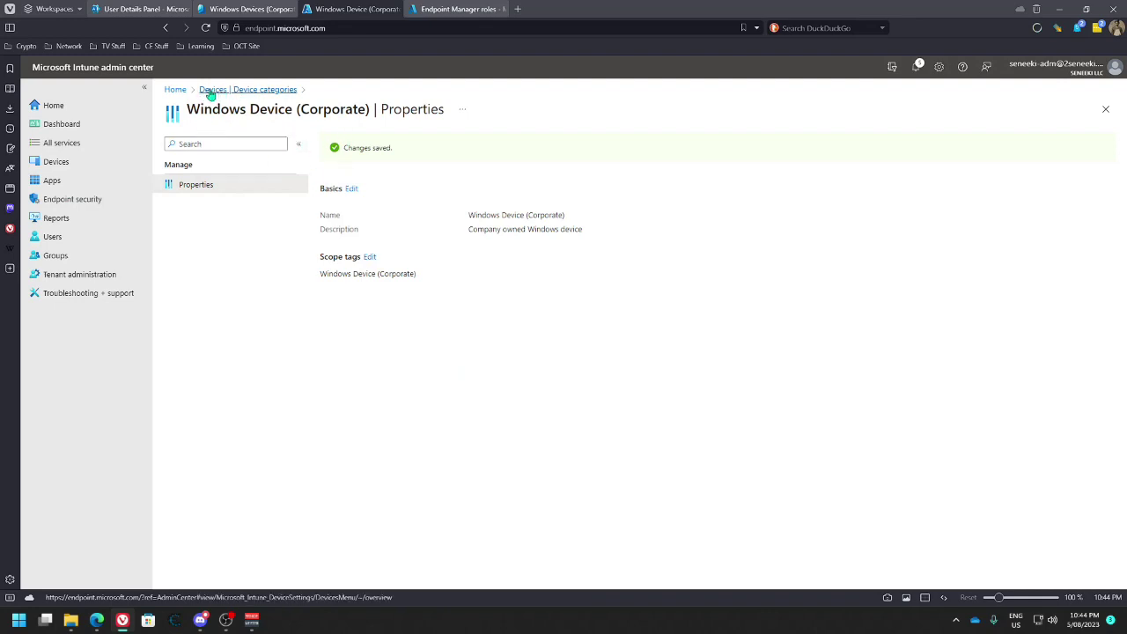
# Open the BEESTIKAANT device overview from the Windows devices list
pyautogui.click(57, 162)
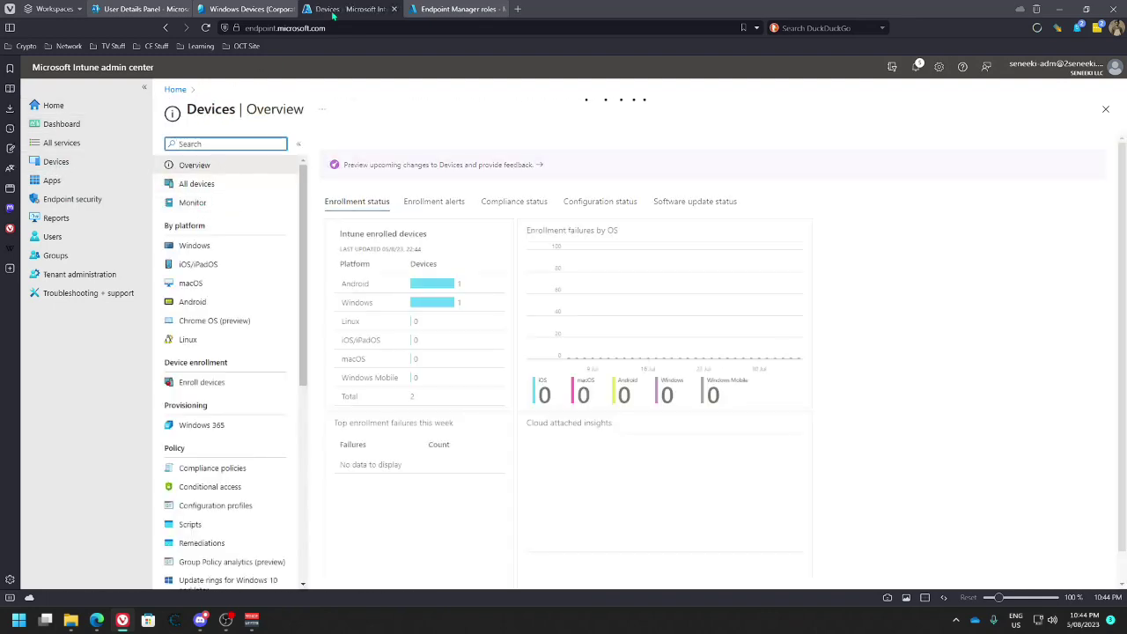
pyautogui.click(435, 16)
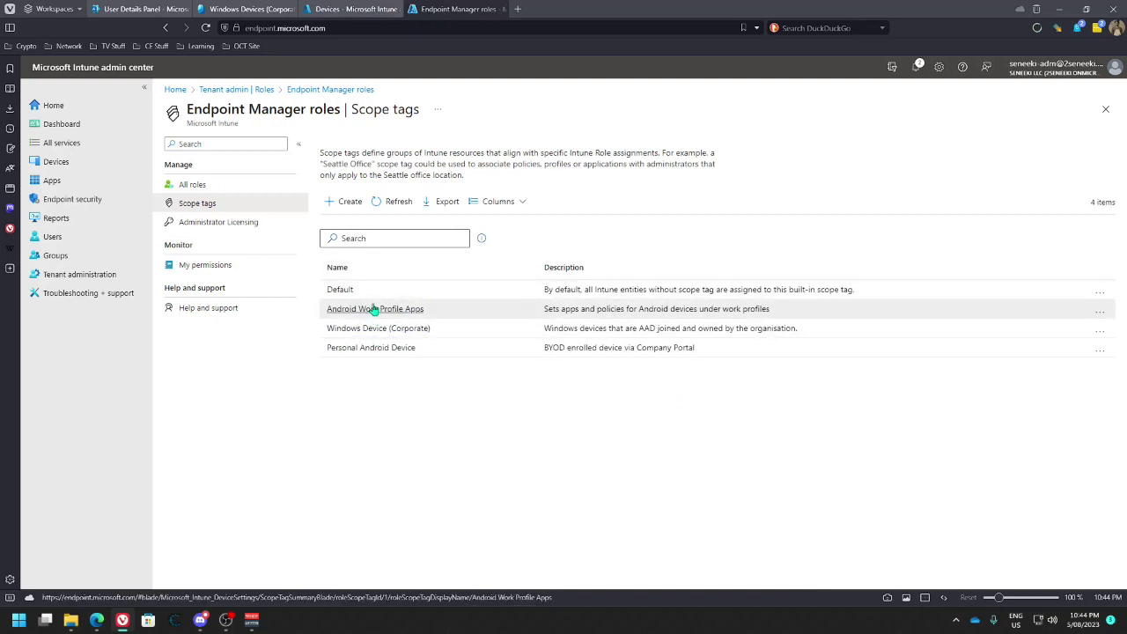
pyautogui.click(345, 16)
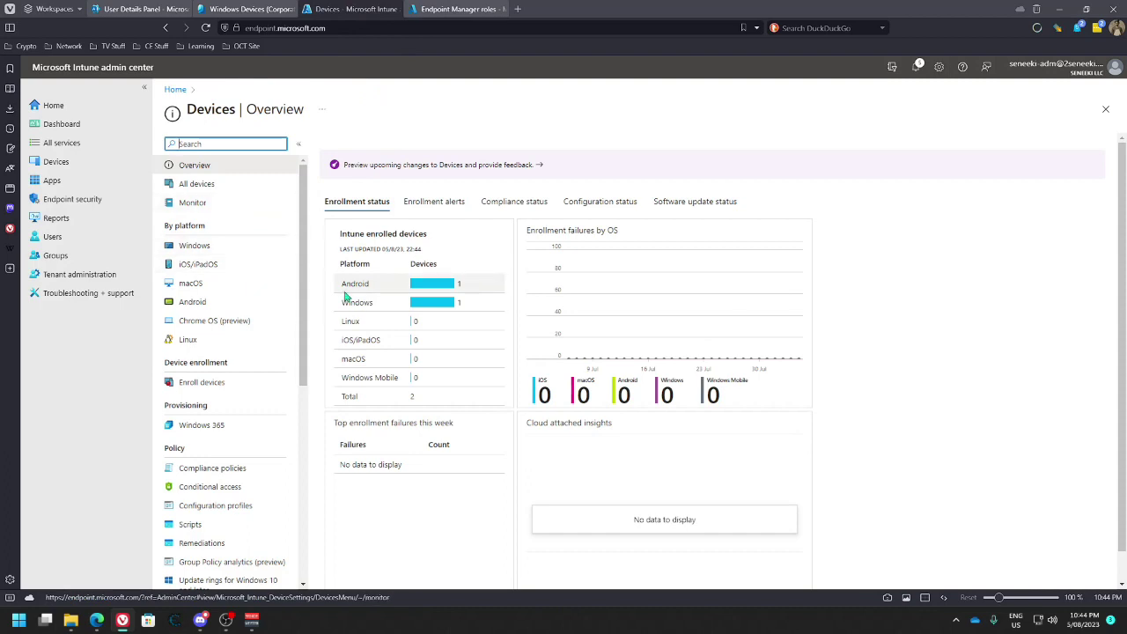
pyautogui.click(195, 246)
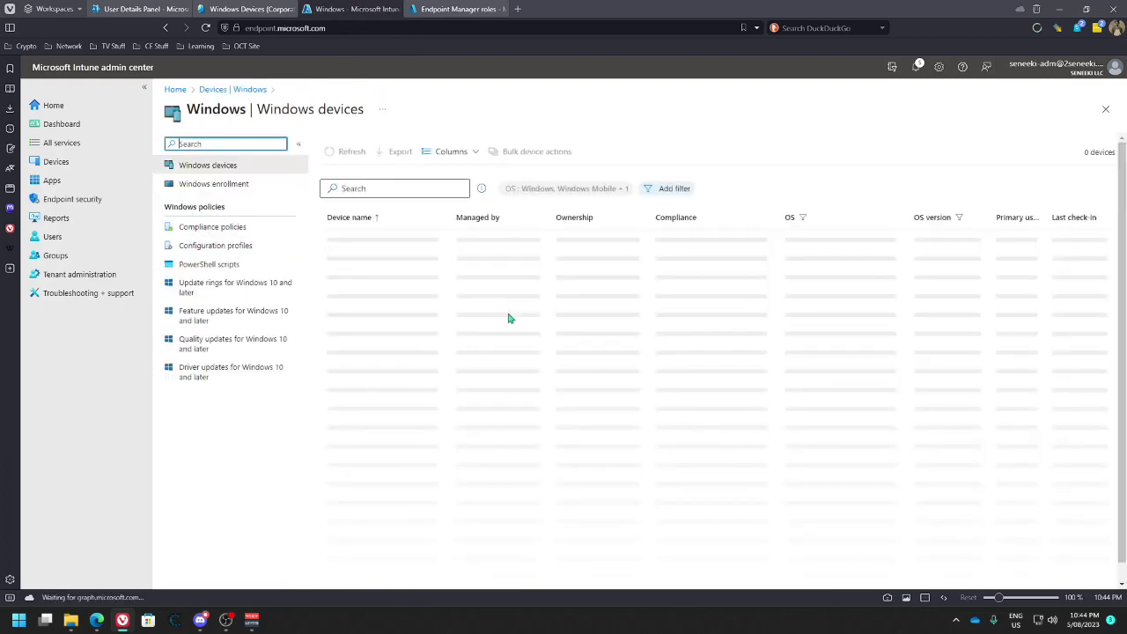
pyautogui.click(351, 244)
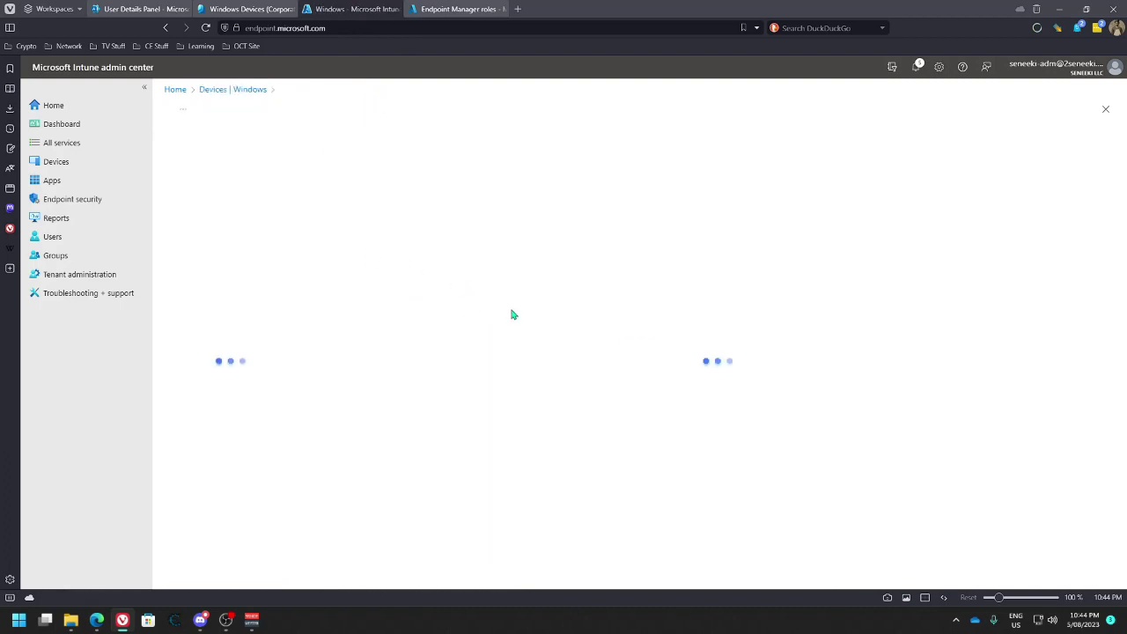
pyautogui.click(256, 9)
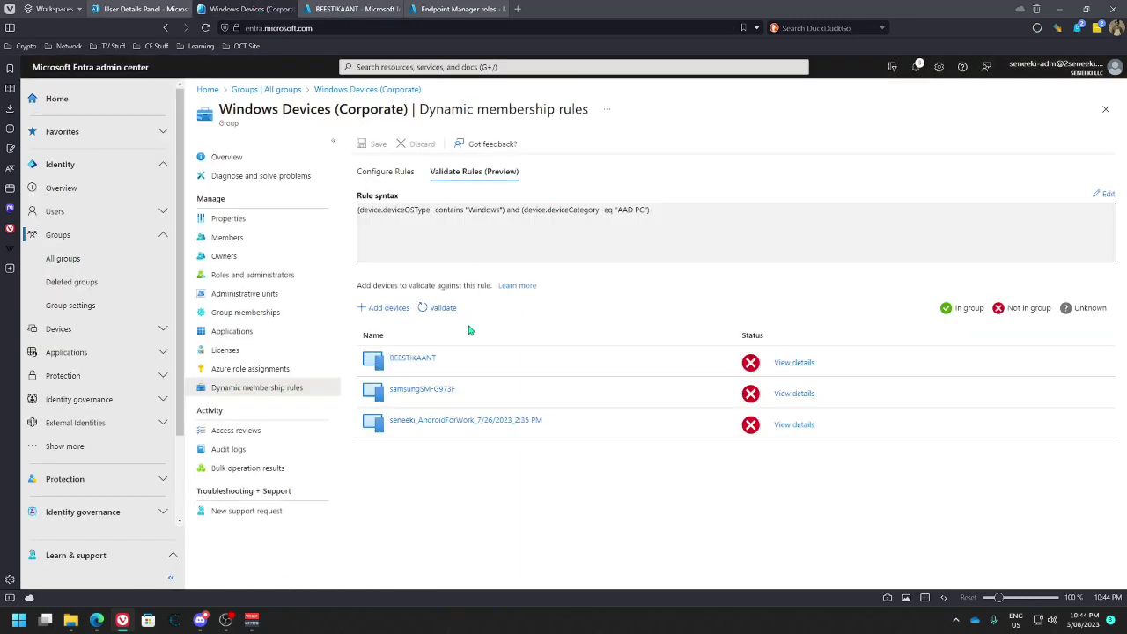
pyautogui.click(347, 9)
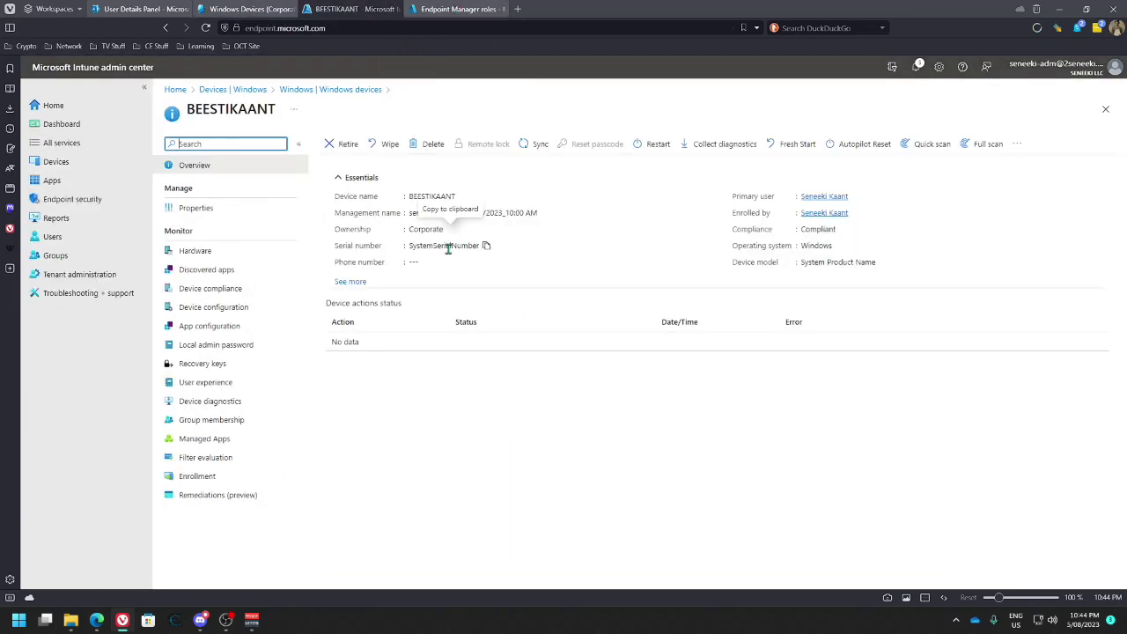
# Set BEESTIKAANT's device category and scope tag to Windows Device (Corporate), replacing Default, and save
pyautogui.click(197, 209)
pyautogui.click(422, 263)
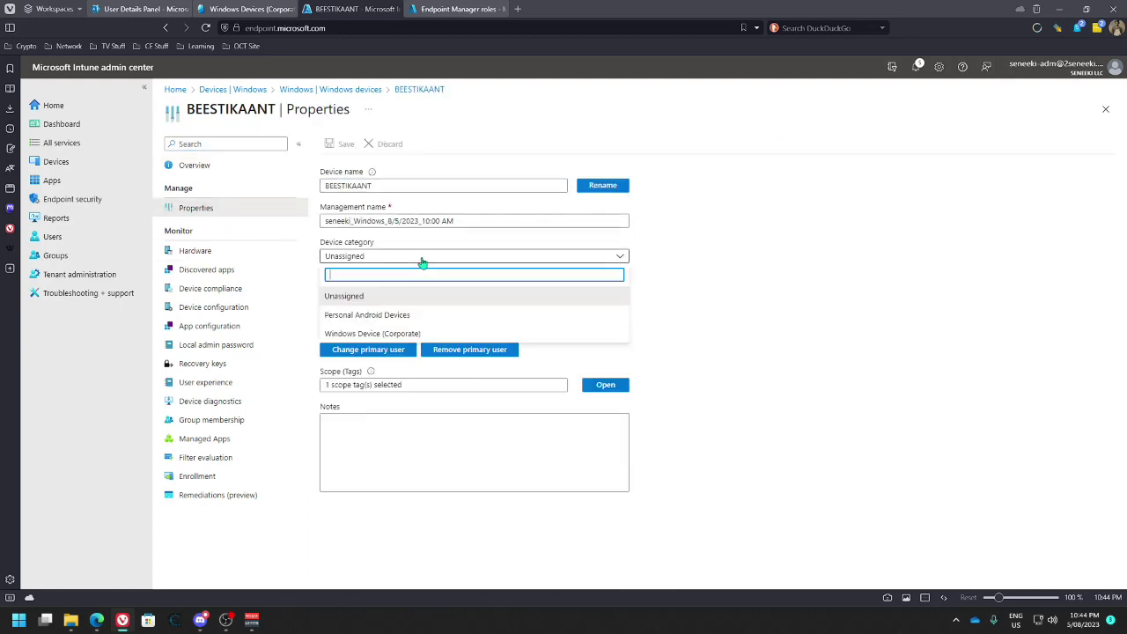
pyautogui.click(421, 335)
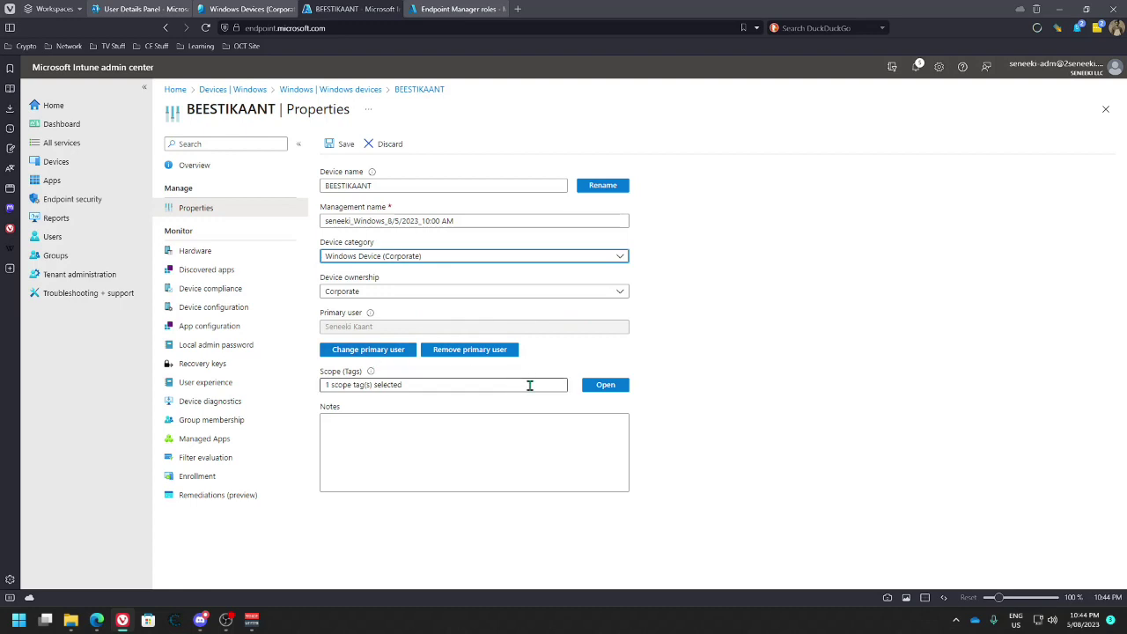
pyautogui.click(588, 386)
pyautogui.click(894, 251)
pyautogui.click(1100, 377)
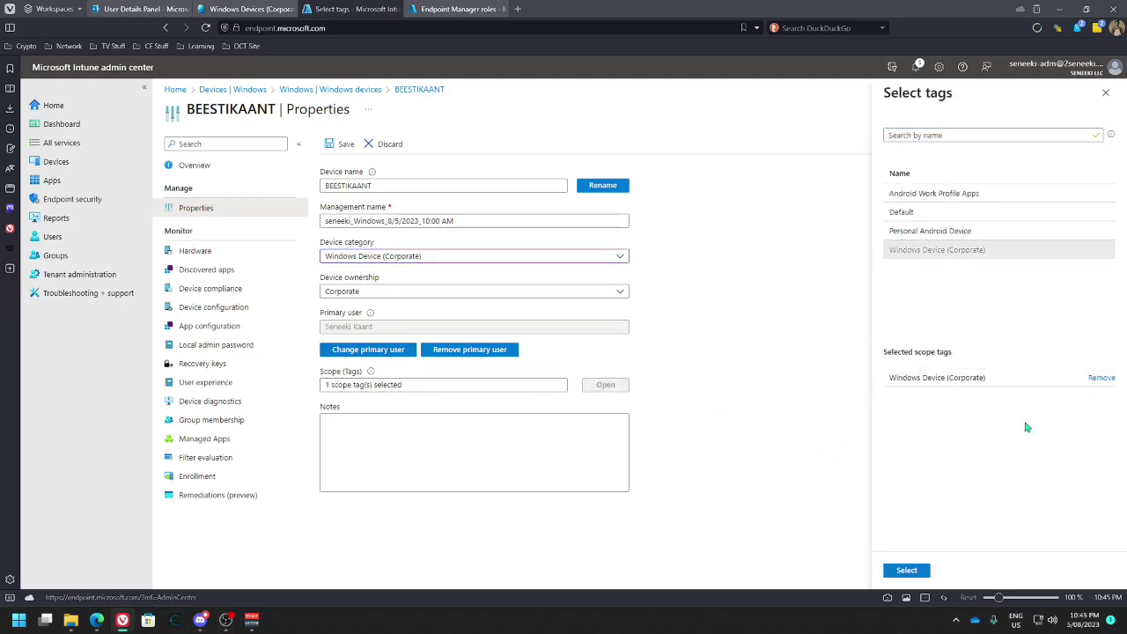
pyautogui.click(906, 571)
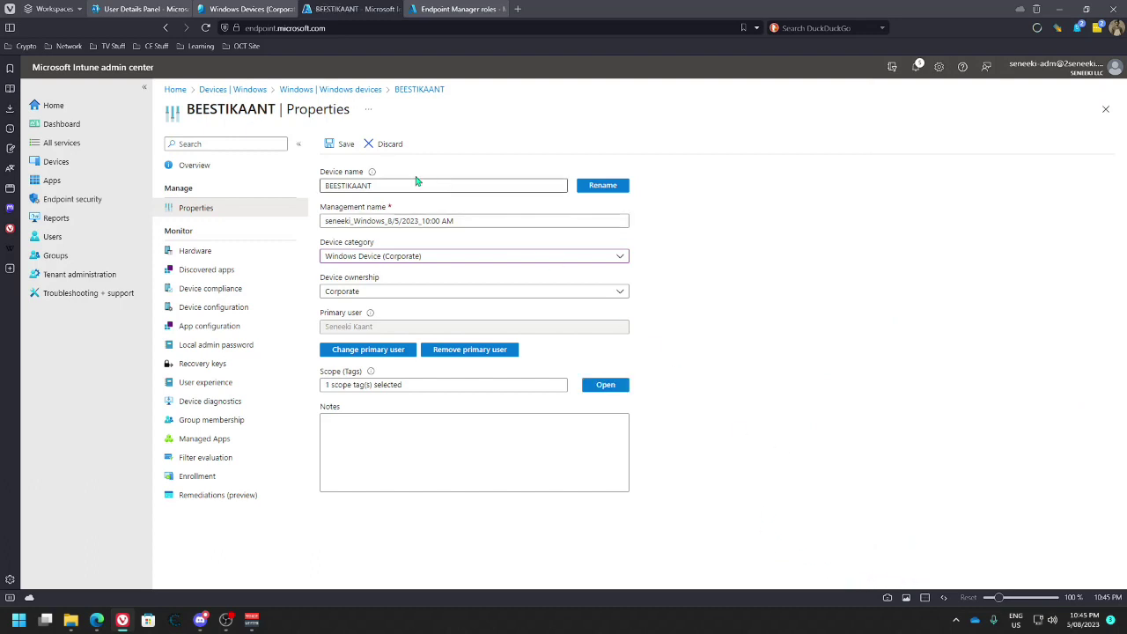
pyautogui.click(340, 144)
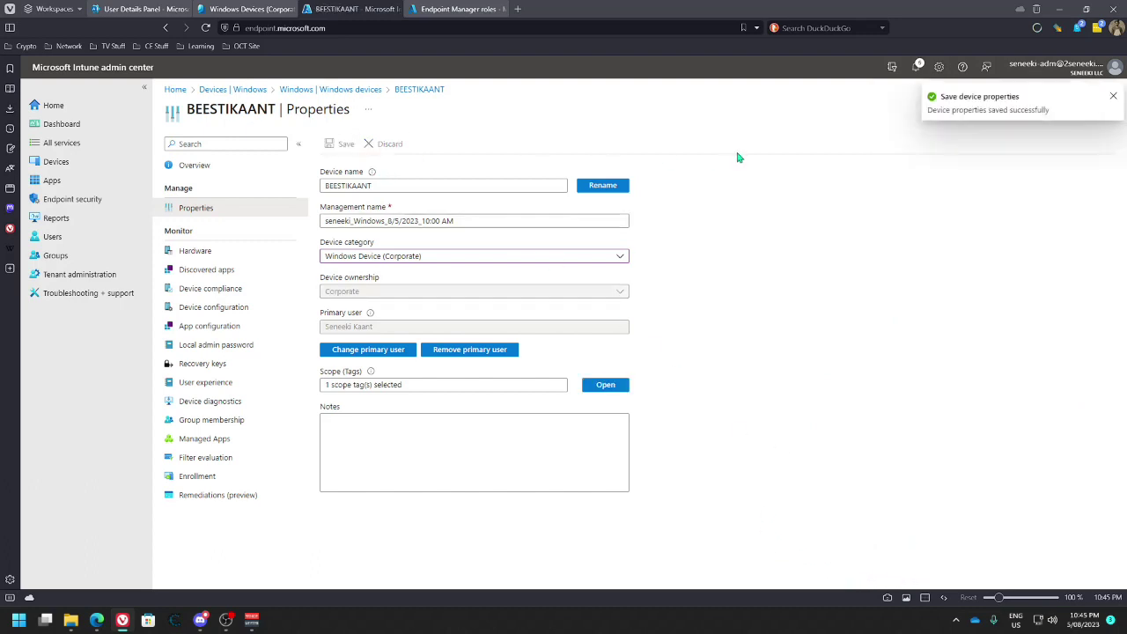
# Change the management name to BEESTIKAANT_Windows_PC and save
pyautogui.click(470, 219)
pyautogui.moveTo(471, 220); pyautogui.dragTo(352, 220)
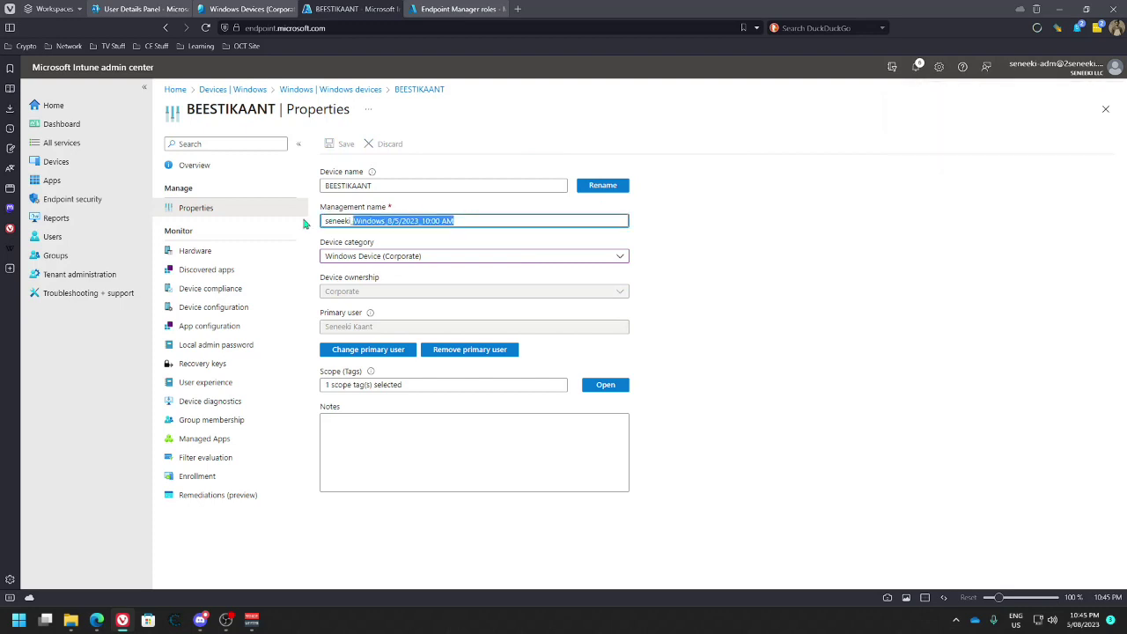
pyautogui.doubleClick(341, 220)
pyautogui.press('Delete')
pyautogui.press('Delete')
pyautogui.press('Delete')
pyautogui.press('Delete')
pyautogui.press('Delete')
pyautogui.press('Delete')
pyautogui.press('Delete')
pyautogui.press('Delete')
pyautogui.press('Delete')
pyautogui.press('Delete')
pyautogui.press('Delete')
pyautogui.press('Delete')
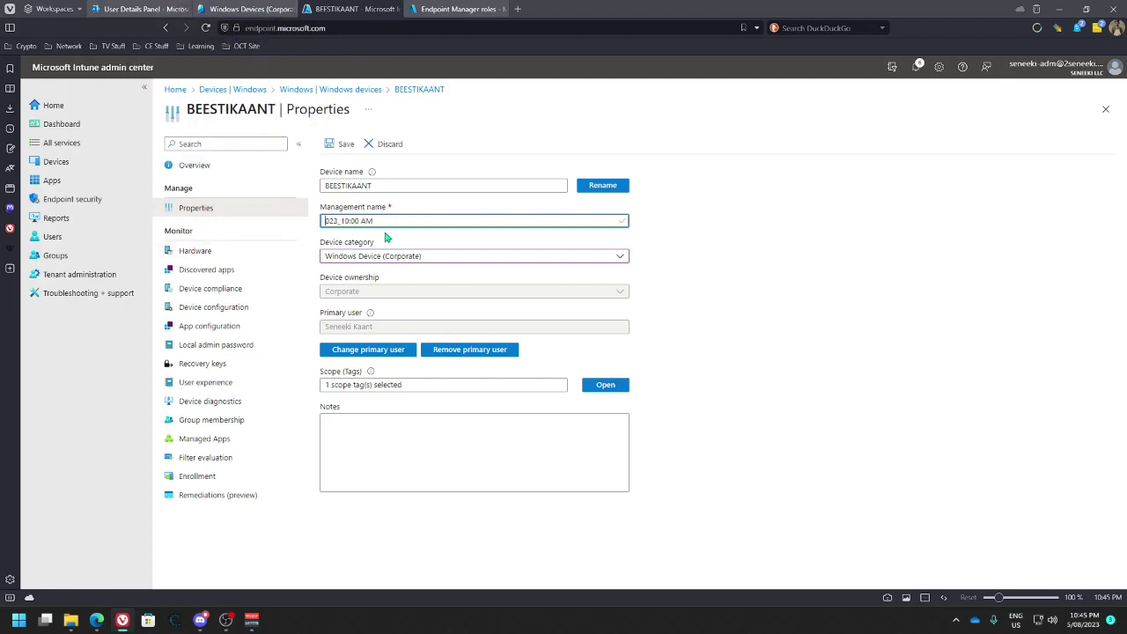
pyautogui.press('Delete')
pyautogui.press('Delete')
pyautogui.press('Delete')
pyautogui.press('Delete')
pyautogui.press('Delete')
pyautogui.press('Delete')
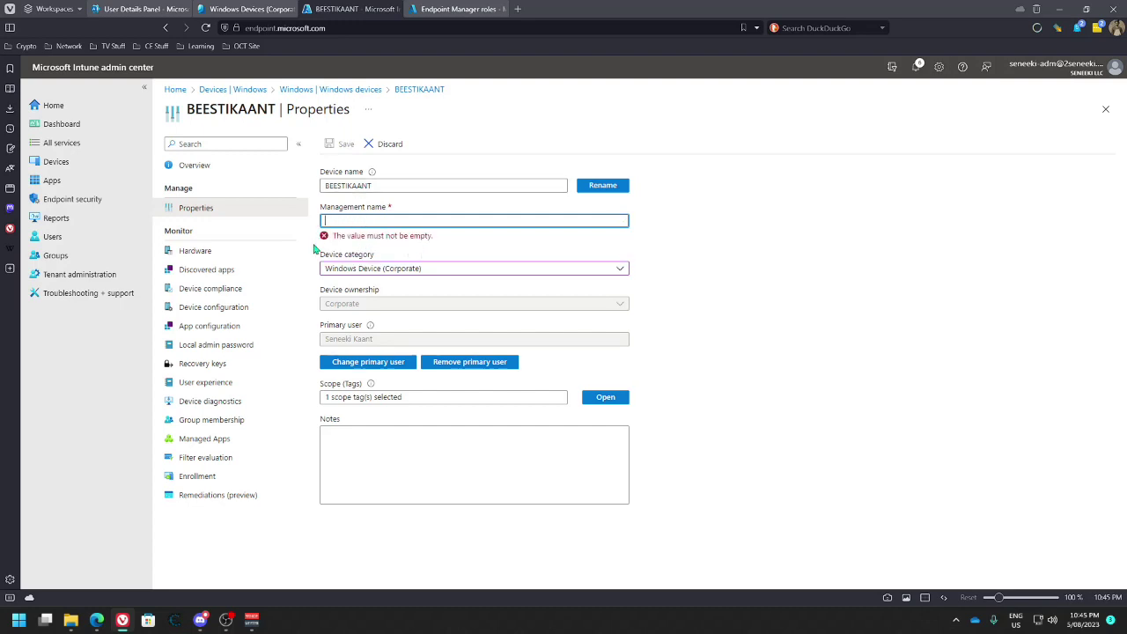
pyautogui.moveTo(377, 186); pyautogui.dragTo(319, 191)
pyautogui.doubleClick(363, 186)
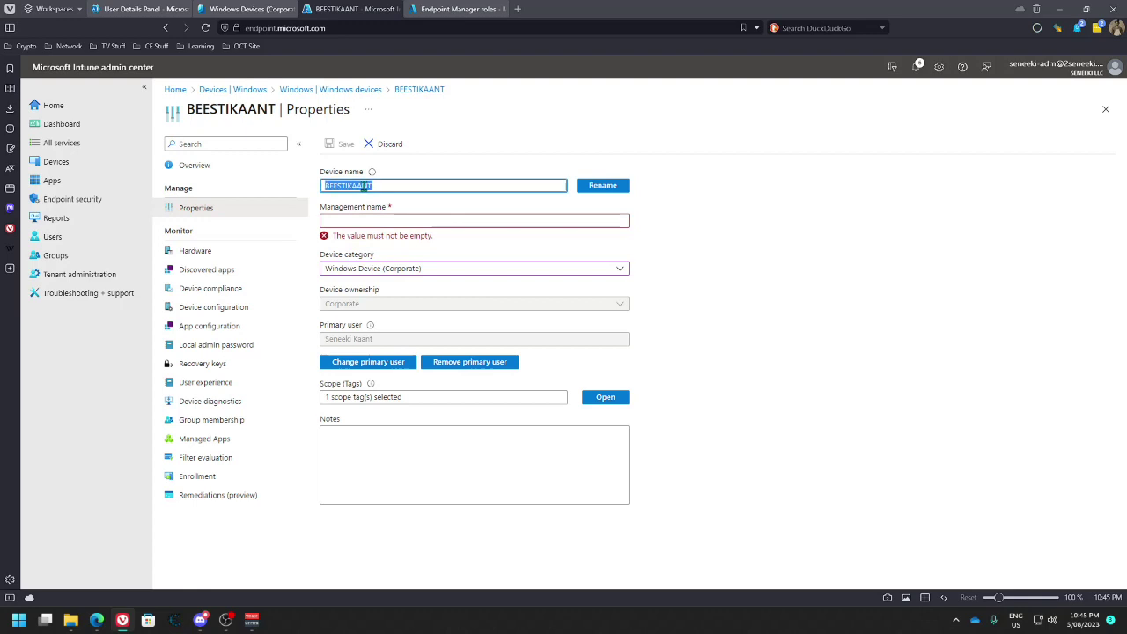
pyautogui.click(365, 221)
pyautogui.write('BEESTIKAANT')
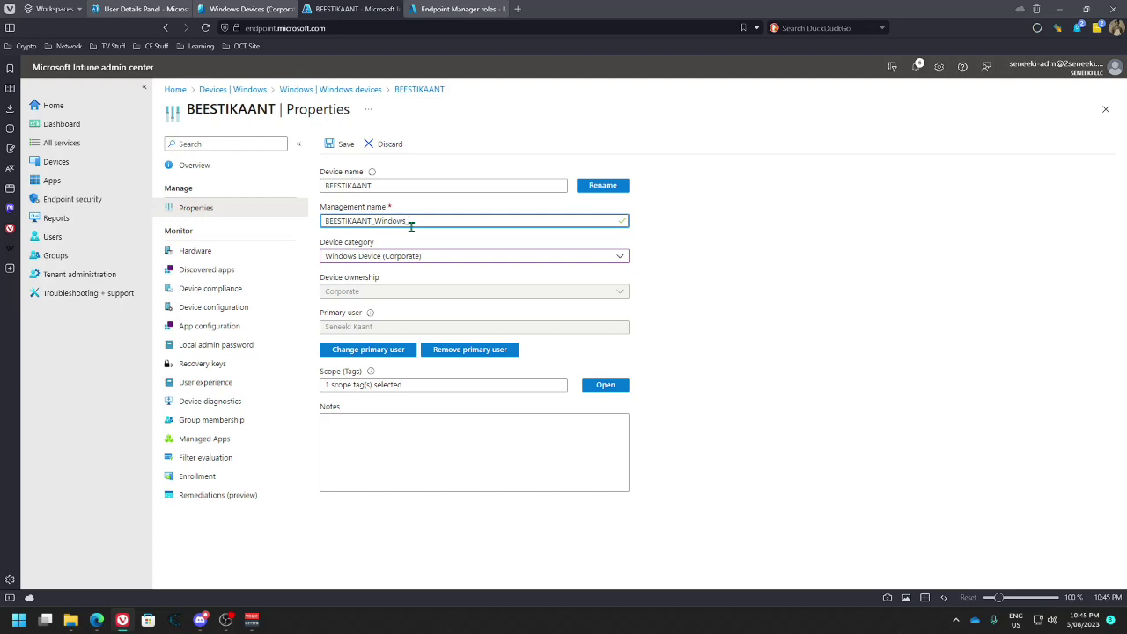
pyautogui.click(343, 145)
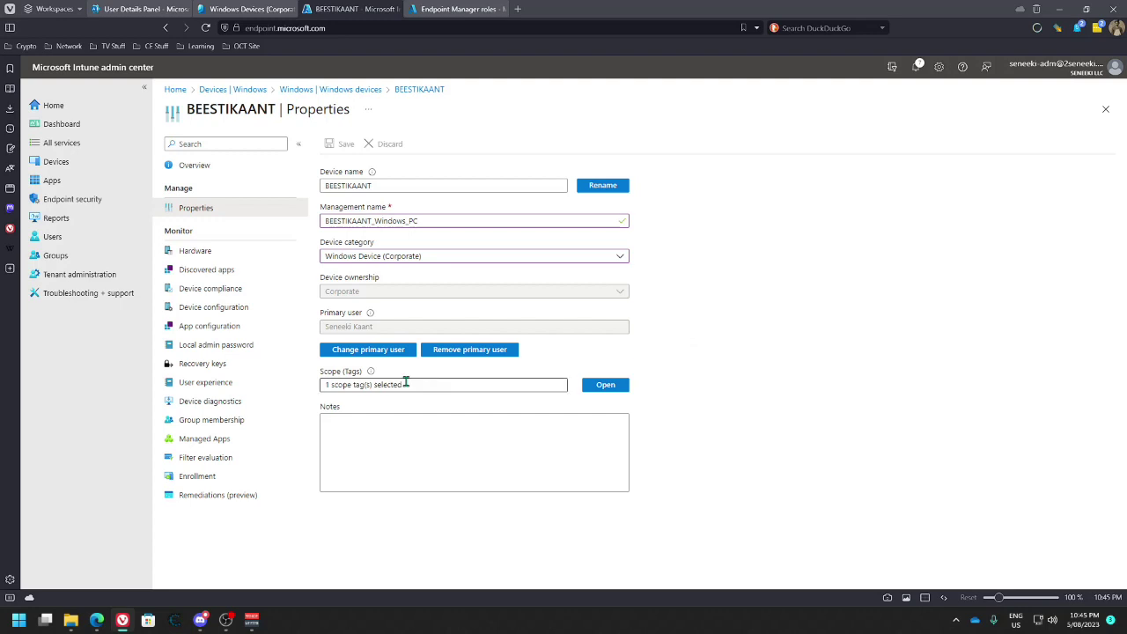
pyautogui.click(384, 352)
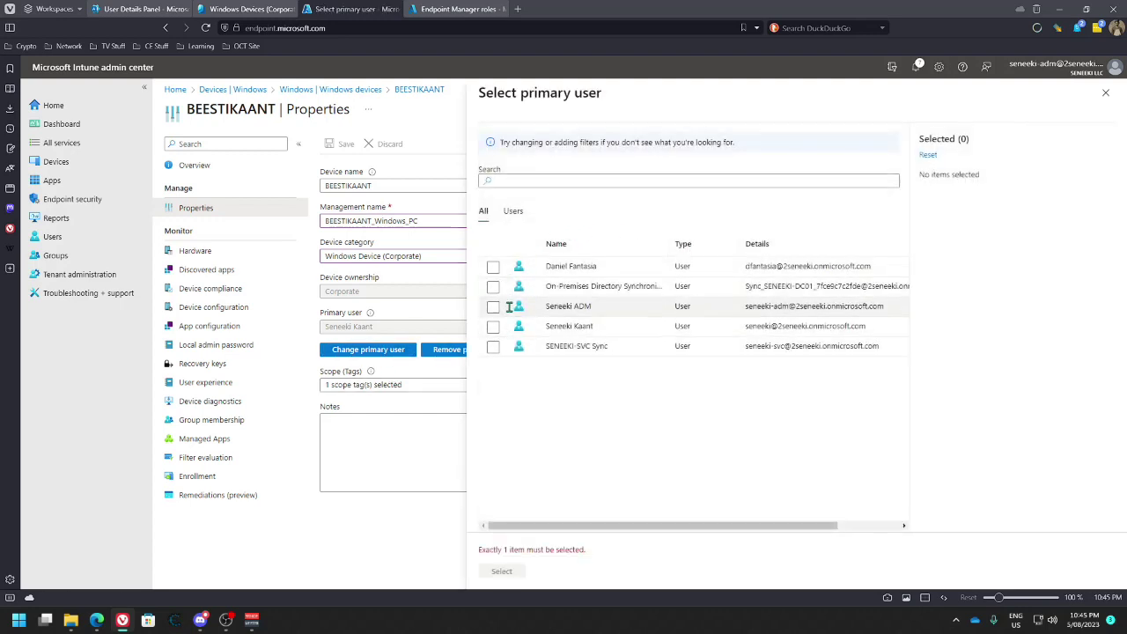
pyautogui.click(1106, 93)
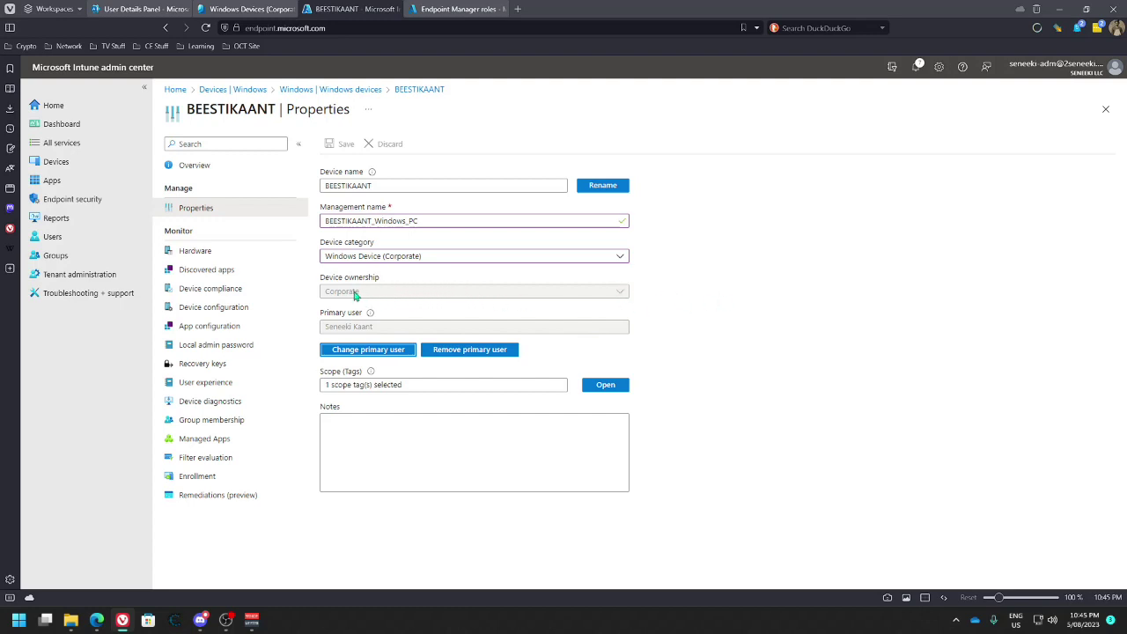
pyautogui.moveTo(371, 314)
pyautogui.click(352, 426)
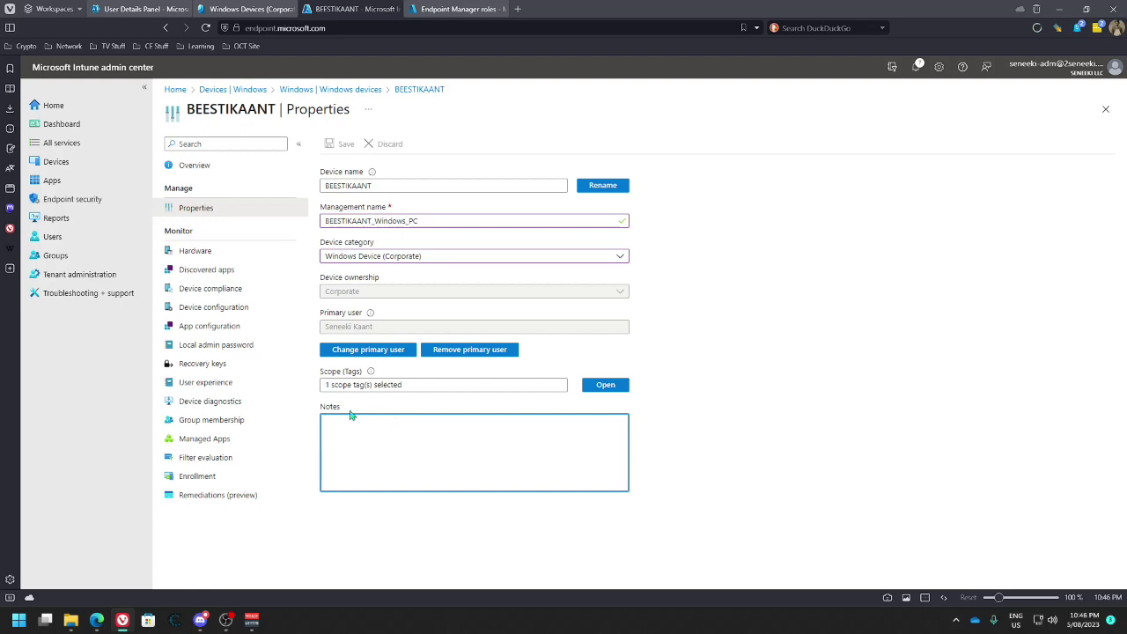
# Review the device's group memberships and re-validate the corporate group's membership rule
pyautogui.click(211, 421)
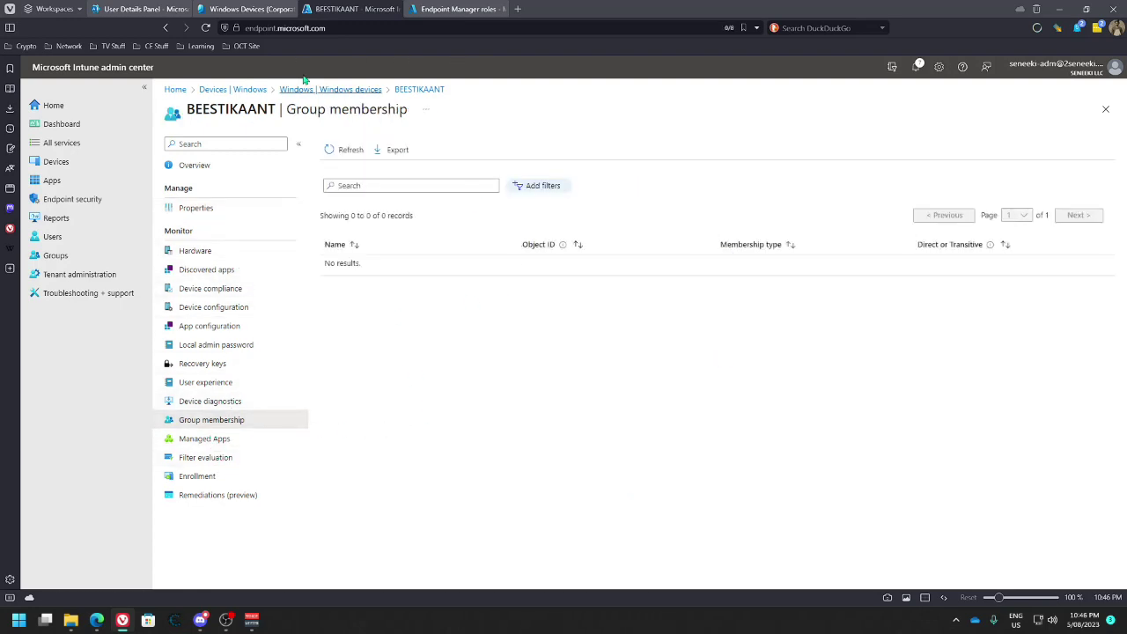
pyautogui.click(255, 9)
pyautogui.click(437, 309)
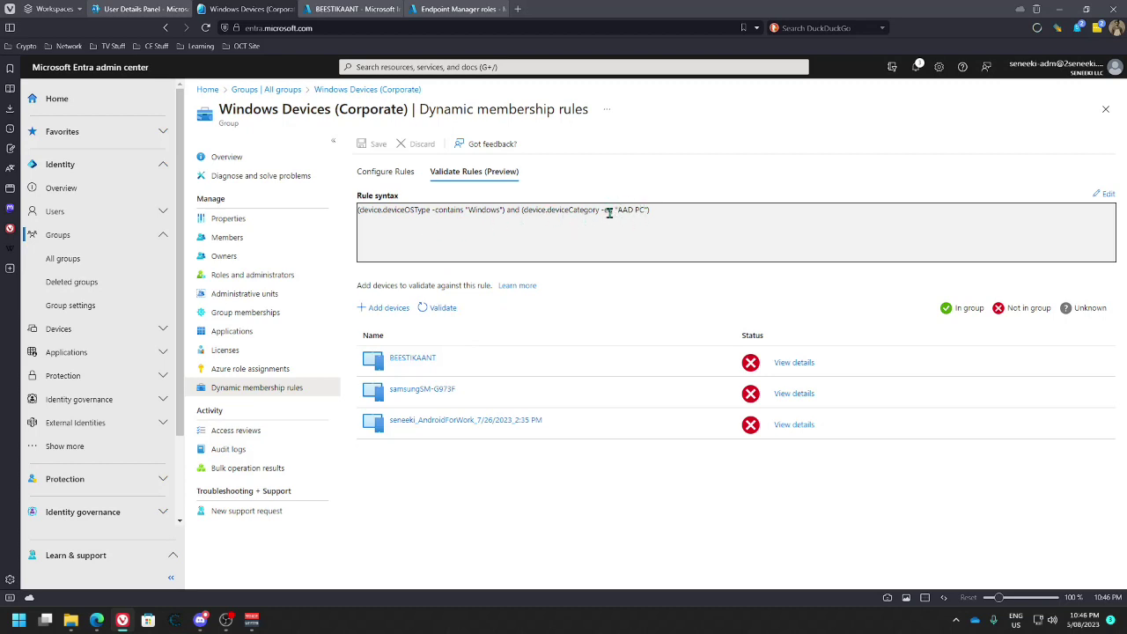
pyautogui.click(454, 9)
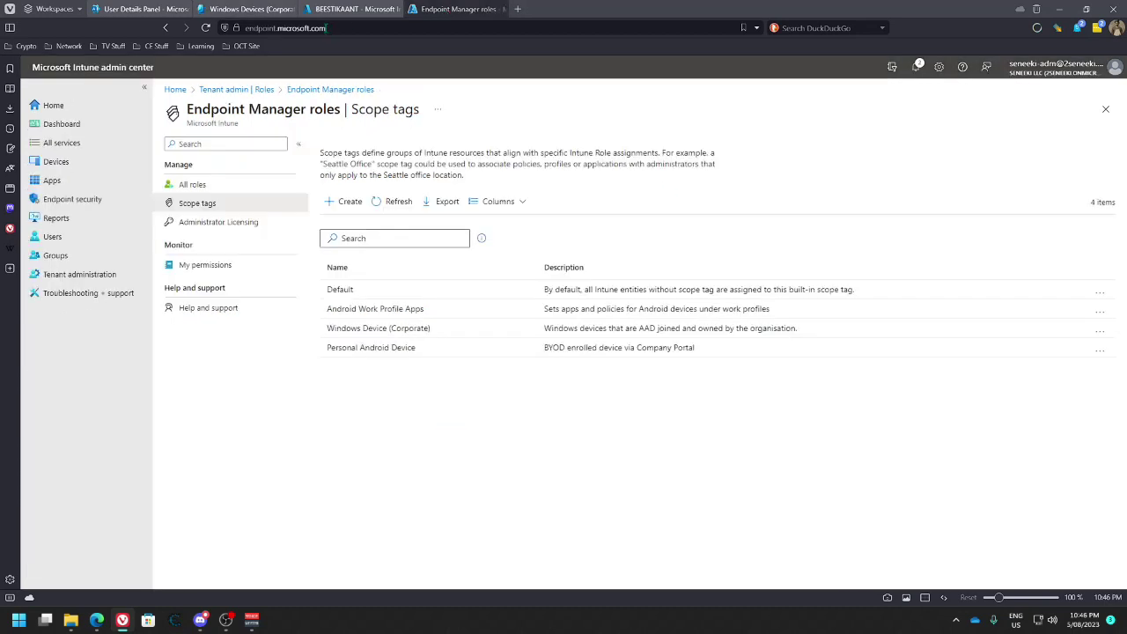
pyautogui.click(350, 9)
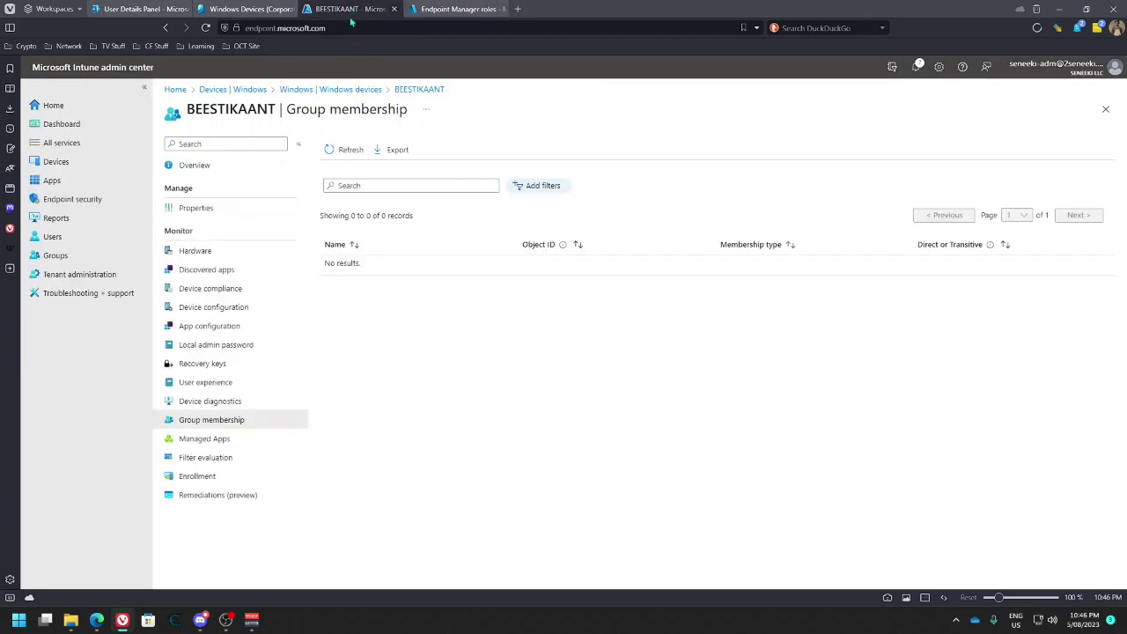
# Check the device categories, then open the Windows Device (Corporate) scope tag and select its name
pyautogui.click(212, 209)
pyautogui.click(436, 256)
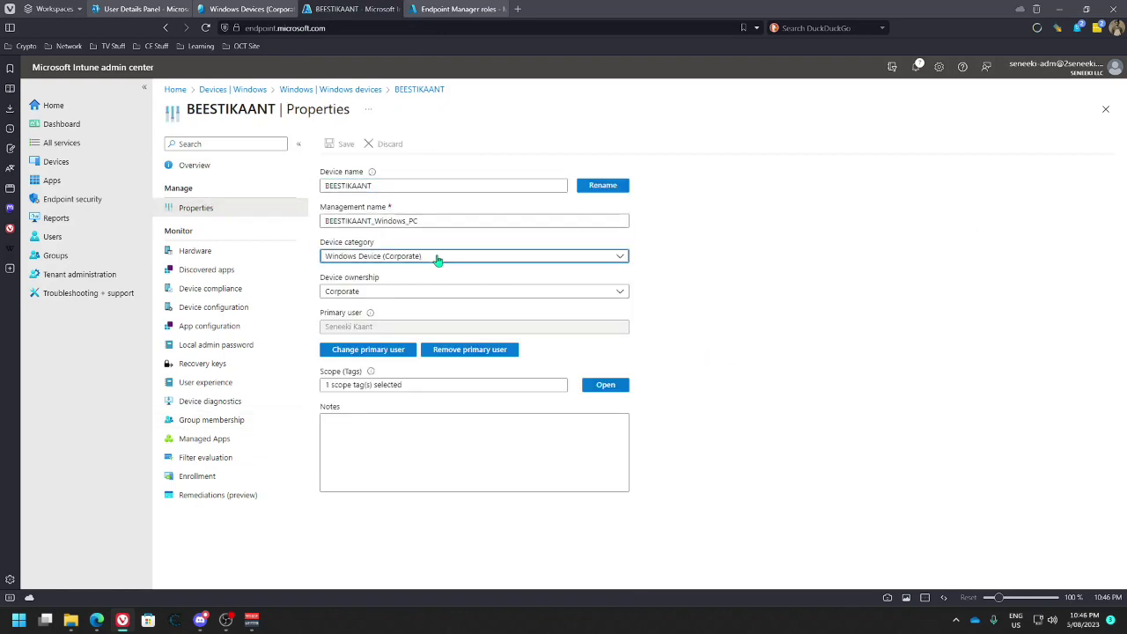
pyautogui.click(435, 257)
pyautogui.click(458, 9)
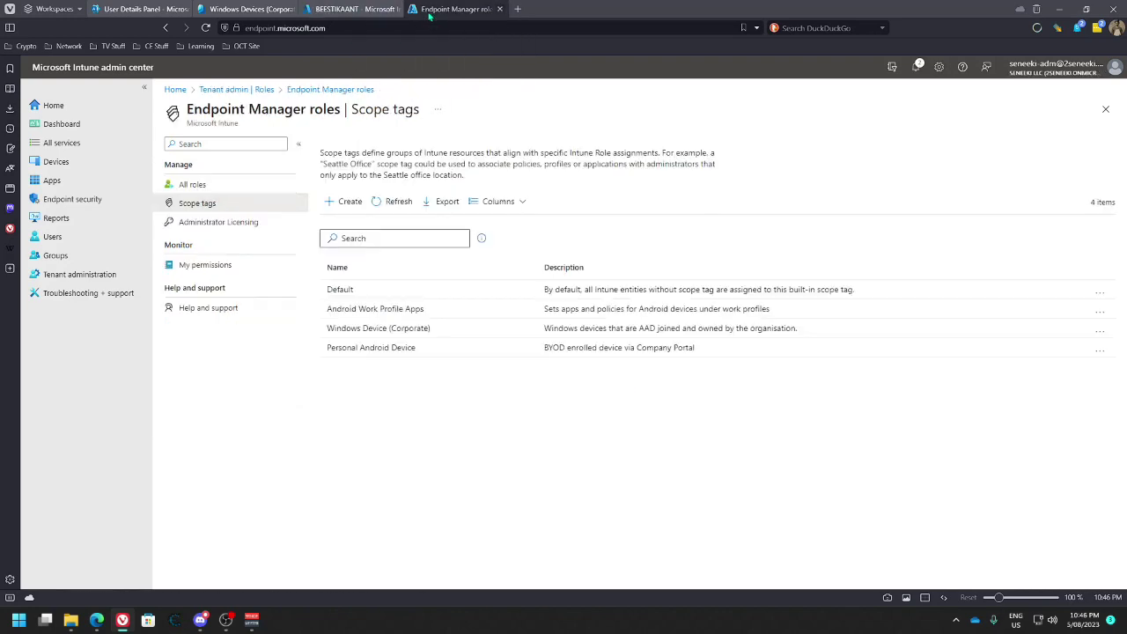
pyautogui.click(414, 328)
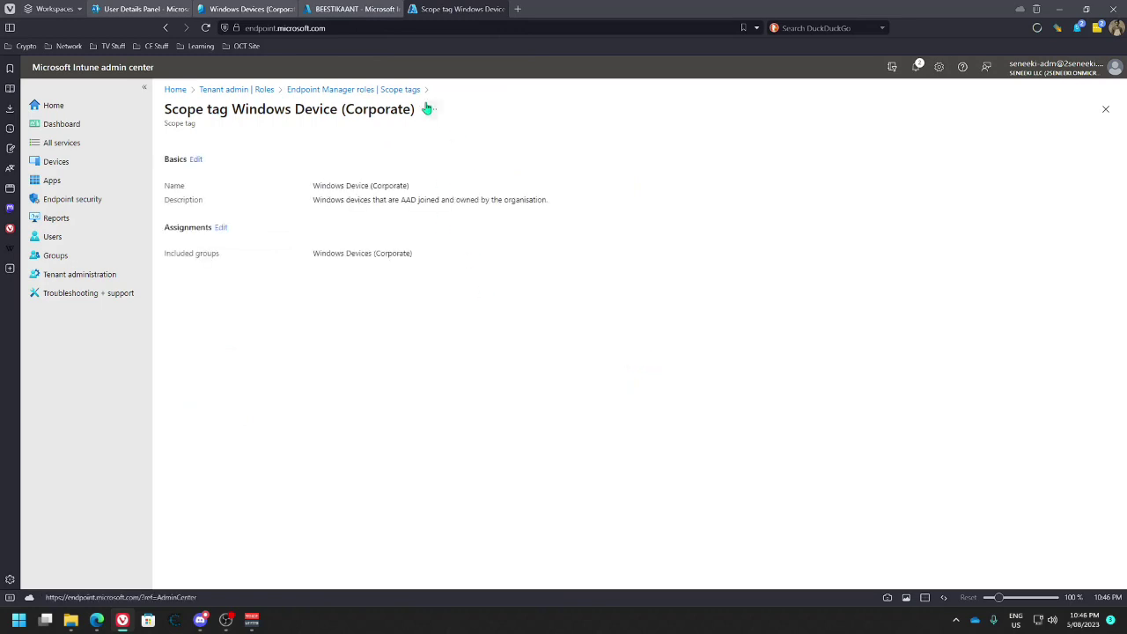
pyautogui.moveTo(414, 110); pyautogui.dragTo(235, 110)
pyautogui.hotkey('ctrl', 'c')
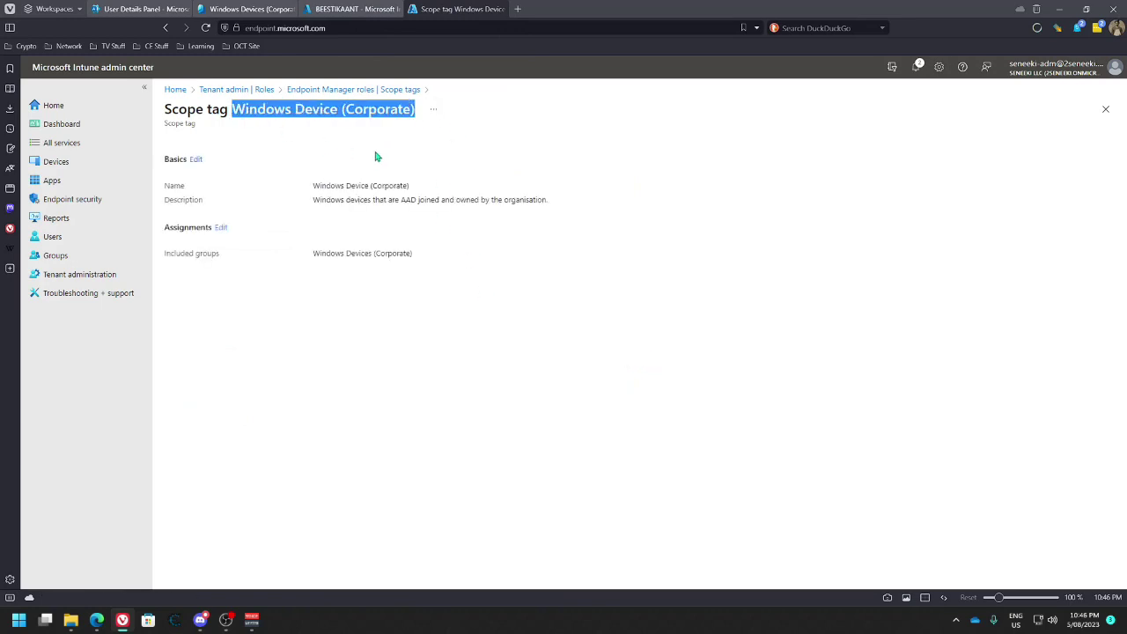
pyautogui.click(246, 8)
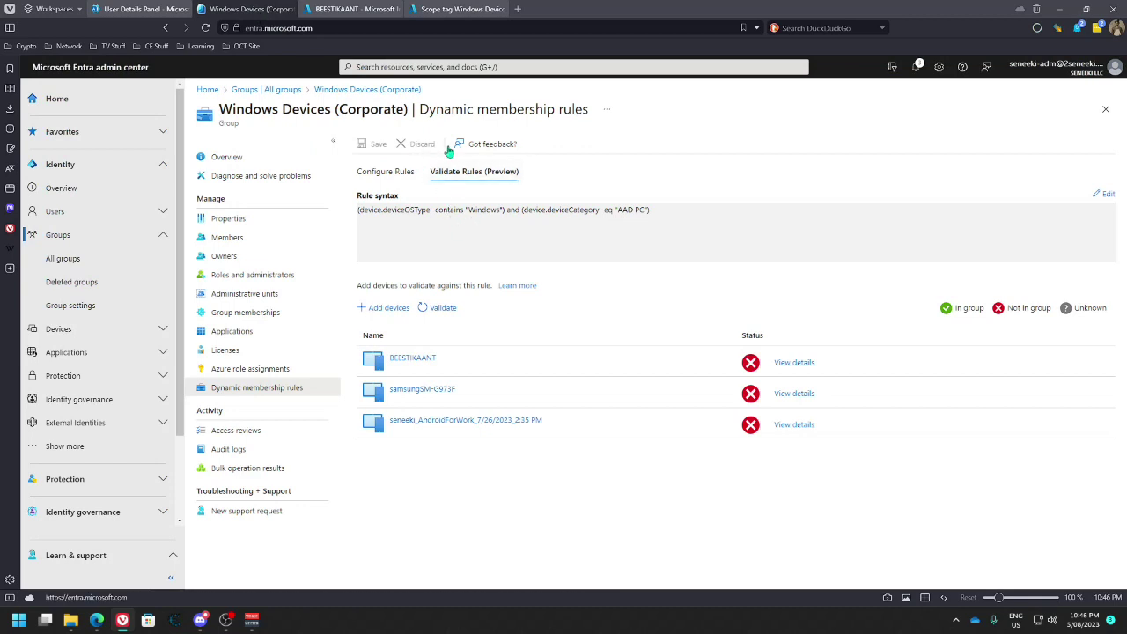
# Replace the deviceCategory value AAD PC with Windows Device (Corporate) in the rule builder
pyautogui.doubleClick(625, 209)
pyautogui.click(384, 170)
pyautogui.moveTo(618, 319); pyautogui.dragTo(646, 320)
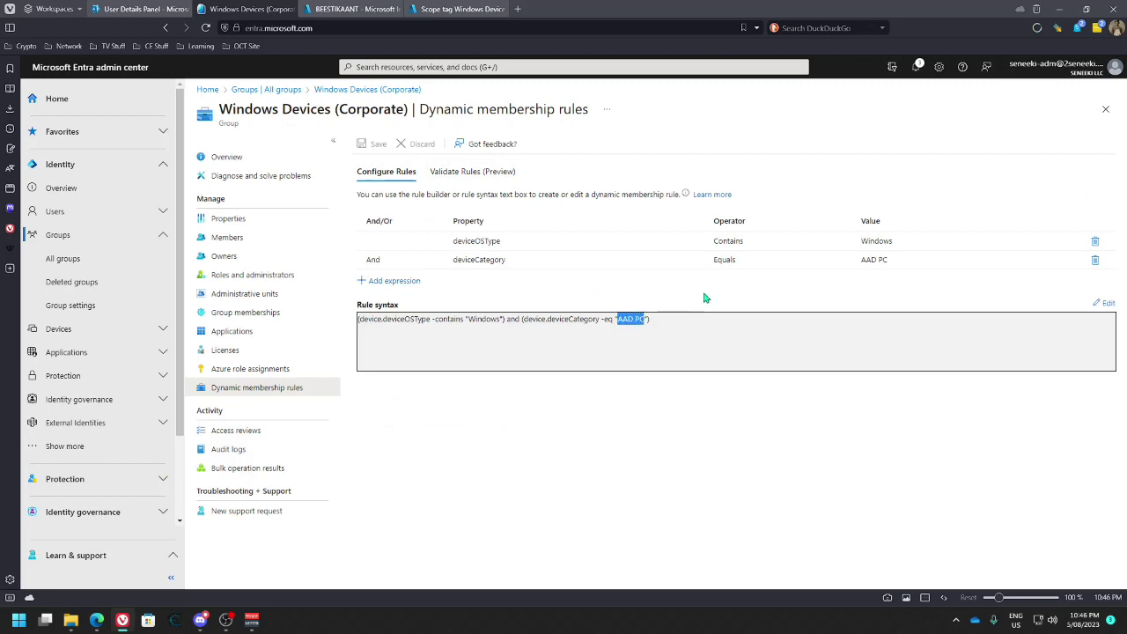
pyautogui.click(860, 258)
pyautogui.moveTo(887, 259); pyautogui.dragTo(848, 259)
pyautogui.click(843, 261)
pyautogui.hotkey('ctrl', 'v')
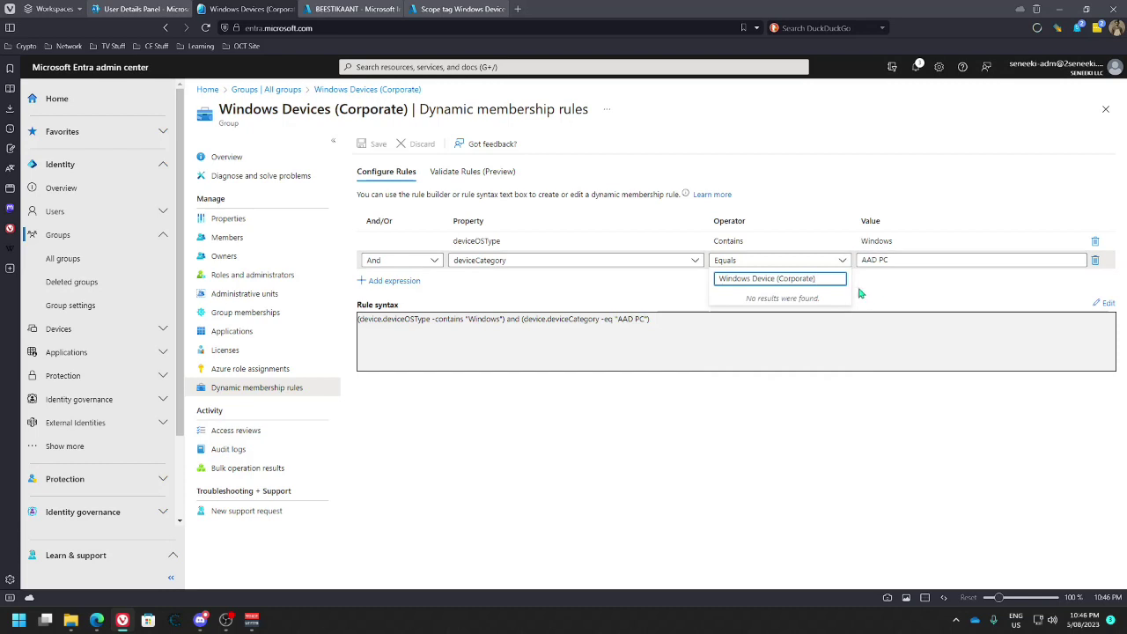
pyautogui.click(904, 262)
pyautogui.moveTo(912, 260); pyautogui.dragTo(857, 266)
pyautogui.hotkey('ctrl', 'v')
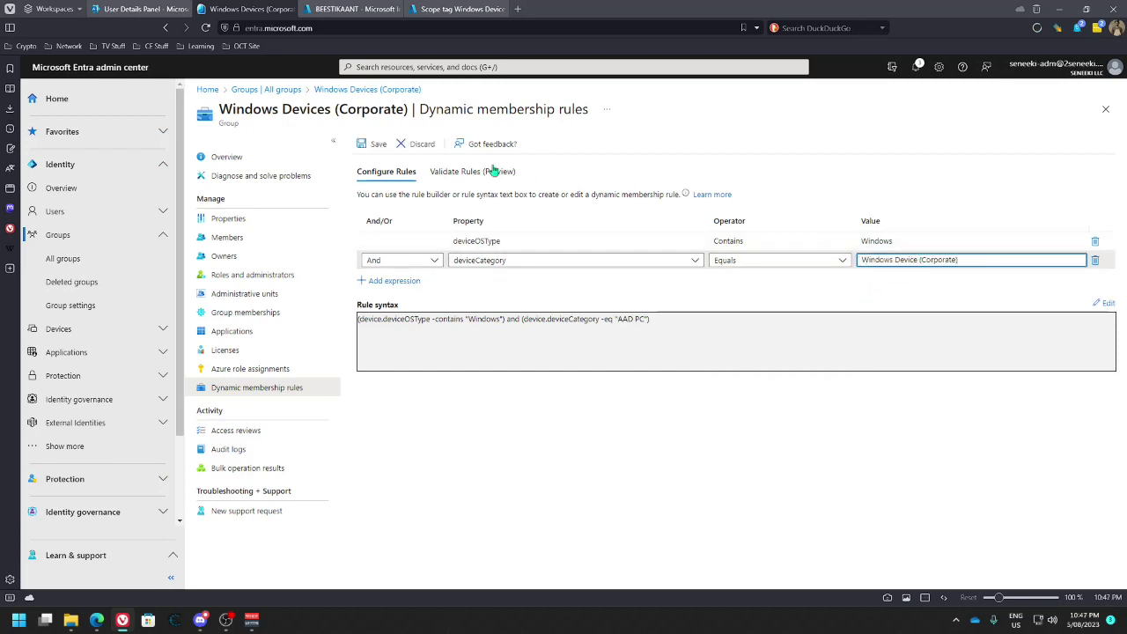
# Save the membership rule and validate that BEESTIKAANT now falls in the group
pyautogui.click(373, 144)
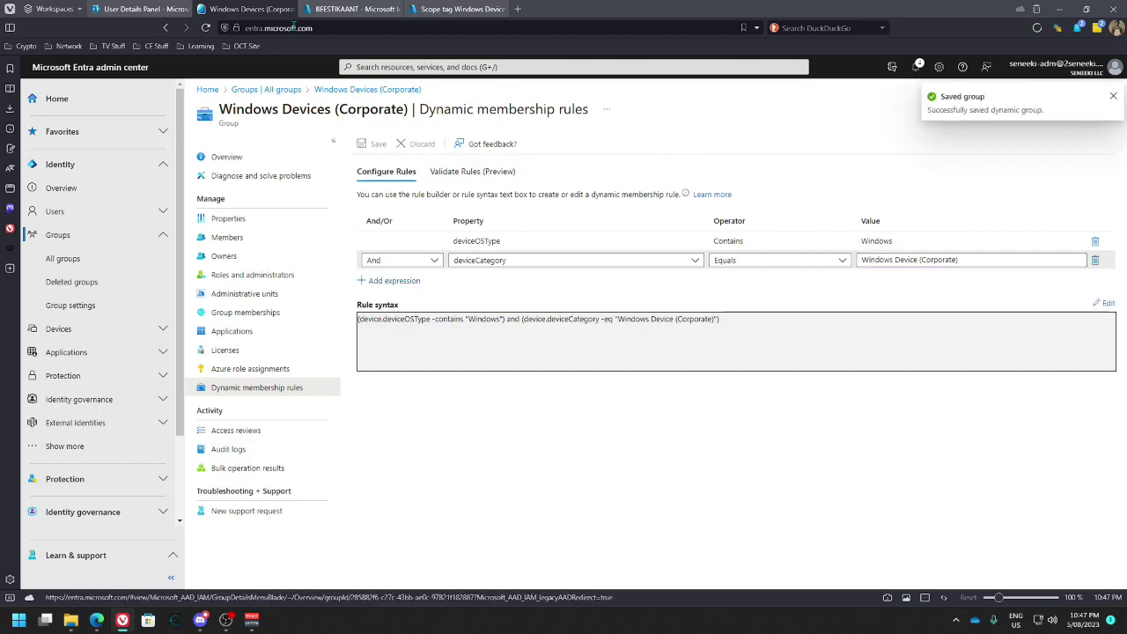
pyautogui.click(472, 171)
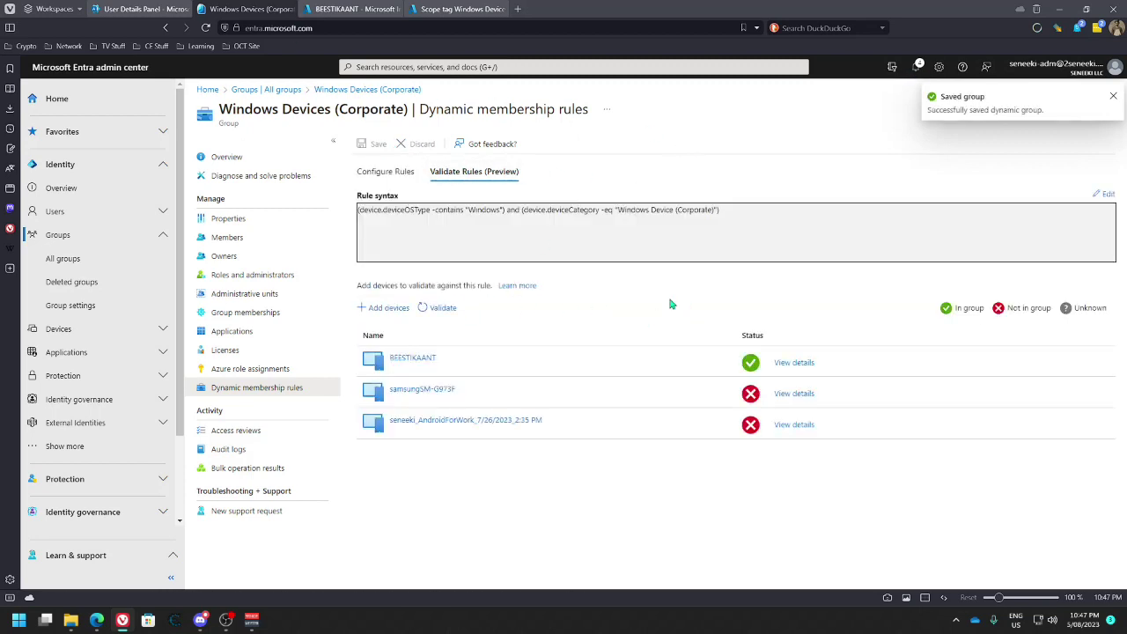
pyautogui.click(398, 174)
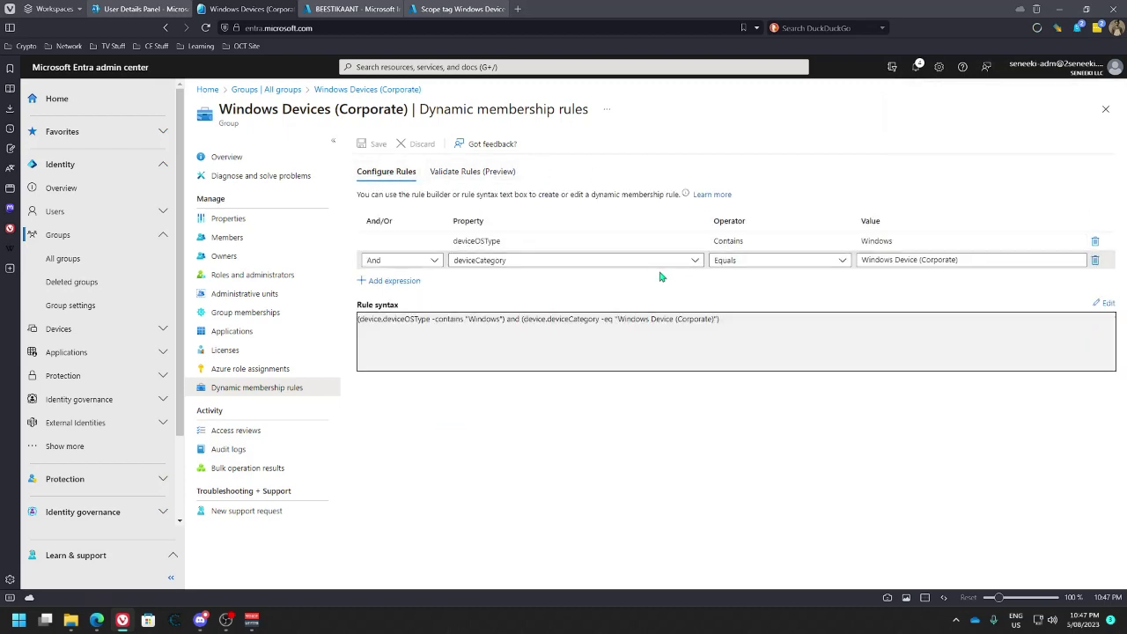
# Add a third condition, managementType Equals Intune, save the rule, and validate membership
pyautogui.click(396, 281)
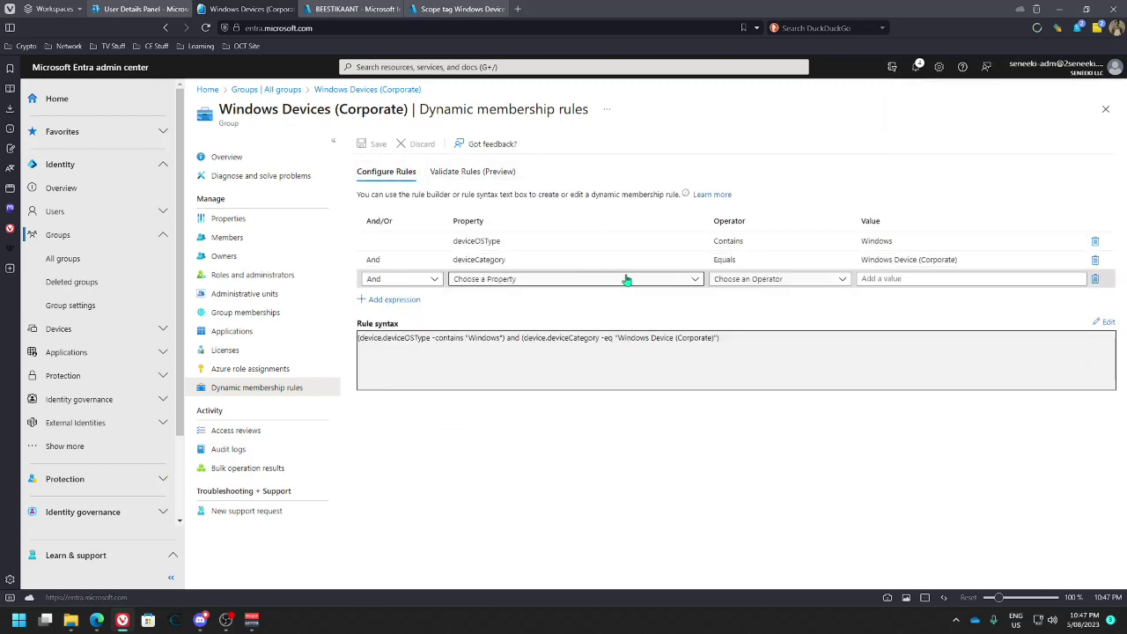
pyautogui.click(614, 279)
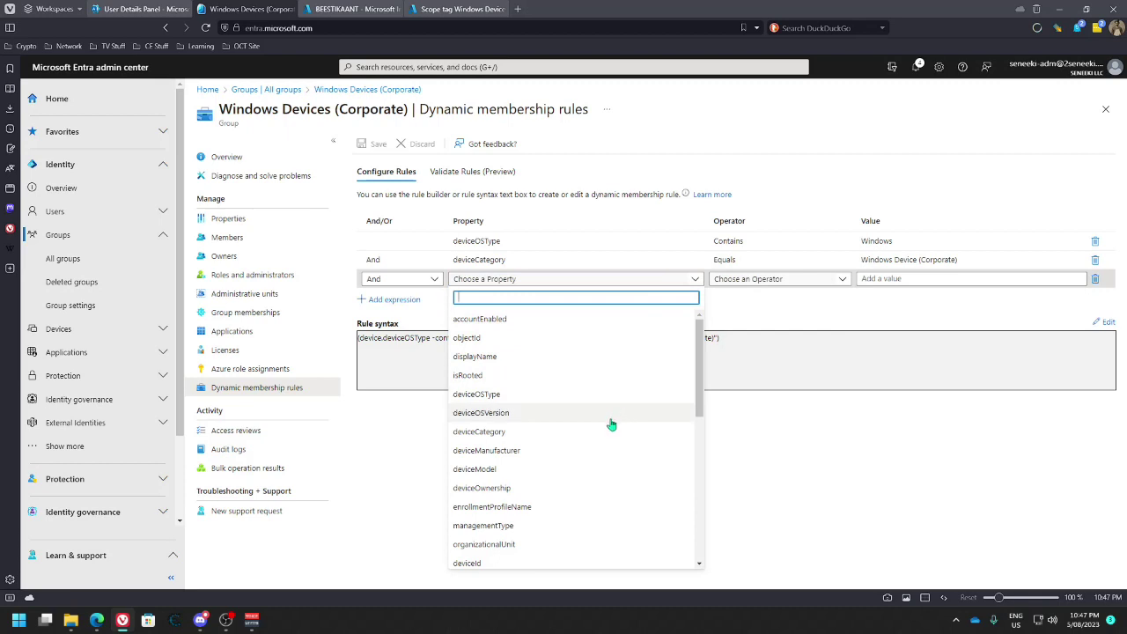
pyautogui.scroll(-2, 611, 425)
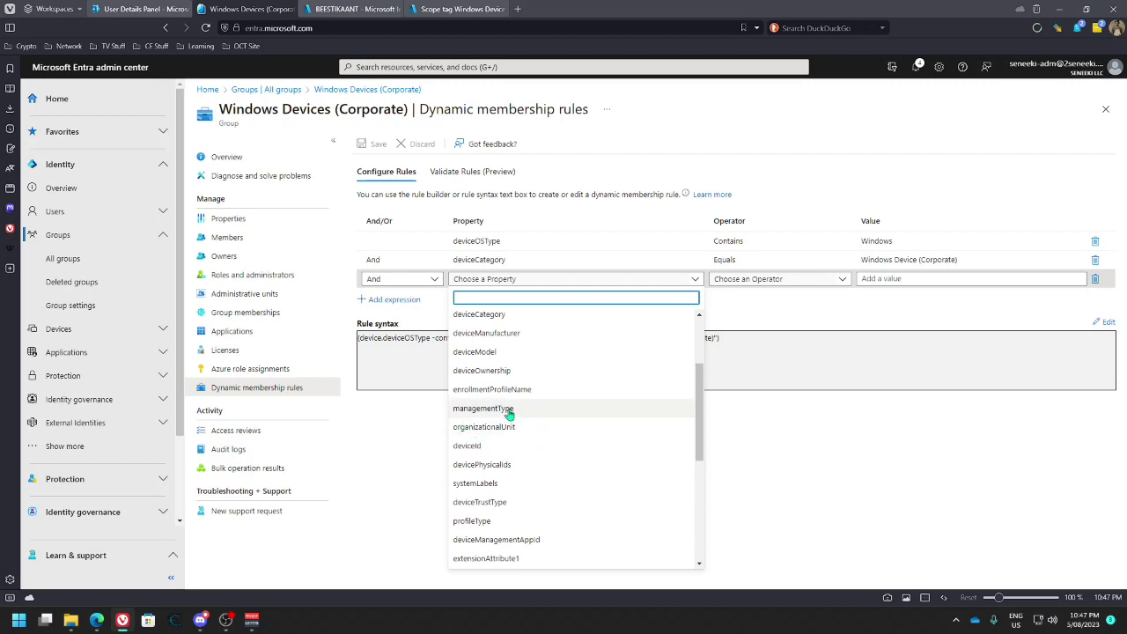
pyautogui.click(509, 410)
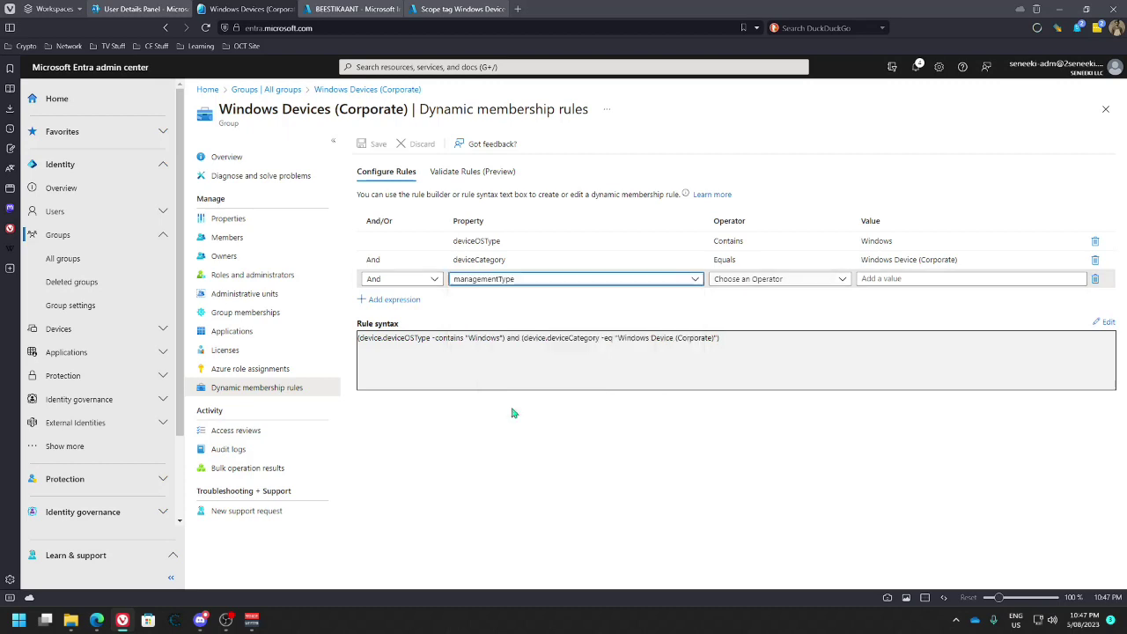
pyautogui.click(749, 280)
pyautogui.click(734, 413)
pyautogui.click(883, 280)
pyautogui.write('M')
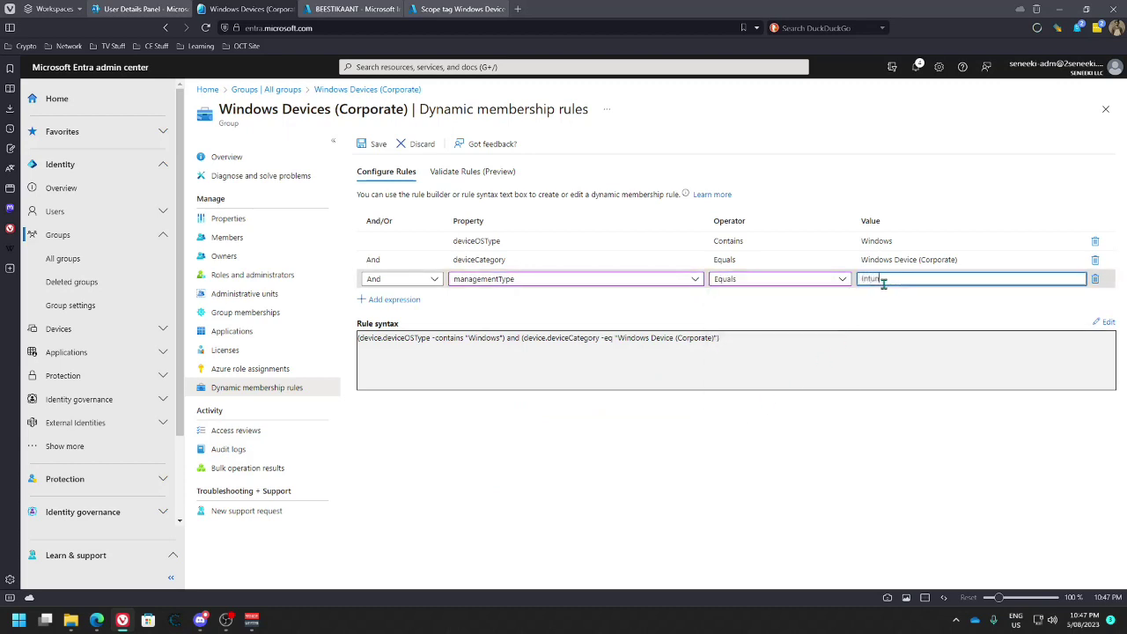
pyautogui.click(373, 144)
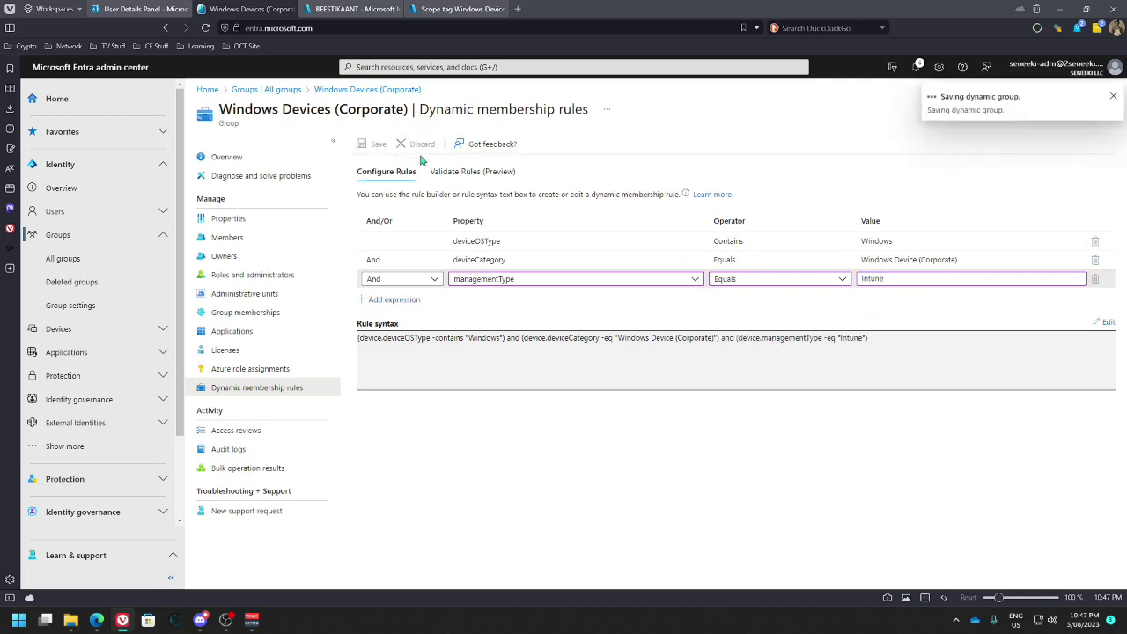
pyautogui.click(474, 172)
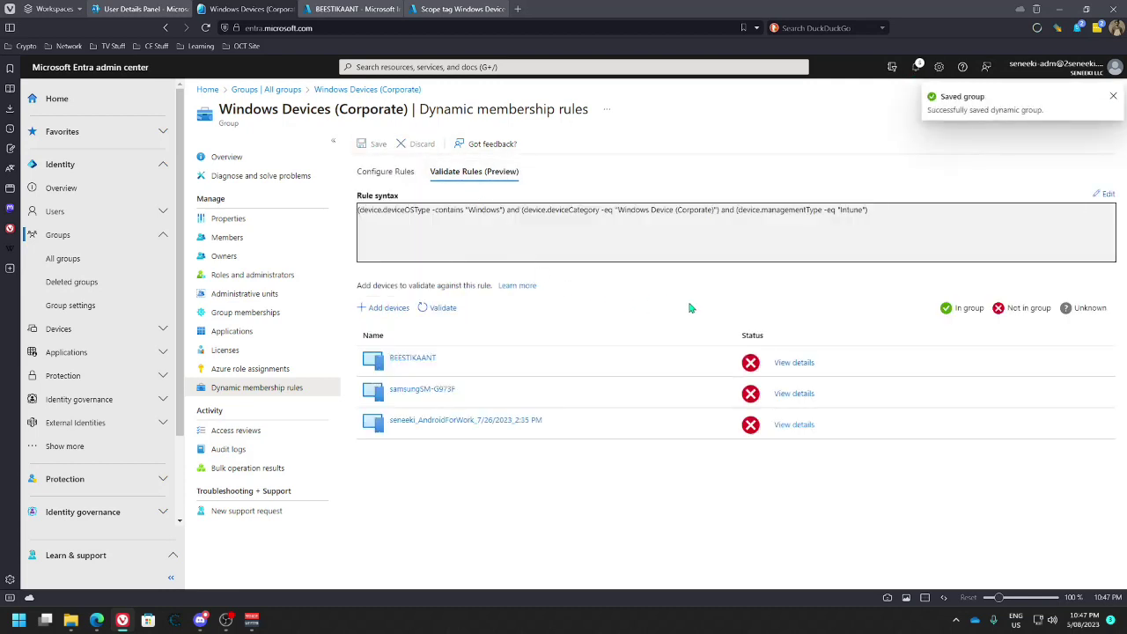
# Change the managementType value from Intune to MDM, save, and re-validate devices
pyautogui.click(386, 171)
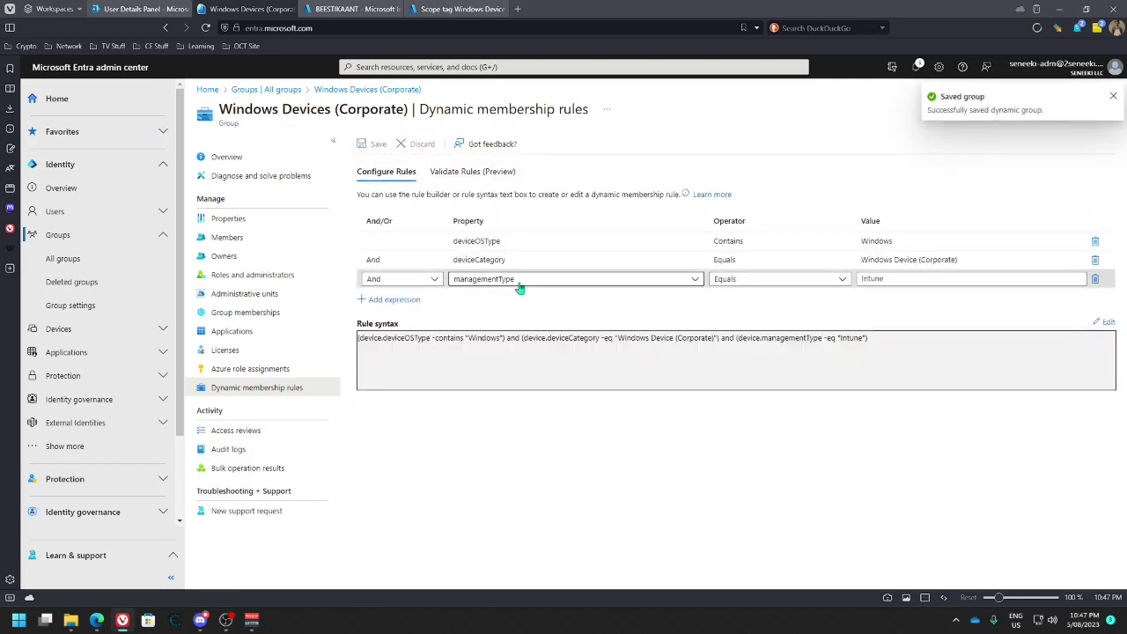
pyautogui.doubleClick(900, 282)
pyautogui.write('MDM')
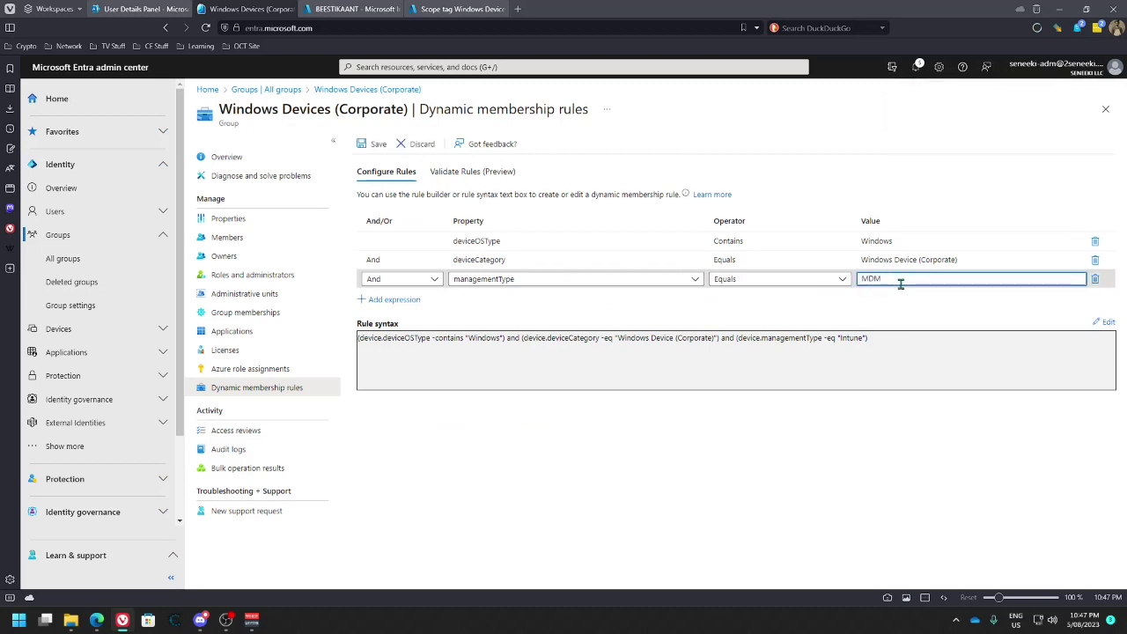
pyautogui.click(375, 144)
pyautogui.click(467, 172)
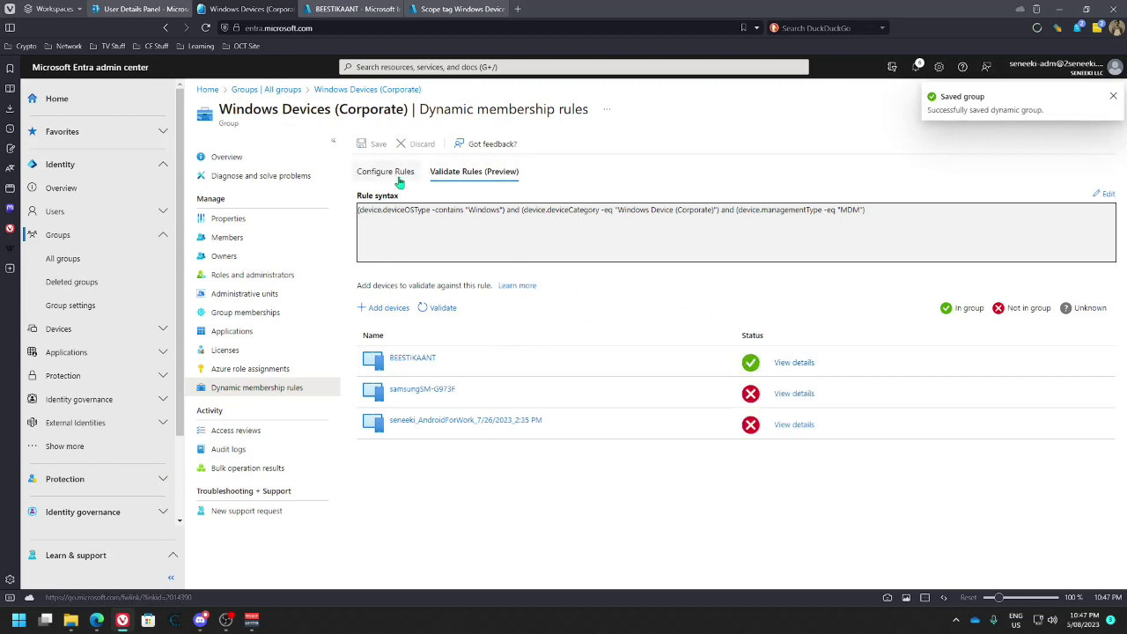
pyautogui.click(400, 176)
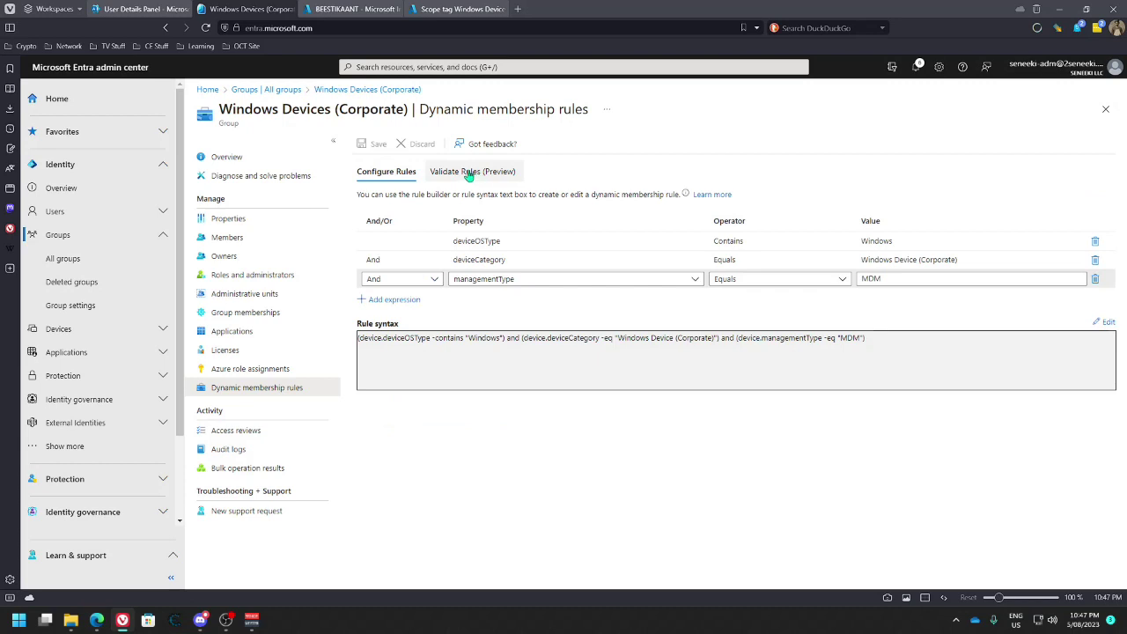
pyautogui.click(468, 173)
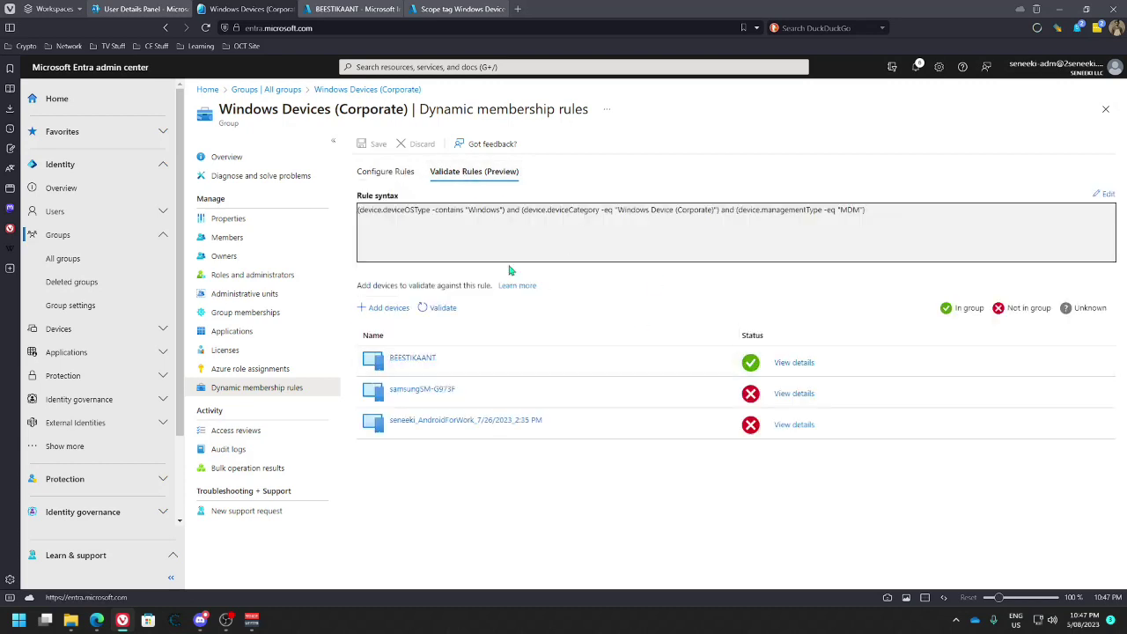
# Switch the deviceOSType operator from Contains to Equals, save, and validate BEESTIKAANT's membership
pyautogui.click(386, 171)
pyautogui.click(760, 243)
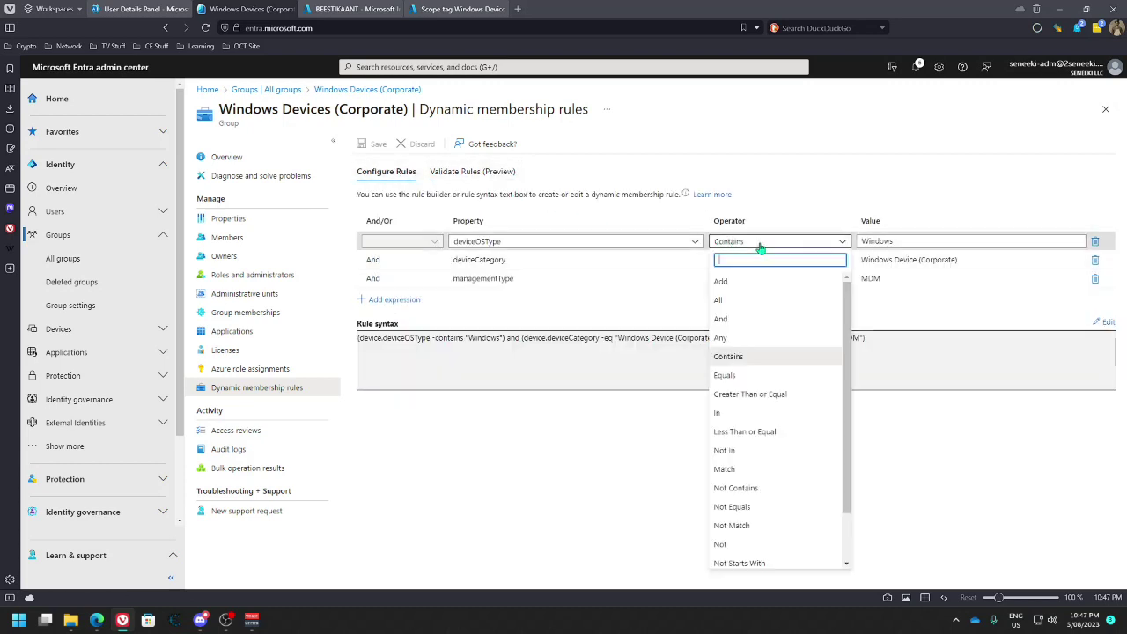
pyautogui.click(726, 375)
pyautogui.click(373, 144)
pyautogui.click(458, 171)
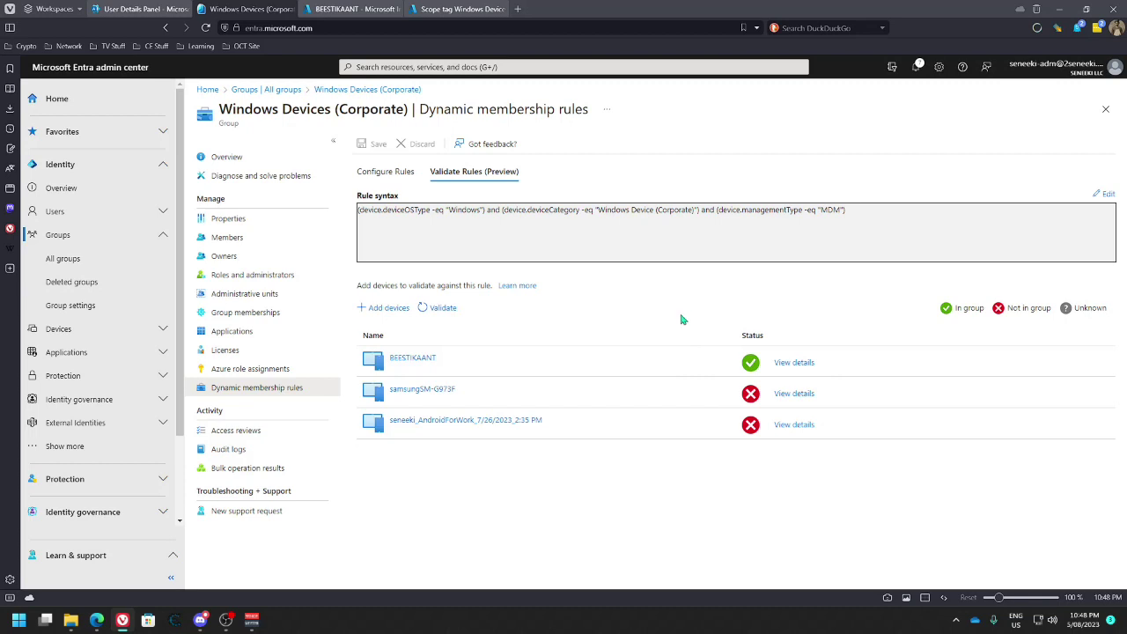
# Review BEESTIKAANT's group memberships and enrollment profiles, then open its Device compliance page
pyautogui.click(441, 9)
pyautogui.click(370, 8)
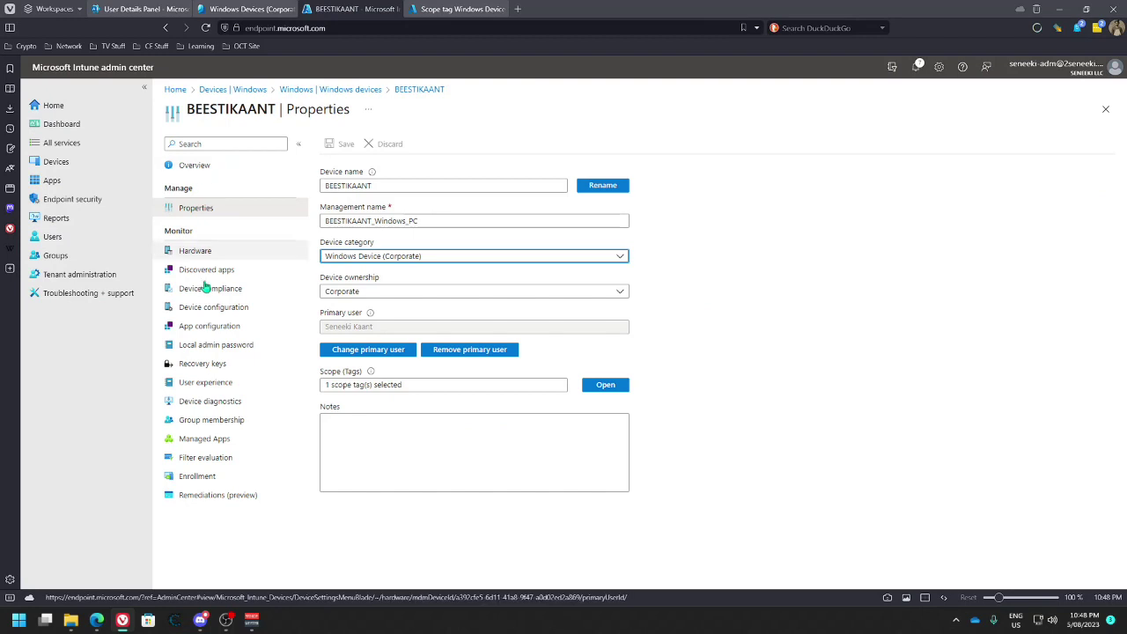
pyautogui.click(212, 420)
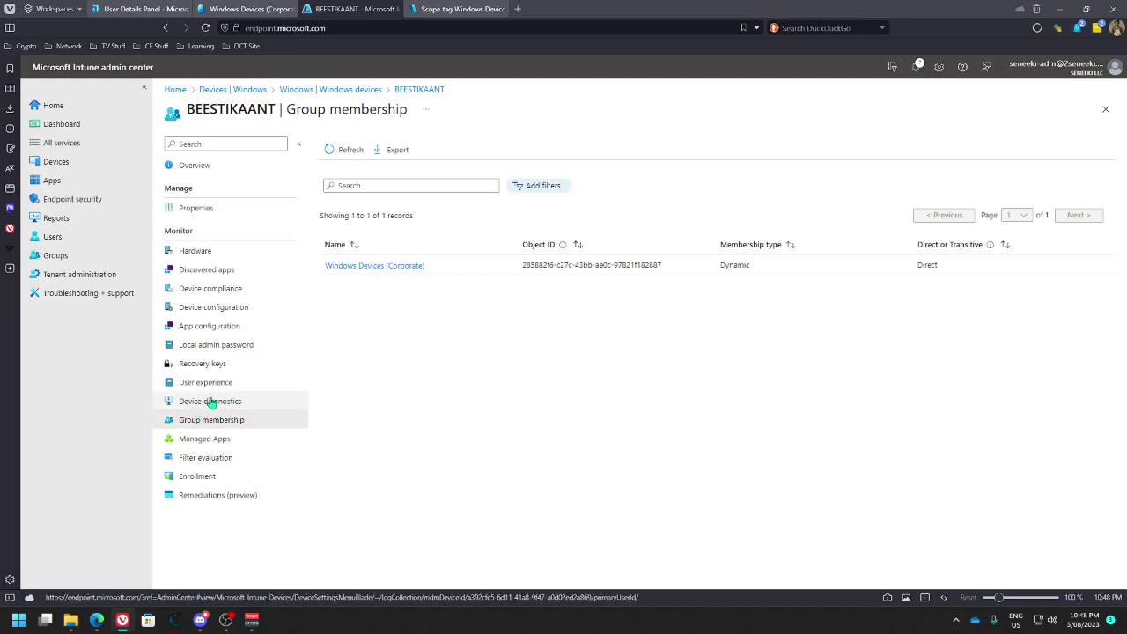
pyautogui.click(242, 478)
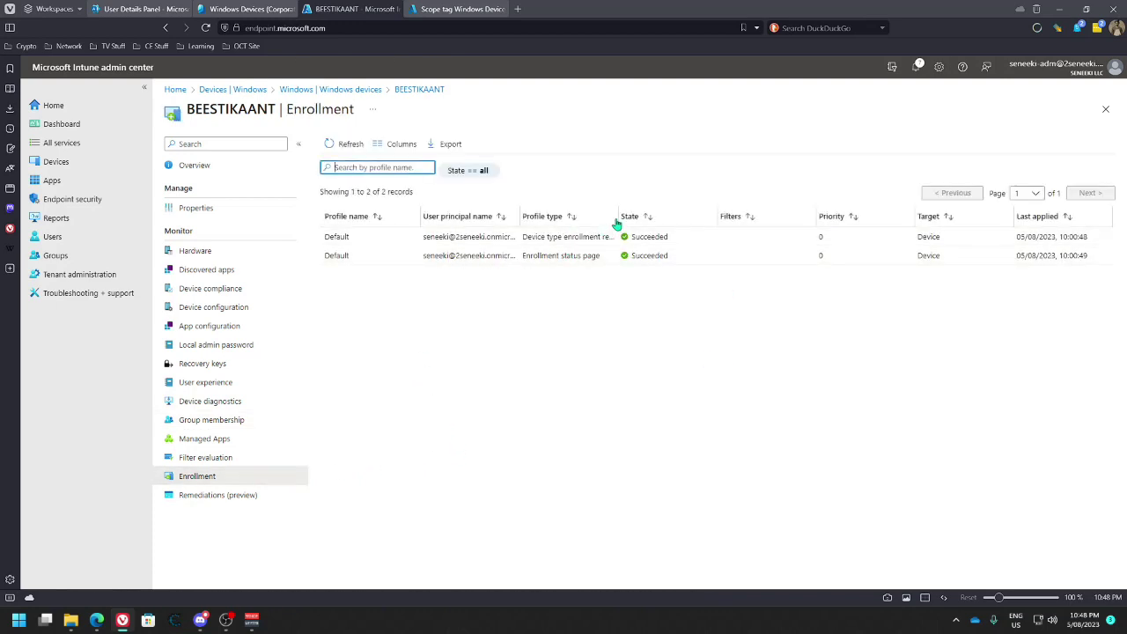
pyautogui.moveTo(617, 216); pyautogui.dragTo(689, 214)
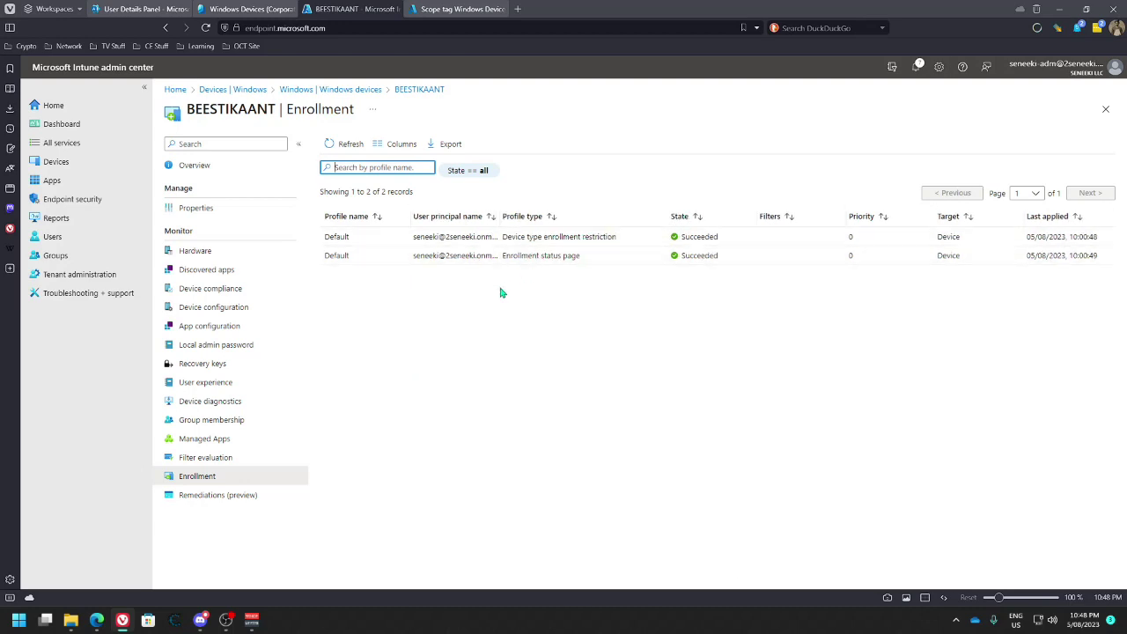
pyautogui.moveTo(667, 218); pyautogui.dragTo(634, 218)
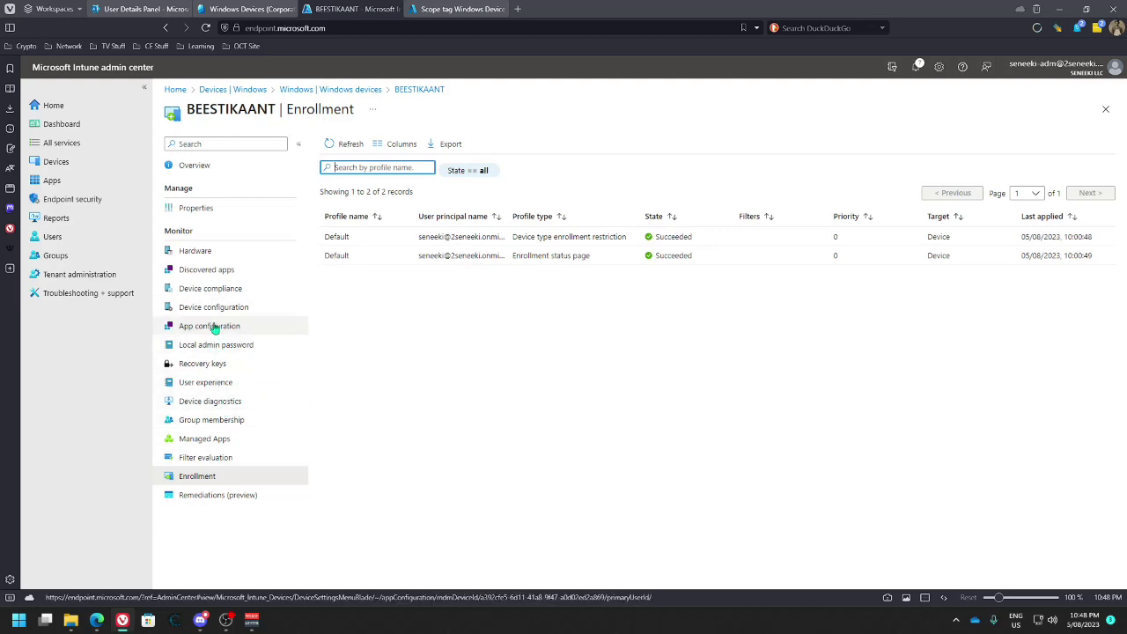
pyautogui.click(215, 289)
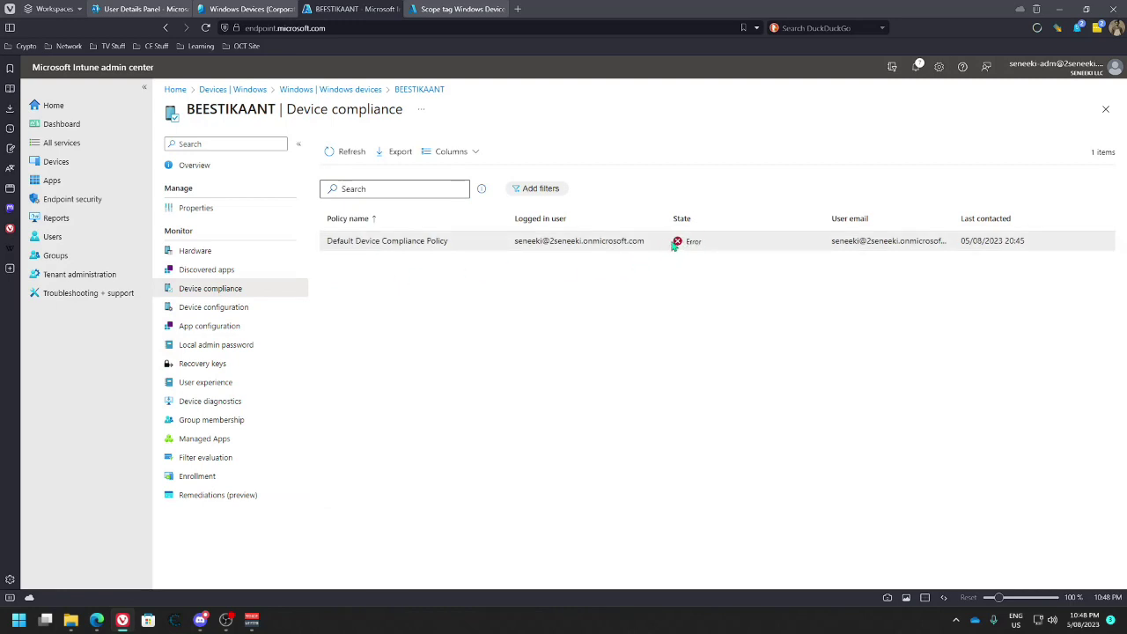
# Inspect the Default Device Compliance Policy's settings, then return to the Windows devices list
pyautogui.click(443, 241)
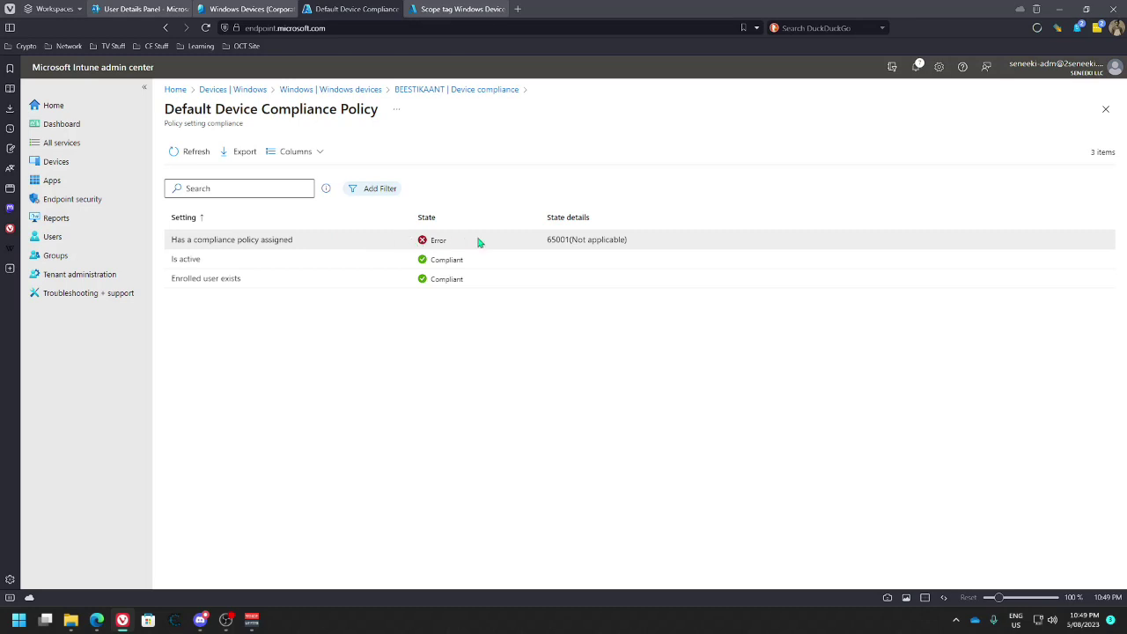
pyautogui.click(370, 91)
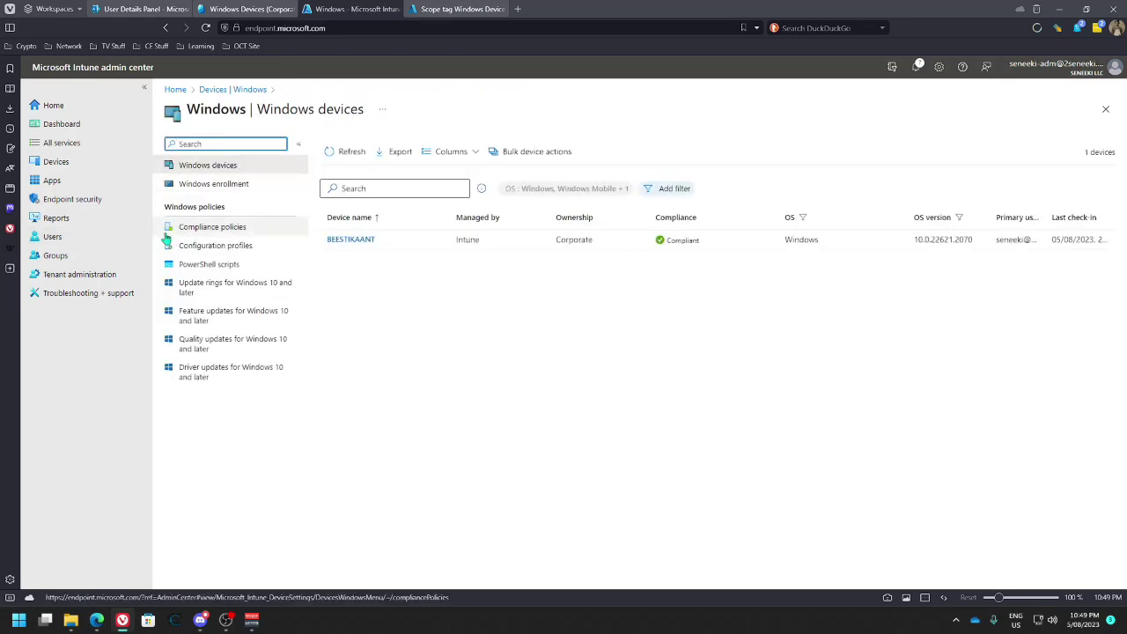
# Start a new compliance policy for the Windows 10 and later platform
pyautogui.click(205, 229)
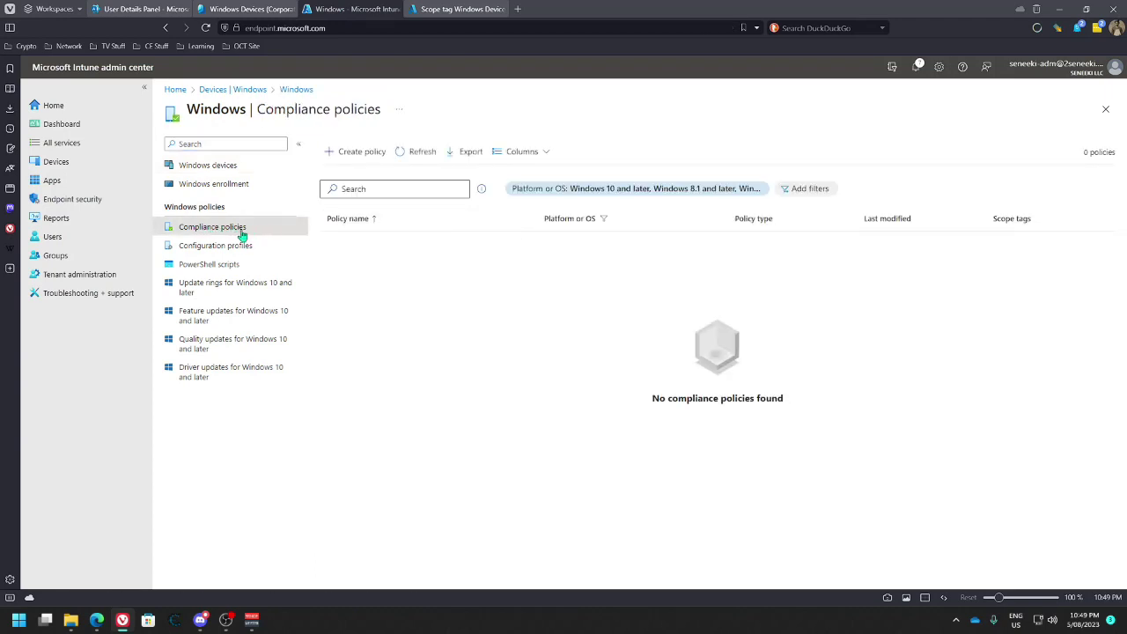
pyautogui.click(335, 154)
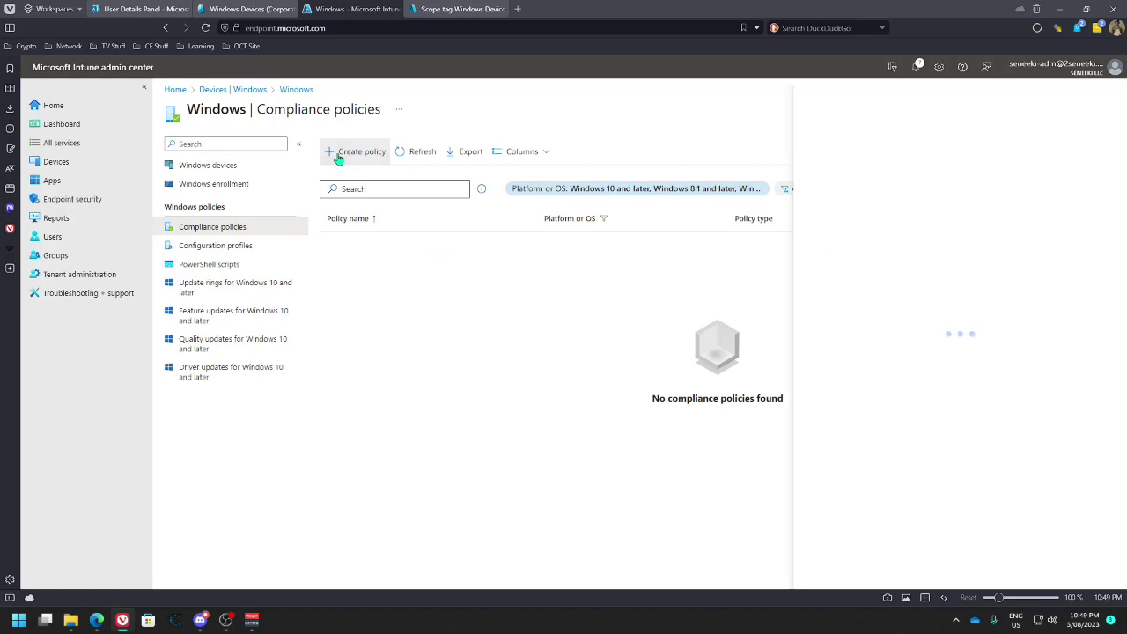
pyautogui.click(837, 148)
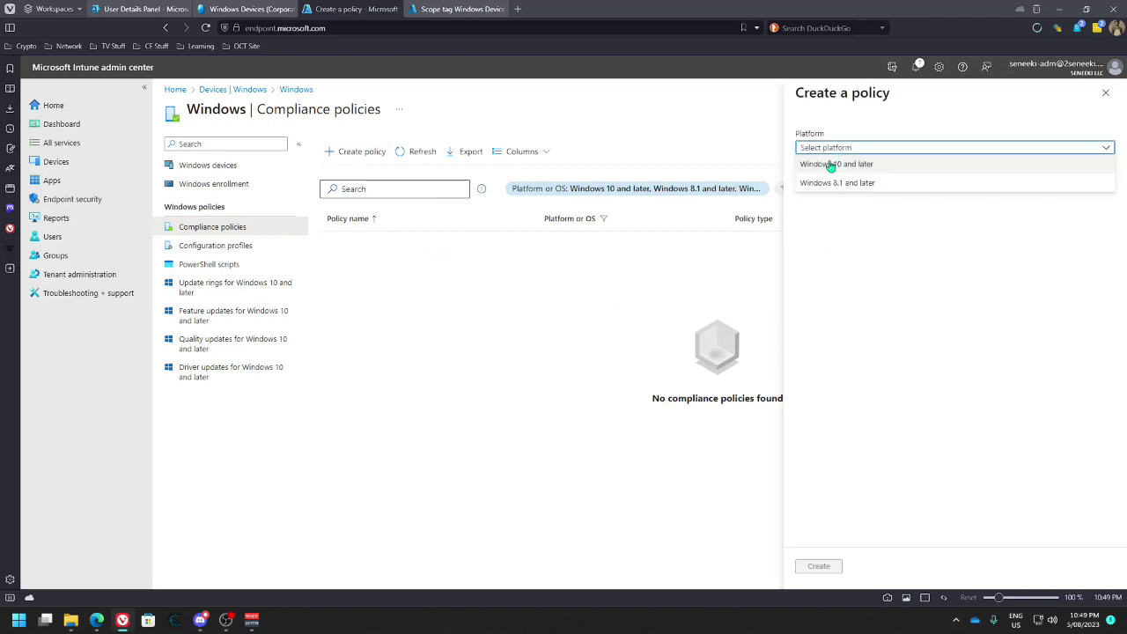
pyautogui.click(867, 167)
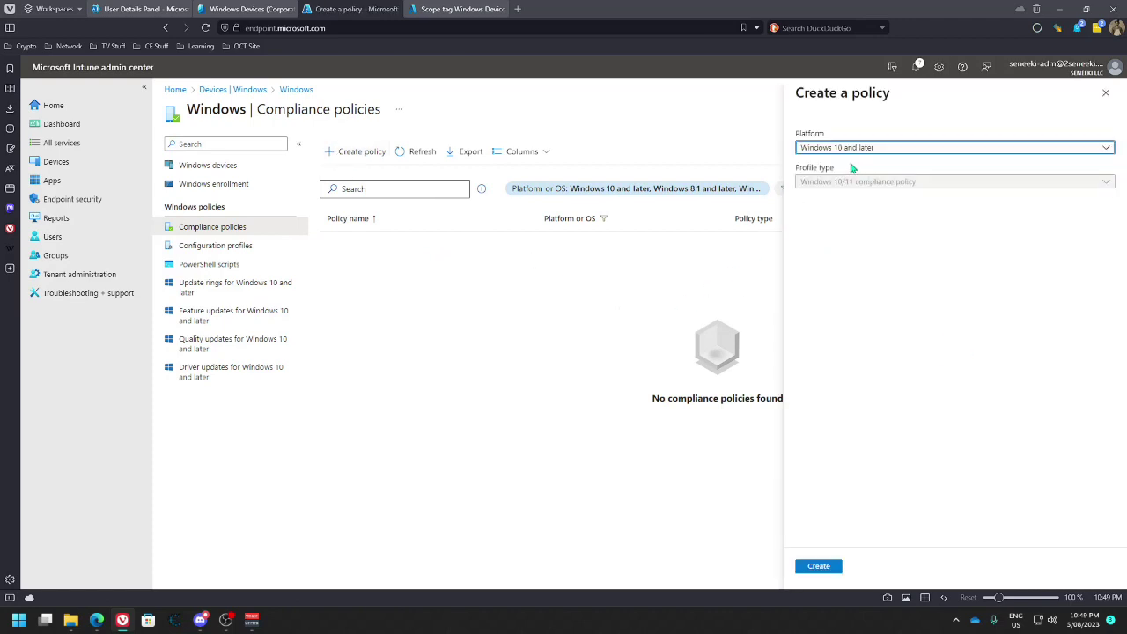
pyautogui.click(867, 184)
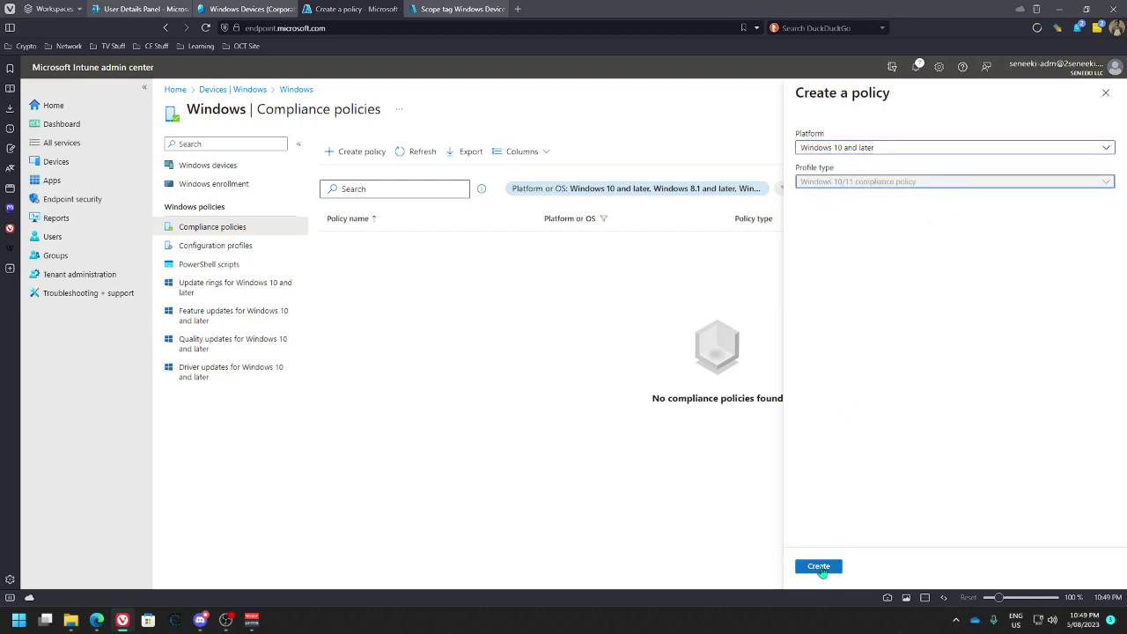
pyautogui.click(820, 567)
# Name the policy 'Windows PC Compliance Policy (Corporate)', add a description, and continue
pyautogui.click(370, 180)
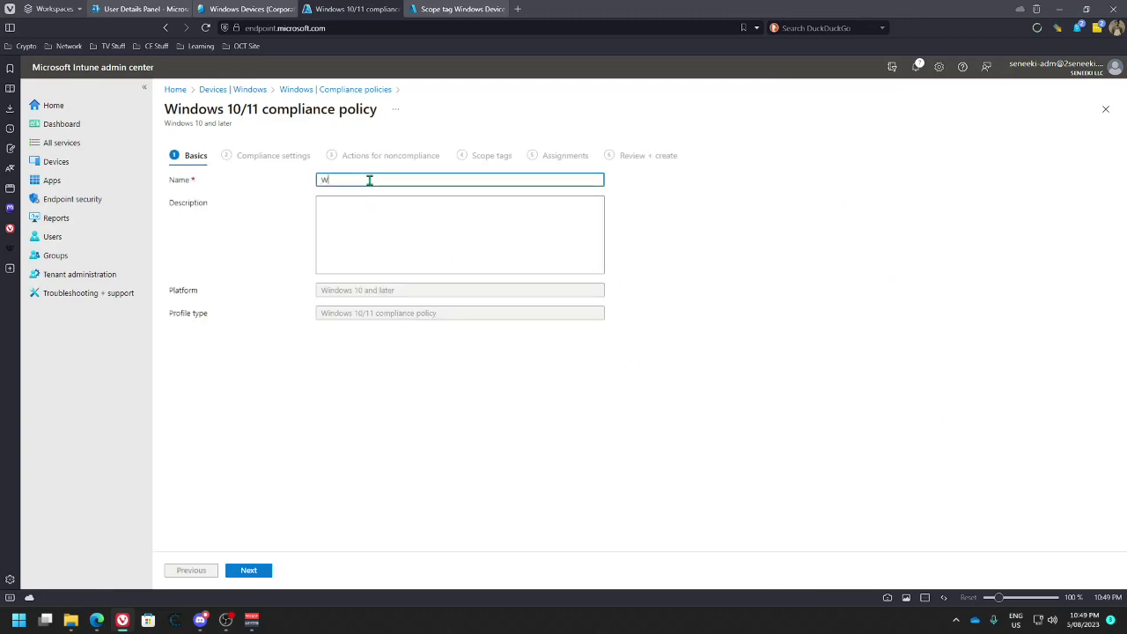
pyautogui.write('Windows PC Complianmc')
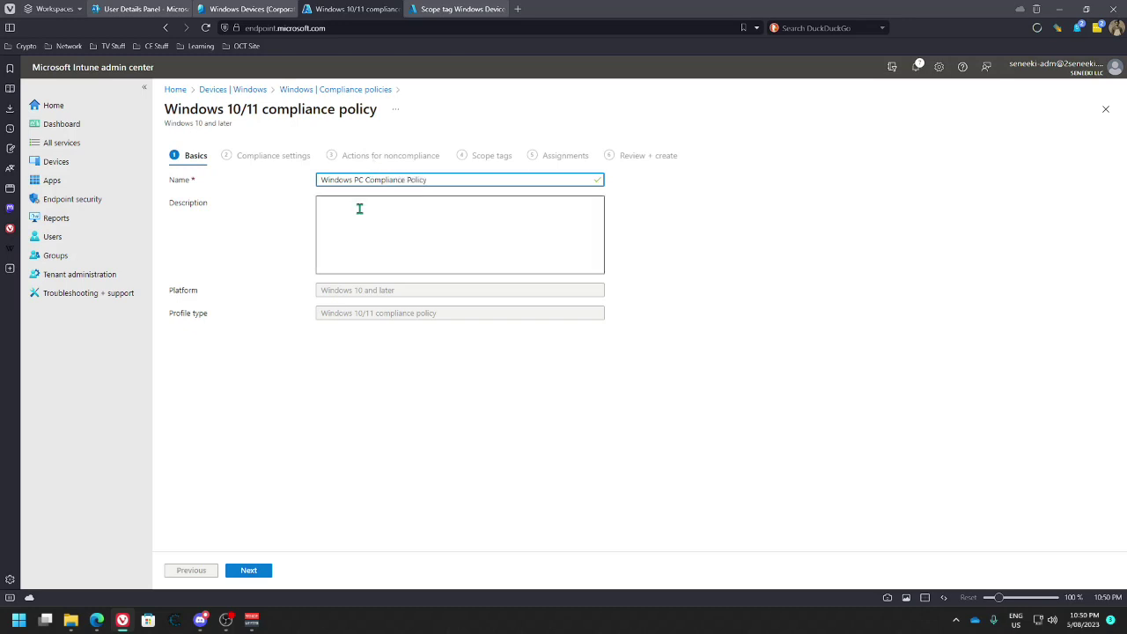
pyautogui.click(366, 203)
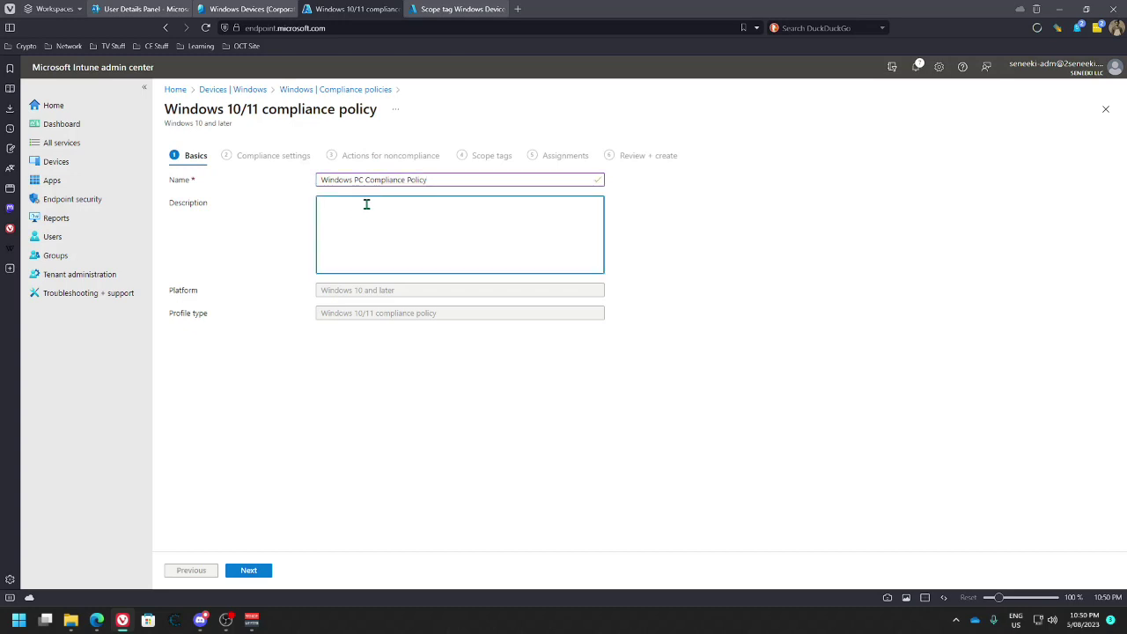
pyautogui.click(468, 180)
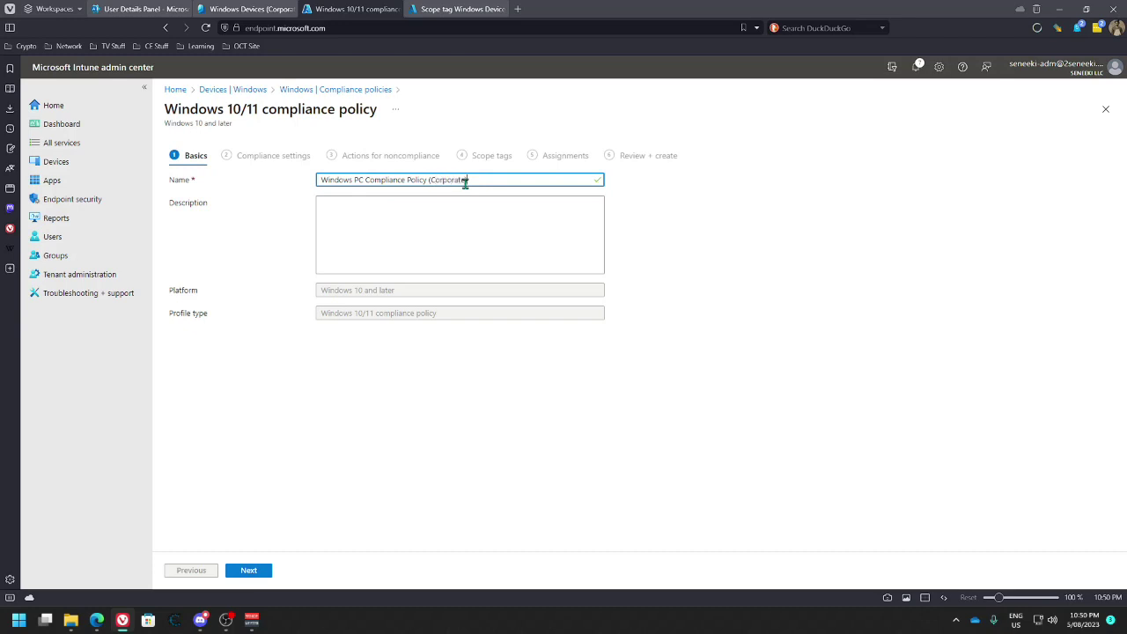
pyautogui.click(443, 219)
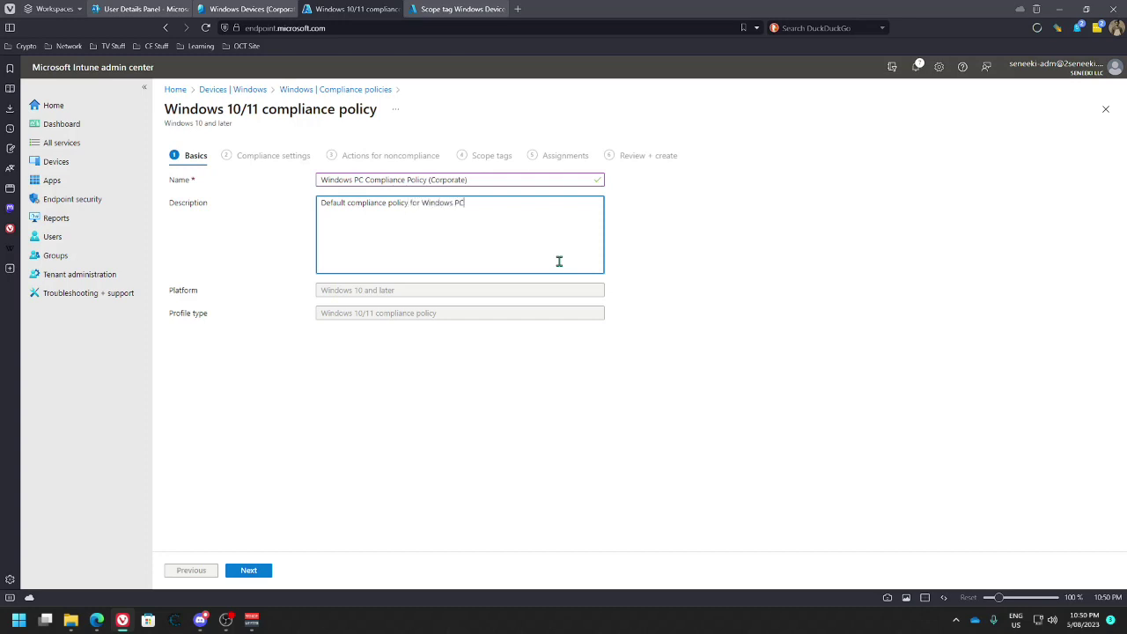
pyautogui.click(261, 573)
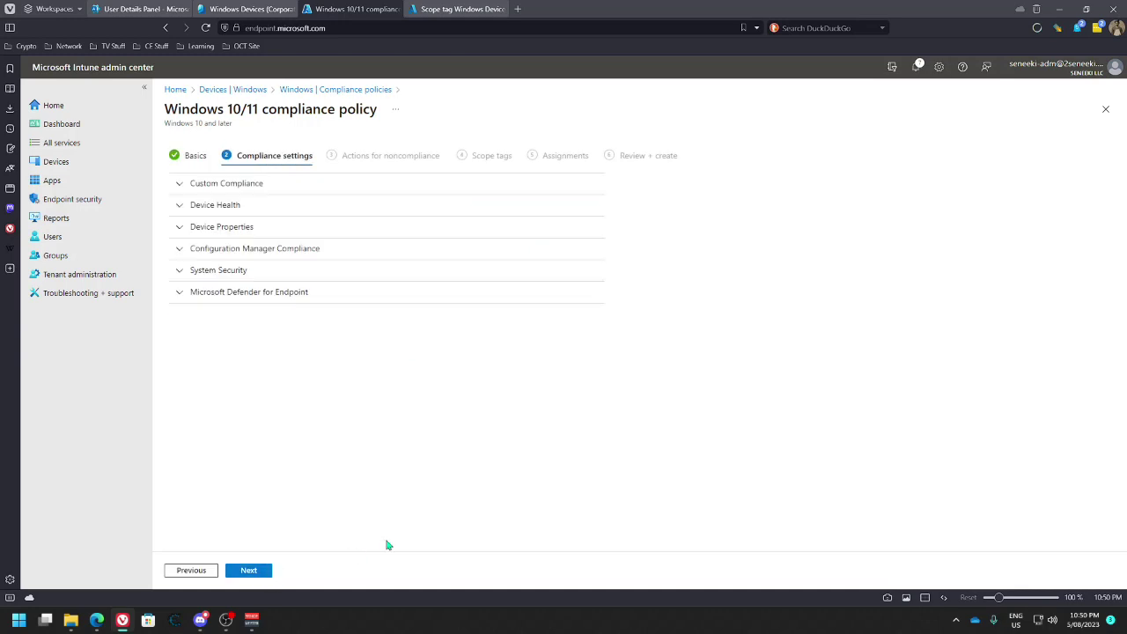
# Set Code integrity and Secure Boot to Require under Device Health
pyautogui.click(182, 183)
pyautogui.moveTo(265, 209)
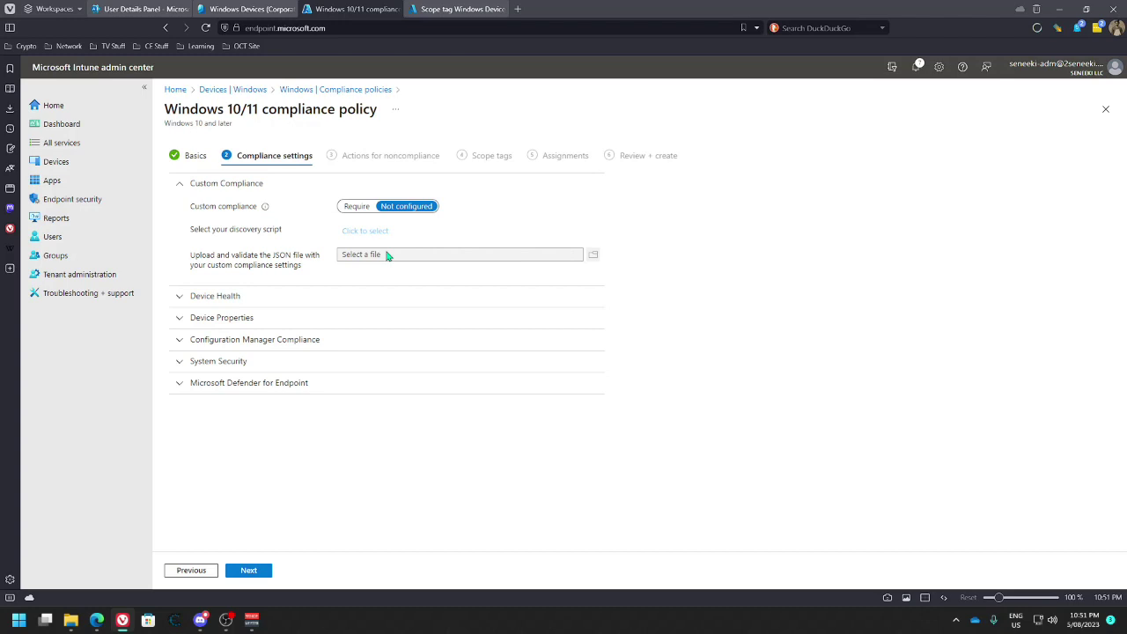
pyautogui.click(183, 298)
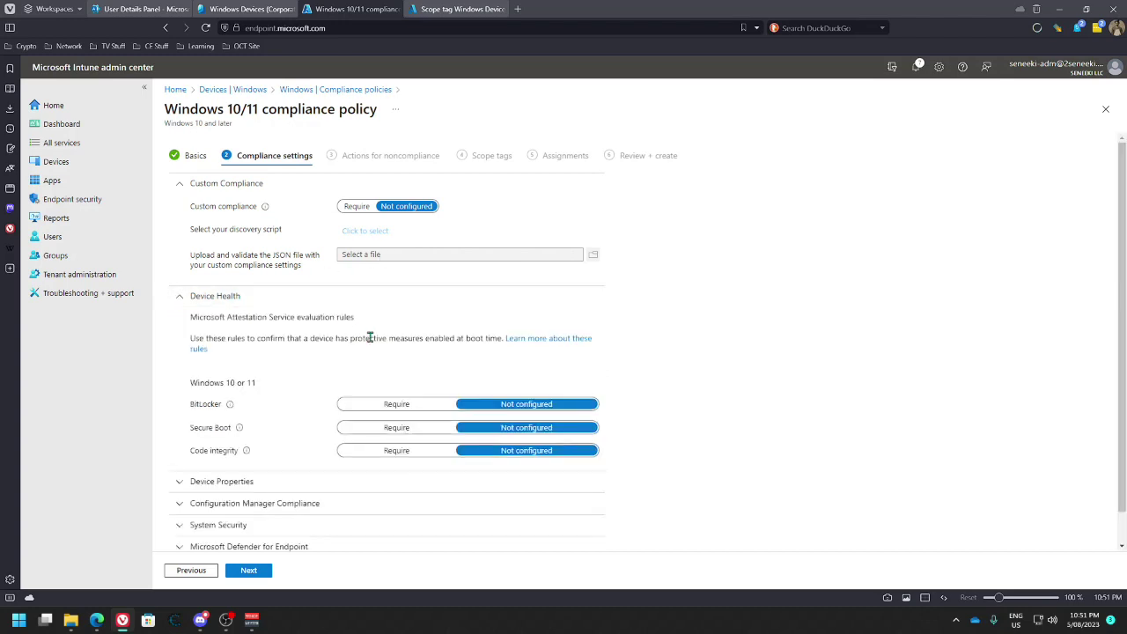
pyautogui.scroll(-1, 343, 359)
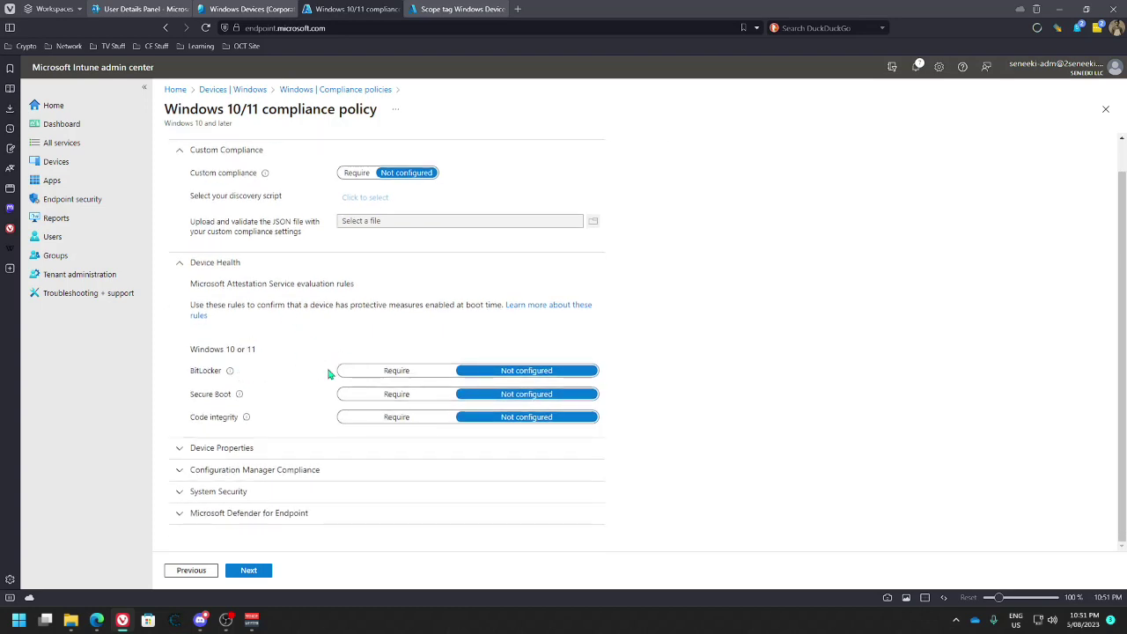
pyautogui.moveTo(247, 418)
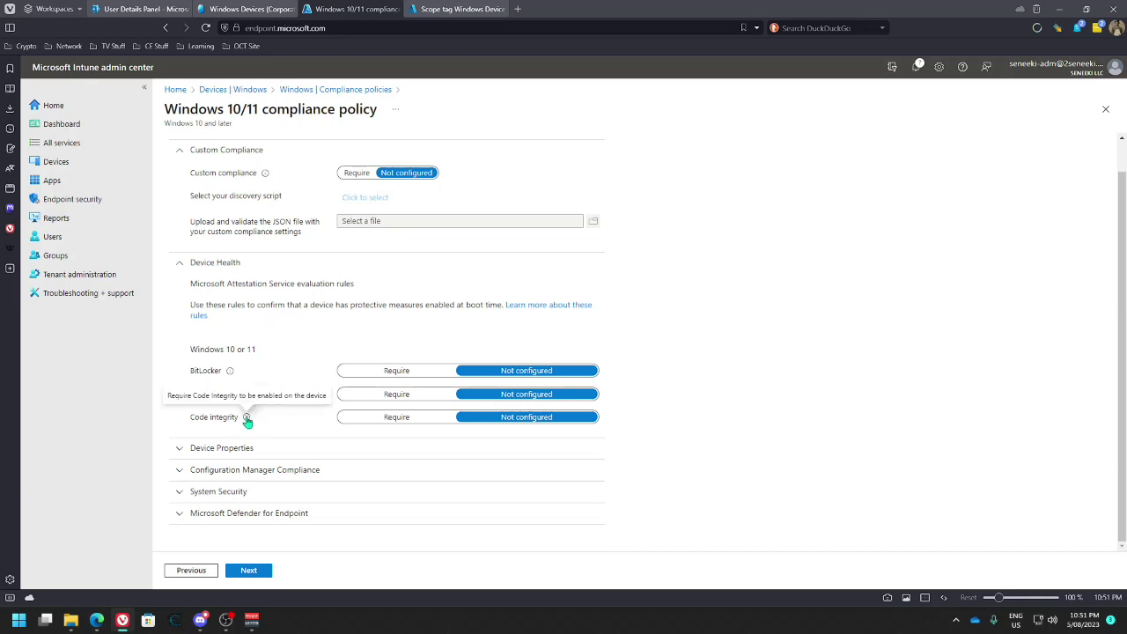
pyautogui.click(386, 419)
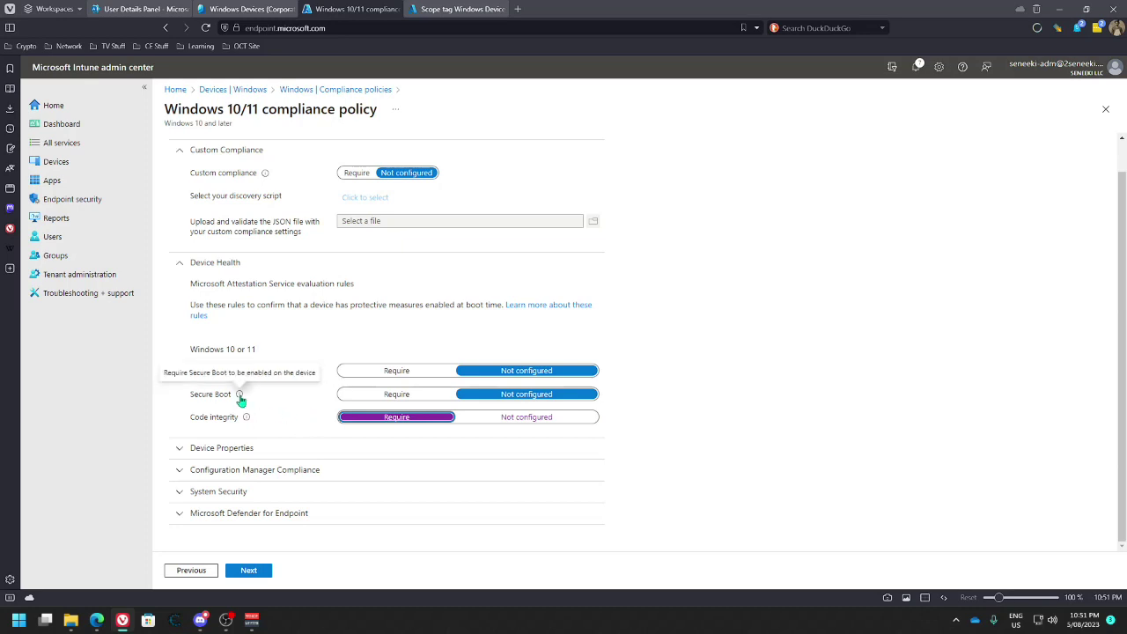
pyautogui.click(349, 398)
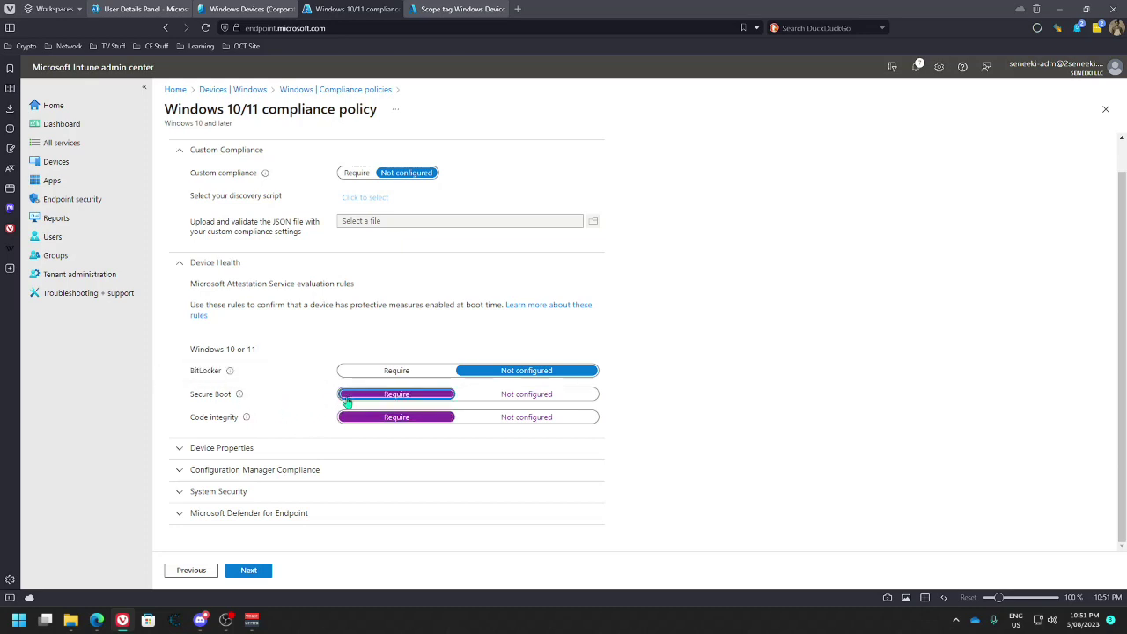
# Expand Device Properties to the Minimum OS version field, then bring up the Windows Device (Corporate) scope tag page
pyautogui.click(175, 449)
pyautogui.scroll(-2, 270, 390)
pyautogui.click(358, 318)
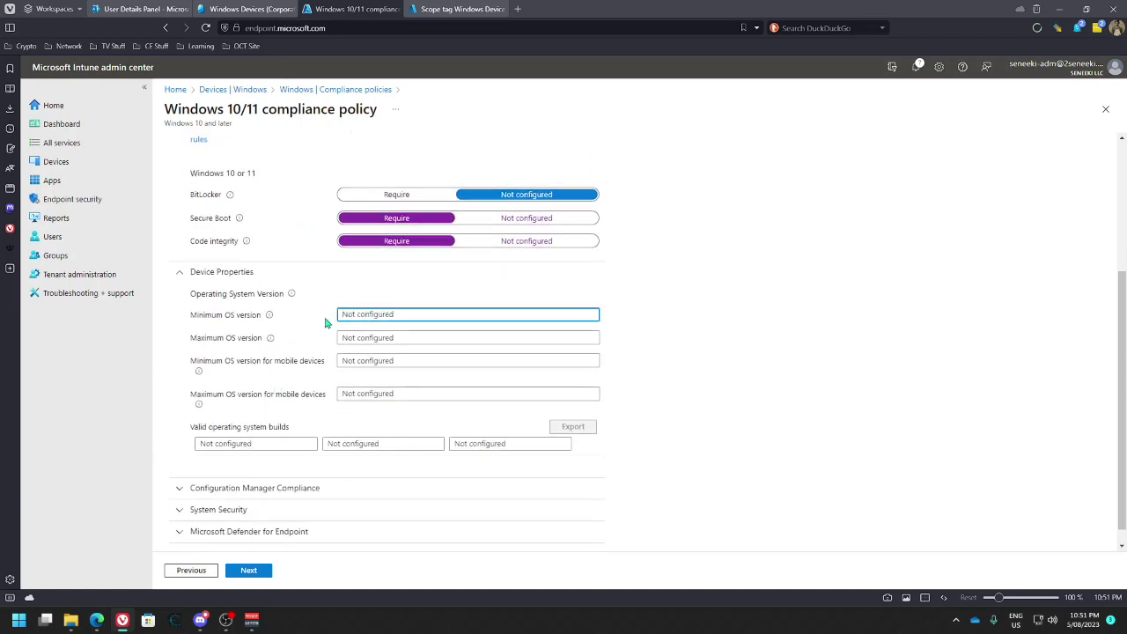
pyautogui.scroll(1, 326, 324)
pyautogui.moveTo(269, 374)
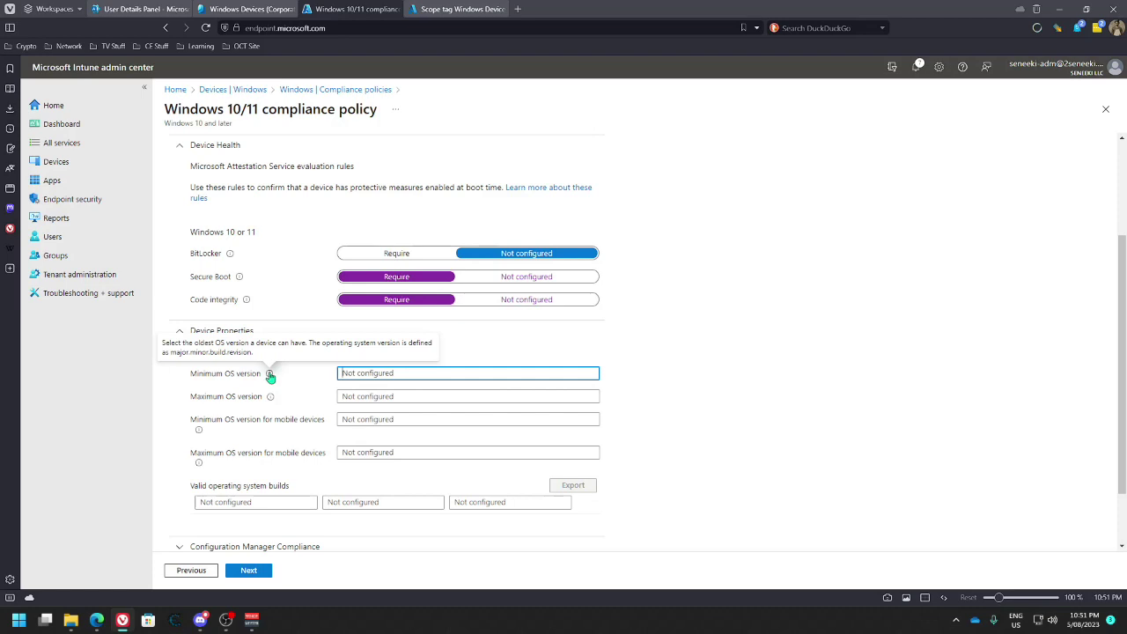
pyautogui.click(434, 12)
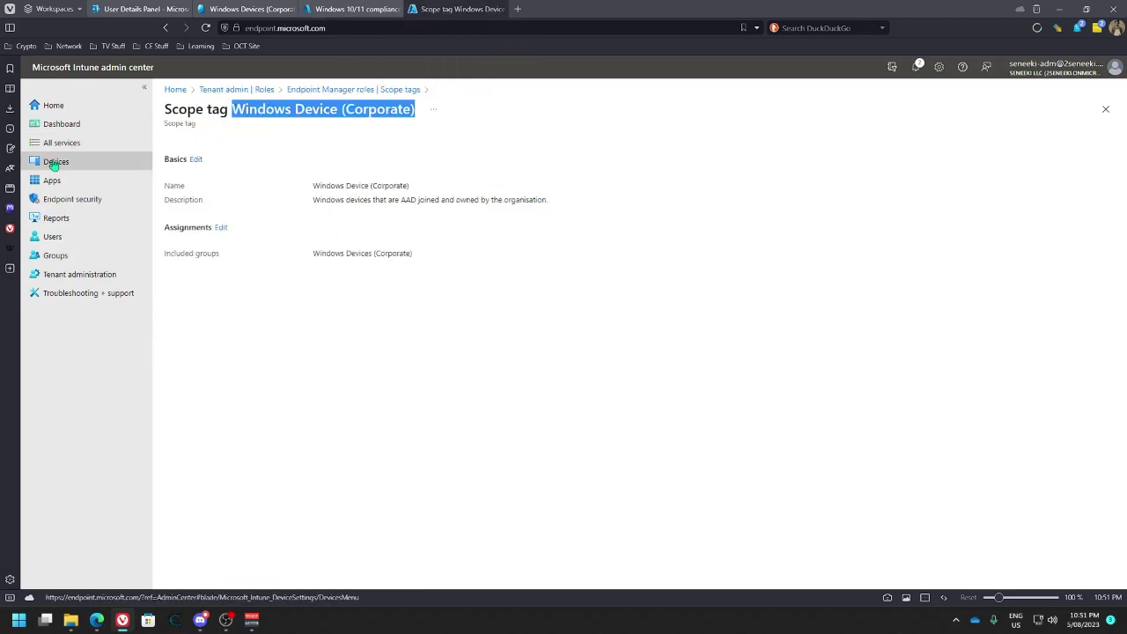
# Open BEESTIKAANT's device page and browse its properties, enrollment, diagnostics, BitLocker and local admin password pages
pyautogui.click(54, 162)
pyautogui.click(192, 248)
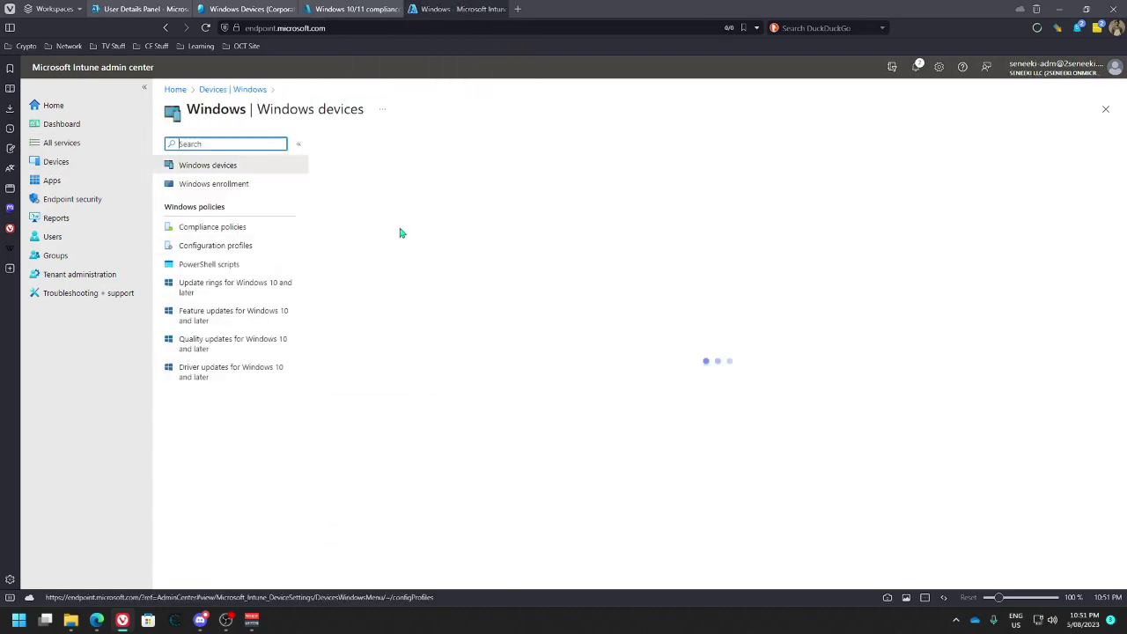
pyautogui.click(353, 239)
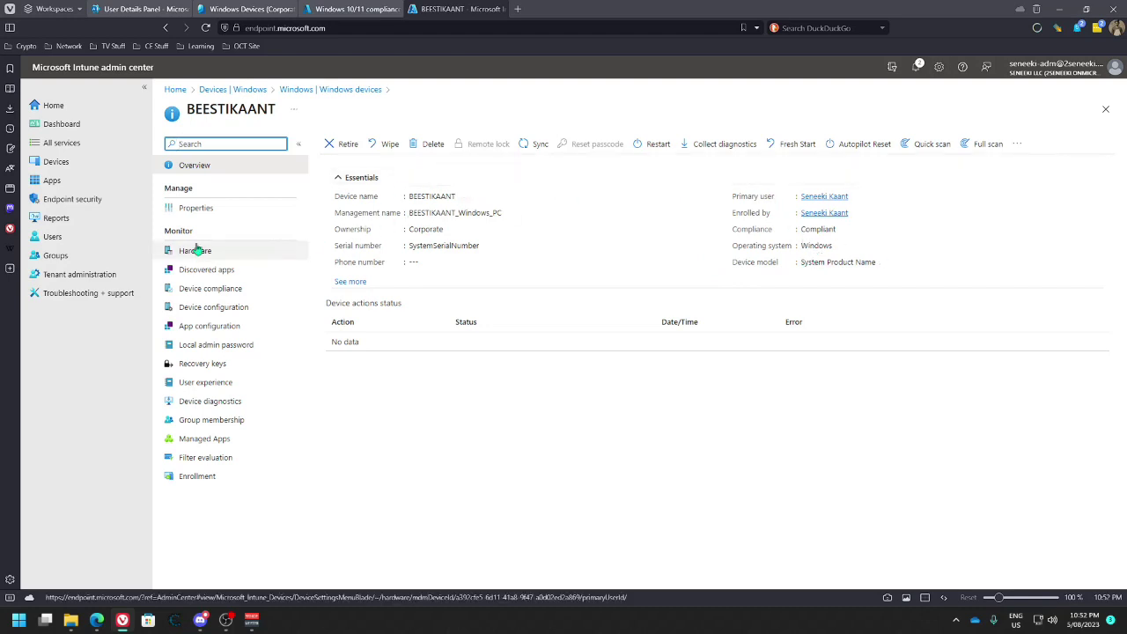
pyautogui.click(198, 209)
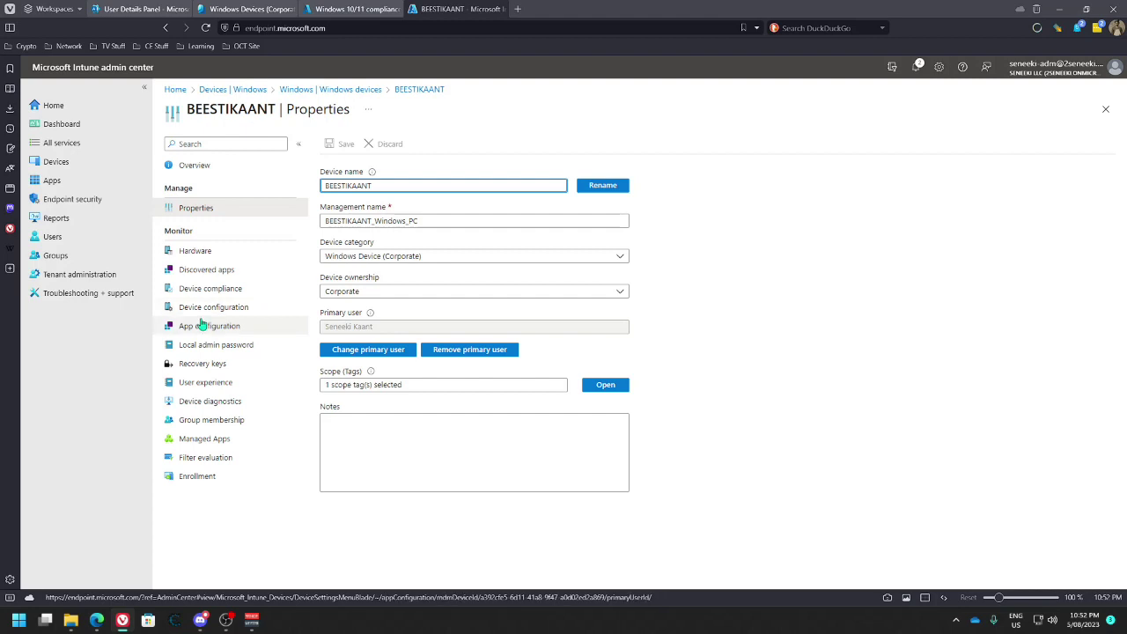
pyautogui.click(199, 479)
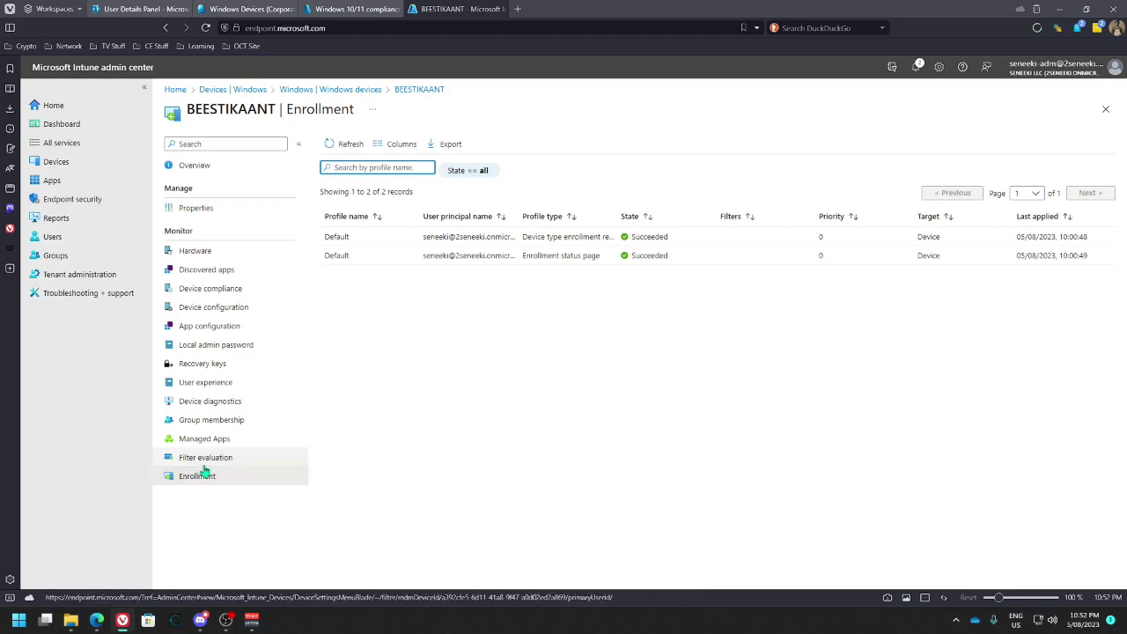
pyautogui.click(204, 465)
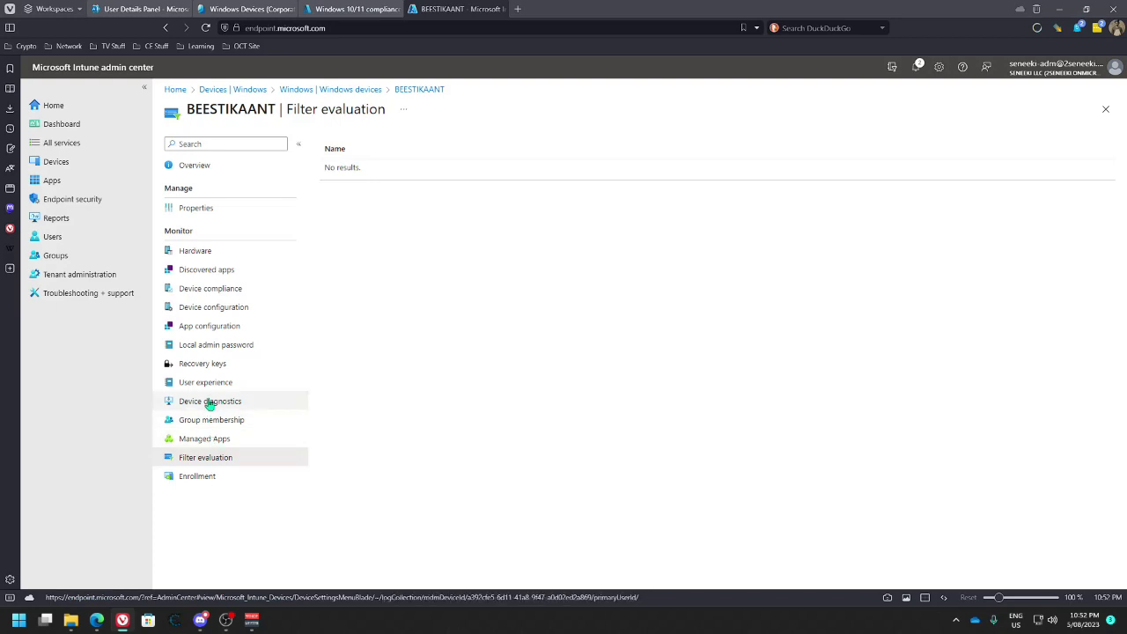
pyautogui.click(209, 402)
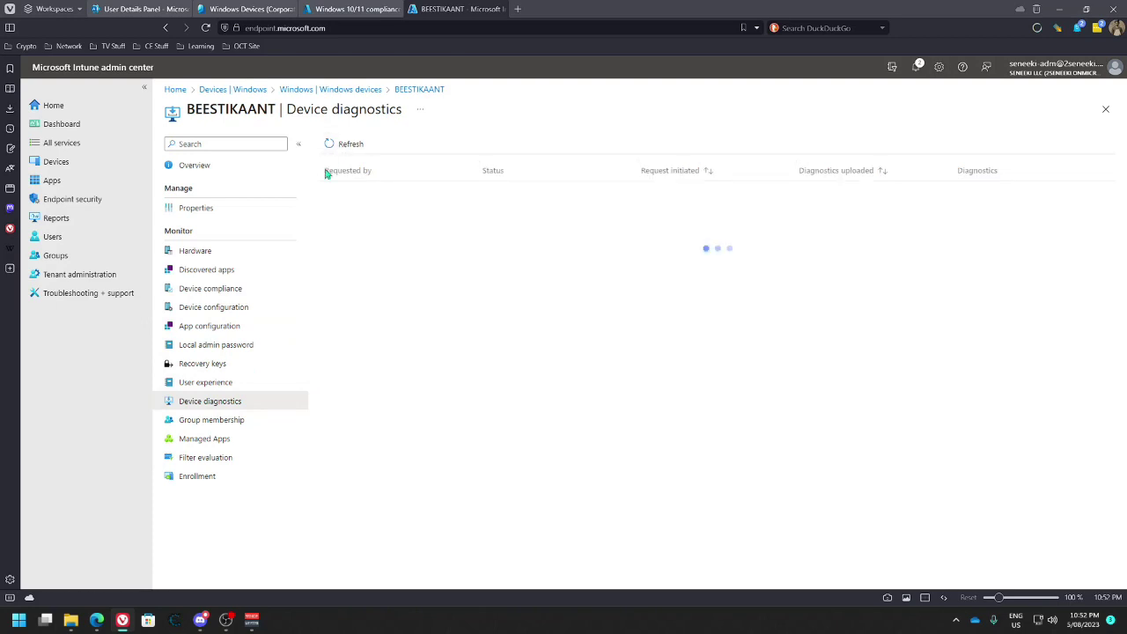
pyautogui.click(214, 383)
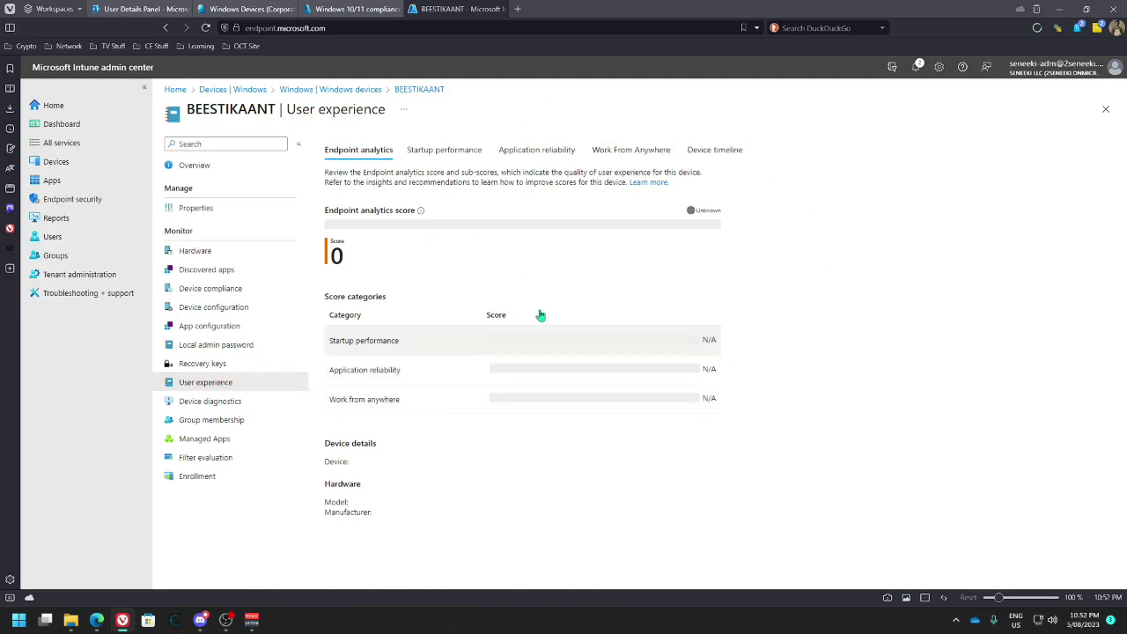
pyautogui.click(208, 368)
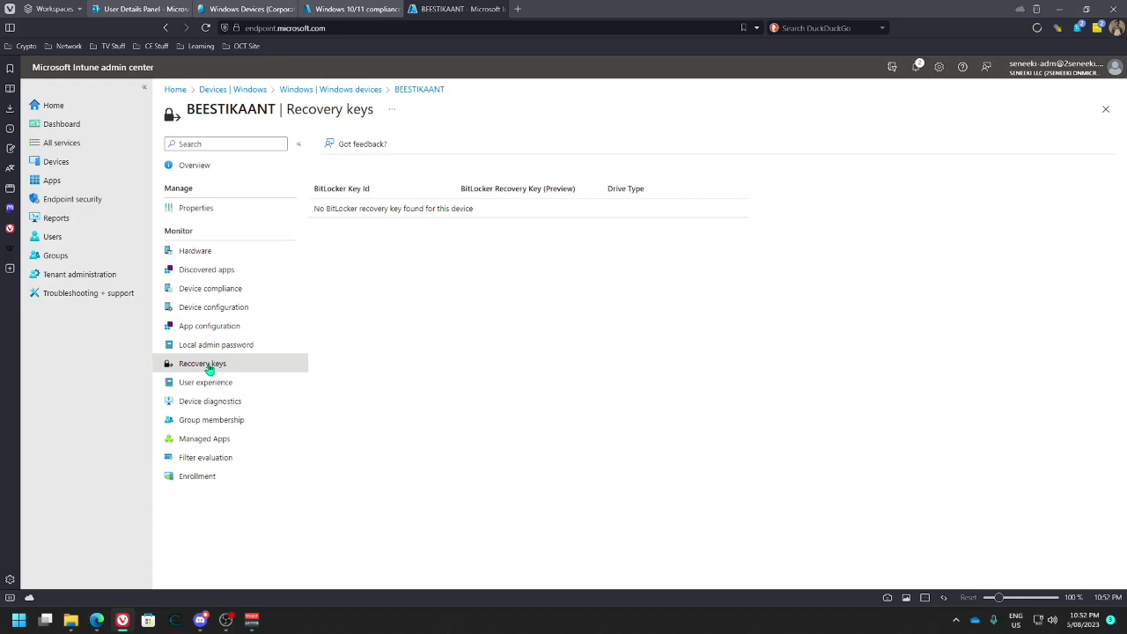
pyautogui.click(212, 366)
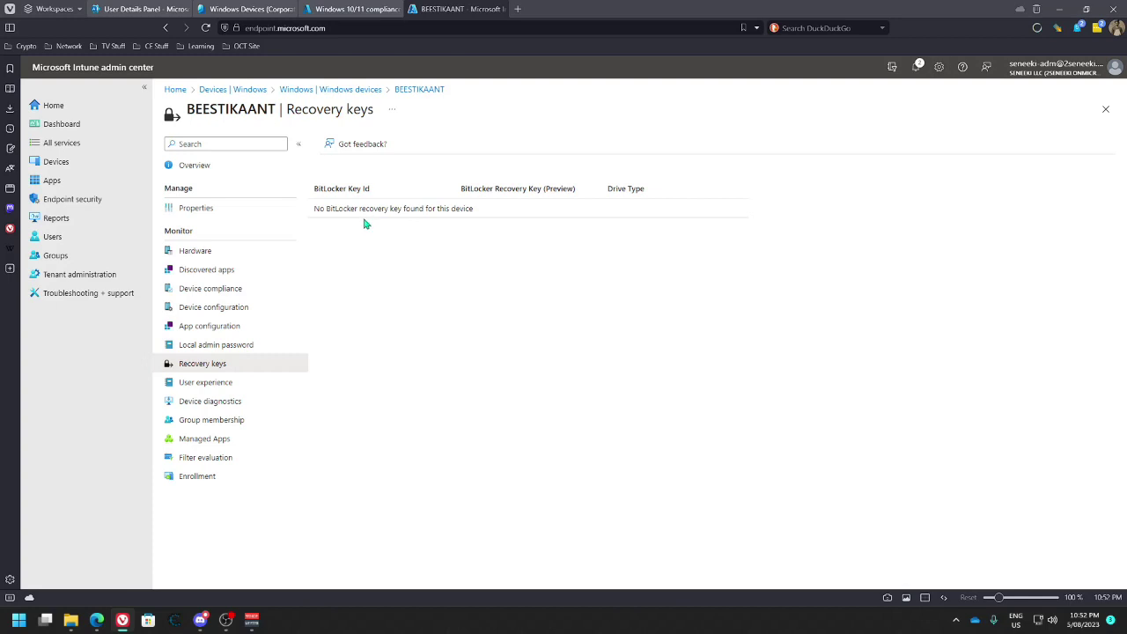
pyautogui.click(231, 346)
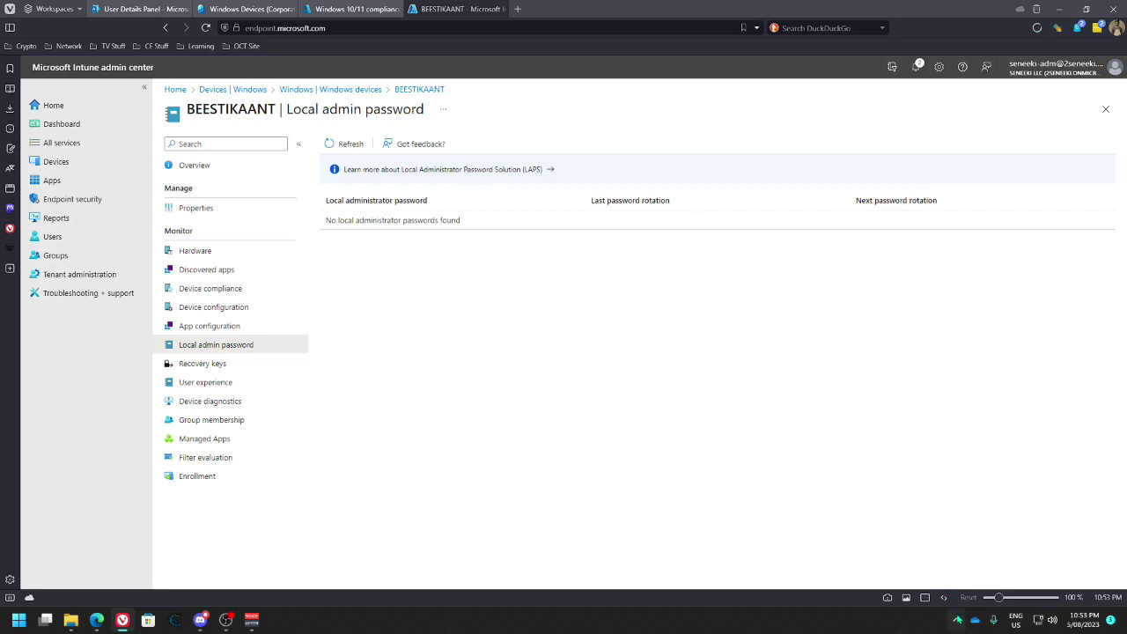
pyautogui.click(955, 620)
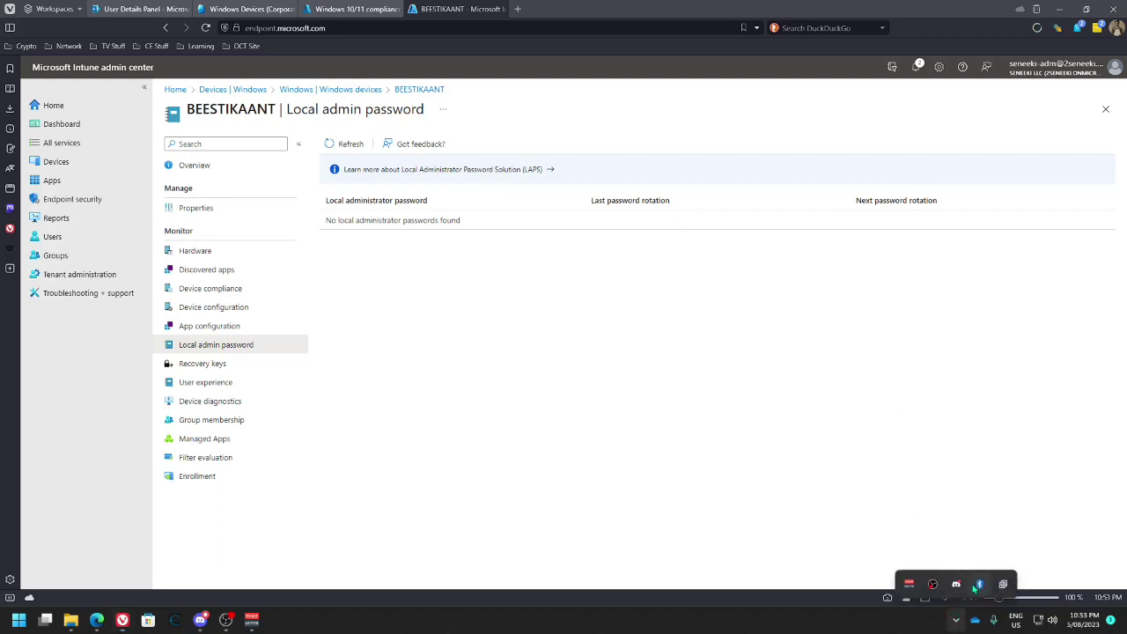
pyautogui.click(748, 437)
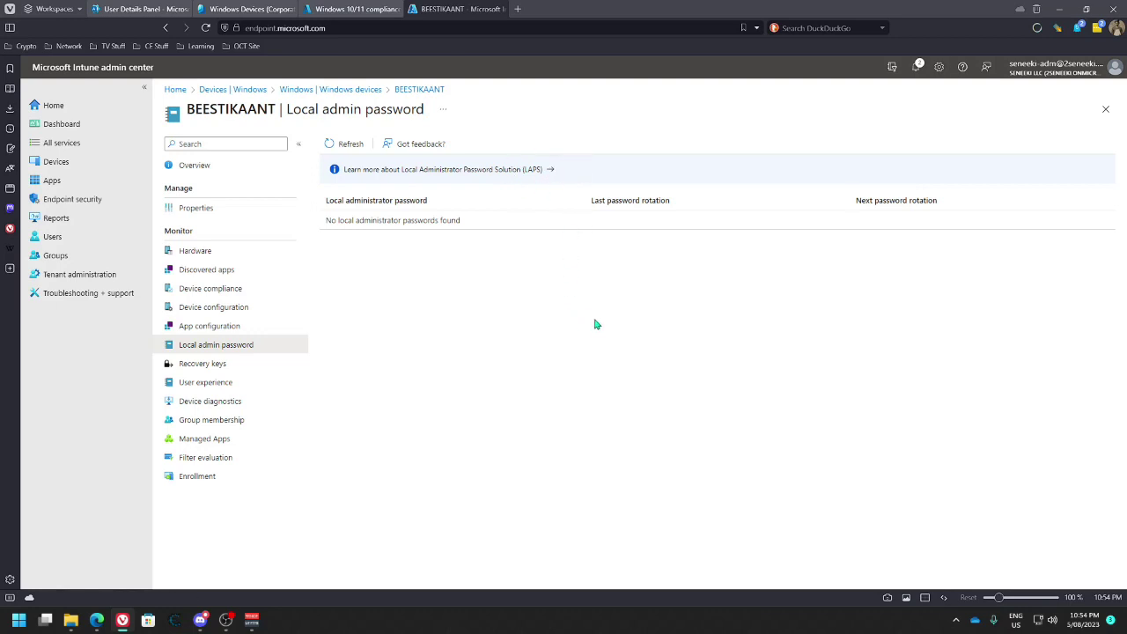
# Move through the configuration, compliance and apps pages to Hardware and copy OS version 10.0.22621.2070
pyautogui.click(213, 346)
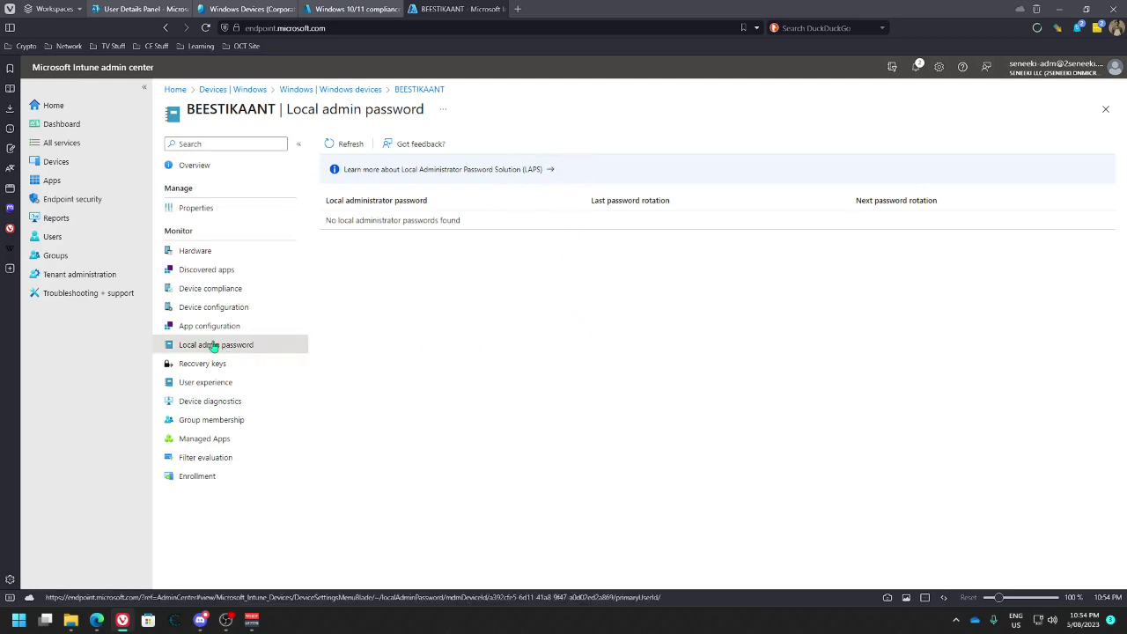
pyautogui.click(211, 327)
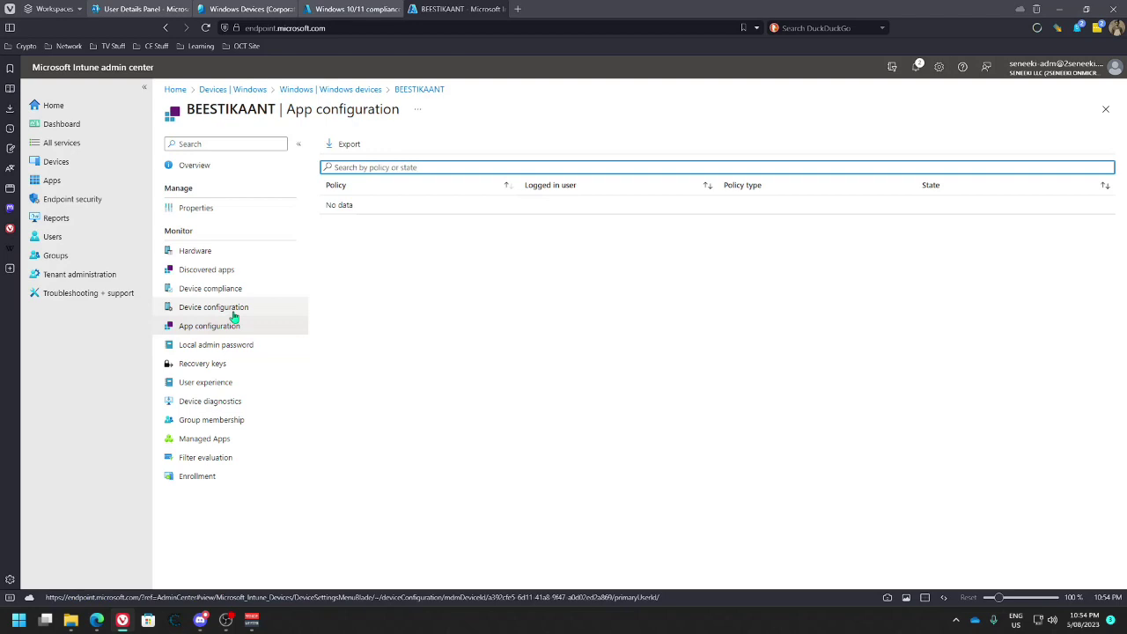
pyautogui.click(235, 314)
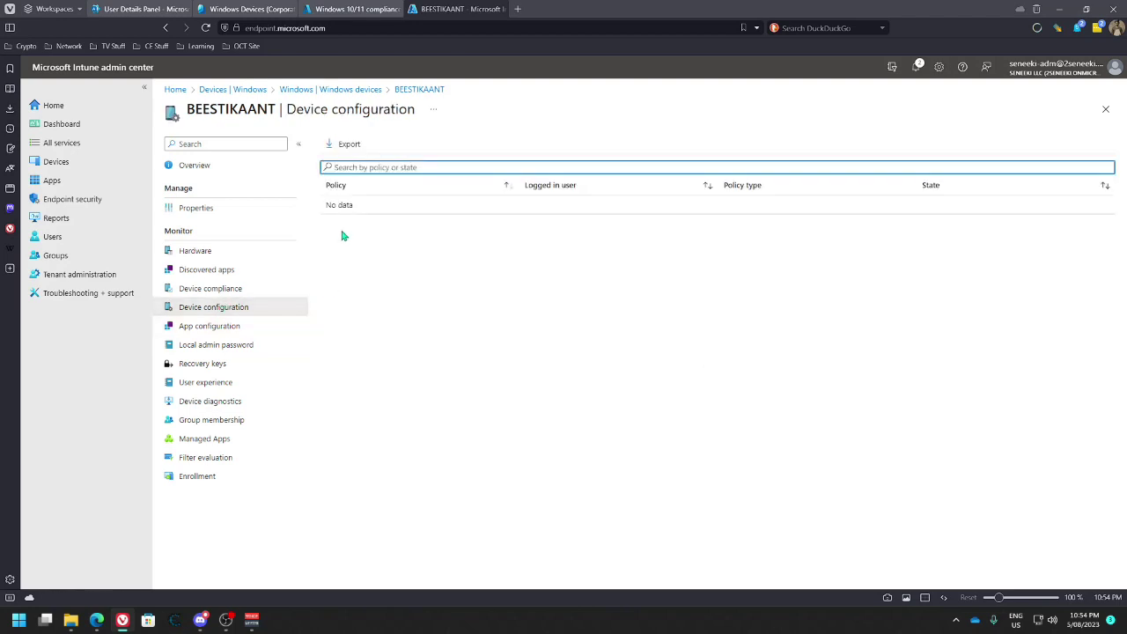
pyautogui.click(299, 288)
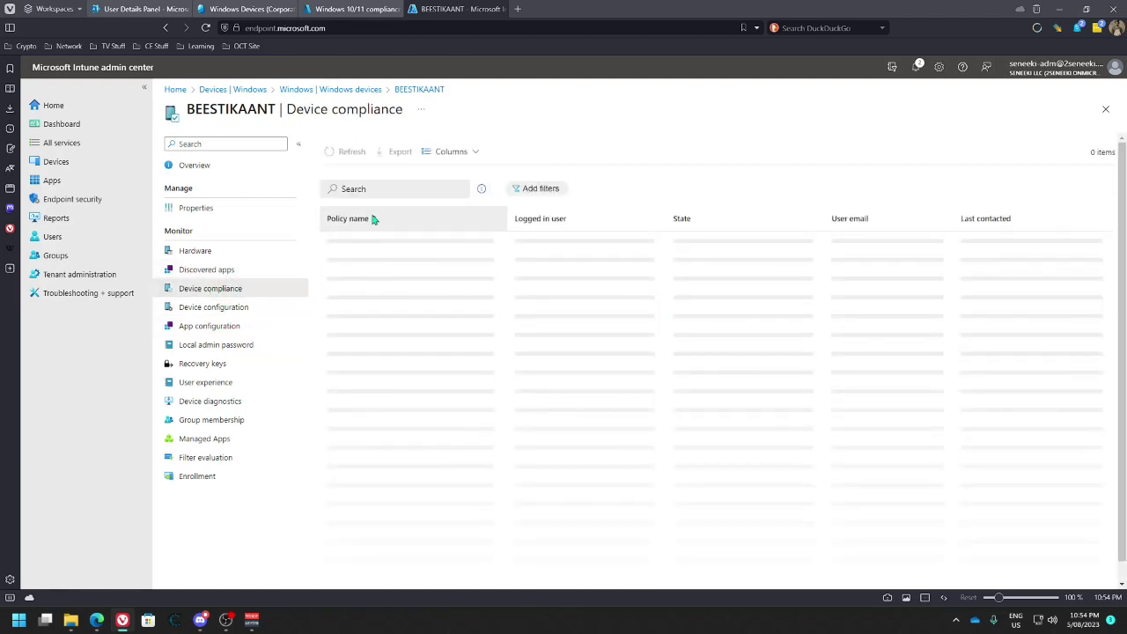
pyautogui.click(208, 269)
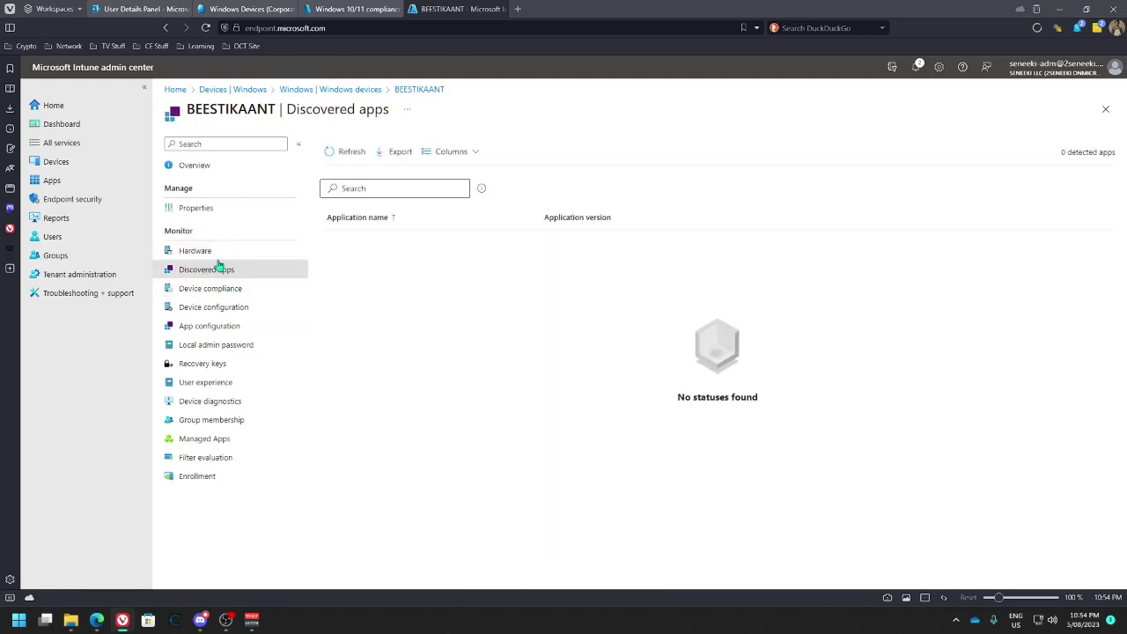
pyautogui.click(220, 252)
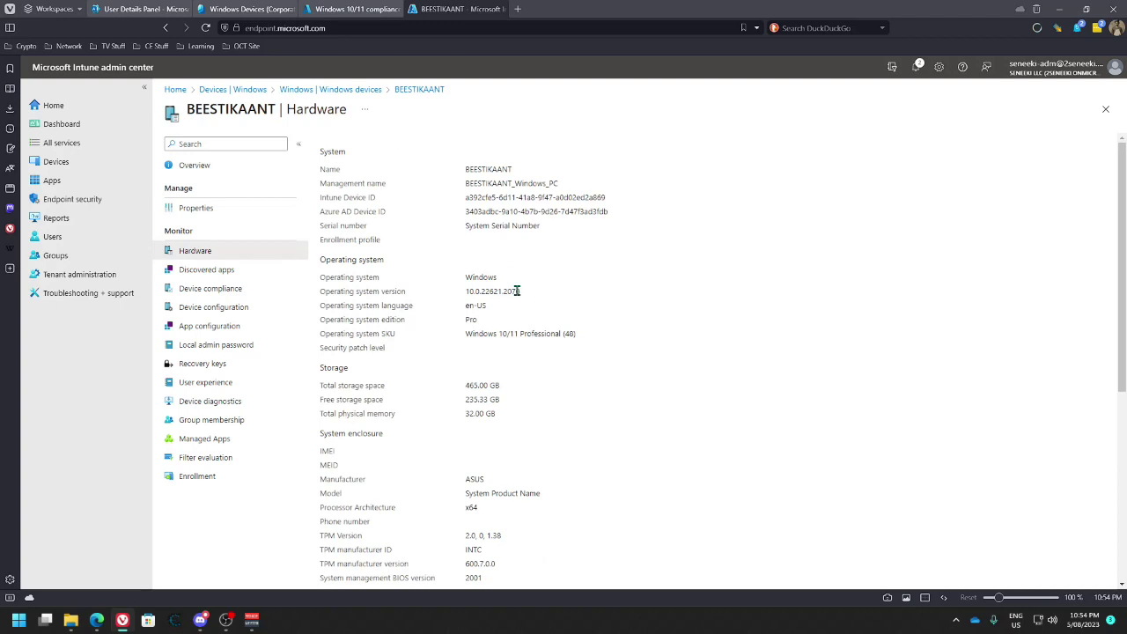
pyautogui.doubleClick(476, 292)
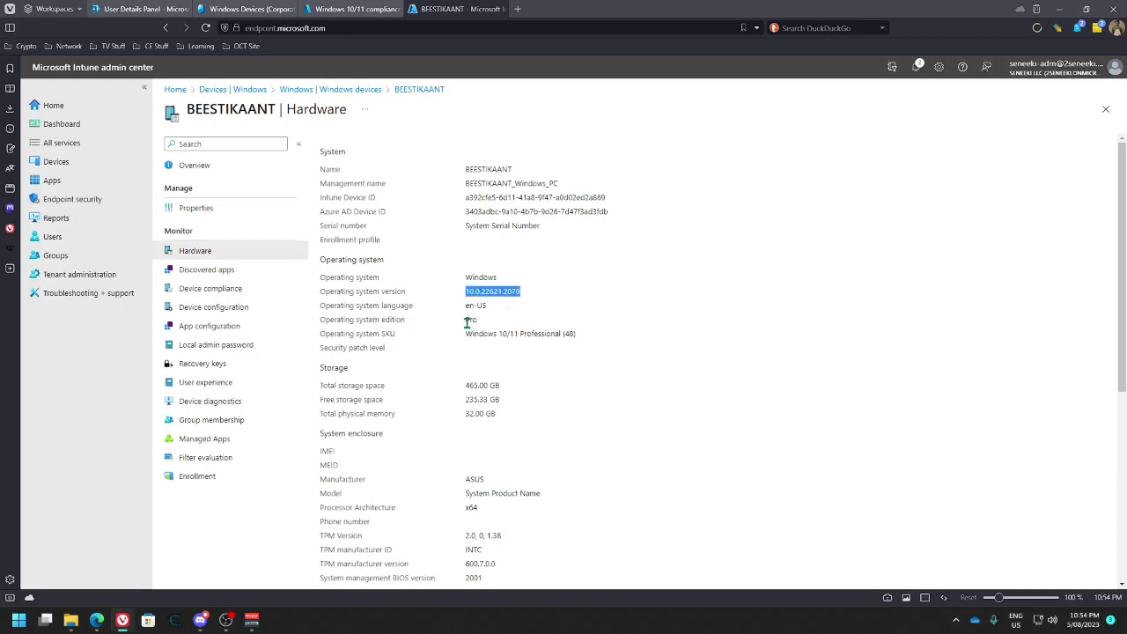
pyautogui.rightClick(492, 286)
pyautogui.click(522, 303)
# Paste 10.0.22621.2070 into the compliance policy's Minimum OS version field
pyautogui.click(268, 10)
pyautogui.click(357, 9)
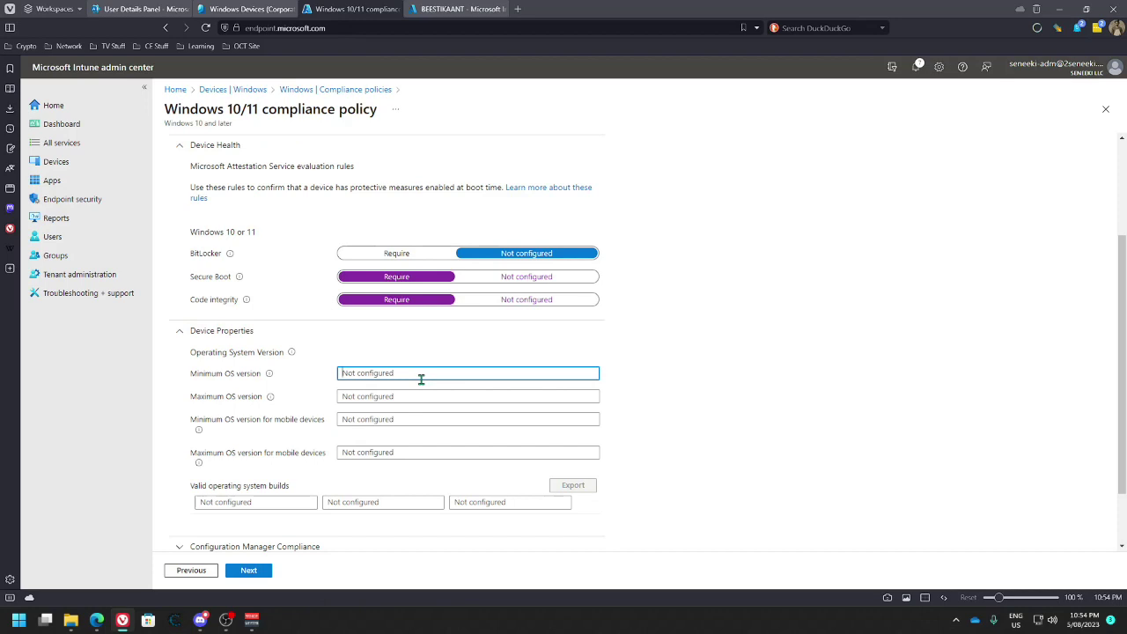
pyautogui.hotkey('ctrl', 'v')
pyautogui.doubleClick(401, 373)
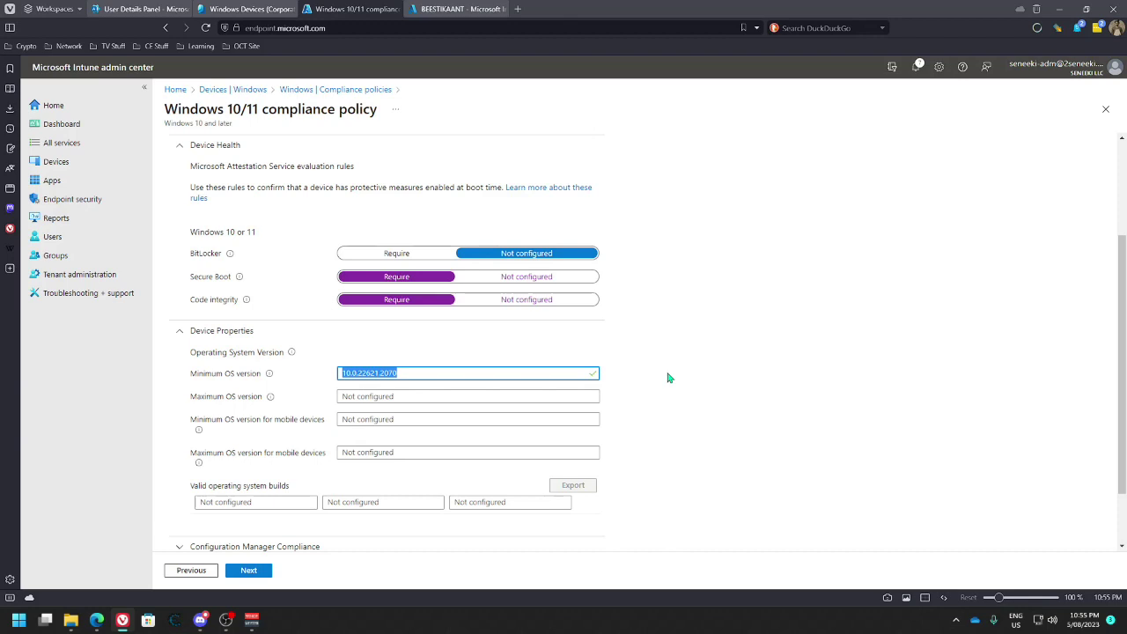
# Expand the Configuration Manager Compliance section, leaving its settings Not configured
pyautogui.scroll(-1, 657, 427)
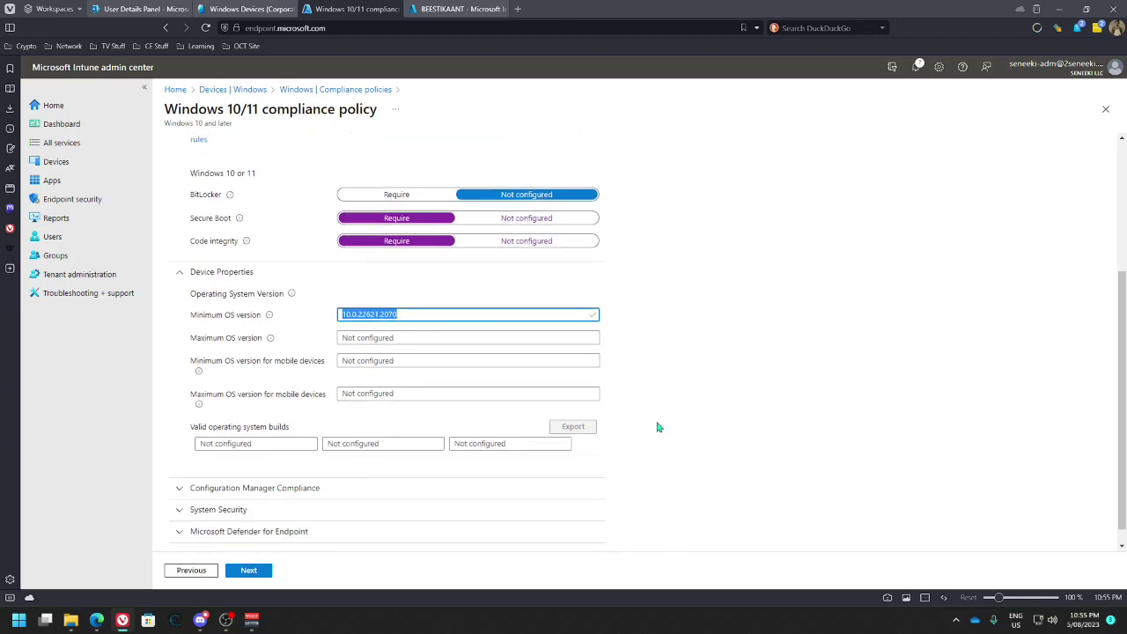
pyautogui.scroll(-1, 411, 417)
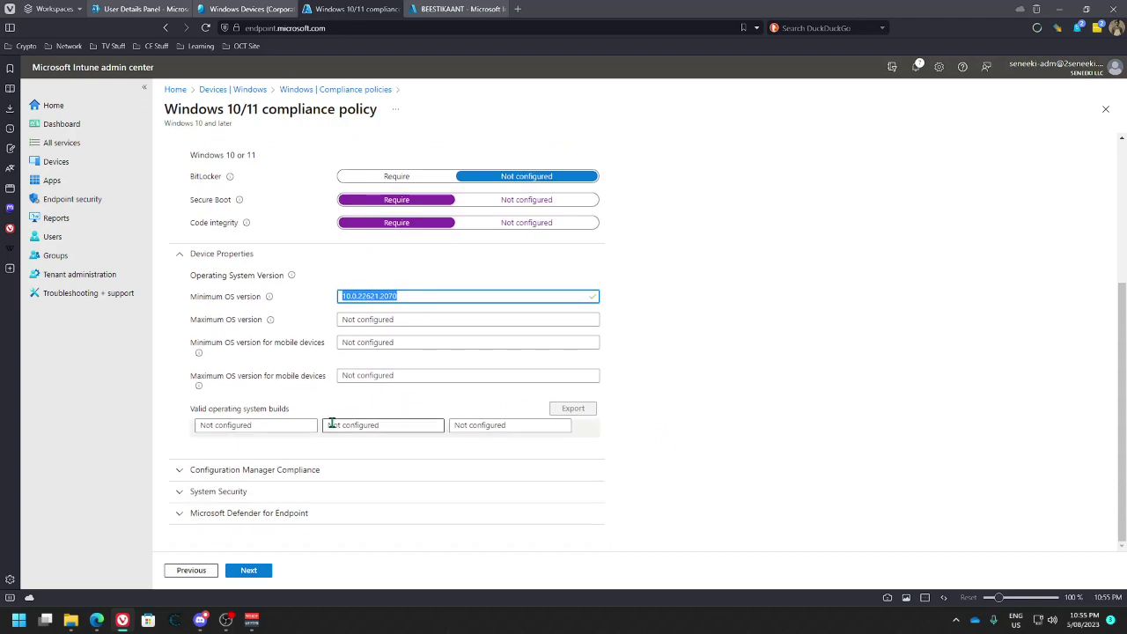
pyautogui.click(202, 471)
pyautogui.scroll(-1, 251, 441)
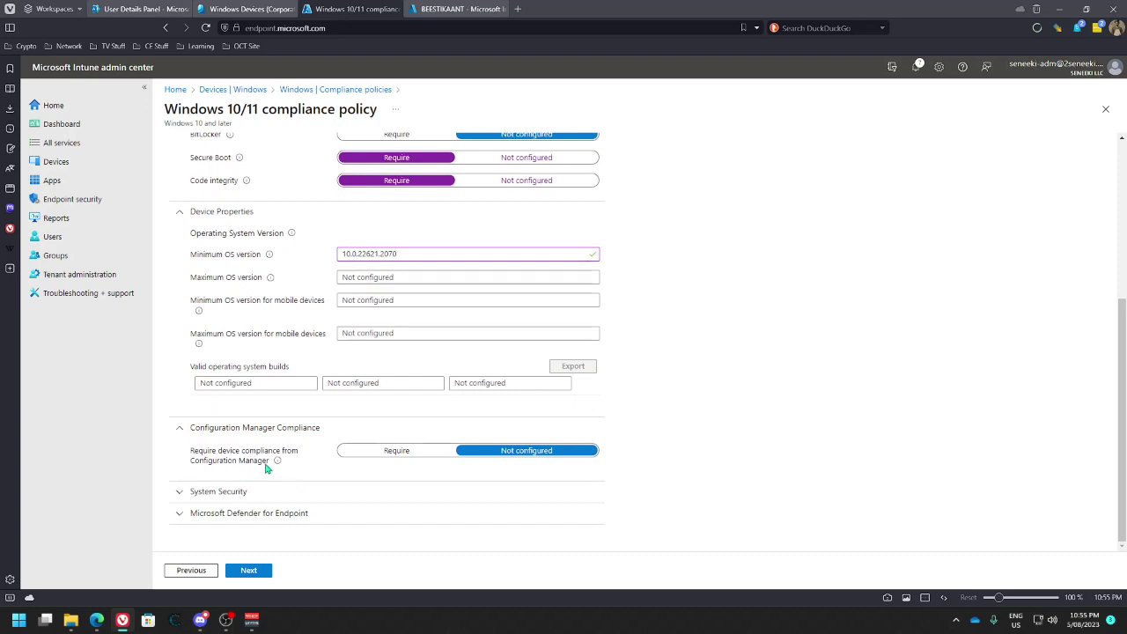
pyautogui.moveTo(278, 462)
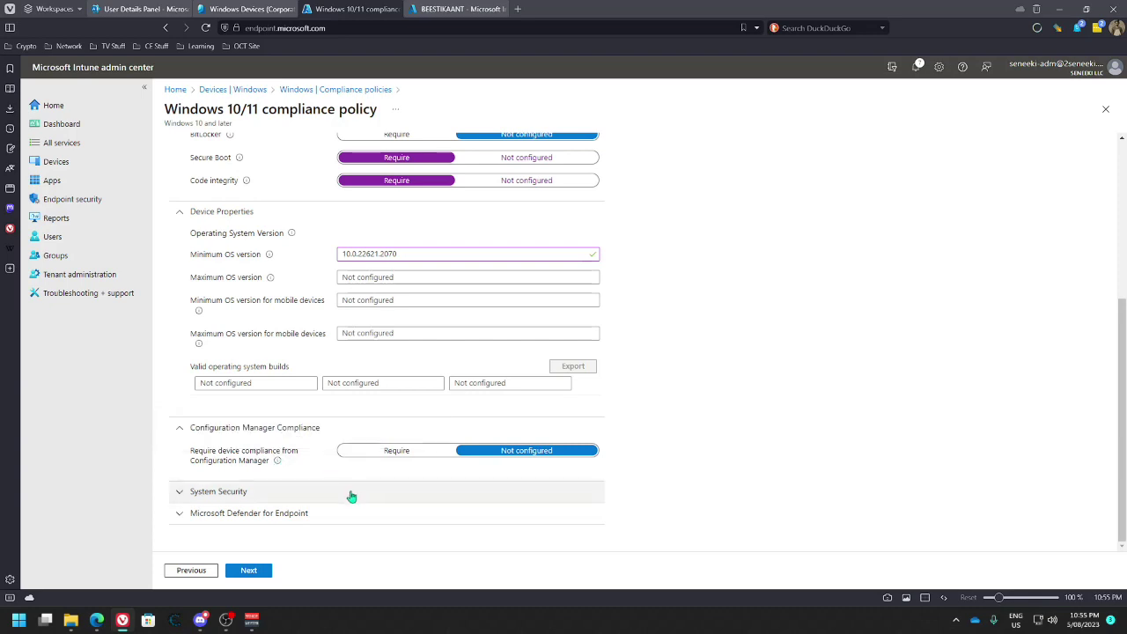
# Expand System Security, leave the password requirement Not configured, and review the Defender settings
pyautogui.click(181, 492)
pyautogui.scroll(-2, 327, 492)
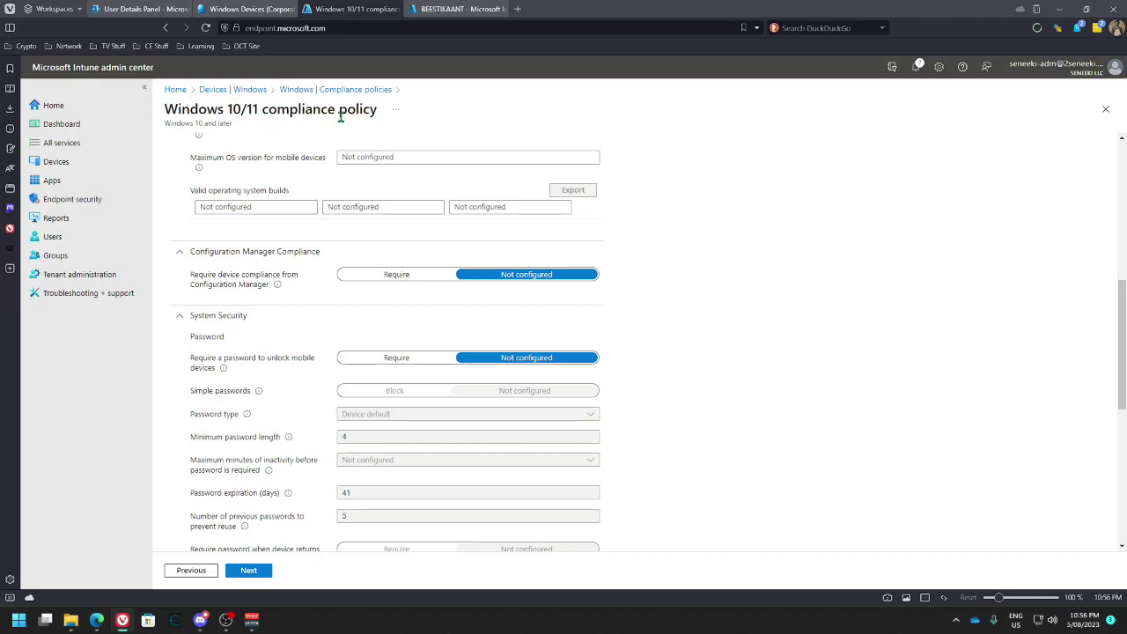
pyautogui.click(391, 359)
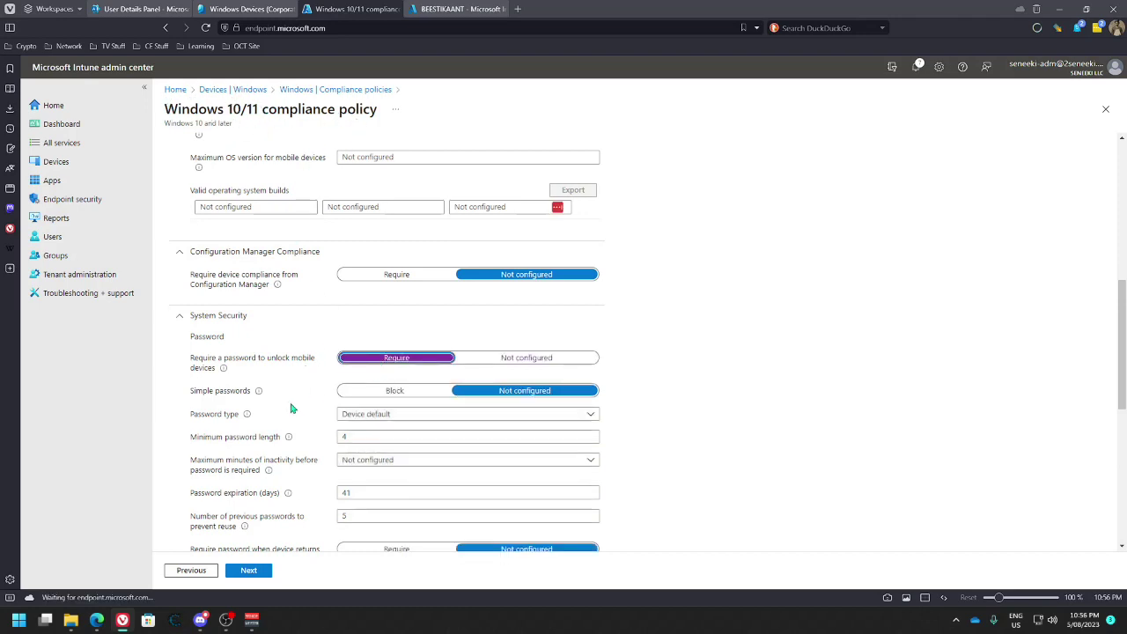
pyautogui.click(519, 361)
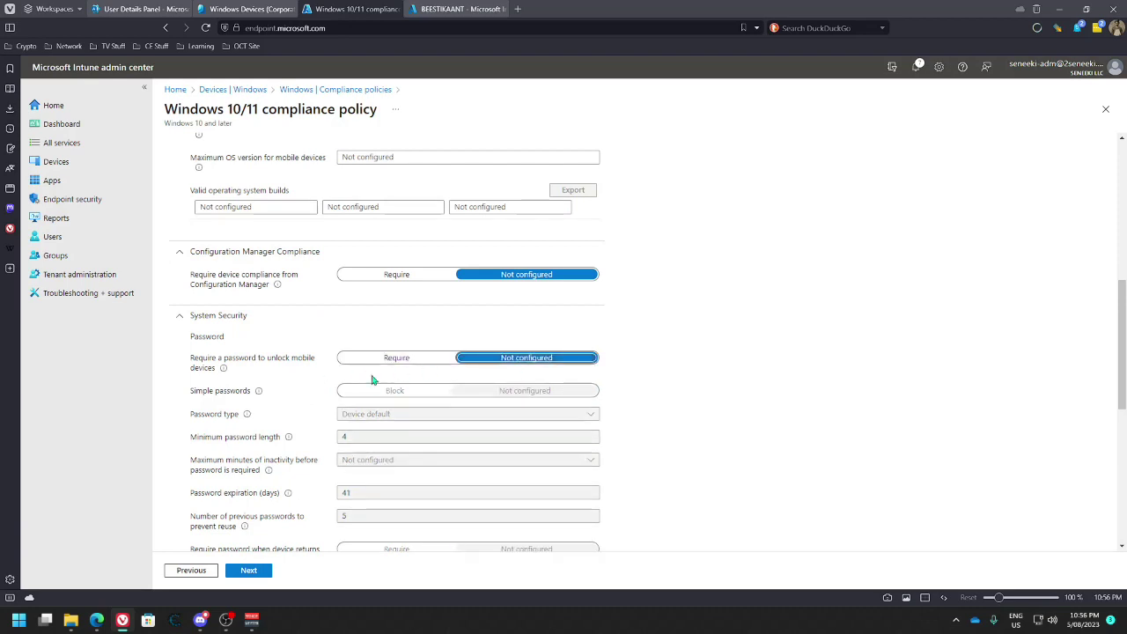
pyautogui.scroll(-2, 302, 409)
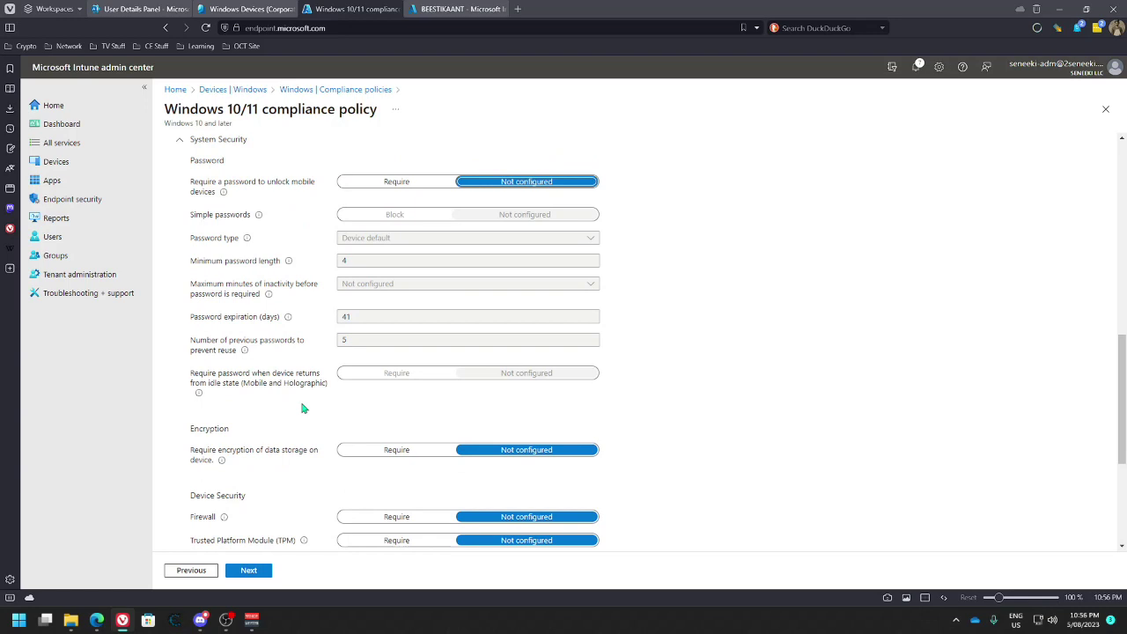
pyautogui.scroll(-1, 302, 407)
pyautogui.scroll(3, 291, 388)
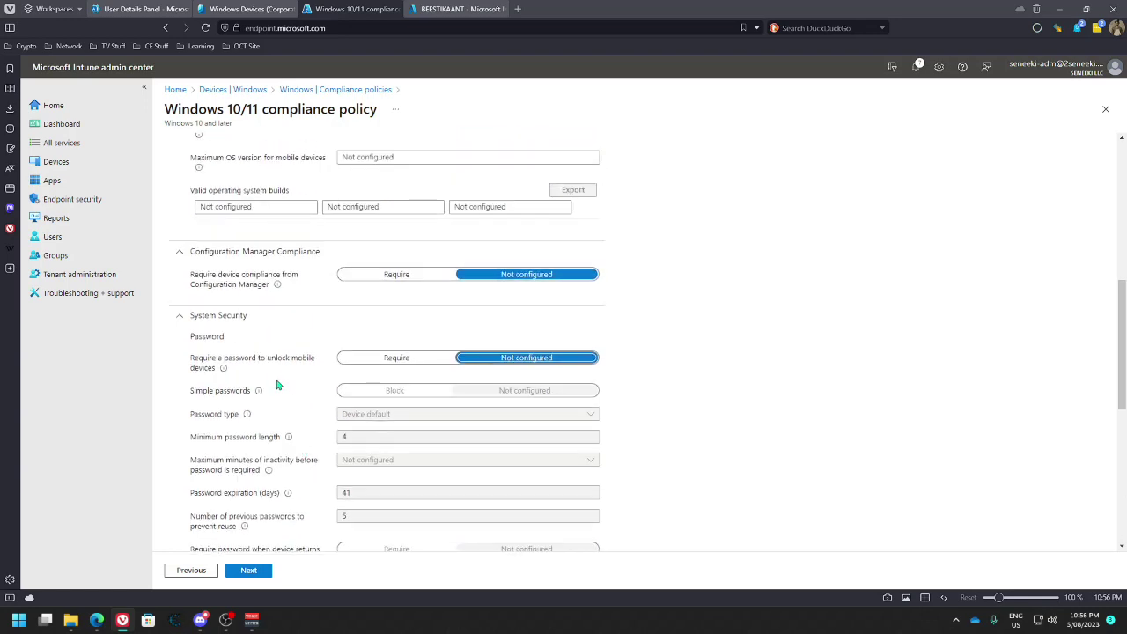
pyautogui.scroll(-3, 291, 371)
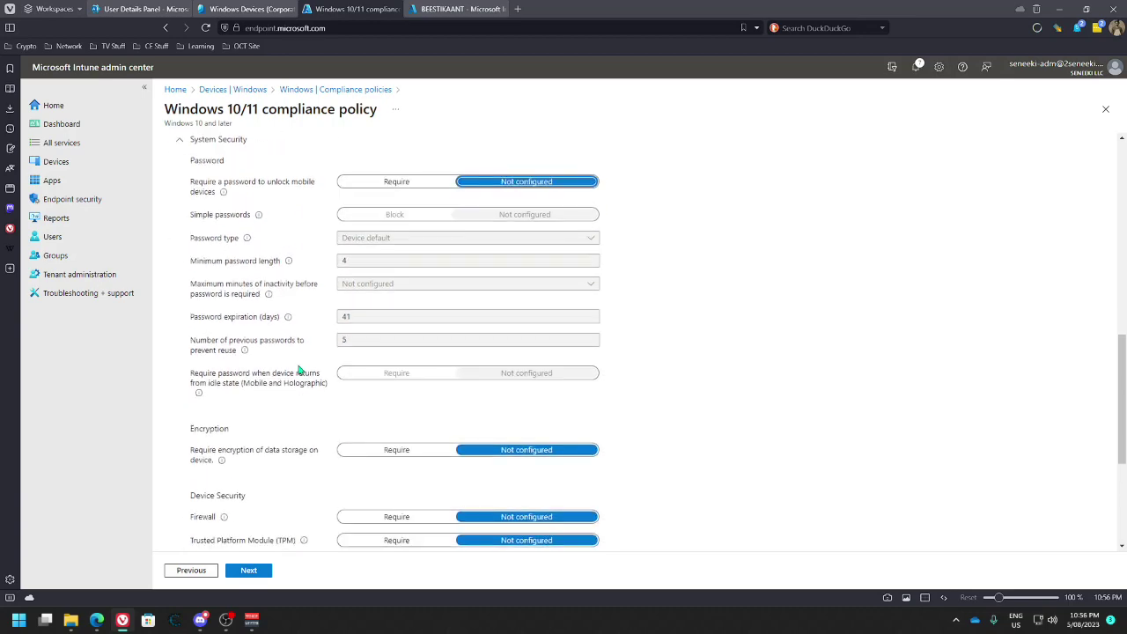
pyautogui.scroll(-2, 314, 372)
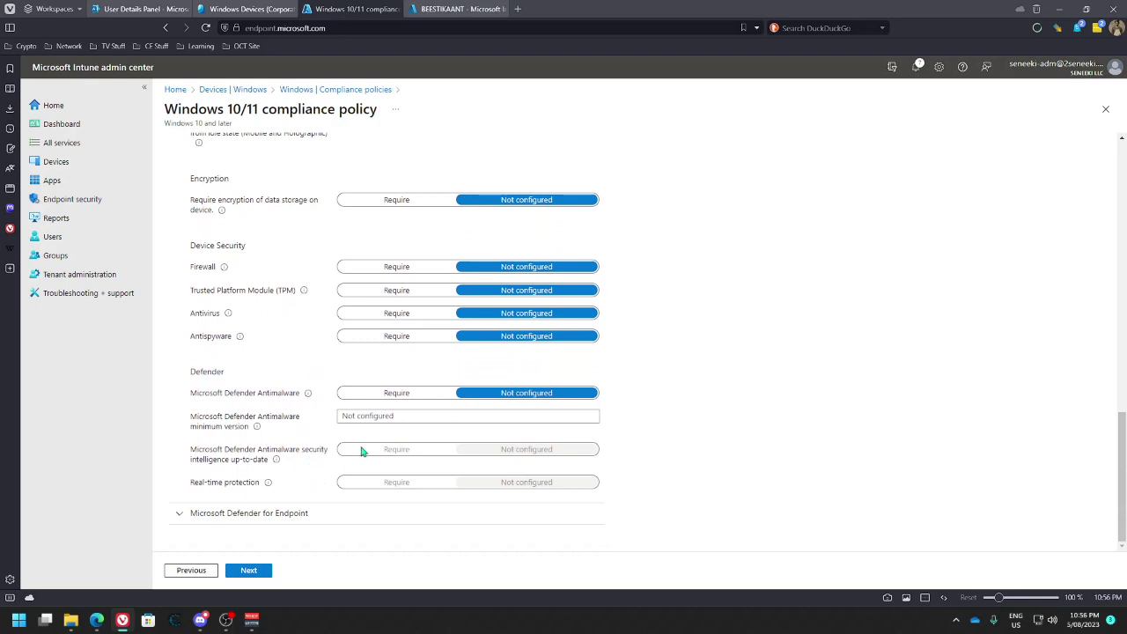
pyautogui.click(388, 417)
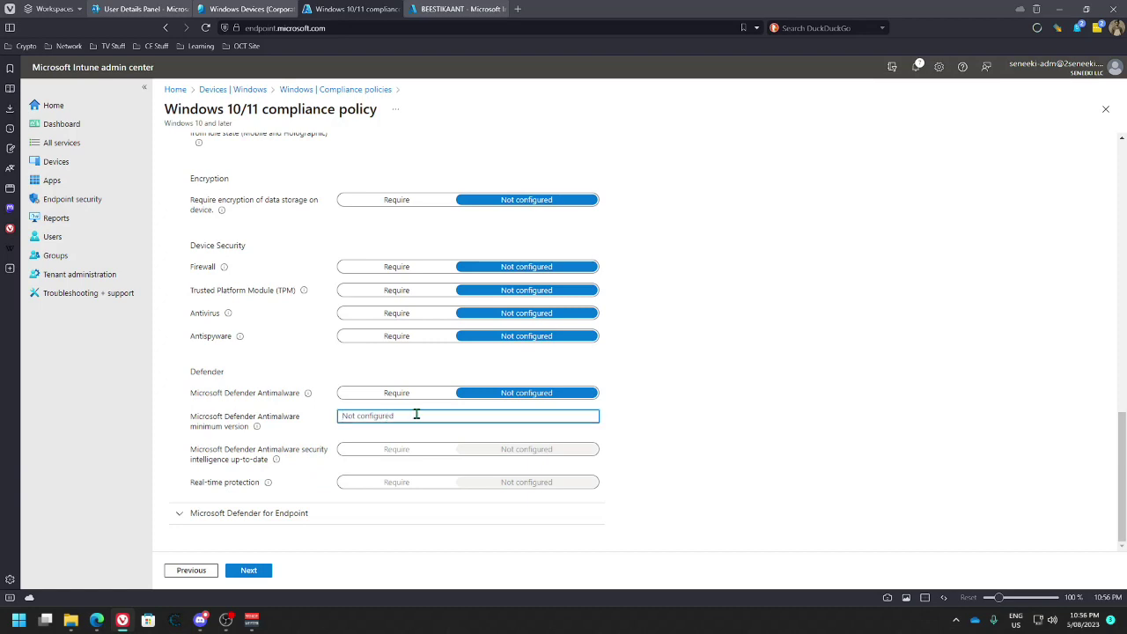
pyautogui.moveTo(257, 428)
pyautogui.click(957, 621)
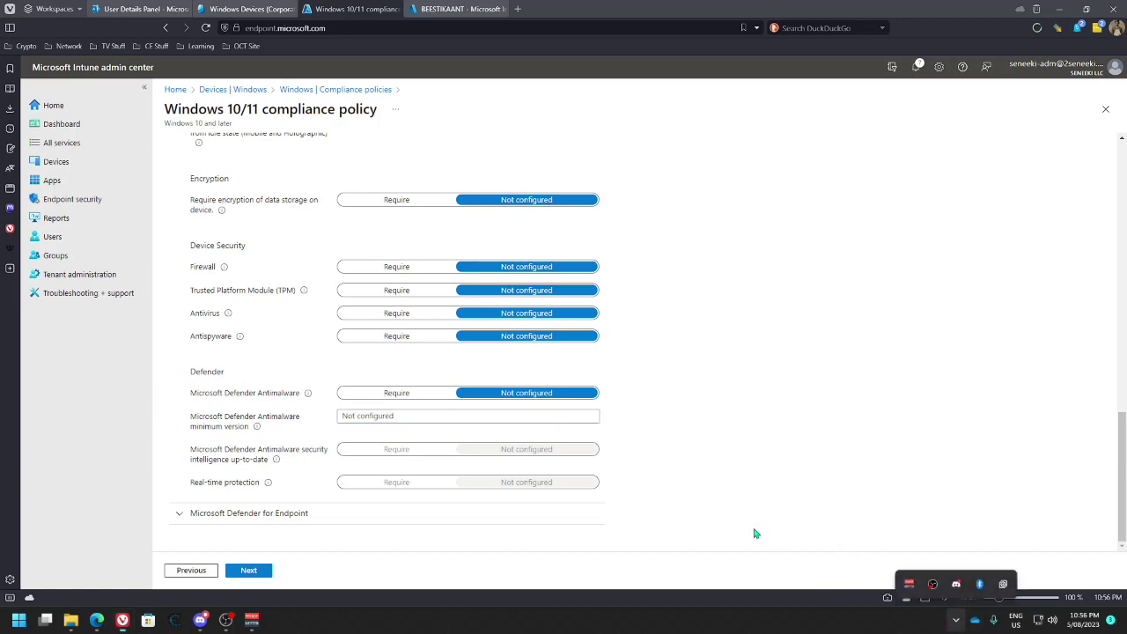
pyautogui.press('super')
pyautogui.write('defender')
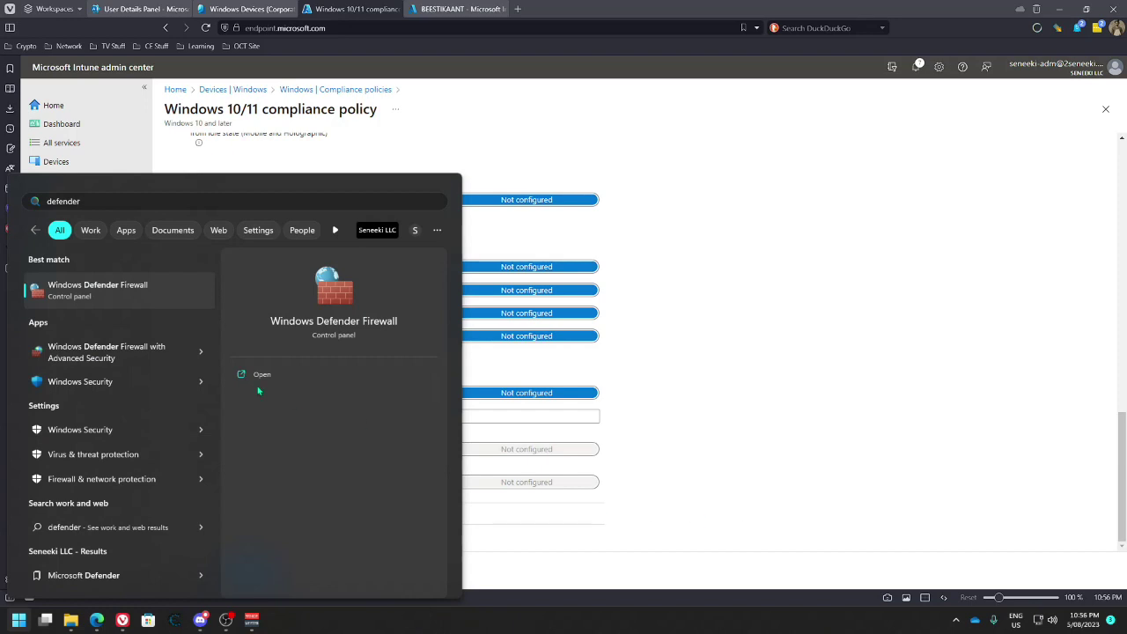
pyautogui.press('BackSpace')
pyautogui.press('BackSpace')
pyautogui.press('BackSpace')
pyautogui.press('BackSpace')
pyautogui.press('BackSpace')
pyautogui.press('BackSpace')
pyautogui.press('BackSpace')
pyautogui.press('BackSpace')
pyautogui.click(135, 382)
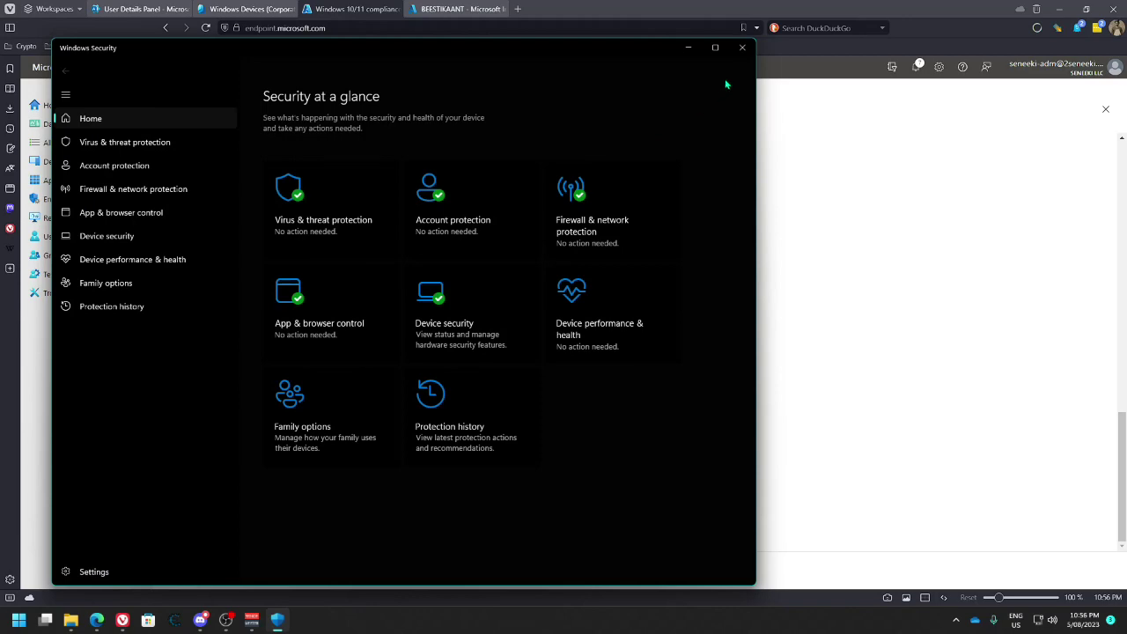
pyautogui.click(742, 48)
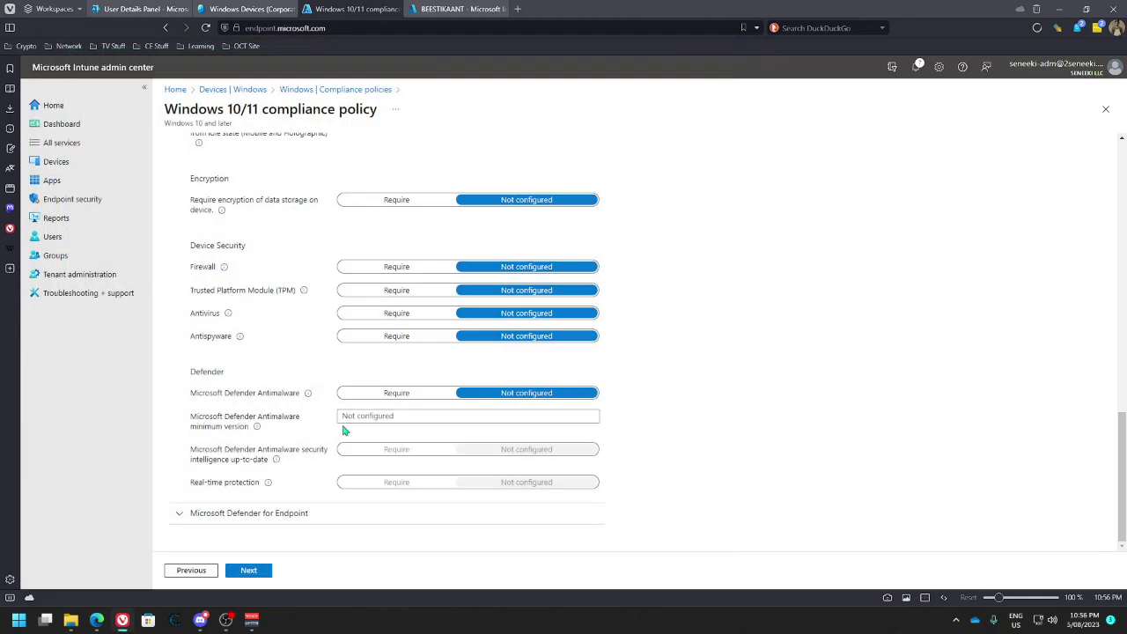
# Expand Microsoft Defender for Endpoint and set the required machine risk score to Medium
pyautogui.click(190, 514)
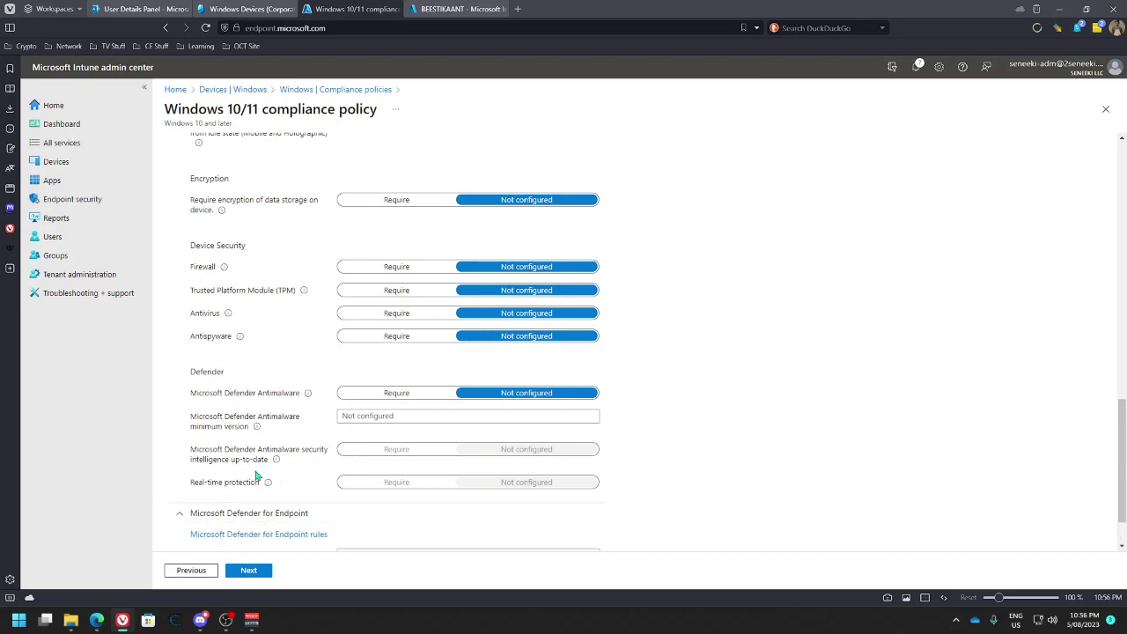
pyautogui.scroll(-1, 290, 462)
pyautogui.click(447, 501)
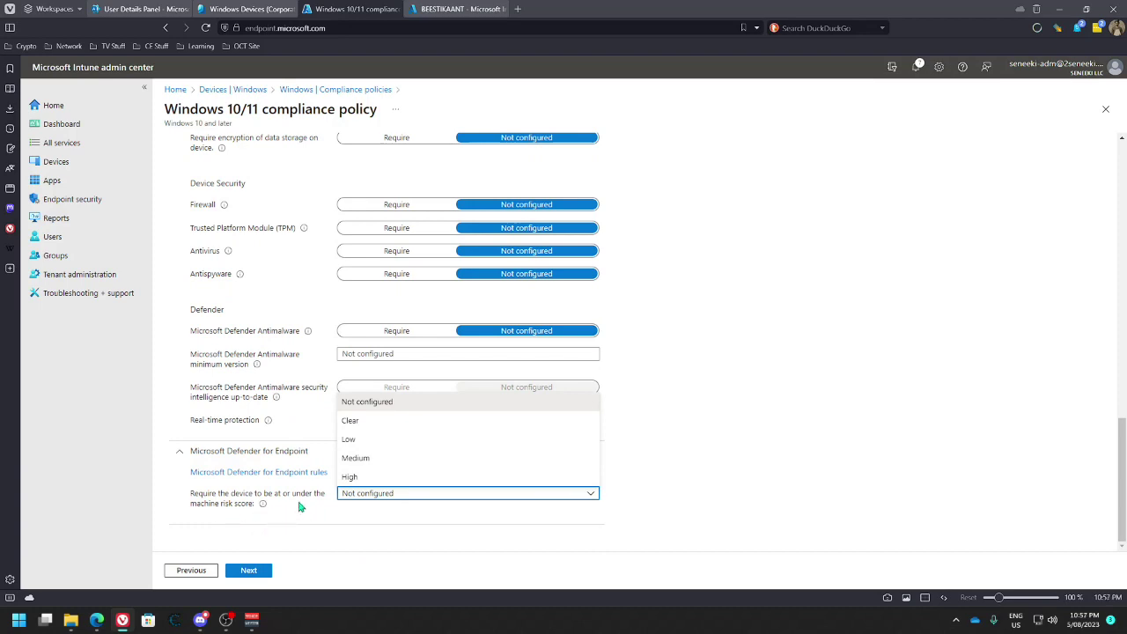
pyautogui.click(356, 460)
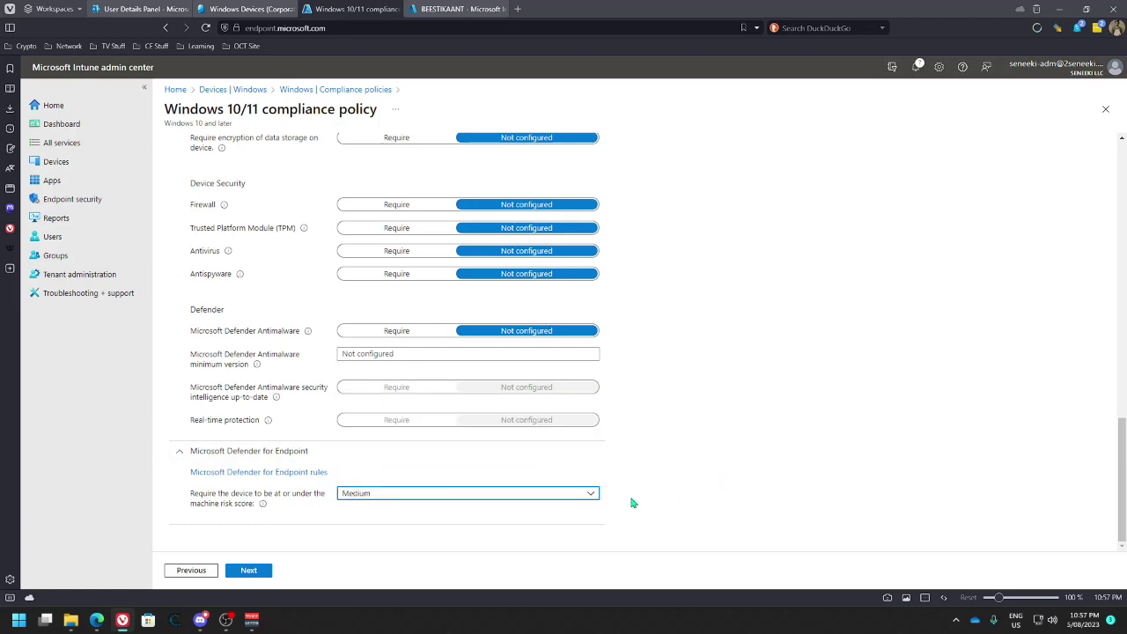
pyautogui.click(591, 495)
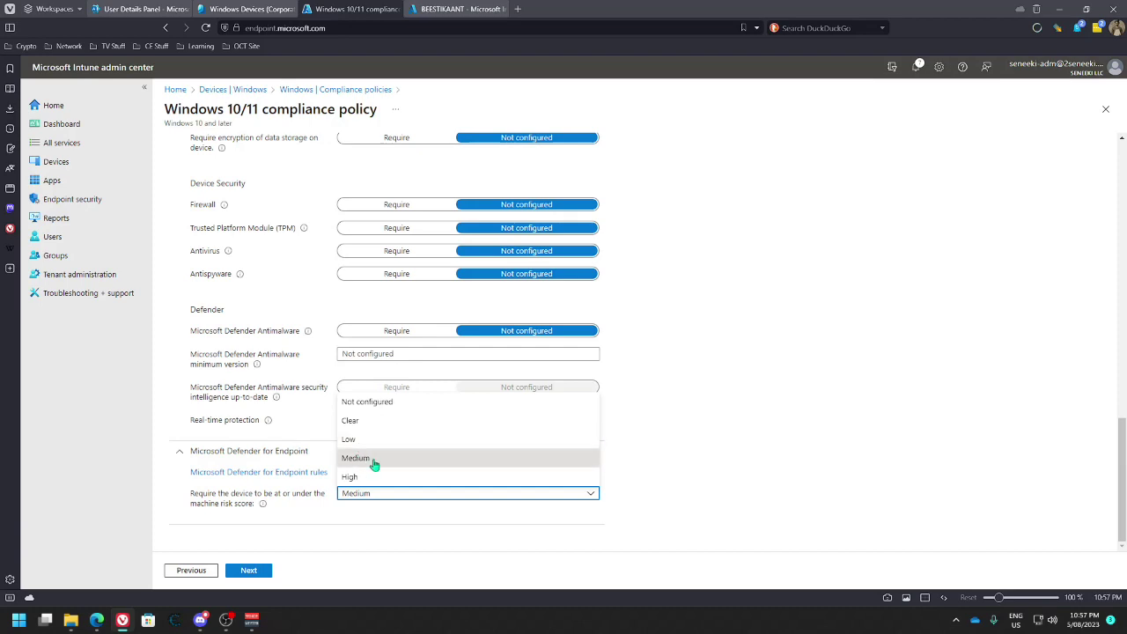
pyautogui.click(383, 461)
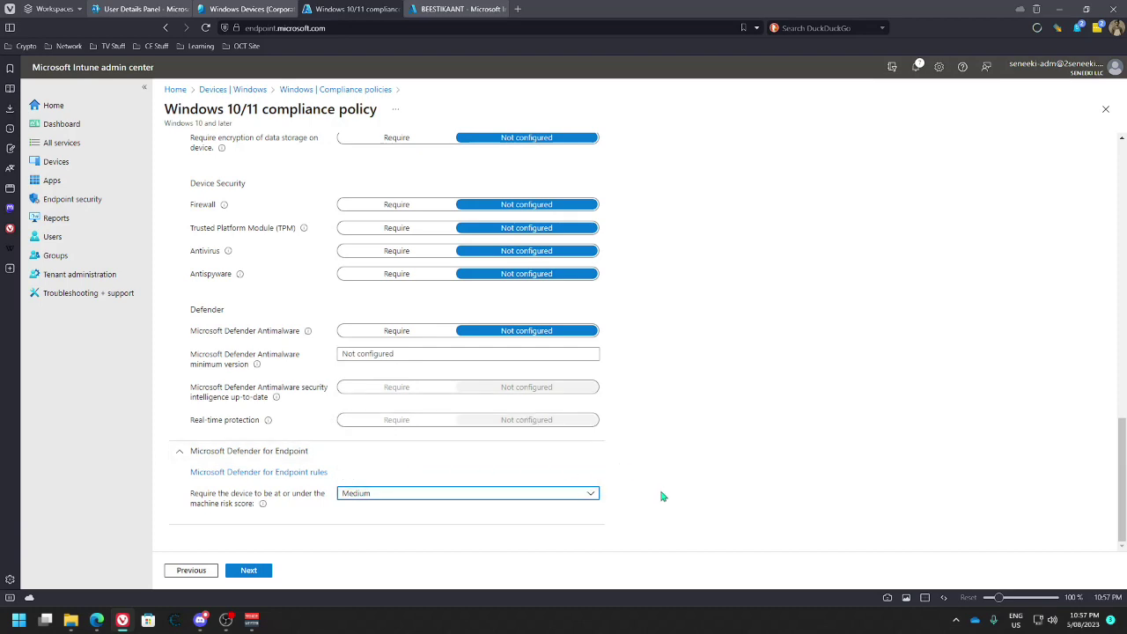
pyautogui.click(590, 493)
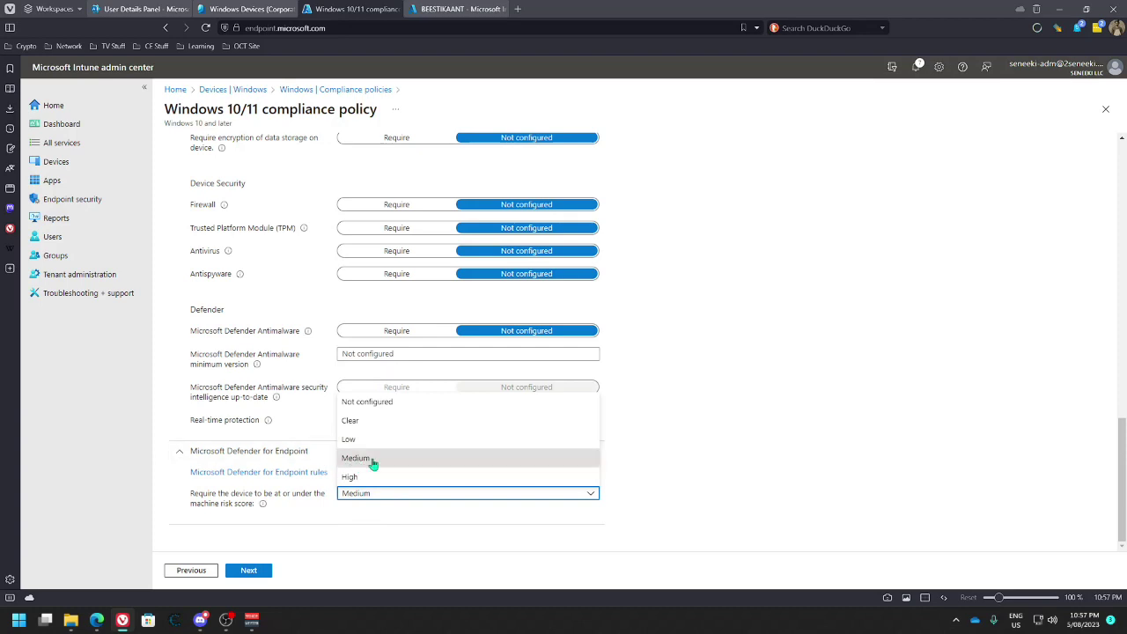
# Advance to Actions for noncompliance, keeping Mark device noncompliant at Immediately with no extra action
pyautogui.click(467, 543)
pyautogui.click(251, 572)
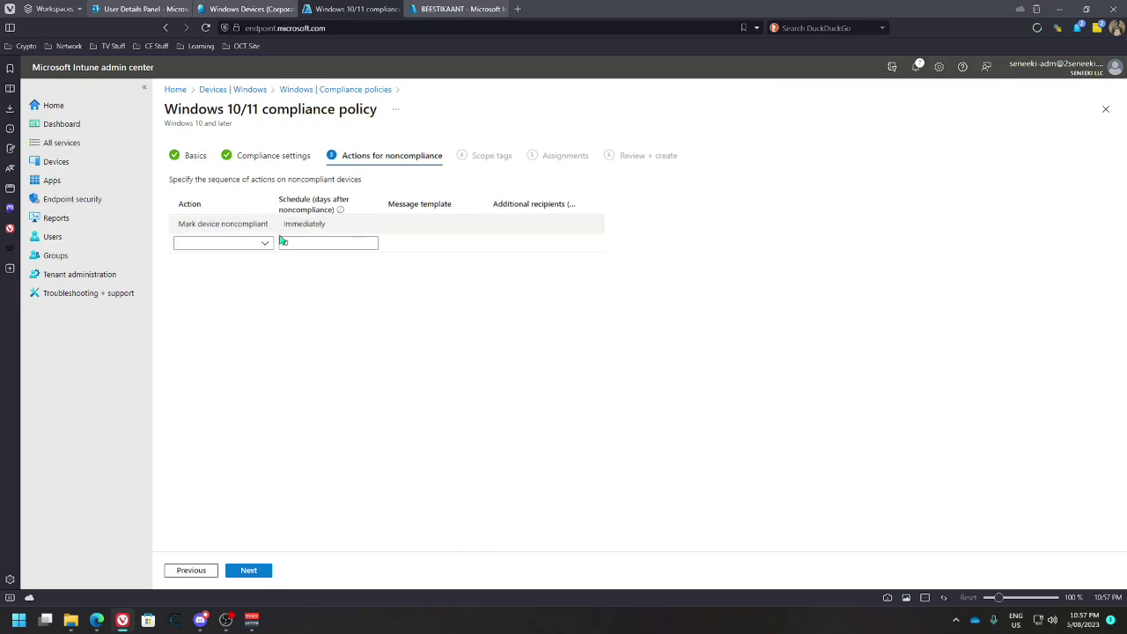
pyautogui.click(266, 244)
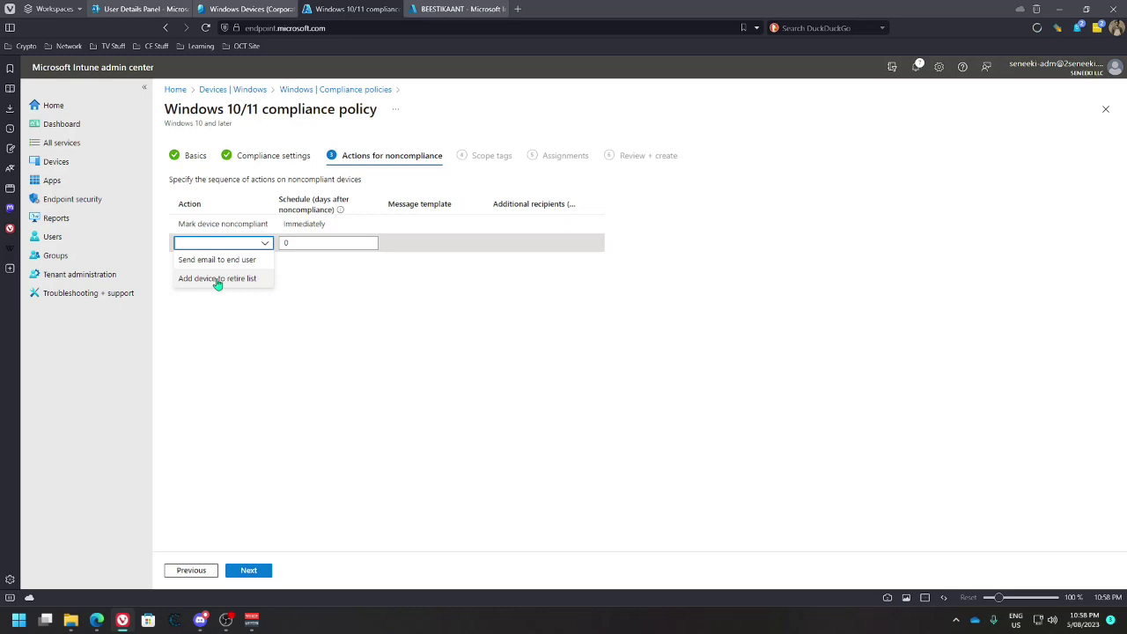
pyautogui.click(476, 297)
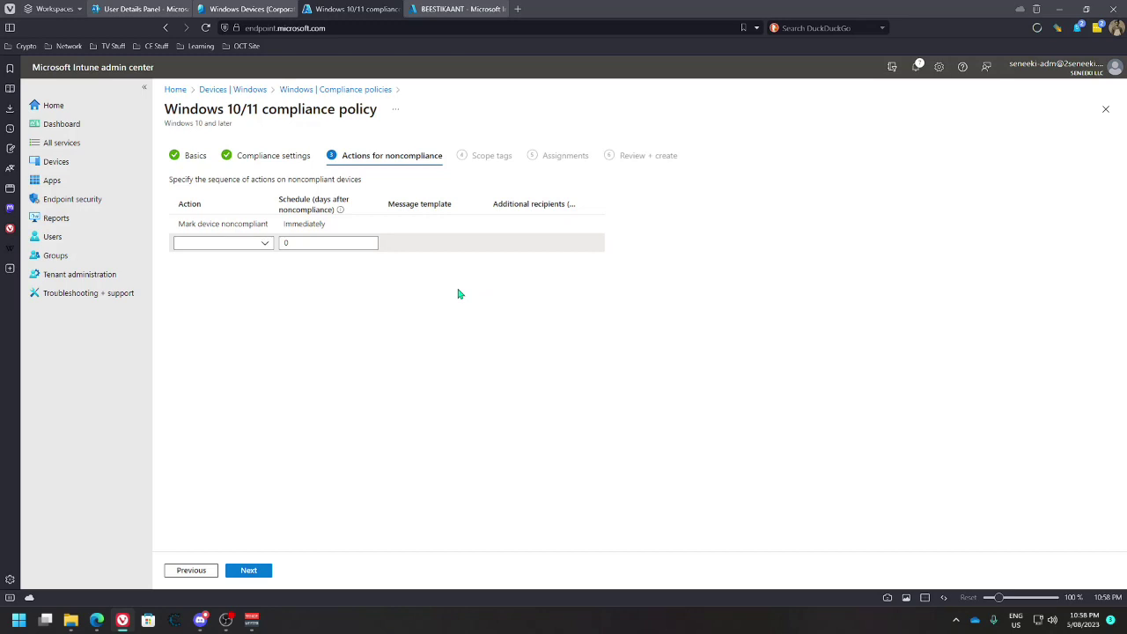
pyautogui.moveTo(274, 228)
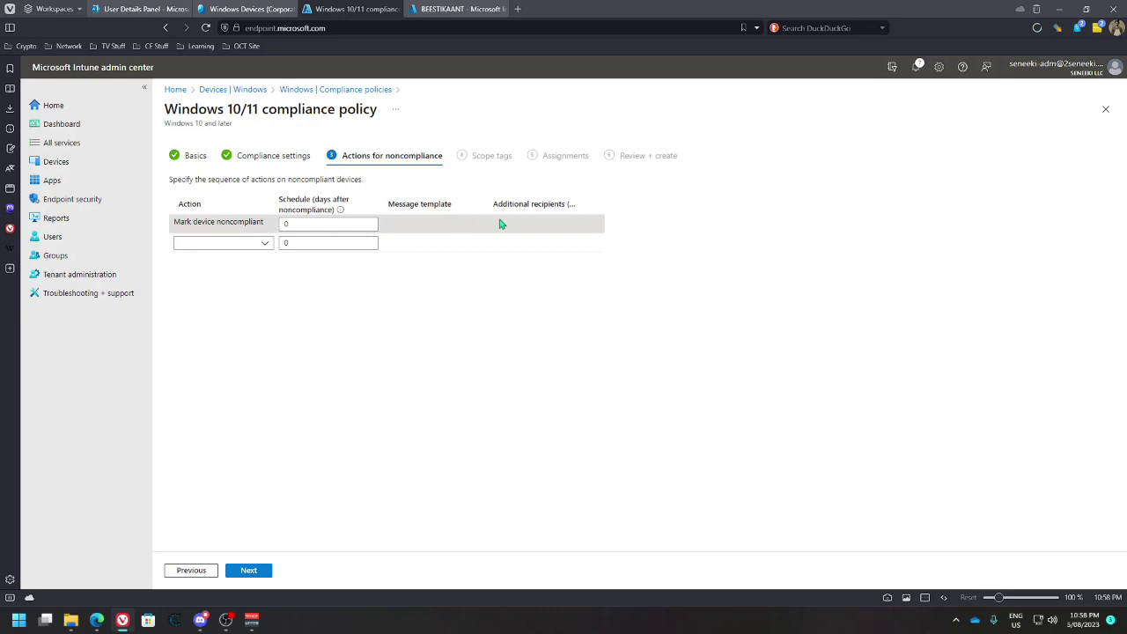
pyautogui.click(266, 246)
pyautogui.click(241, 259)
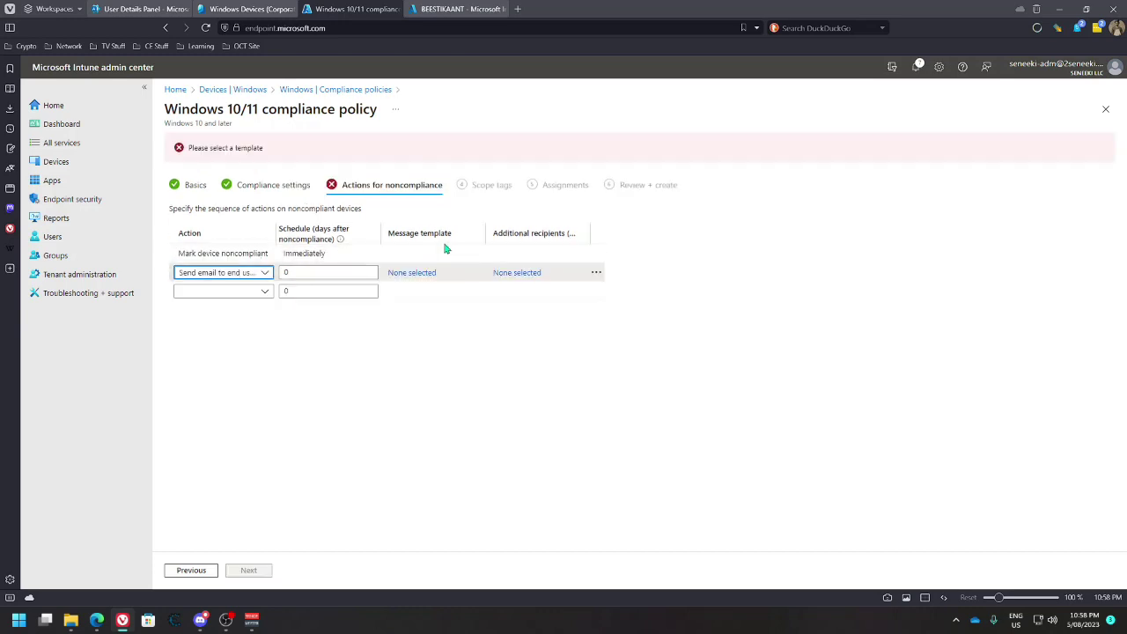
pyautogui.click(426, 274)
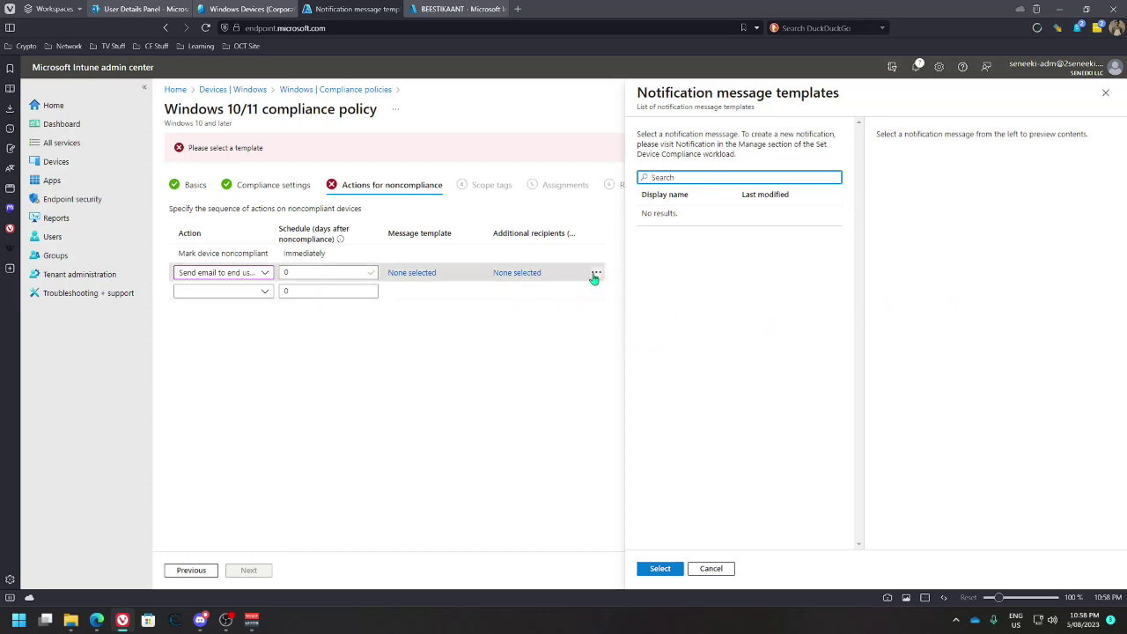
pyautogui.click(517, 273)
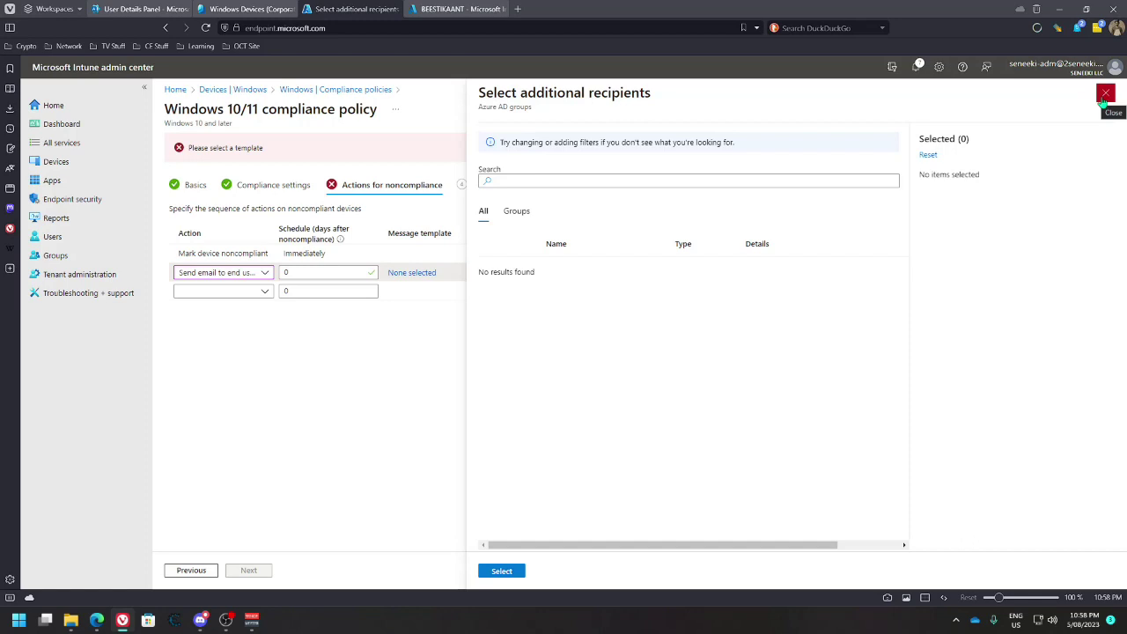
pyautogui.click(519, 214)
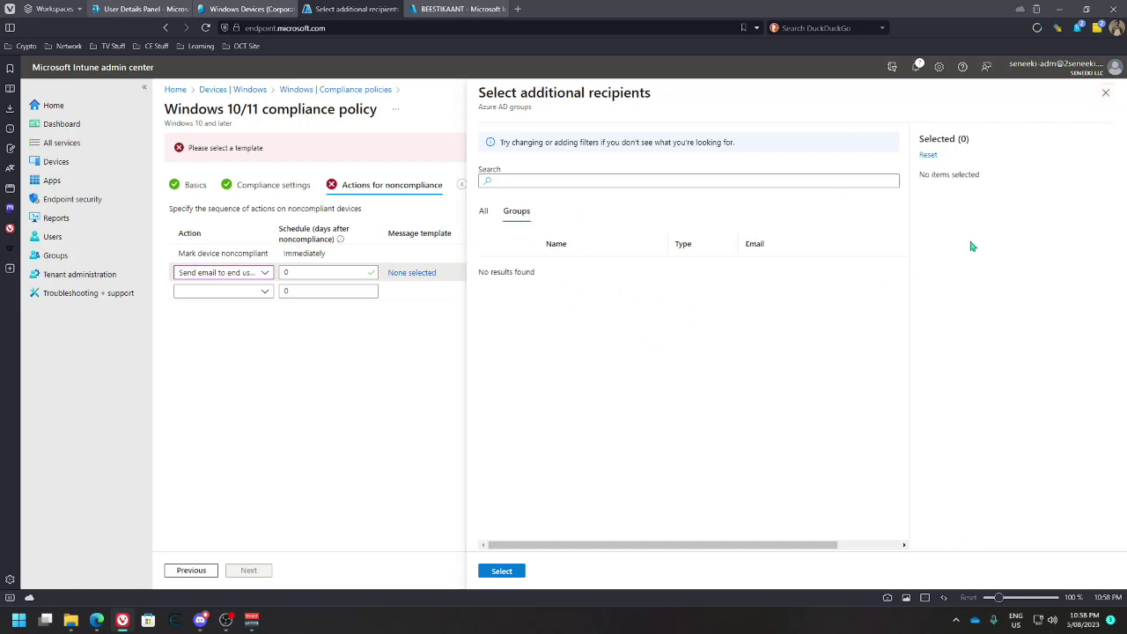
pyautogui.click(1106, 92)
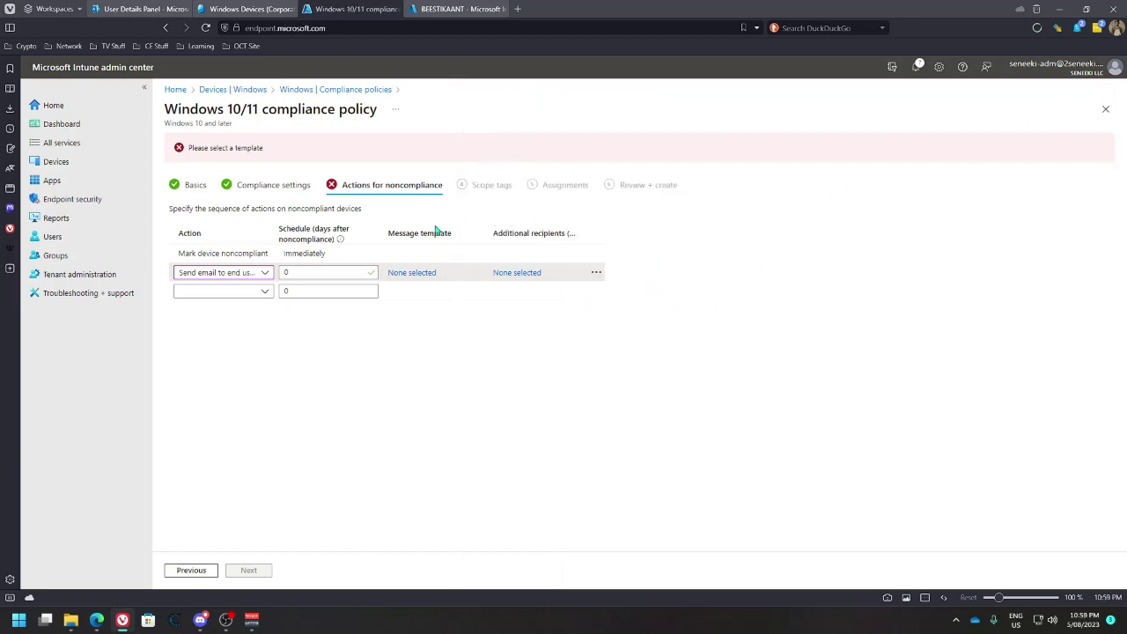
pyautogui.click(596, 273)
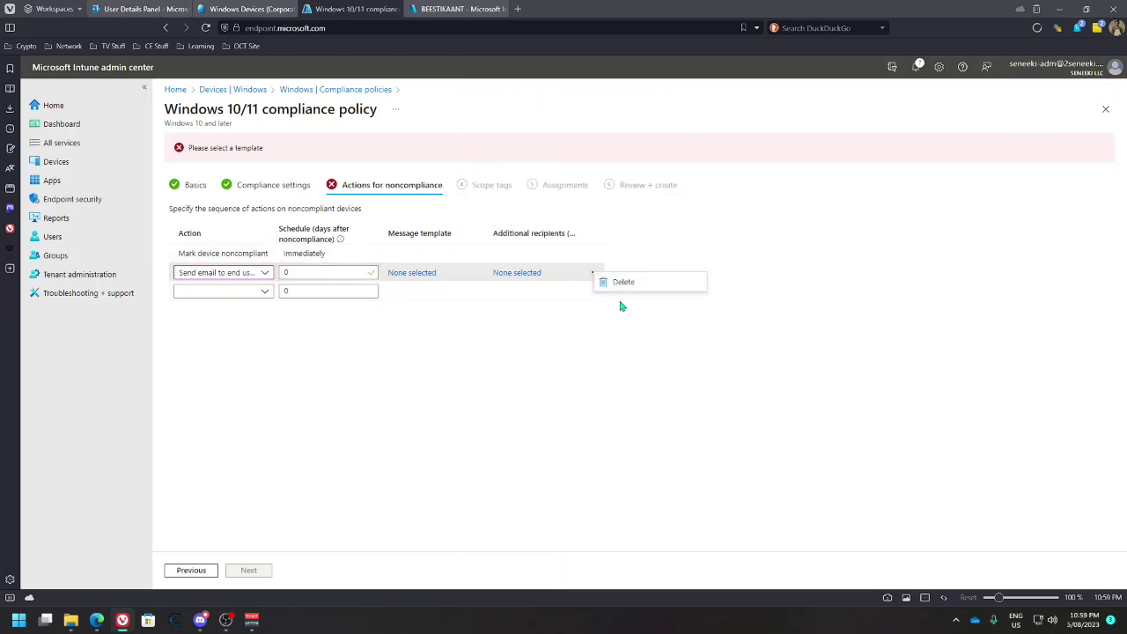
pyautogui.click(635, 283)
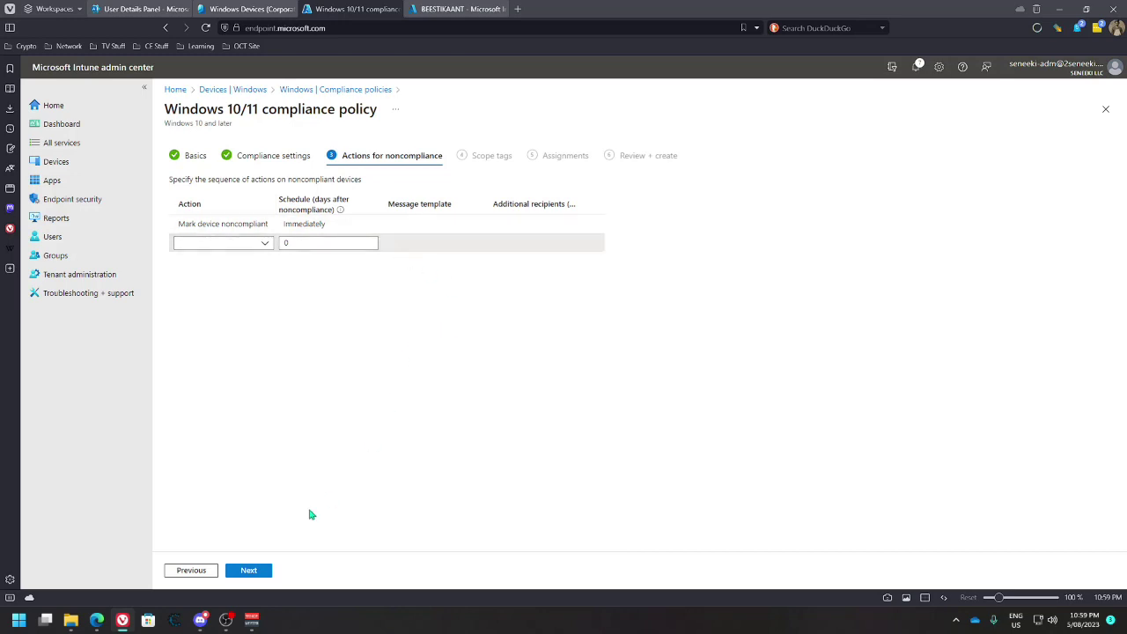
pyautogui.click(250, 571)
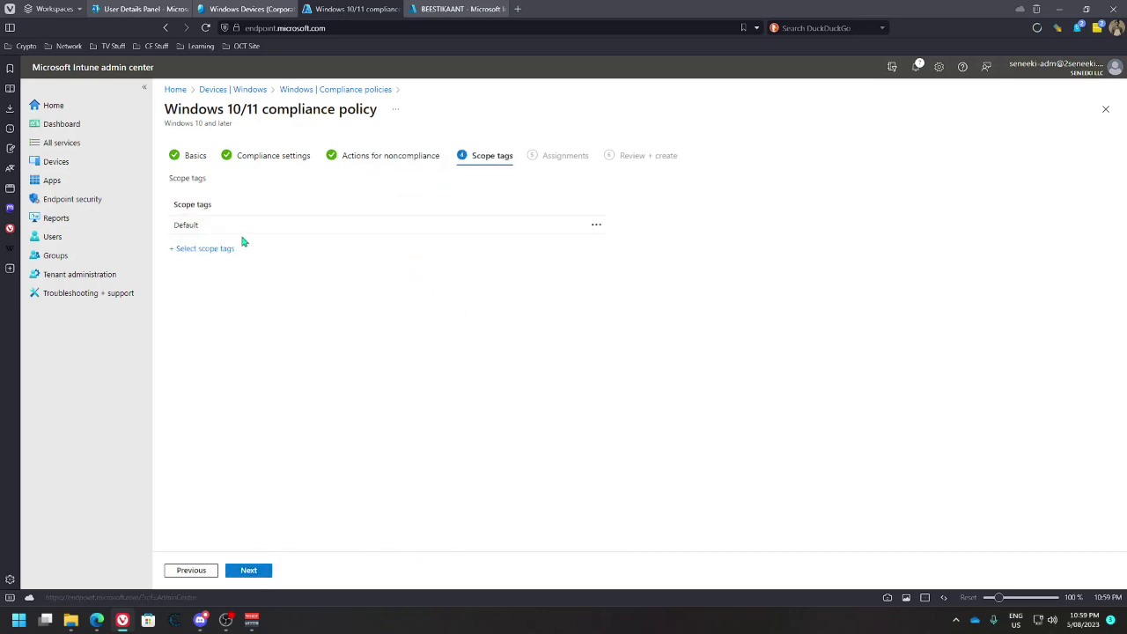
# Swap the Default scope tag for Windows Device (Corporate) and move on to Assignments
pyautogui.click(597, 226)
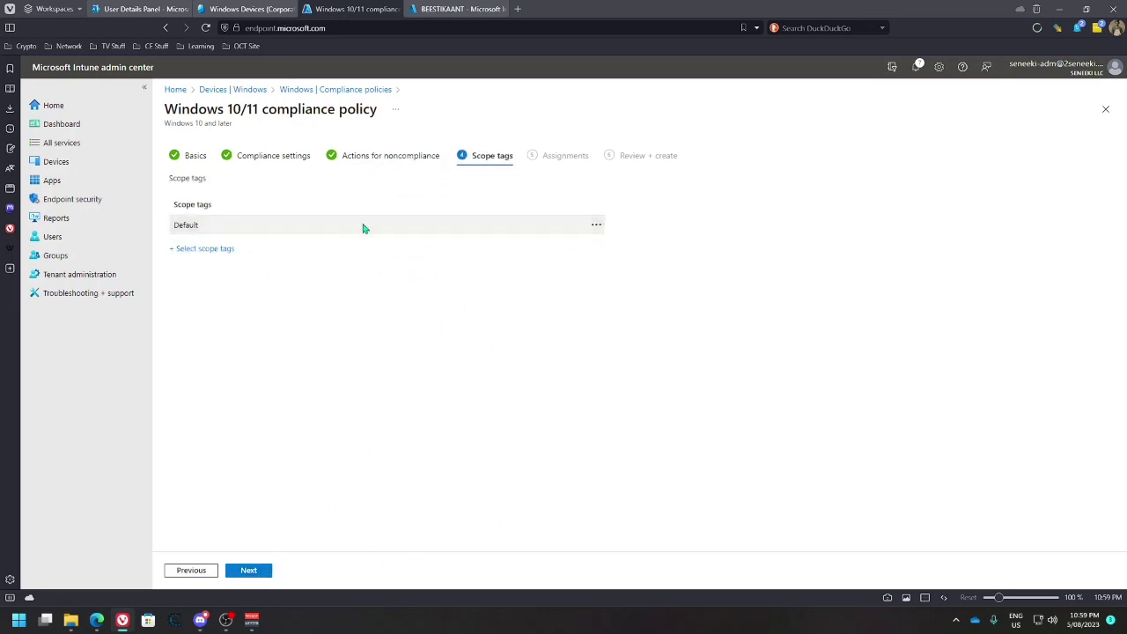
pyautogui.click(214, 248)
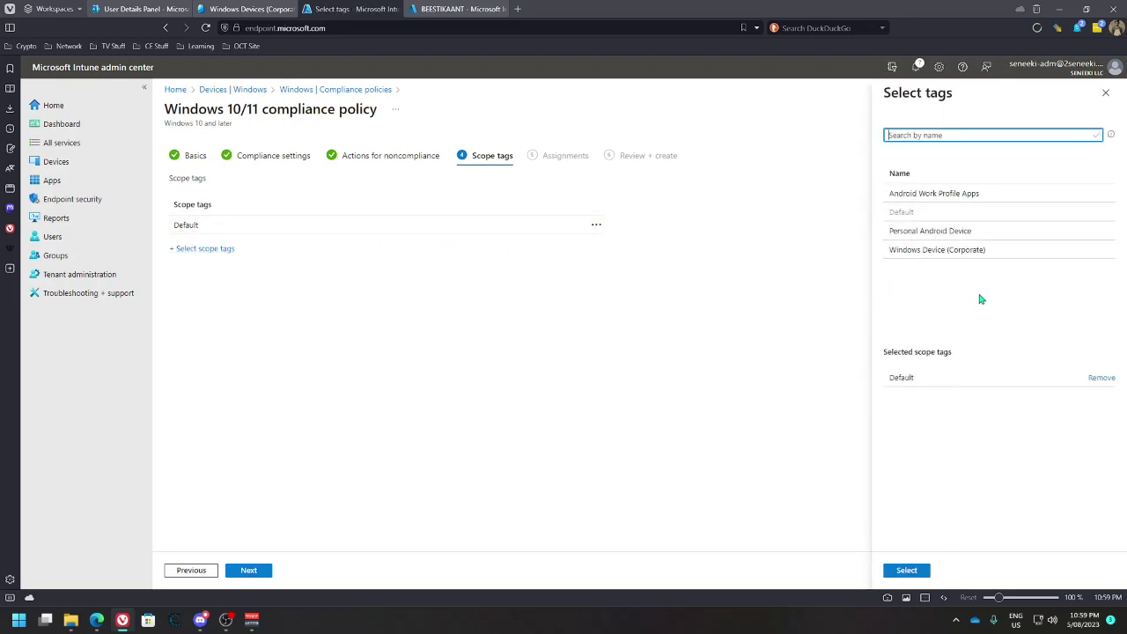
pyautogui.click(946, 249)
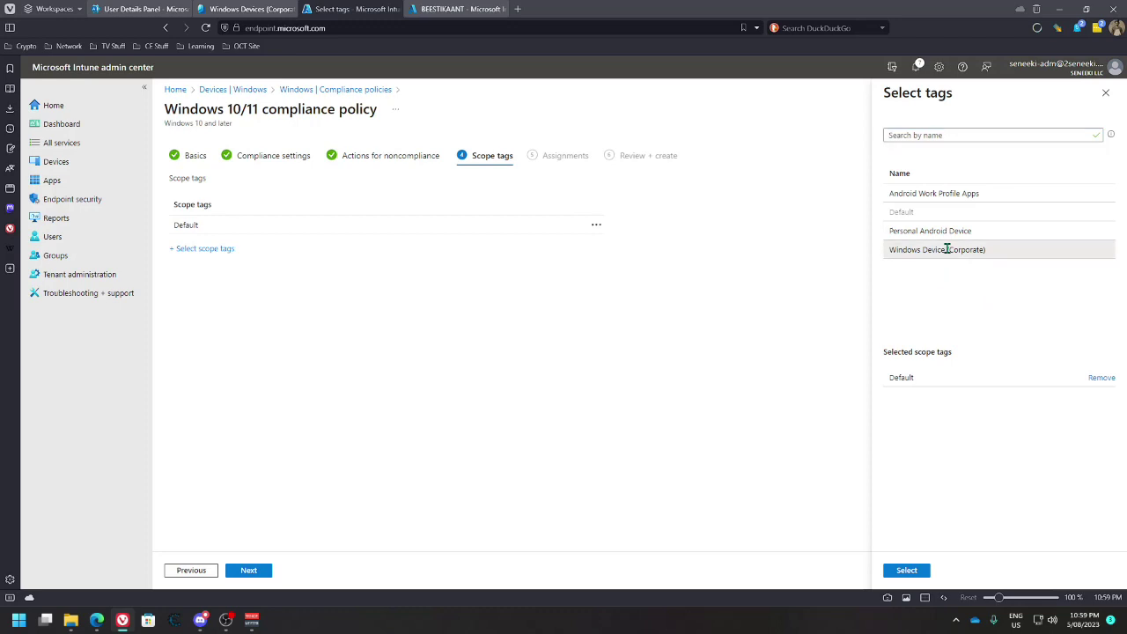
pyautogui.click(1101, 378)
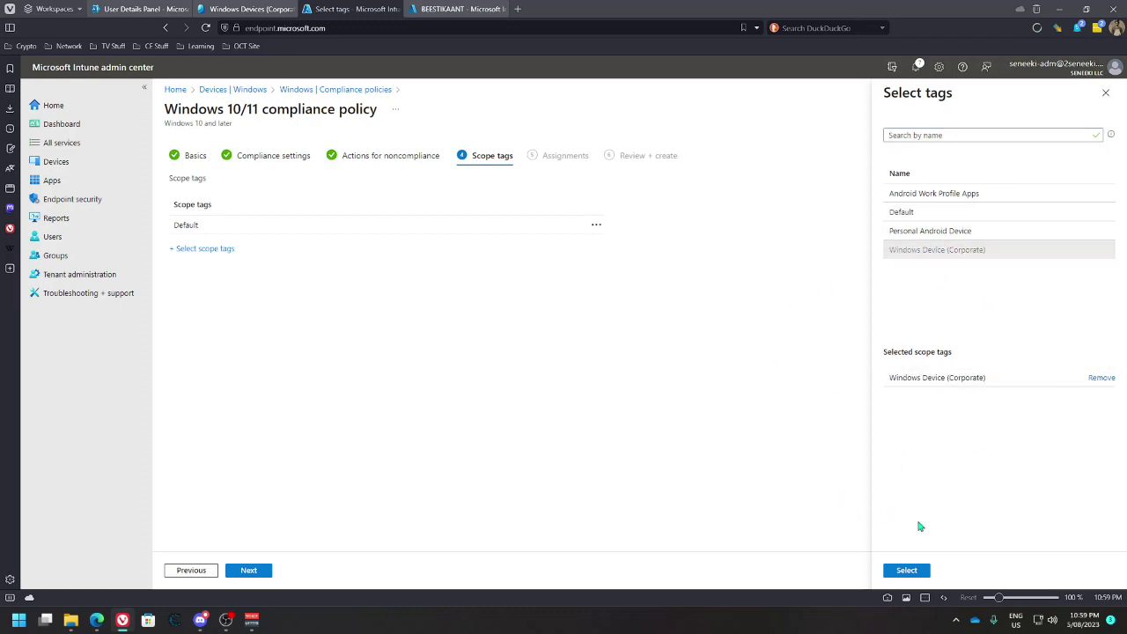
pyautogui.click(907, 569)
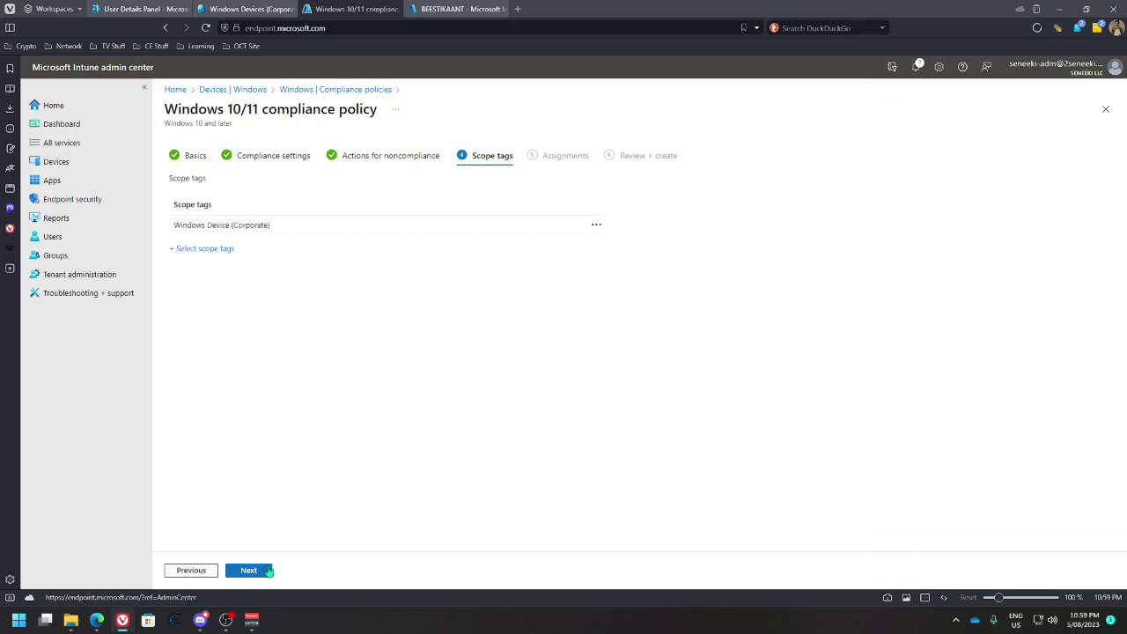
pyautogui.click(263, 570)
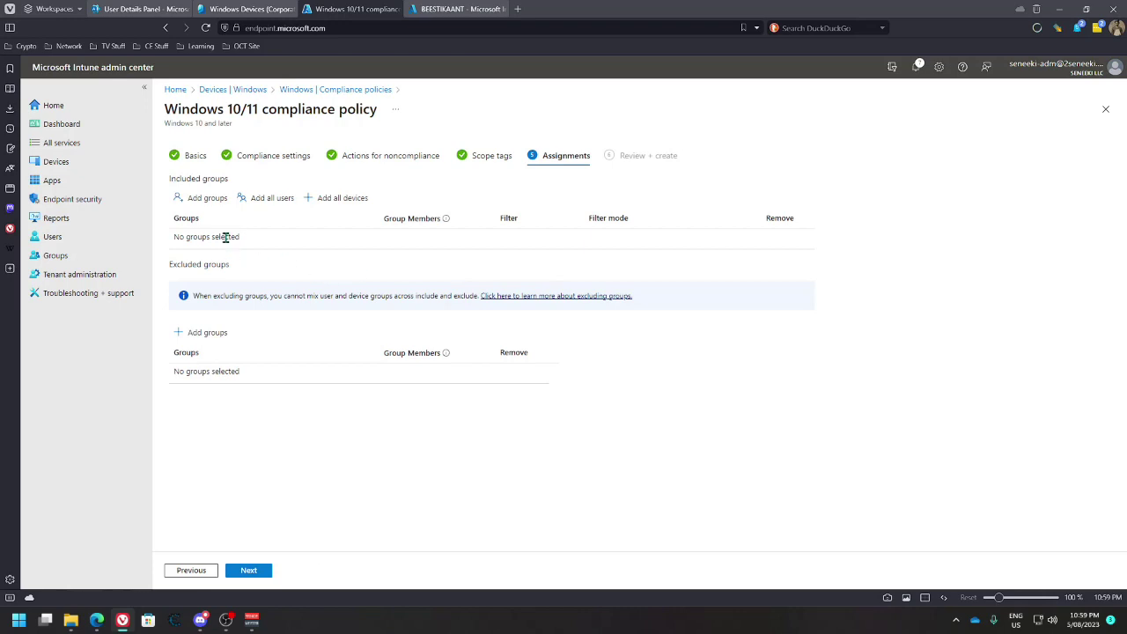
# Include the Windows Devices (Corporate) group in the assignments, leaving no filter, and continue to review
pyautogui.click(206, 199)
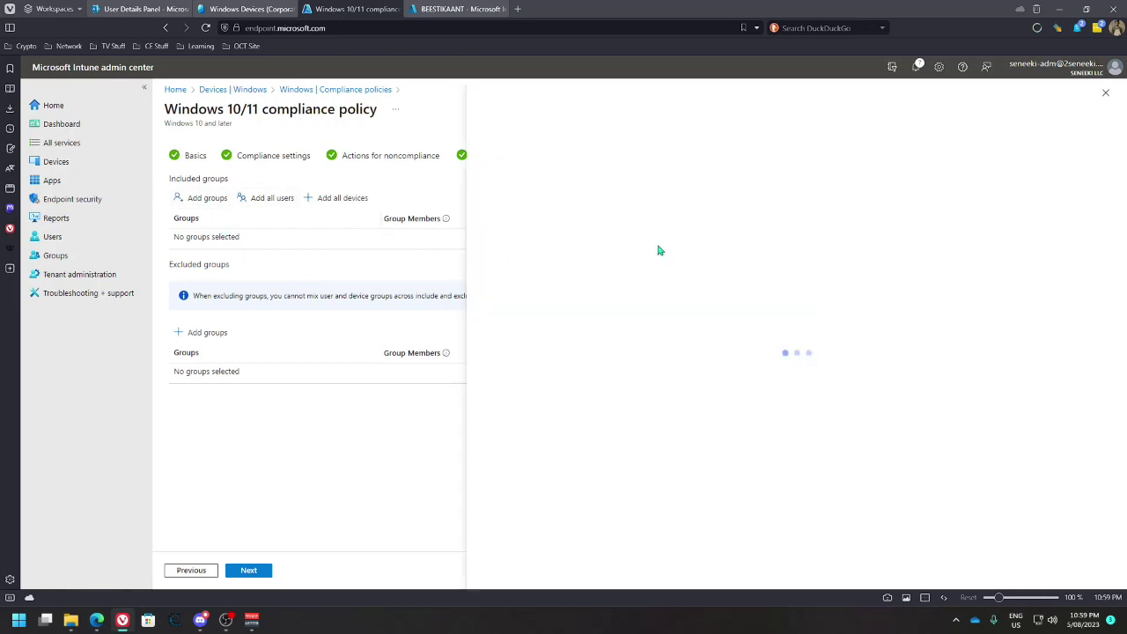
pyautogui.click(493, 308)
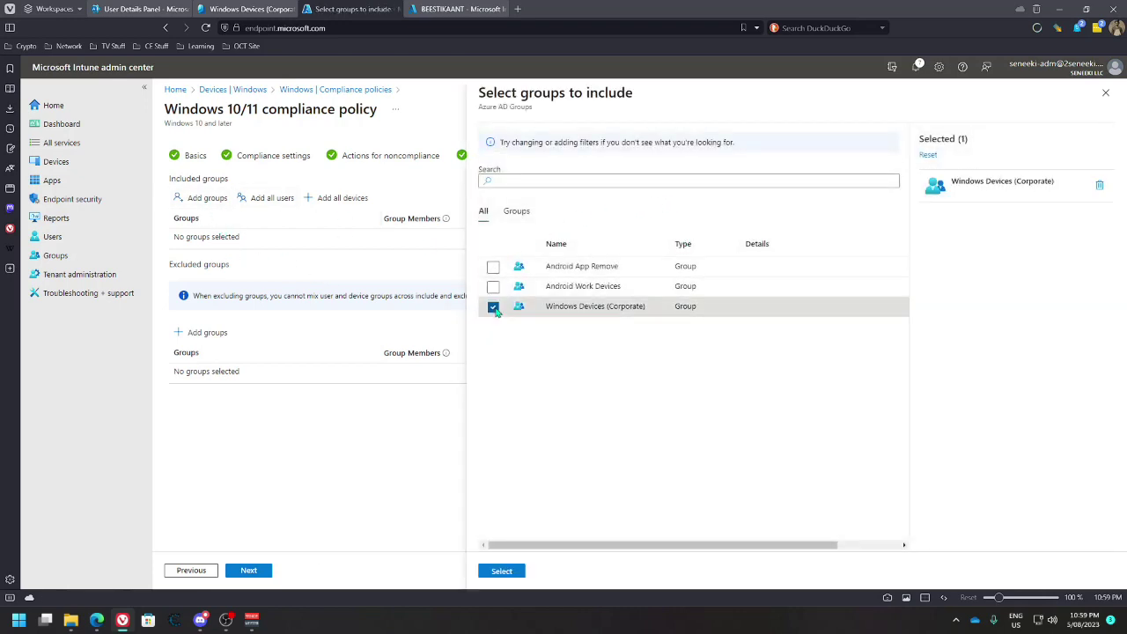
pyautogui.click(501, 571)
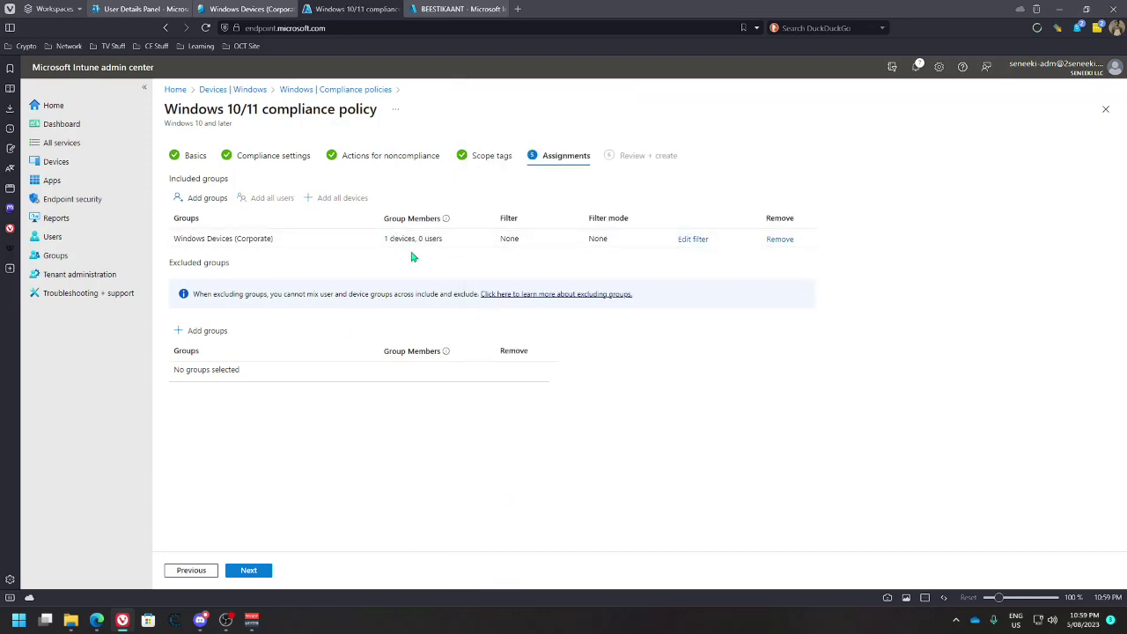
pyautogui.click(694, 241)
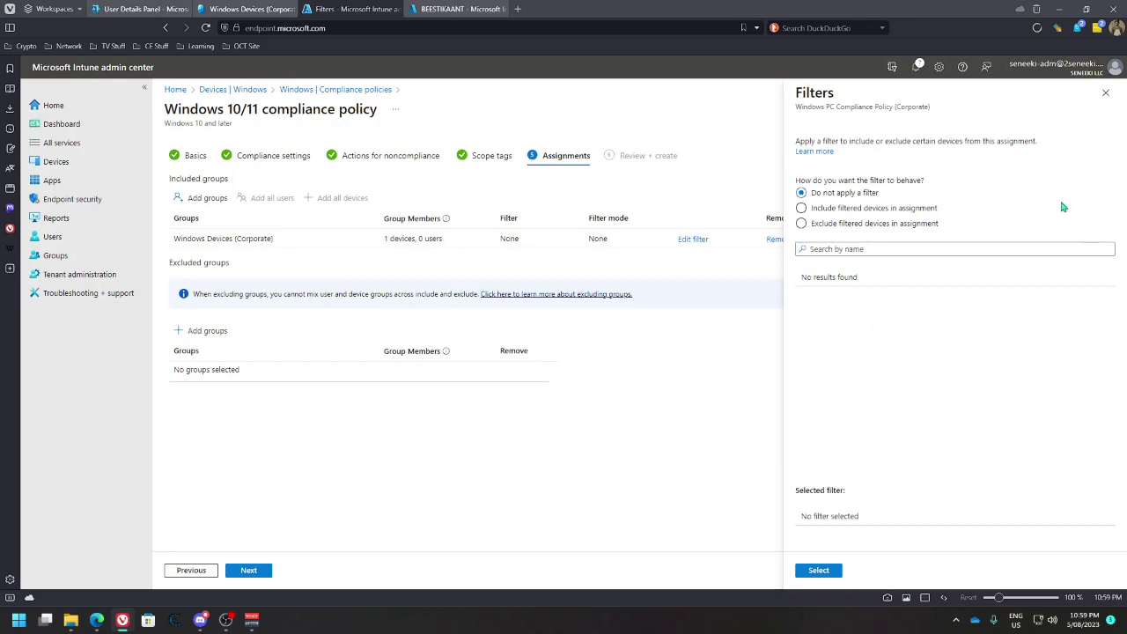
pyautogui.click(1106, 93)
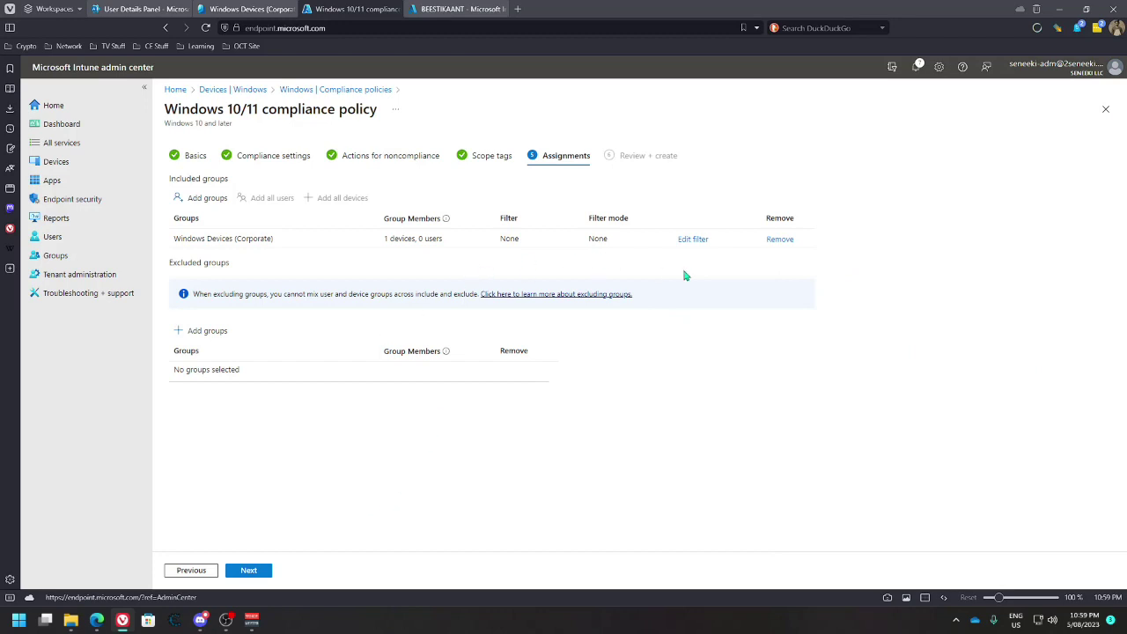
pyautogui.click(251, 571)
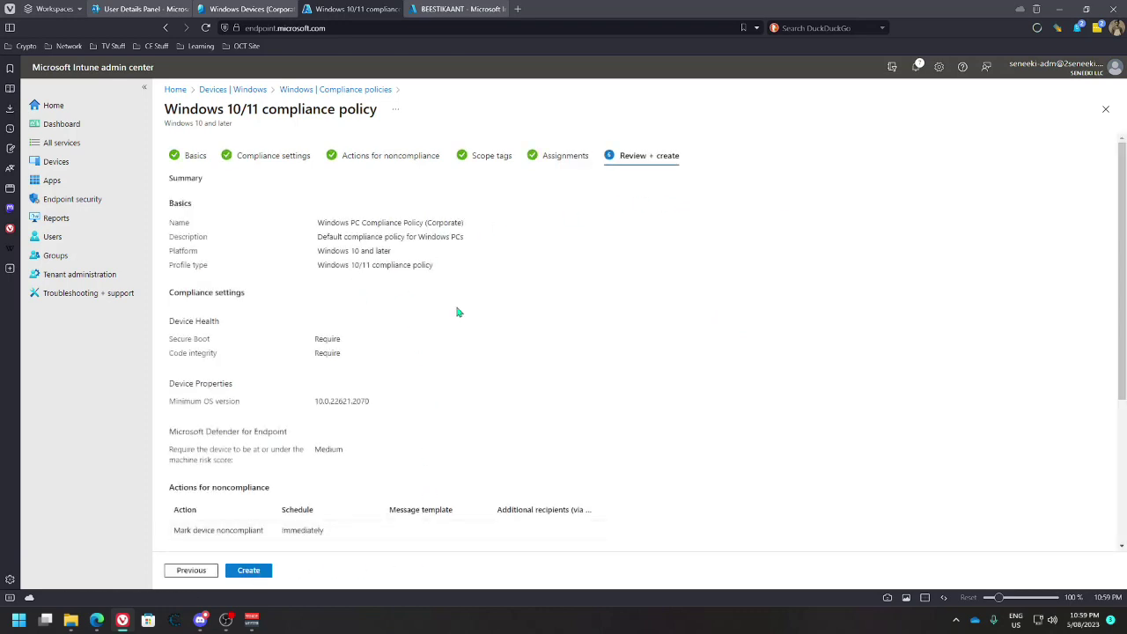
# Check the summary (Windows 10 and later, device health, OS 10.0.22621.2070, Medium risk), then create the policy
pyautogui.scroll(-3, 289, 432)
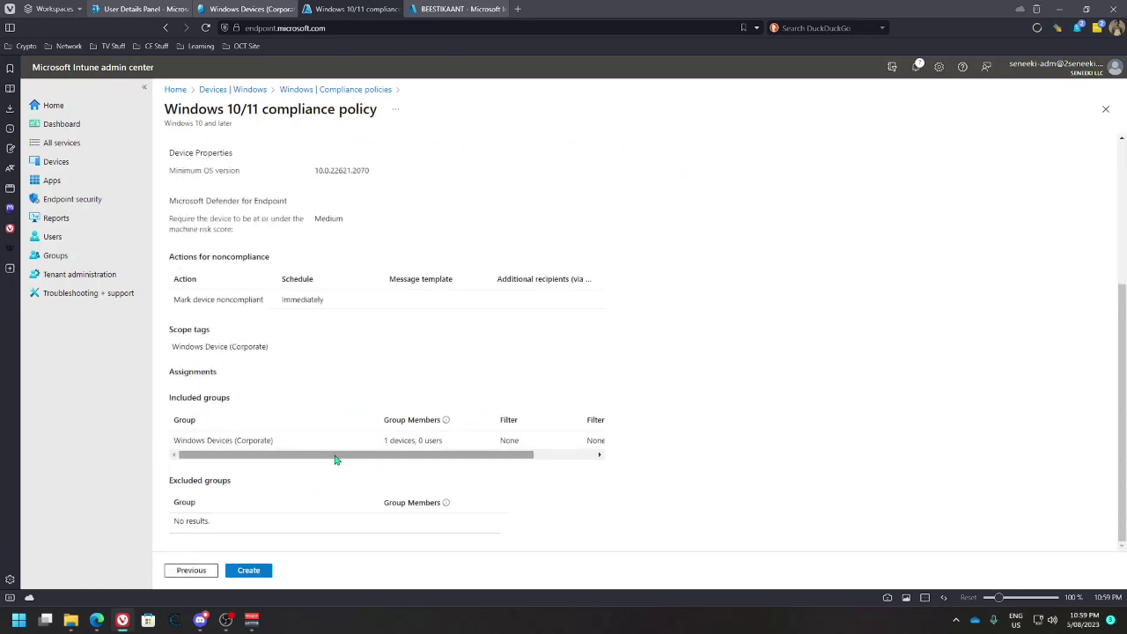
pyautogui.scroll(3, 365, 413)
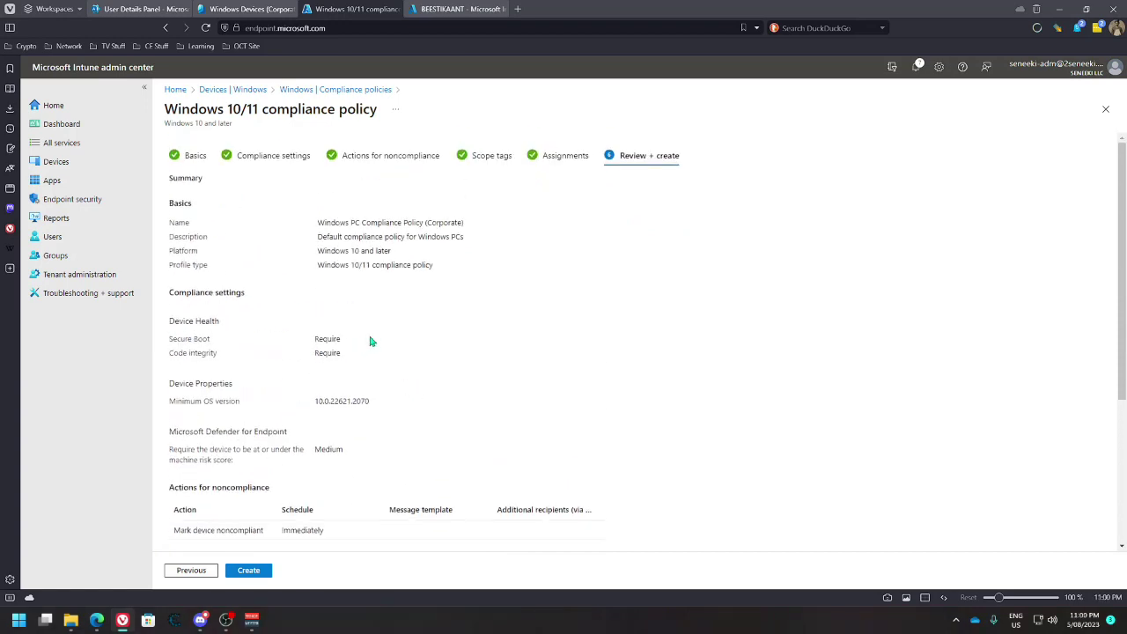
pyautogui.moveTo(319, 256); pyautogui.dragTo(396, 251)
pyautogui.moveTo(308, 341); pyautogui.dragTo(372, 356)
pyautogui.moveTo(316, 402); pyautogui.dragTo(482, 421)
pyautogui.moveTo(316, 449); pyautogui.dragTo(367, 455)
pyautogui.scroll(-2, 346, 466)
pyautogui.scroll(-1, 300, 382)
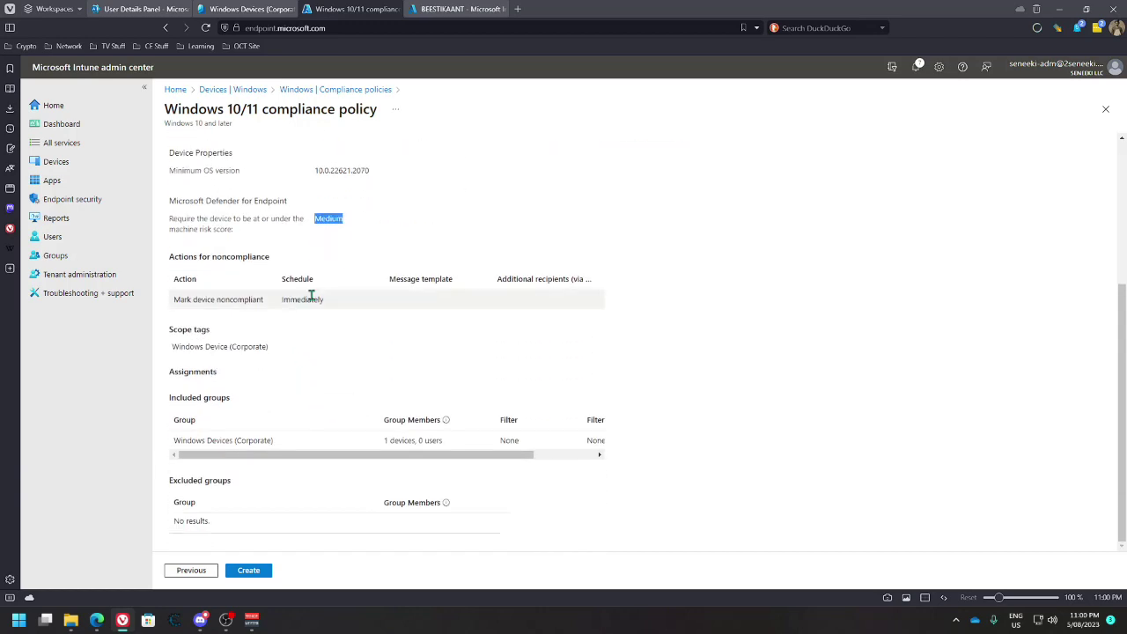
pyautogui.click(248, 570)
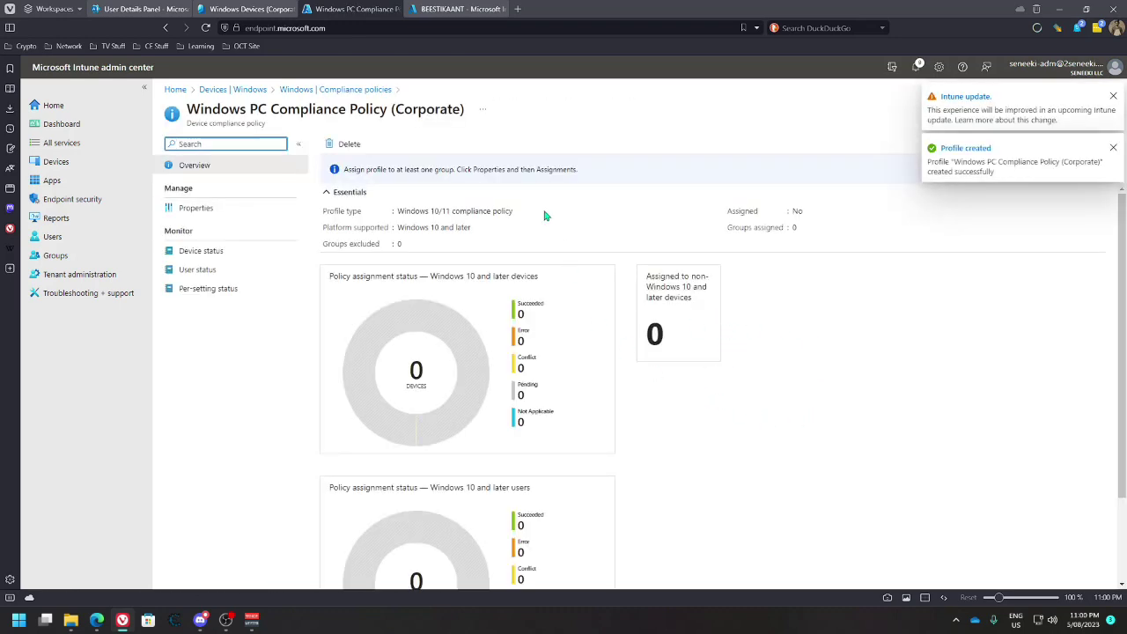
# Open the new compliance policy's properties
pyautogui.scroll(-2, 475, 256)
pyautogui.scroll(2, 678, 415)
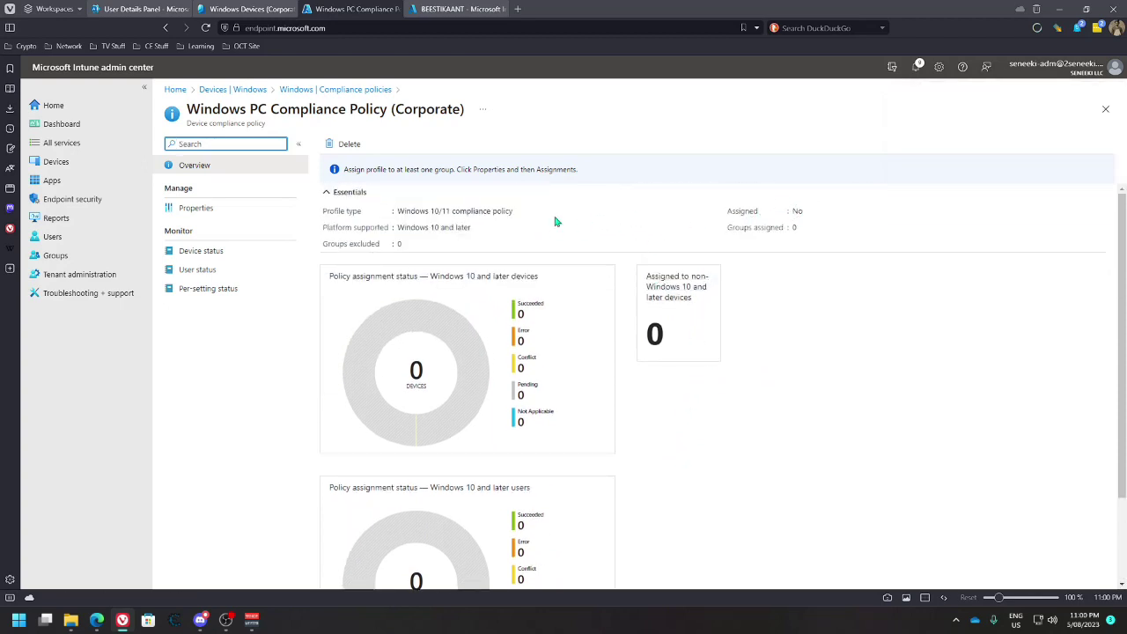
pyautogui.click(214, 208)
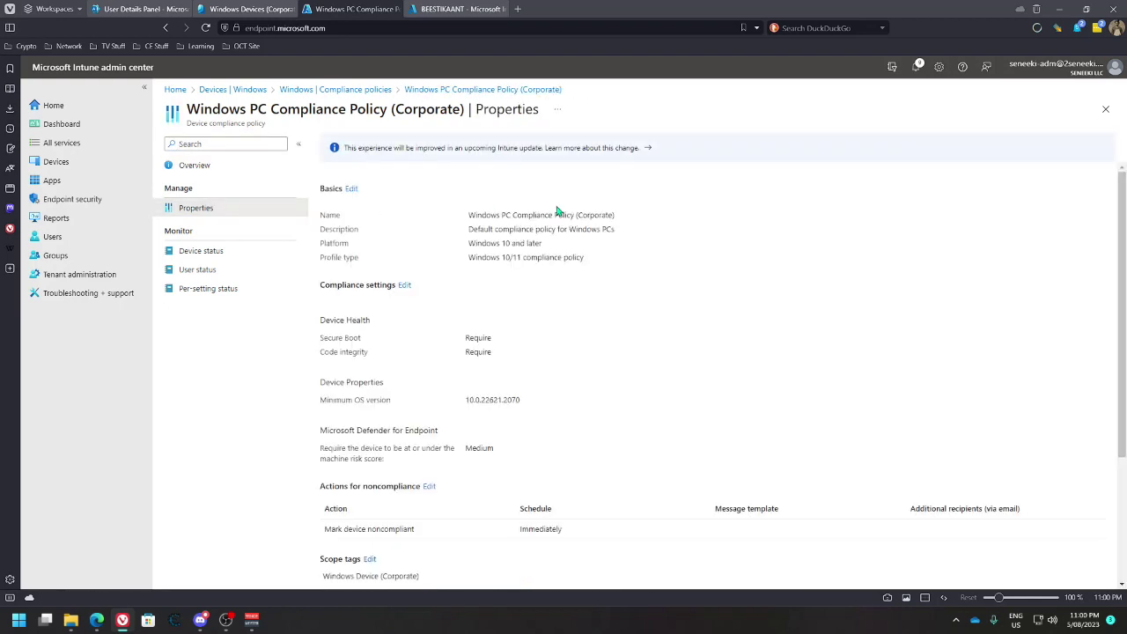
# Re-save the Windows Devices (Corporate) group assignment and view the policy overview
pyautogui.scroll(-3, 493, 378)
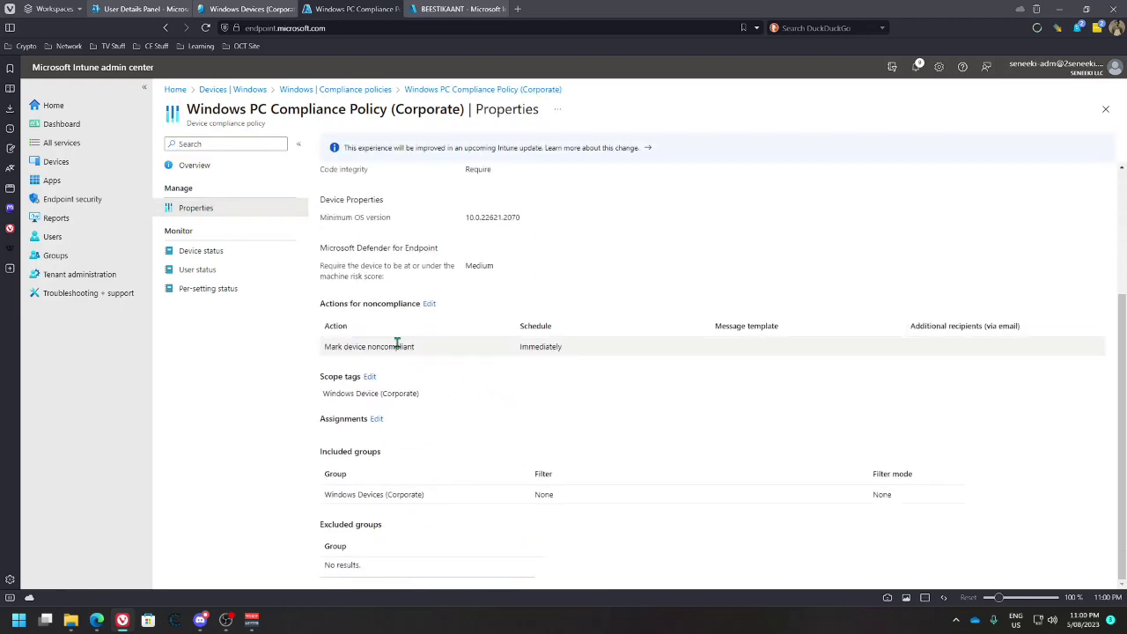
pyautogui.click(376, 419)
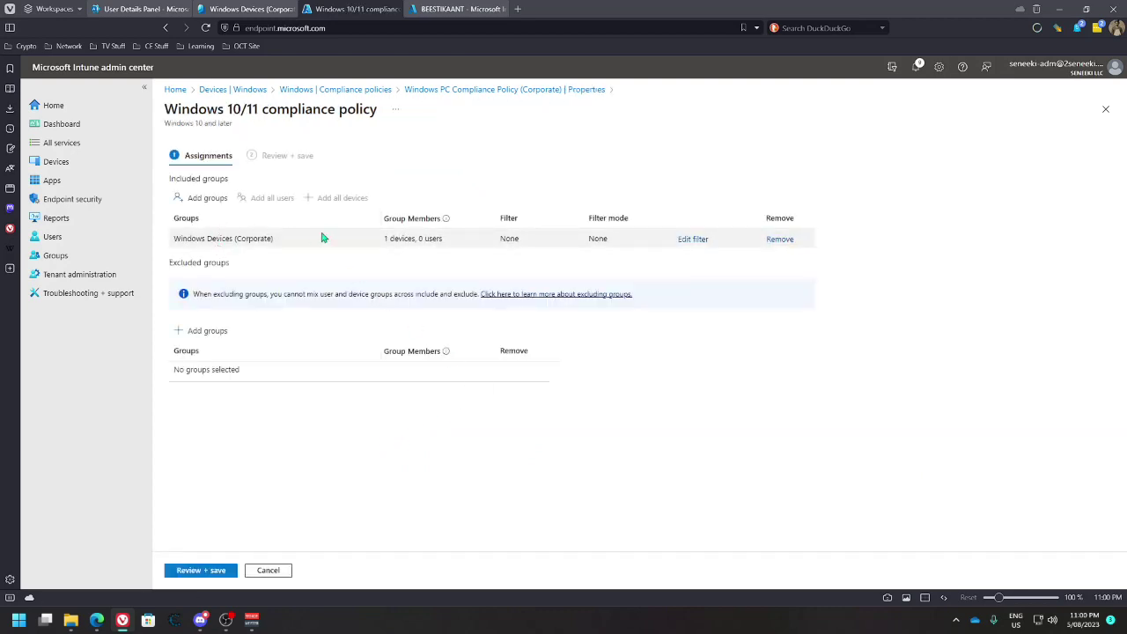
pyautogui.click(206, 568)
pyautogui.click(203, 570)
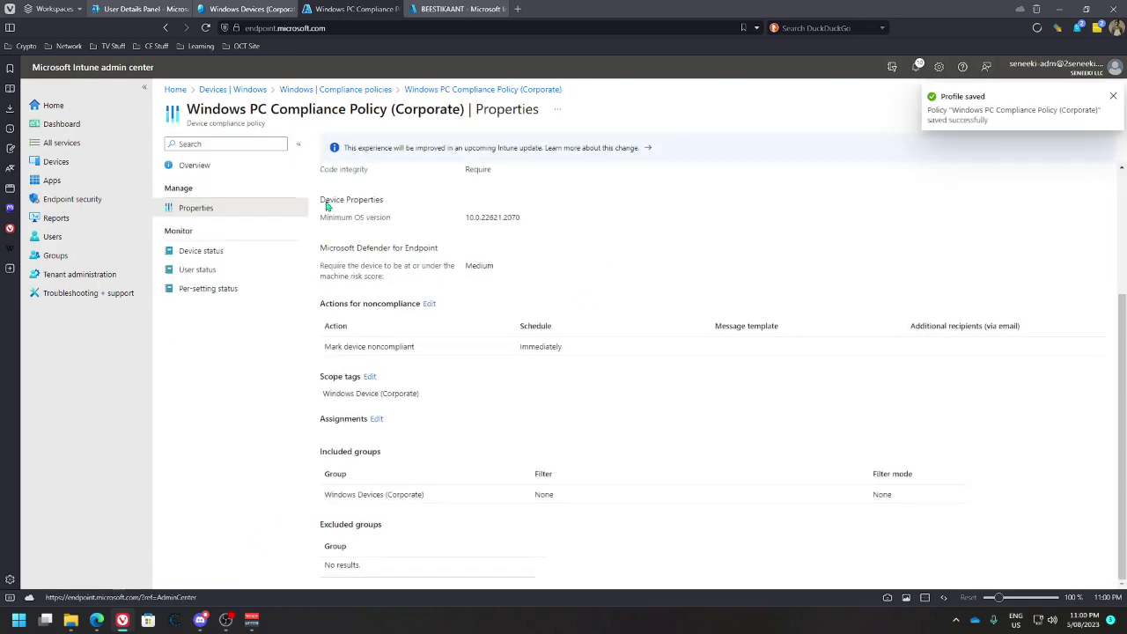
pyautogui.click(194, 165)
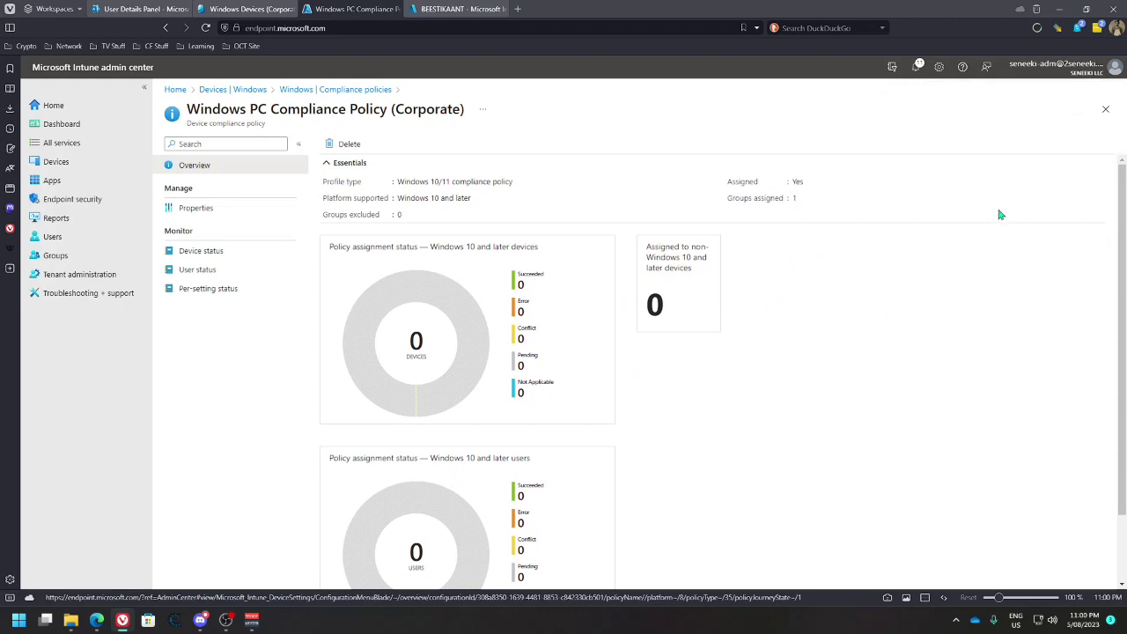
# Dismiss all notifications, review the policy's user and per-setting status, then return to Devices
pyautogui.click(918, 68)
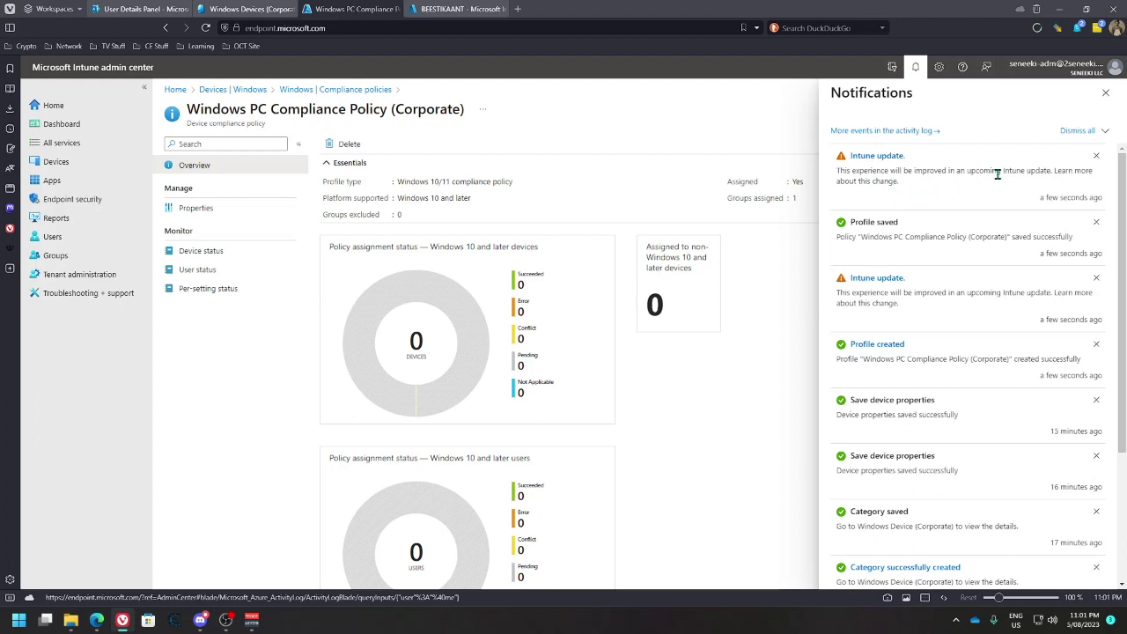
pyautogui.click(1082, 130)
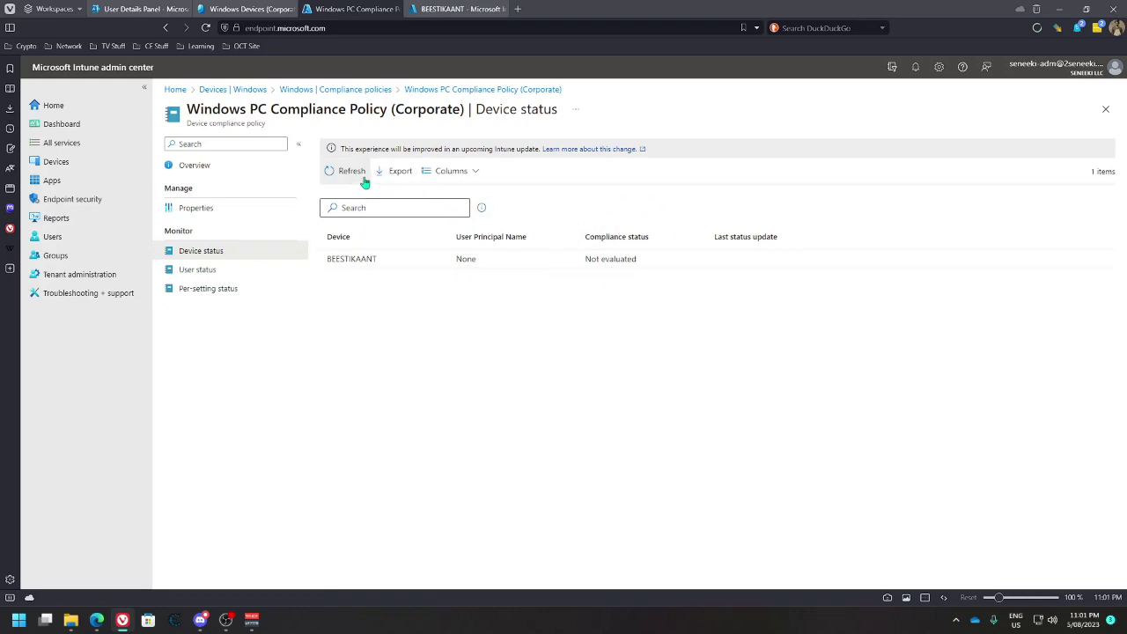
pyautogui.click(220, 269)
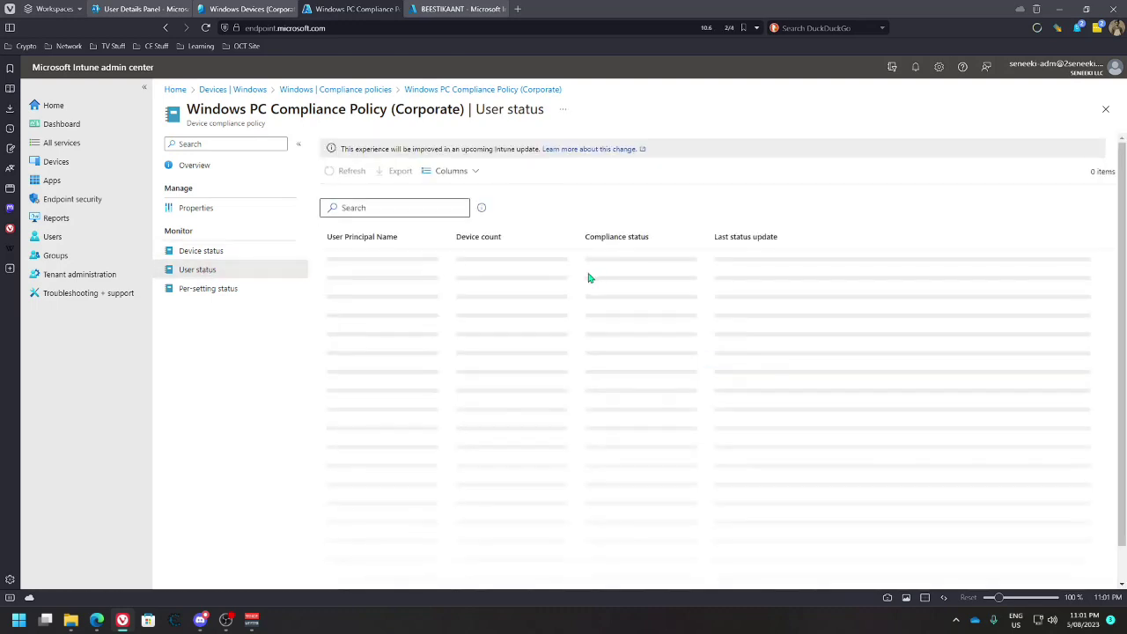
pyautogui.click(224, 289)
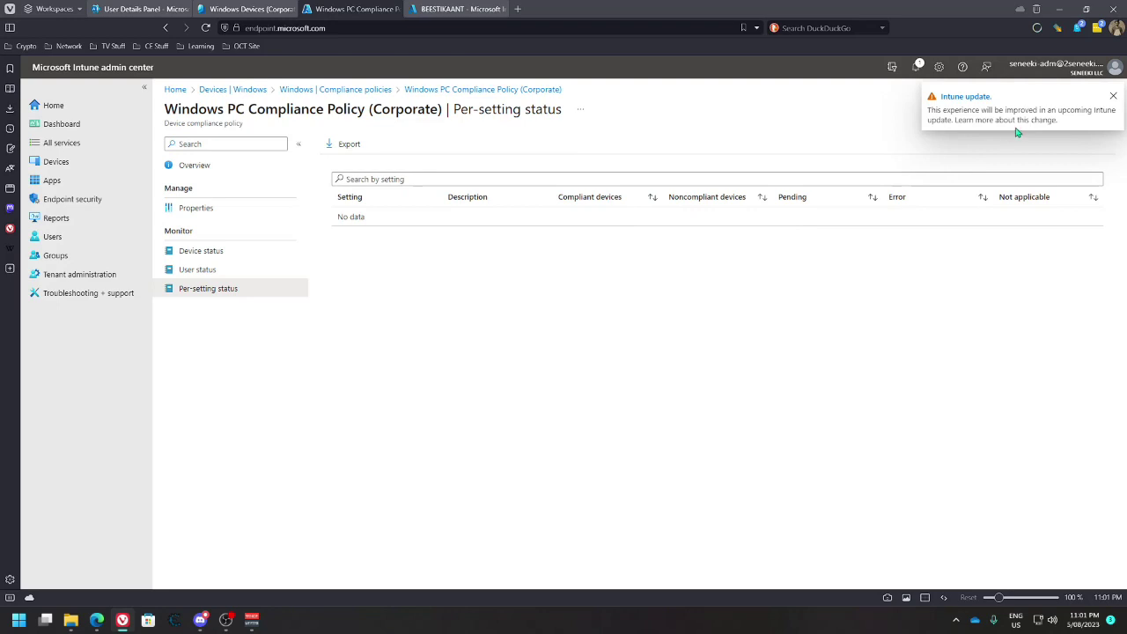
pyautogui.click(197, 167)
pyautogui.click(248, 91)
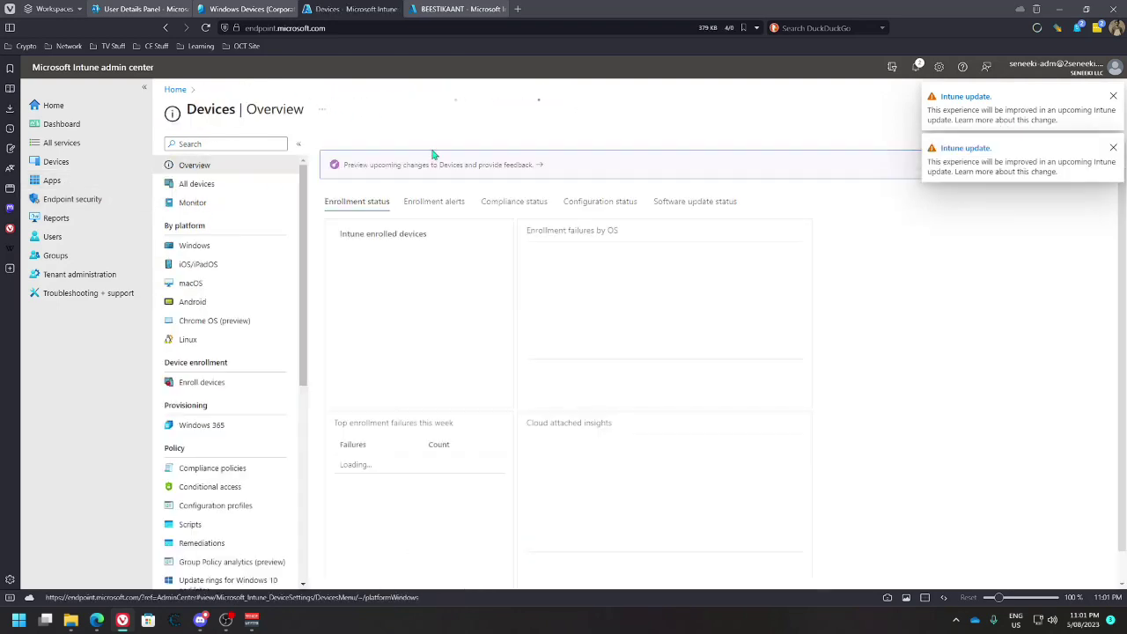
# Sync the BEESTIKAANT Windows device and expand its Essentials to confirm it is Compliant
pyautogui.click(194, 247)
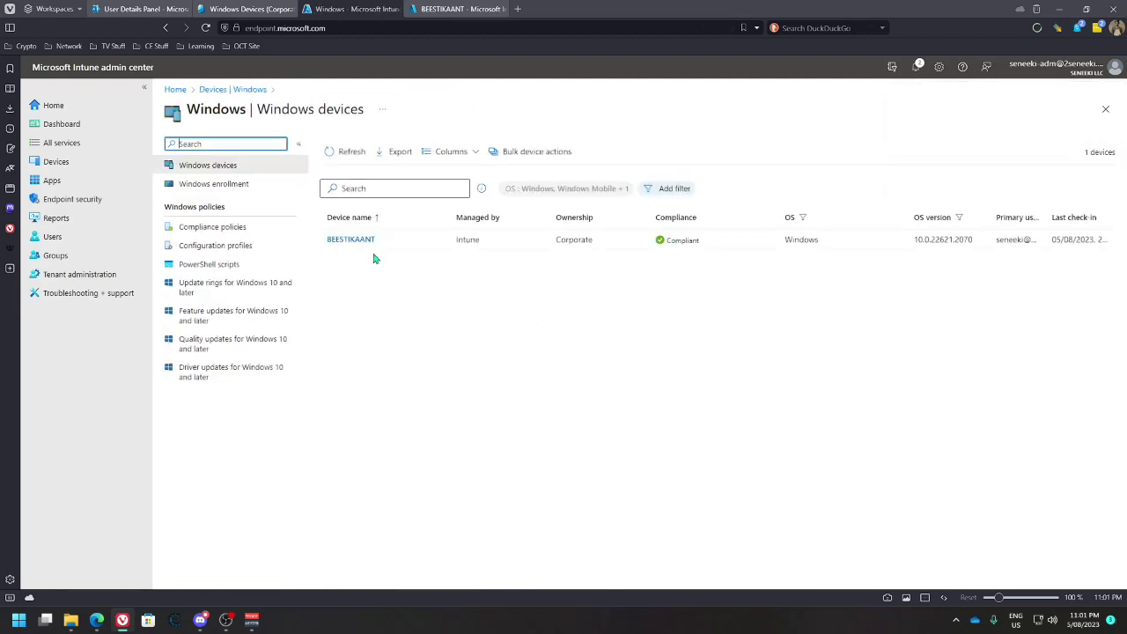
pyautogui.click(373, 253)
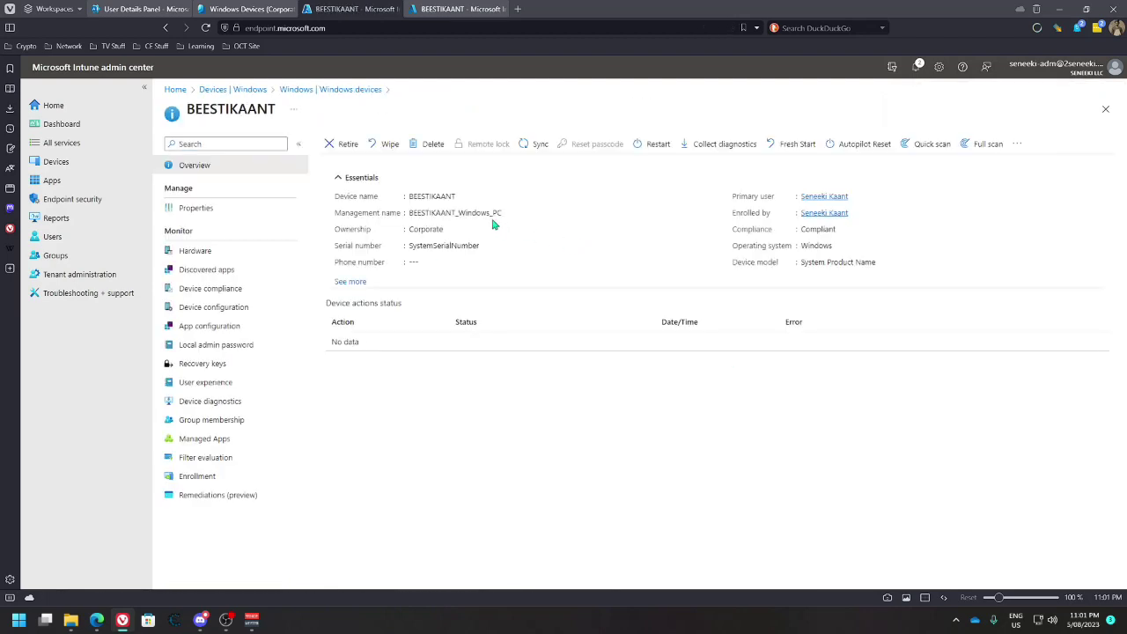
pyautogui.click(534, 145)
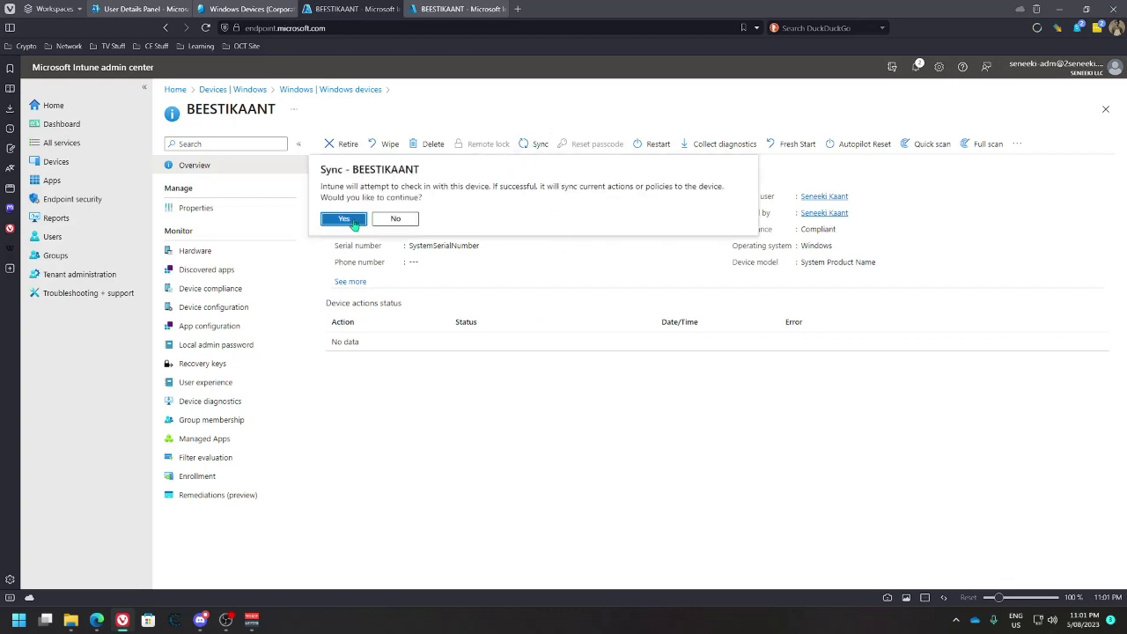
pyautogui.click(351, 221)
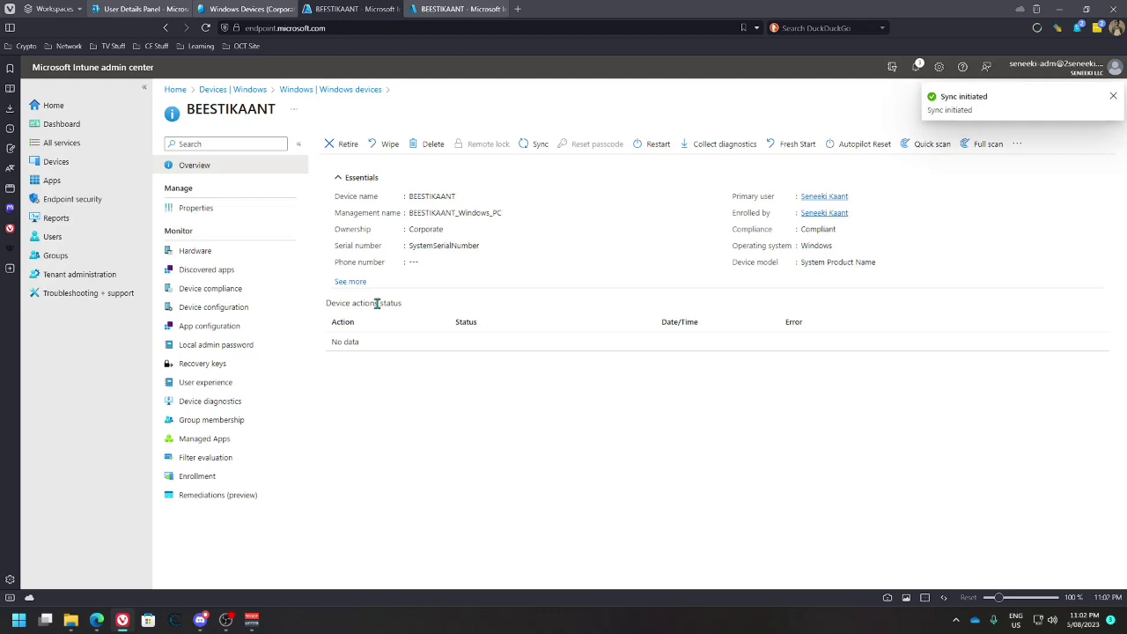
pyautogui.click(350, 282)
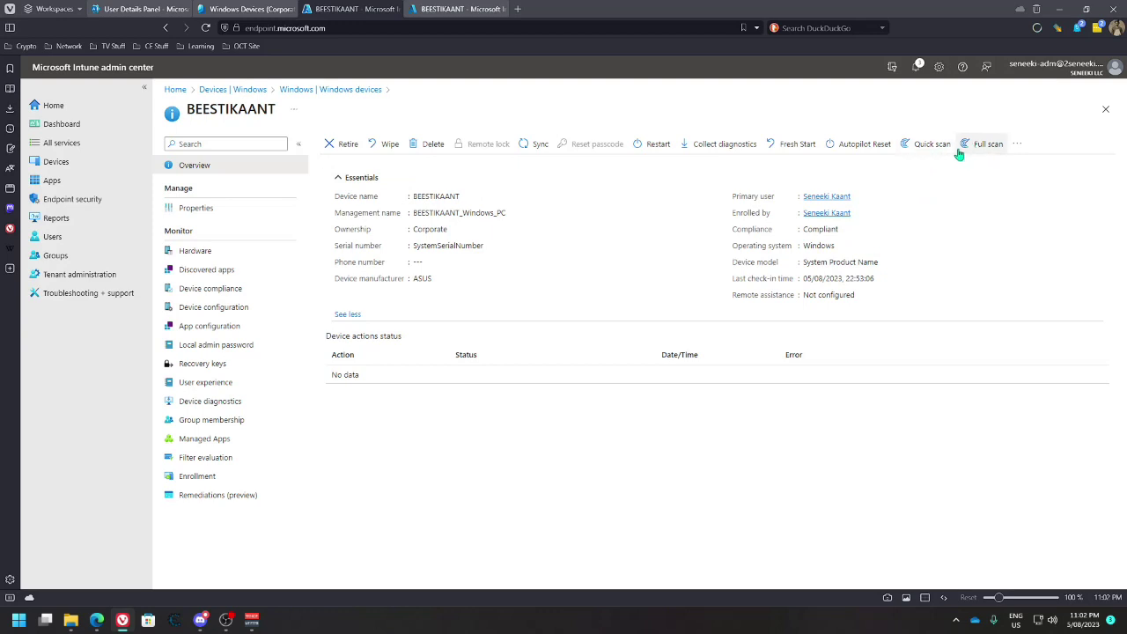
pyautogui.click(141, 9)
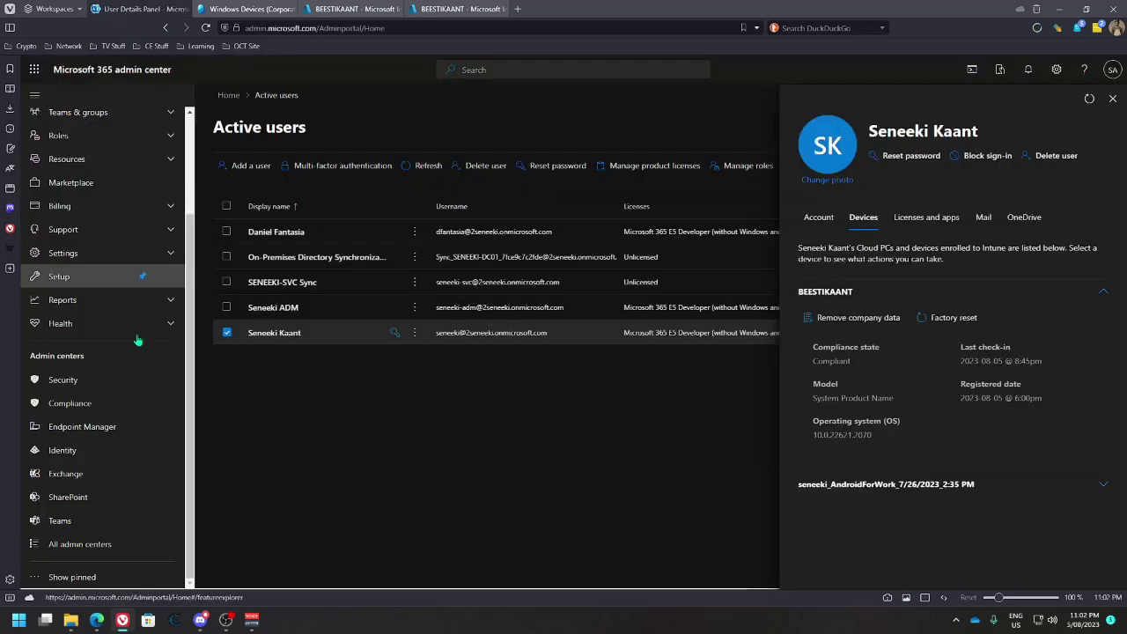
# Launch the Security admin center from the All admin centers list
pyautogui.click(93, 546)
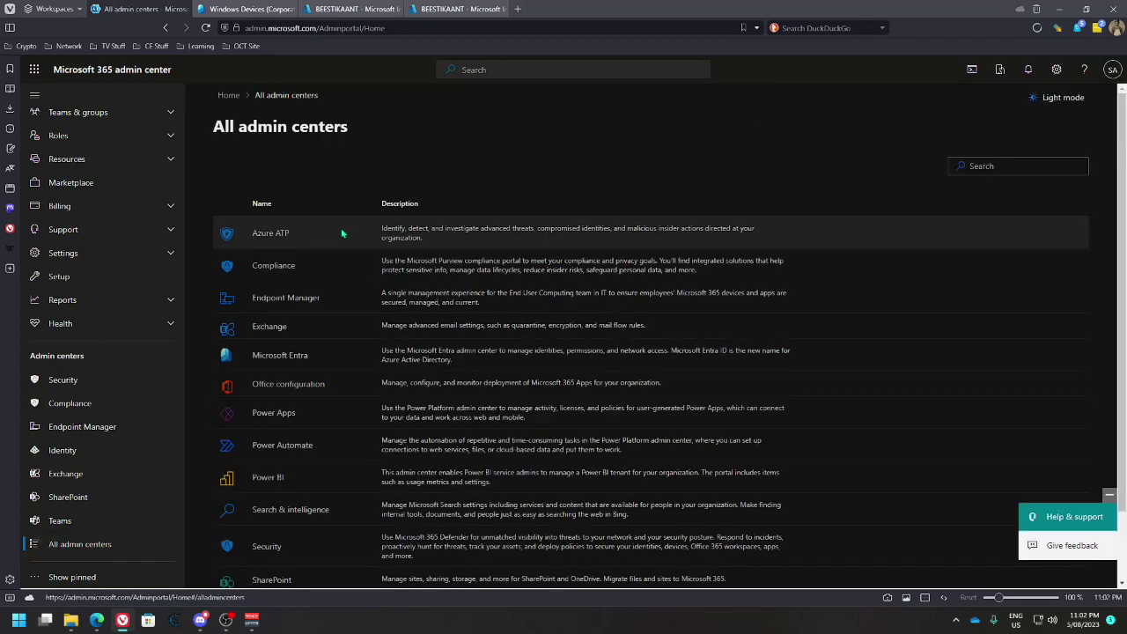
pyautogui.scroll(-1, 325, 379)
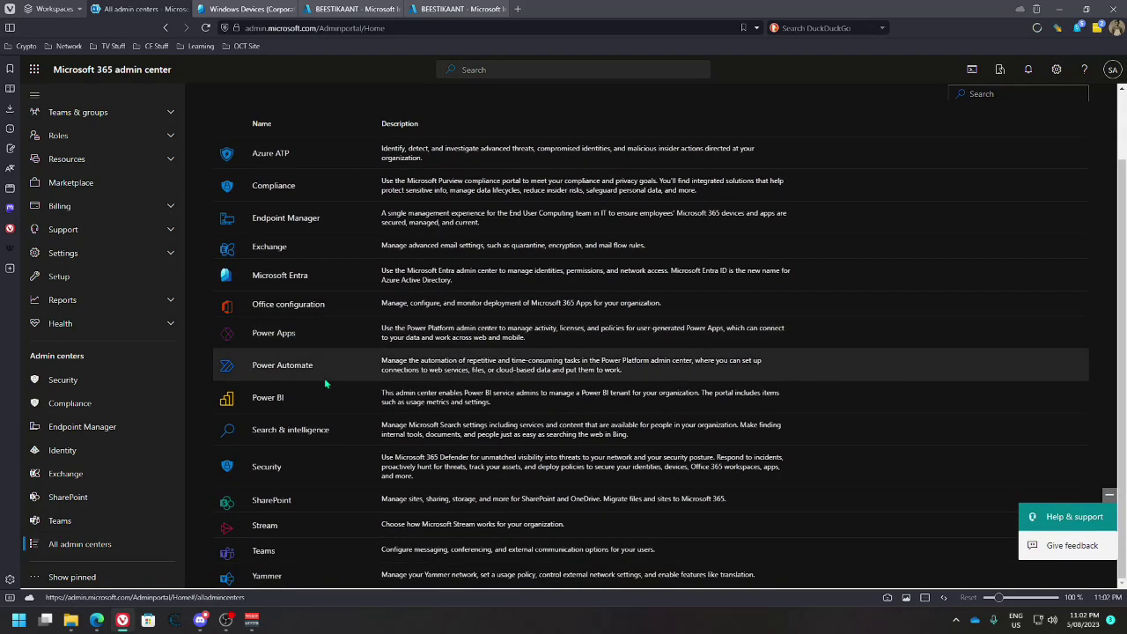
pyautogui.click(273, 474)
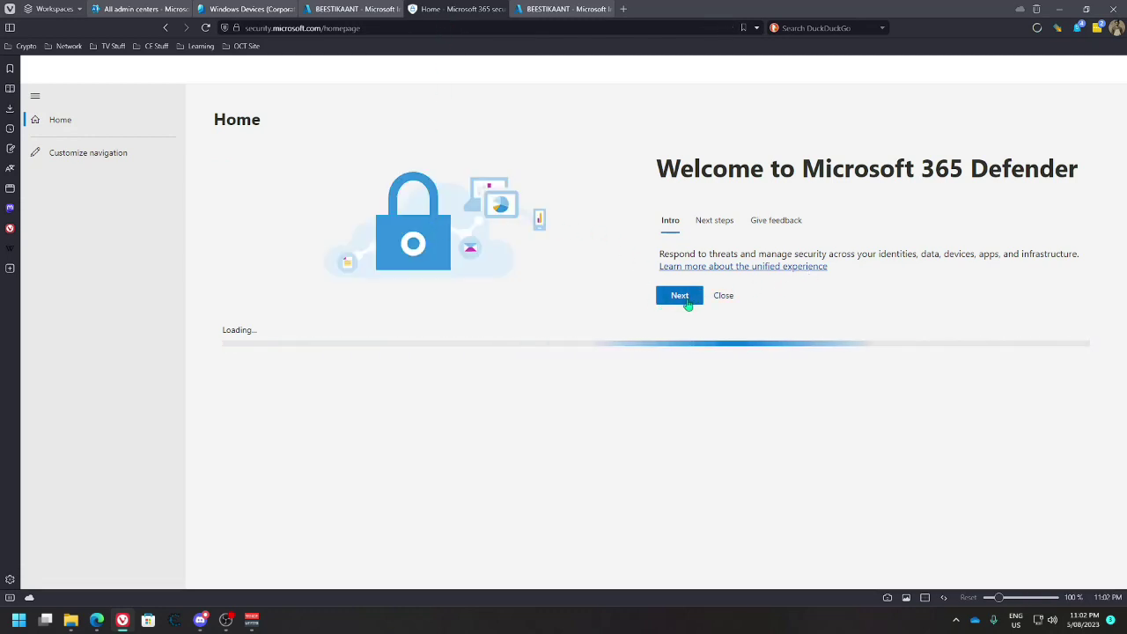
# Step through the Microsoft 365 Defender welcome tour to its end and close it
pyautogui.click(678, 296)
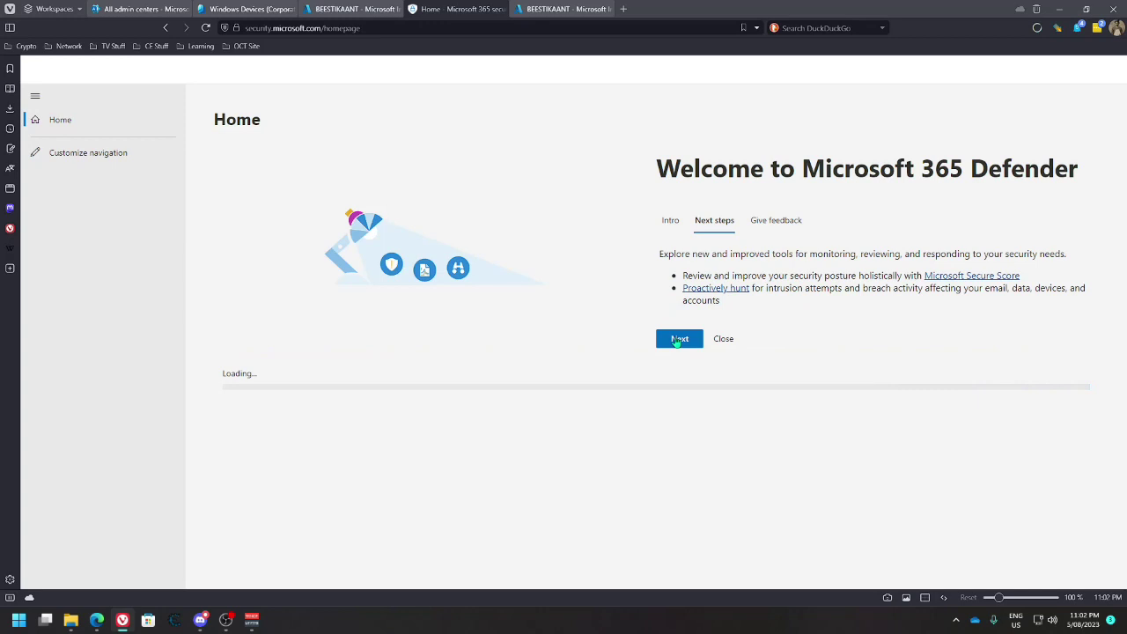
pyautogui.click(676, 343)
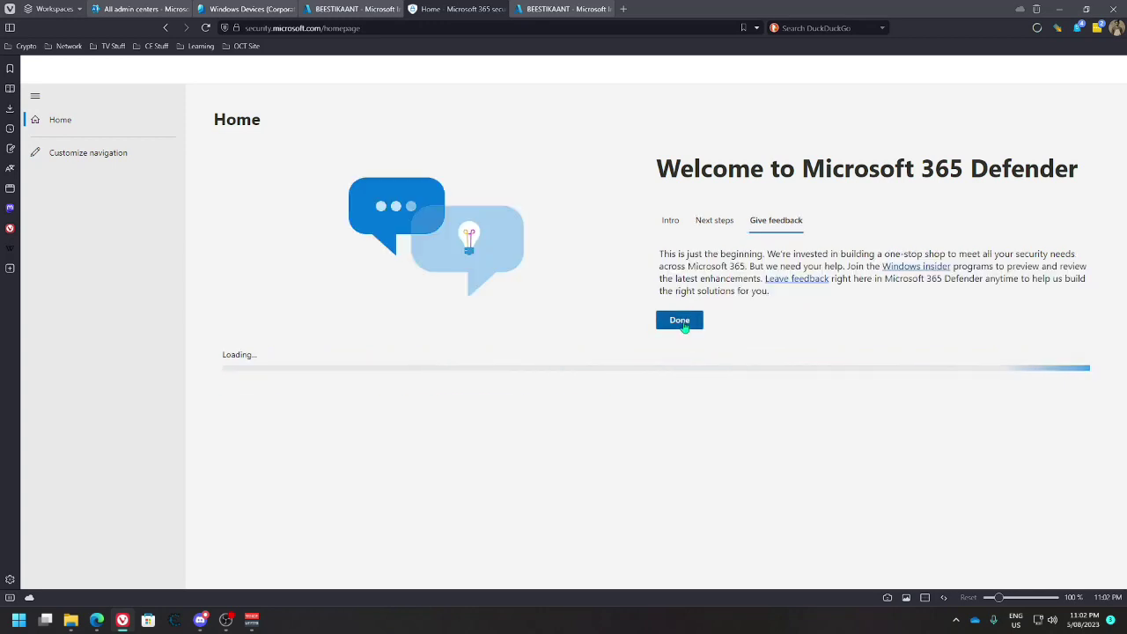
pyautogui.click(681, 322)
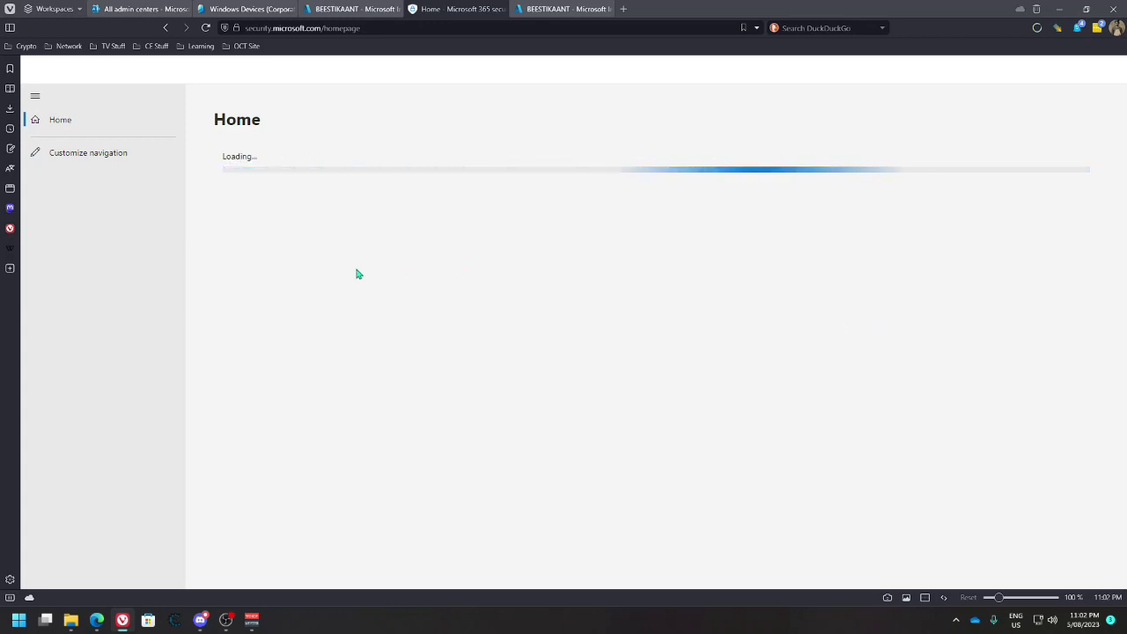
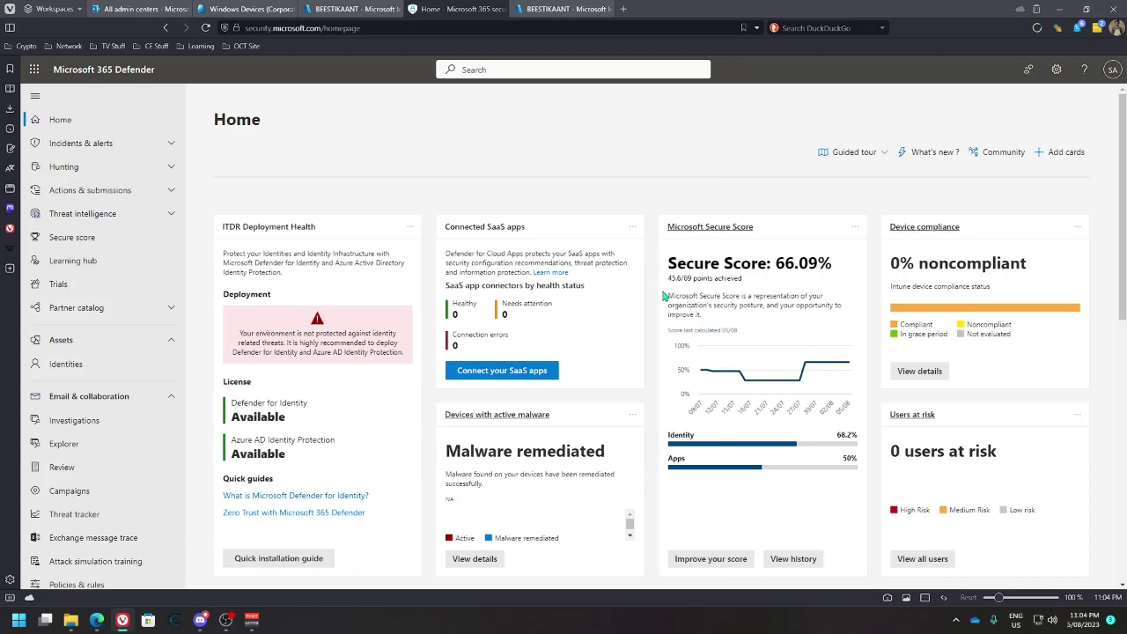
# Turn on the new Microsoft 365 Defender features and expand Incidents & alerts
pyautogui.scroll(-1, 676, 282)
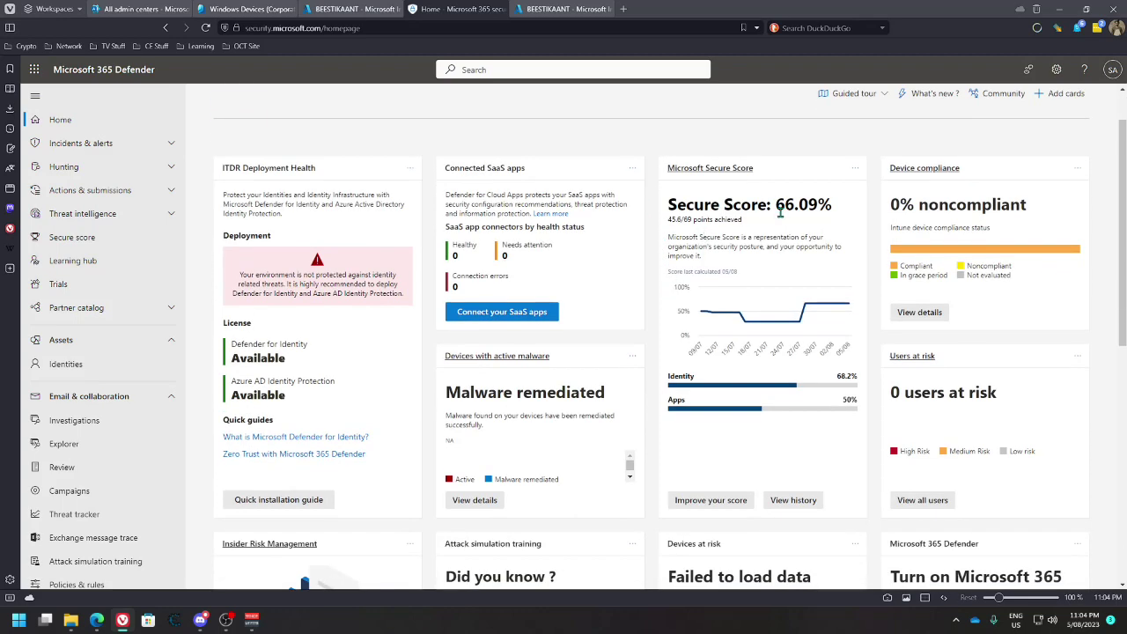
pyautogui.scroll(-1, 780, 212)
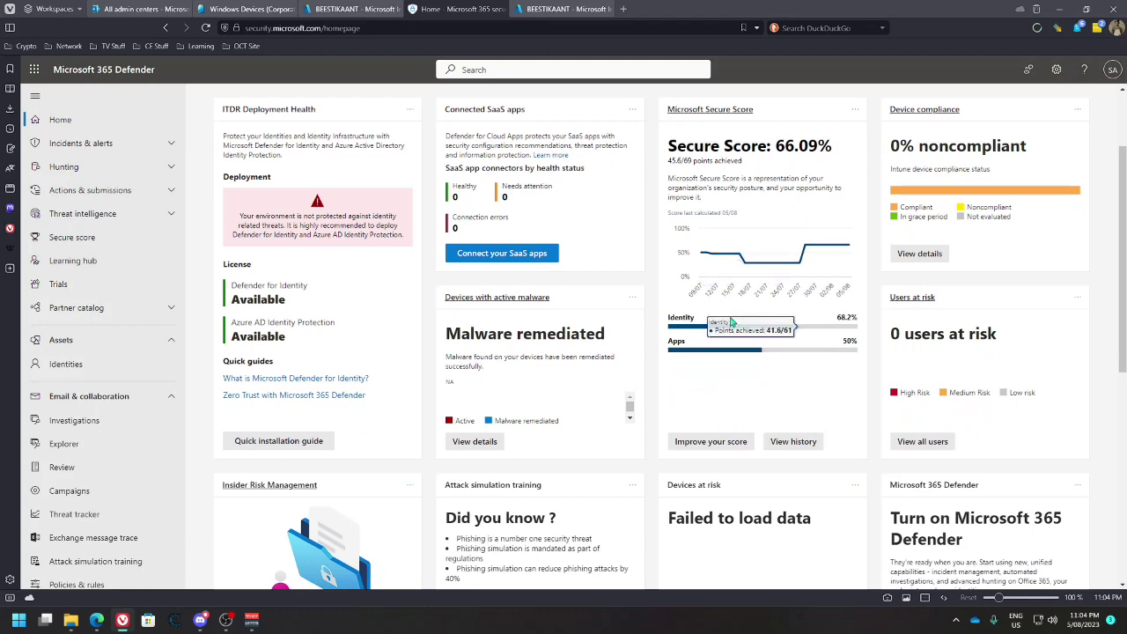
pyautogui.scroll(2, 735, 319)
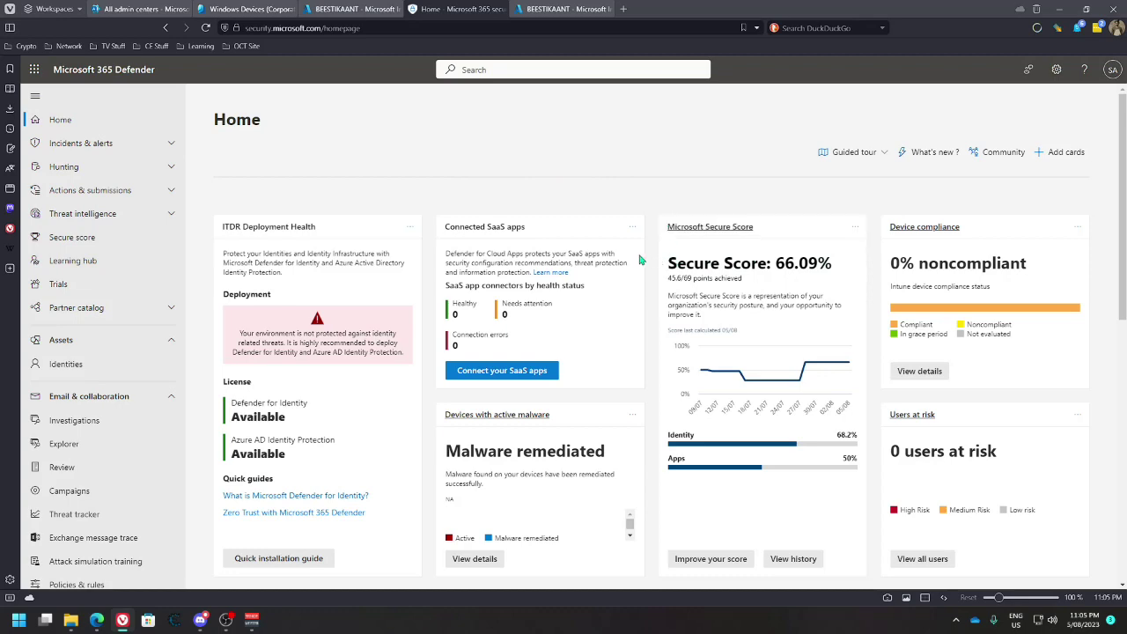
pyautogui.scroll(-5, 662, 281)
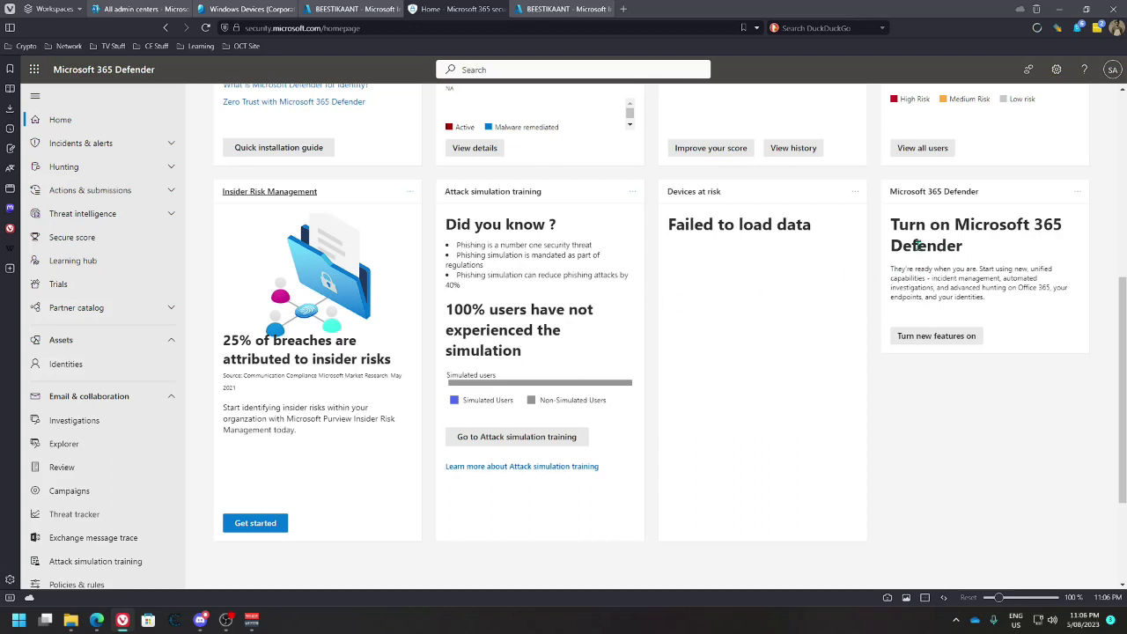
pyautogui.click(918, 336)
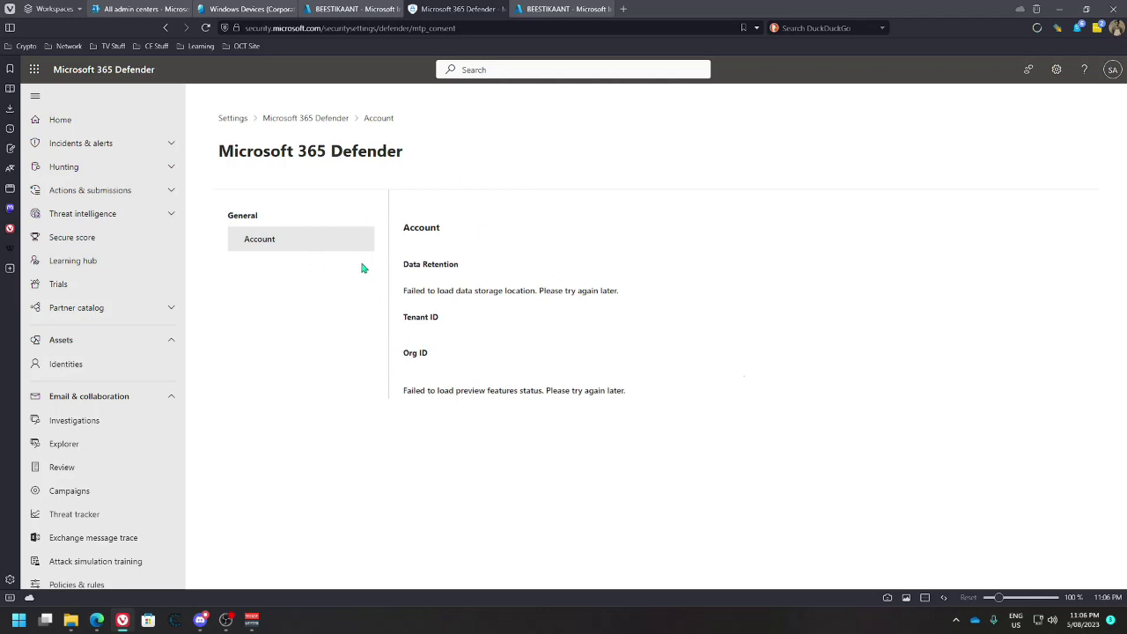
pyautogui.click(167, 144)
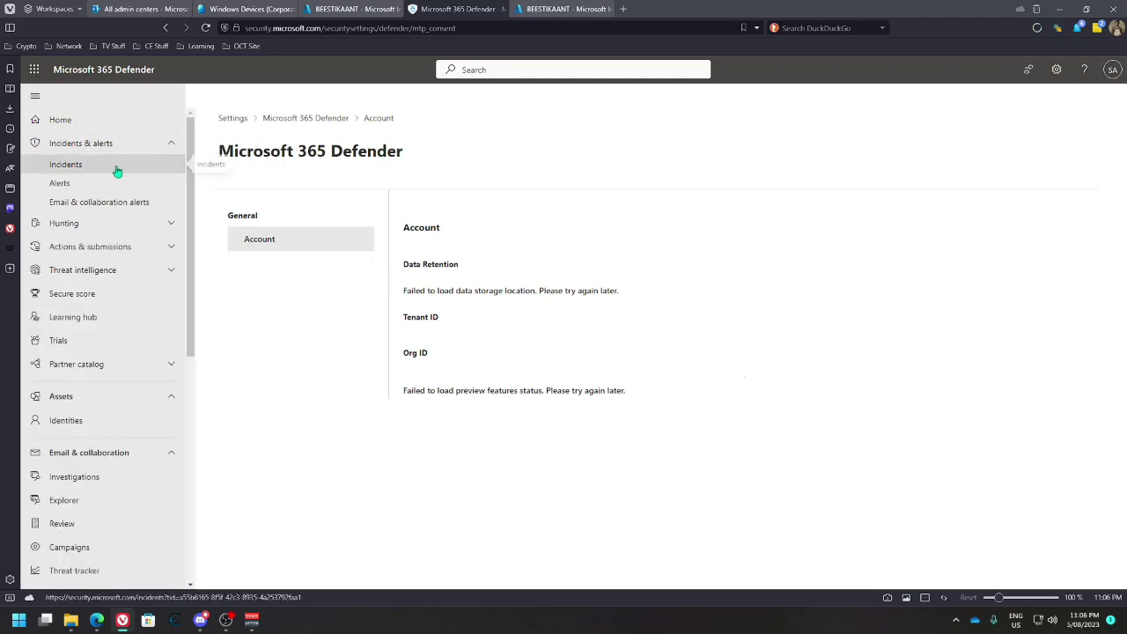
# Return to the Defender home dashboard, then switch back to the BEESTIKAANT Intune tab
pyautogui.click(95, 123)
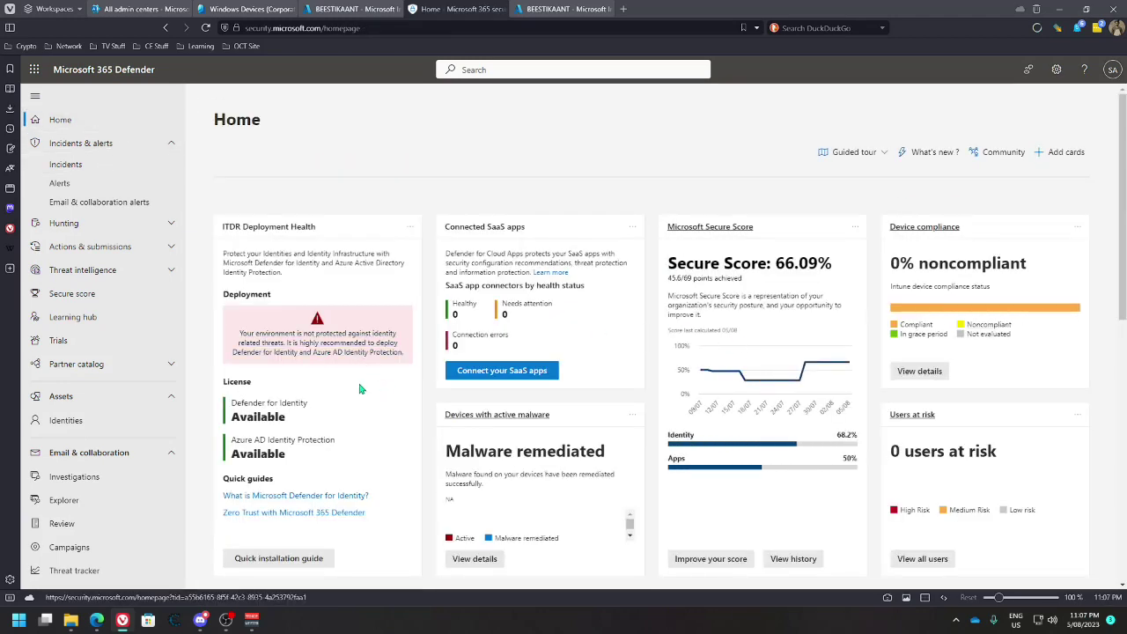
pyautogui.scroll(-2, 322, 379)
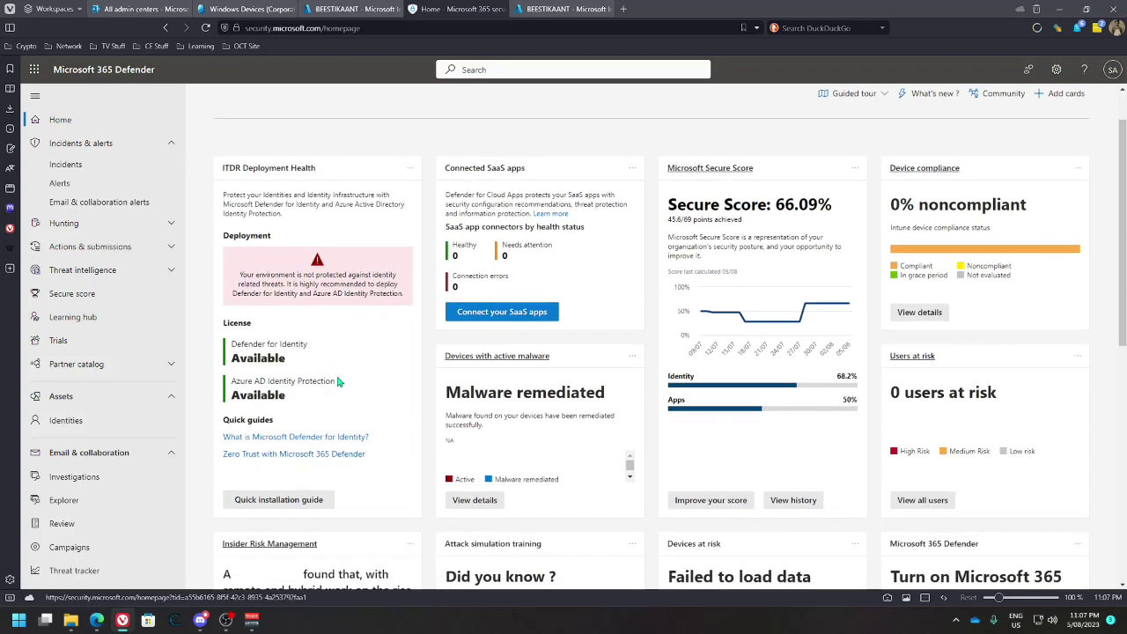
pyautogui.scroll(2, 388, 380)
pyautogui.scroll(-5, 387, 379)
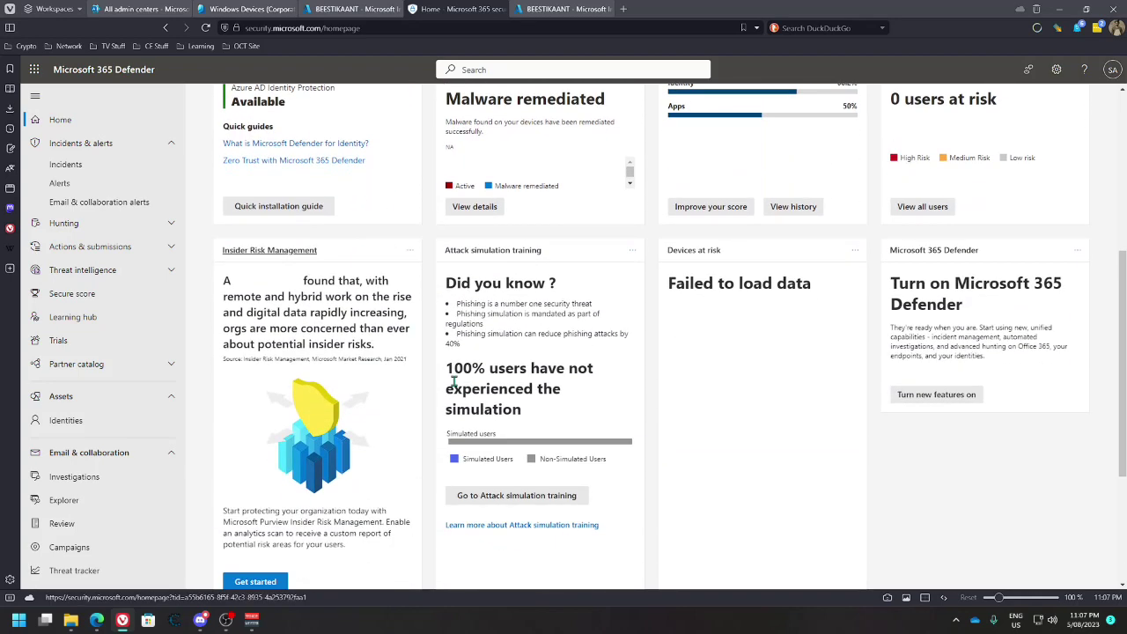
pyautogui.scroll(-2, 744, 431)
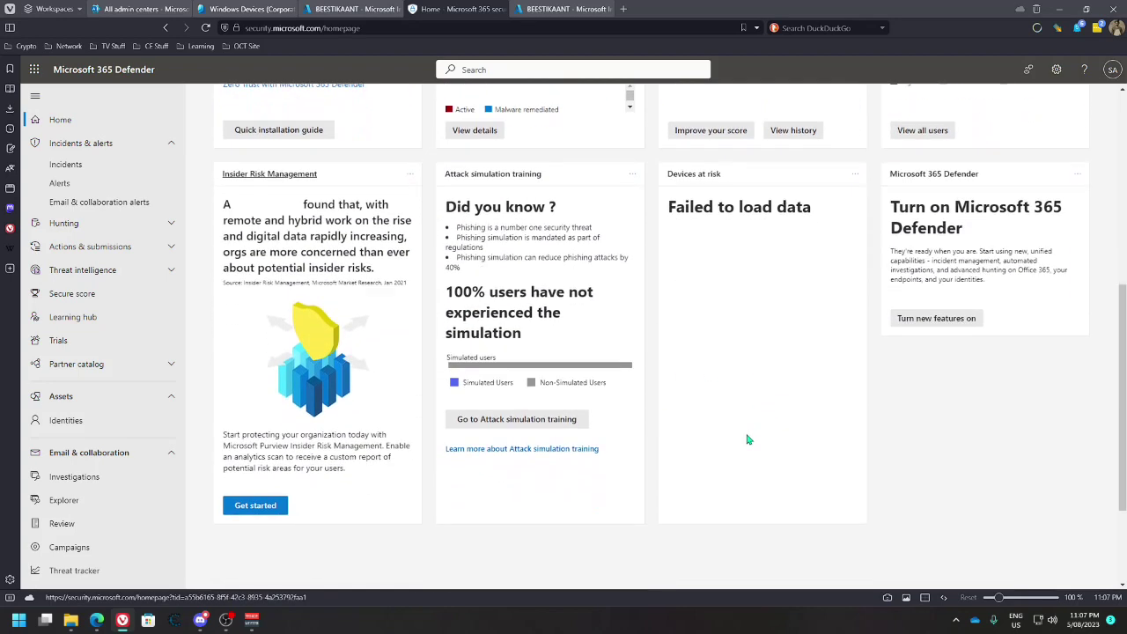
pyautogui.scroll(5, 730, 431)
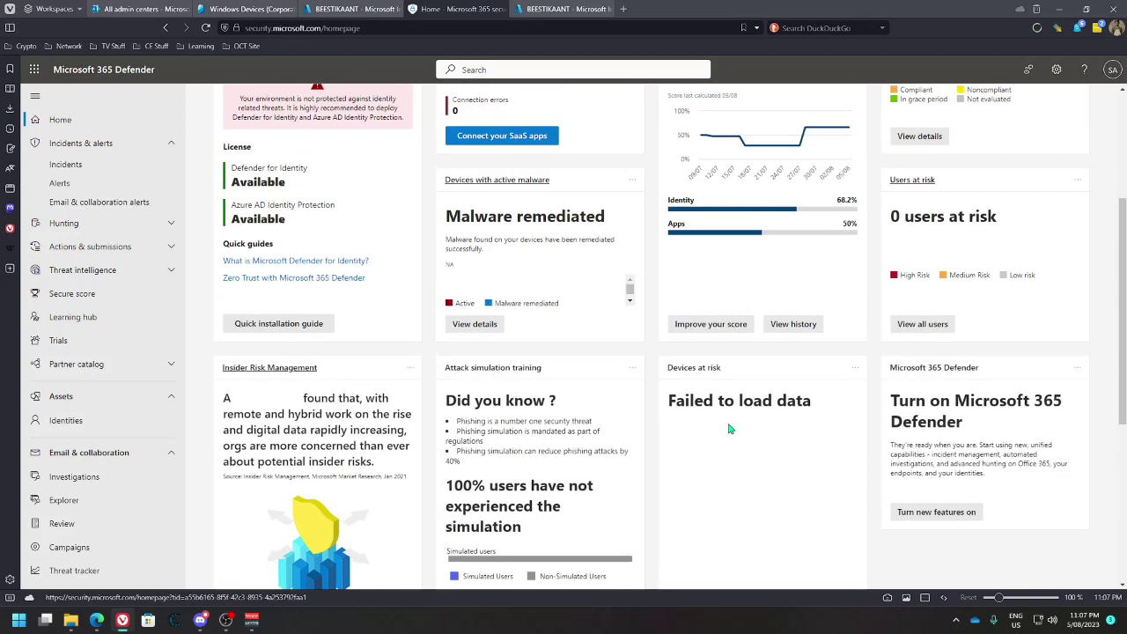
pyautogui.scroll(3, 994, 531)
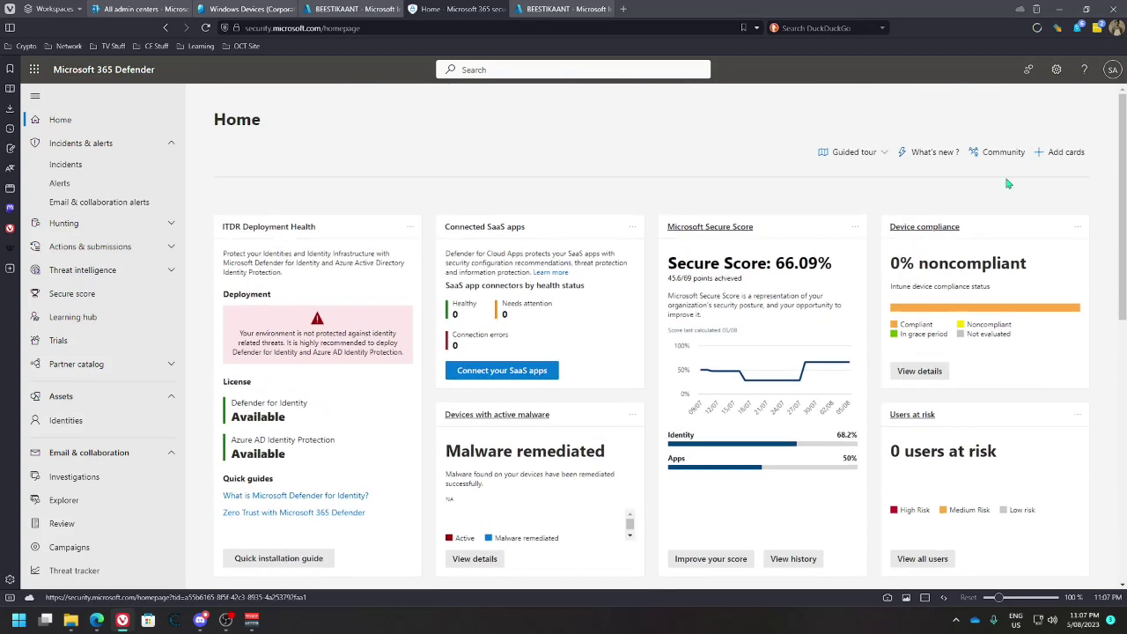
pyautogui.click(563, 9)
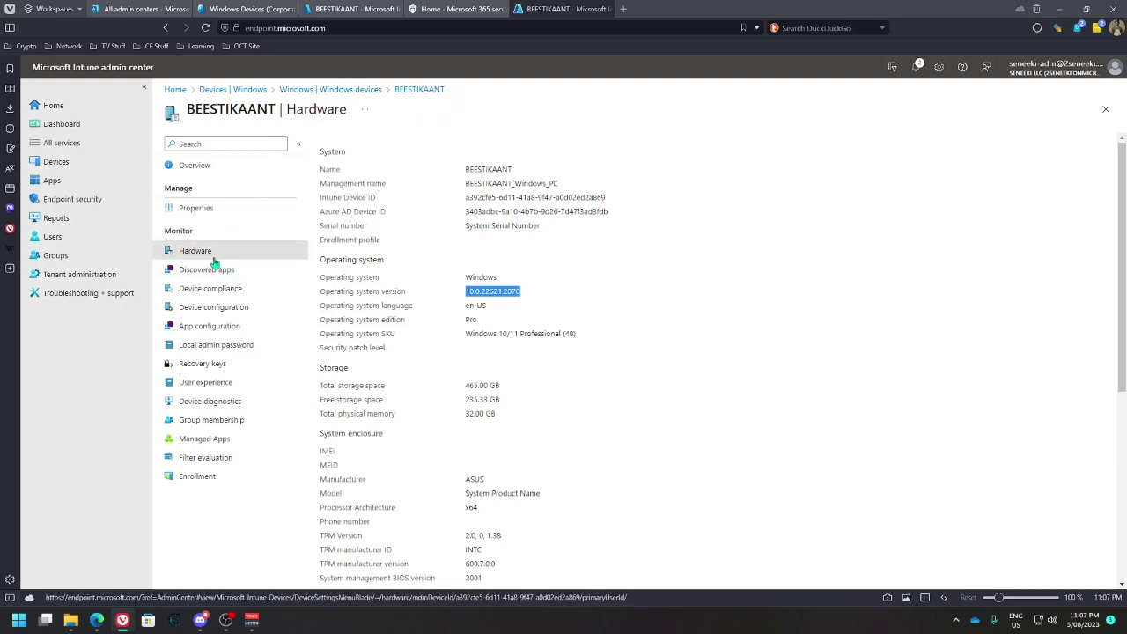
# Review BEESTIKAANT's Default Device Compliance Policy and Windows PC Compliance Policy (Corporate) results
pyautogui.click(218, 289)
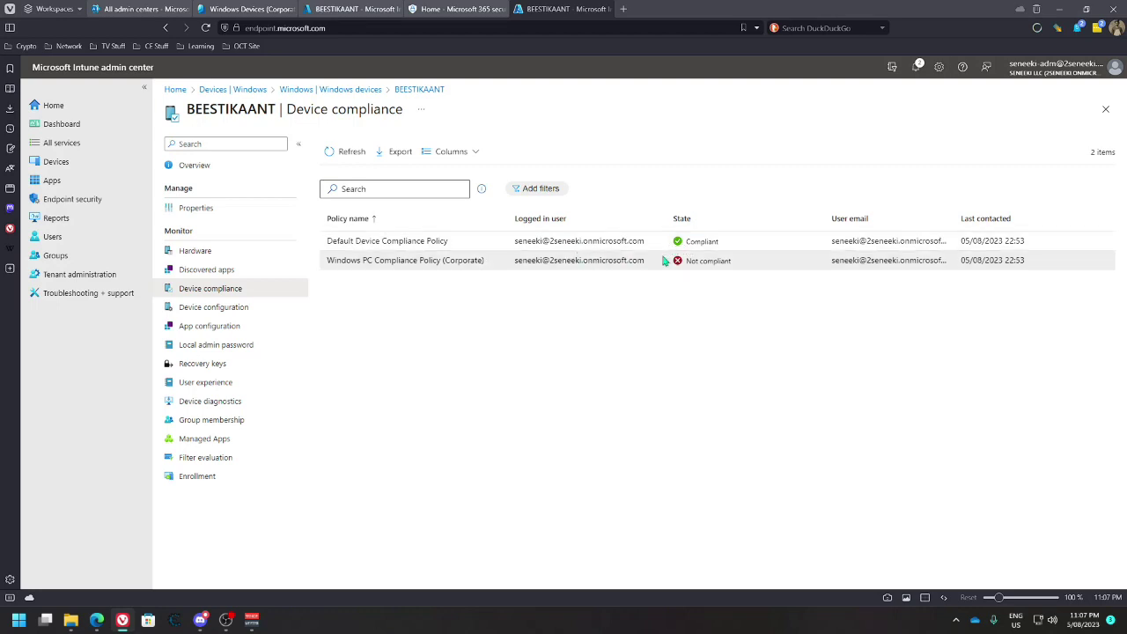
pyautogui.click(429, 239)
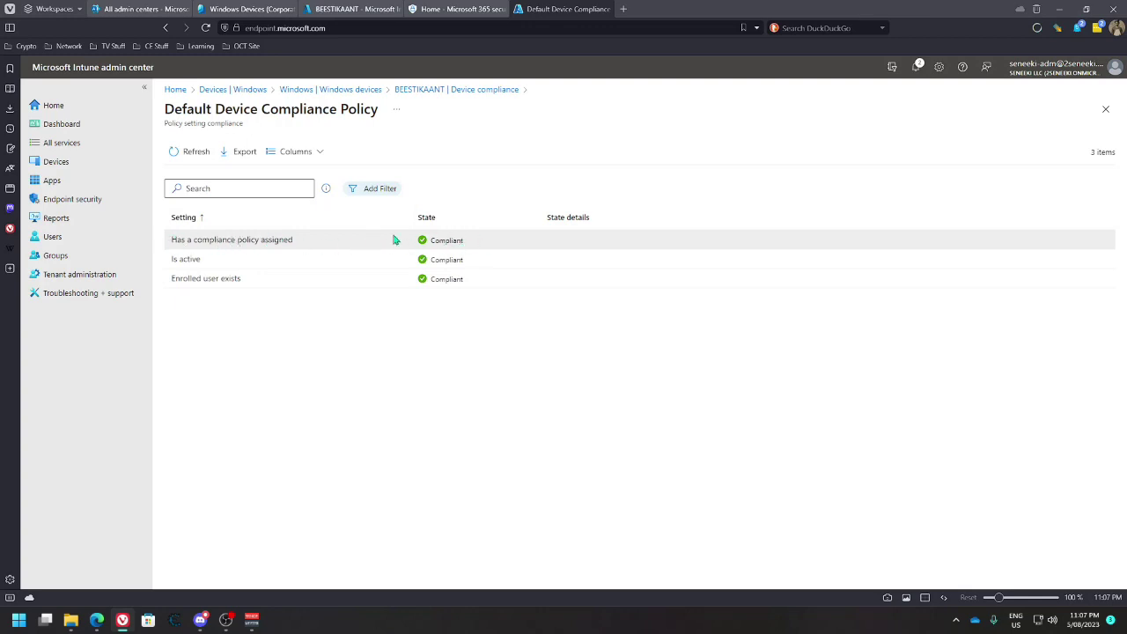
pyautogui.click(414, 90)
pyautogui.click(460, 259)
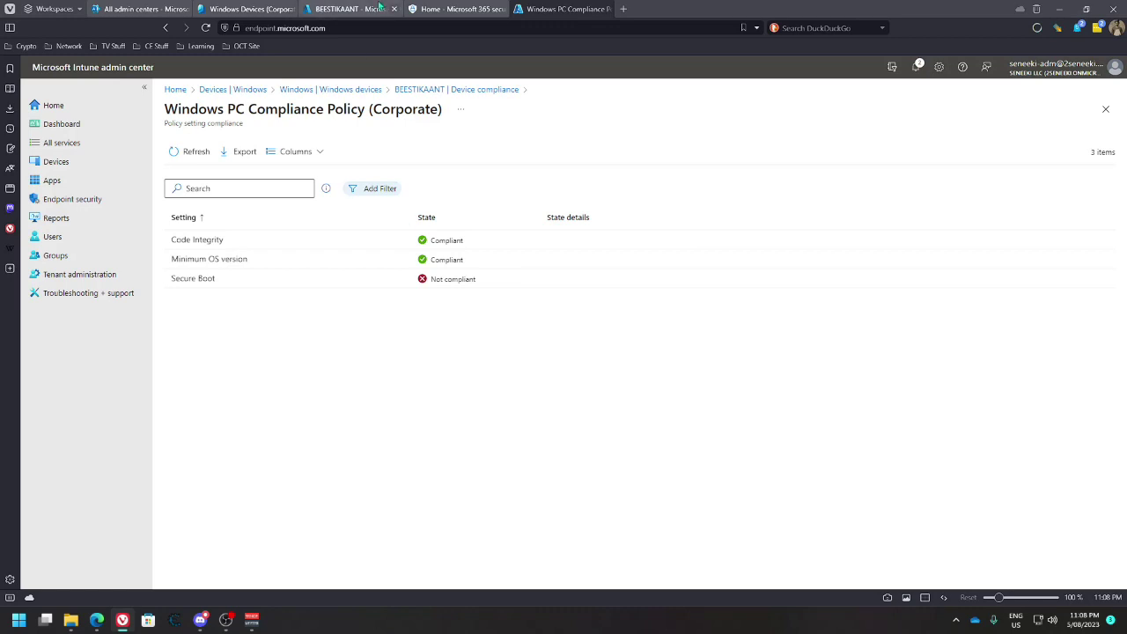
# Recheck the Corporate policy's per-setting results, then return to the Windows devices list
pyautogui.click(352, 9)
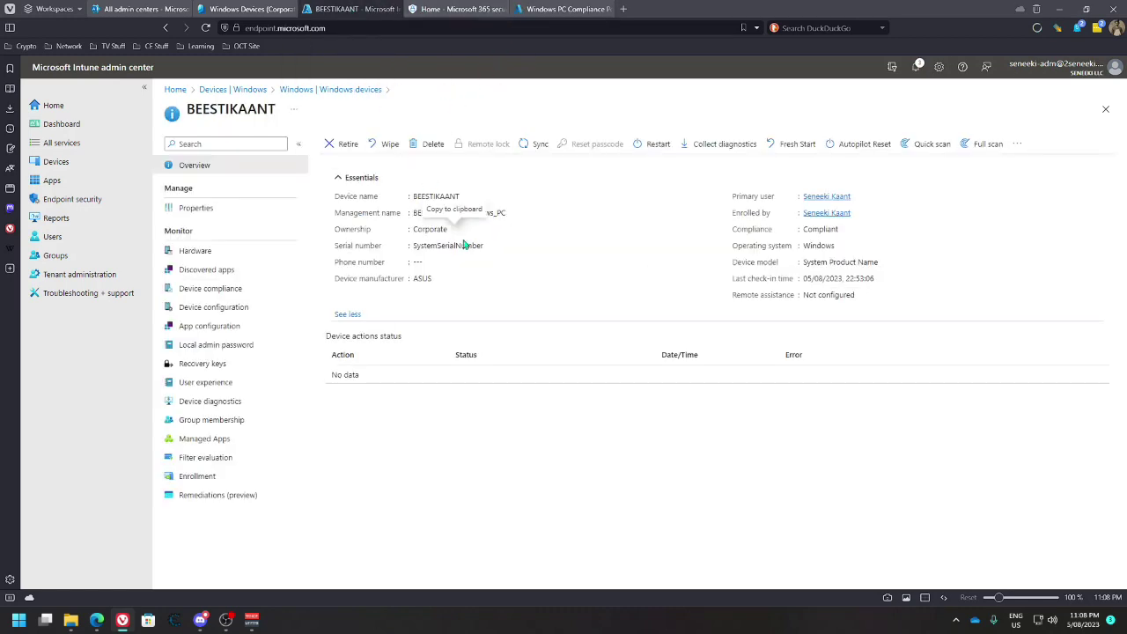
pyautogui.click(211, 289)
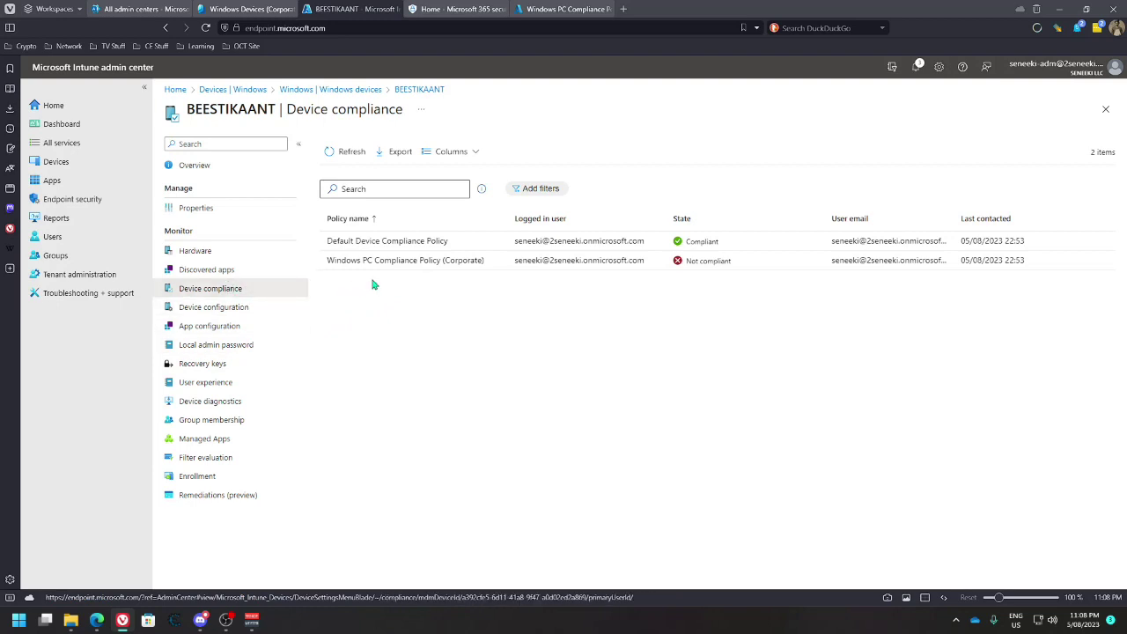
pyautogui.click(393, 260)
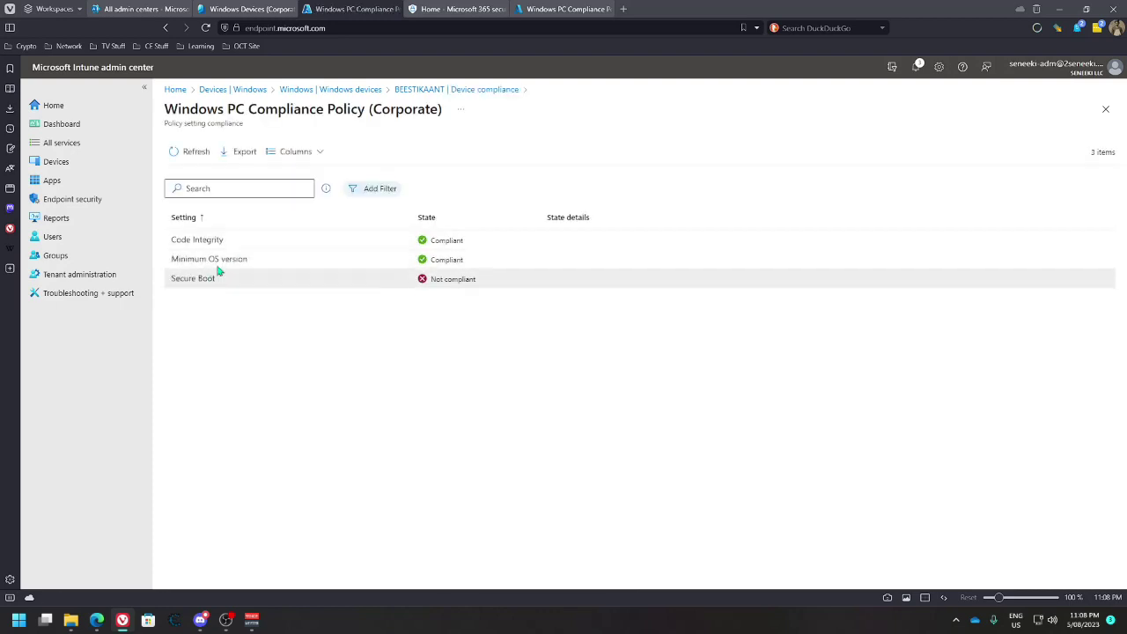
pyautogui.click(352, 90)
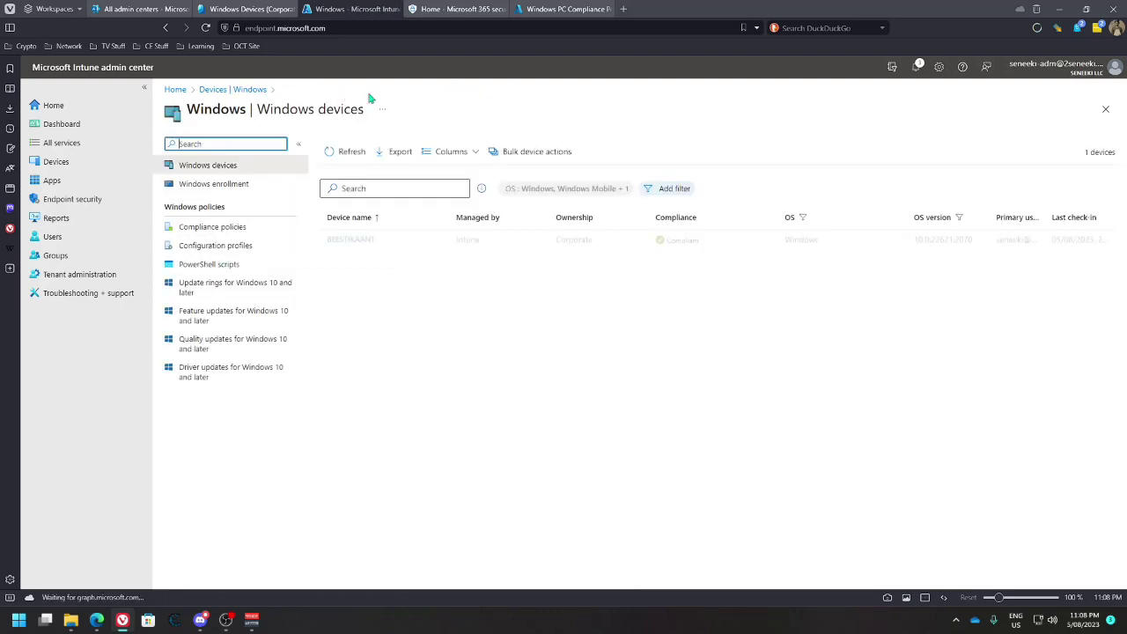
# Open Windows PC Compliance Policy (Corporate) properties and start editing its settings
pyautogui.click(233, 227)
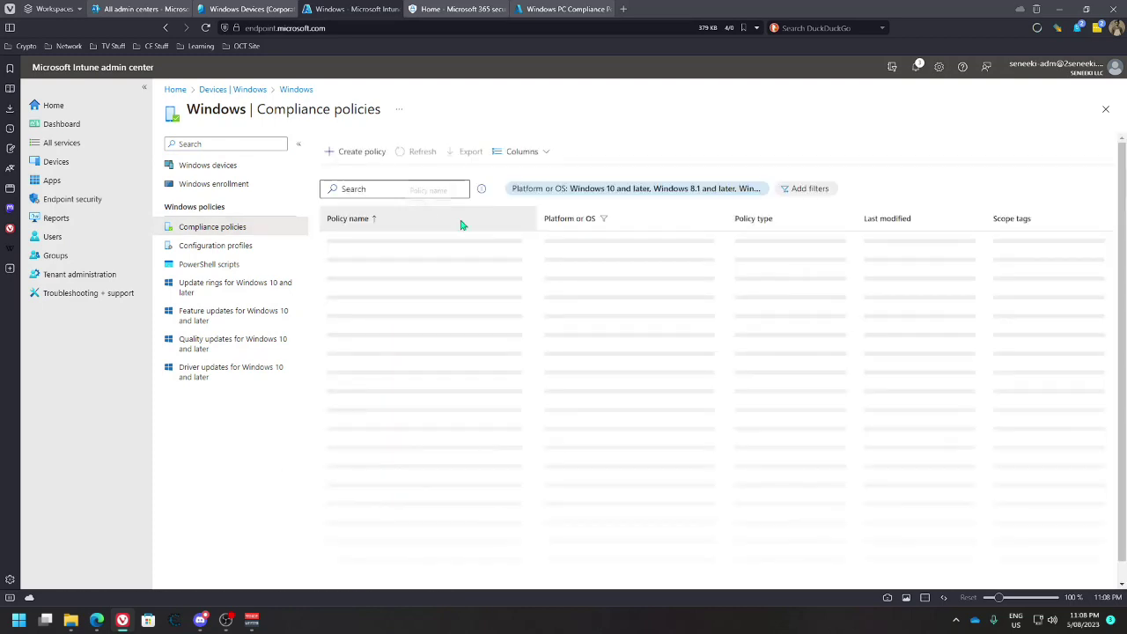
pyautogui.click(406, 261)
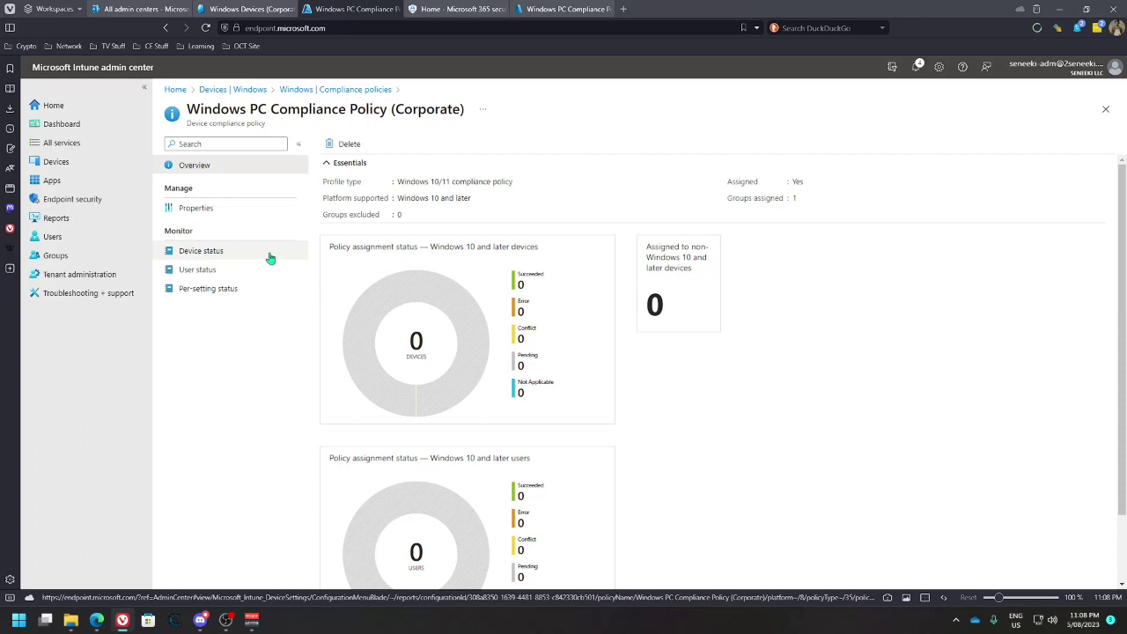
pyautogui.click(220, 209)
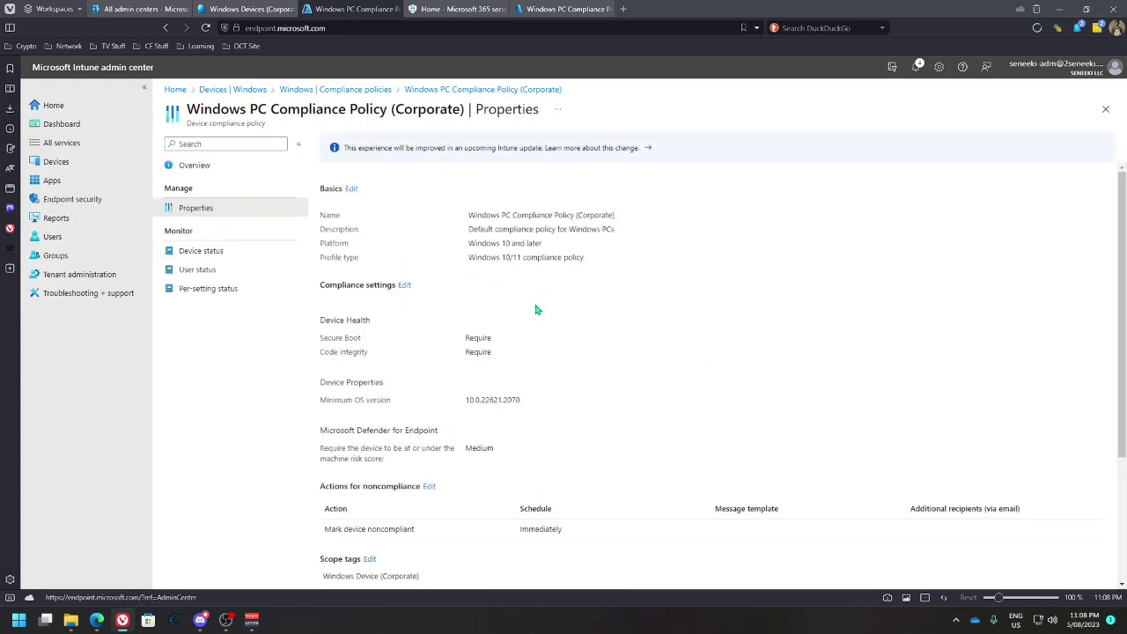
pyautogui.click(407, 285)
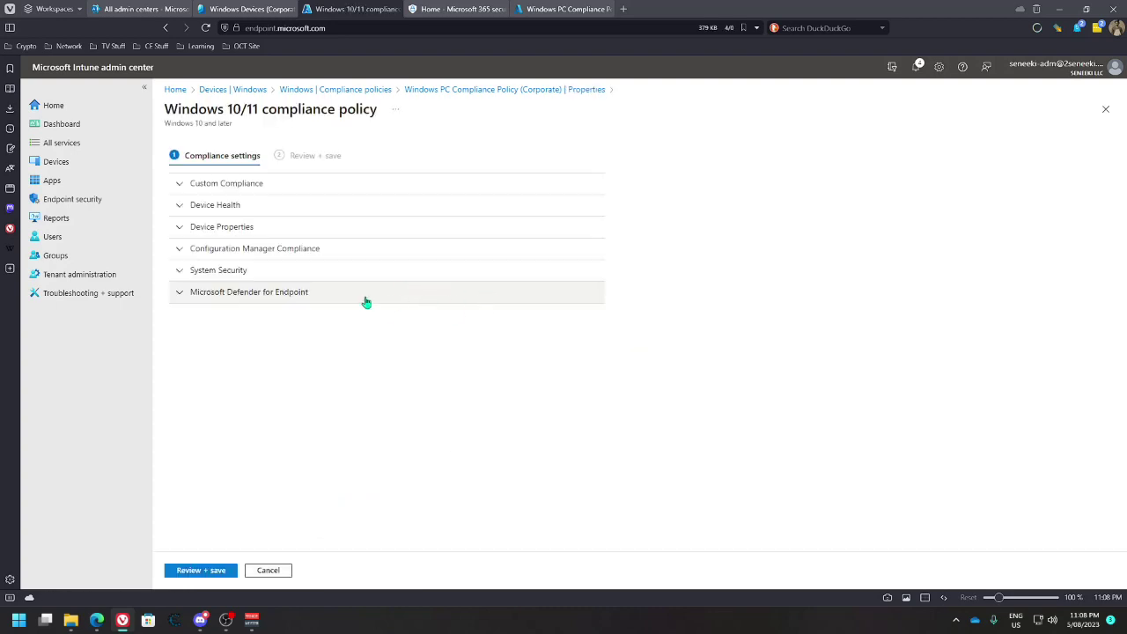
# Set Secure Boot to Not configured under Device Health and save the policy
pyautogui.click(177, 272)
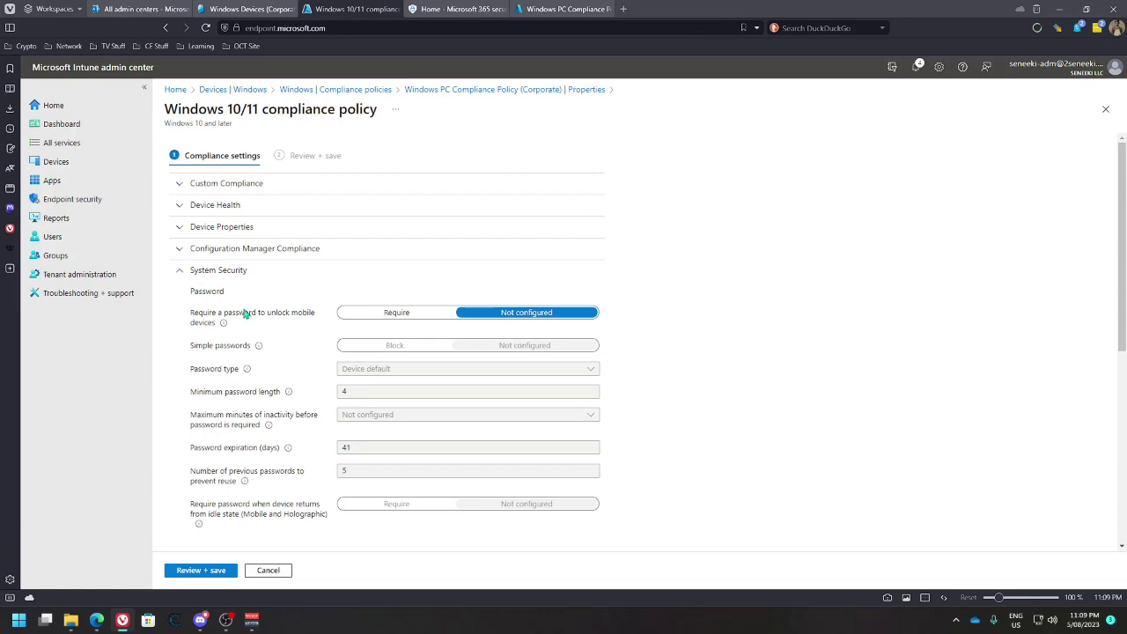
pyautogui.click(181, 270)
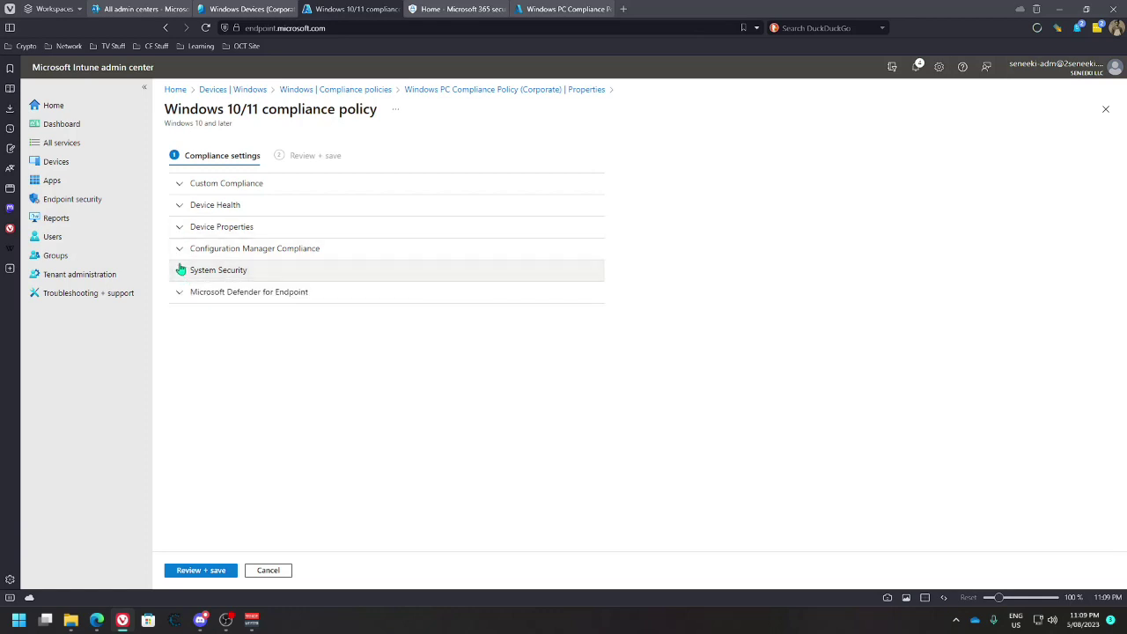
pyautogui.click(183, 250)
pyautogui.click(183, 250)
pyautogui.click(181, 293)
pyautogui.click(180, 293)
pyautogui.click(181, 226)
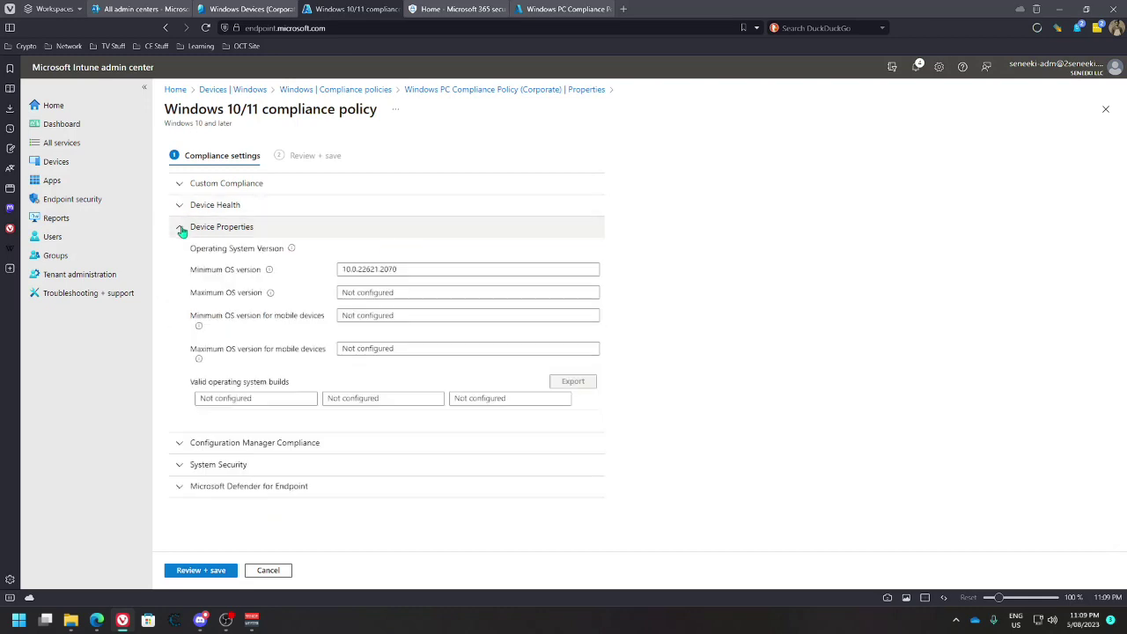
pyautogui.click(180, 205)
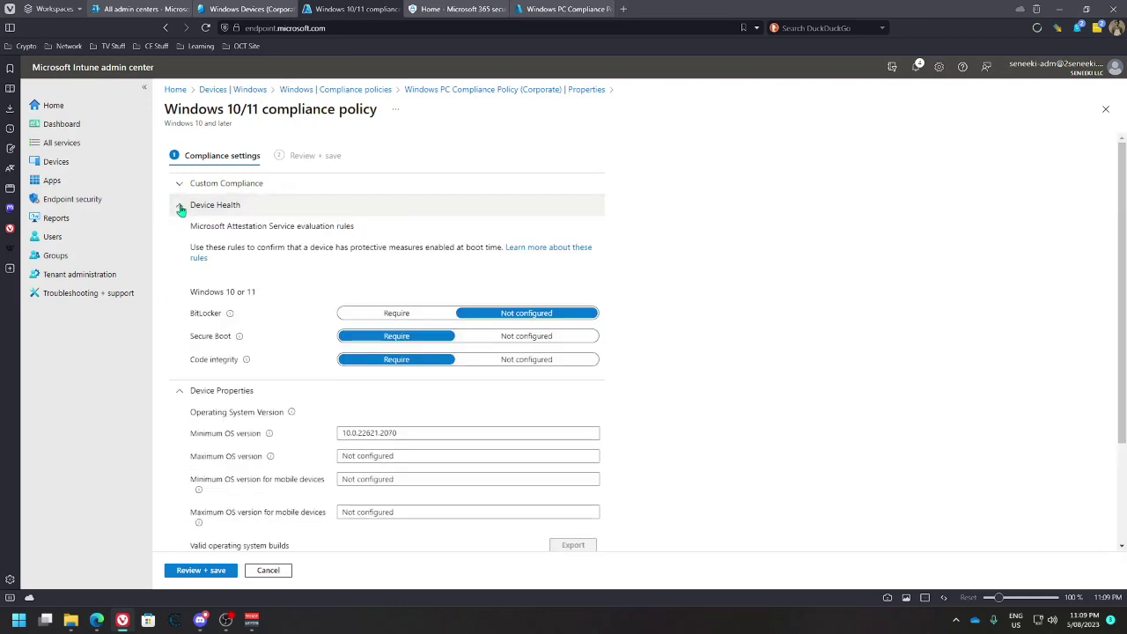
pyautogui.click(502, 336)
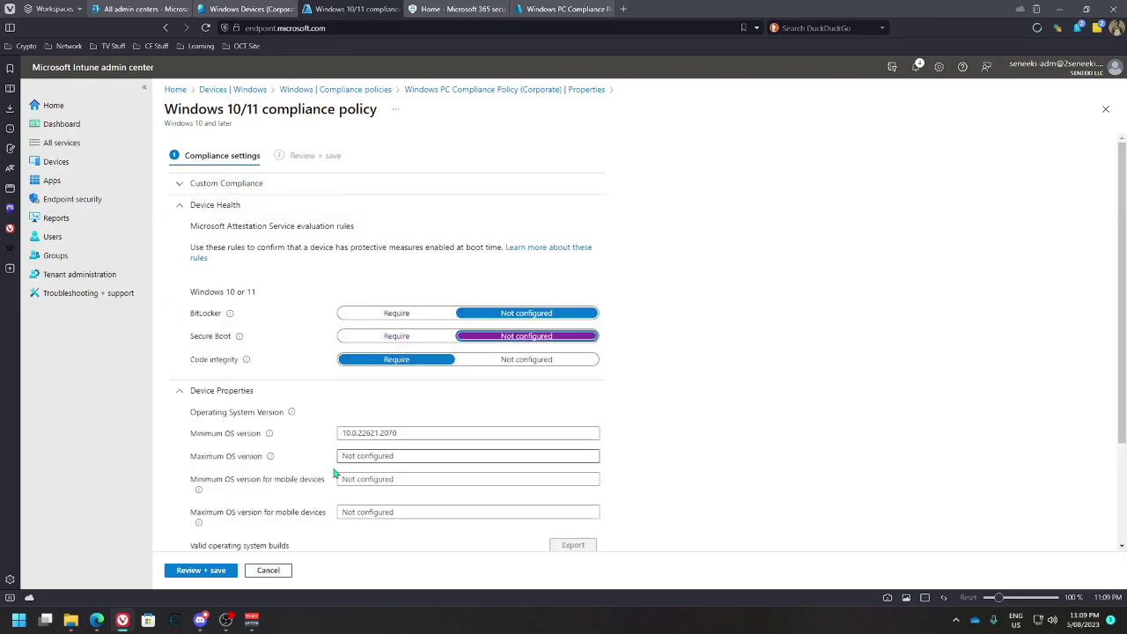
pyautogui.click(201, 571)
pyautogui.click(183, 573)
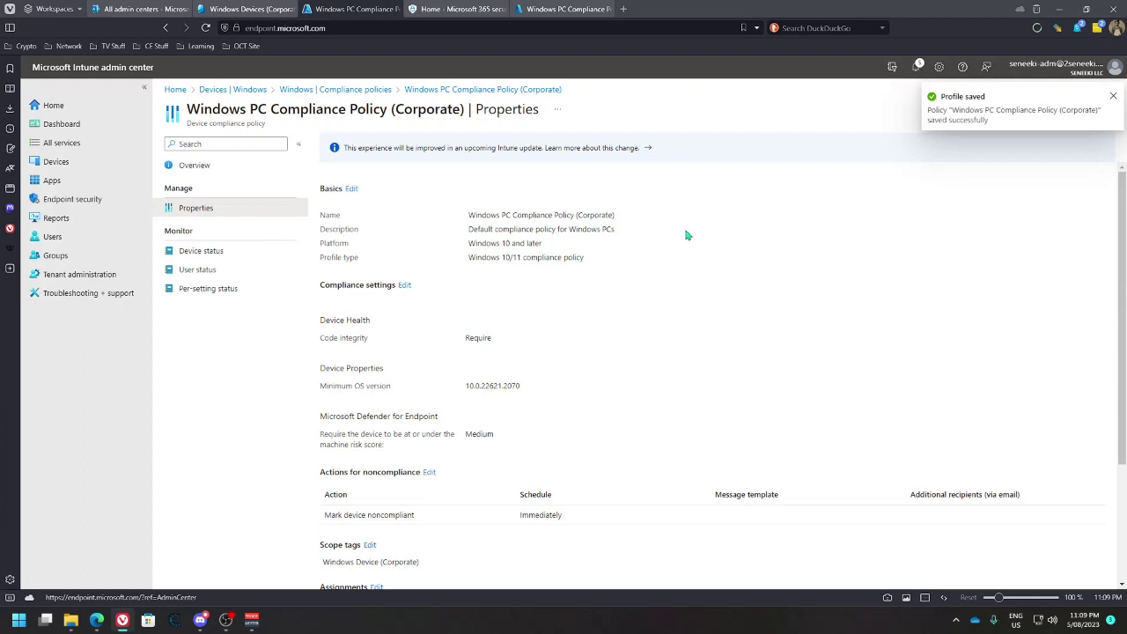
# Check the Corporate policy's overview and device status, then return to the policy list
pyautogui.click(190, 166)
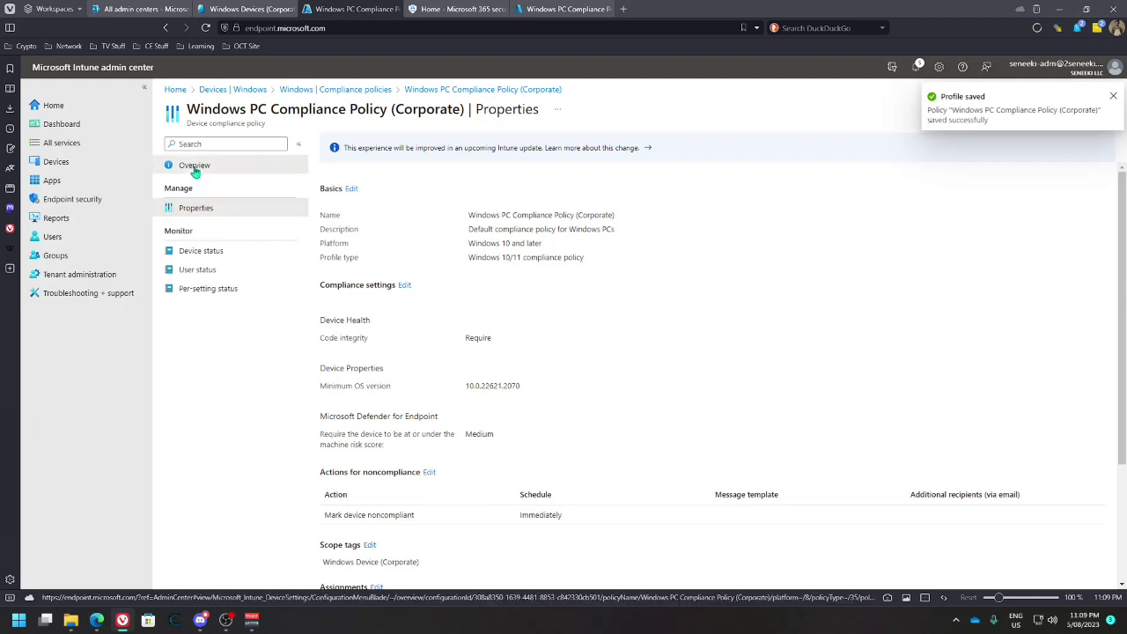
pyautogui.click(240, 217)
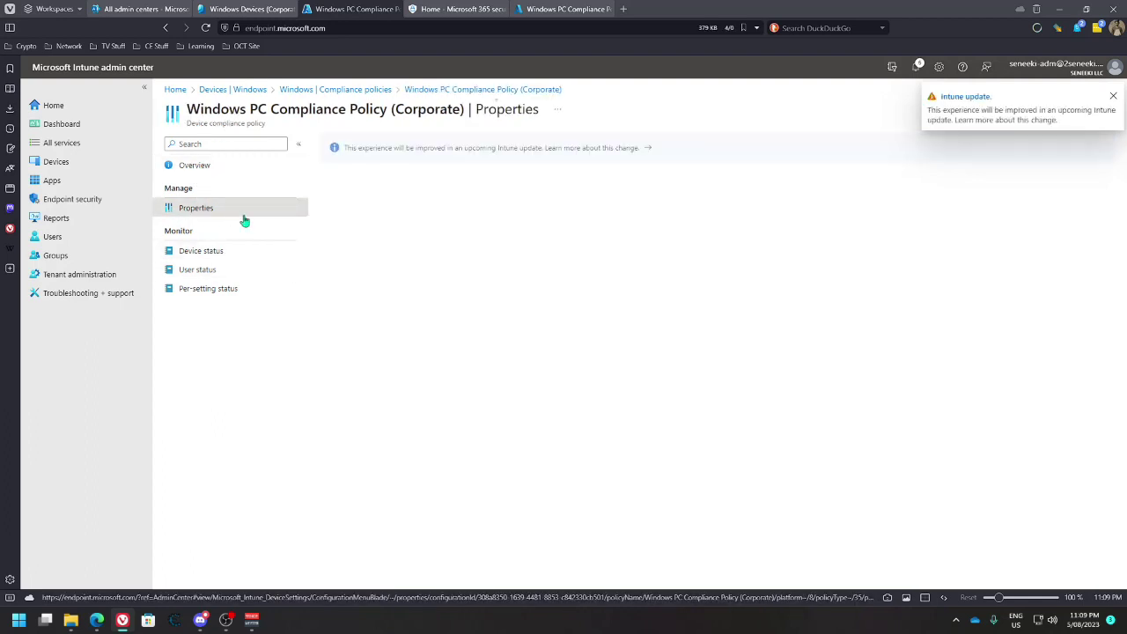
pyautogui.click(187, 251)
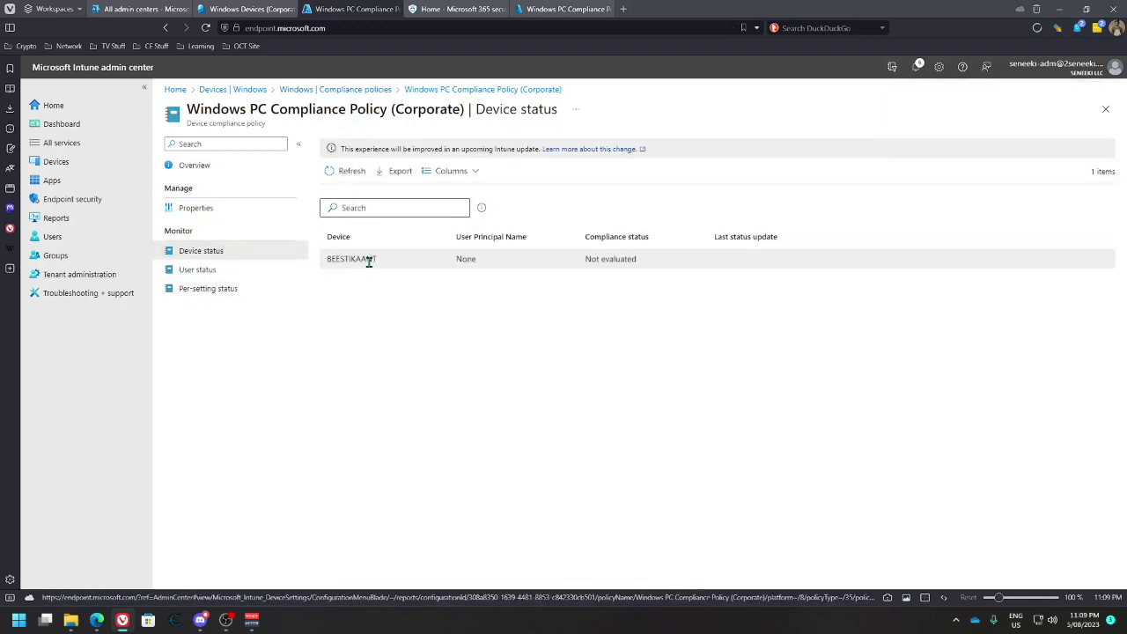
pyautogui.click(341, 89)
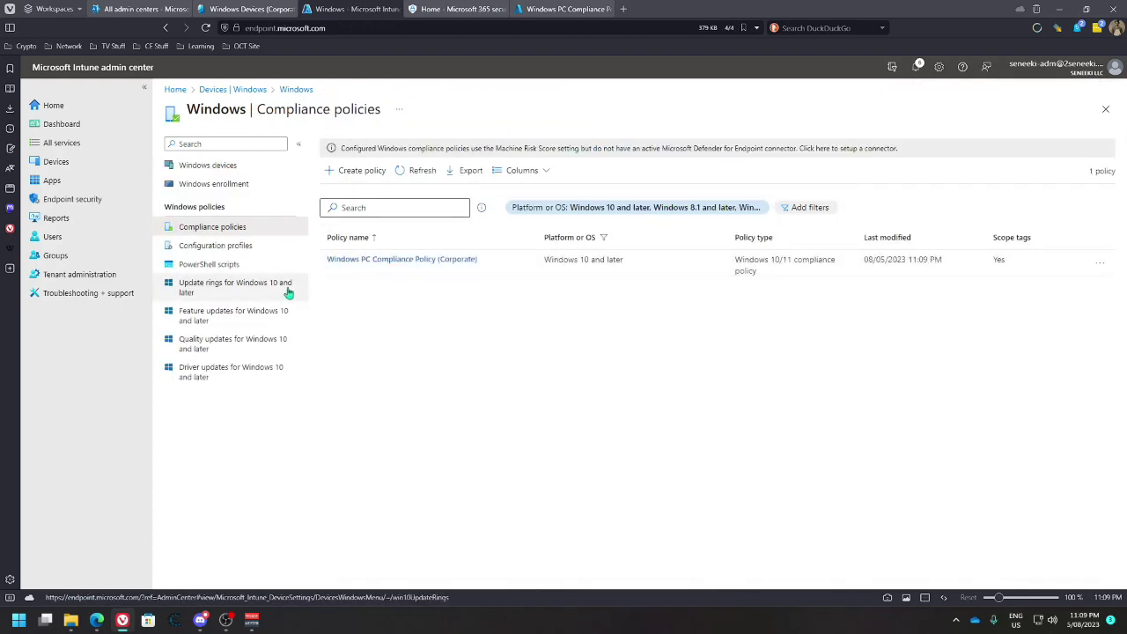
# Sync the BEESTIKAANT device from its Windows devices entry
pyautogui.click(221, 165)
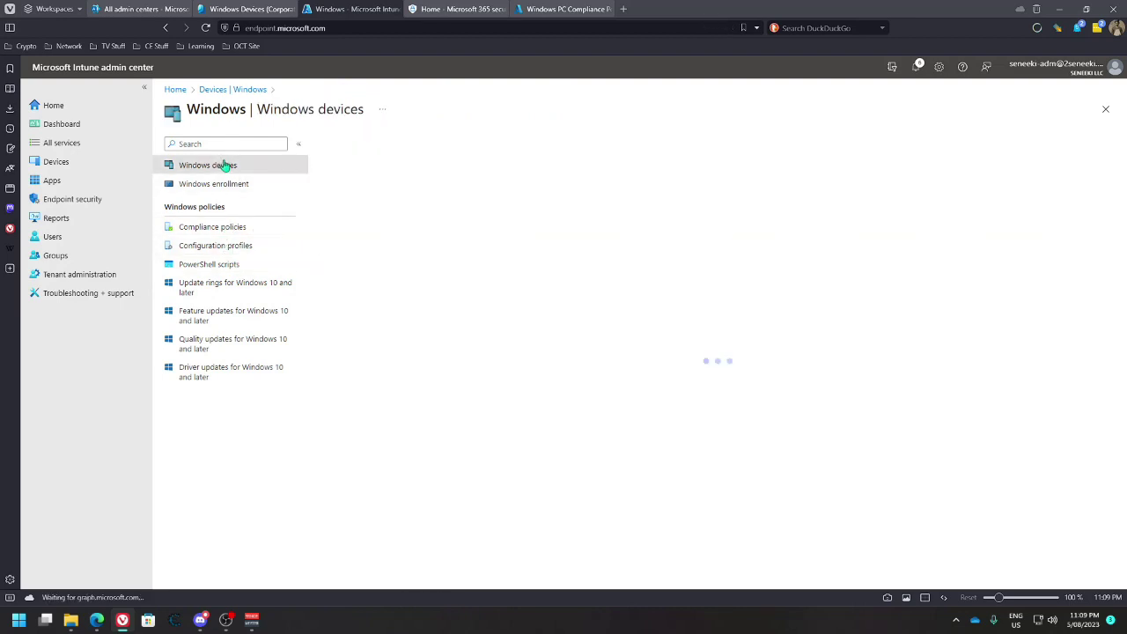
pyautogui.click(370, 241)
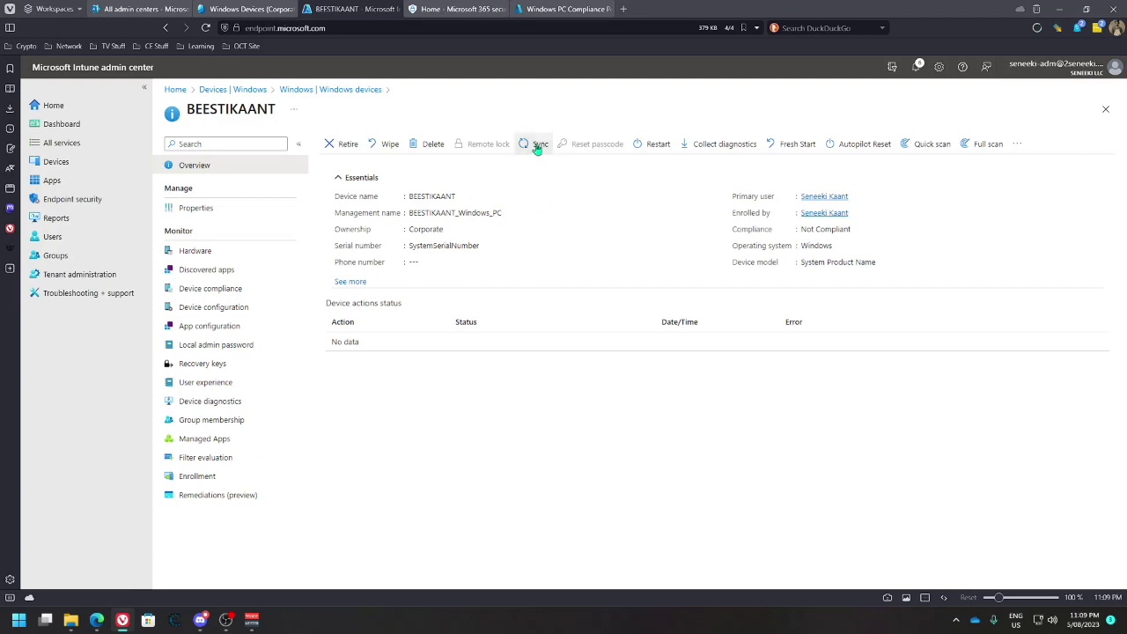
pyautogui.click(537, 144)
pyautogui.click(355, 219)
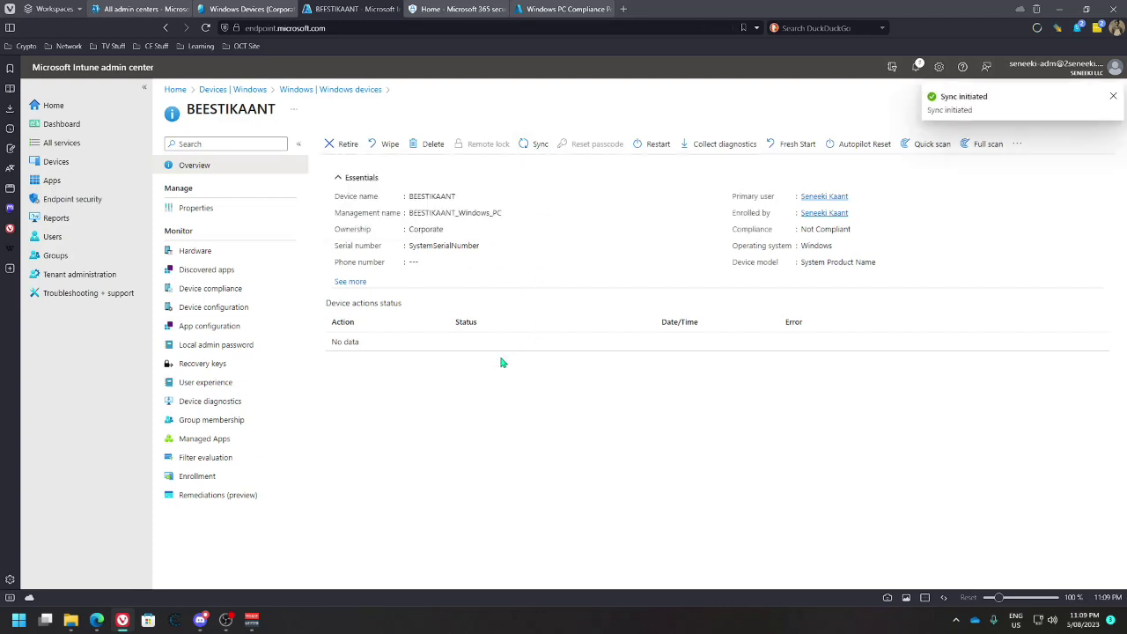
pyautogui.click(352, 283)
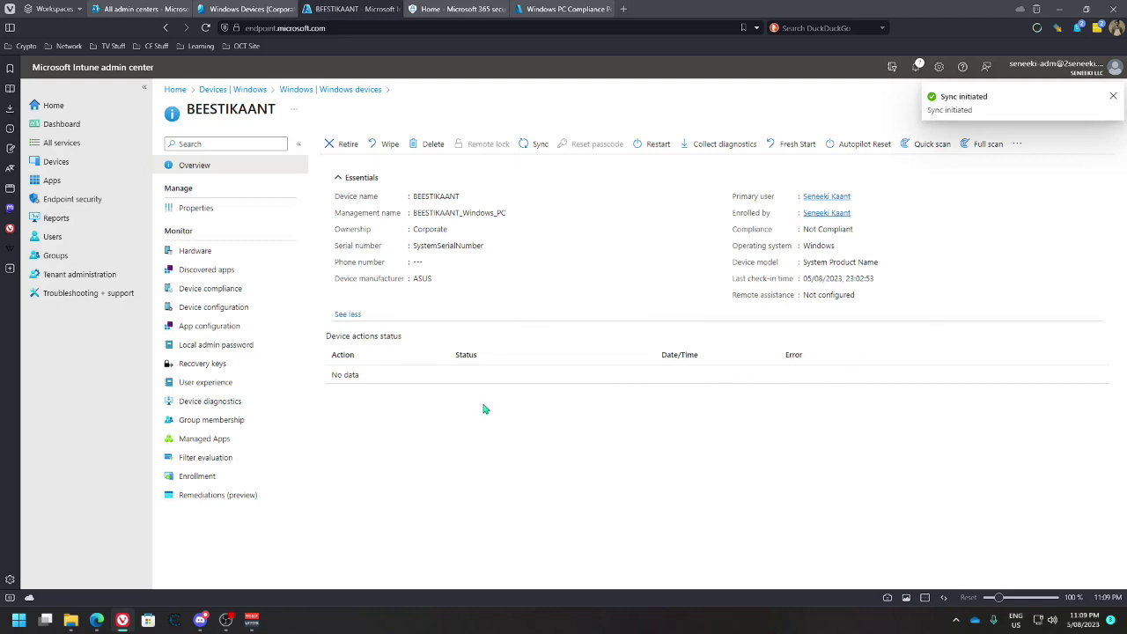
# Reload BEESTIKAANT's Corporate policy results, showing Secure Boot still not compliant
pyautogui.click(210, 289)
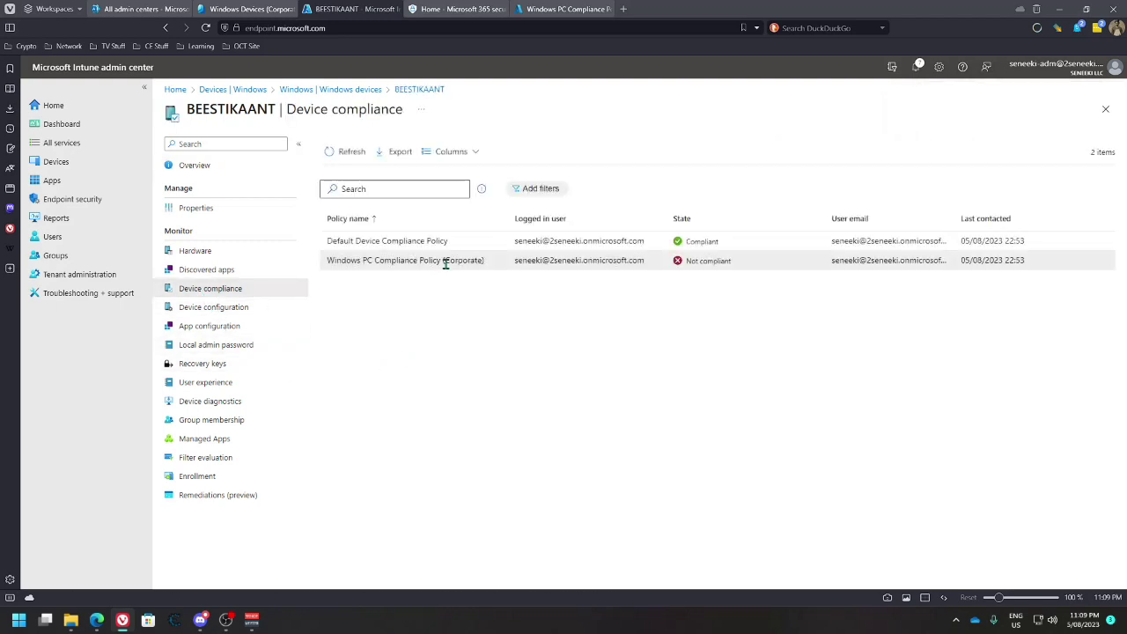
pyautogui.click(446, 261)
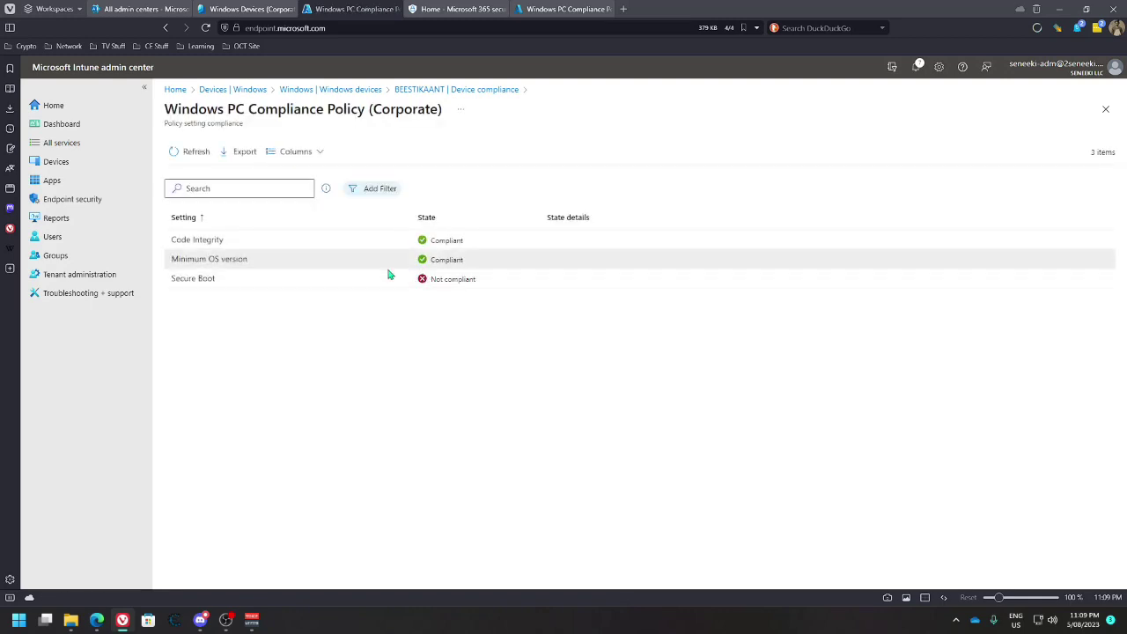
pyautogui.click(184, 151)
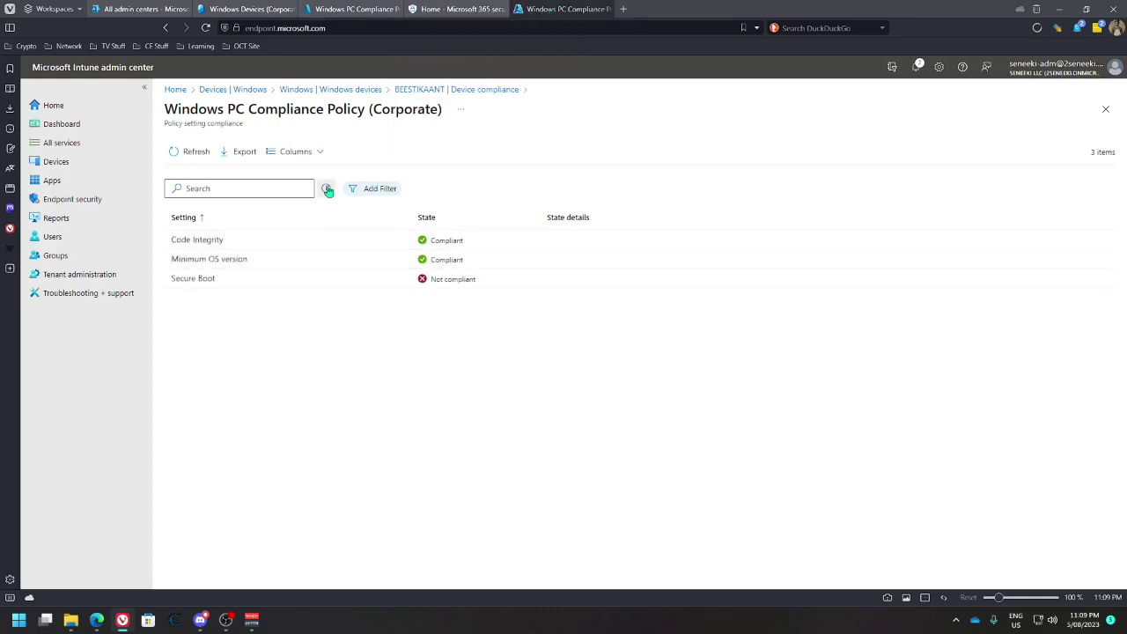
pyautogui.click(354, 9)
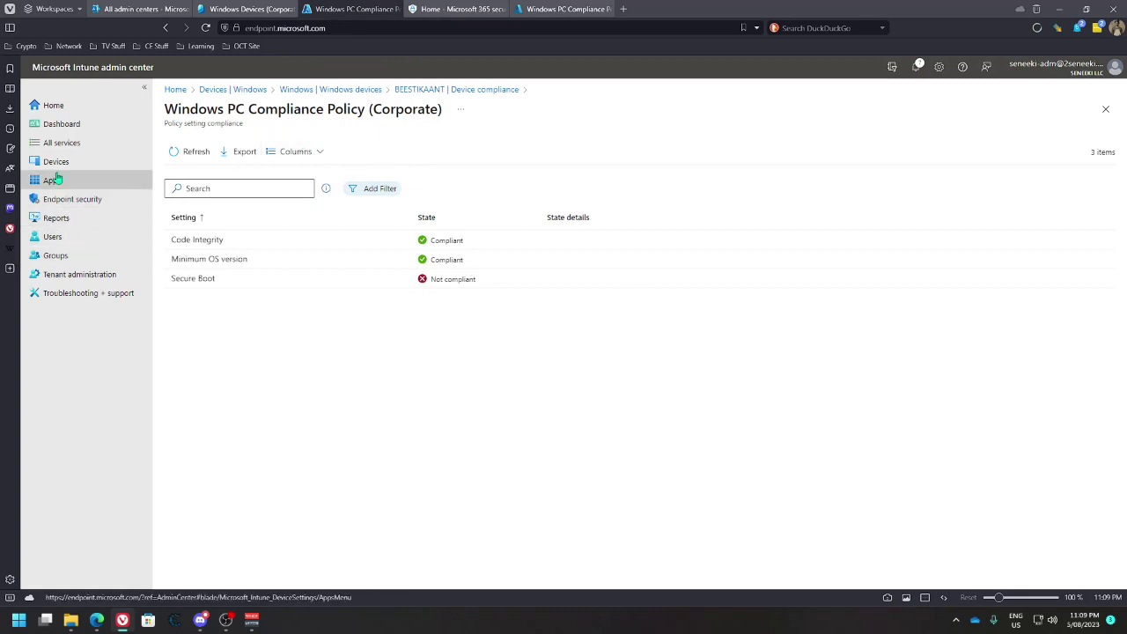
# Show the Windows apps list, which finds no applications, then bring the Entra tab forward
pyautogui.click(53, 180)
pyautogui.click(225, 187)
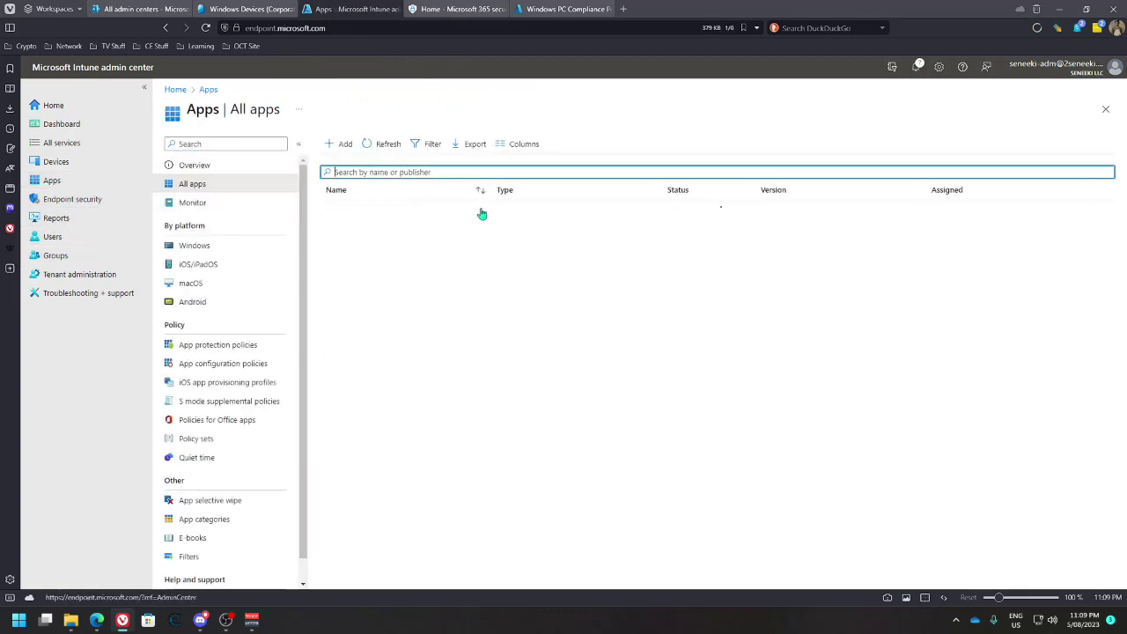
pyautogui.click(208, 245)
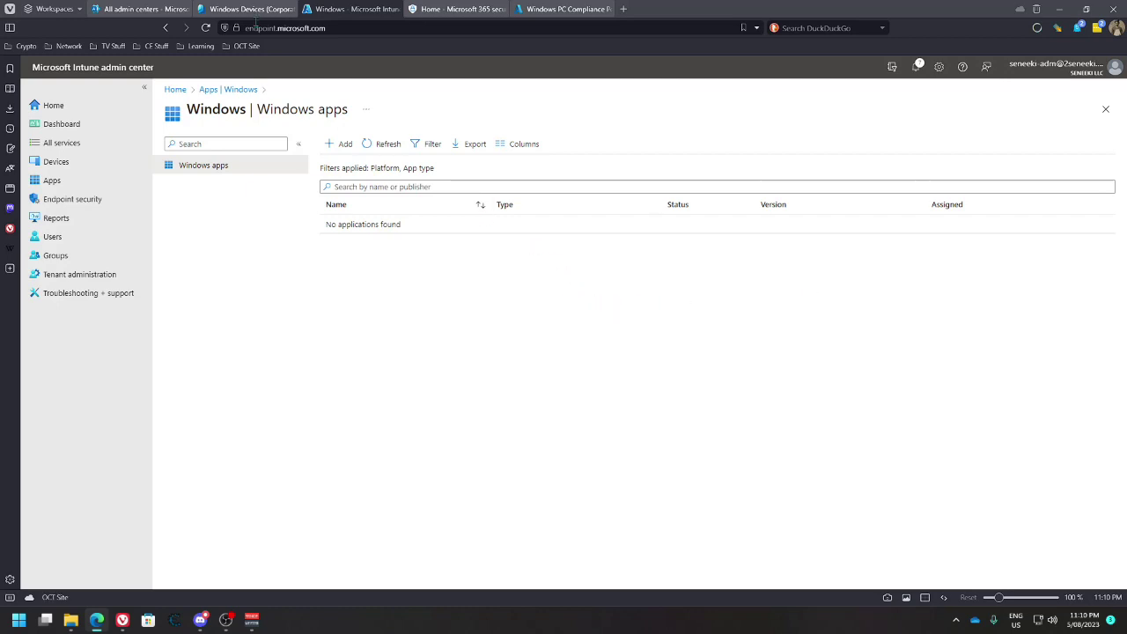
pyautogui.hotkey('ctrl', 'shift', 'Tab')
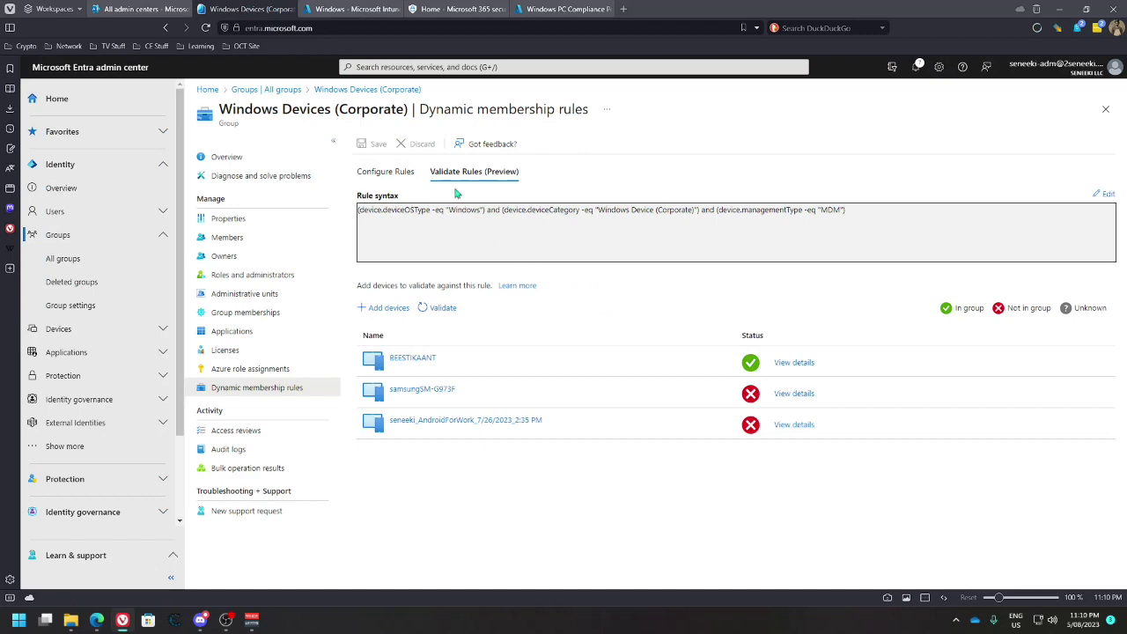
# Search All groups for 'Windows Device Apps', clear the search, and start a new group
pyautogui.click(287, 91)
pyautogui.click(409, 174)
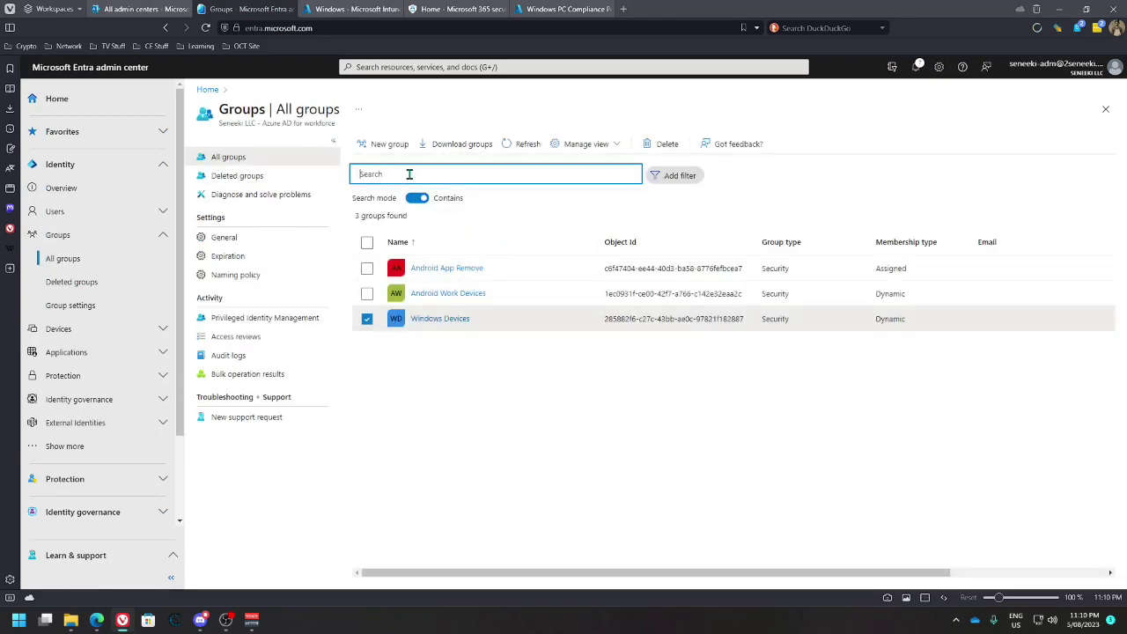
pyautogui.write('Windows Device')
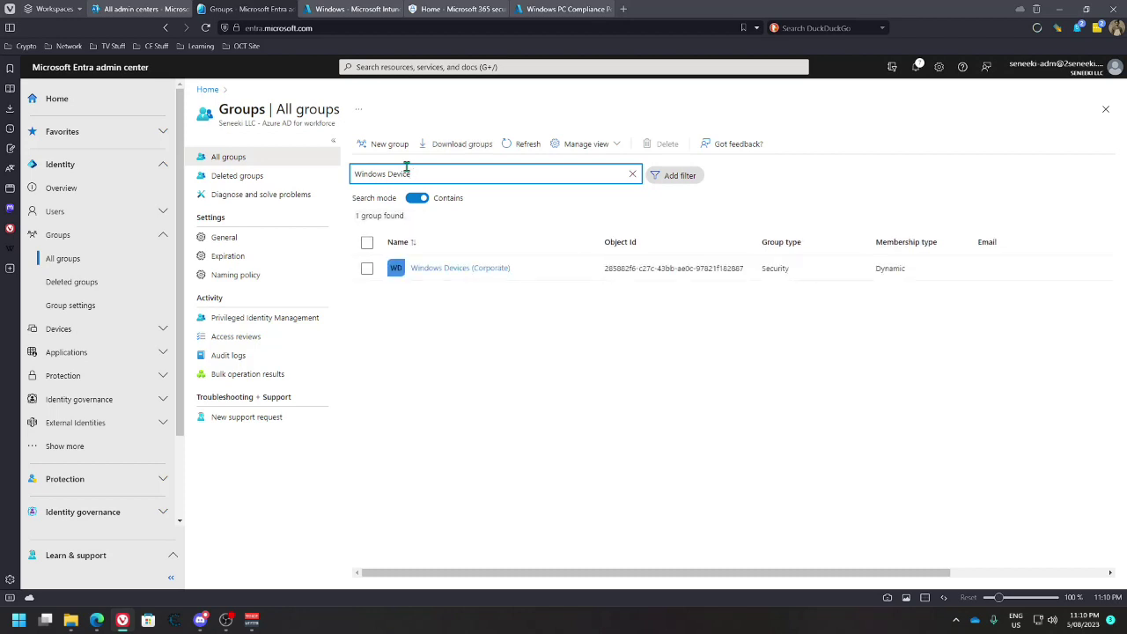
pyautogui.write(' Apps')
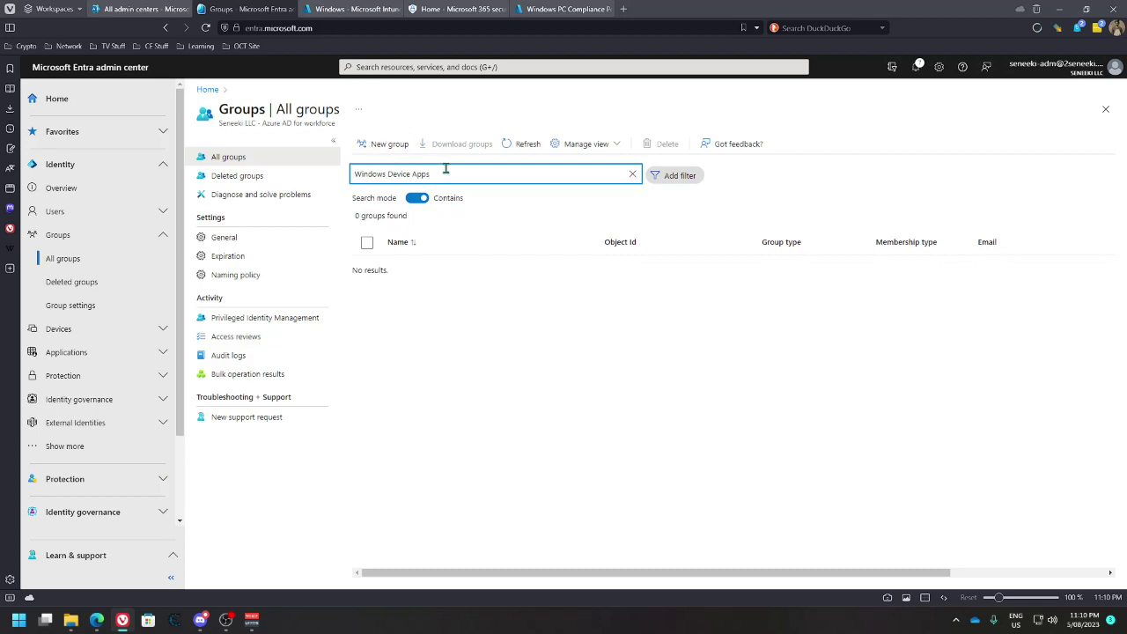
pyautogui.tripleClick(408, 174)
pyautogui.hotkey('ctrl', 'c')
pyautogui.press('BackSpace')
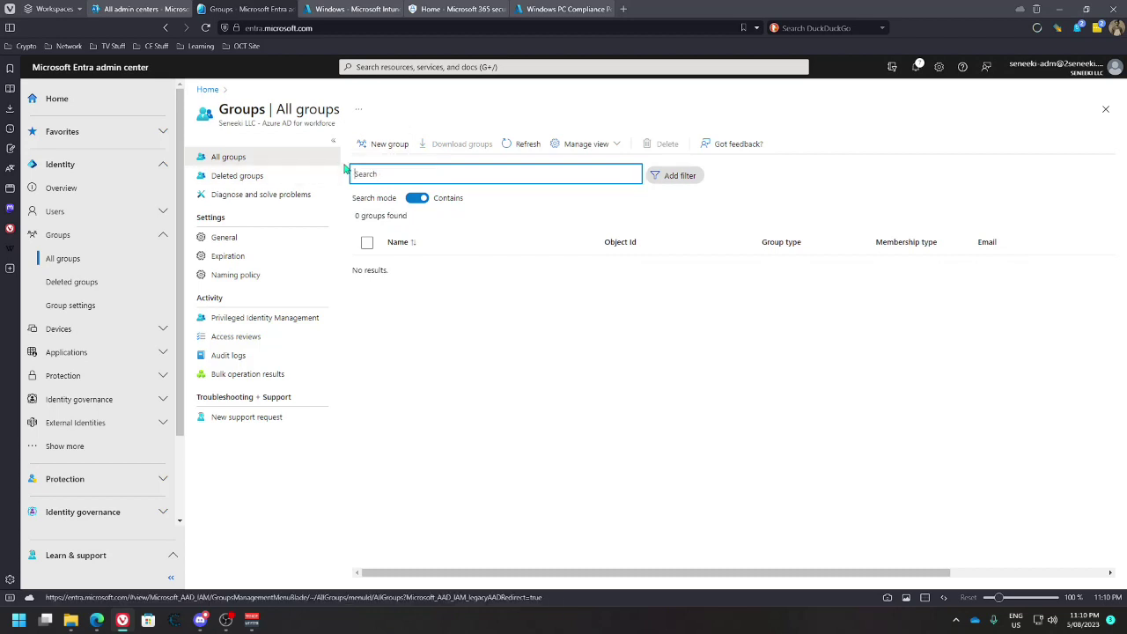
pyautogui.click(388, 145)
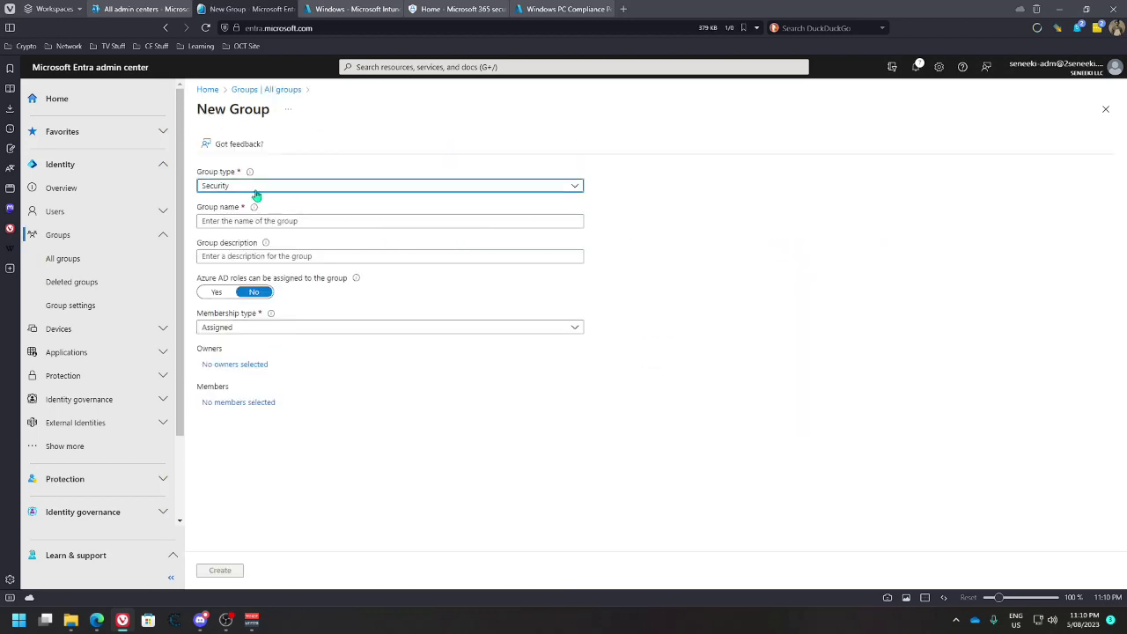
# Name the group Windows Device Apps and enter the description 'Makes'
pyautogui.click(297, 221)
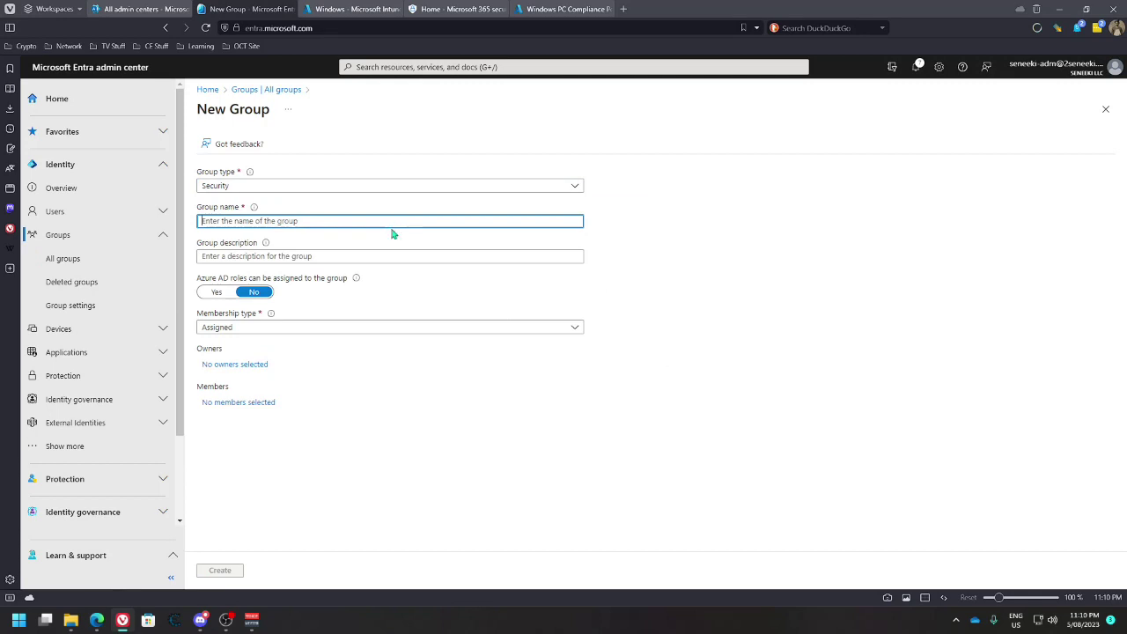
pyautogui.hotkey('ctrl', 'v')
pyautogui.click(350, 257)
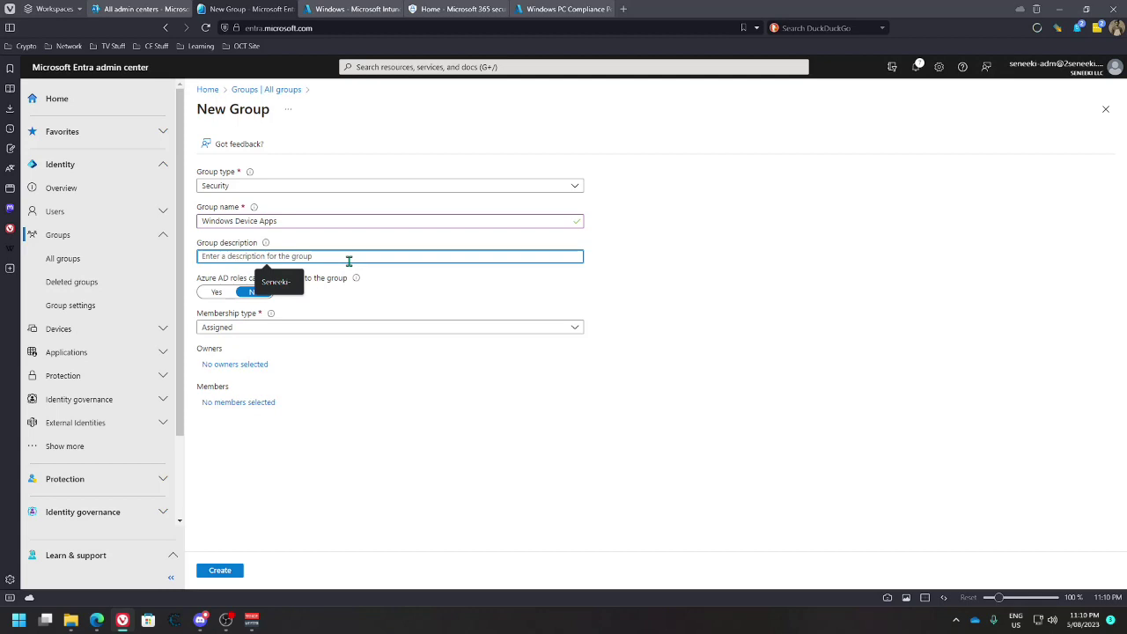
pyautogui.write('Makes apps available for enrolled devices')
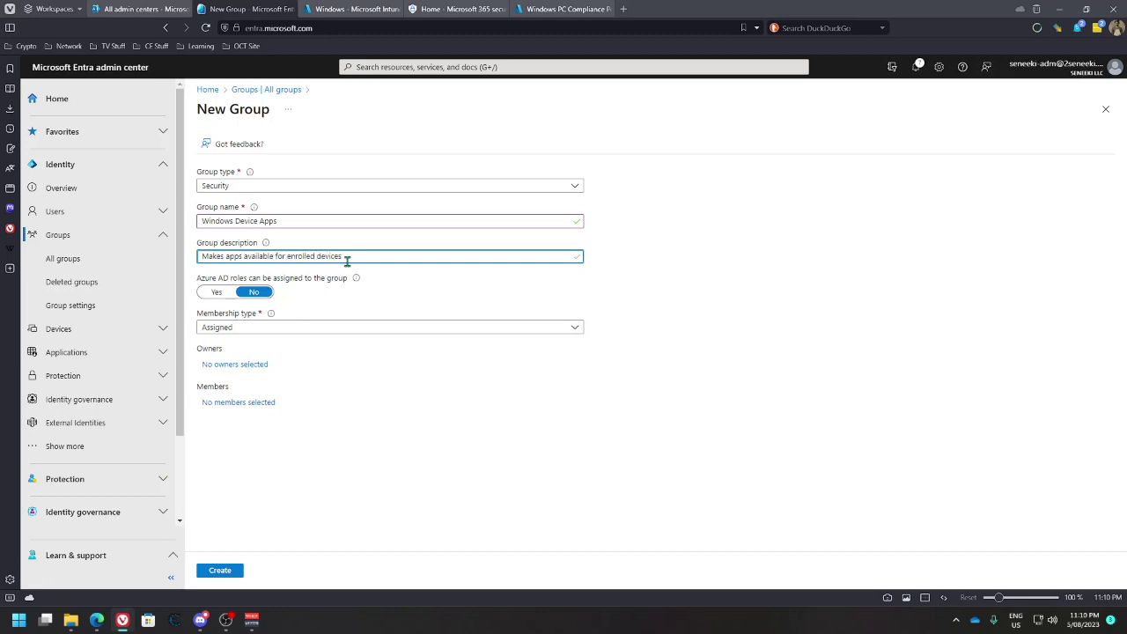
# Set membership type to Dynamic Device, add one owner, and begin a dynamic query
pyautogui.click(262, 331)
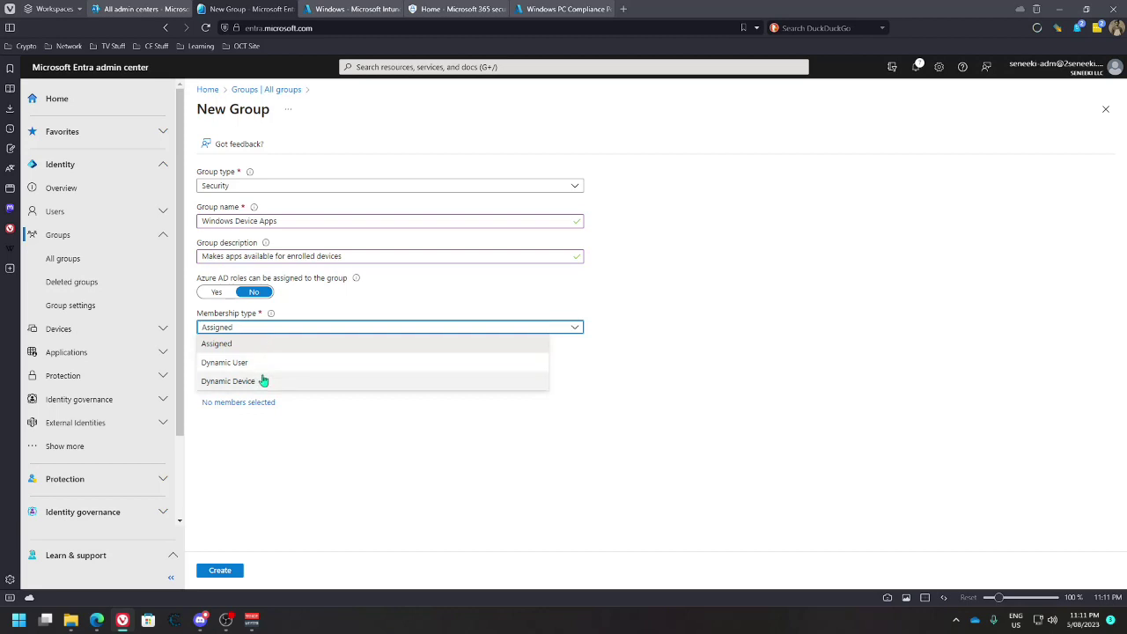
pyautogui.click(262, 381)
pyautogui.click(250, 364)
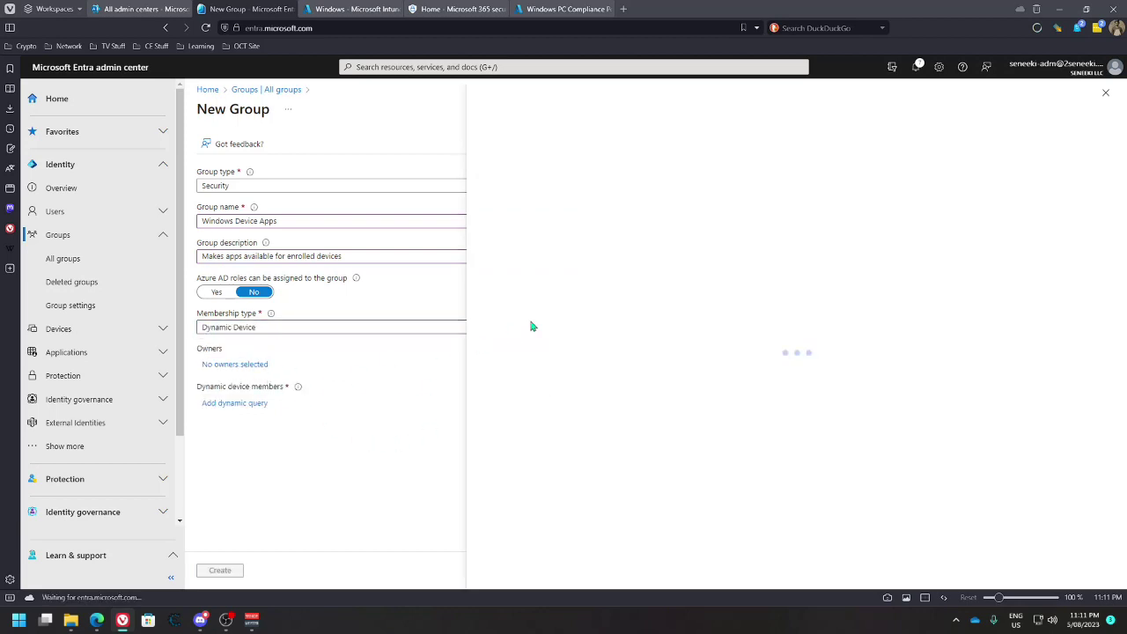
pyautogui.click(494, 265)
pyautogui.click(501, 572)
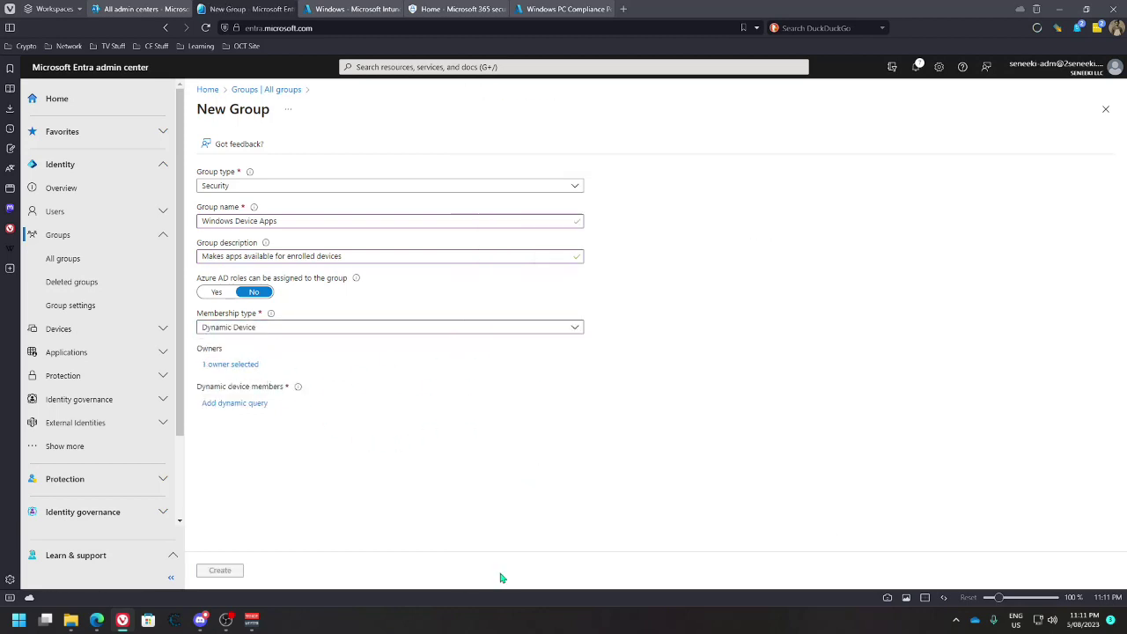
pyautogui.click(232, 403)
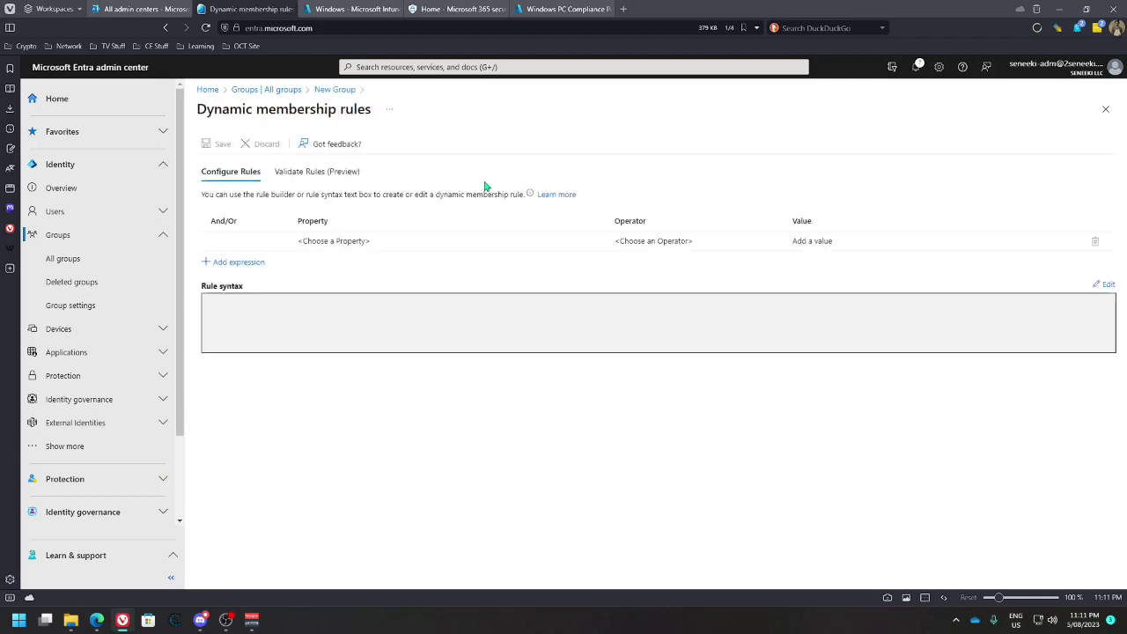
# Add the rule expression deviceOSType Equals Windows
pyautogui.click(350, 244)
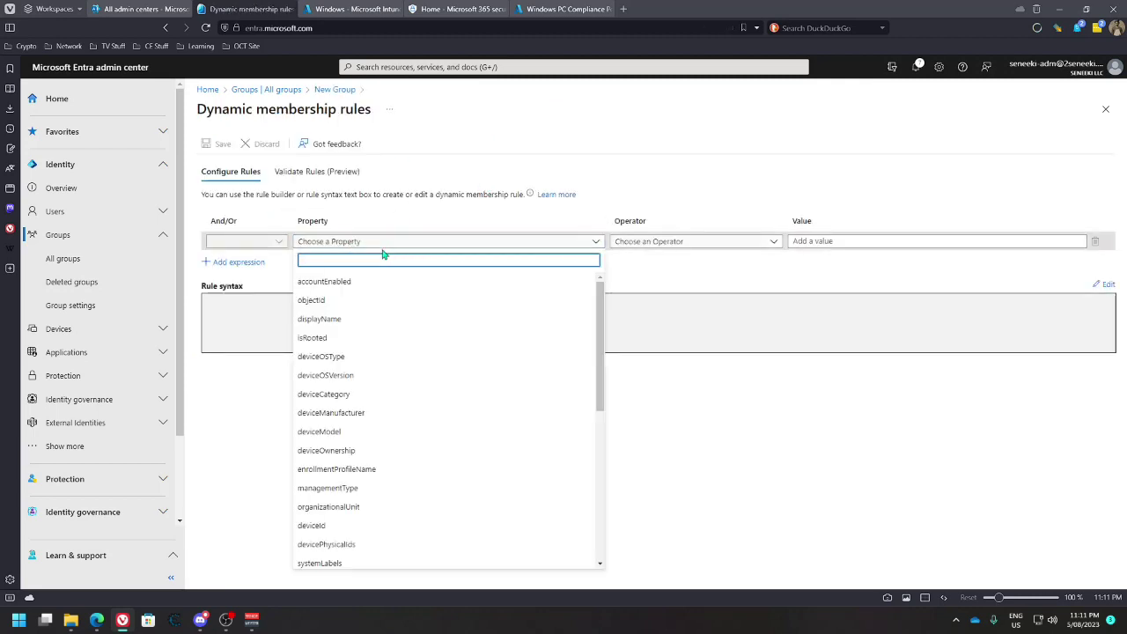
pyautogui.click(321, 357)
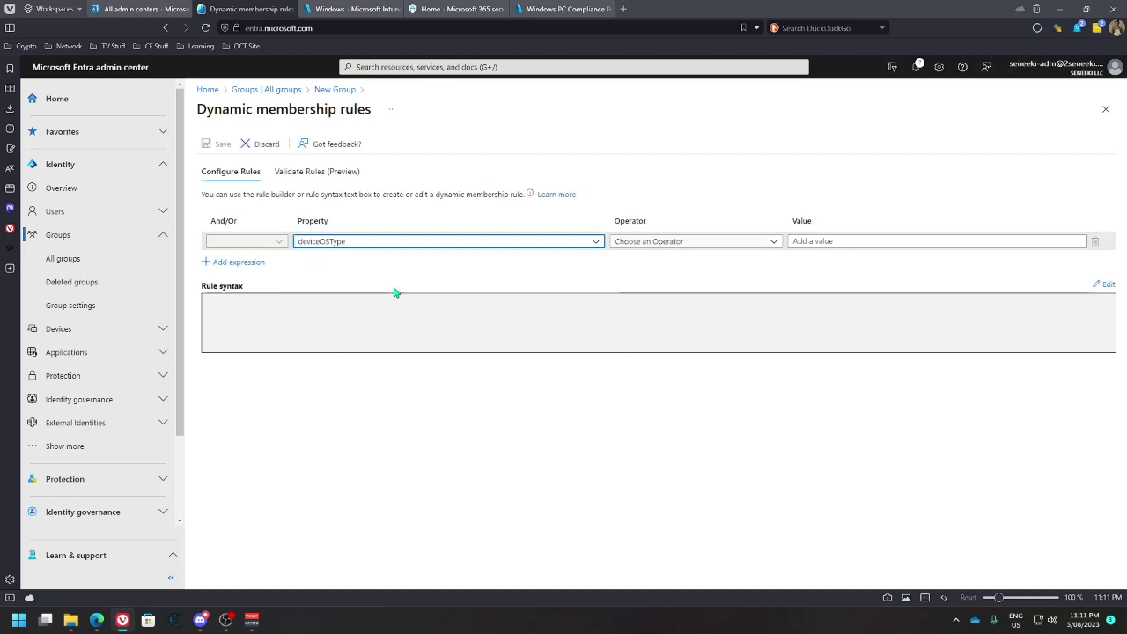
pyautogui.click(629, 244)
pyautogui.click(625, 375)
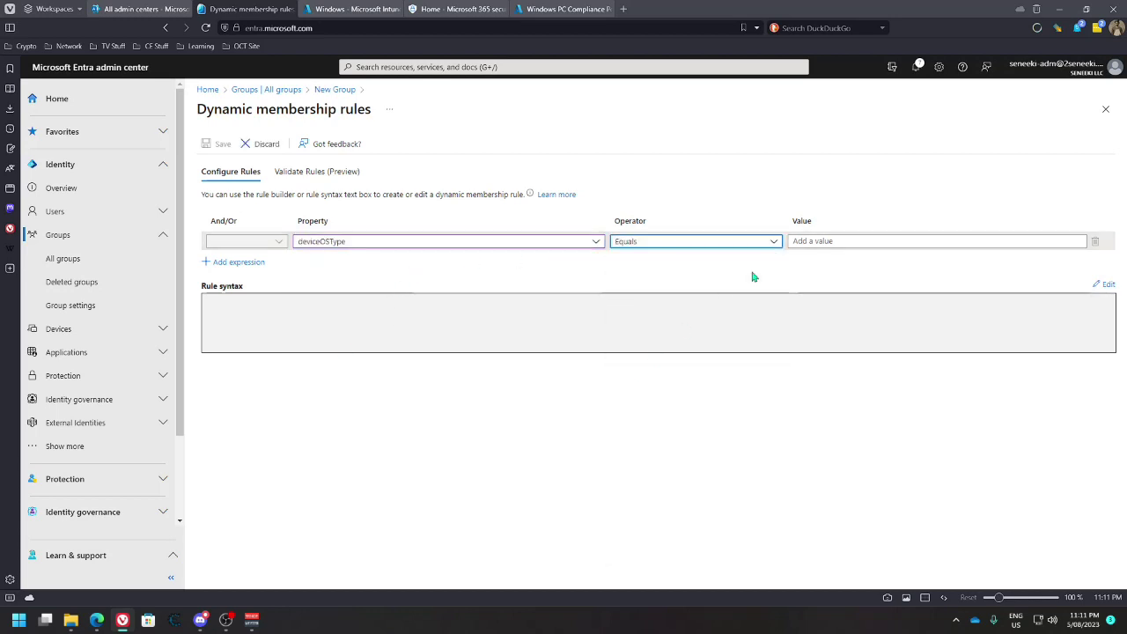
pyautogui.click(818, 241)
pyautogui.write('Windows')
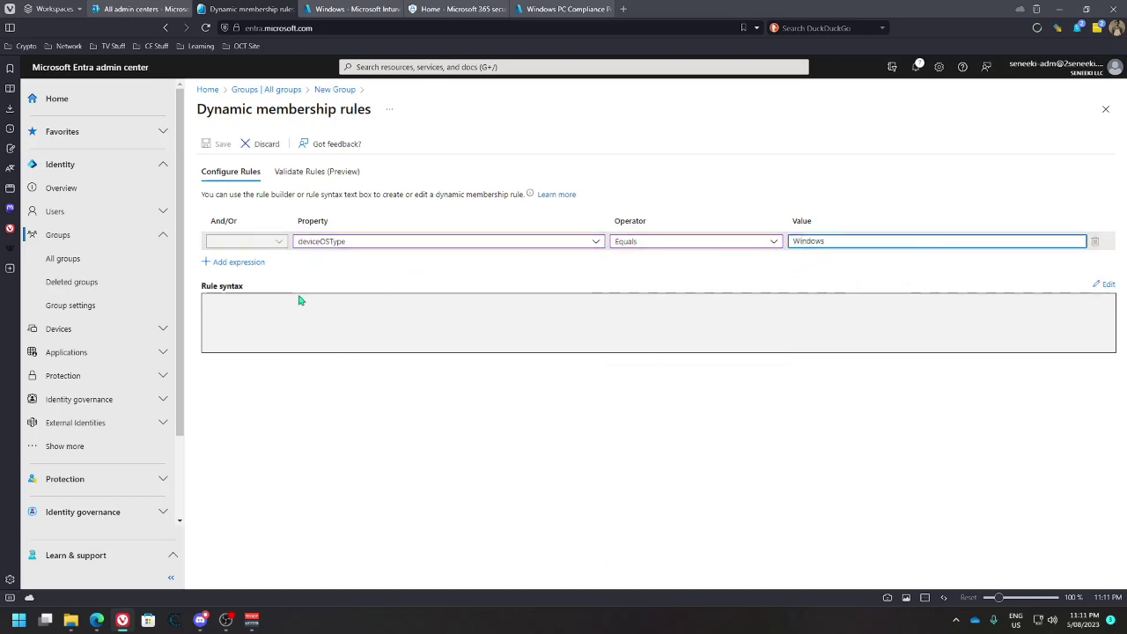
# Add a second expression, managementType Equals MDM, and save the rules
pyautogui.click(234, 262)
pyautogui.click(379, 261)
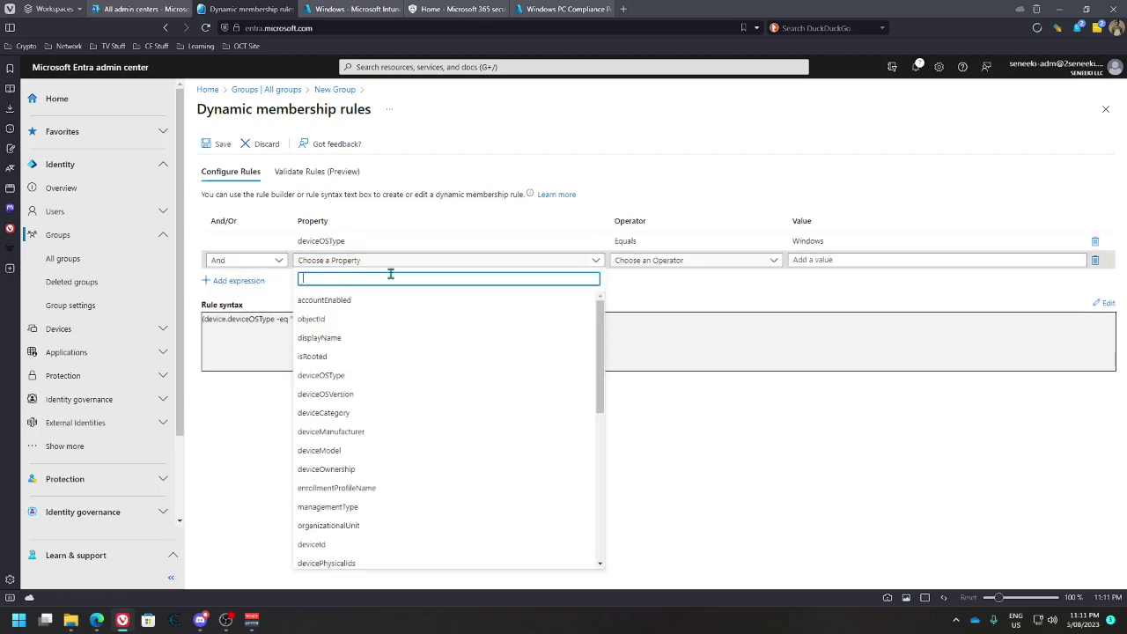
pyautogui.click(352, 509)
pyautogui.click(649, 260)
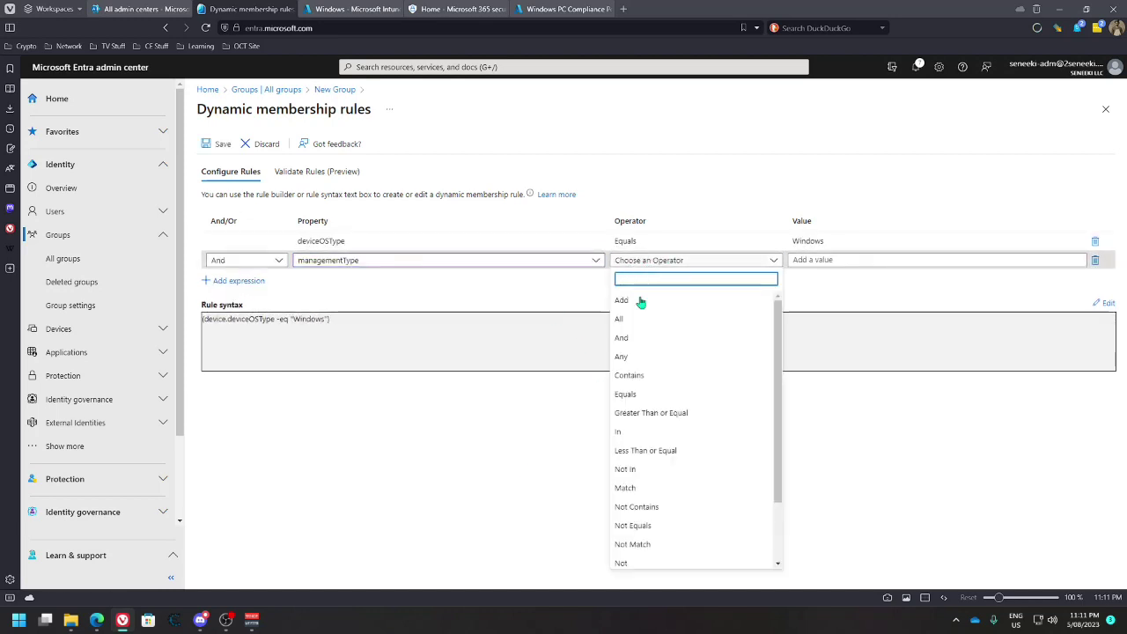
pyautogui.click(631, 397)
pyautogui.click(805, 260)
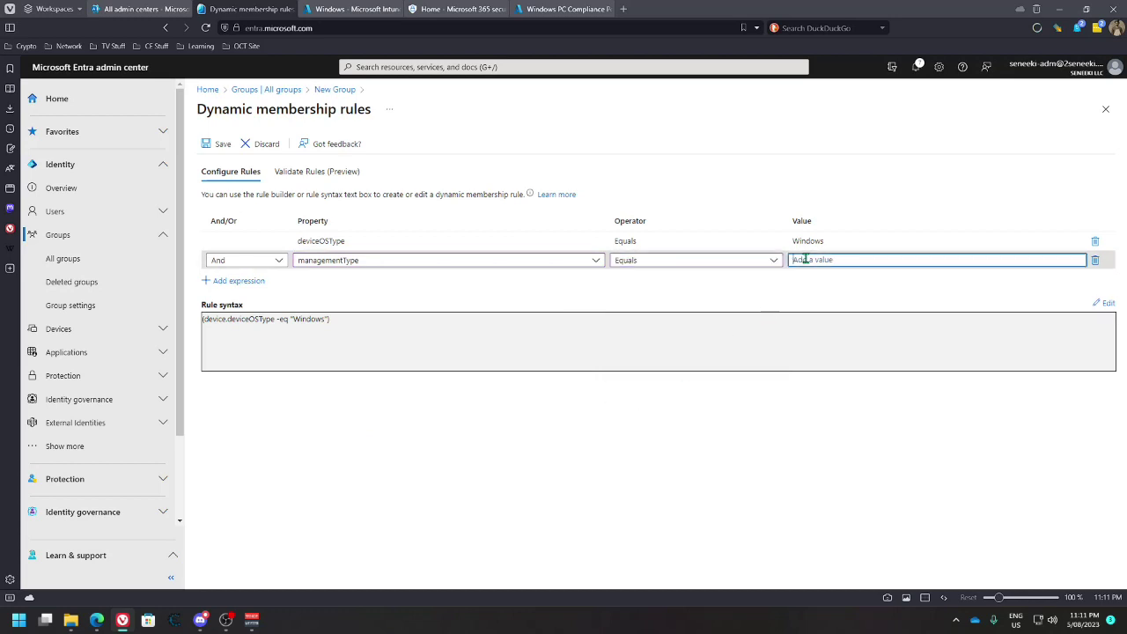
pyautogui.click(218, 143)
# Validate the membership rules against BEESTIKAANT and samsungSM-G973F
pyautogui.click(233, 403)
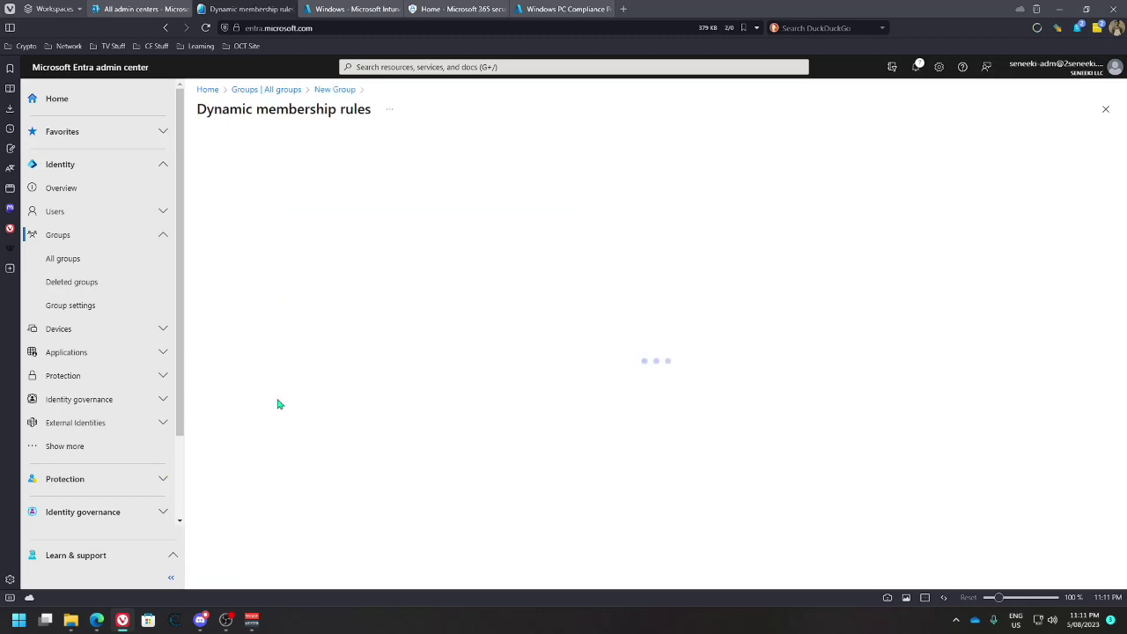
pyautogui.click(310, 173)
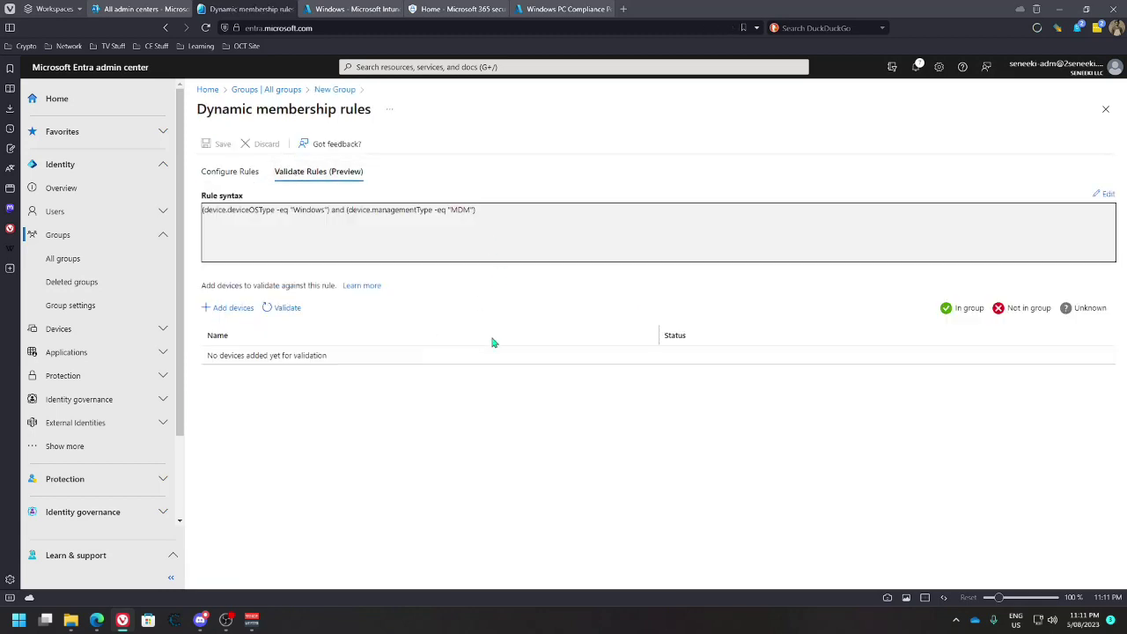
pyautogui.click(234, 307)
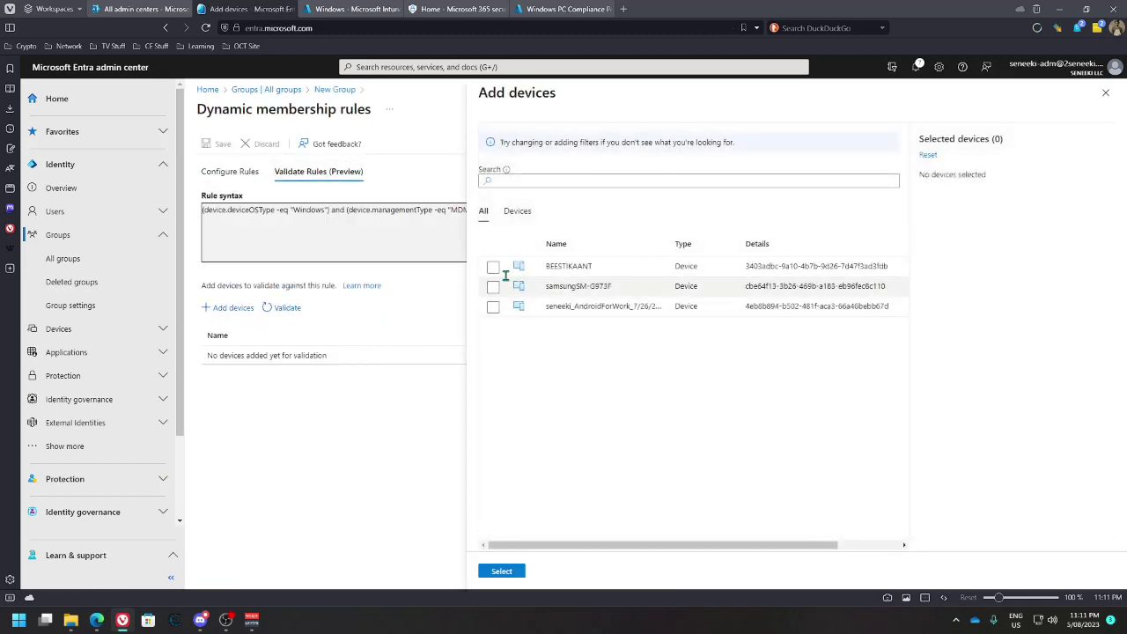
pyautogui.click(493, 266)
pyautogui.click(493, 286)
pyautogui.click(501, 572)
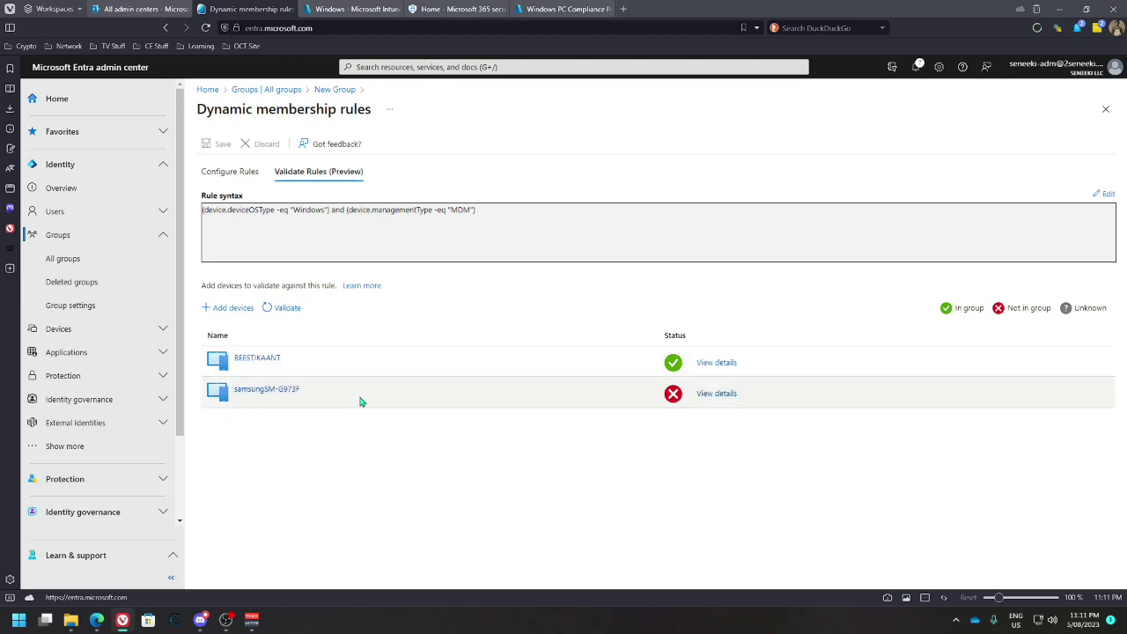
# Create the Windows Device Apps group from the New Group form, then launch Microsoft Store
pyautogui.click(250, 172)
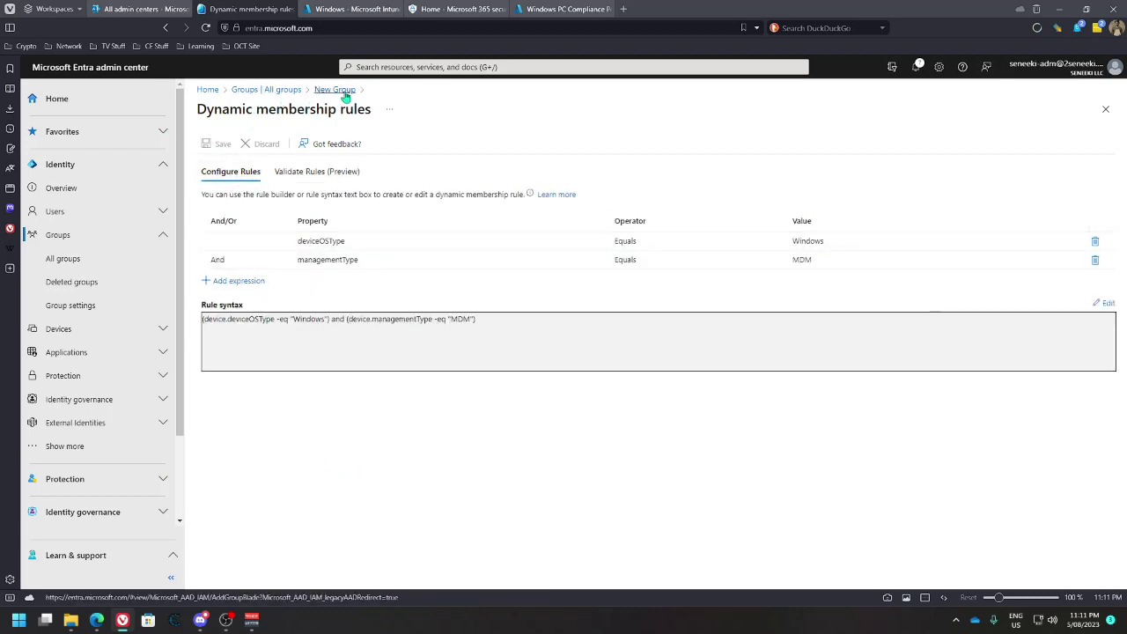
pyautogui.click(317, 89)
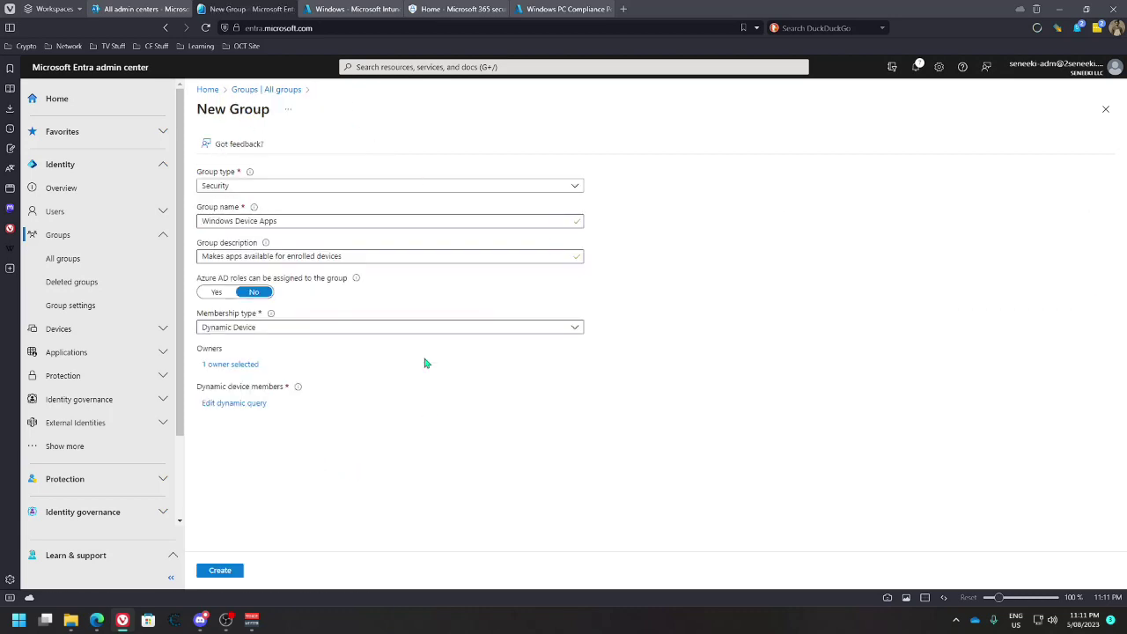
pyautogui.click(220, 571)
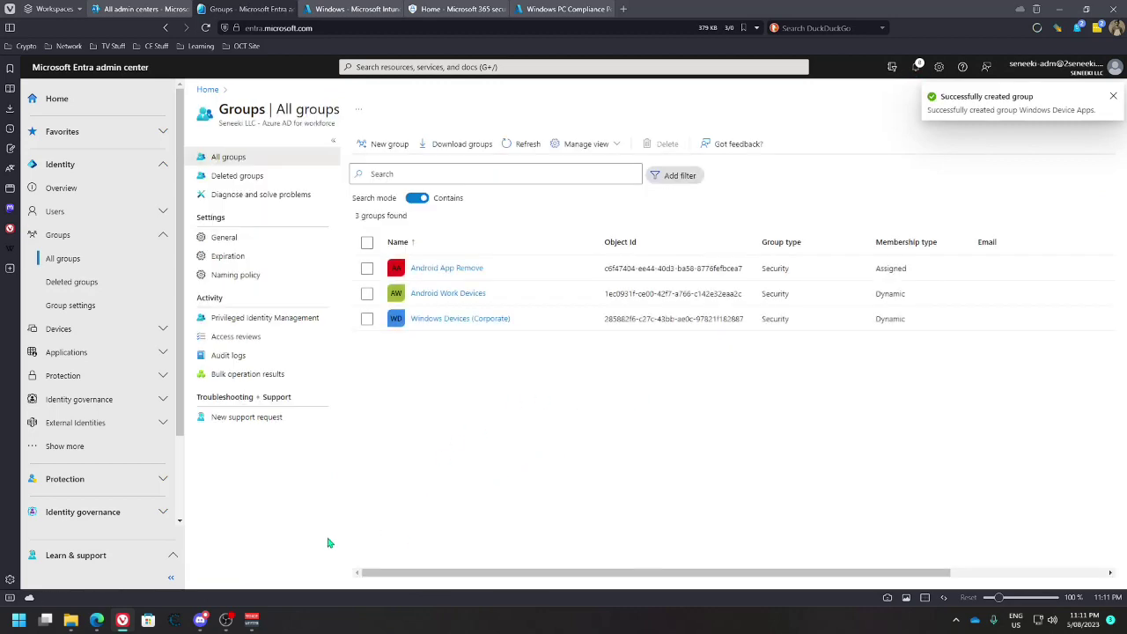
pyautogui.click(150, 620)
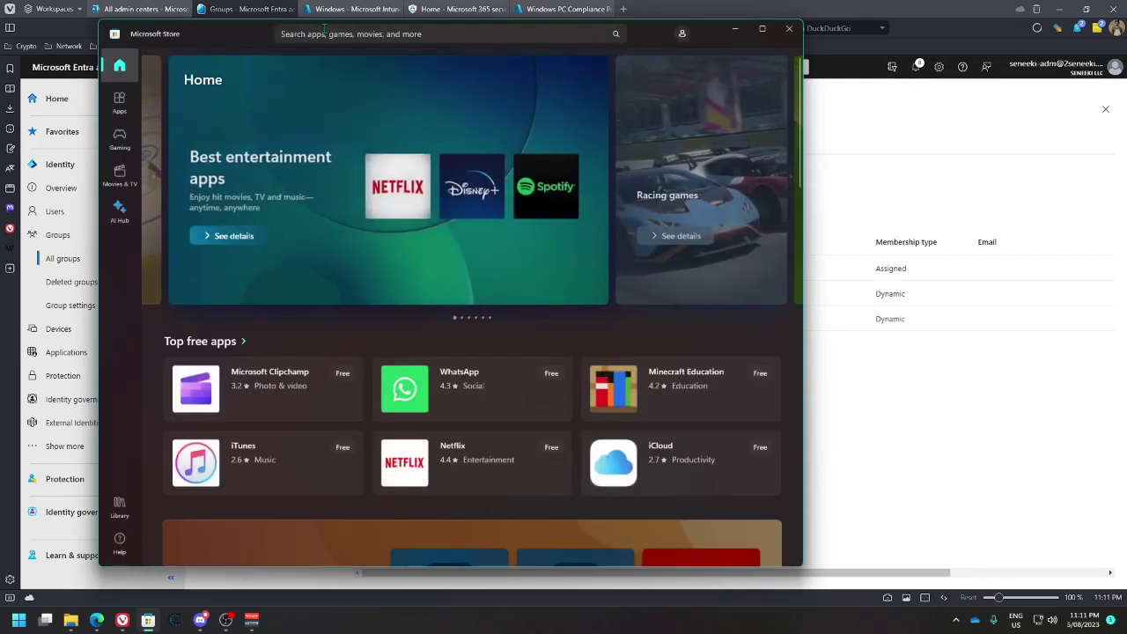
# Search the Store for 'company', install Company Portal, and launch it
pyautogui.click(324, 32)
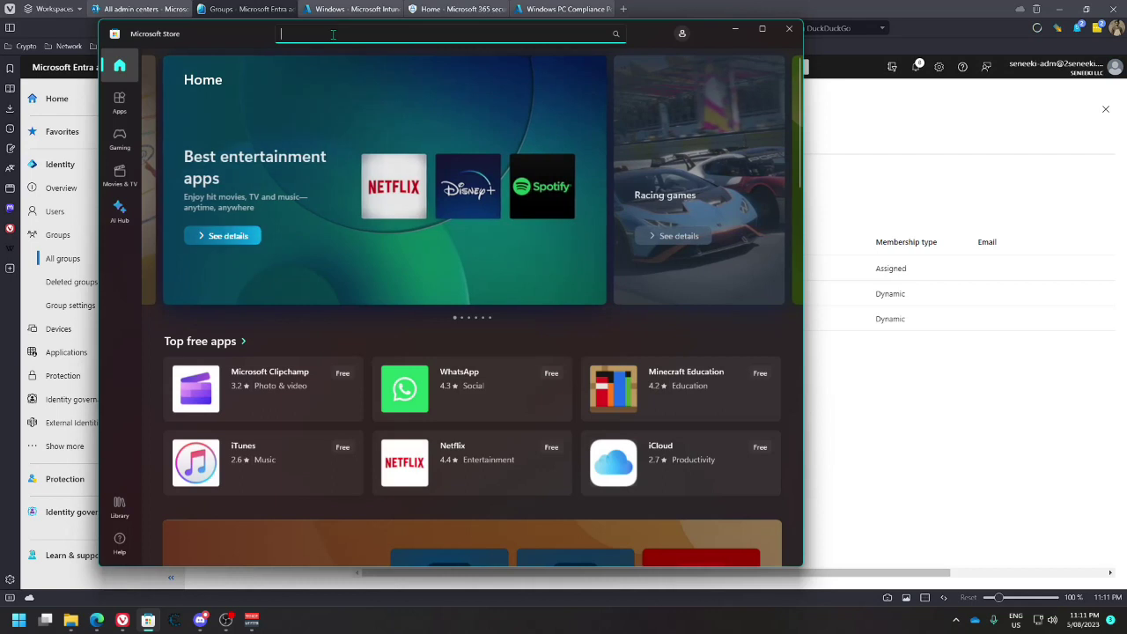
pyautogui.write('company')
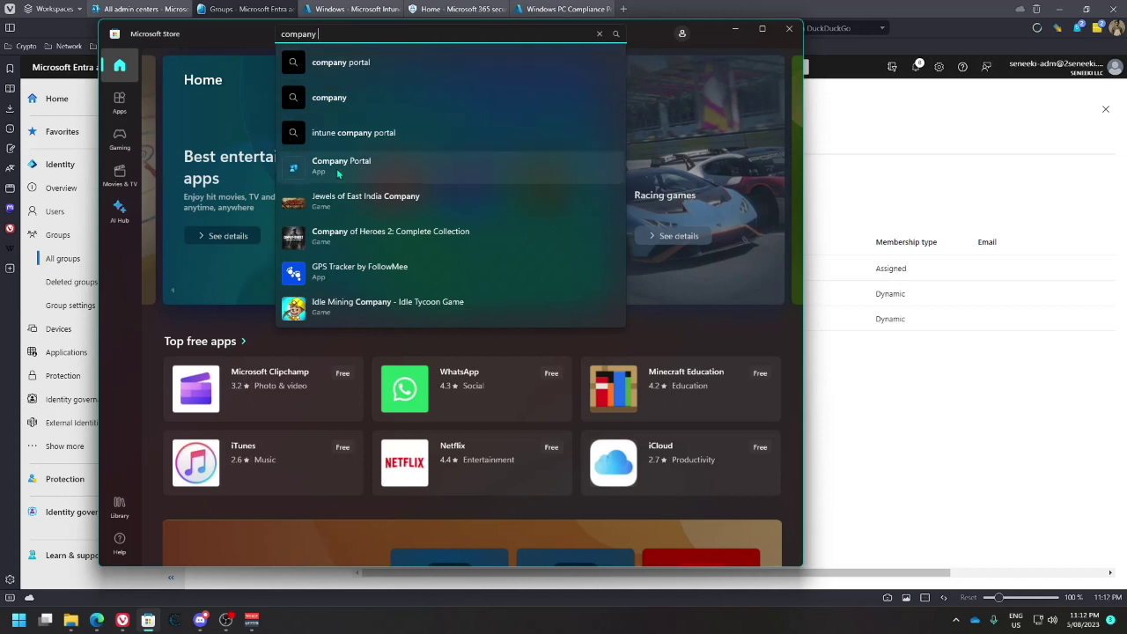
pyautogui.click(481, 176)
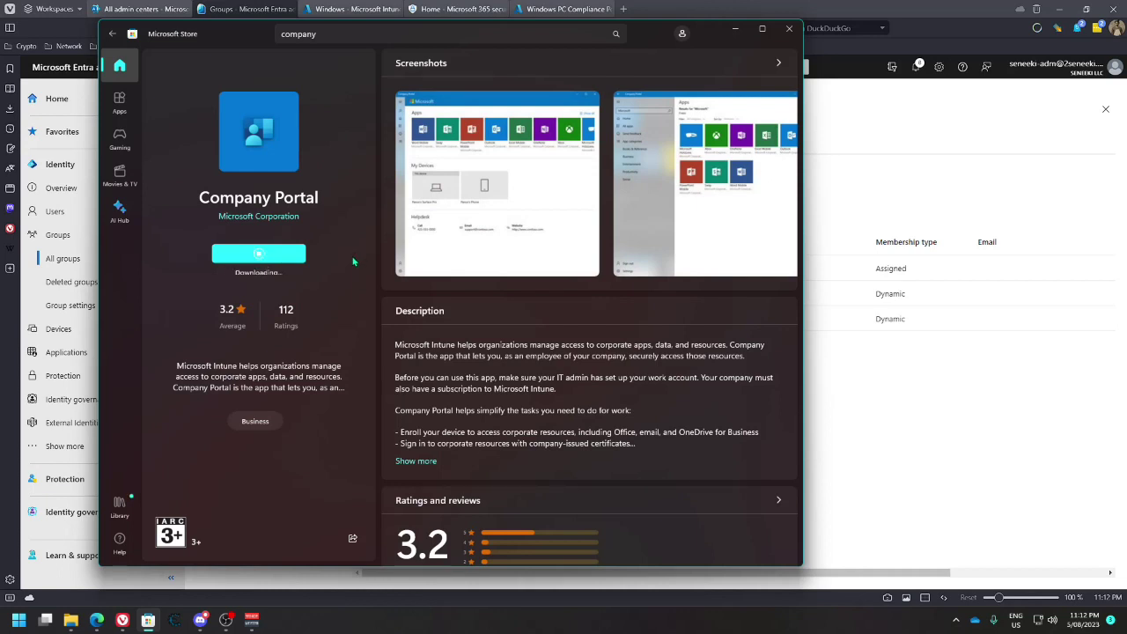
pyautogui.click(682, 33)
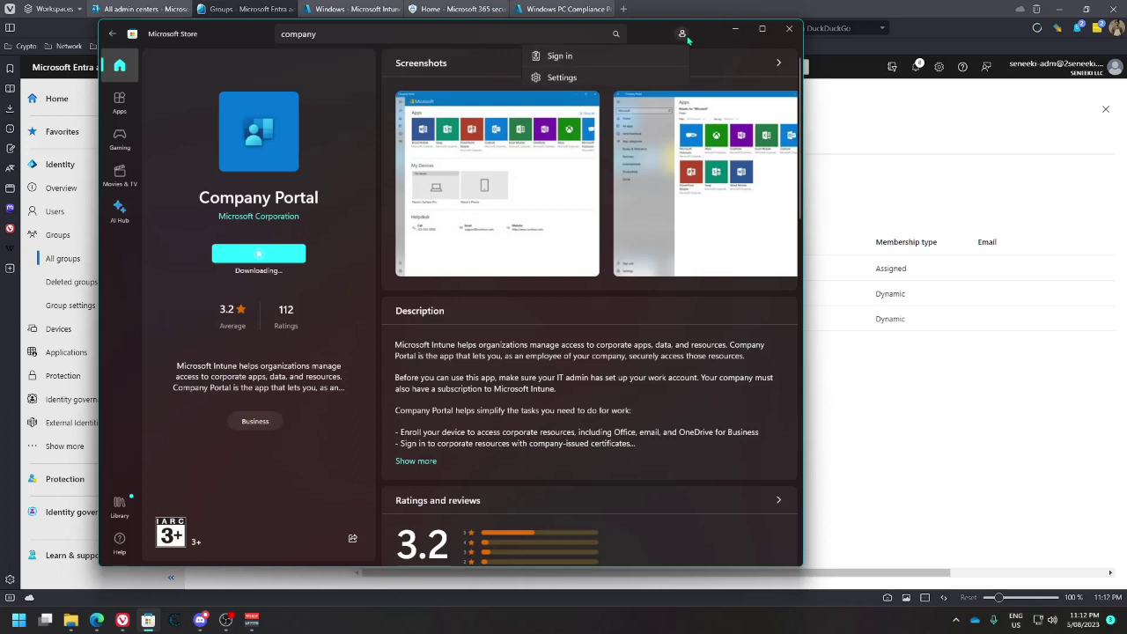
pyautogui.click(684, 35)
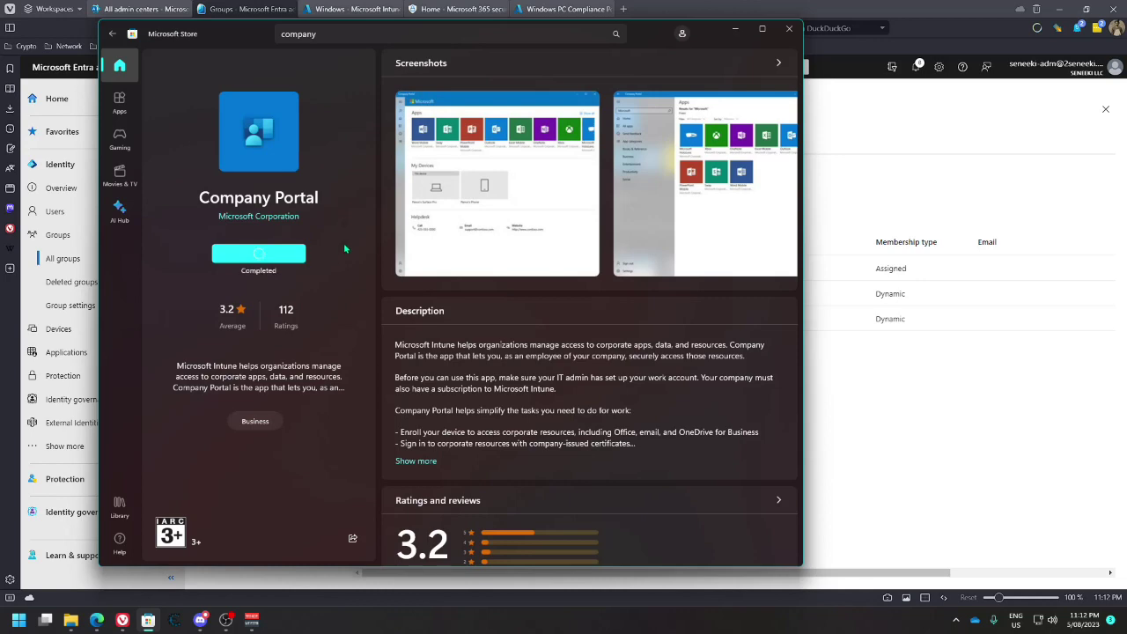
pyautogui.click(299, 255)
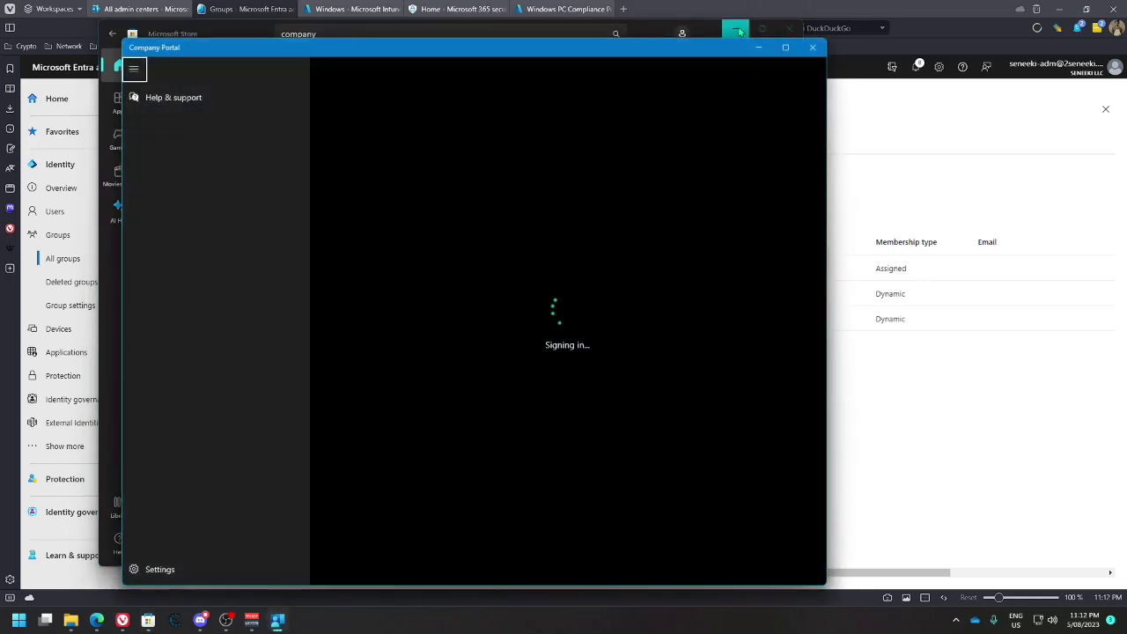
# Categorise this device as Windows Device (Corporate) in Company Portal
pyautogui.click(789, 33)
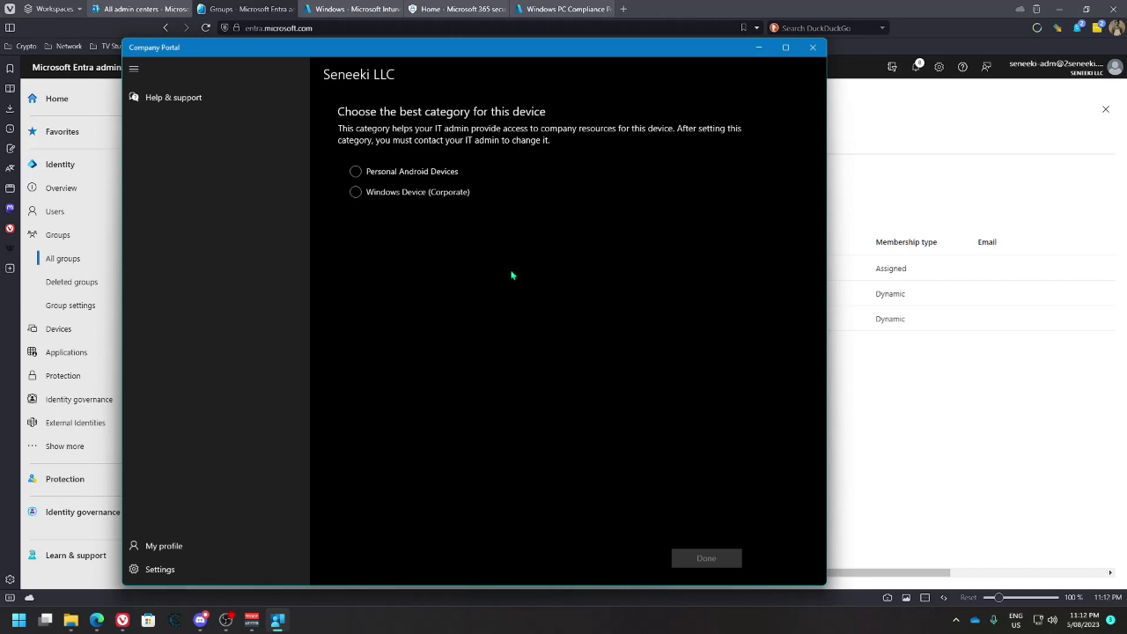
pyautogui.click(379, 195)
pyautogui.click(706, 557)
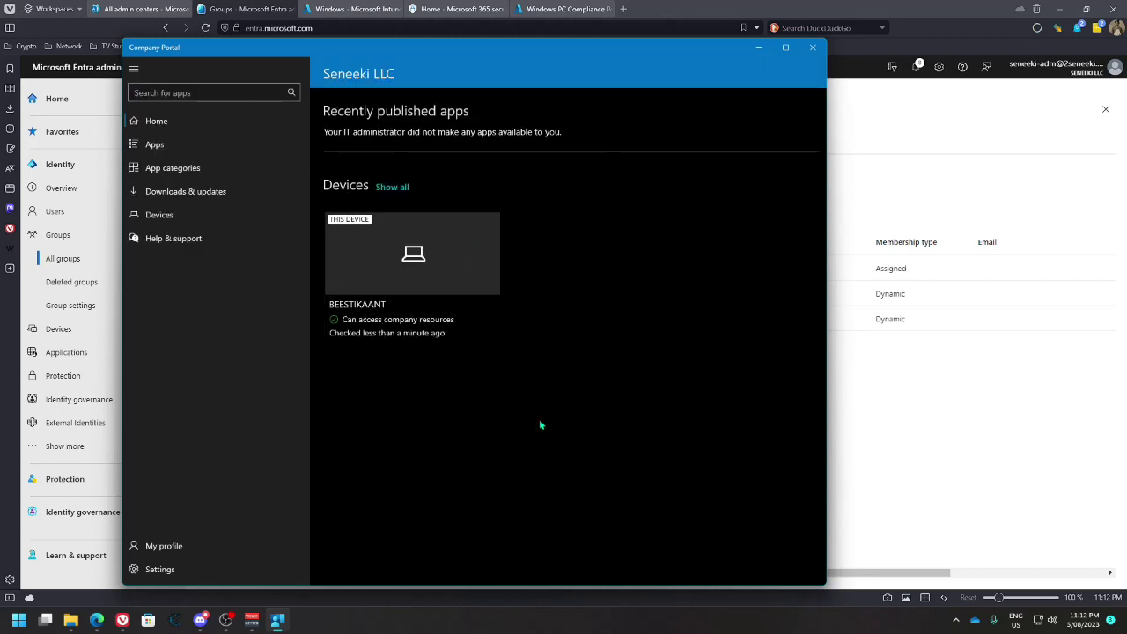
# Browse all devices, Downloads & updates, and the Apps page, which lists no apps
pyautogui.click(397, 189)
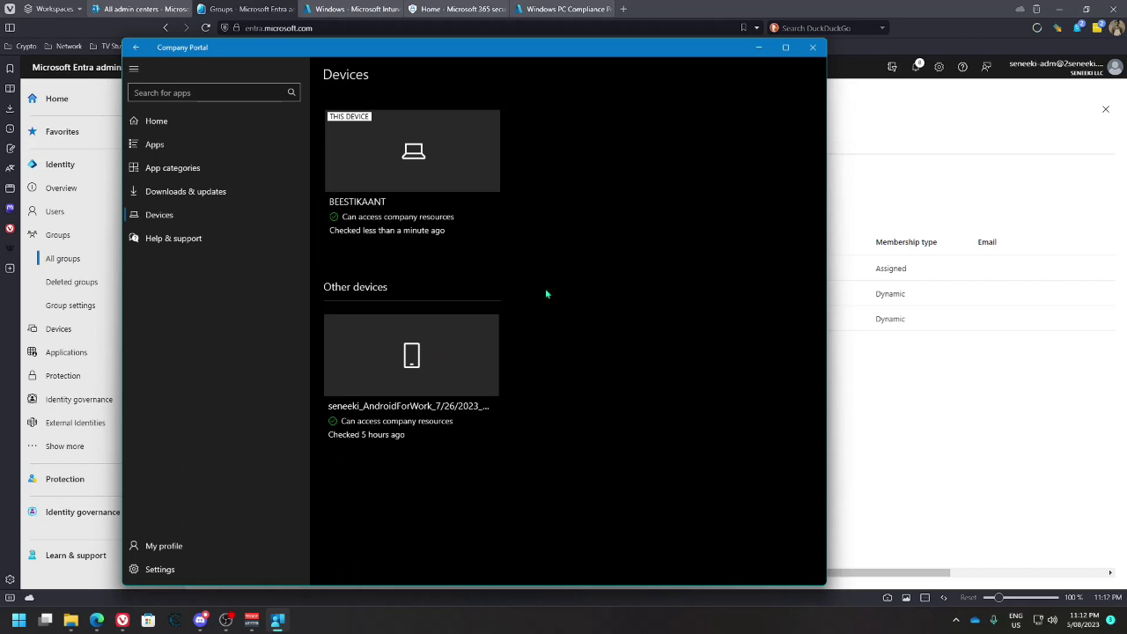
pyautogui.click(290, 192)
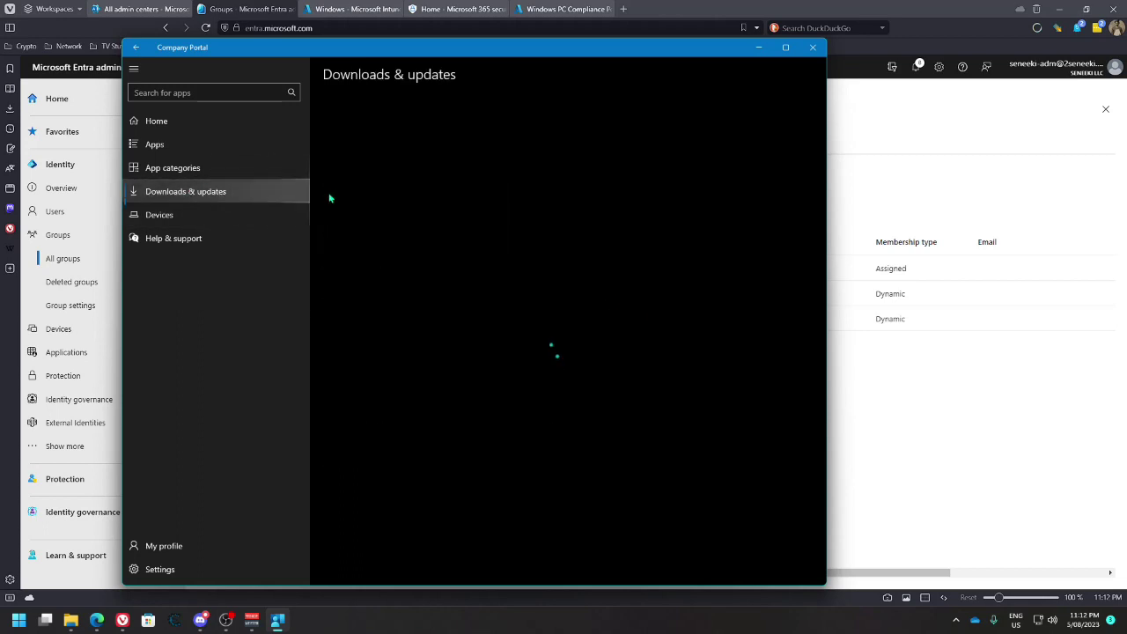
pyautogui.click(195, 143)
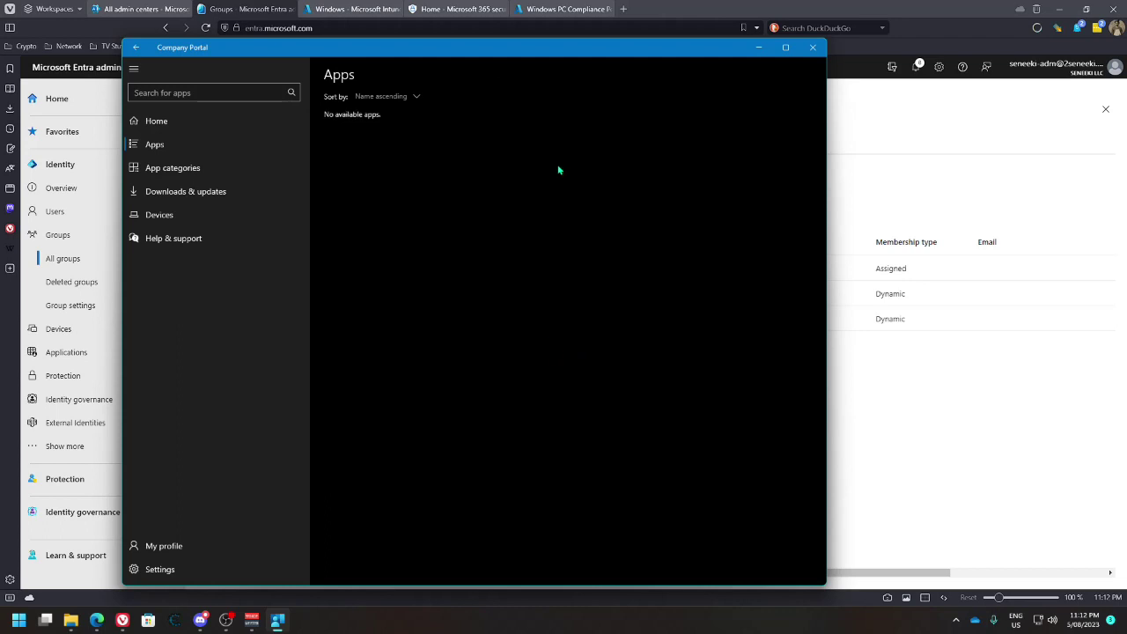
# Search Start for 'outlook', dismiss it, and minimise Company Portal to reveal the browser
pyautogui.click(16, 624)
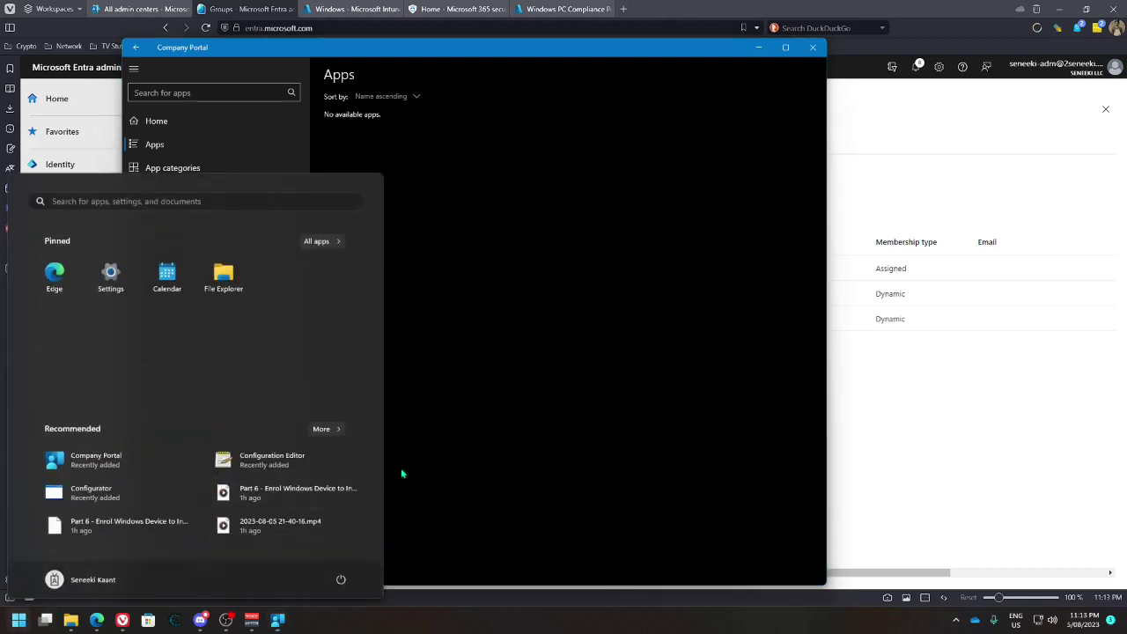
pyautogui.write('outlook')
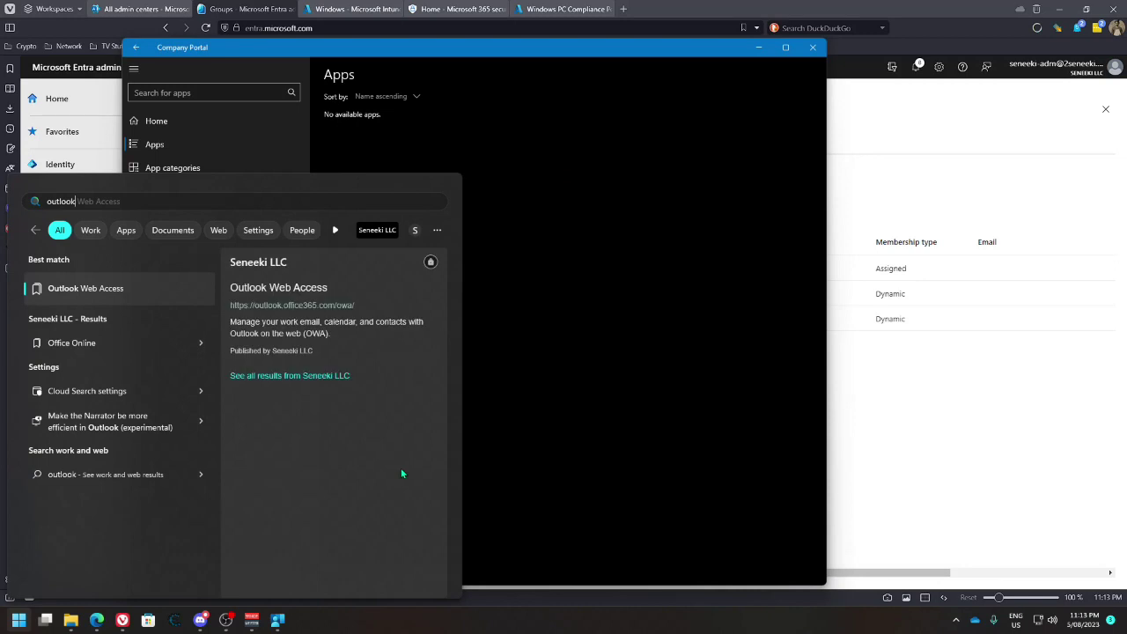
pyautogui.click(581, 335)
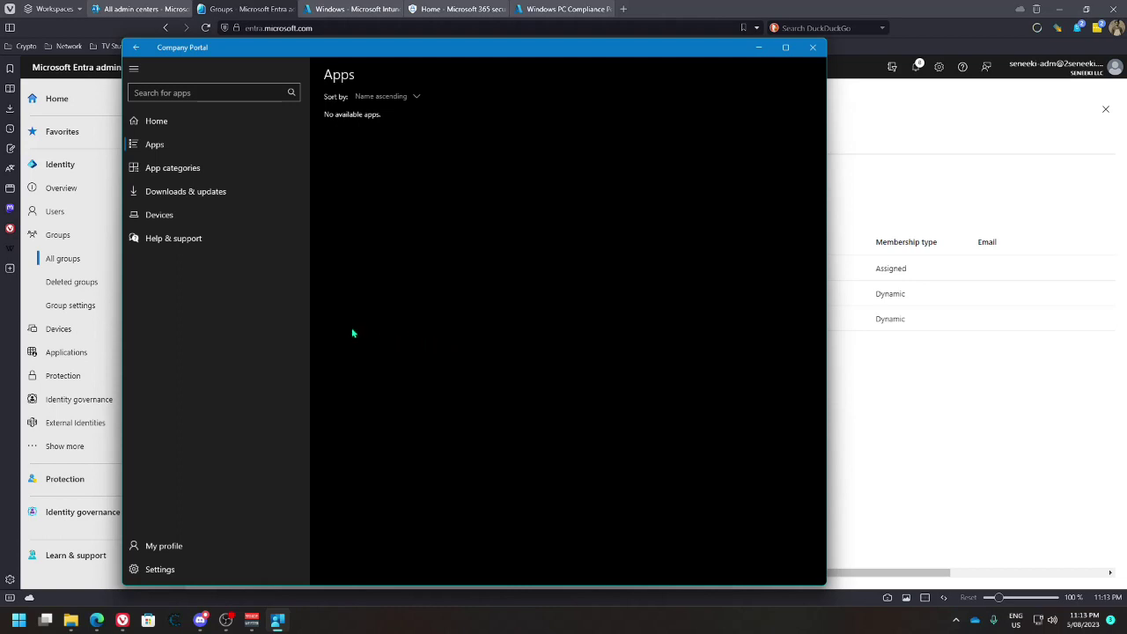
pyautogui.click(869, 121)
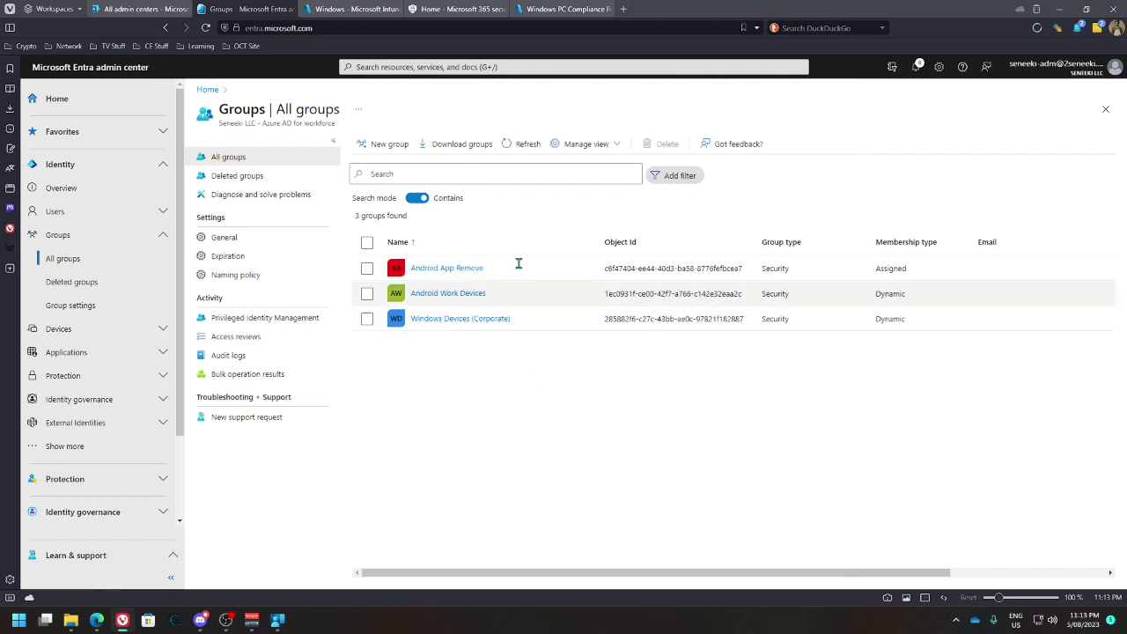
# Refresh the Entra groups list, return to the Intune Windows apps page, and minimise Company Portal
pyautogui.click(523, 144)
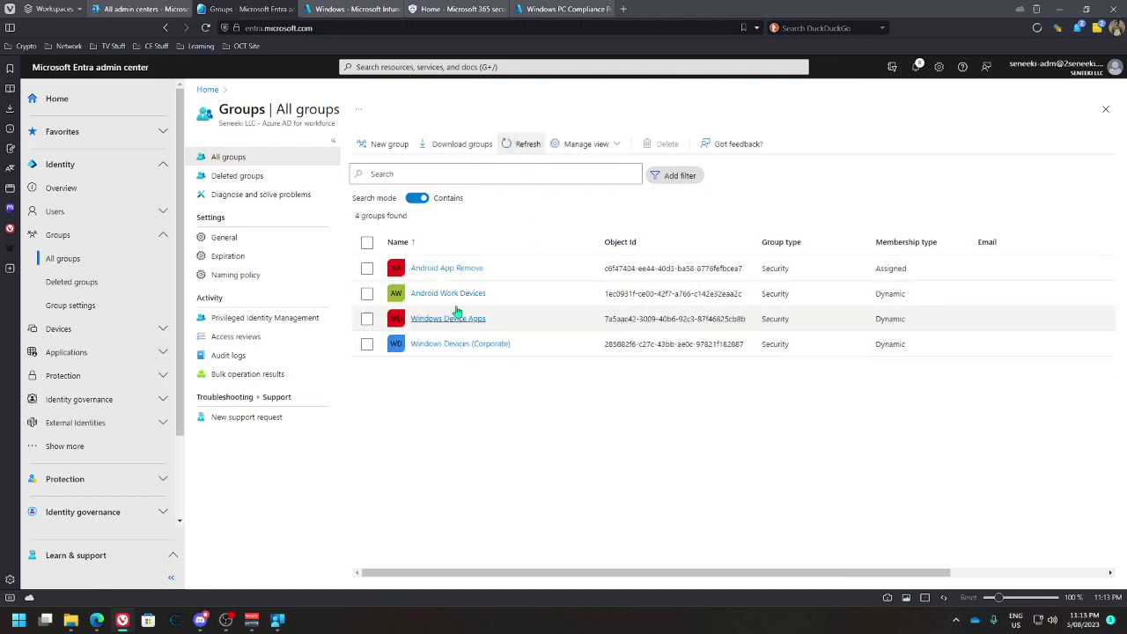
pyautogui.click(387, 10)
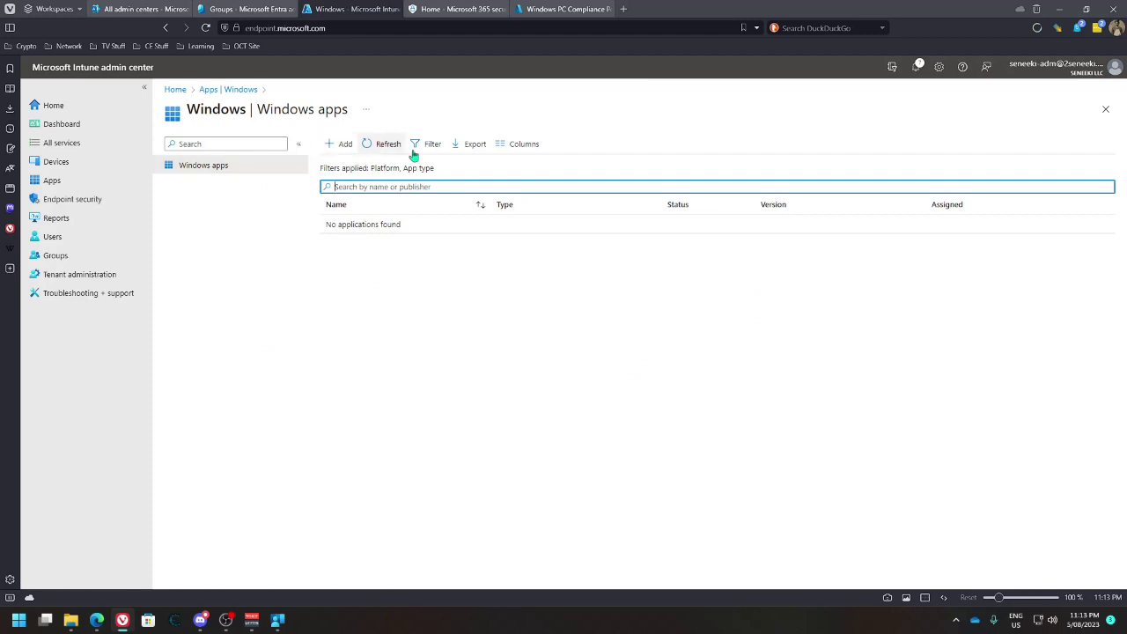
pyautogui.click(249, 9)
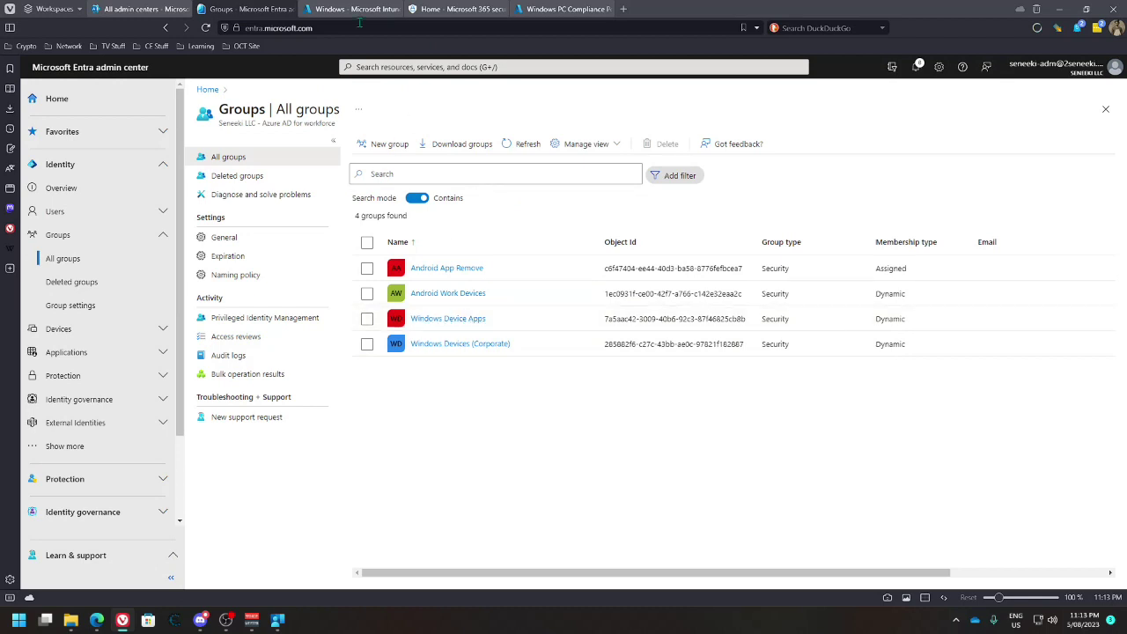
pyautogui.click(353, 8)
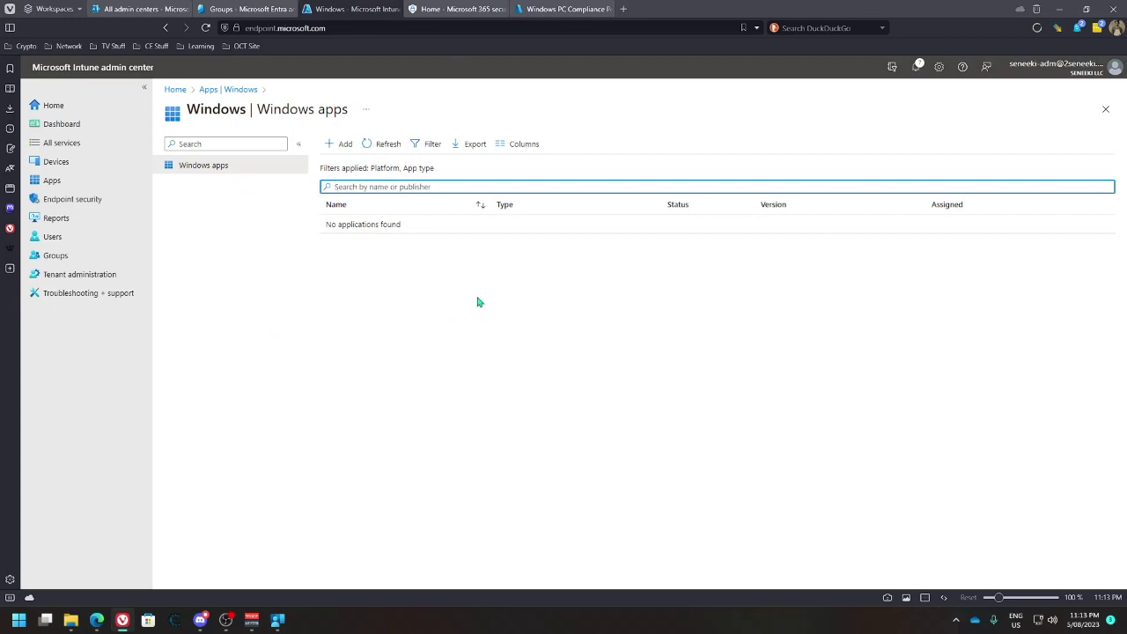
pyautogui.click(278, 620)
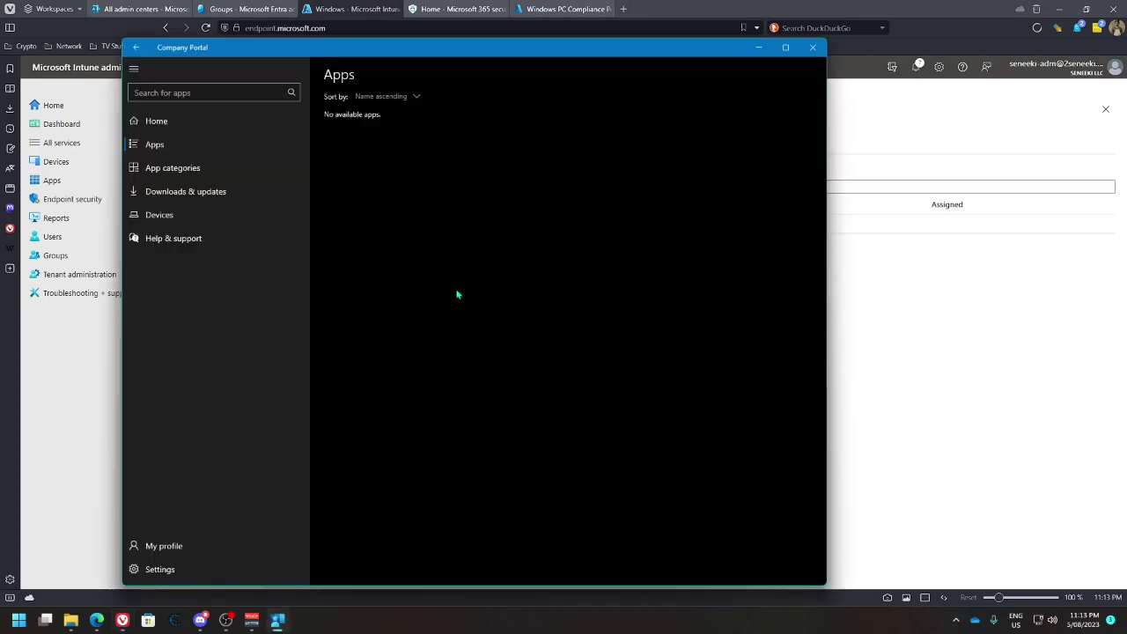
pyautogui.click(758, 47)
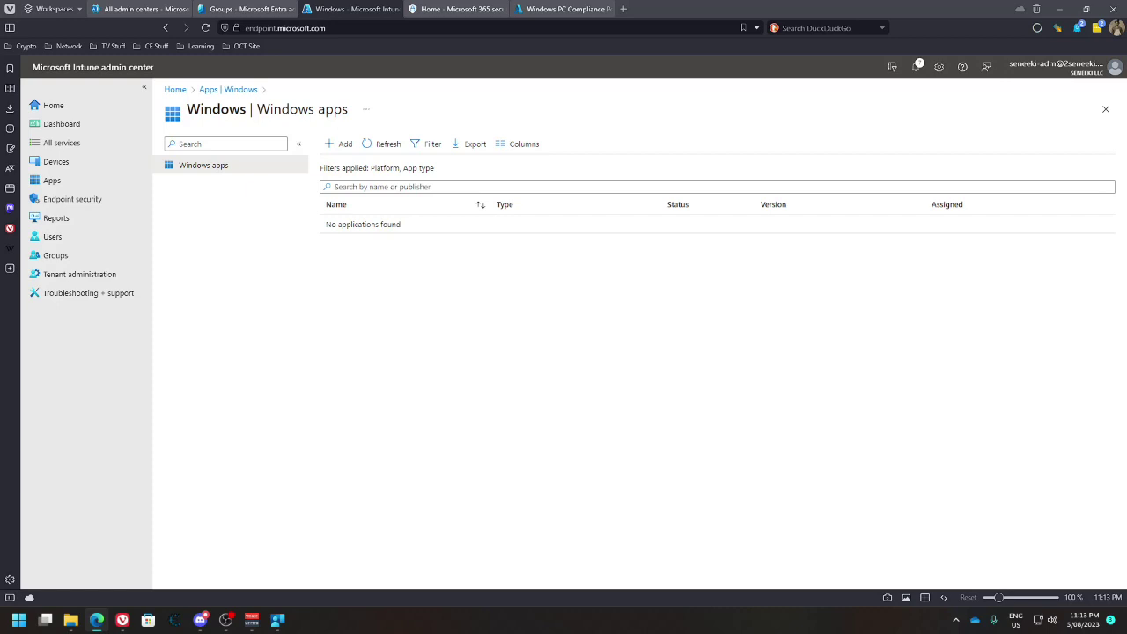
pyautogui.click(67, 181)
# Start a new Windows Information Protection app protection policy
pyautogui.click(218, 346)
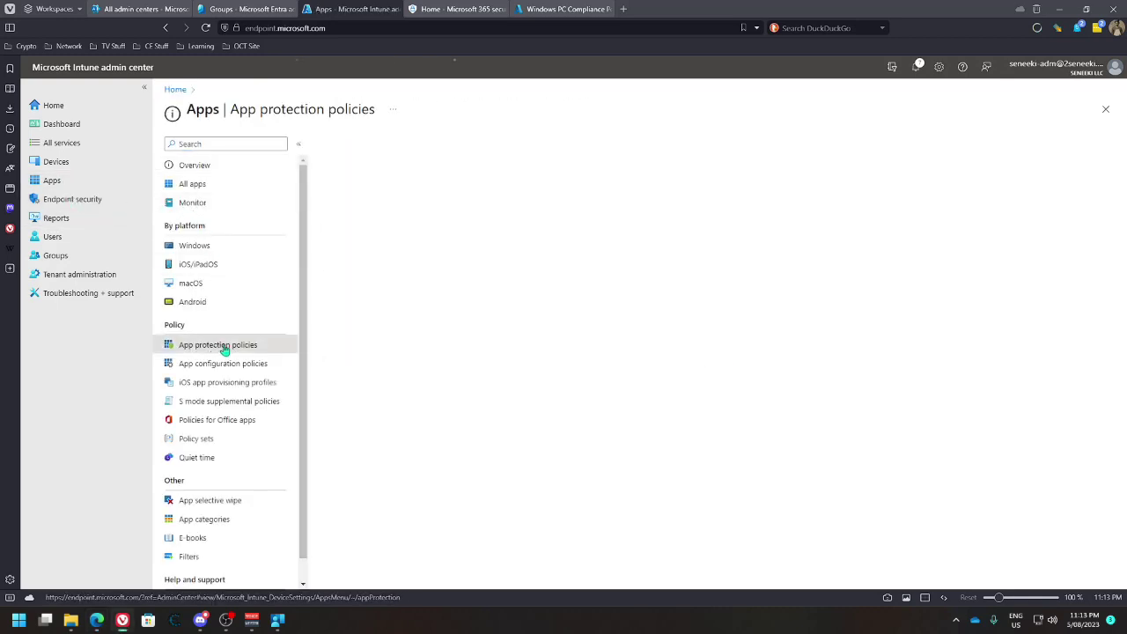
pyautogui.click(359, 144)
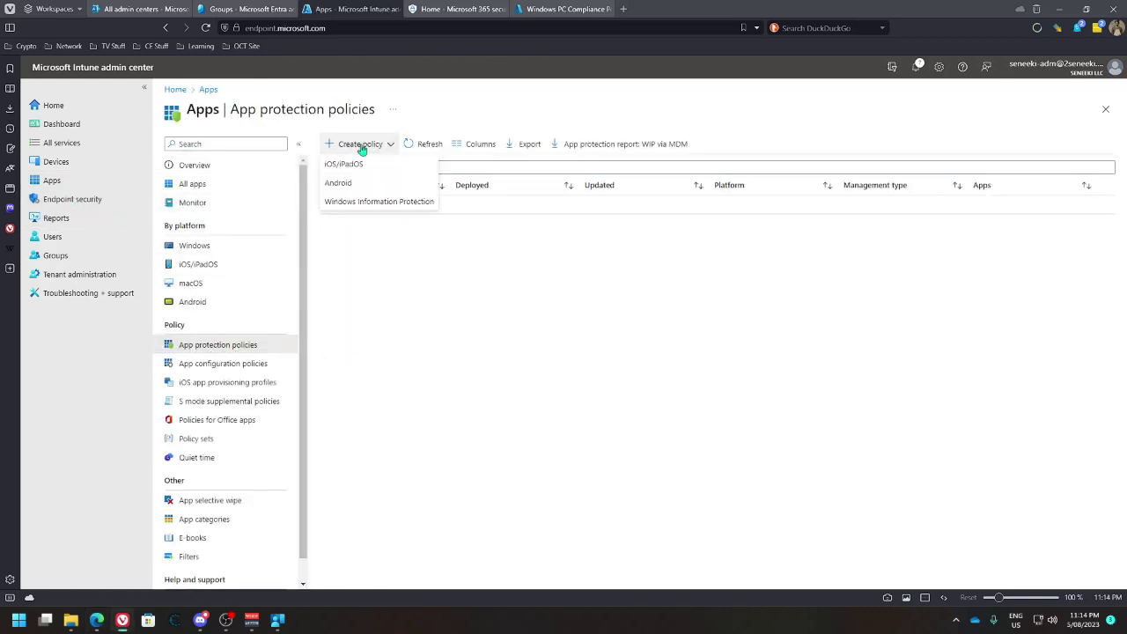
pyautogui.click(372, 203)
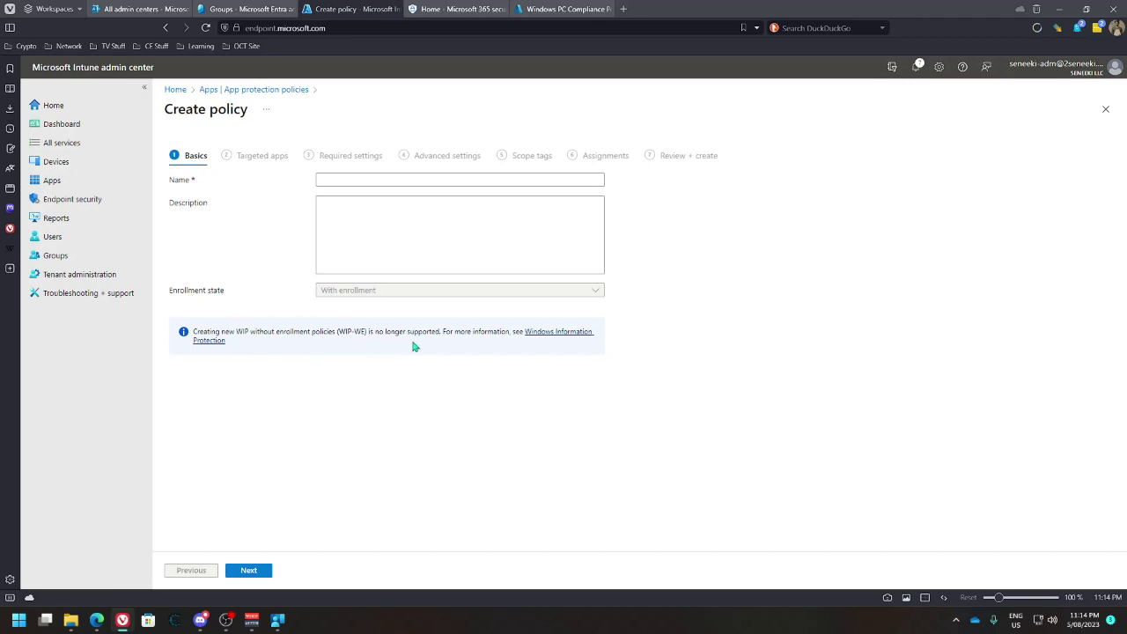
# Name the policy 'Default WIP Policy' and reuse that name as its description
pyautogui.click(360, 181)
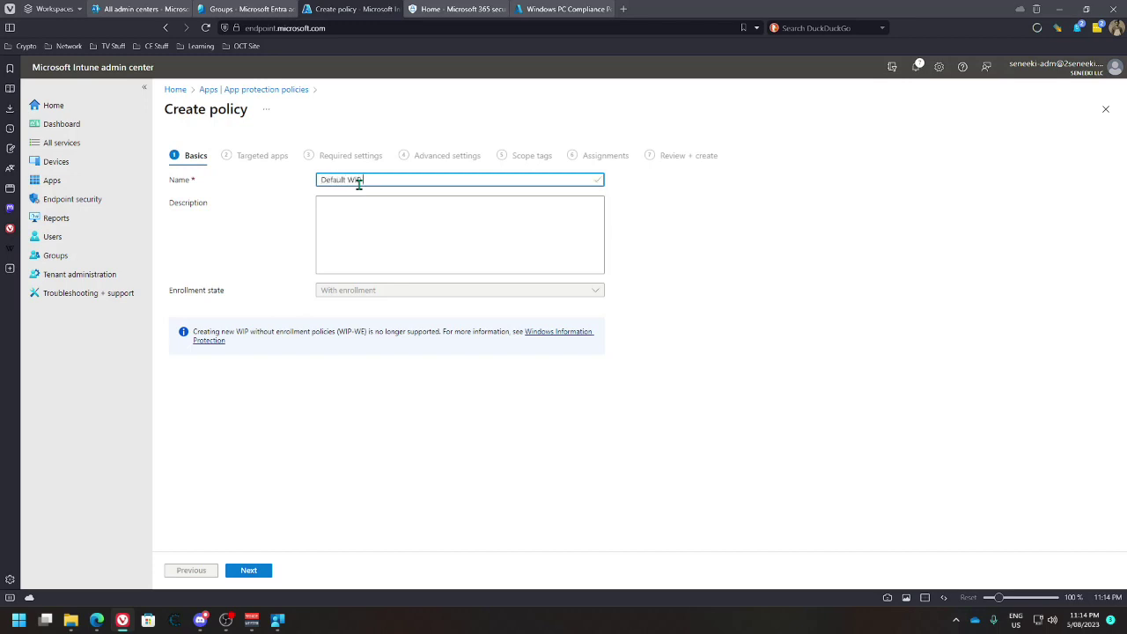
pyautogui.press('Tab')
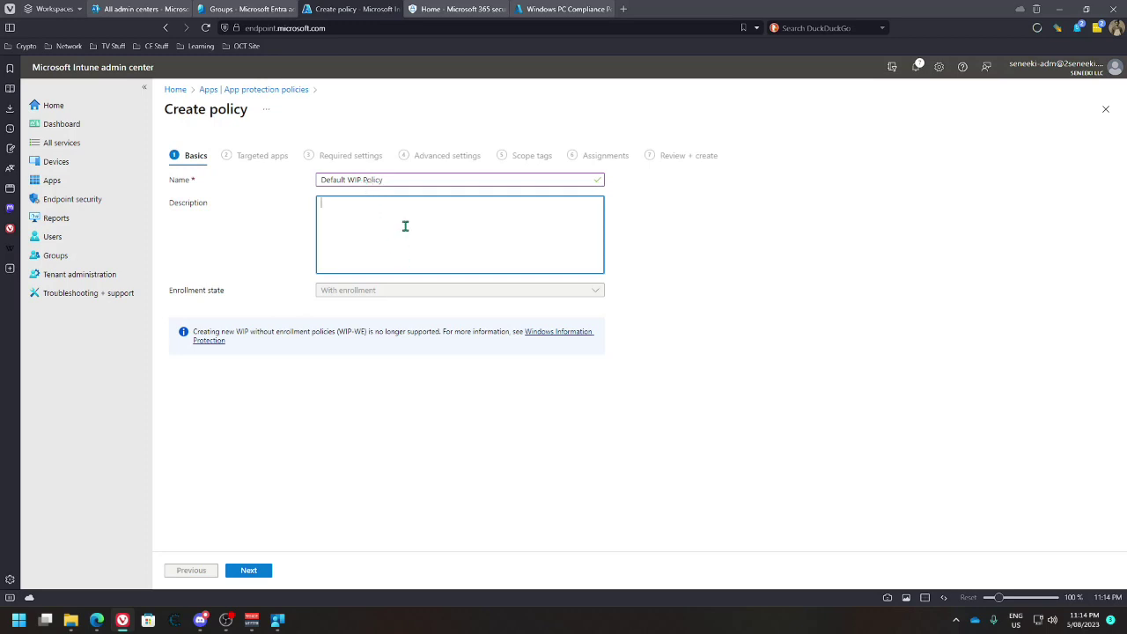
pyautogui.click(400, 179)
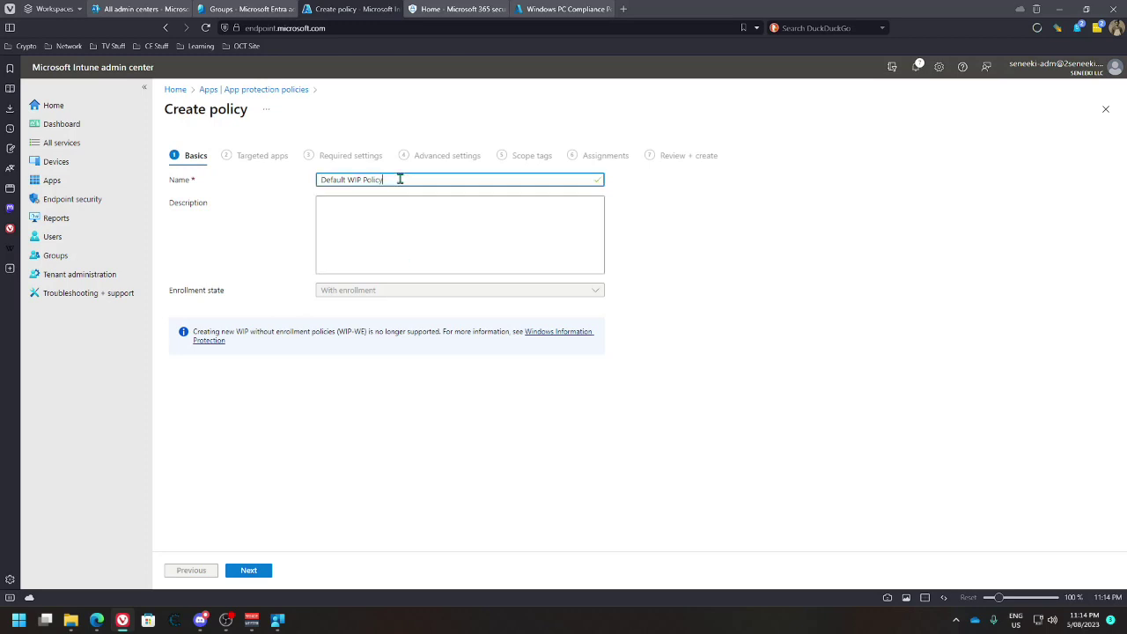
pyautogui.hotkey('ctrl', 'shift', 'Left')
pyautogui.hotkey('ctrl', 'shift', 'Left')
pyautogui.hotkey('ctrl', 'shift', 'Left')
pyautogui.hotkey('ctrl', 'c')
pyautogui.click(397, 204)
pyautogui.hotkey('ctrl', 'v')
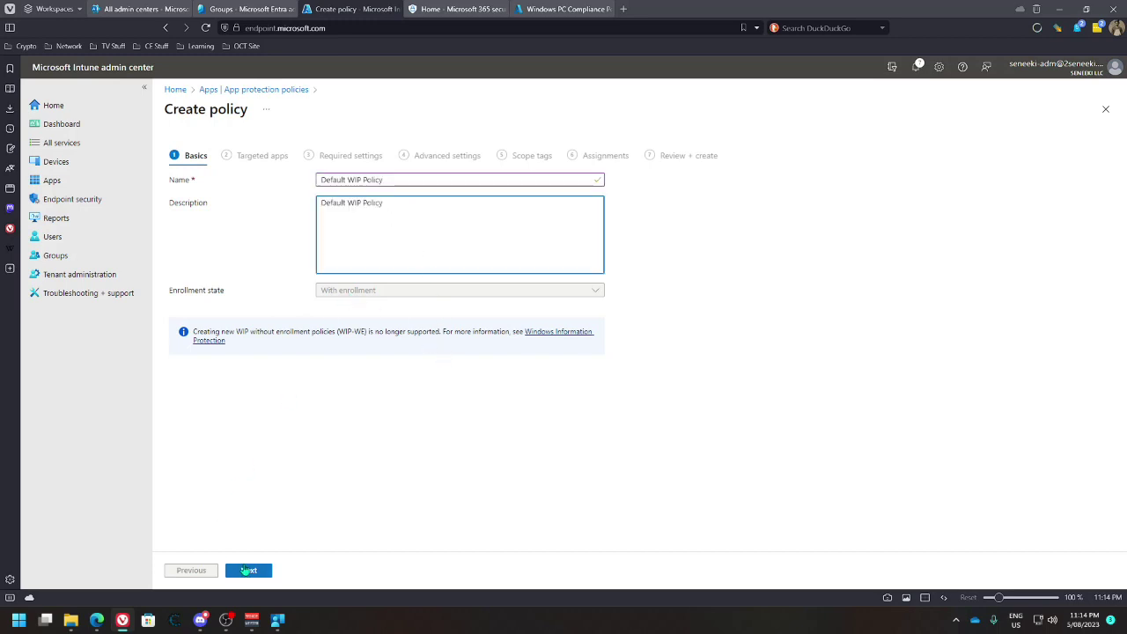
# Advance through Targeted apps to Required settings and open the WIP documentation link
pyautogui.click(246, 570)
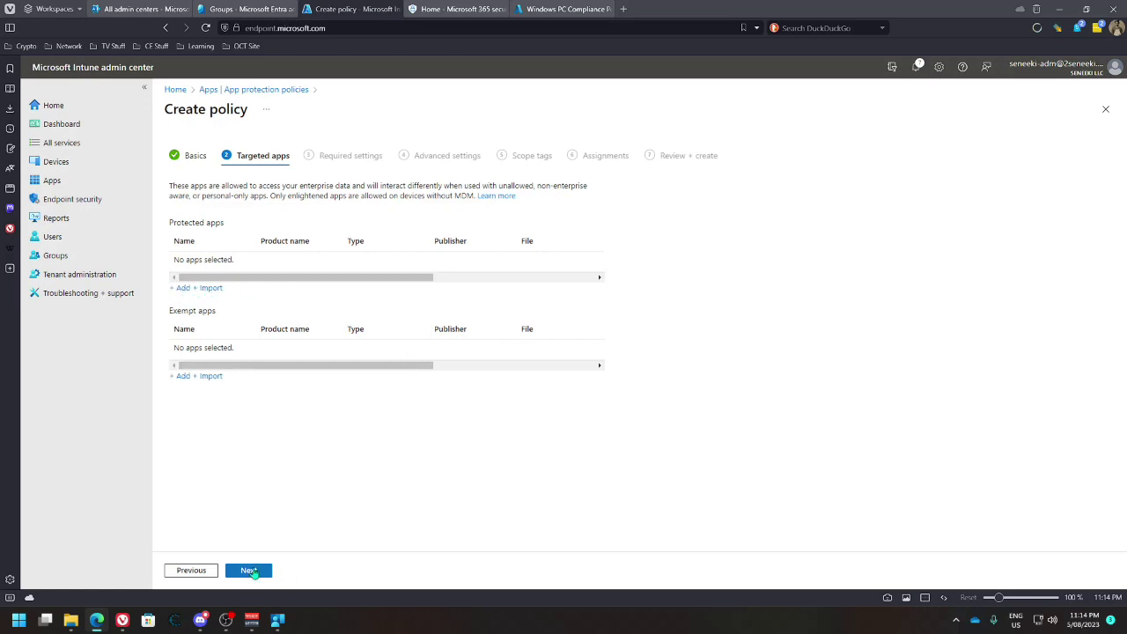
pyautogui.click(255, 573)
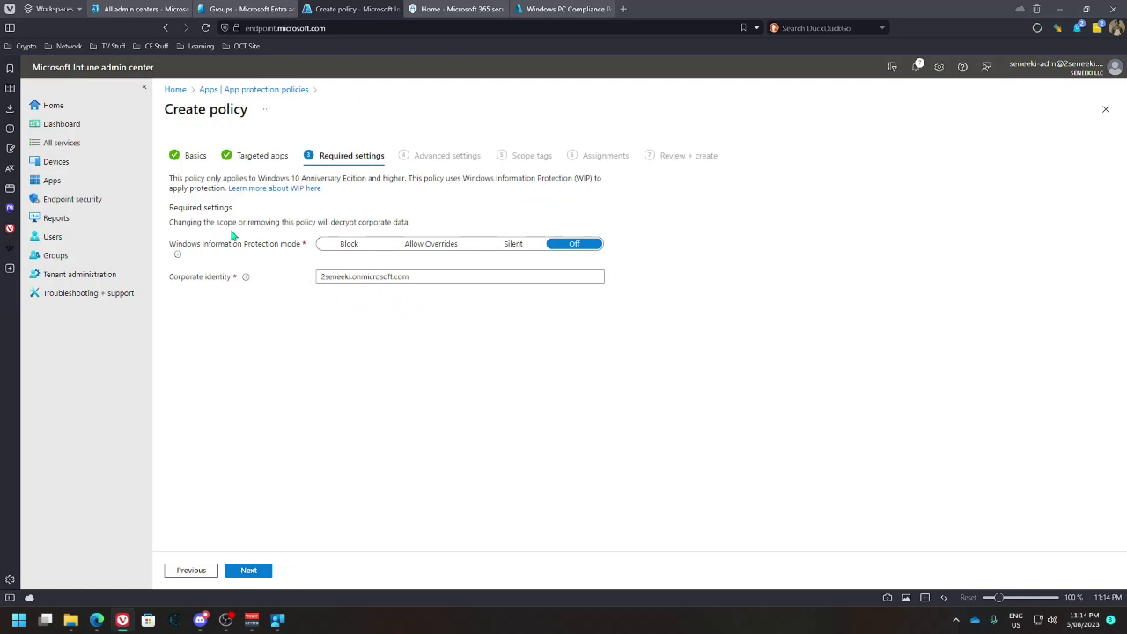
pyautogui.click(283, 189)
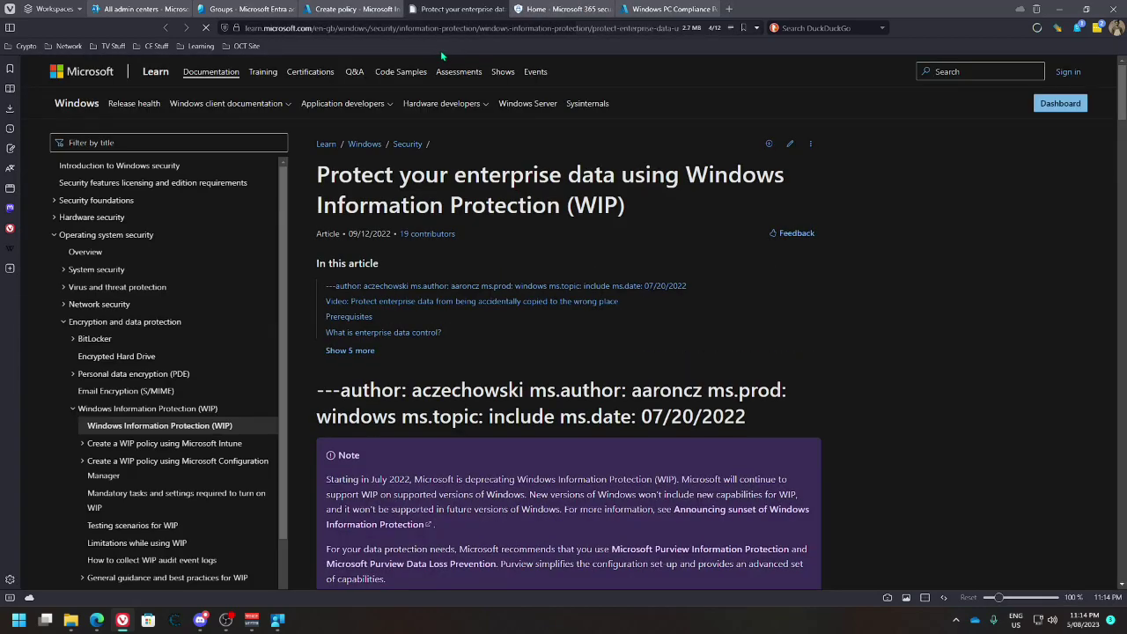
# Skim the WIP article on Microsoft Learn, highlighting its headings, then close the article tab
pyautogui.scroll(-10, 455, 406)
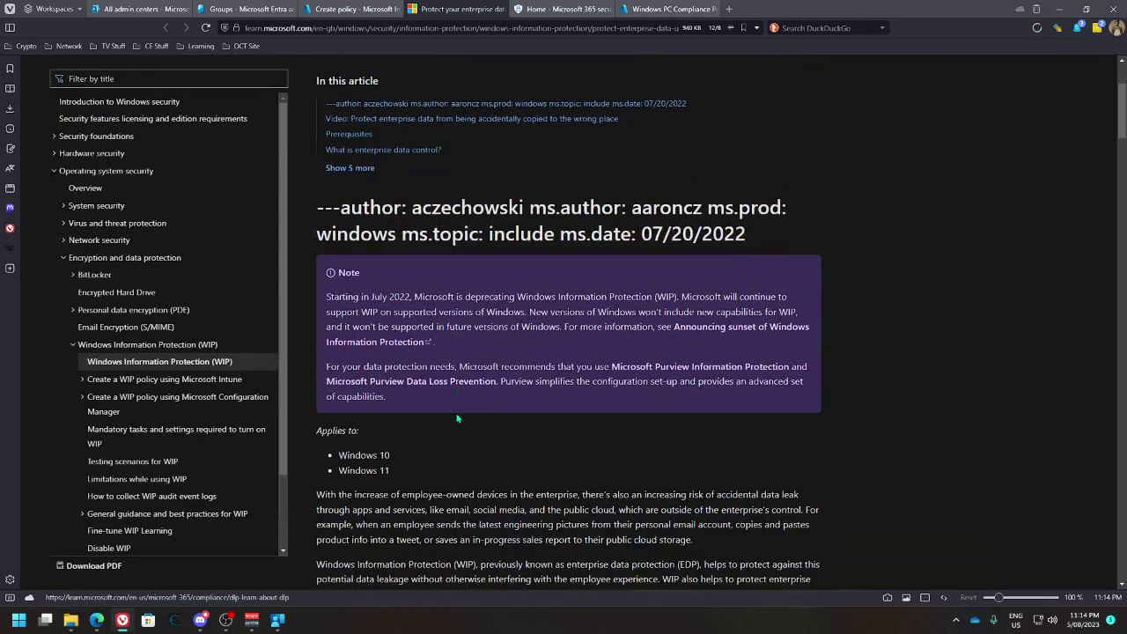
pyautogui.scroll(-3, 443, 398)
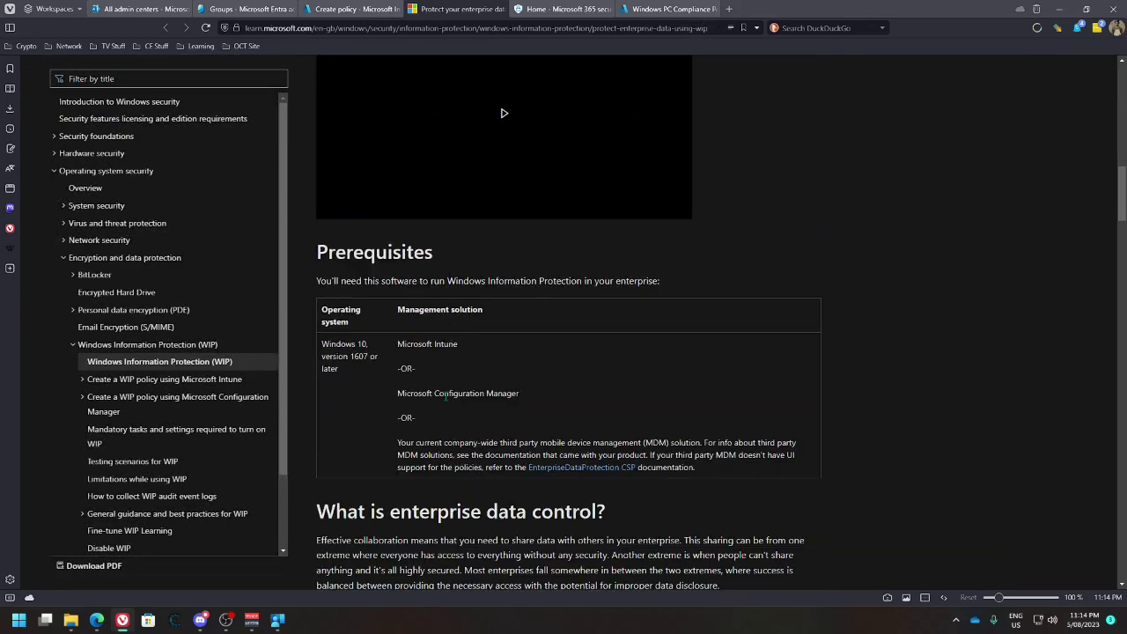
pyautogui.scroll(4, 447, 392)
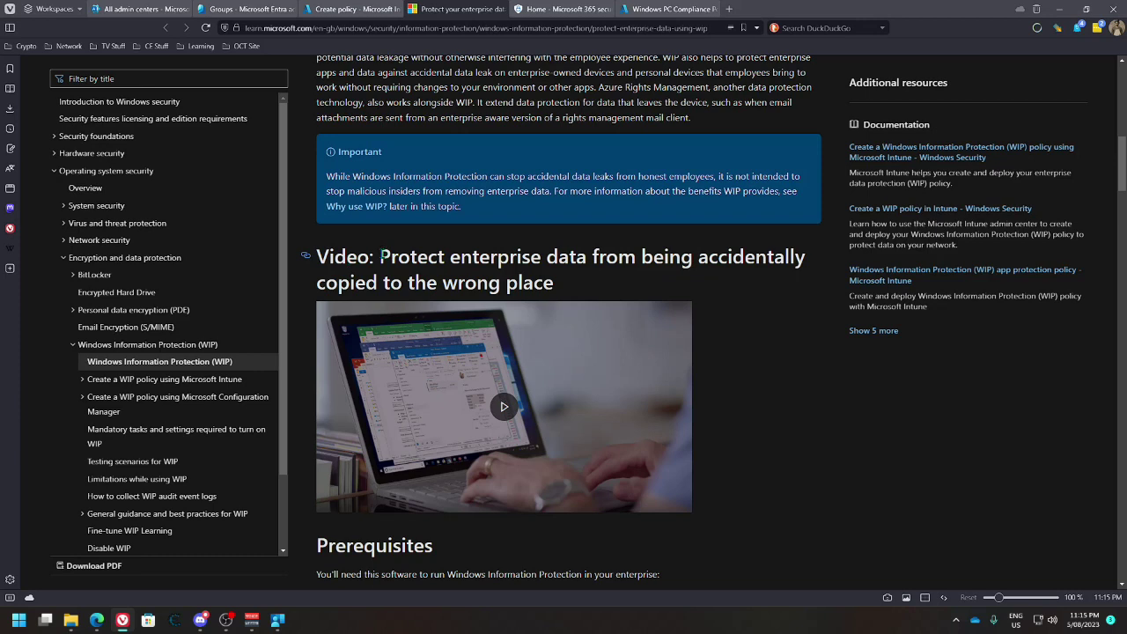
pyautogui.moveTo(380, 256); pyautogui.dragTo(430, 257)
pyautogui.click(576, 282)
pyautogui.moveTo(429, 256); pyautogui.dragTo(572, 283)
pyautogui.click(584, 285)
pyautogui.click(500, 10)
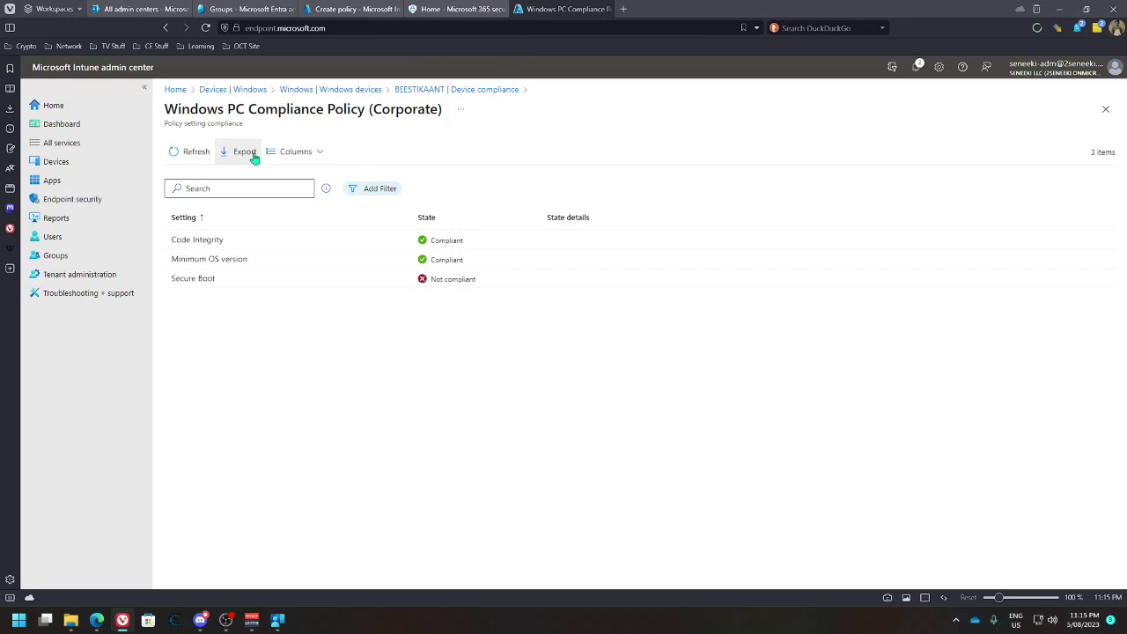
# Back in the Create policy tab, set the WIP protection mode to Silent and continue
pyautogui.click(178, 151)
pyautogui.click(352, 9)
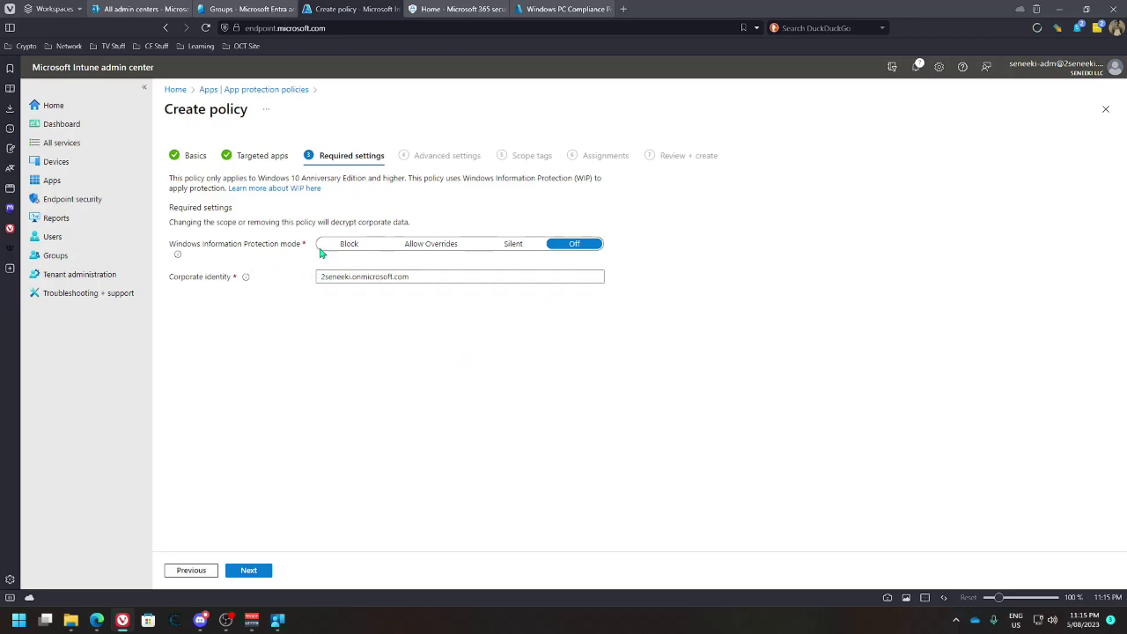
pyautogui.click(349, 244)
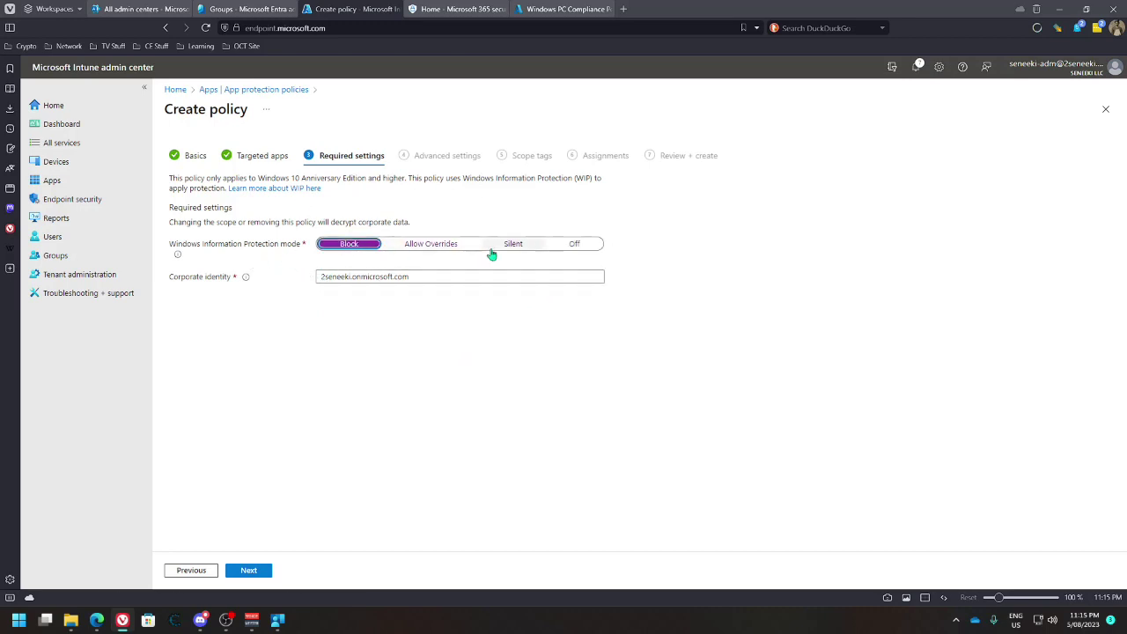
pyautogui.click(432, 249)
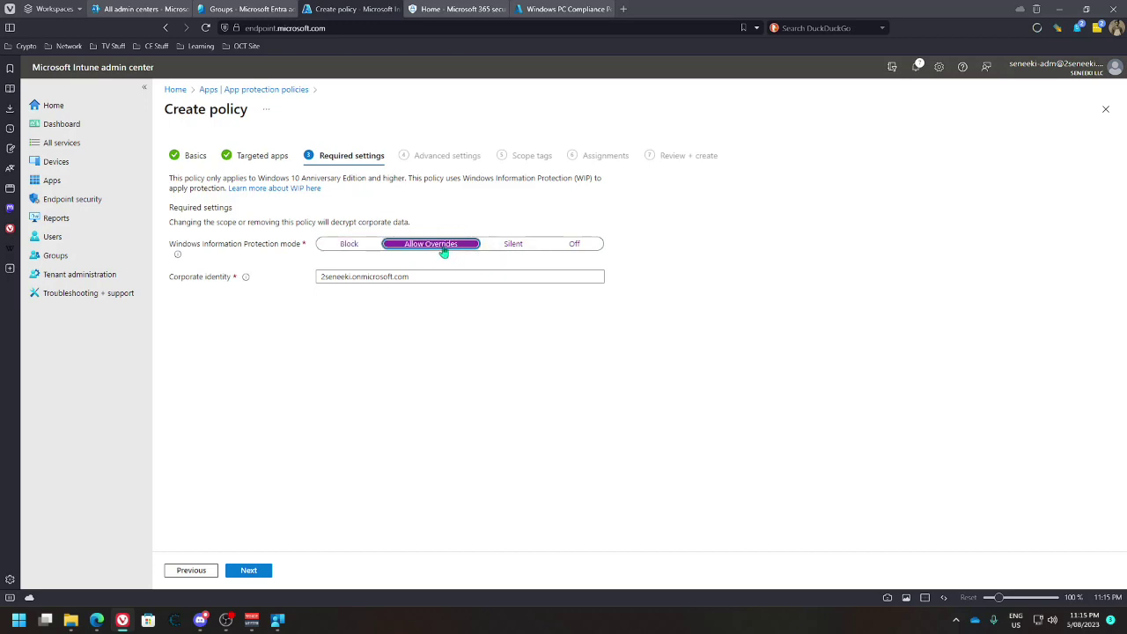
pyautogui.click(513, 248)
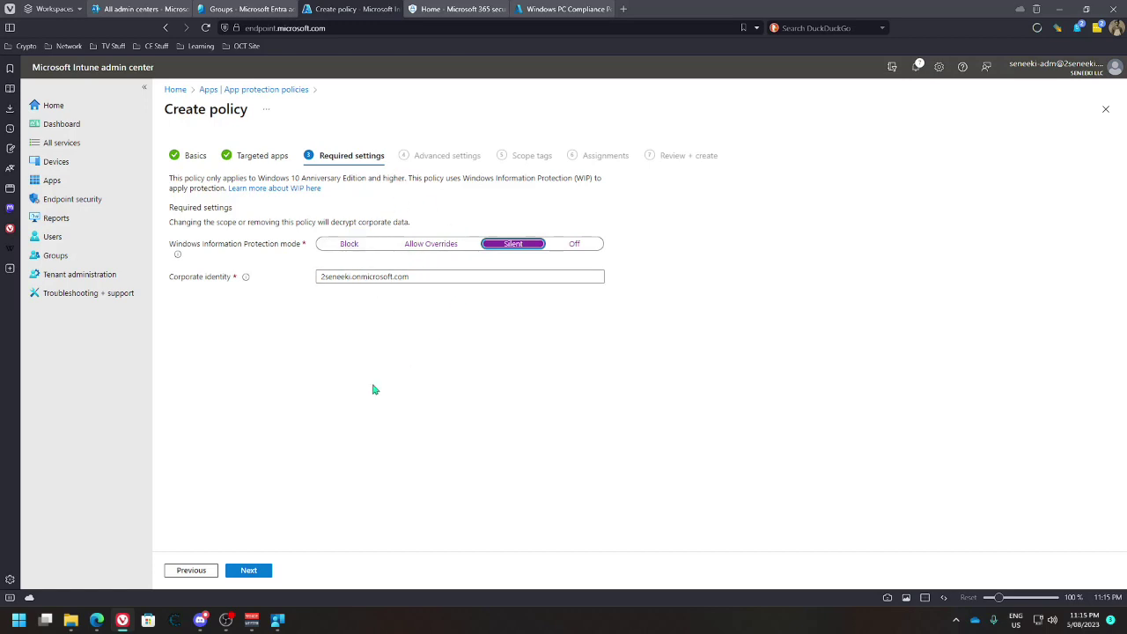
pyautogui.click(261, 571)
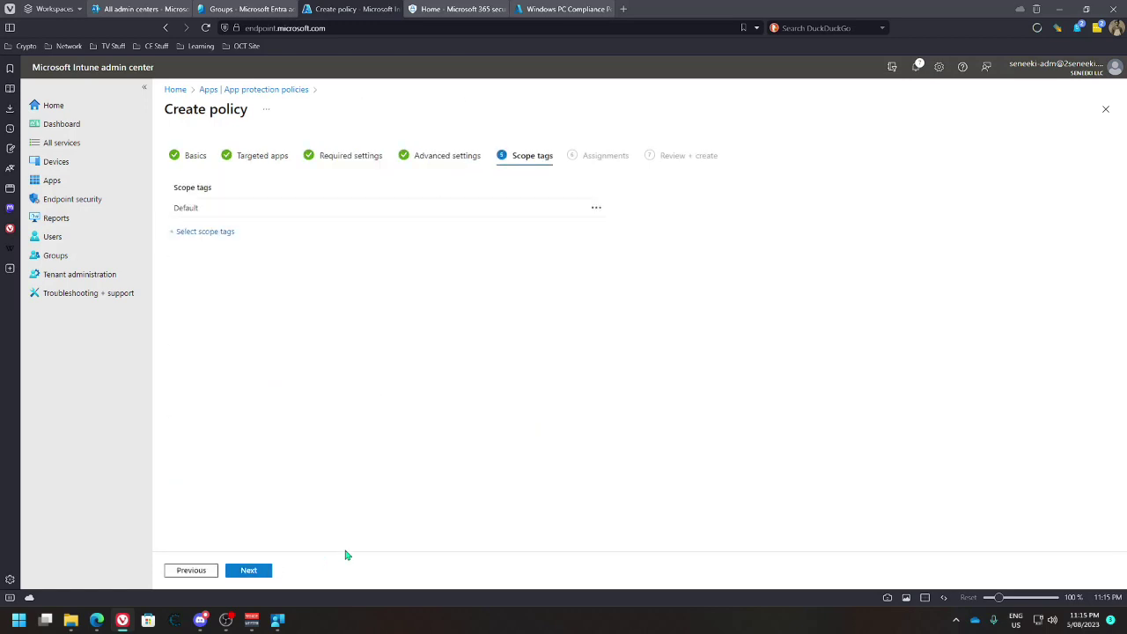
# Review the policy's Advanced settings, then continue to Scope tags
pyautogui.click(446, 156)
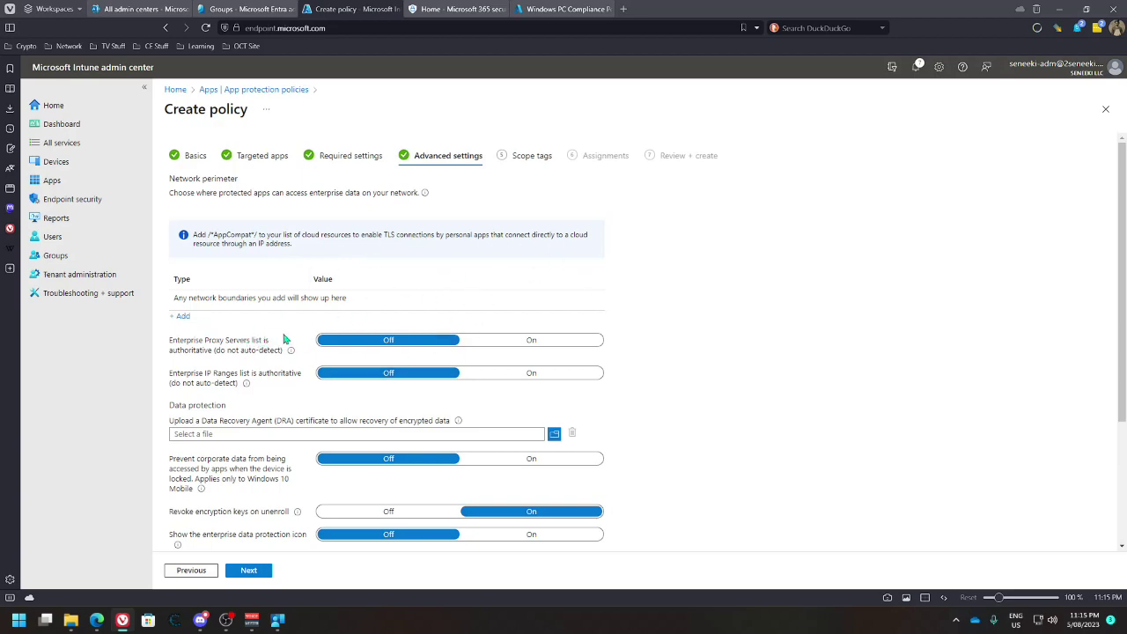
pyautogui.scroll(-2, 287, 339)
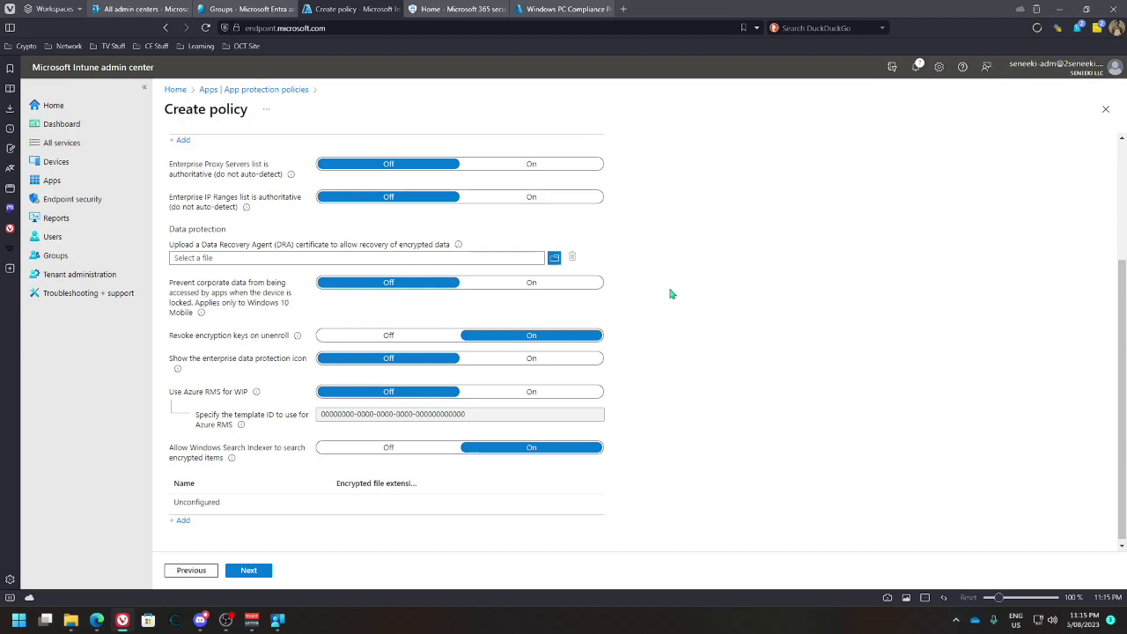
pyautogui.scroll(2, 665, 292)
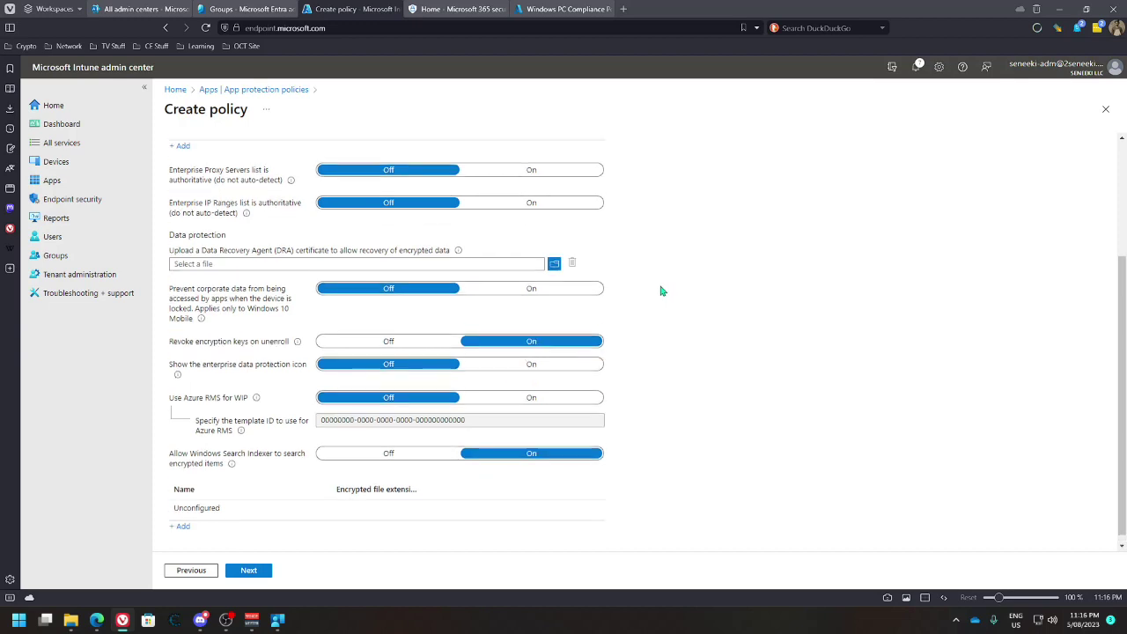
pyautogui.click(250, 569)
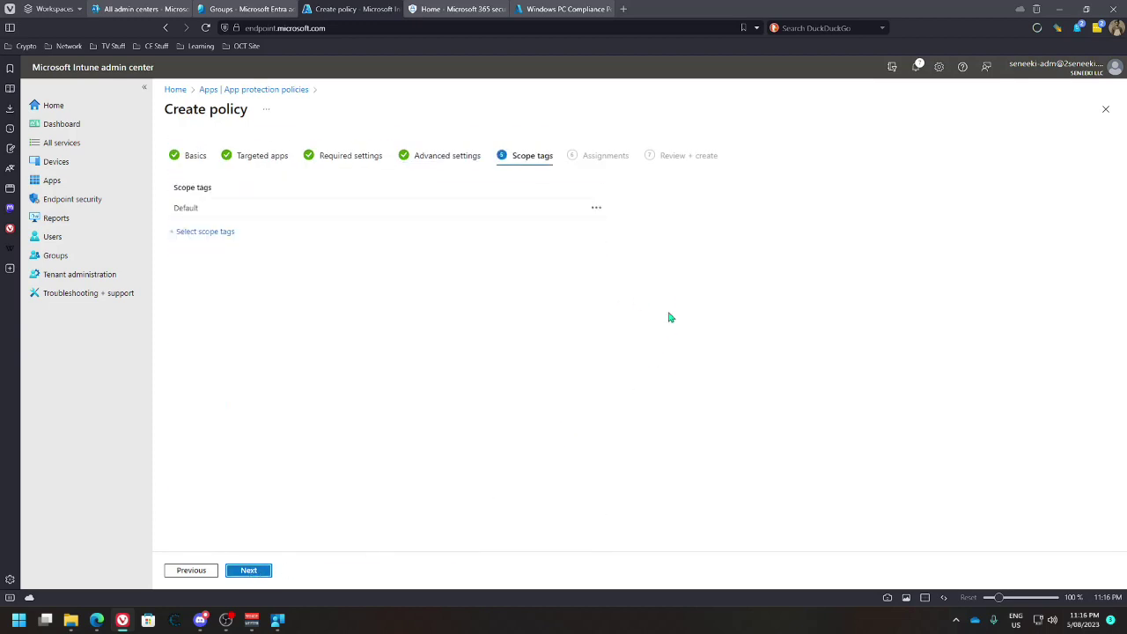
# Replace the Default scope tag with Windows Device (Corporate) and proceed through Assignments to review
pyautogui.click(217, 232)
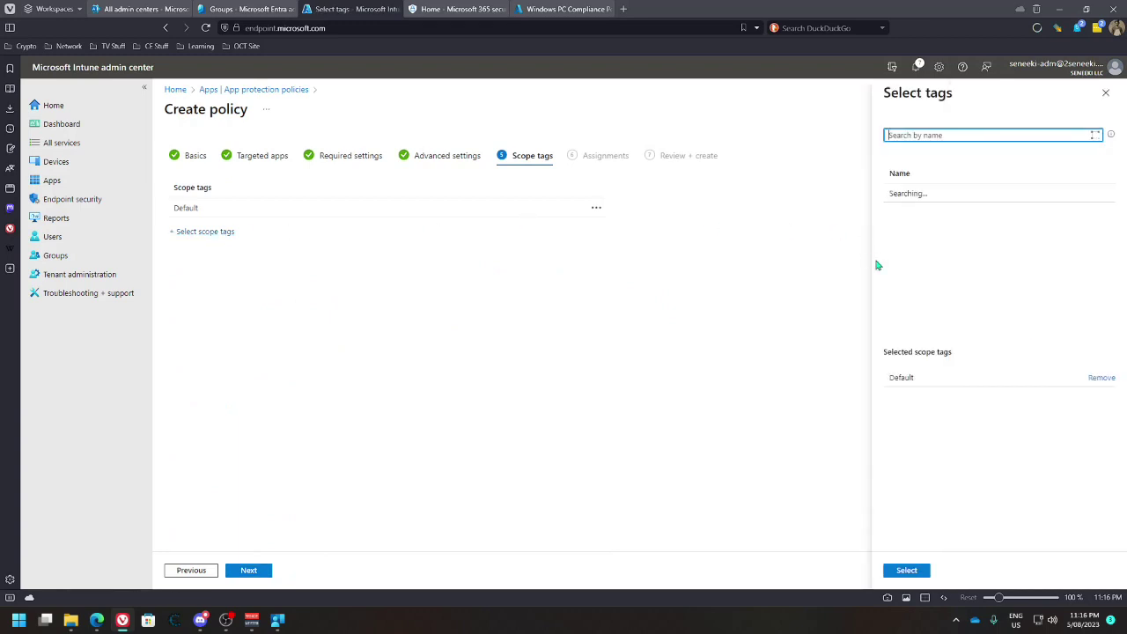
pyautogui.click(924, 250)
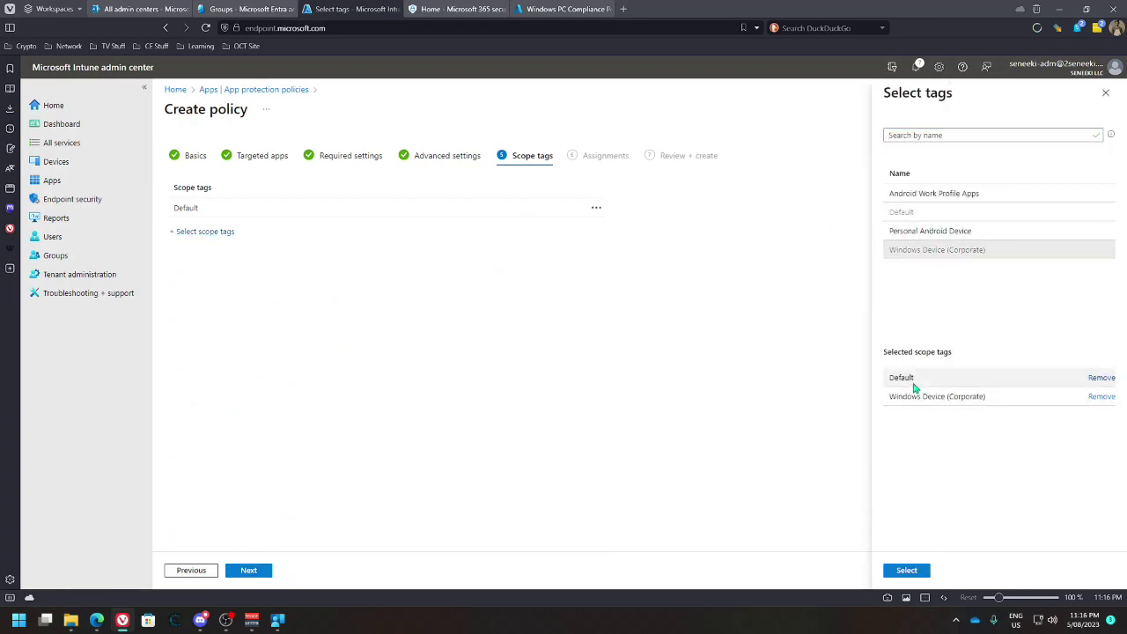
pyautogui.click(1099, 378)
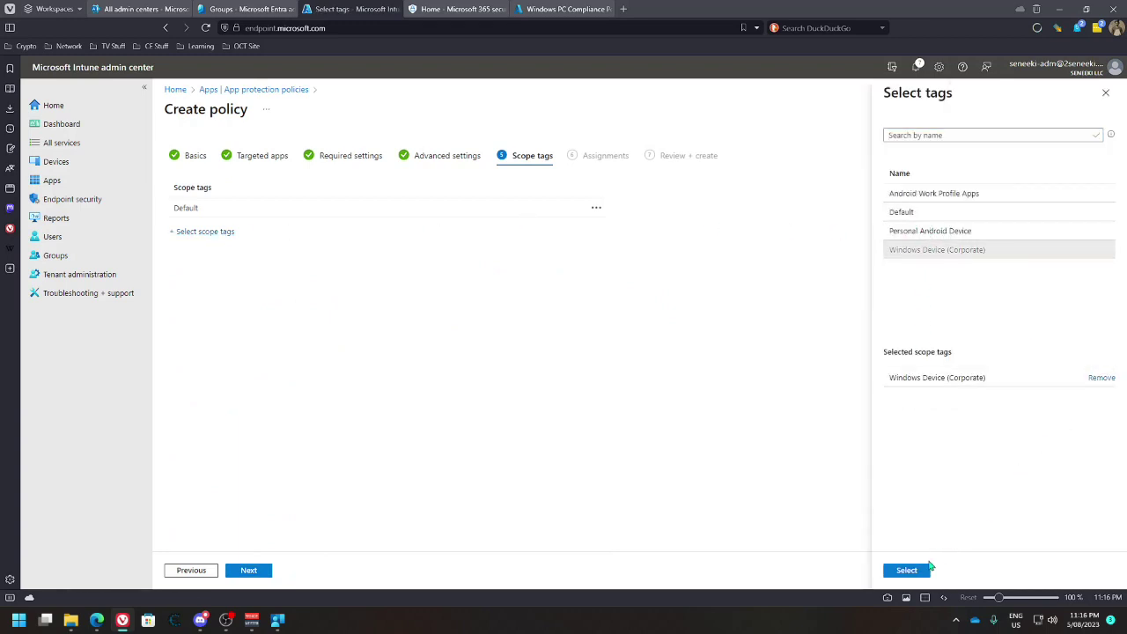
pyautogui.click(928, 569)
pyautogui.click(253, 572)
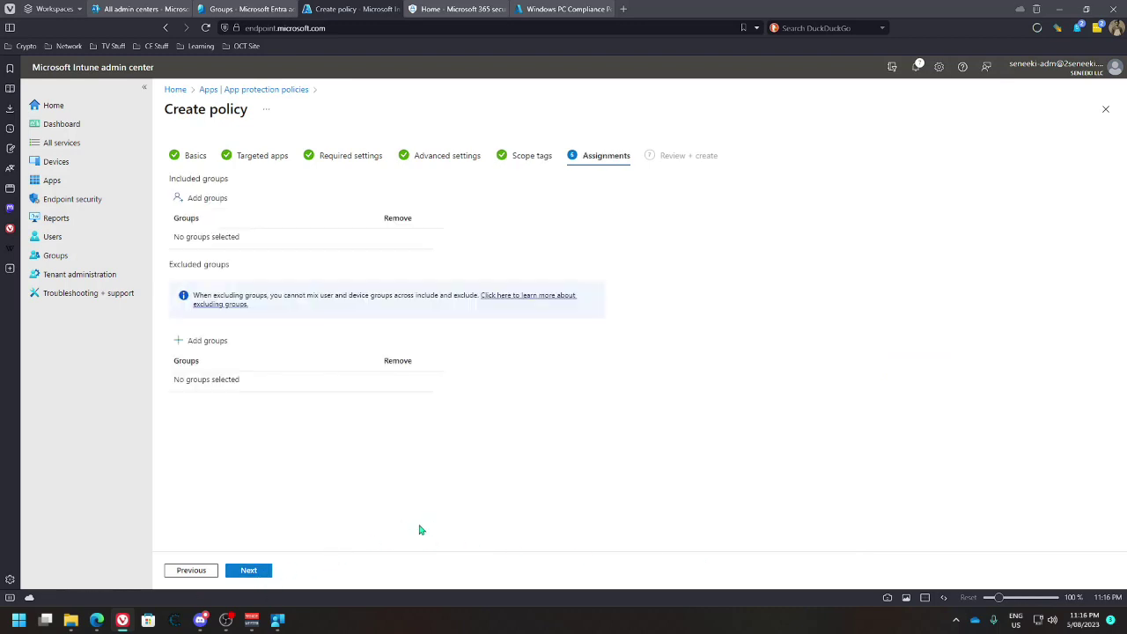
pyautogui.click(246, 572)
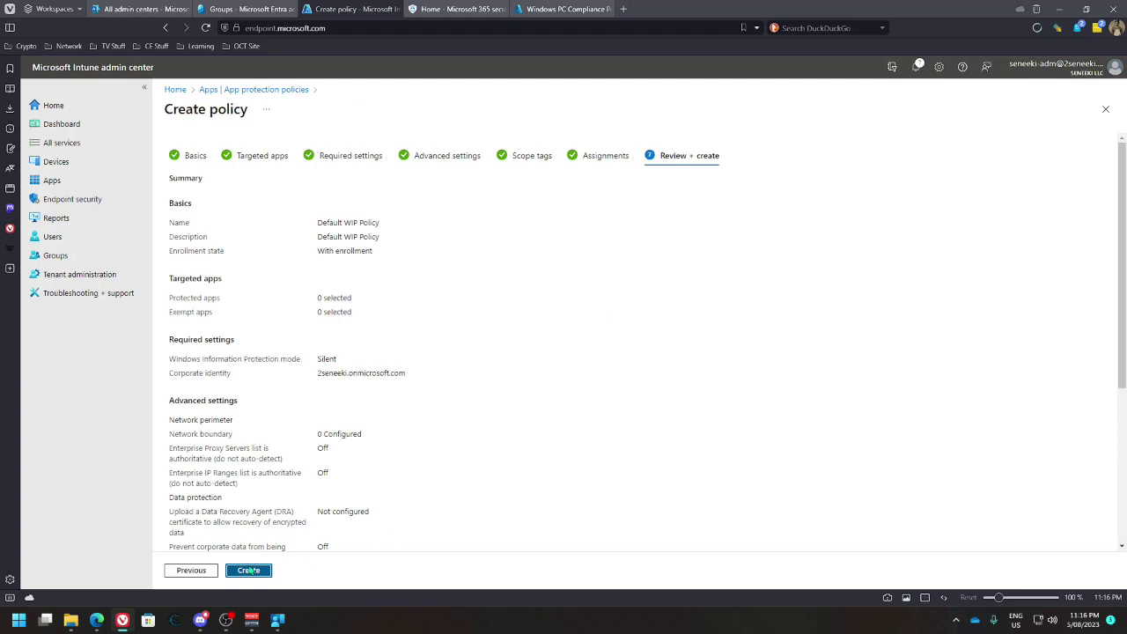
pyautogui.click(249, 571)
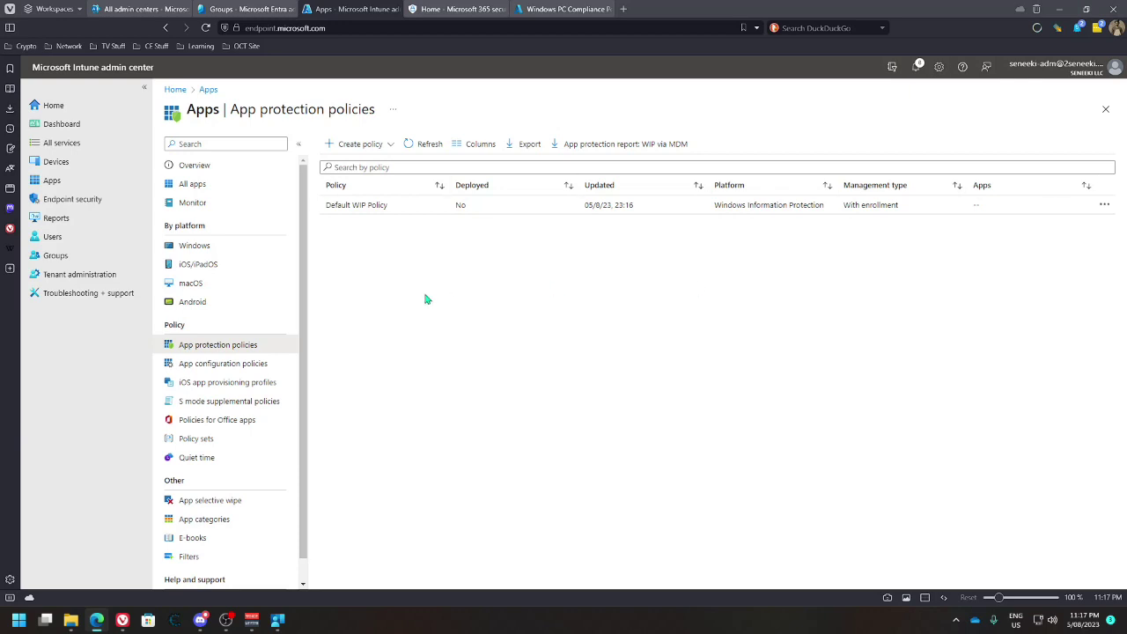
# Start adding a Microsoft 365 Apps (Windows 10 and later) suite, feature it, and open Company Portal
pyautogui.click(193, 244)
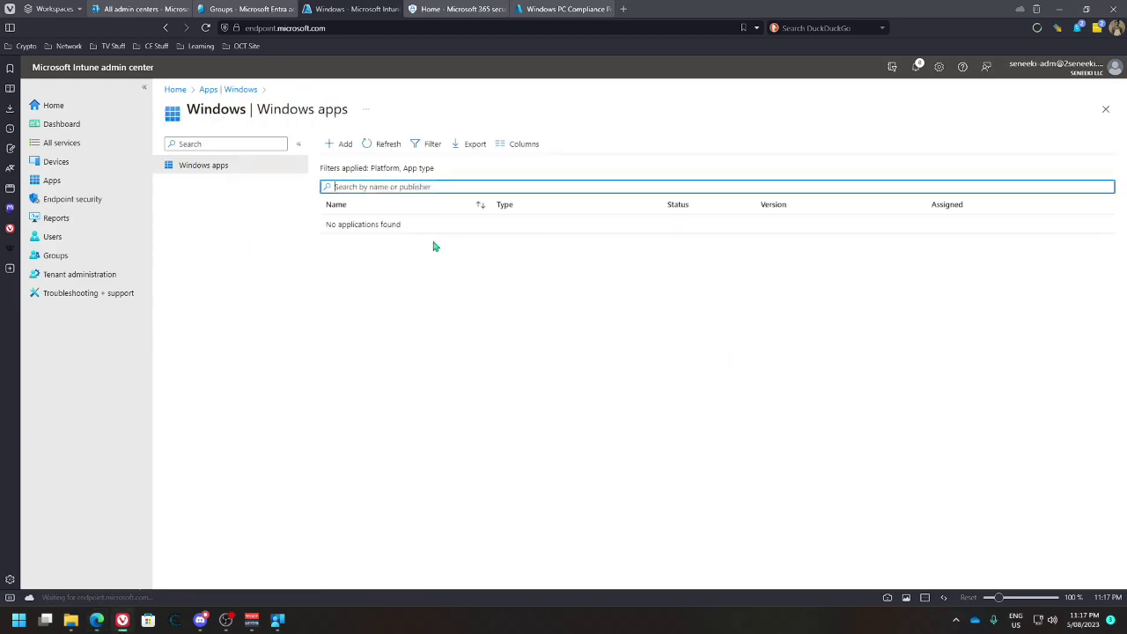
pyautogui.click(343, 144)
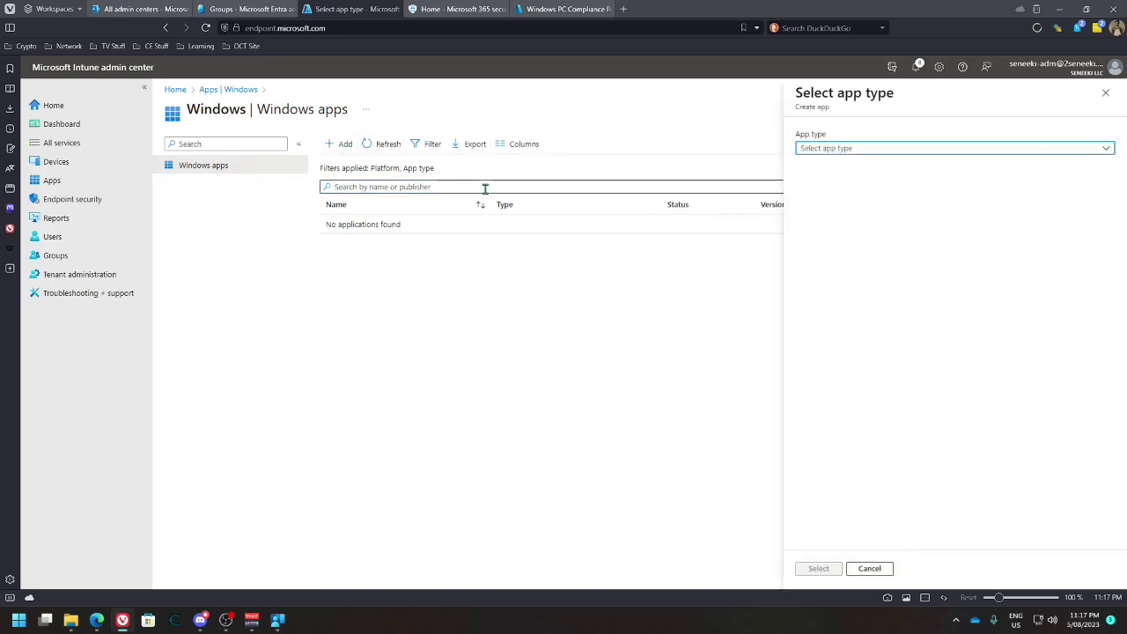
pyautogui.click(860, 150)
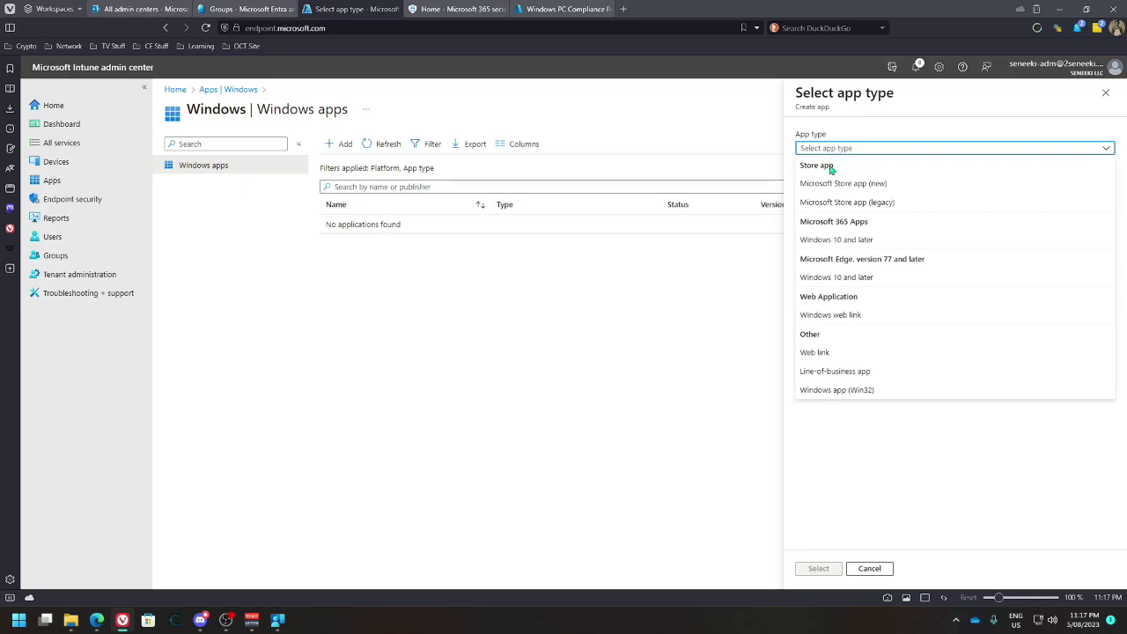
pyautogui.click(815, 241)
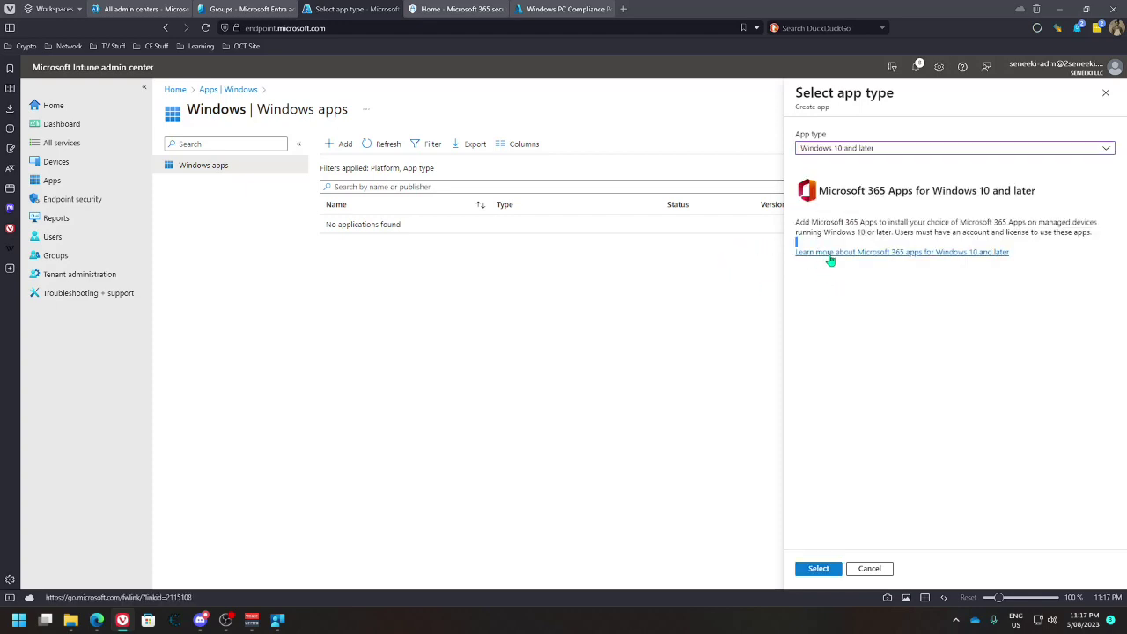
pyautogui.click(870, 150)
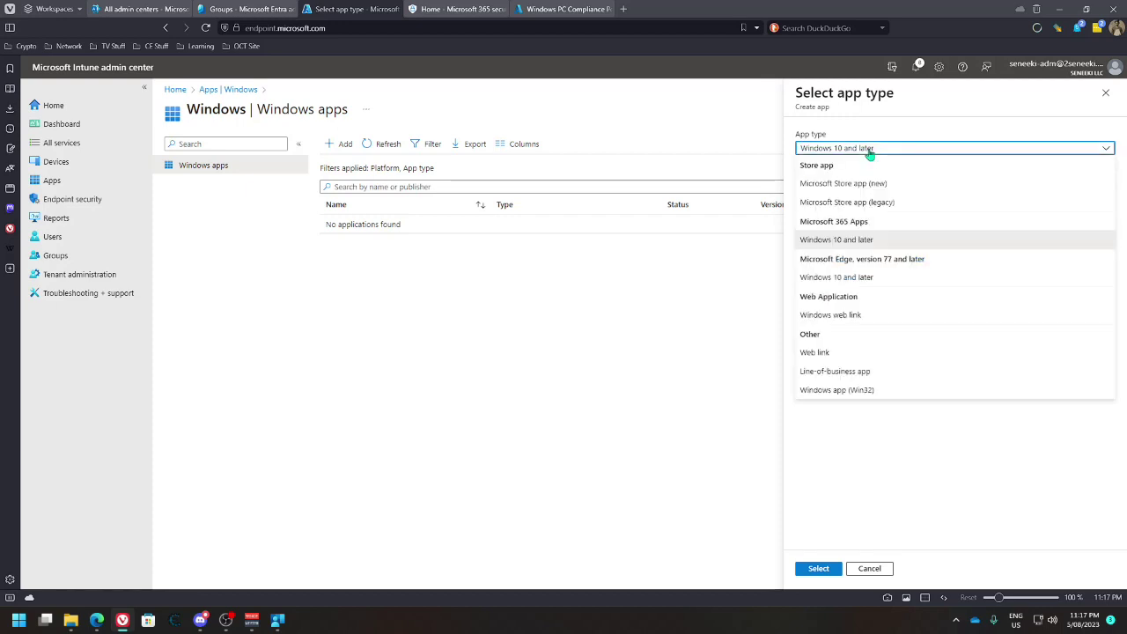
pyautogui.click(879, 135)
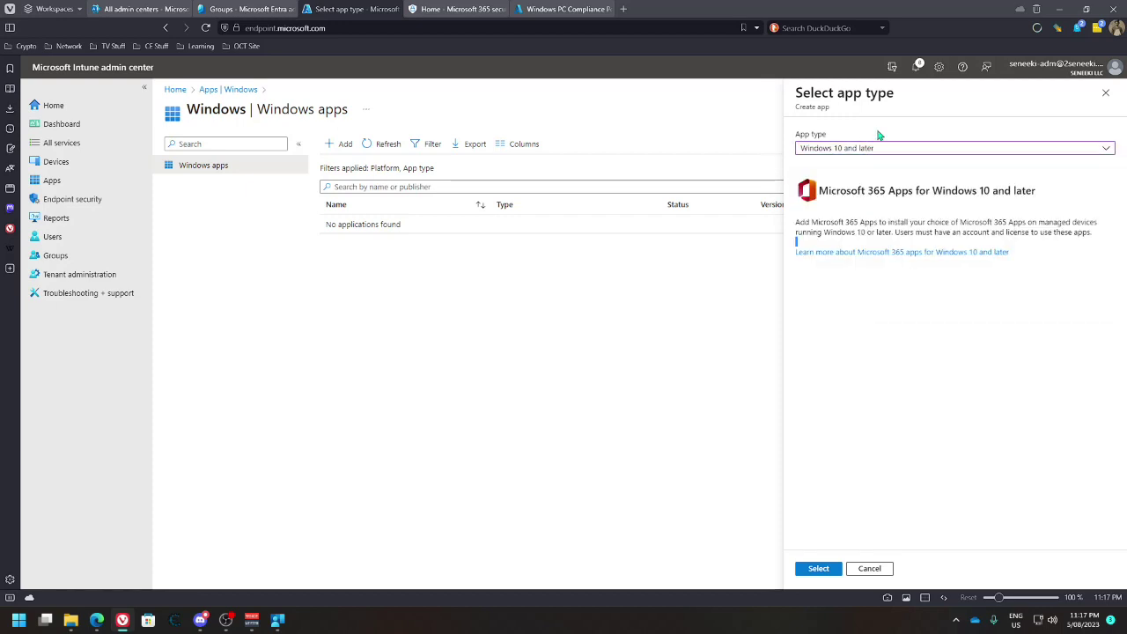
pyautogui.click(814, 568)
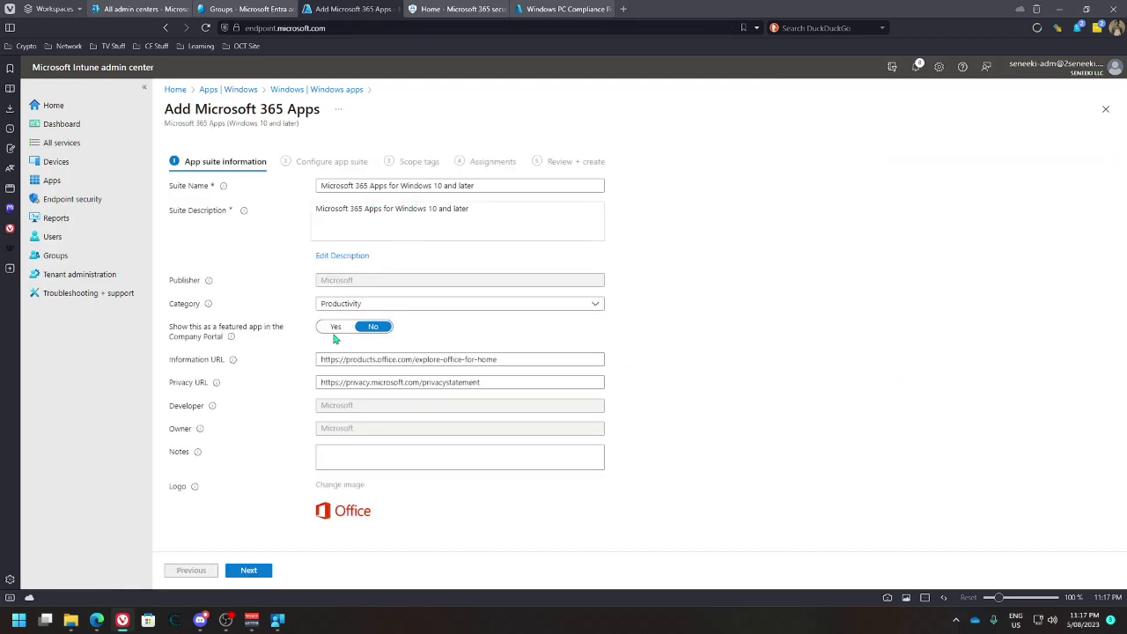
pyautogui.click(335, 333)
pyautogui.click(277, 620)
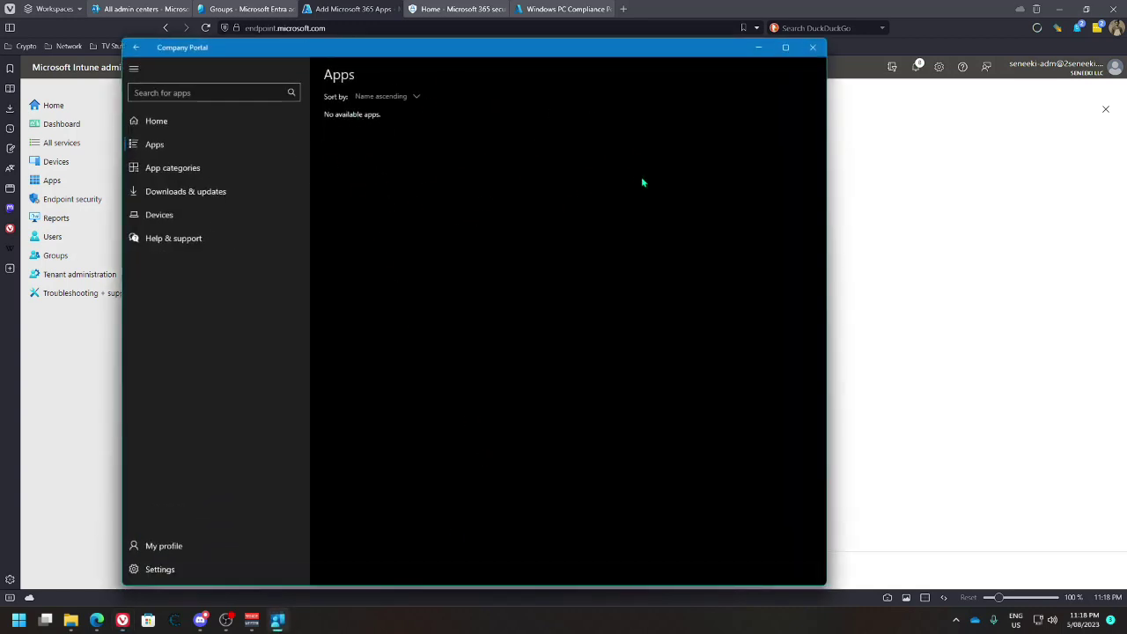
# Minimize Company Portal and set the suite's featured-app option to No
pyautogui.click(758, 47)
pyautogui.click(370, 327)
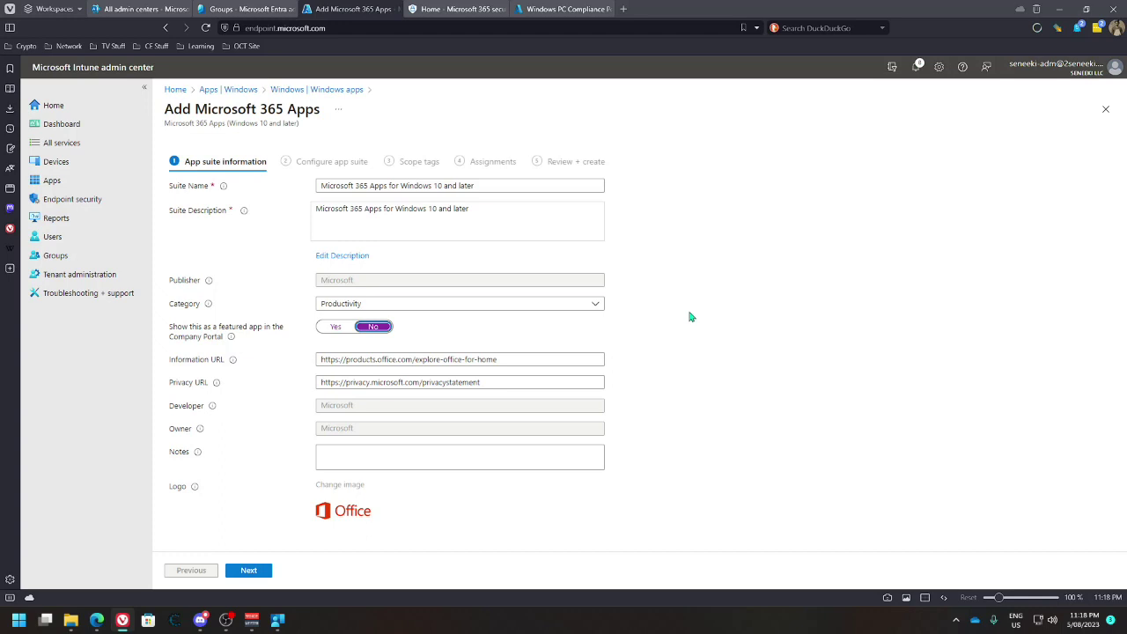
# Continue to Configure app suite and review the settings format and the 8 included Office apps
pyautogui.click(261, 572)
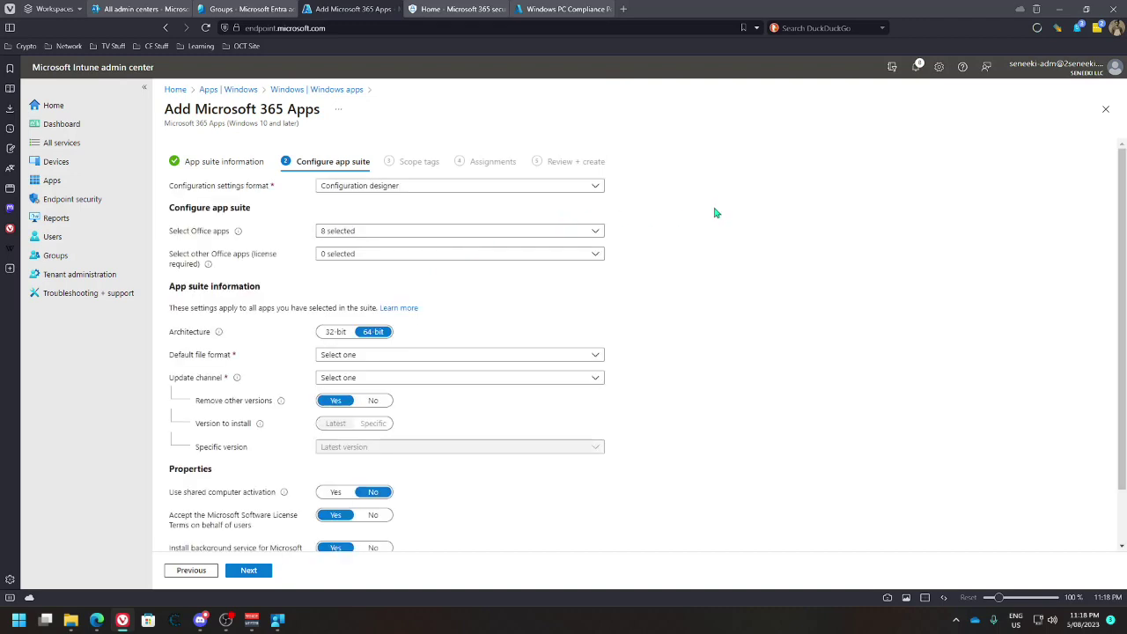
pyautogui.click(595, 189)
pyautogui.click(596, 187)
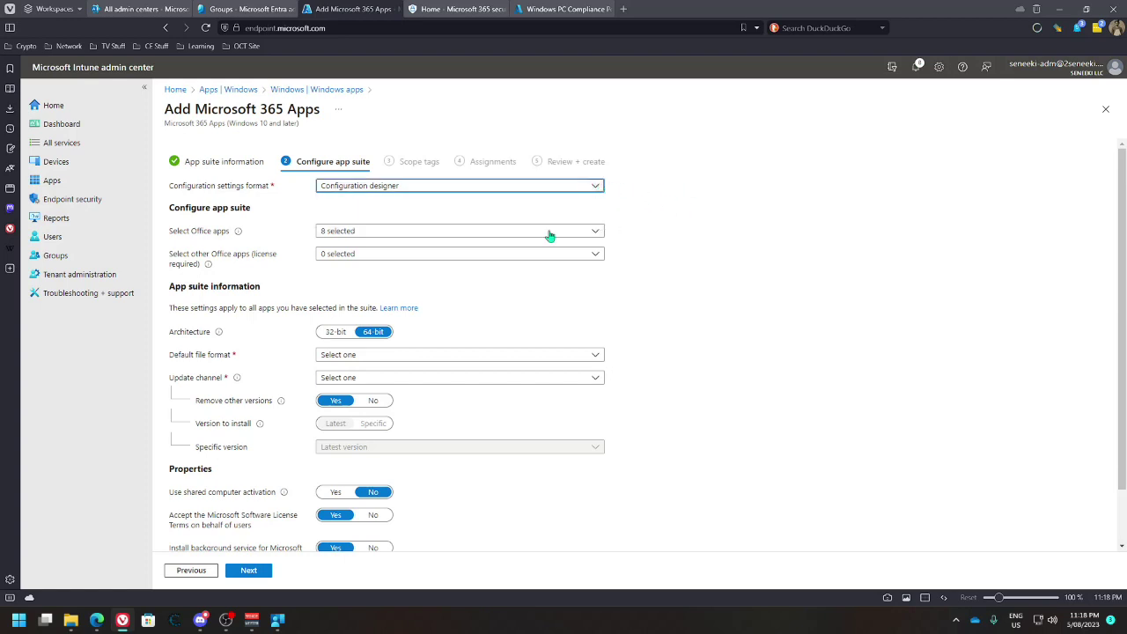
pyautogui.click(588, 233)
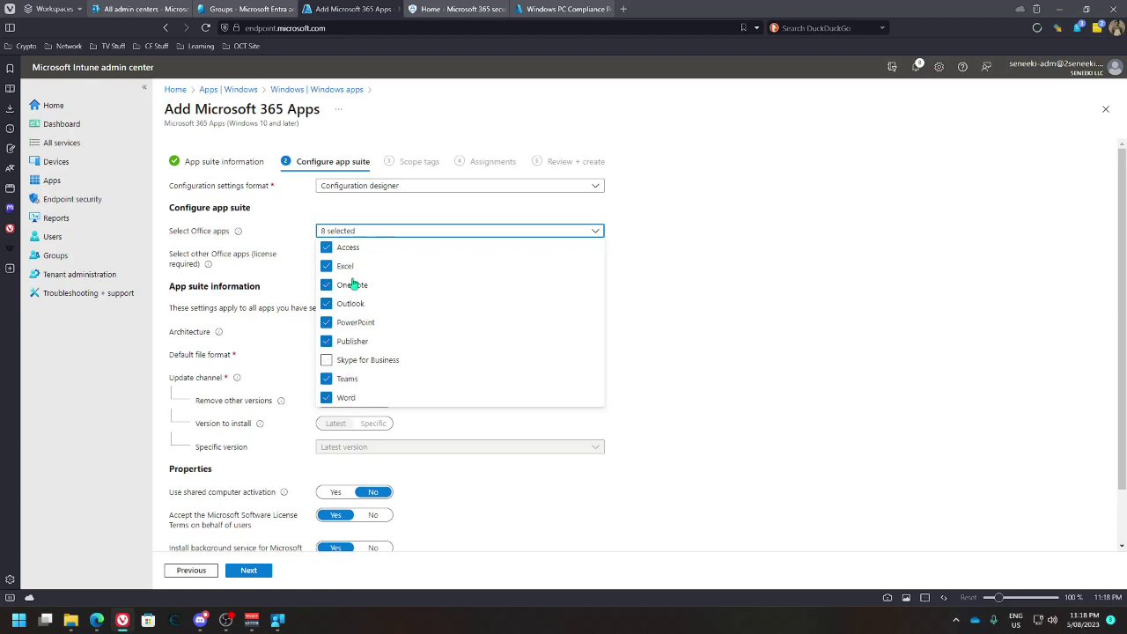
pyautogui.click(670, 238)
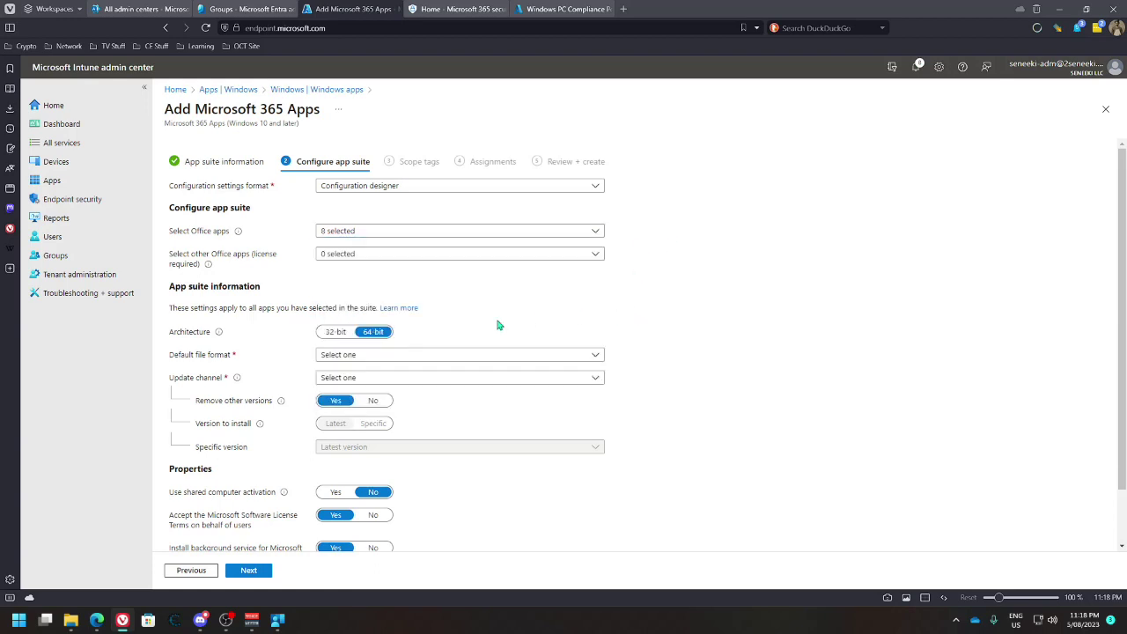
# Set the default file format to Office Open XML Format
pyautogui.click(515, 357)
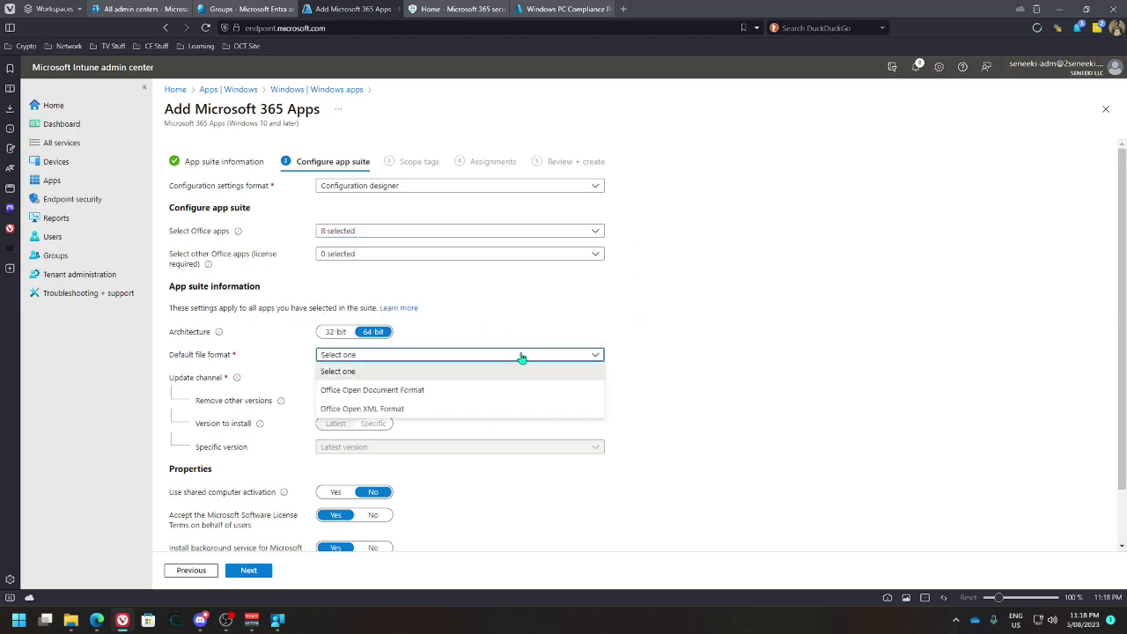
pyautogui.click(454, 390)
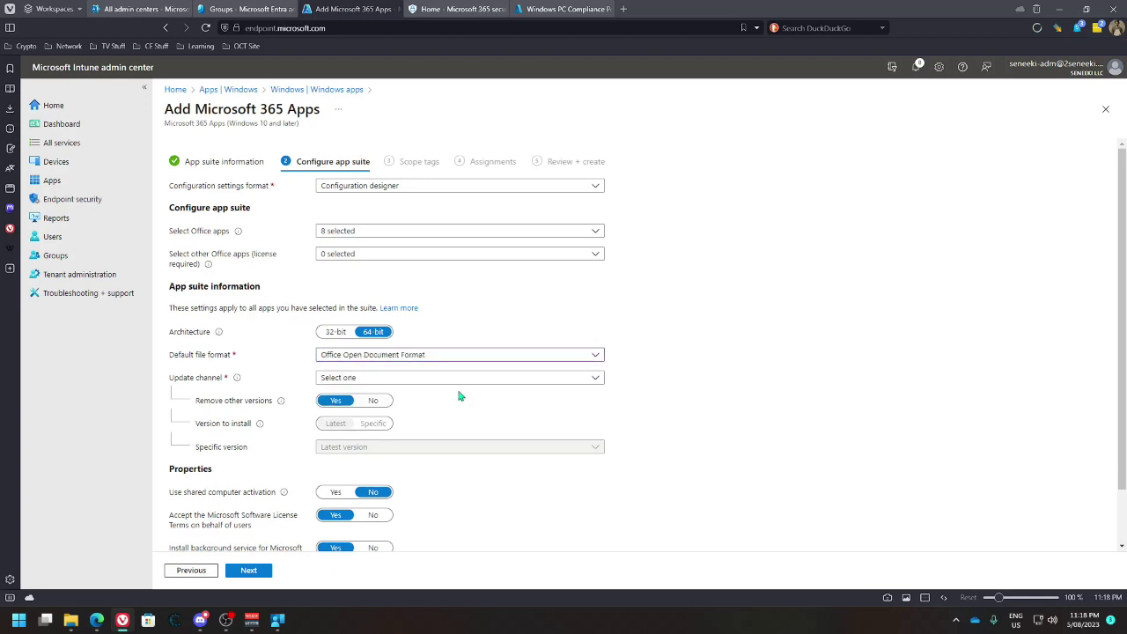
pyautogui.scroll(-1, 688, 379)
pyautogui.click(572, 299)
pyautogui.click(380, 354)
pyautogui.click(508, 320)
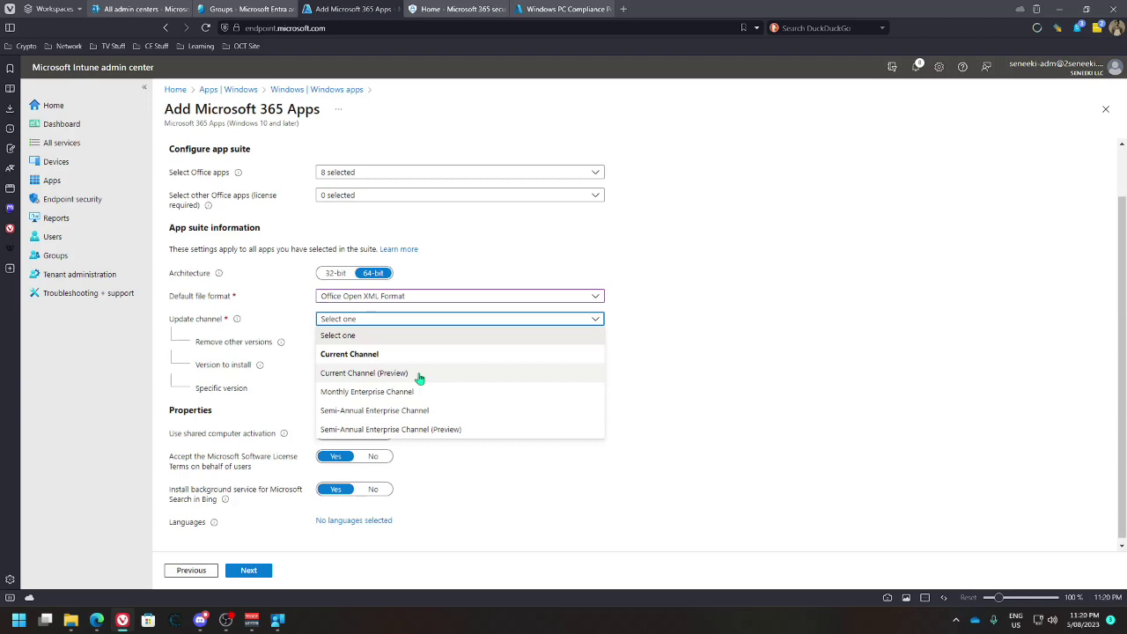
# Set the update channel to Current Channel (Preview), keeping Version to install at Latest
pyautogui.click(419, 374)
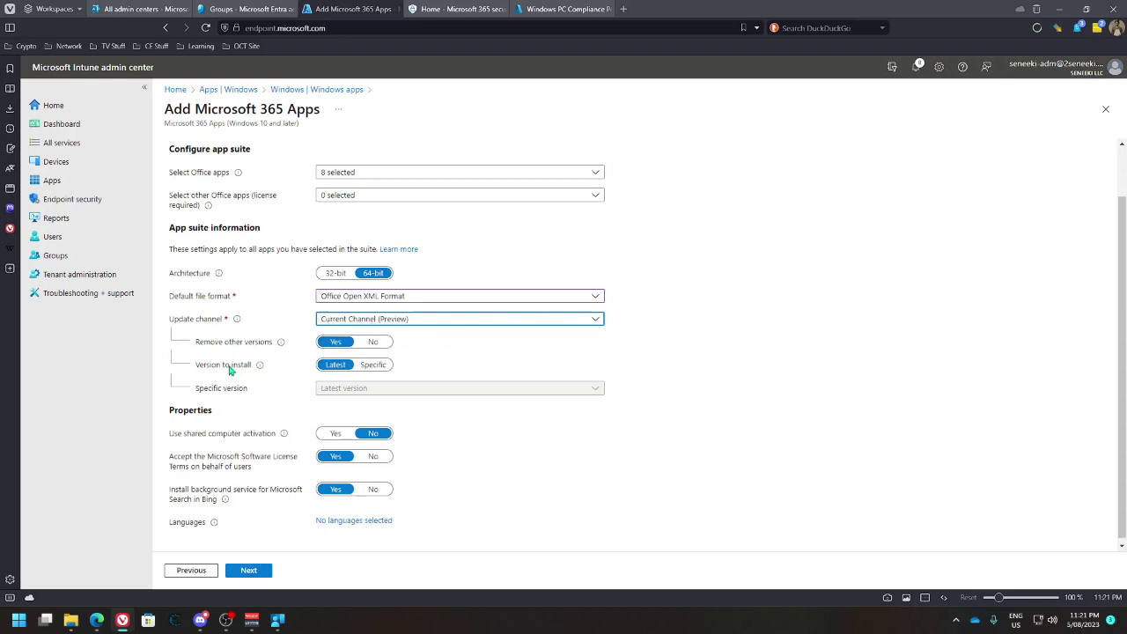
pyautogui.click(373, 365)
pyautogui.click(423, 389)
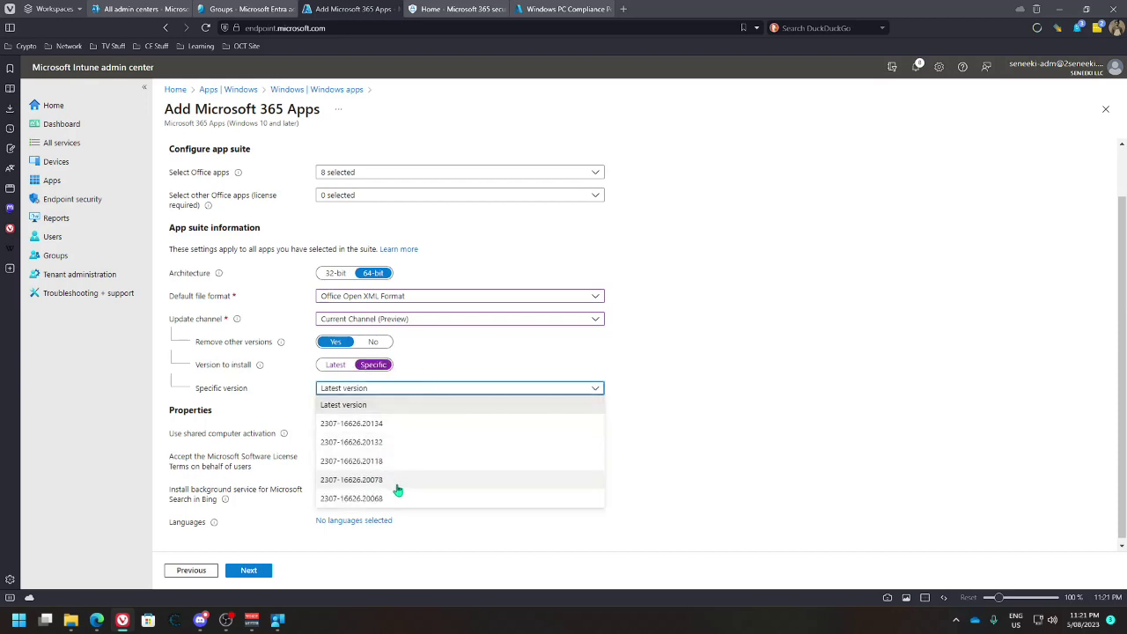
pyautogui.click(336, 364)
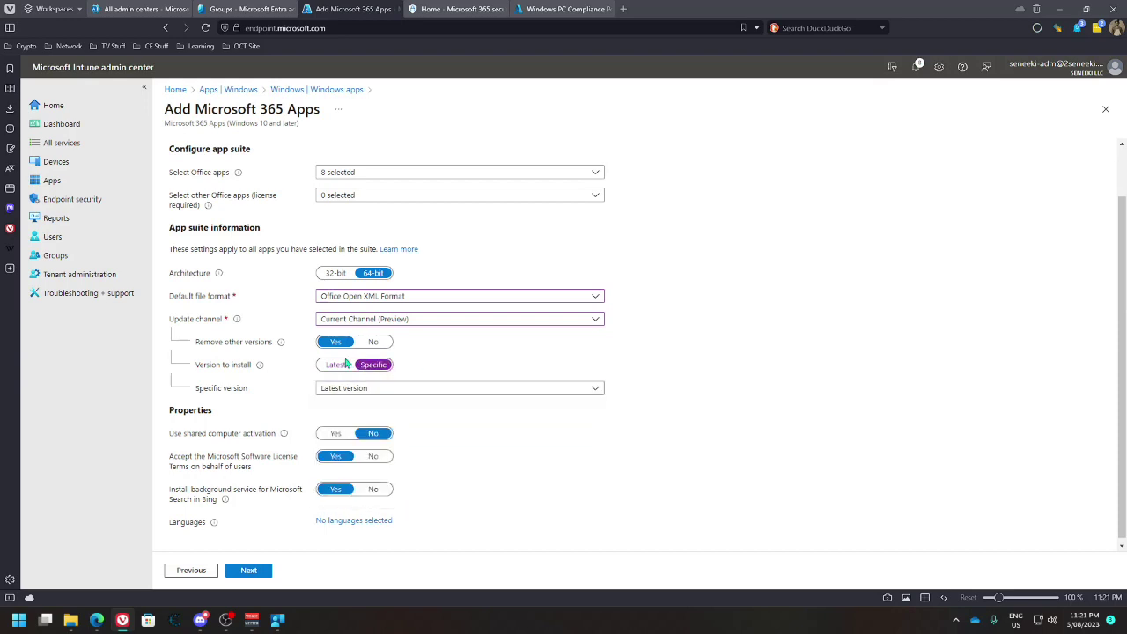
pyautogui.click(336, 365)
pyautogui.scroll(-1, 451, 445)
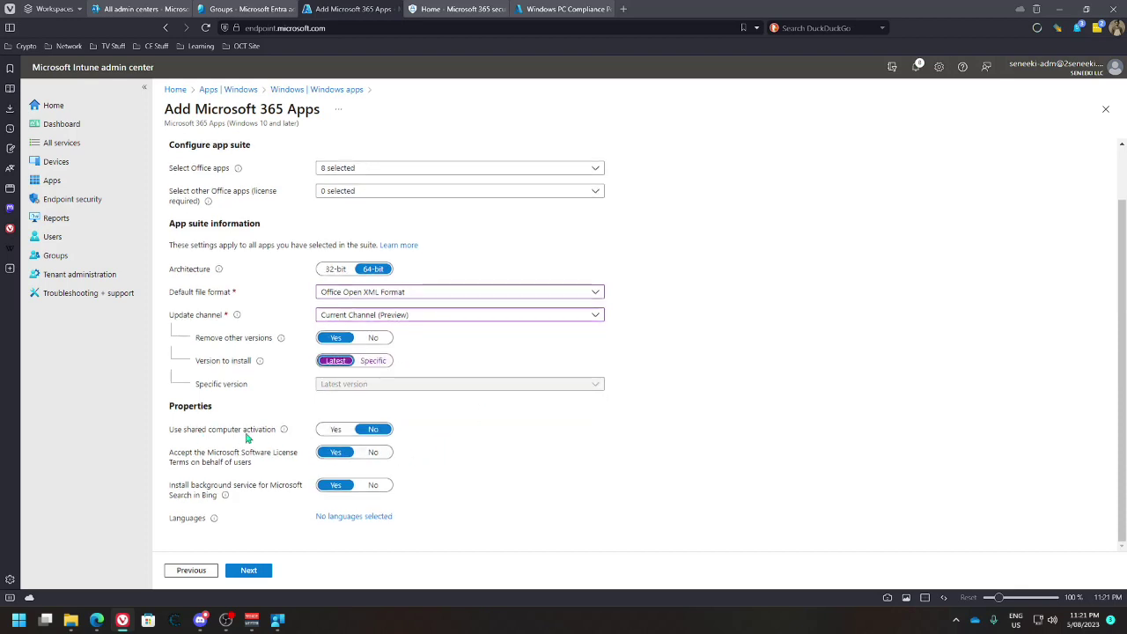
pyautogui.moveTo(284, 433)
# Turn off the Bing search background service, select English (en-us) as the only language, and continue
pyautogui.moveTo(229, 497)
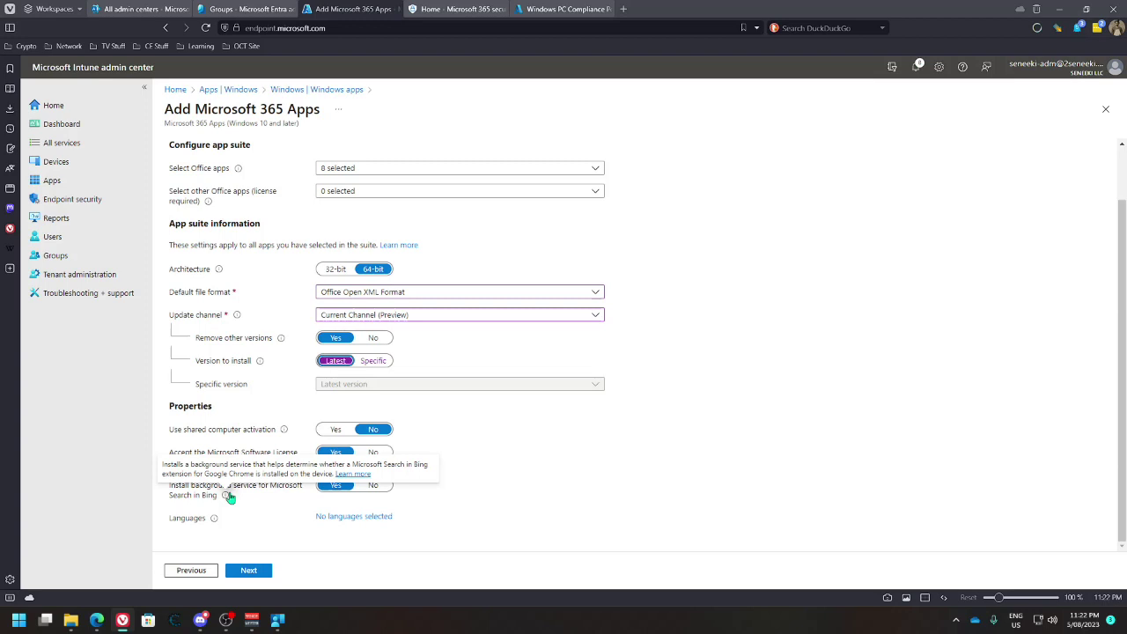
pyautogui.click(374, 487)
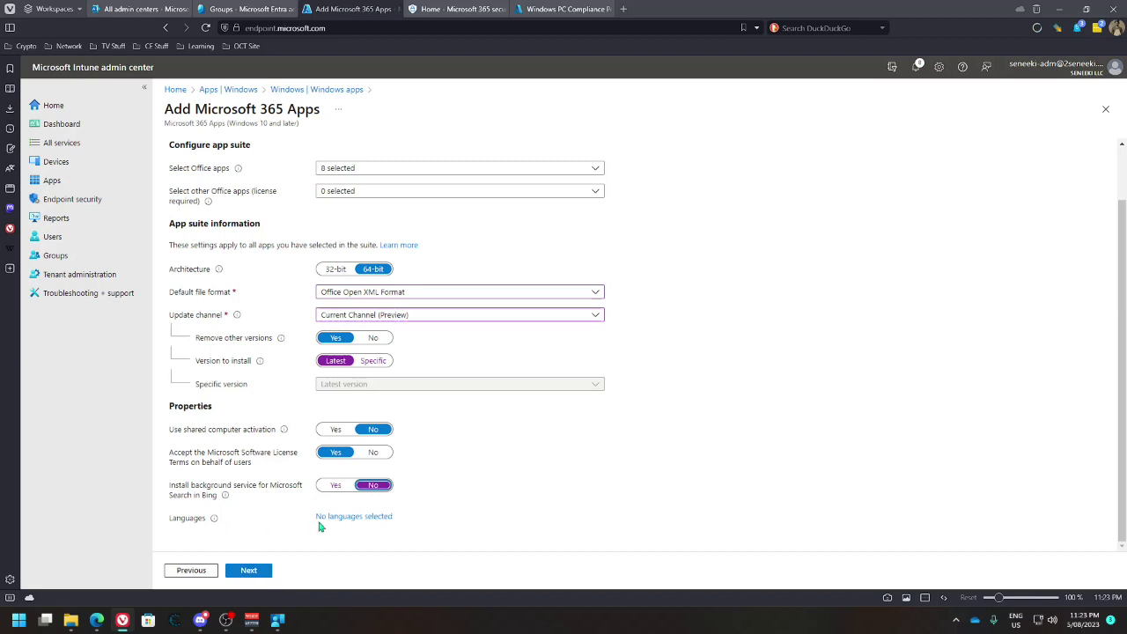
pyautogui.click(353, 519)
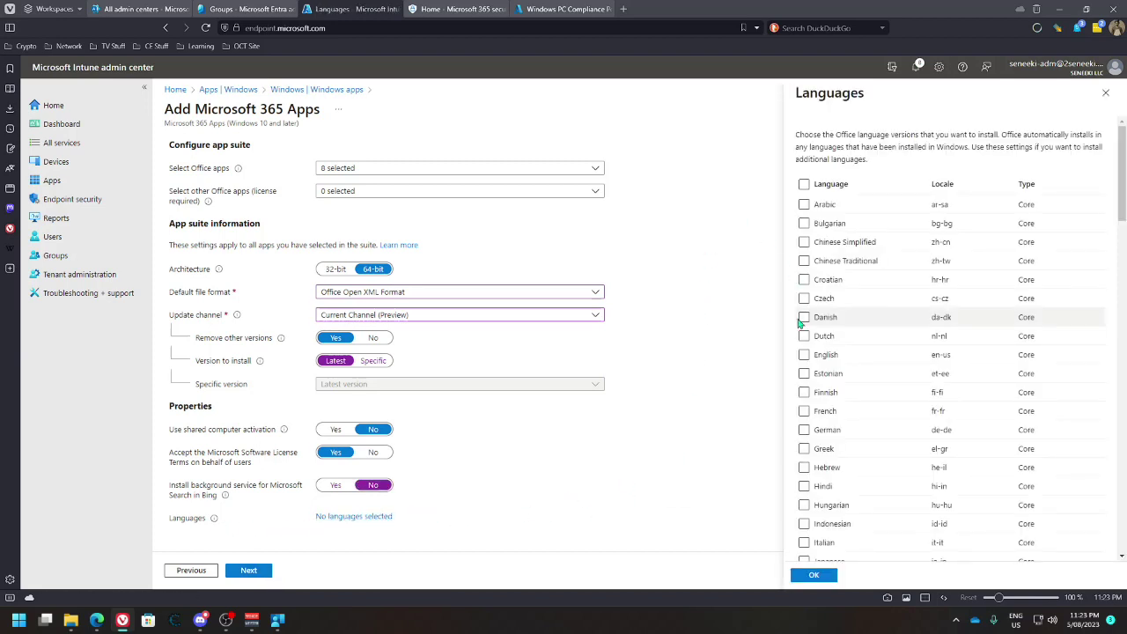
pyautogui.click(804, 355)
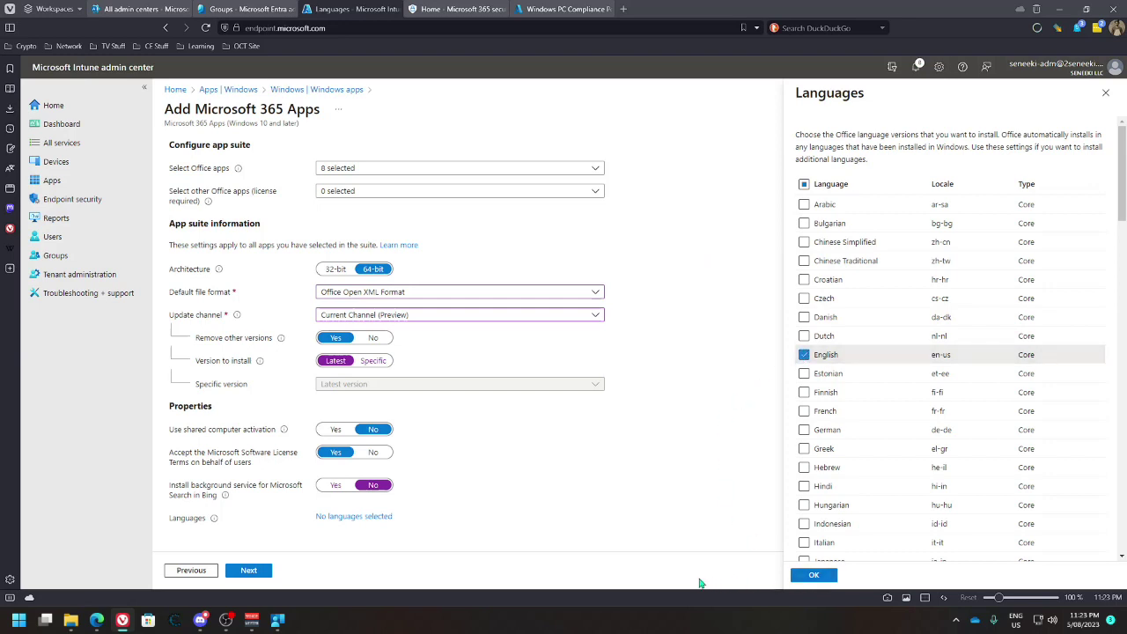
pyautogui.click(803, 577)
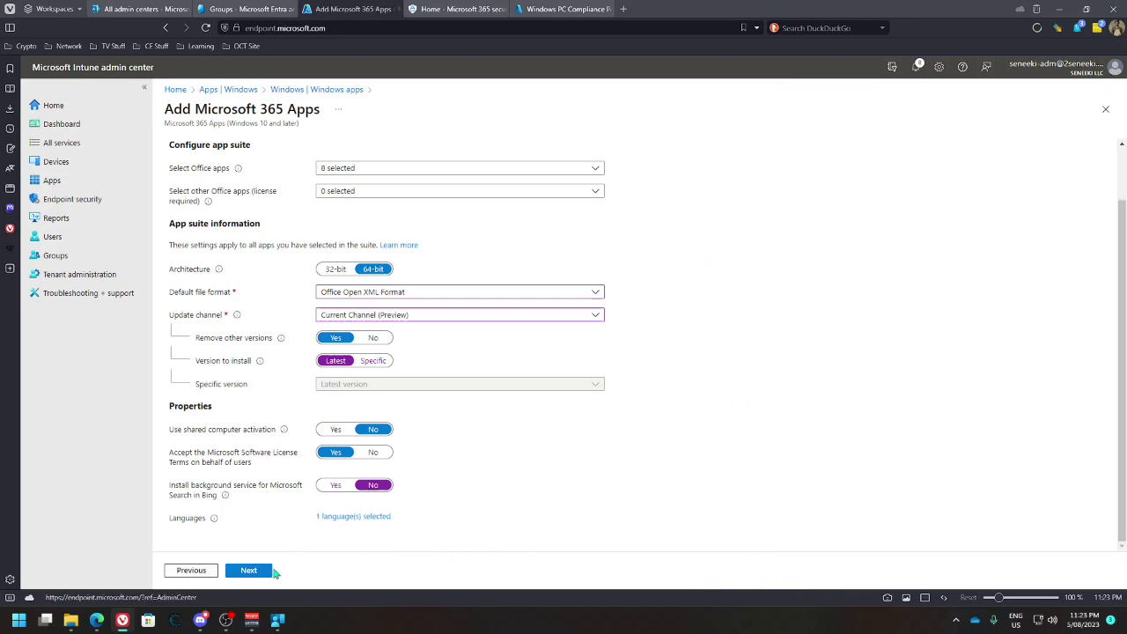
pyautogui.click(254, 570)
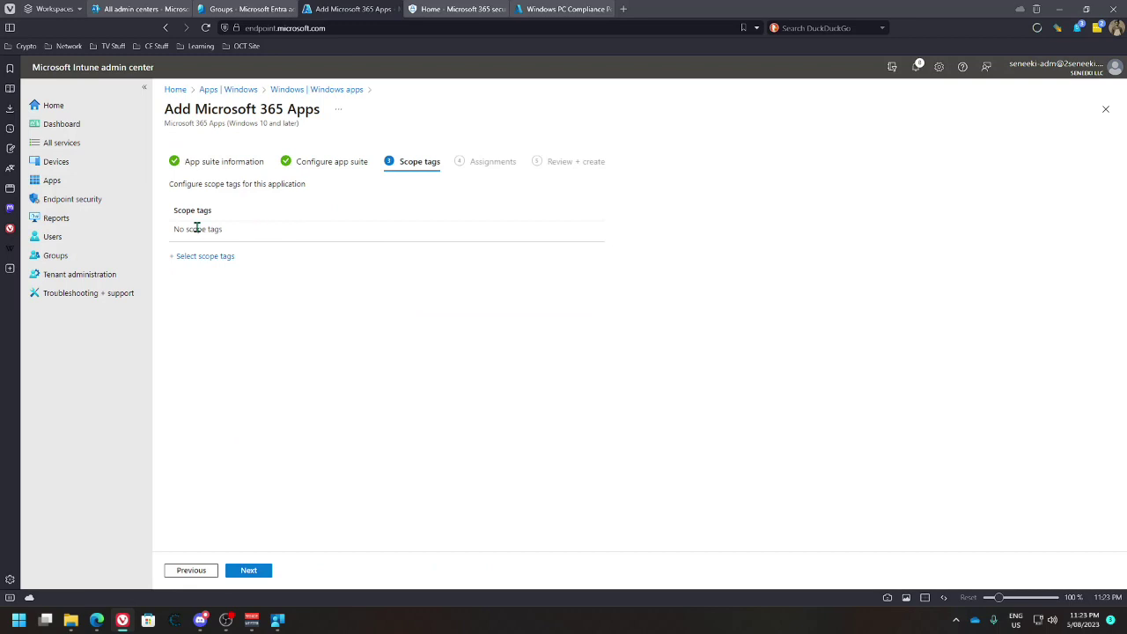
# Add the Windows Device (Corporate) scope tag to Microsoft 365 Apps
pyautogui.click(199, 257)
pyautogui.click(912, 251)
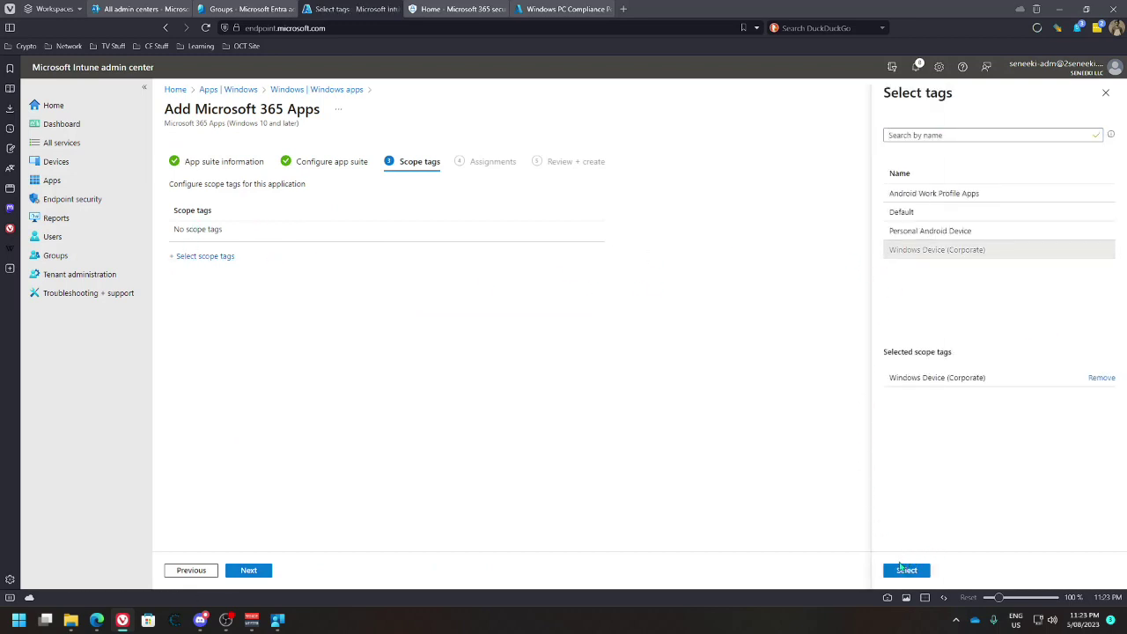
pyautogui.click(904, 570)
# Assign Microsoft 365 Apps as Required to the Windows Device Apps group
pyautogui.click(251, 571)
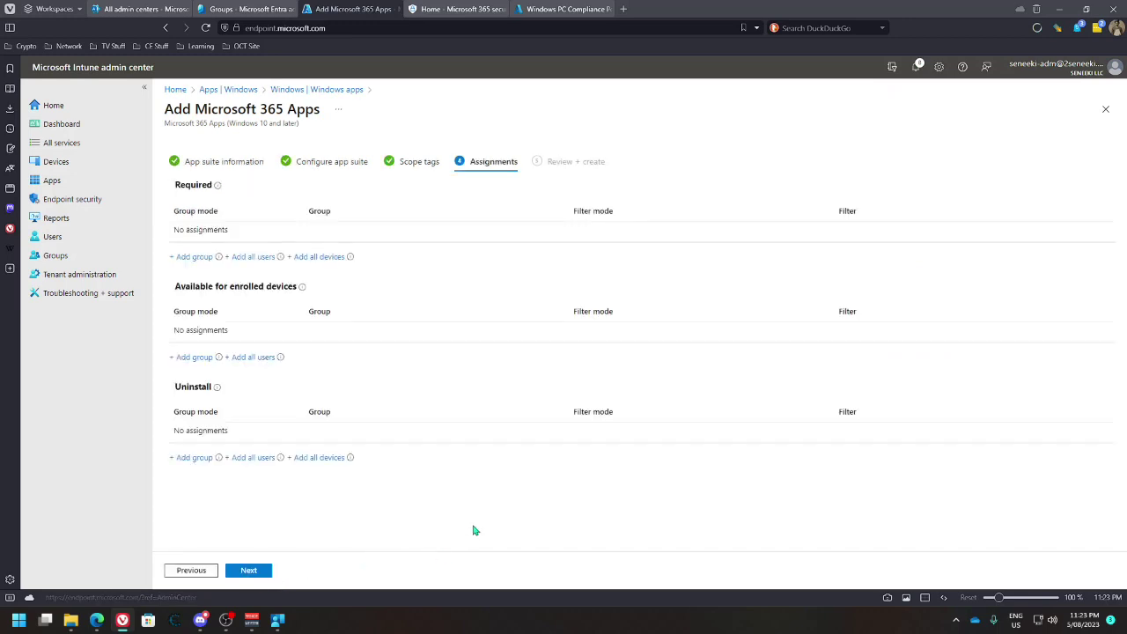
pyautogui.click(192, 258)
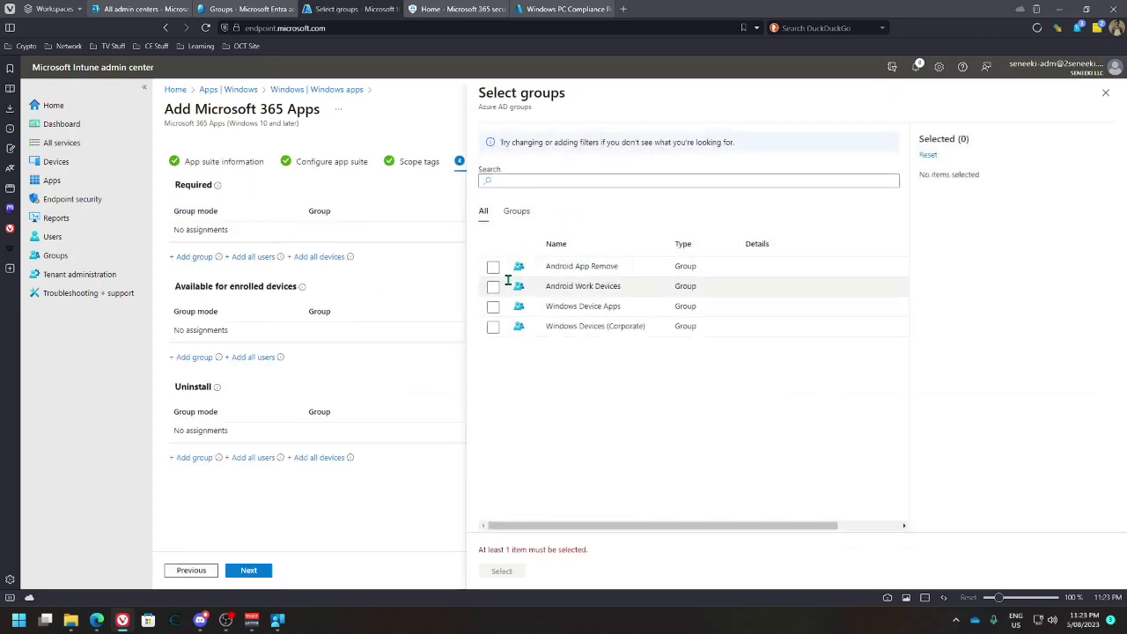
pyautogui.click(493, 306)
pyautogui.click(502, 570)
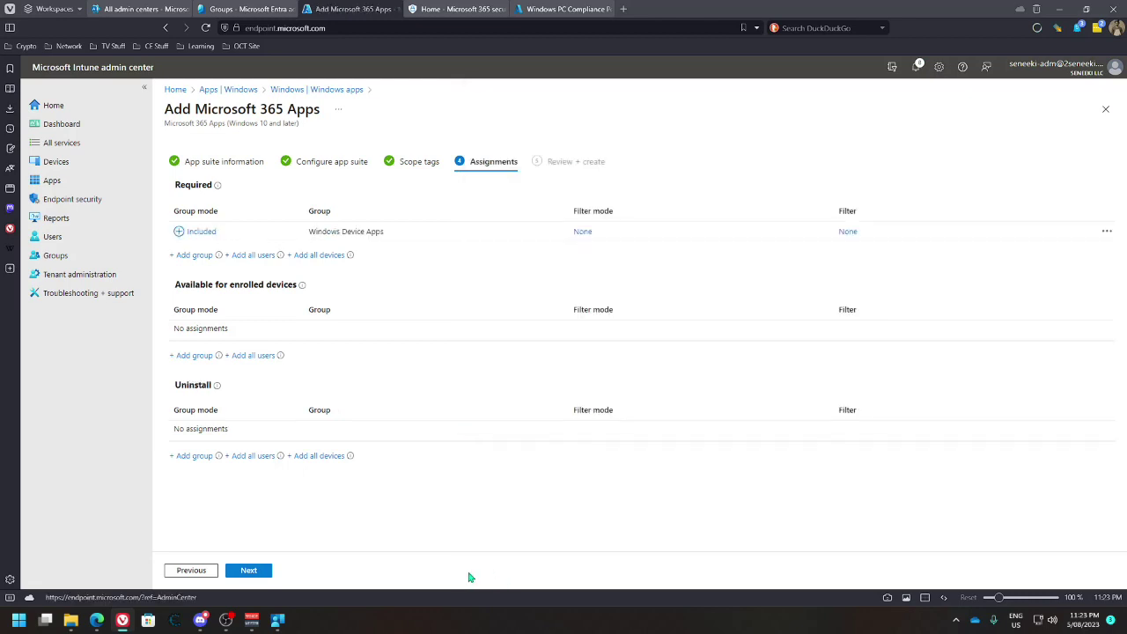
# Refresh the compliance policy settings in the other tab, then come back to the Microsoft 365 Apps wizard
pyautogui.click(563, 8)
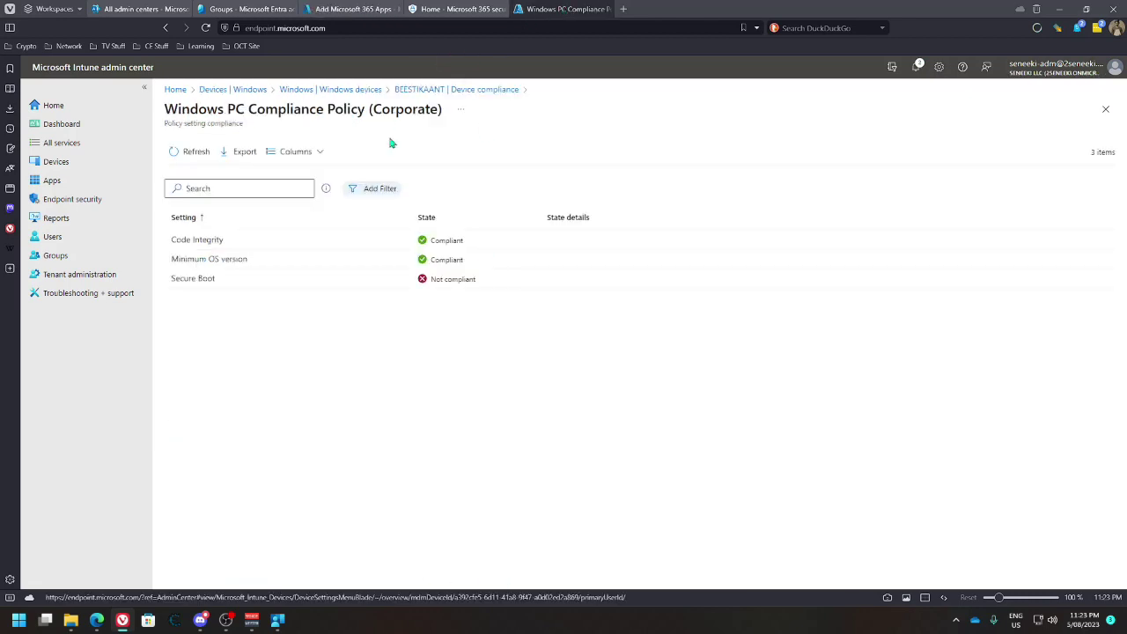
pyautogui.click(181, 151)
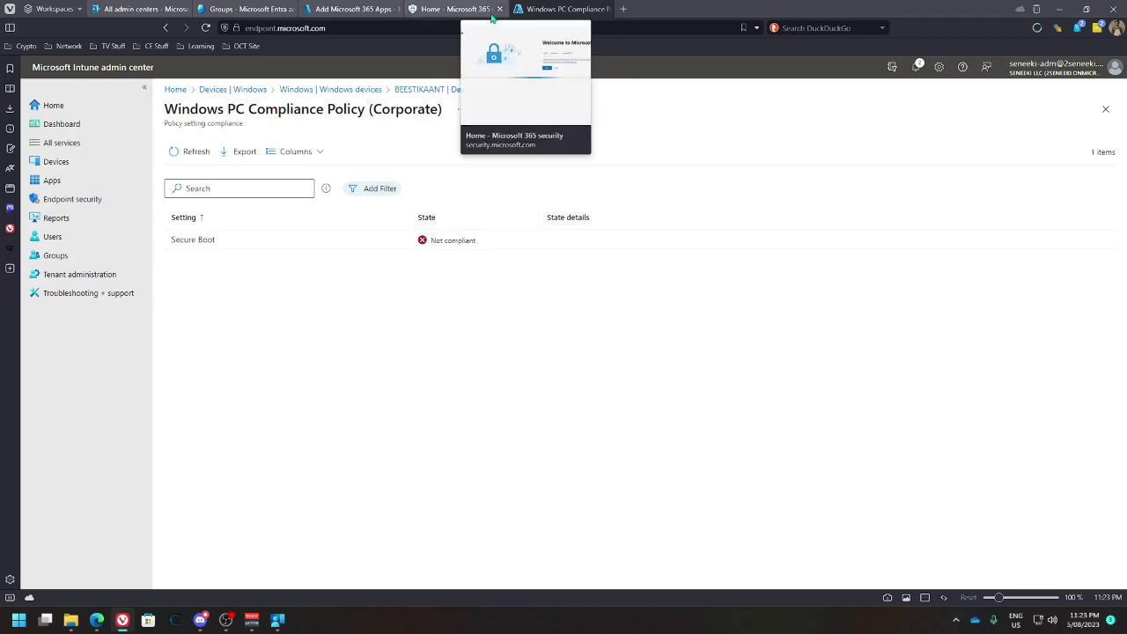
pyautogui.click(412, 13)
pyautogui.click(348, 10)
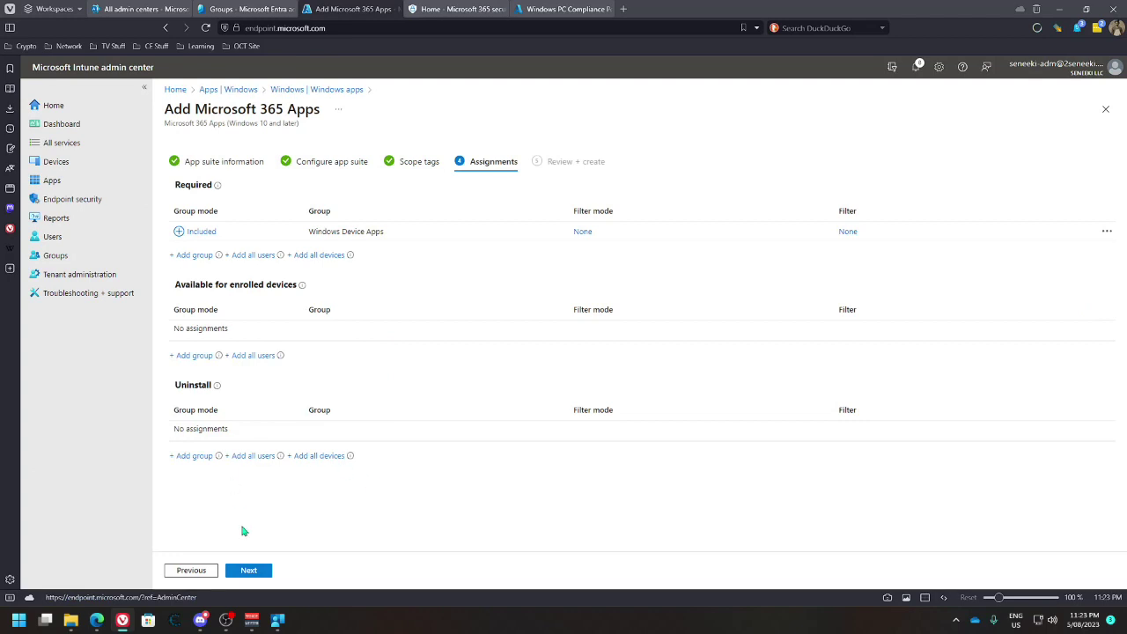
# Review the summary and create the Microsoft 365 Apps deployment
pyautogui.click(249, 572)
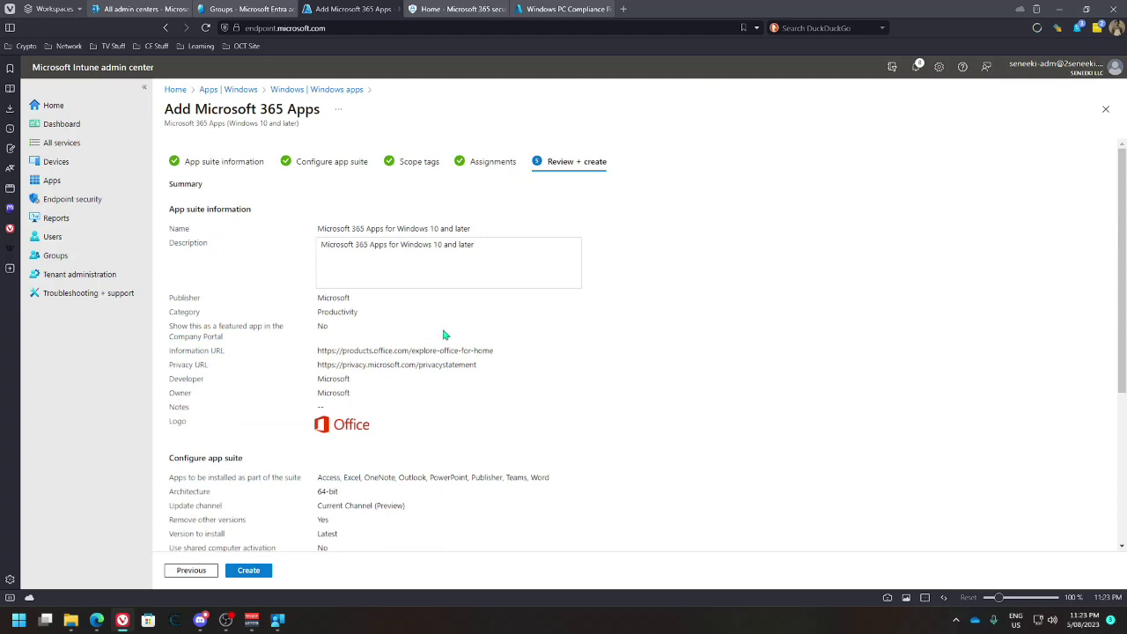
pyautogui.scroll(-3, 385, 395)
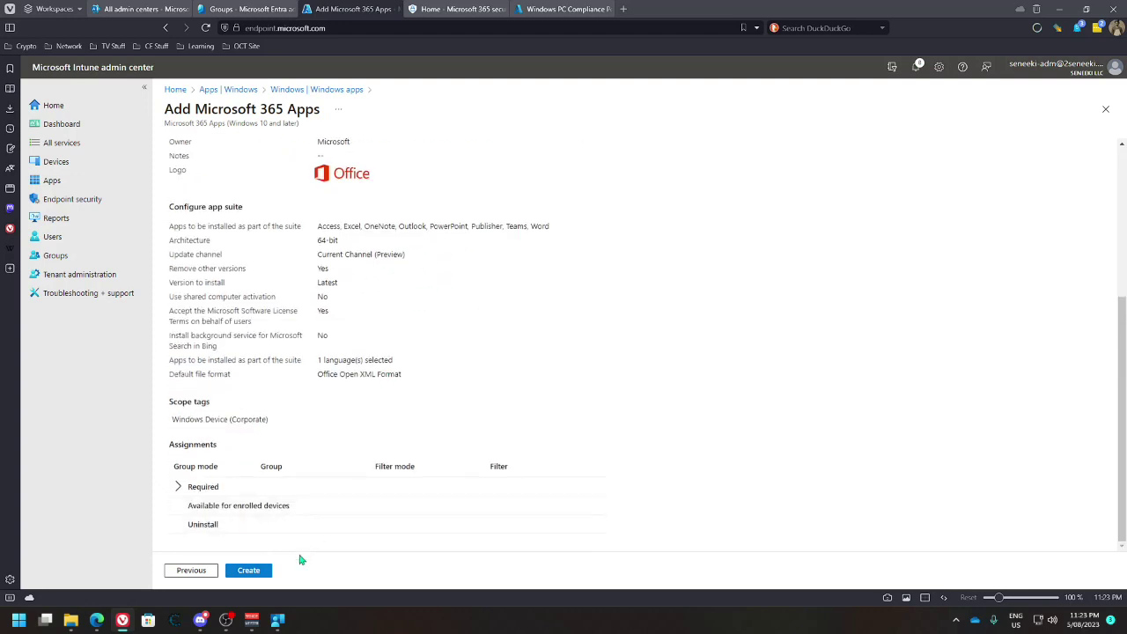
pyautogui.click(250, 571)
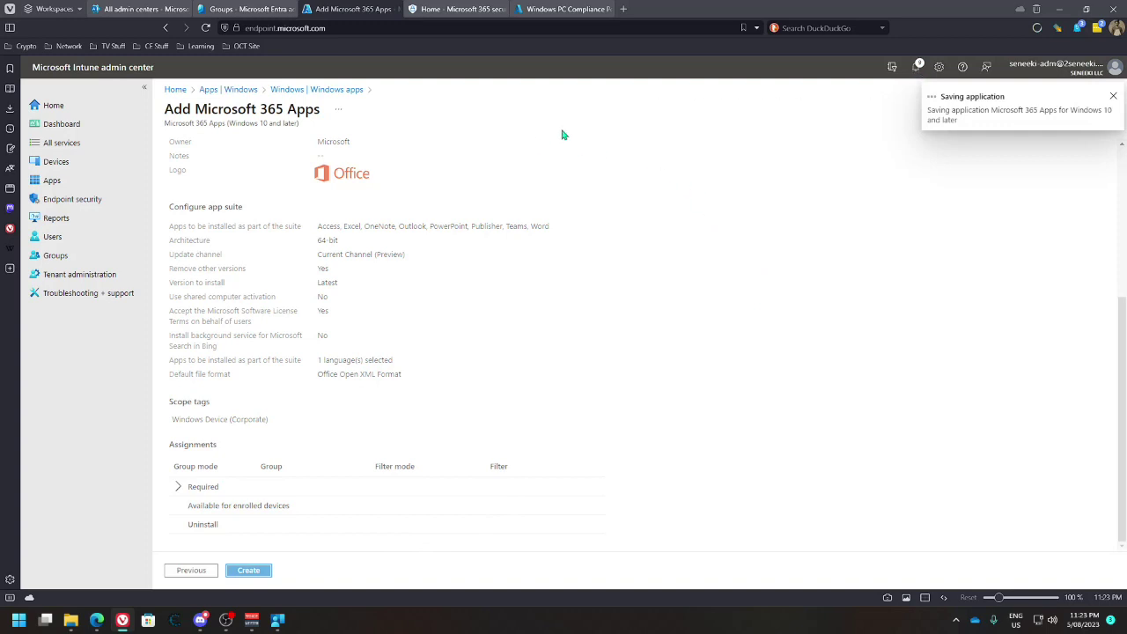
pyautogui.click(568, 9)
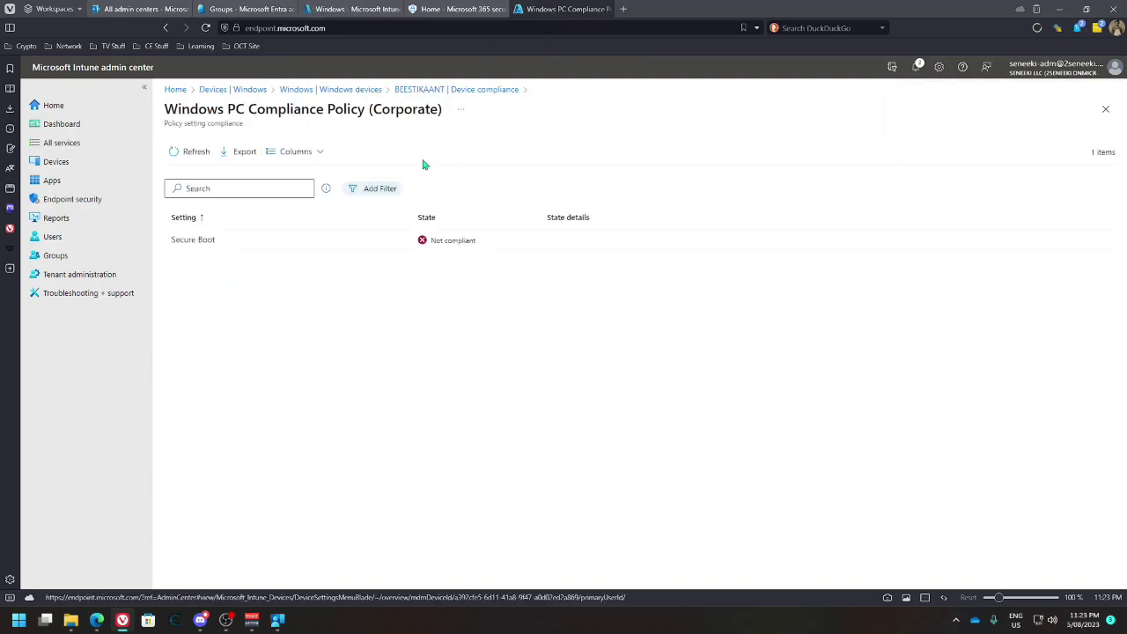
# Open the Windows PC Compliance Policy (Corporate) properties and edit its Device Health settings
pyautogui.click(327, 90)
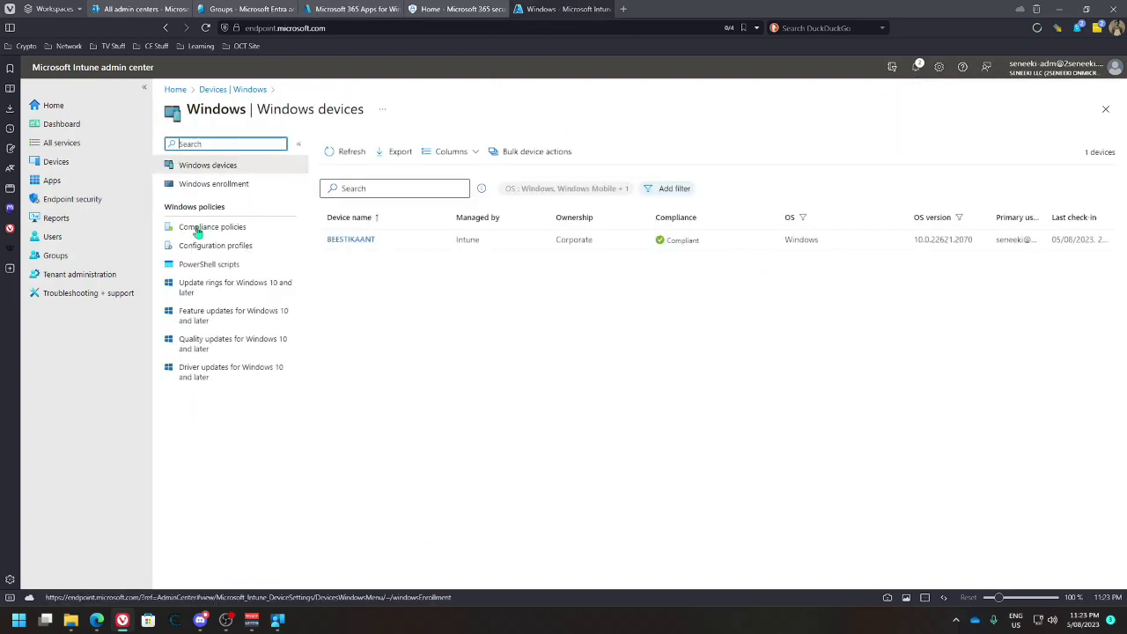
pyautogui.click(220, 228)
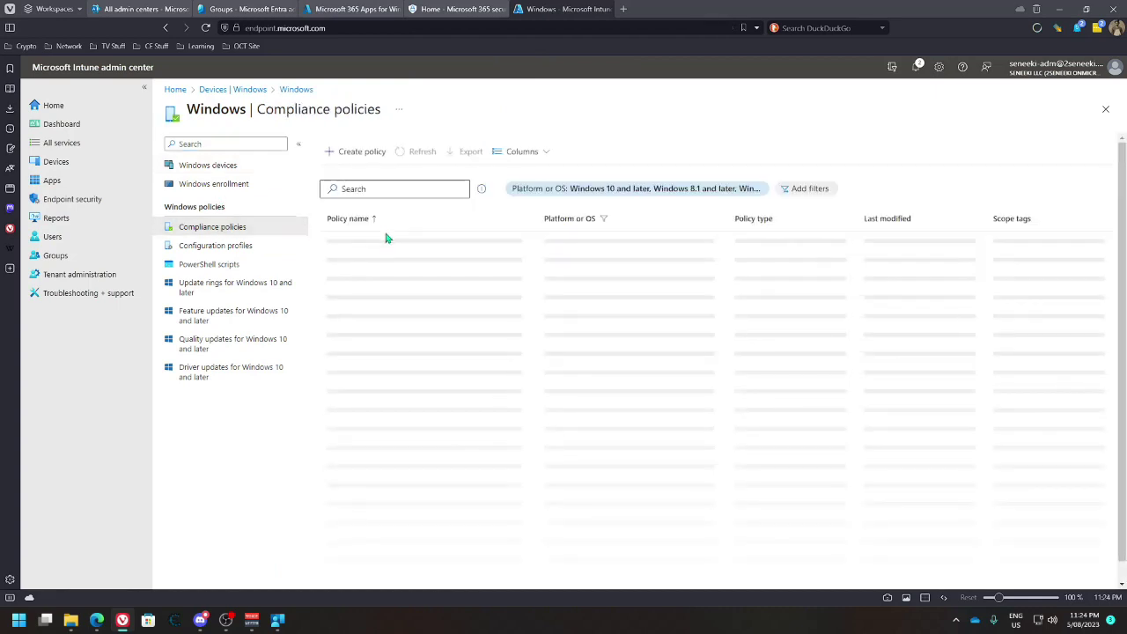
pyautogui.click(377, 259)
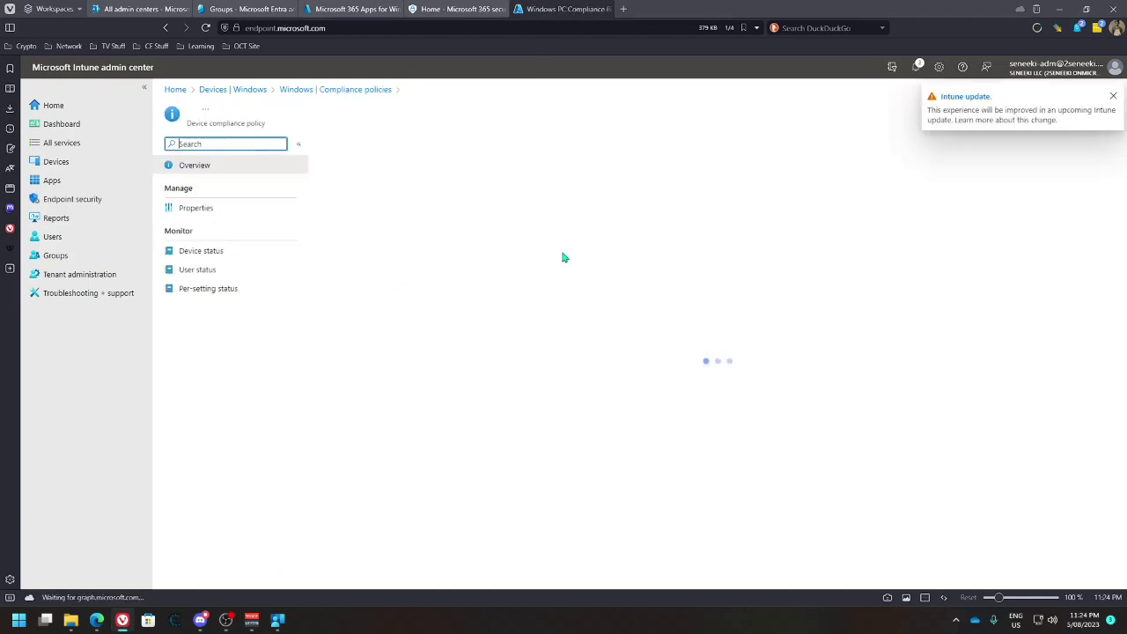
pyautogui.click(224, 210)
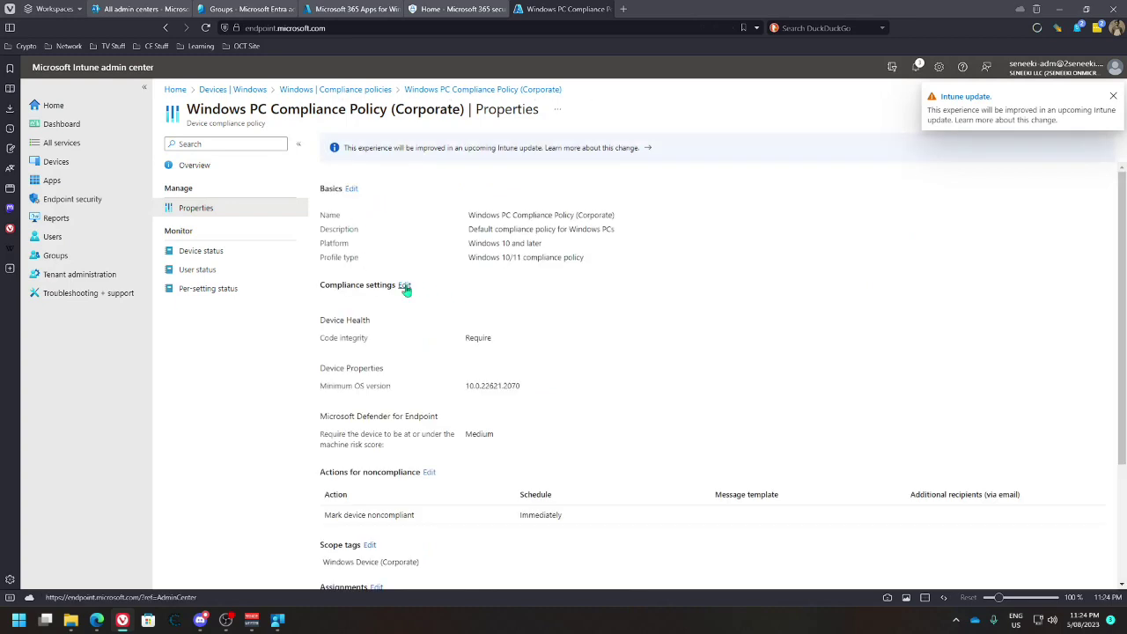
pyautogui.click(404, 287)
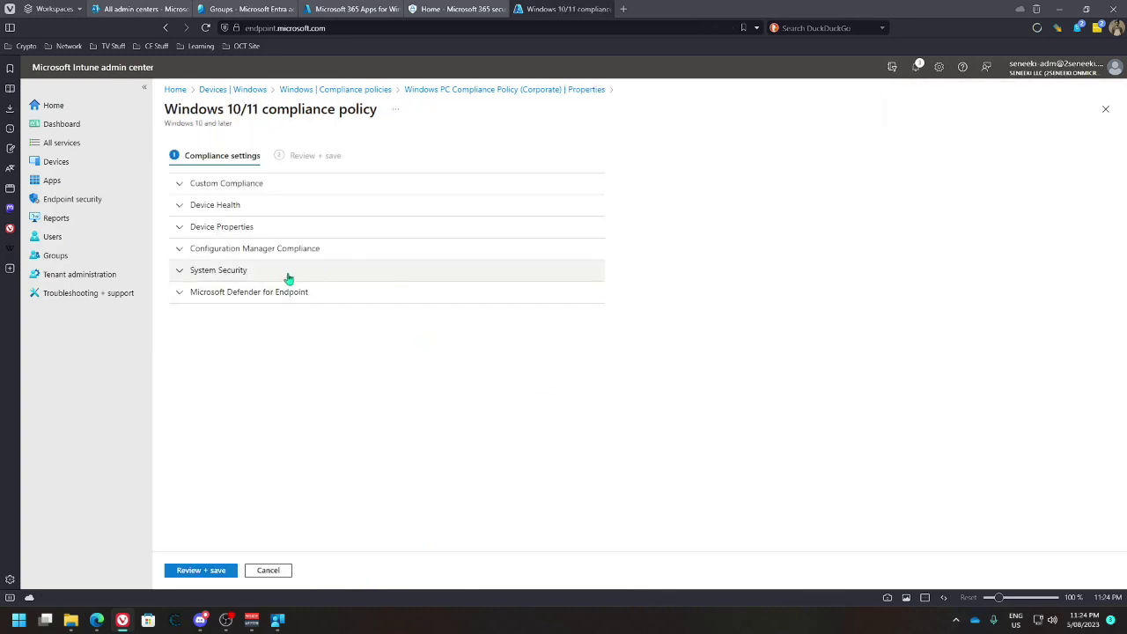
pyautogui.click(185, 206)
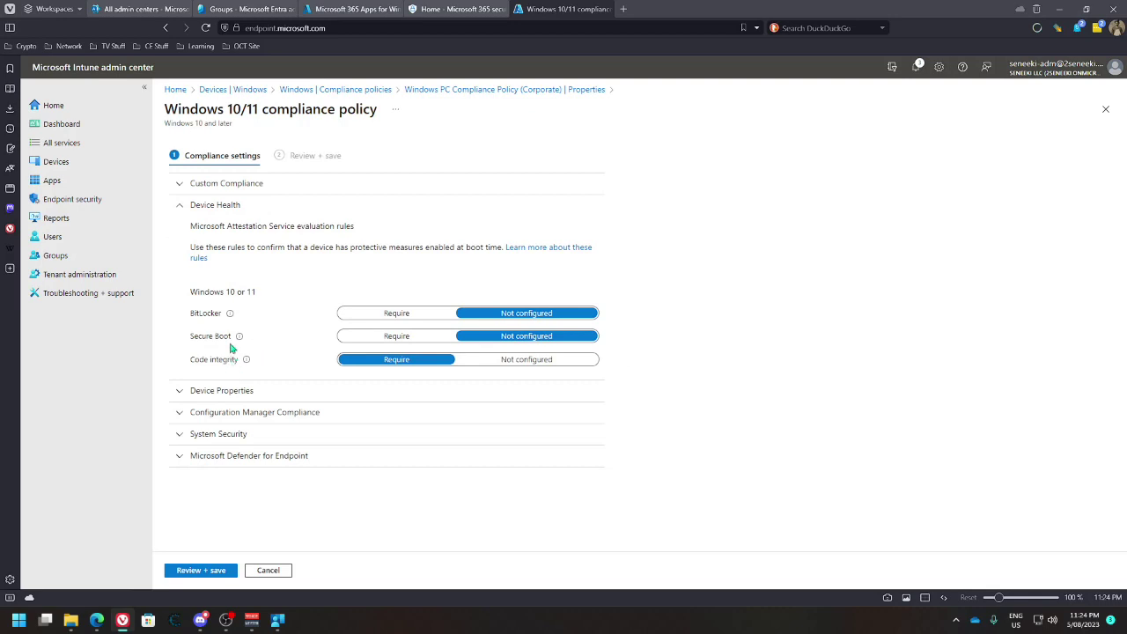
# Discard the unsaved compliance edits and go to the Windows Configuration profiles list
pyautogui.moveTo(254, 337)
pyautogui.click(334, 90)
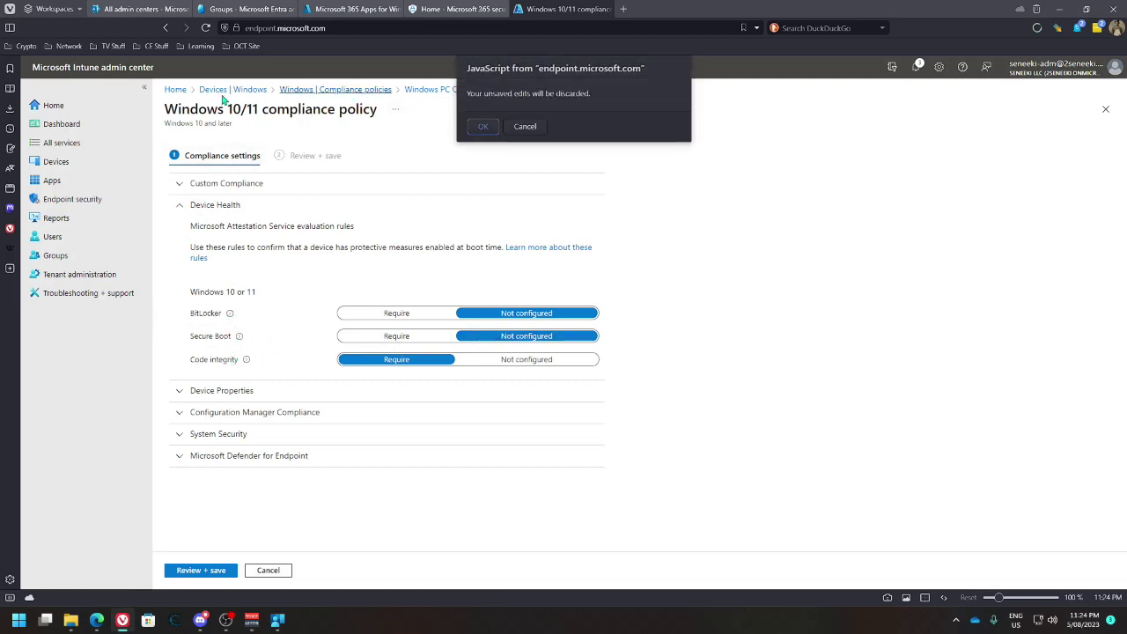
pyautogui.click(482, 127)
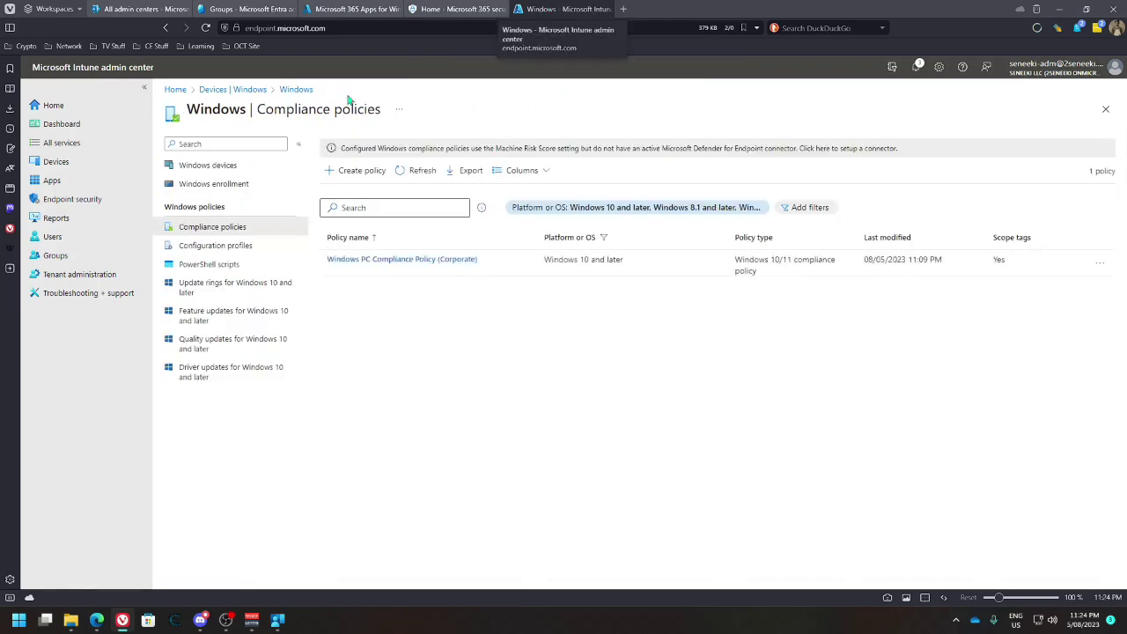
pyautogui.click(220, 245)
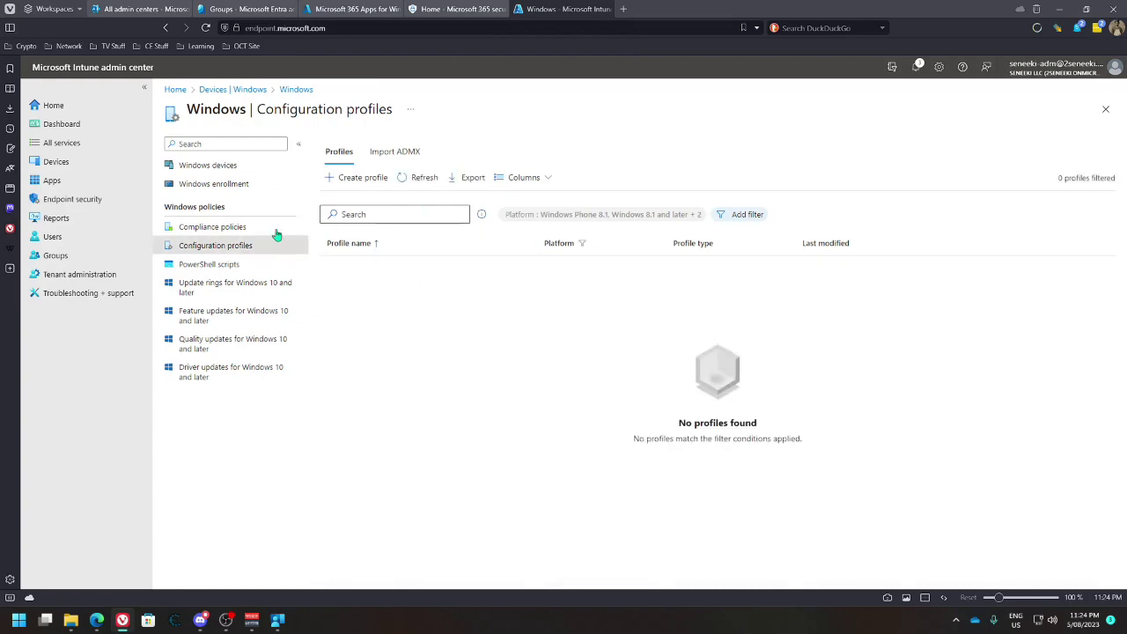
# Check the new app's properties and its empty device and user install status lists
pyautogui.click(436, 9)
pyautogui.click(368, 10)
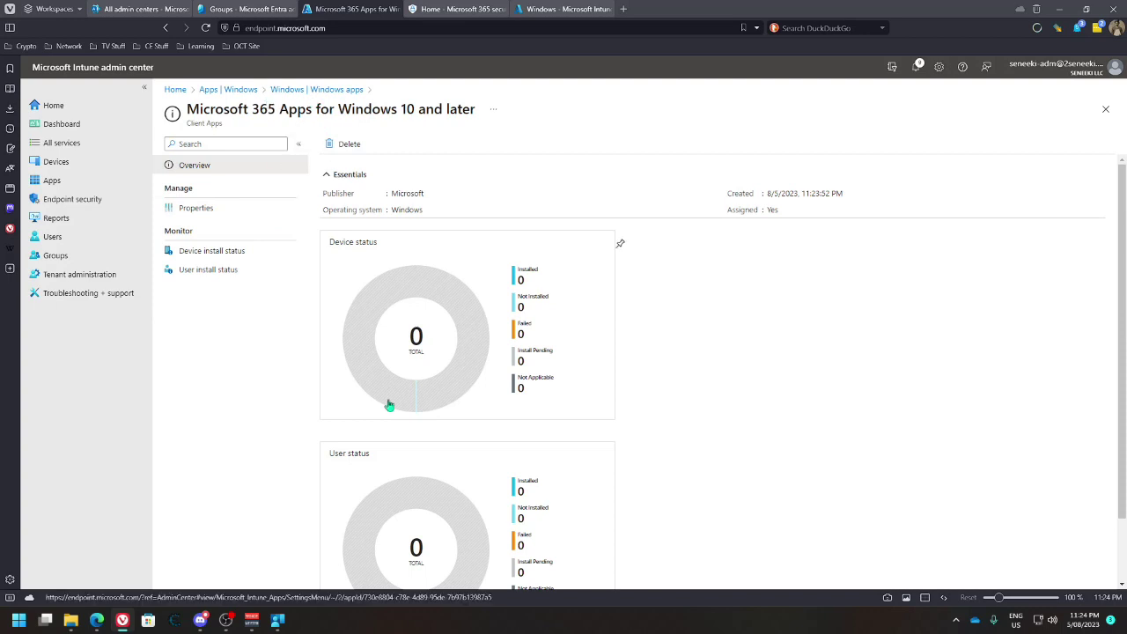
pyautogui.click(281, 620)
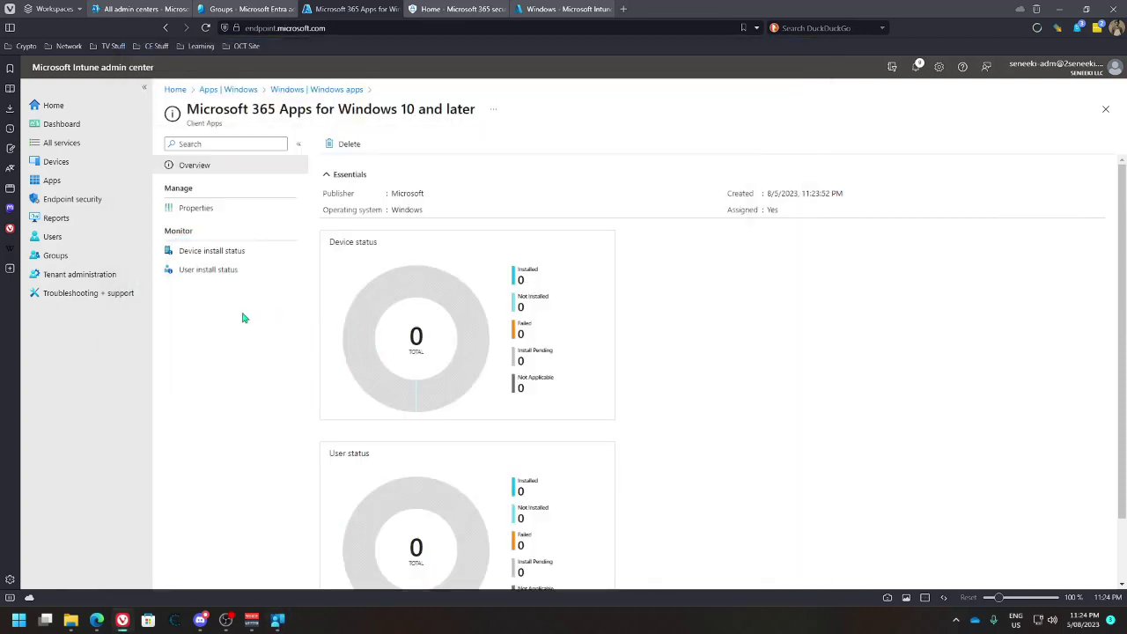
pyautogui.click(212, 215)
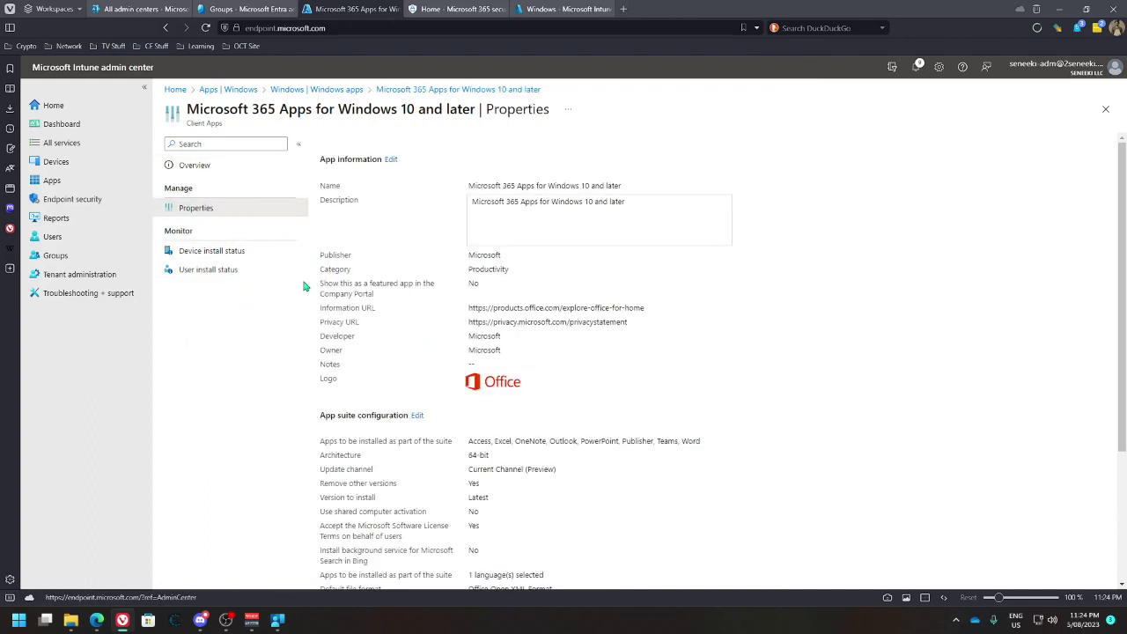
pyautogui.click(208, 251)
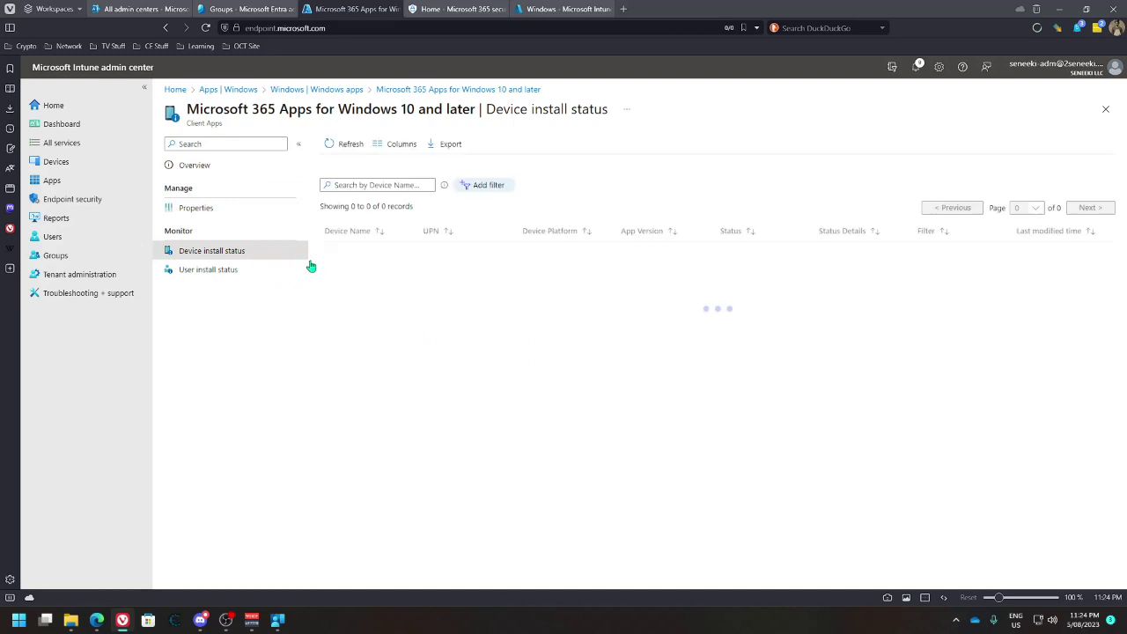
pyautogui.click(344, 145)
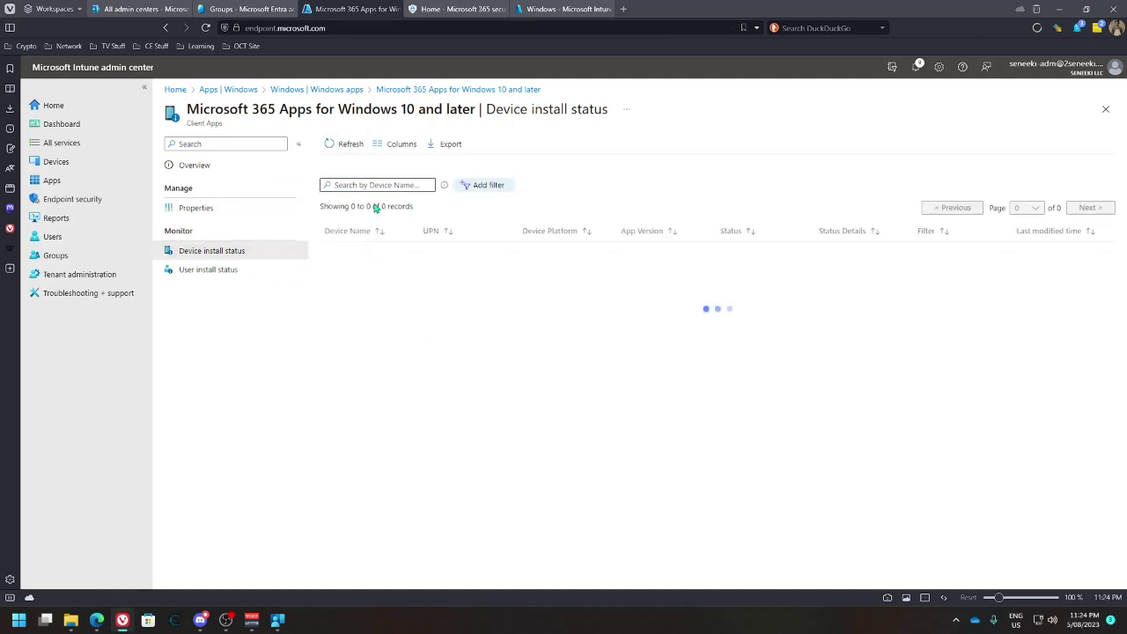
pyautogui.click(222, 269)
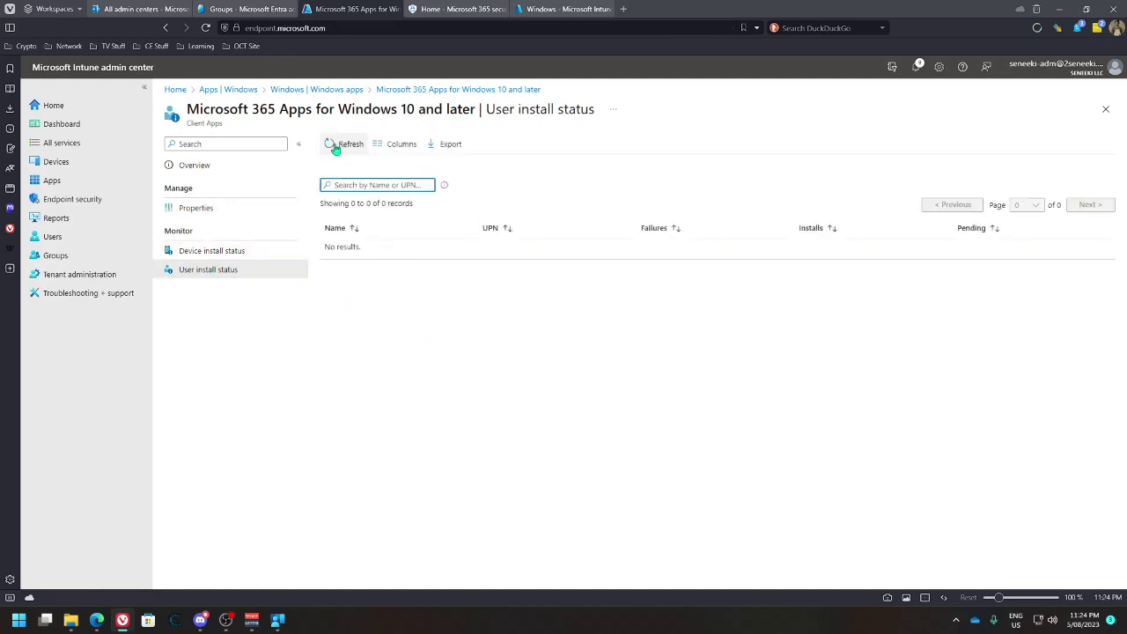
pyautogui.click(250, 92)
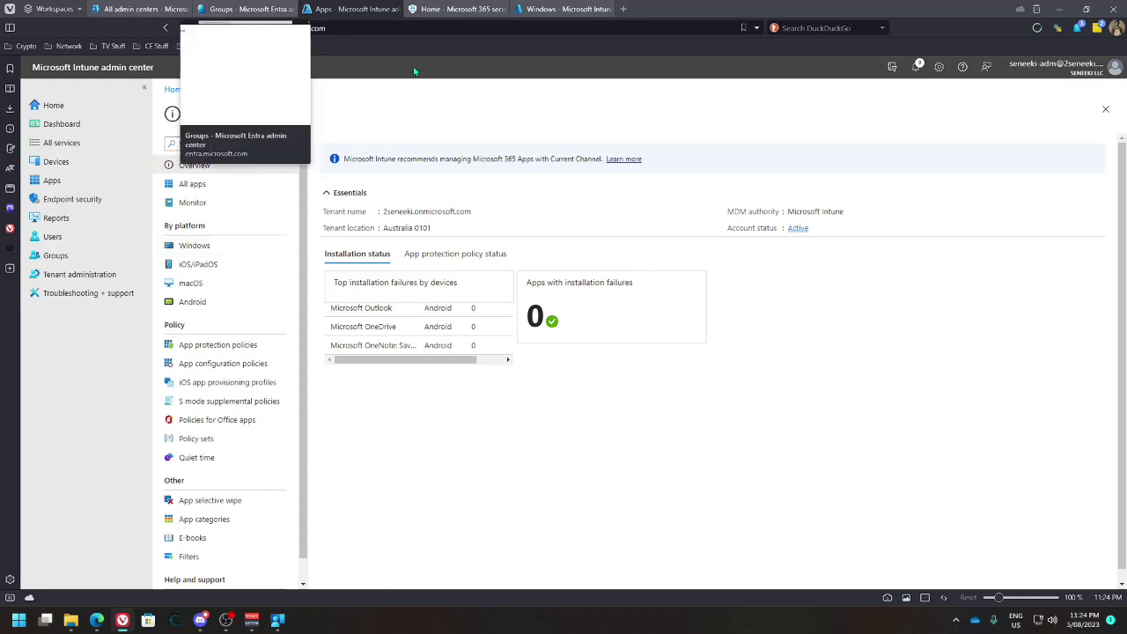
# Create a Windows 10 and later profile using the Templates type and the Endpoint protection template
pyautogui.click(577, 9)
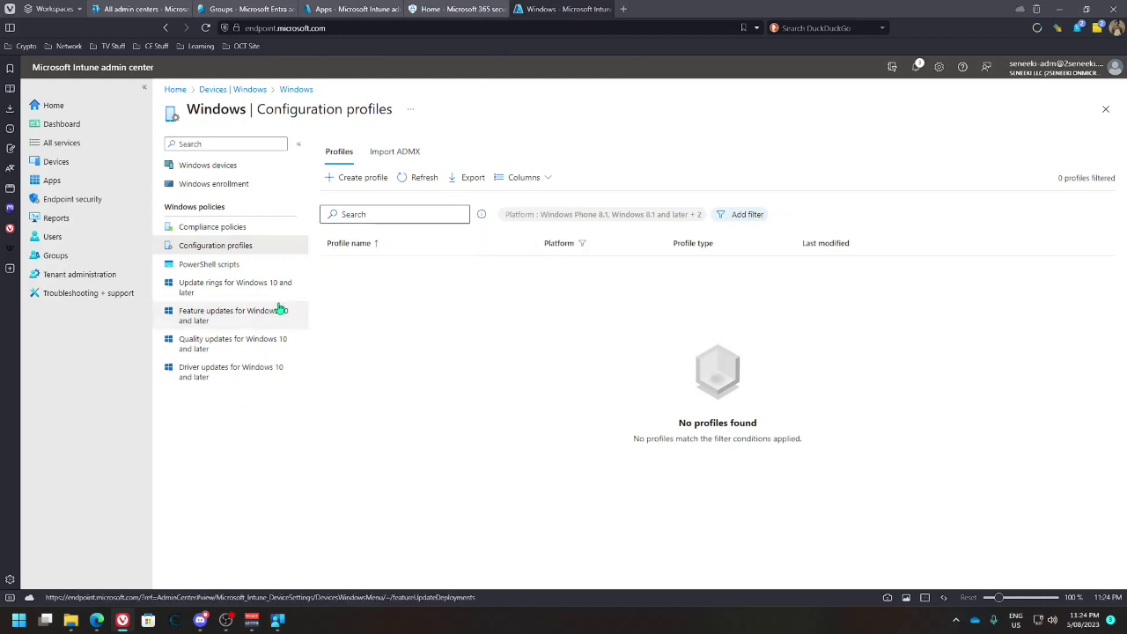
pyautogui.click(345, 180)
pyautogui.click(816, 154)
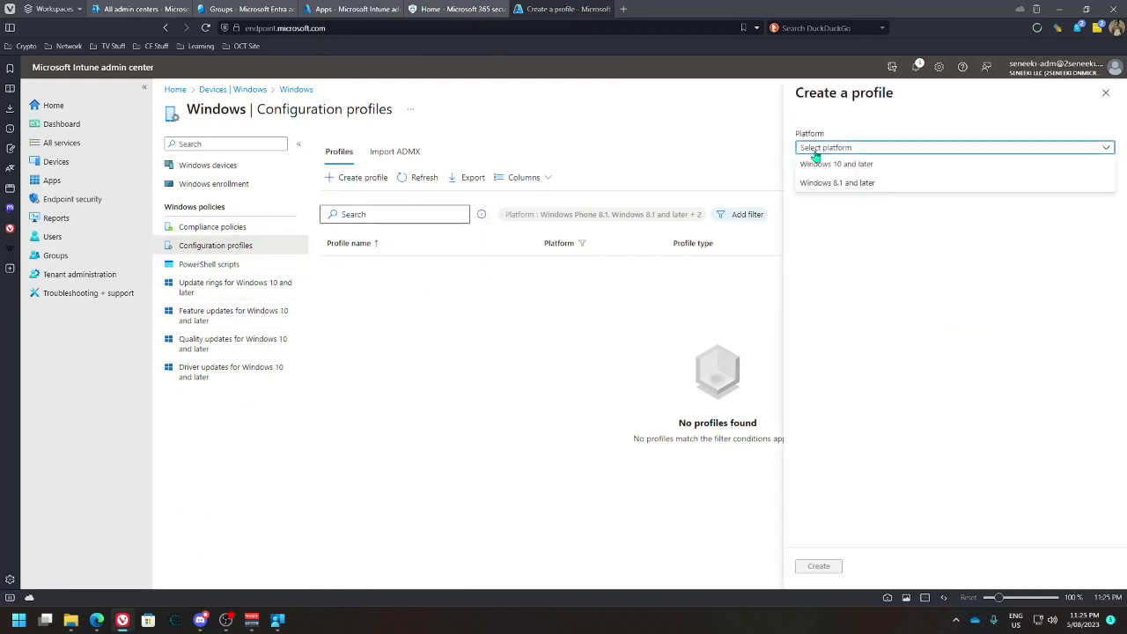
pyautogui.click(840, 165)
pyautogui.click(838, 182)
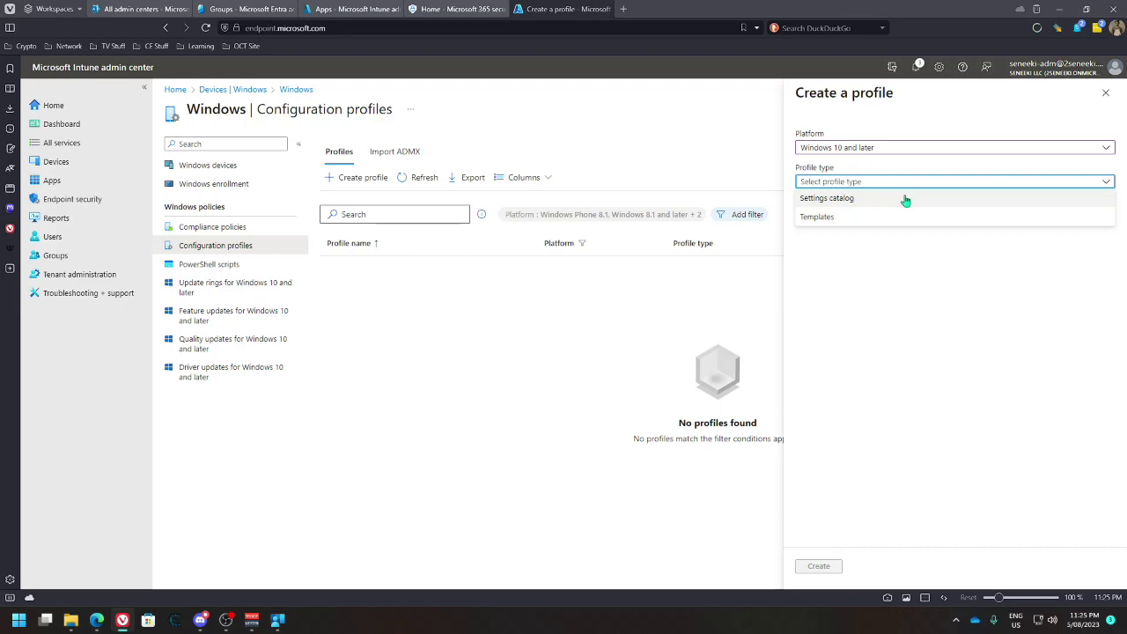
pyautogui.click(867, 201)
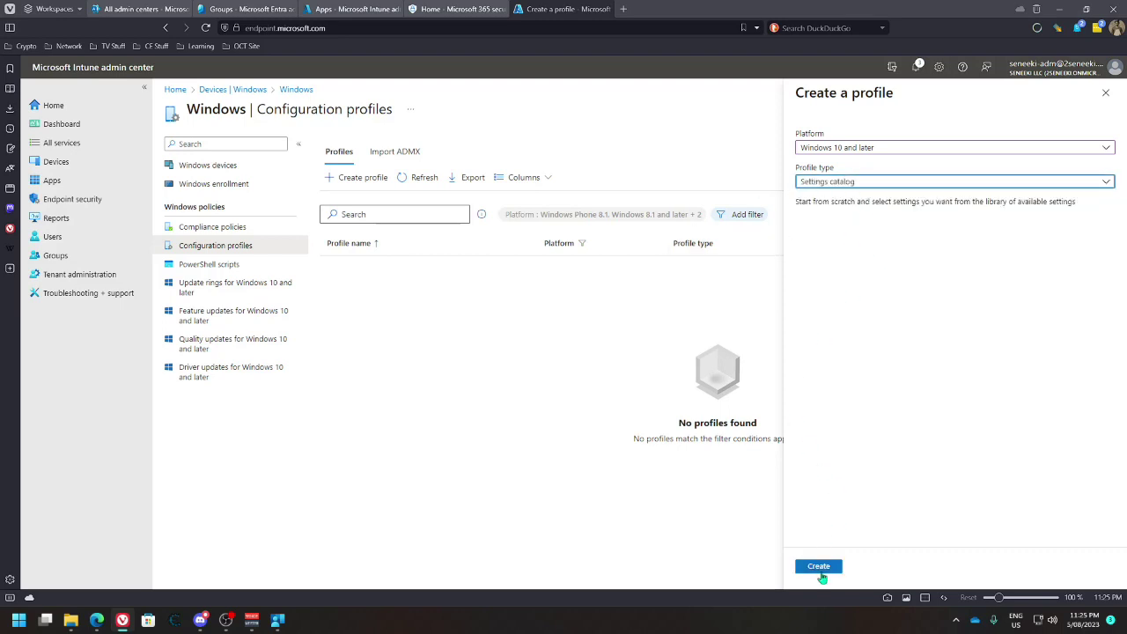
pyautogui.click(876, 187)
pyautogui.click(858, 218)
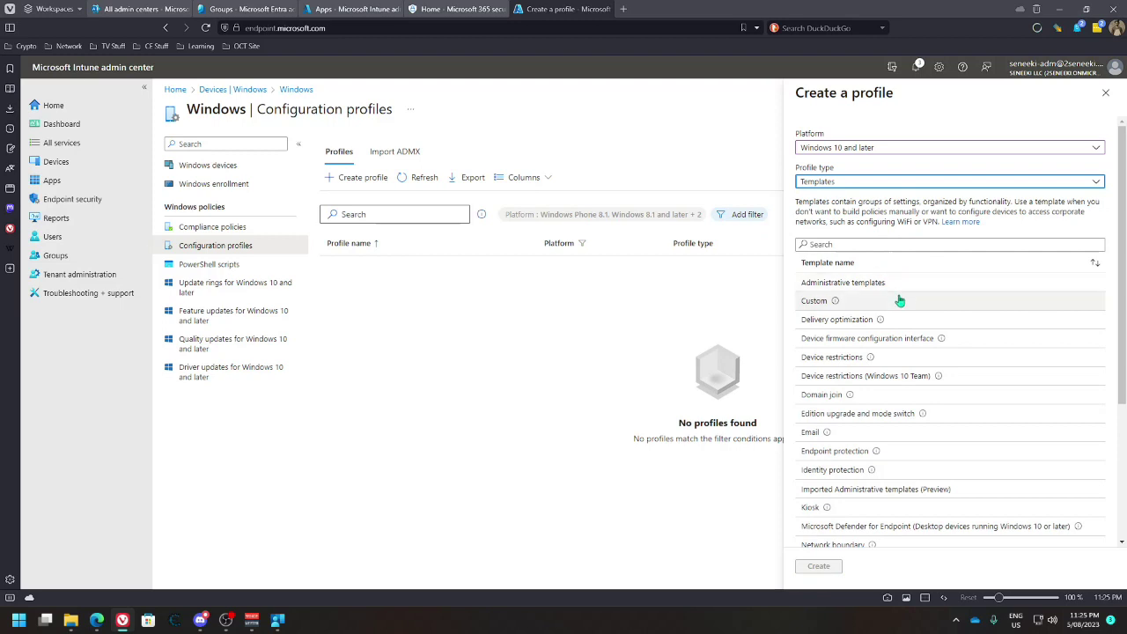
pyautogui.scroll(-1, 916, 421)
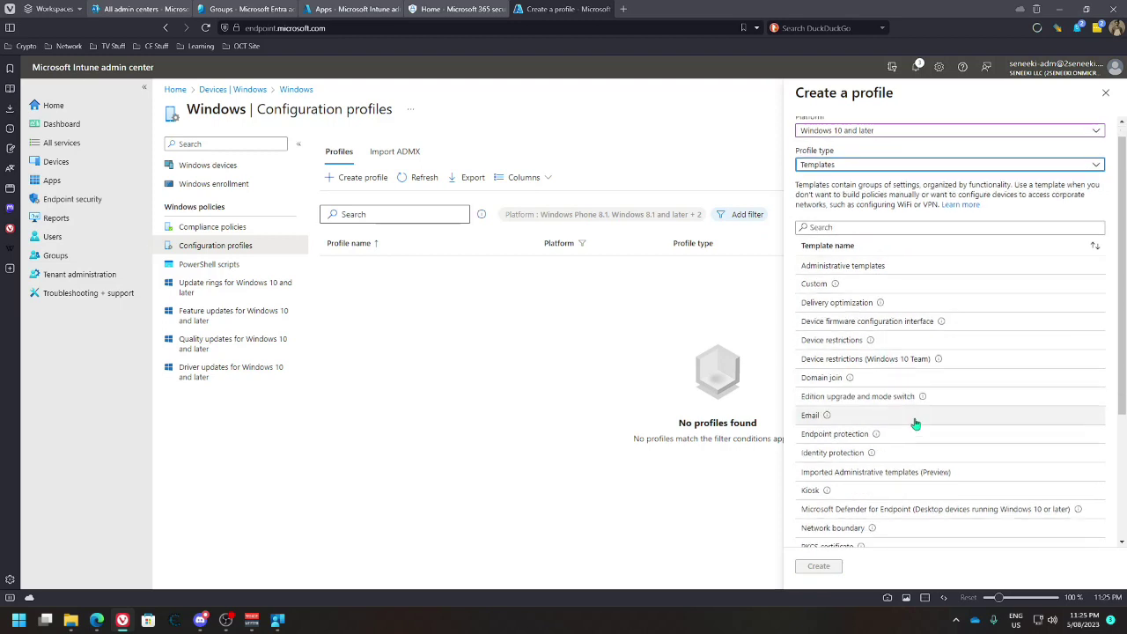
pyautogui.scroll(-4, 916, 423)
pyautogui.click(894, 280)
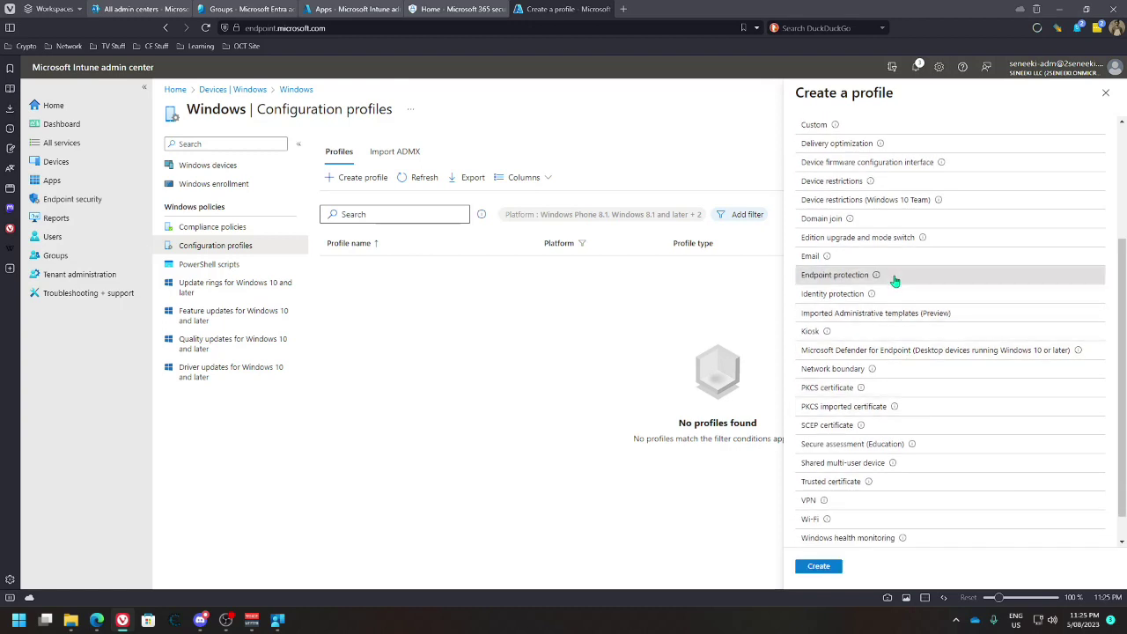
pyautogui.click(819, 567)
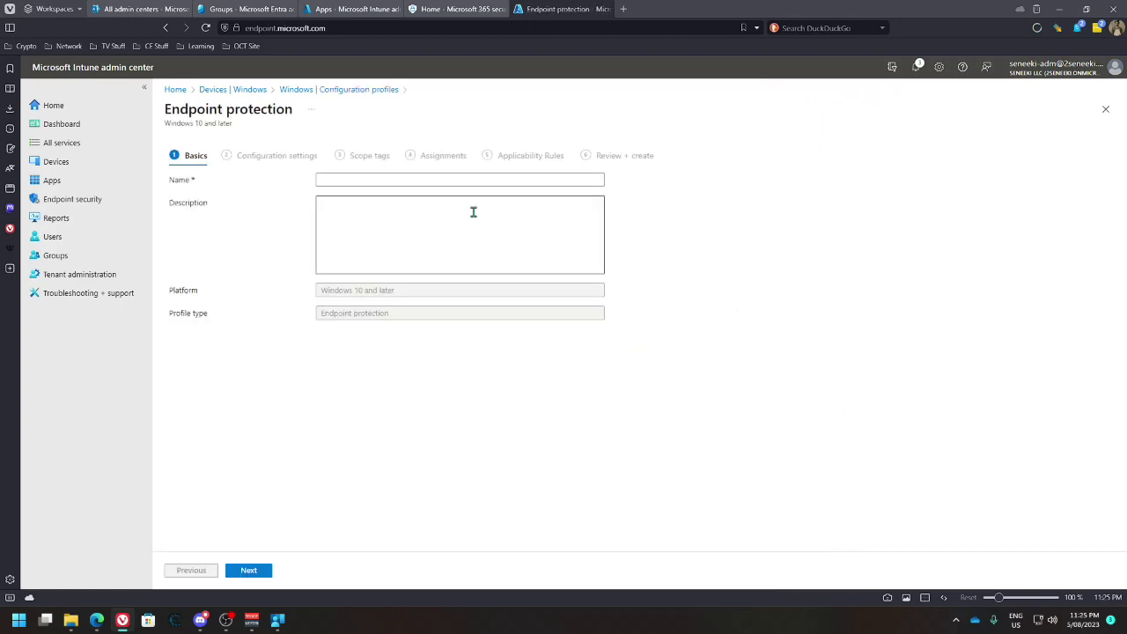
# Enter the profile name and reuse it as the description
pyautogui.click(353, 179)
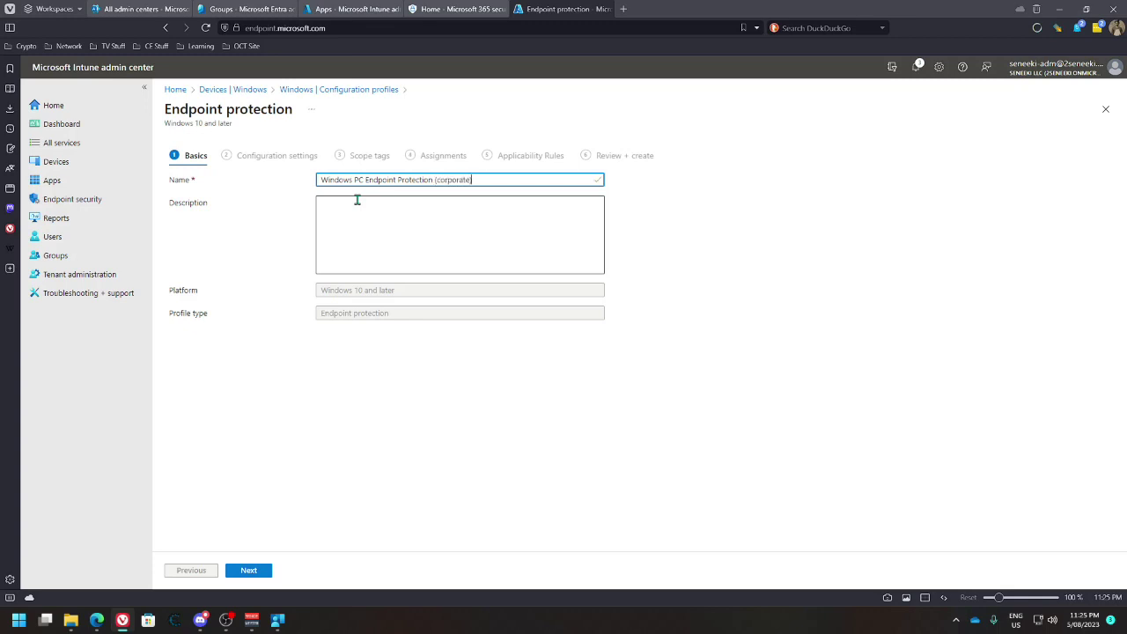
pyautogui.doubleClick(323, 180)
pyautogui.hotkey('ctrl', 'a')
pyautogui.hotkey('ctrl', 'c')
pyautogui.click(357, 208)
pyautogui.hotkey('ctrl', 'v')
pyautogui.click(255, 571)
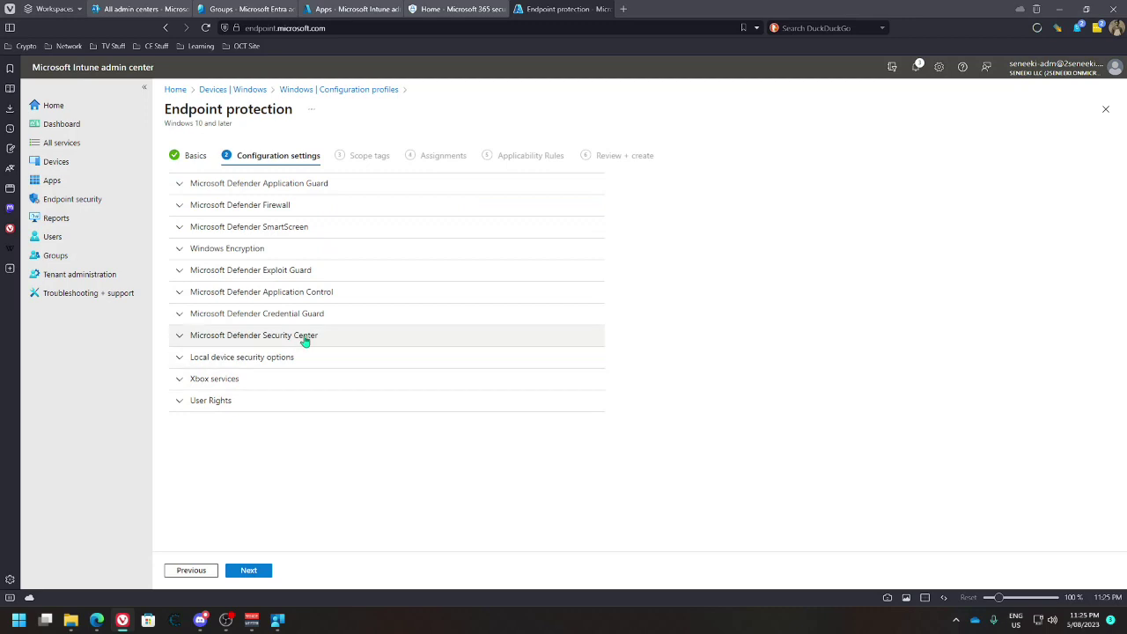
# Set Microsoft Defender Application Guard to Enabled for Edge, leaving clipboard behavior unchanged
pyautogui.click(195, 185)
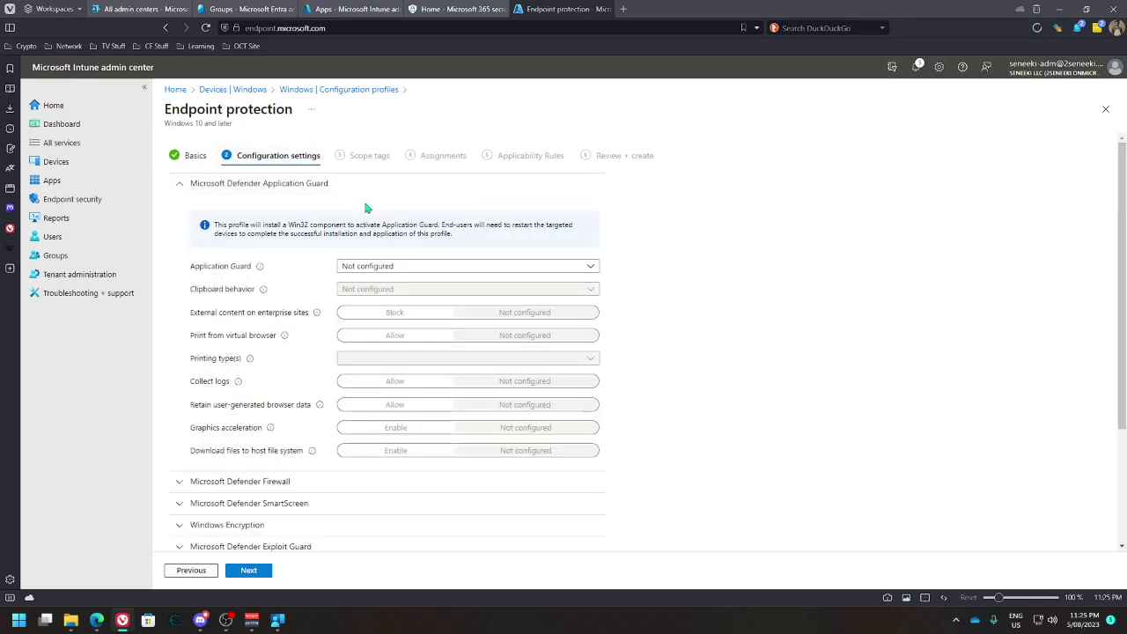
pyautogui.click(414, 268)
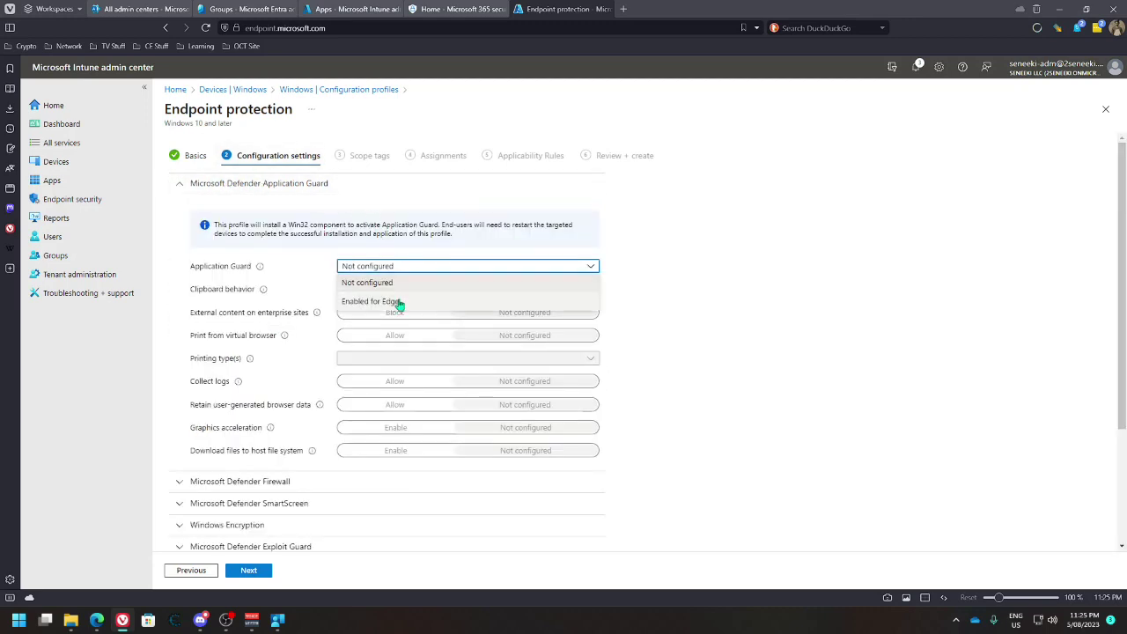
pyautogui.click(398, 301)
pyautogui.click(416, 291)
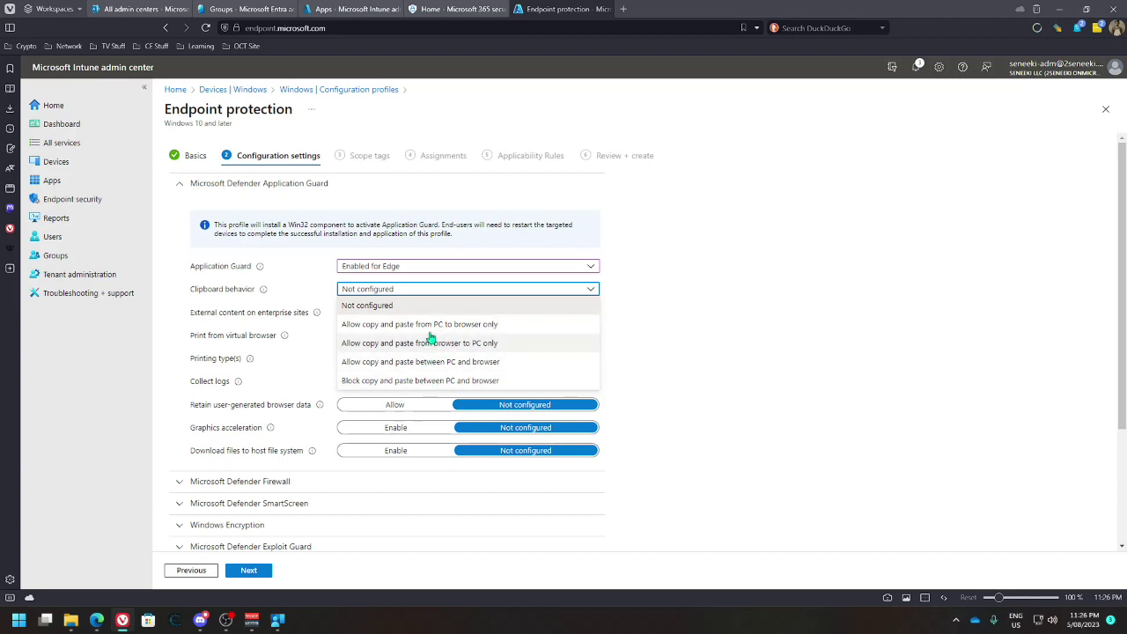
pyautogui.click(658, 299)
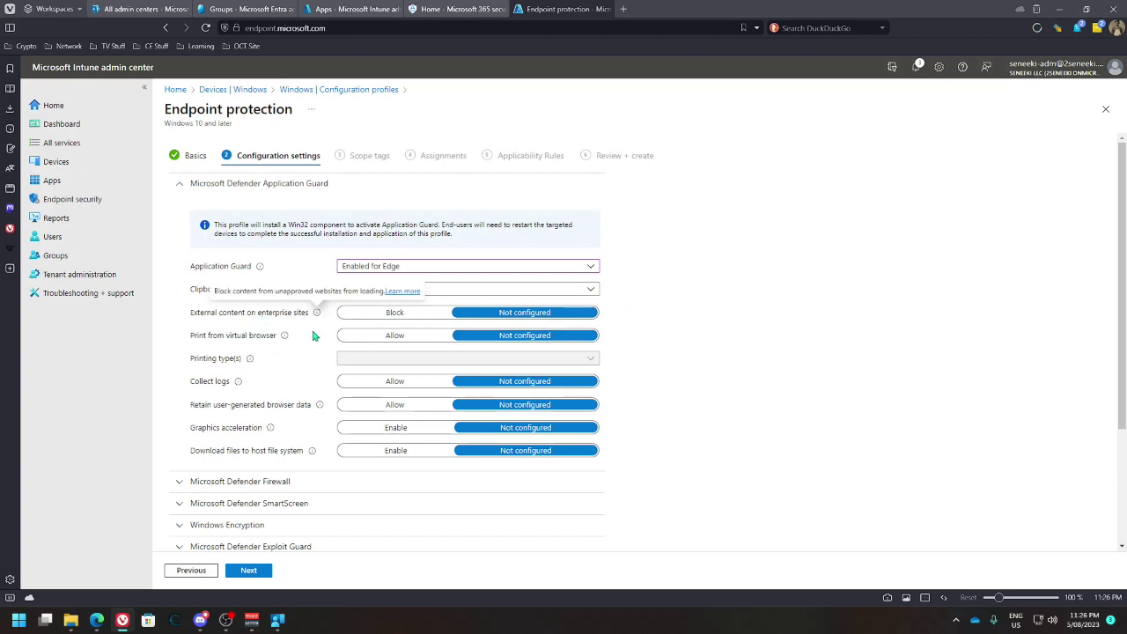
# Allow log collection, browser data retention, graphics acceleration and file downloads to the host
pyautogui.moveTo(314, 320)
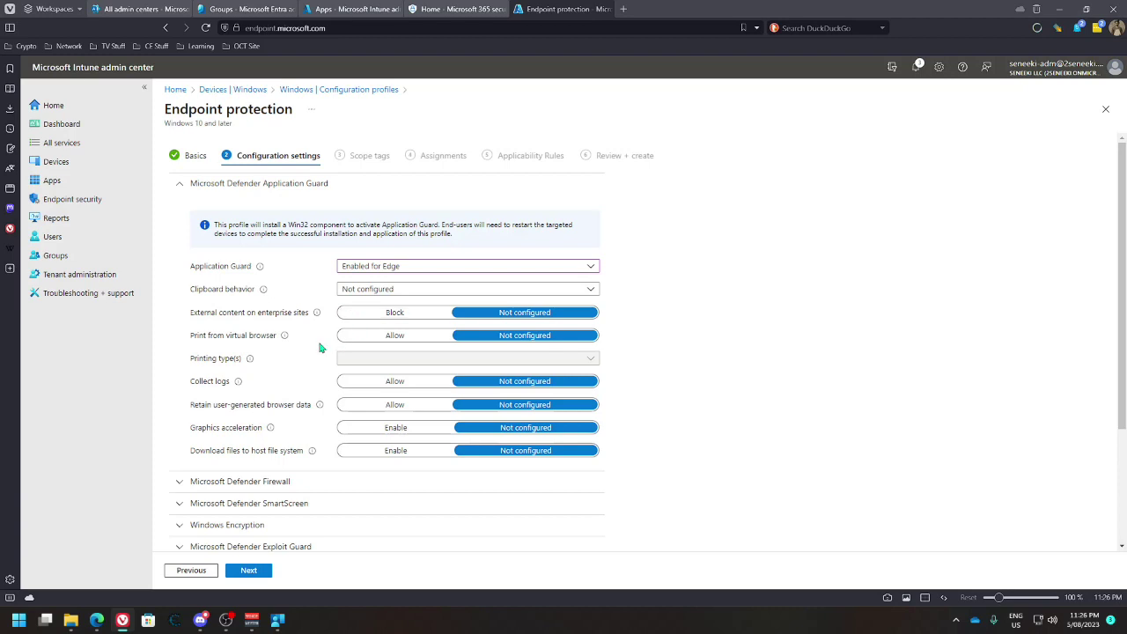
pyautogui.moveTo(285, 343)
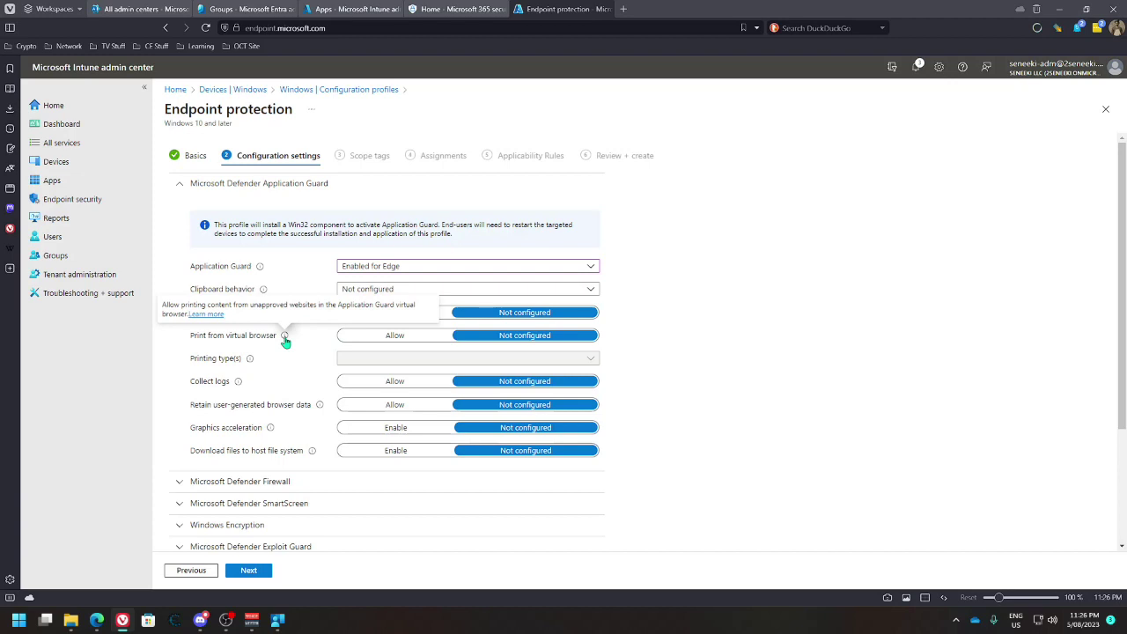
pyautogui.scroll(-1, 315, 391)
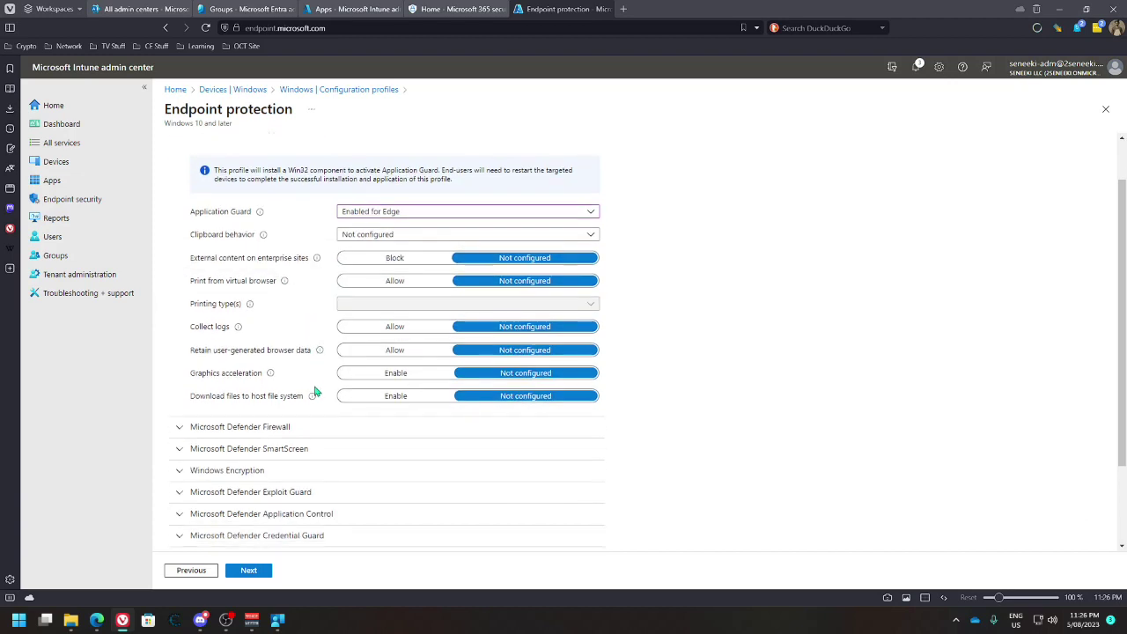
pyautogui.moveTo(238, 326)
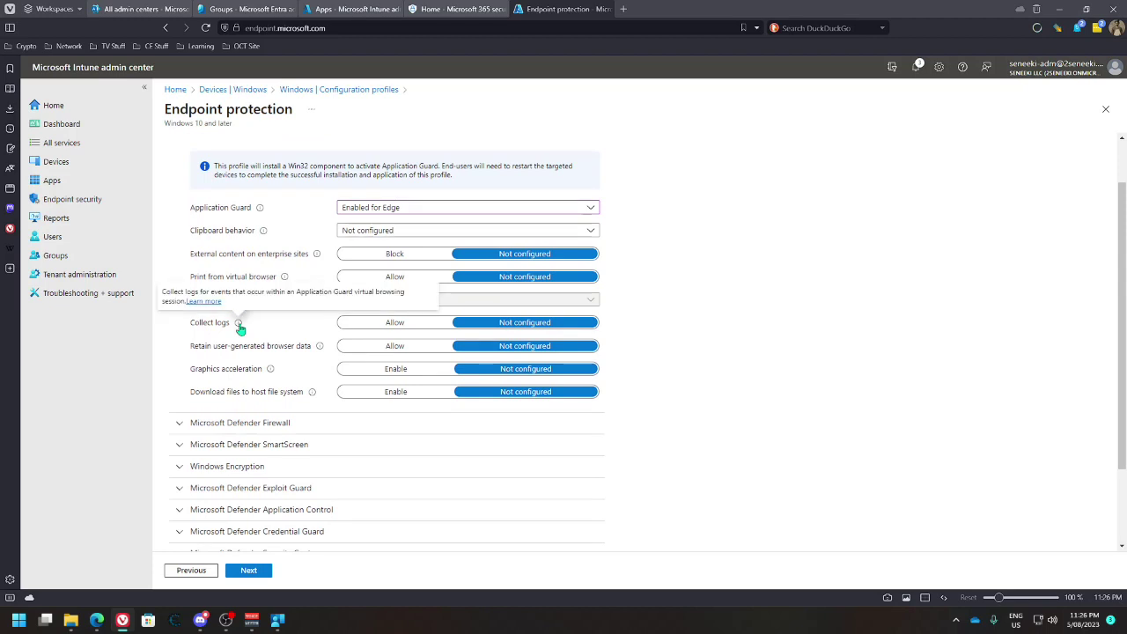
pyautogui.click(371, 324)
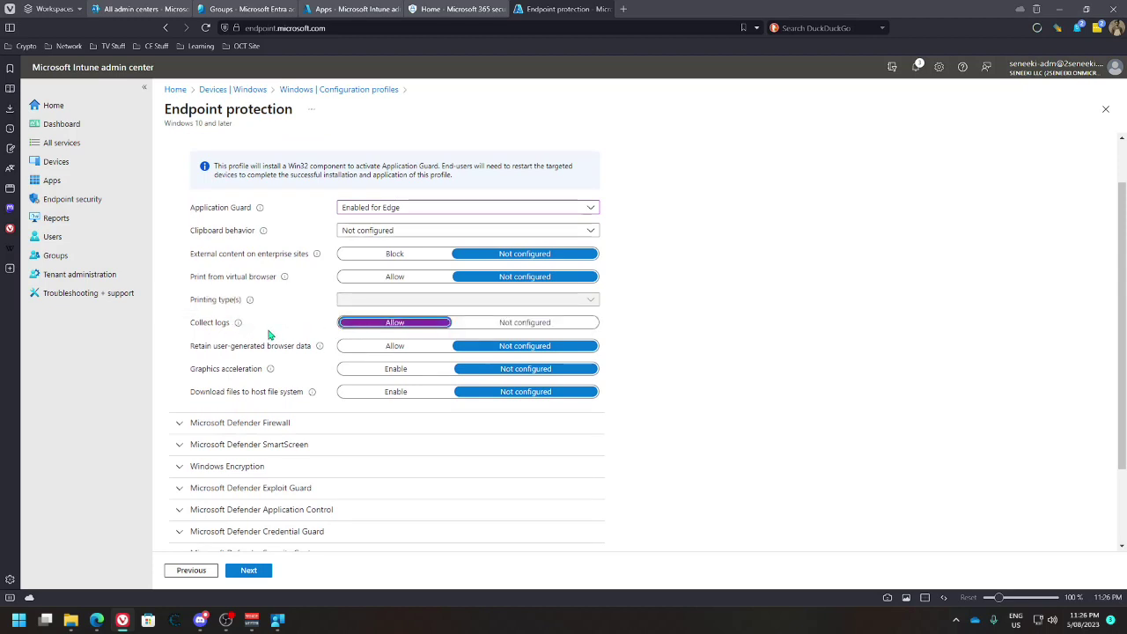
pyautogui.click(346, 352)
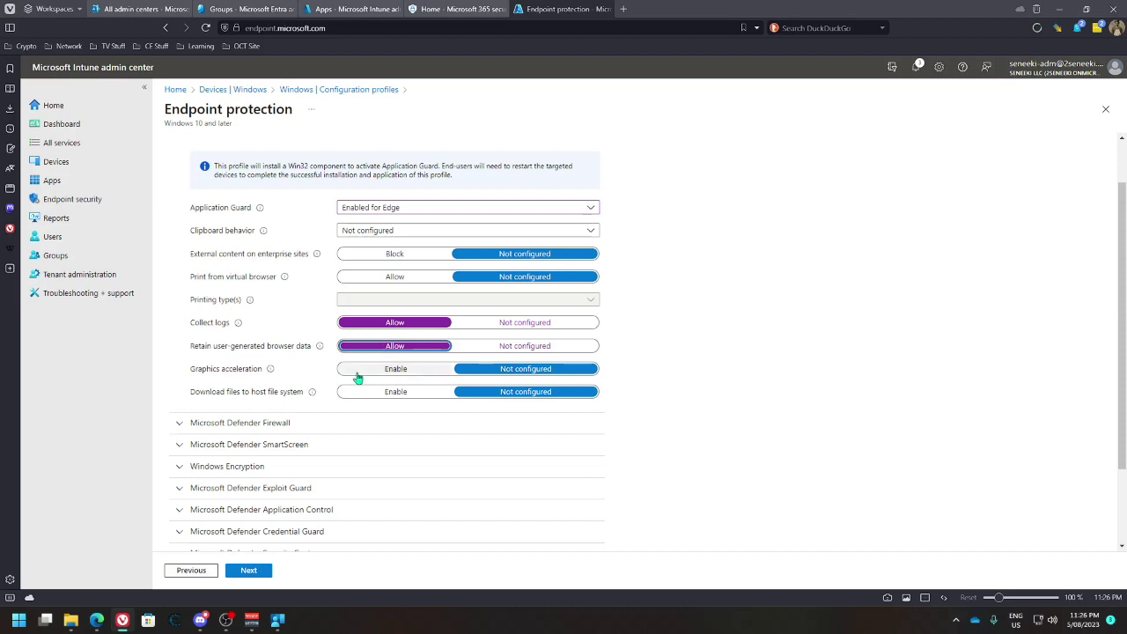
pyautogui.moveTo(272, 371)
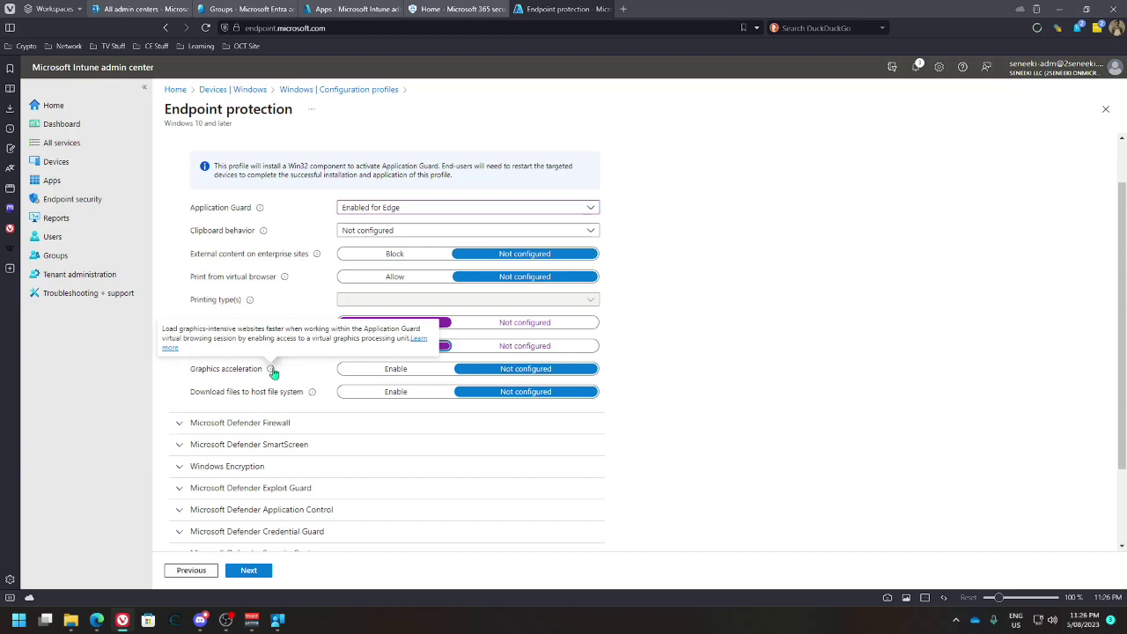
pyautogui.click(393, 371)
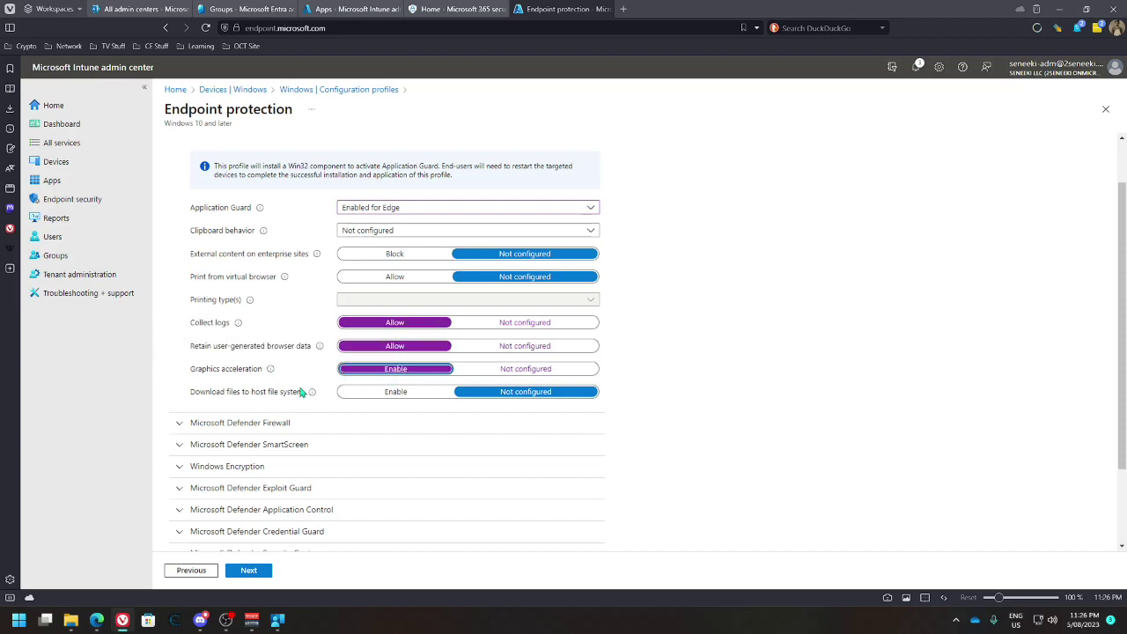
pyautogui.click(360, 392)
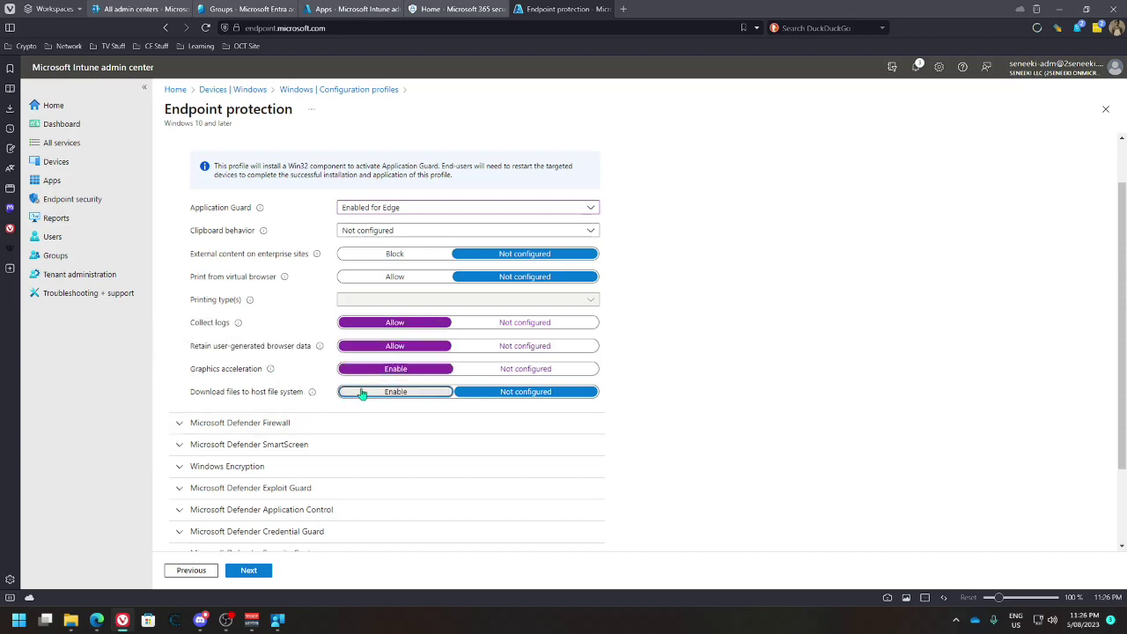
pyautogui.click(256, 424)
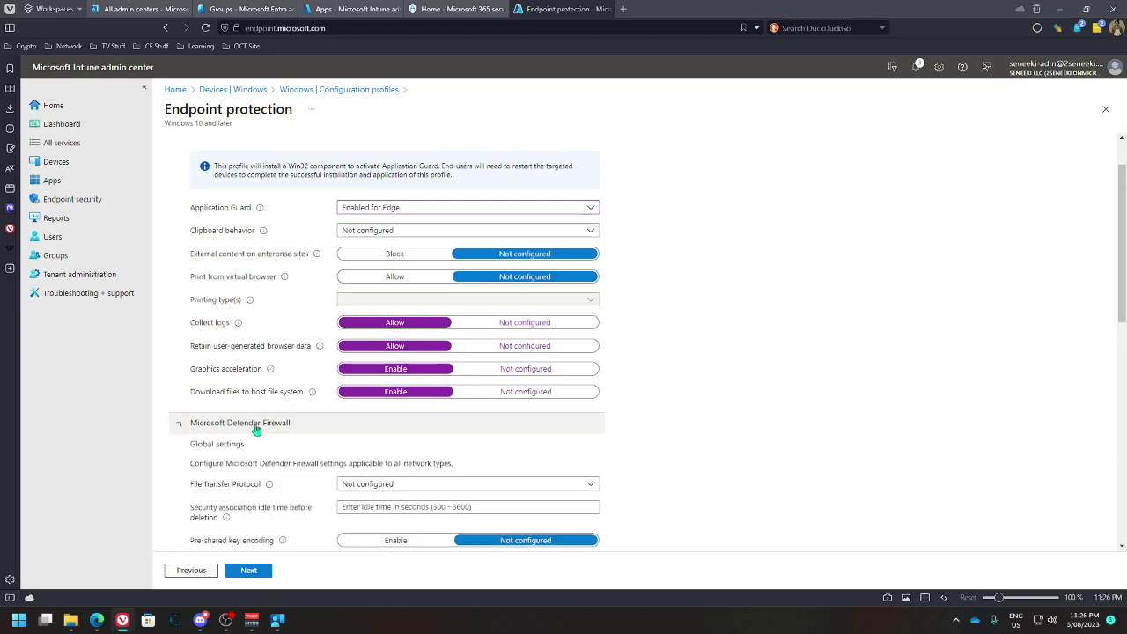
# Set File Transfer Protocol to Allow, leaving the IPsec exemptions unset
pyautogui.scroll(-3, 306, 388)
pyautogui.click(398, 250)
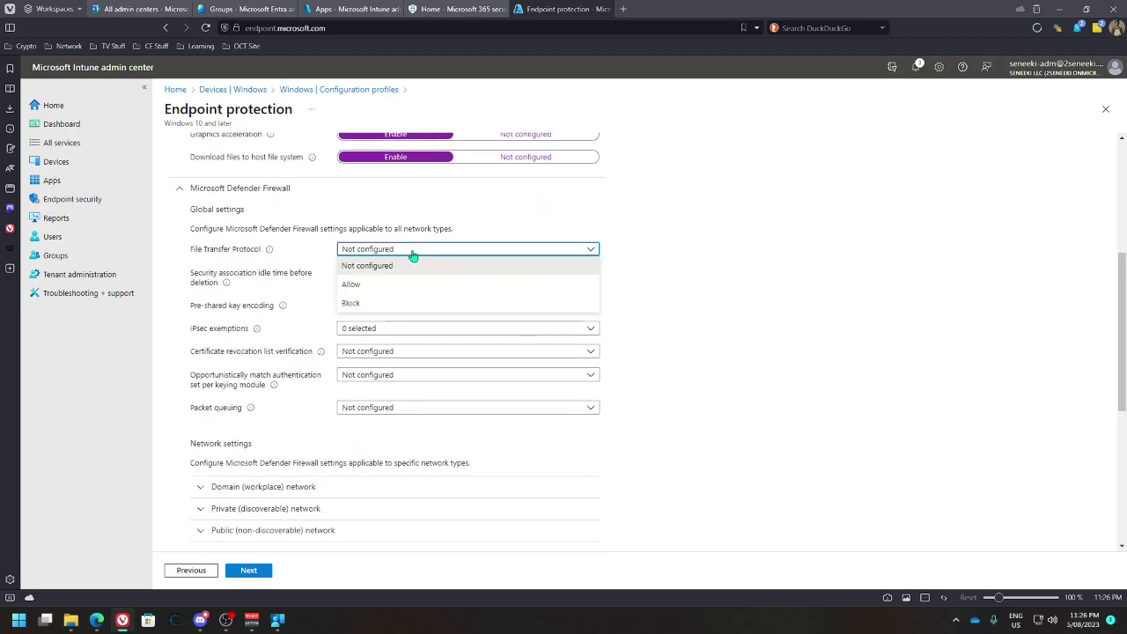
pyautogui.click(367, 285)
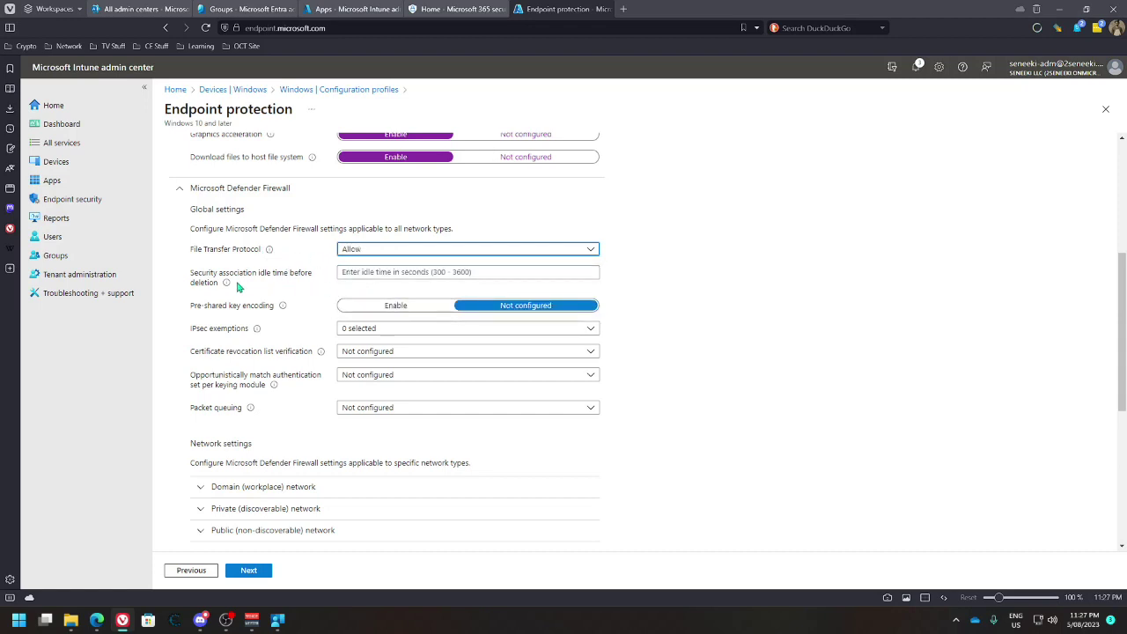
pyautogui.moveTo(284, 308)
pyautogui.scroll(-1, 300, 326)
pyautogui.click(449, 270)
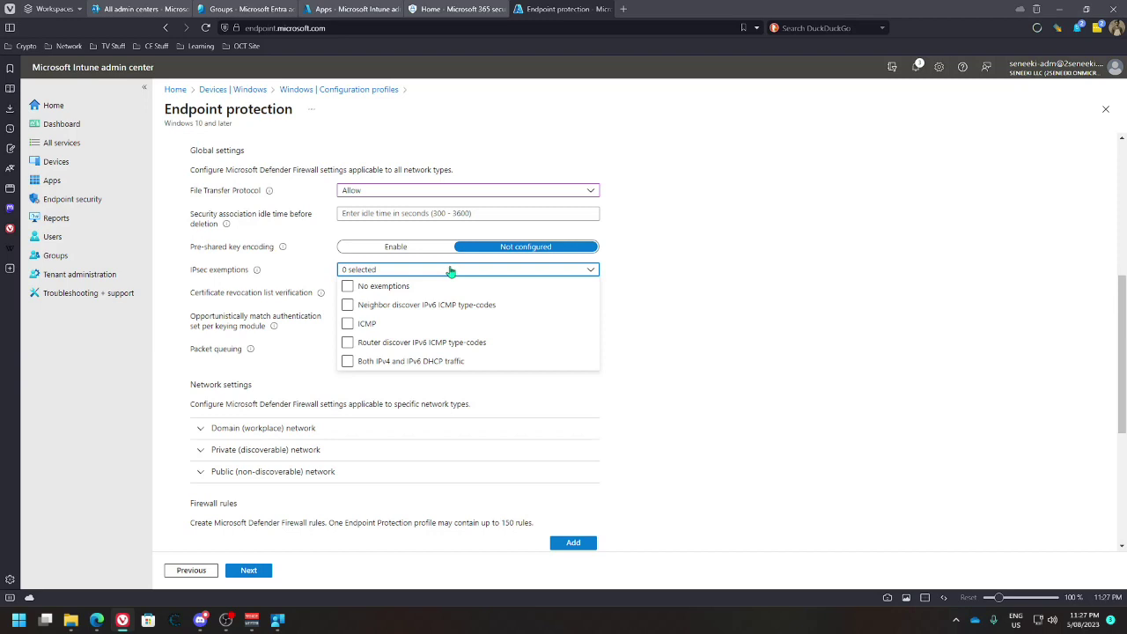
pyautogui.click(290, 280)
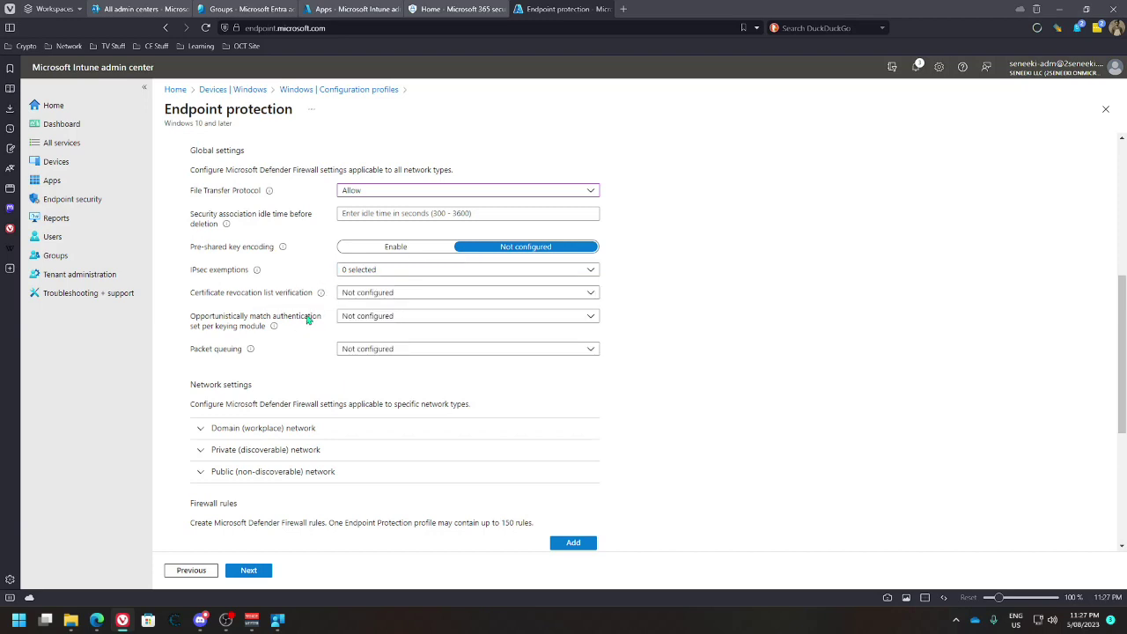
pyautogui.scroll(-1, 291, 391)
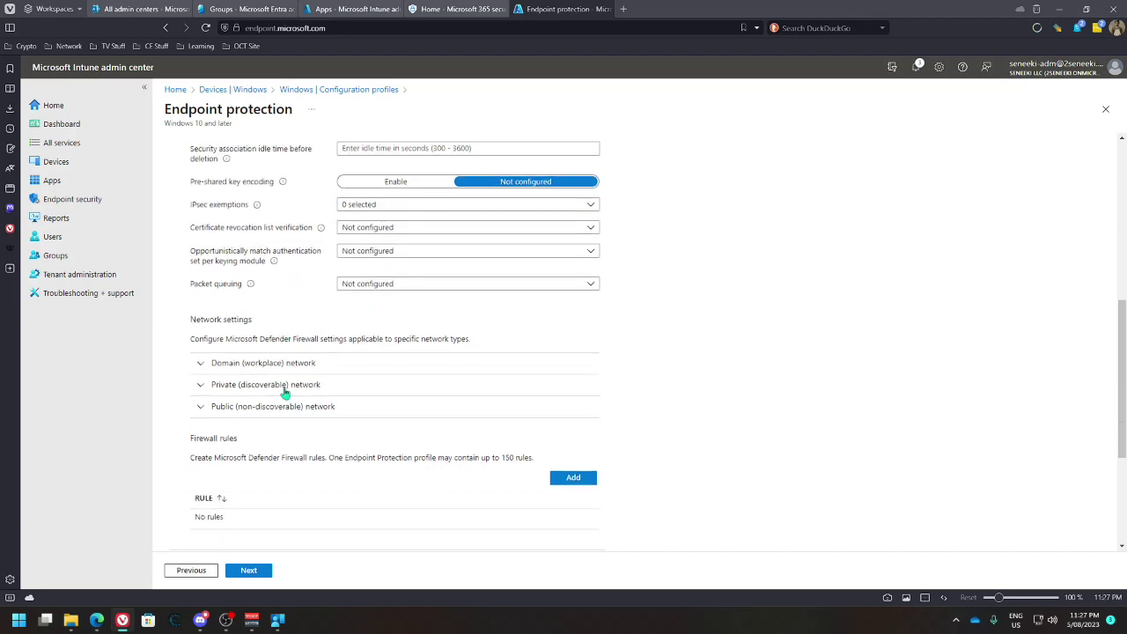
pyautogui.scroll(-1, 284, 393)
# Enable Microsoft Defender Firewall for the Domain (workplace) network, leaving stealth mode Not configured
pyautogui.click(205, 312)
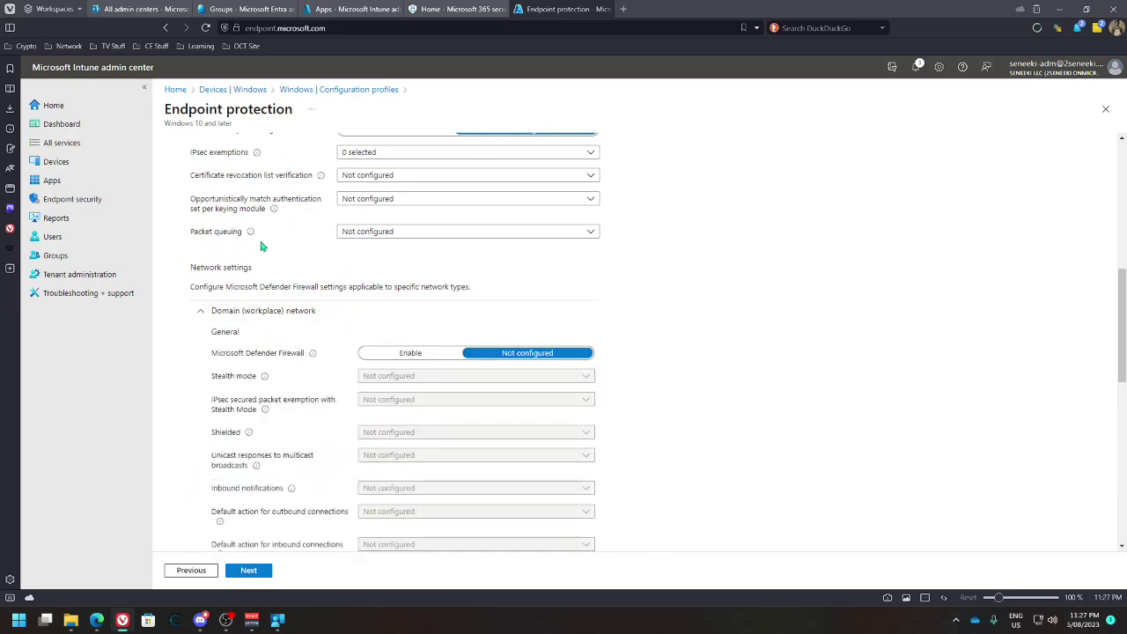
pyautogui.moveTo(252, 236)
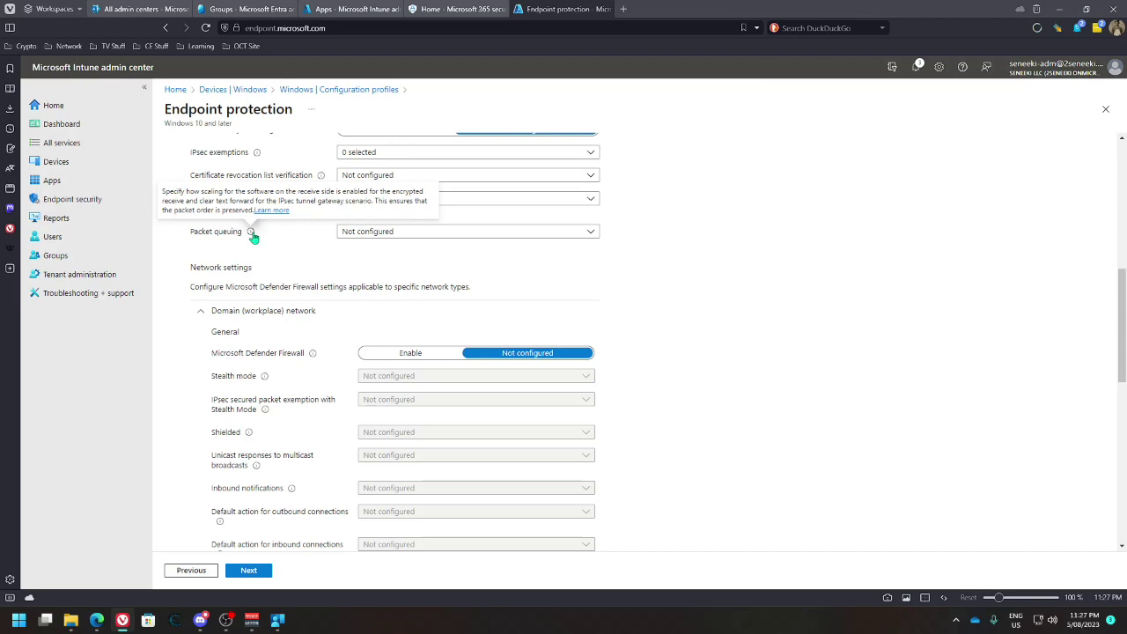
pyautogui.scroll(2, 252, 236)
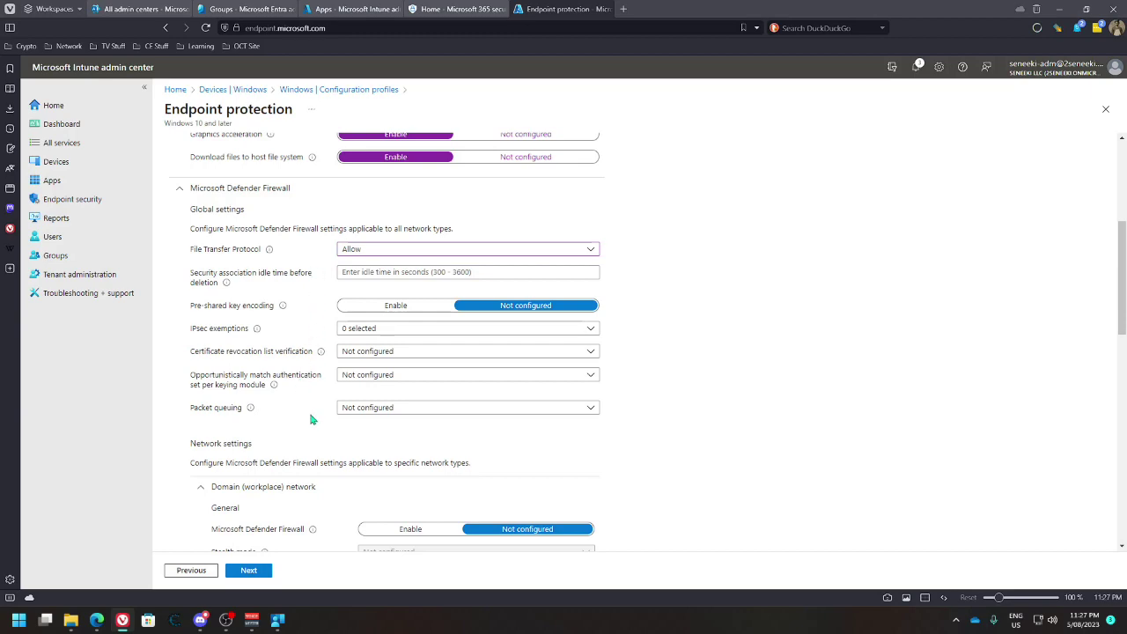
pyautogui.scroll(-1, 310, 420)
pyautogui.scroll(1, 298, 352)
pyautogui.scroll(-4, 299, 351)
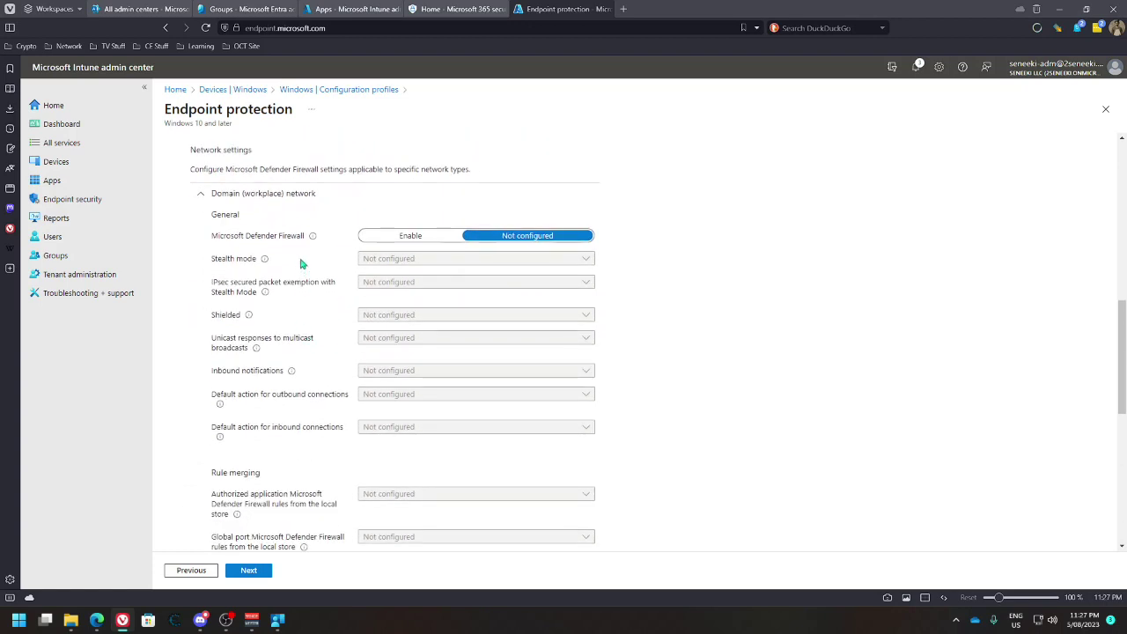
pyautogui.click(392, 236)
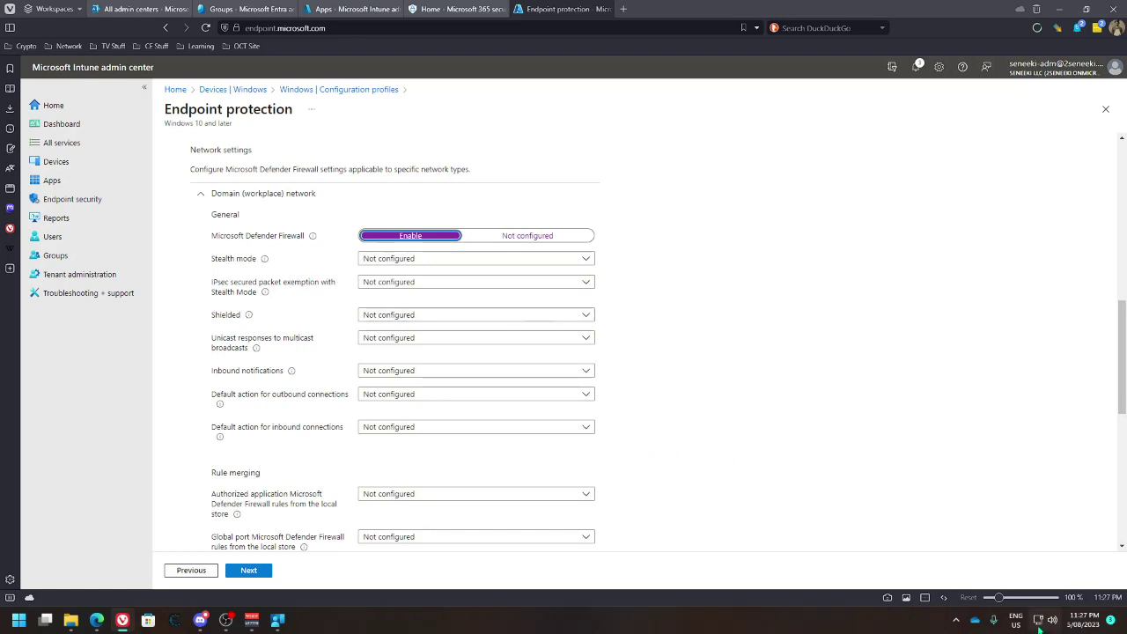
pyautogui.moveTo(1039, 622)
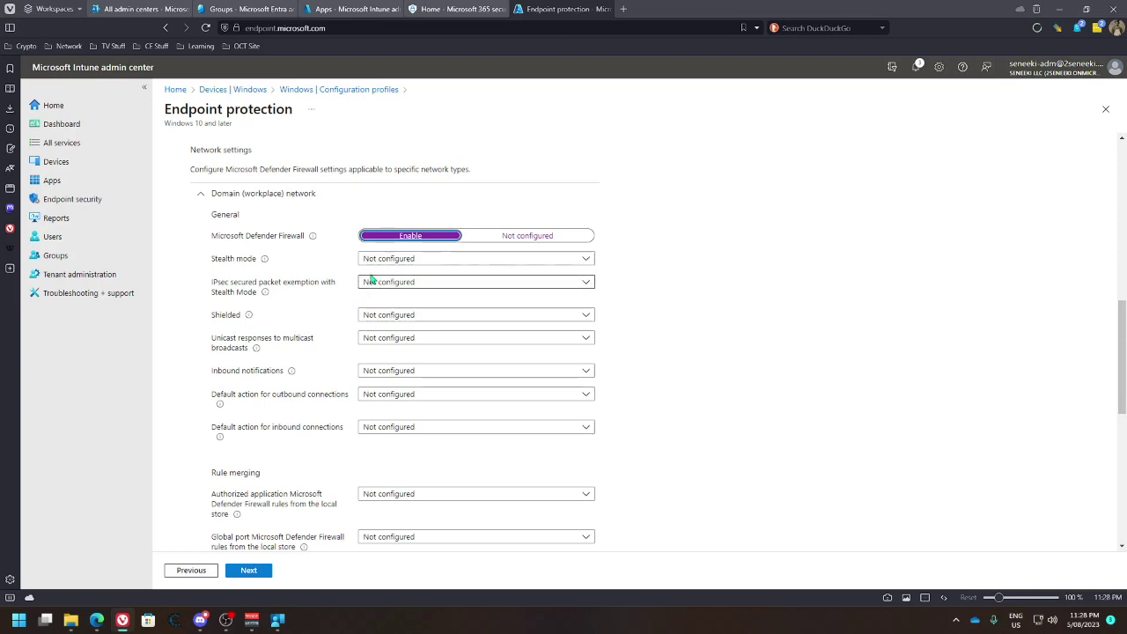
pyautogui.click(404, 260)
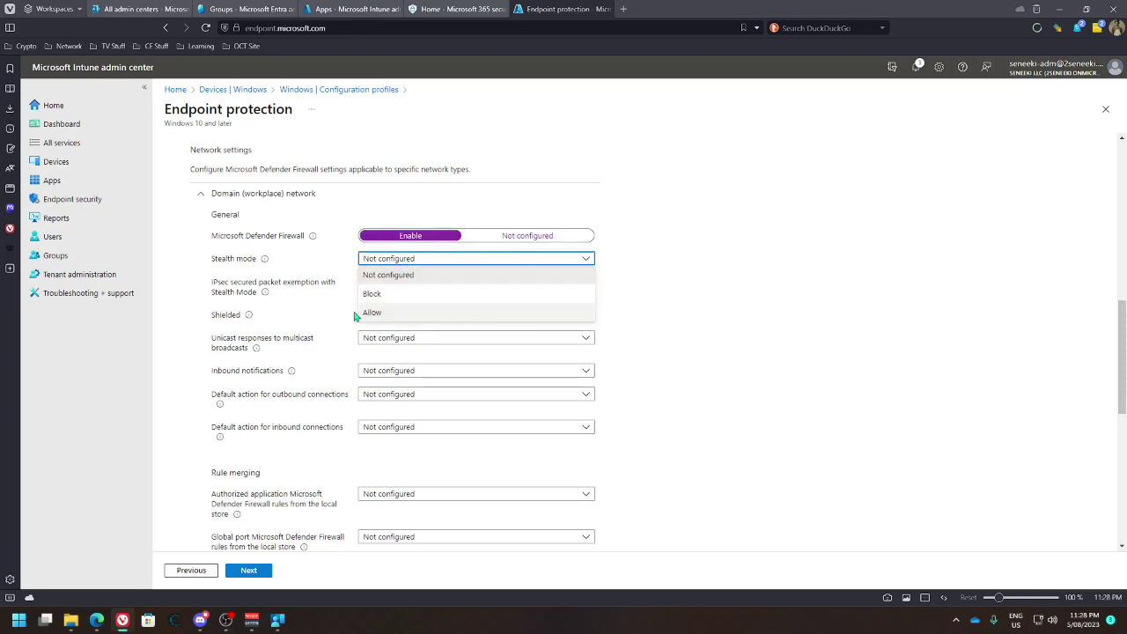
pyautogui.click(264, 263)
pyautogui.moveTo(266, 265)
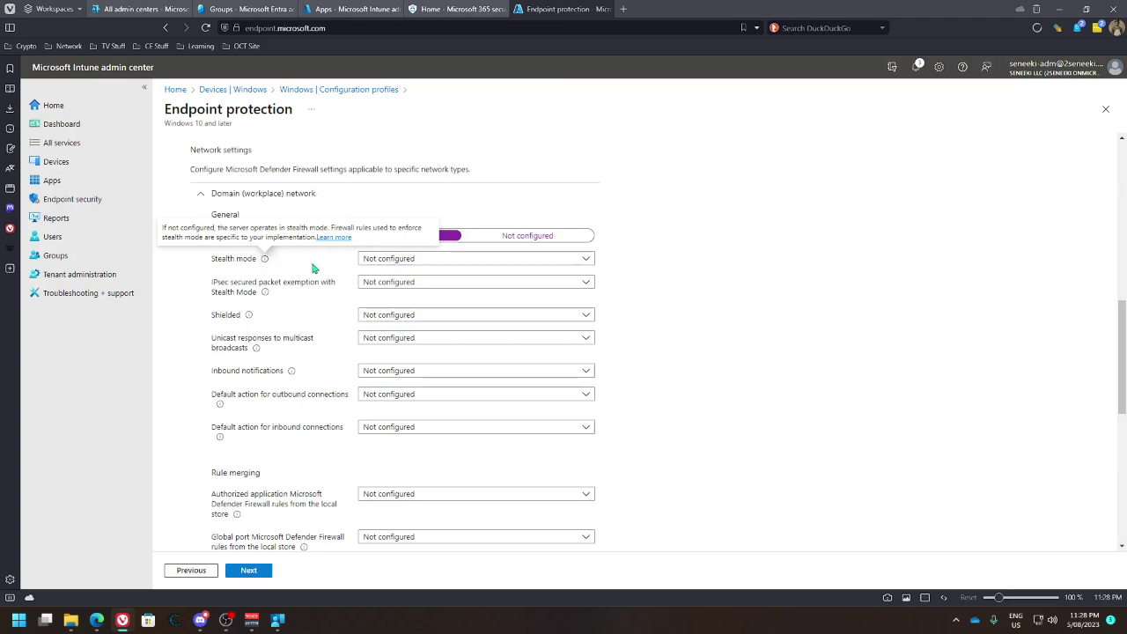
pyautogui.scroll(-2, 320, 365)
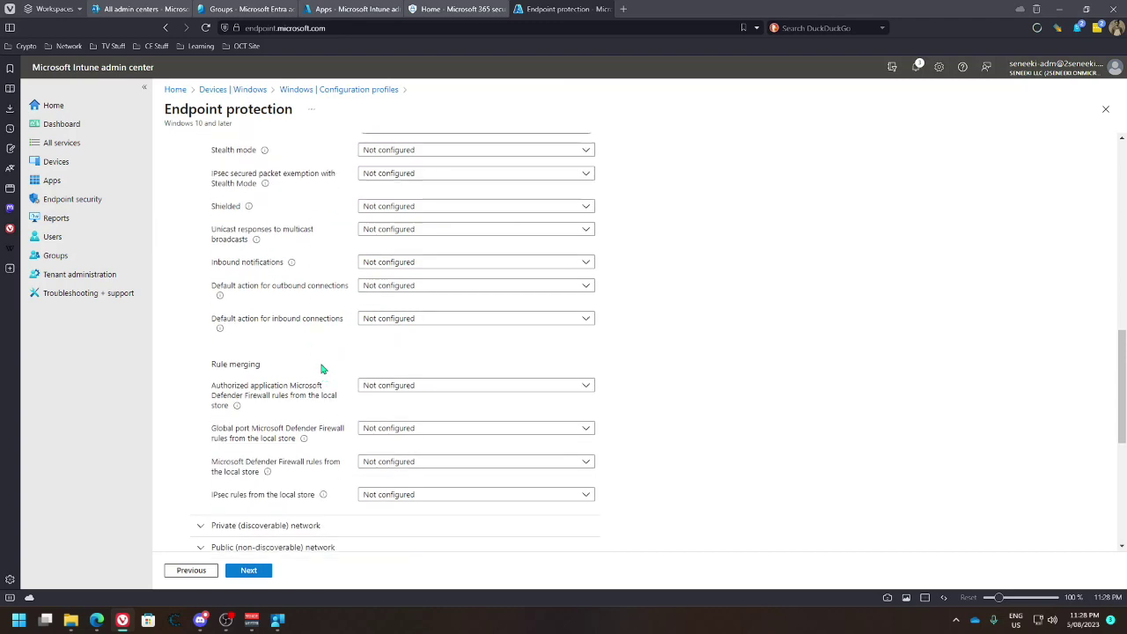
pyautogui.scroll(-2, 328, 365)
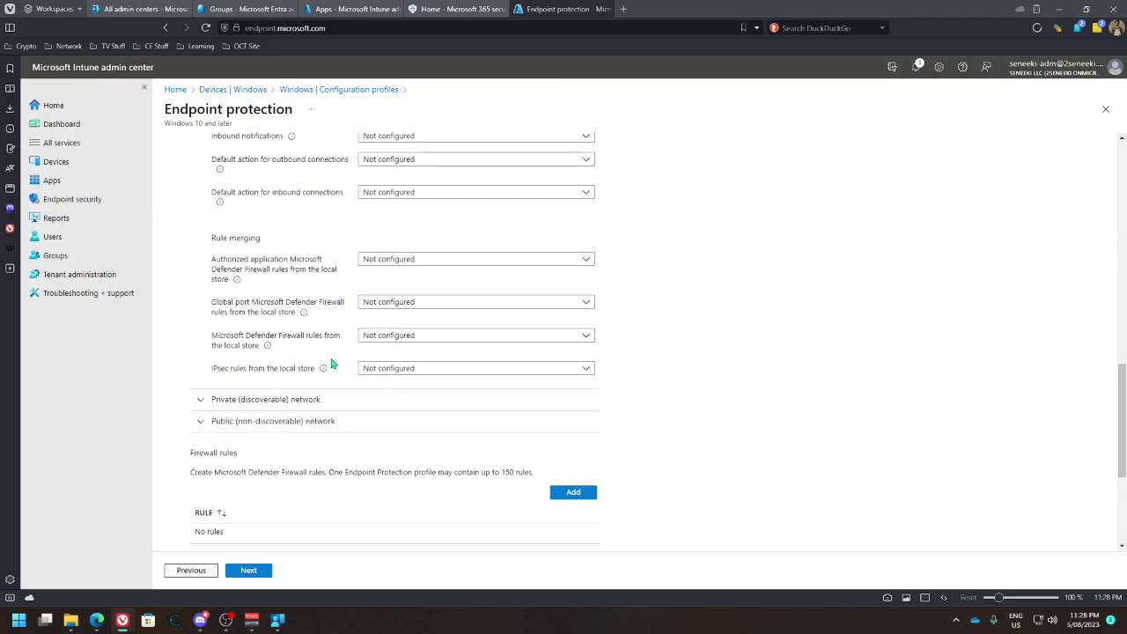
# Turn on Microsoft Defender Firewall for the Private (discoverable) network
pyautogui.click(340, 404)
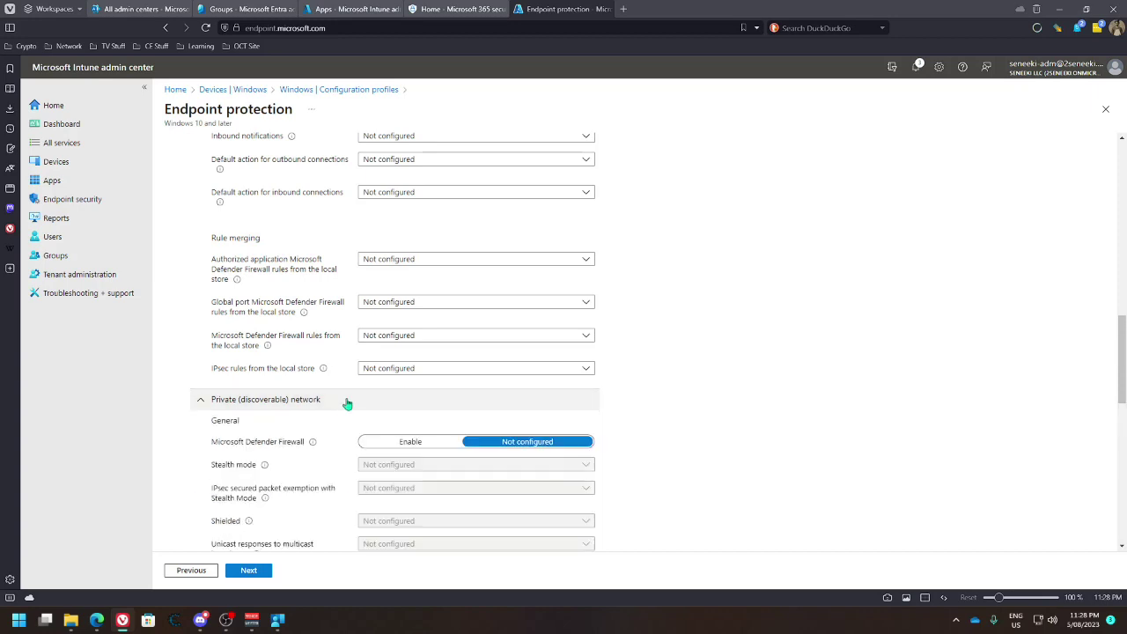
pyautogui.scroll(-2, 347, 405)
pyautogui.click(396, 328)
pyautogui.scroll(-2, 408, 379)
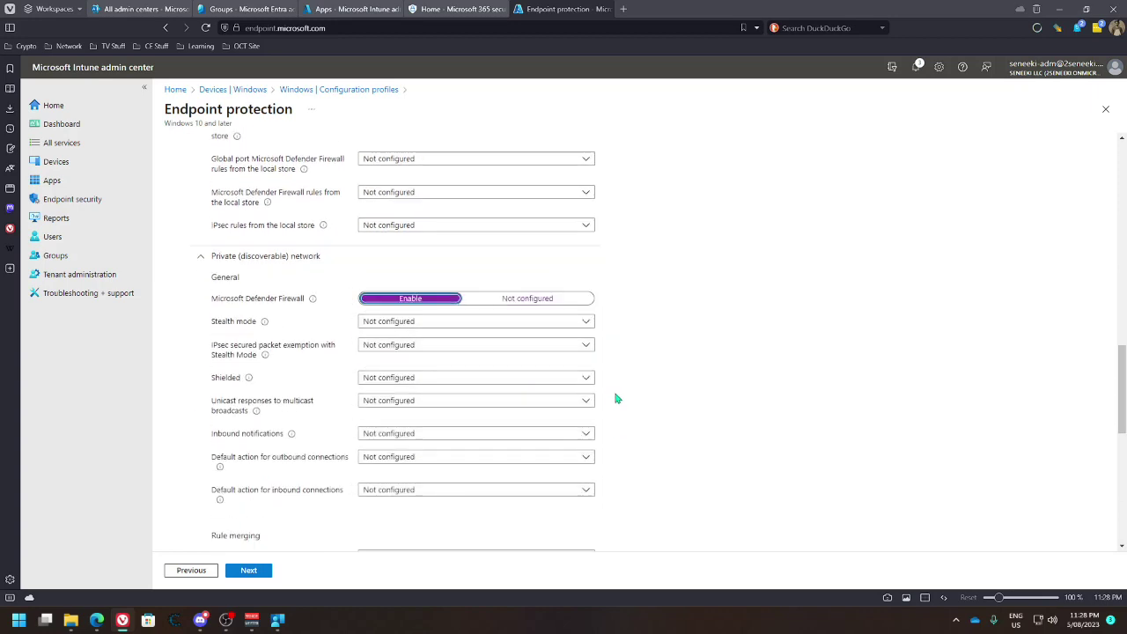
pyautogui.scroll(-6, 328, 394)
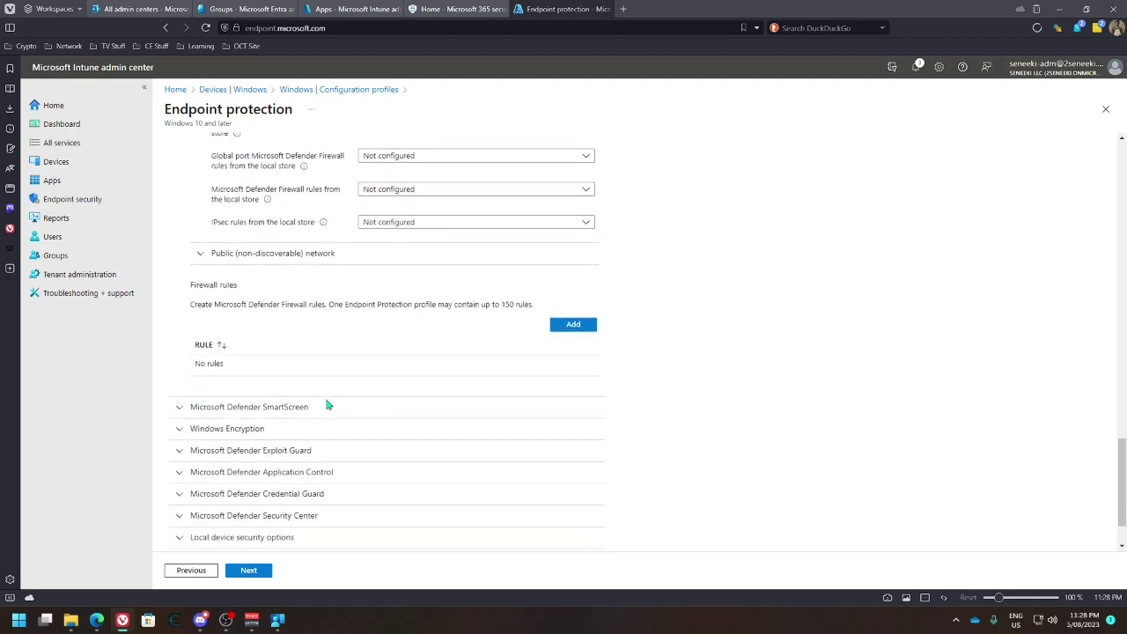
# Enable Defender Firewall for the Public network with inbound notifications set to Allow
pyautogui.click(370, 264)
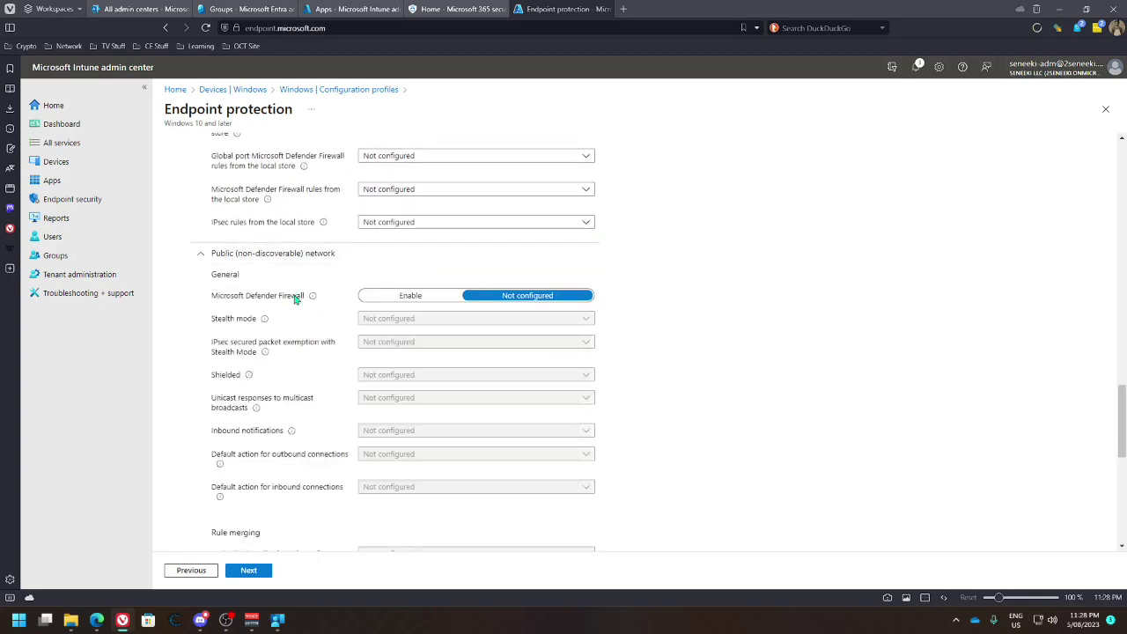
pyautogui.click(390, 298)
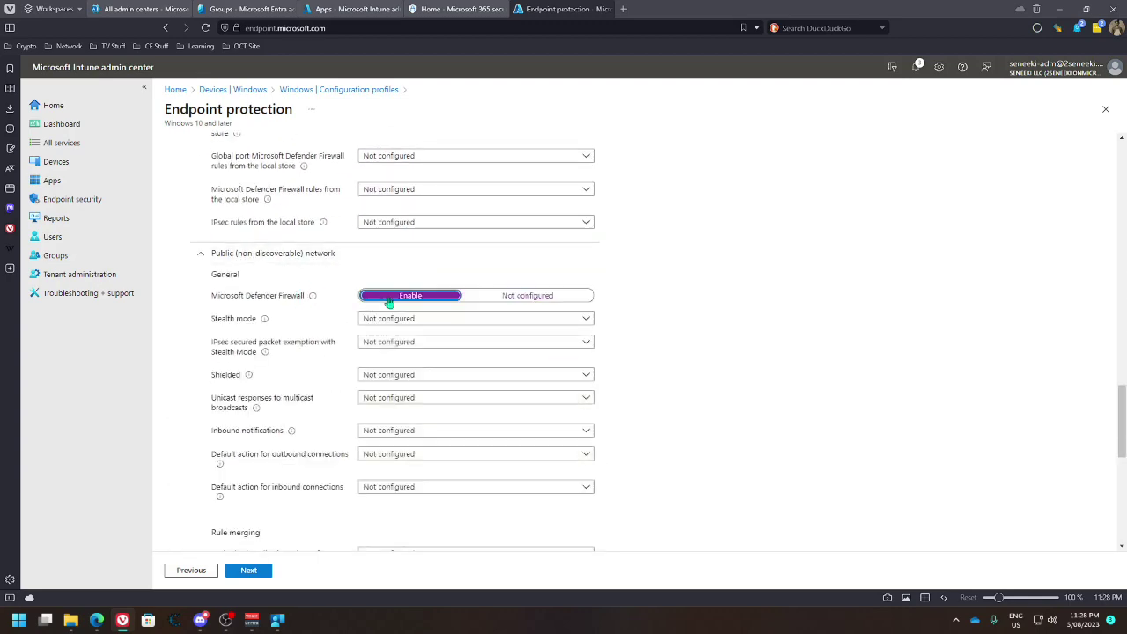
pyautogui.click(461, 324)
pyautogui.click(456, 323)
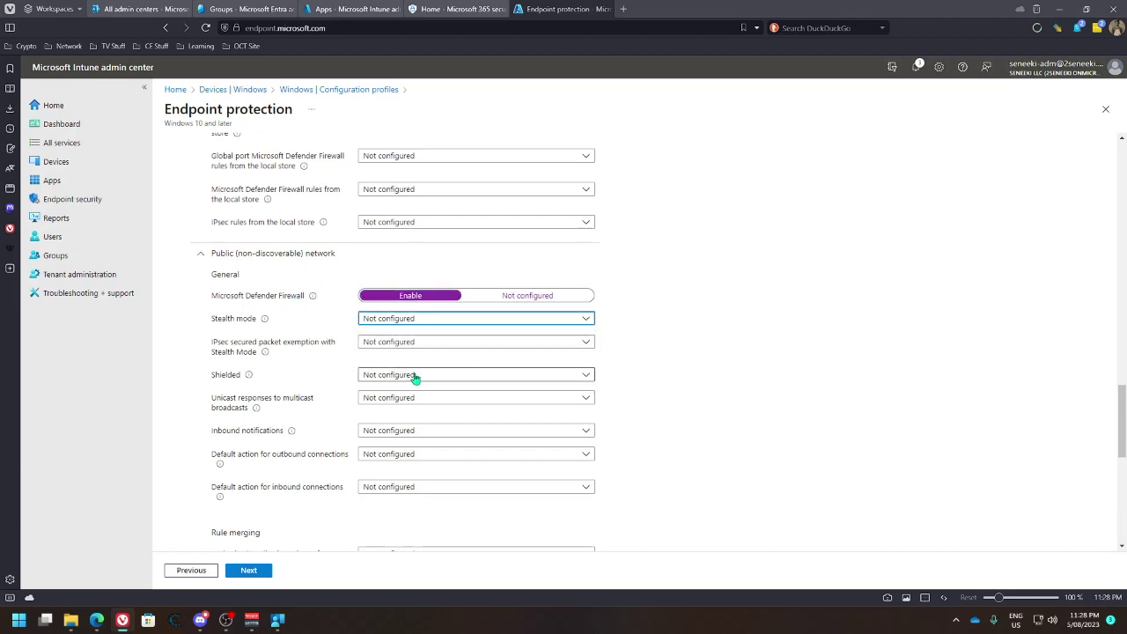
pyautogui.click(411, 375)
pyautogui.click(324, 374)
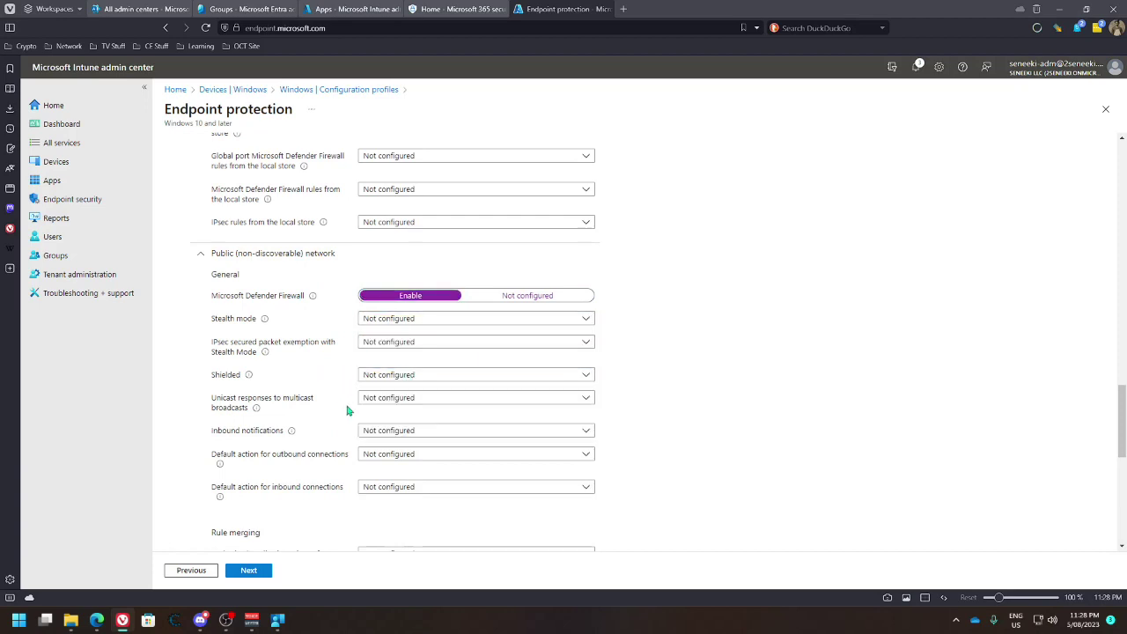
pyautogui.click(405, 431)
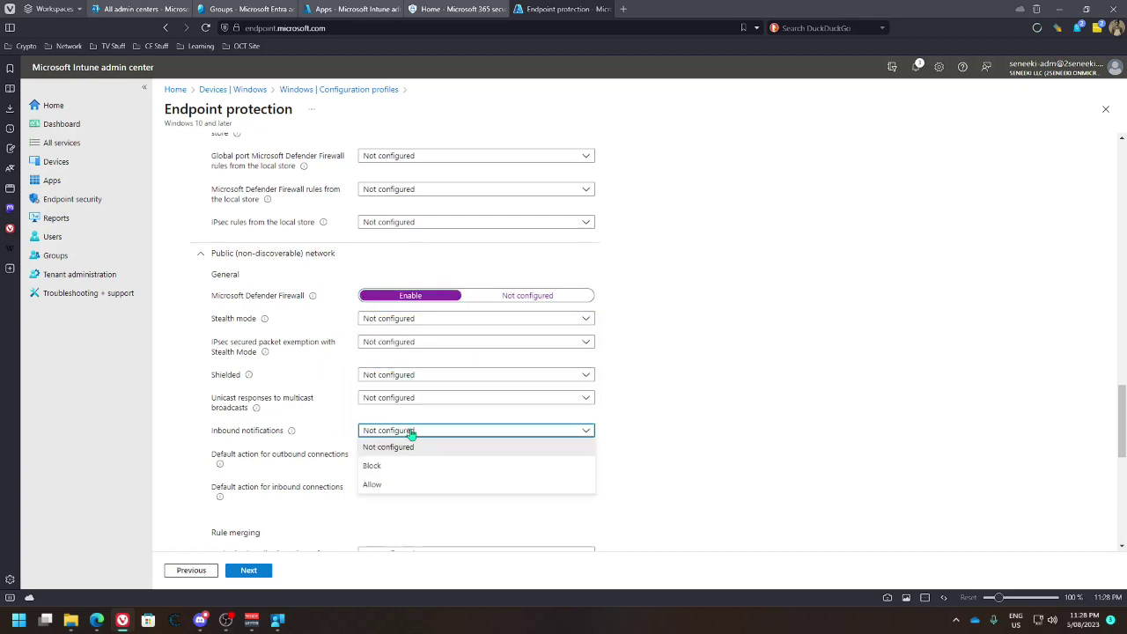
pyautogui.click(377, 484)
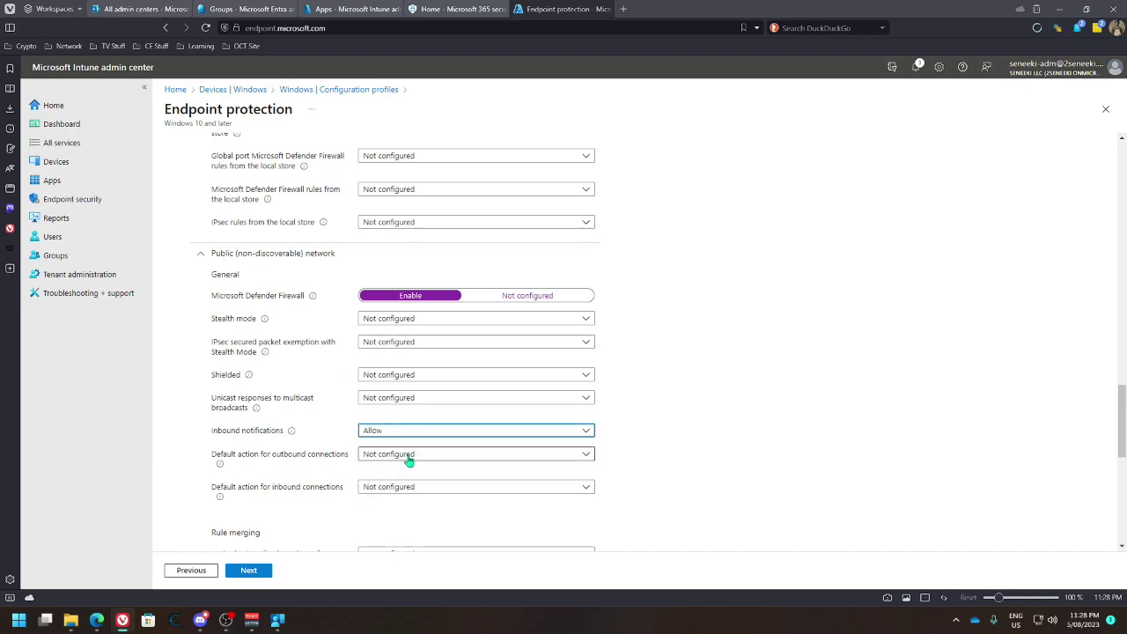
# Set the Public network's default outbound and inbound connection actions to Block
pyautogui.click(411, 460)
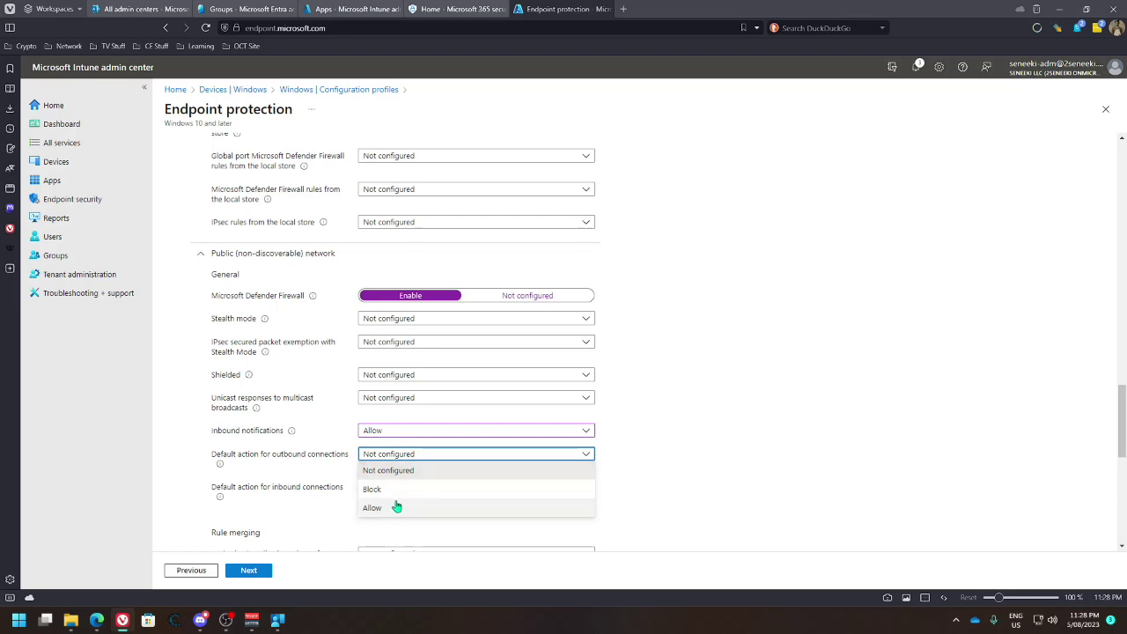
pyautogui.click(397, 493)
pyautogui.click(414, 492)
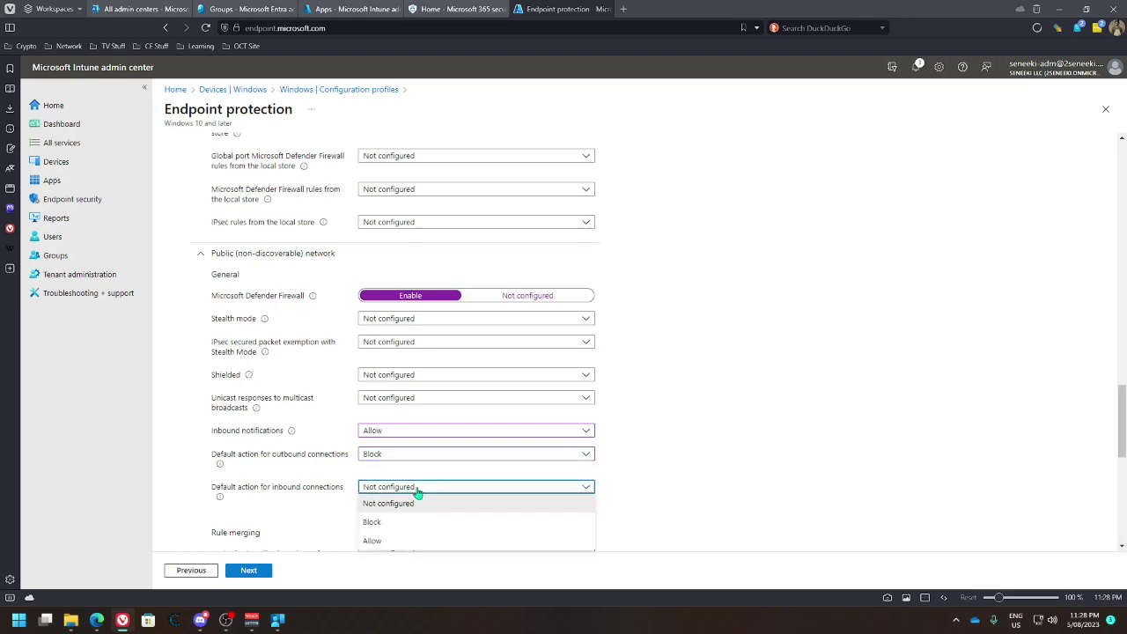
pyautogui.click(396, 528)
pyautogui.scroll(1, 621, 462)
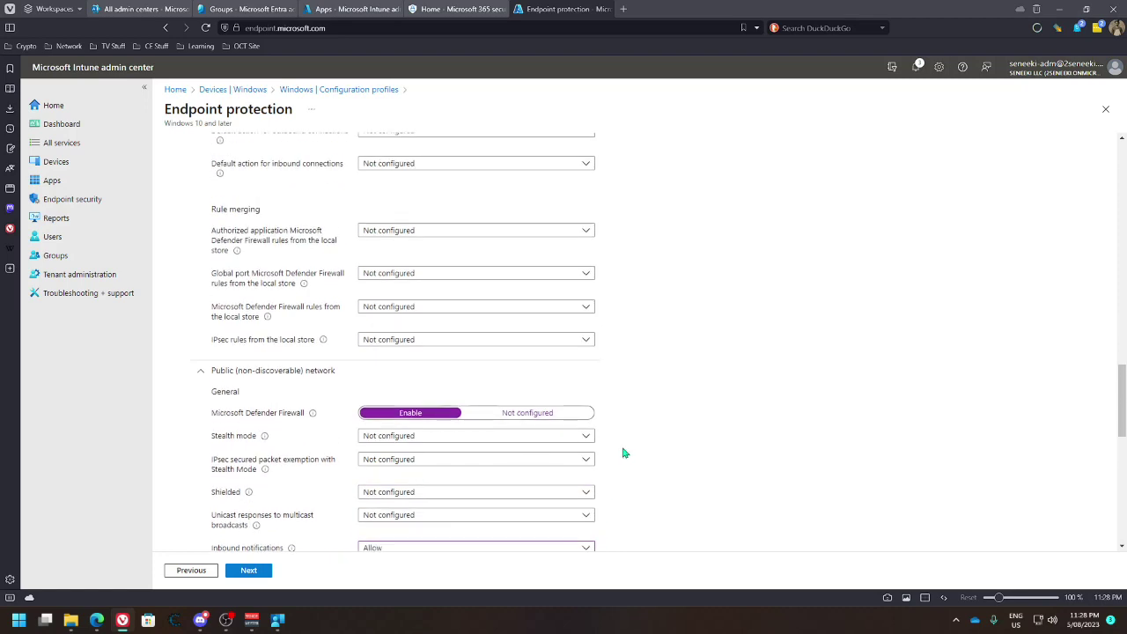
pyautogui.click(1045, 620)
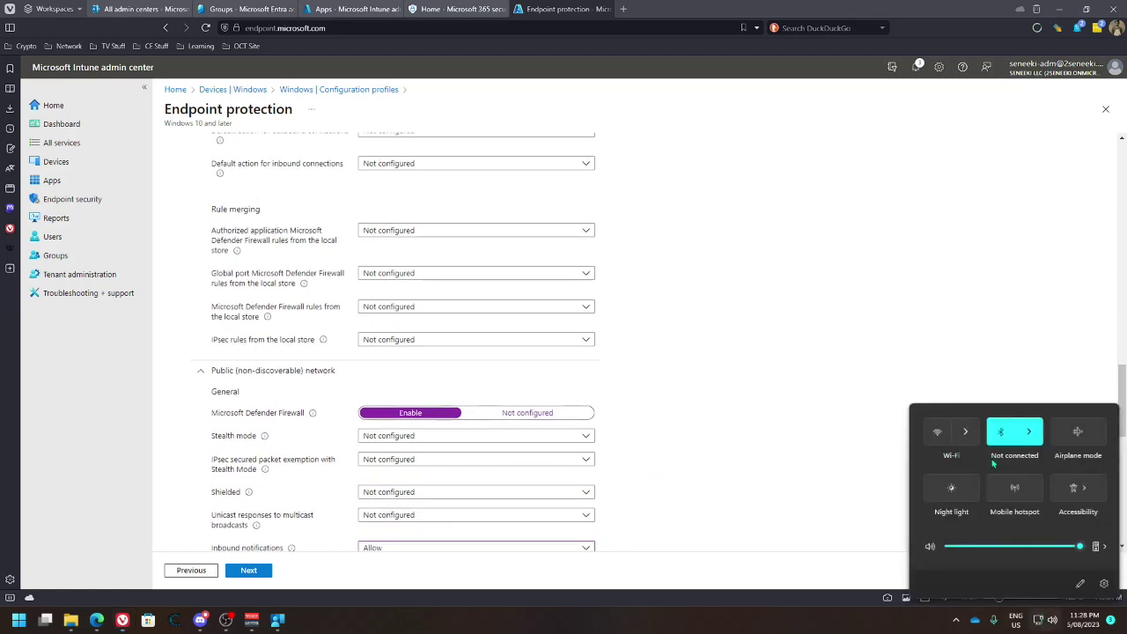
# Switch the Ethernet connection to a Private network profile in Windows Settings
pyautogui.click(1039, 621)
pyautogui.click(1038, 621)
pyautogui.click(1038, 621)
pyautogui.click(1008, 585)
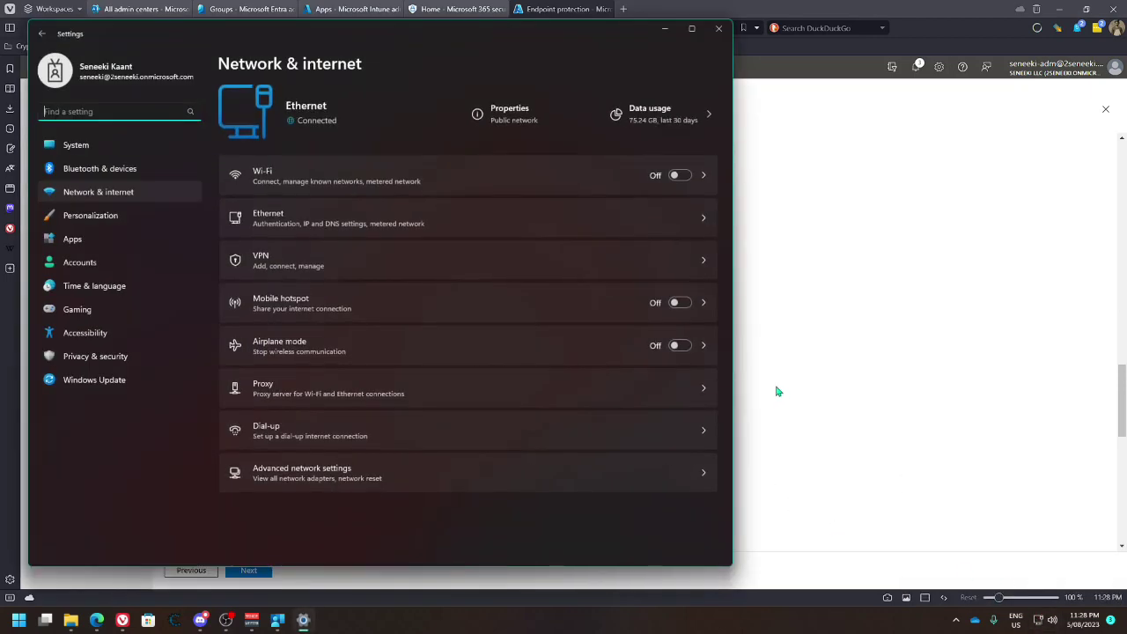
pyautogui.click(516, 119)
pyautogui.scroll(1, 327, 229)
pyautogui.click(264, 209)
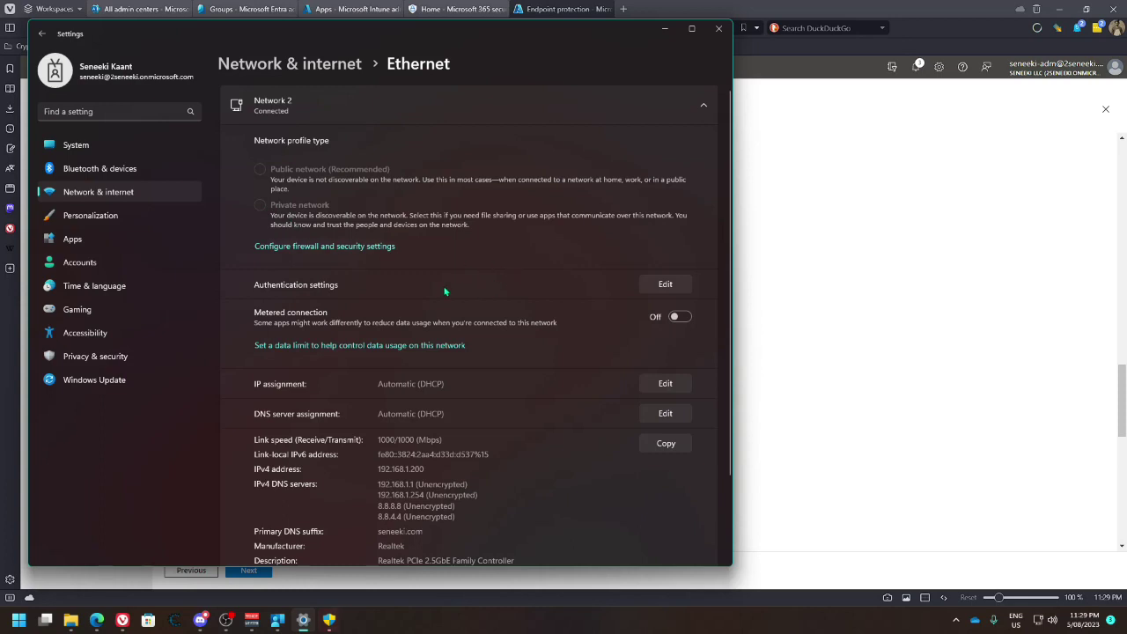
pyautogui.click(869, 479)
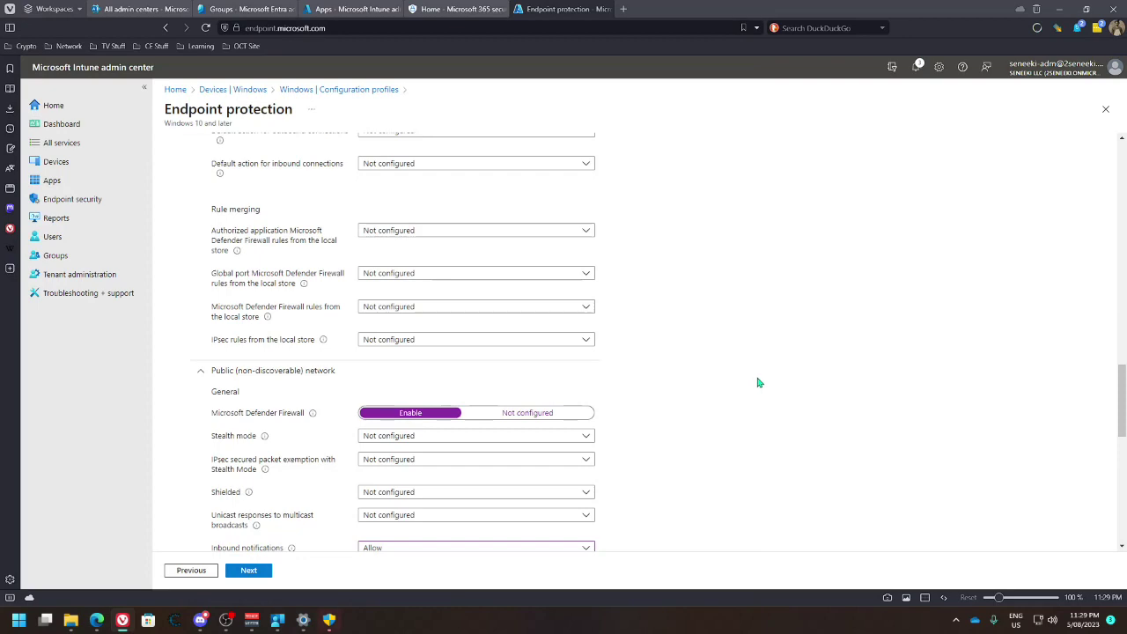
pyautogui.scroll(-1, 731, 422)
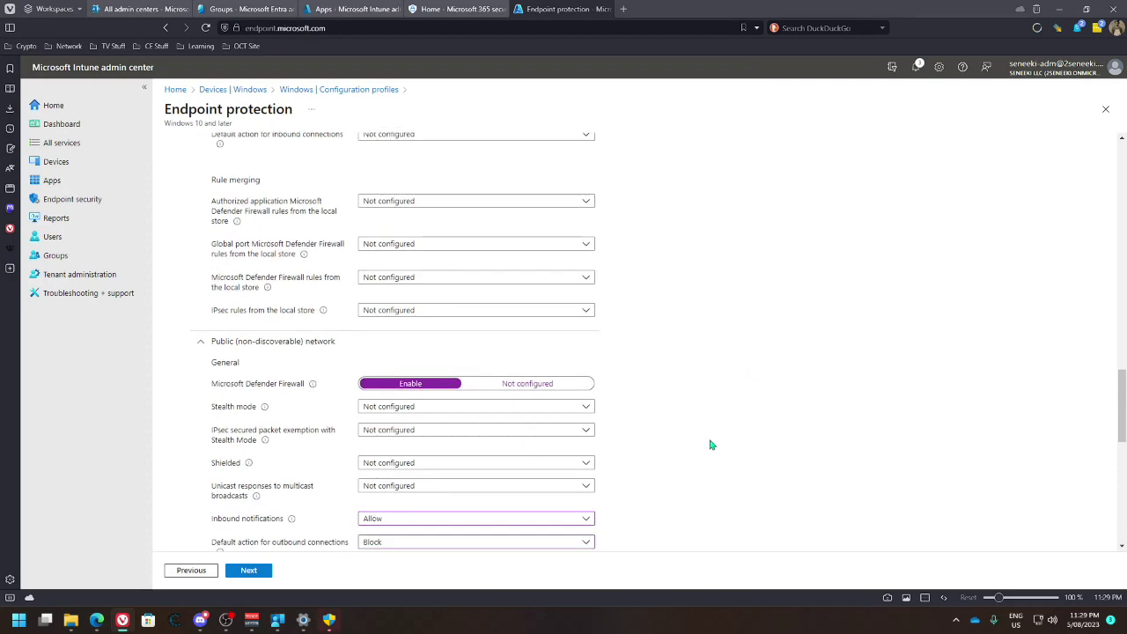
pyautogui.scroll(2, 685, 419)
pyautogui.scroll(3, 682, 412)
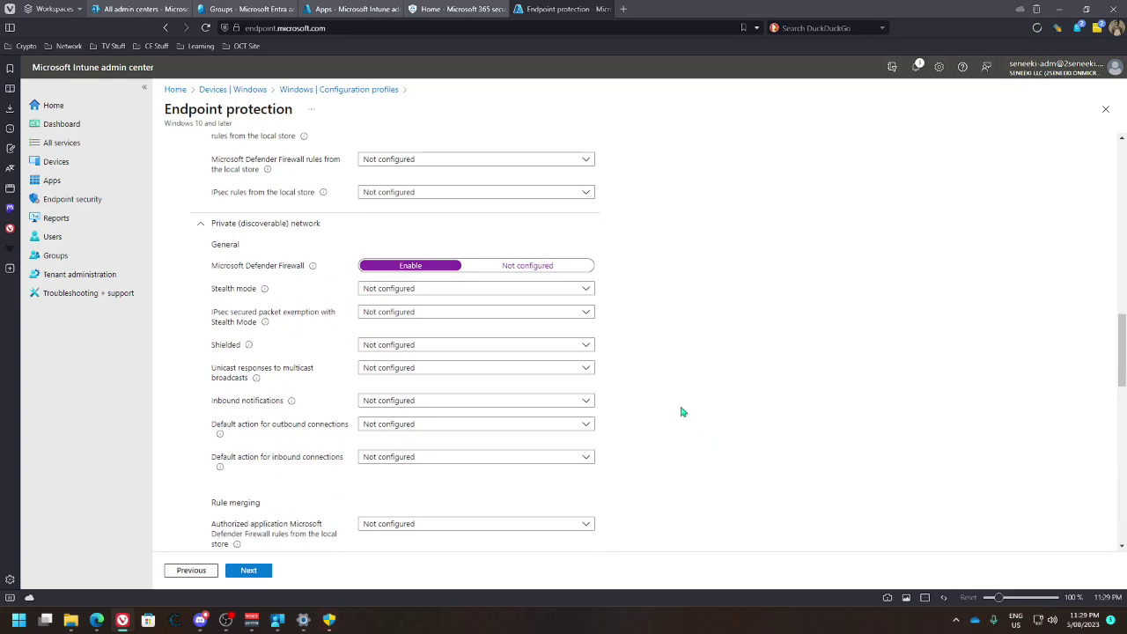
pyautogui.scroll(3, 681, 412)
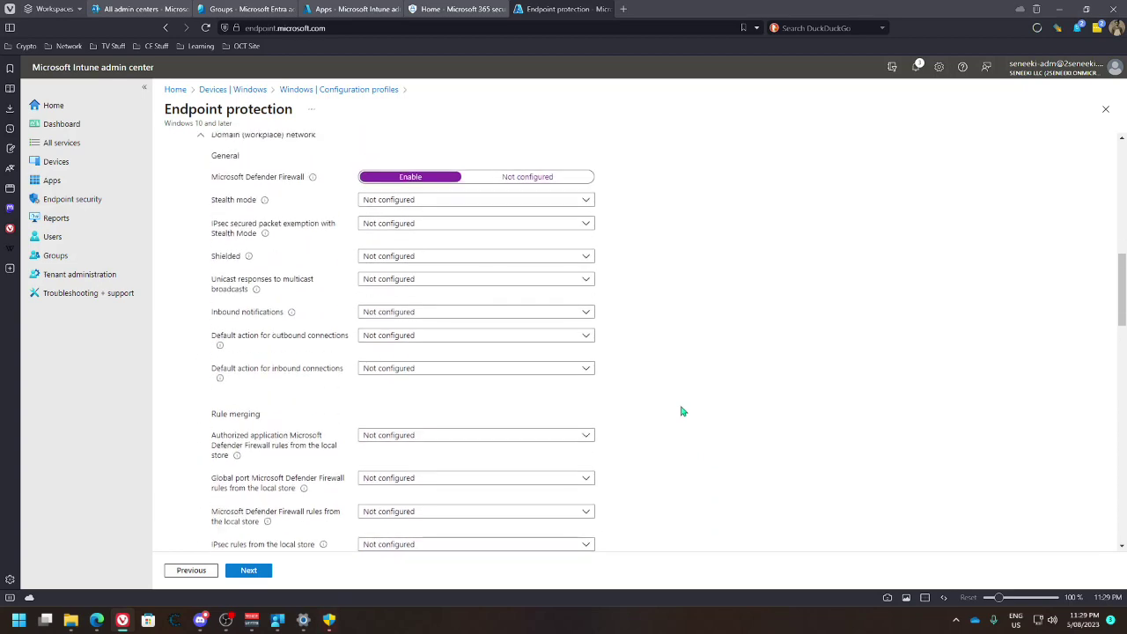
pyautogui.scroll(-9, 681, 411)
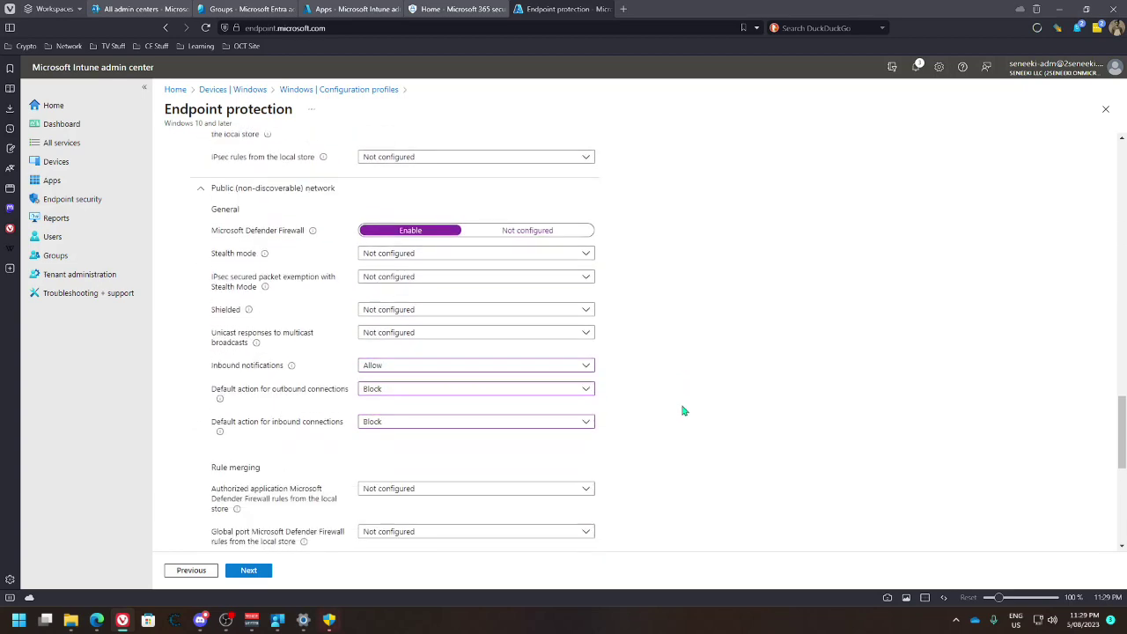
pyautogui.scroll(-1, 652, 408)
# Allow merging of authorized application, global port, firewall and IPsec rules from the local store
pyautogui.click(446, 321)
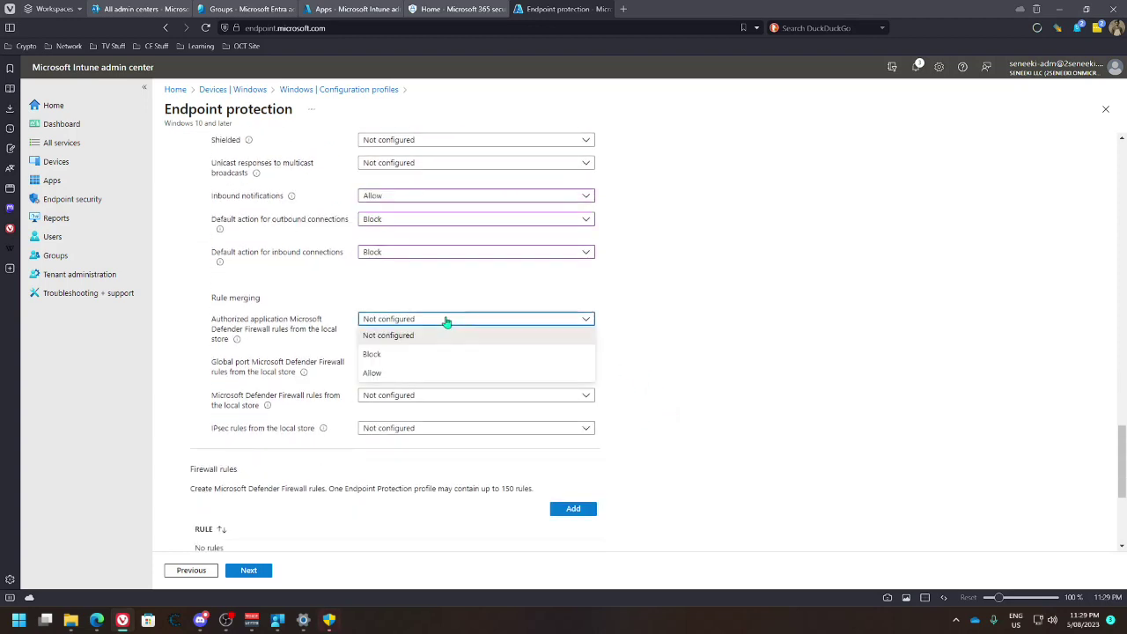
pyautogui.click(446, 321)
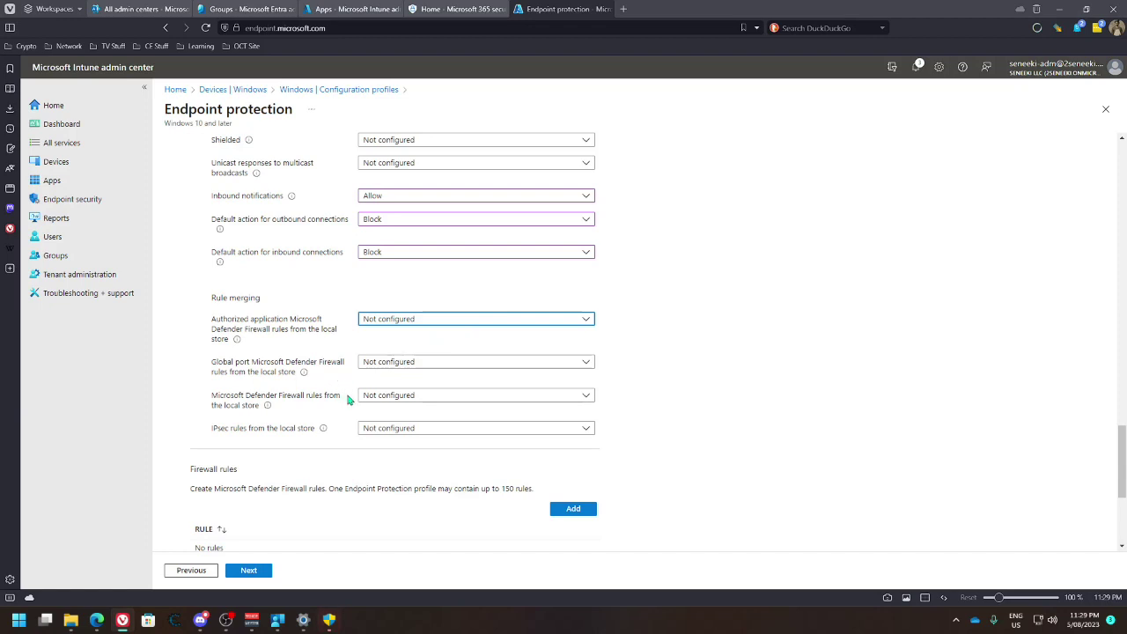
pyautogui.click(399, 397)
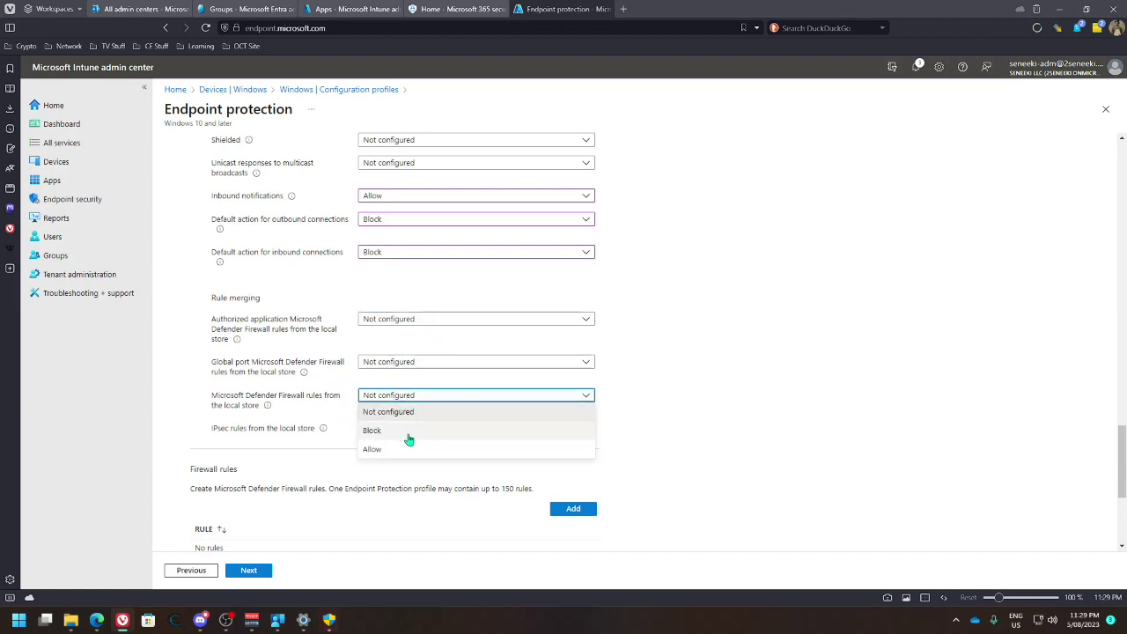
pyautogui.click(406, 448)
pyautogui.click(411, 362)
pyautogui.click(412, 414)
pyautogui.click(426, 322)
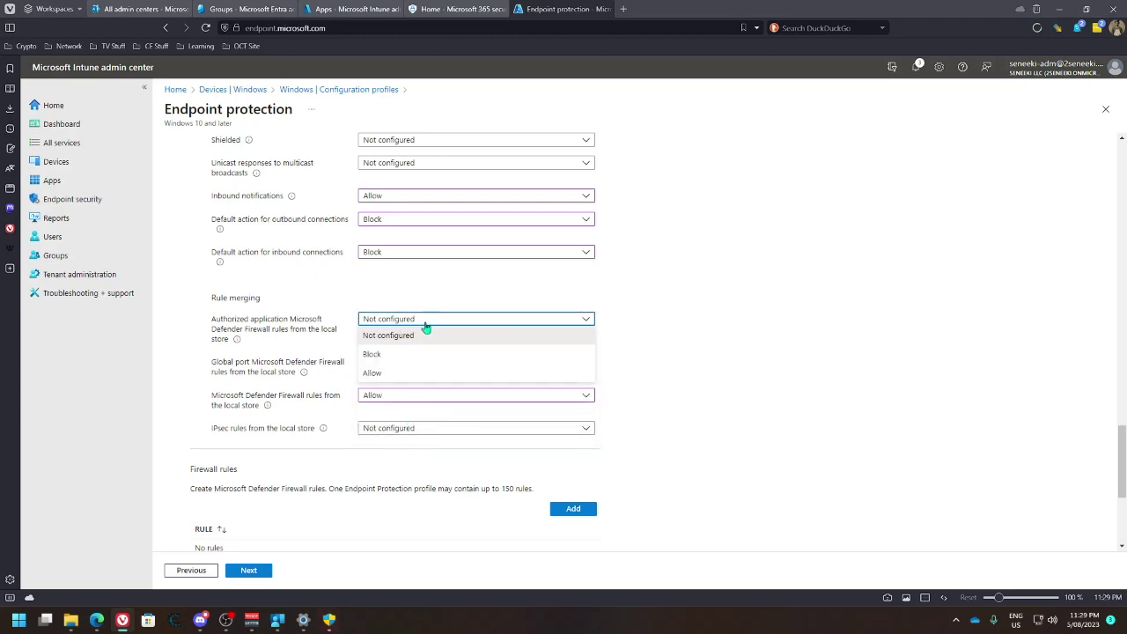
pyautogui.click(419, 383)
pyautogui.scroll(3, 629, 372)
pyautogui.scroll(-5, 648, 380)
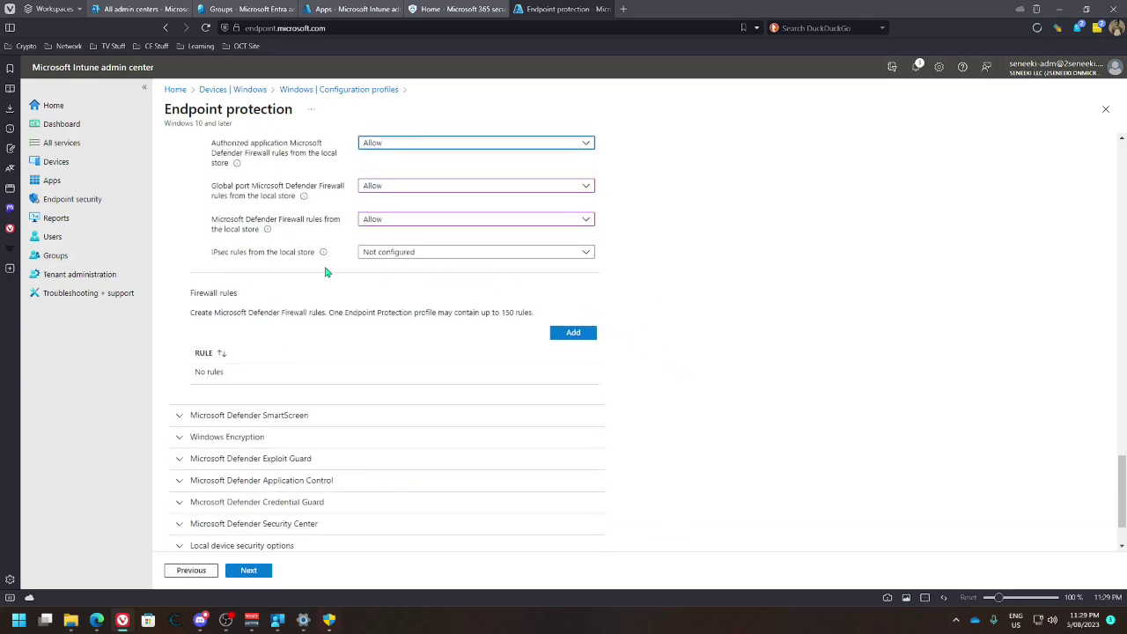
pyautogui.click(397, 255)
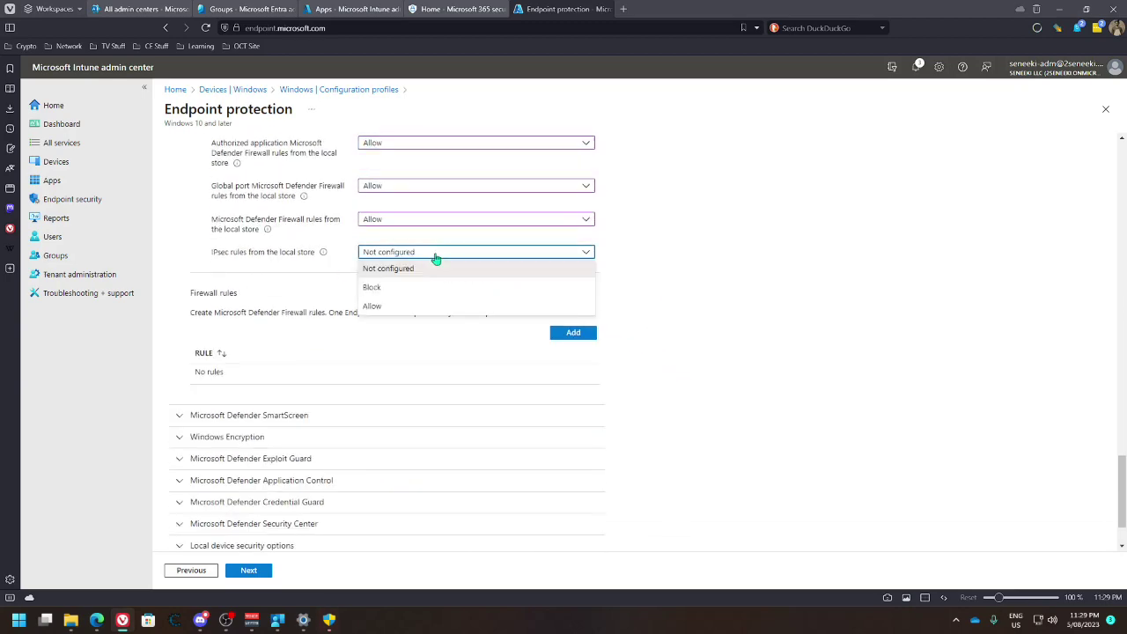
pyautogui.click(381, 307)
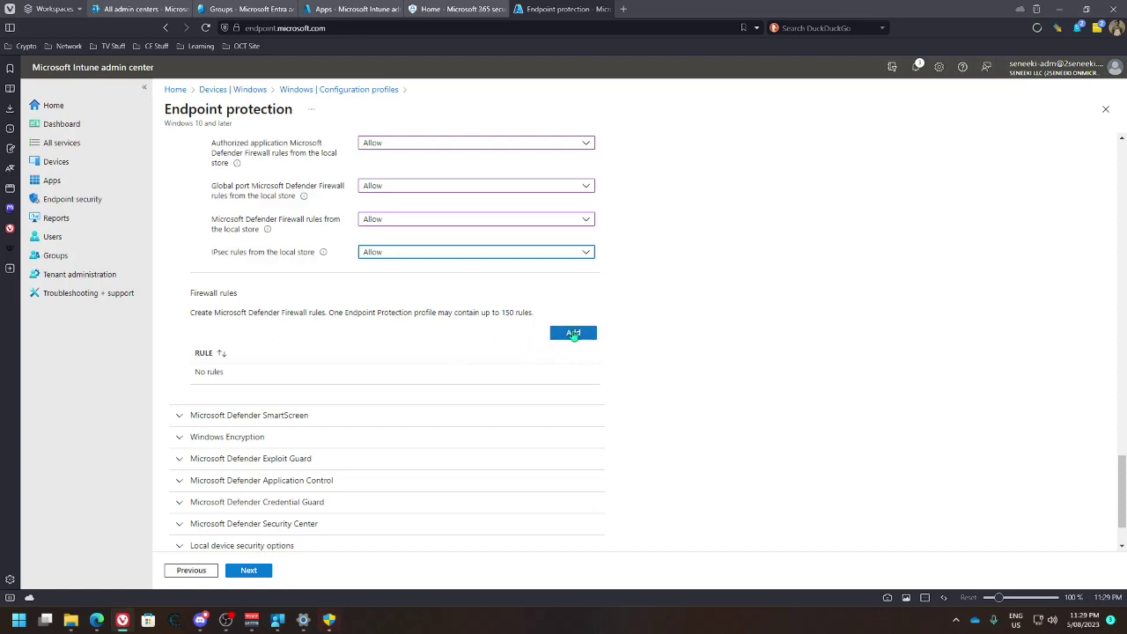
# Open the Ethernet connection's properties in Windows Network & internet settings
pyautogui.click(1039, 620)
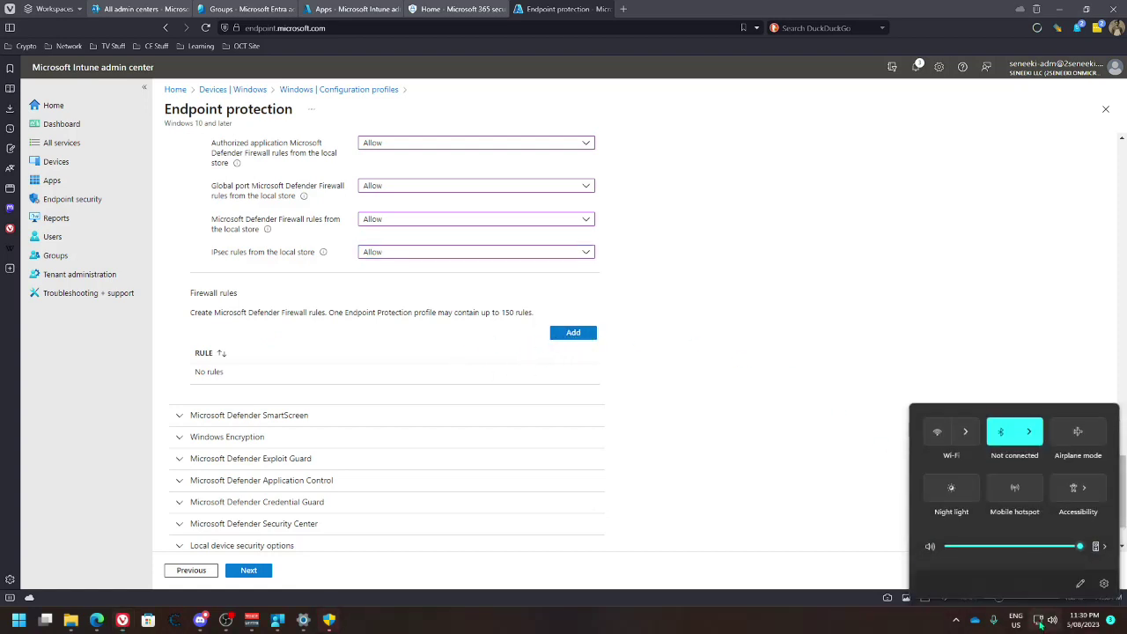
pyautogui.rightClick(1044, 620)
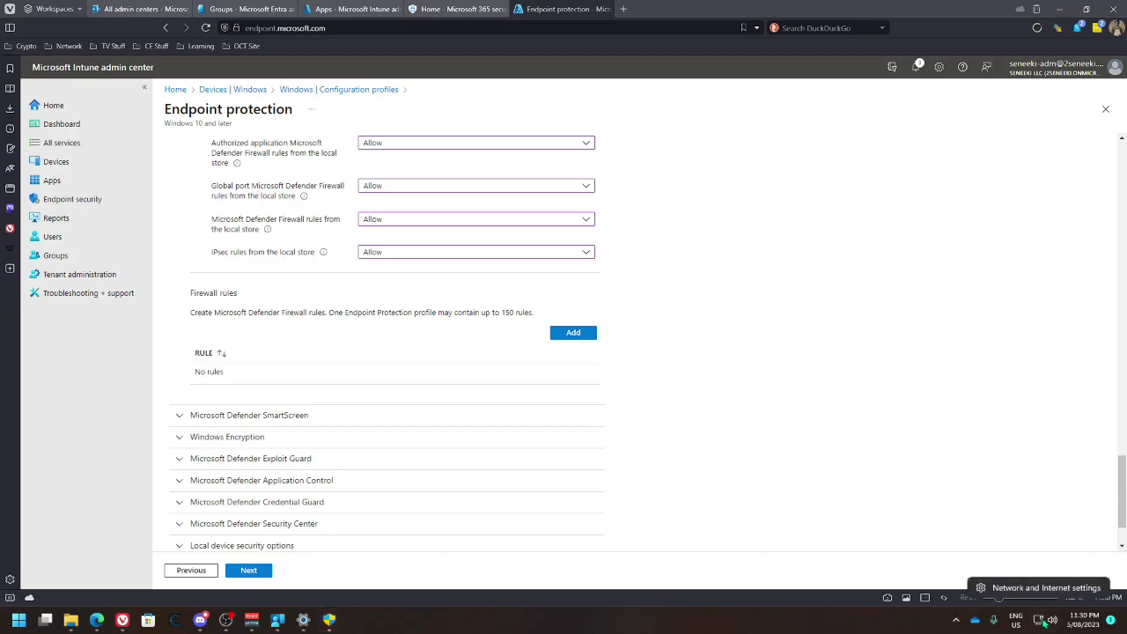
pyautogui.click(1039, 589)
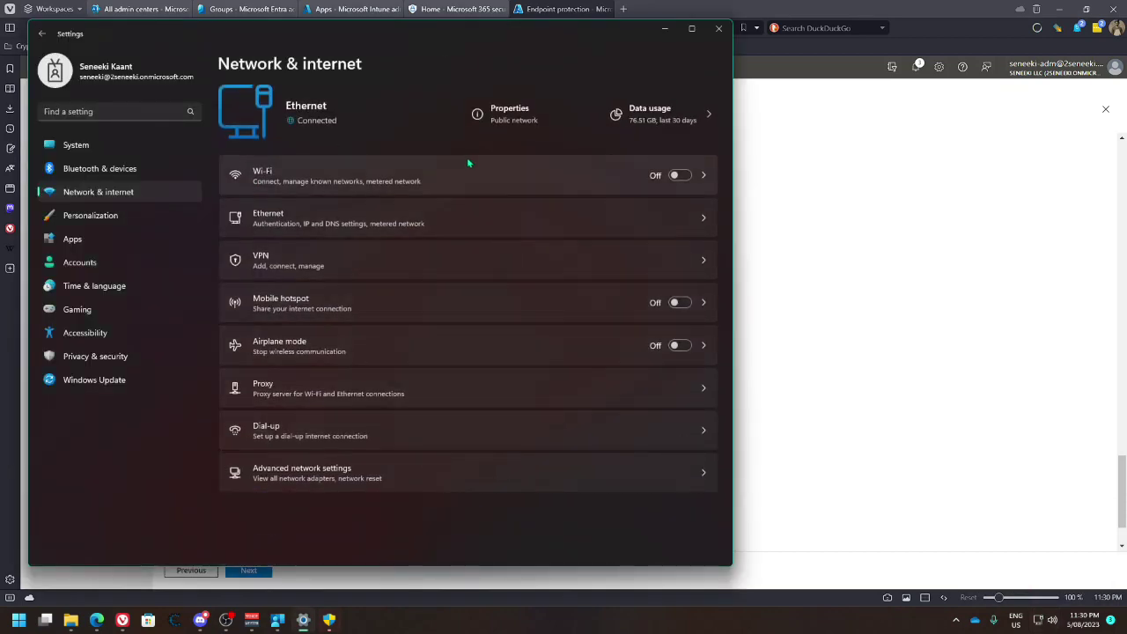
pyautogui.click(493, 118)
# Switch the Ethernet network profile to Private, approving the administrator prompt
pyautogui.click(260, 186)
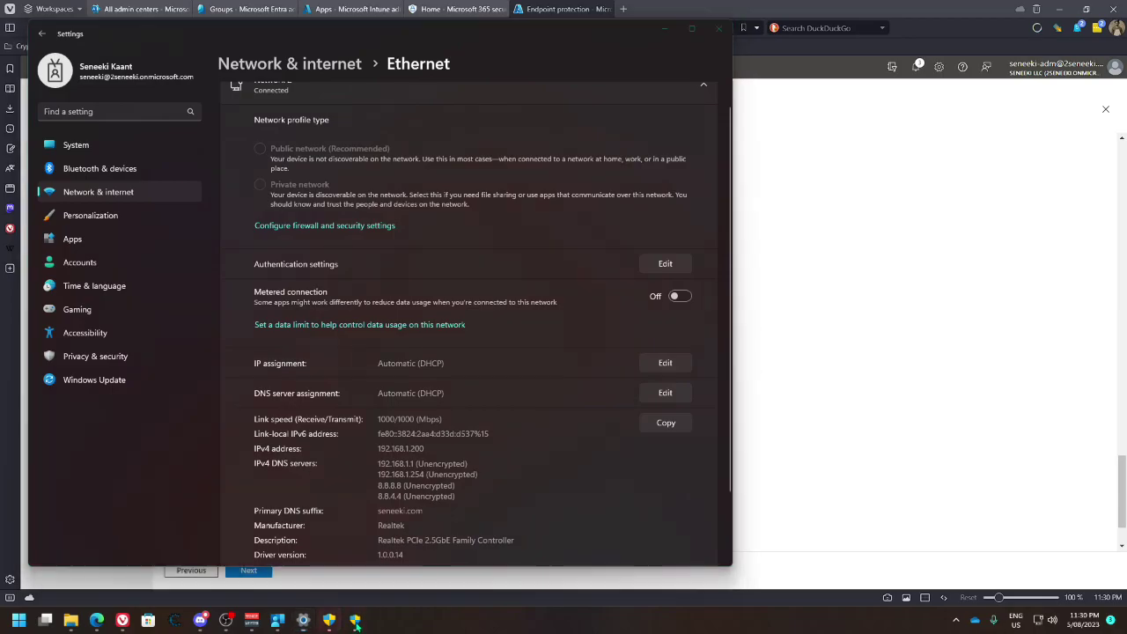
pyautogui.click(355, 621)
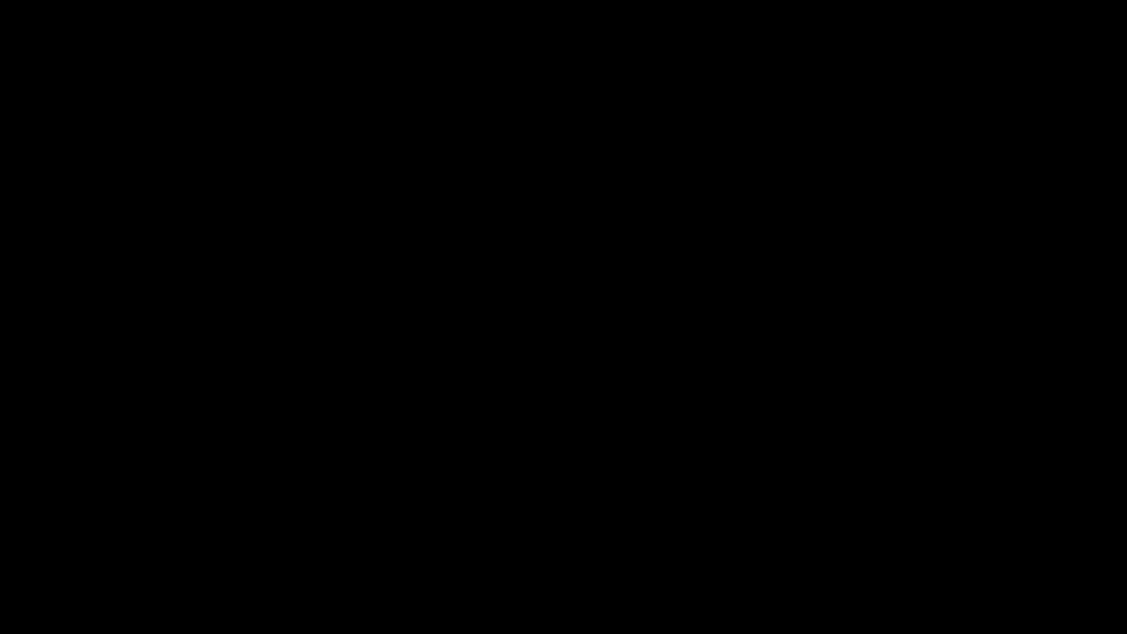
pyautogui.click(636, 410)
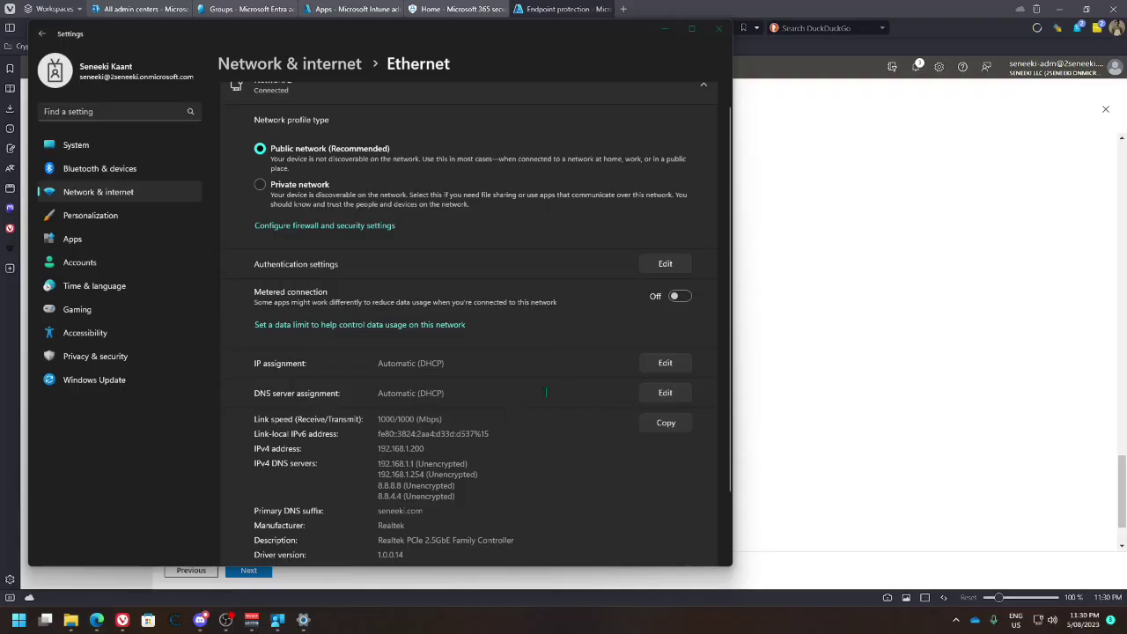
pyautogui.click(260, 185)
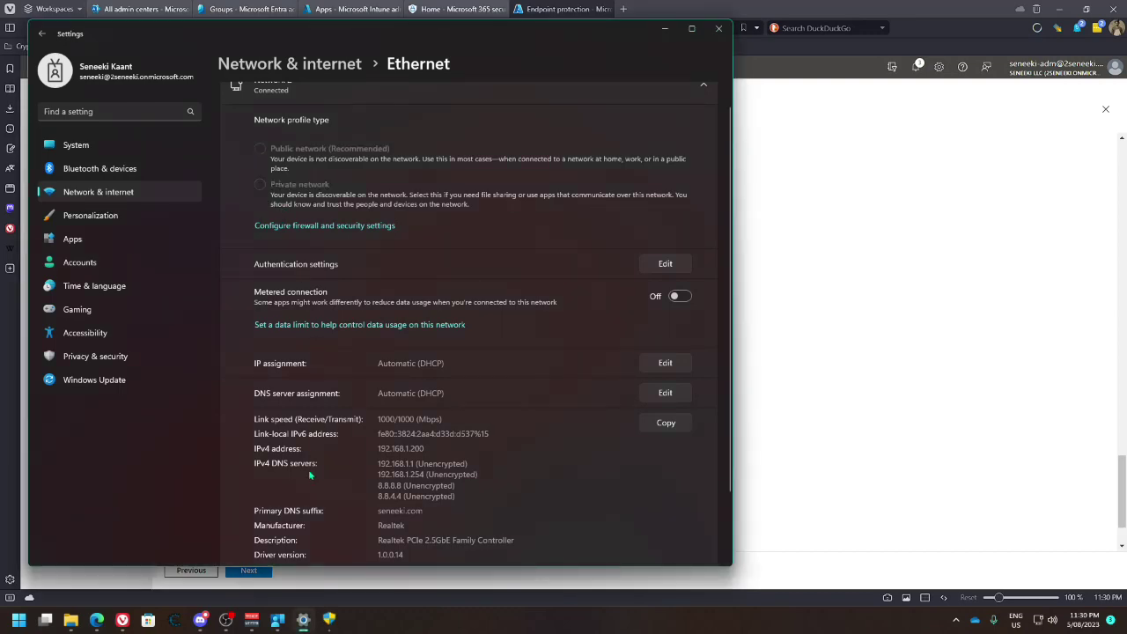
pyautogui.click(329, 619)
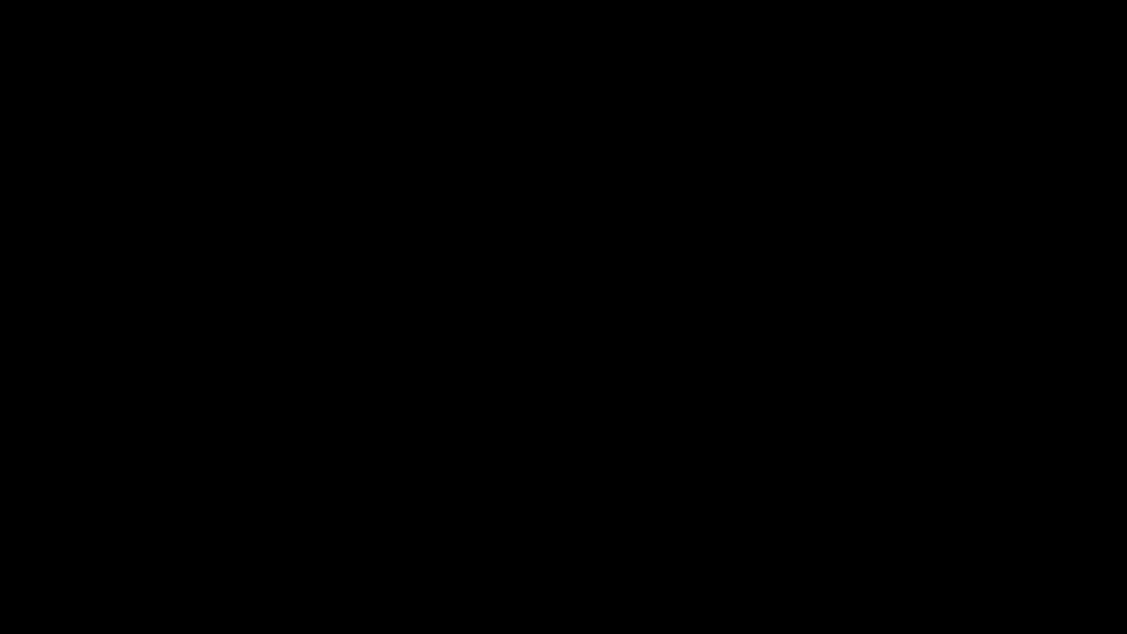
pyautogui.click(557, 405)
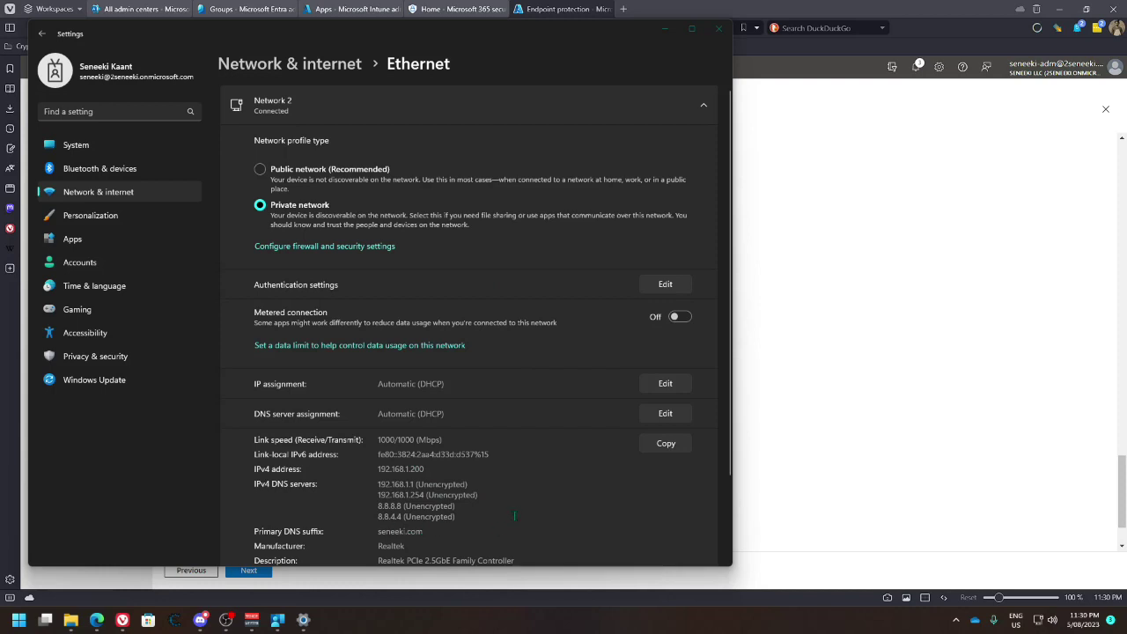
# Close the Settings window to return to the Intune Endpoint protection page
pyautogui.click(370, 486)
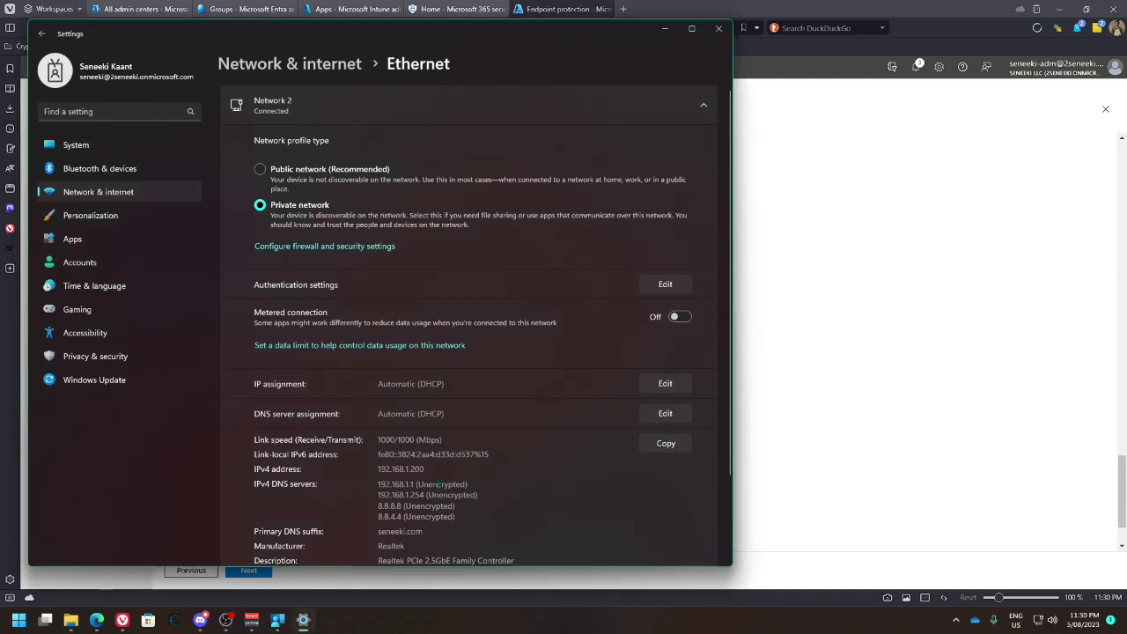
pyautogui.doubleClick(440, 484)
pyautogui.moveTo(480, 495); pyautogui.dragTo(426, 495)
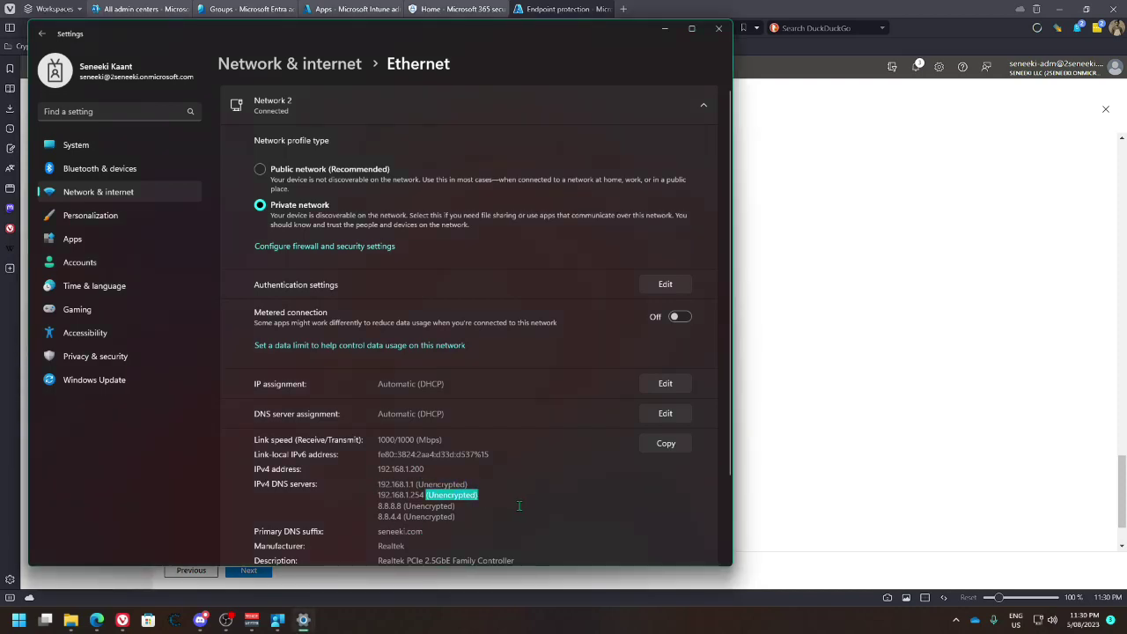
pyautogui.scroll(-3, 518, 505)
pyautogui.click(719, 28)
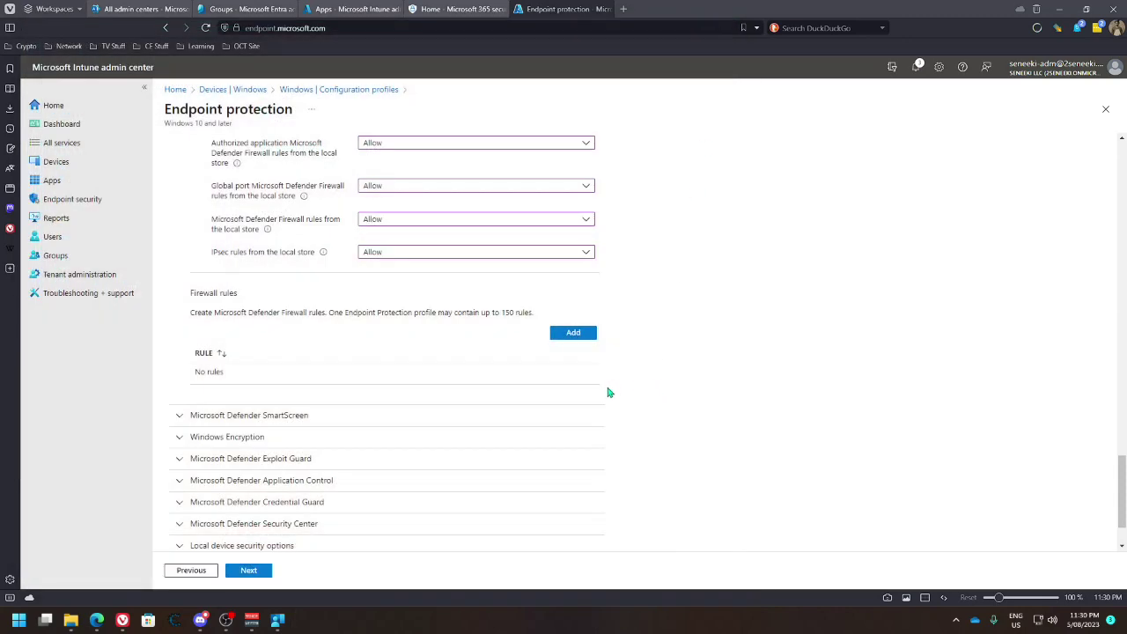
# Set Microsoft Defender SmartScreen for apps and files to Enable
pyautogui.click(450, 417)
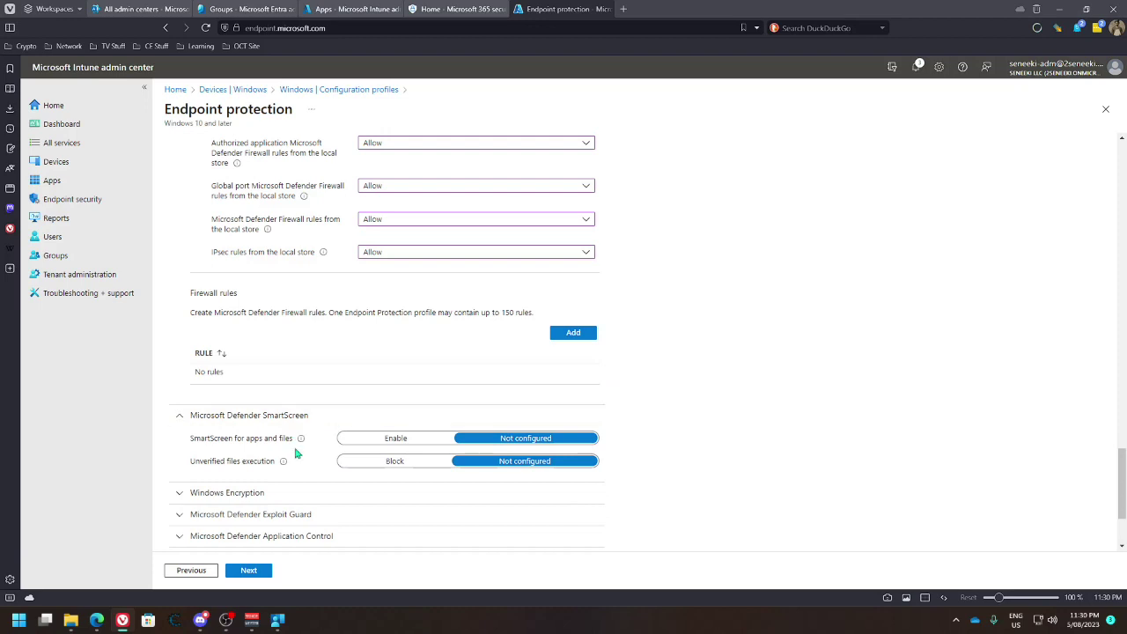
pyautogui.scroll(-1, 326, 447)
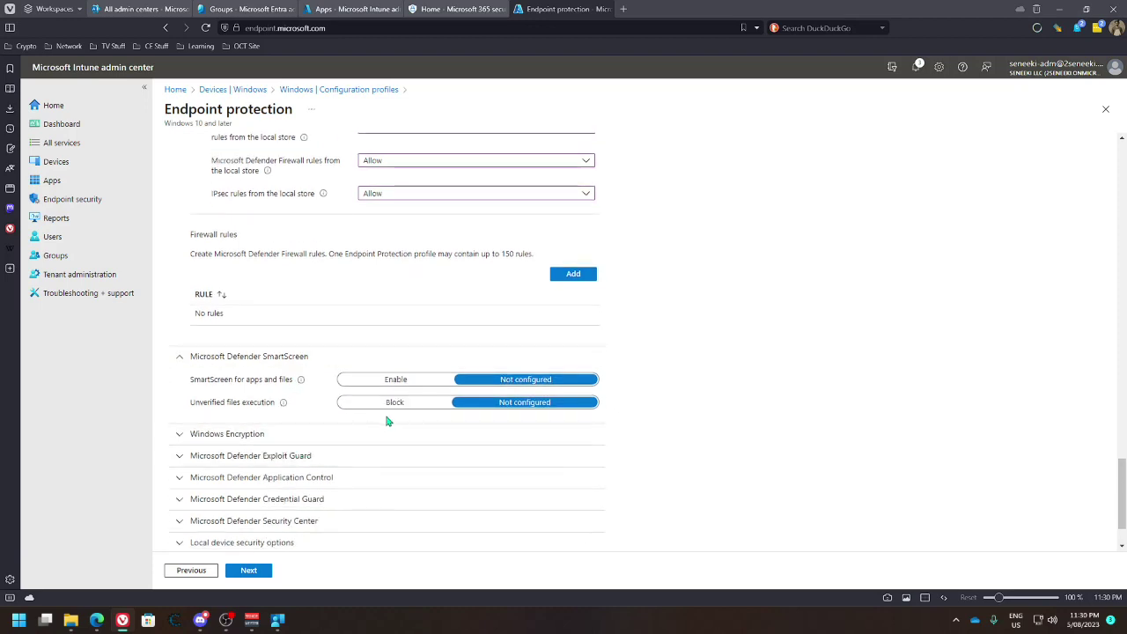
pyautogui.click(419, 382)
# Set Windows Encryption's Encrypt storage card (mobile only) to Require, leaving BitLocker options Not configured
pyautogui.click(278, 435)
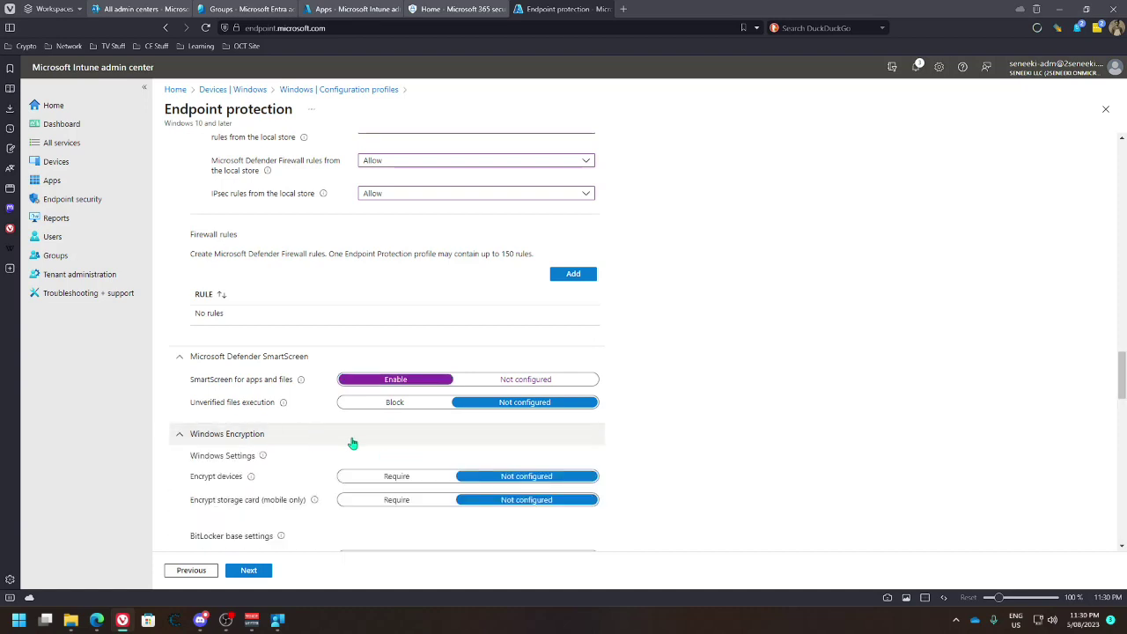
pyautogui.scroll(-2, 352, 443)
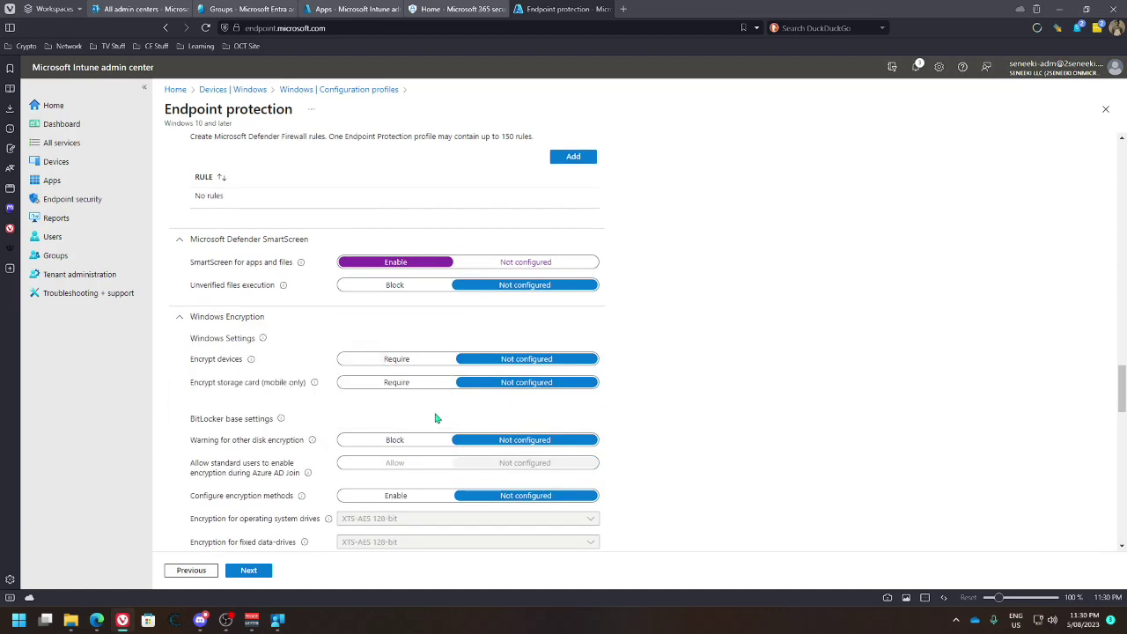
pyautogui.click(397, 384)
pyautogui.scroll(-2, 700, 417)
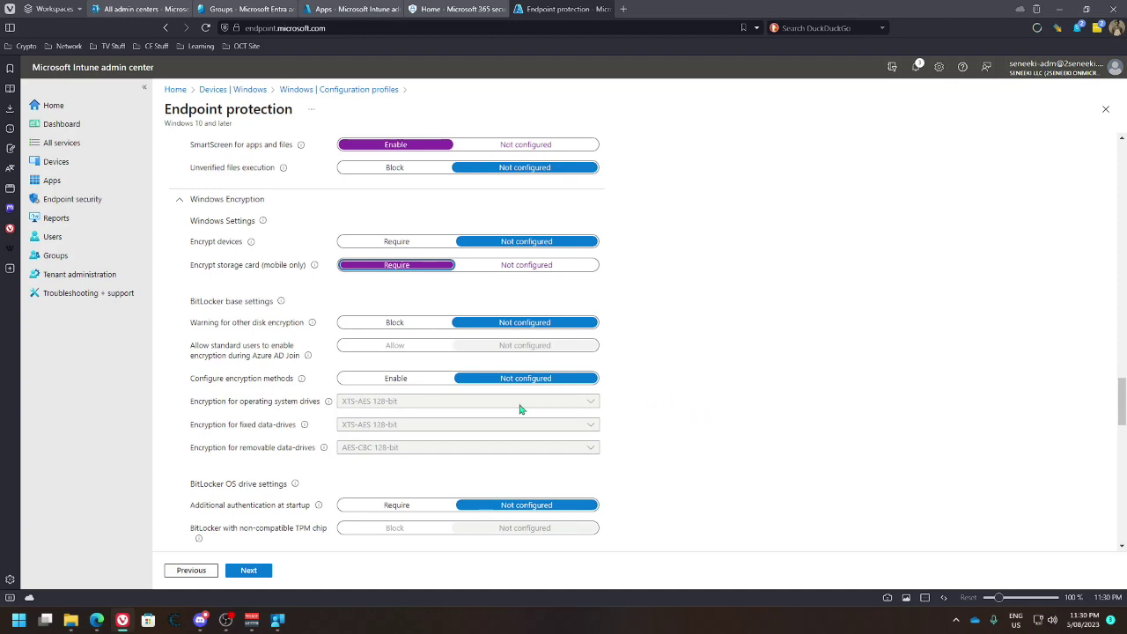
pyautogui.scroll(-1, 363, 406)
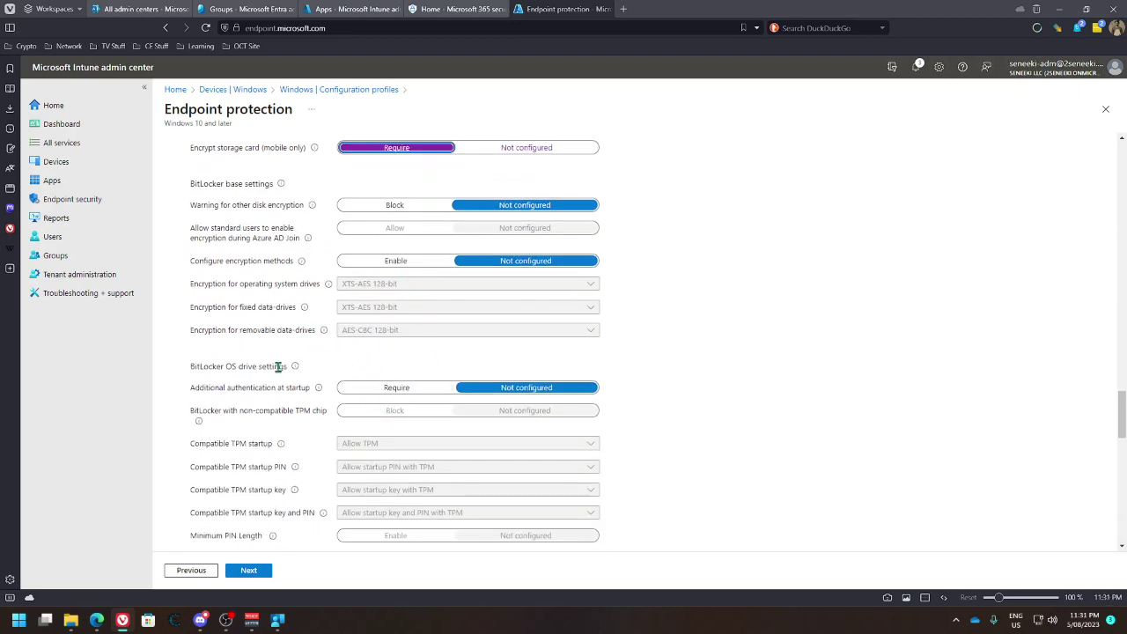
pyautogui.scroll(-1, 372, 449)
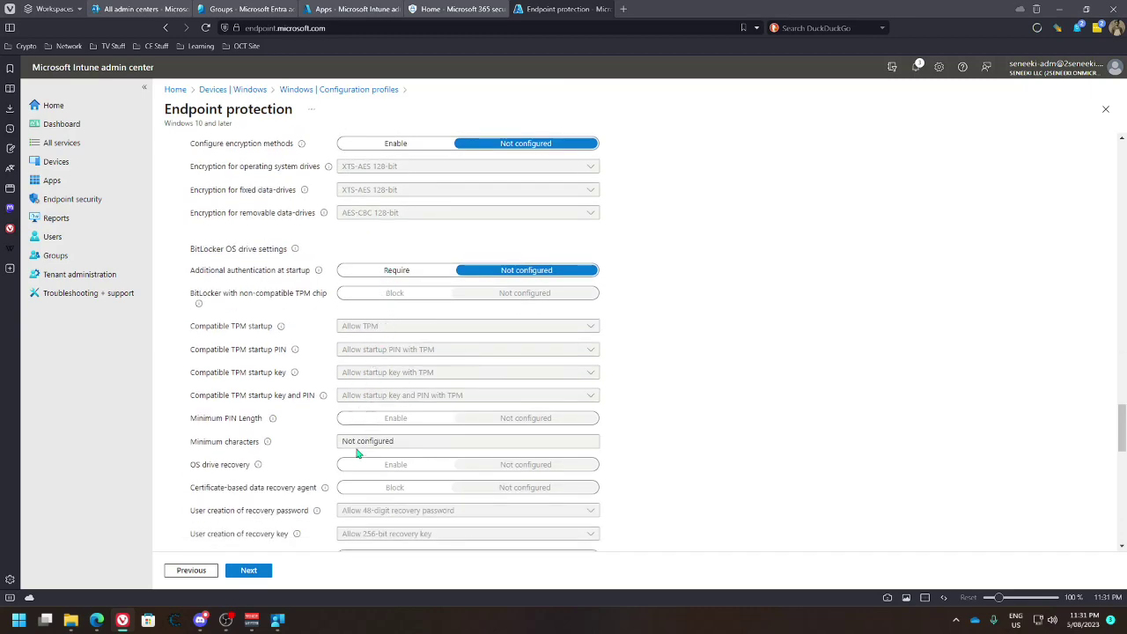
pyautogui.scroll(-3, 370, 445)
pyautogui.scroll(-1, 391, 388)
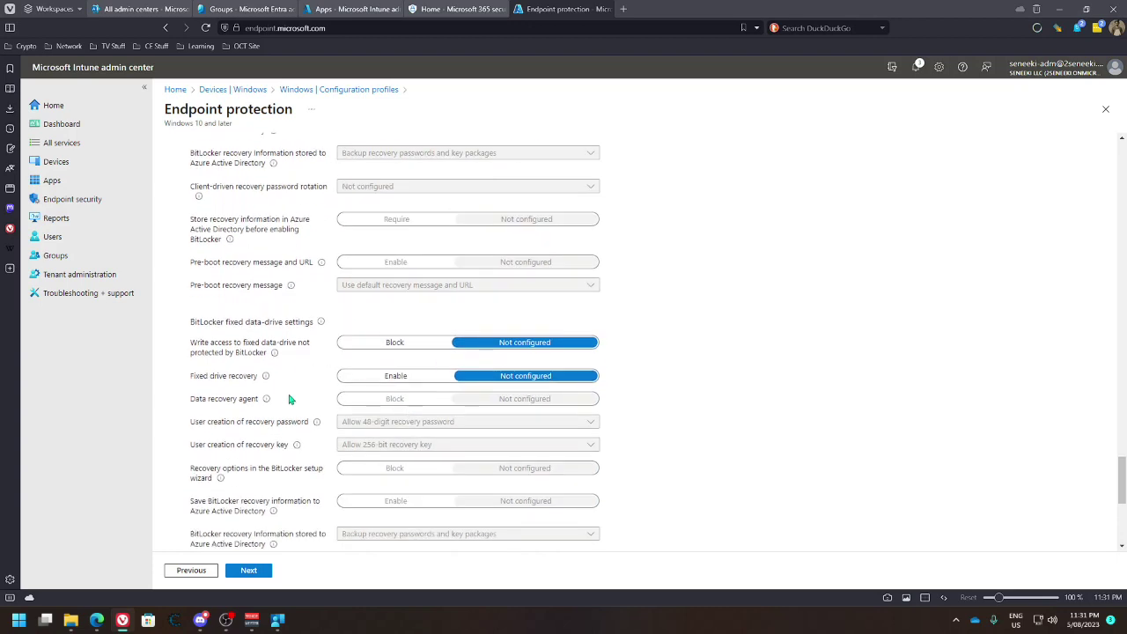
pyautogui.moveTo(267, 384)
pyautogui.scroll(-3, 317, 392)
pyautogui.scroll(-1, 317, 394)
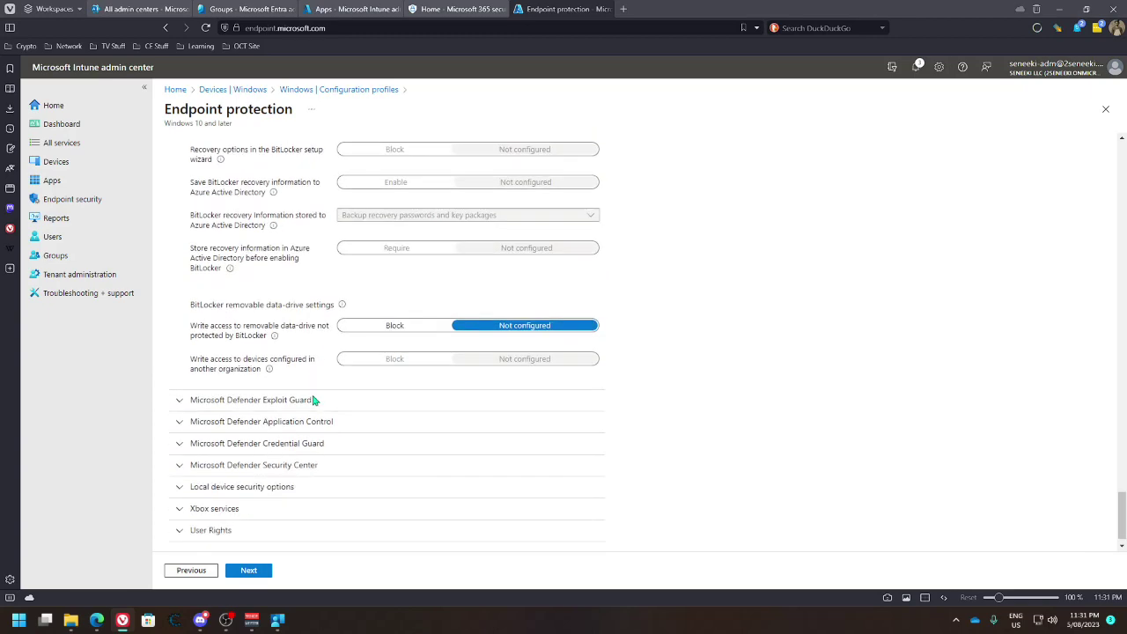
# Enable the credential-stealing and Process creation from Adobe Reader attack surface reduction rules
pyautogui.click(180, 384)
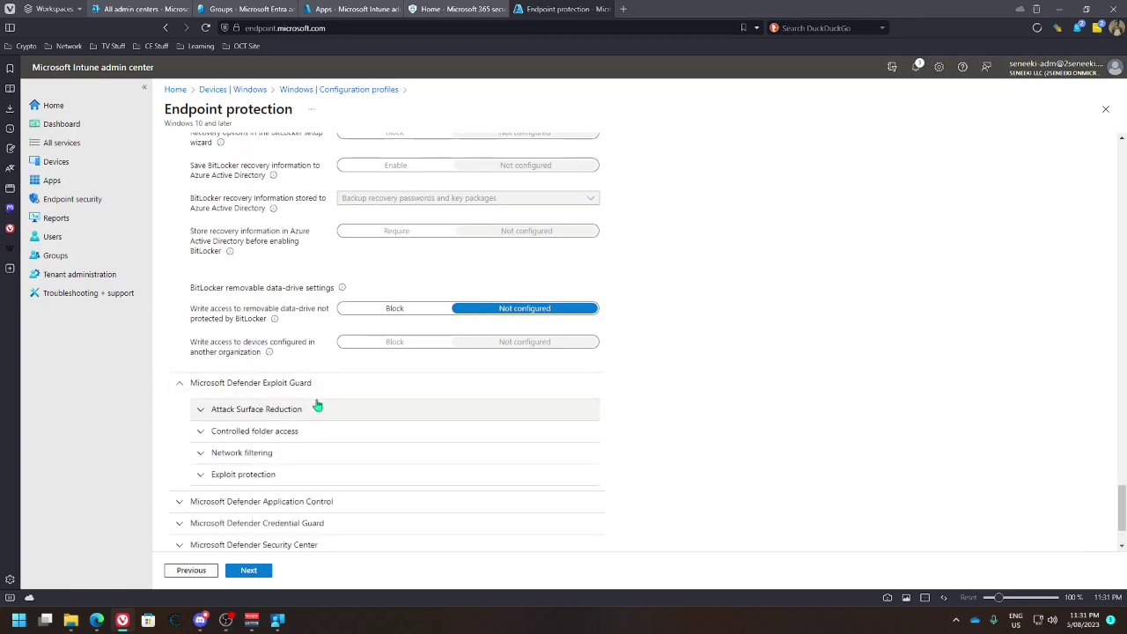
pyautogui.scroll(-1, 299, 369)
pyautogui.click(201, 315)
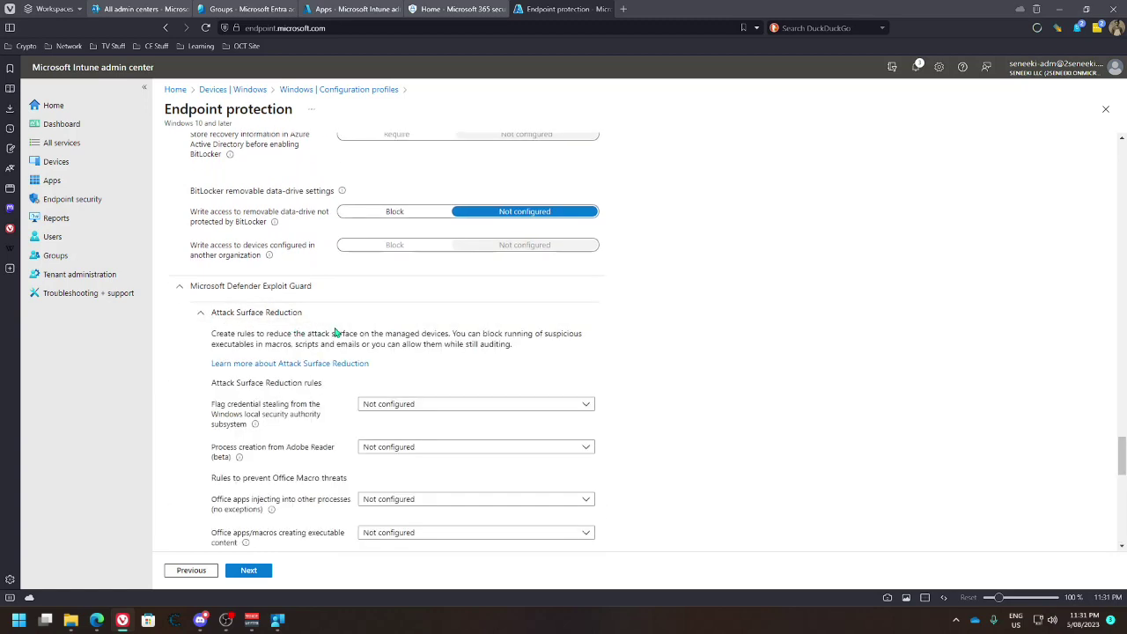
pyautogui.scroll(-1, 405, 339)
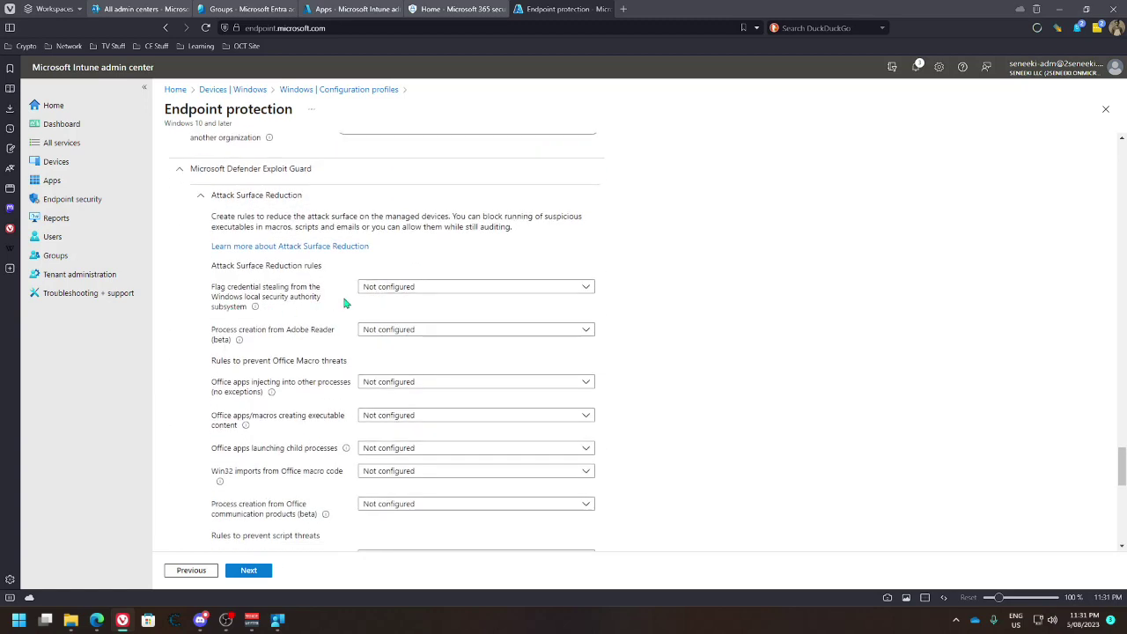
pyautogui.click(445, 293)
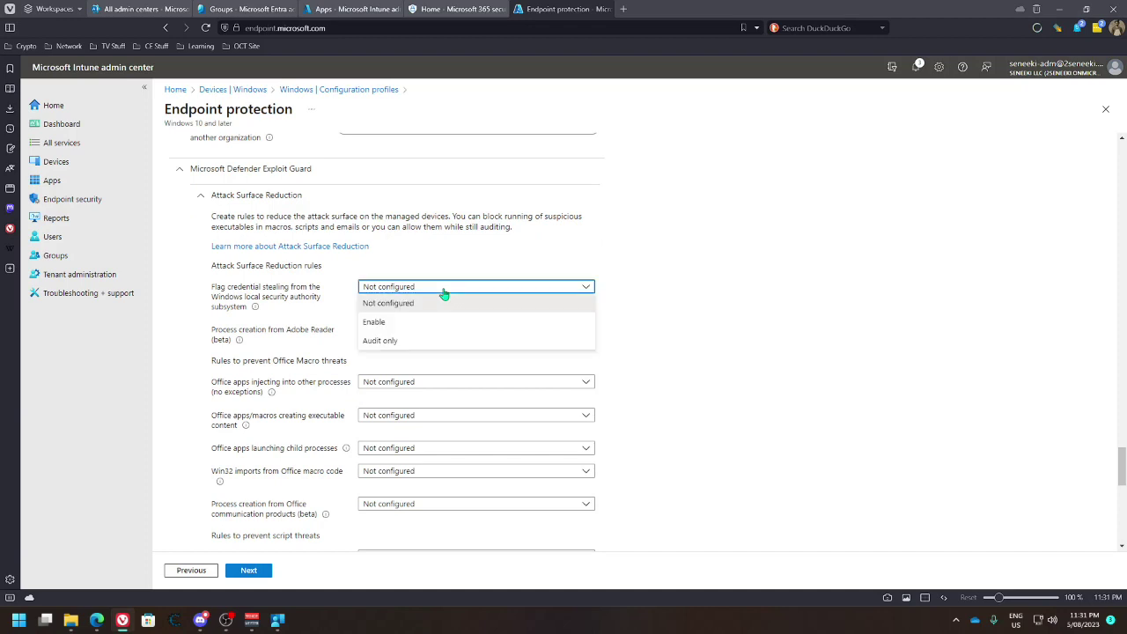
pyautogui.click(391, 324)
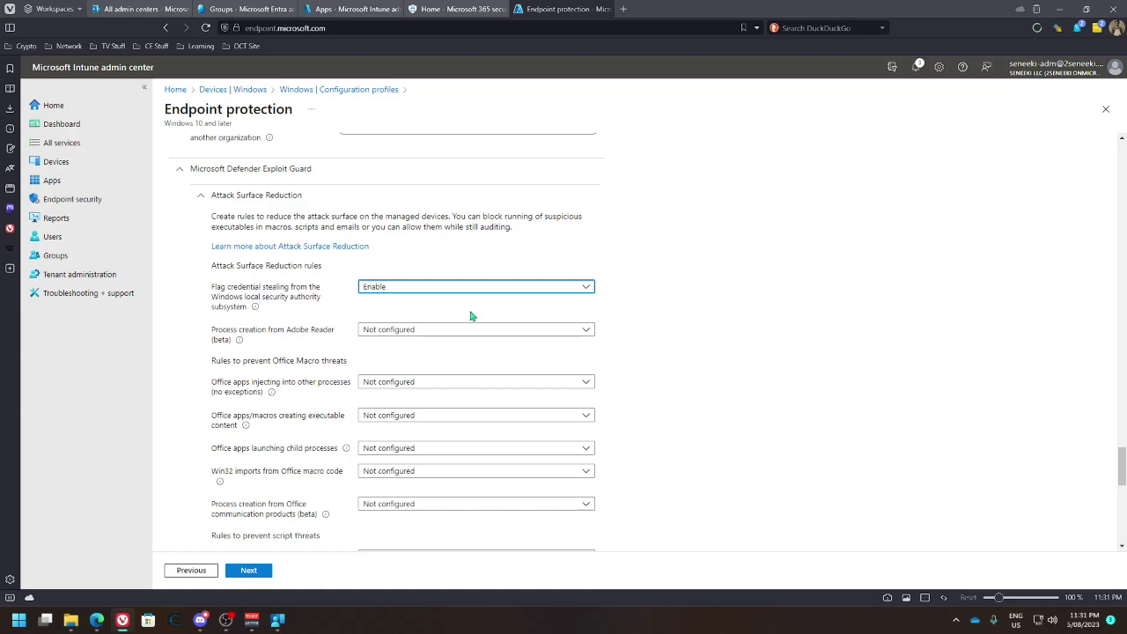
pyautogui.click(426, 329)
pyautogui.click(392, 365)
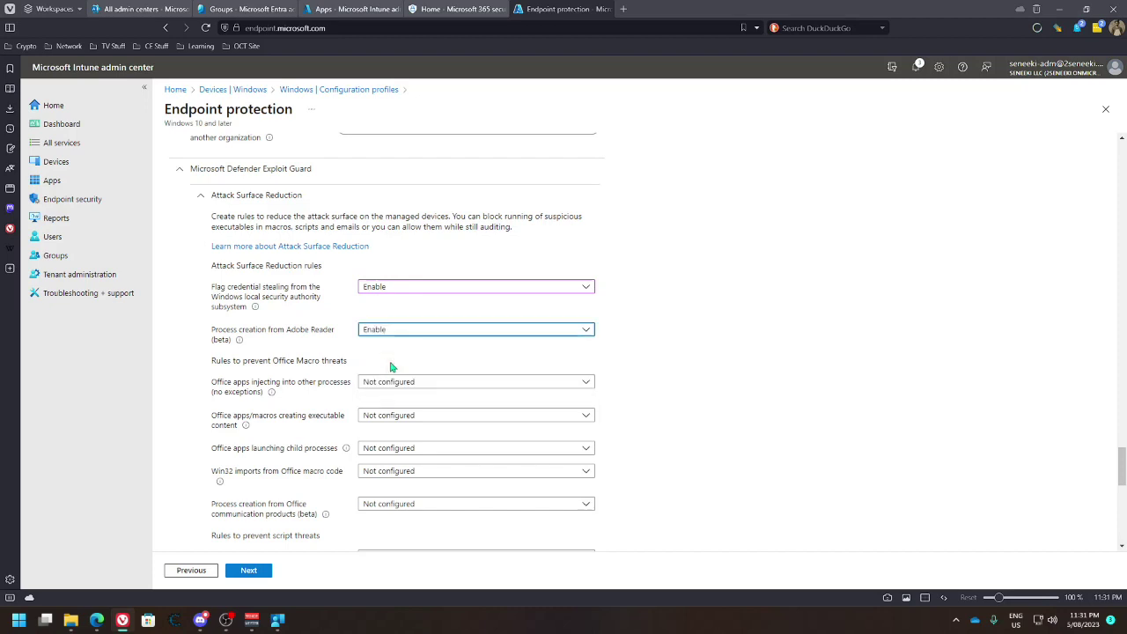
# Set the Office apps launching child processes rule to Block, leaving other rules Not configured
pyautogui.scroll(-1, 405, 361)
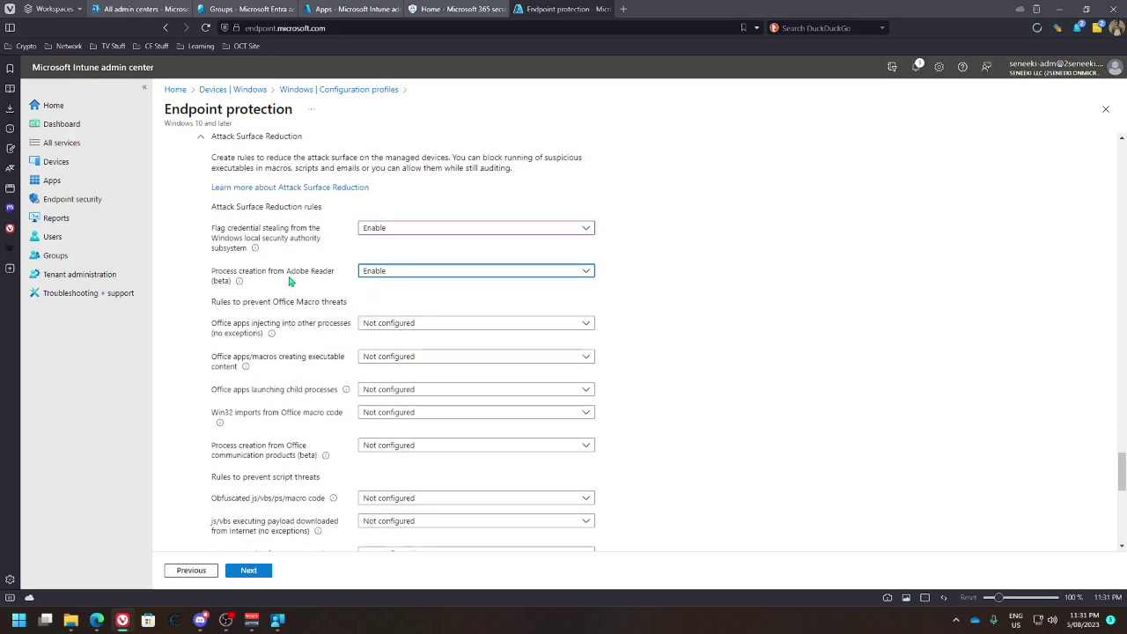
pyautogui.scroll(-1, 337, 298)
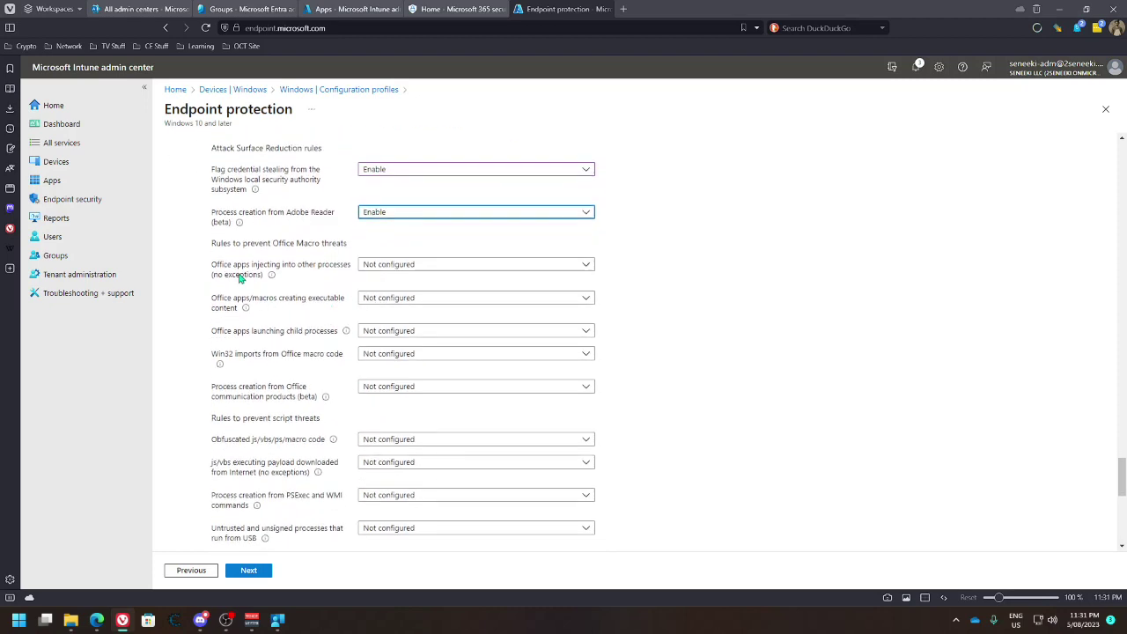
pyautogui.click(388, 269)
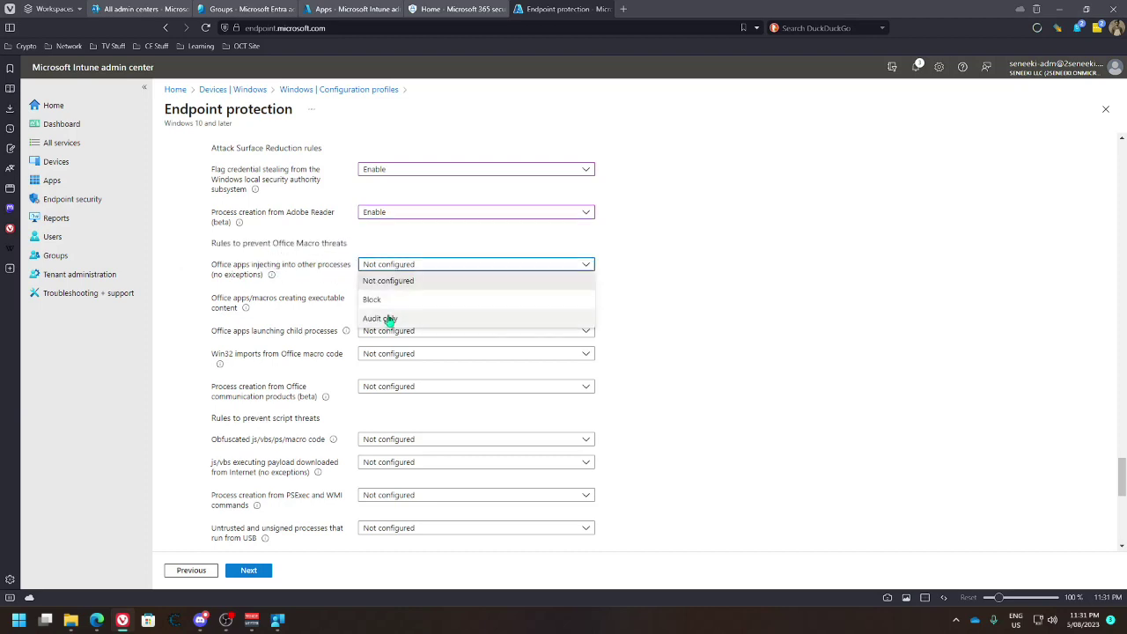
pyautogui.click(325, 287)
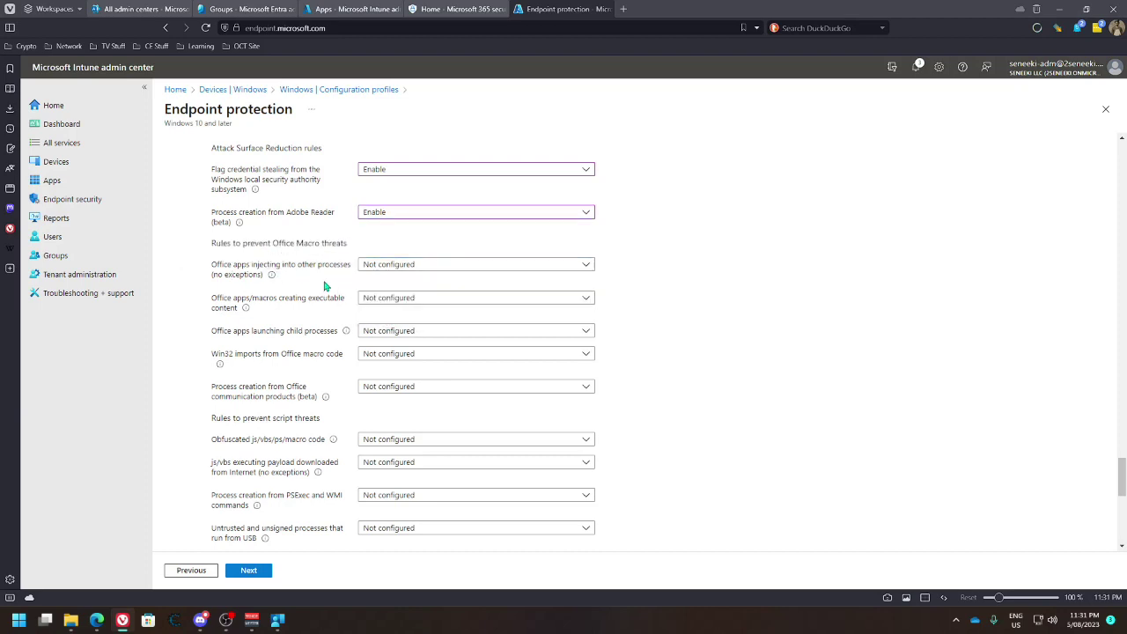
pyautogui.click(434, 268)
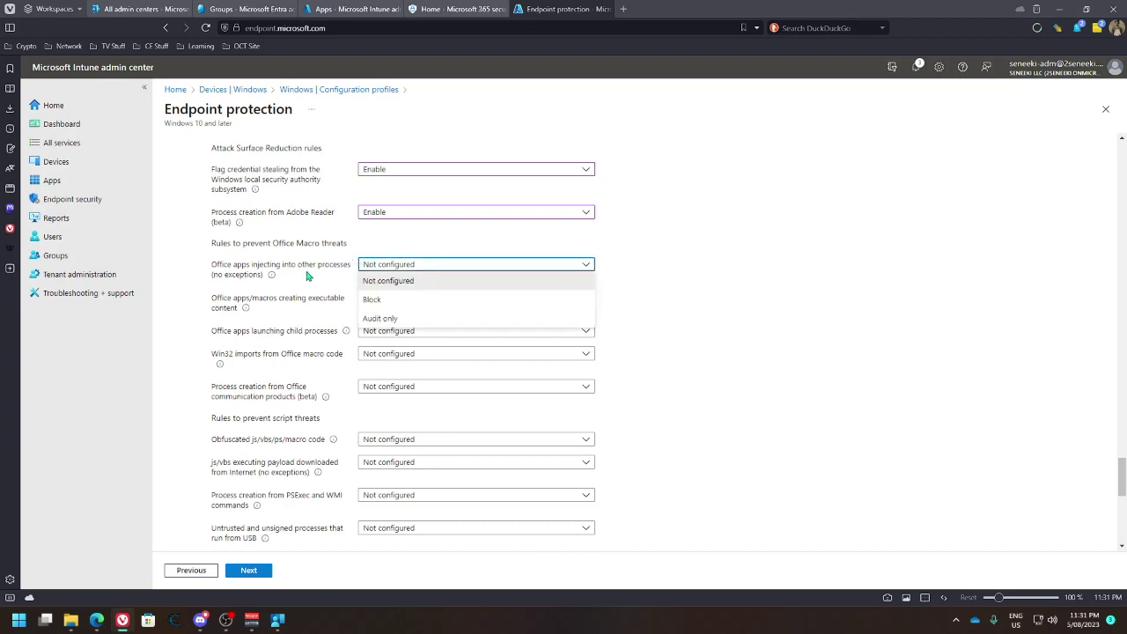
pyautogui.click(307, 276)
pyautogui.click(394, 271)
pyautogui.click(674, 286)
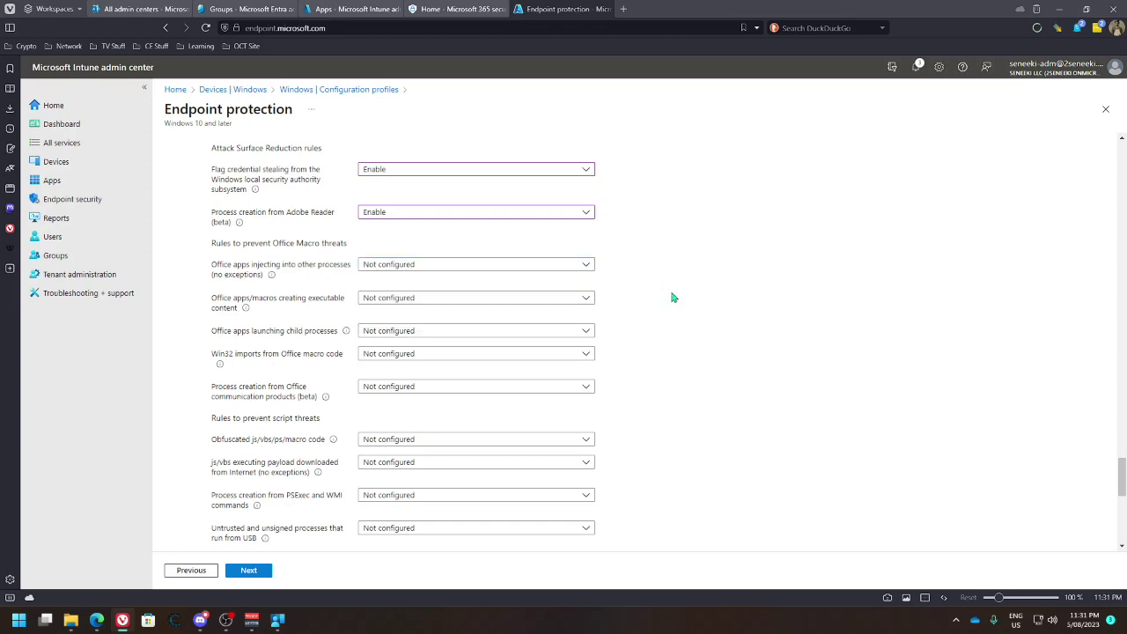
pyautogui.scroll(-1, 679, 301)
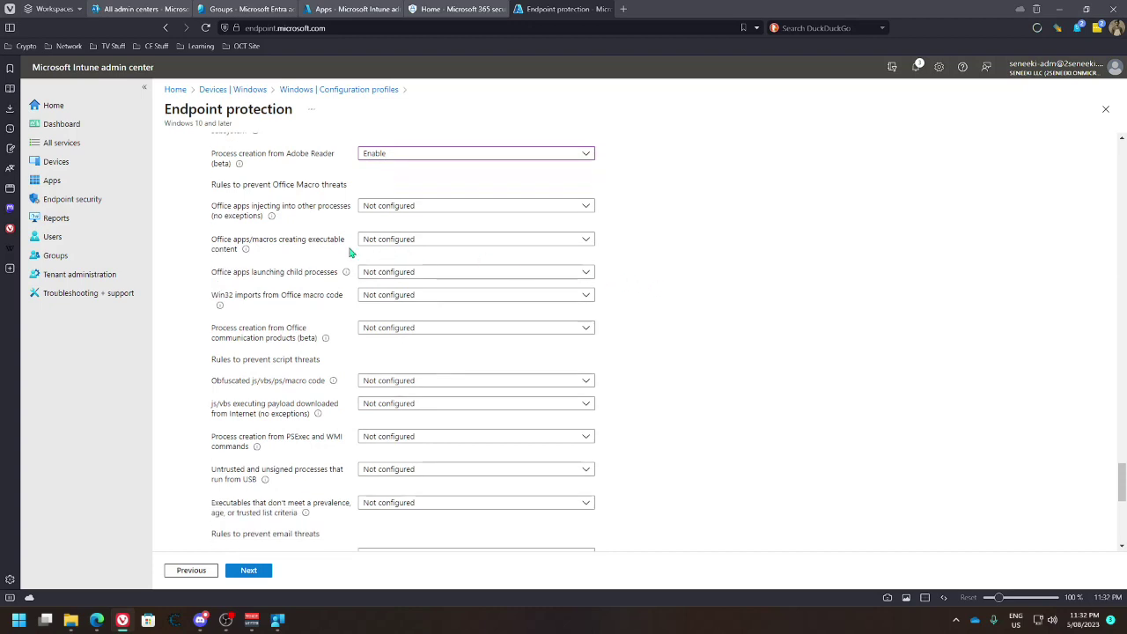
pyautogui.click(457, 245)
pyautogui.click(458, 247)
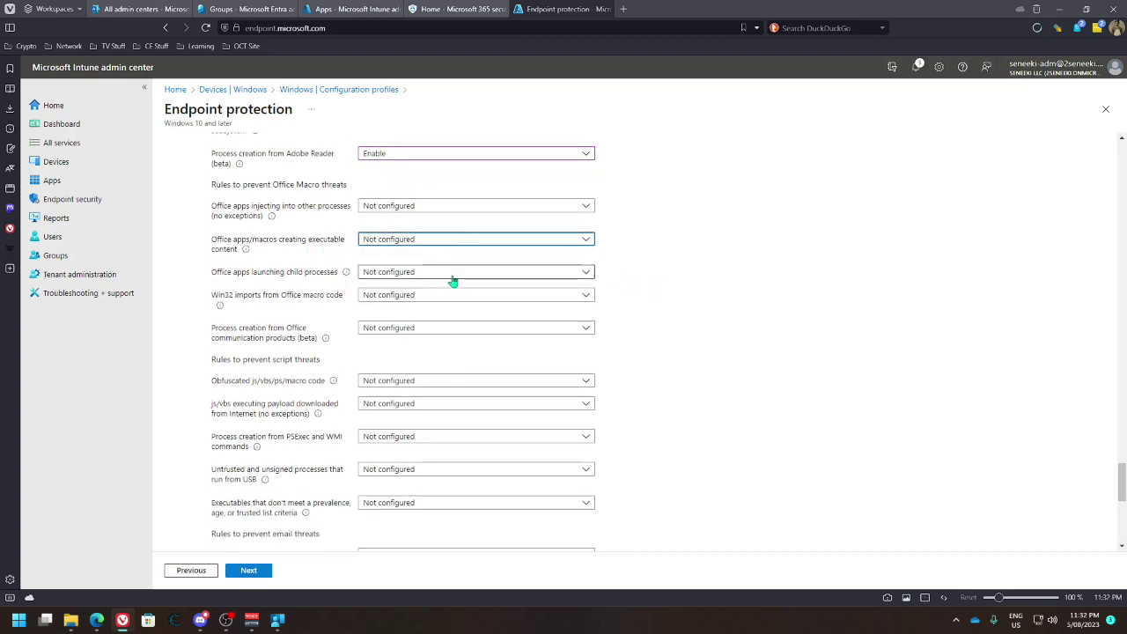
pyautogui.click(466, 275)
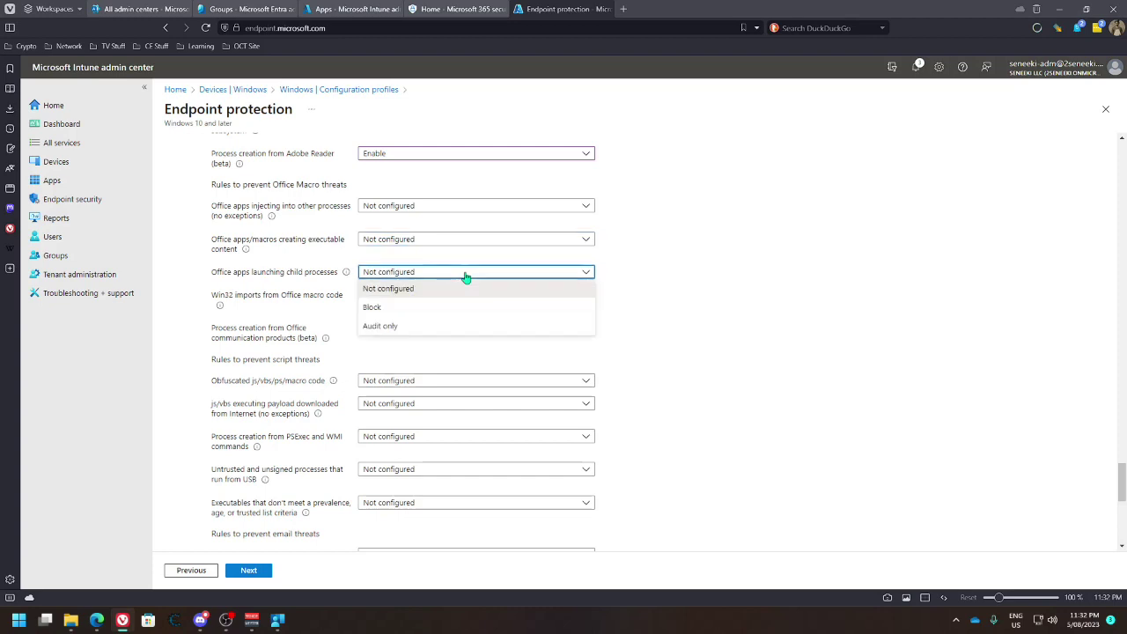
pyautogui.click(380, 309)
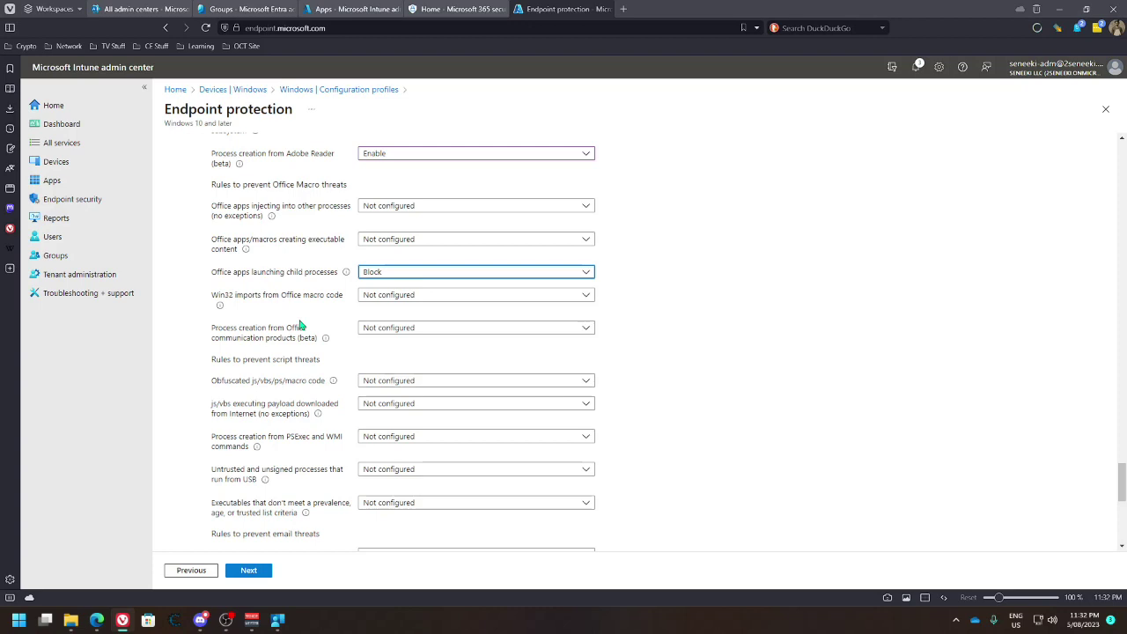
# Block Win32 imports from Office macros, obfuscated scripts and downloaded js/vbs payloads
pyautogui.click(430, 300)
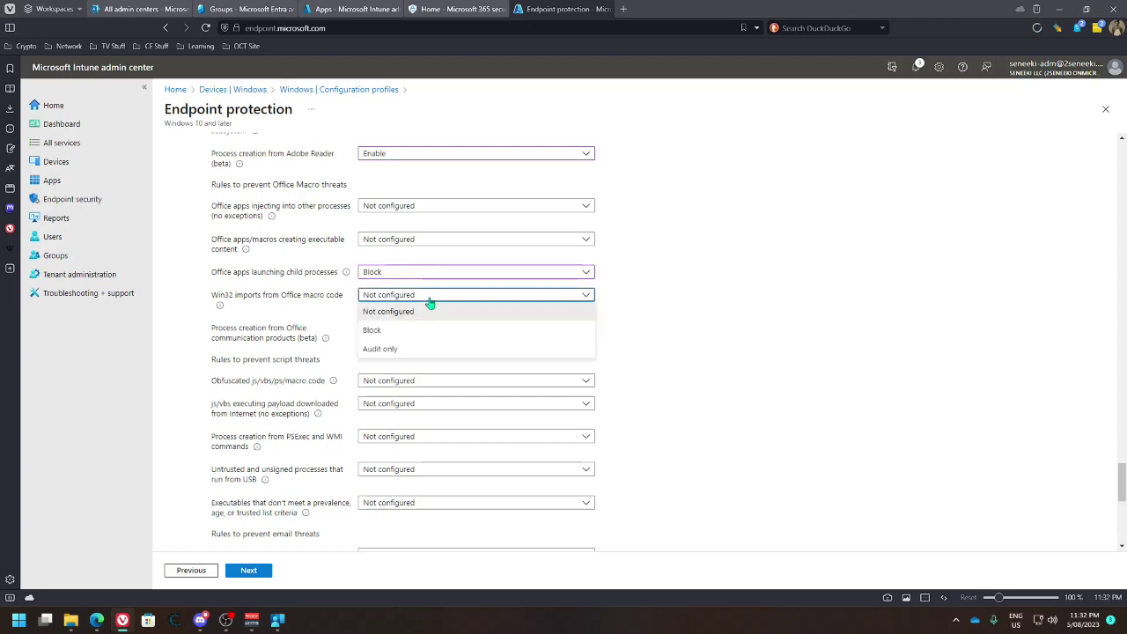
pyautogui.click(373, 331)
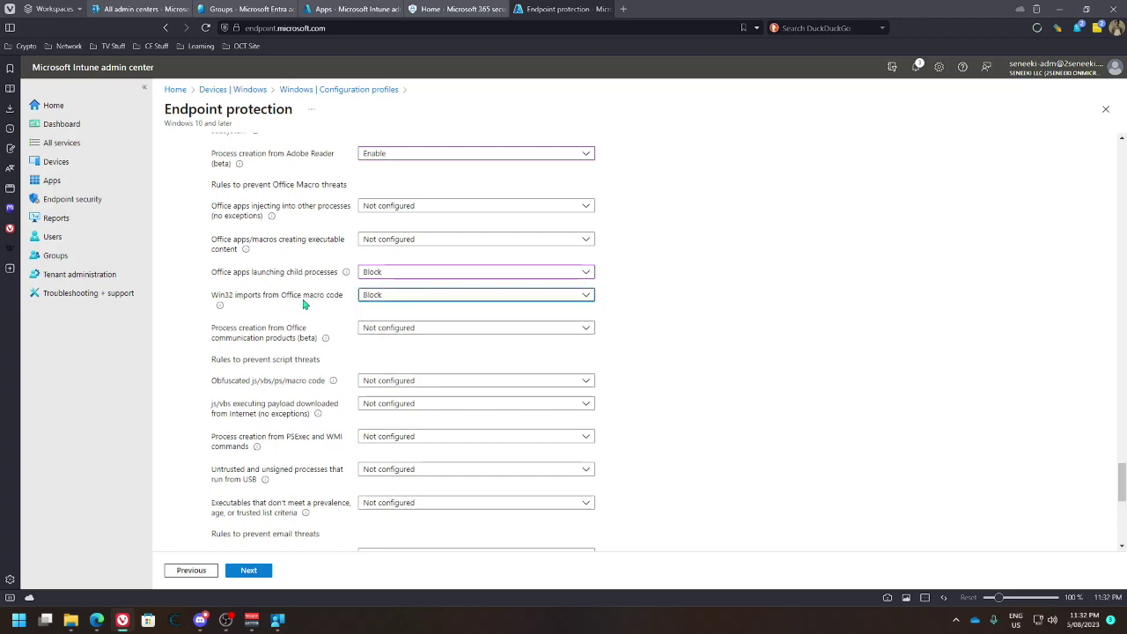
pyautogui.scroll(-1, 380, 354)
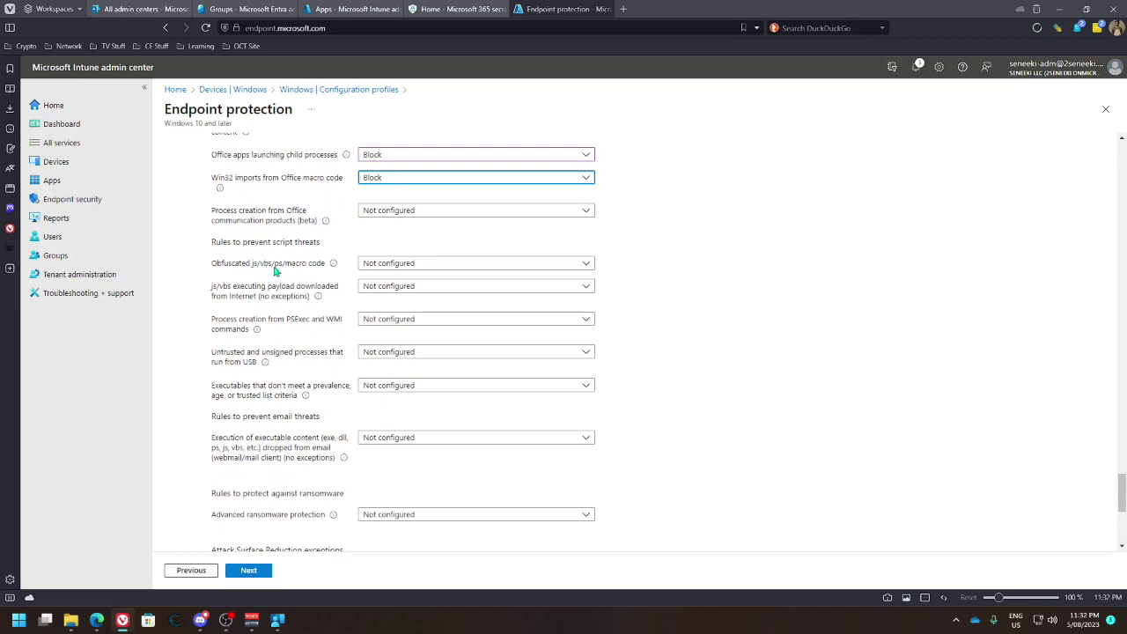
pyautogui.click(385, 264)
pyautogui.click(375, 301)
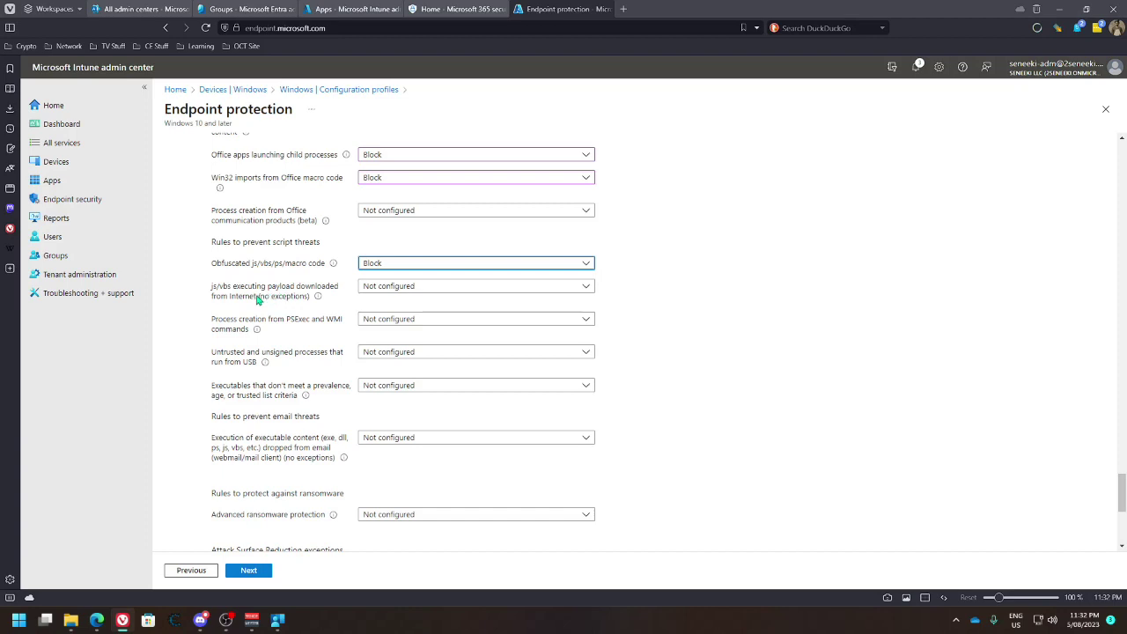
pyautogui.click(370, 289)
pyautogui.click(373, 320)
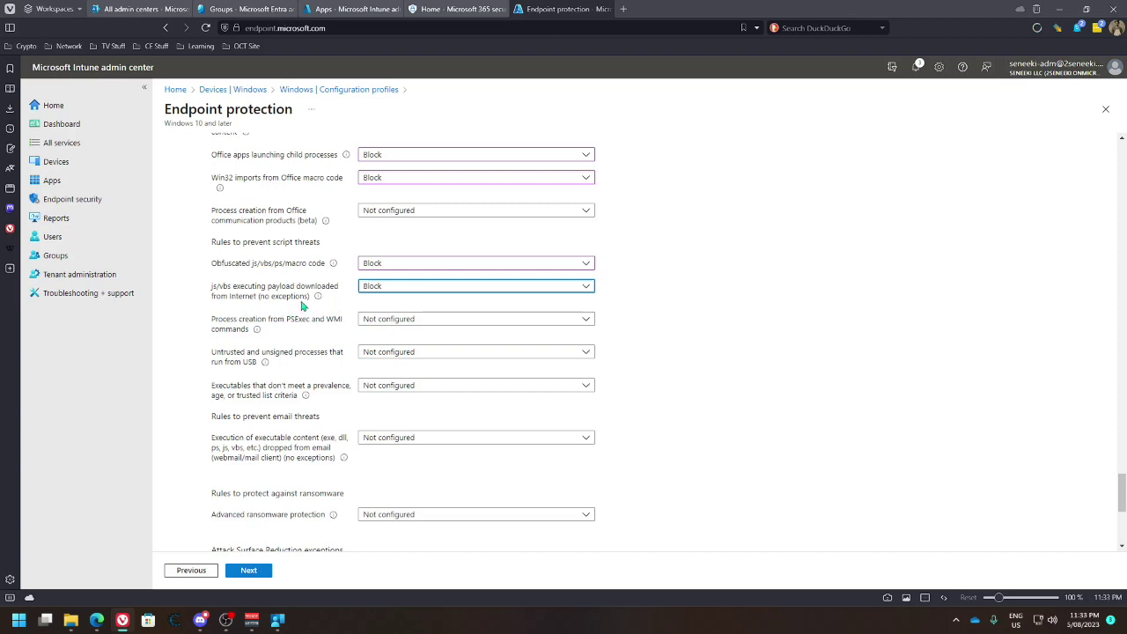
pyautogui.scroll(-1, 304, 306)
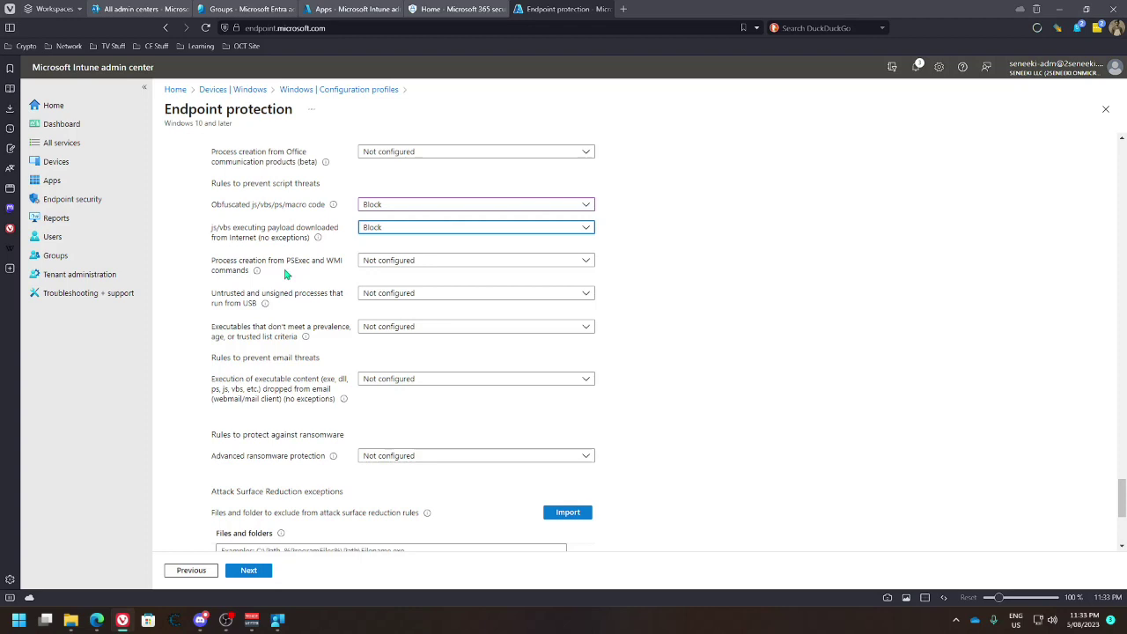
# Set PSExec/WMI process creation to Audit only and block untrusted, unsigned USB processes
pyautogui.click(428, 264)
pyautogui.click(426, 268)
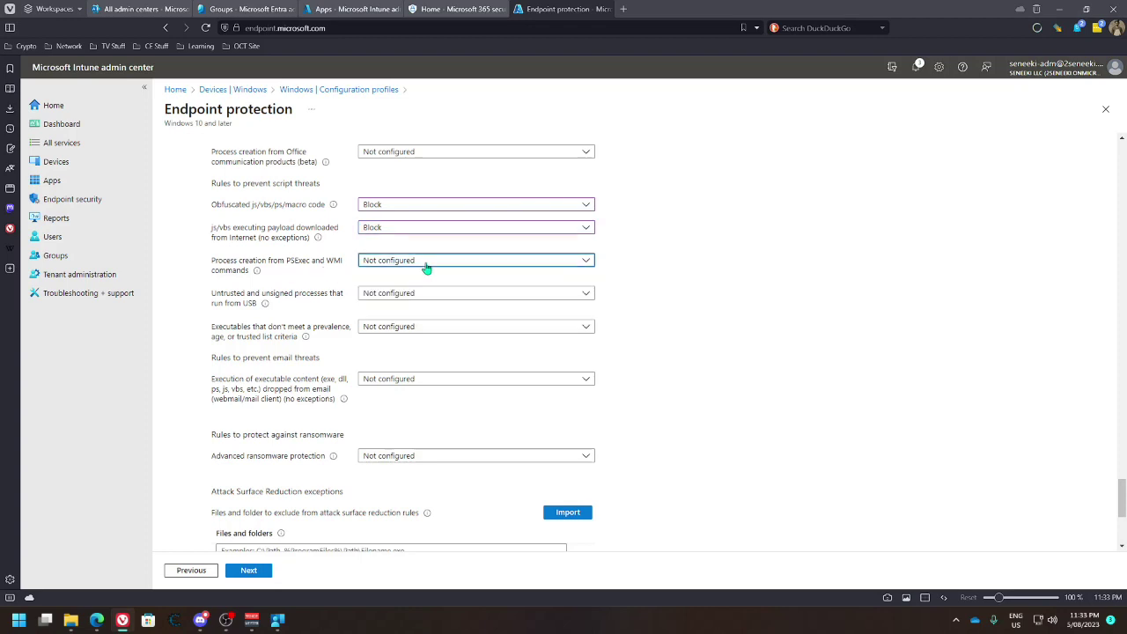
pyautogui.click(427, 267)
pyautogui.click(403, 315)
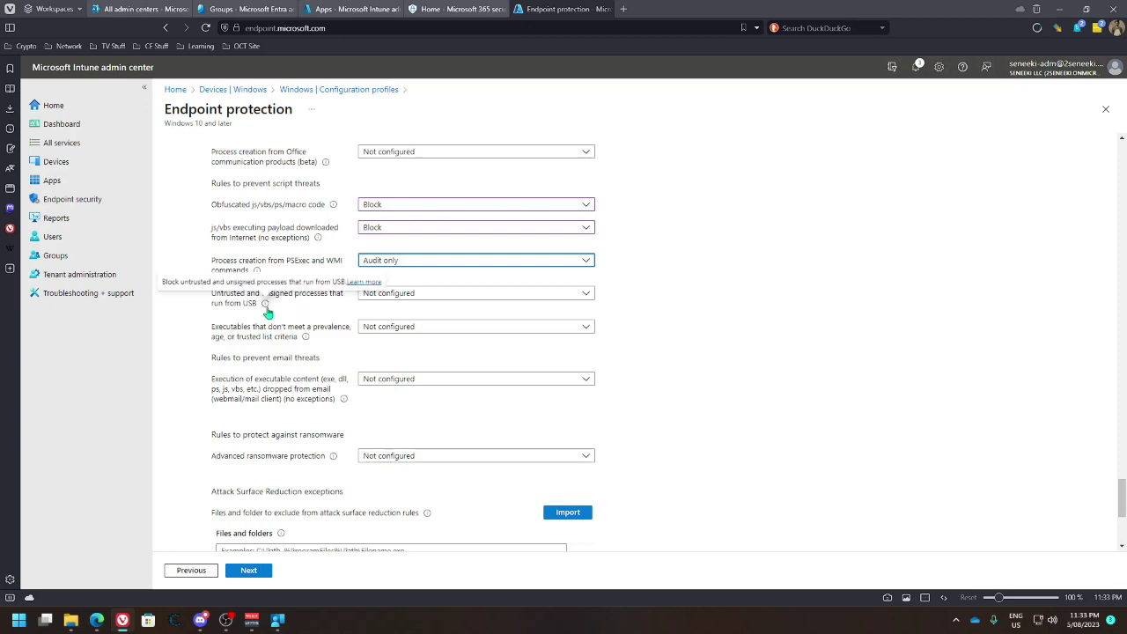
pyautogui.click(374, 295)
pyautogui.click(373, 329)
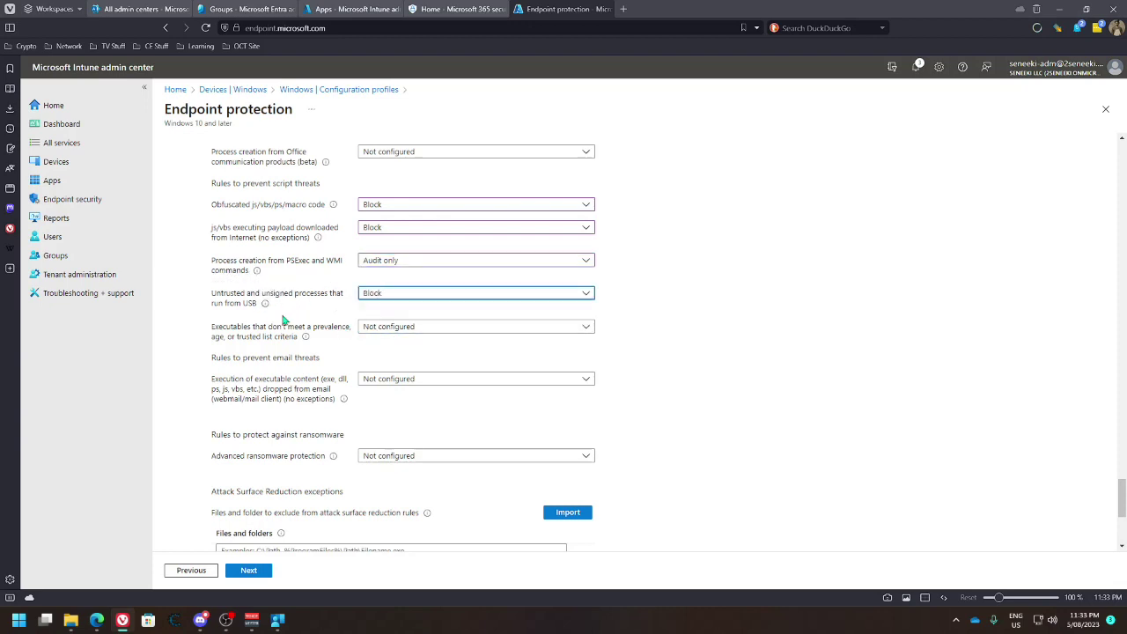
# Set the low-prevalence executables and email-dropped executable content rules to Audit only
pyautogui.scroll(-1, 305, 321)
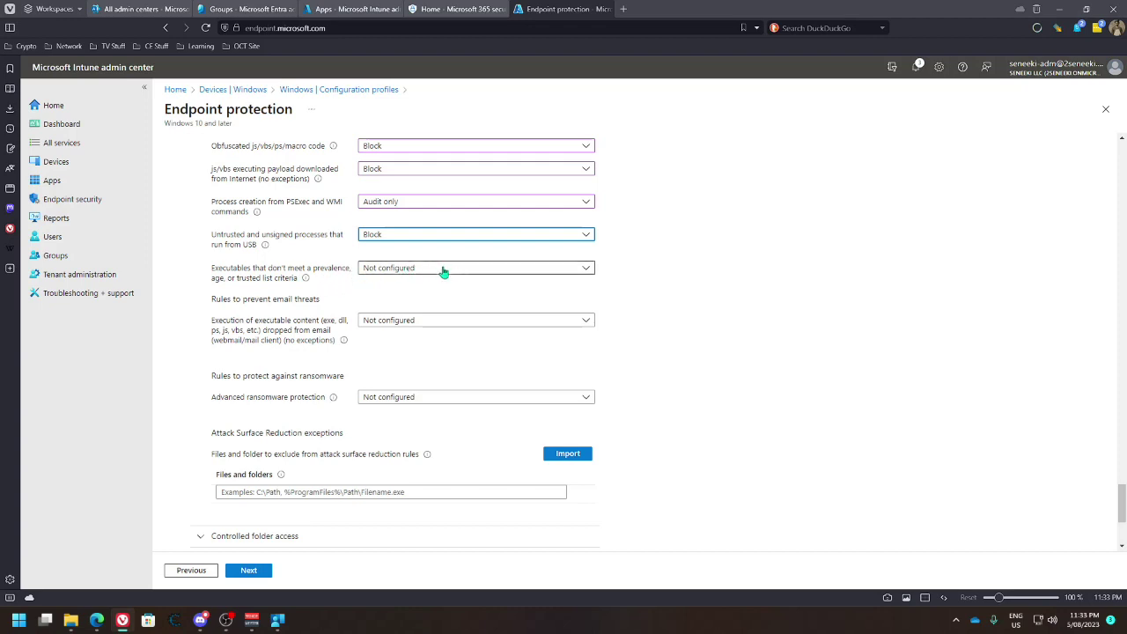
pyautogui.click(445, 270)
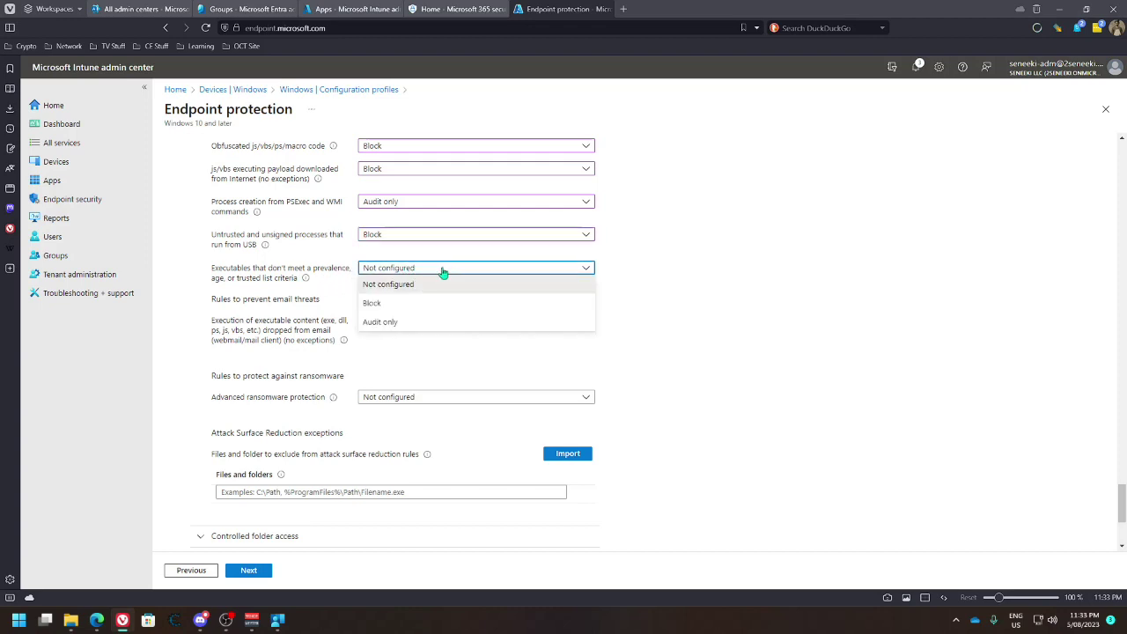
pyautogui.click(389, 322)
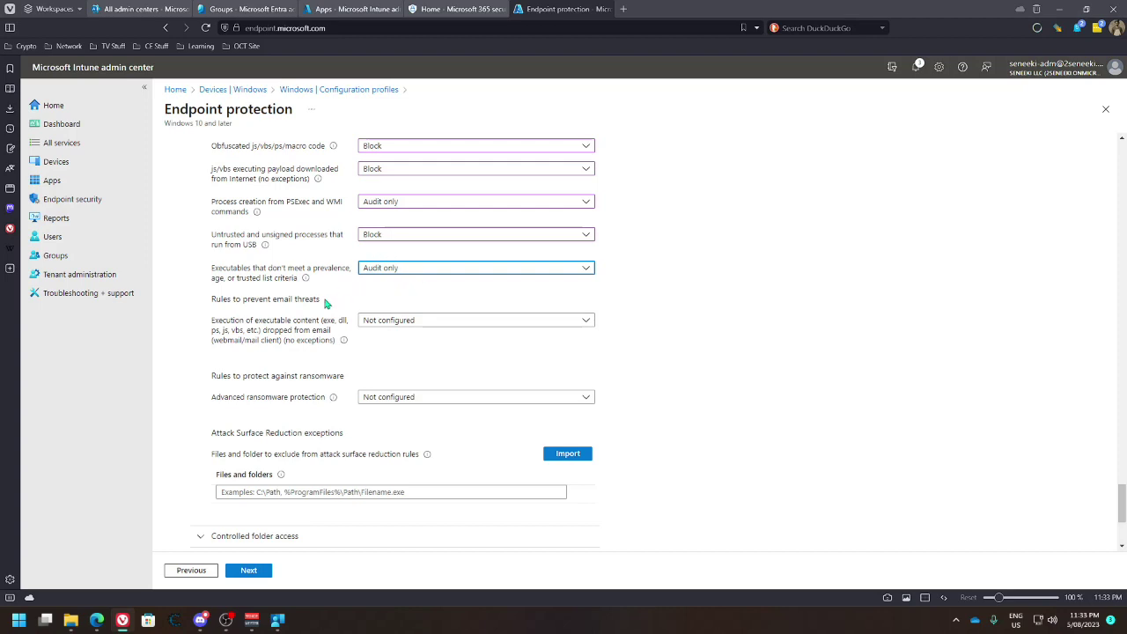
pyautogui.click(431, 320)
pyautogui.click(399, 376)
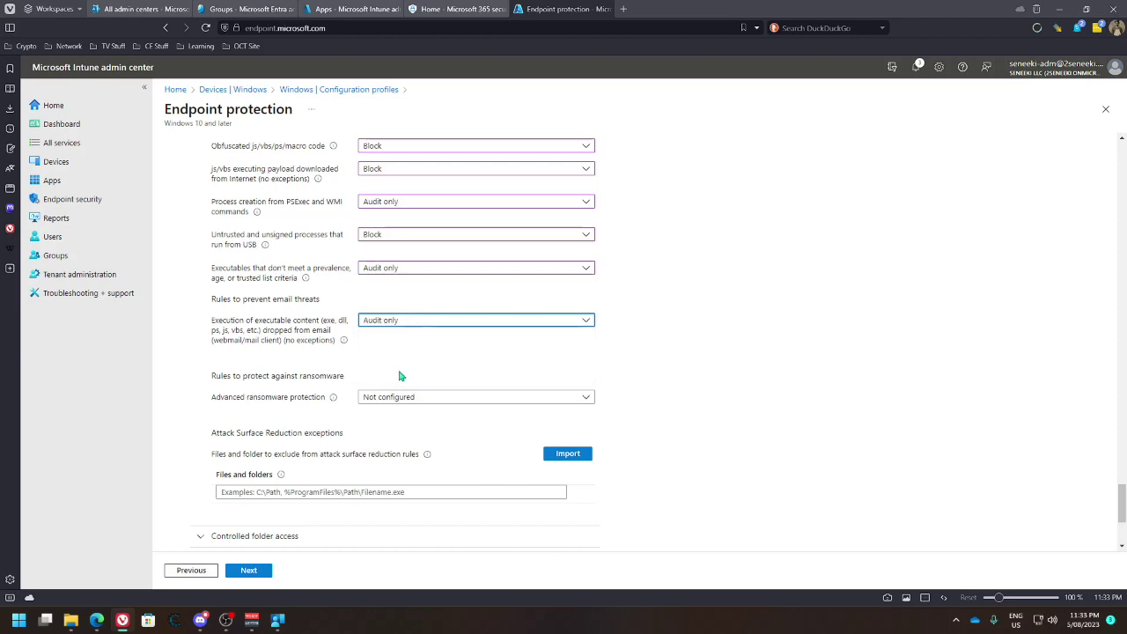
# Set Advanced ransomware protection to Enable
pyautogui.scroll(-2, 322, 331)
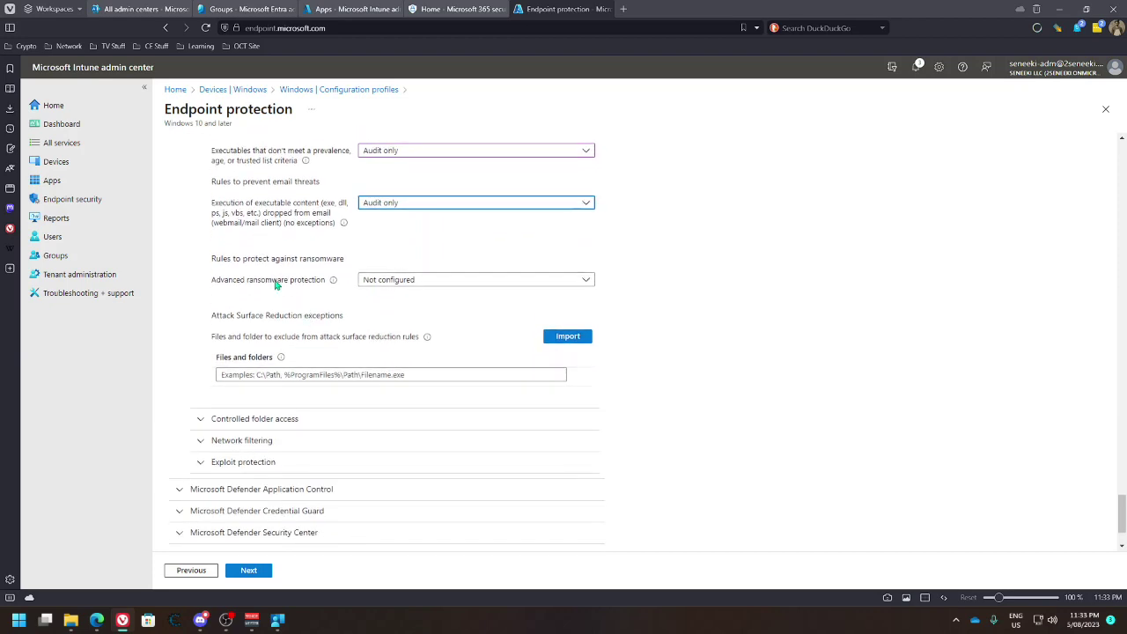
pyautogui.click(445, 282)
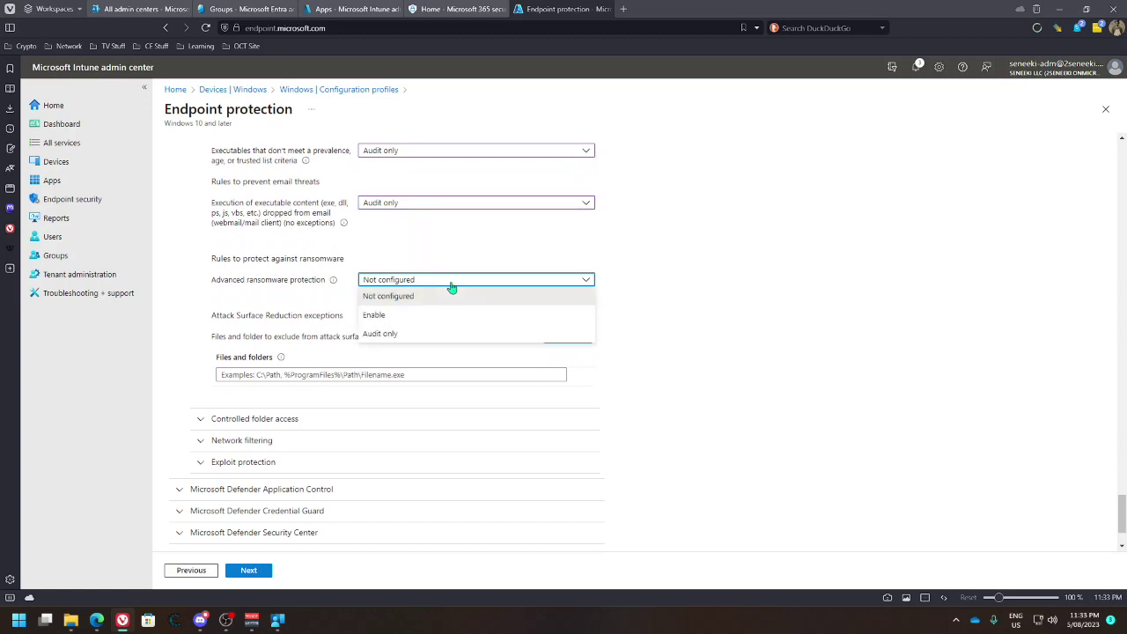
pyautogui.click(408, 315)
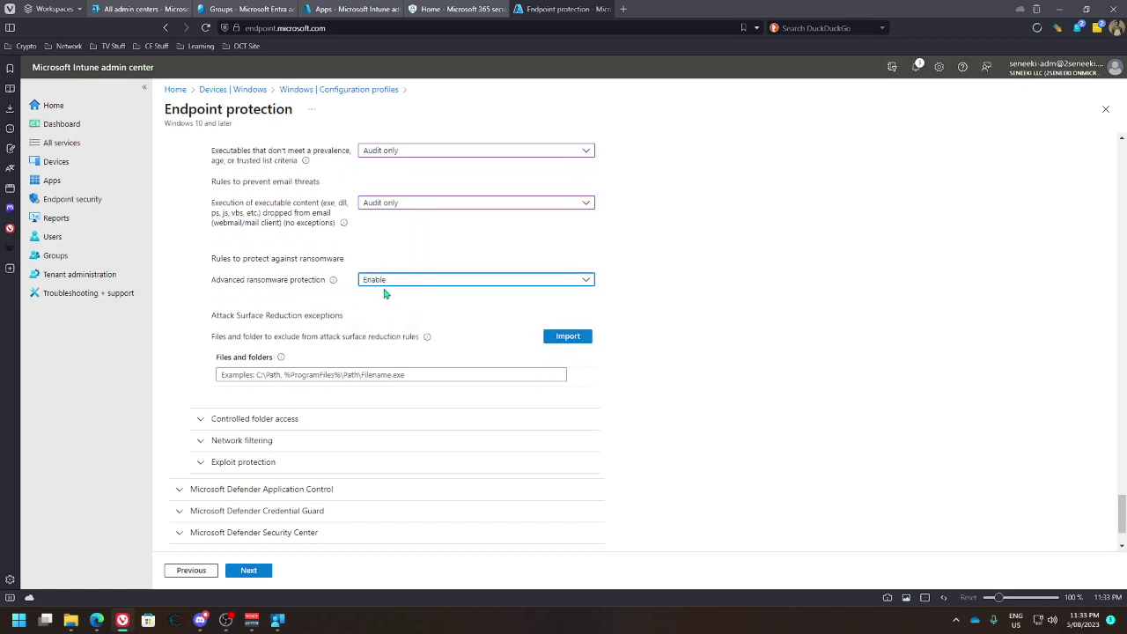
# Expand Controlled folder access and leave Folder protection as Not configured
pyautogui.scroll(-2, 476, 340)
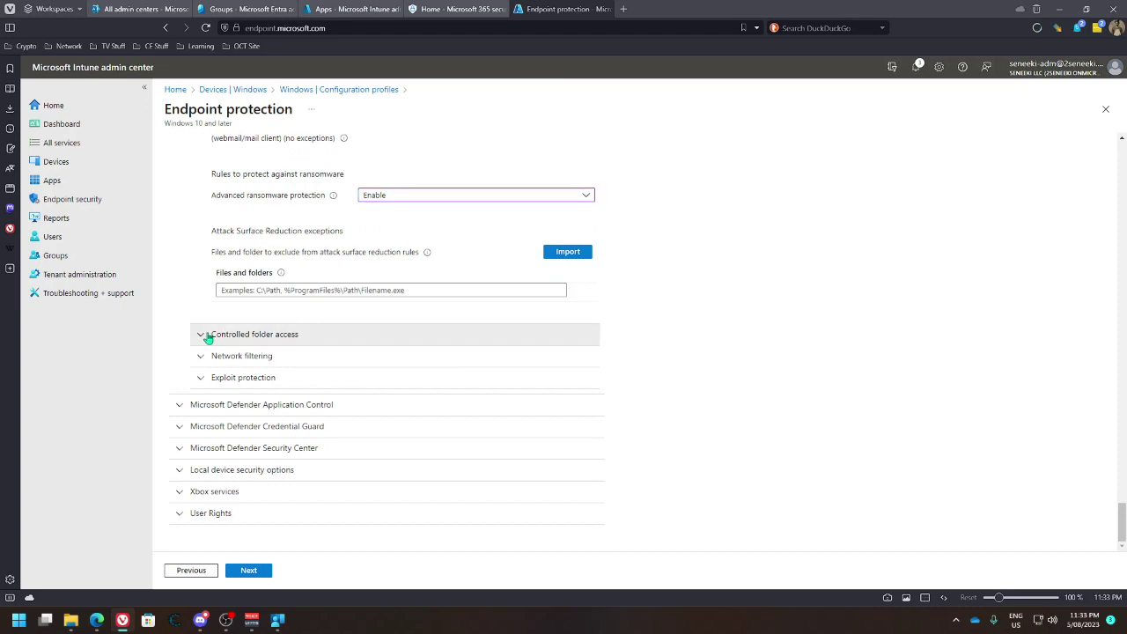
pyautogui.click(208, 335)
pyautogui.scroll(-2, 376, 336)
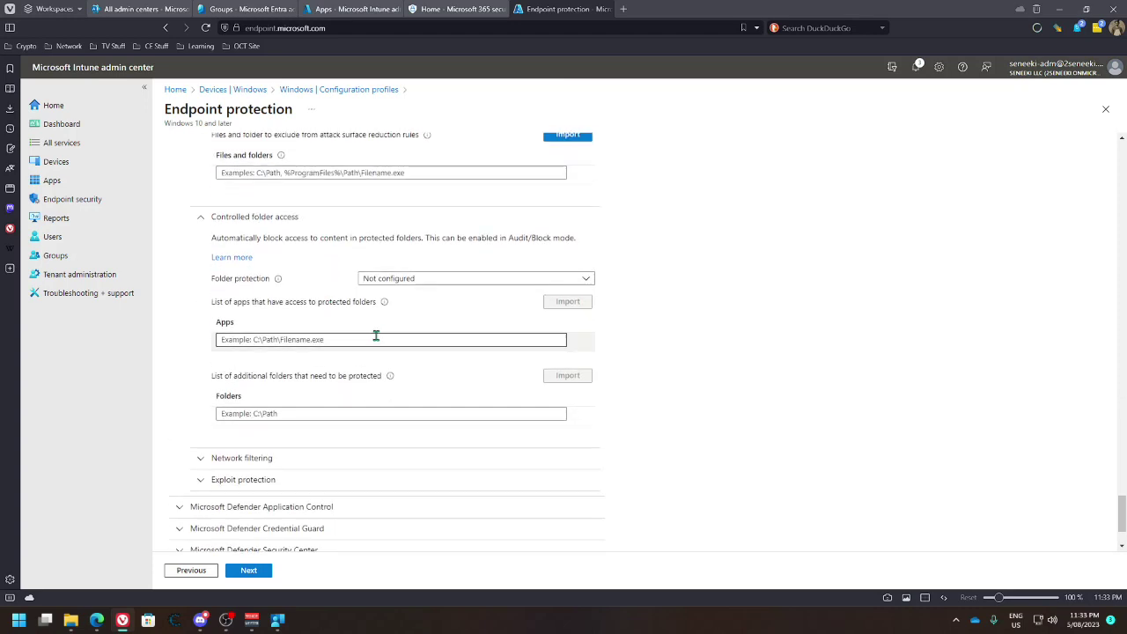
pyautogui.click(440, 280)
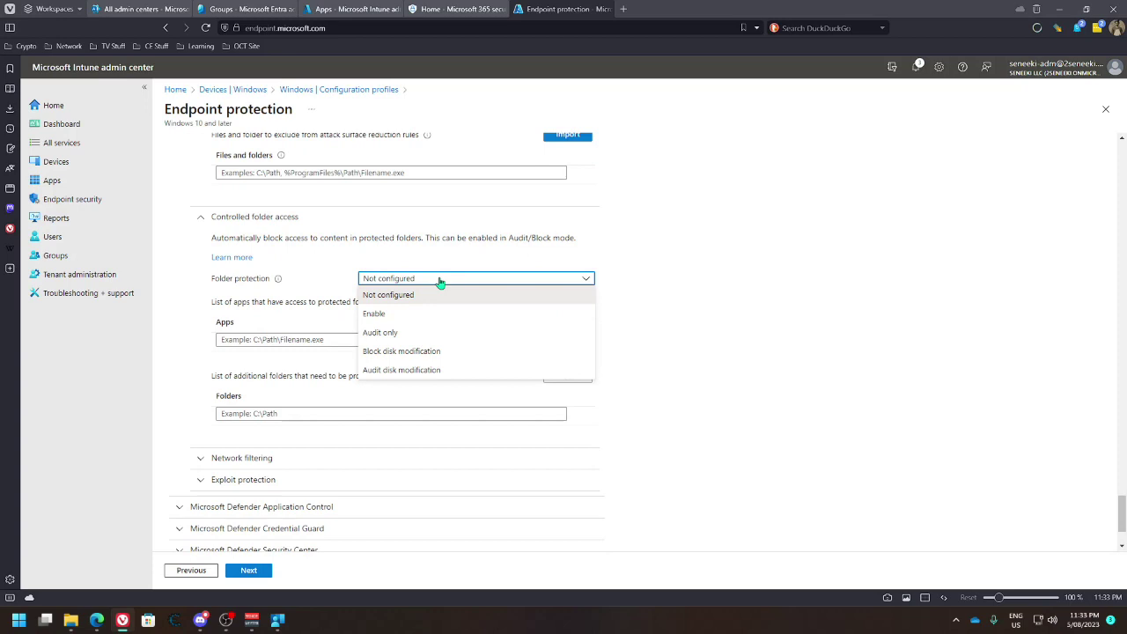
pyautogui.click(440, 280)
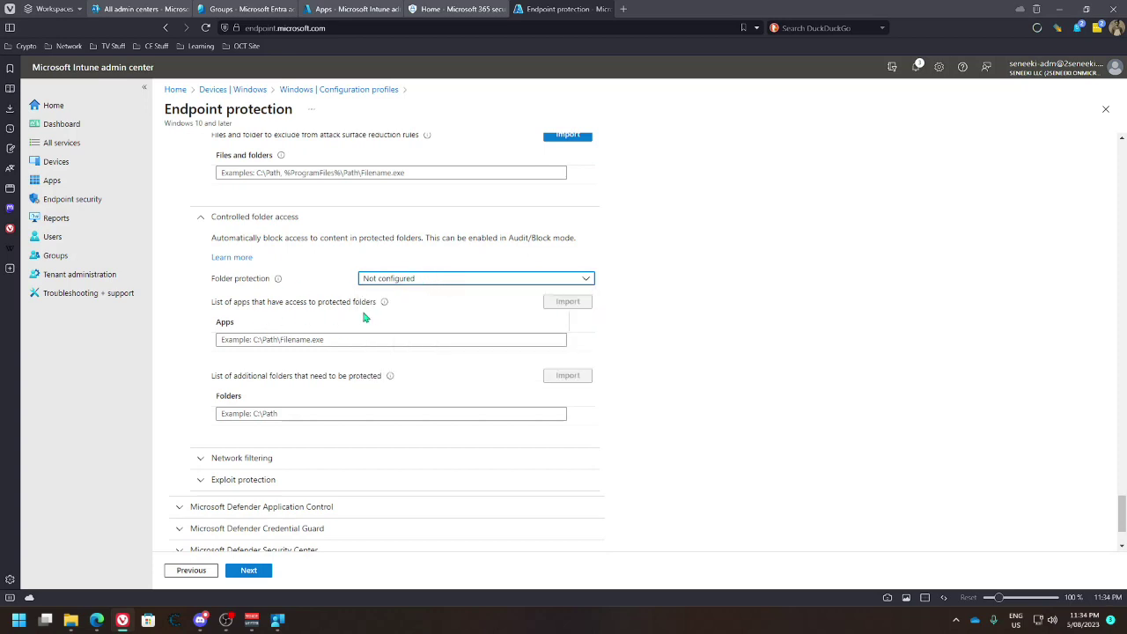
pyautogui.moveTo(383, 302)
pyautogui.click(431, 280)
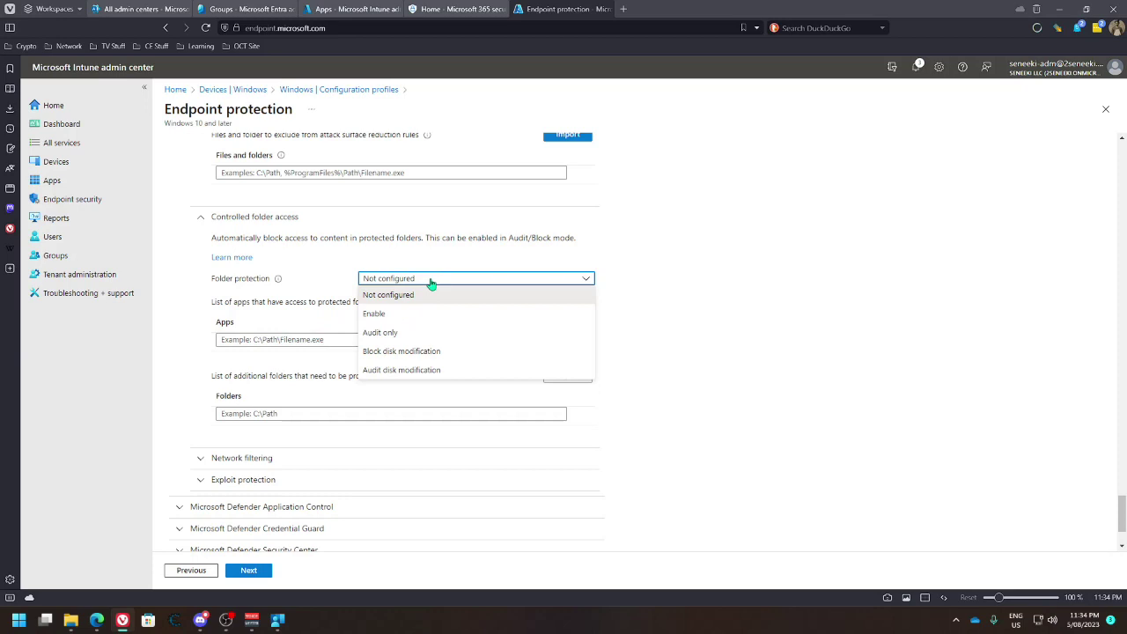
pyautogui.click(431, 280)
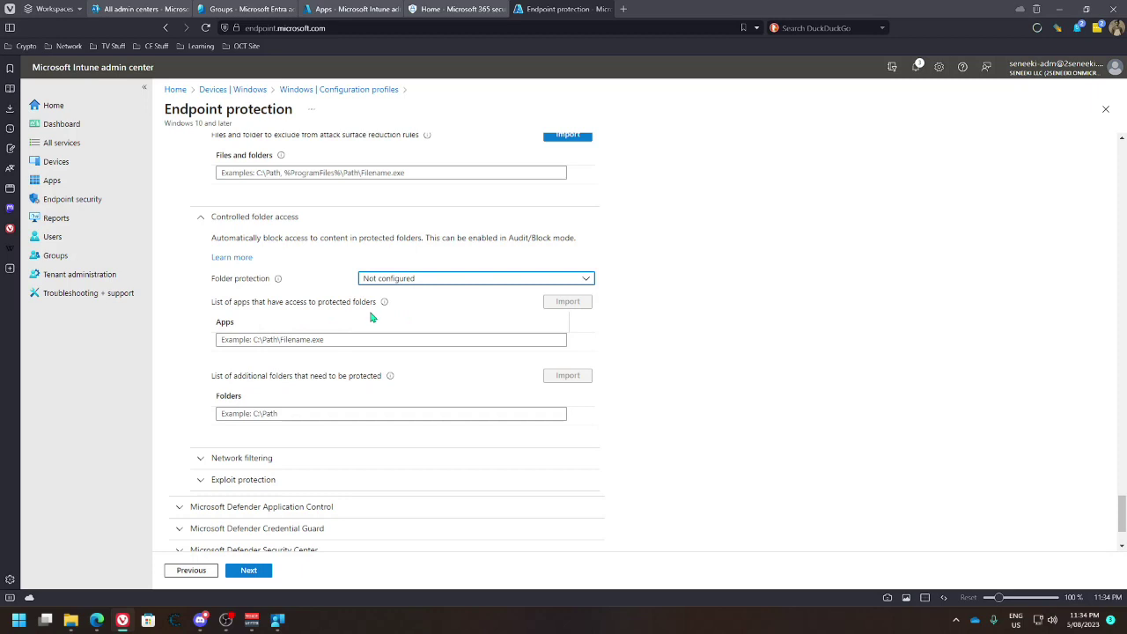
pyautogui.click(427, 280)
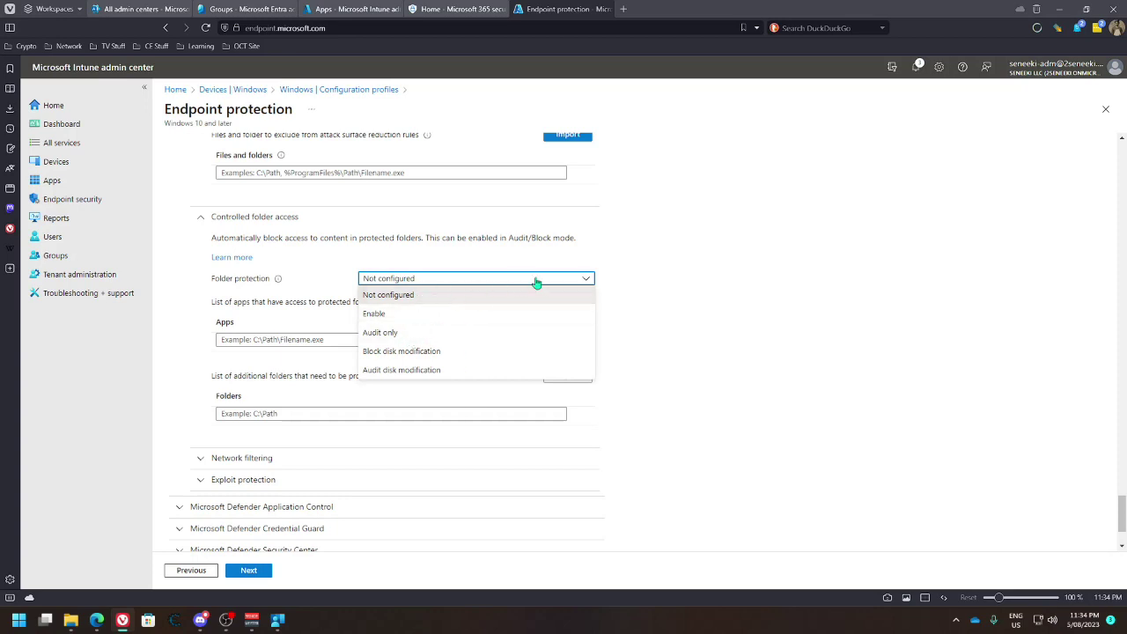
pyautogui.click(682, 278)
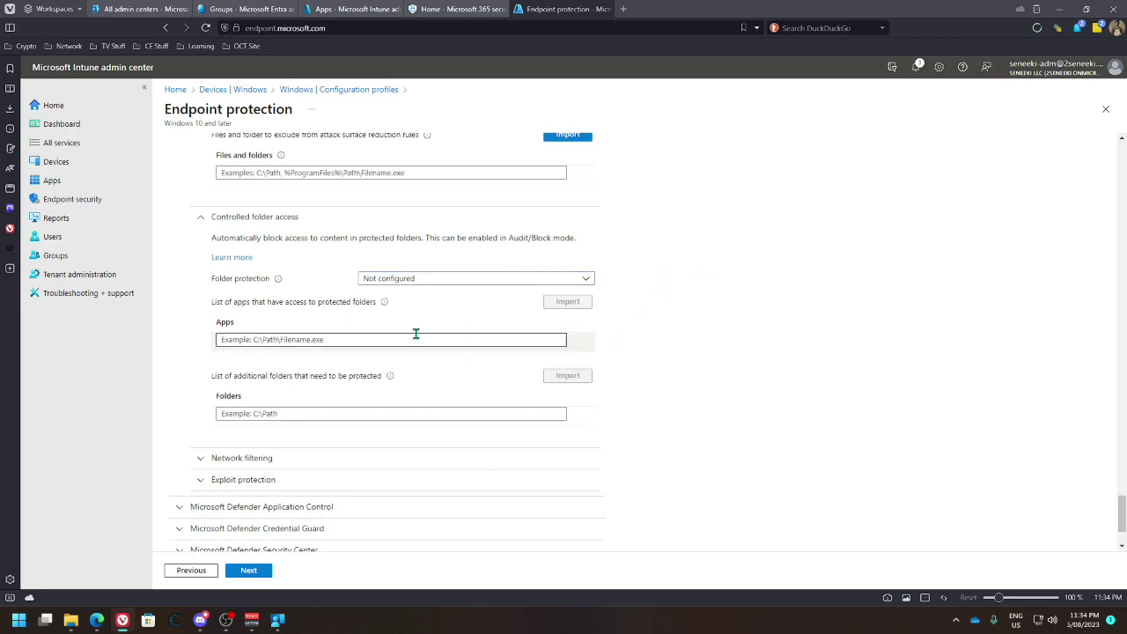
pyautogui.click(338, 340)
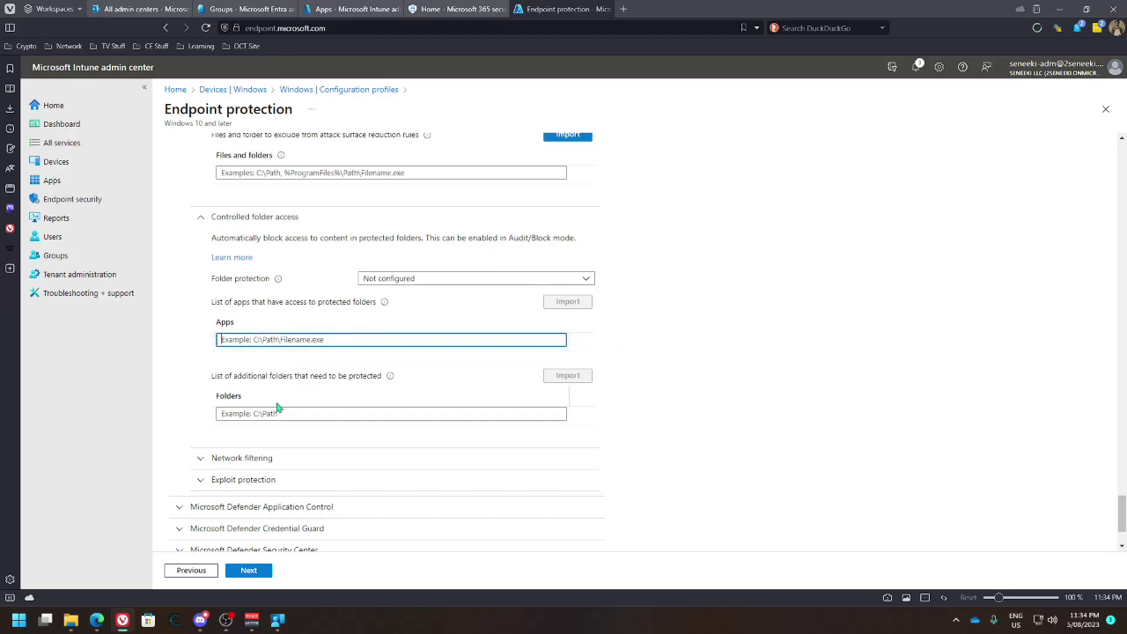
pyautogui.scroll(-3, 297, 418)
# Expand Network filtering and set Network protection to Enable
pyautogui.click(298, 359)
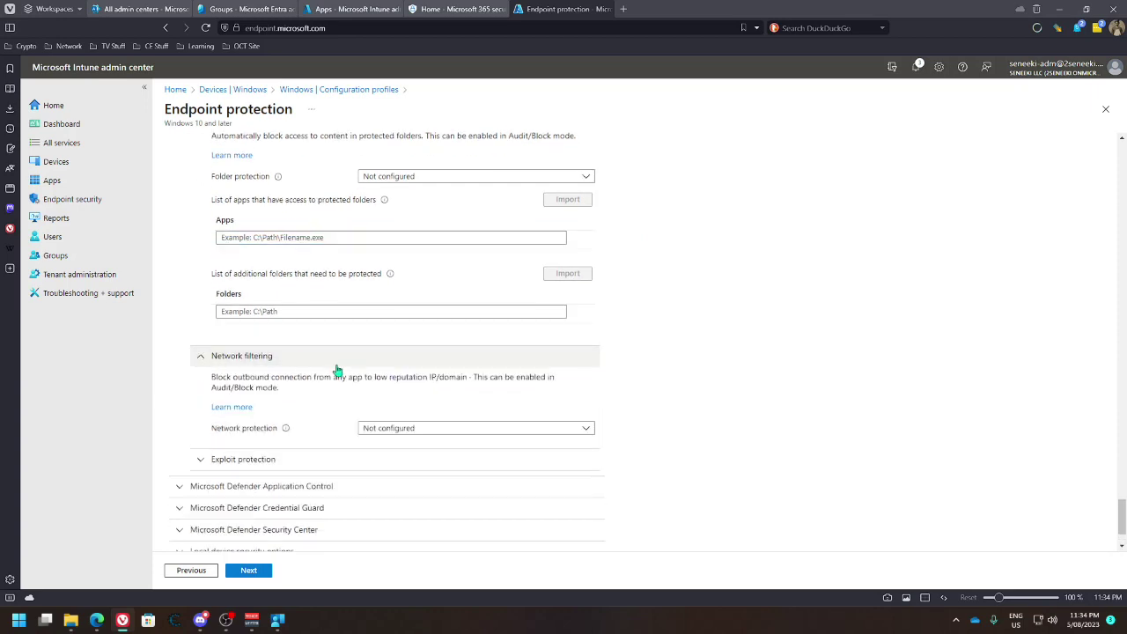
pyautogui.click(391, 428)
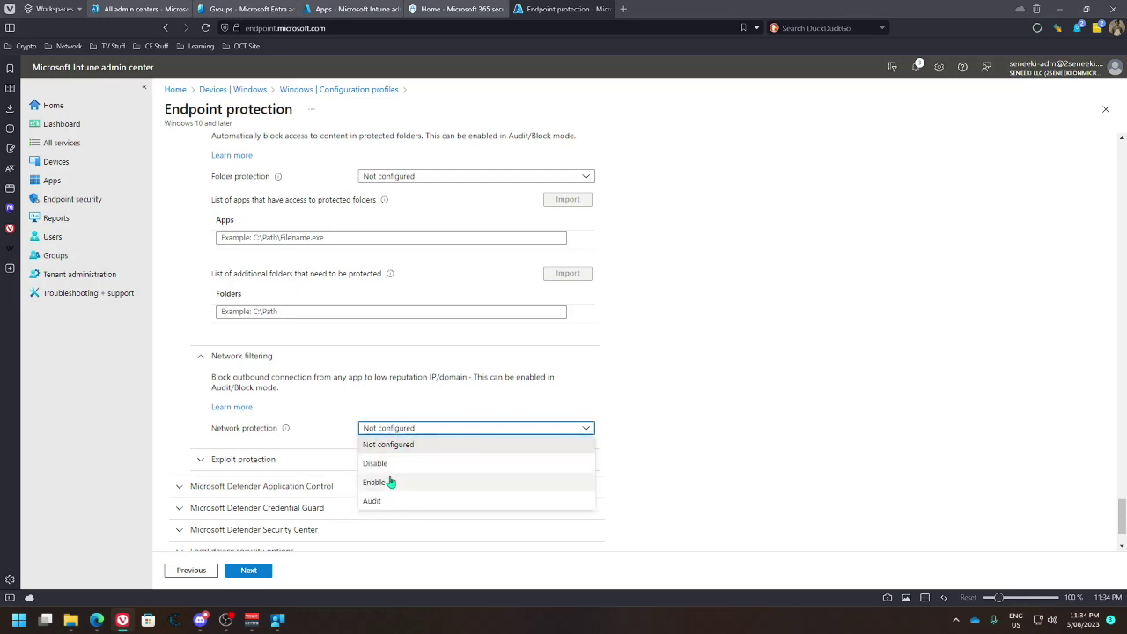
pyautogui.click(391, 483)
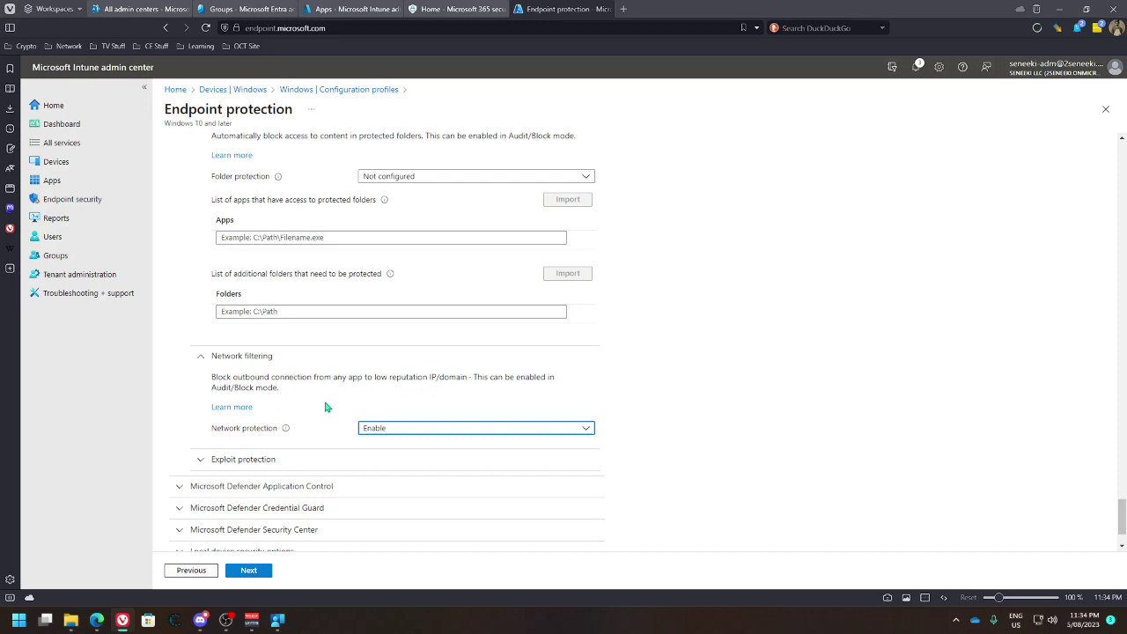
pyautogui.scroll(-1, 408, 385)
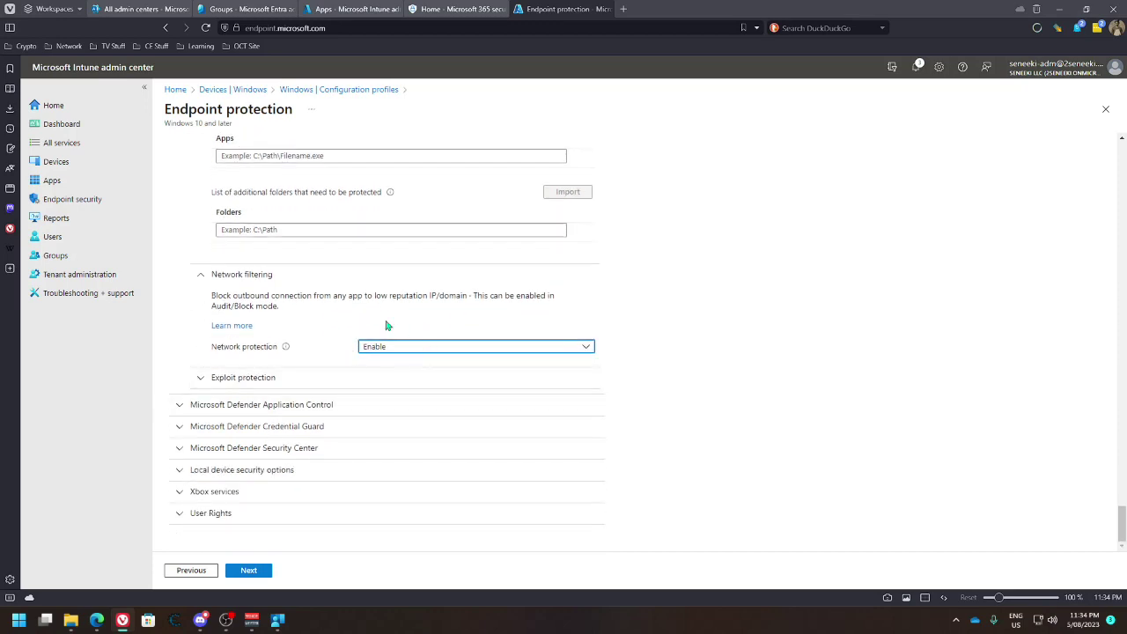
# Look through the Exploit protection settings, then collapse that section again
pyautogui.click(210, 376)
pyautogui.scroll(-2, 350, 385)
pyautogui.scroll(-2, 355, 384)
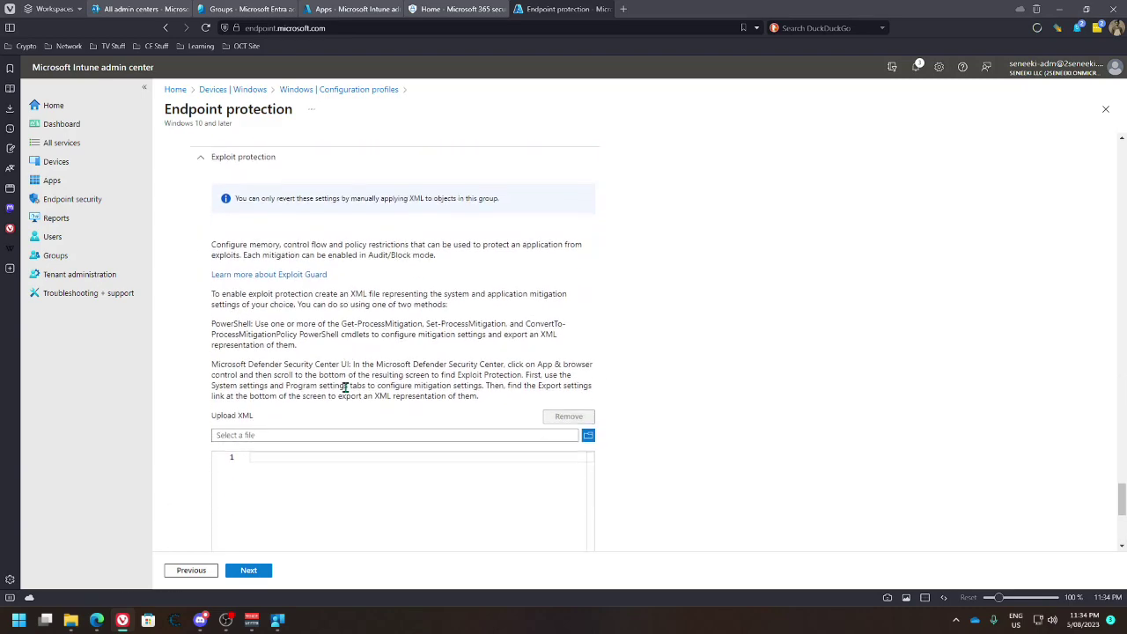
pyautogui.scroll(2, 252, 343)
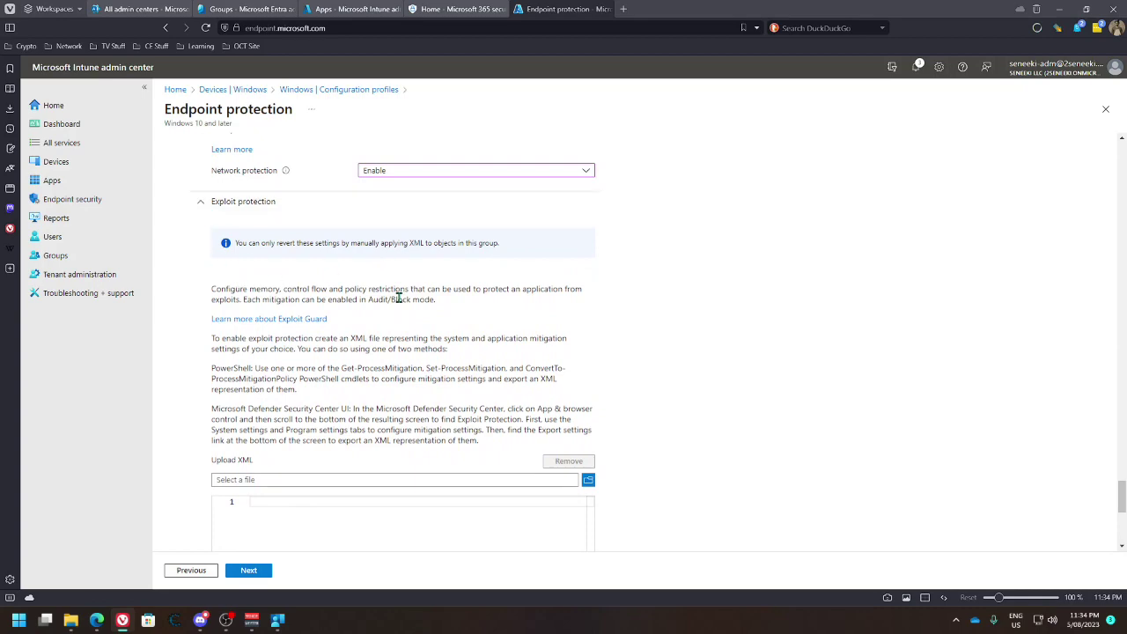
pyautogui.scroll(-3, 395, 426)
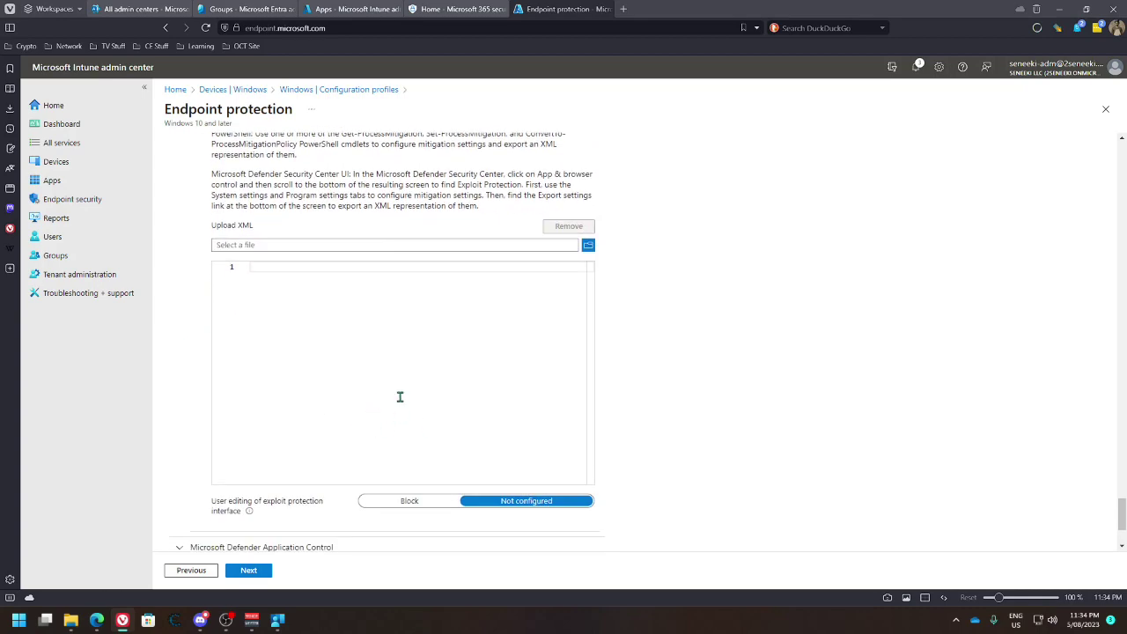
pyautogui.scroll(5, 356, 314)
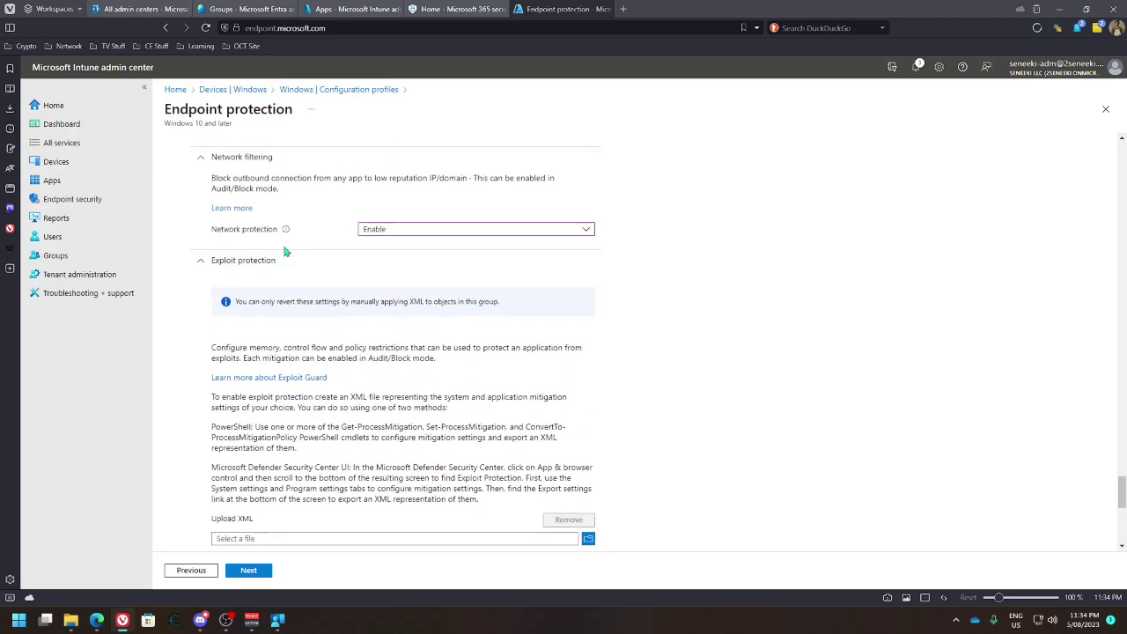
pyautogui.click(227, 259)
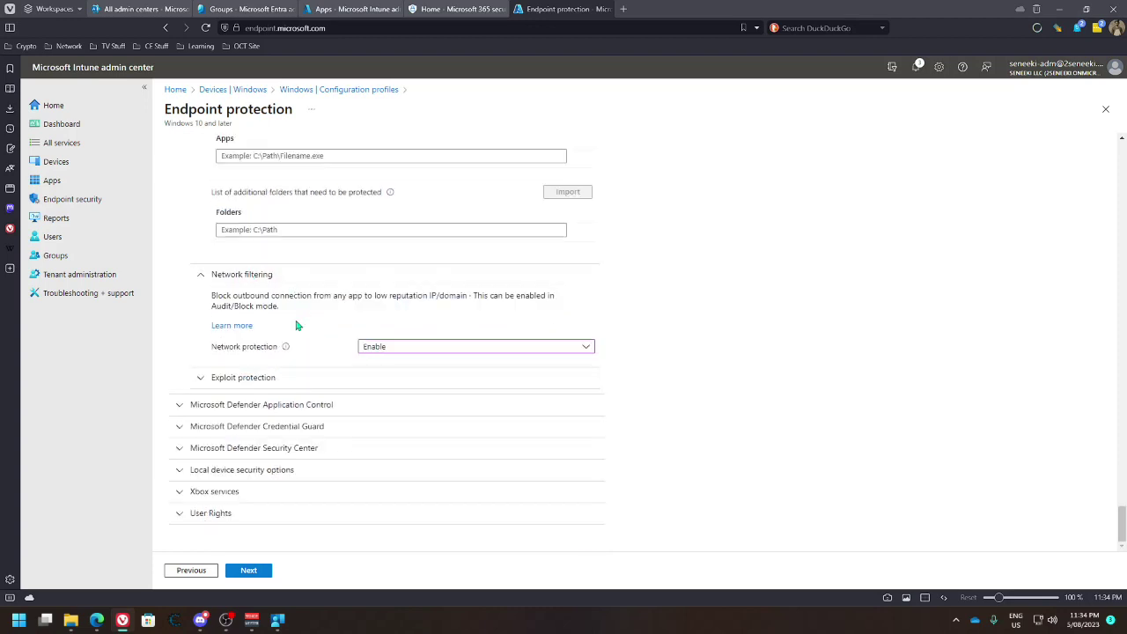
# Set Application Control code integrity policies to Audit Only and trust reputable apps
pyautogui.click(181, 404)
pyautogui.scroll(-1, 252, 404)
pyautogui.scroll(-1, 251, 404)
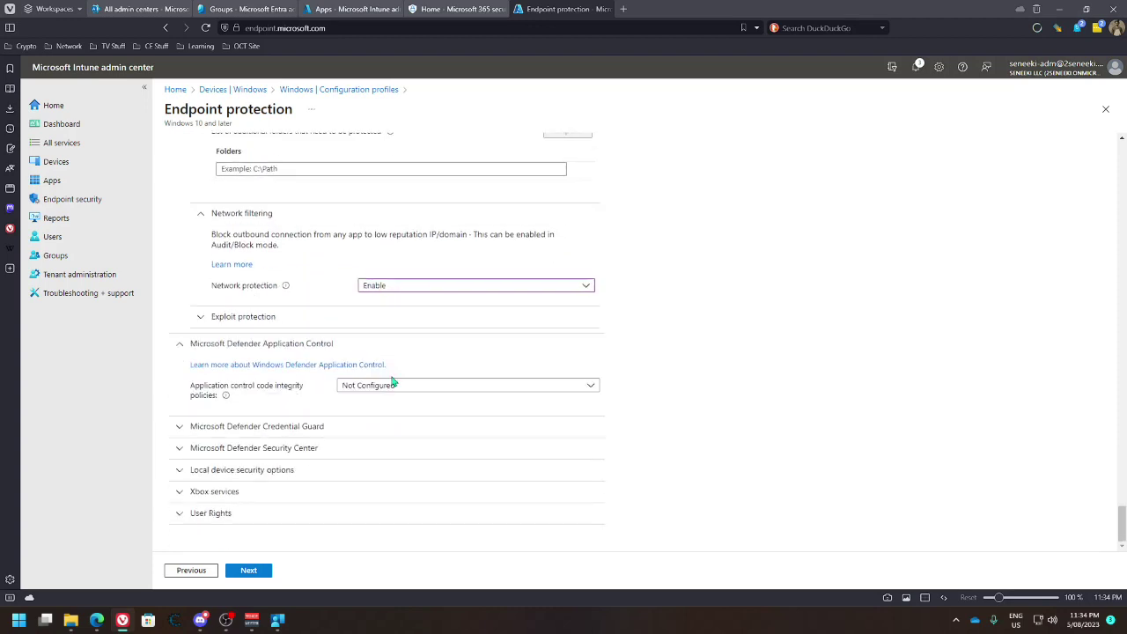
pyautogui.click(410, 386)
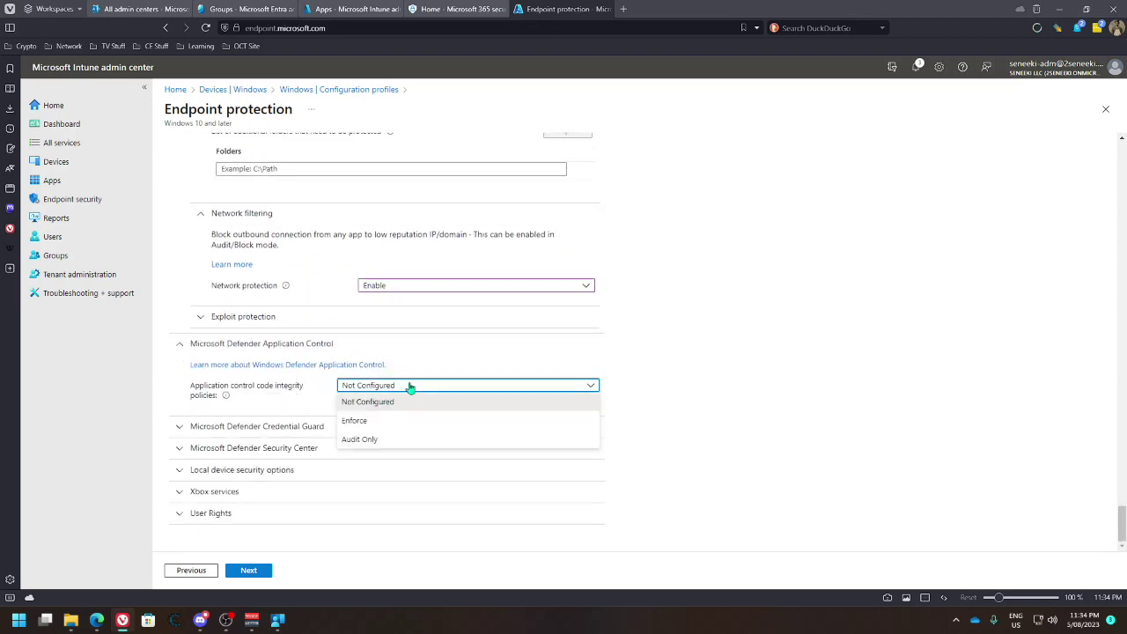
pyautogui.click(363, 439)
pyautogui.click(379, 419)
pyautogui.click(356, 454)
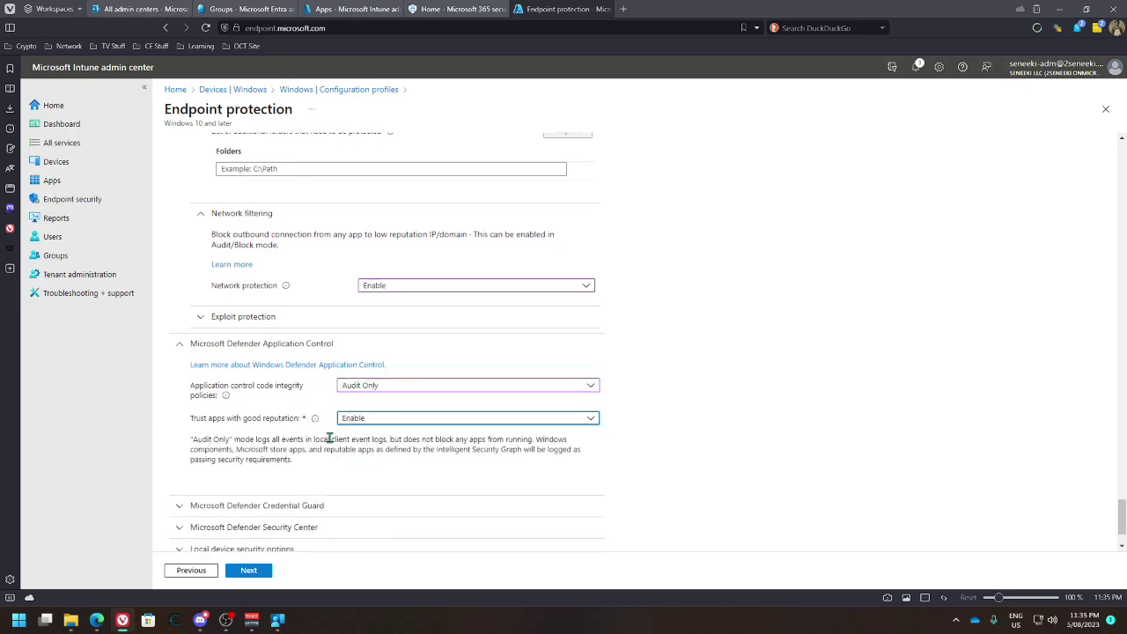
pyautogui.moveTo(225, 396)
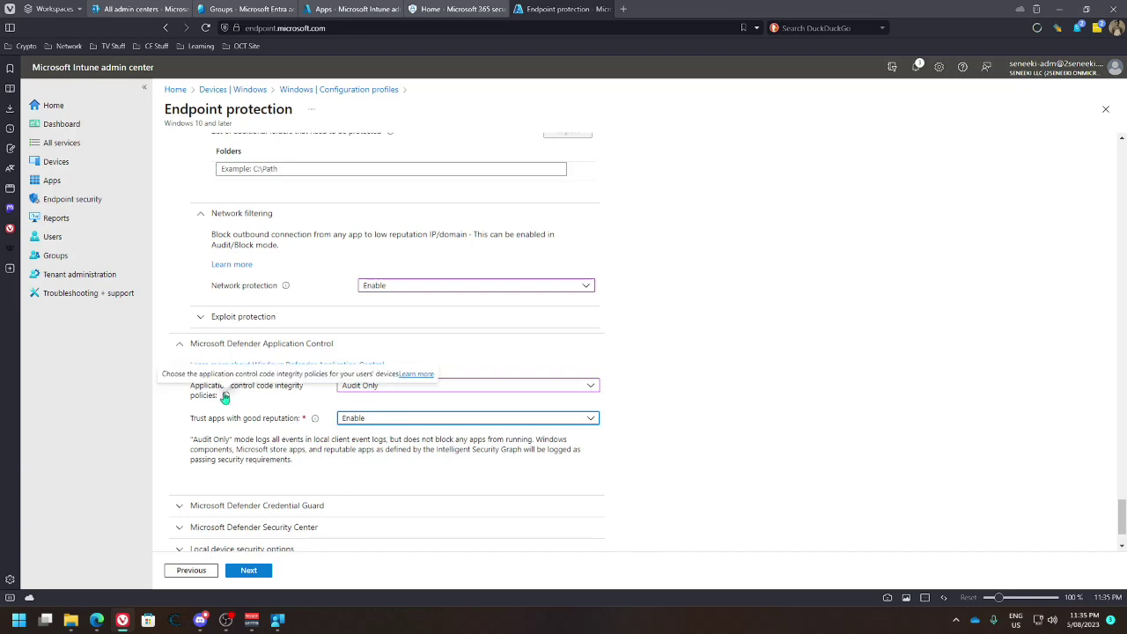
pyautogui.scroll(-1, 226, 398)
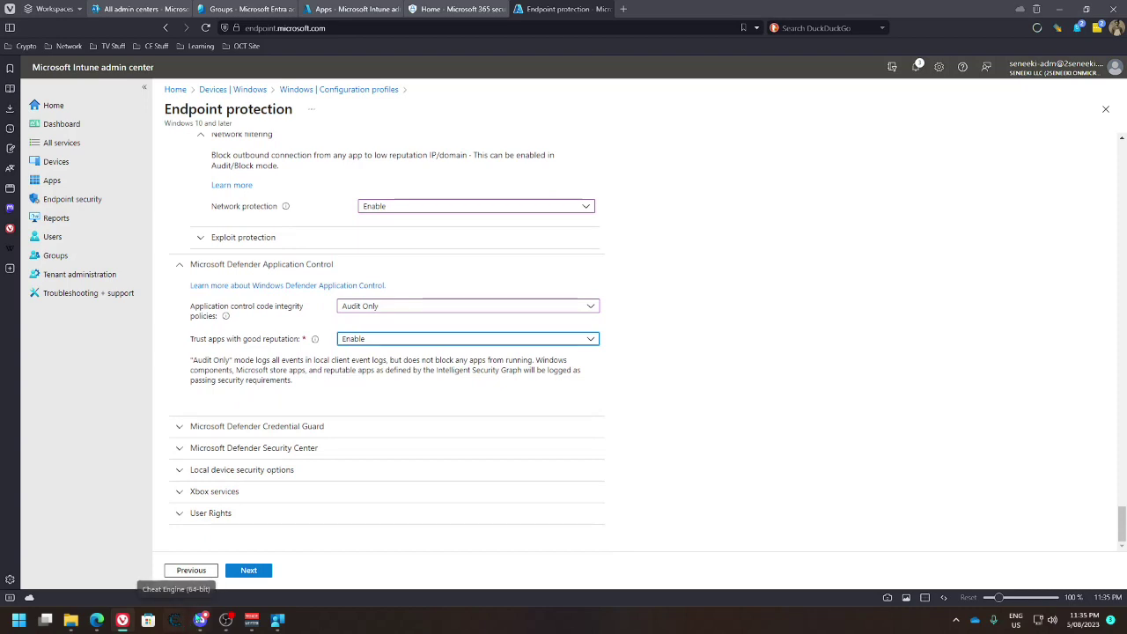
# Set Credential Guard to Enable with UEFI lock
pyautogui.click(203, 429)
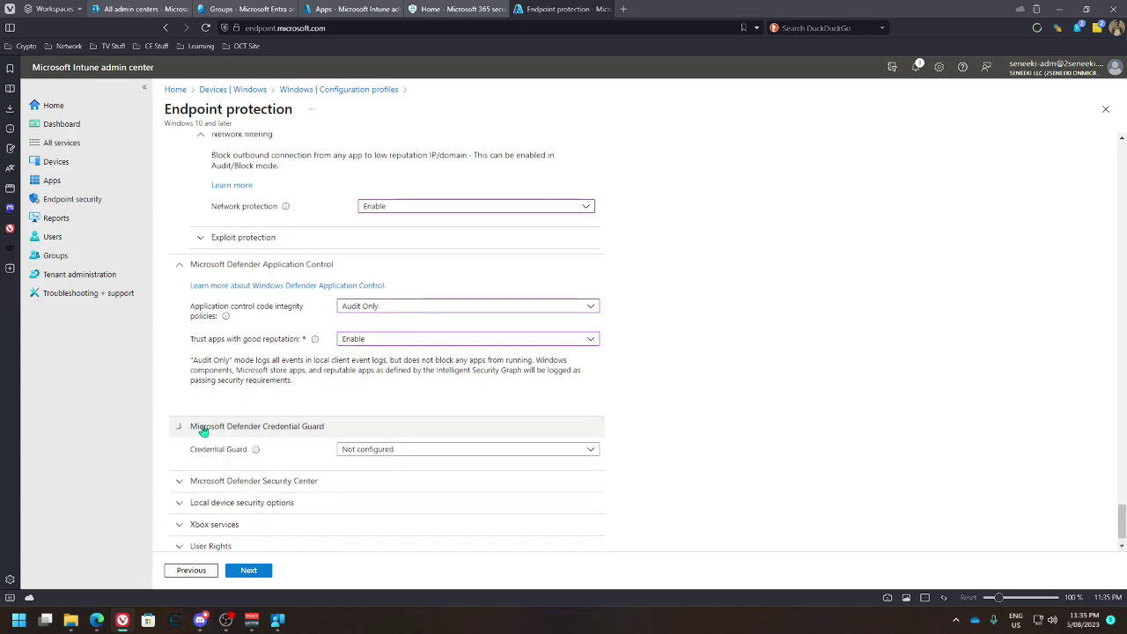
pyautogui.scroll(-1, 352, 430)
pyautogui.click(388, 418)
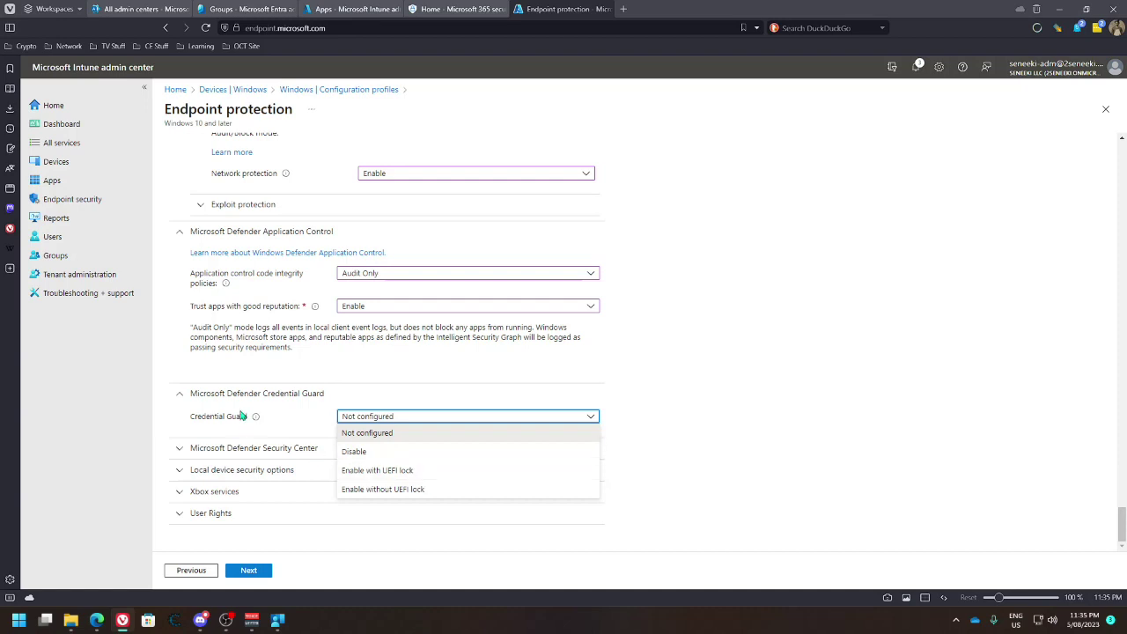
pyautogui.moveTo(255, 420)
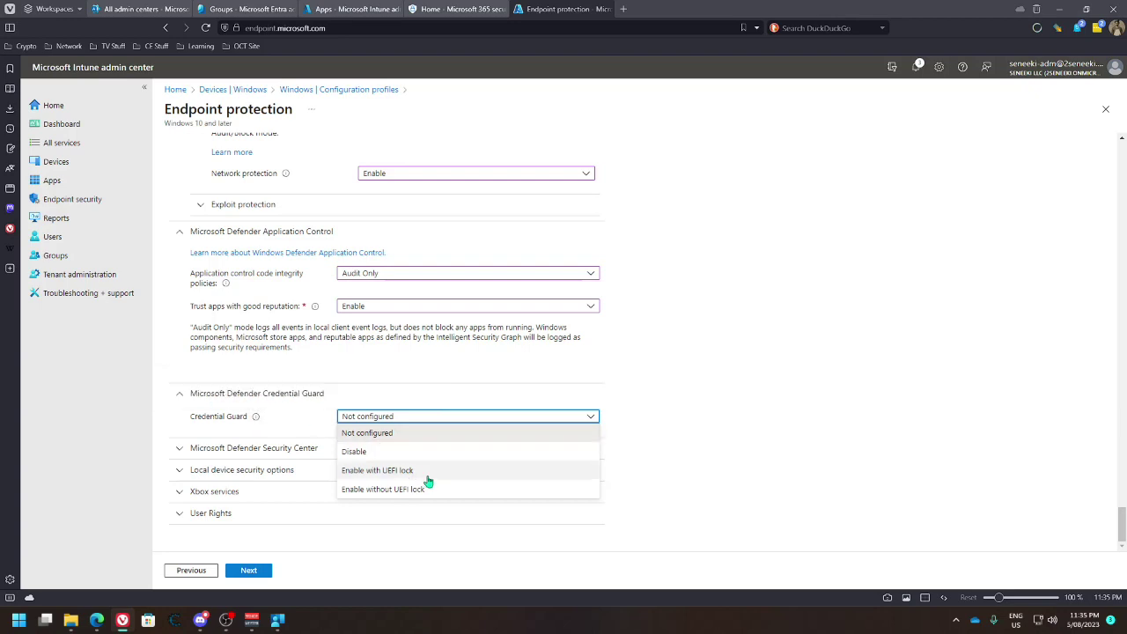
pyautogui.click(396, 472)
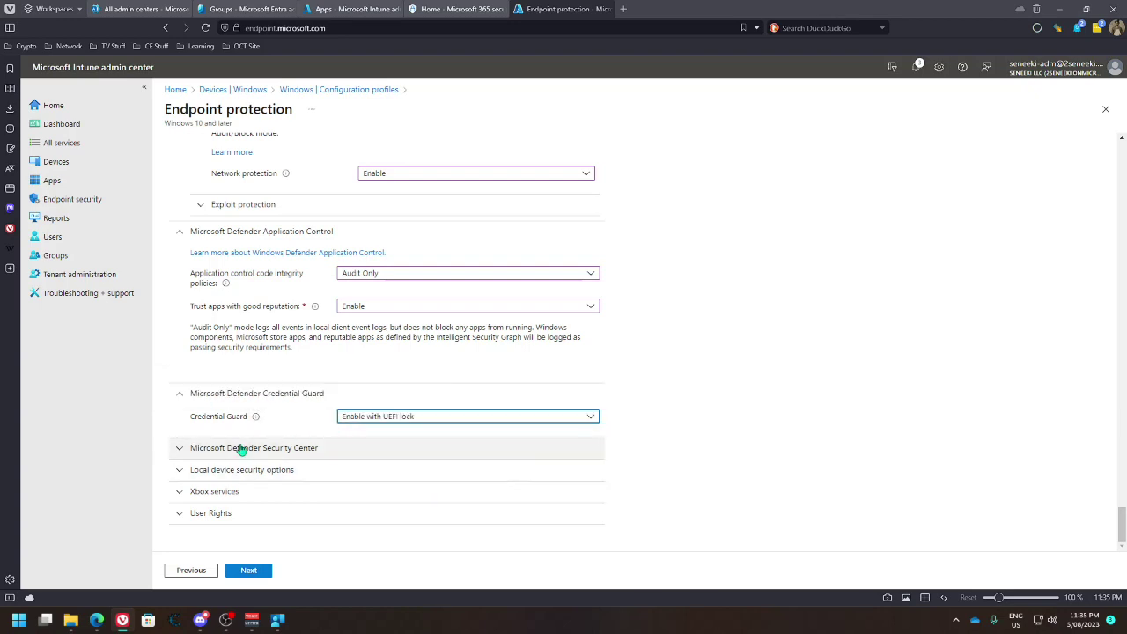
pyautogui.click(308, 448)
pyautogui.scroll(-2, 286, 434)
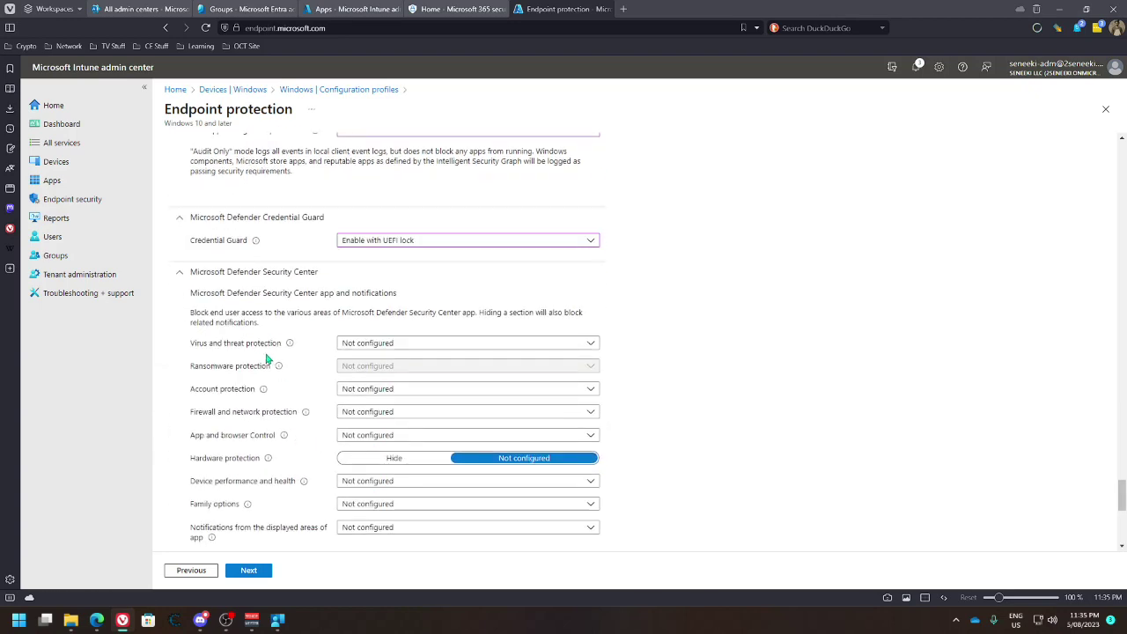
# Allow the Virus and threat, Ransomware, Account, Firewall and App and browser Control areas
pyautogui.click(389, 346)
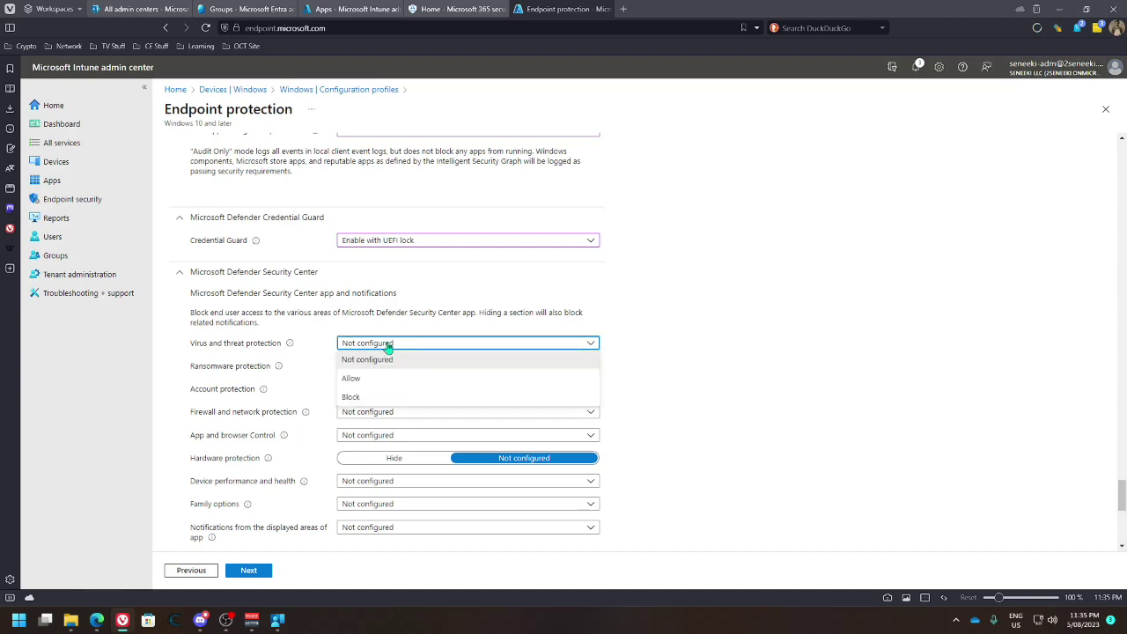
pyautogui.click(352, 378)
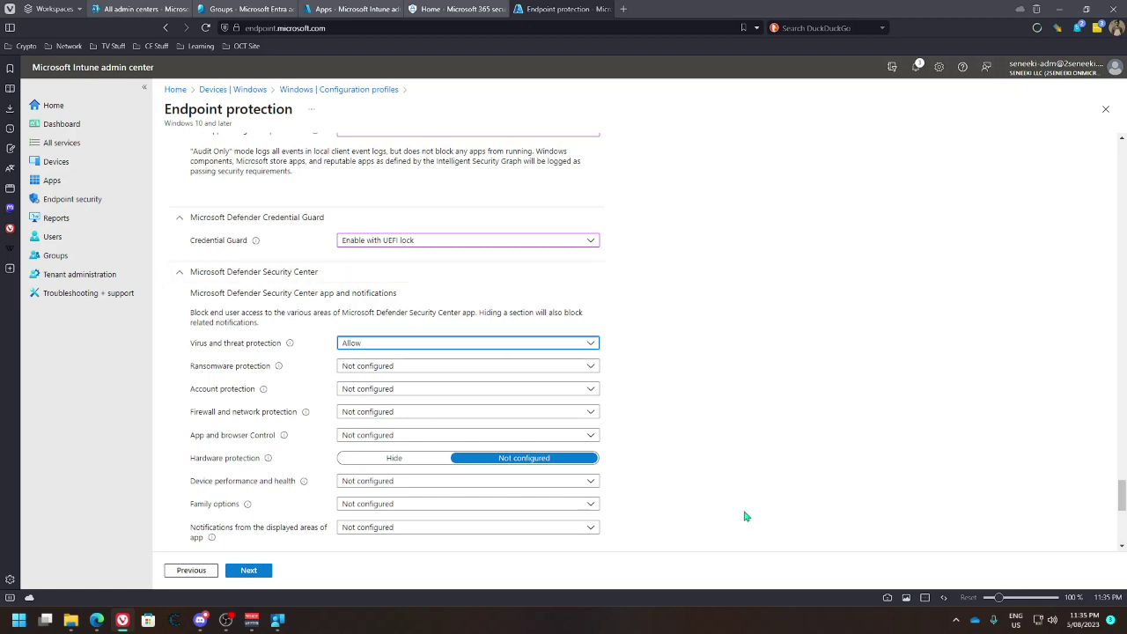
pyautogui.click(510, 368)
pyautogui.click(355, 383)
pyautogui.click(396, 391)
pyautogui.click(374, 424)
pyautogui.click(393, 413)
pyautogui.click(370, 448)
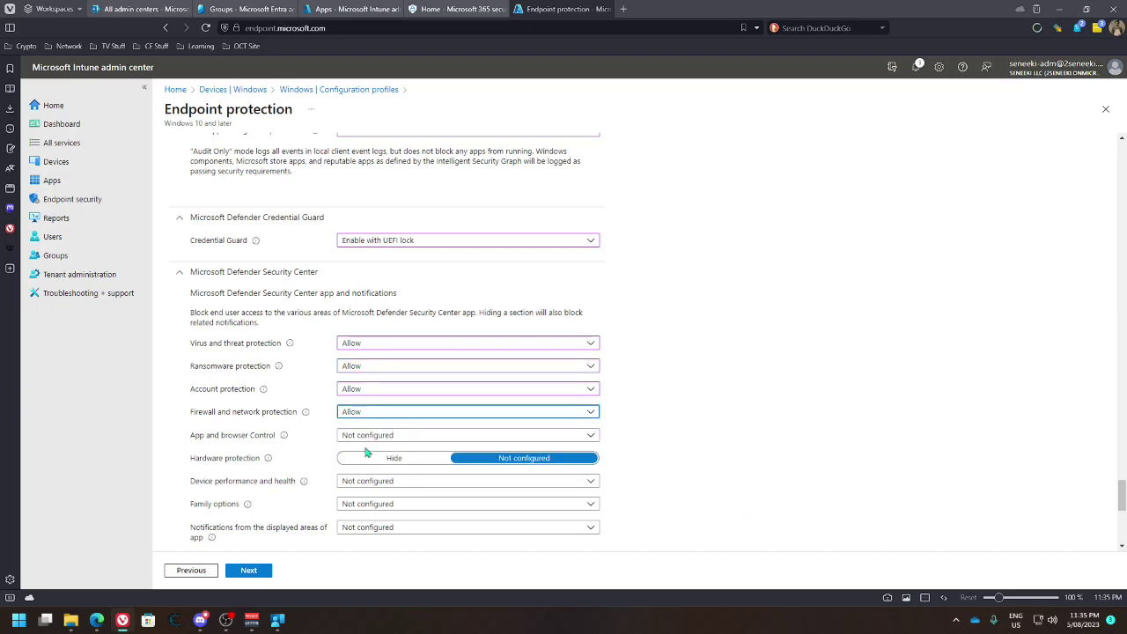
pyautogui.click(398, 436)
pyautogui.click(359, 469)
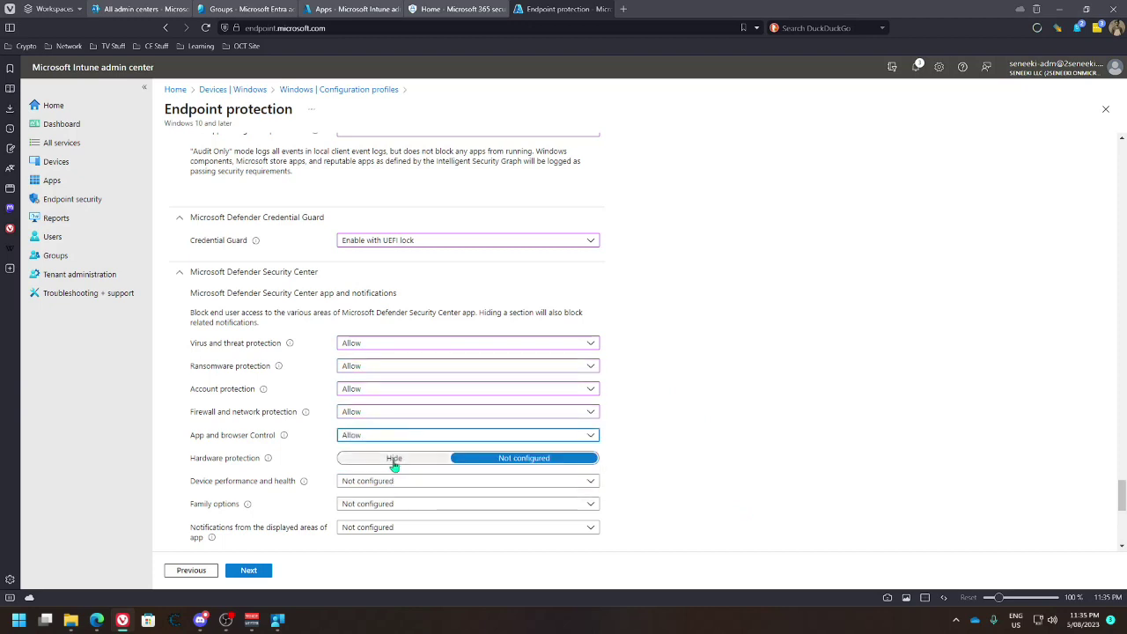
# Hide Hardware protection and allow Device performance and health and Family options
pyautogui.scroll(-3, 396, 463)
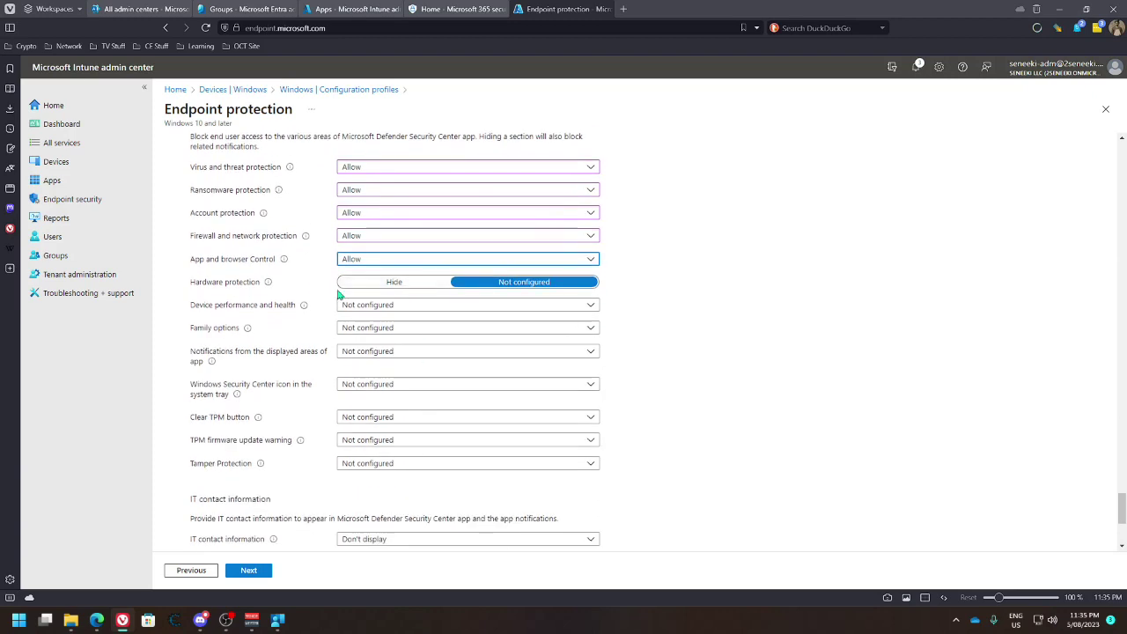
pyautogui.moveTo(268, 283)
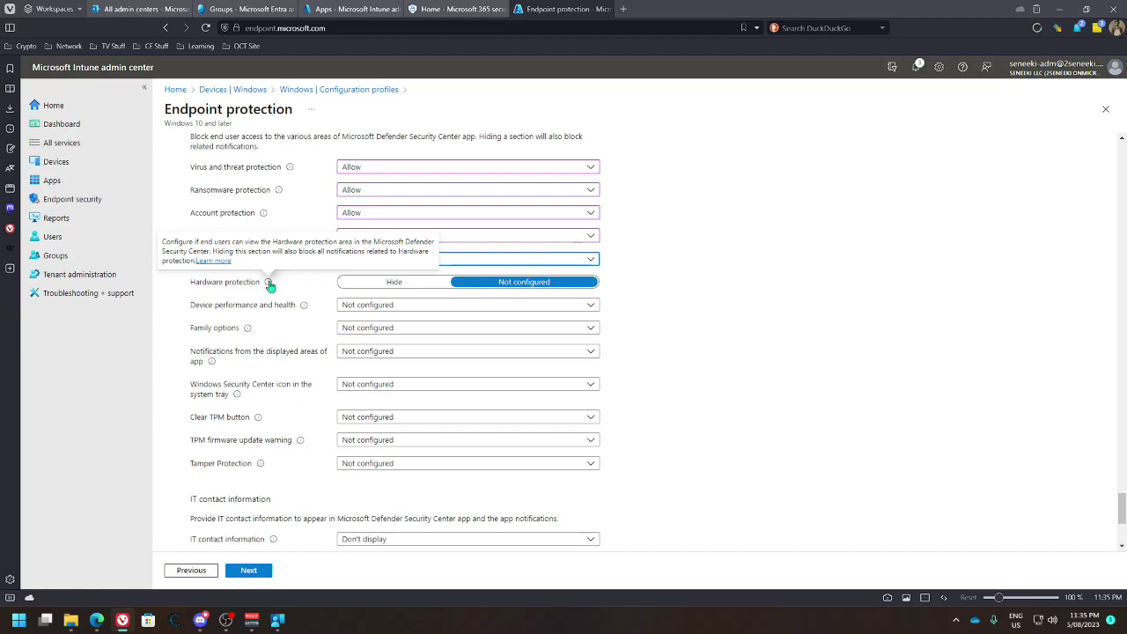
pyautogui.click(390, 282)
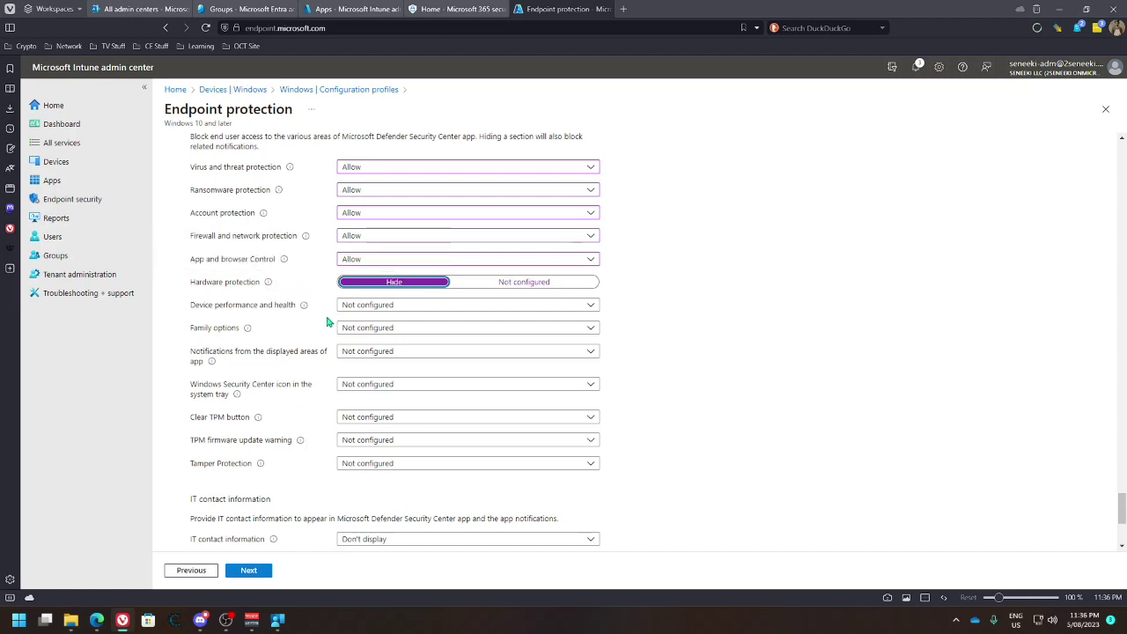
pyautogui.click(419, 308)
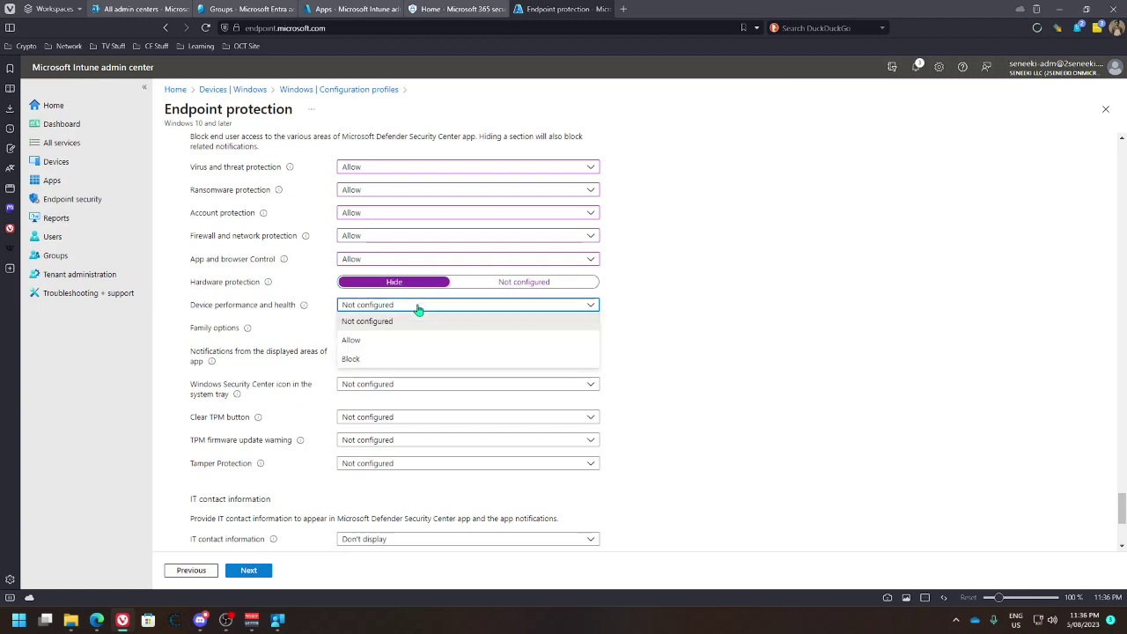
pyautogui.click(373, 340)
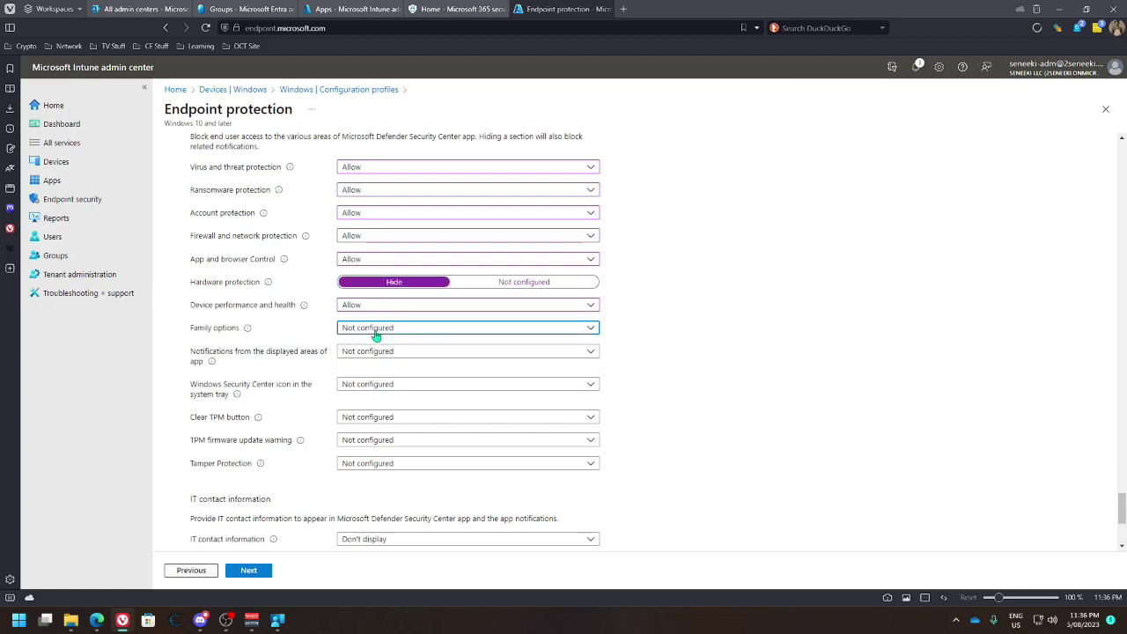
pyautogui.click(374, 331)
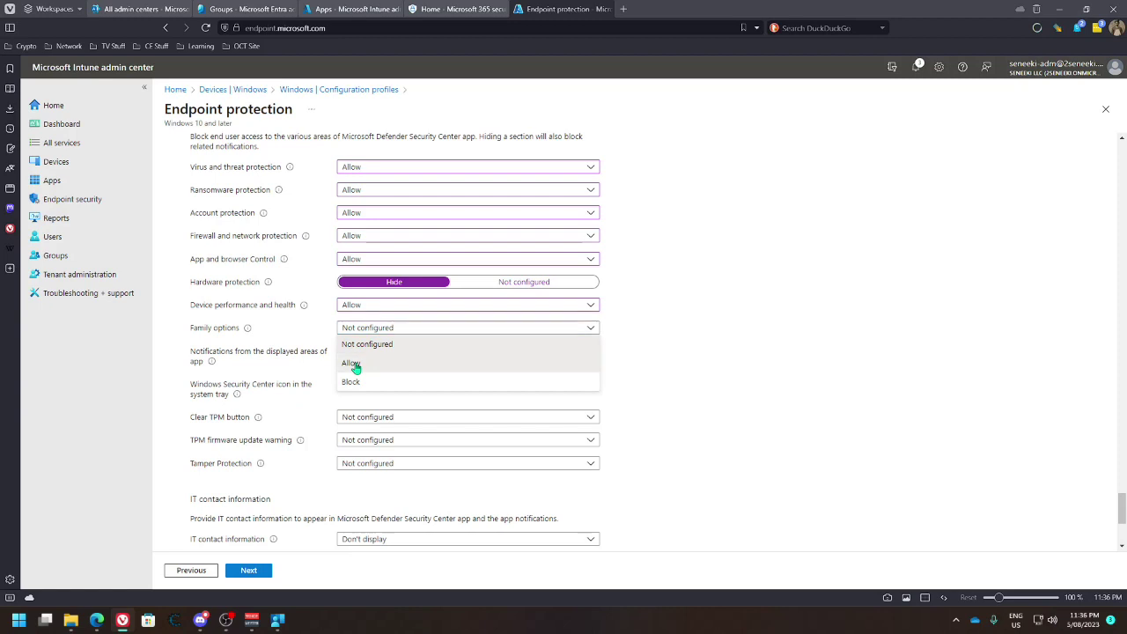
pyautogui.click(353, 363)
pyautogui.moveTo(246, 331)
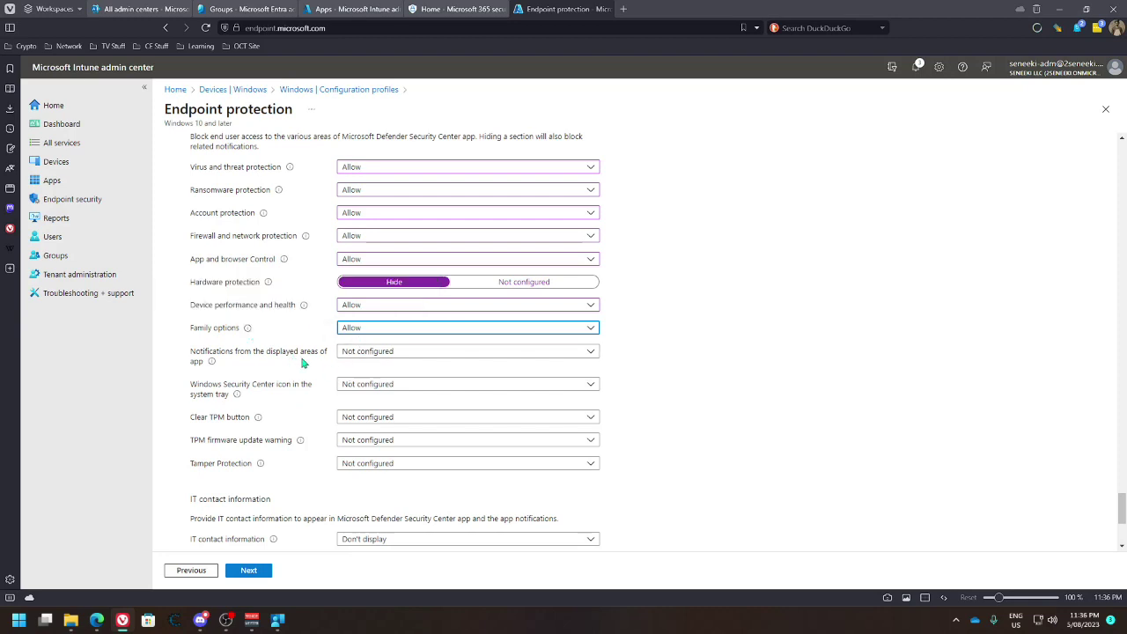
# Allow the Security Center tray icon, leaving notifications and Clear TPM button unchanged
pyautogui.click(423, 356)
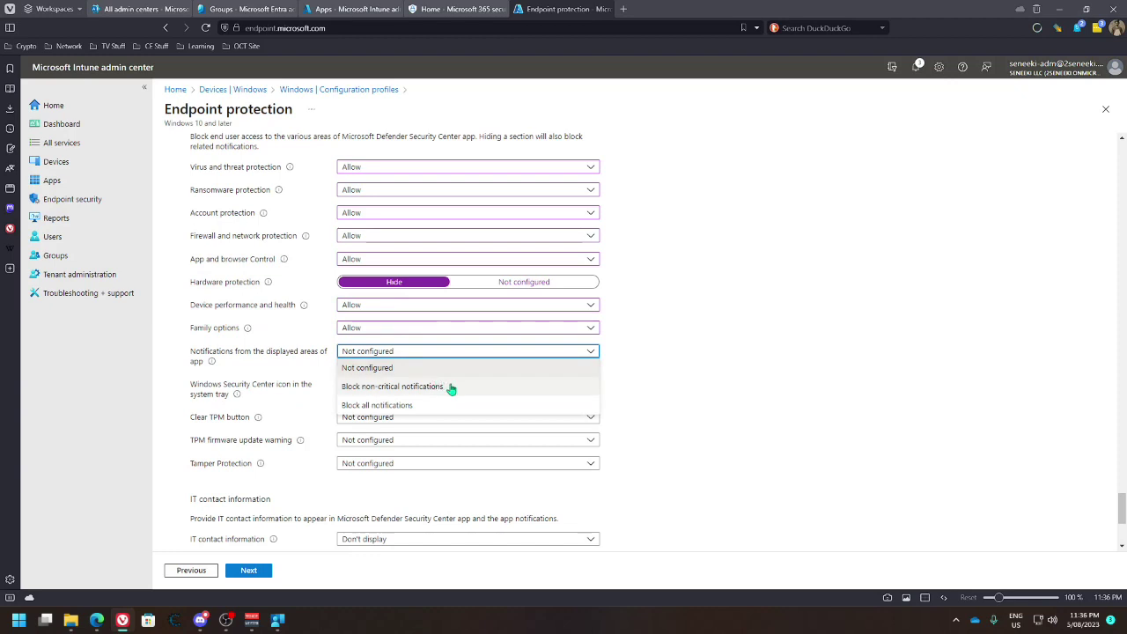
pyautogui.click(302, 364)
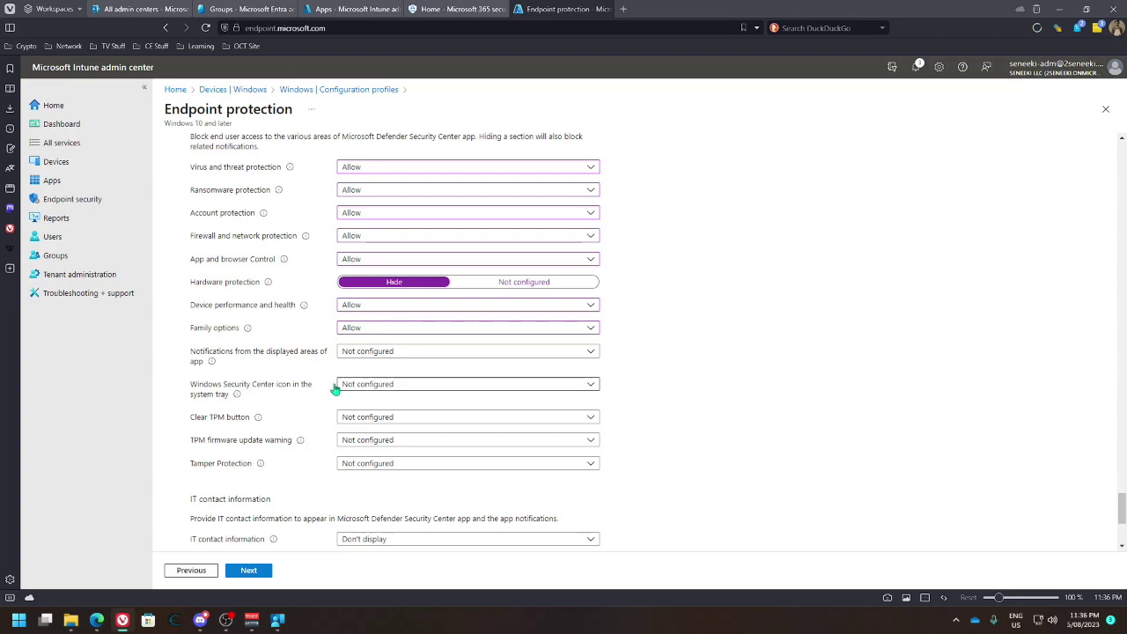
pyautogui.scroll(-1, 325, 387)
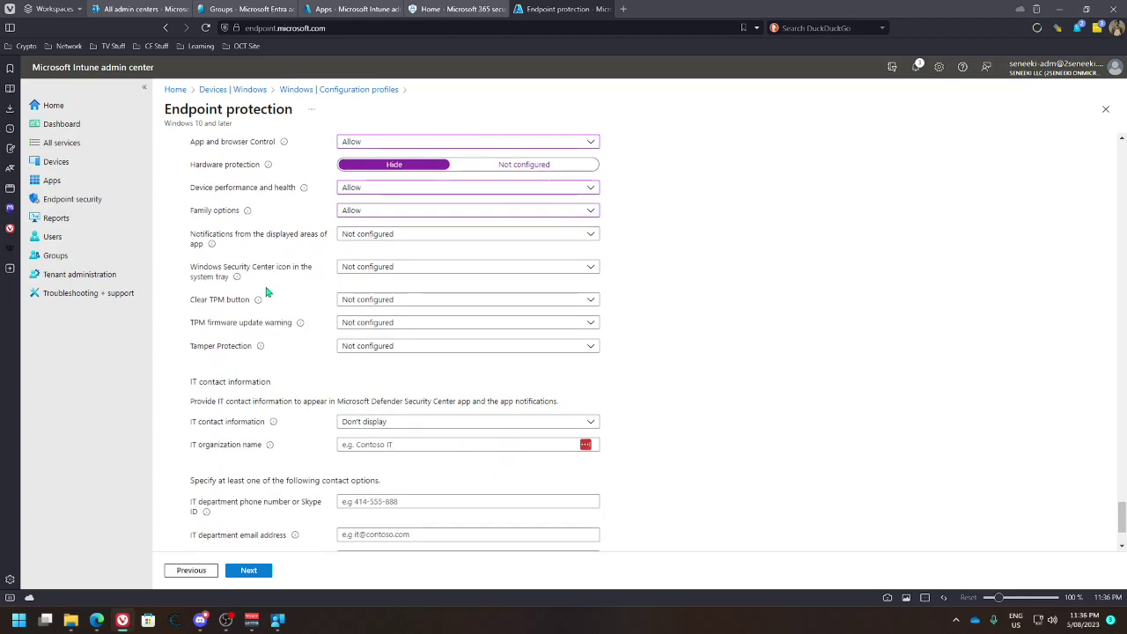
pyautogui.click(356, 269)
pyautogui.click(375, 300)
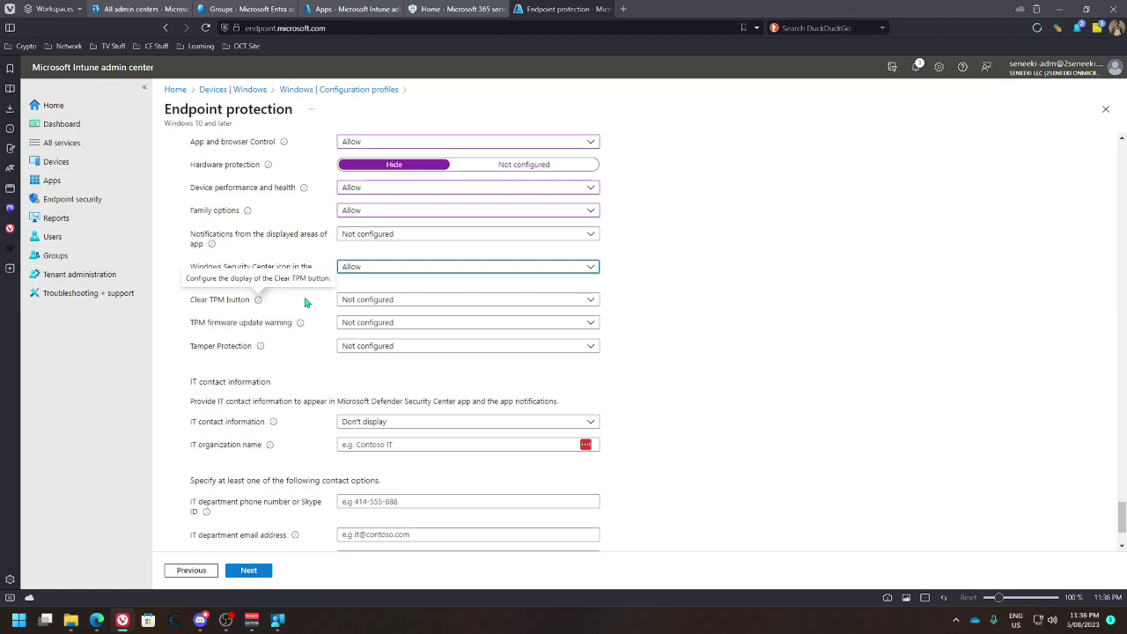
pyautogui.click(397, 300)
pyautogui.click(396, 301)
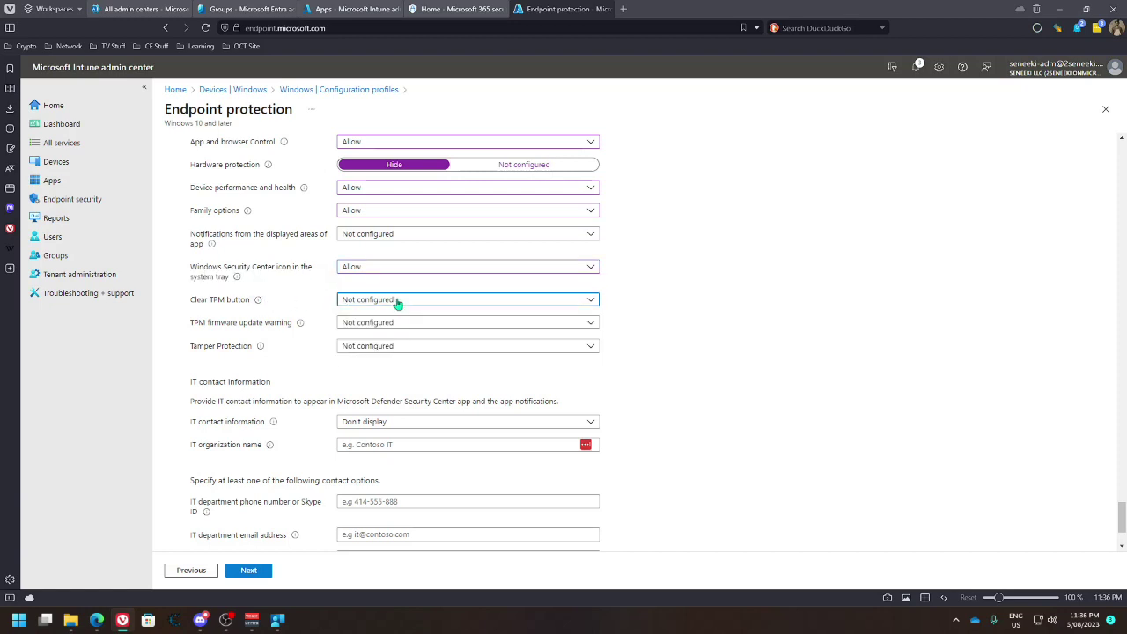
pyautogui.moveTo(302, 325)
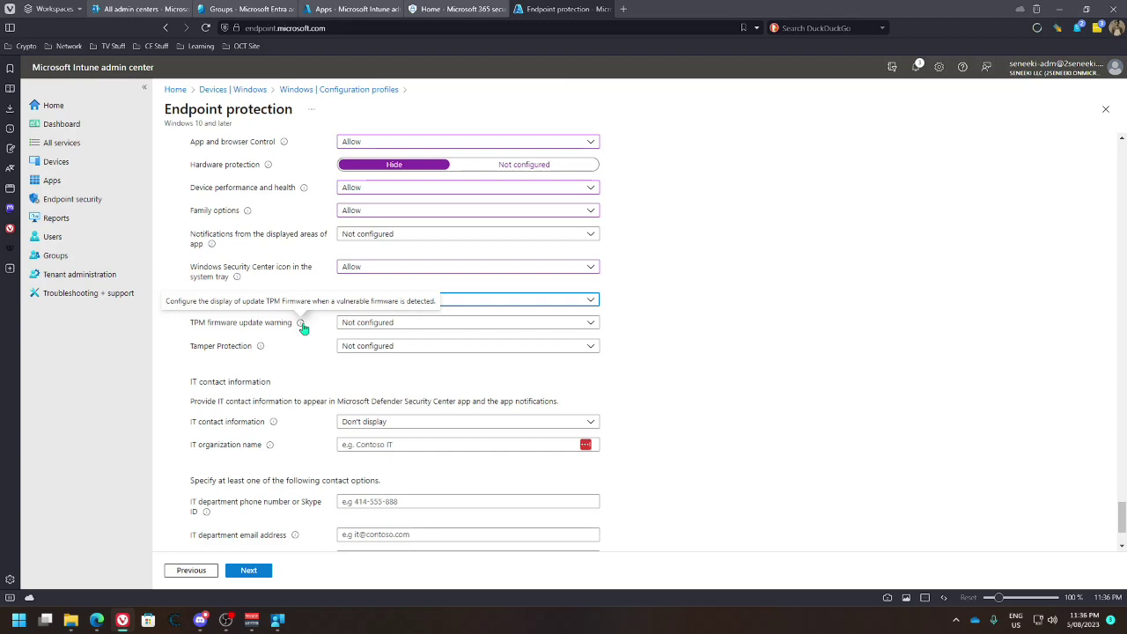
# Set the TPM firmware update warning to Allow and Tamper Protection to Enabled
pyautogui.click(393, 324)
pyautogui.click(367, 357)
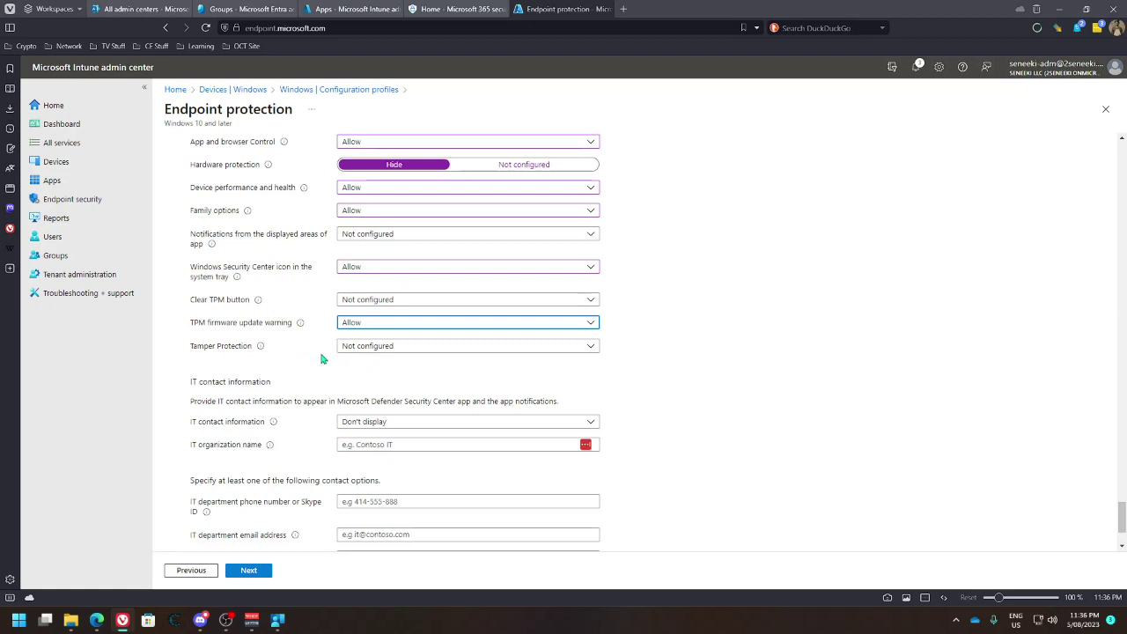
pyautogui.click(359, 351)
pyautogui.click(350, 380)
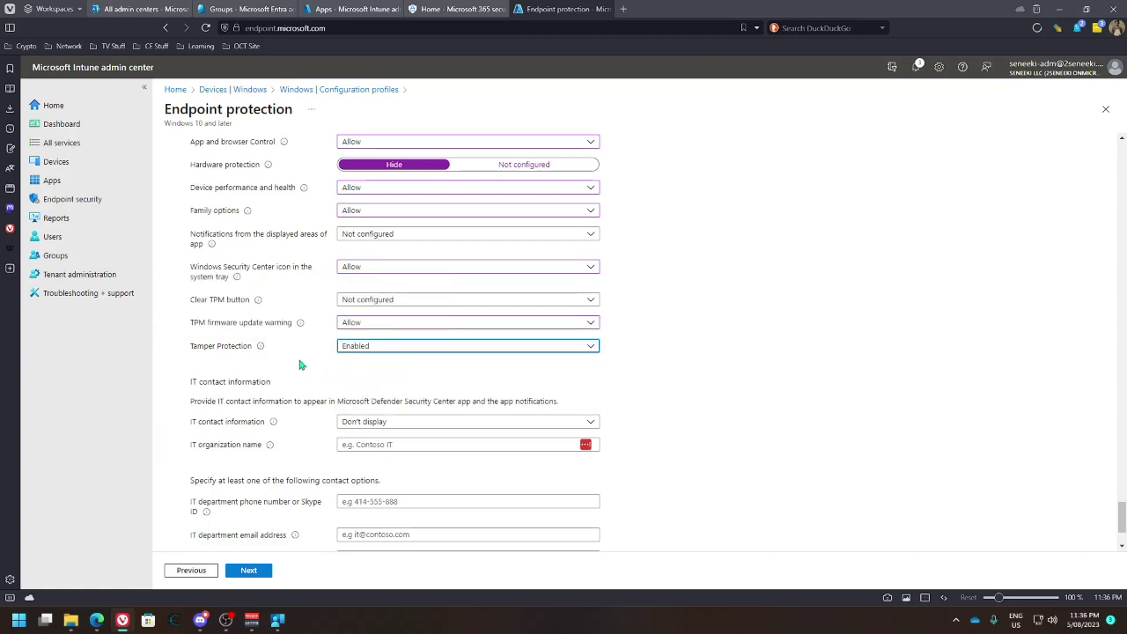
pyautogui.scroll(-2, 297, 357)
# Show IT contact information only in app, entering the organization name and IT department e-mail
pyautogui.click(424, 306)
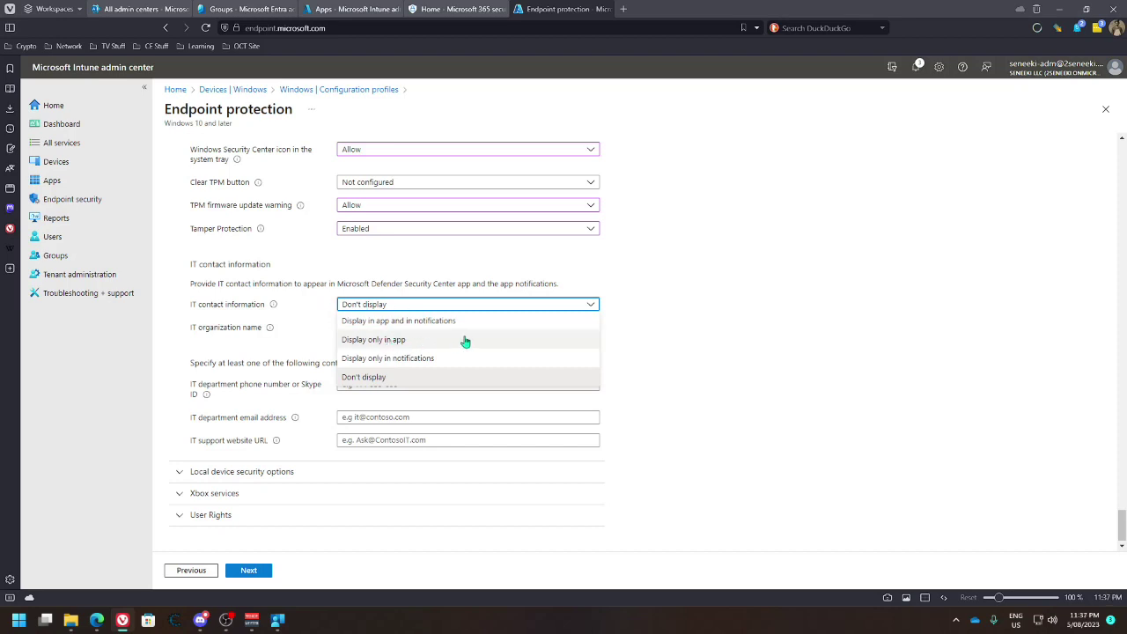
pyautogui.click(466, 340)
pyautogui.click(402, 328)
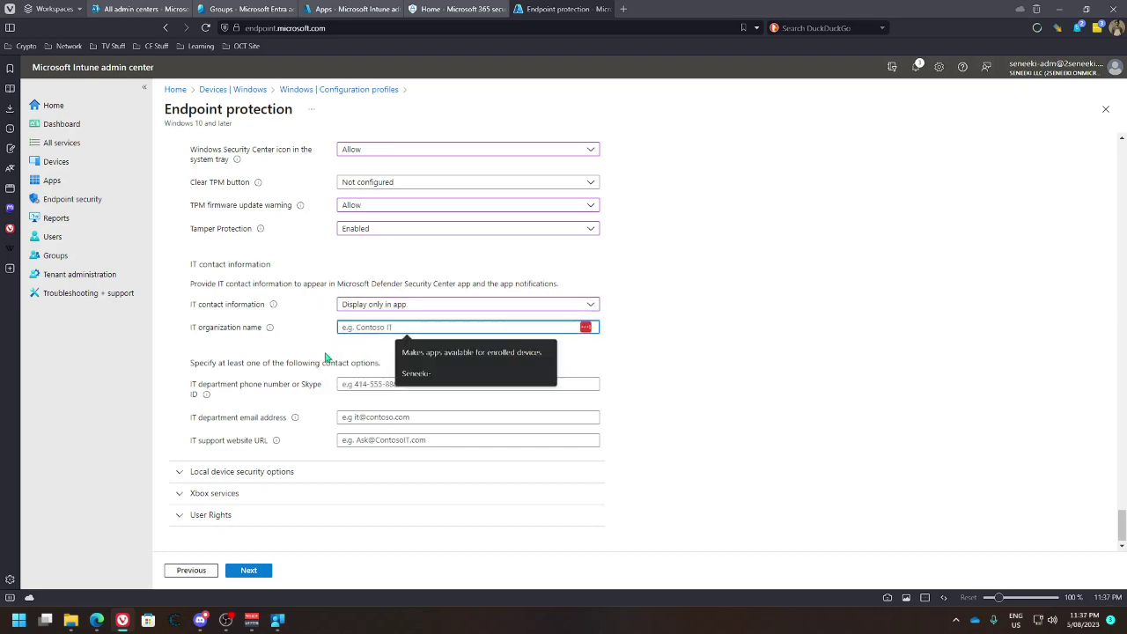
pyautogui.write('Sen')
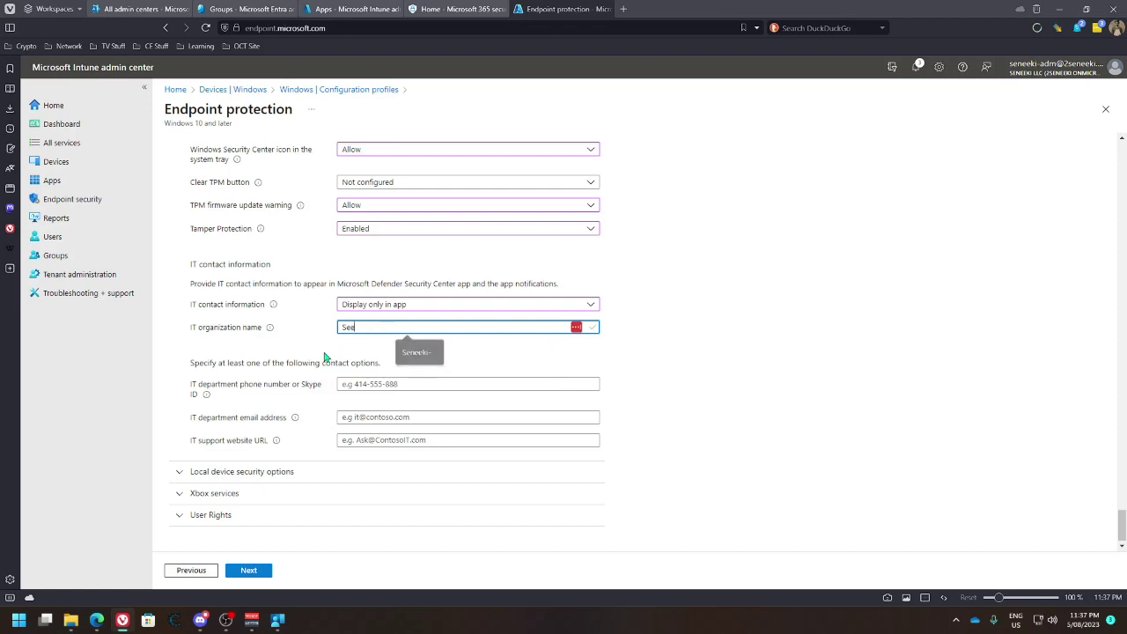
pyautogui.write('eeki')
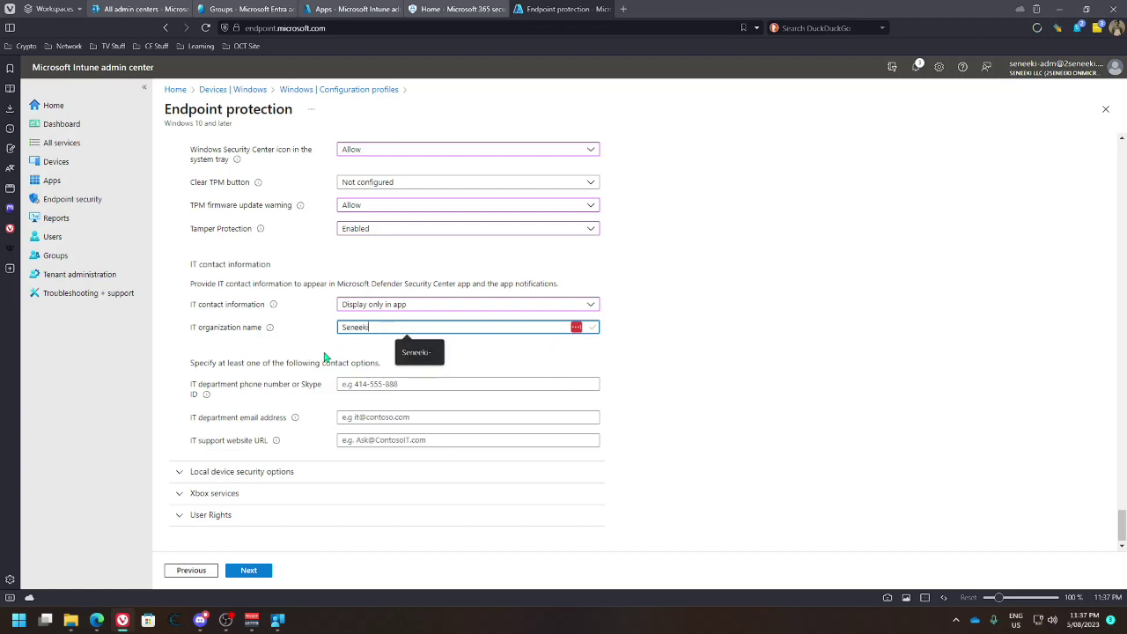
pyautogui.write(' LLC')
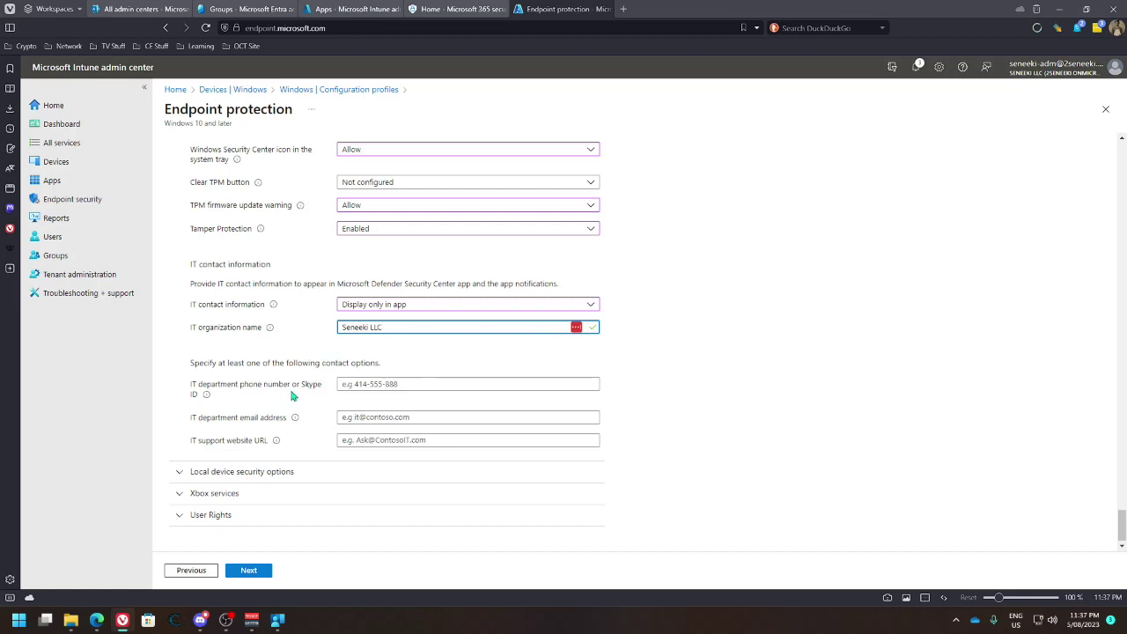
pyautogui.click(350, 416)
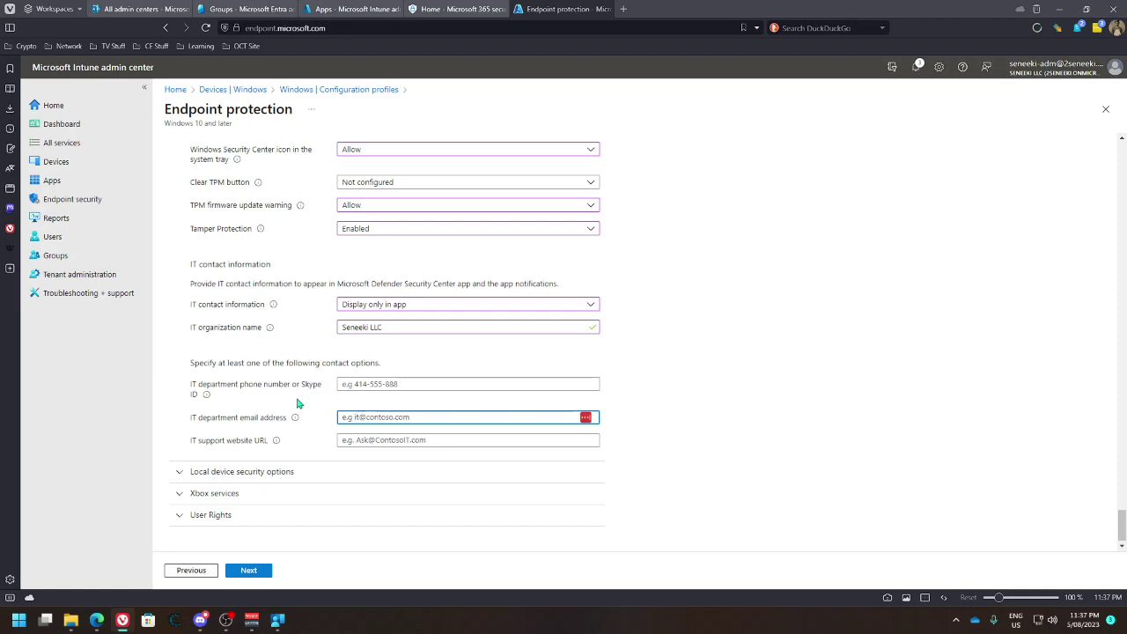
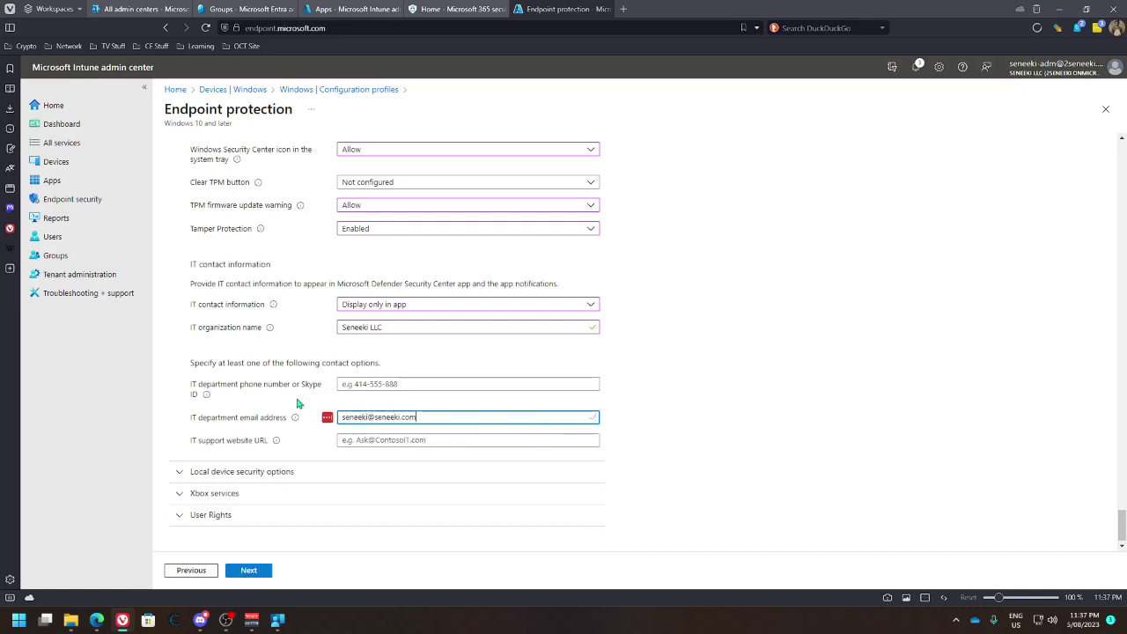
pyautogui.click(223, 470)
# Under Accounts, block new Microsoft accounts, passwordless remote logon, the guest account and local admin account
pyautogui.scroll(-2, 307, 446)
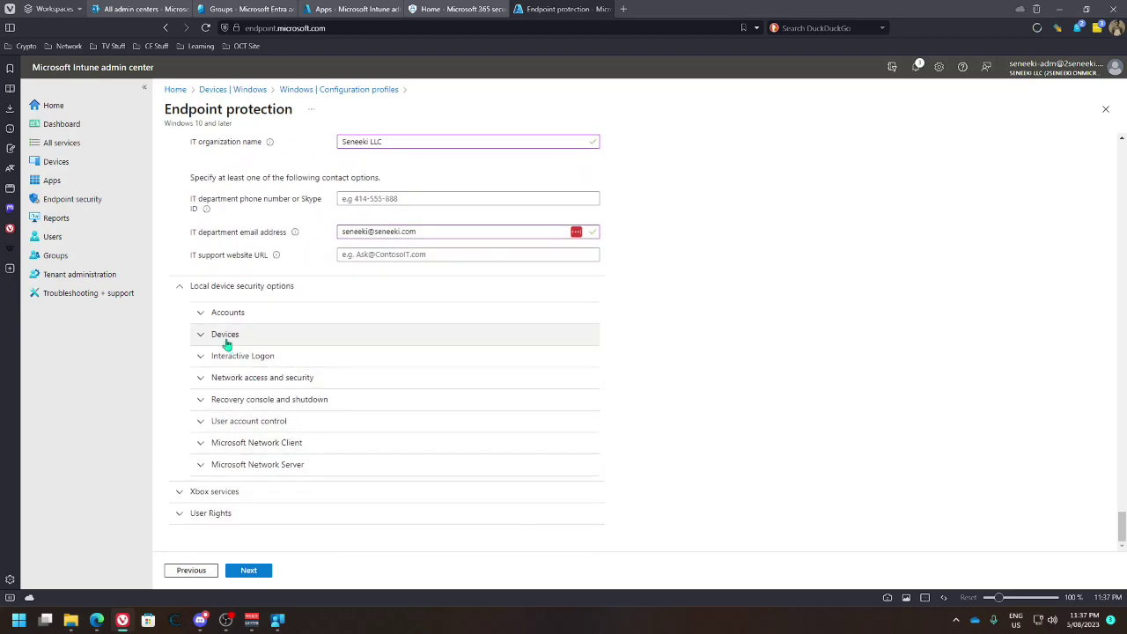
pyautogui.click(202, 313)
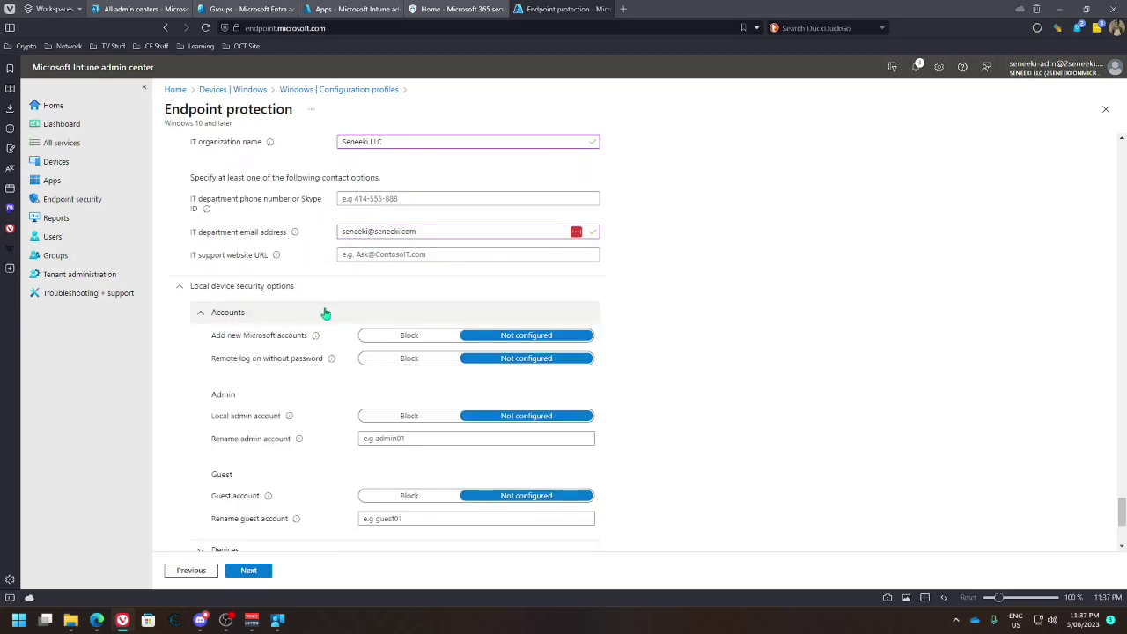
pyautogui.scroll(-1, 325, 317)
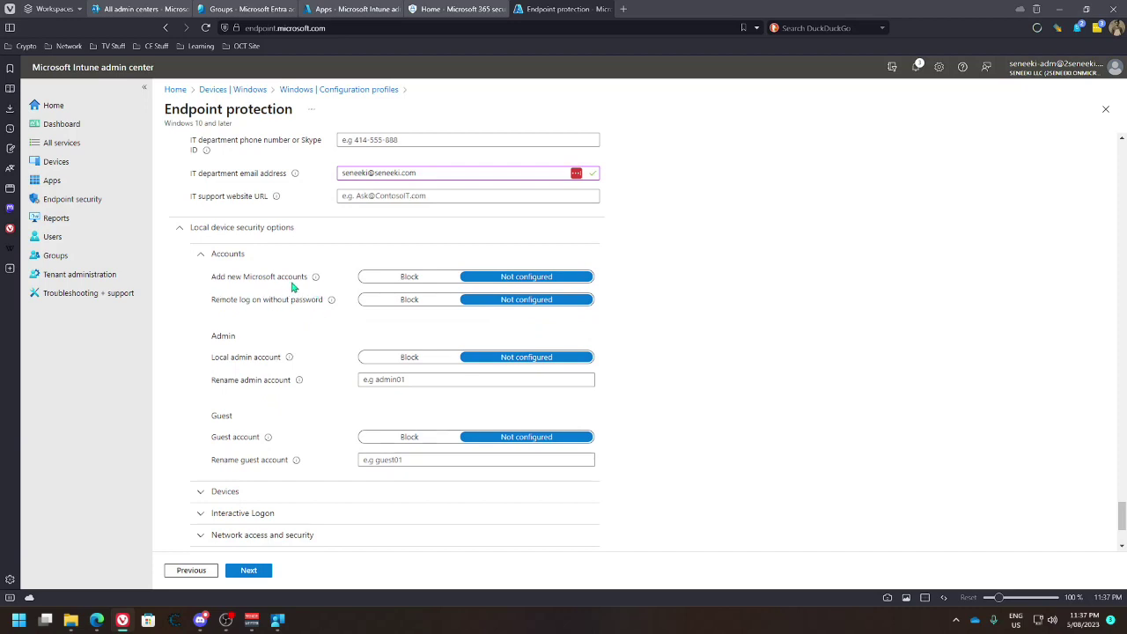
pyautogui.moveTo(315, 278)
pyautogui.click(362, 280)
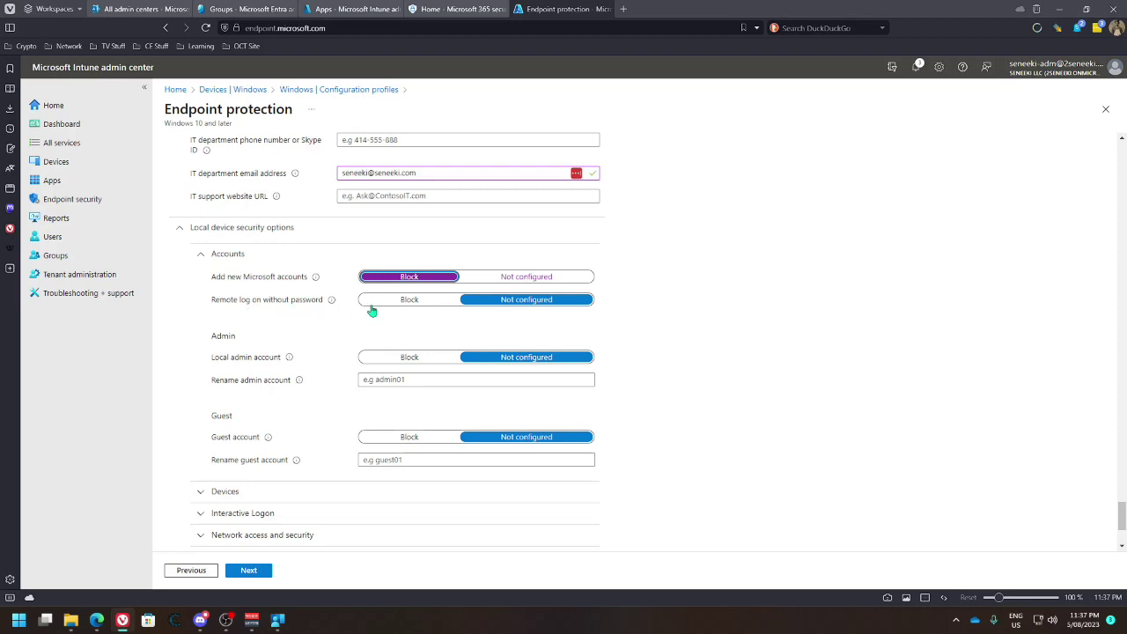
pyautogui.scroll(-1, 335, 323)
pyautogui.click(409, 241)
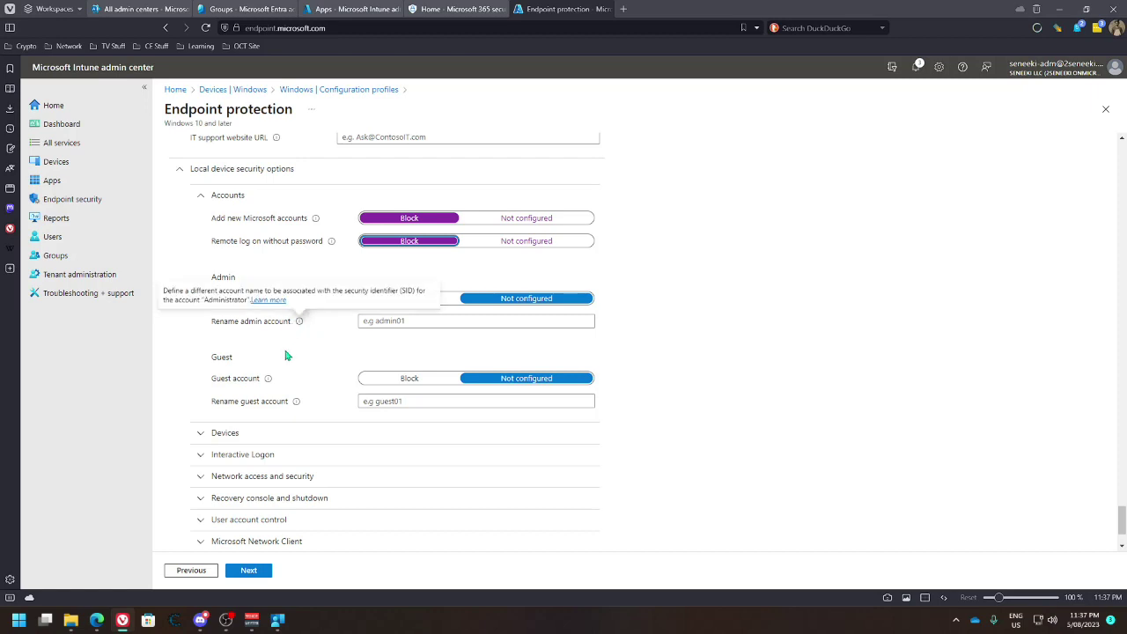
pyautogui.moveTo(289, 299)
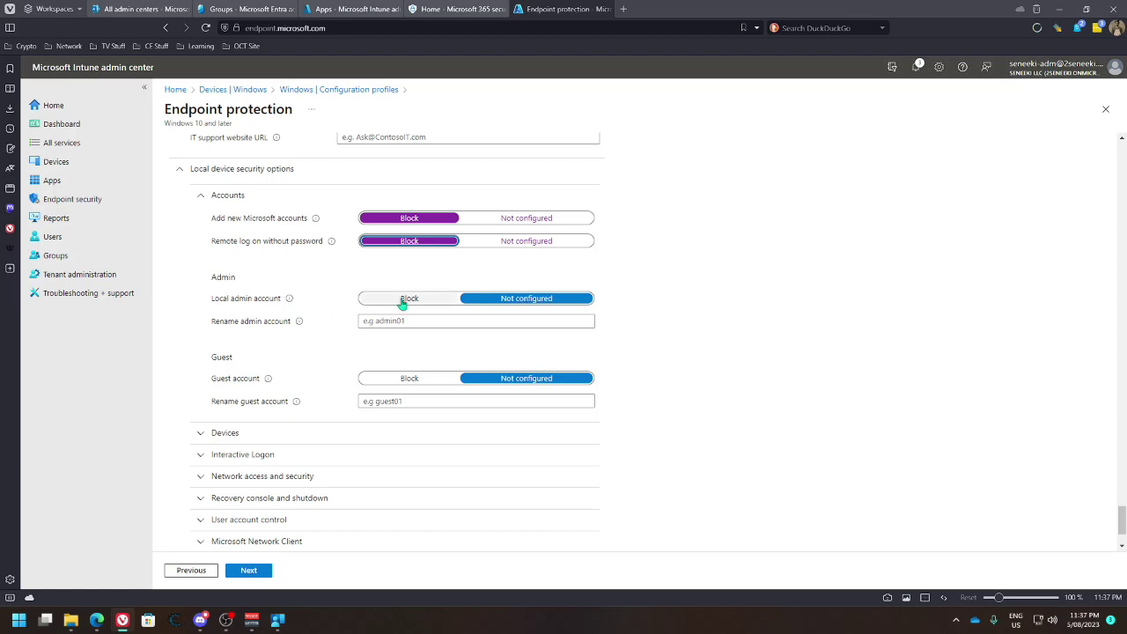
pyautogui.click(409, 380)
pyautogui.click(388, 402)
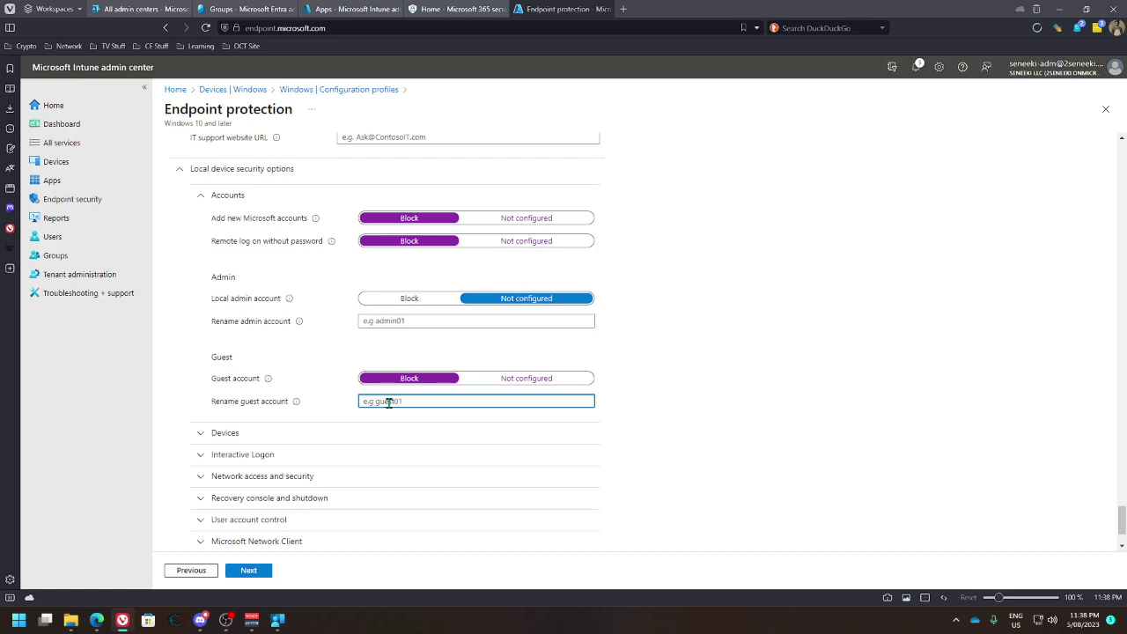
pyautogui.click(433, 300)
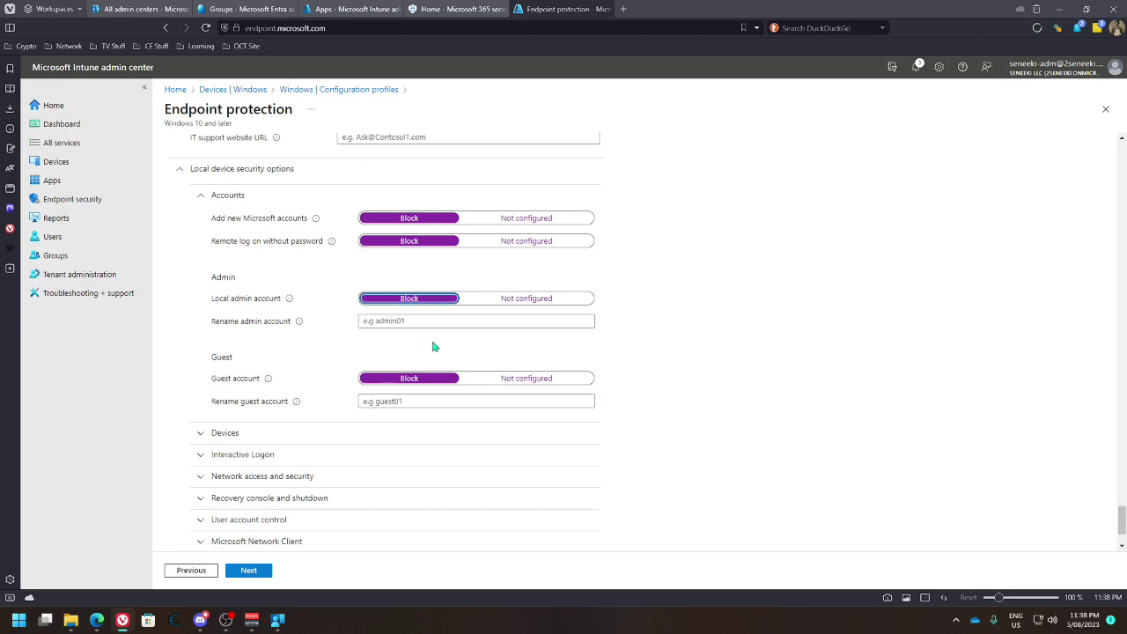
pyautogui.click(202, 434)
# Restrict removable media formatting to Administrators and enable printer driver installs for shared printers
pyautogui.scroll(-1, 285, 417)
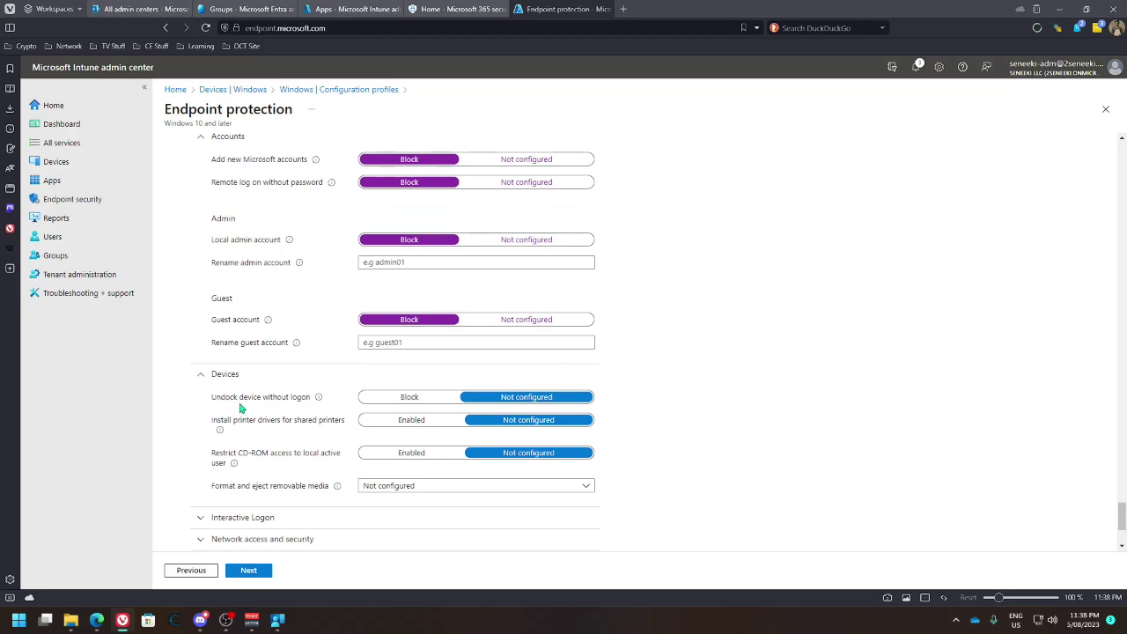
pyautogui.moveTo(319, 403)
pyautogui.scroll(-1, 317, 410)
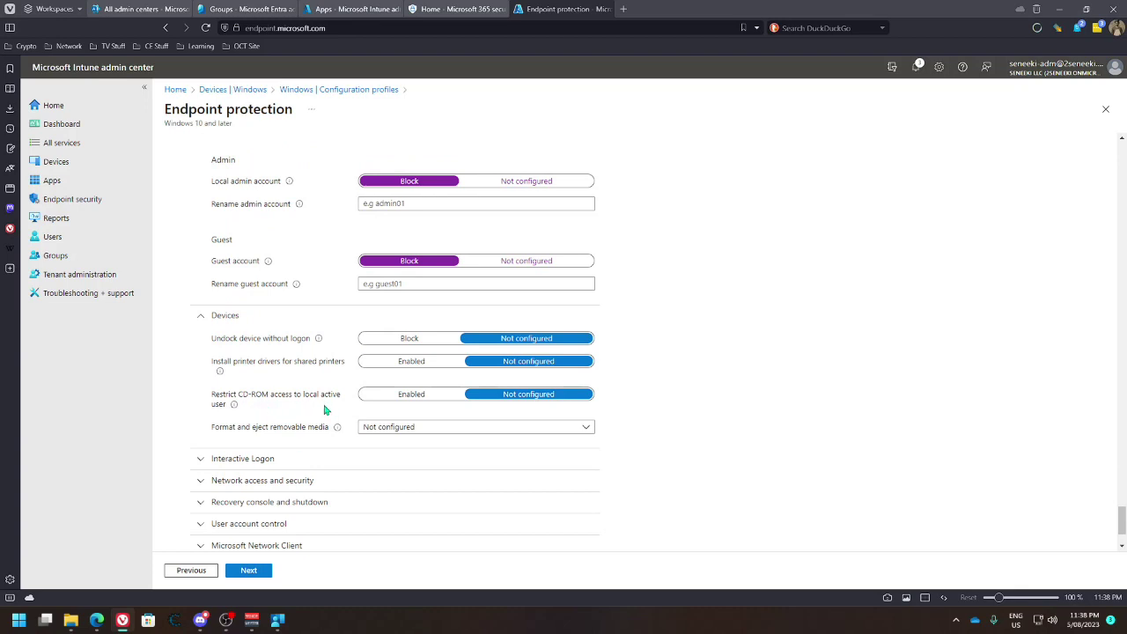
pyautogui.click(421, 431)
pyautogui.click(421, 432)
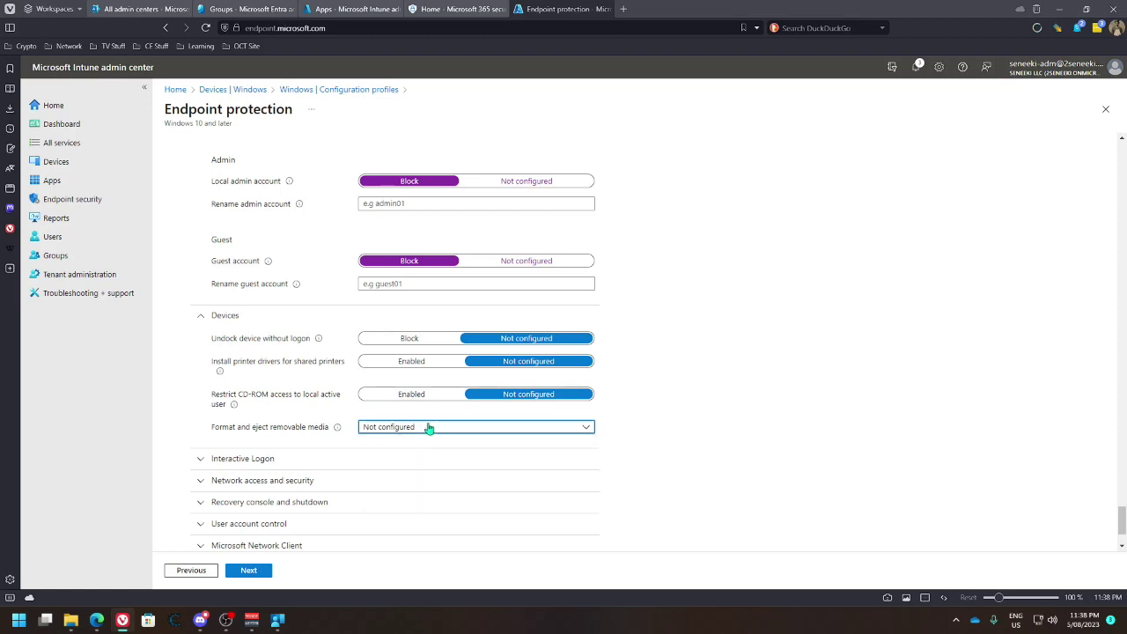
pyautogui.click(429, 427)
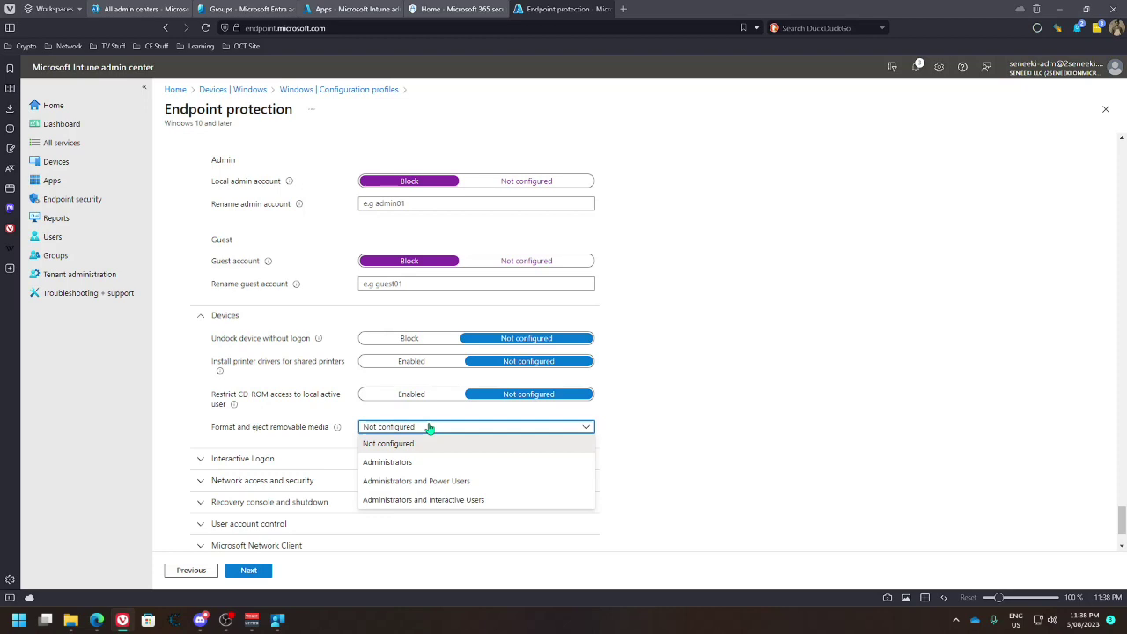
pyautogui.click(427, 461)
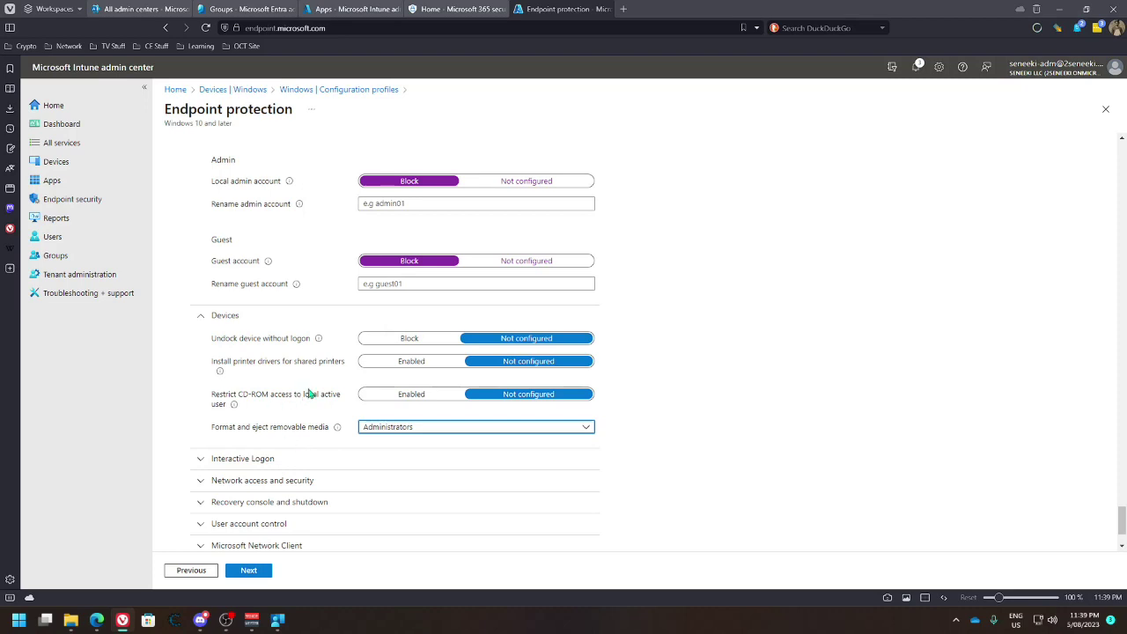
pyautogui.click(377, 368)
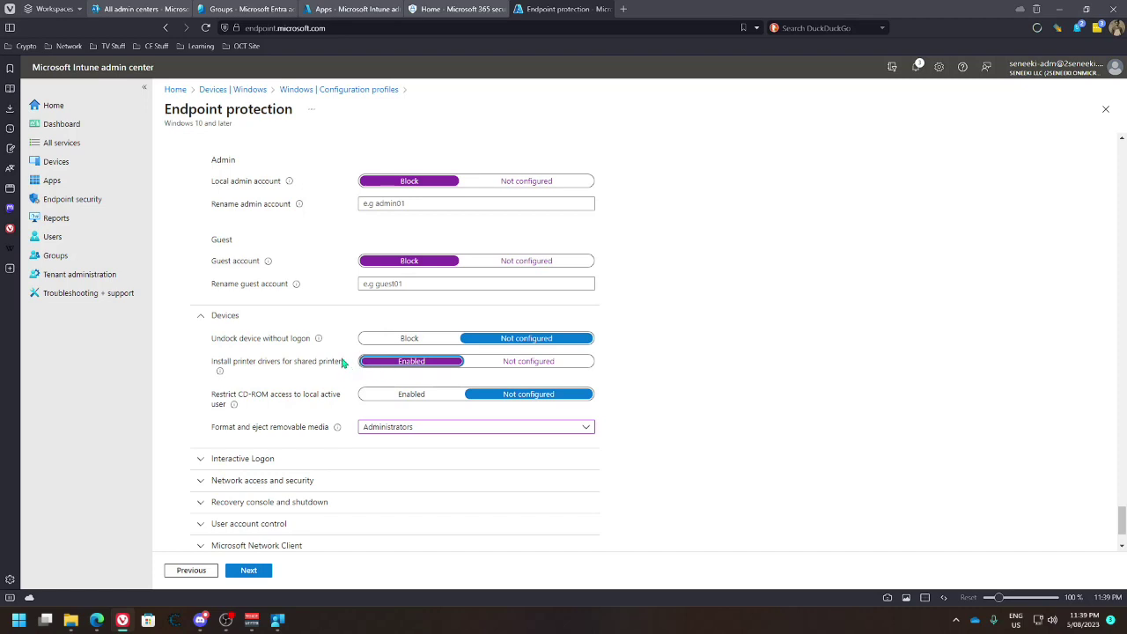
# Expand Interactive Logon and keep smart card removal behavior at No Action
pyautogui.click(259, 459)
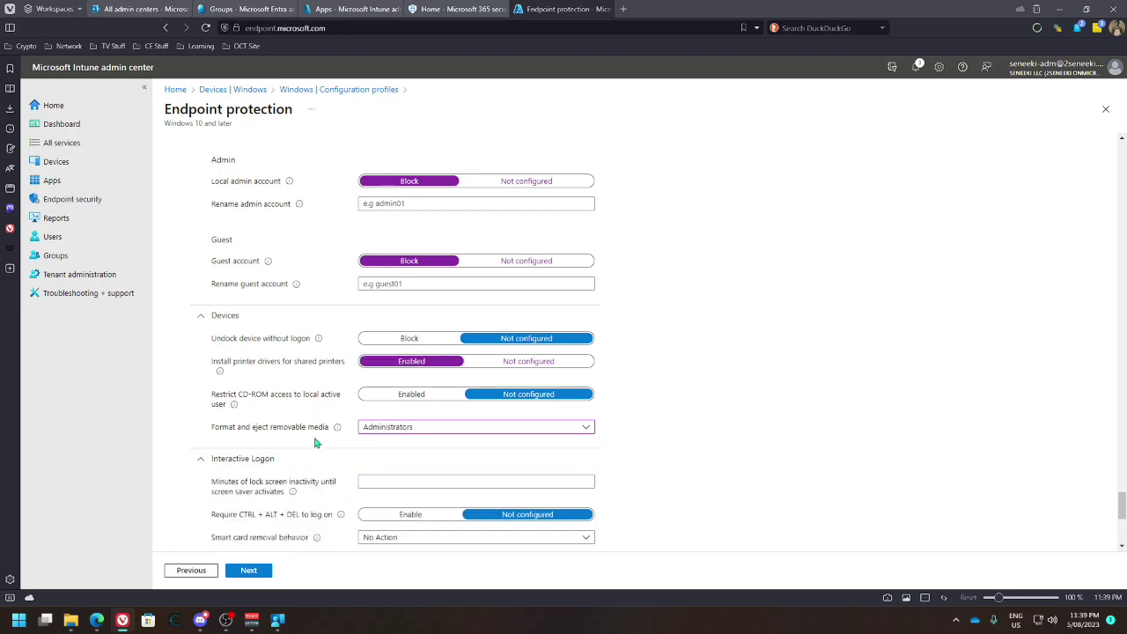
pyautogui.scroll(-2, 320, 444)
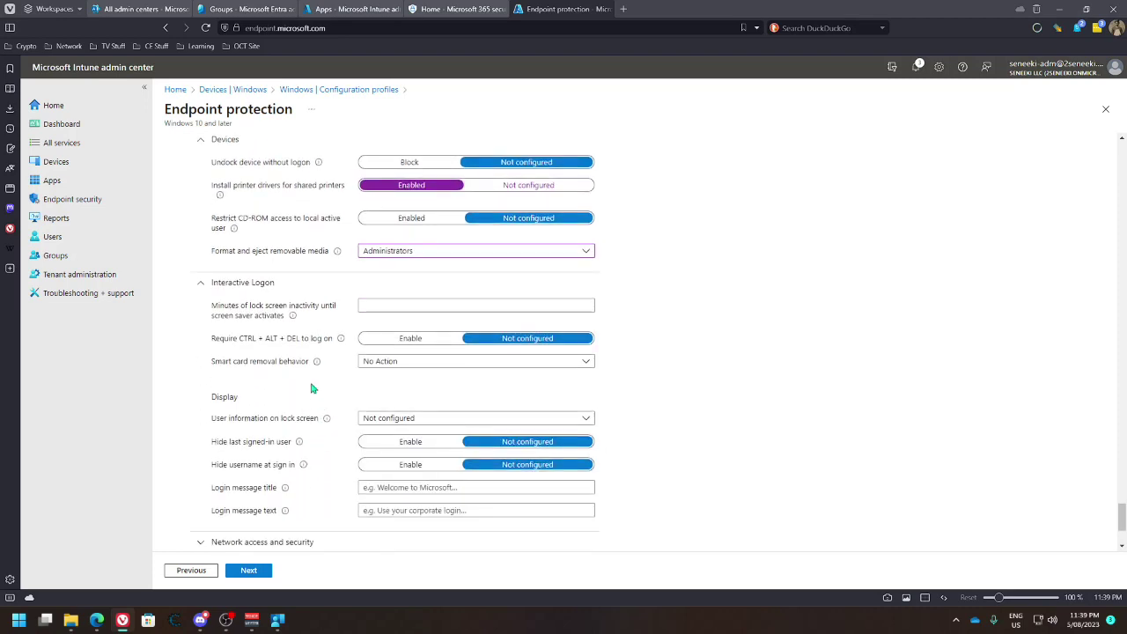
pyautogui.click(391, 368)
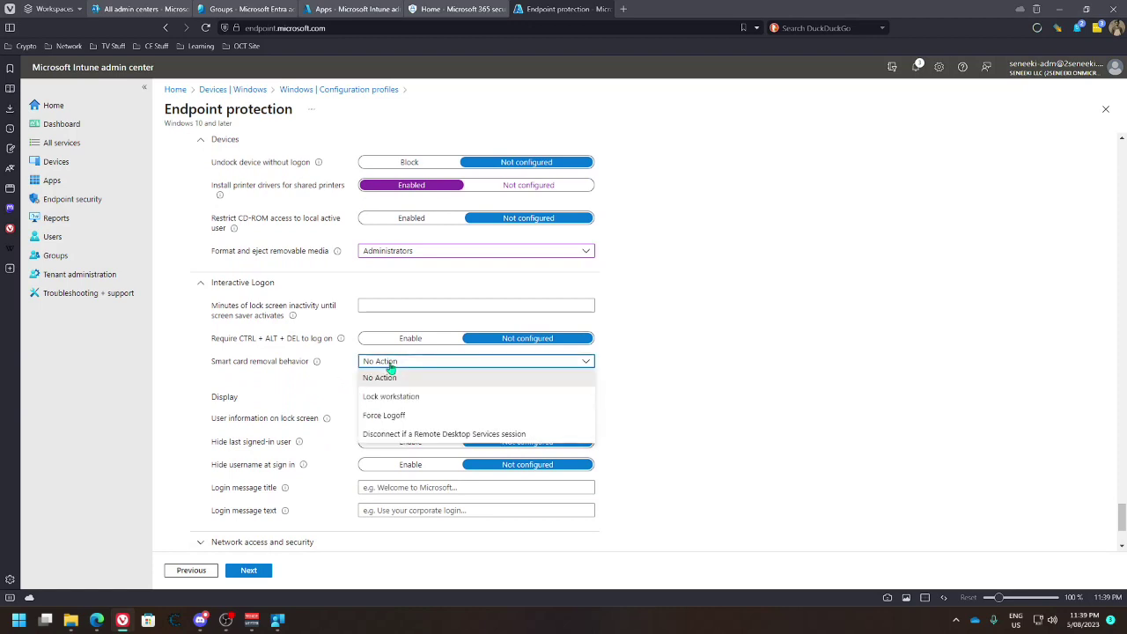
pyautogui.click(390, 368)
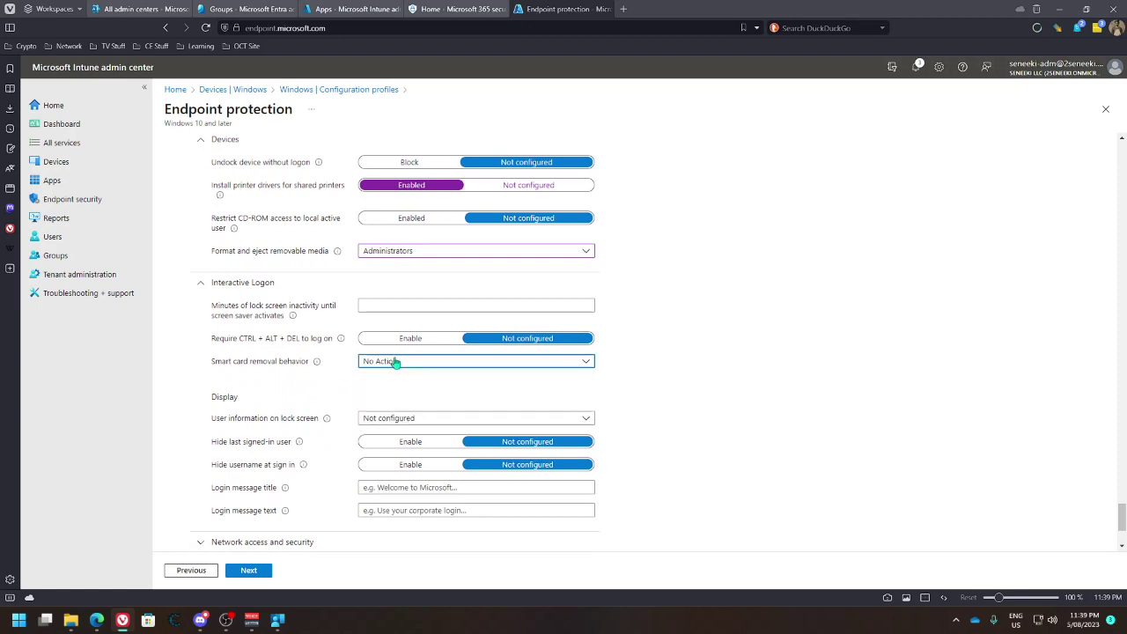
# Show user display name, domain and user names on the lock screen
pyautogui.click(392, 419)
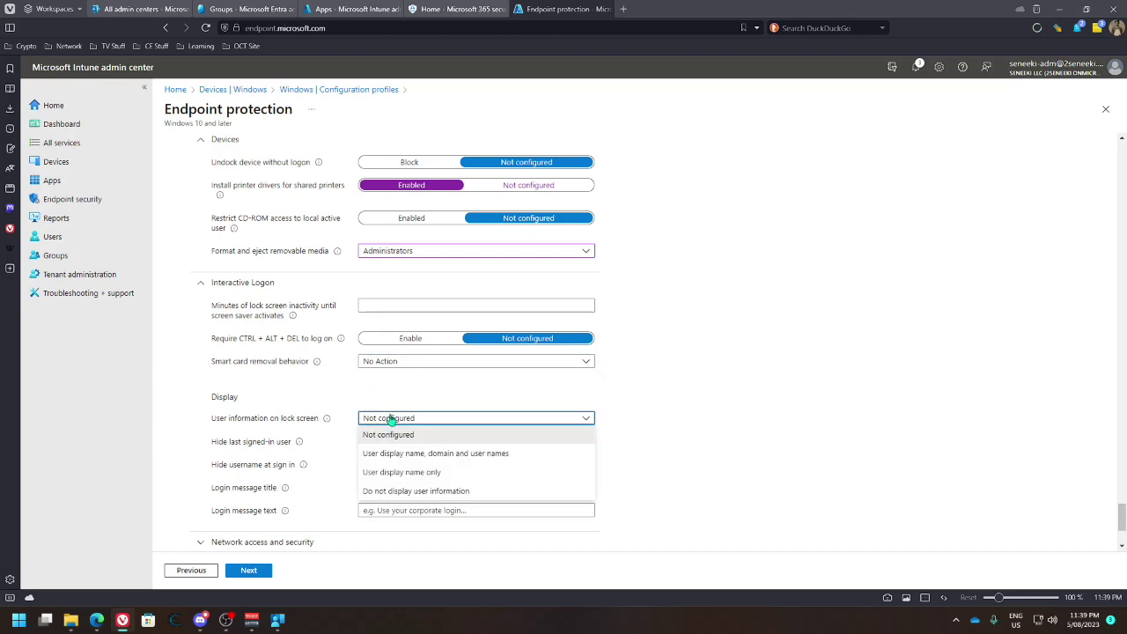
pyautogui.scroll(-1, 350, 405)
pyautogui.click(391, 362)
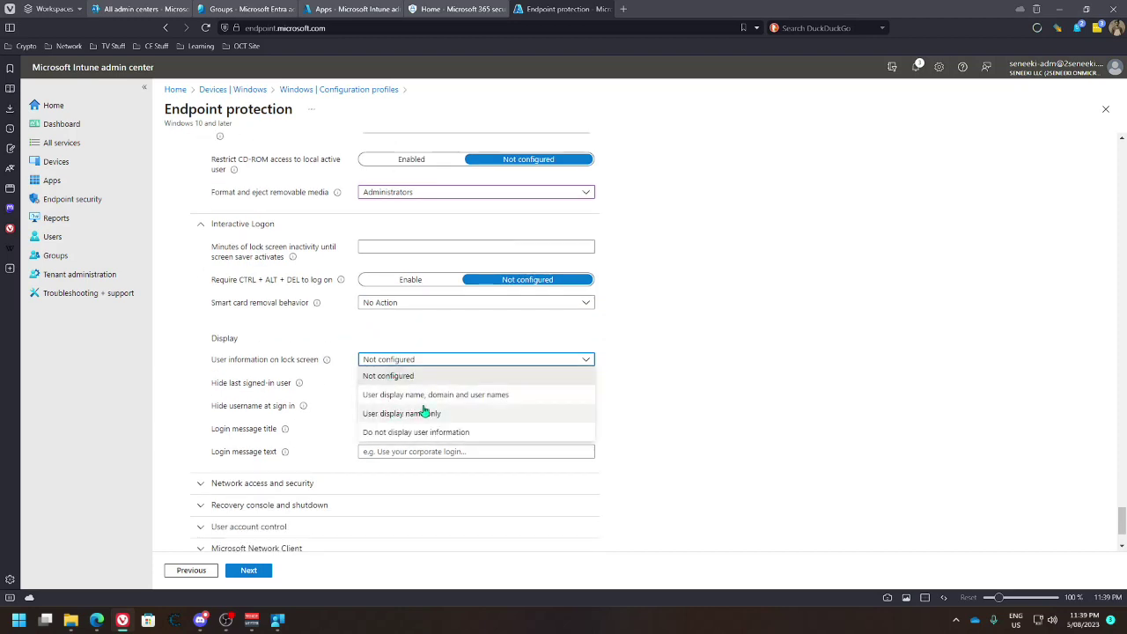
pyautogui.click(398, 401)
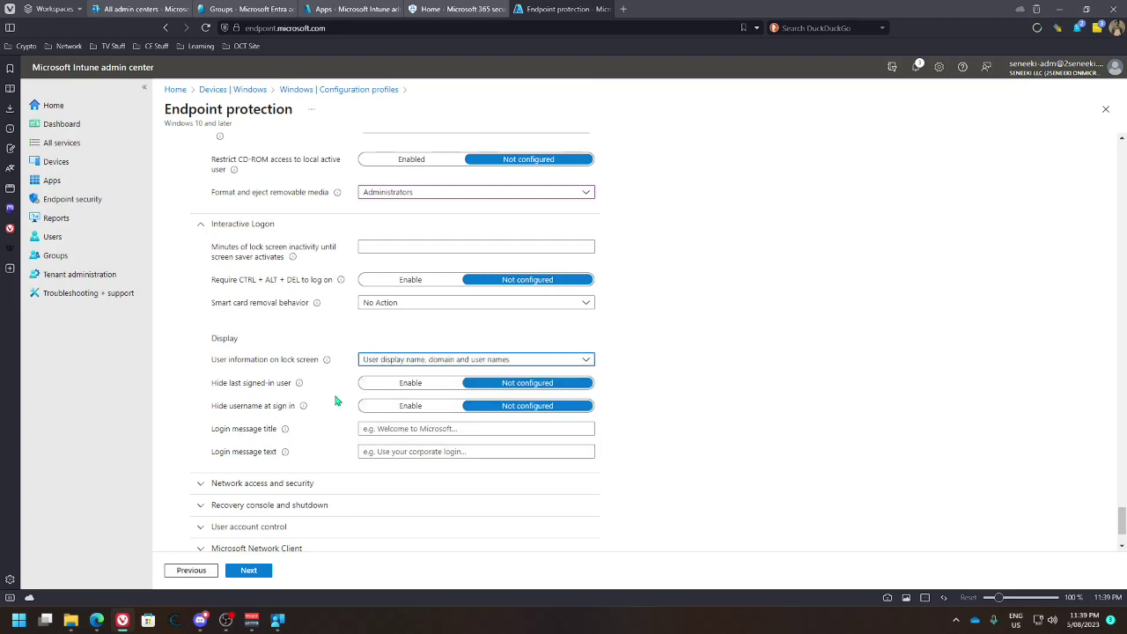
# Enter the login message title 'Welcome to Seneeki.com' and the sign-in instruction text
pyautogui.click(368, 430)
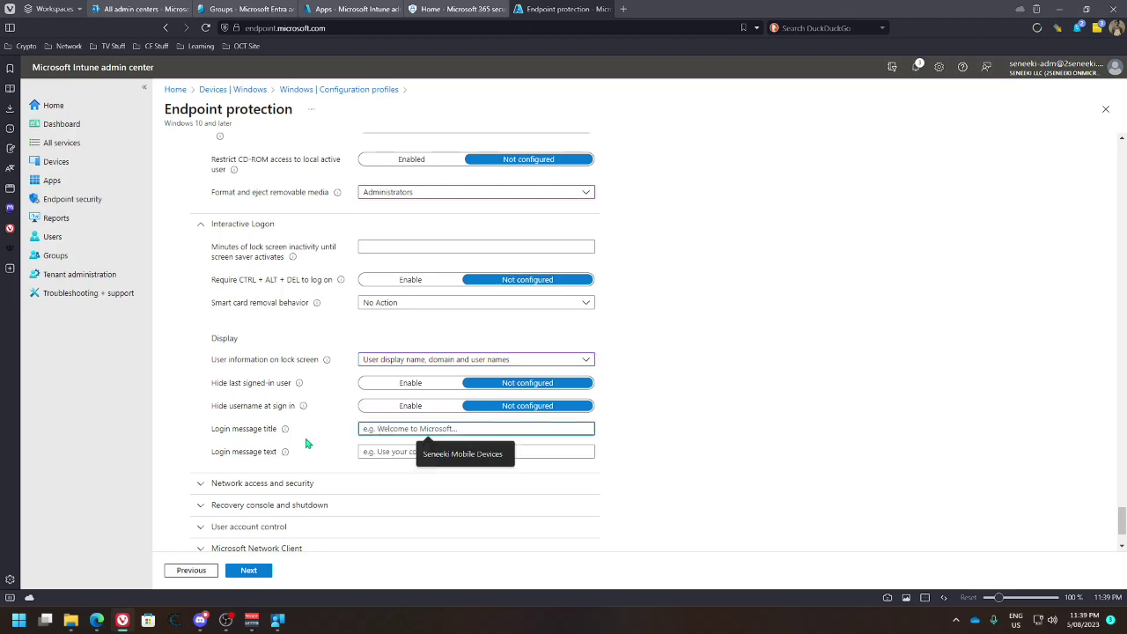
pyautogui.moveTo(286, 433)
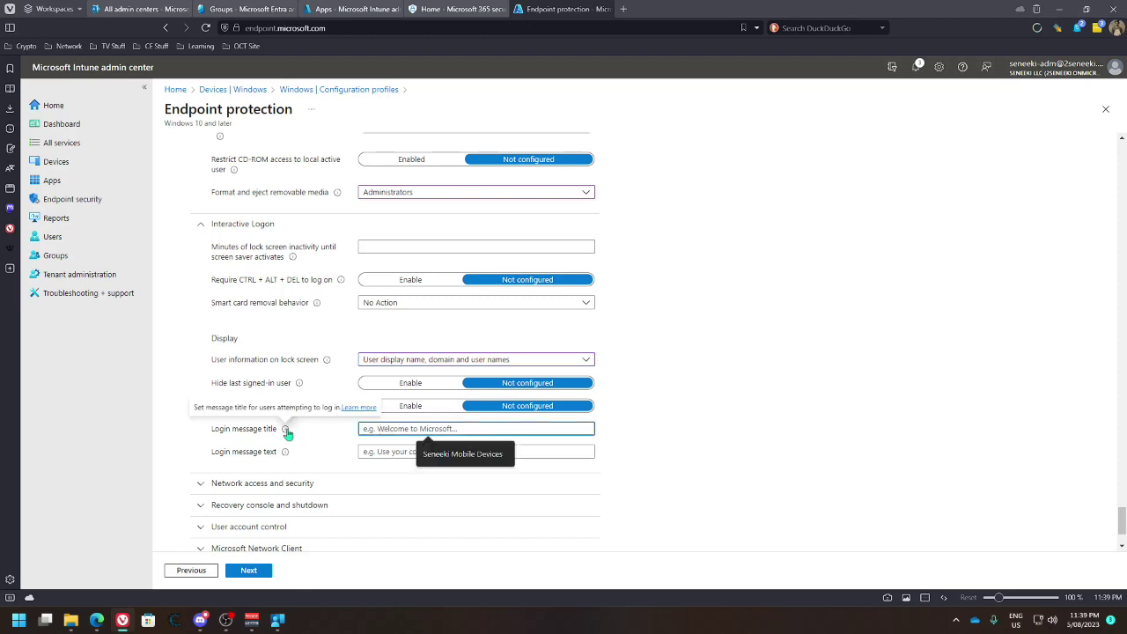
pyautogui.click(354, 463)
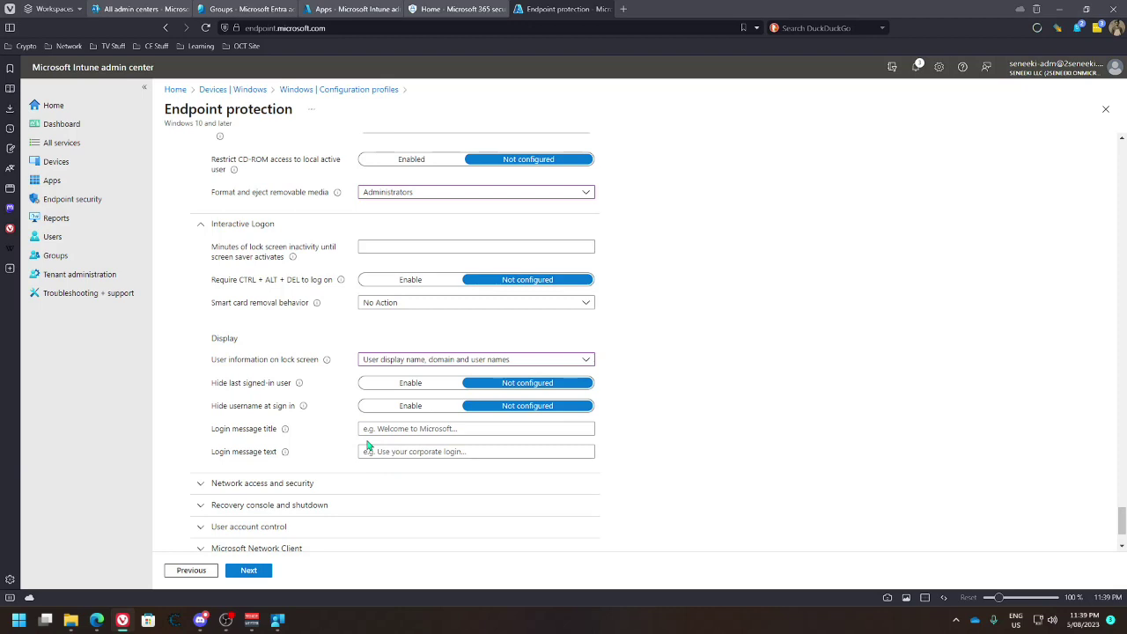
pyautogui.click(390, 429)
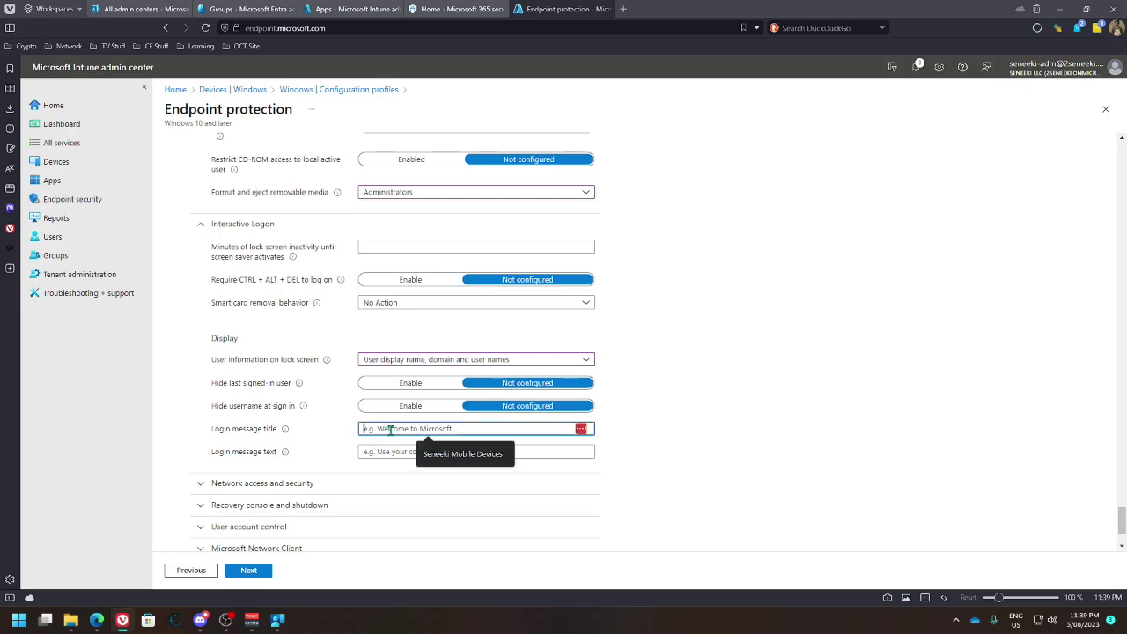
pyautogui.write('Welco')
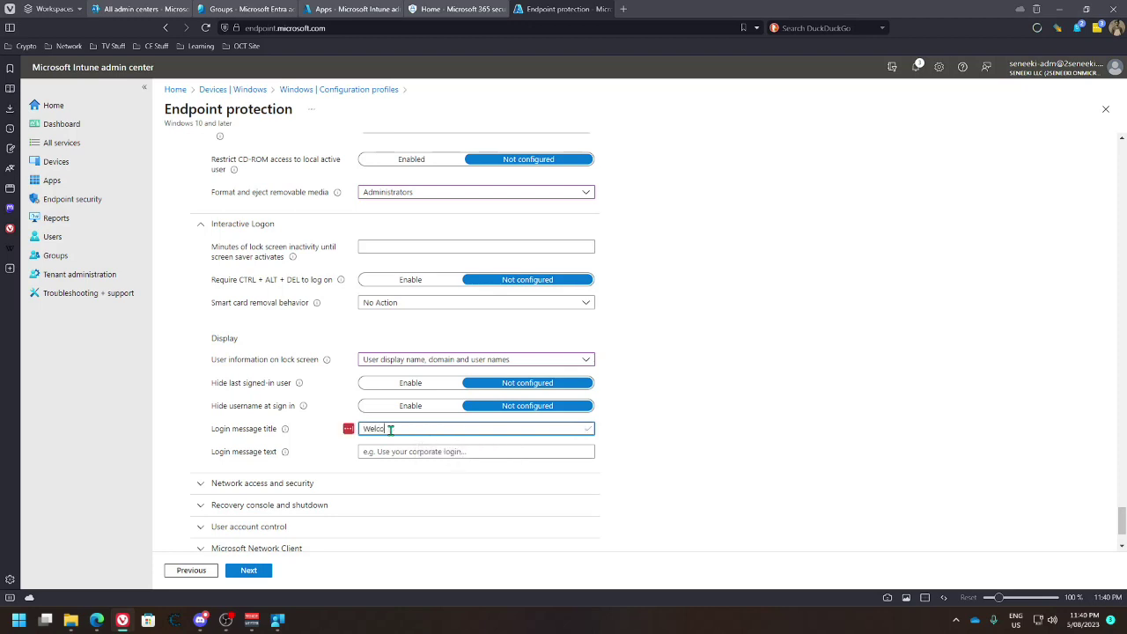
pyautogui.write('me to Seneeki.com')
pyautogui.press('Tab')
pyautogui.write('Lo')
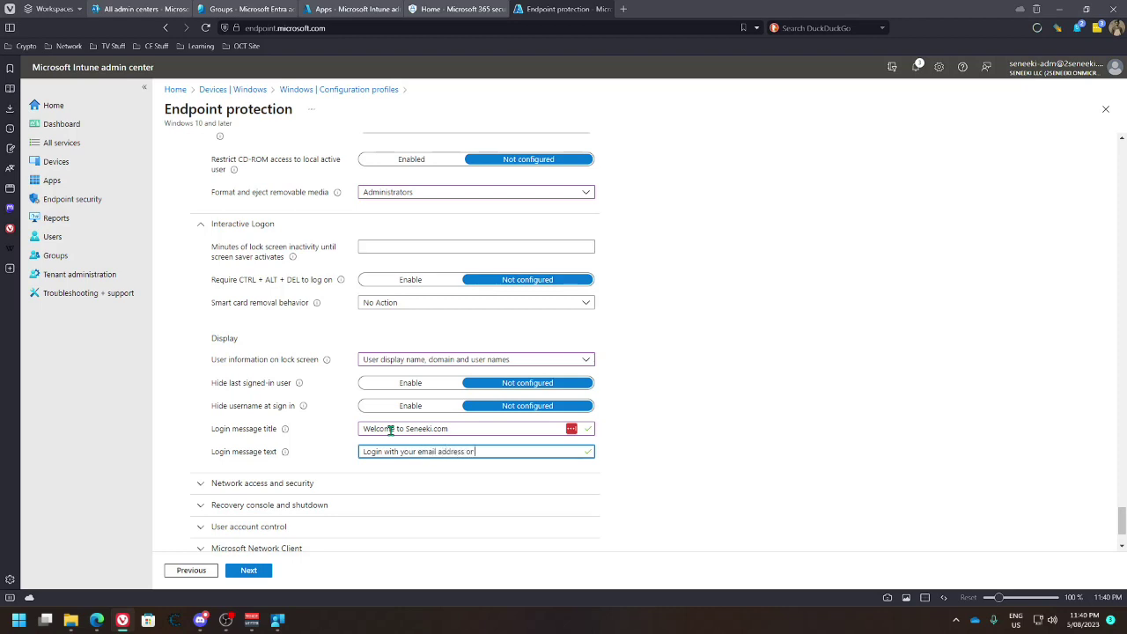
pyautogui.write('username')
pyautogui.doubleClick(524, 452)
pyautogui.click(425, 452)
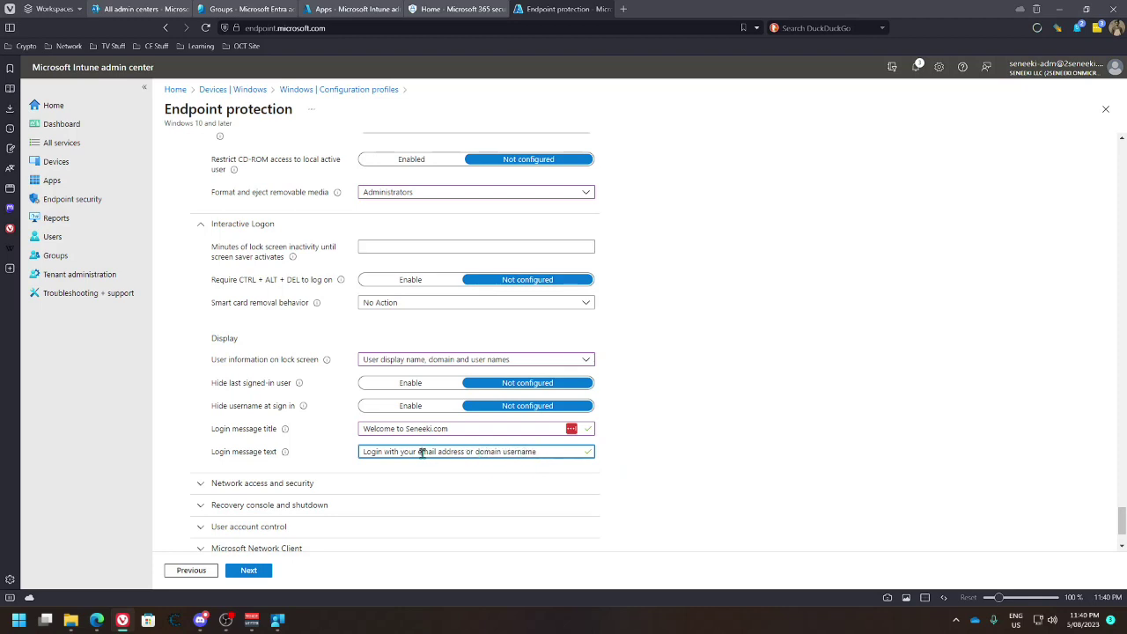
pyautogui.click(286, 484)
# End the login message text with a period after the username
pyautogui.click(534, 451)
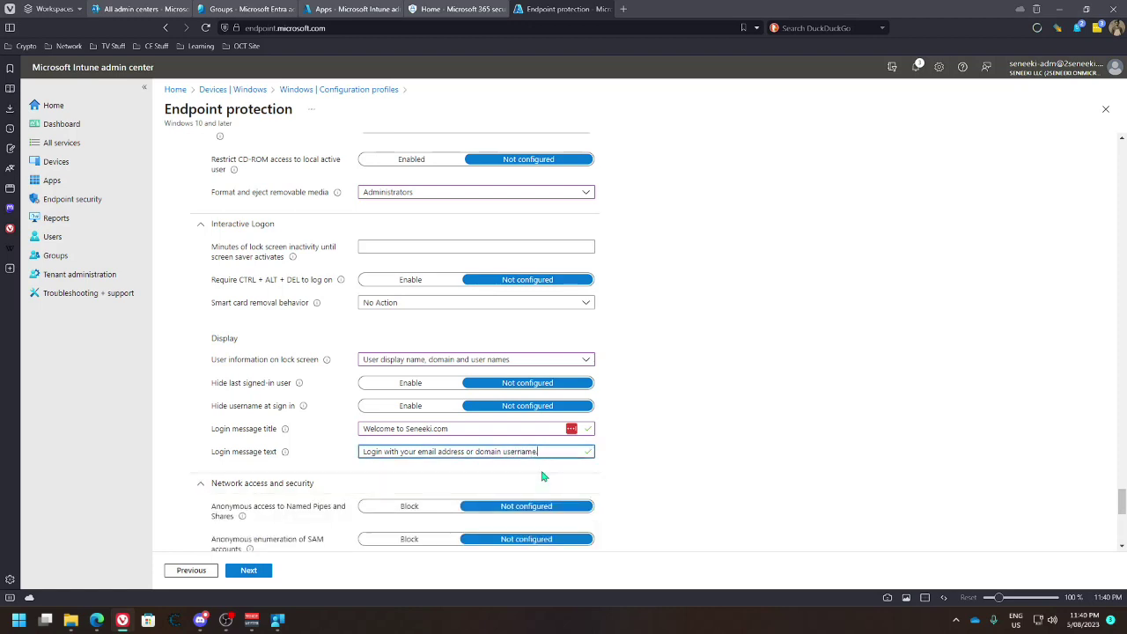
pyautogui.write('.')
pyautogui.scroll(-2, 430, 444)
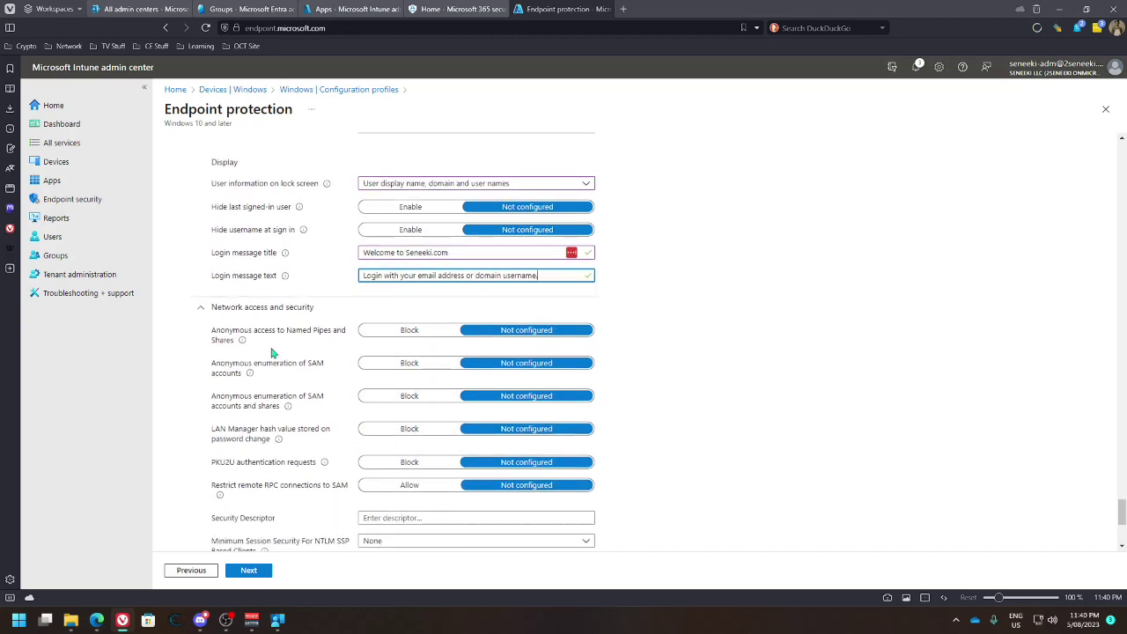
pyautogui.scroll(-1, 312, 357)
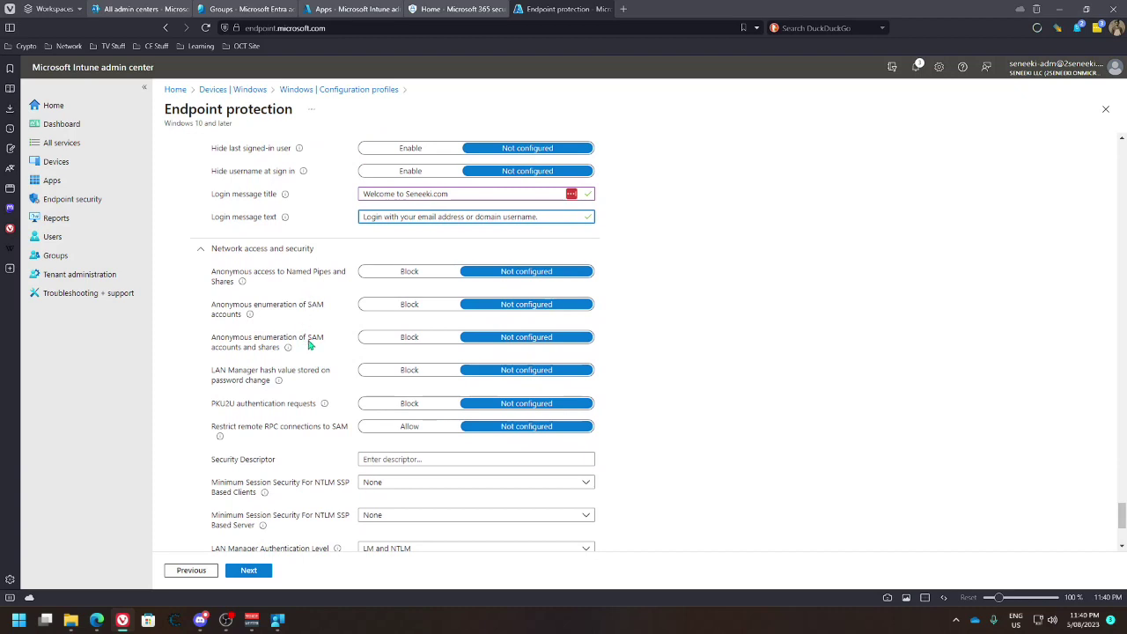
# Under Recovery console and shutdown, enable clearing the virtual memory pagefile at shutdown
pyautogui.moveTo(321, 408)
pyautogui.scroll(-2, 318, 401)
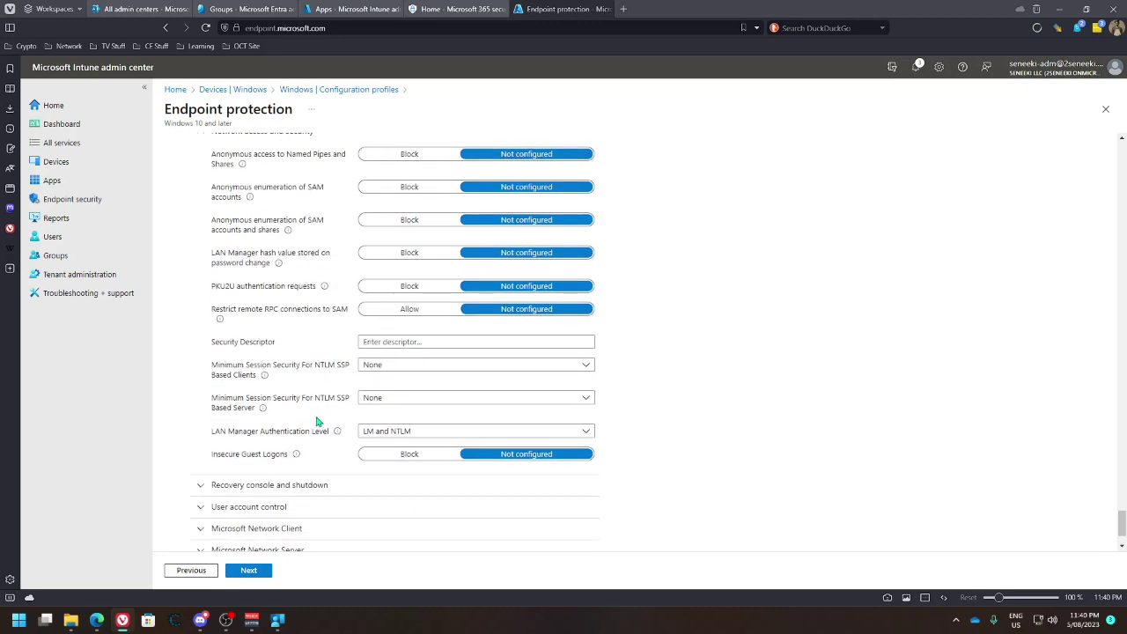
pyautogui.click(201, 431)
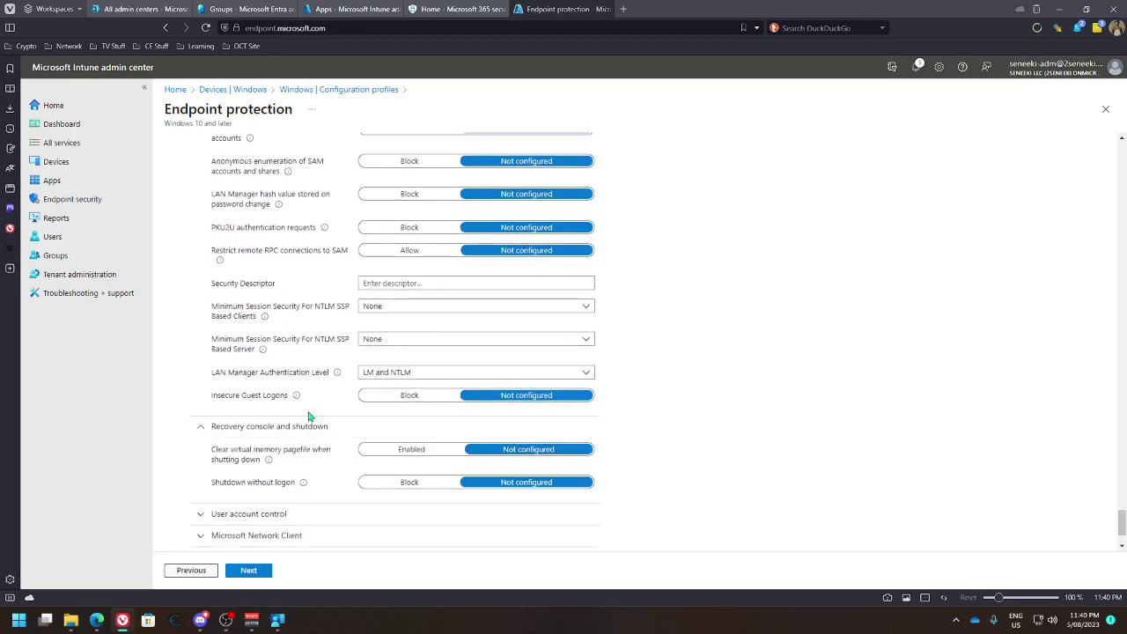
pyautogui.scroll(-1, 308, 415)
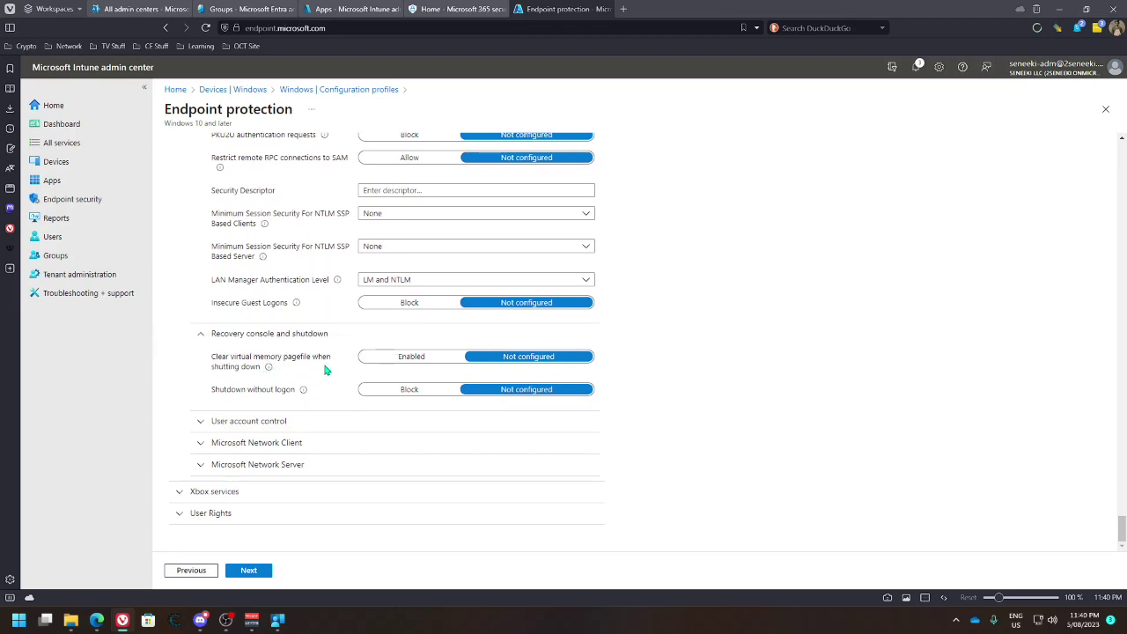
pyautogui.click(378, 367)
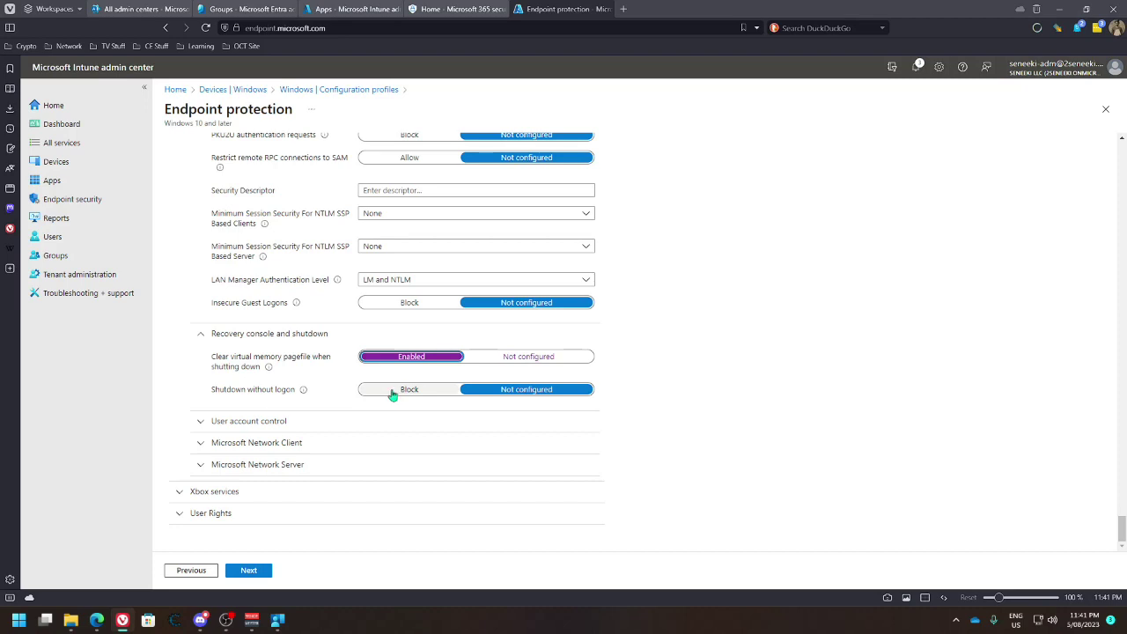
# In User account control, enable elevating only signed and validated executables; leave write-failure virtualization Not configured
pyautogui.click(231, 422)
pyautogui.scroll(-2, 312, 402)
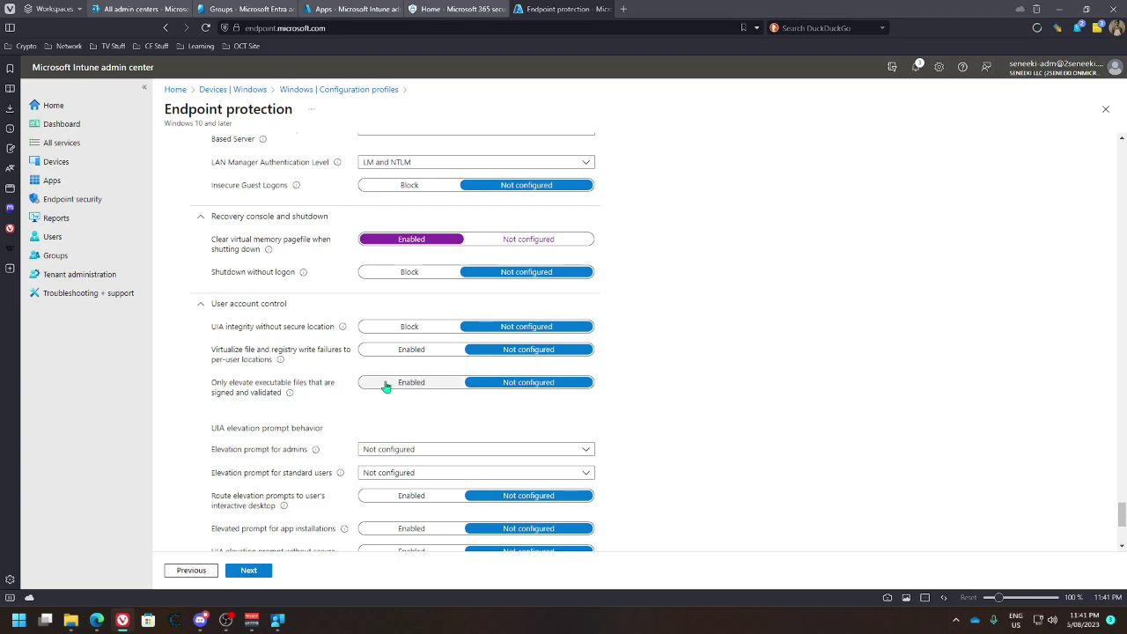
pyautogui.click(385, 386)
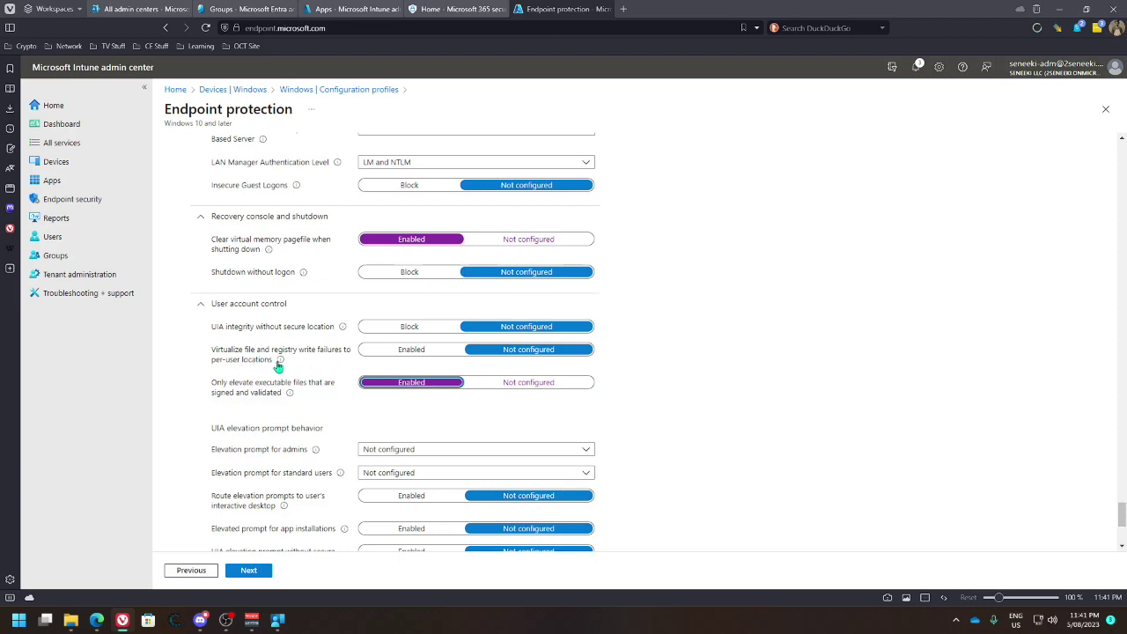
pyautogui.moveTo(281, 361)
pyautogui.moveTo(281, 362)
pyautogui.click(361, 354)
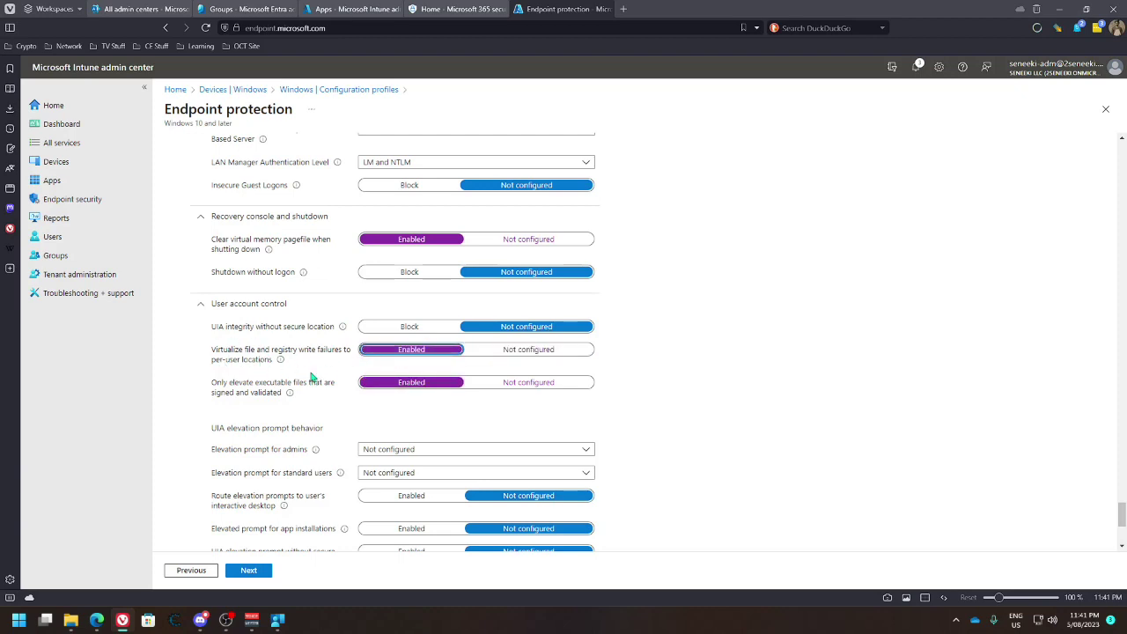
pyautogui.click(459, 358)
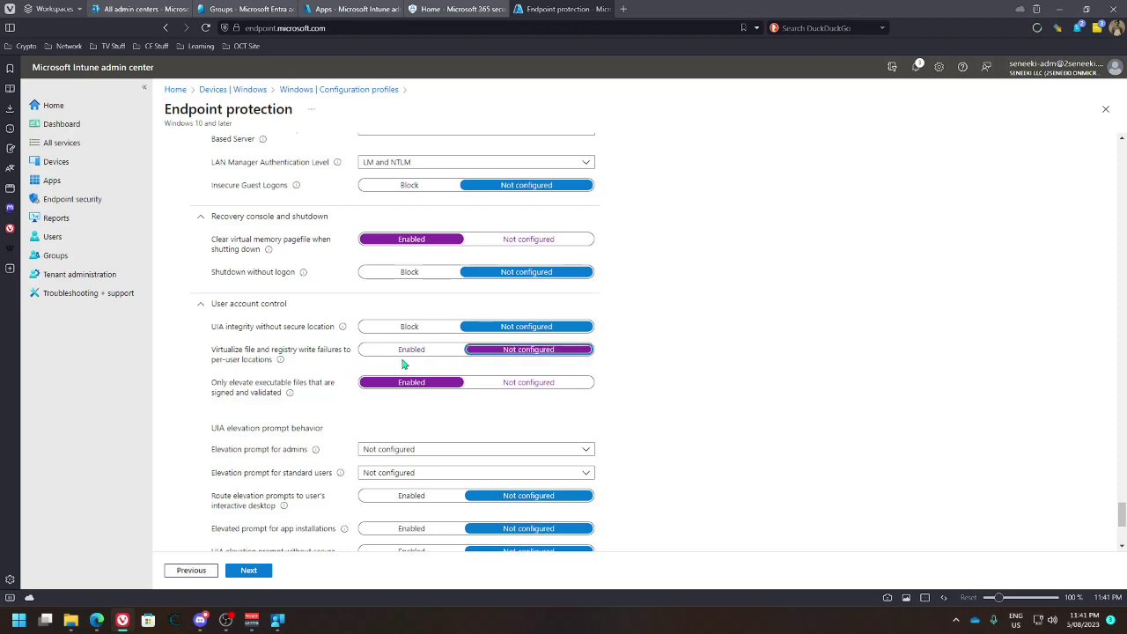
pyautogui.scroll(-1, 352, 398)
pyautogui.scroll(-1, 351, 399)
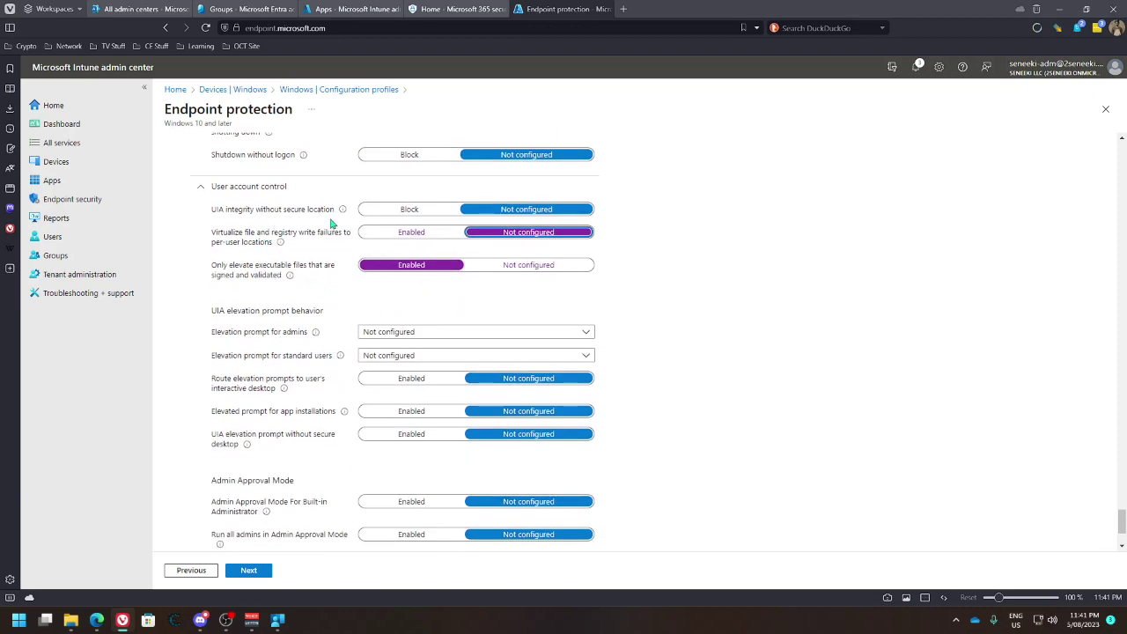
pyautogui.moveTo(343, 213)
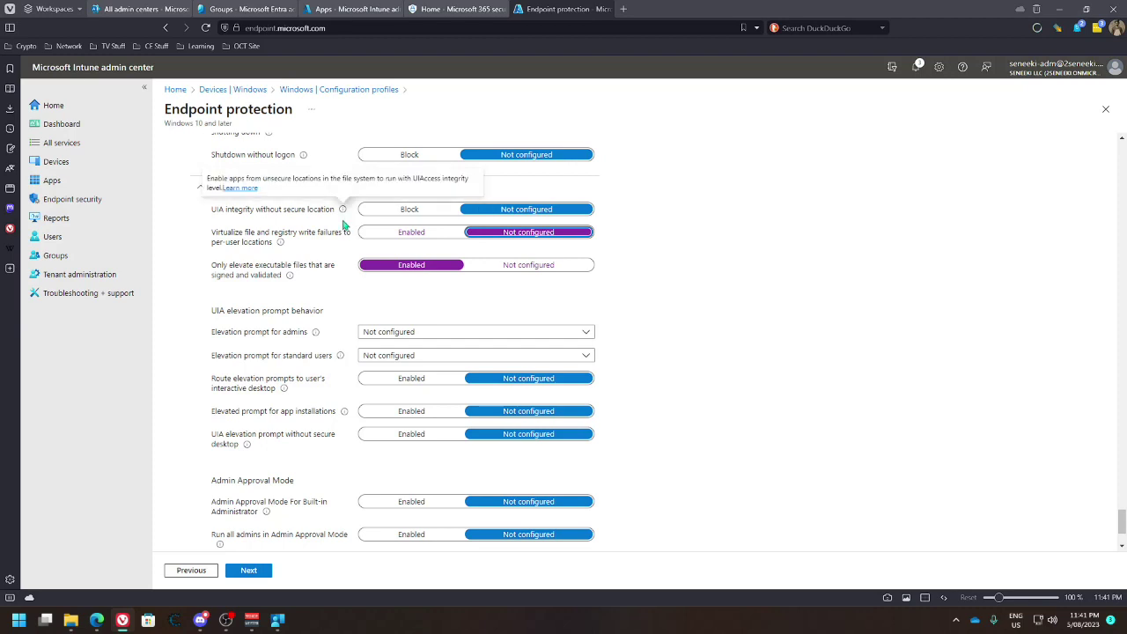
pyautogui.scroll(-1, 342, 307)
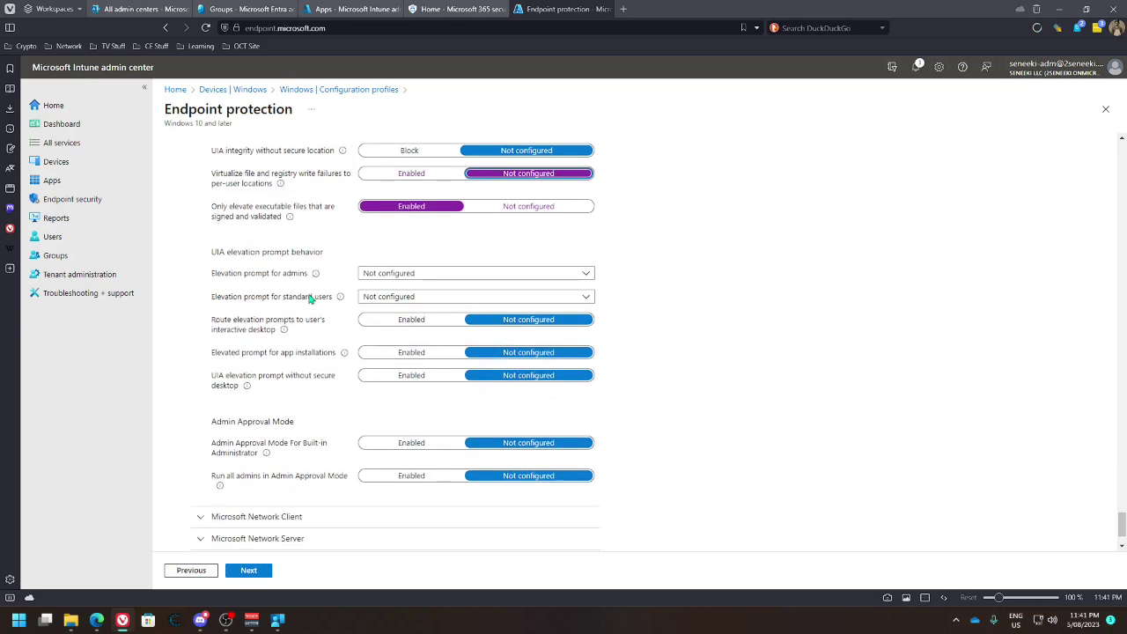
# Set admin elevation to 'Prompt for consent on the secure desktop' and standard users to 'Prompt for credentials on the secure desktop'
pyautogui.click(397, 273)
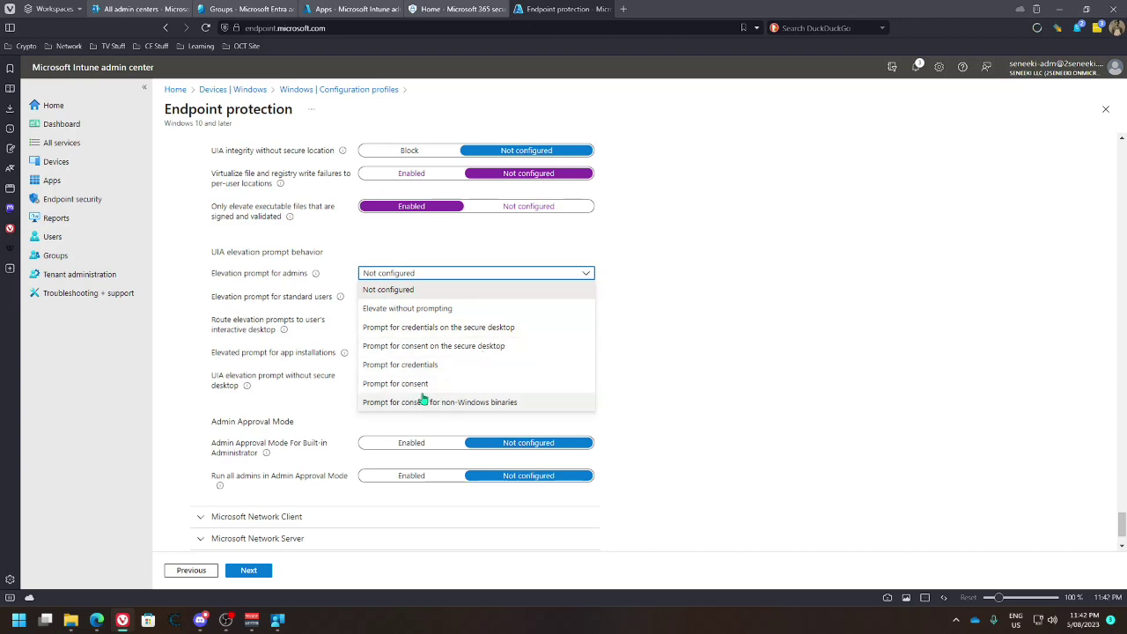
pyautogui.click(479, 348)
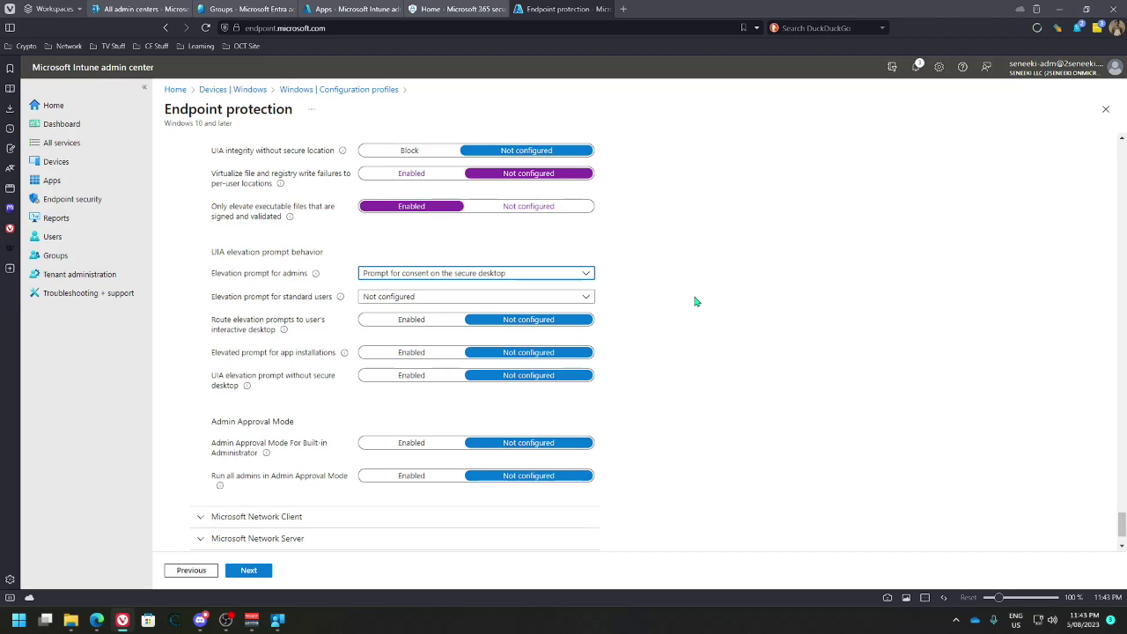
pyautogui.click(463, 297)
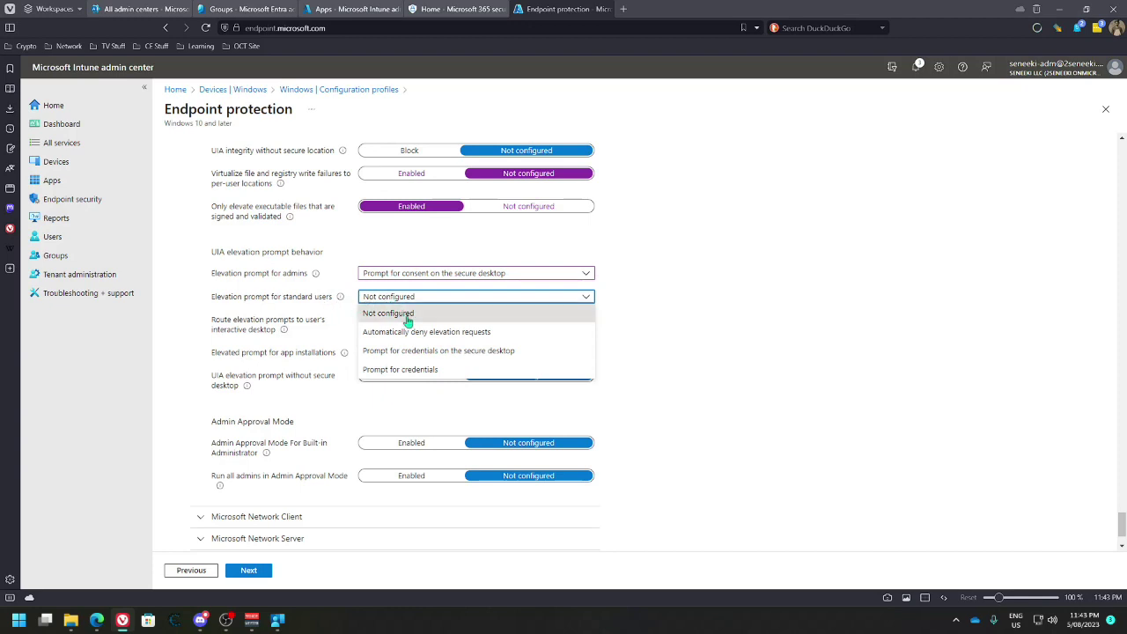
pyautogui.click(516, 351)
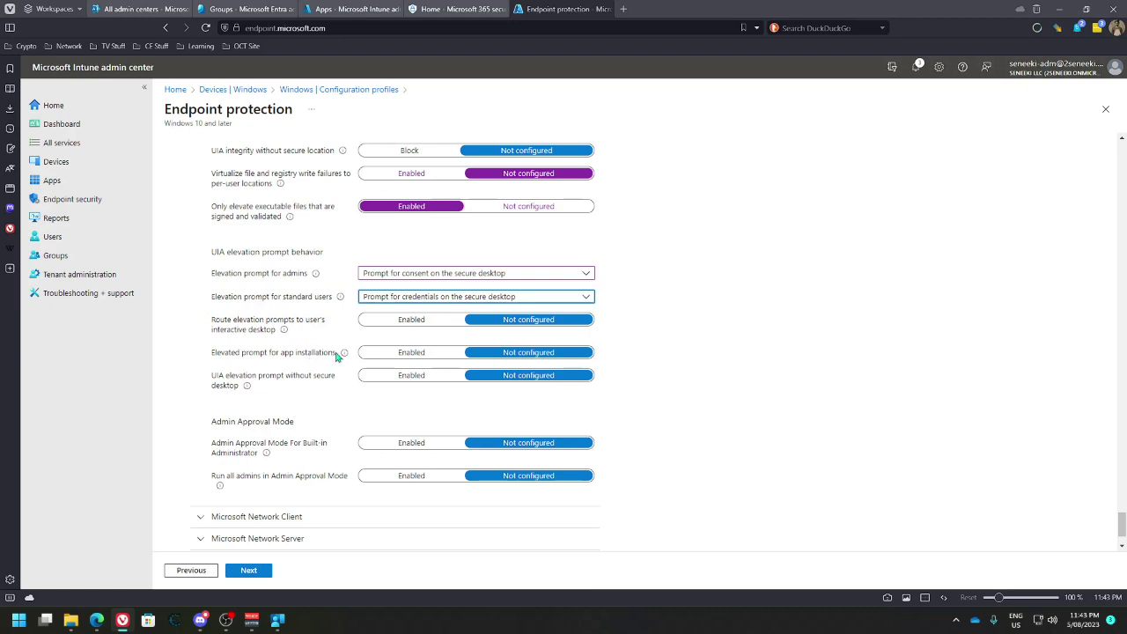
pyautogui.moveTo(340, 355)
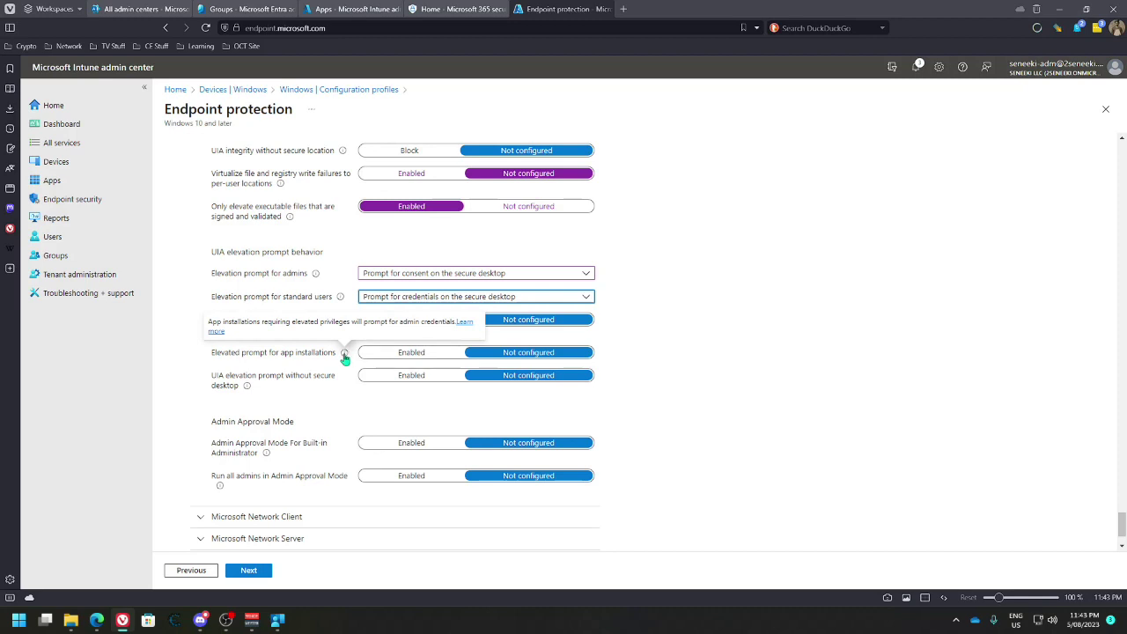
# Expand the Microsoft Network Client, Microsoft Network Server and Xbox services sections
pyautogui.scroll(-1, 344, 413)
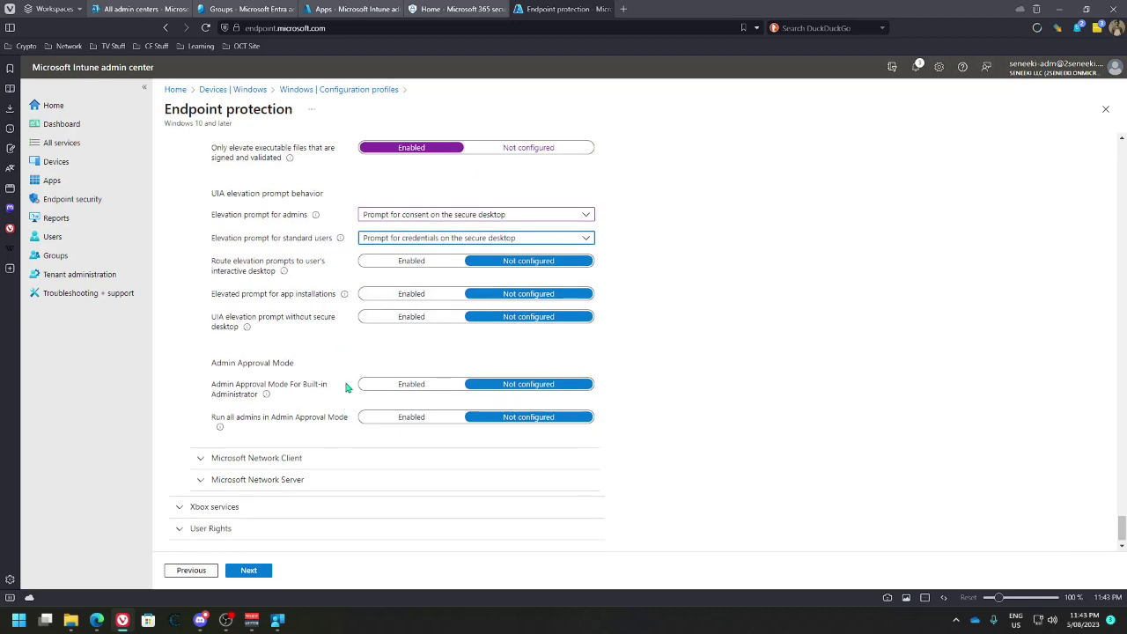
pyautogui.scroll(-1, 327, 390)
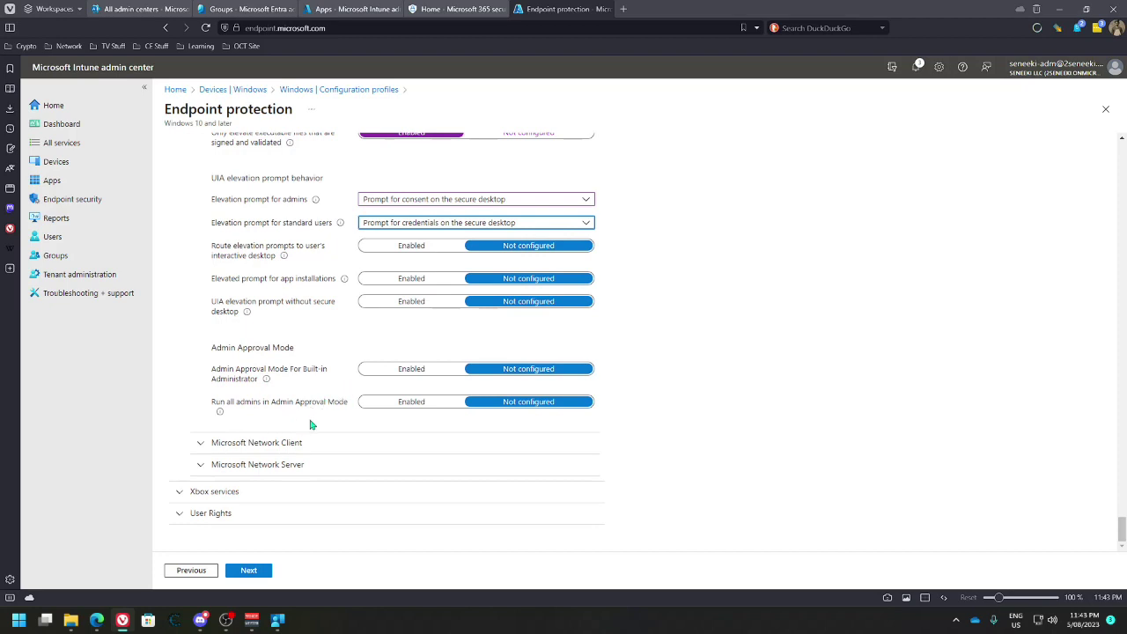
pyautogui.click(199, 448)
pyautogui.scroll(-2, 252, 443)
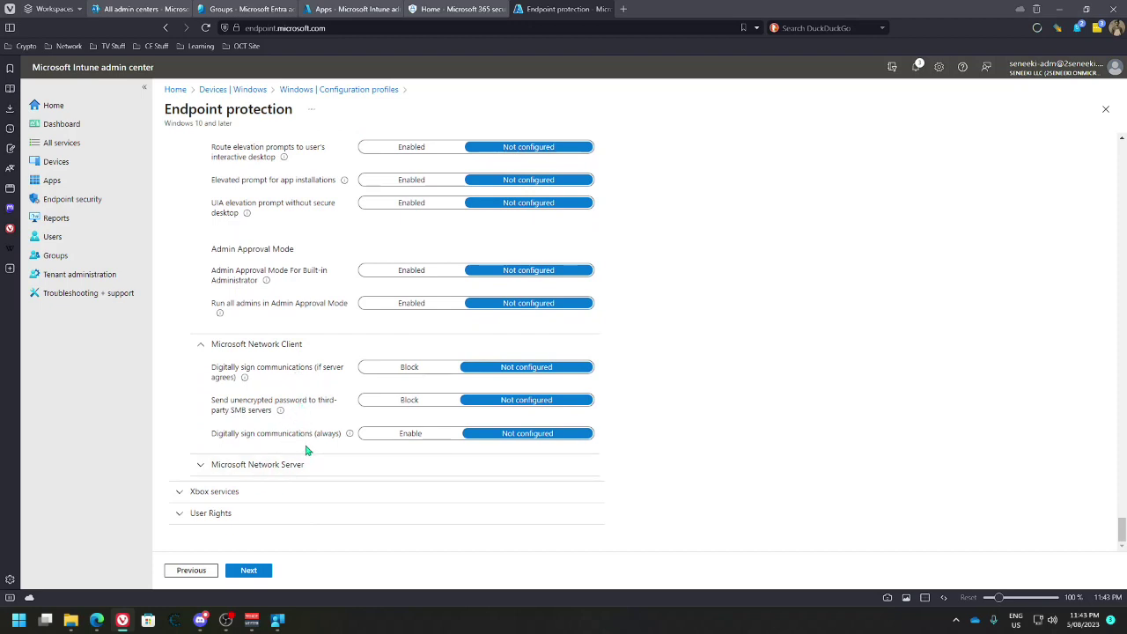
pyautogui.click(201, 465)
pyautogui.scroll(-1, 308, 465)
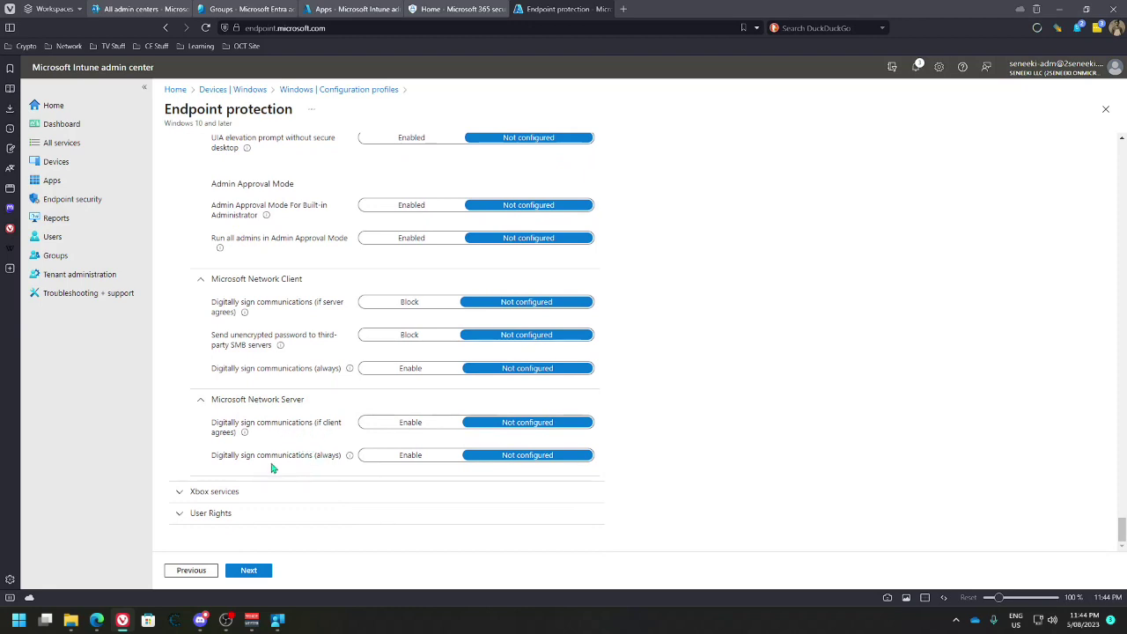
pyautogui.click(178, 494)
pyautogui.scroll(-3, 242, 430)
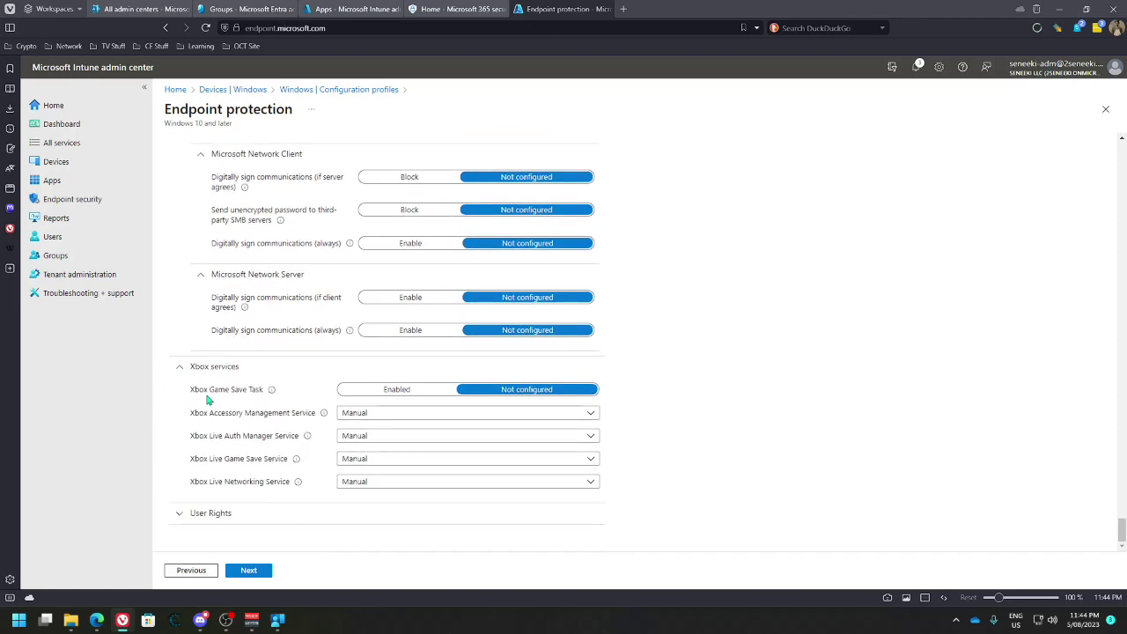
# Enable the Xbox Game Save Task
pyautogui.moveTo(272, 393)
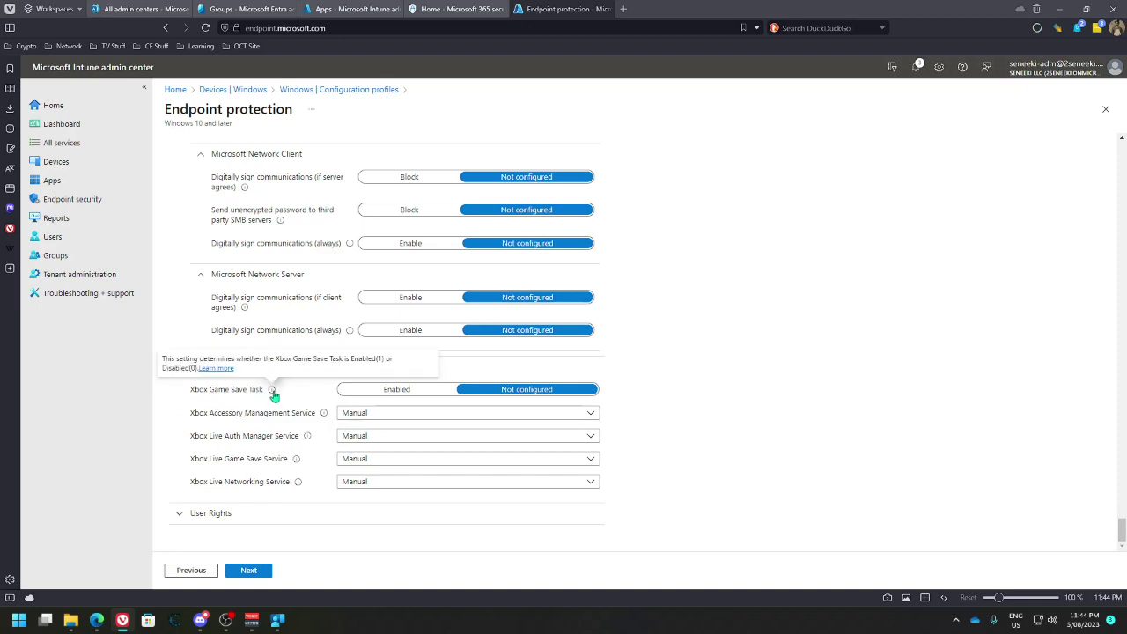
pyautogui.click(410, 414)
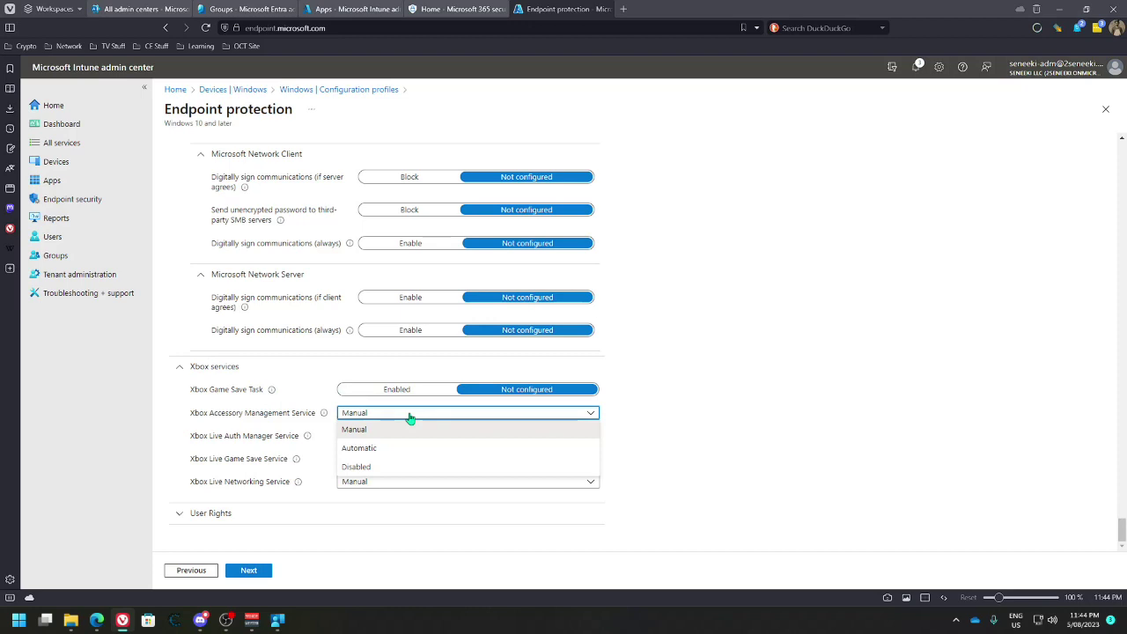
pyautogui.click(409, 414)
pyautogui.click(388, 389)
# Set Accessory Management, Live Auth Manager, Live Game Save and Live Networking services to Automatic; expand User Rights
pyautogui.click(408, 415)
pyautogui.click(392, 446)
pyautogui.click(390, 438)
pyautogui.click(377, 471)
pyautogui.click(387, 459)
pyautogui.click(362, 493)
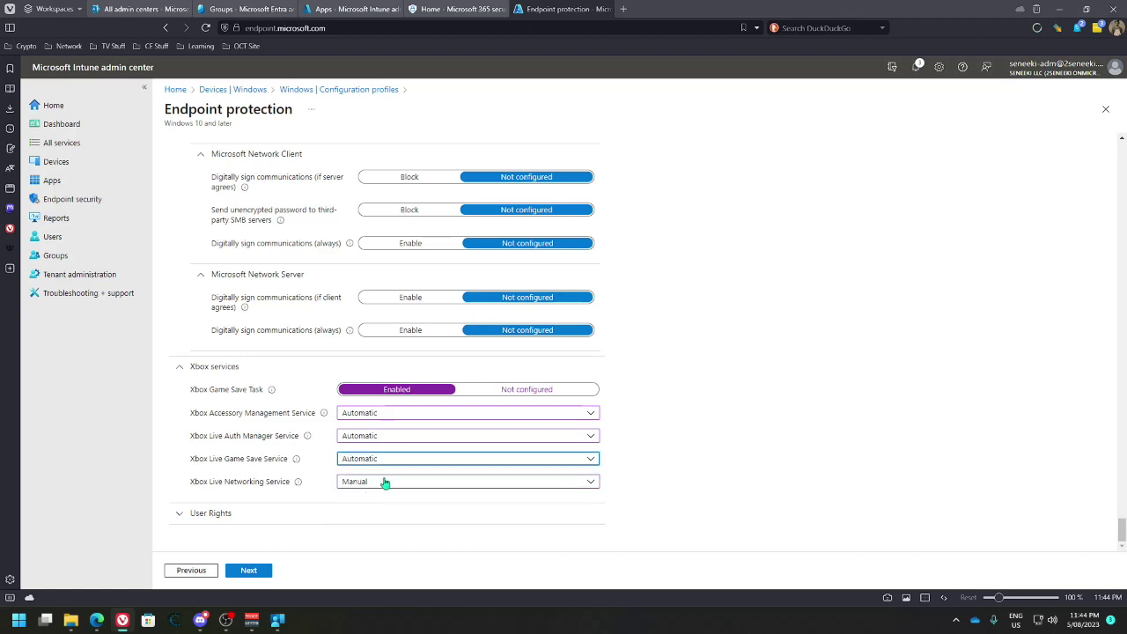
pyautogui.click(385, 482)
pyautogui.click(370, 516)
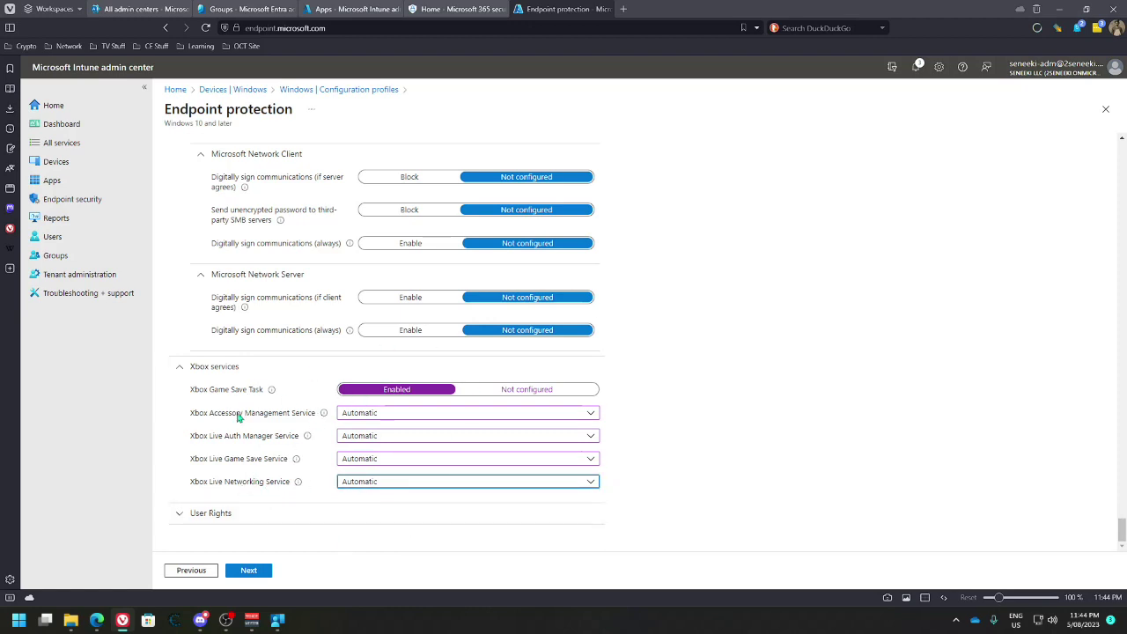
pyautogui.click(181, 512)
# Set Allow local log on to Allow for NT AUTHORITY\Authenticated users
pyautogui.scroll(-3, 262, 445)
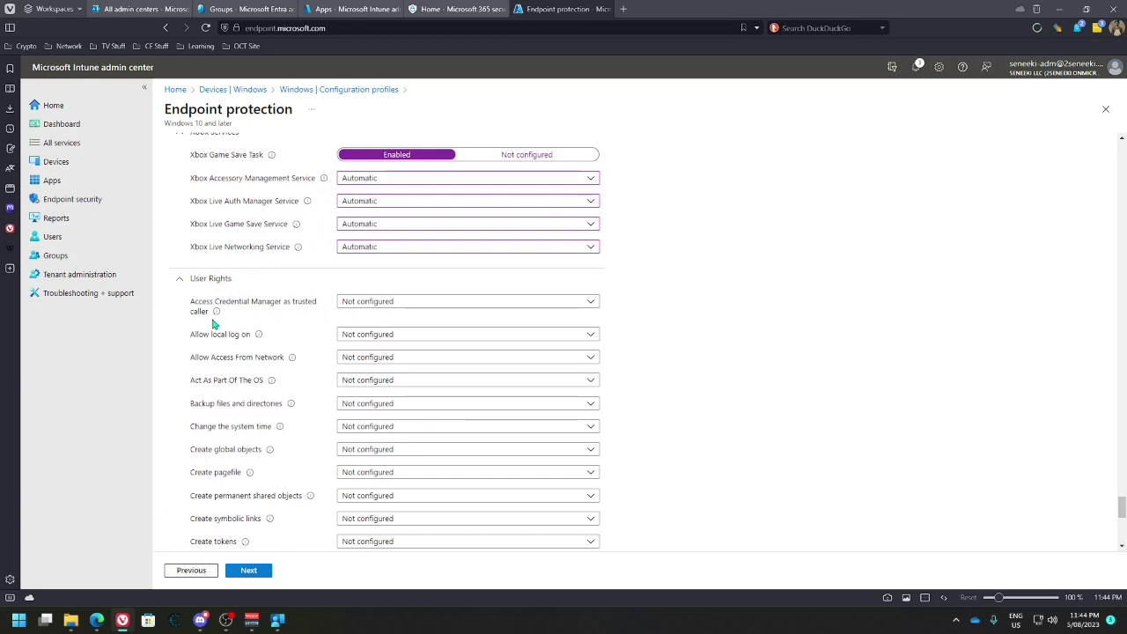
pyautogui.click(411, 305)
pyautogui.click(411, 305)
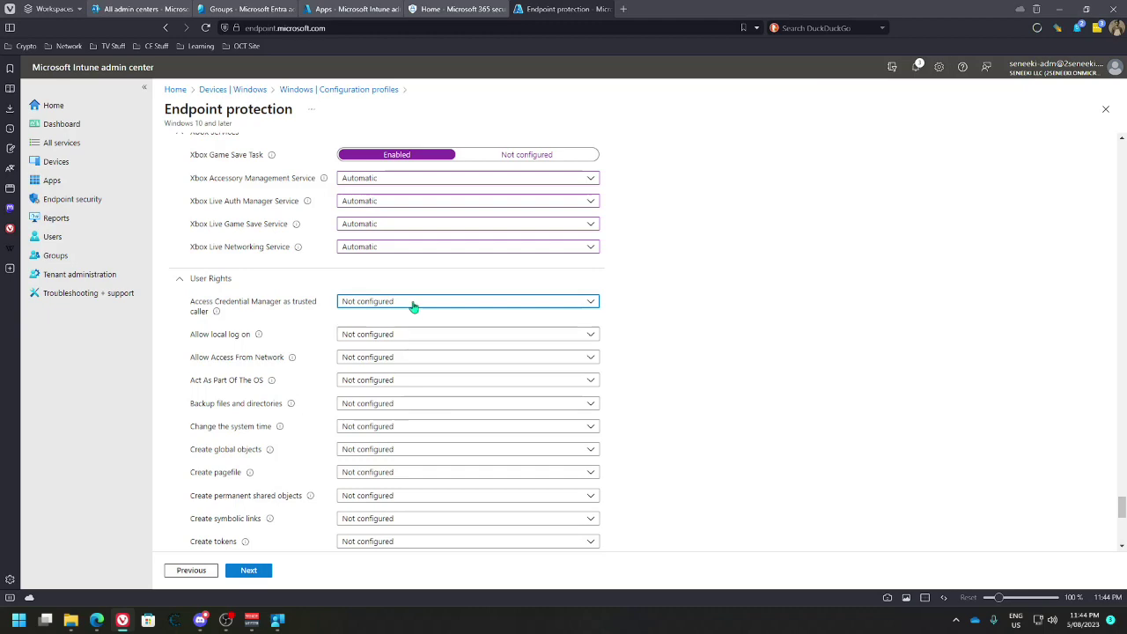
pyautogui.scroll(-2, 312, 337)
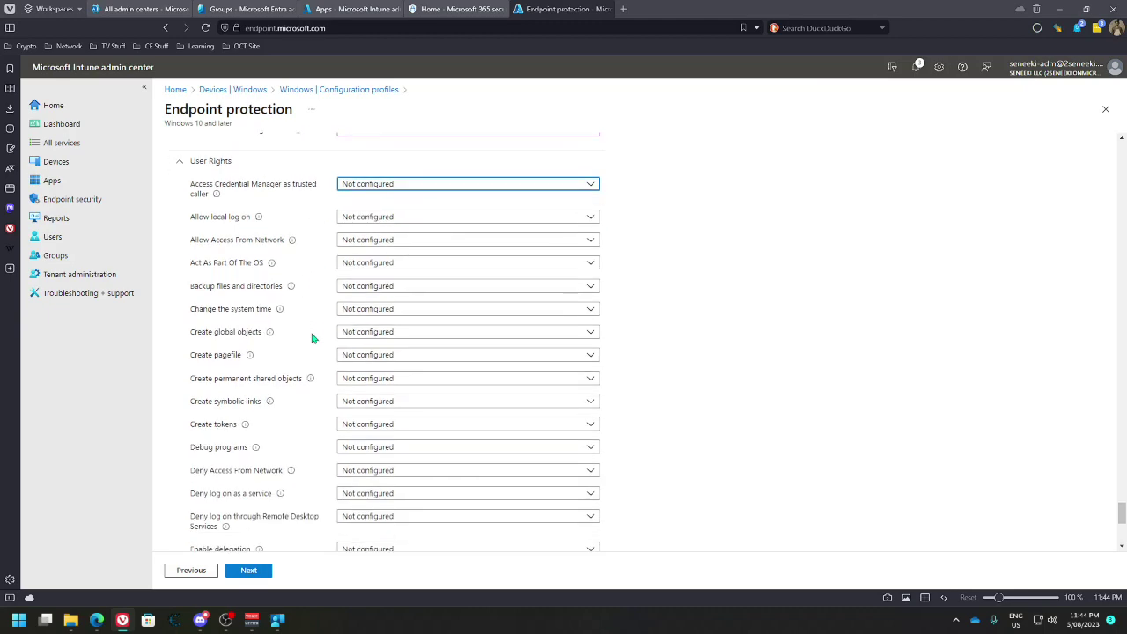
pyautogui.scroll(-2, 306, 341)
pyautogui.scroll(2, 304, 345)
pyautogui.scroll(2, 290, 322)
pyautogui.scroll(-1, 295, 320)
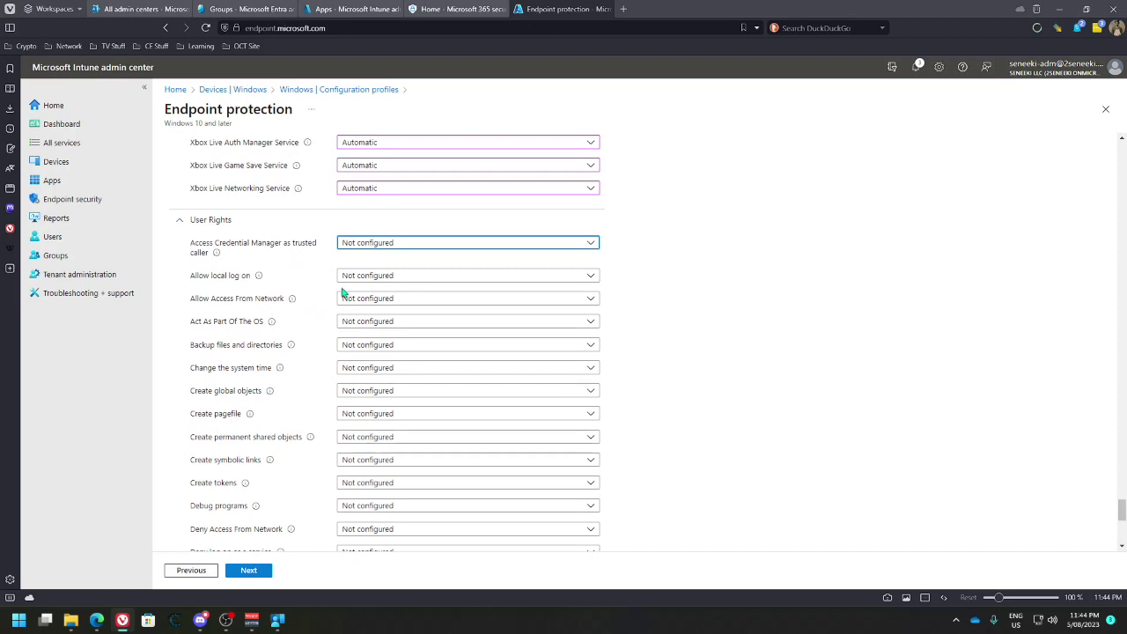
pyautogui.click(381, 276)
pyautogui.click(351, 293)
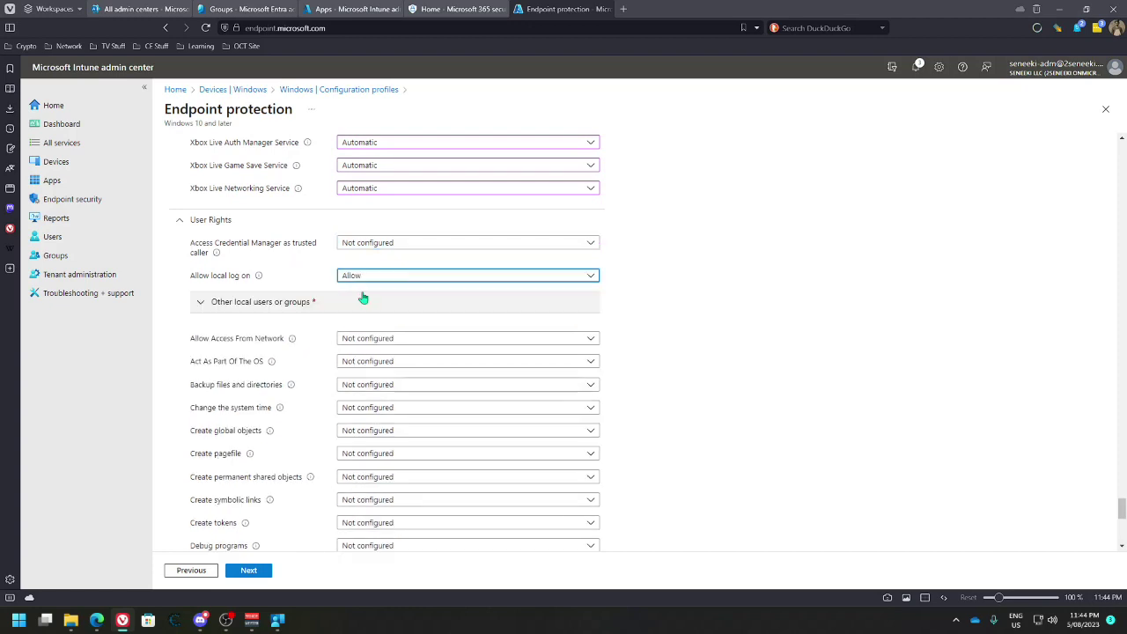
pyautogui.click(213, 304)
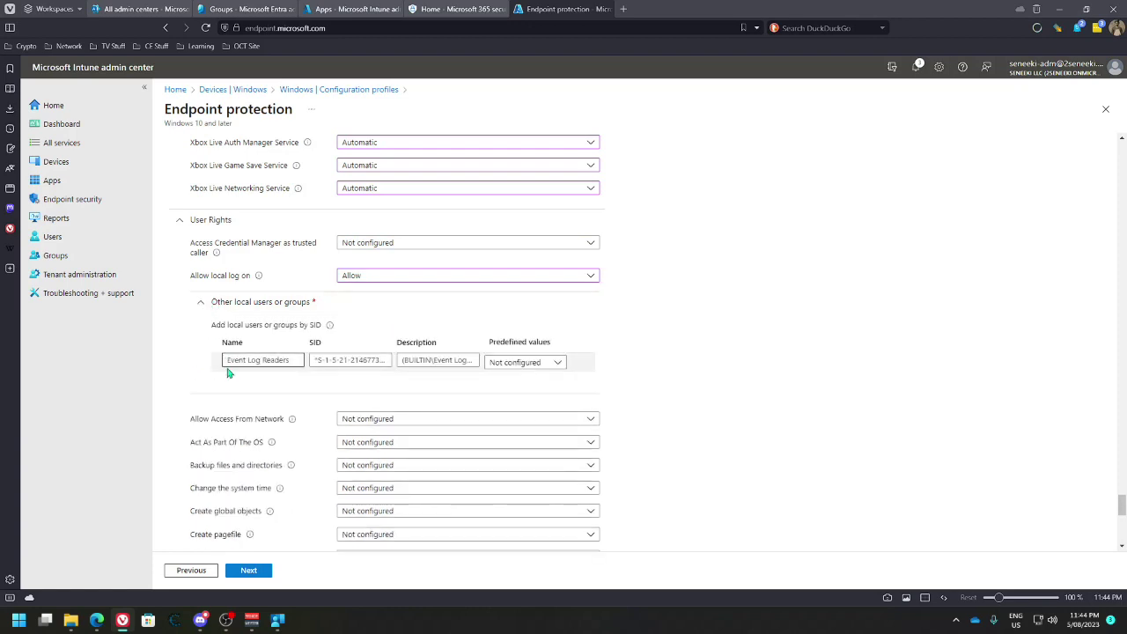
pyautogui.click(264, 362)
pyautogui.click(423, 360)
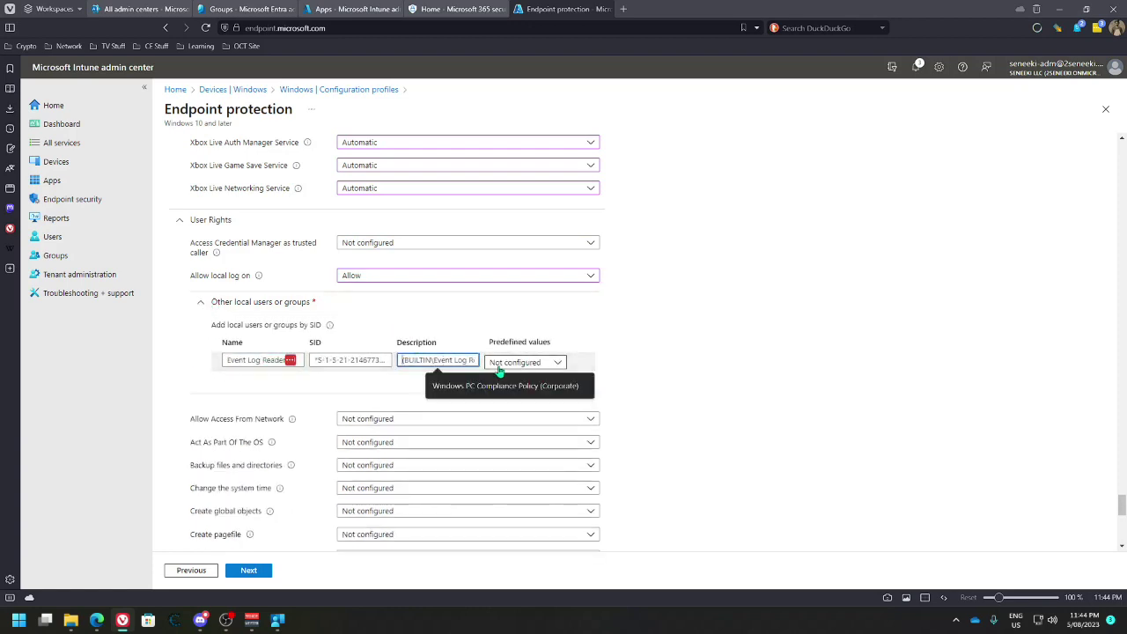
pyautogui.click(495, 365)
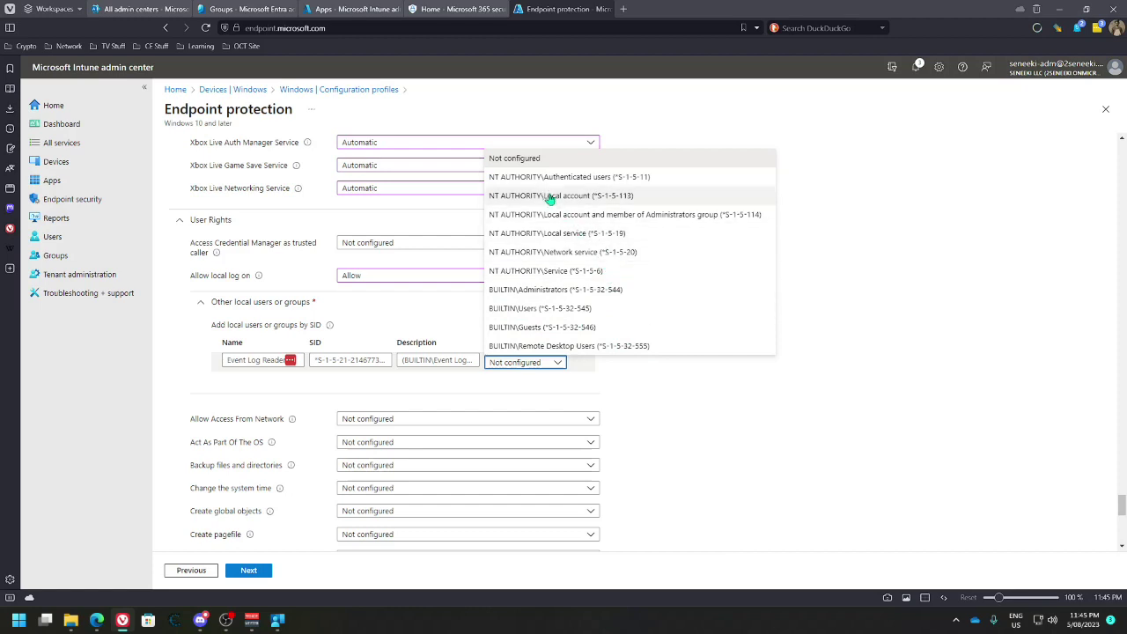
pyautogui.click(507, 179)
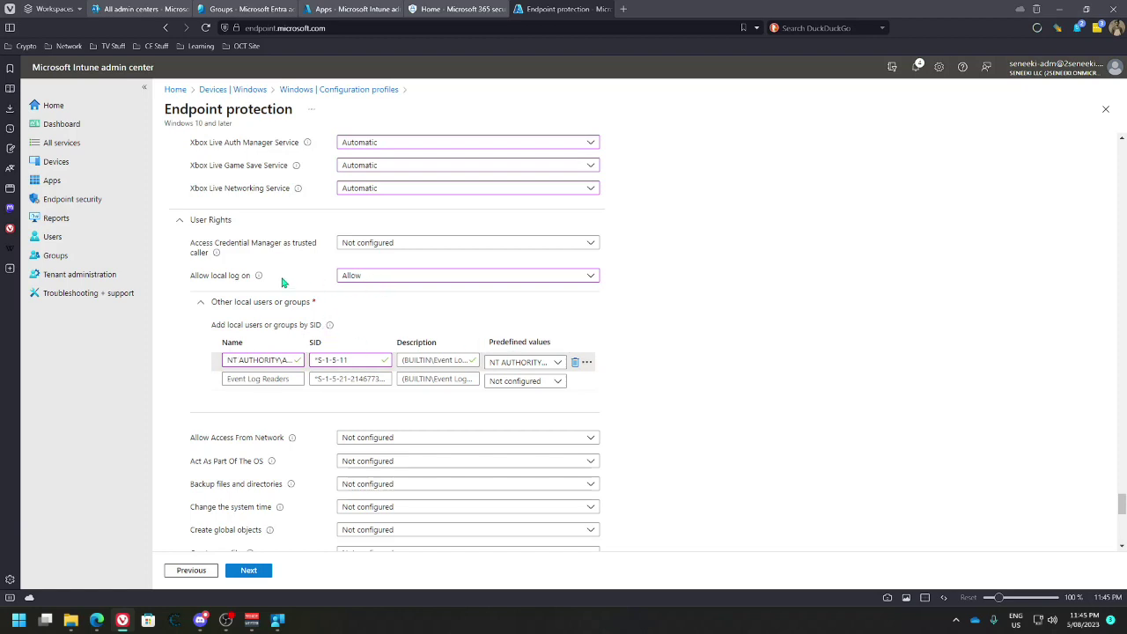
# Set Allow Access From Network to Allow for Authenticated users
pyautogui.scroll(-3, 293, 279)
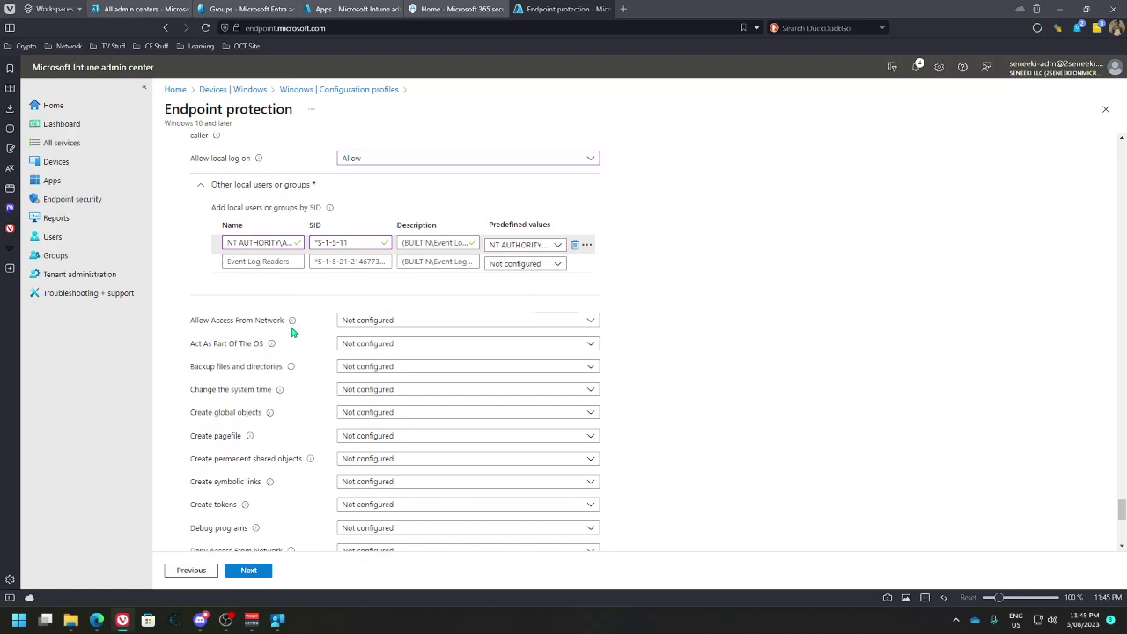
pyautogui.click(400, 323)
pyautogui.click(370, 338)
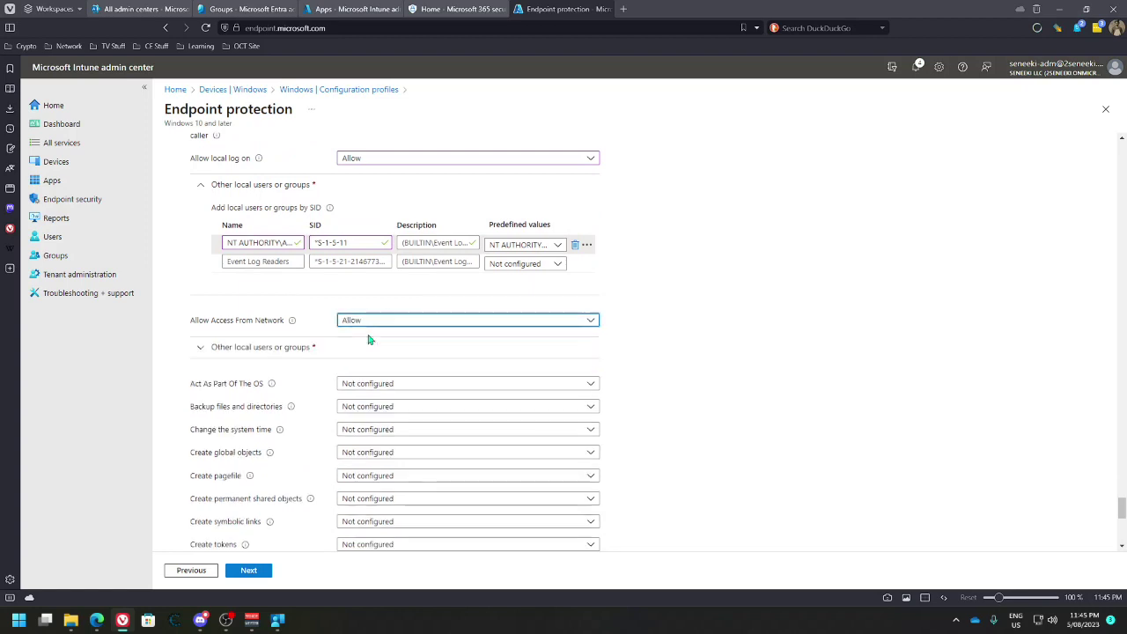
pyautogui.click(220, 349)
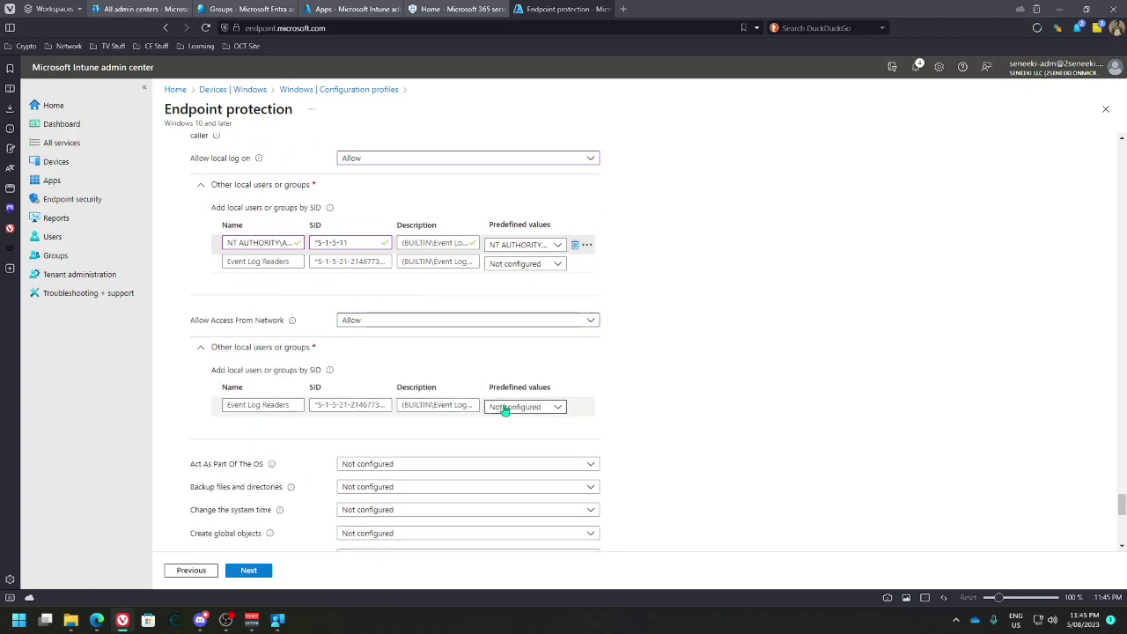
pyautogui.click(546, 408)
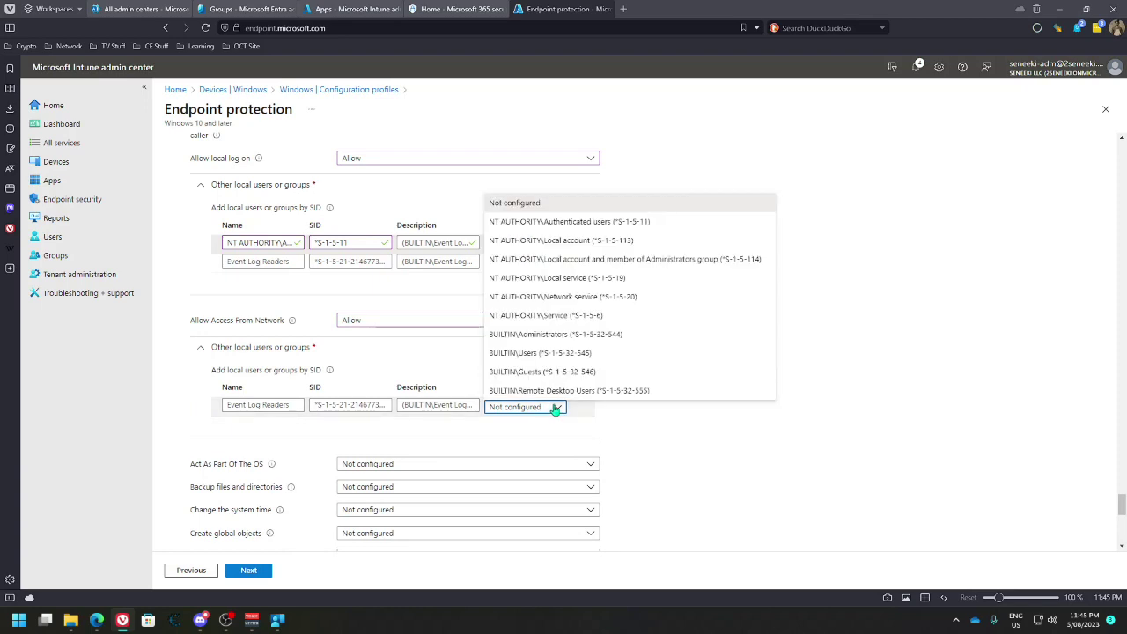
pyautogui.click(560, 224)
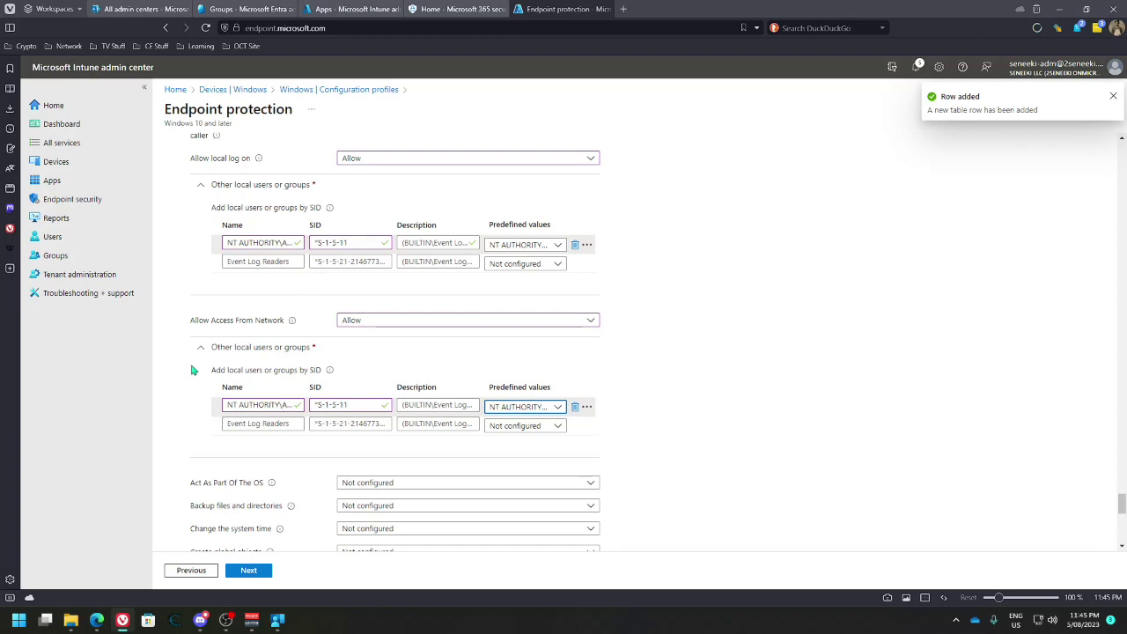
# Set Change the system time to Allow for Authenticated users
pyautogui.scroll(-3, 197, 369)
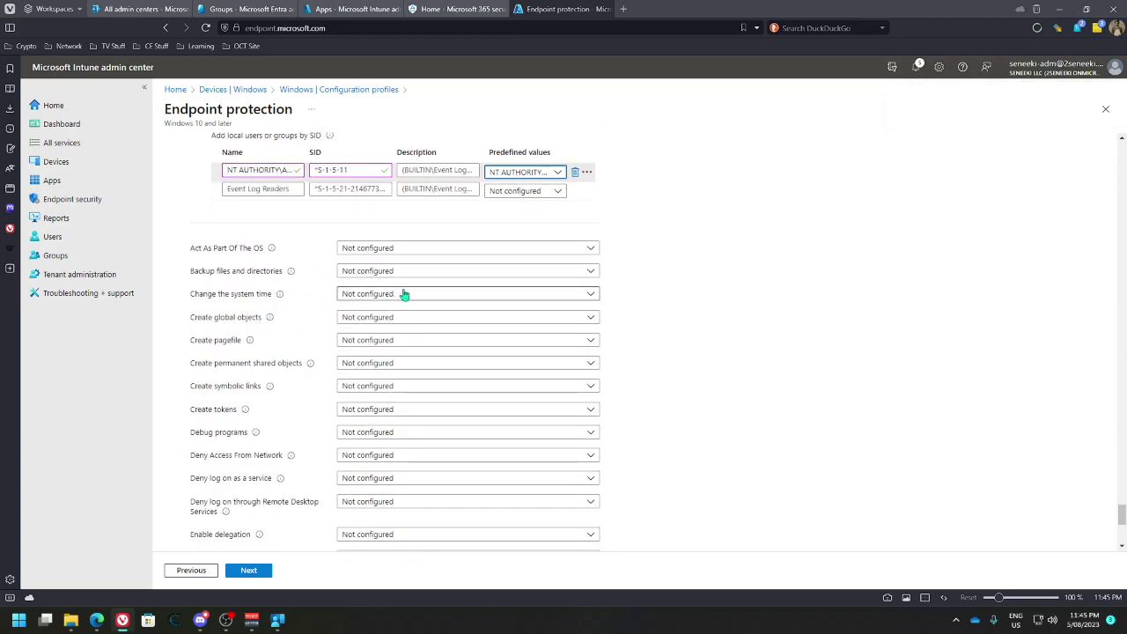
pyautogui.click(588, 295)
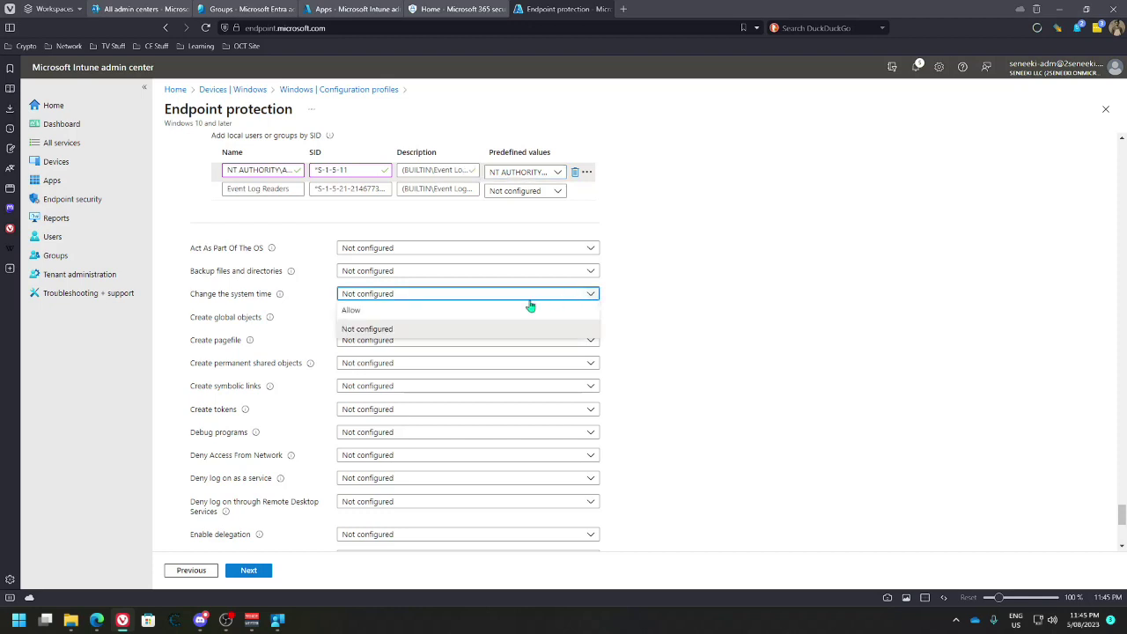
pyautogui.click(356, 310)
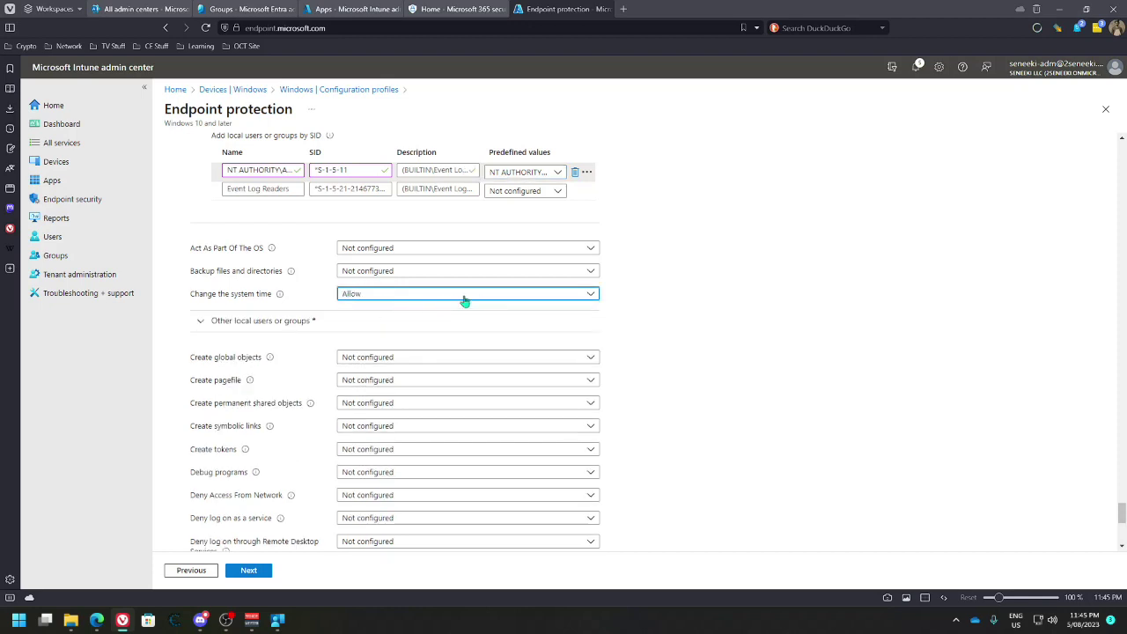
pyautogui.click(227, 323)
pyautogui.click(557, 381)
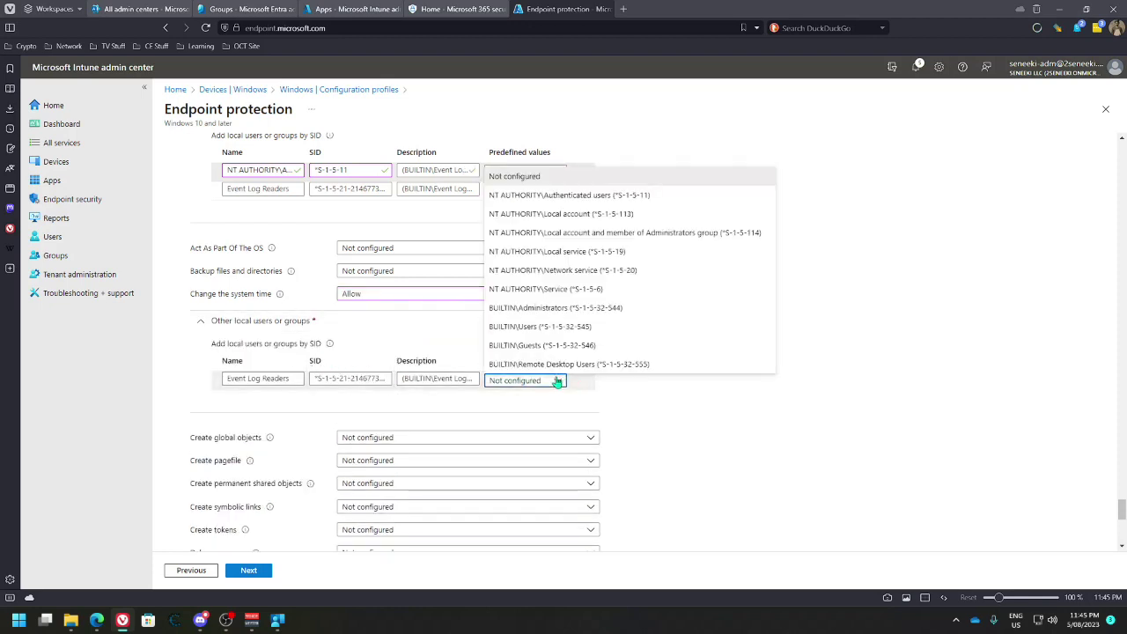
pyautogui.click(555, 195)
# Set Create symbolic links to Allow for Authenticated users
pyautogui.scroll(-2, 229, 351)
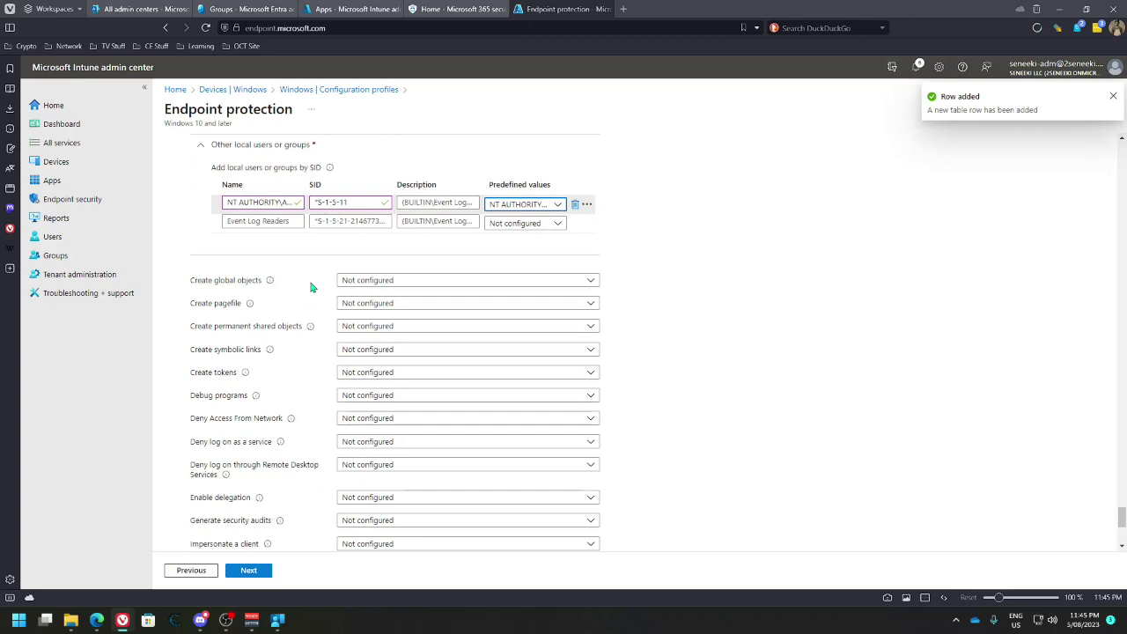
pyautogui.click(411, 352)
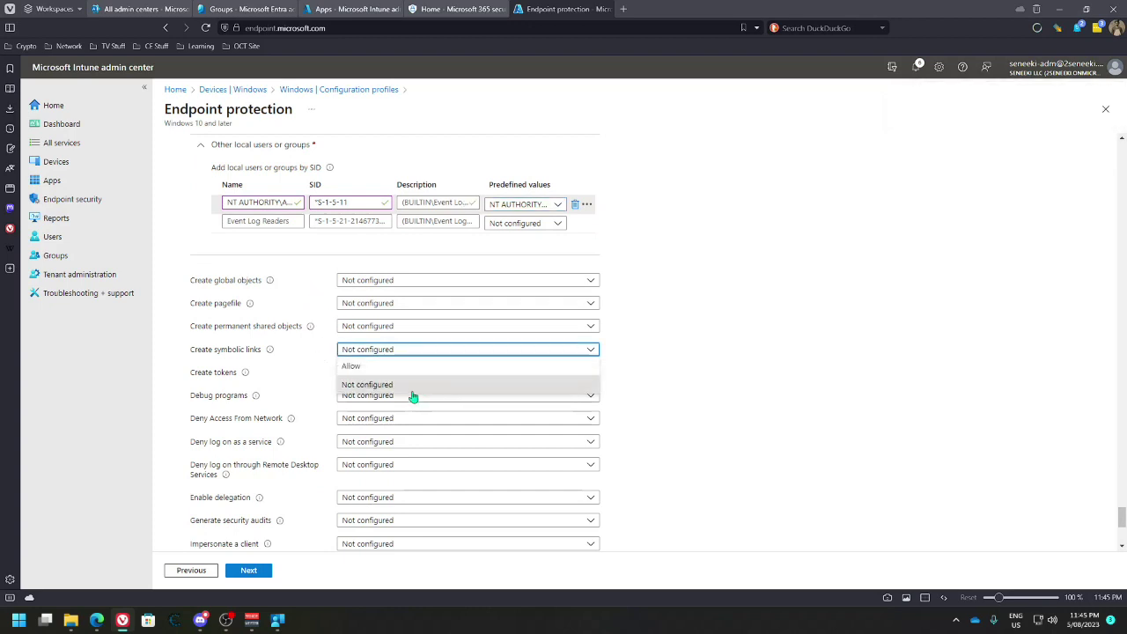
pyautogui.click(409, 364)
pyautogui.click(202, 375)
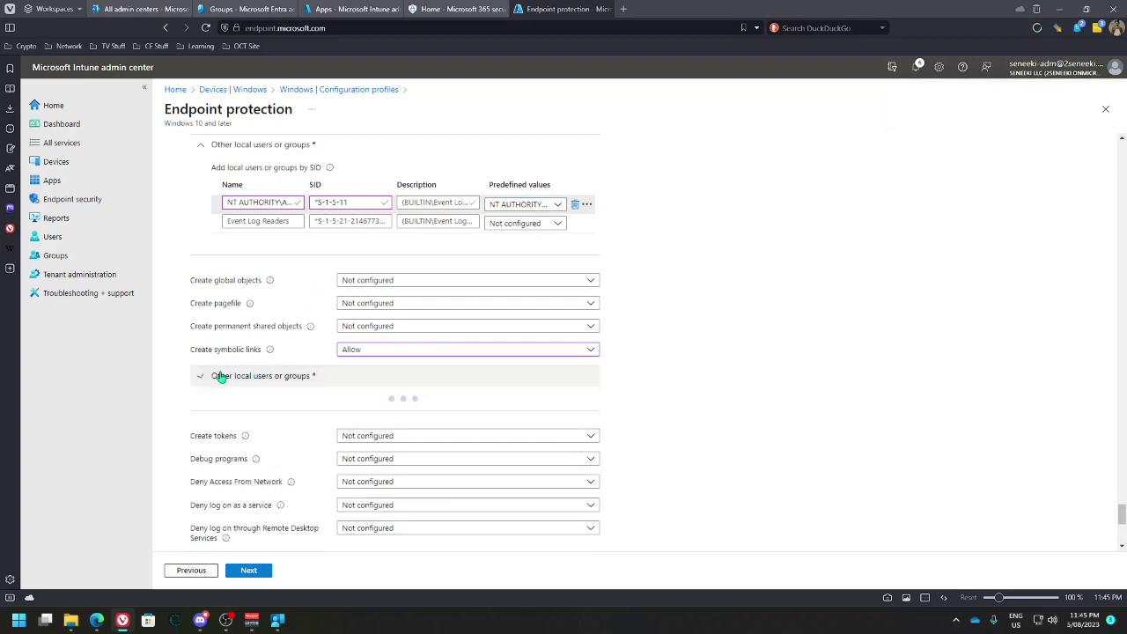
pyautogui.click(538, 438)
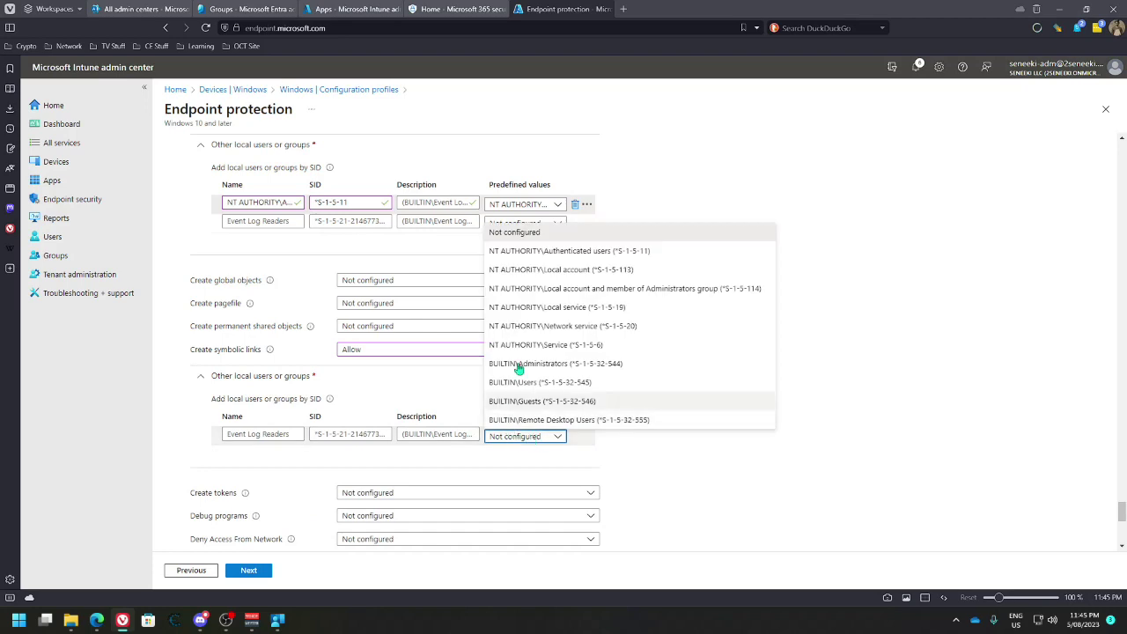
pyautogui.click(555, 253)
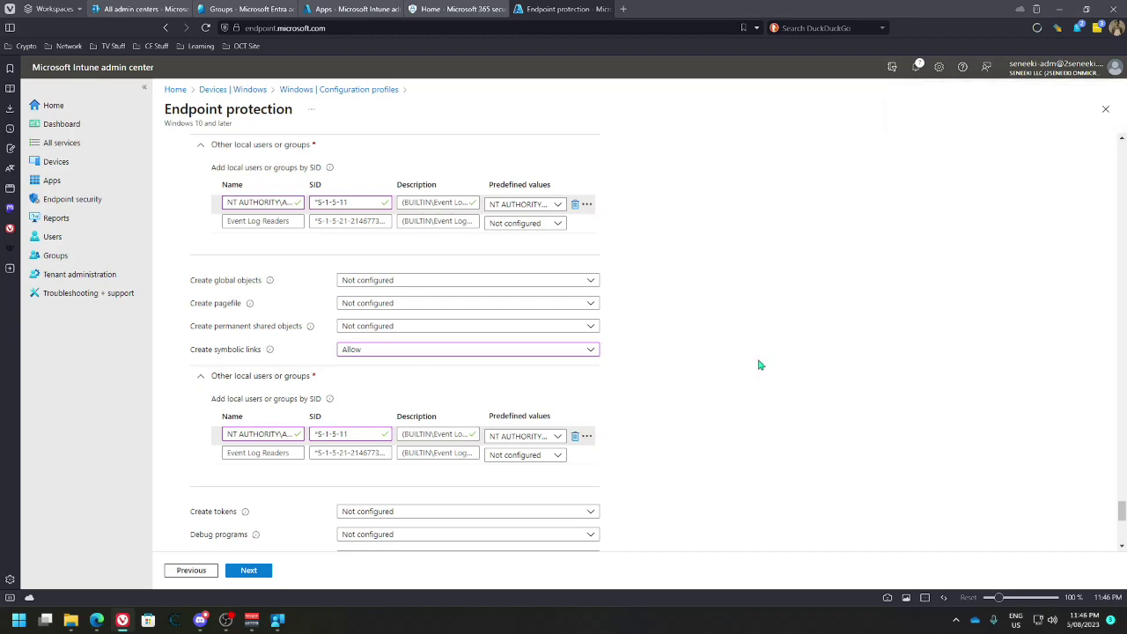
pyautogui.scroll(-5, 760, 366)
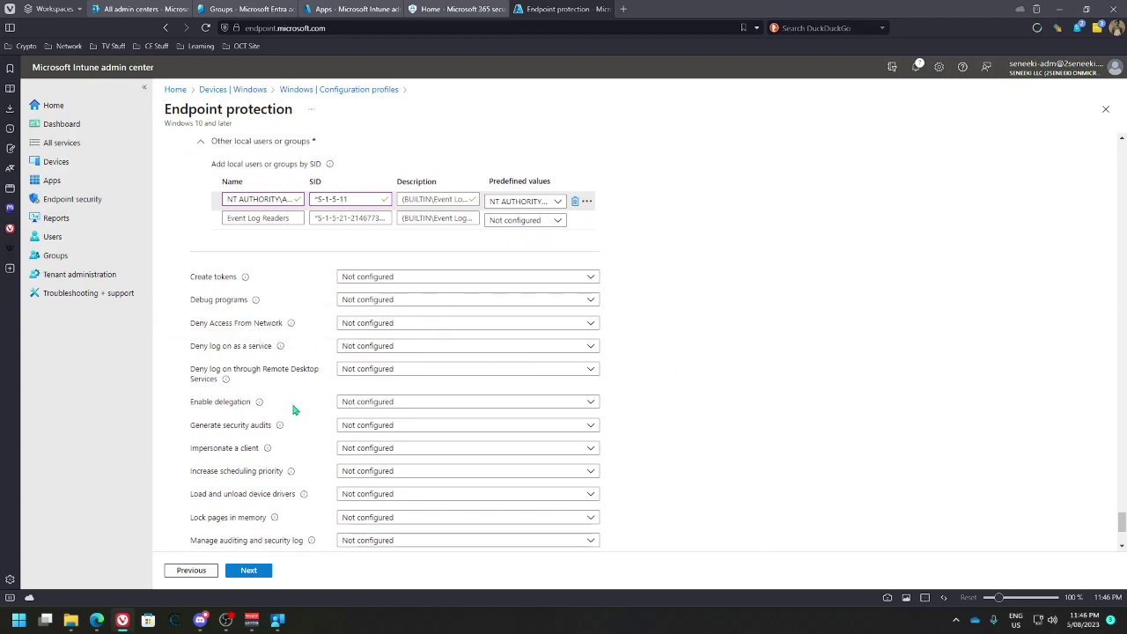
# Allow Remote shutdown for the local Administrators-member account group and Network service
pyautogui.scroll(-3, 261, 355)
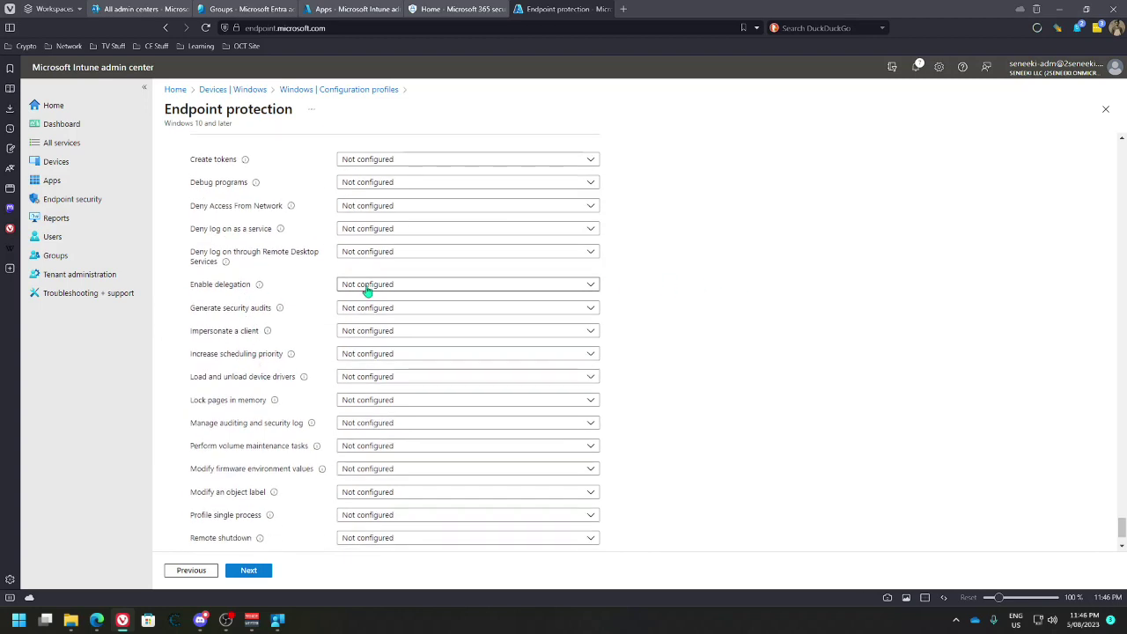
pyautogui.scroll(-2, 276, 364)
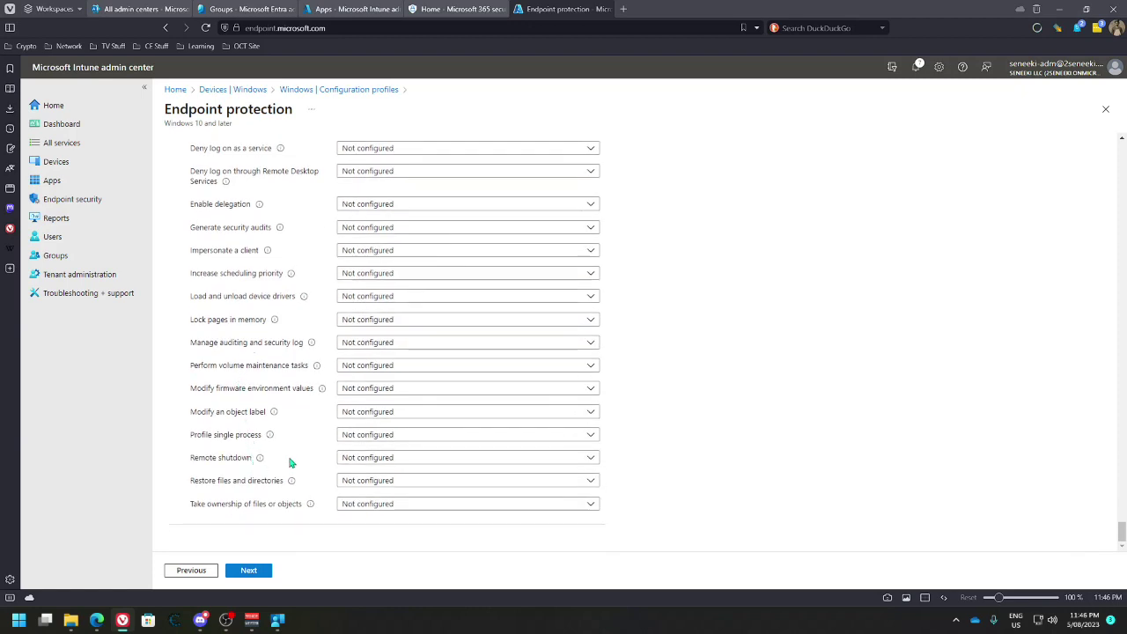
pyautogui.click(379, 459)
pyautogui.click(376, 476)
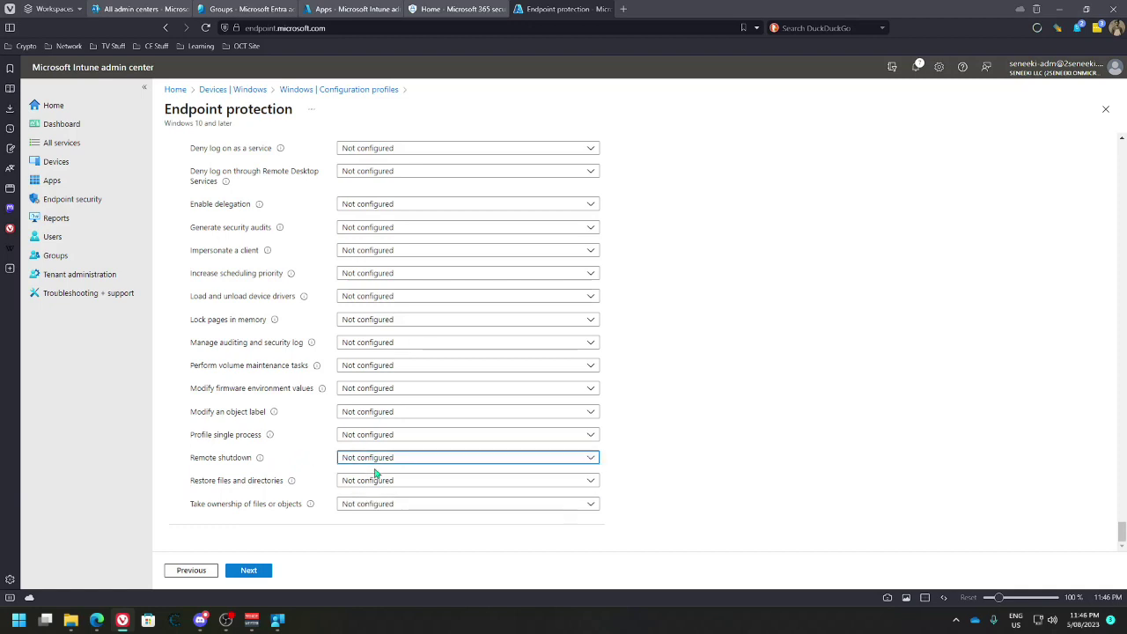
pyautogui.click(265, 487)
pyautogui.scroll(-1, 447, 529)
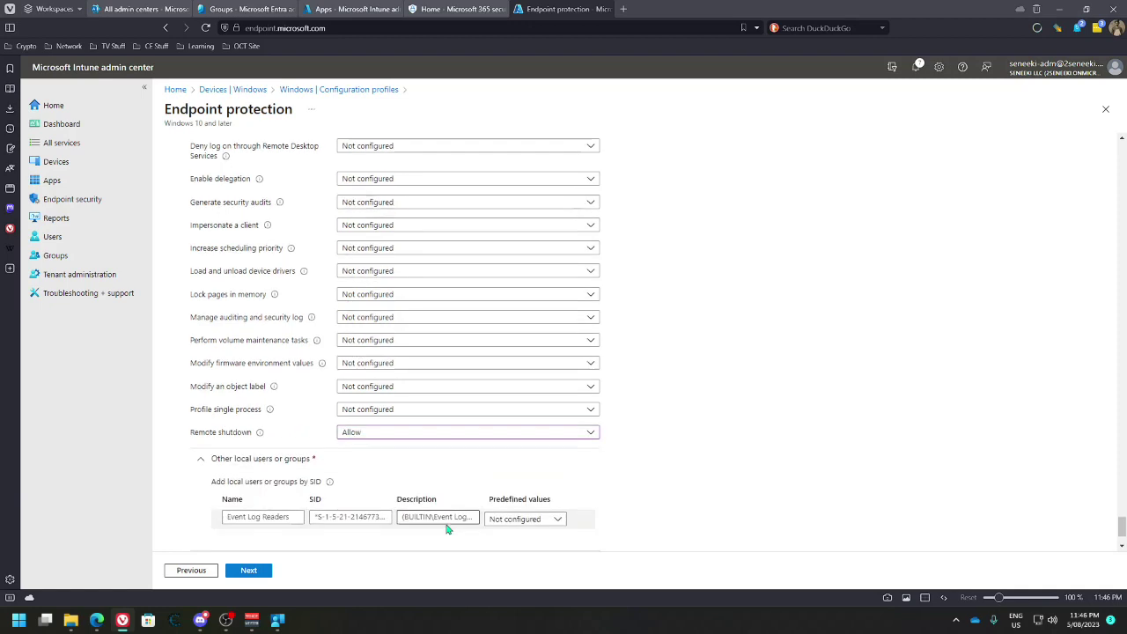
pyautogui.scroll(-1, 448, 528)
pyautogui.click(539, 424)
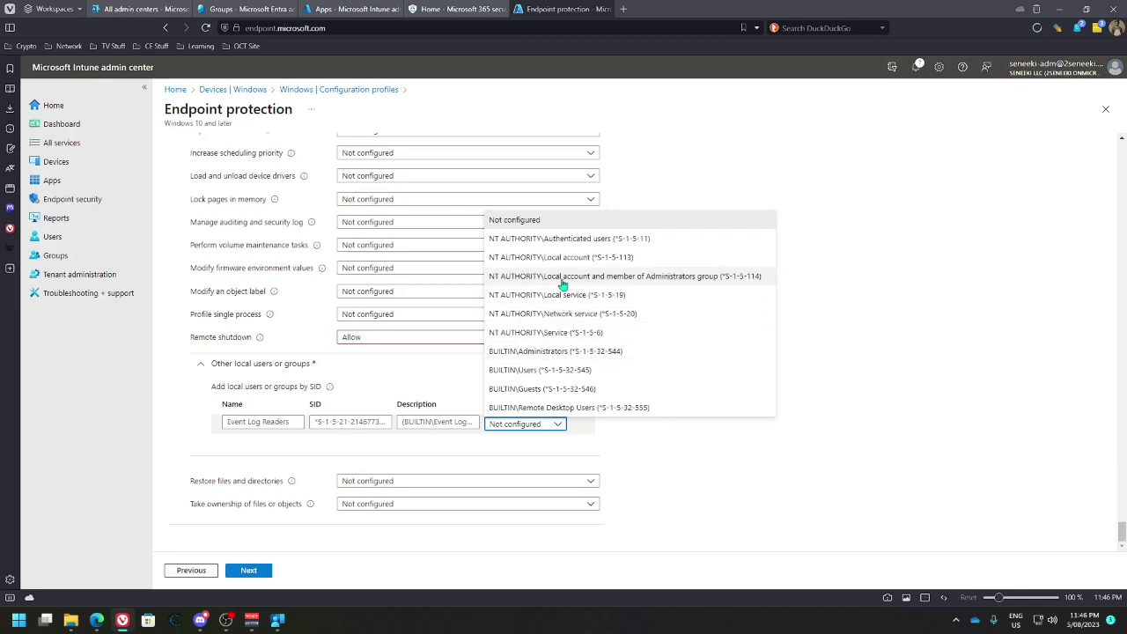
pyautogui.click(544, 277)
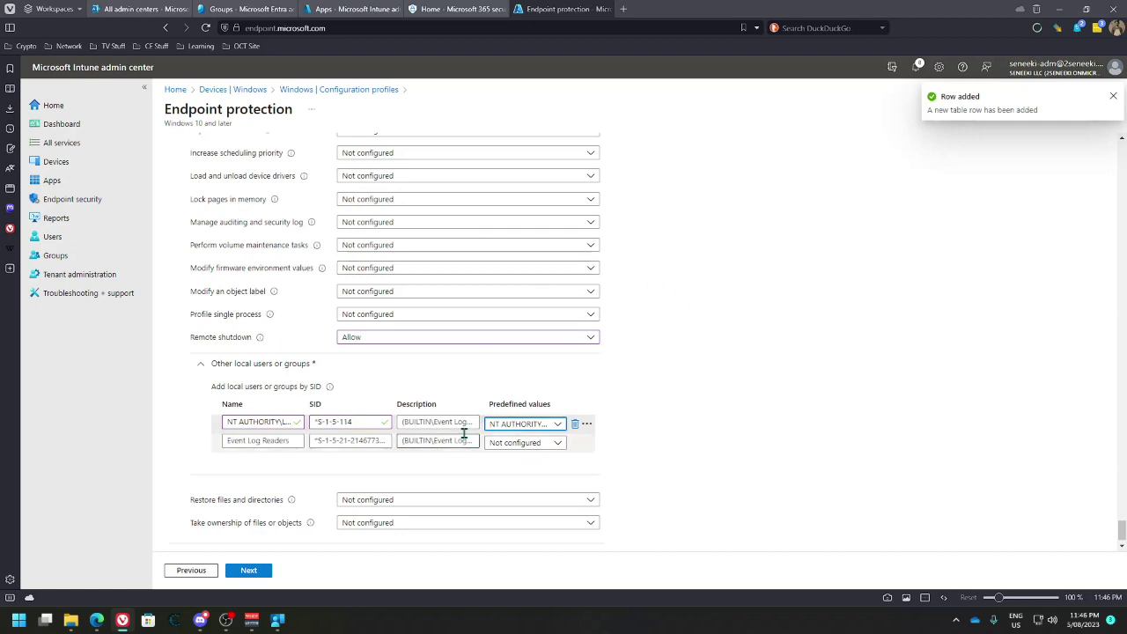
pyautogui.click(536, 426)
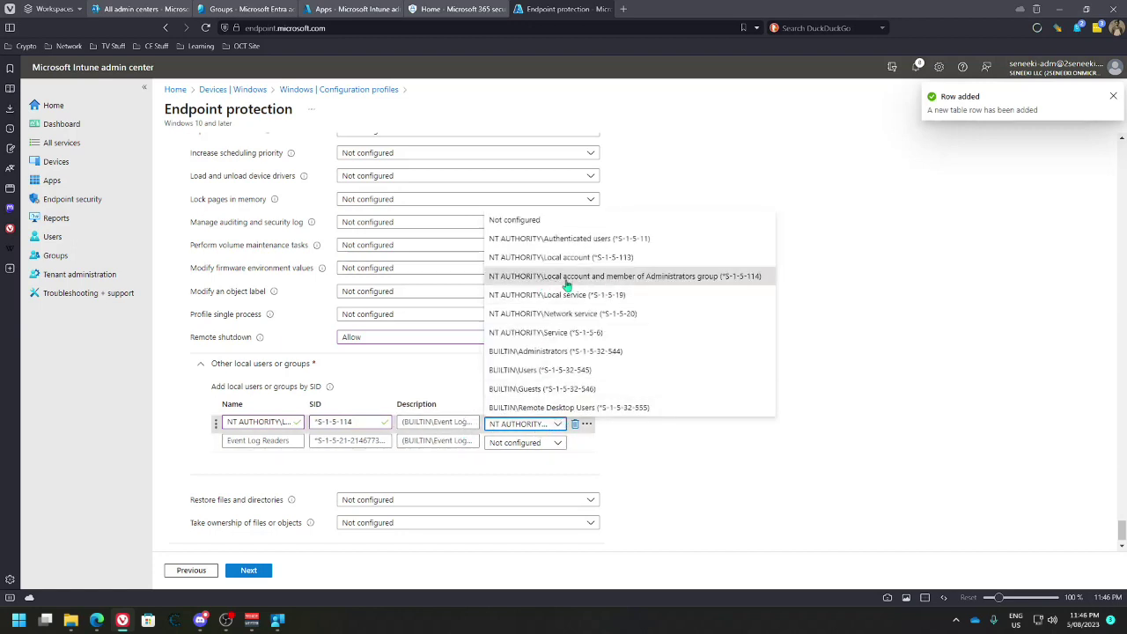
pyautogui.click(825, 296)
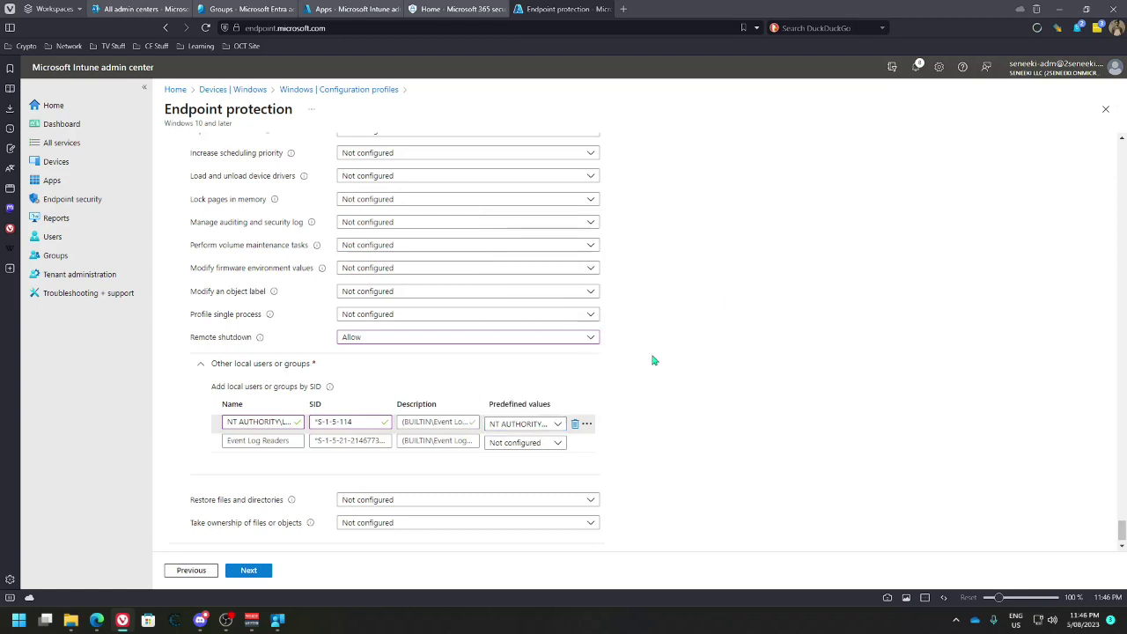
pyautogui.click(551, 444)
pyautogui.click(574, 335)
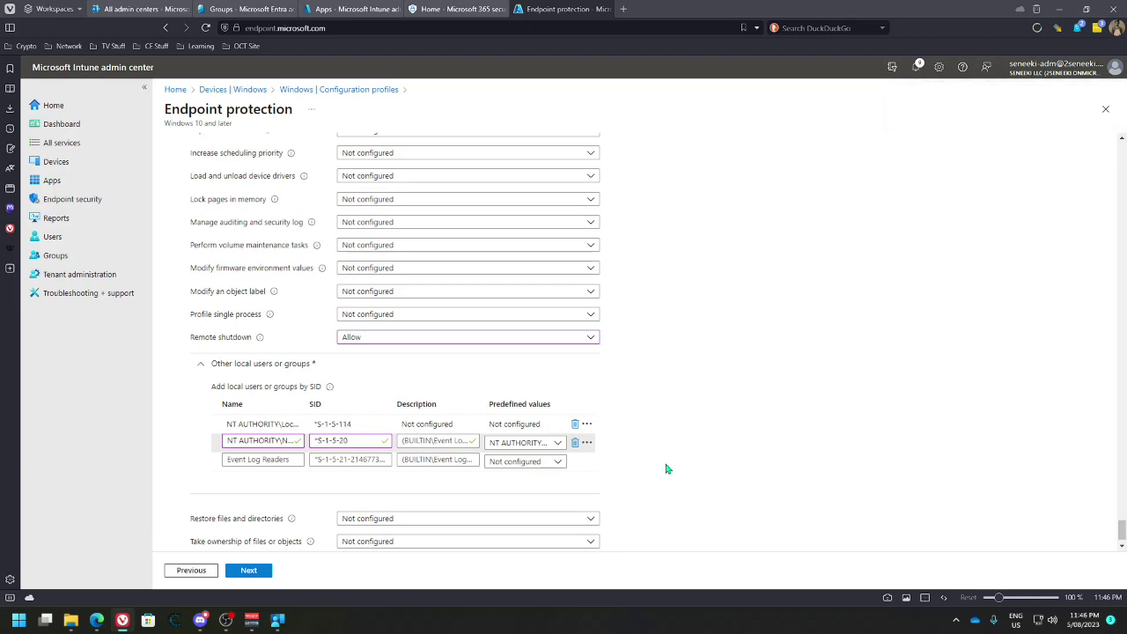
pyautogui.scroll(-1, 641, 477)
# Allow Restore files and directories for the local Administrators-member account group
pyautogui.click(591, 480)
pyautogui.click(596, 486)
pyautogui.click(418, 482)
pyautogui.click(397, 495)
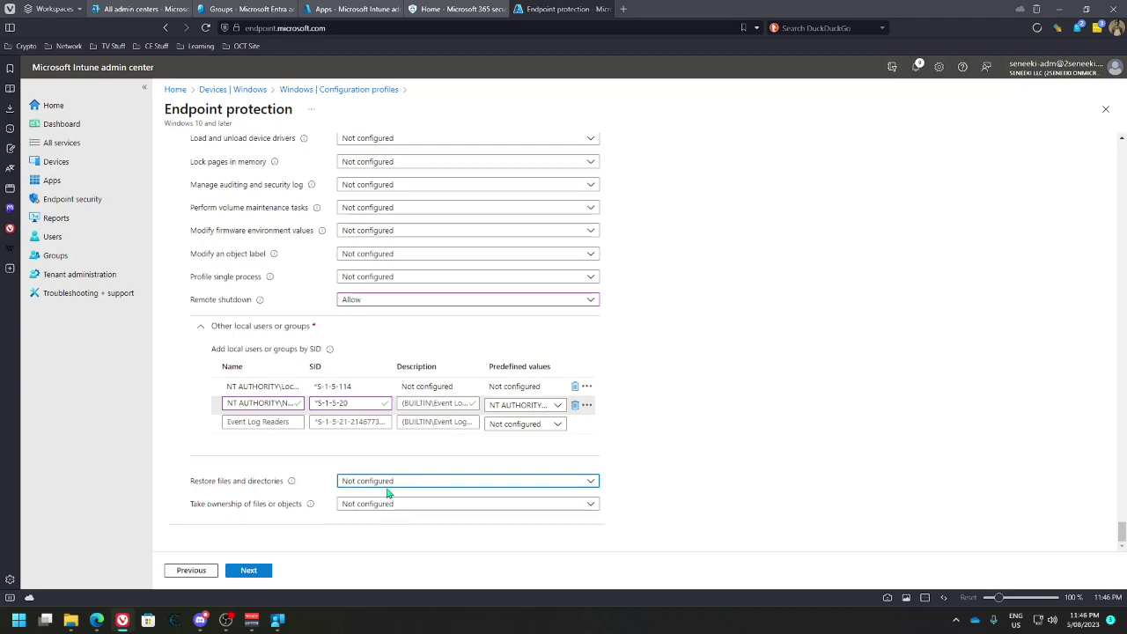
pyautogui.scroll(-1, 307, 481)
pyautogui.click(221, 468)
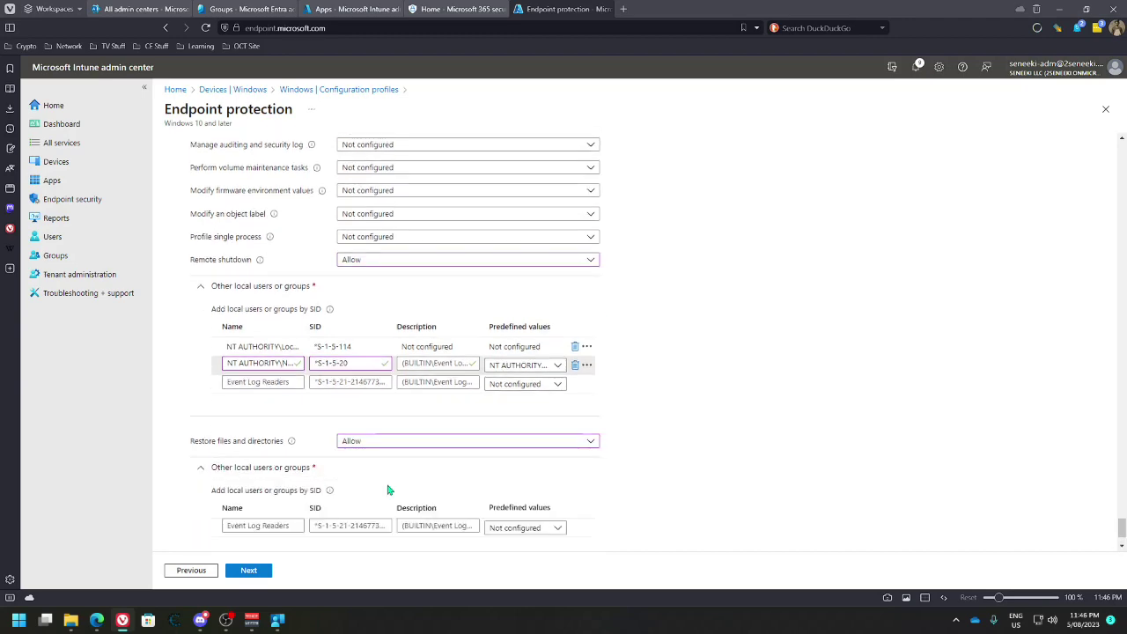
pyautogui.scroll(-2, 391, 488)
pyautogui.click(536, 451)
pyautogui.click(622, 299)
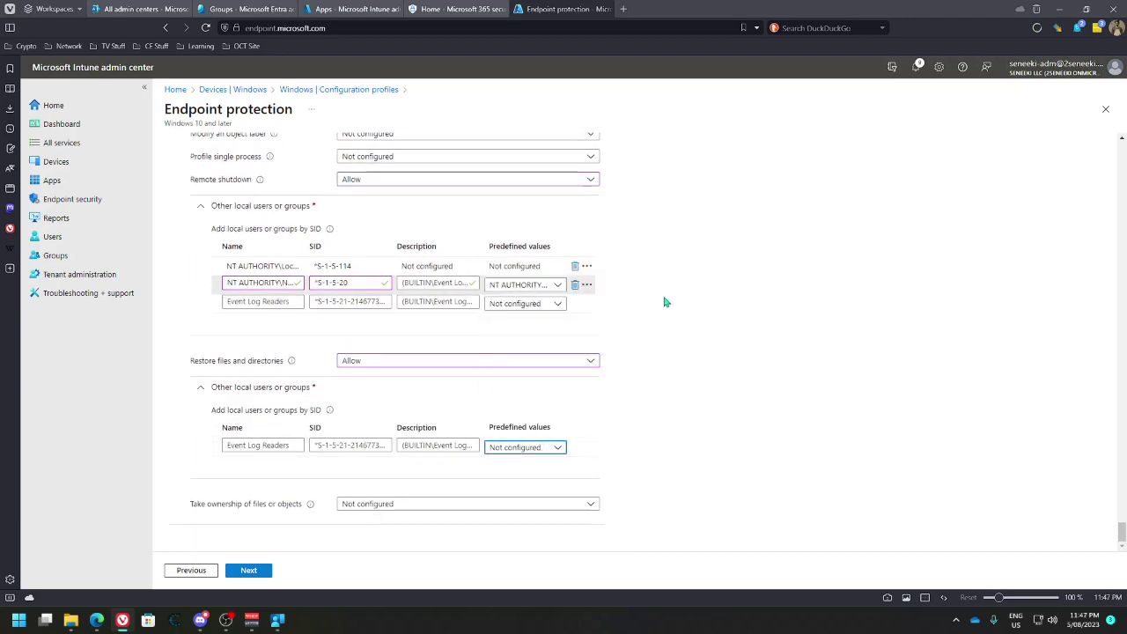
pyautogui.scroll(-1, 588, 486)
# Allow Take ownership for the local Administrators-member account group
pyautogui.click(474, 504)
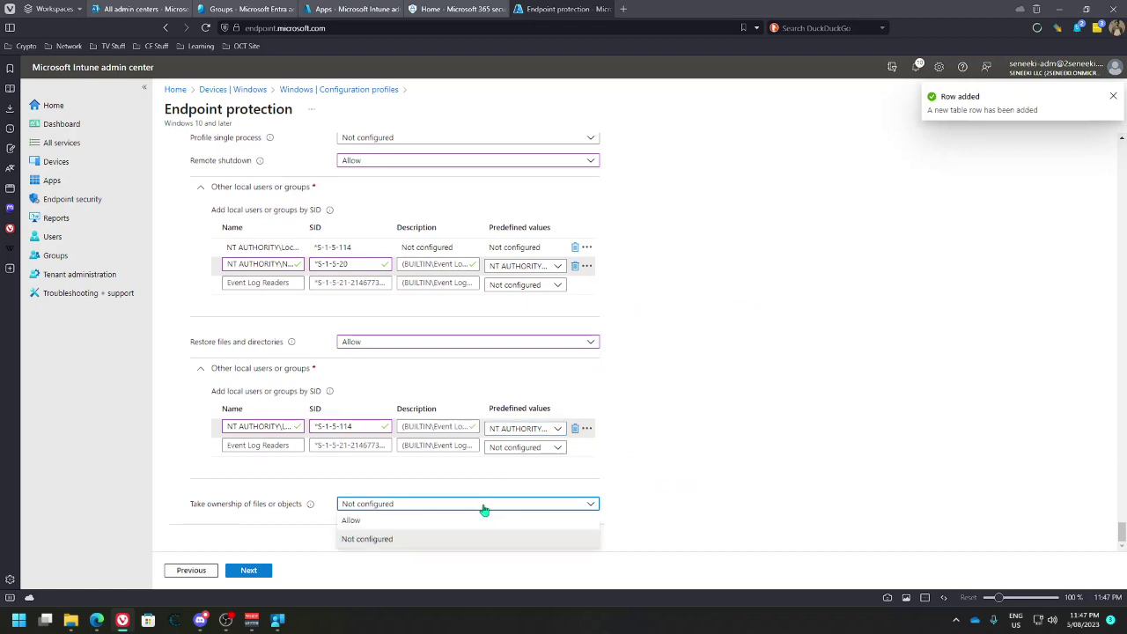
pyautogui.click(447, 519)
pyautogui.scroll(-1, 254, 499)
pyautogui.click(254, 490)
pyautogui.scroll(-2, 544, 486)
pyautogui.click(542, 471)
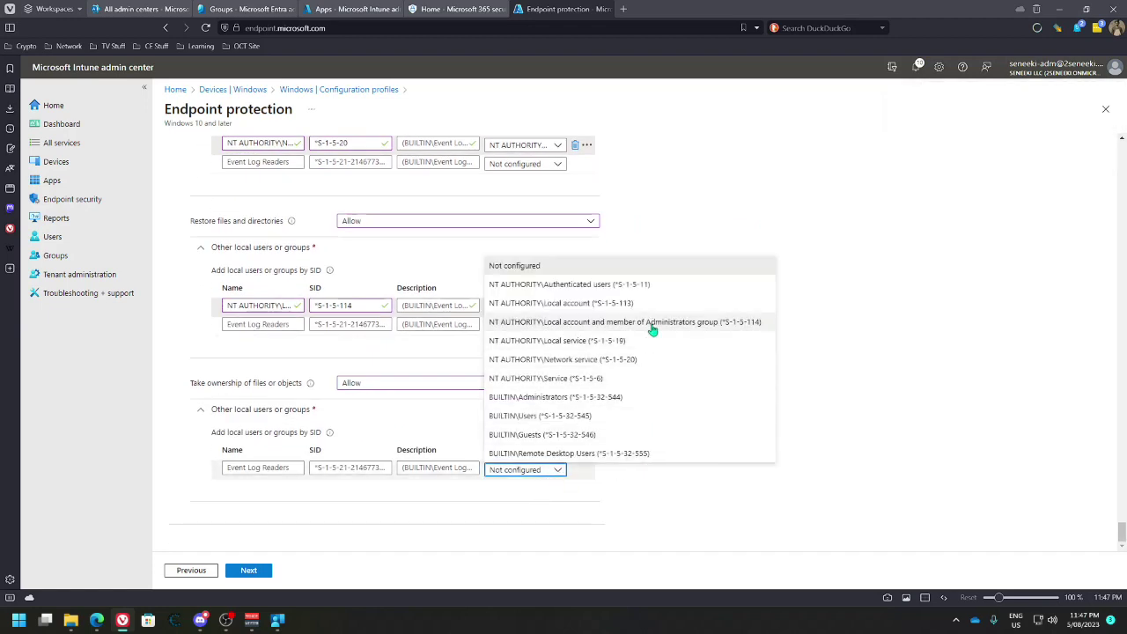
pyautogui.click(711, 328)
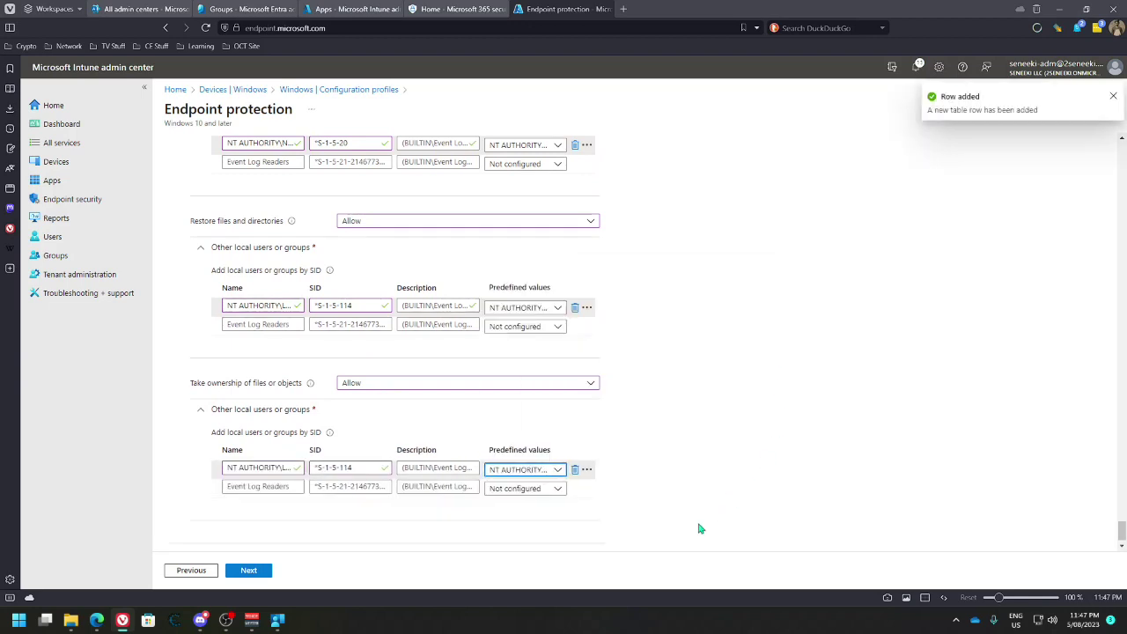
pyautogui.scroll(-1, 382, 518)
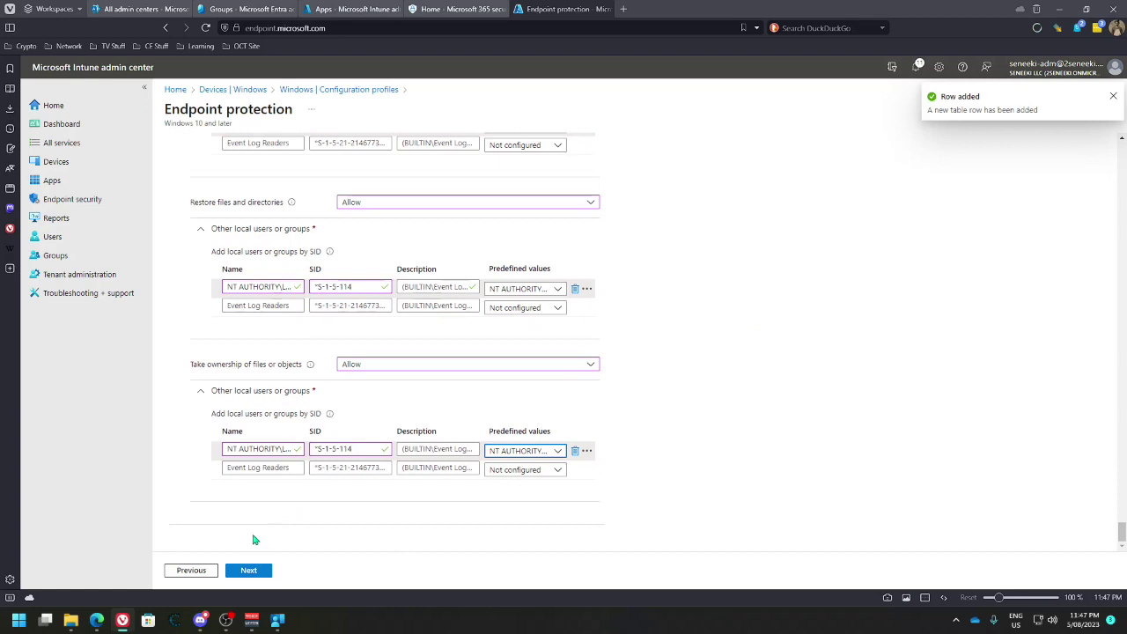
pyautogui.click(252, 570)
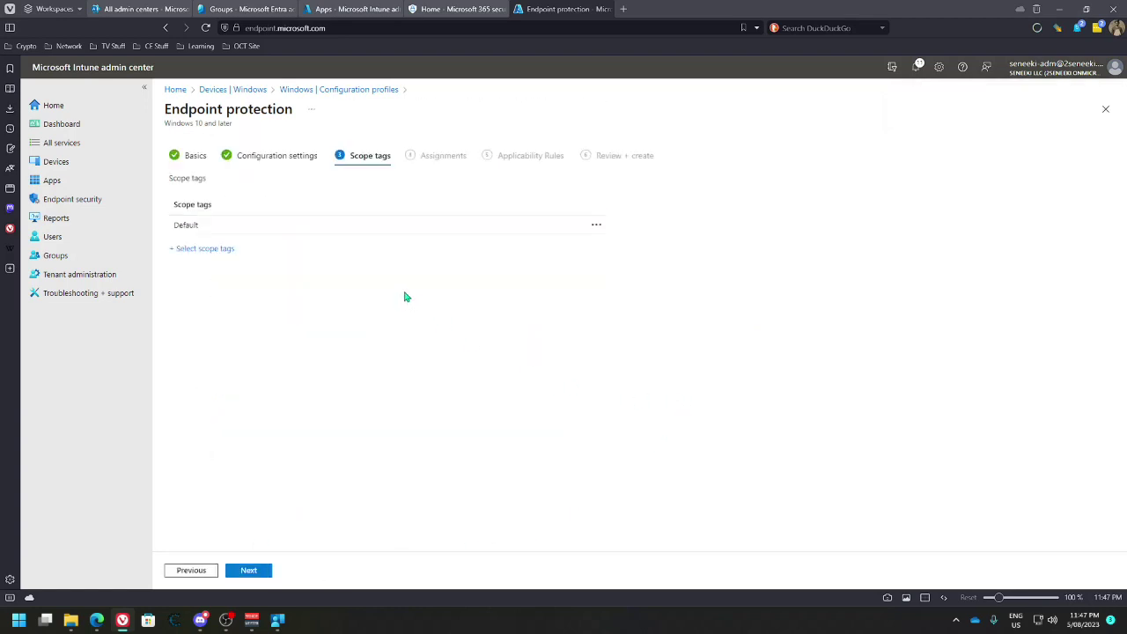
# Replace the Default scope tag with Windows Device (Corporate)
pyautogui.click(208, 251)
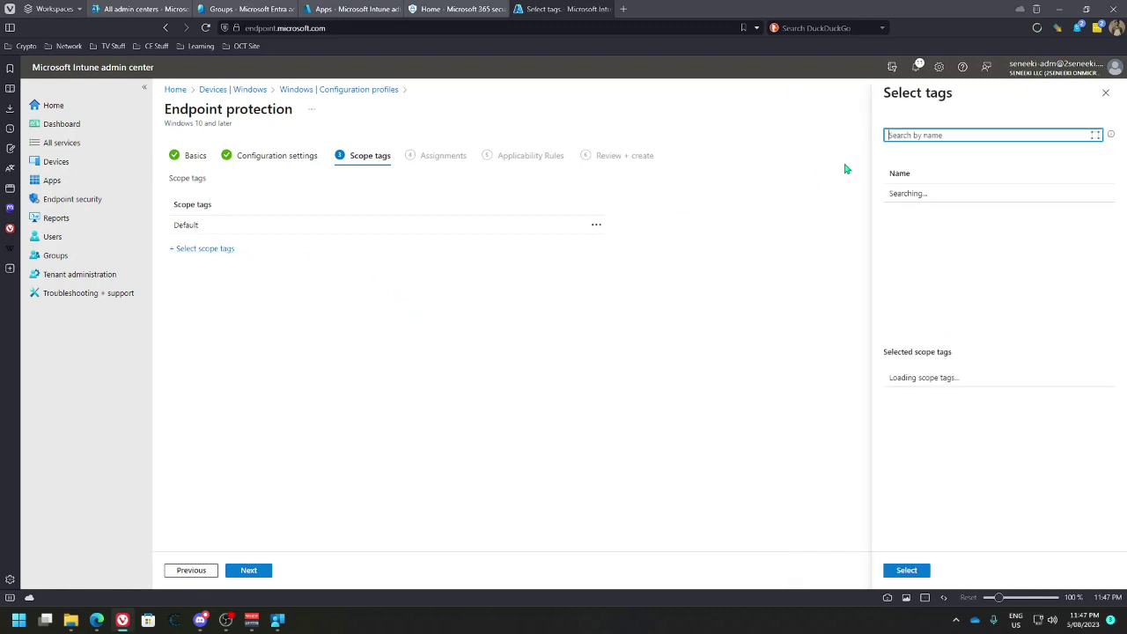
pyautogui.click(931, 249)
pyautogui.click(1092, 376)
pyautogui.click(906, 571)
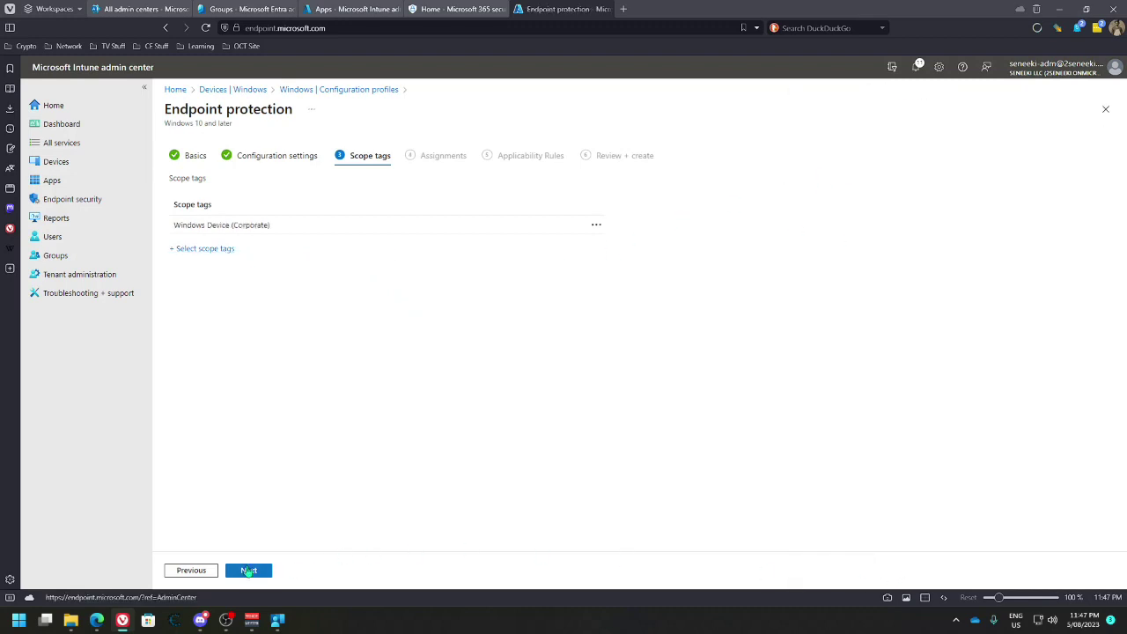
pyautogui.click(249, 570)
# Assign the profile to the Windows Devices (Corporate) group
pyautogui.click(208, 197)
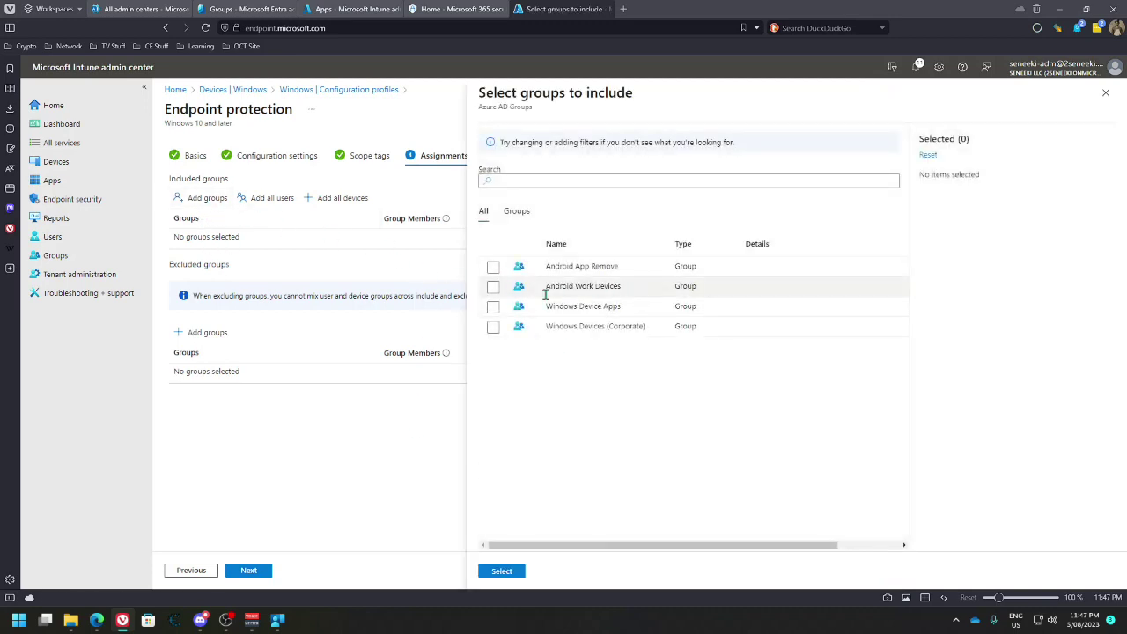
pyautogui.click(494, 326)
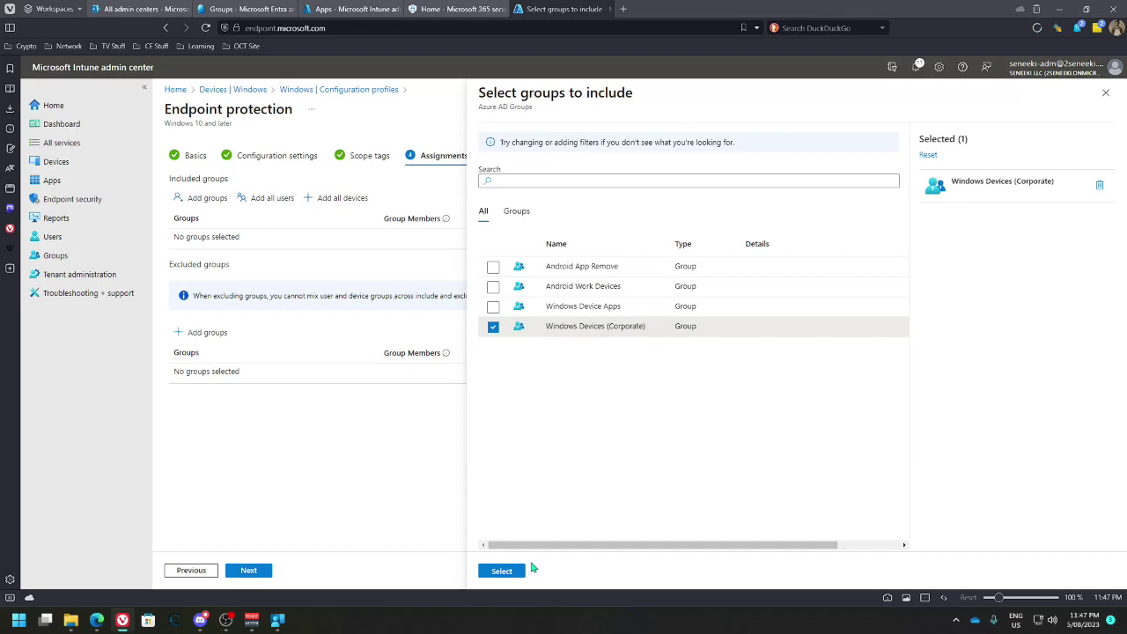
pyautogui.click(506, 573)
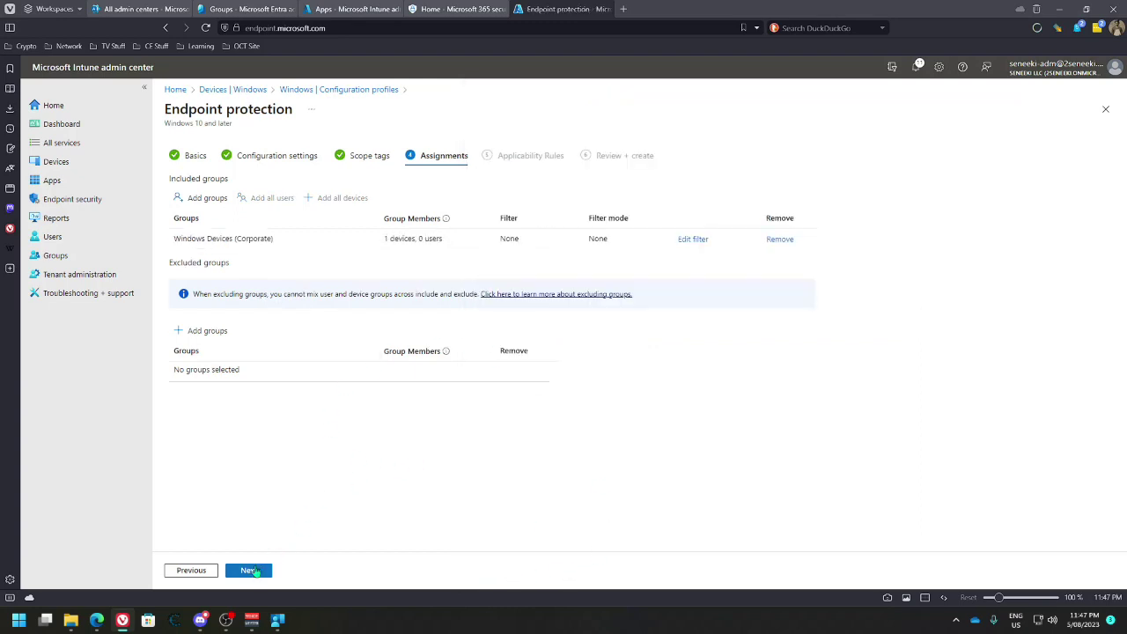
pyautogui.click(250, 570)
pyautogui.click(280, 257)
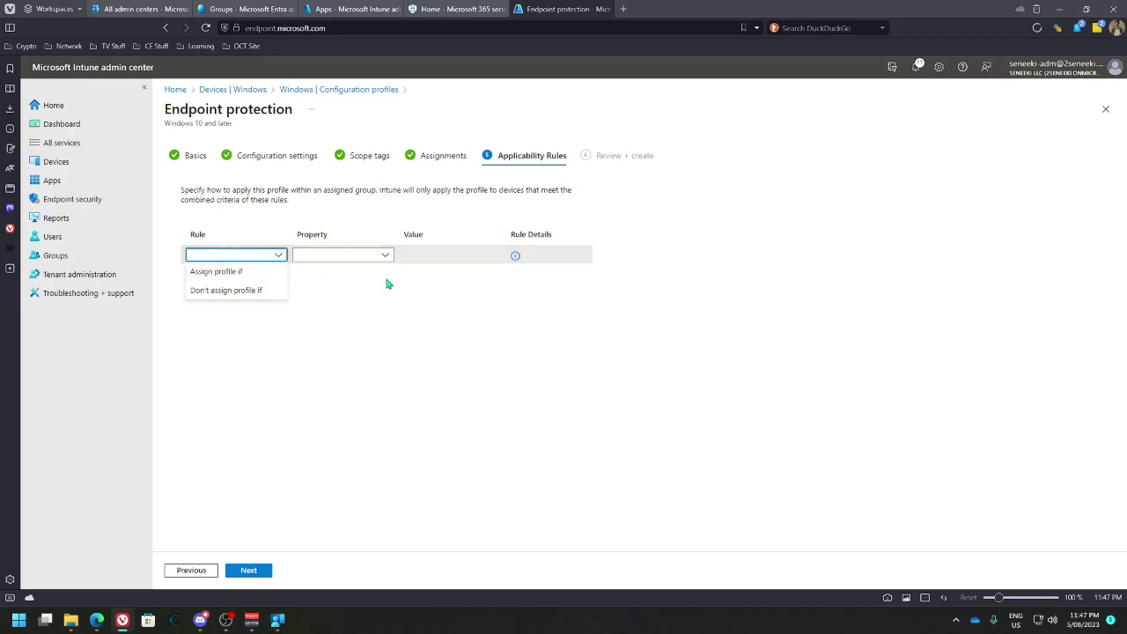
# Create an applicability rule: assign profile if OS edition matches
pyautogui.click(242, 272)
pyautogui.click(386, 256)
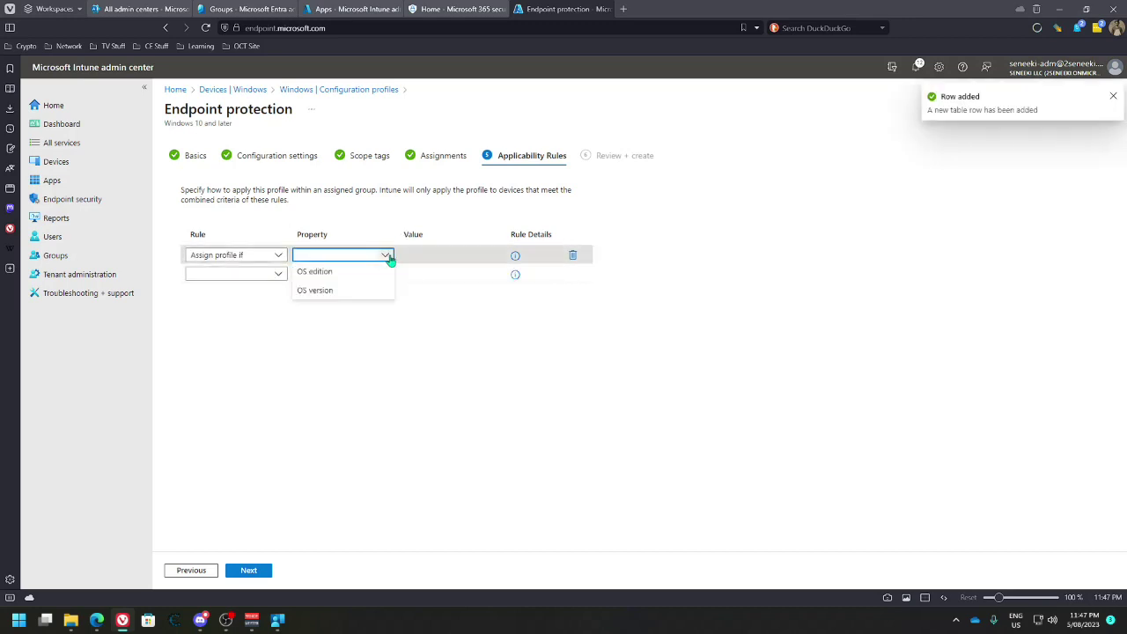
pyautogui.click(340, 289)
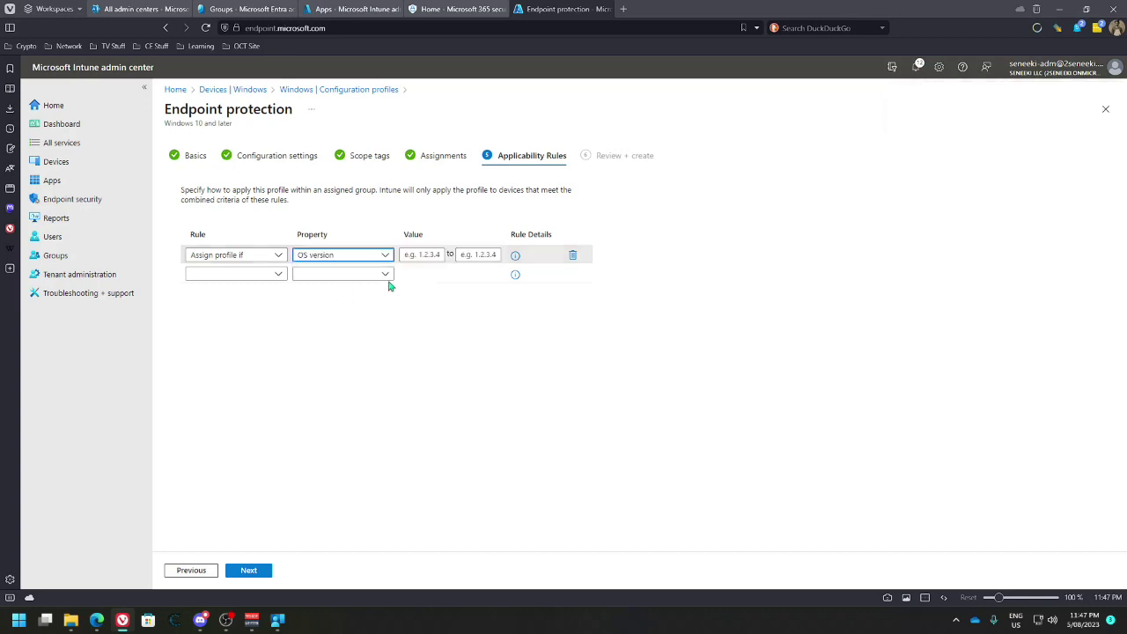
pyautogui.click(382, 257)
pyautogui.click(368, 271)
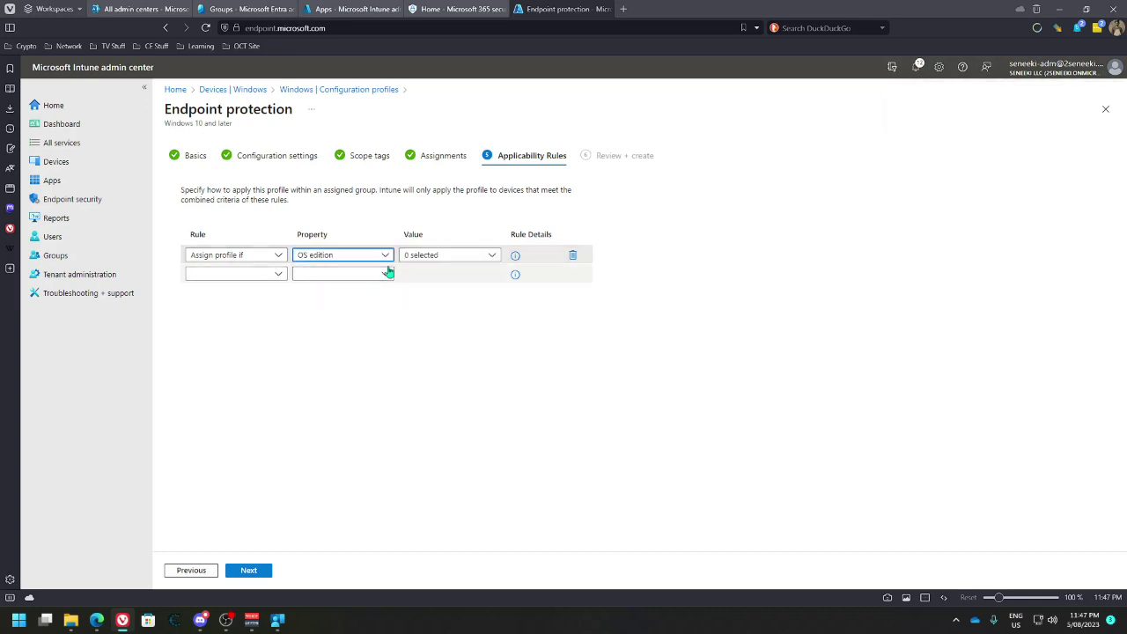
pyautogui.click(485, 254)
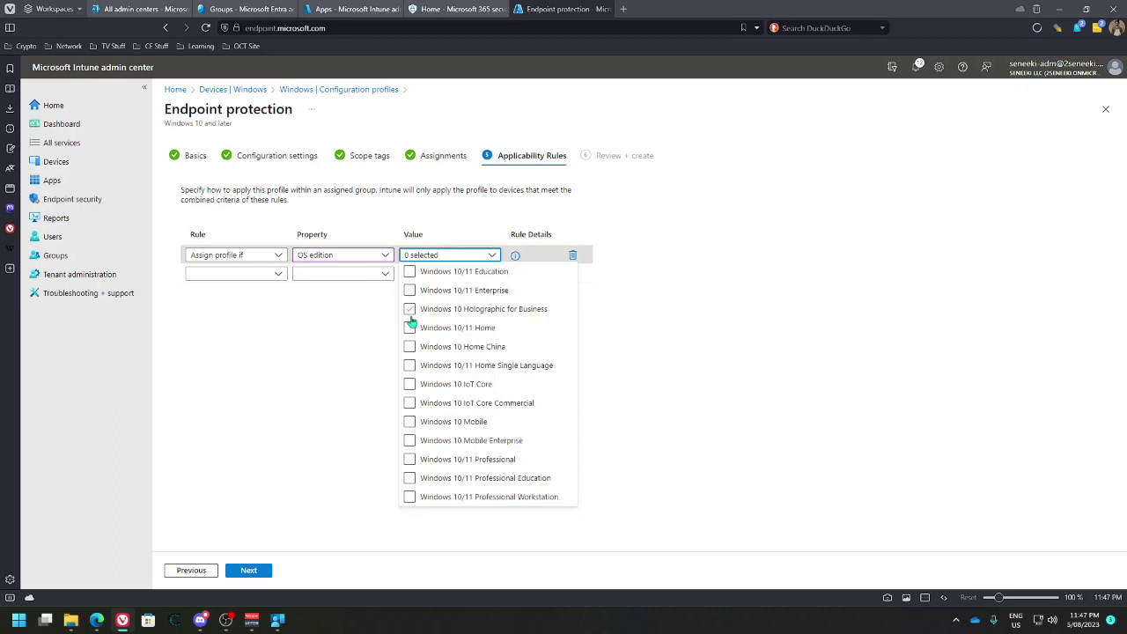
# Select nine editions: Professional, Mobile, IoT Core, IoT Core Commercial, Enterprise, Education, Home, Pro Workstation, Pro Education
pyautogui.click(410, 462)
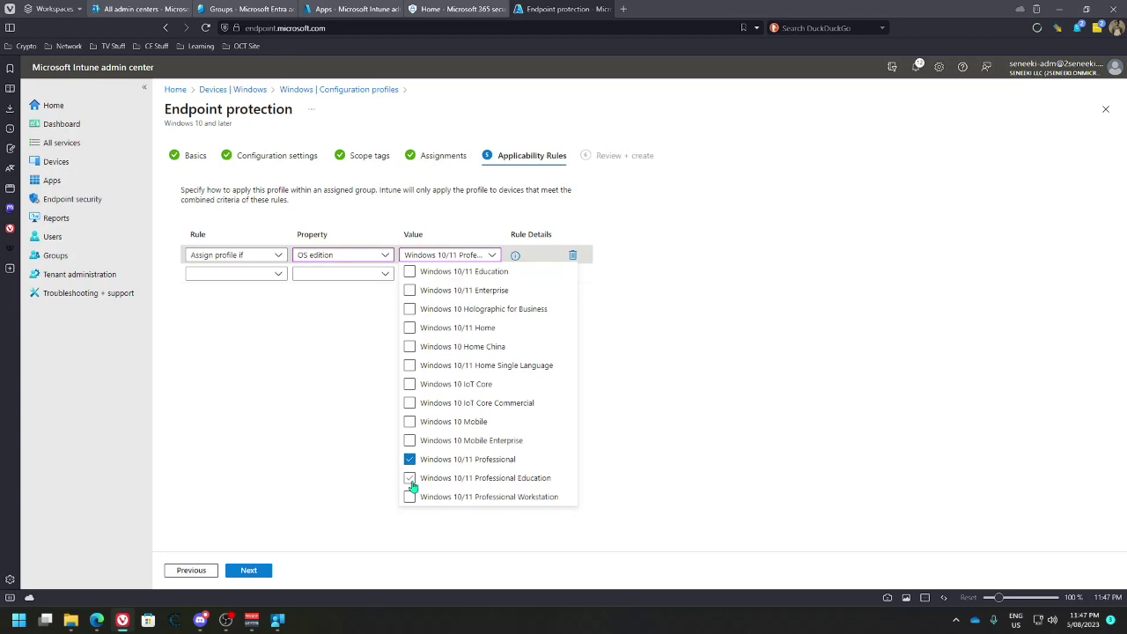
pyautogui.click(411, 423)
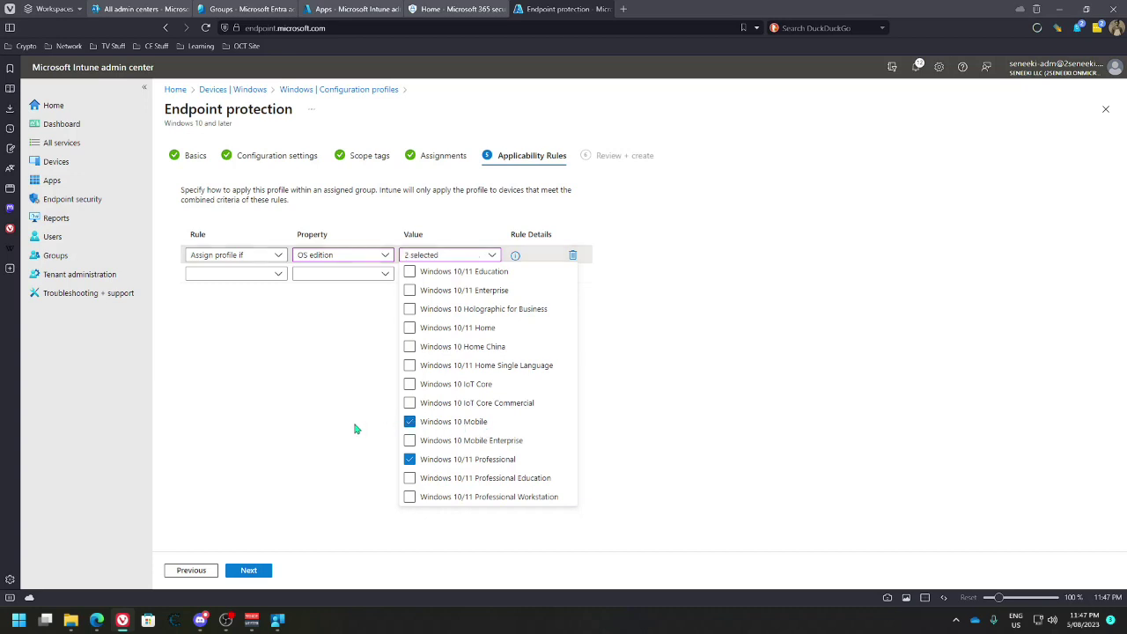
pyautogui.click(409, 404)
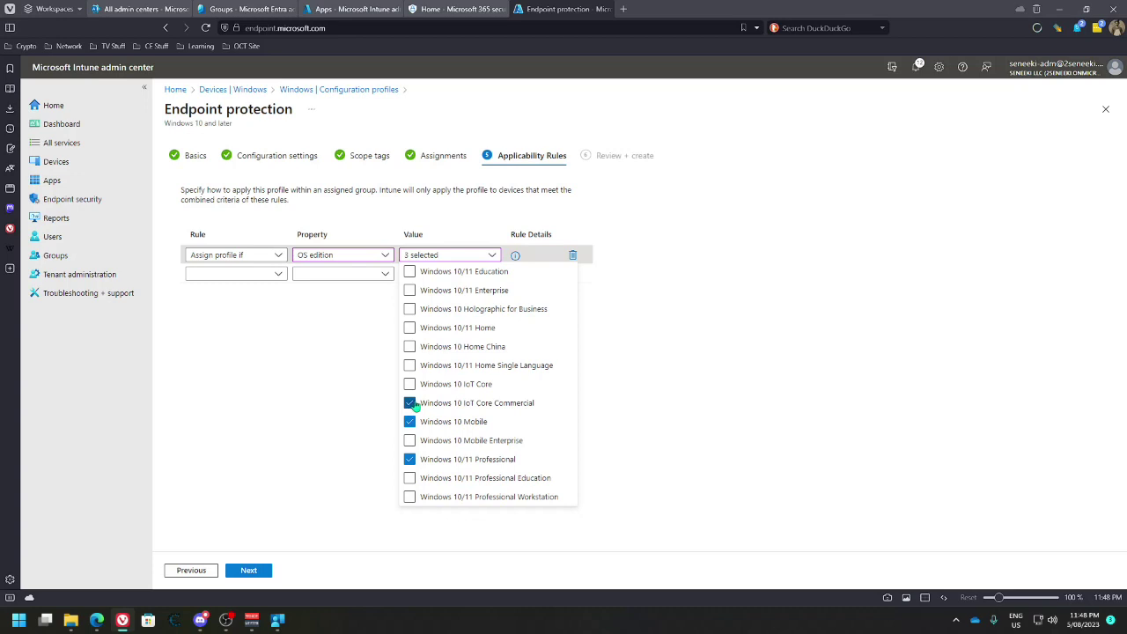
pyautogui.click(410, 385)
pyautogui.click(409, 290)
pyautogui.click(409, 271)
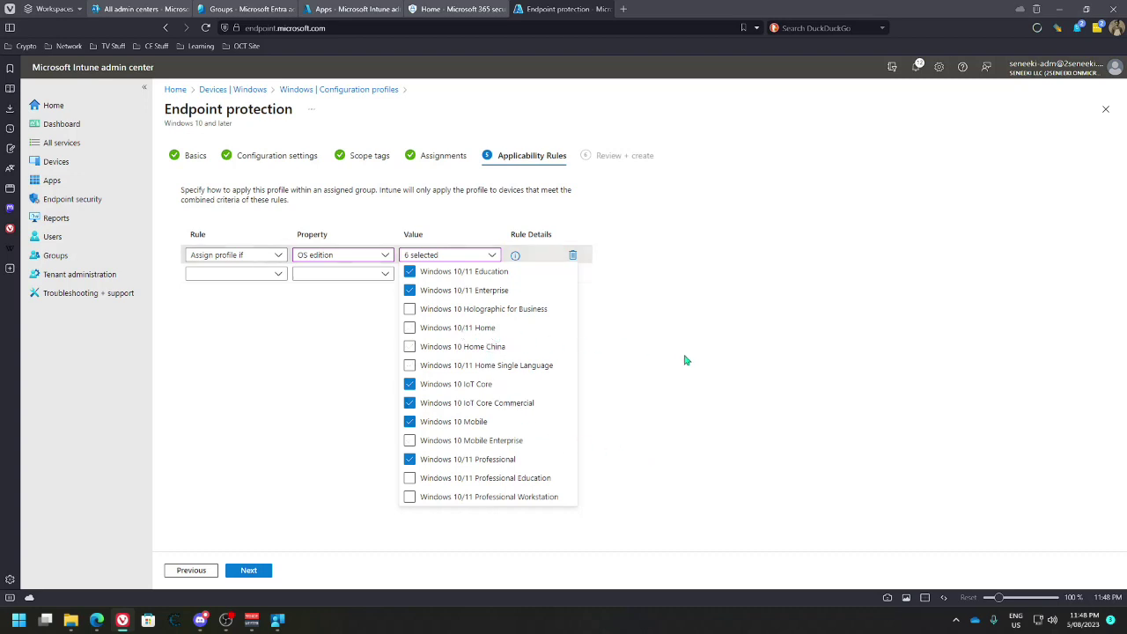
pyautogui.click(434, 329)
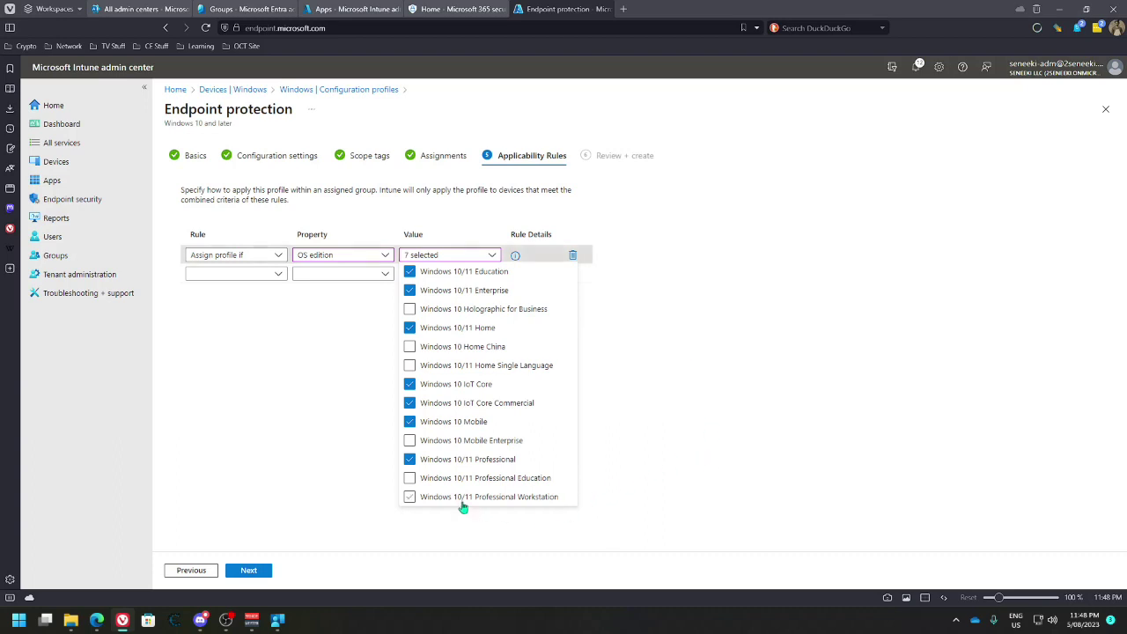
pyautogui.click(424, 499)
pyautogui.click(410, 479)
pyautogui.click(666, 428)
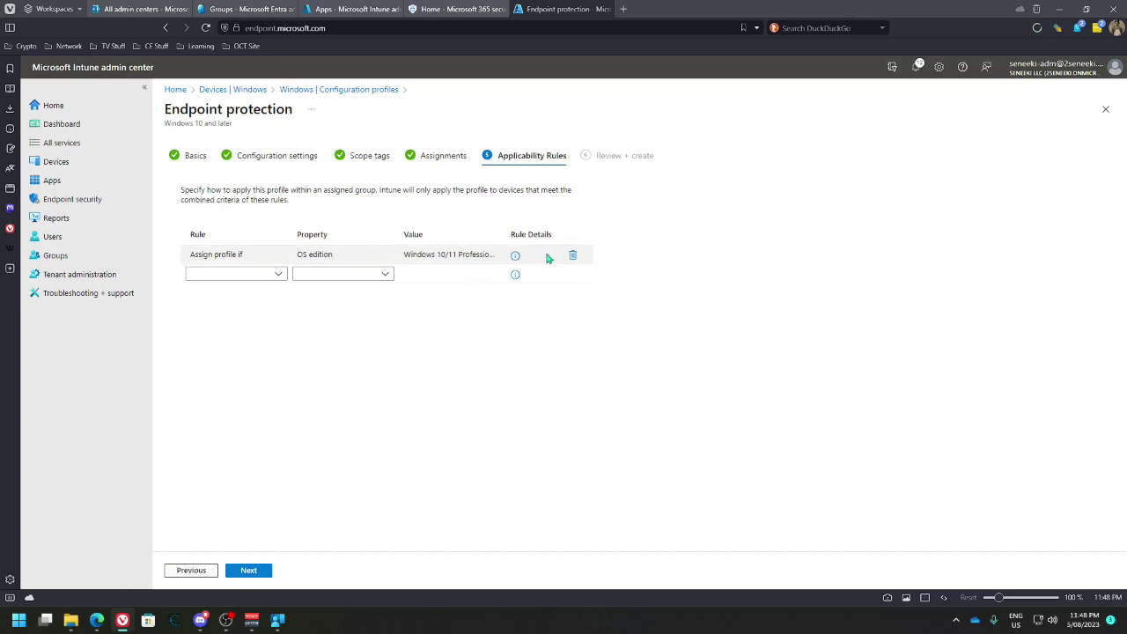
# Advance the profile wizard, check the imported ADMX templates, then open Update rings for Windows 10 and later
pyautogui.click(260, 571)
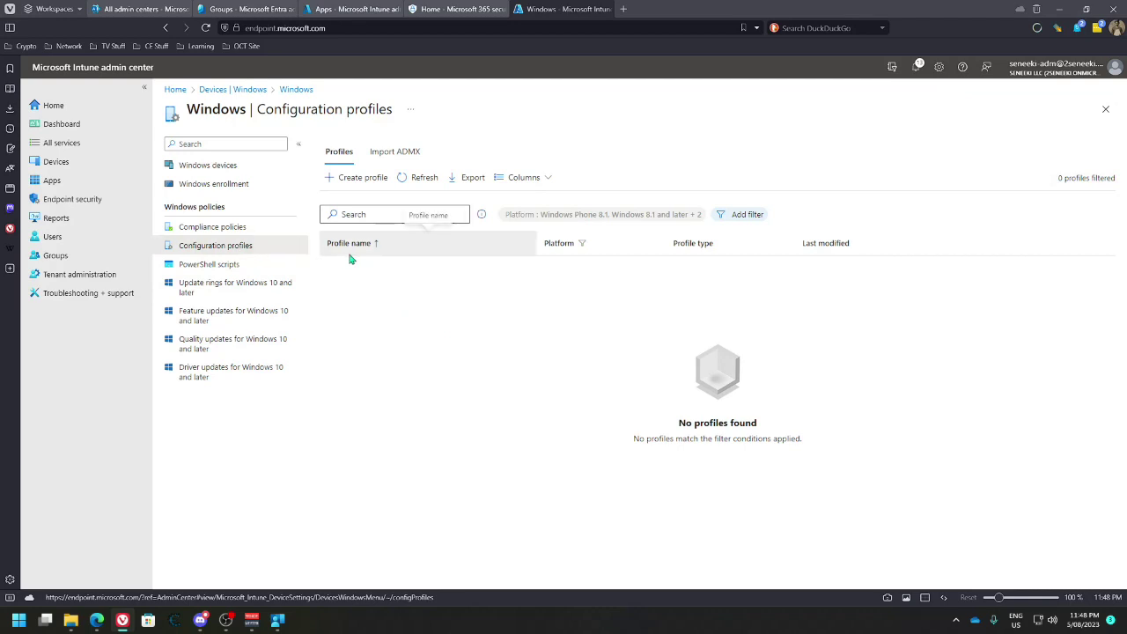
pyautogui.click(395, 159)
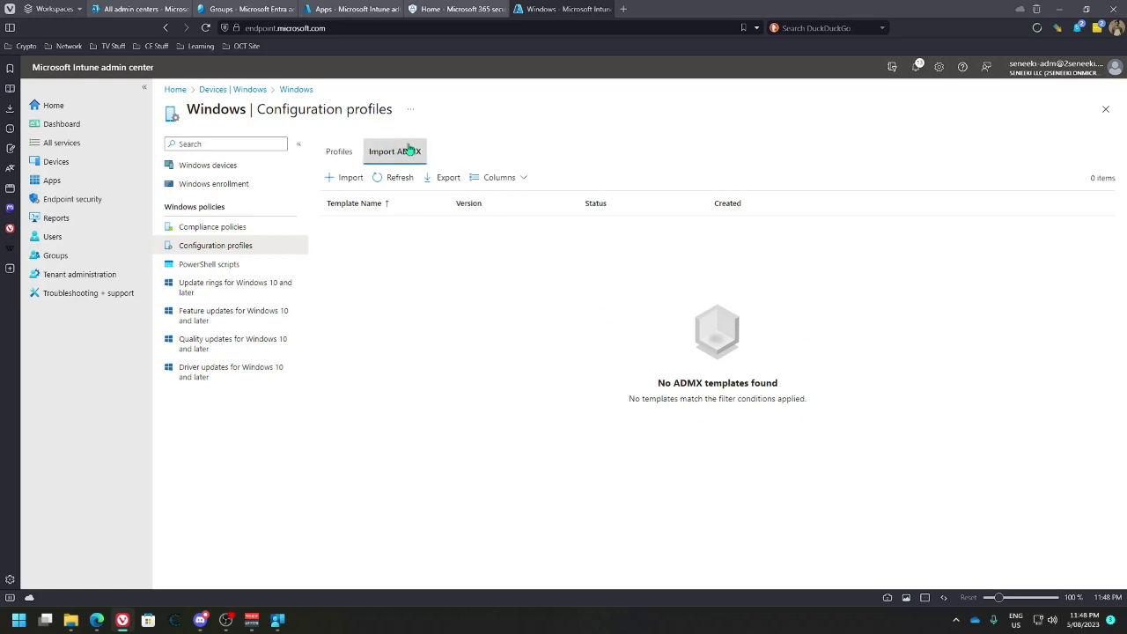
pyautogui.click(342, 152)
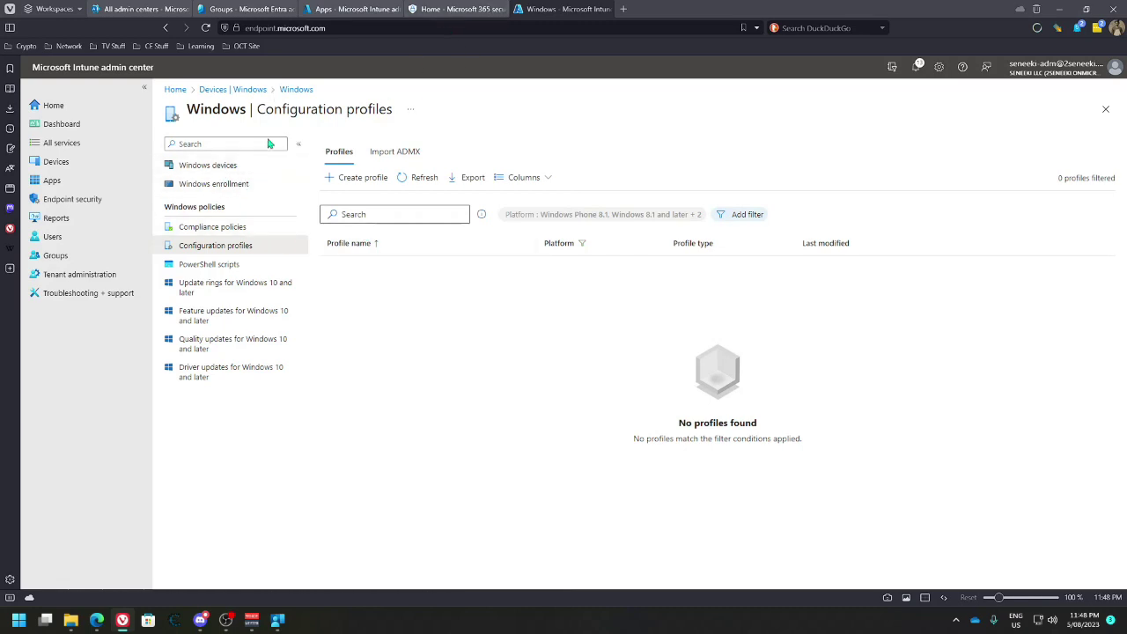
pyautogui.click(232, 284)
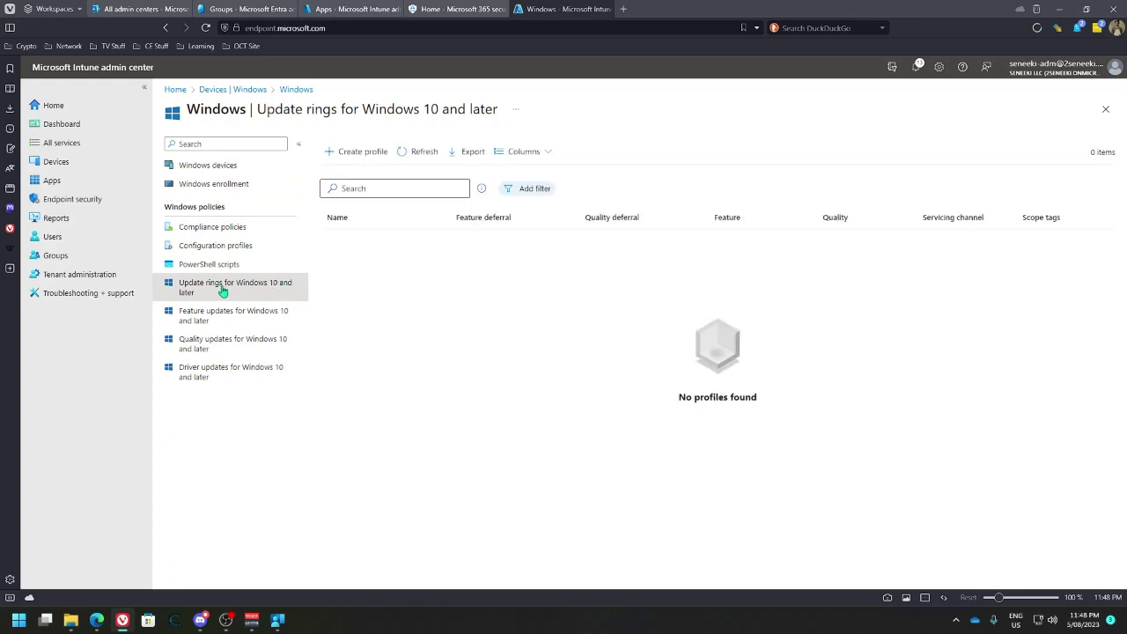
# Create an update ring named 'Update policy (Corporate)' with description 'Update policy'
pyautogui.click(356, 151)
pyautogui.click(336, 183)
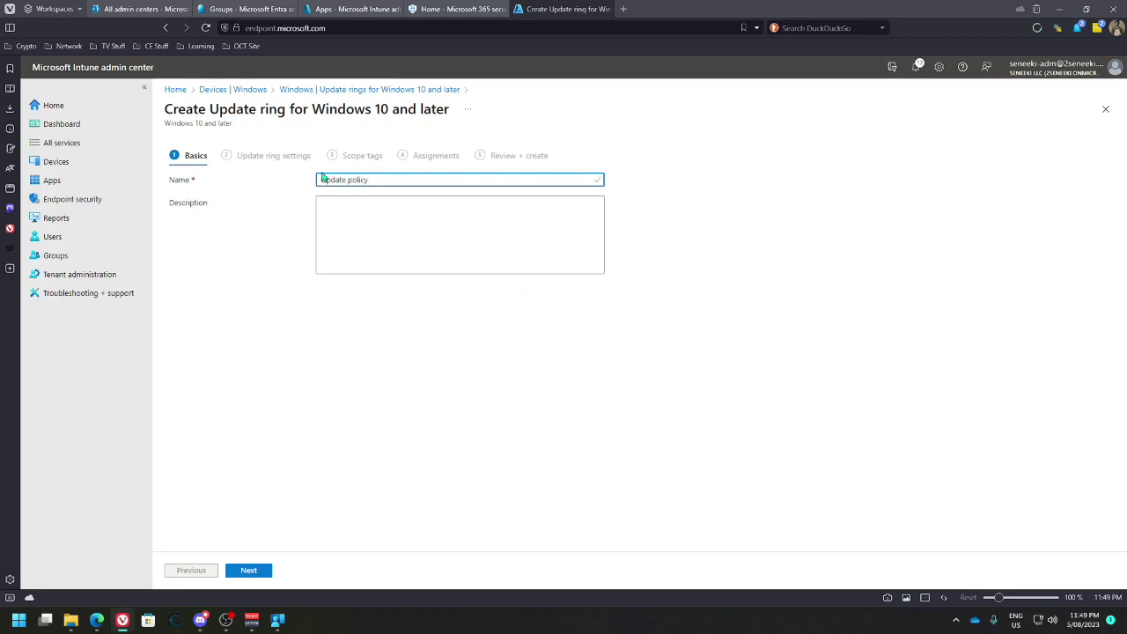
pyautogui.tripleClick(351, 180)
pyautogui.hotkey('ctrl', 'c')
pyautogui.click(393, 242)
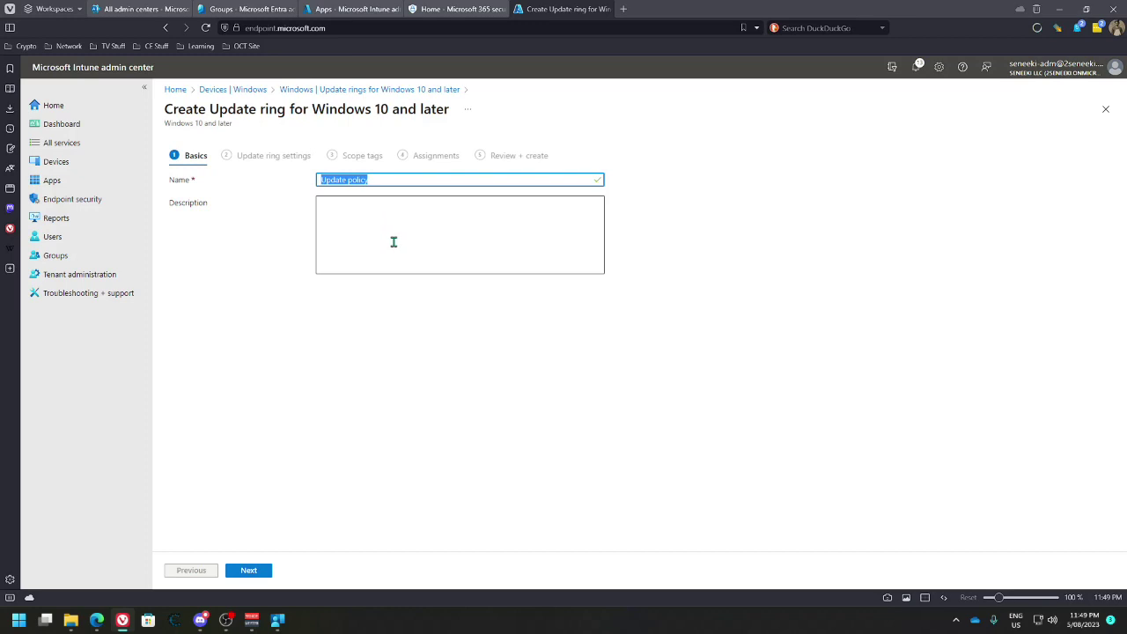
pyautogui.hotkey('ctrl', 'v')
pyautogui.click(398, 179)
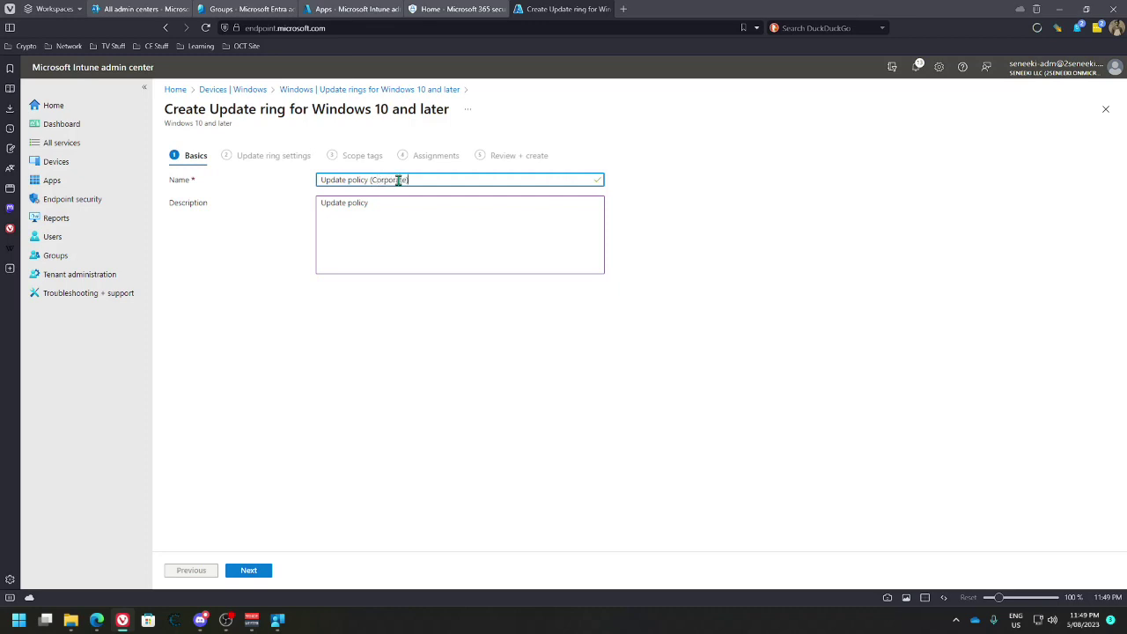
pyautogui.click(250, 570)
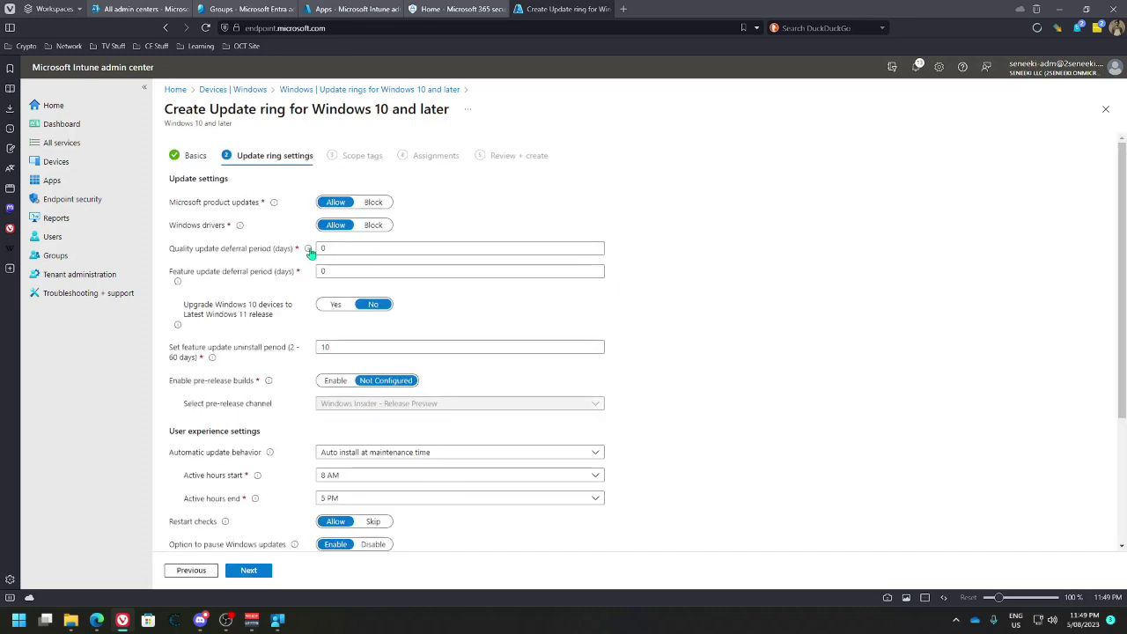
# Keep driver updates allowed; defer quality updates 7 days, feature updates 14 days, 60-day uninstall period
pyautogui.click(339, 226)
pyautogui.click(344, 249)
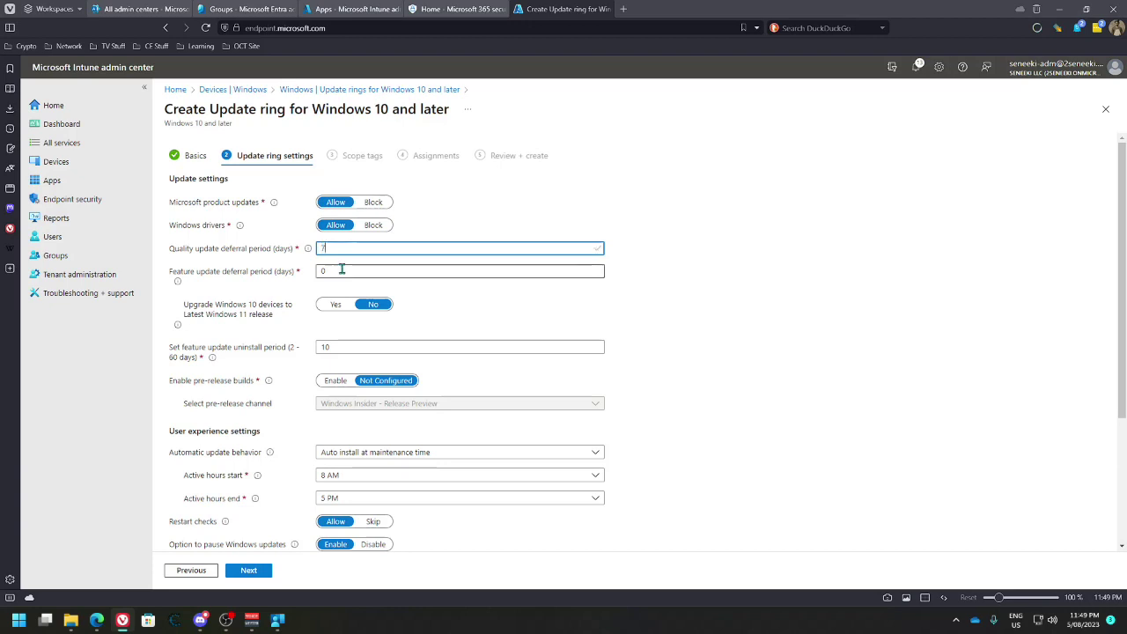
pyautogui.click(342, 273)
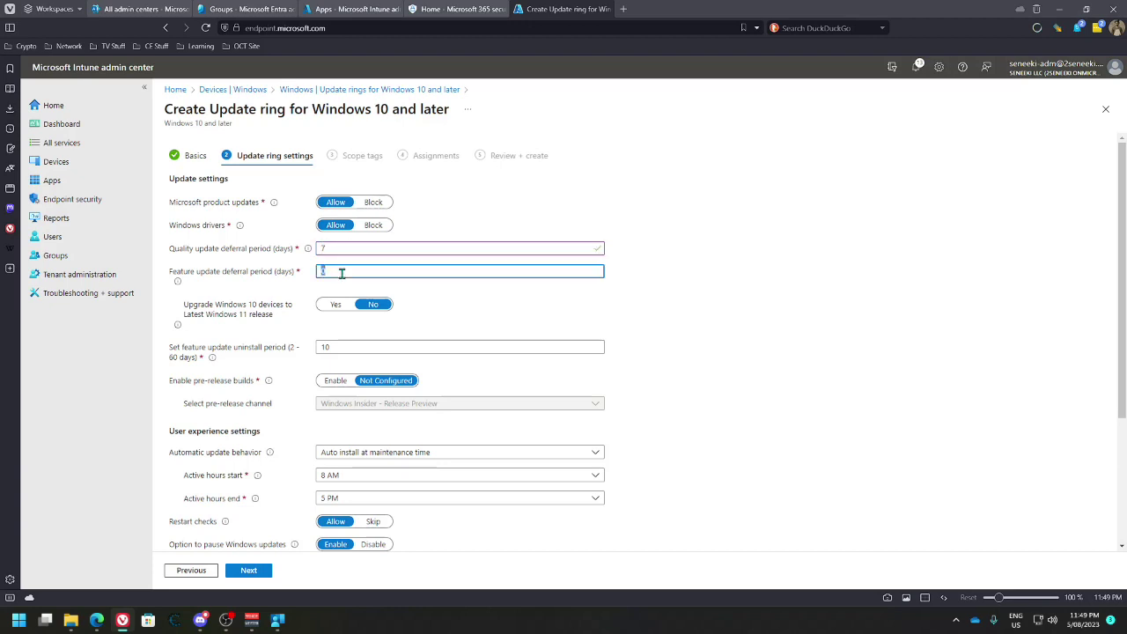
pyautogui.click(336, 250)
pyautogui.click(335, 272)
pyautogui.click(351, 346)
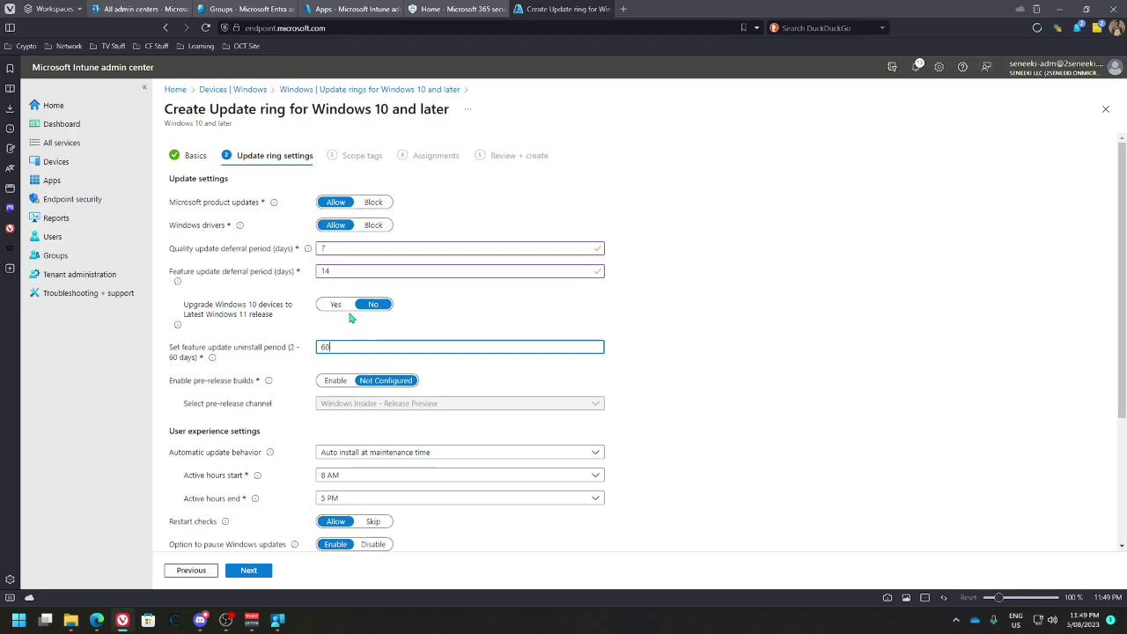
pyautogui.write('60')
# Switch pre-release builds to Enable, then revert them to Not Configured
pyautogui.scroll(-1, 300, 370)
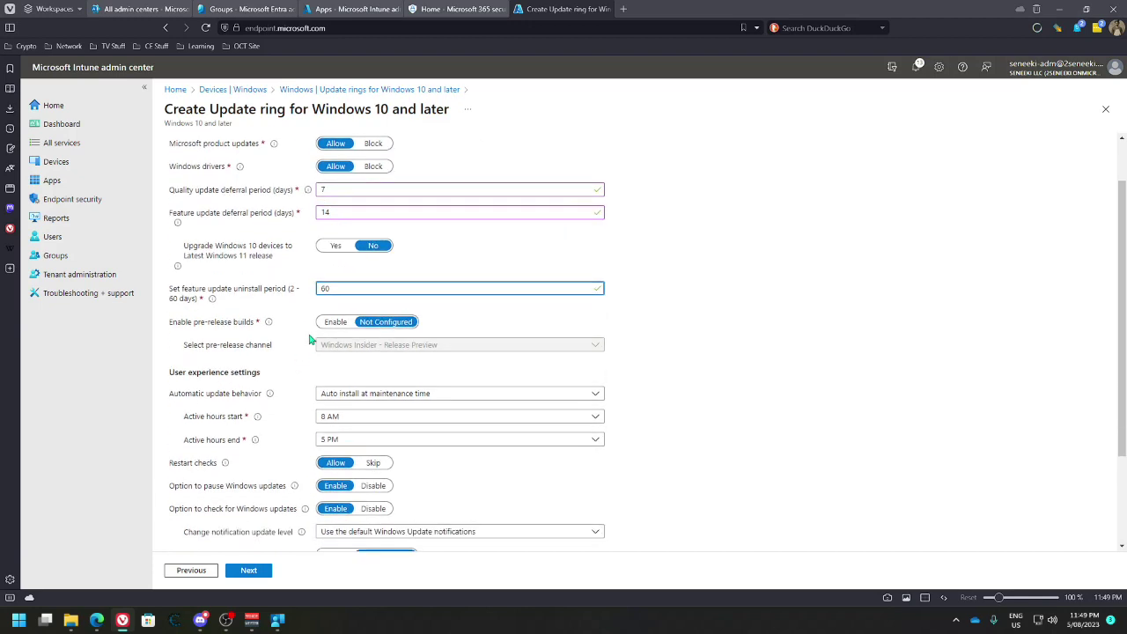
pyautogui.click(334, 321)
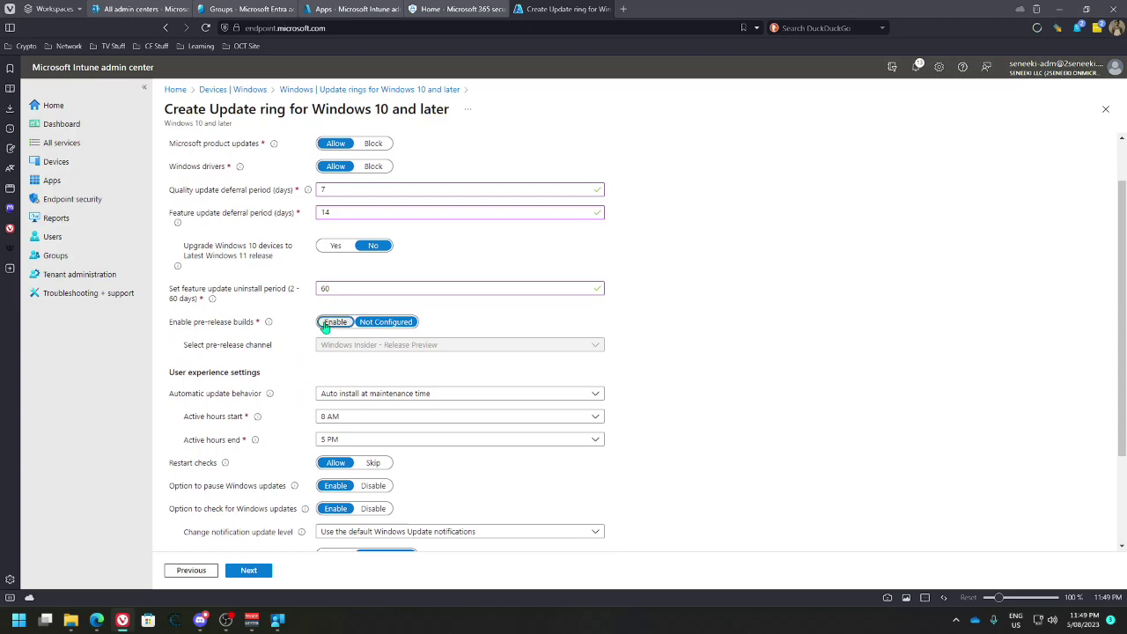
pyautogui.click(392, 344)
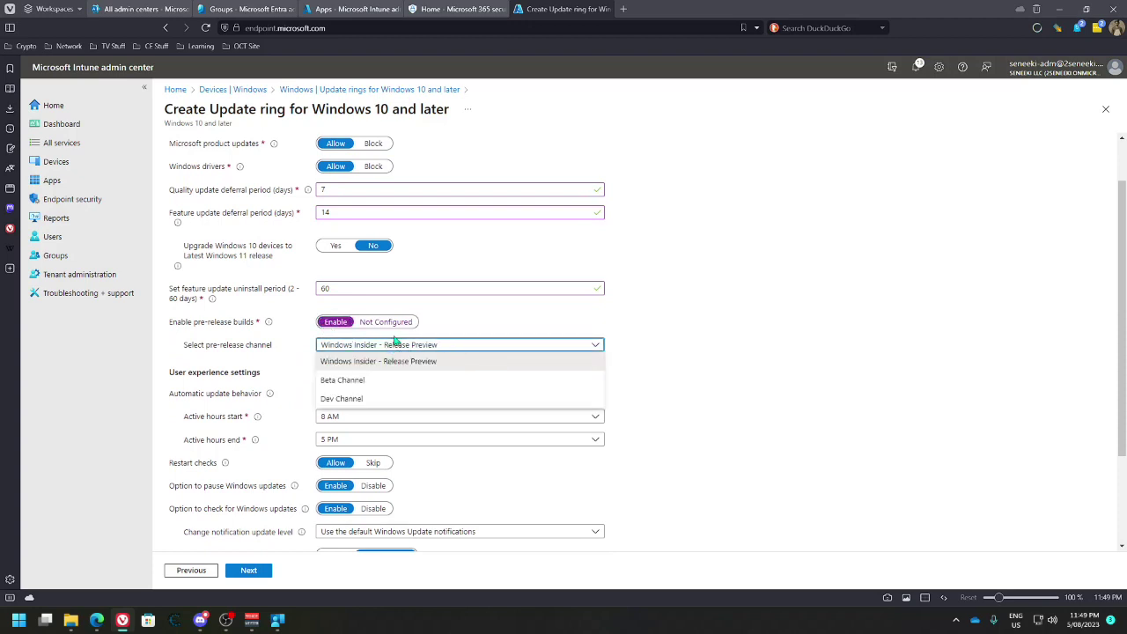
pyautogui.click(387, 323)
# Keep auto install at maintenance time and set active hours from 8 AM to 11 PM
pyautogui.scroll(-1, 312, 377)
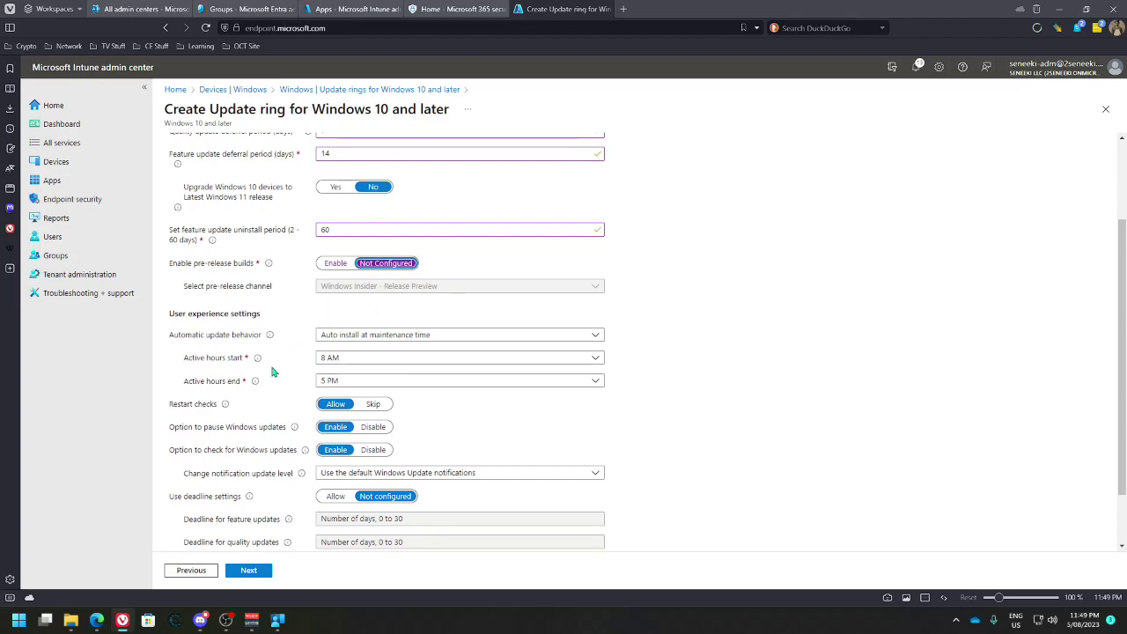
pyautogui.click(374, 337)
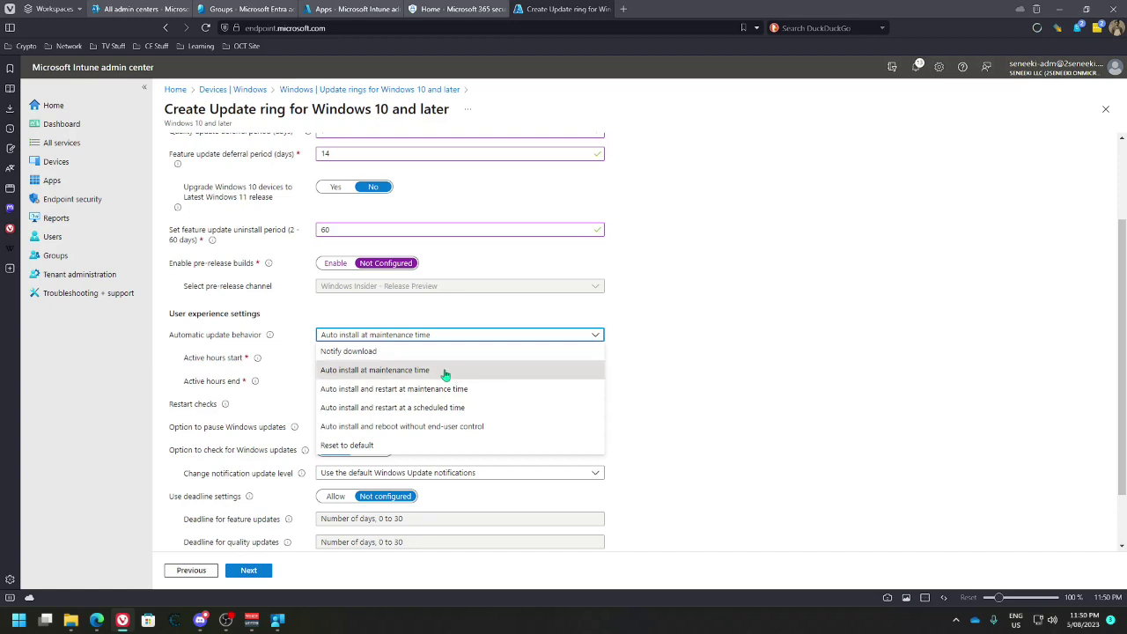
pyautogui.click(445, 370)
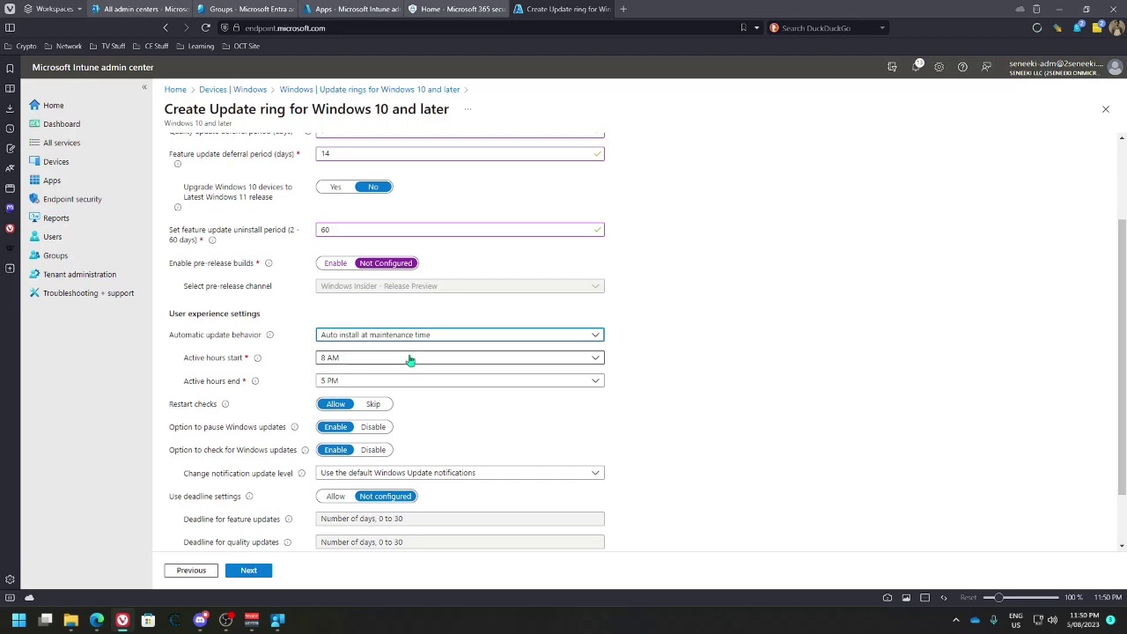
pyautogui.click(592, 358)
pyautogui.scroll(-3, 543, 303)
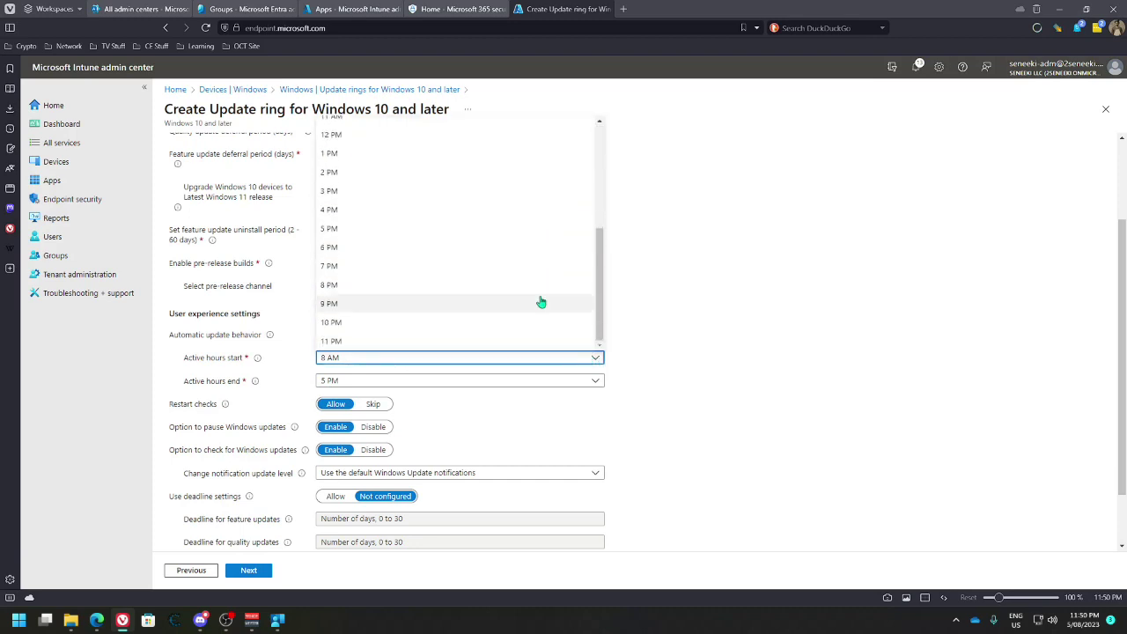
pyautogui.click(675, 360)
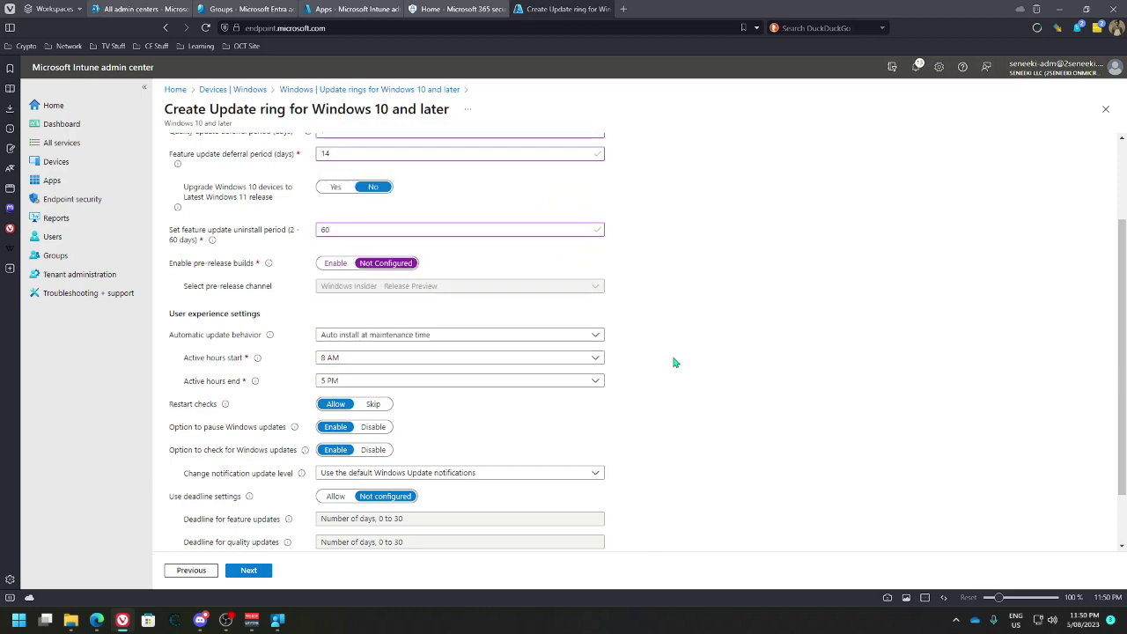
pyautogui.click(596, 382)
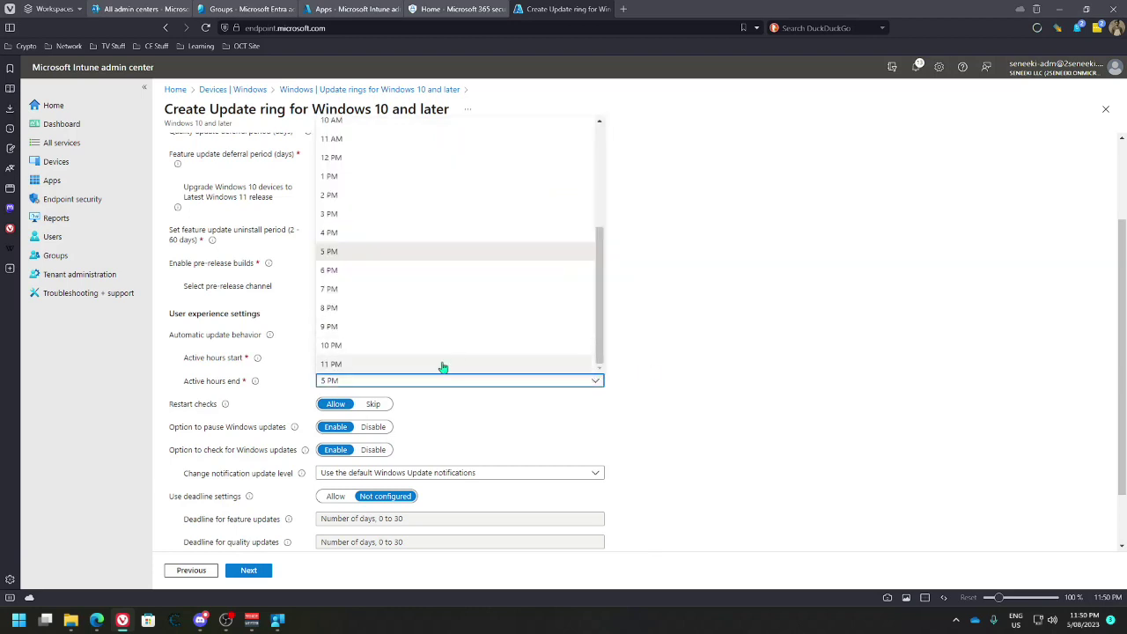
pyautogui.click(474, 365)
pyautogui.click(598, 381)
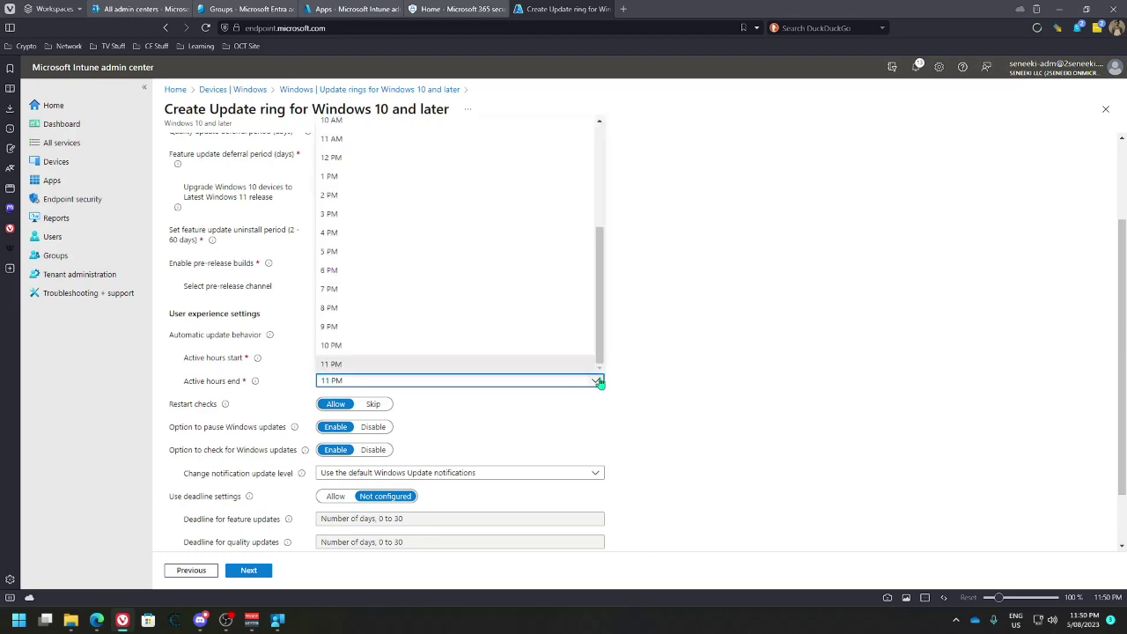
pyautogui.click(634, 382)
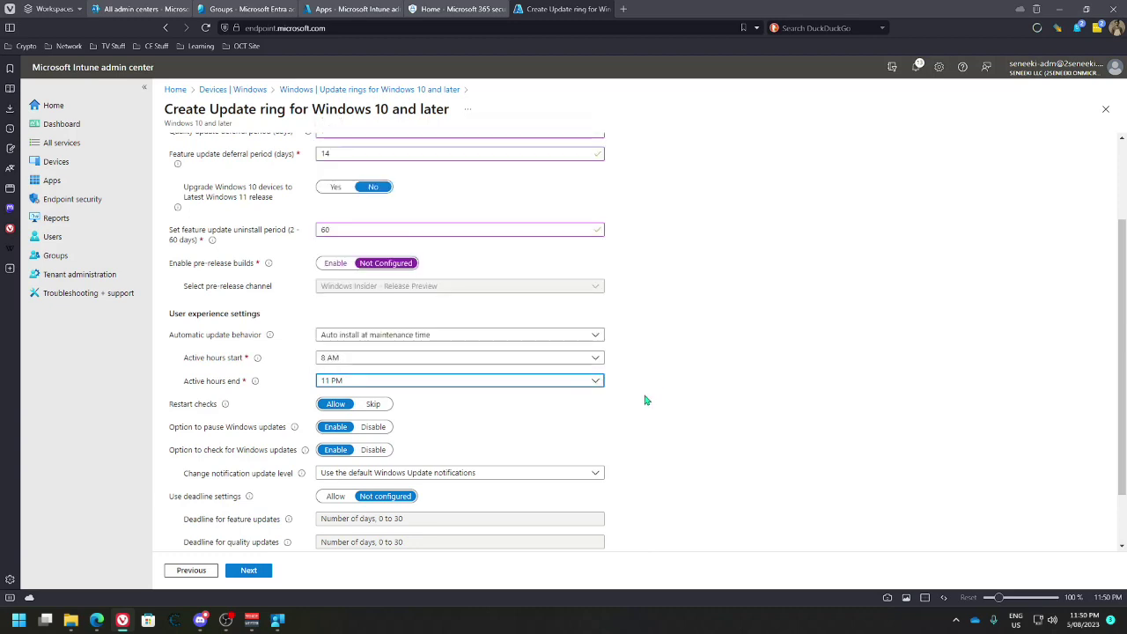
# Keep the default Windows Update notifications and set deadline settings to Allow
pyautogui.scroll(-1, 527, 403)
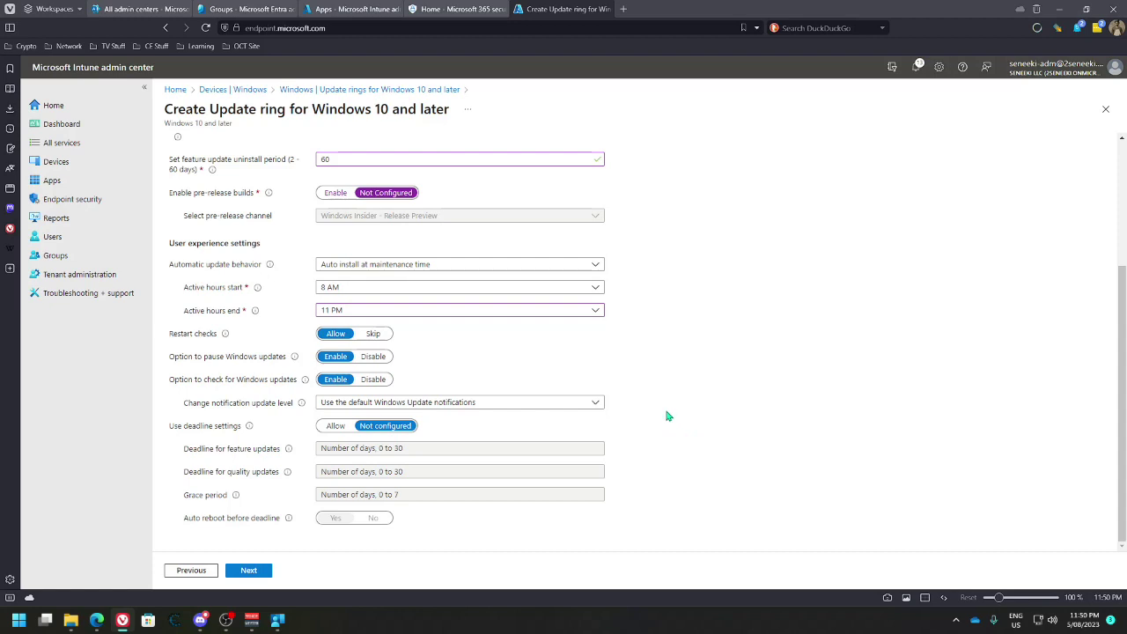
pyautogui.click(525, 407)
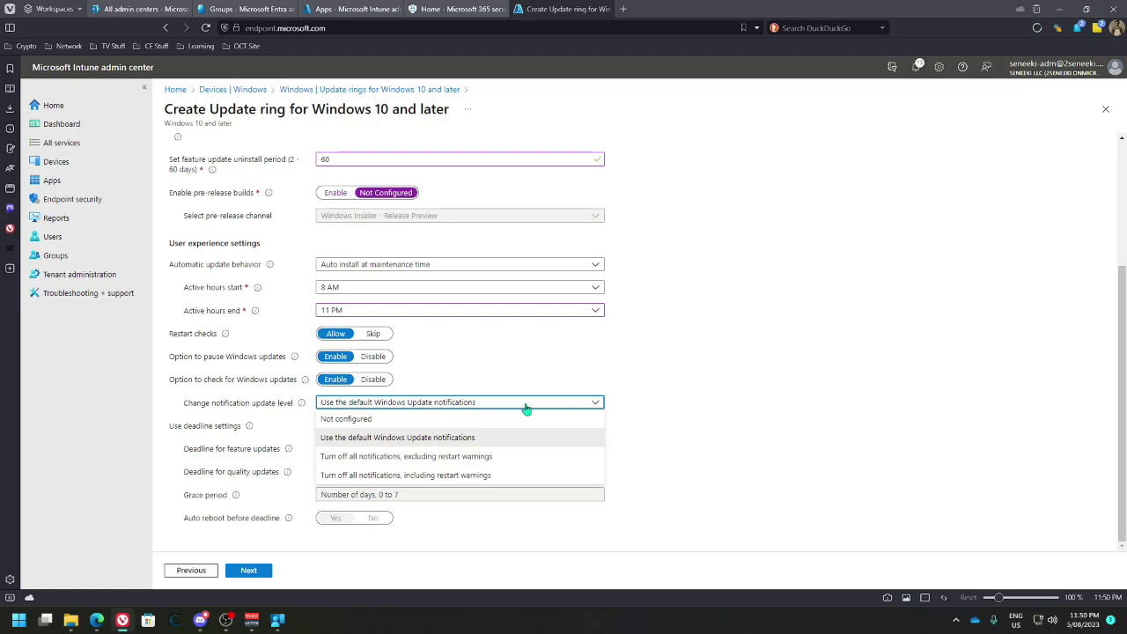
pyautogui.click(419, 443)
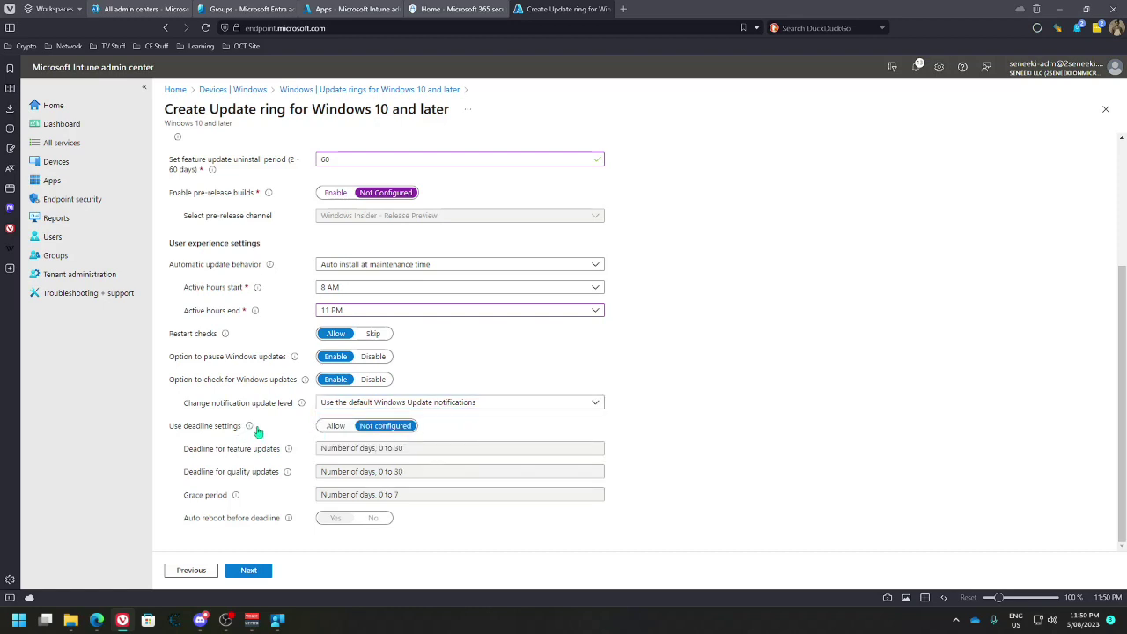
pyautogui.click(336, 426)
# Set deadlines to 14 days feature and 7 days quality, 3-day grace period, no auto reboot
pyautogui.click(335, 449)
pyautogui.moveTo(289, 452)
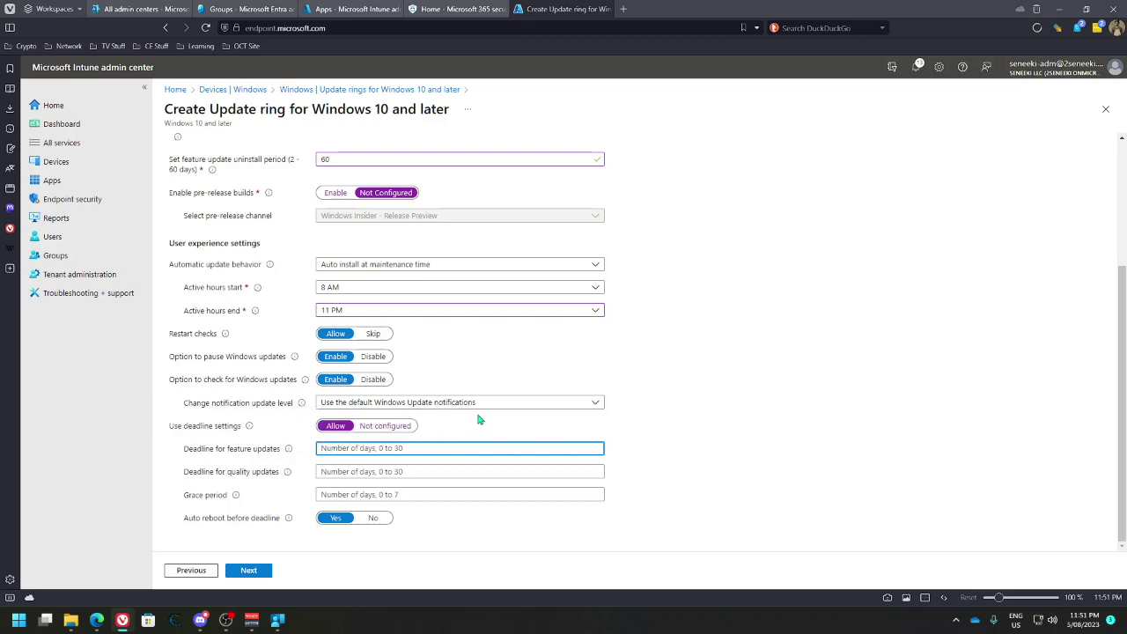
pyautogui.write('14')
pyautogui.click(370, 469)
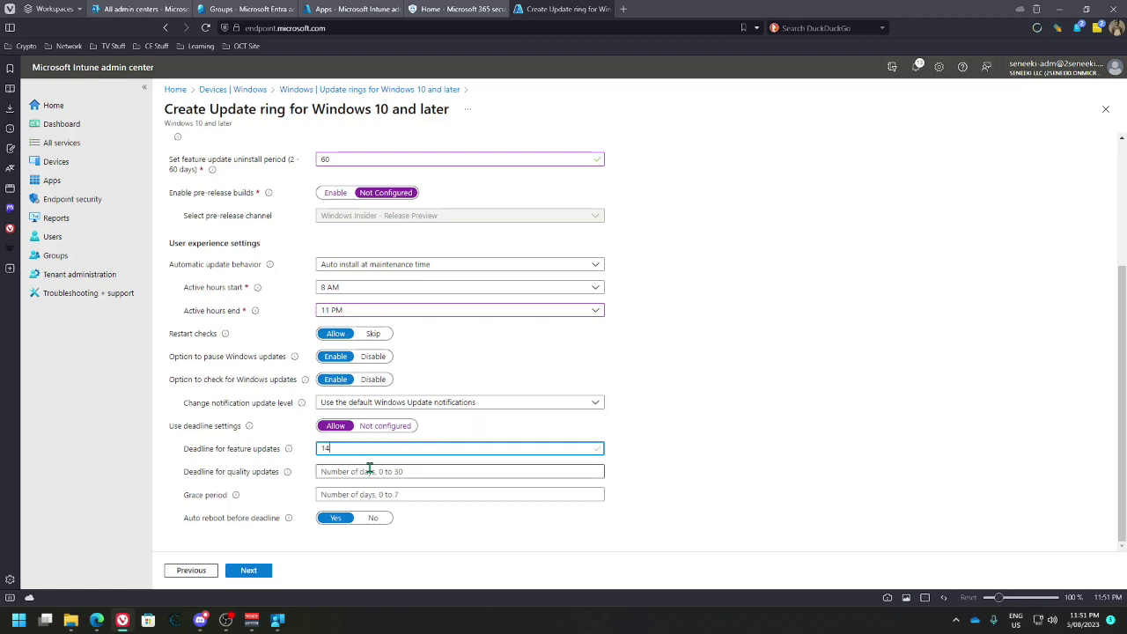
pyautogui.scroll(3, 352, 370)
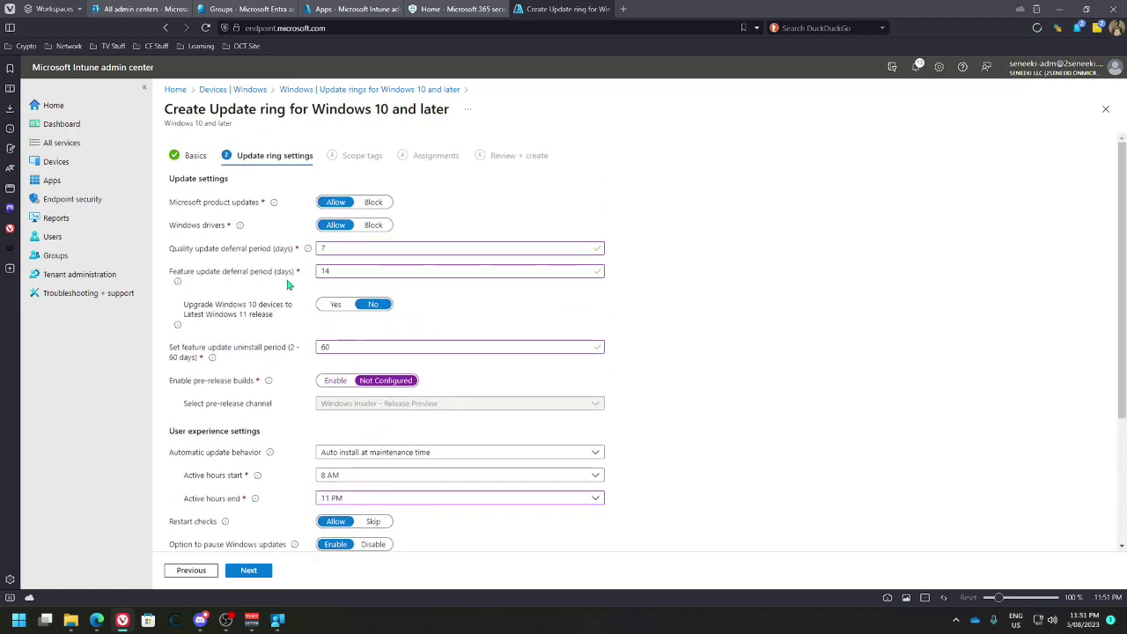
pyautogui.scroll(-2, 350, 332)
pyautogui.scroll(-1, 350, 332)
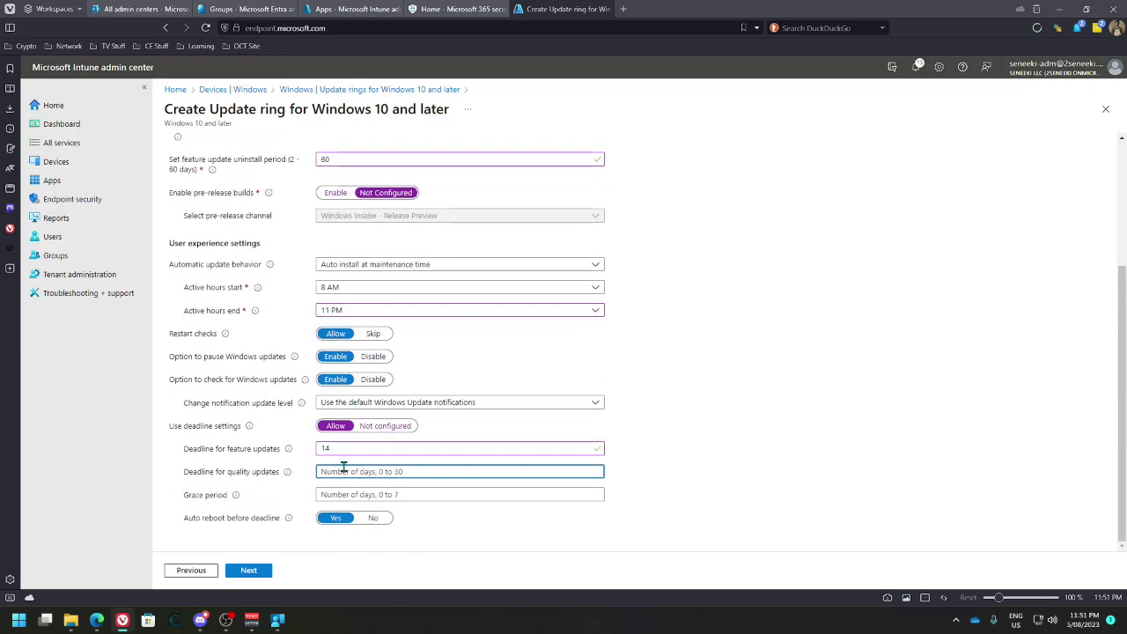
pyautogui.write('7')
pyautogui.click(332, 496)
pyautogui.write('3')
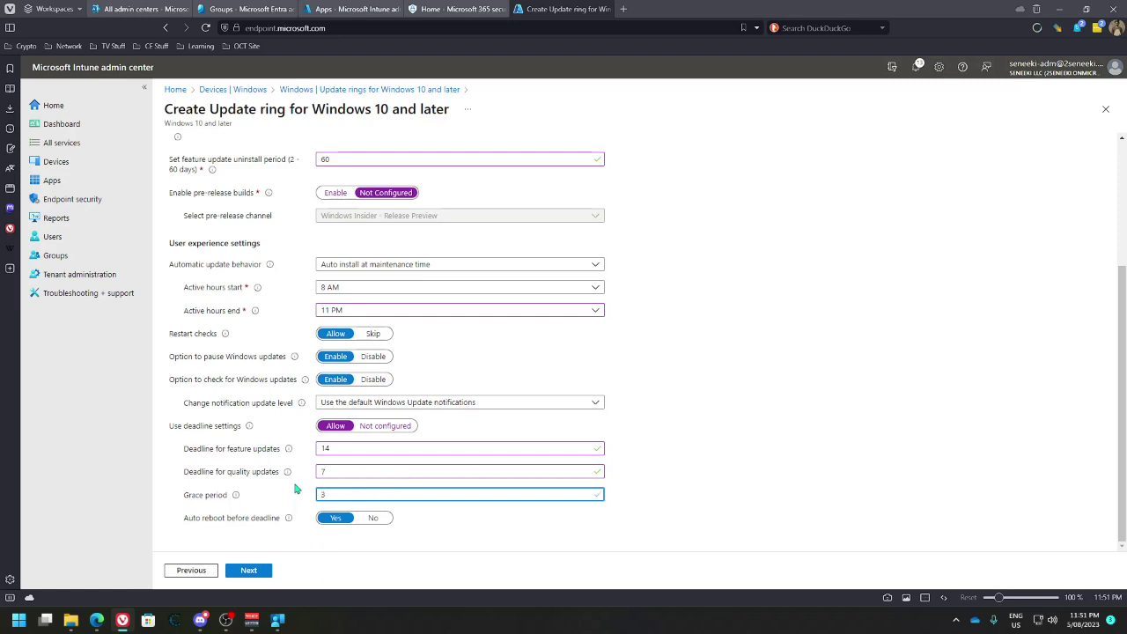
pyautogui.click(370, 519)
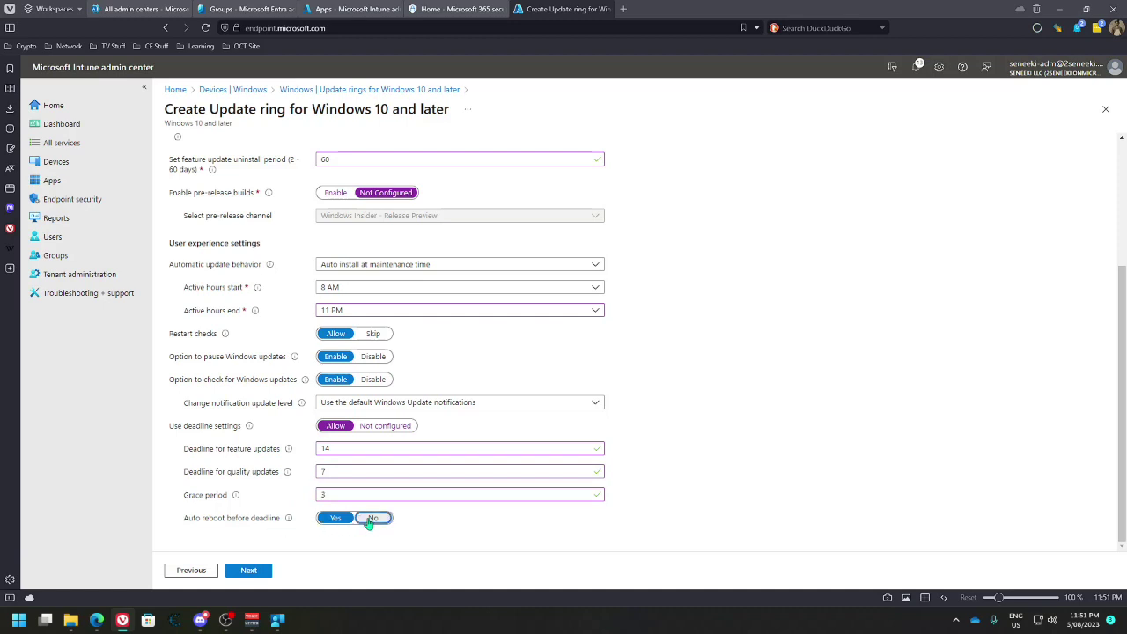
pyautogui.click(256, 571)
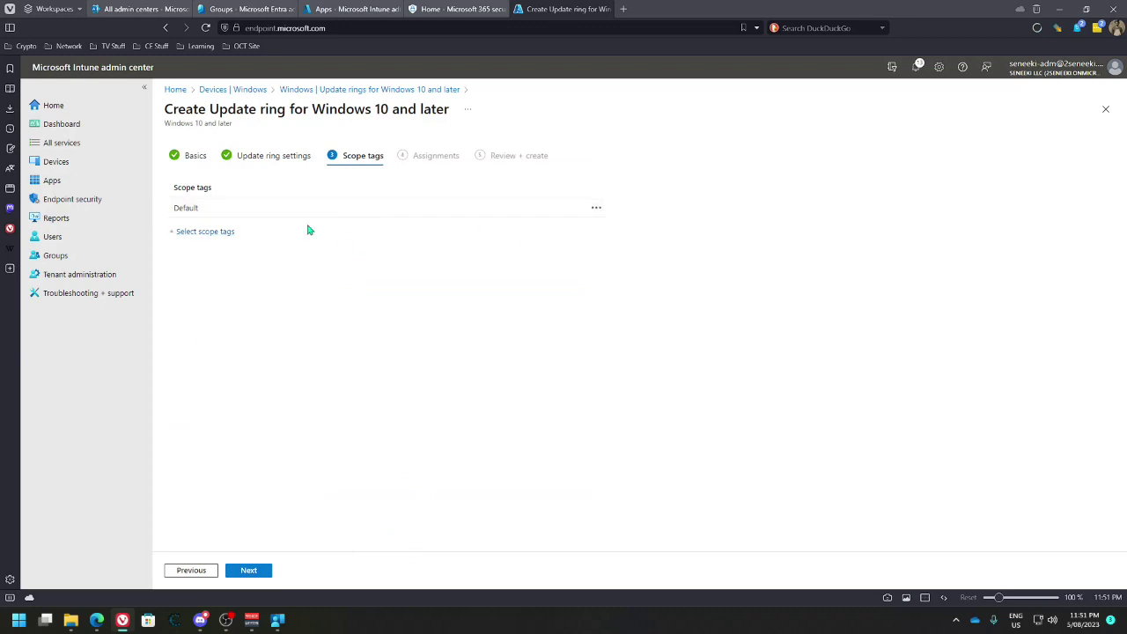
# Give the update ring the Windows Device (Corporate) scope tag and remove the Default tag
pyautogui.click(226, 232)
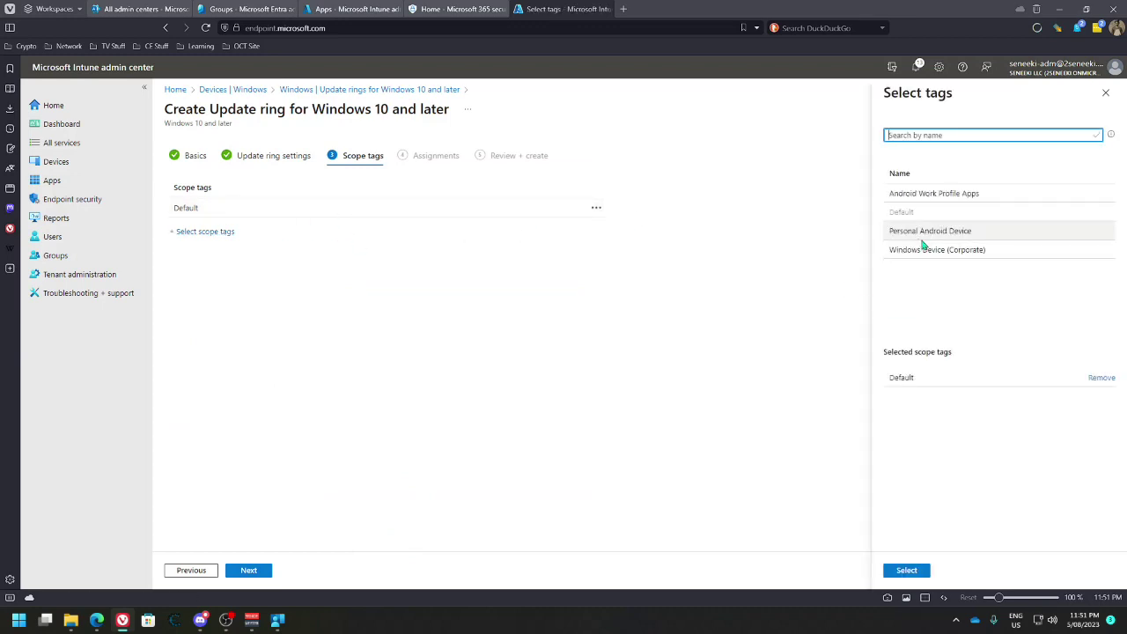
pyautogui.click(925, 249)
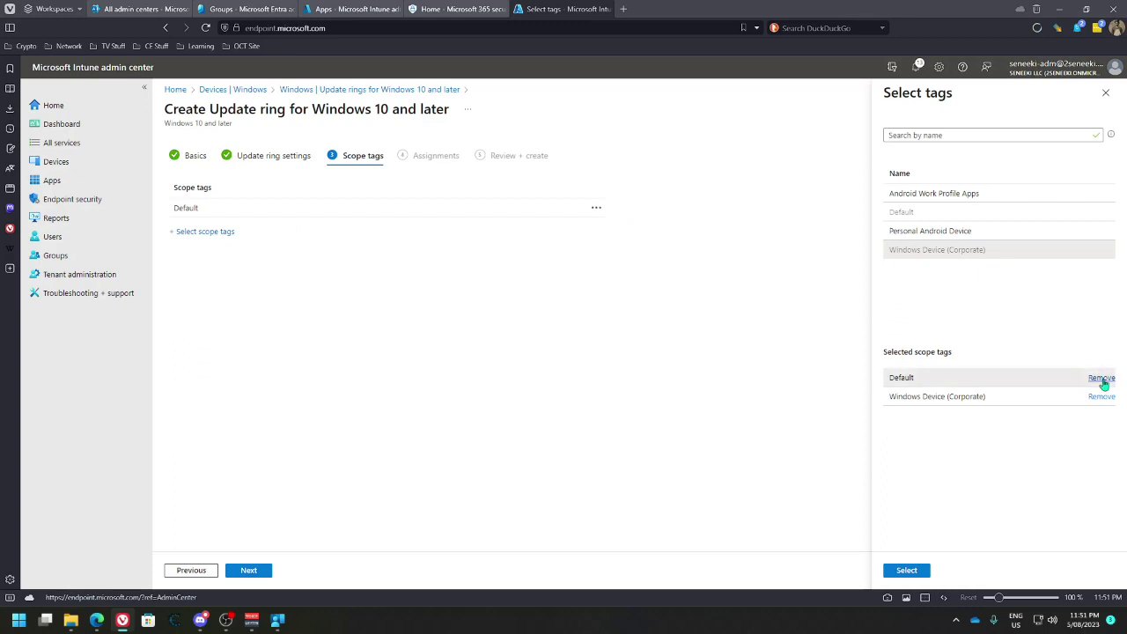
pyautogui.click(1101, 378)
pyautogui.click(909, 571)
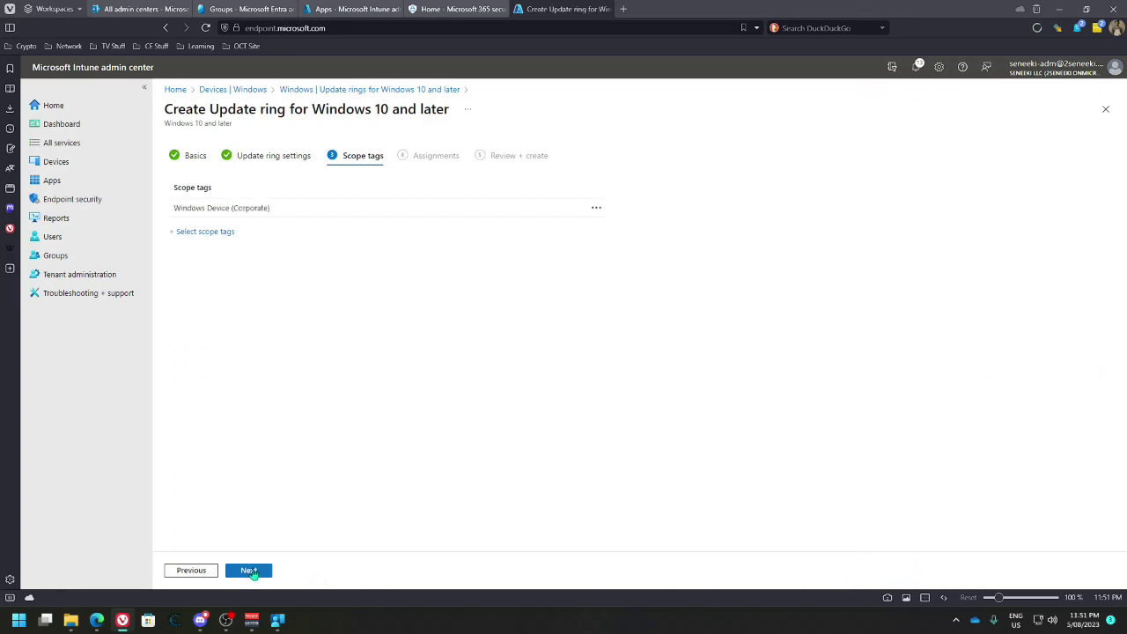
pyautogui.click(248, 571)
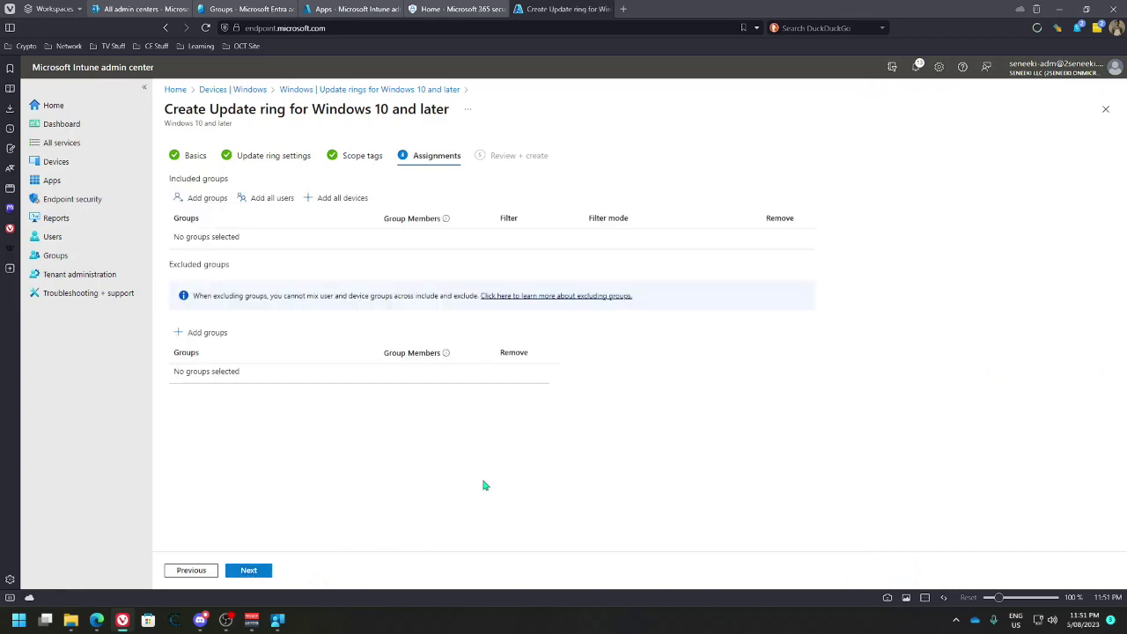
# Assign the ring to the Windows Devices (Corporate) group and create it
pyautogui.click(207, 199)
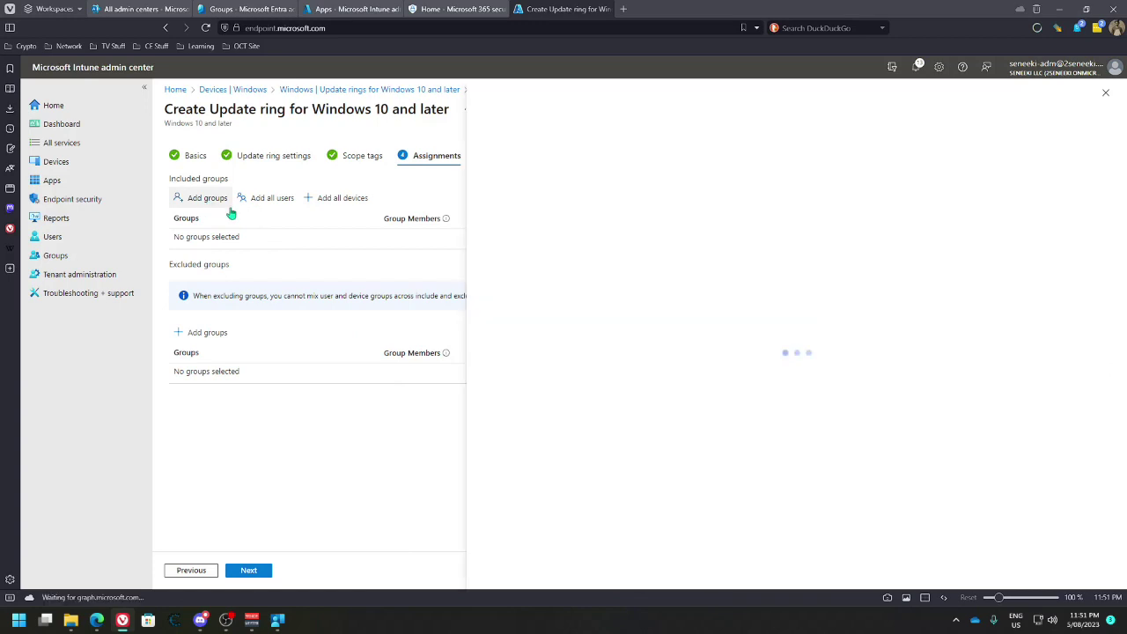
pyautogui.click(493, 326)
pyautogui.click(506, 571)
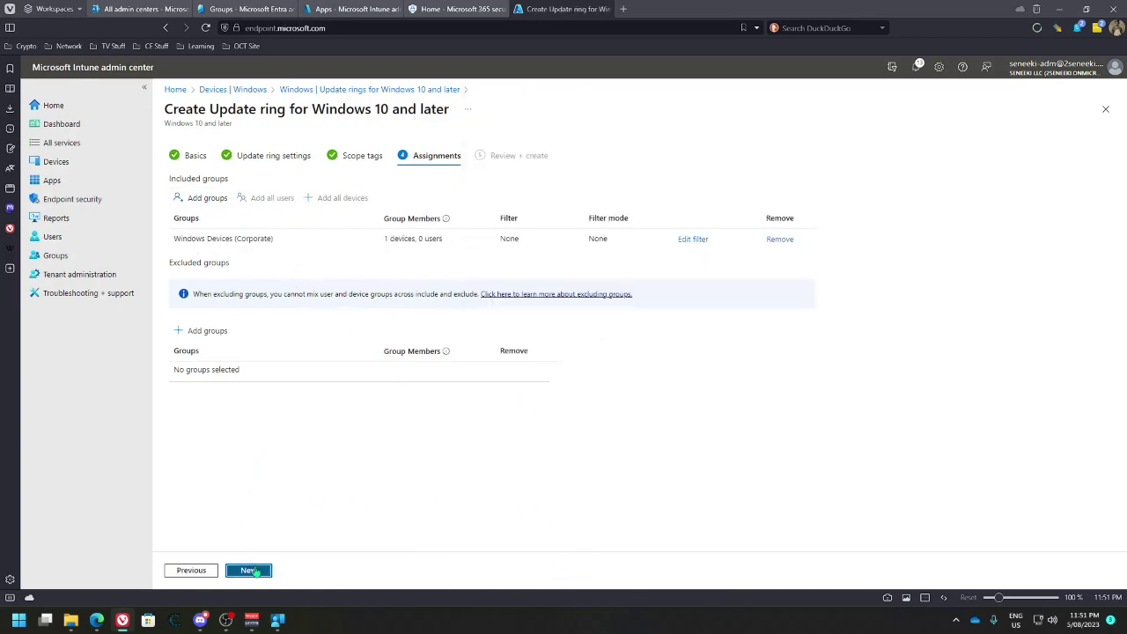
pyautogui.click(251, 571)
pyautogui.click(265, 572)
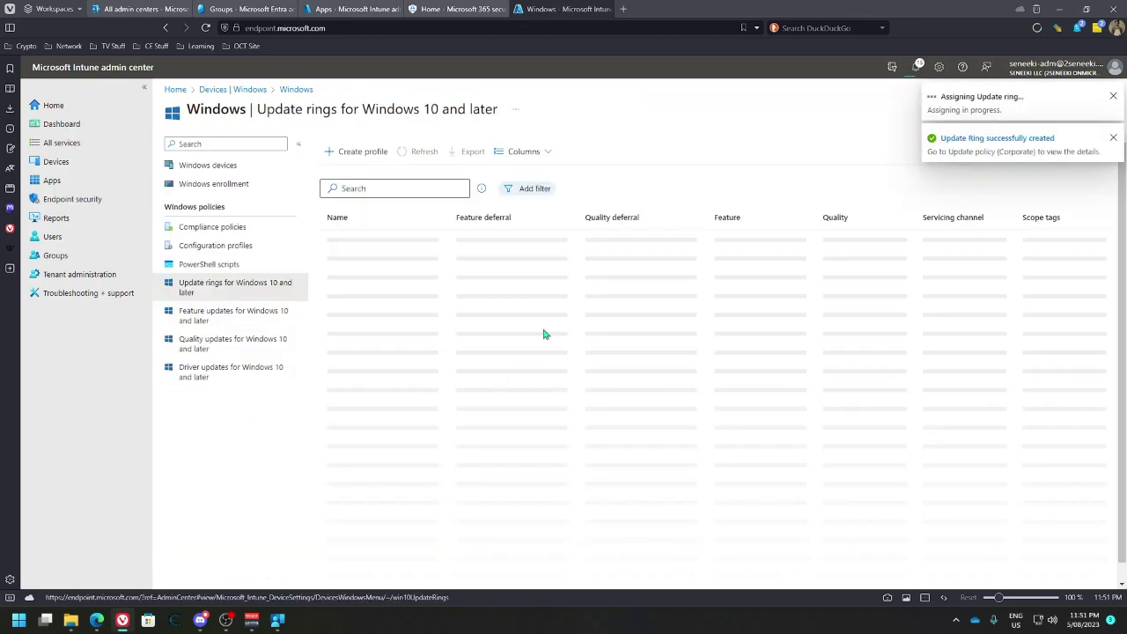
# Open the corporate device's details from Windows devices, then switch to the Apps overview tab
pyautogui.click(206, 167)
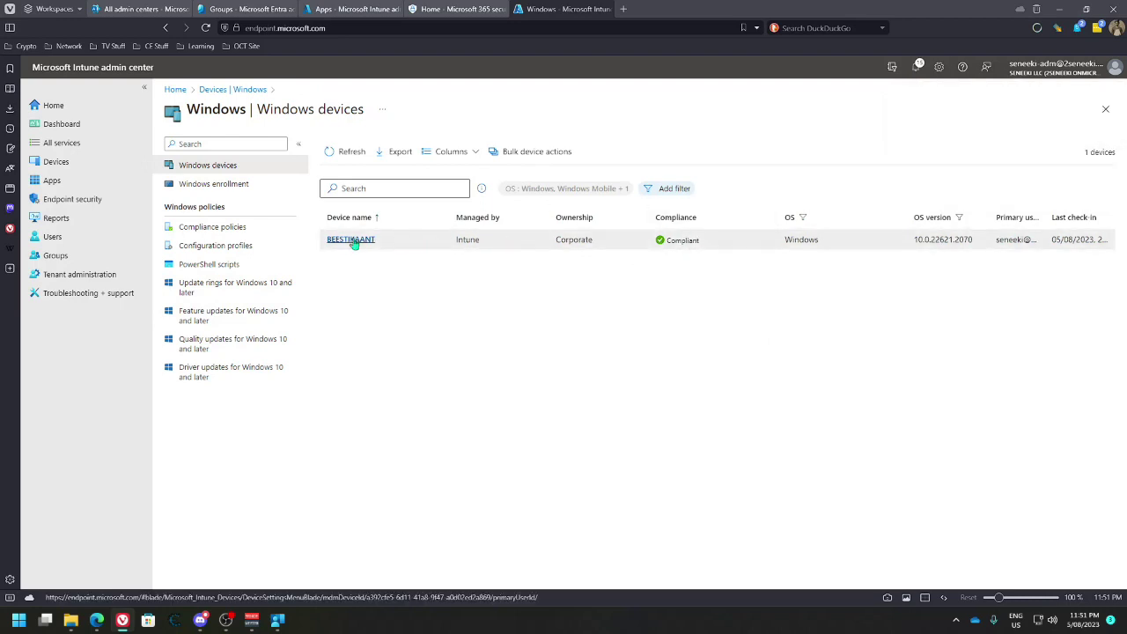
pyautogui.click(353, 241)
pyautogui.click(335, 10)
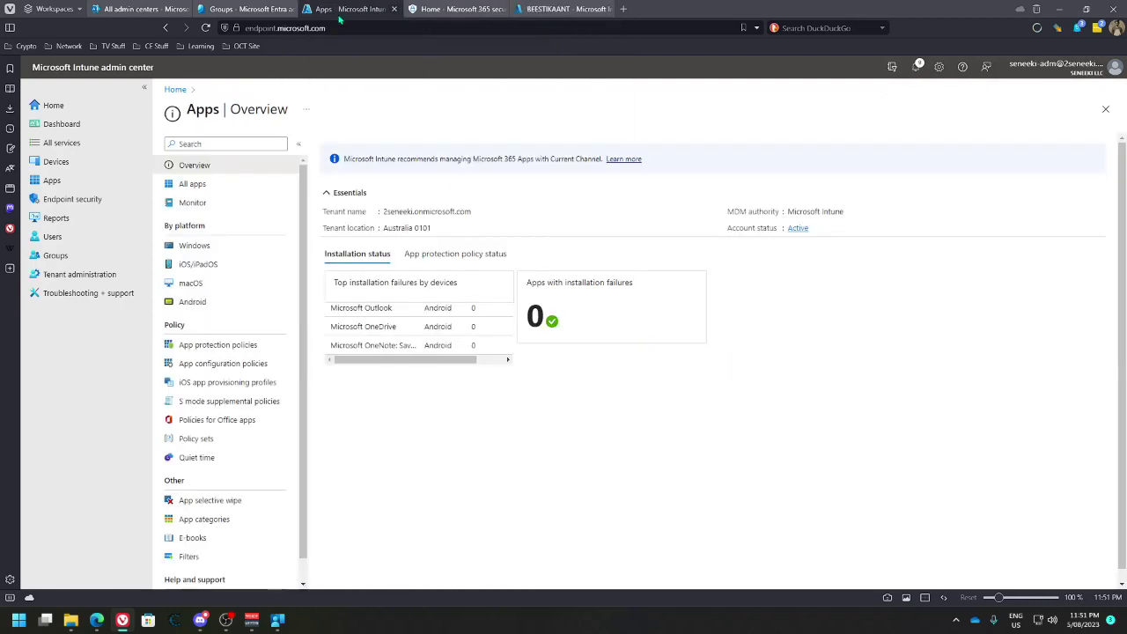
# Return to the device tab and view its Managed Apps, listing Microsoft 365 Apps as required
pyautogui.click(564, 9)
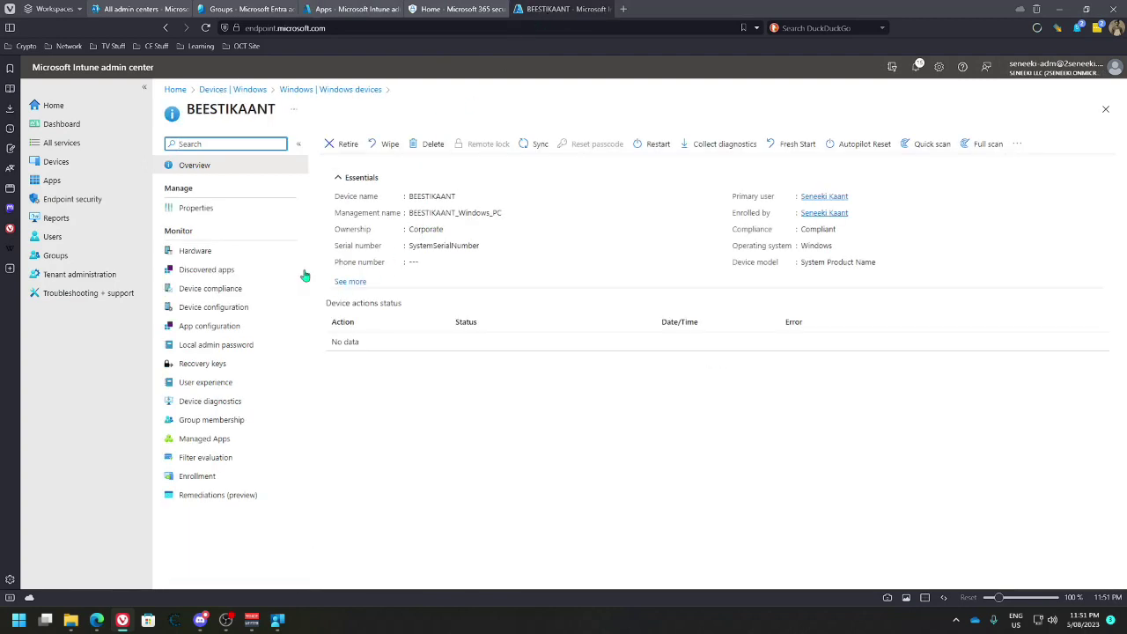
pyautogui.click(254, 440)
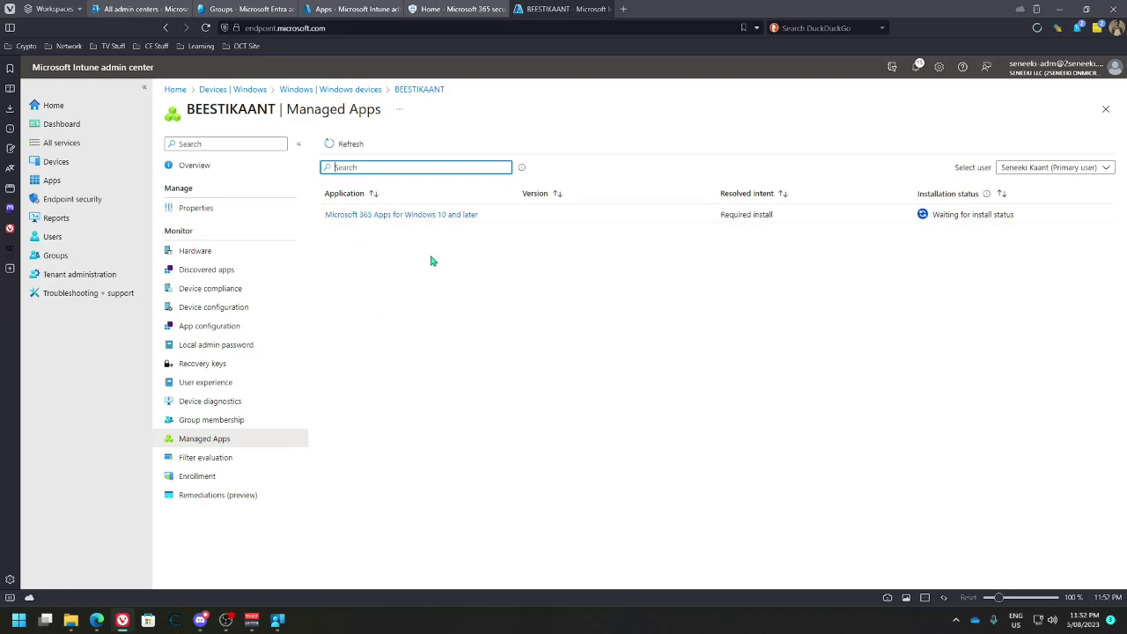
pyautogui.press('super')
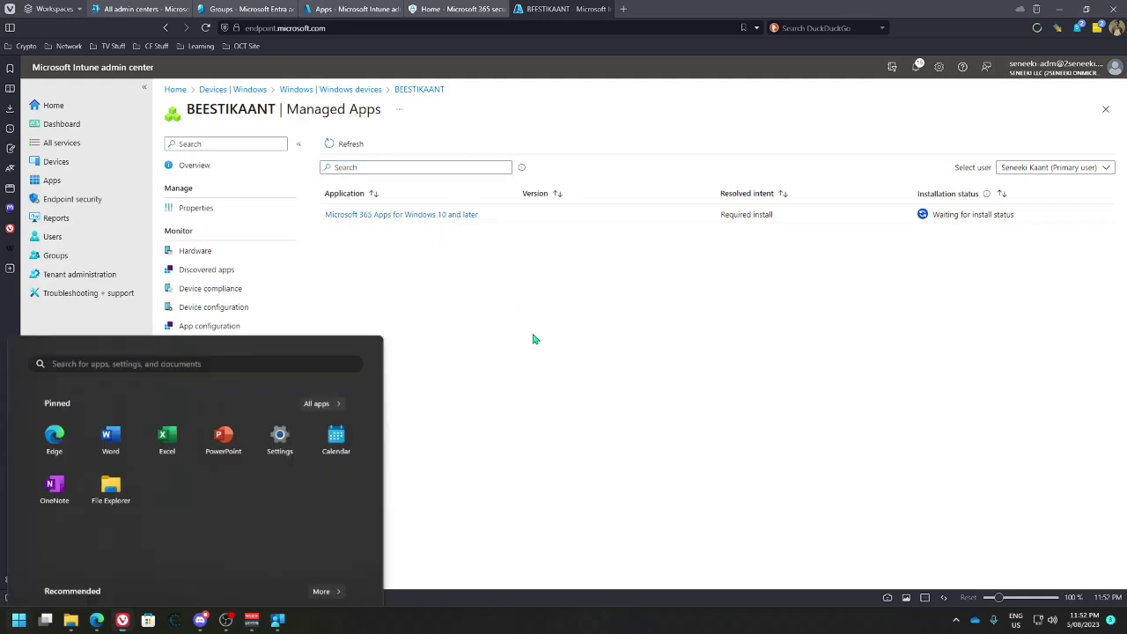
pyautogui.write('out')
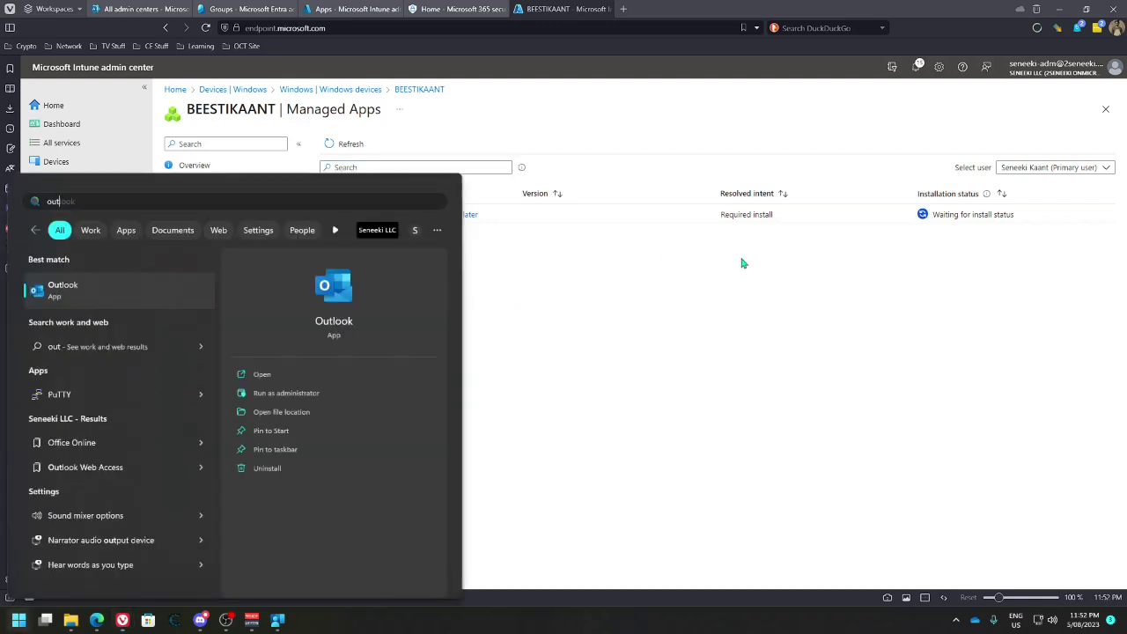
pyautogui.press('Escape')
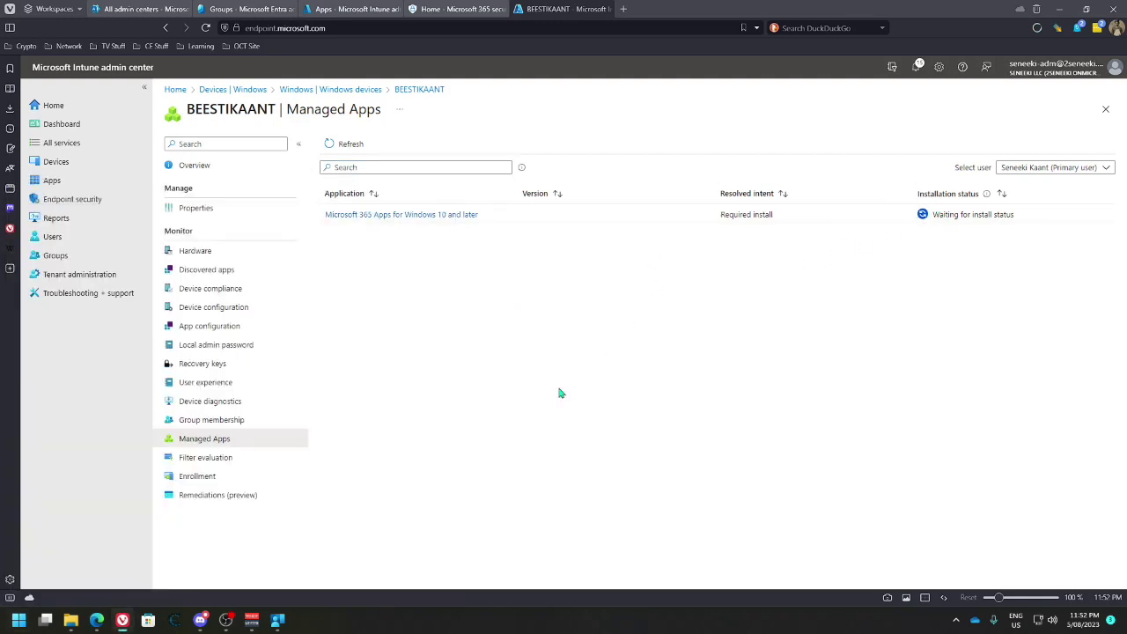
# Search Windows for 'word' and launch Microsoft Word
pyautogui.press('super')
pyautogui.write('word')
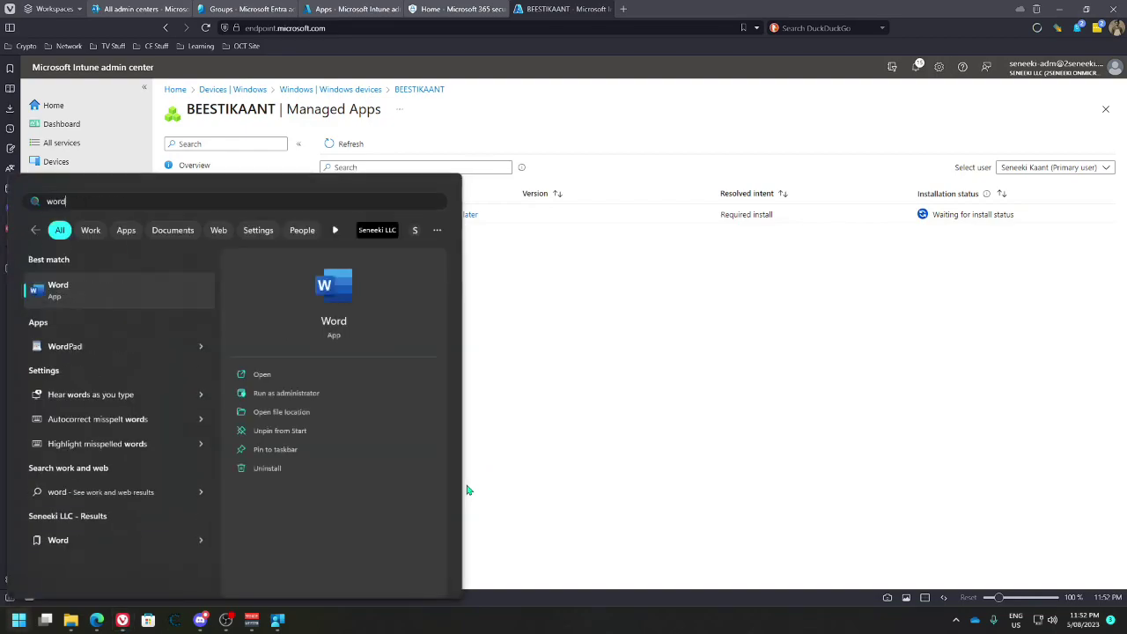
pyautogui.press('Return')
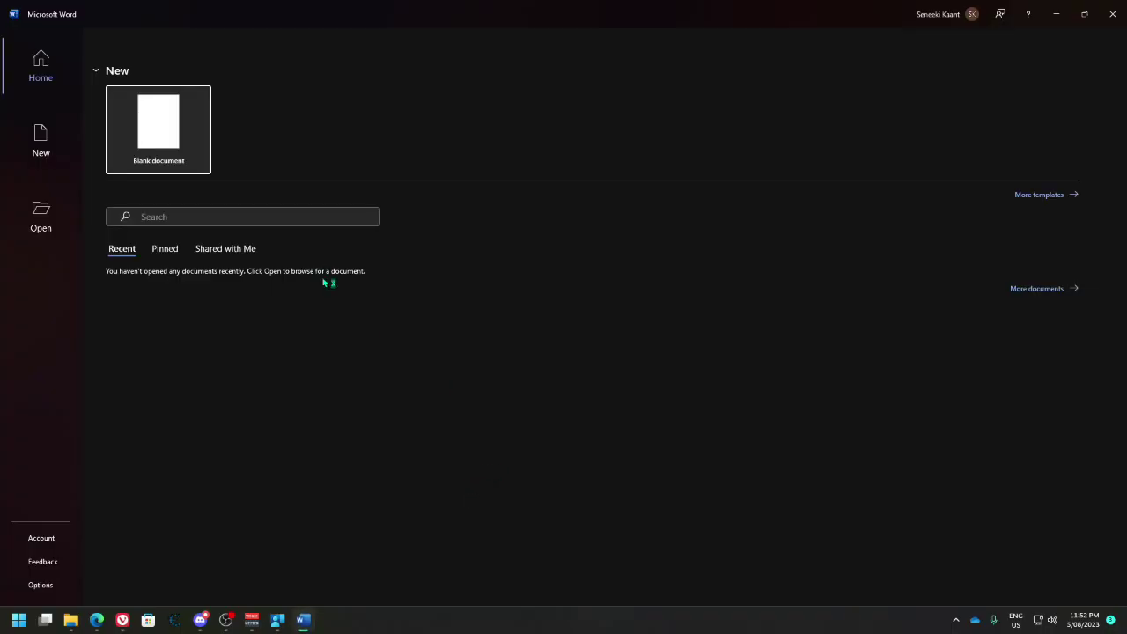
# Confirm Word's Microsoft 365 Apps for enterprise licence on the Account page, then close Word
pyautogui.click(944, 16)
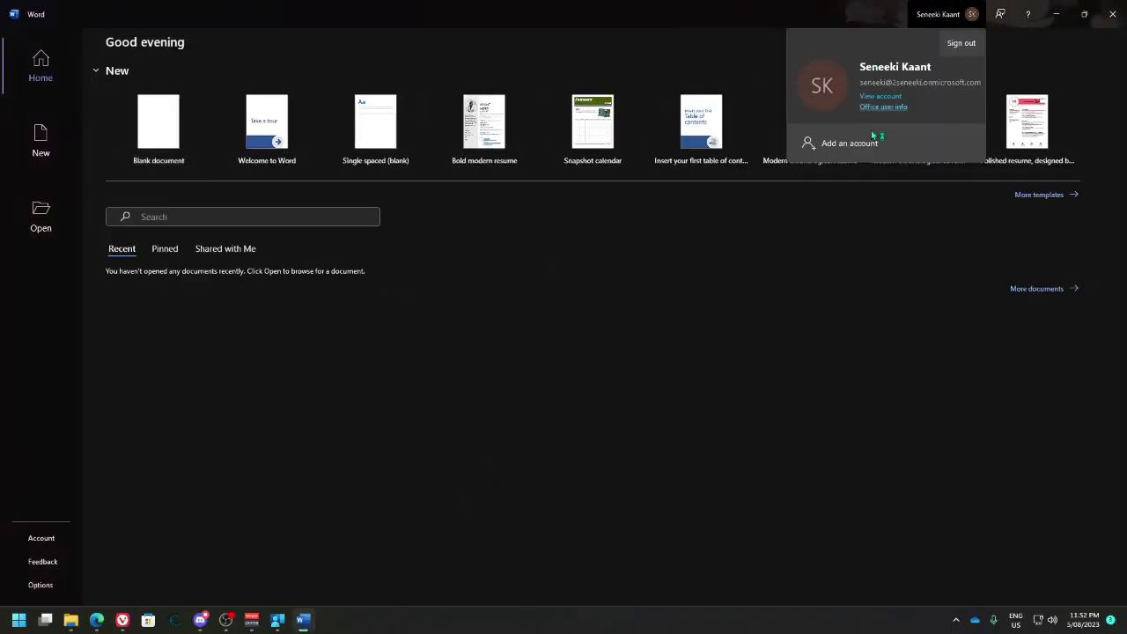
pyautogui.click(591, 322)
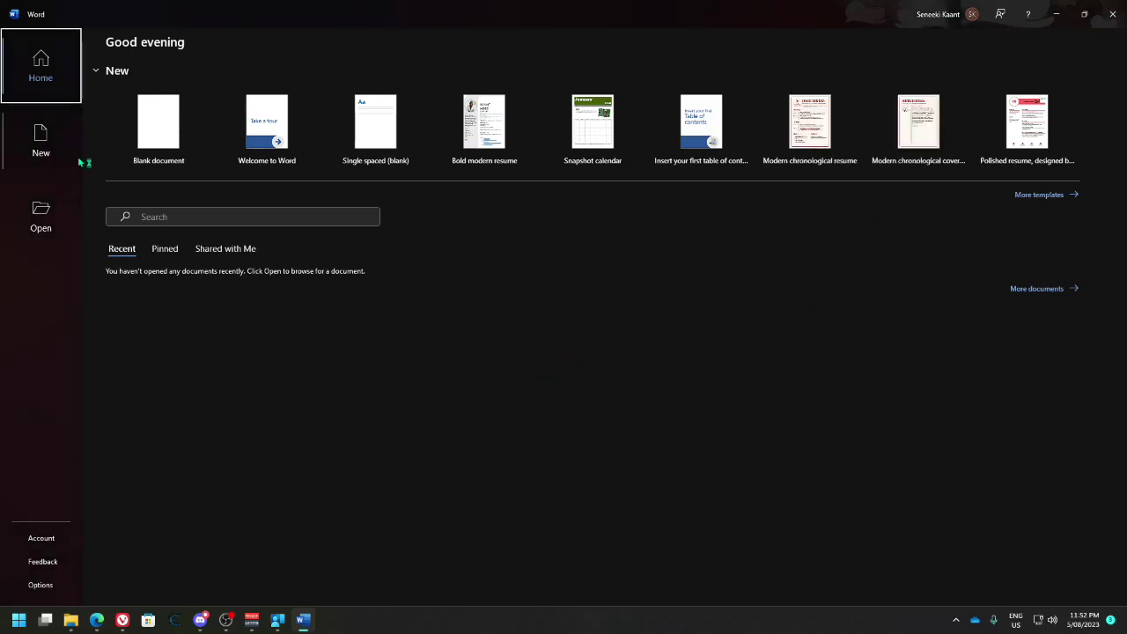
pyautogui.click(41, 538)
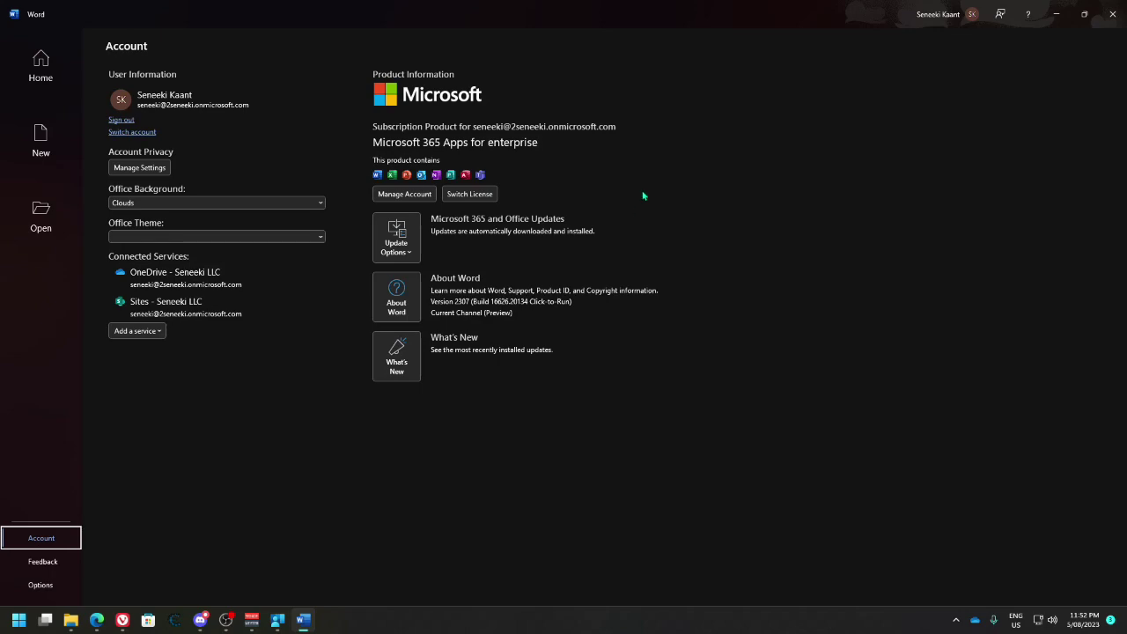
pyautogui.click(1113, 14)
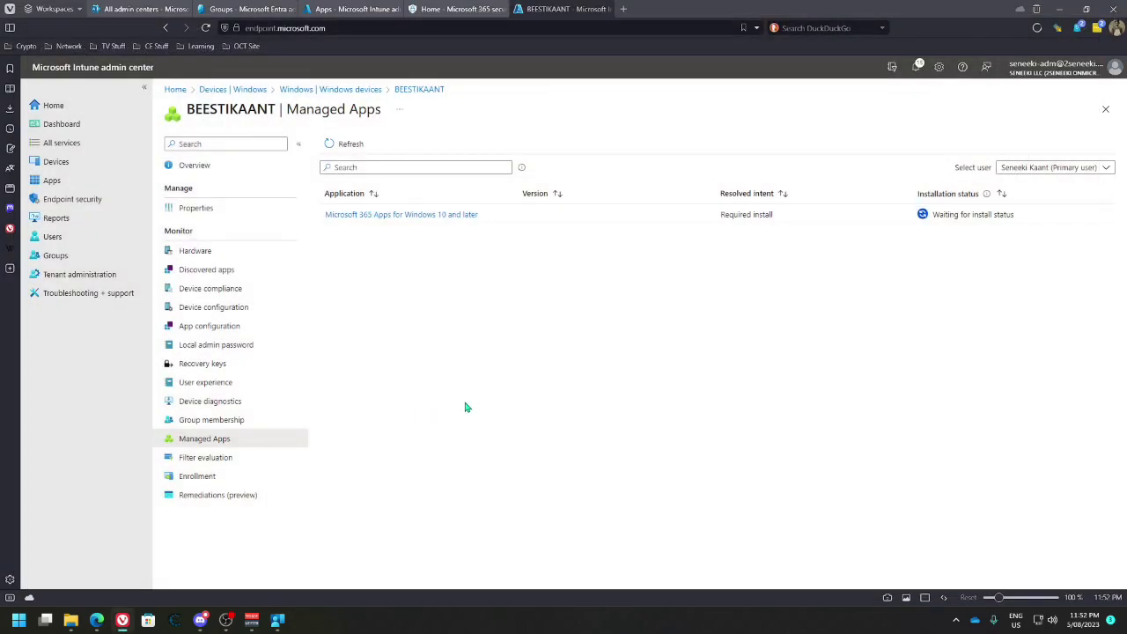
# Launch Outlook by searching 'outlook' from the Start menu
pyautogui.press('super')
pyautogui.write('outlook')
pyautogui.press('Return')
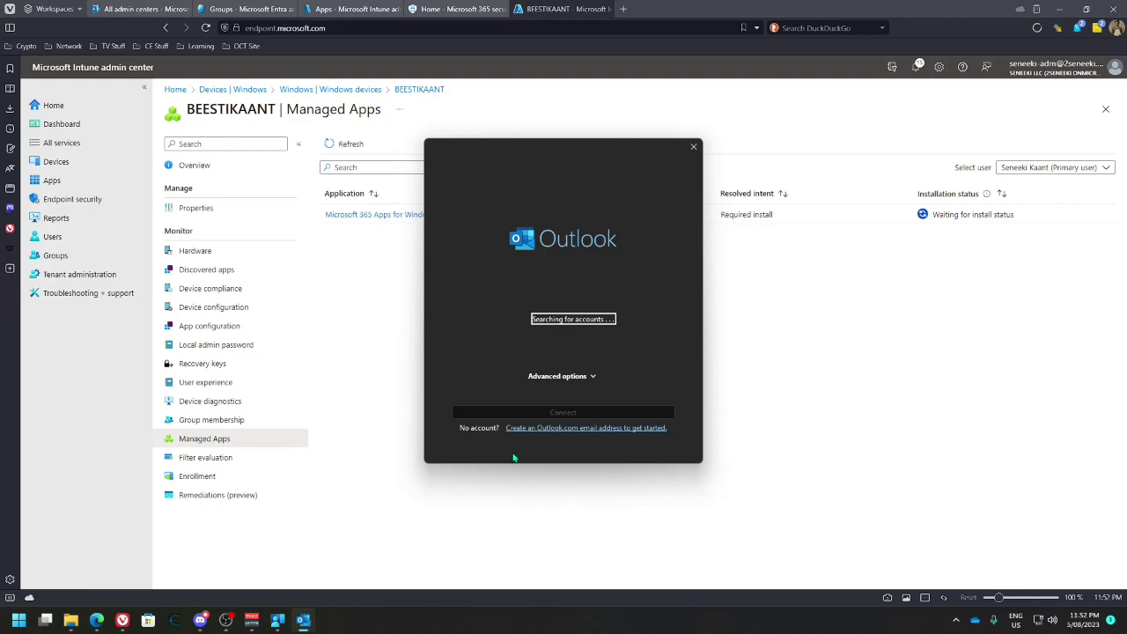
# Check Company Portal's App categories and Apps pages, finding no available apps, then minimize it
pyautogui.click(278, 620)
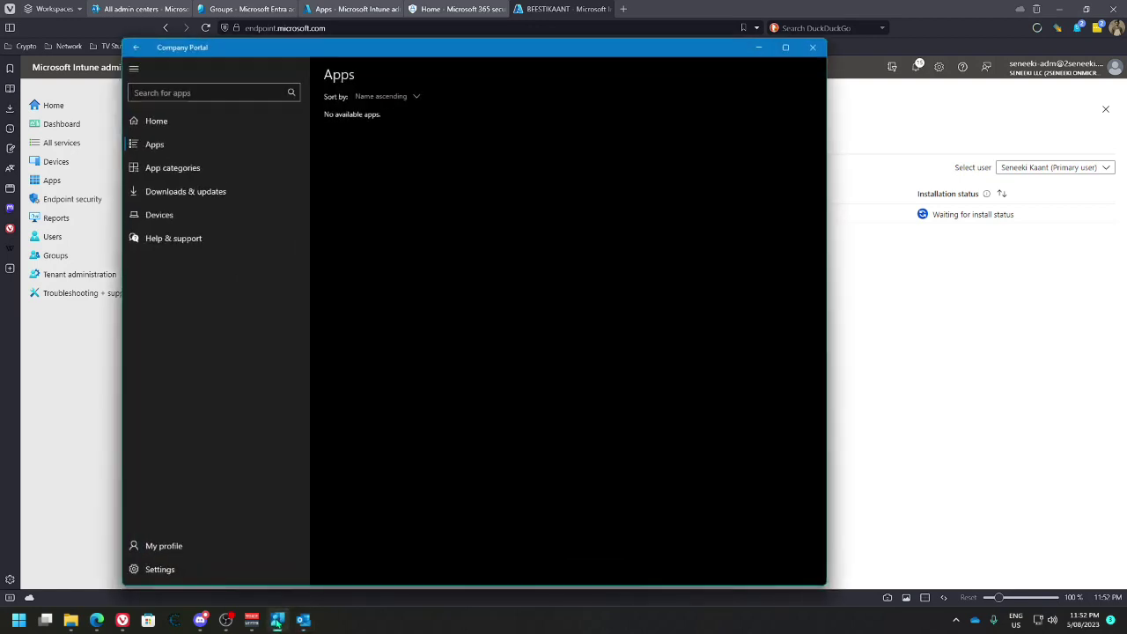
pyautogui.click(174, 167)
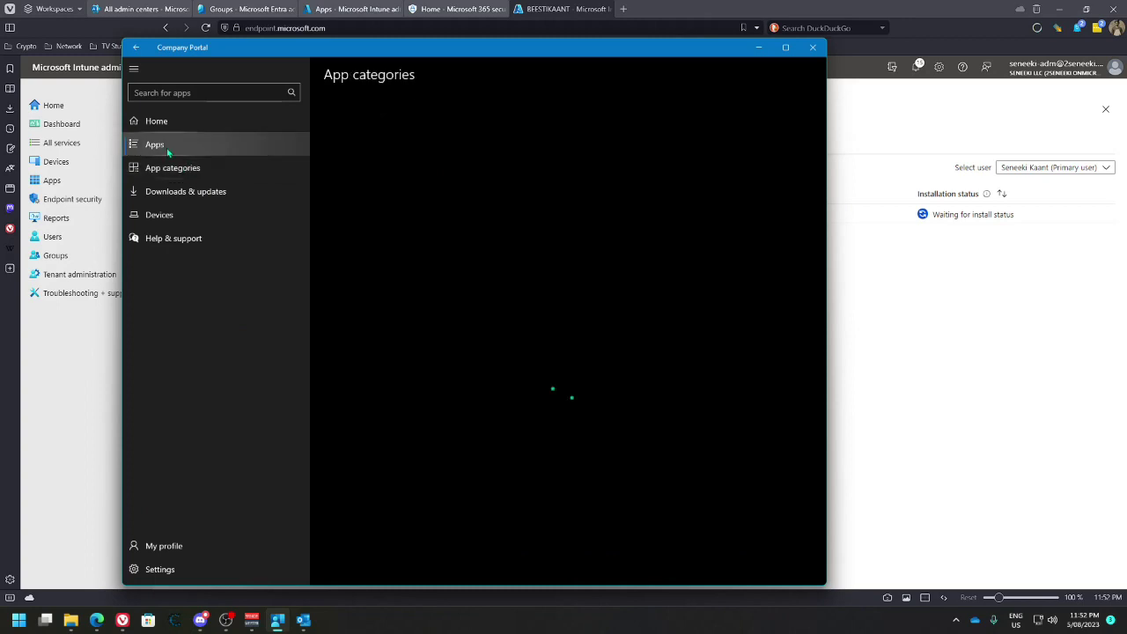
pyautogui.click(167, 147)
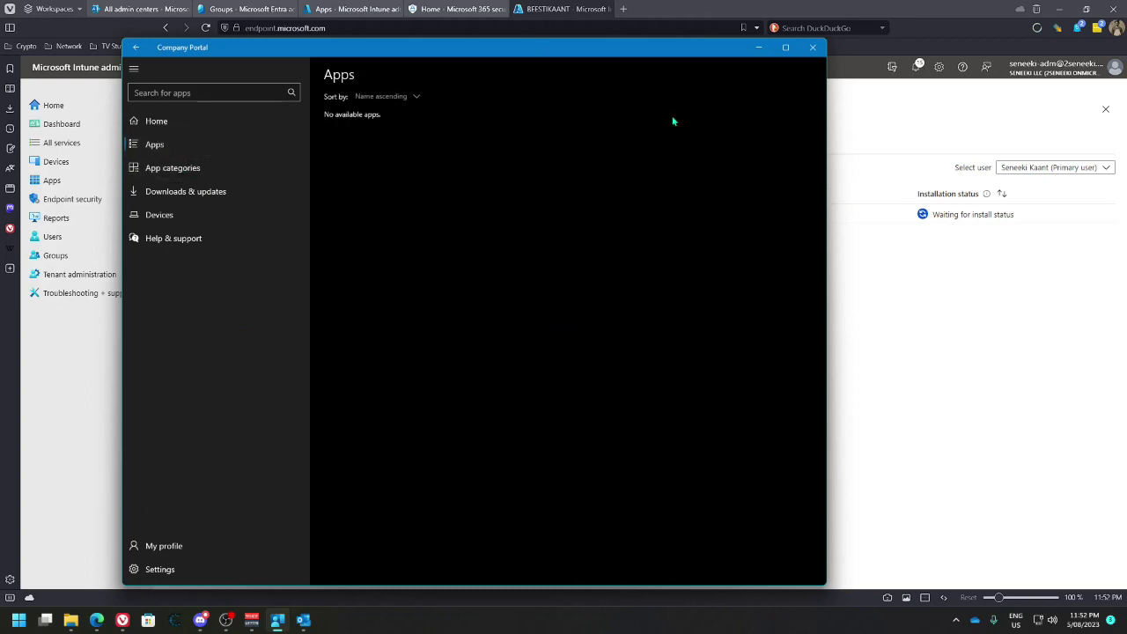
pyautogui.click(757, 47)
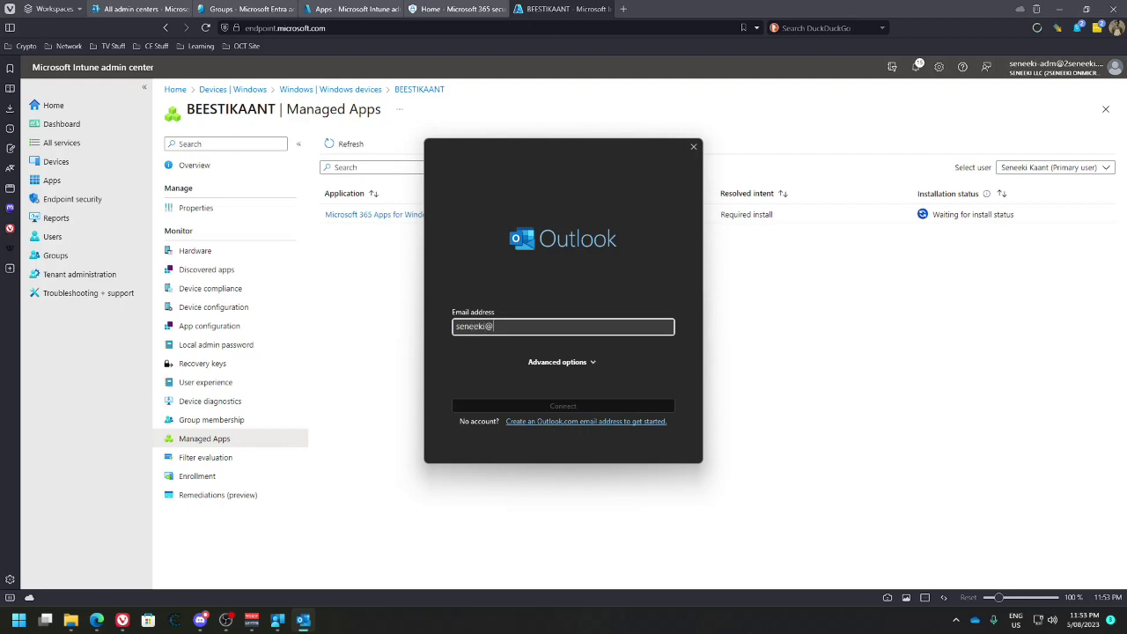
# Submit the work email address in Outlook to connect the account, then search Start for Teams
pyautogui.write('2seneeki.onmicrosoft.com')
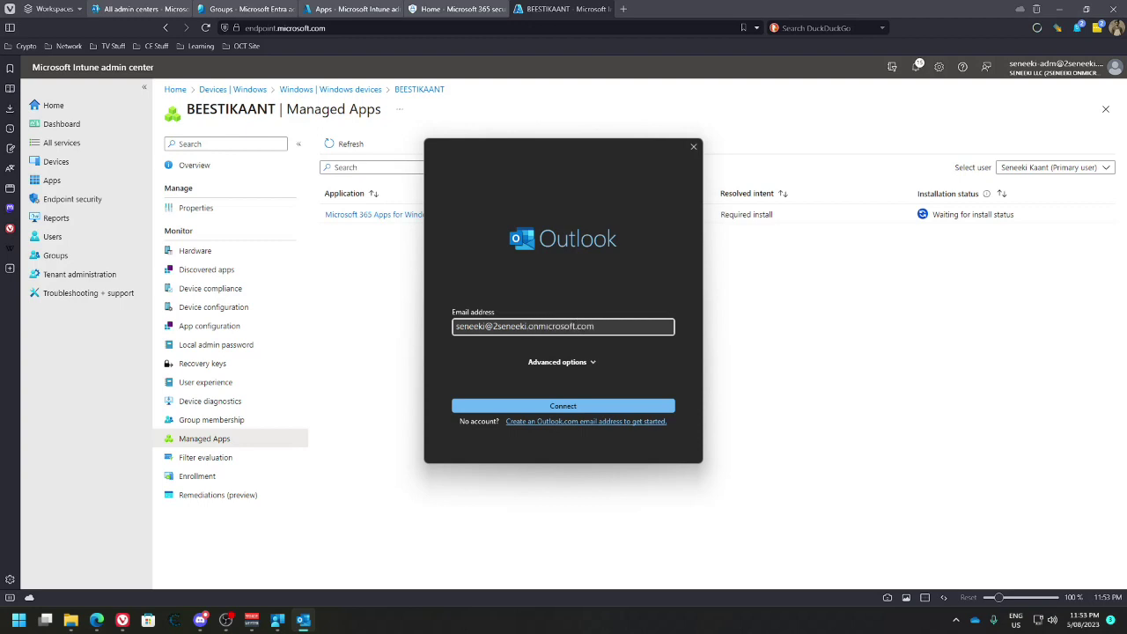
pyautogui.press('Return')
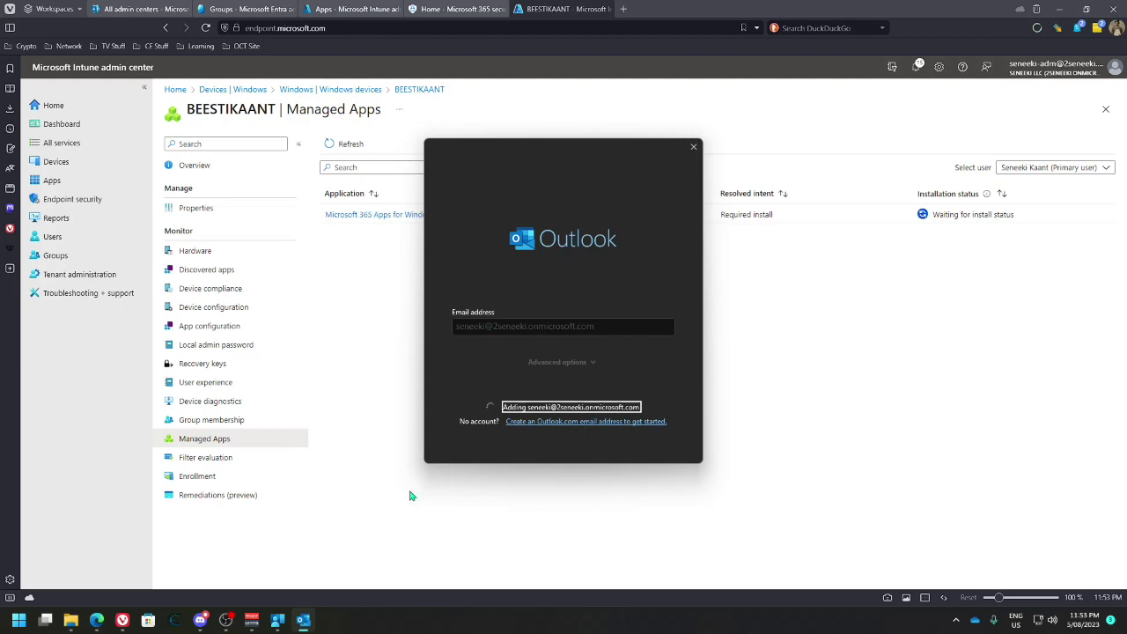
pyautogui.press('super')
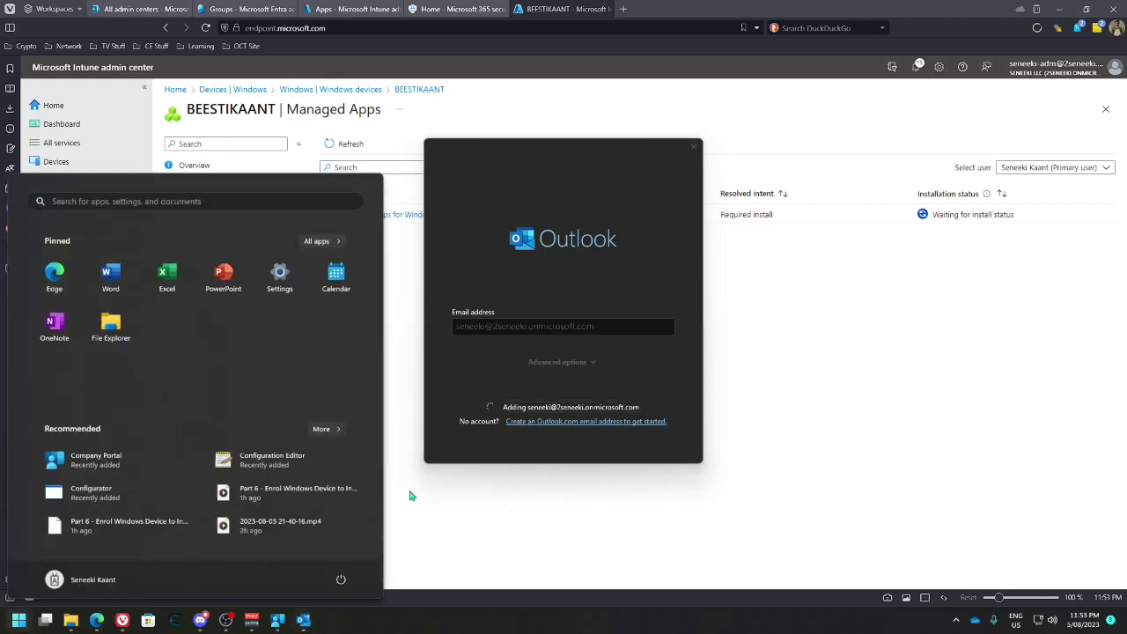
pyautogui.write('teams')
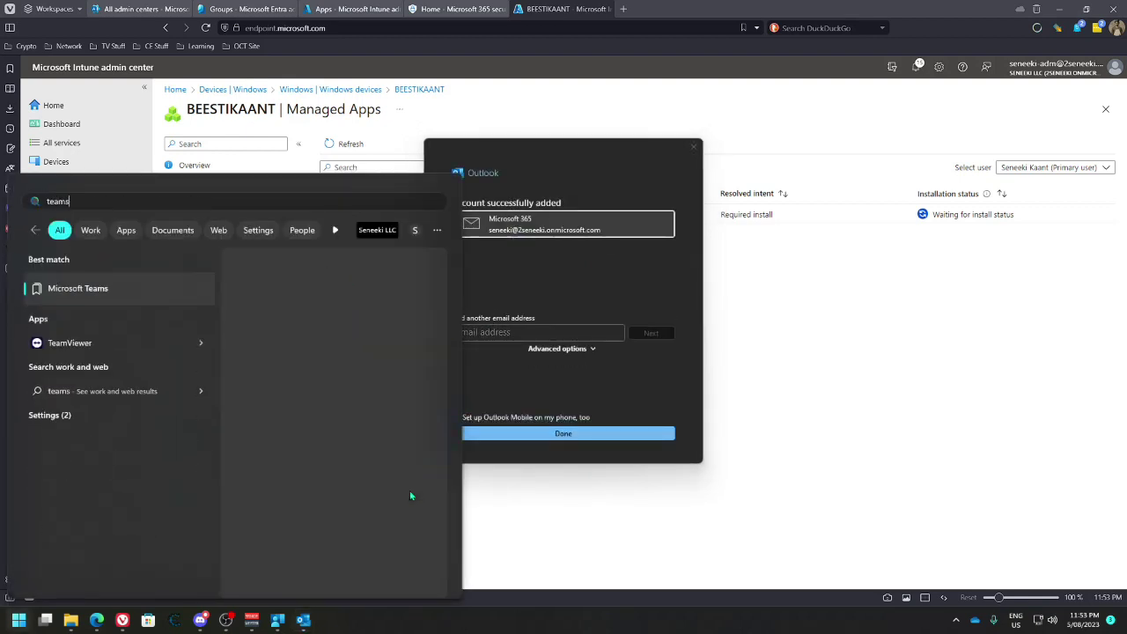
pyautogui.press('Escape')
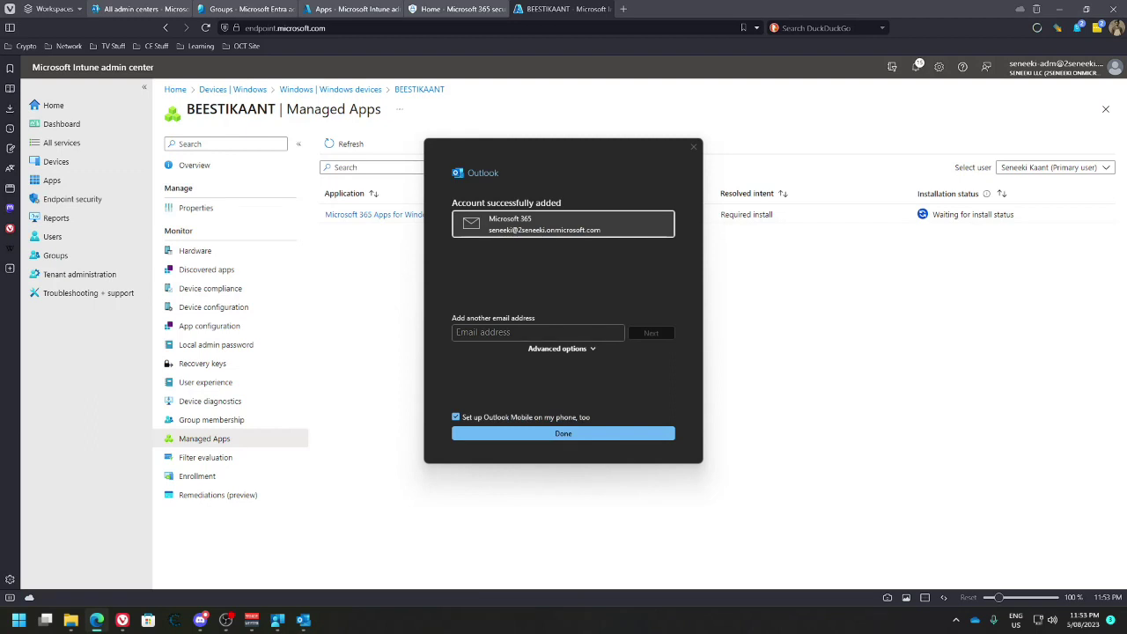
pyautogui.click(563, 433)
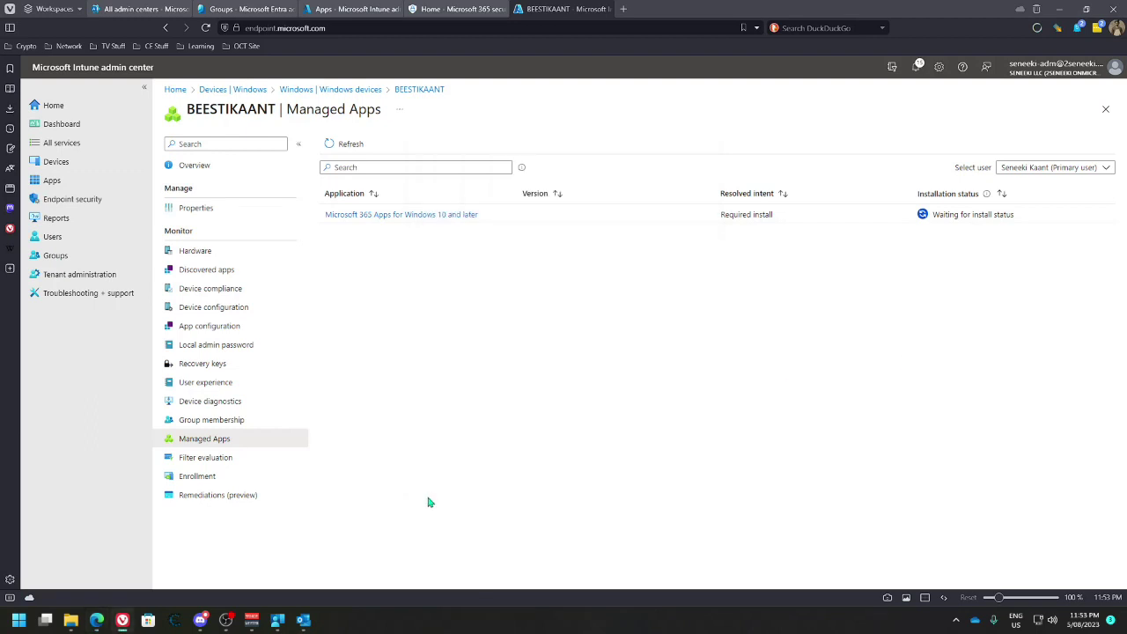
# Untick 'Set up Outlook Mobile on my phone' and finish adding the account
pyautogui.click(304, 620)
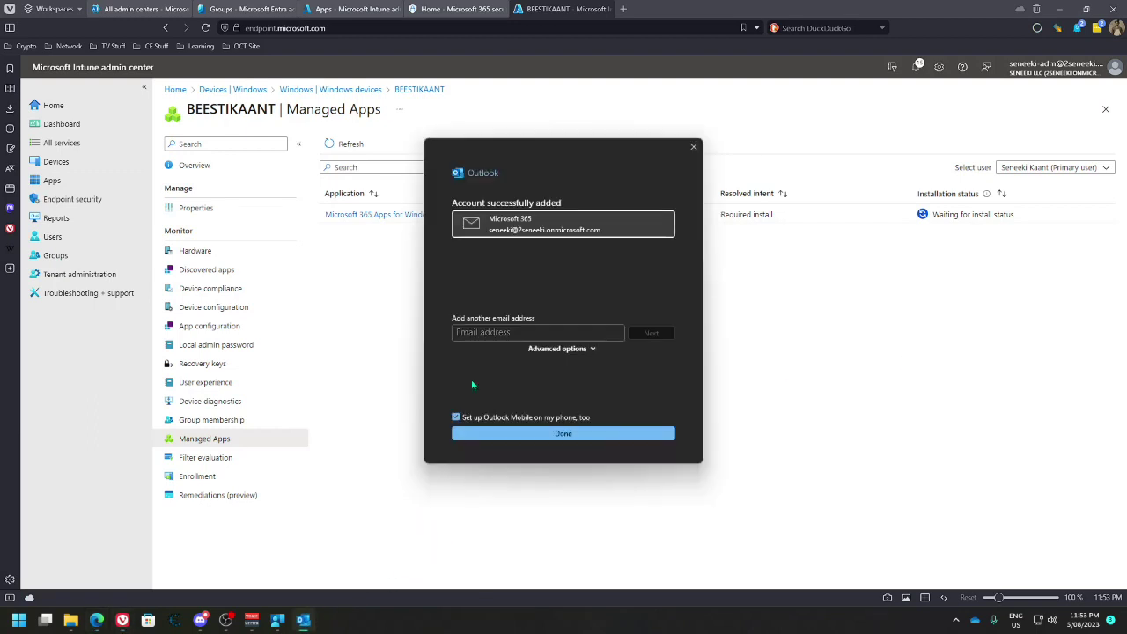
pyautogui.click(494, 421)
pyautogui.click(511, 432)
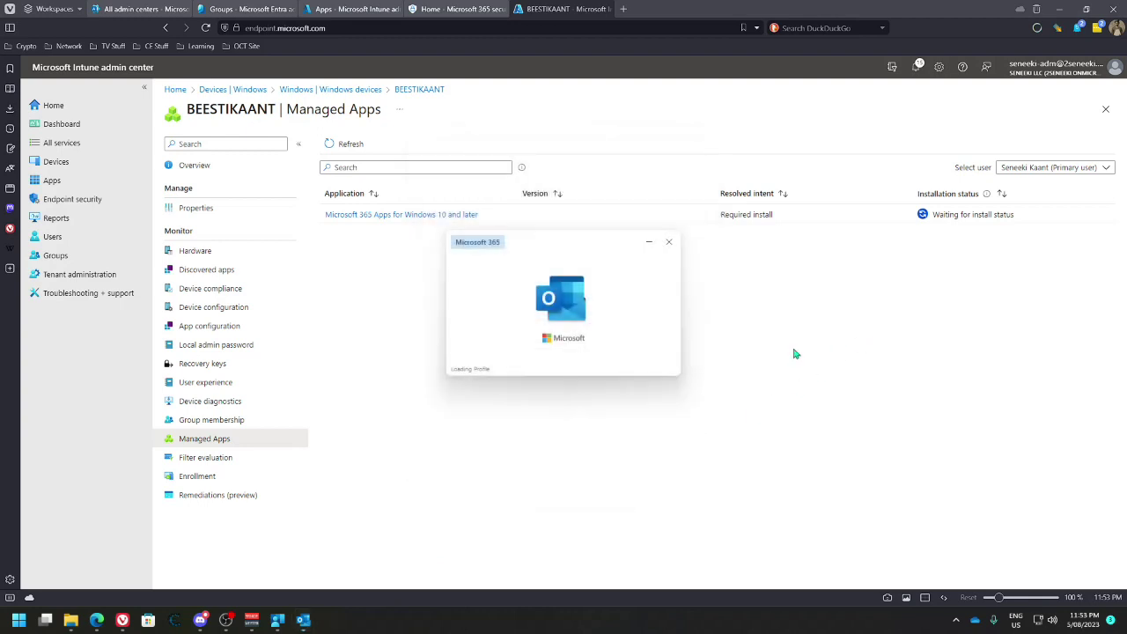
# Search Start for Teams again, then show the hidden system tray icons
pyautogui.press('super')
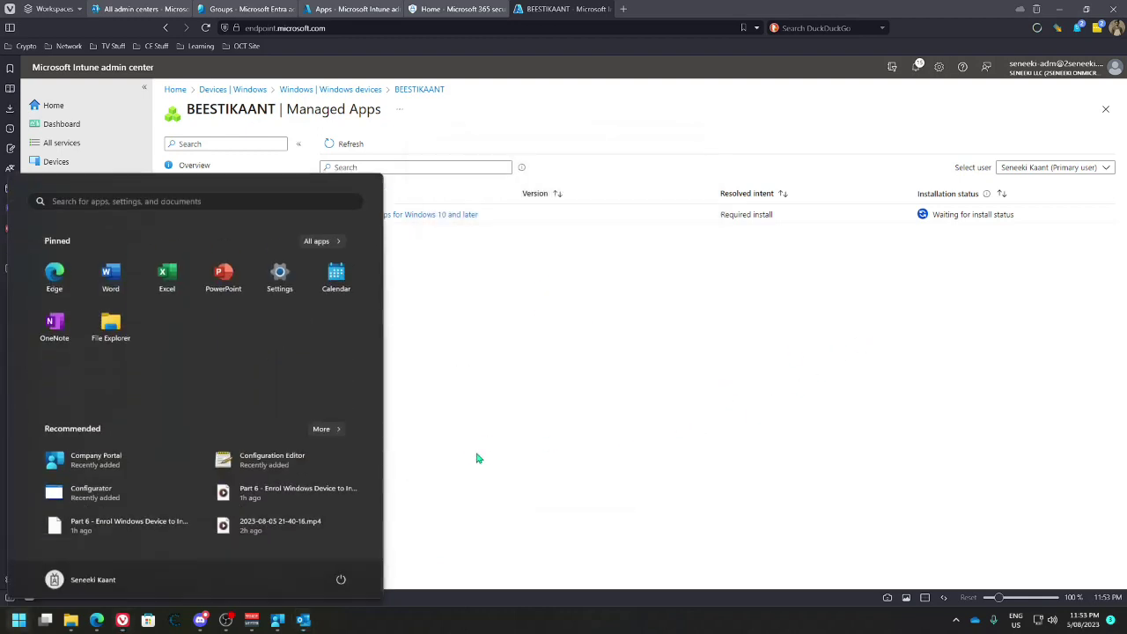
pyautogui.write('teams')
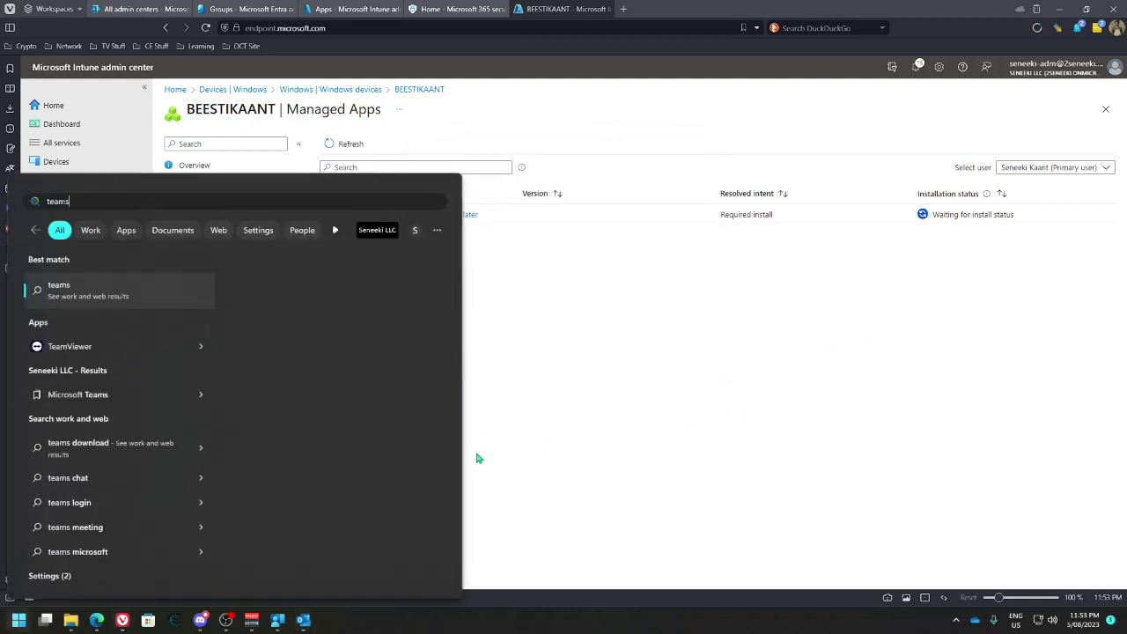
pyautogui.press('Escape')
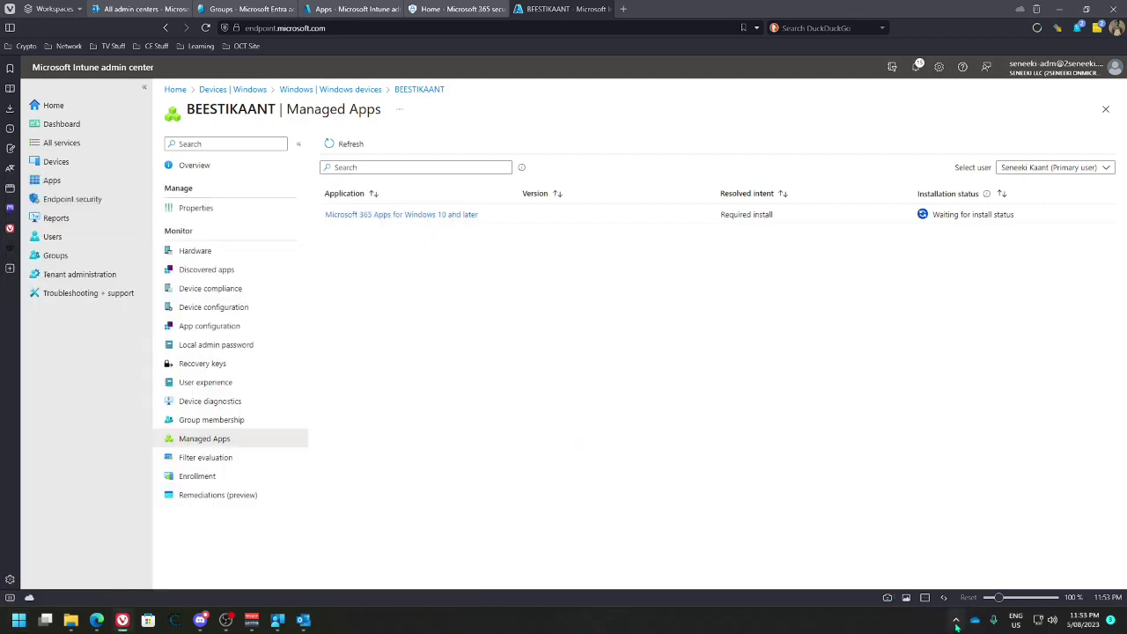
pyautogui.click(957, 621)
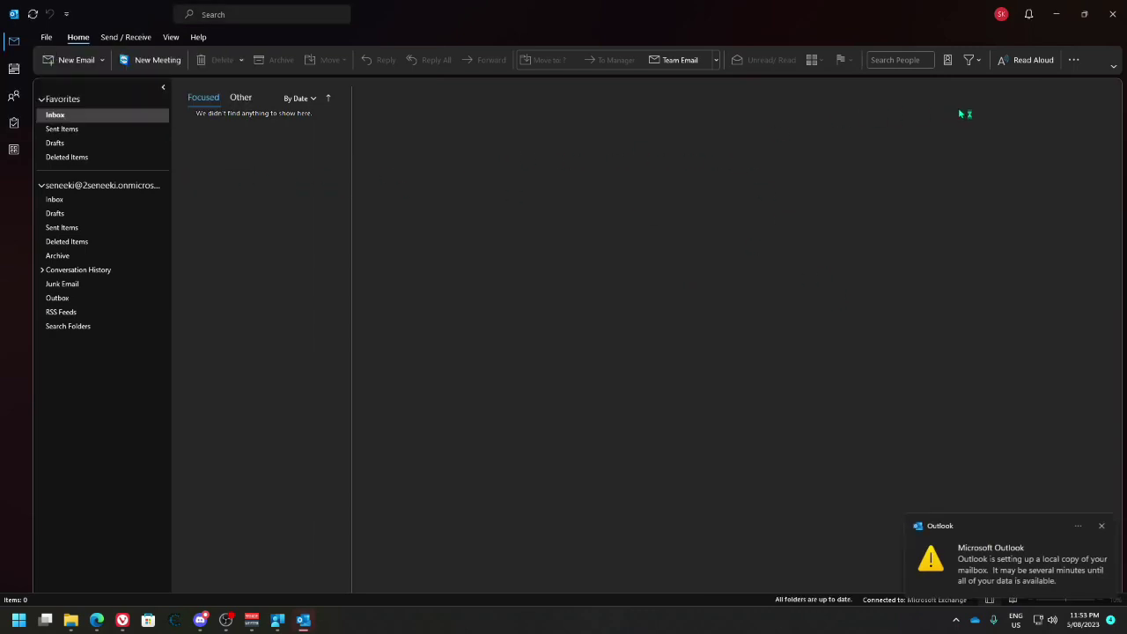
# Minimize Outlook, review the device's discovered apps, compliance, configuration and app configuration, then open Apps
pyautogui.click(1056, 14)
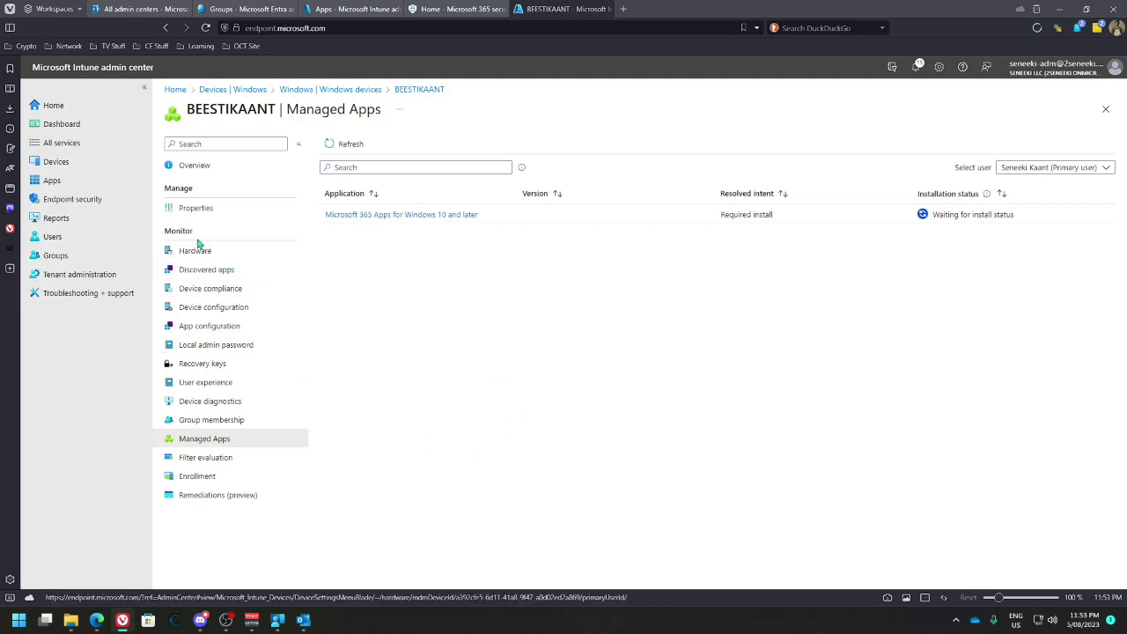
pyautogui.click(208, 269)
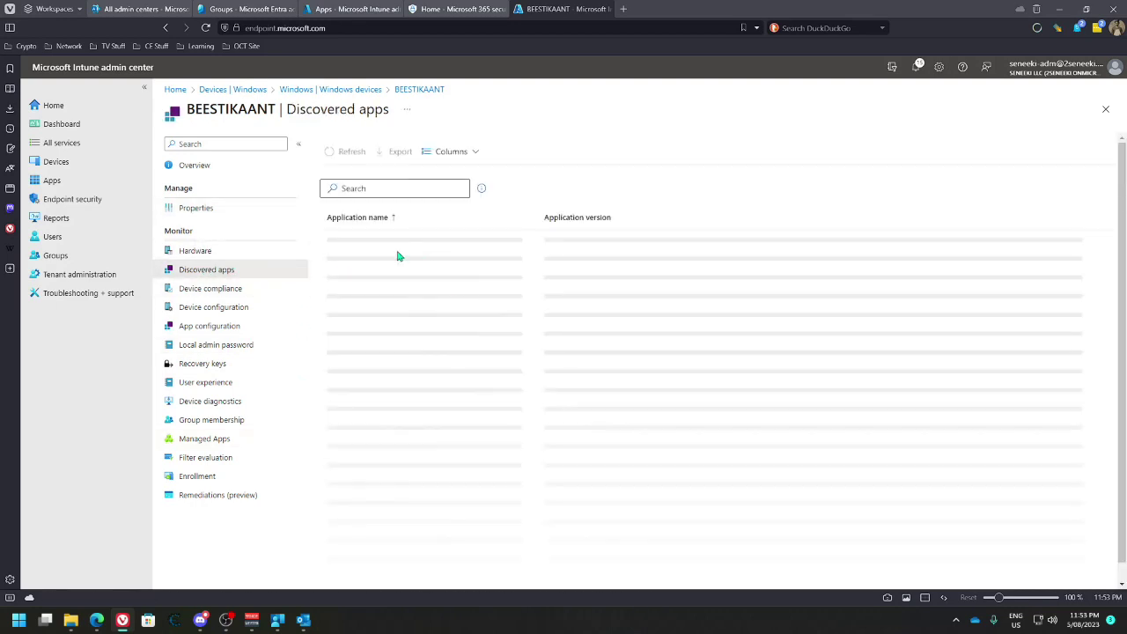
pyautogui.click(212, 290)
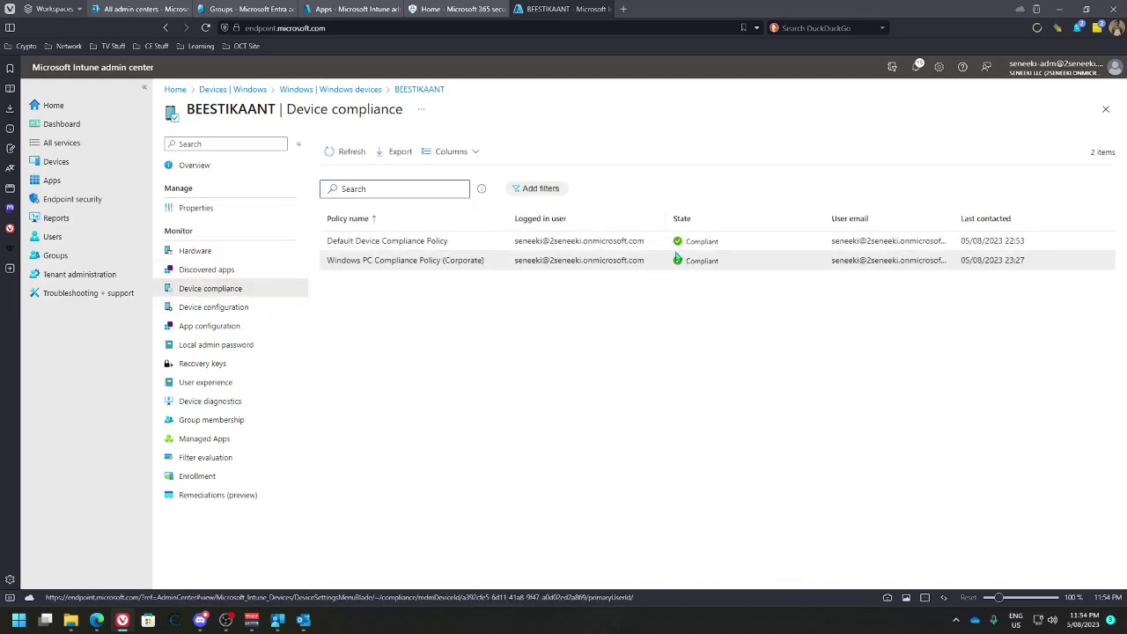
pyautogui.click(280, 307)
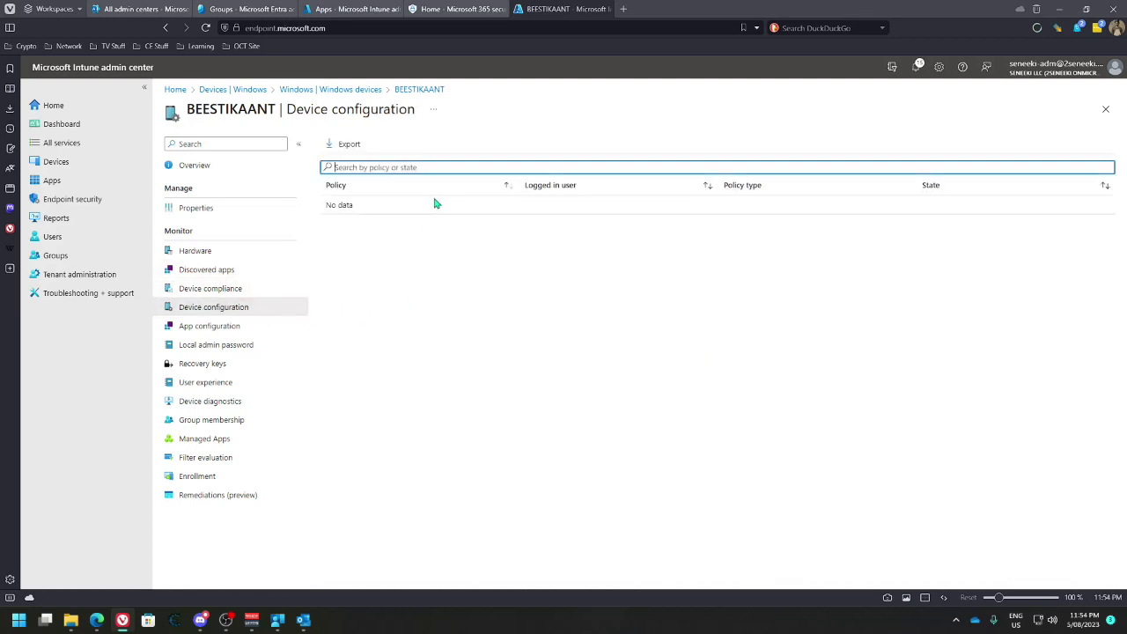
pyautogui.click(220, 327)
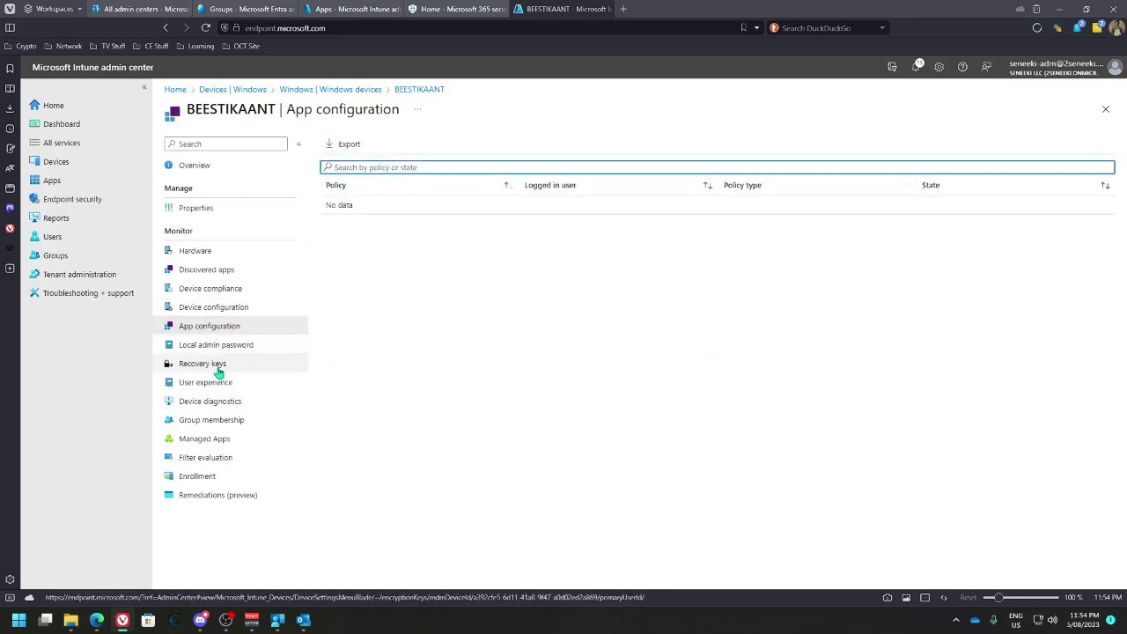
pyautogui.click(52, 180)
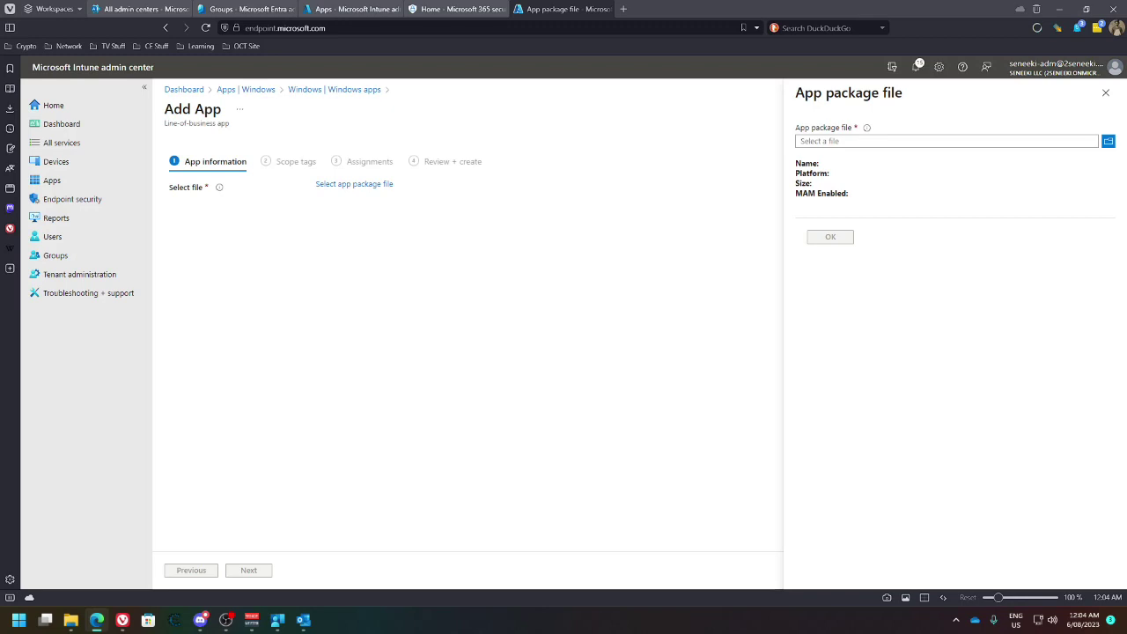
# Choose PowerShell-7.3.6-win-x64.msi from Downloads as the app package file
pyautogui.click(1107, 142)
pyautogui.click(48, 78)
pyautogui.doubleClick(174, 111)
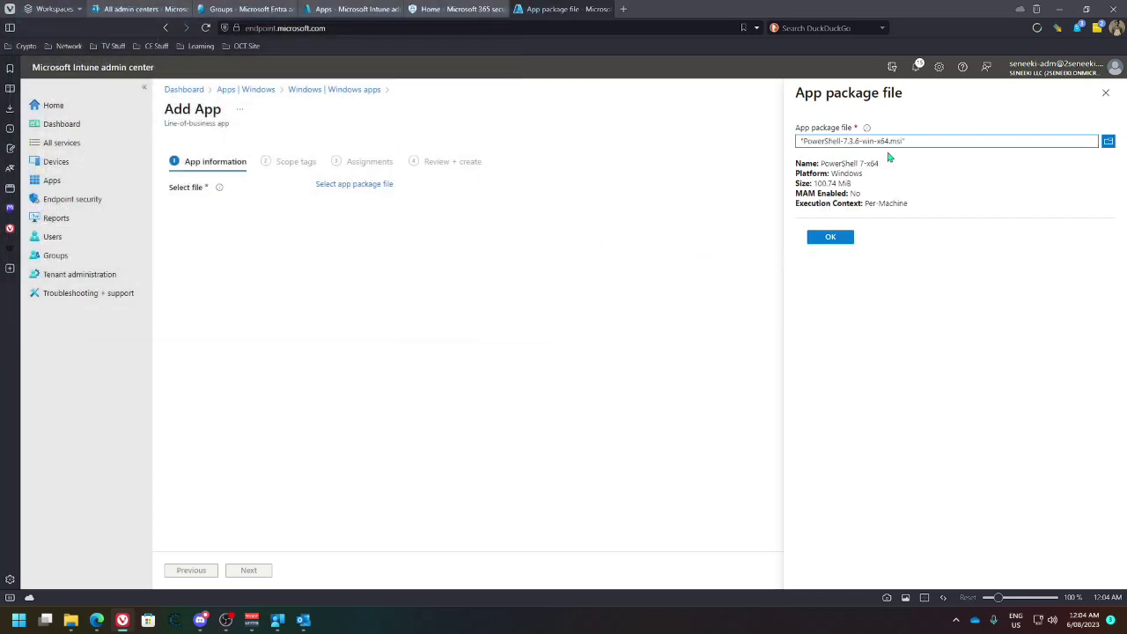
pyautogui.click(831, 238)
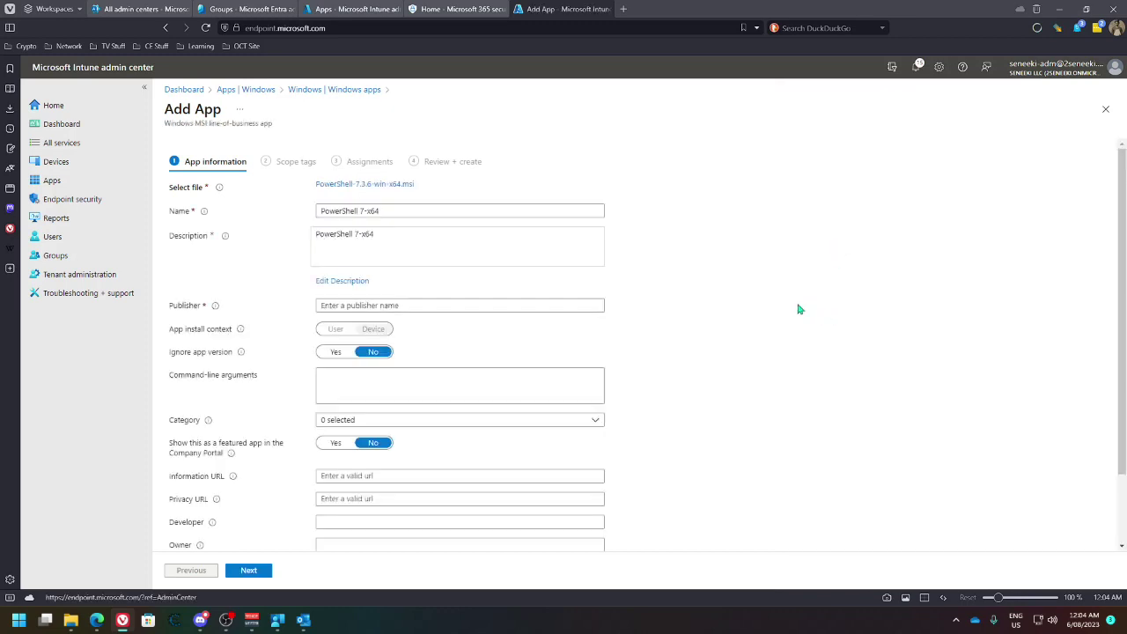
# Enter Microsoft as the app's publisher
pyautogui.click(396, 305)
pyautogui.write('Microsoft')
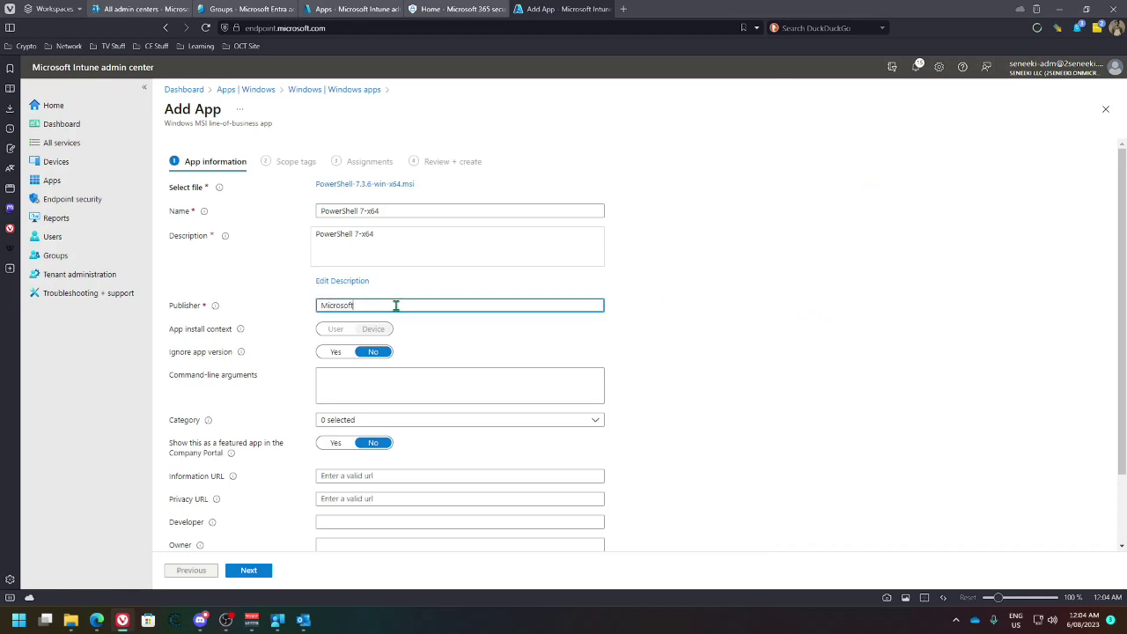
pyautogui.scroll(-1, 415, 322)
pyautogui.click(339, 276)
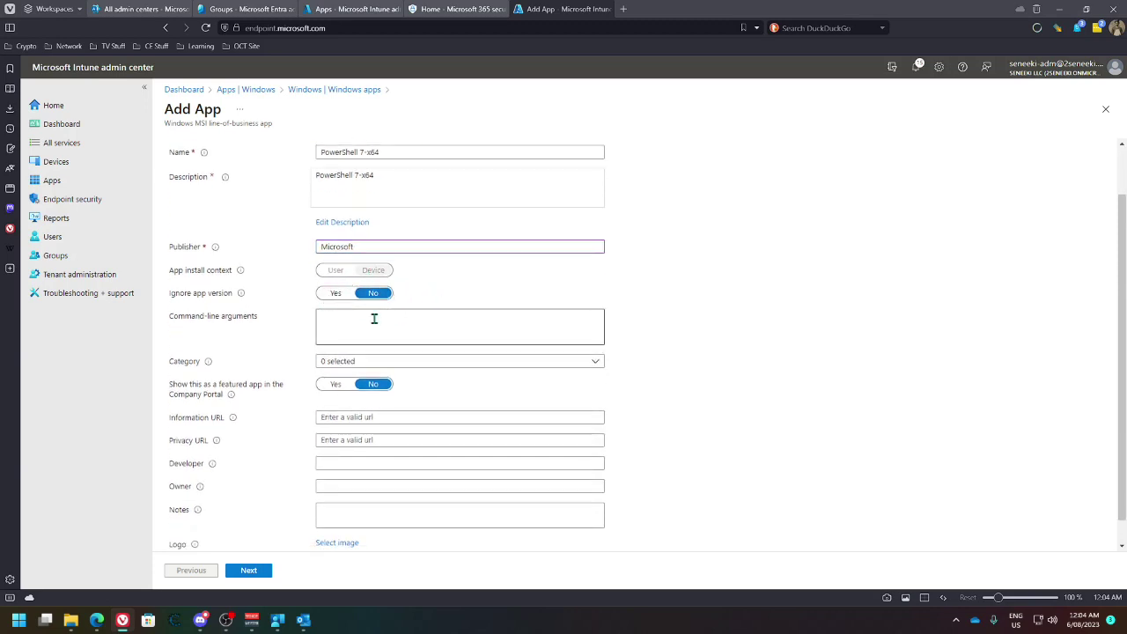
# Assign the categories Productivity, Development & Design, Computer management and Data management
pyautogui.click(398, 364)
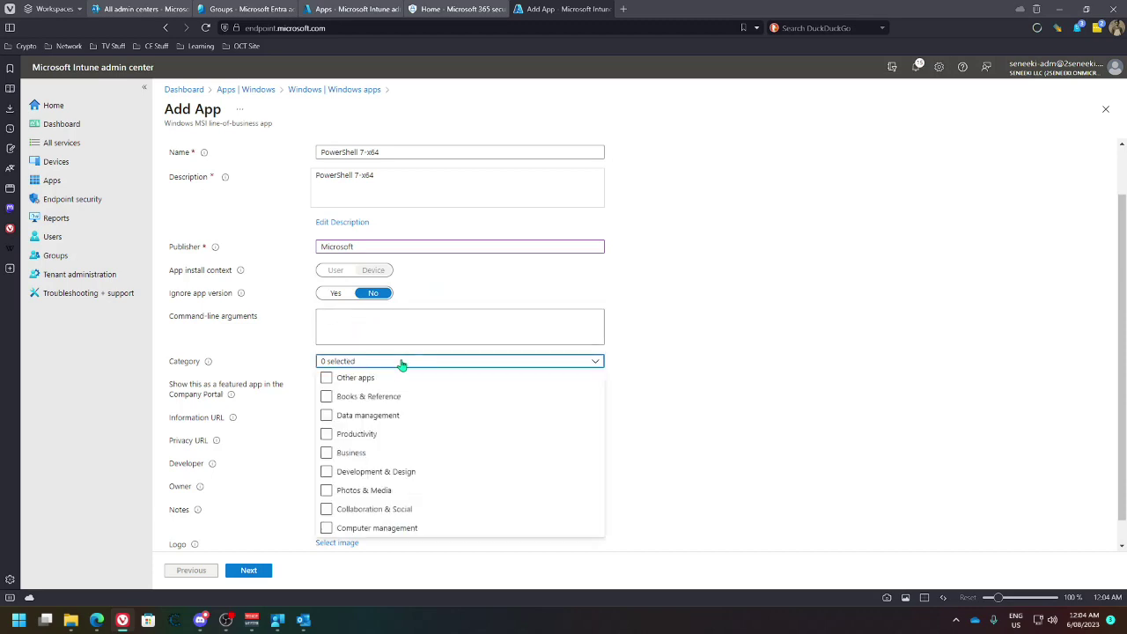
pyautogui.click(327, 434)
pyautogui.click(326, 472)
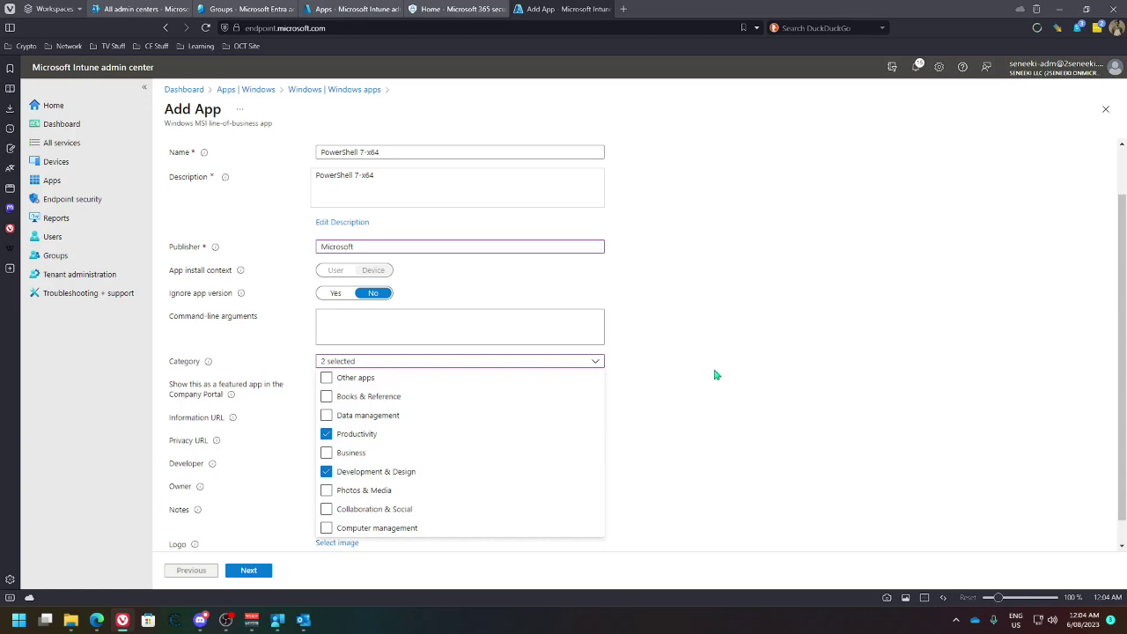
pyautogui.click(346, 529)
pyautogui.click(358, 417)
pyautogui.click(669, 385)
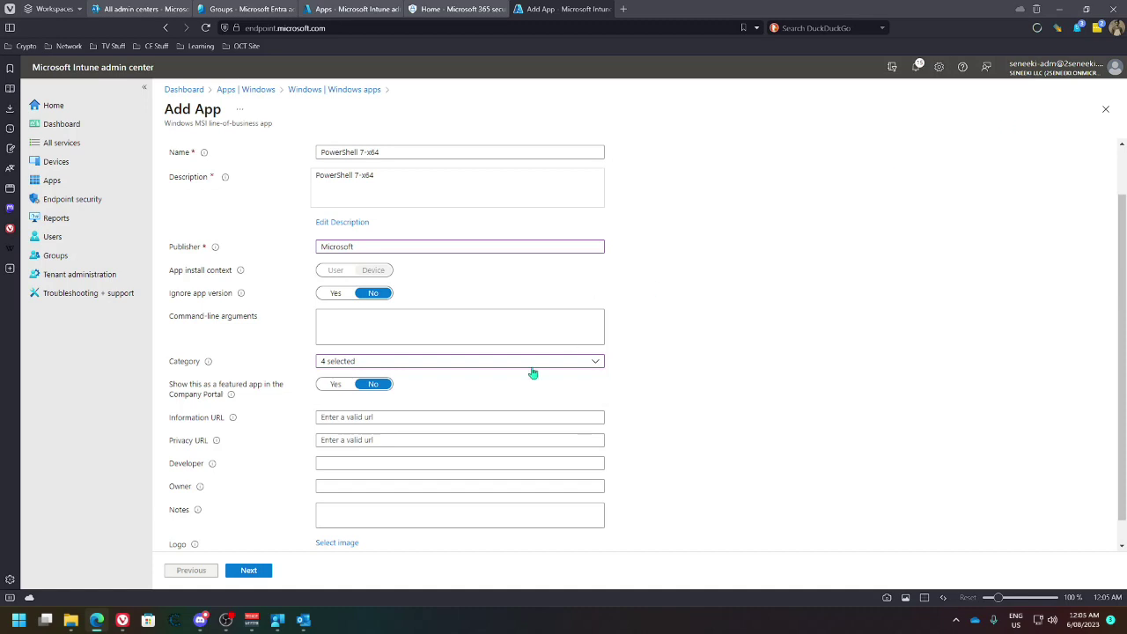
pyautogui.click(377, 420)
# Paste the Microsoft Learn PowerShell page as Information URL, leaving Privacy URL empty
pyautogui.hotkey('ctrl', 'v')
pyautogui.click(481, 440)
pyautogui.click(669, 461)
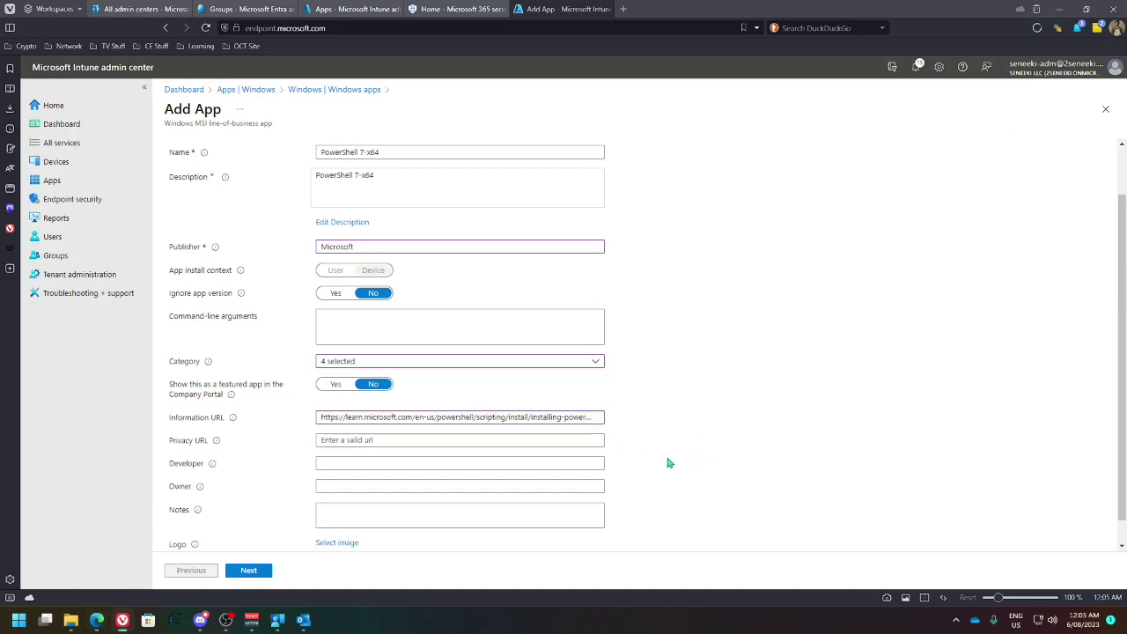
pyautogui.click(400, 362)
pyautogui.click(670, 365)
pyautogui.click(278, 620)
pyautogui.click(277, 620)
# Enter the app note 'Powershell 7'
pyautogui.click(502, 521)
pyautogui.write('PC')
pyautogui.press('BackSpace')
pyautogui.press('BackSpace')
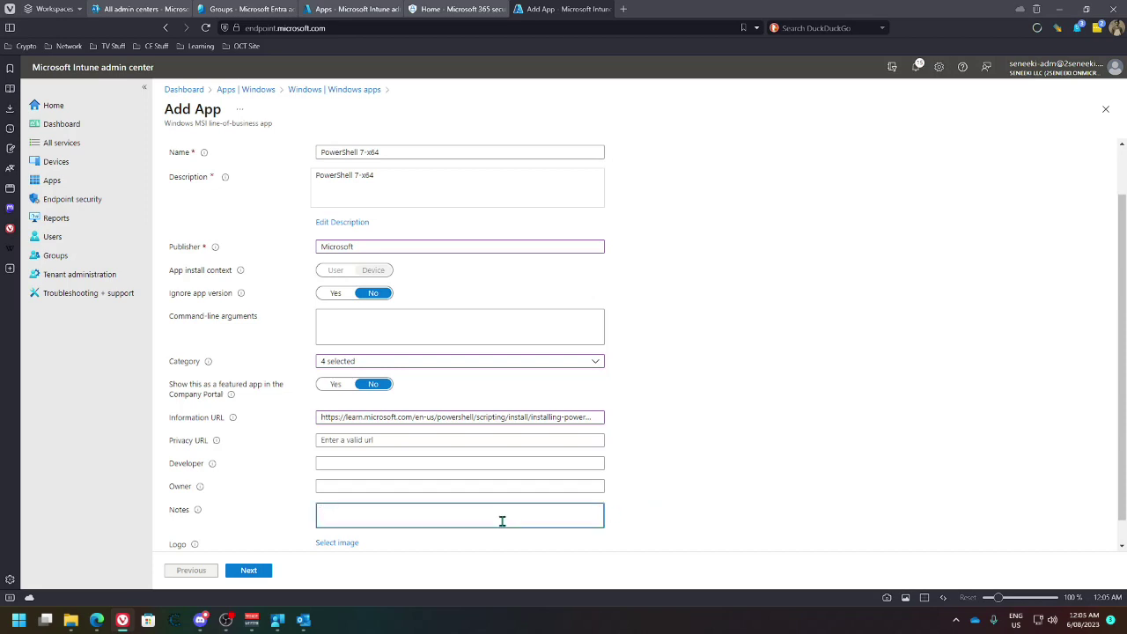
pyautogui.write('Powershell')
# Preview two candidate logo images, then advance the wizard to Scope tags
pyautogui.scroll(-1, 502, 522)
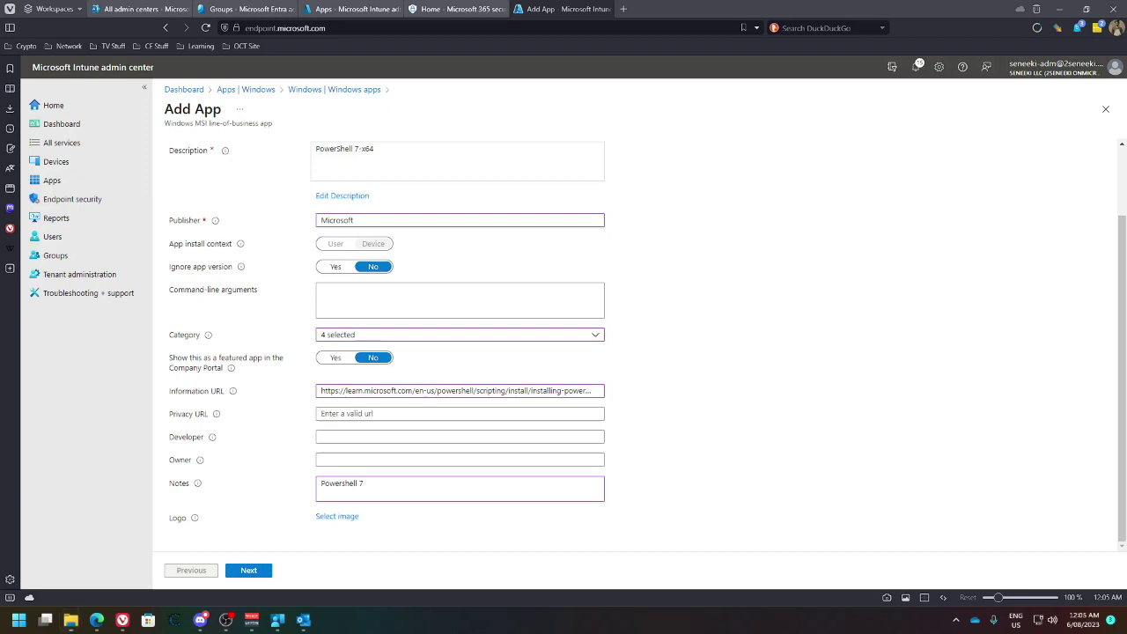
pyautogui.press('Return')
pyautogui.click(835, 9)
pyautogui.click(70, 620)
pyautogui.click(835, 11)
pyautogui.click(247, 567)
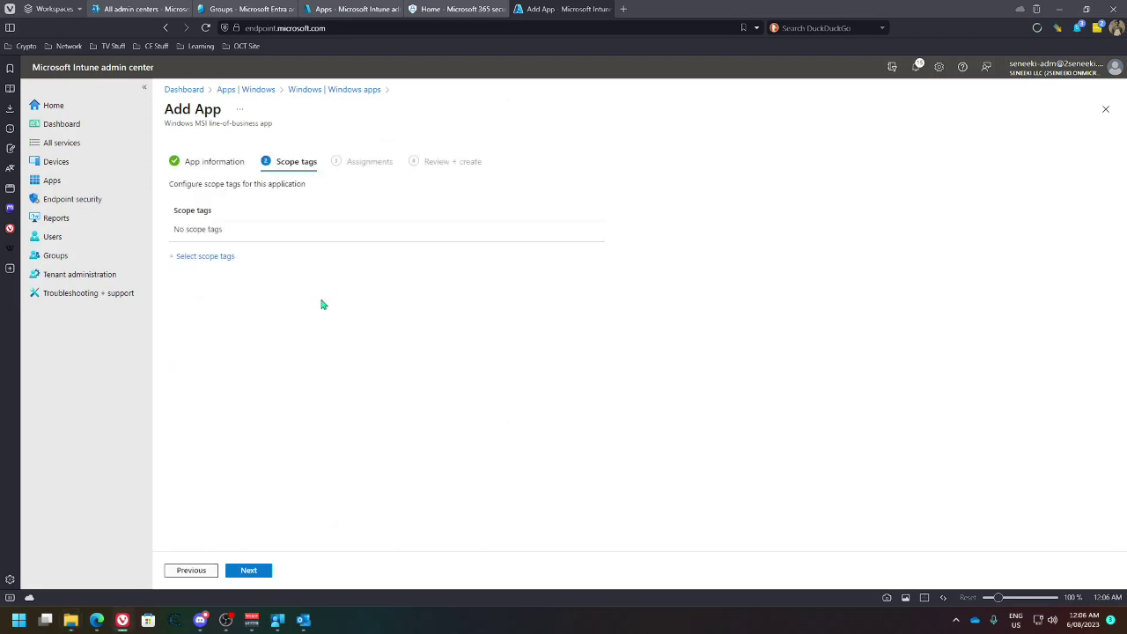
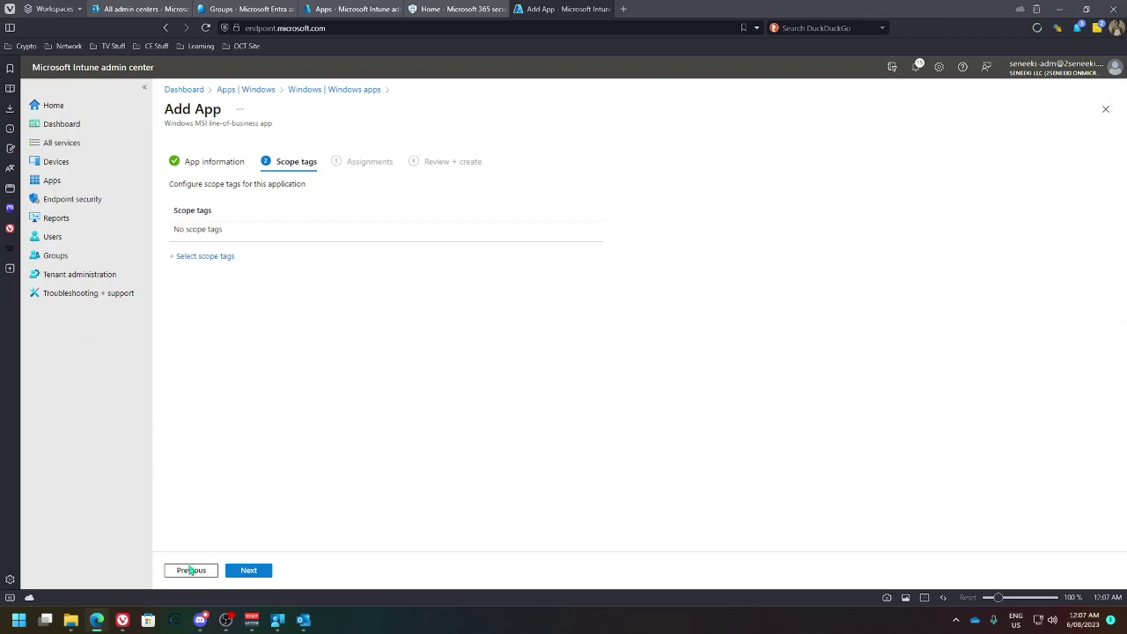
# Upload the PowerShell icon as the PowerShell 7-x64 app logo and move on to Scope tags
pyautogui.click(194, 571)
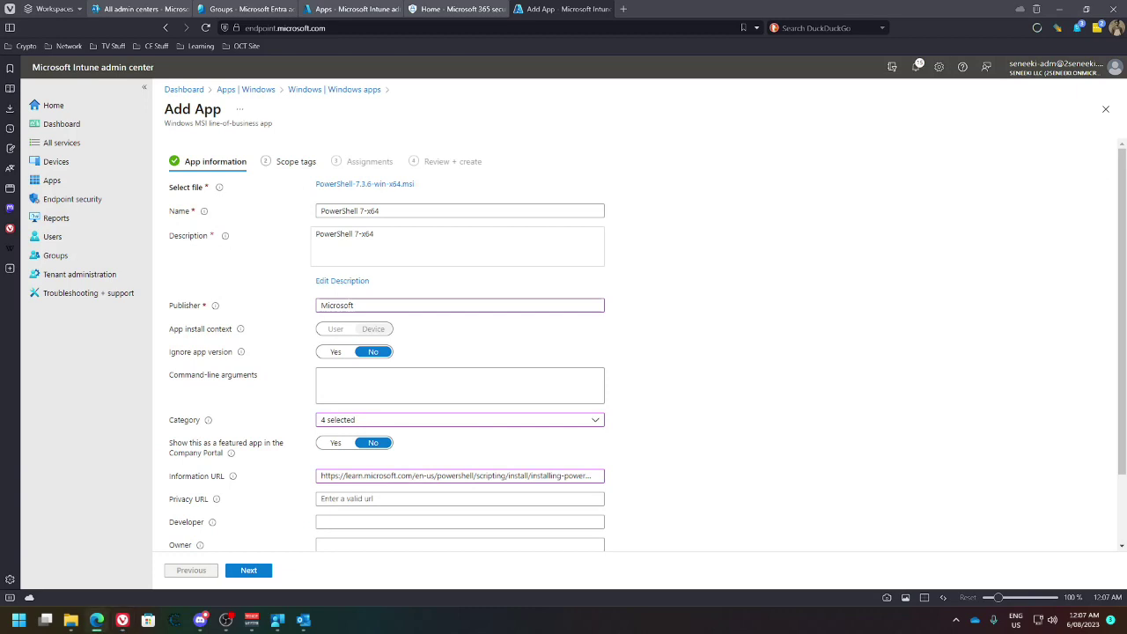
pyautogui.scroll(-2, 292, 520)
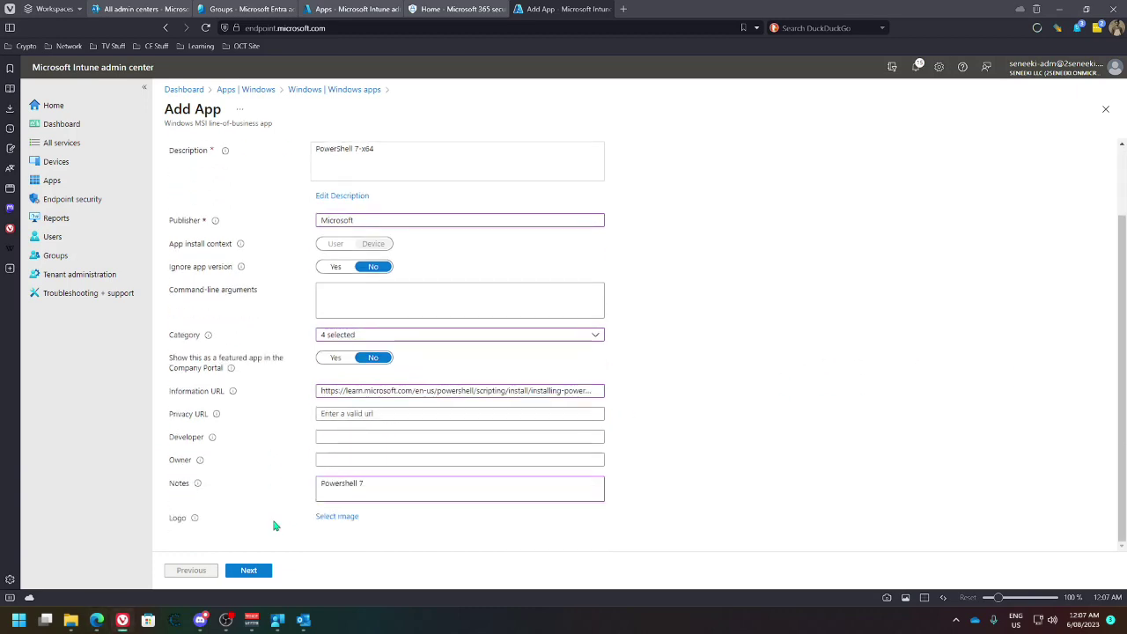
pyautogui.click(339, 517)
pyautogui.click(1107, 147)
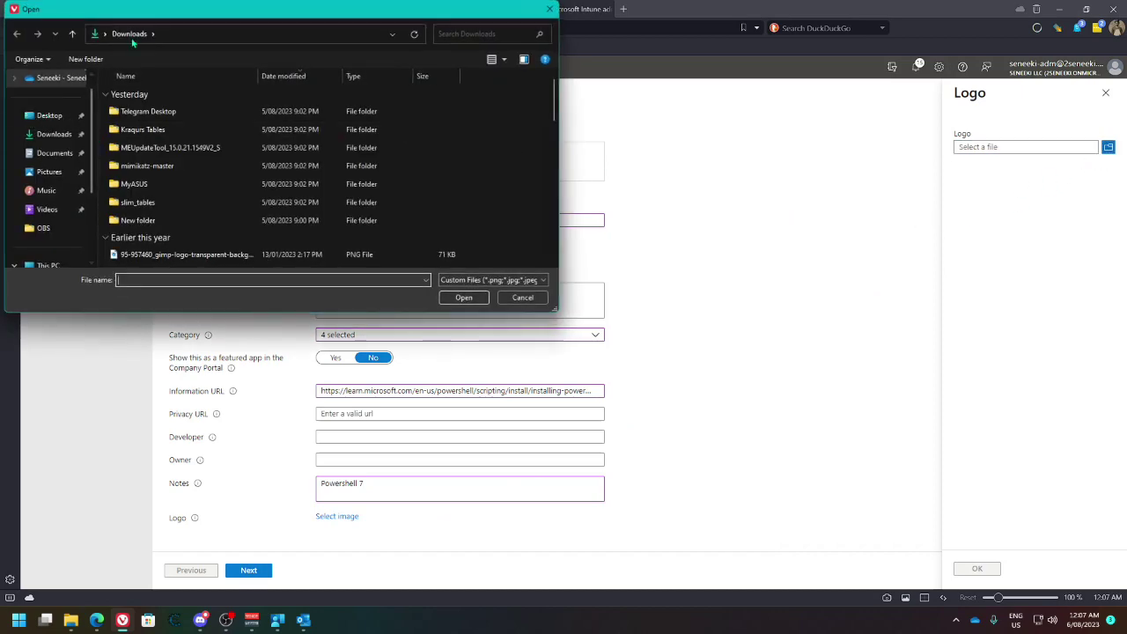
pyautogui.moveTo(450, 13); pyautogui.dragTo(1126, 26)
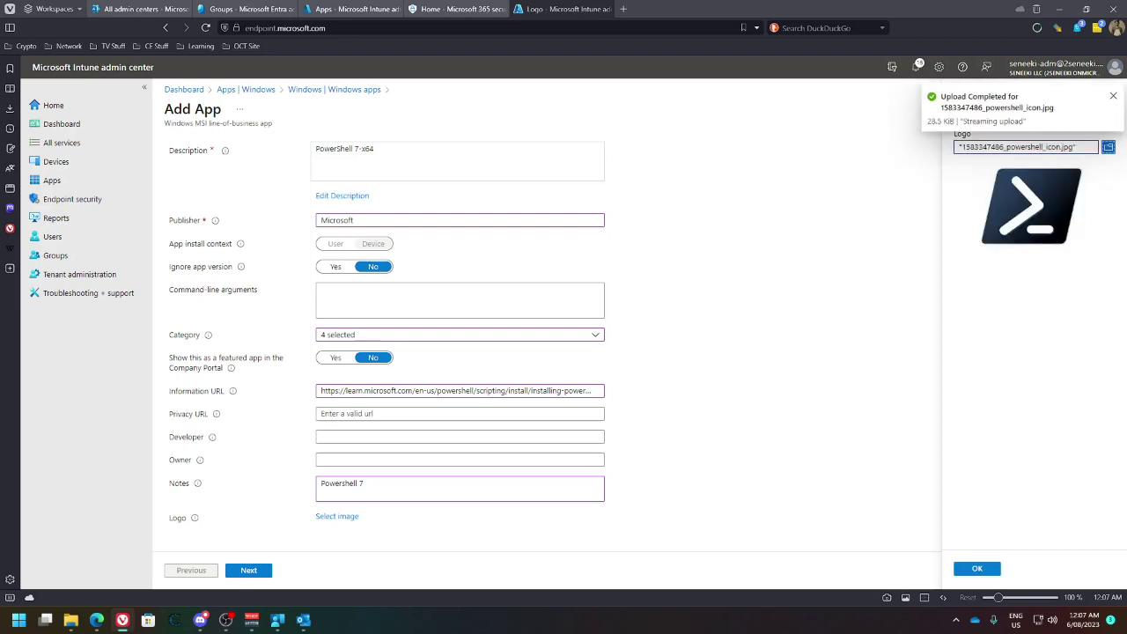
pyautogui.click(976, 568)
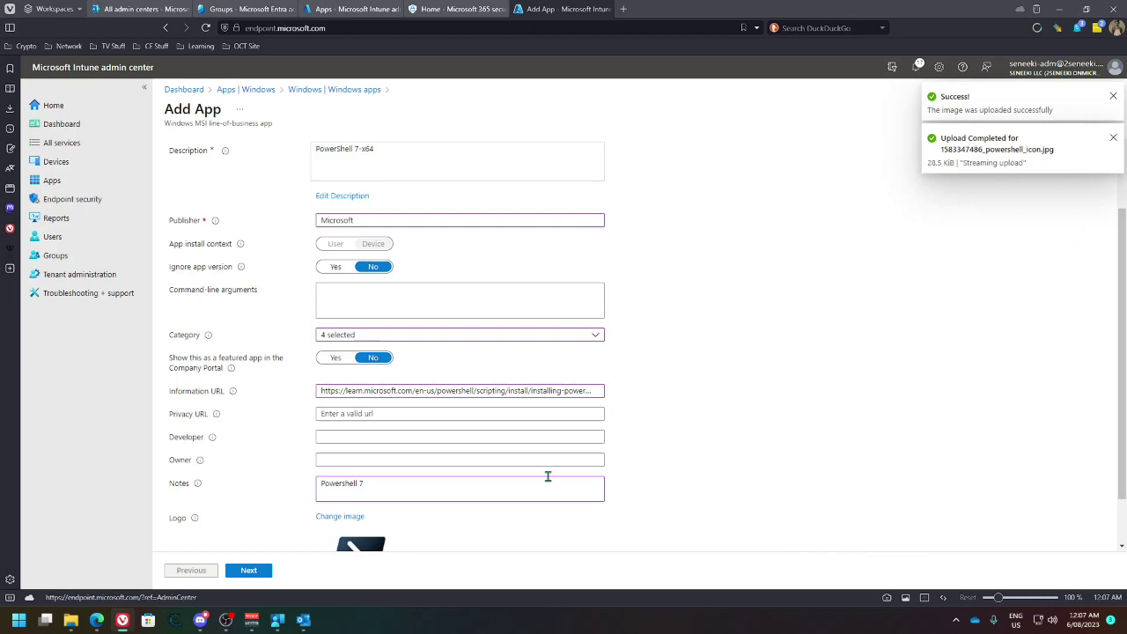
pyautogui.scroll(-1, 330, 492)
pyautogui.click(255, 572)
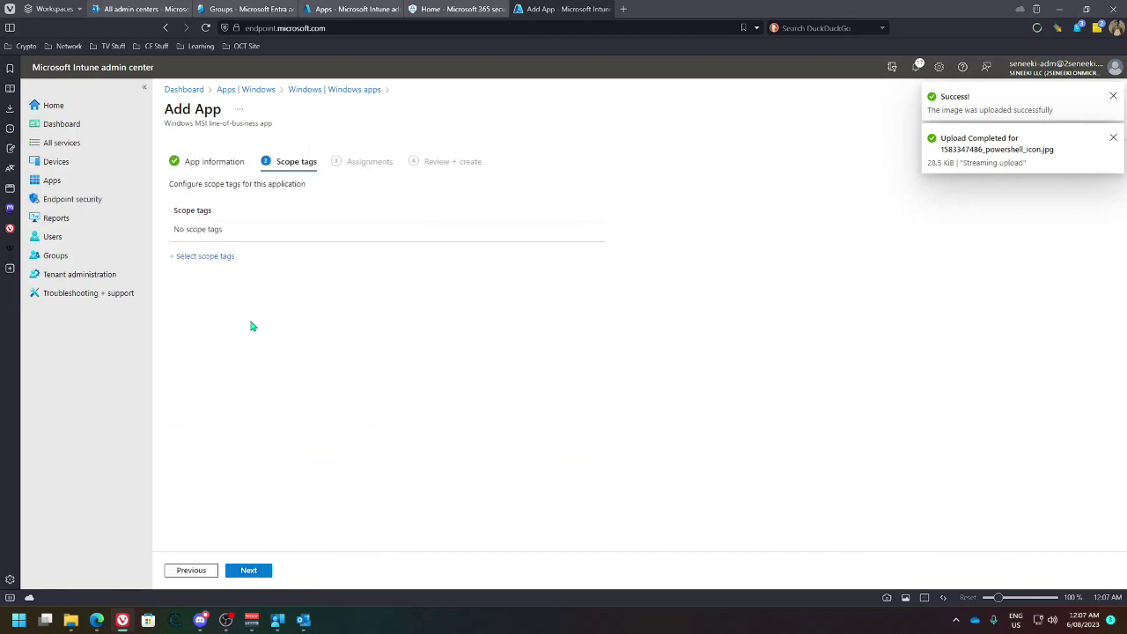
# Assign the Windows Device (Corporate) scope tag to the app
pyautogui.click(222, 258)
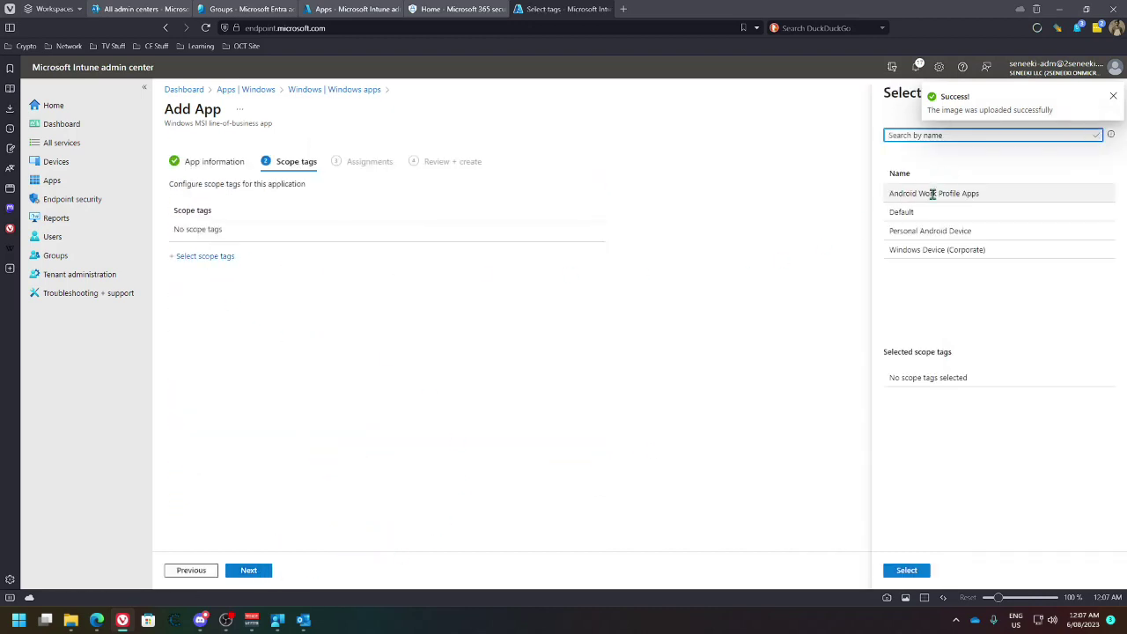
pyautogui.click(929, 249)
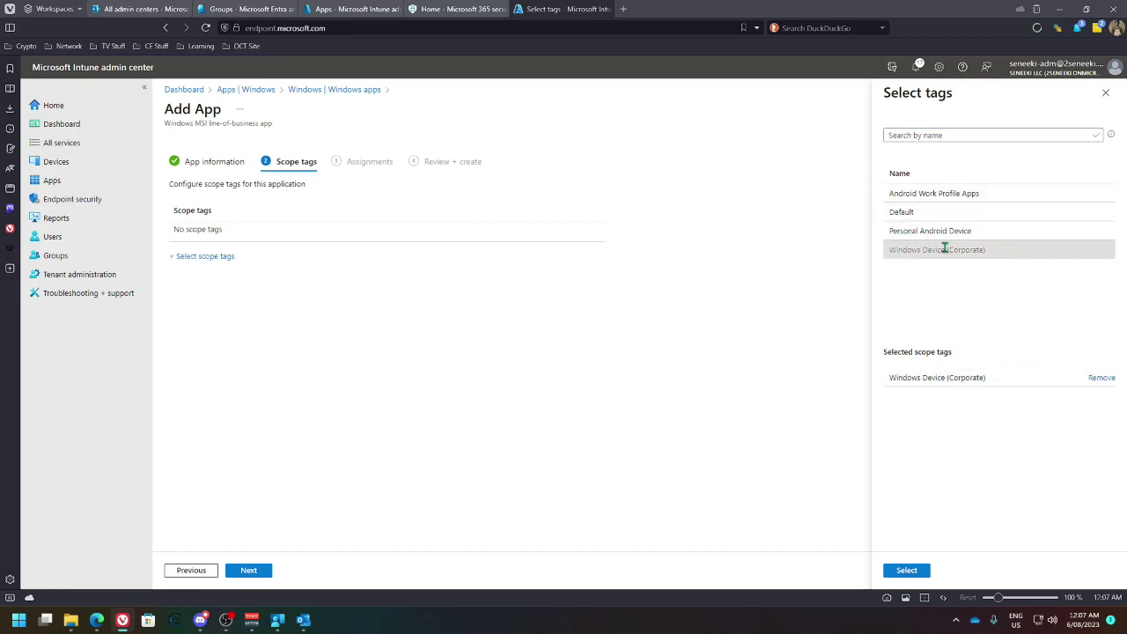
pyautogui.click(907, 570)
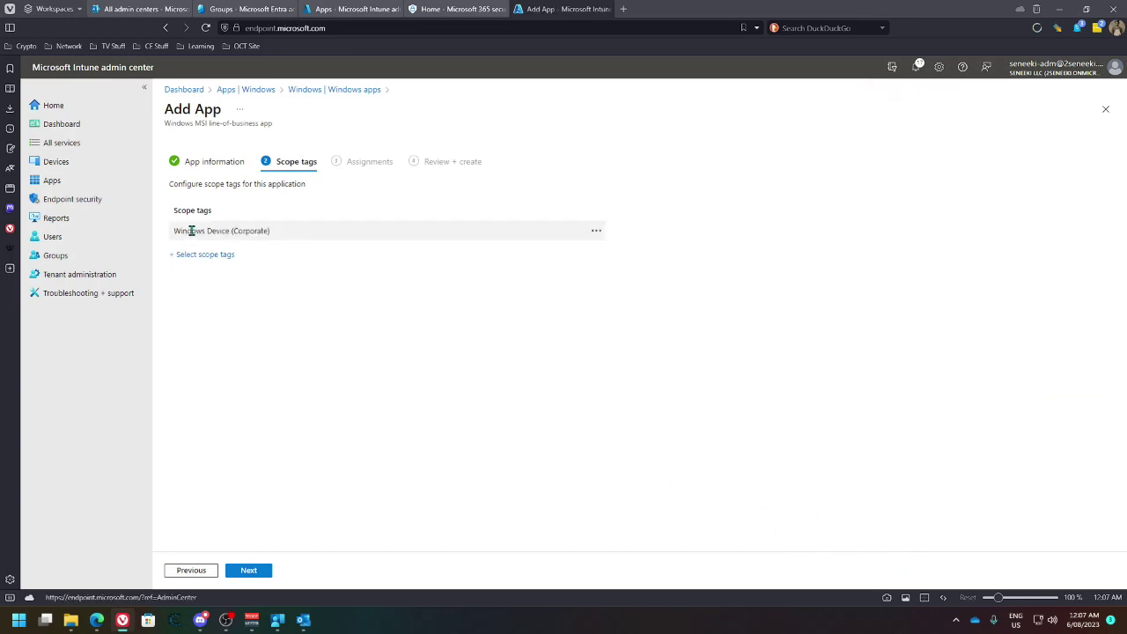
# Make the app Available for enrolled devices to the Windows Device Apps group and create it
pyautogui.click(256, 570)
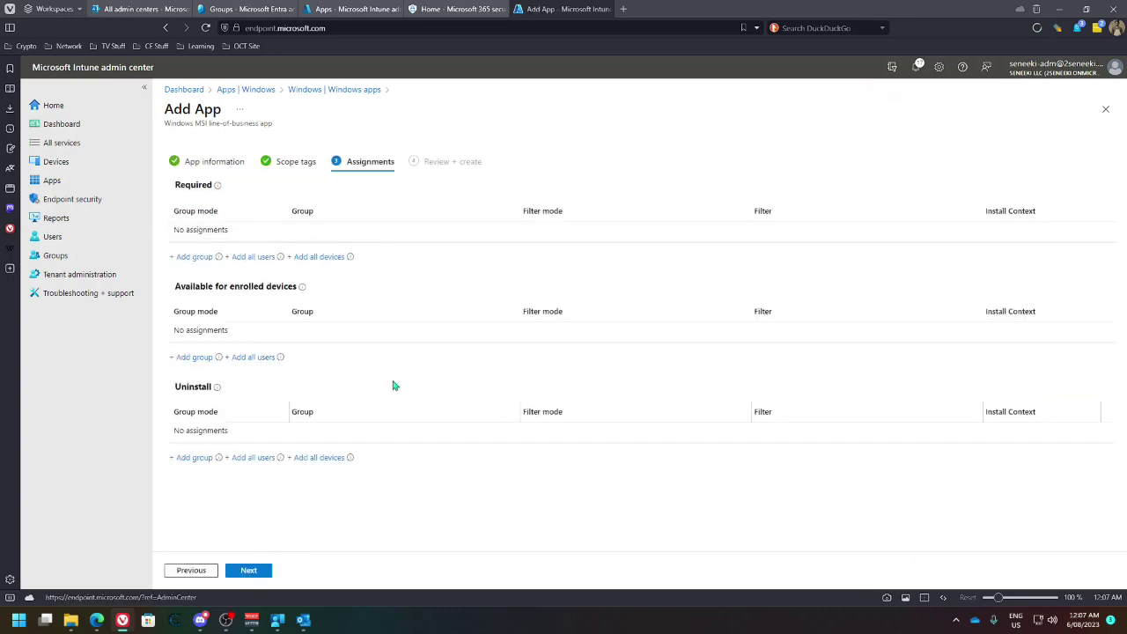
pyautogui.click(194, 256)
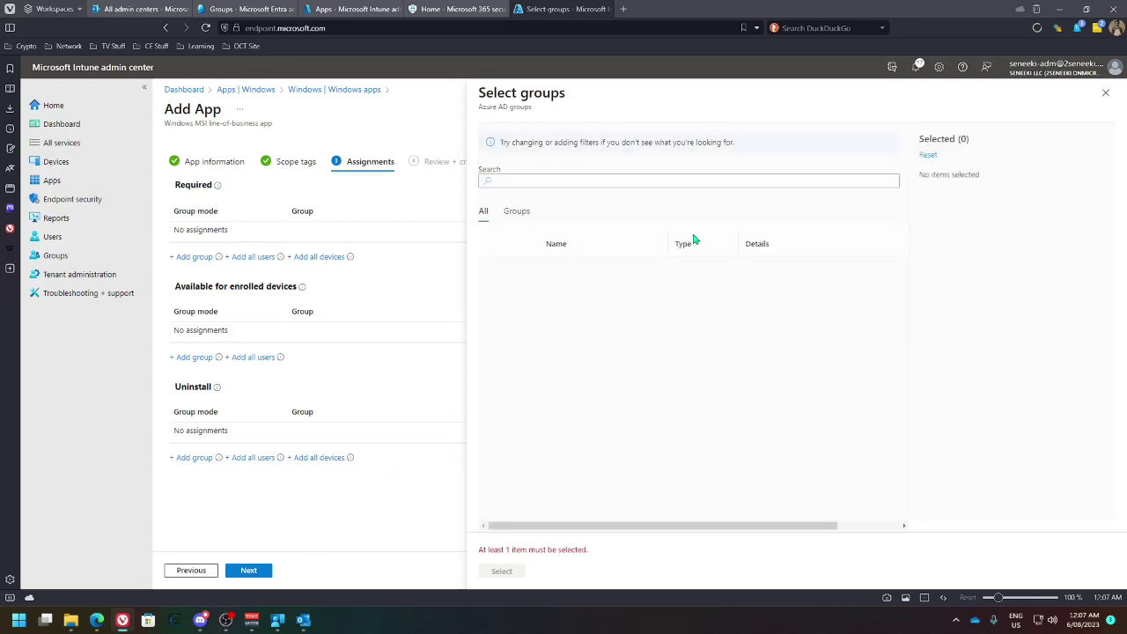
pyautogui.click(1106, 92)
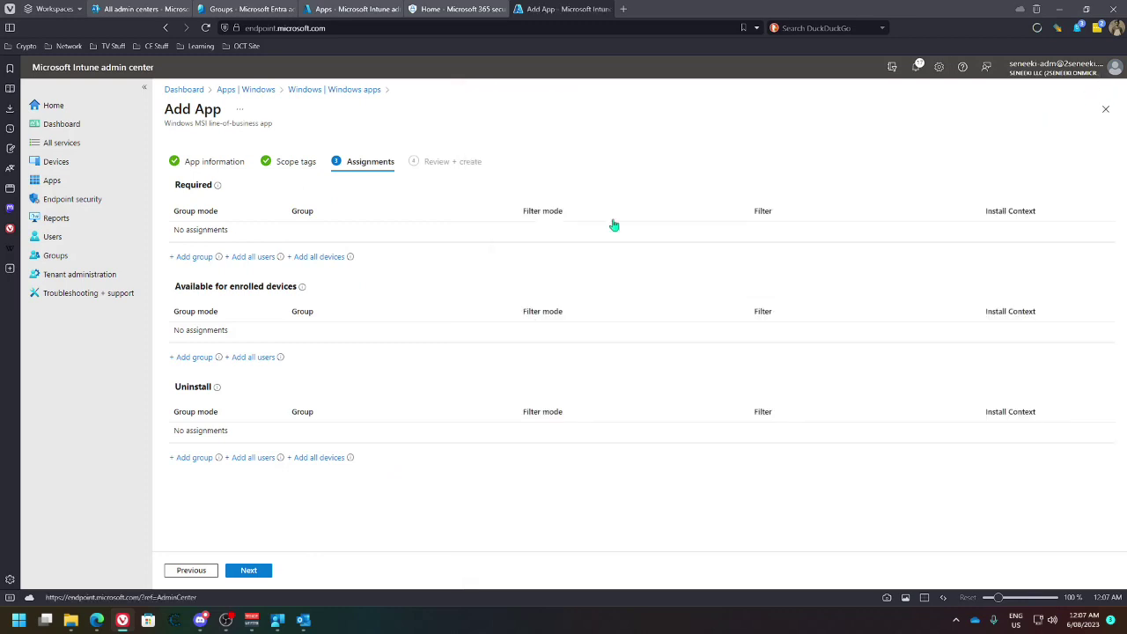
pyautogui.click(192, 357)
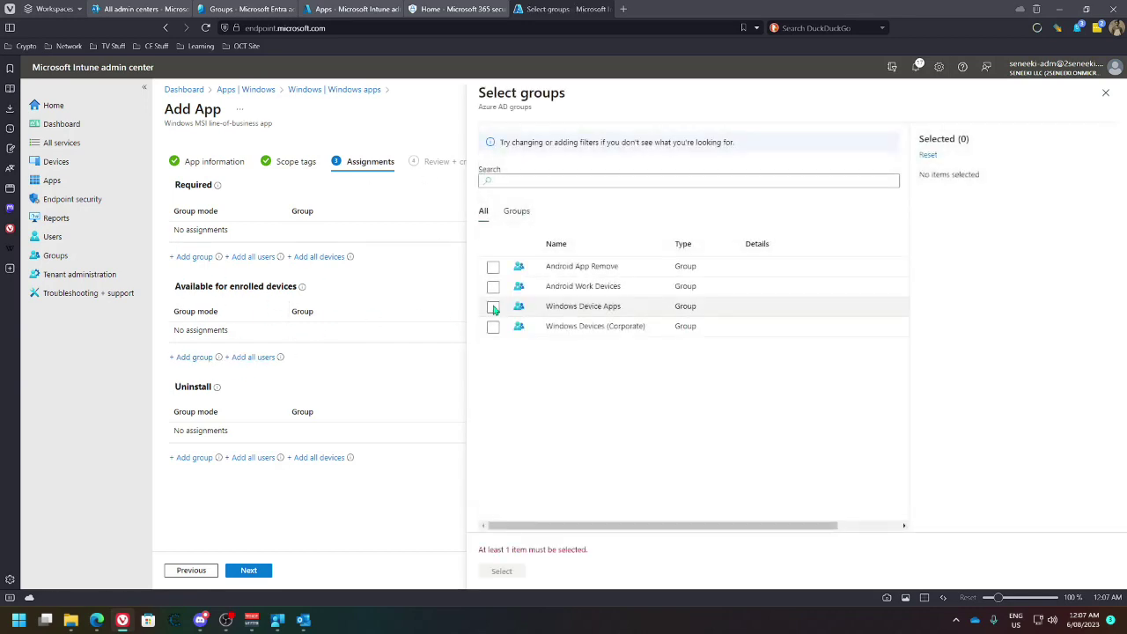
pyautogui.click(494, 307)
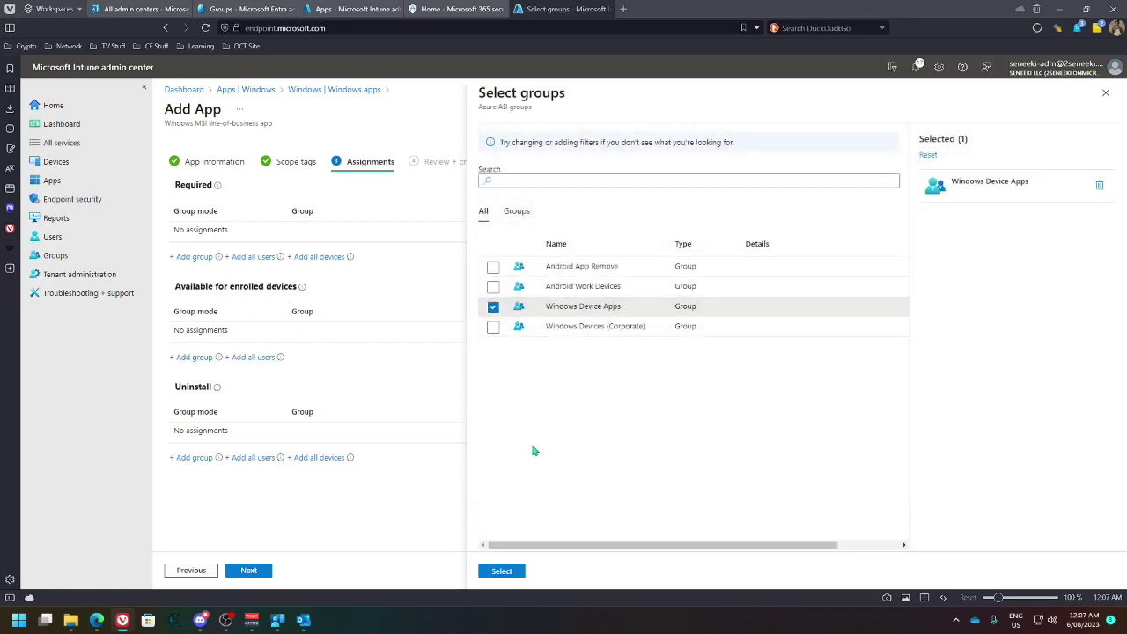
pyautogui.click(502, 571)
pyautogui.click(250, 573)
pyautogui.click(253, 574)
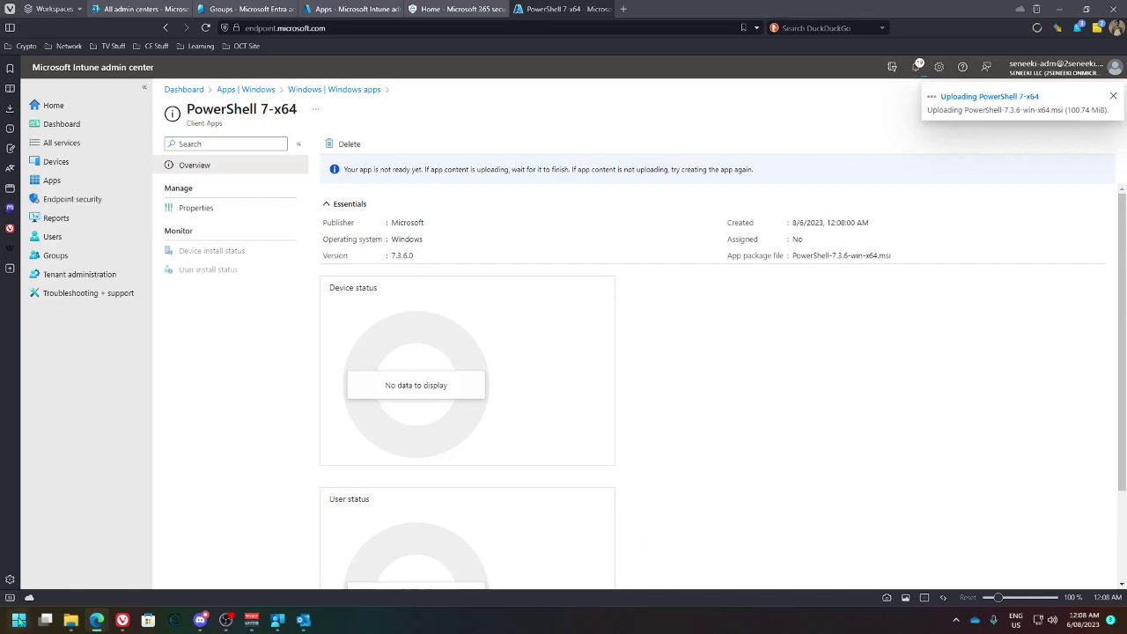
# Search Windows for 'team', then dismiss the search
pyautogui.click(19, 619)
pyautogui.write('team')
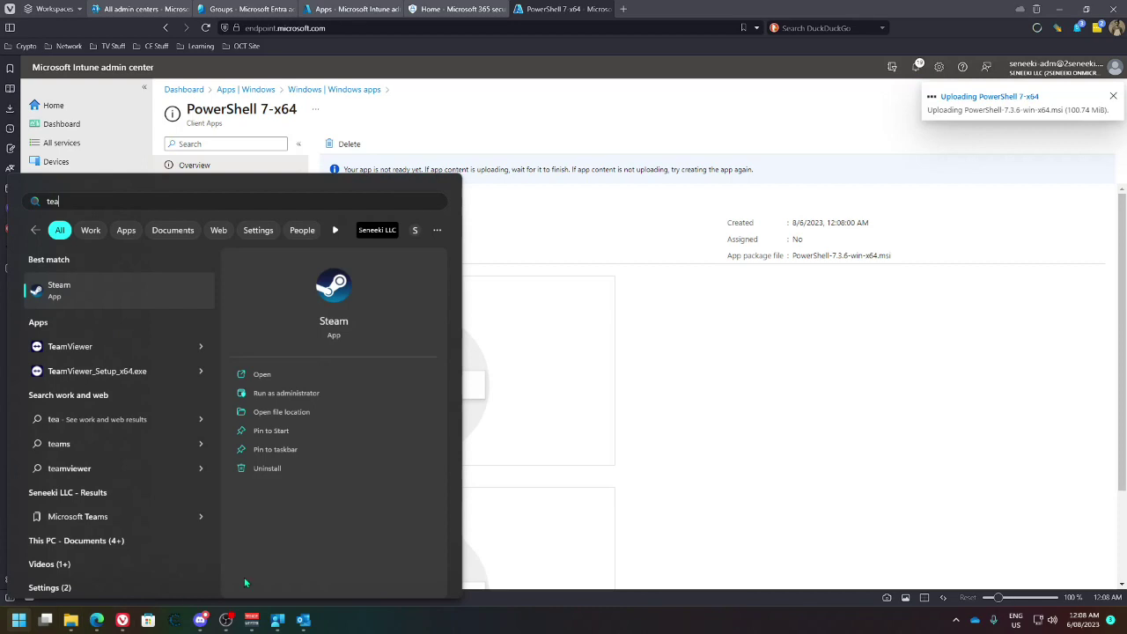
pyautogui.press('Escape')
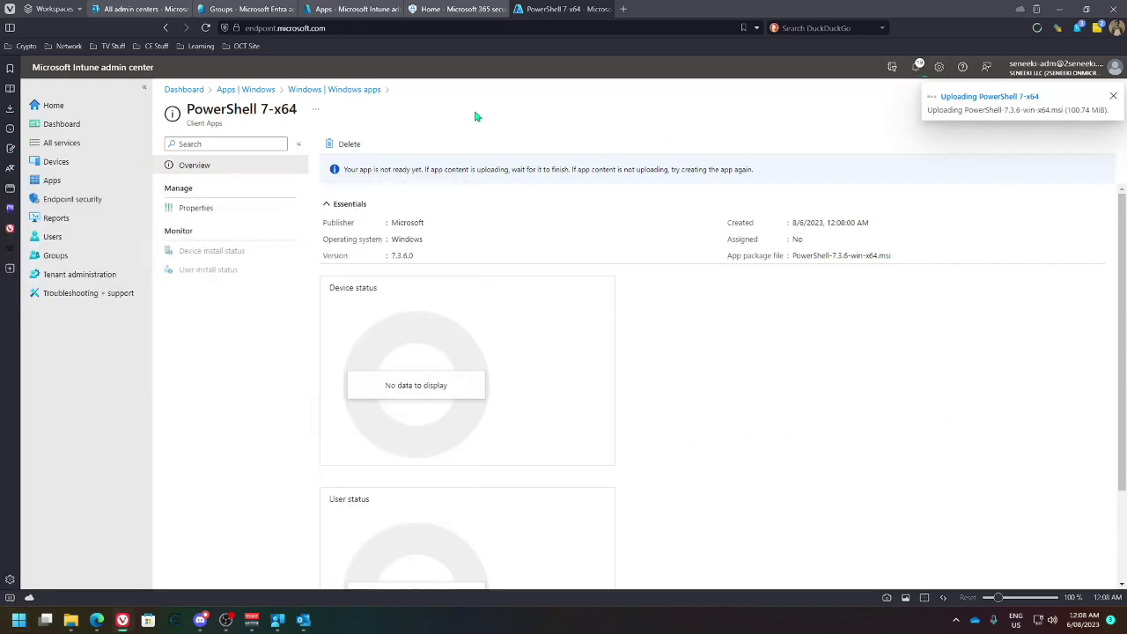
# Start adding a new Windows app with Line-of-business app as the app type
pyautogui.click(352, 8)
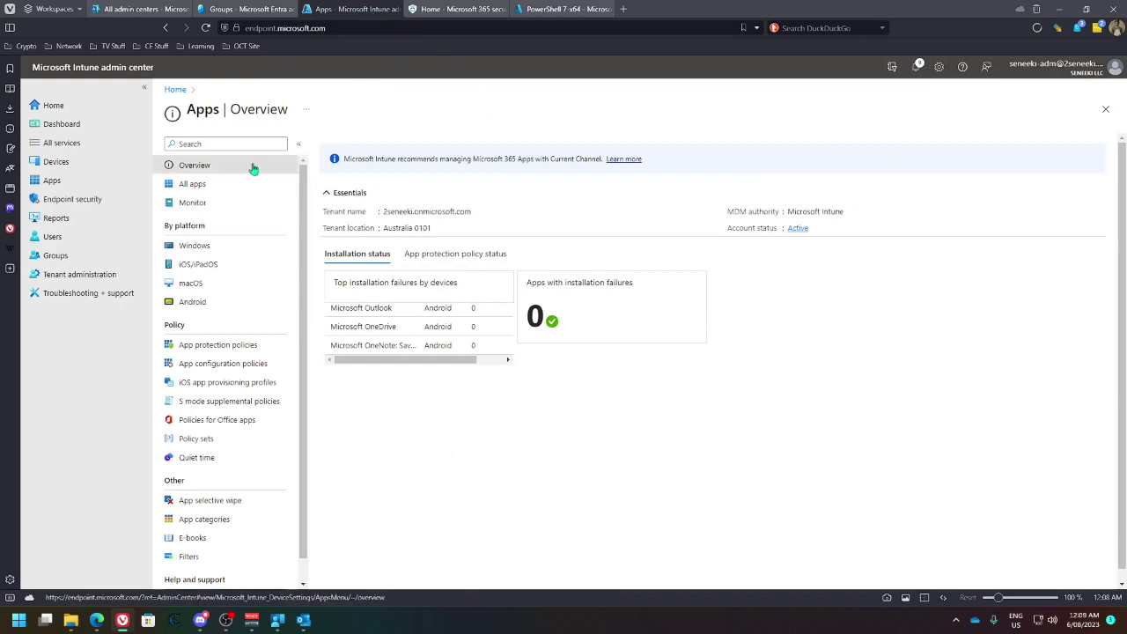
pyautogui.click(190, 183)
pyautogui.click(192, 246)
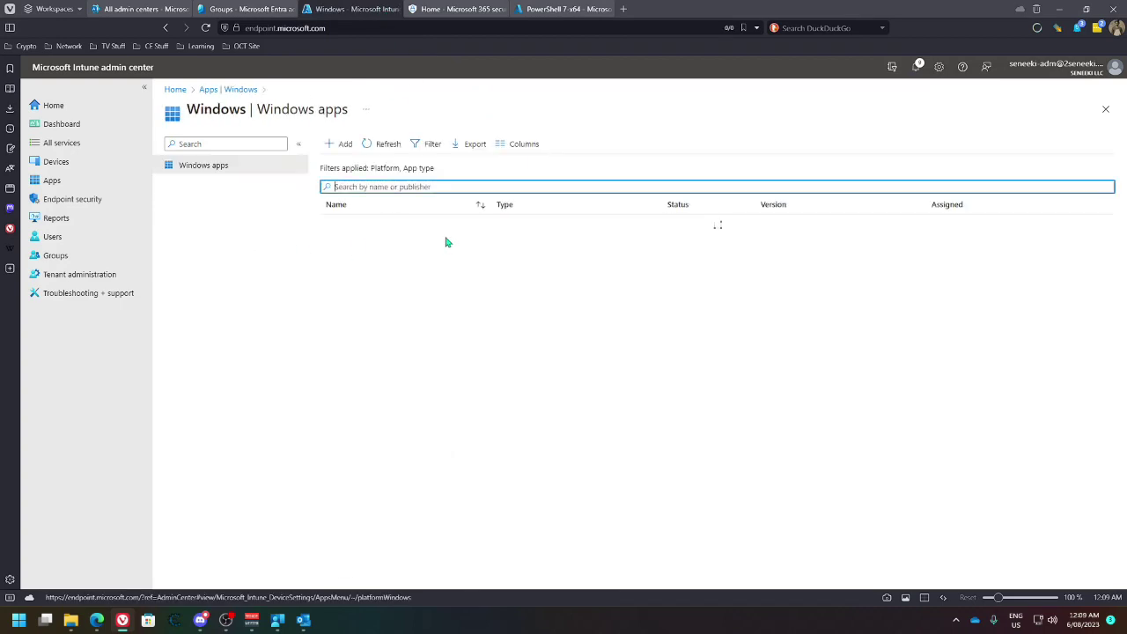
pyautogui.click(335, 143)
pyautogui.click(868, 149)
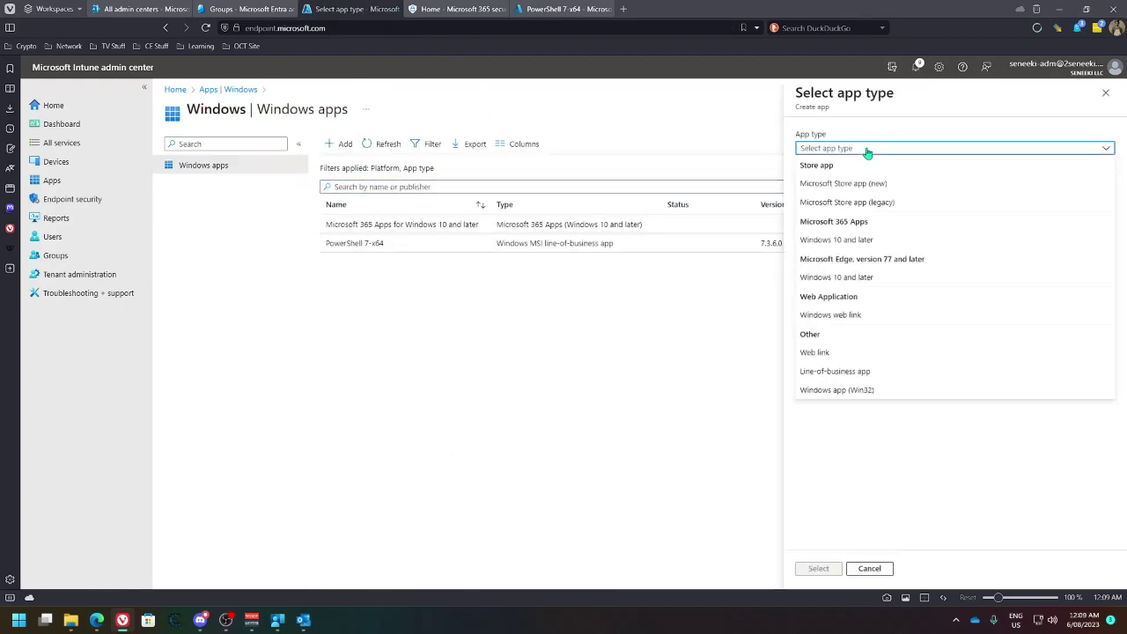
pyautogui.click(837, 390)
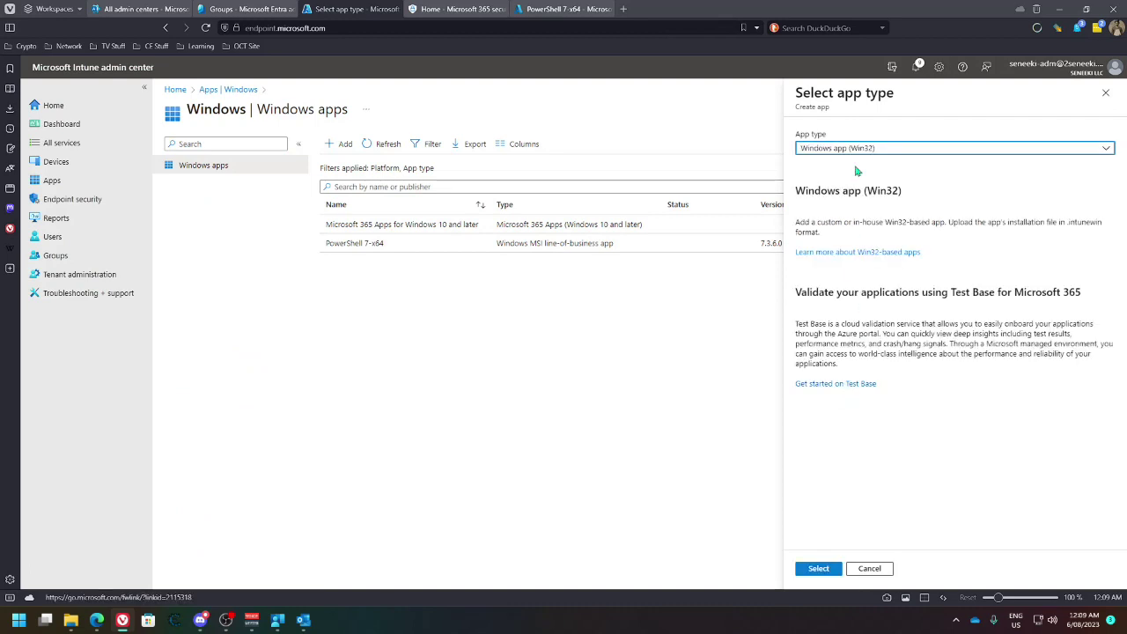
pyautogui.click(912, 150)
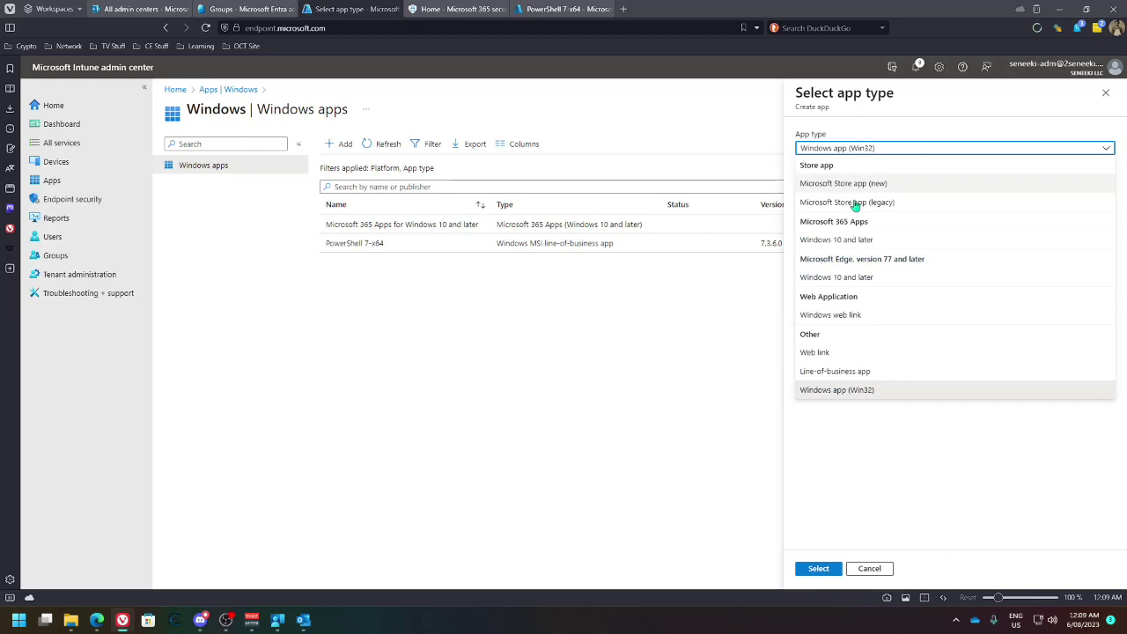
pyautogui.click(833, 371)
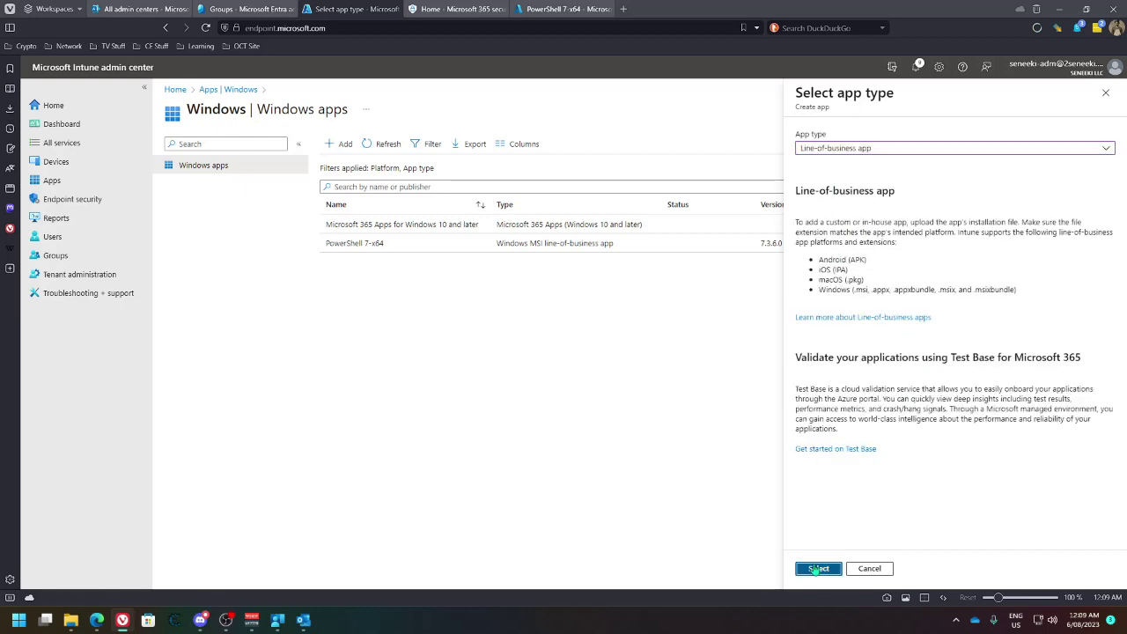
pyautogui.click(818, 568)
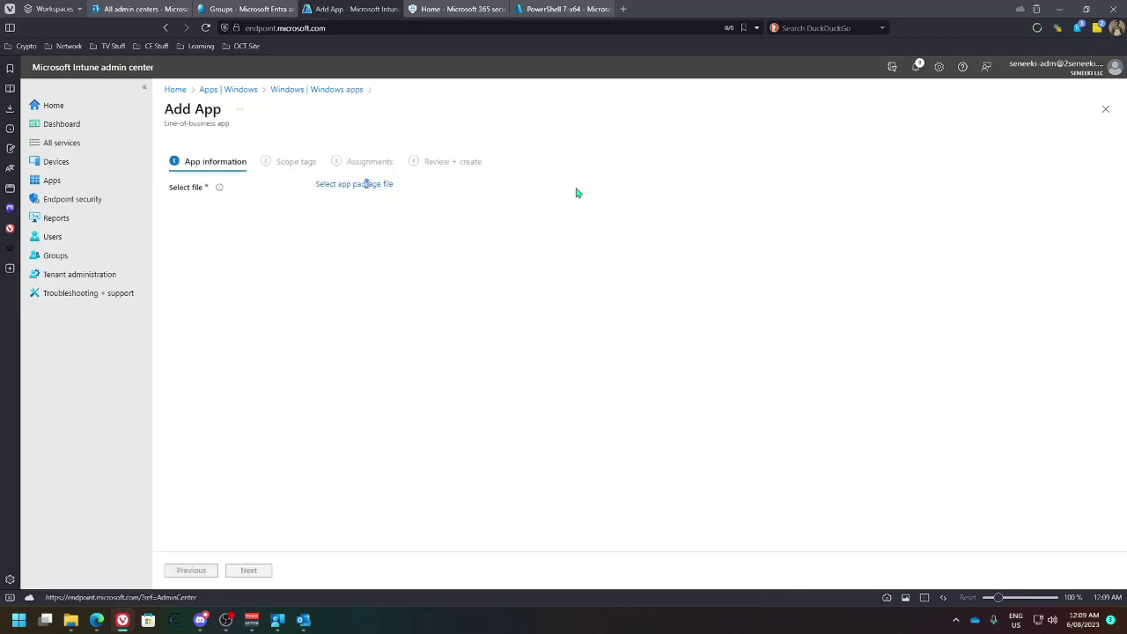
# Abandon choosing a package file and exit the line-of-business wizard to the Apps pages
pyautogui.click(372, 184)
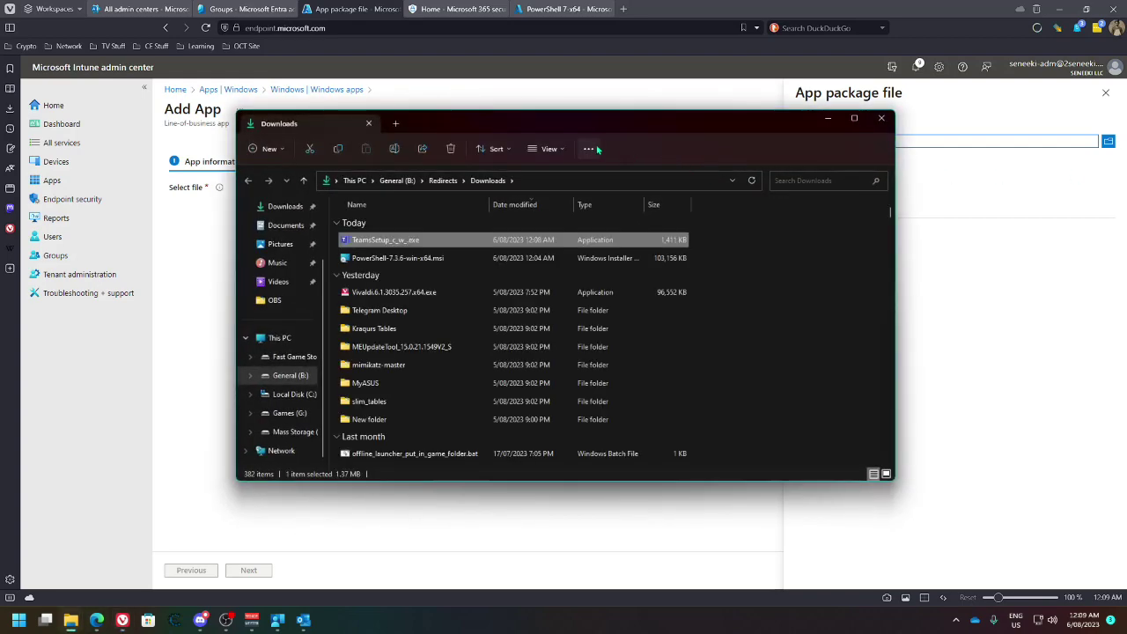
pyautogui.moveTo(601, 124); pyautogui.dragTo(795, 122)
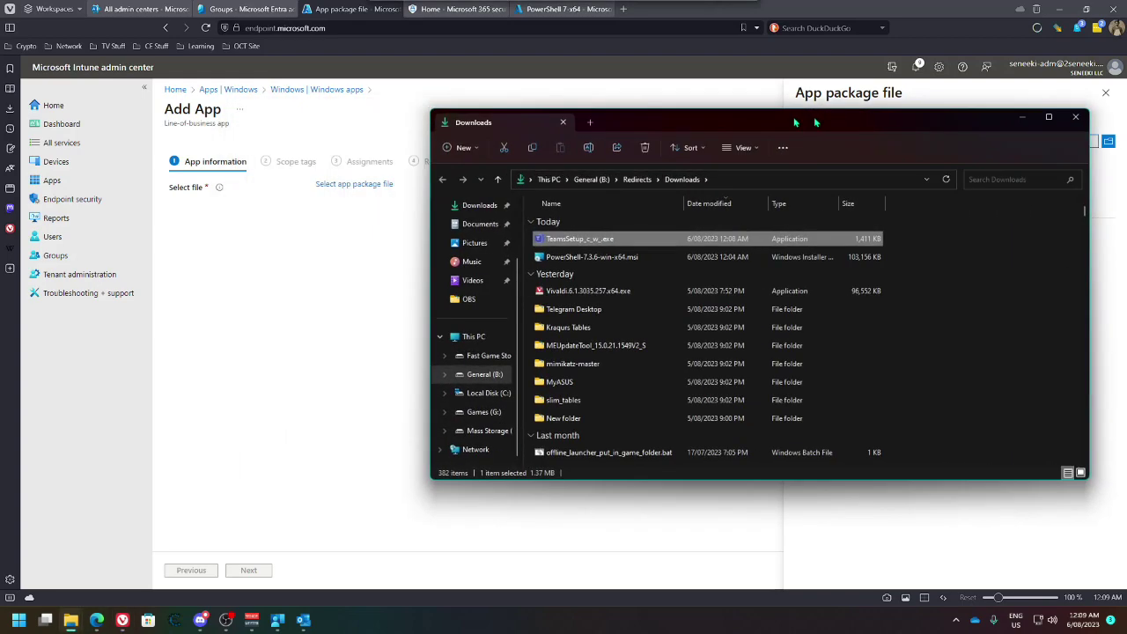
pyautogui.hotkey('alt', 'Tab')
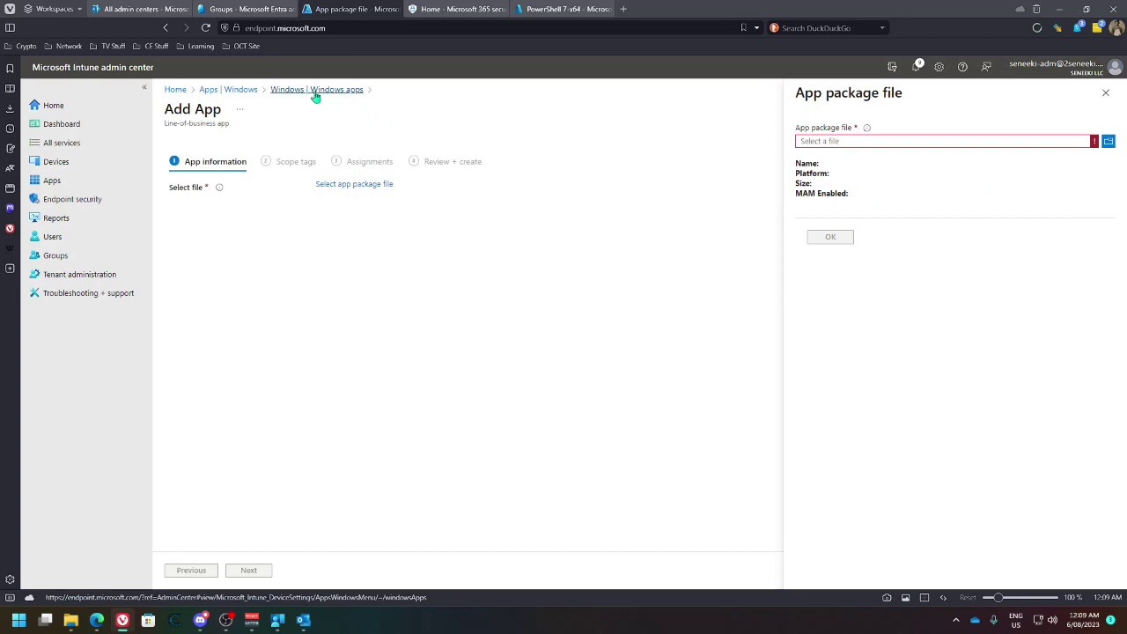
pyautogui.click(250, 91)
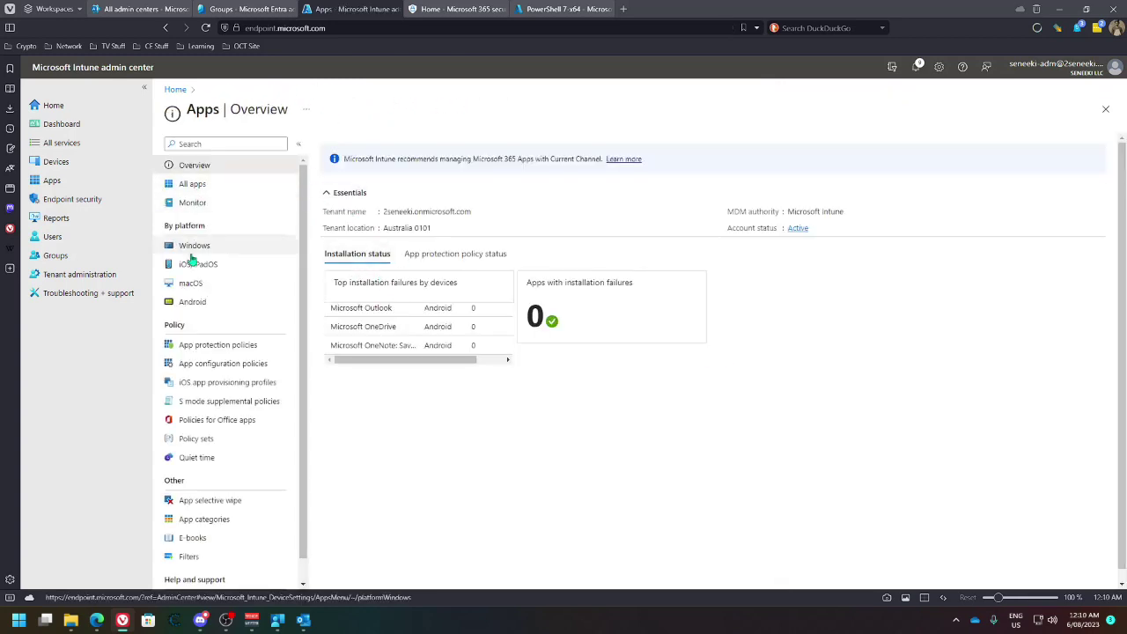
# Start a new Windows app of type Line-of-business app
pyautogui.click(190, 246)
pyautogui.click(343, 141)
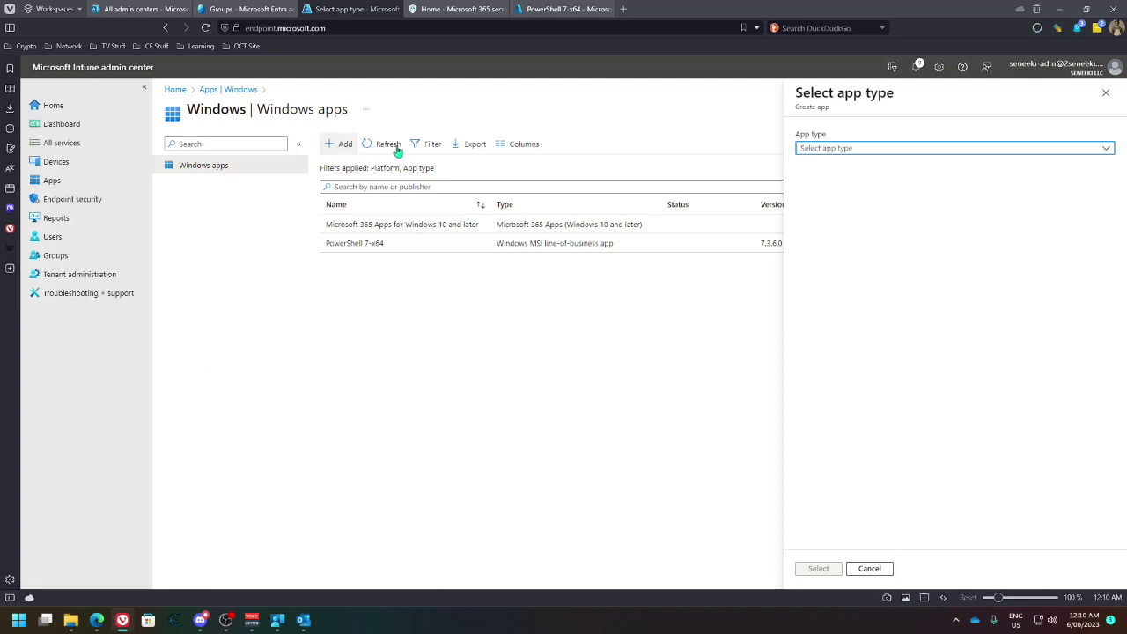
pyautogui.click(863, 148)
pyautogui.click(819, 371)
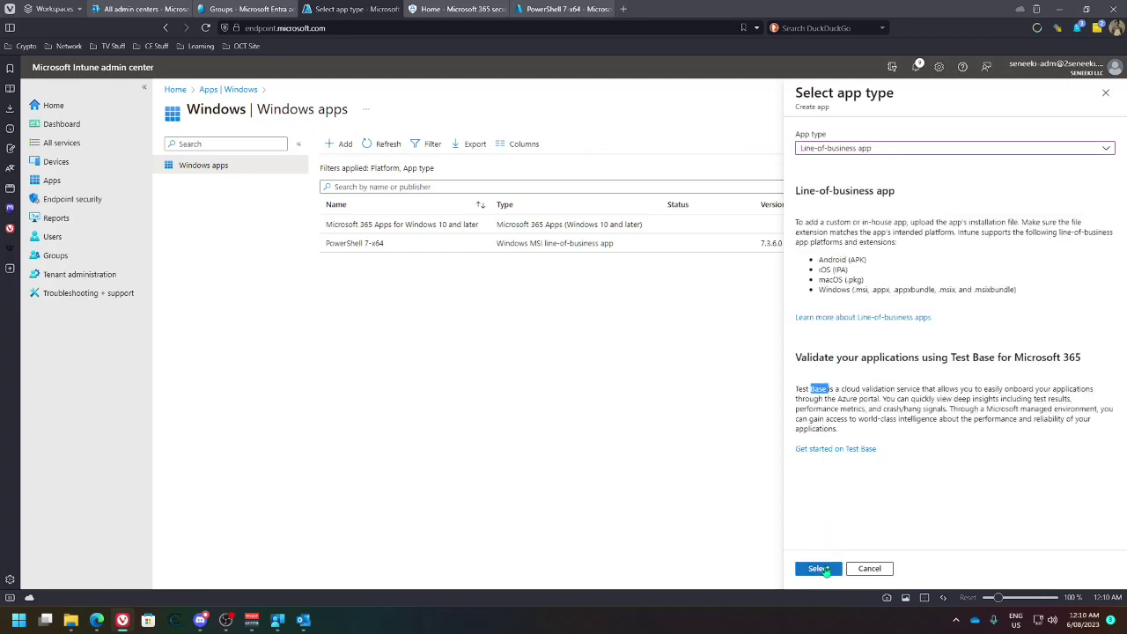
pyautogui.click(819, 568)
# Choose Teams_windows_x64.msi as the app package file
pyautogui.click(331, 184)
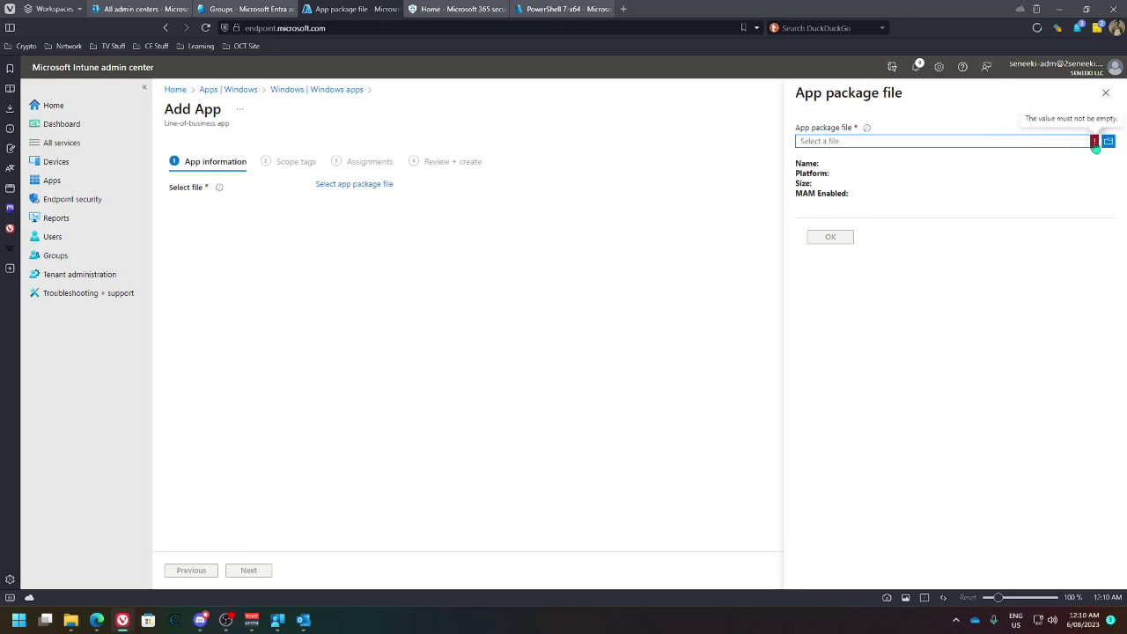
pyautogui.click(1107, 142)
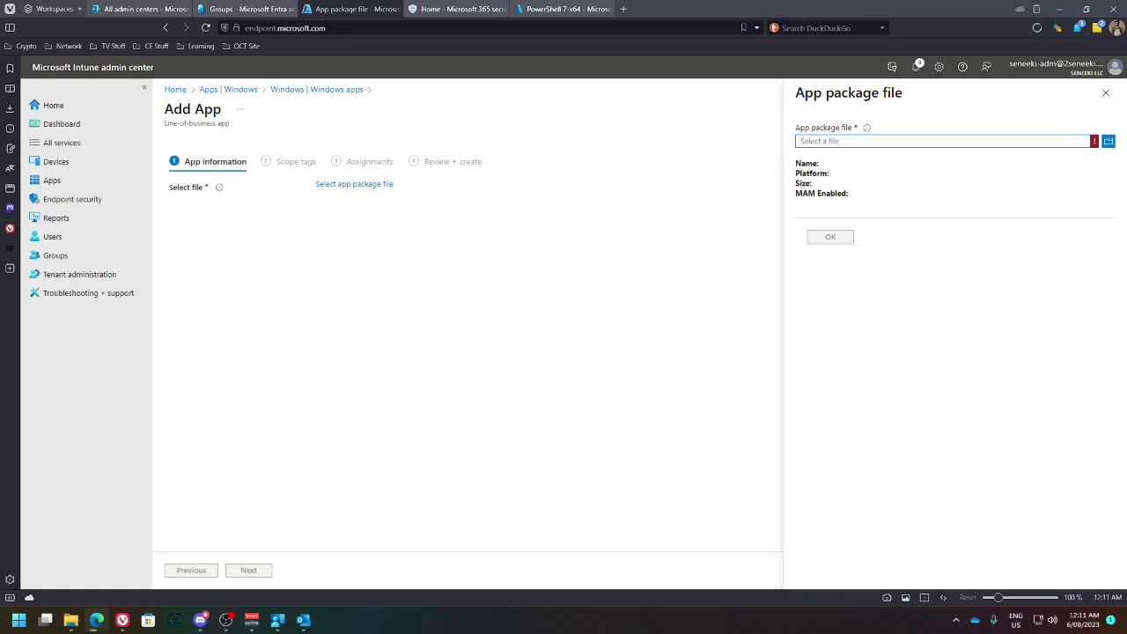
pyautogui.click(1109, 141)
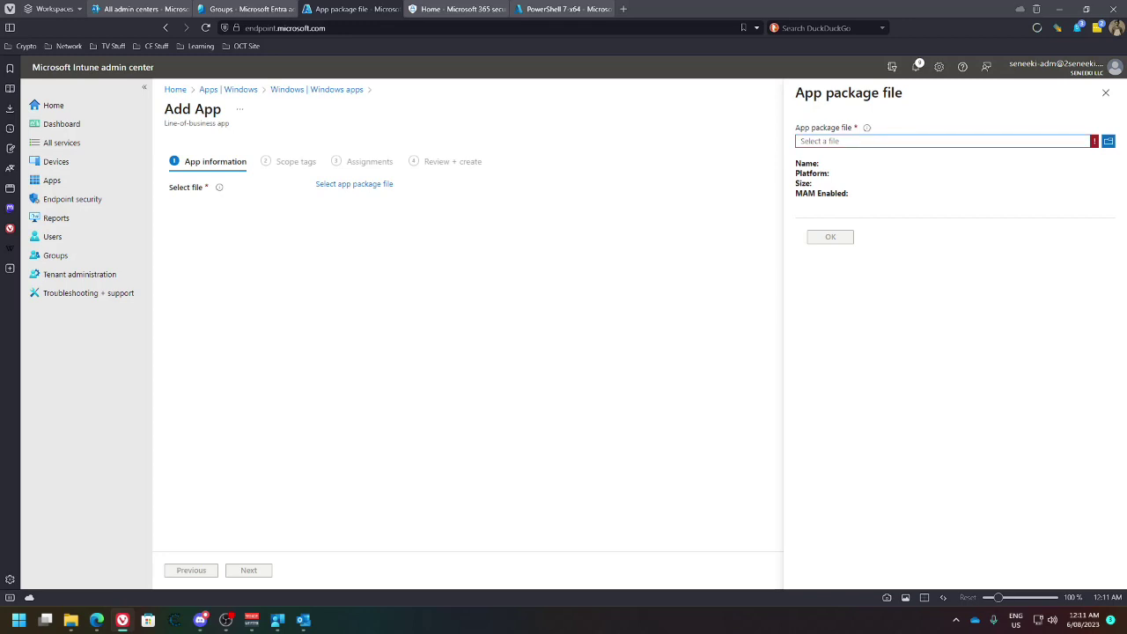
pyautogui.click(1109, 142)
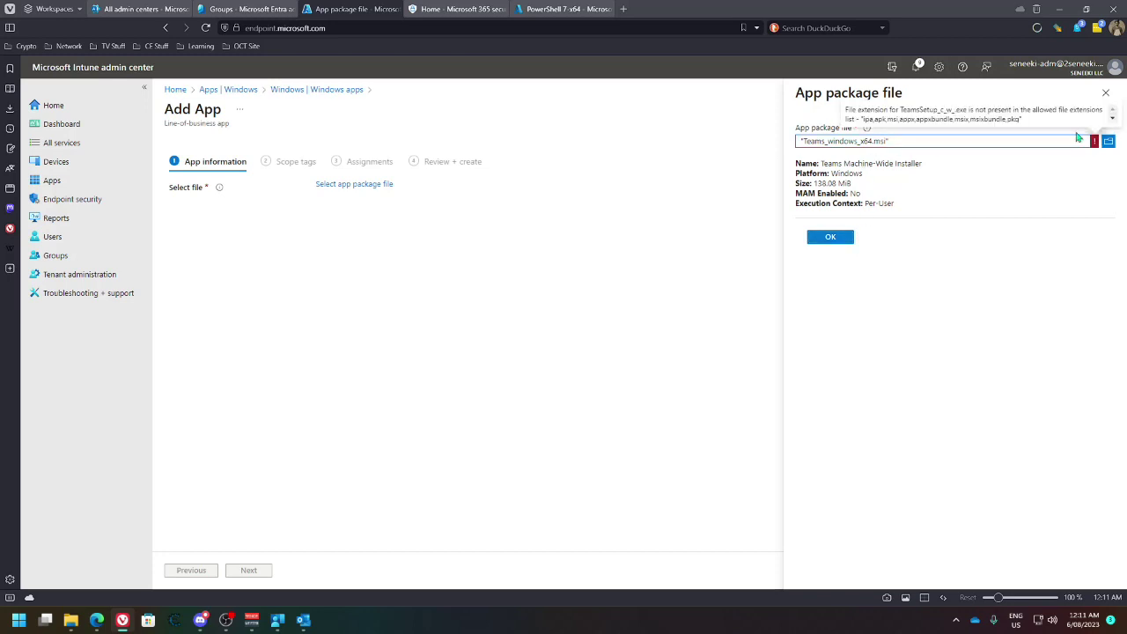
pyautogui.moveTo(1096, 146)
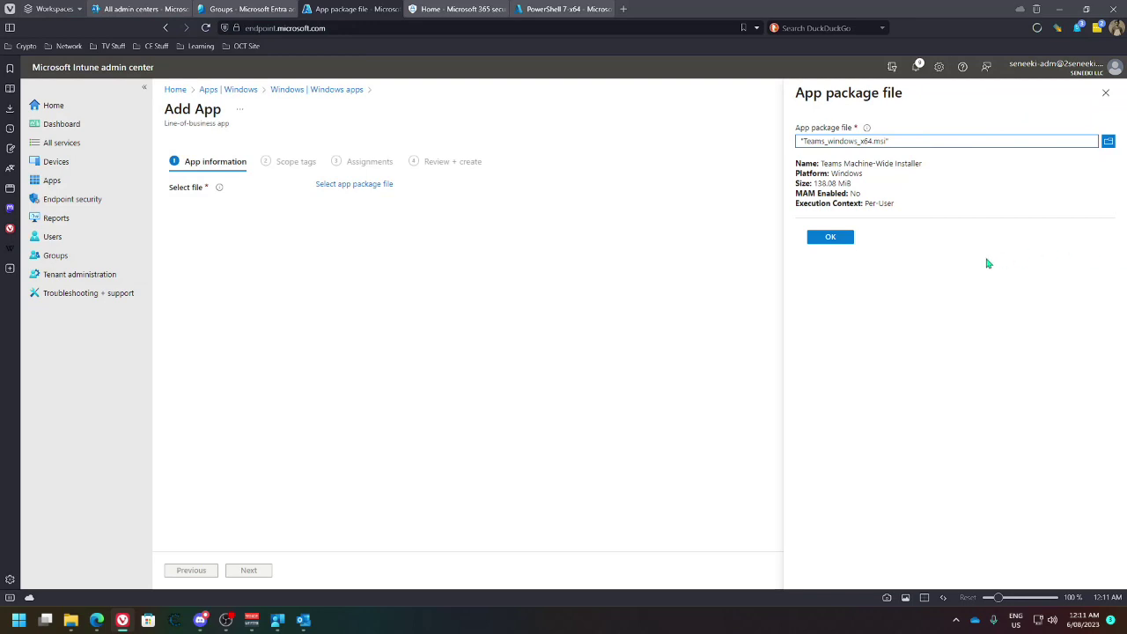
pyautogui.click(834, 242)
pyautogui.moveTo(1095, 149)
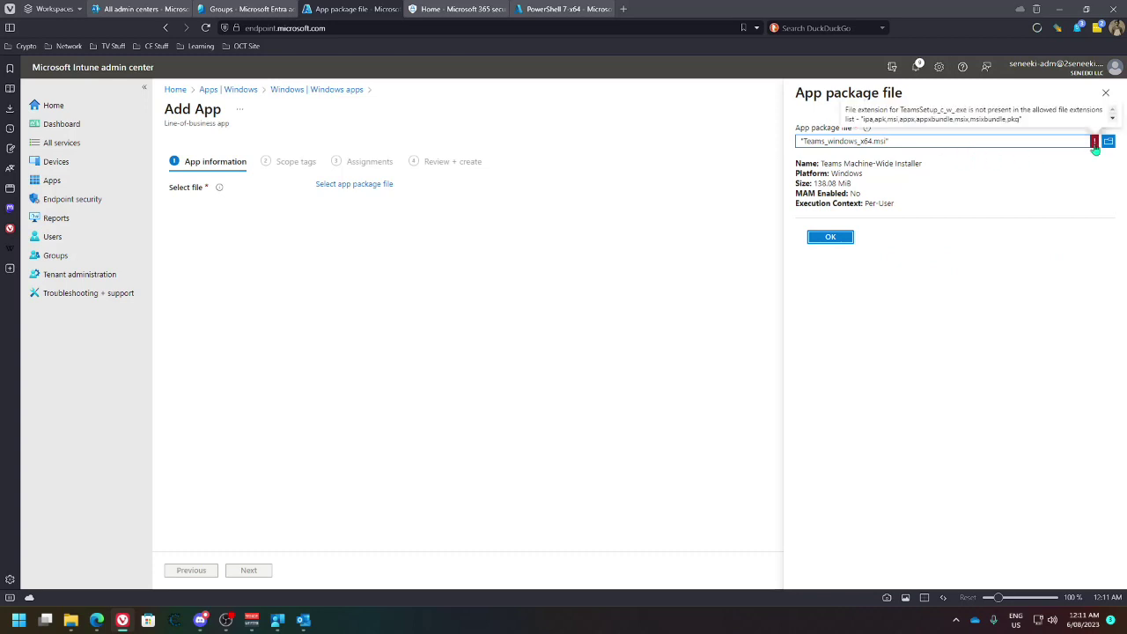
# Leave the wizard, switch to the PowerShell 7-x64 app page and check notifications
pyautogui.click(248, 90)
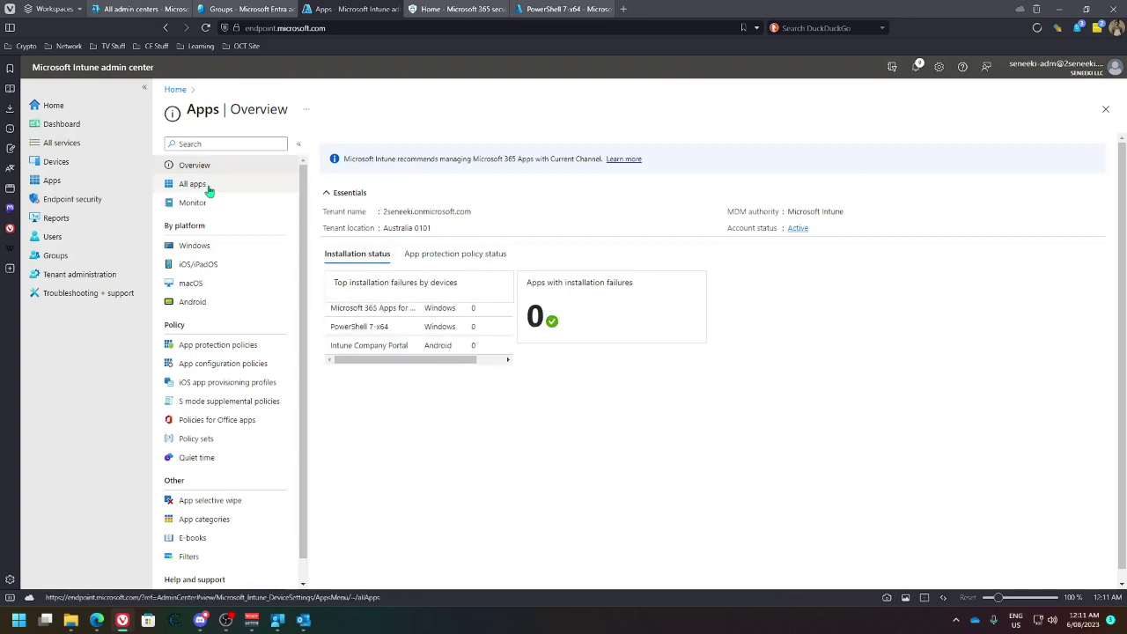
pyautogui.click(541, 12)
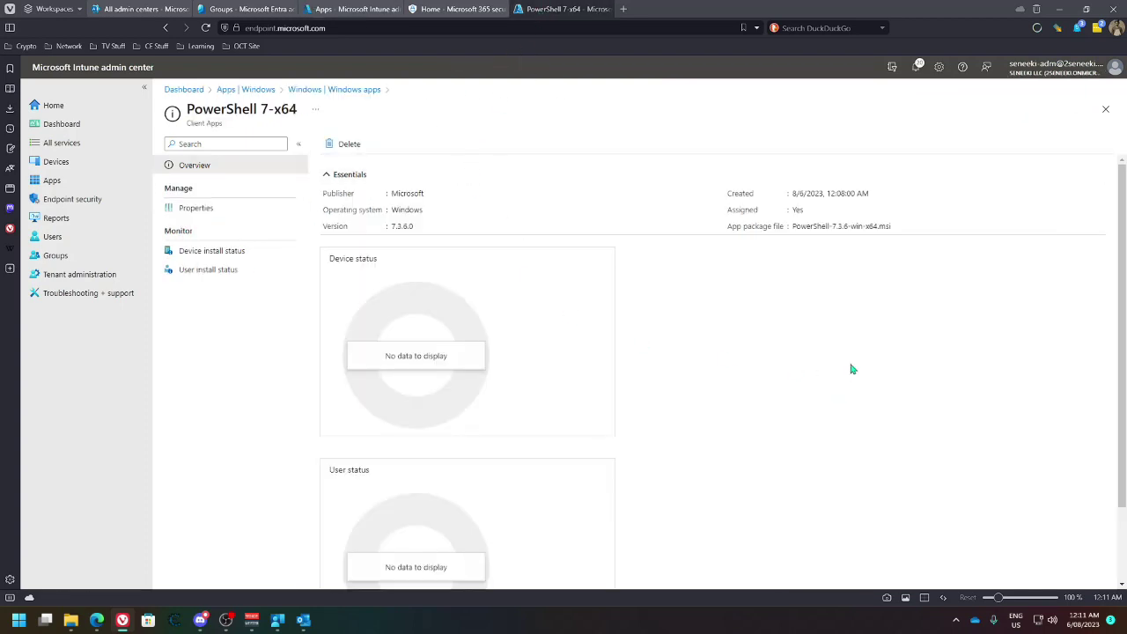
pyautogui.click(916, 67)
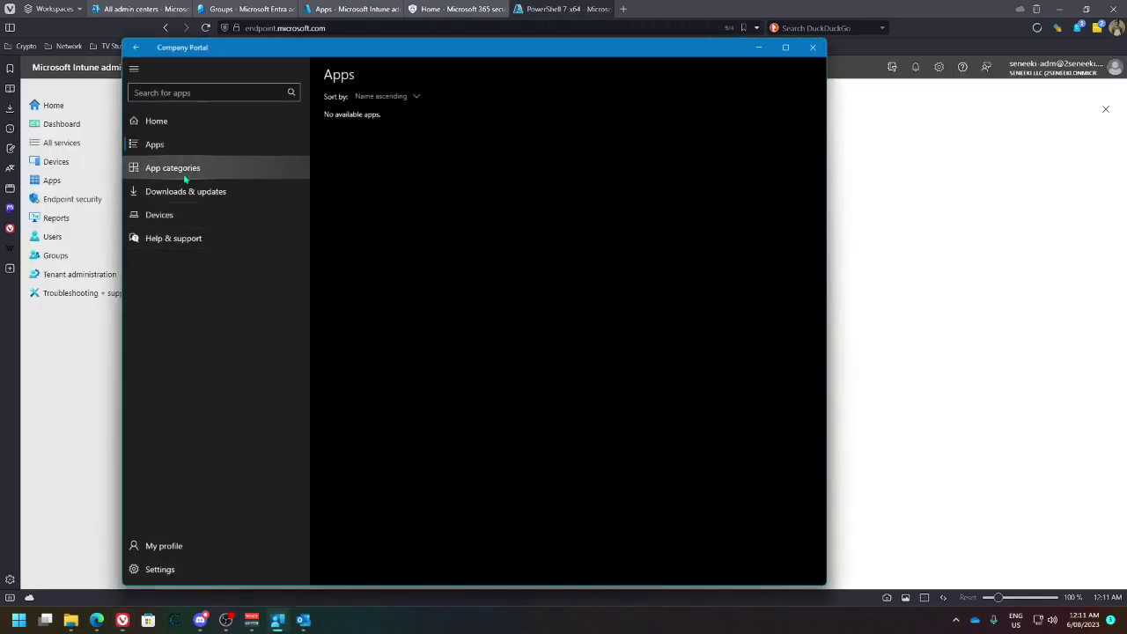
# Check Company Portal's App categories and Apps, then open PowerShell 7-x64 Properties in Intune
pyautogui.click(185, 168)
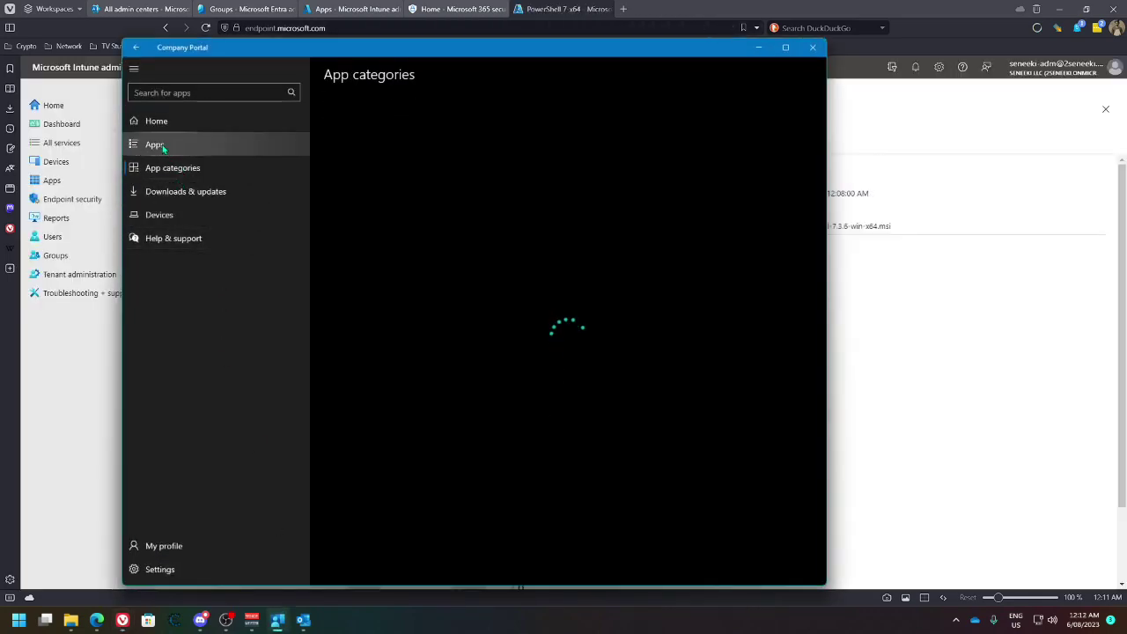
pyautogui.click(158, 145)
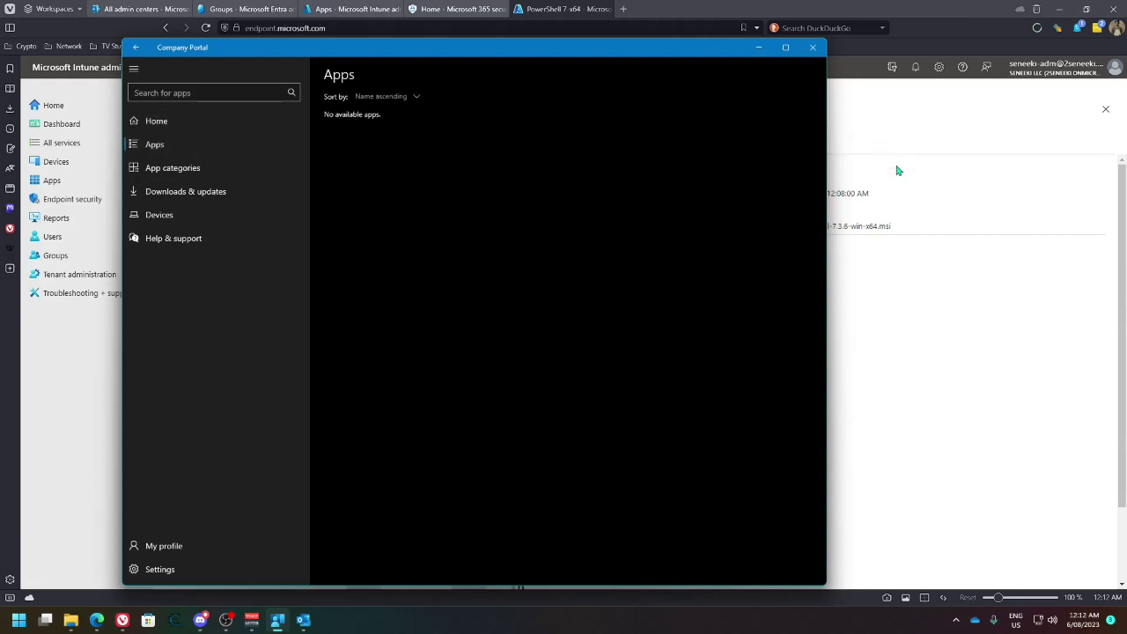
pyautogui.click(909, 336)
pyautogui.scroll(-1, 729, 334)
pyautogui.scroll(1, 722, 344)
pyautogui.click(203, 210)
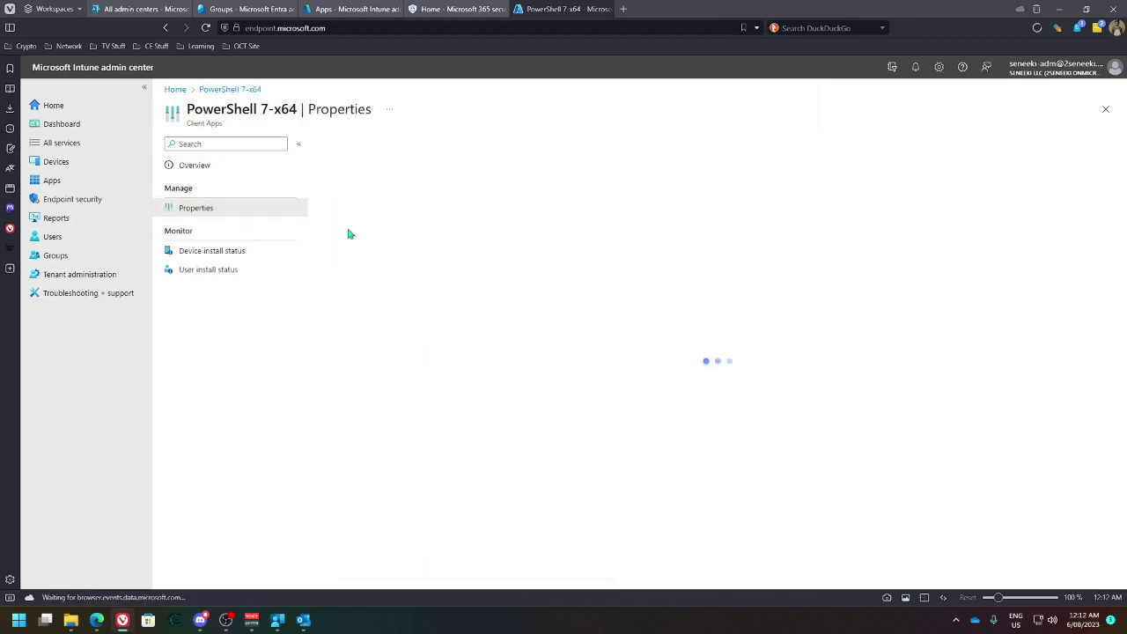
# View the PowerShell 7-x64 overview, then check the Company Portal Home page
pyautogui.click(185, 167)
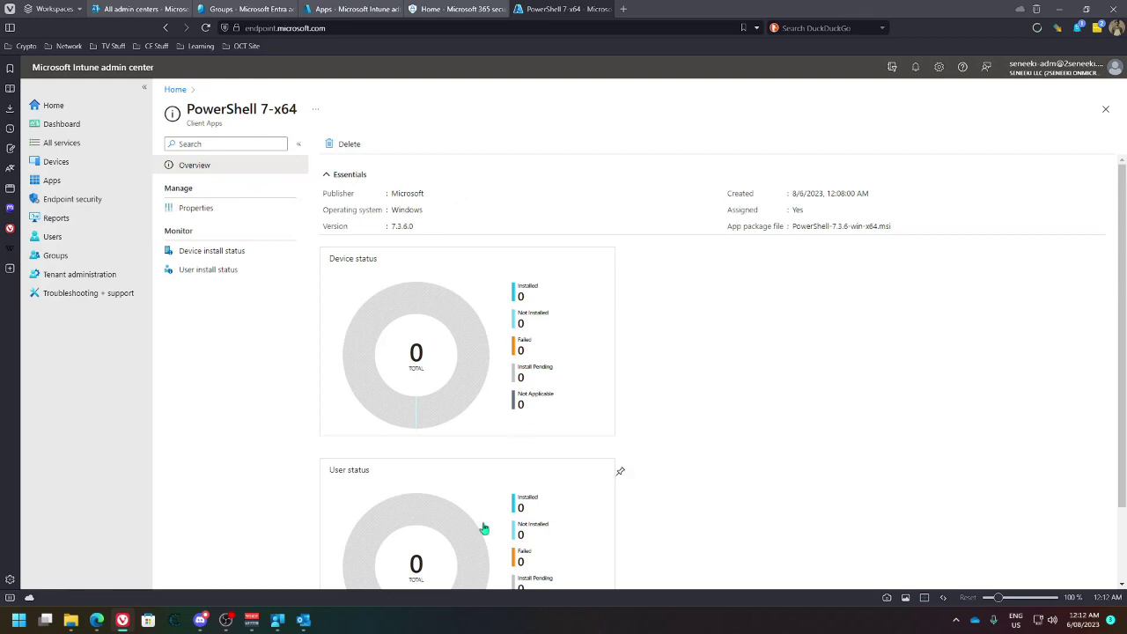
pyautogui.click(303, 621)
pyautogui.click(182, 130)
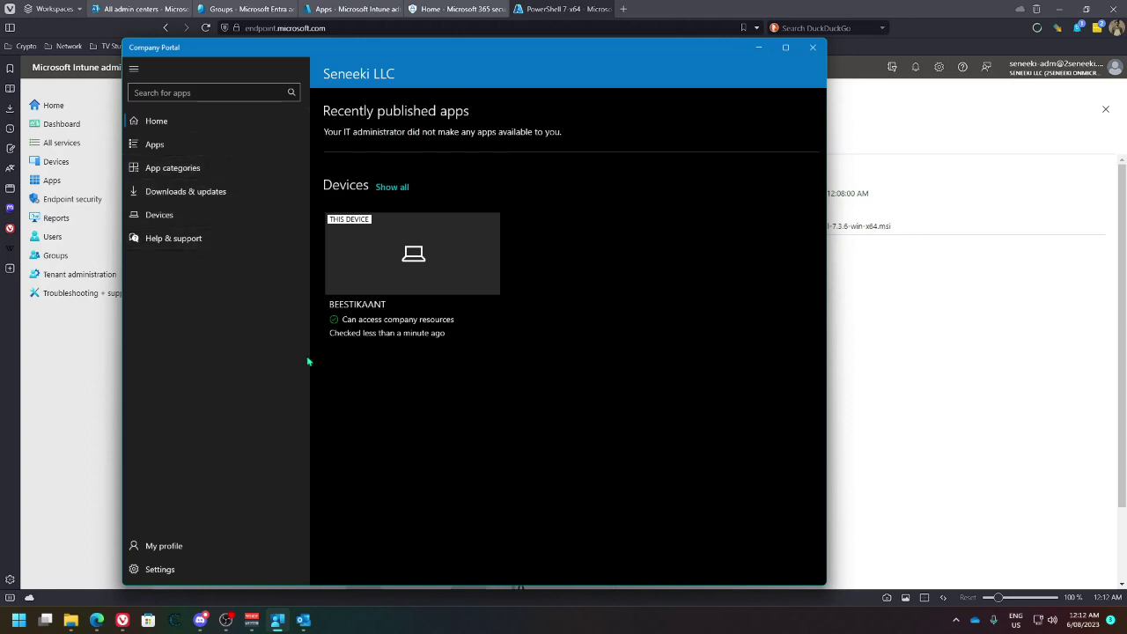
# Open the PowerShell 7-x64 properties and scroll down to its assignments
pyautogui.click(907, 402)
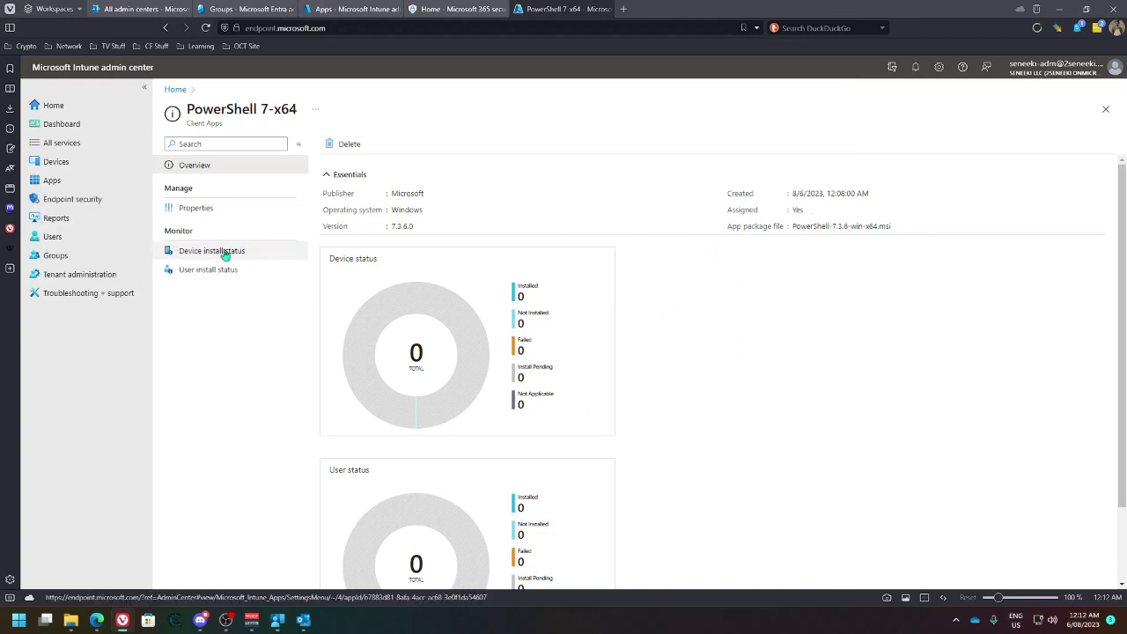
pyautogui.click(211, 213)
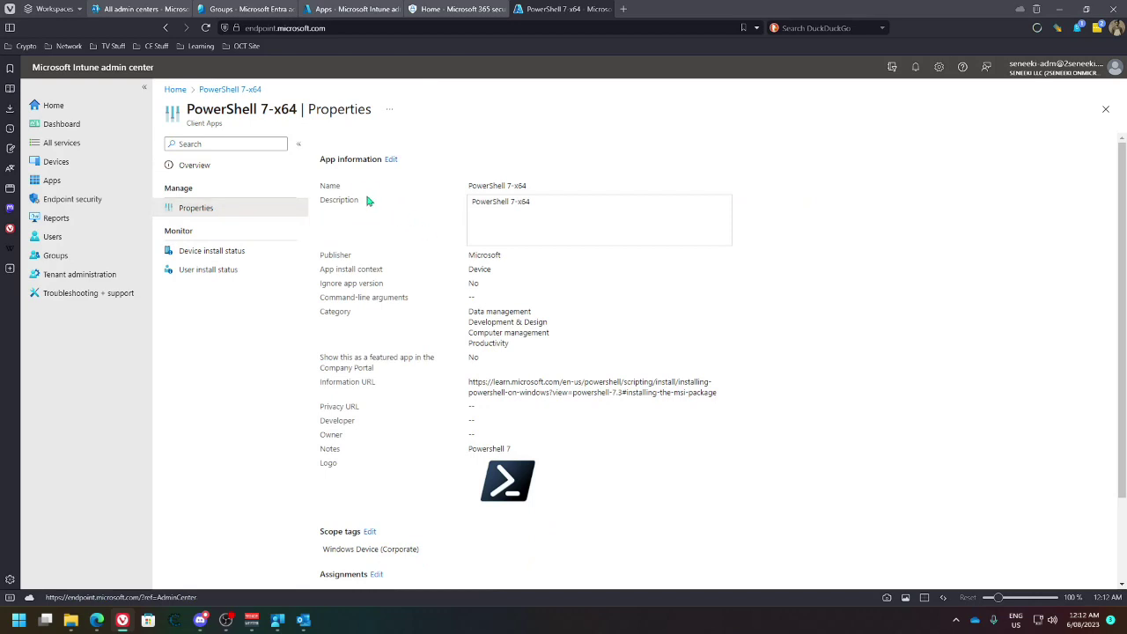
pyautogui.scroll(-2, 370, 396)
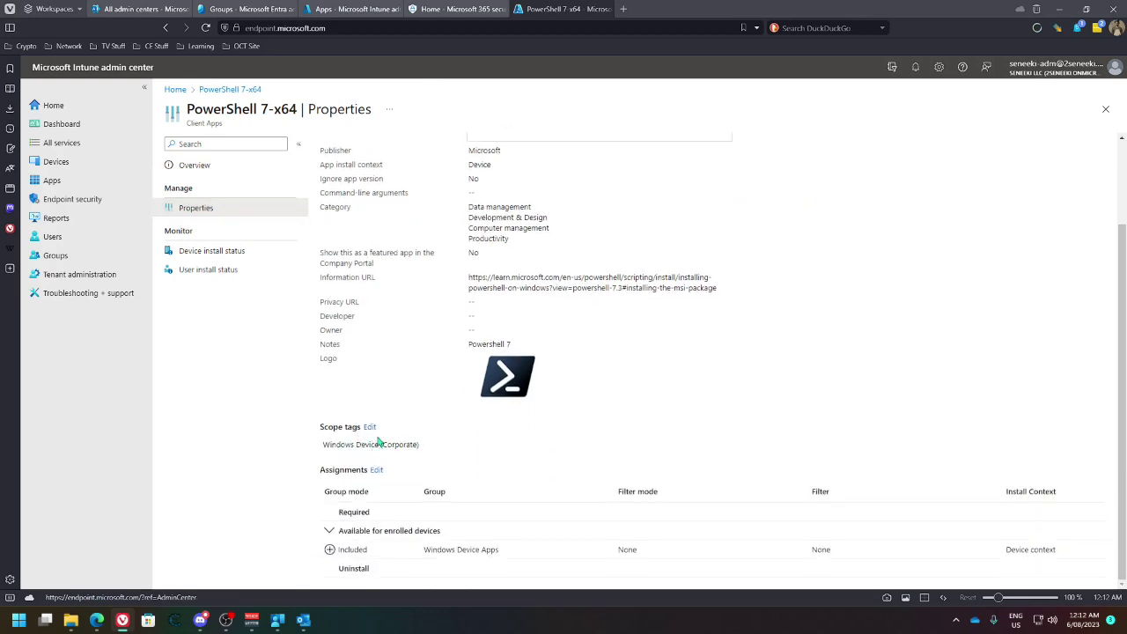
# Glance at the Entra groups, Apps and Defender tabs, then open the Devices overview
pyautogui.click(247, 13)
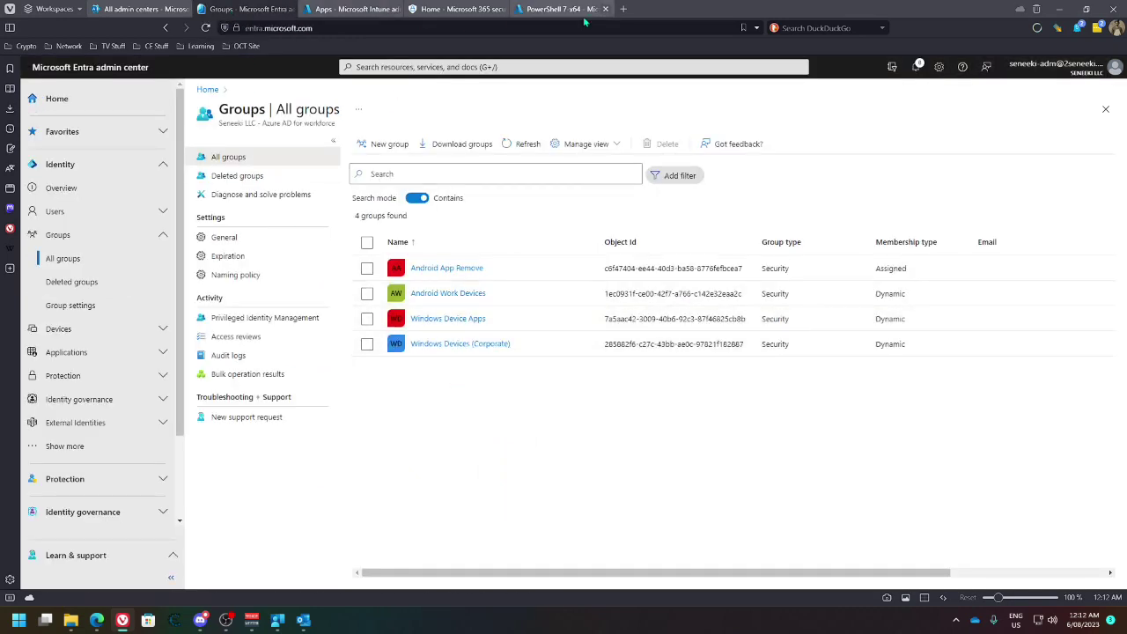
pyautogui.click(523, 12)
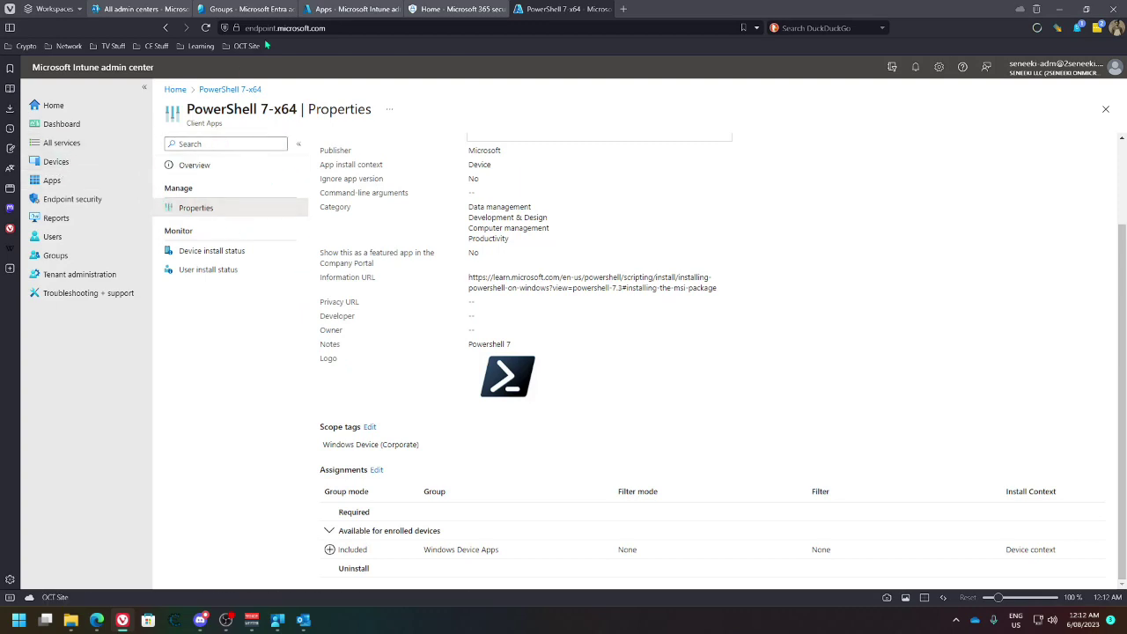
pyautogui.click(248, 9)
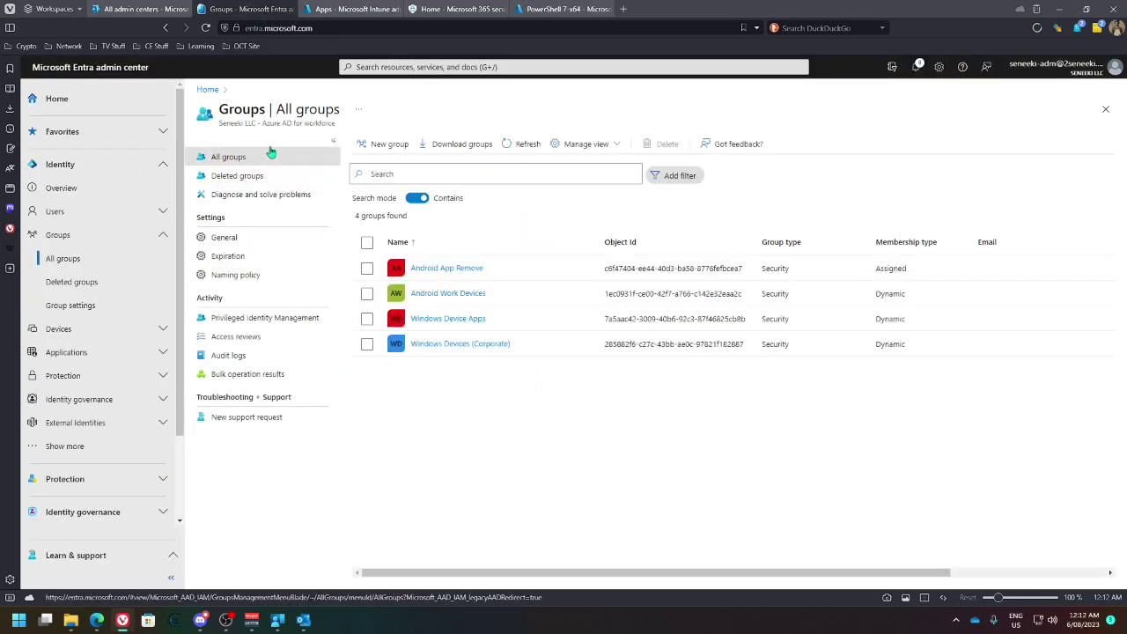
pyautogui.click(349, 9)
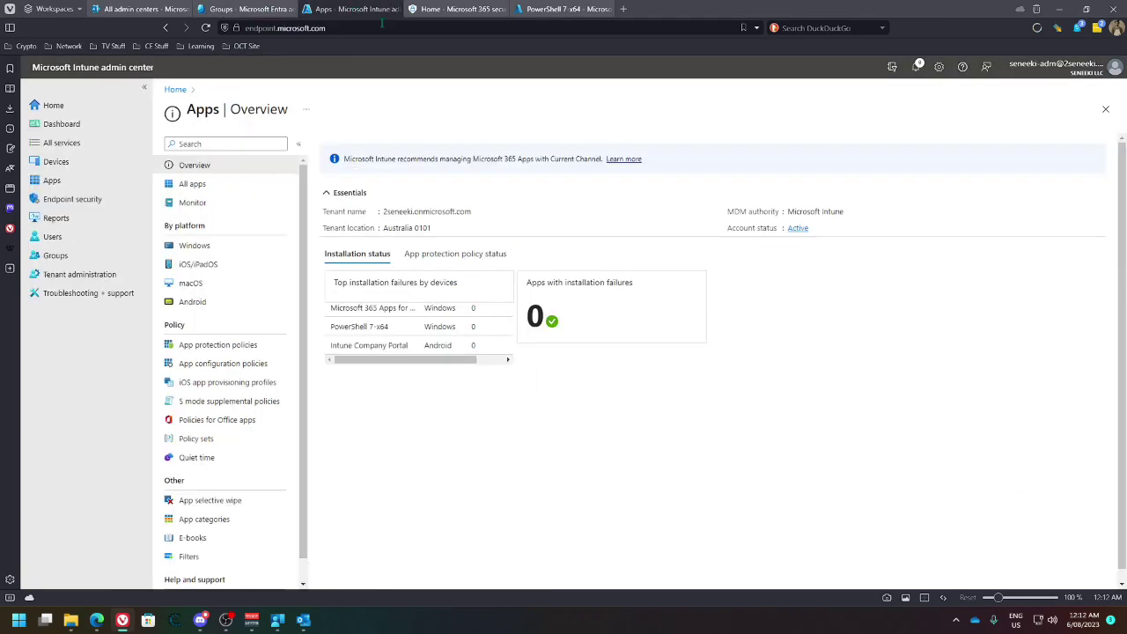
pyautogui.click(427, 9)
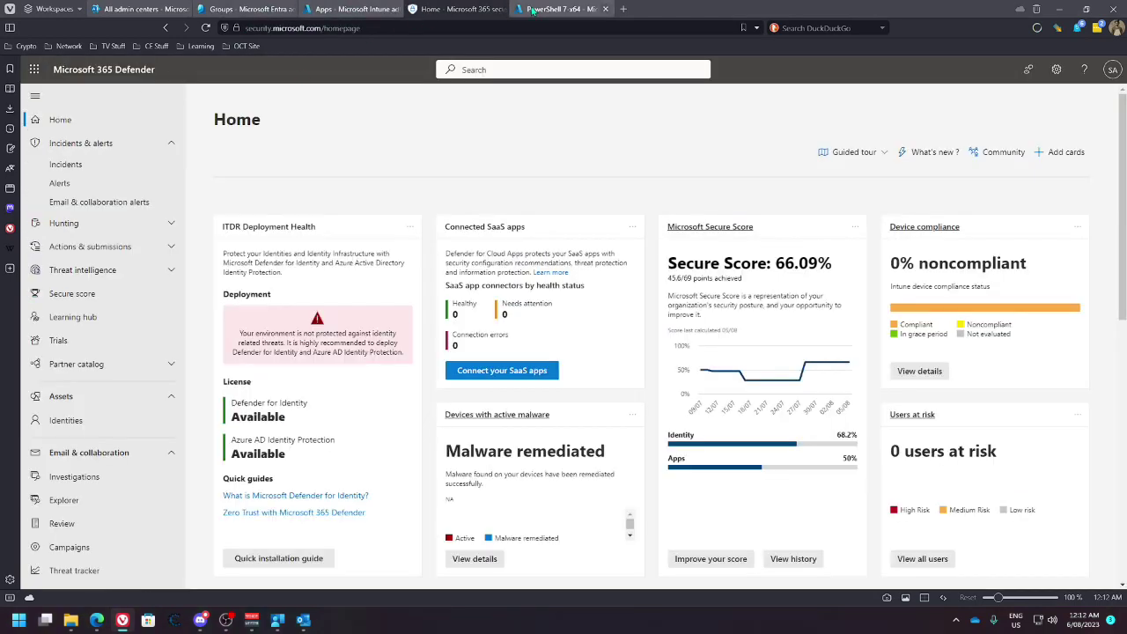
pyautogui.click(519, 9)
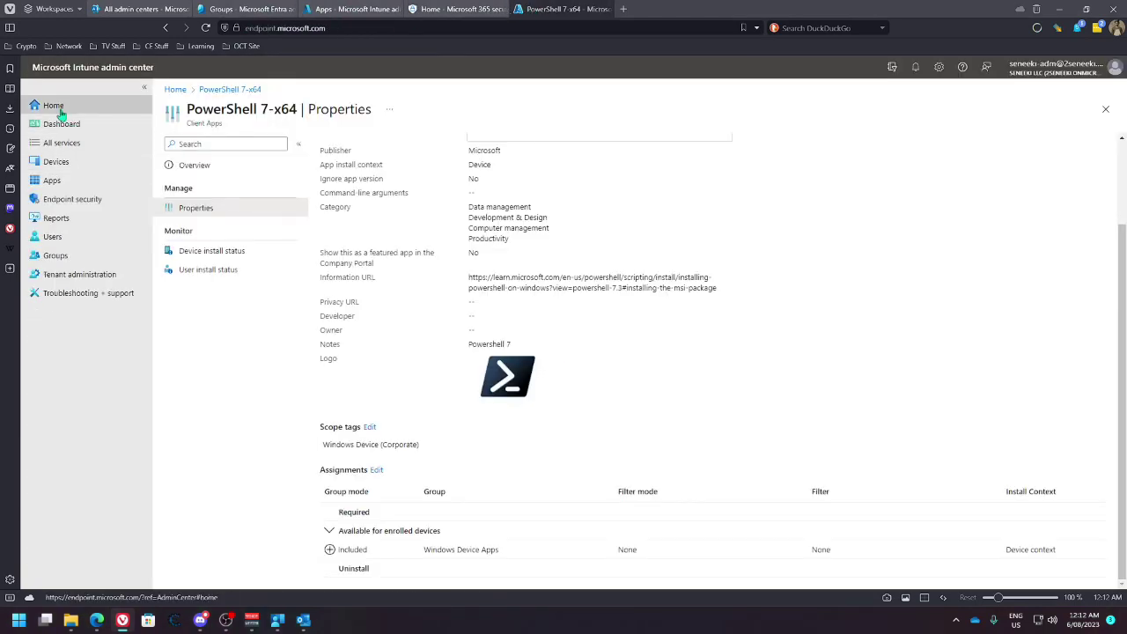
pyautogui.click(67, 162)
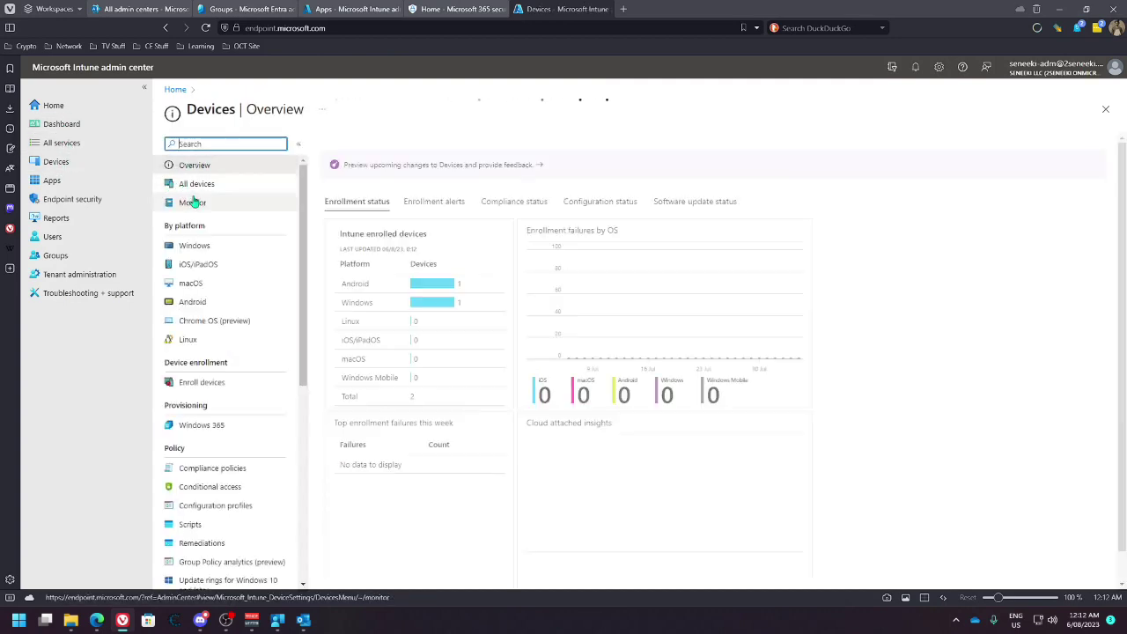
# Inspect Windows device BEESTIKAANT's properties and group membership, then open Windows Device Apps
pyautogui.click(193, 245)
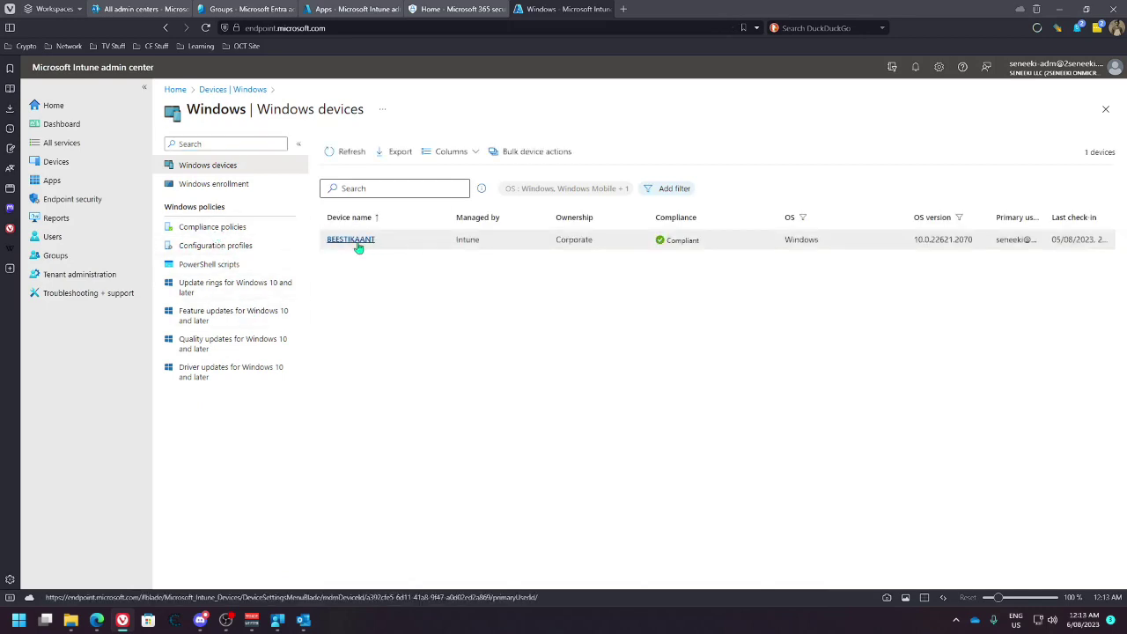
pyautogui.click(356, 241)
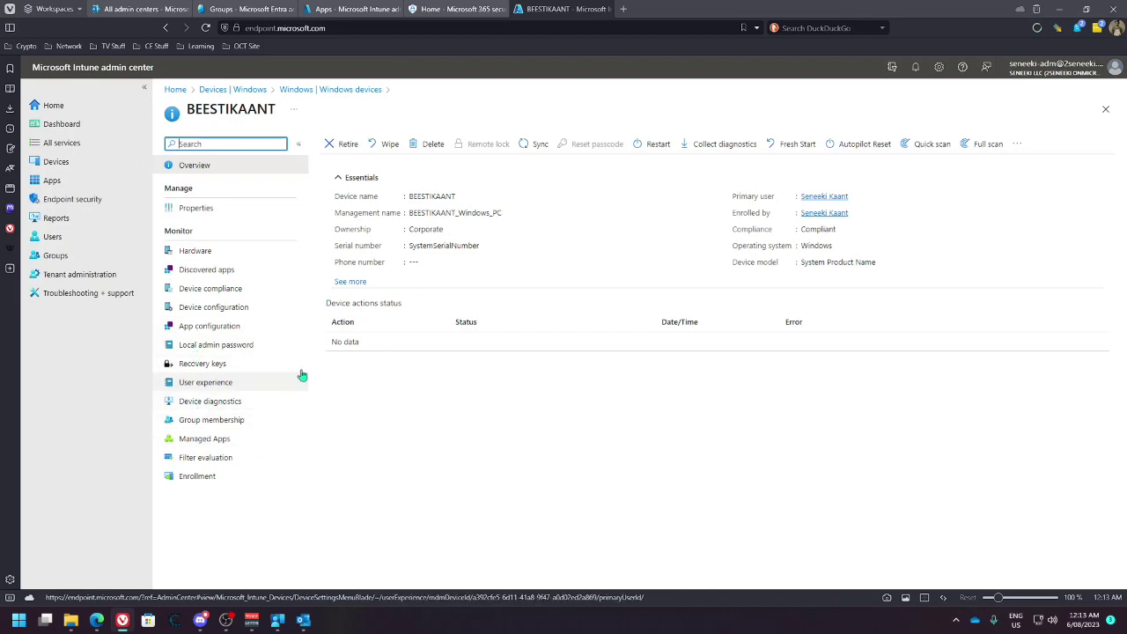
pyautogui.click(196, 208)
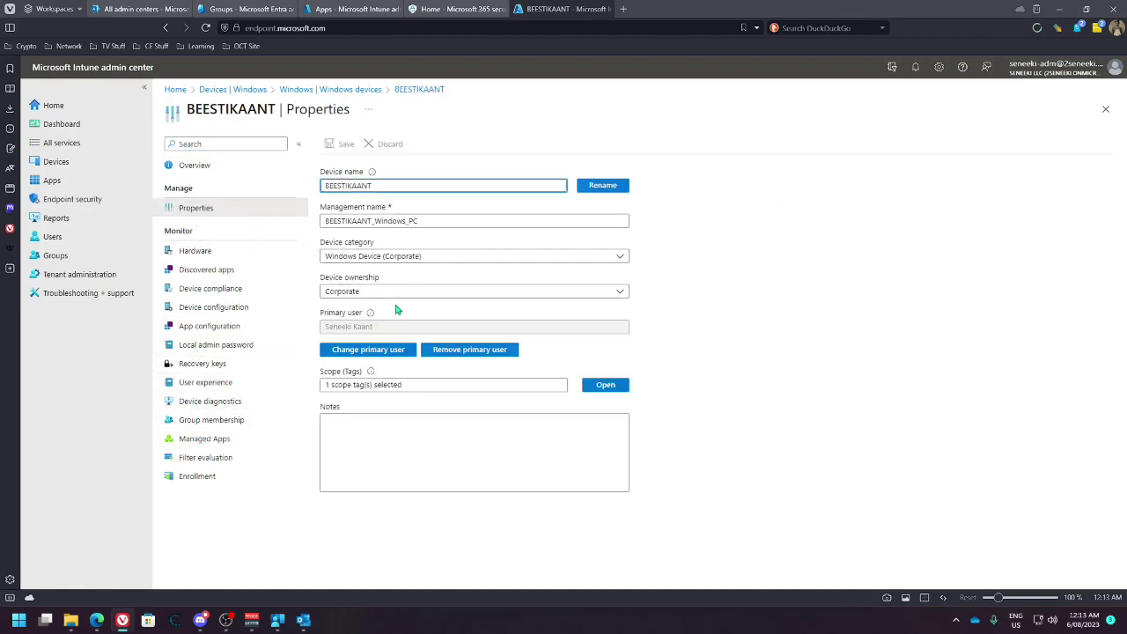
pyautogui.click(468, 257)
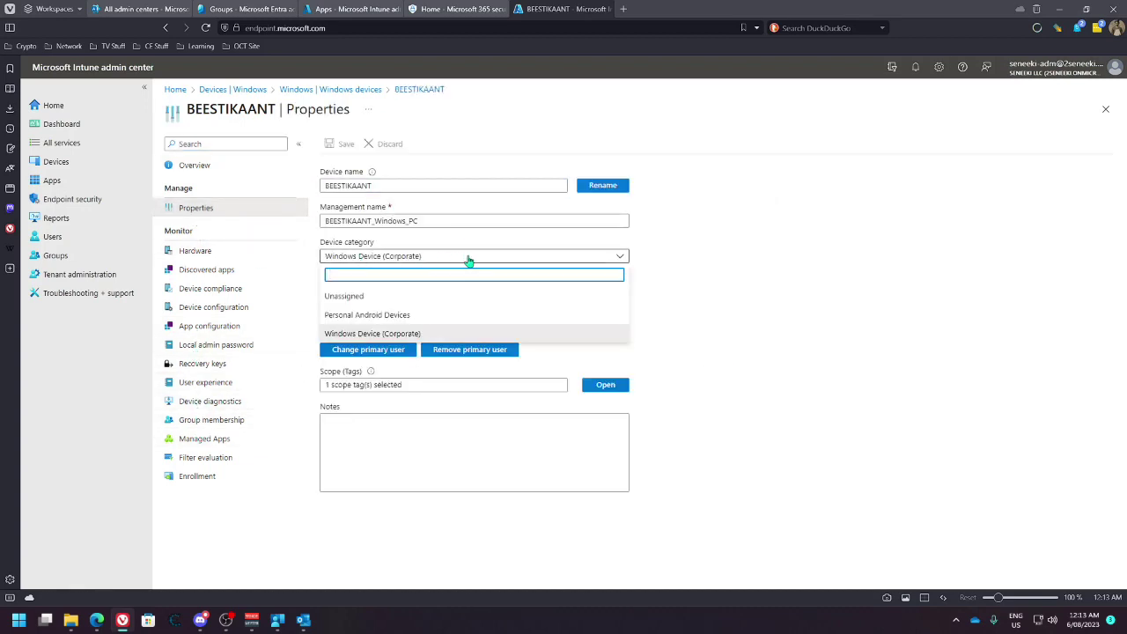
pyautogui.click(467, 259)
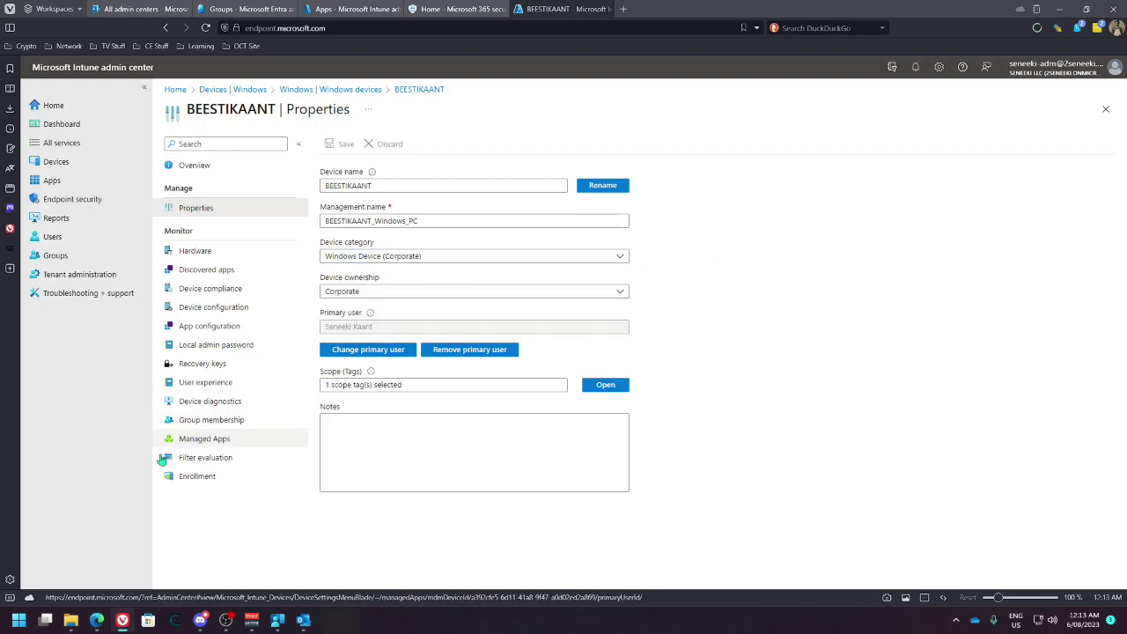
pyautogui.click(214, 420)
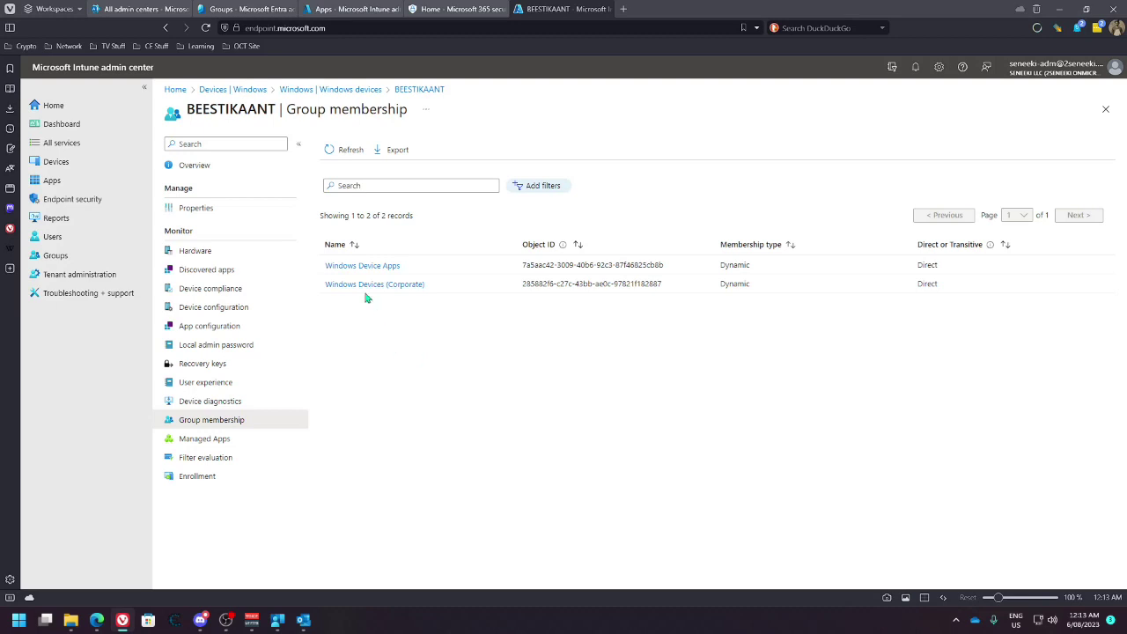
pyautogui.click(382, 269)
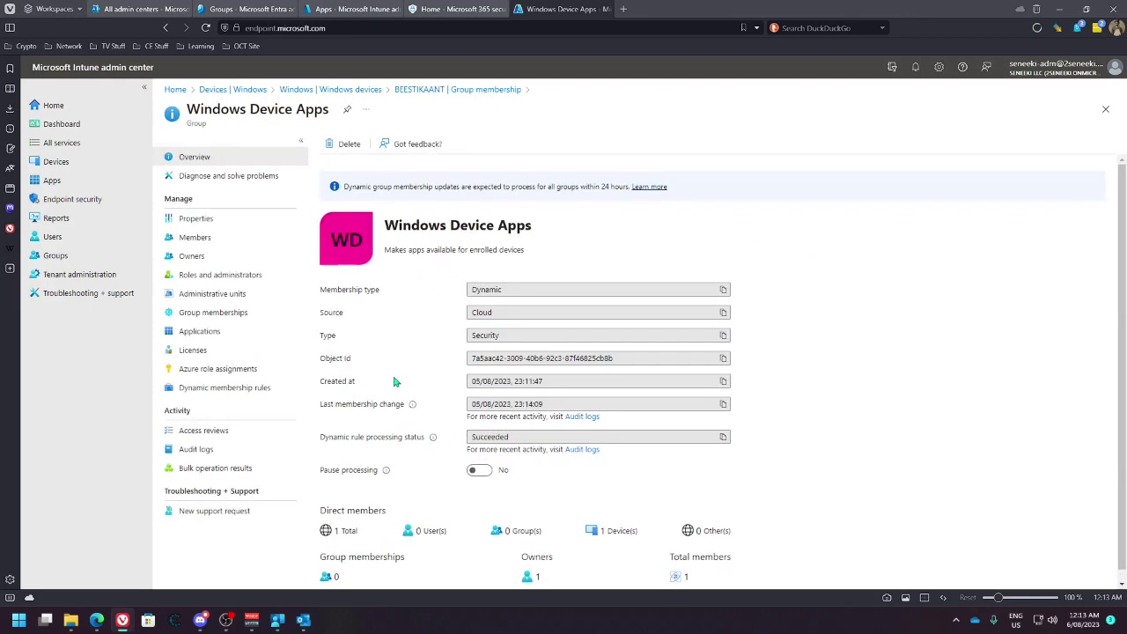
# Open the Scope tags list under Tenant administration > Roles
pyautogui.click(361, 91)
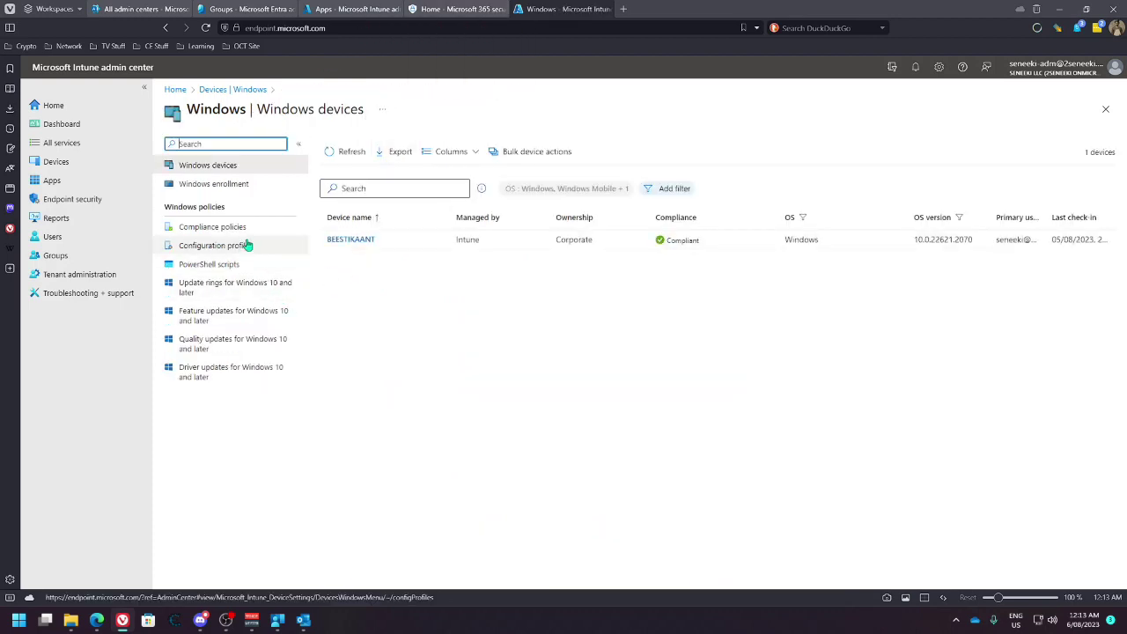
pyautogui.click(77, 276)
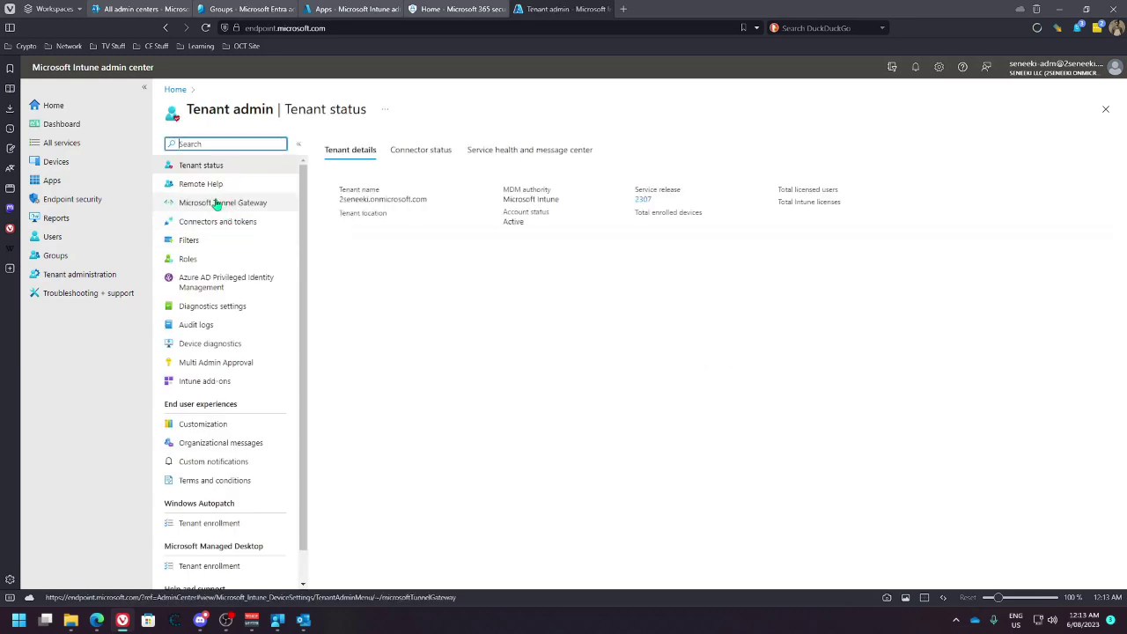
pyautogui.click(186, 262)
pyautogui.click(199, 204)
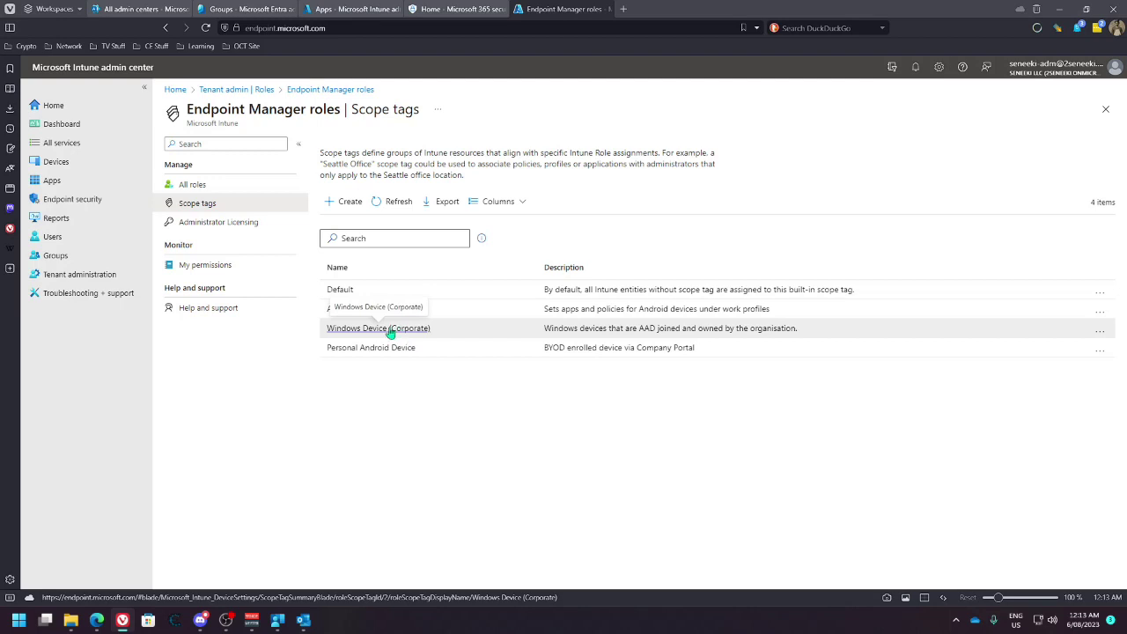
# Review the Windows Device Apps group's details in All groups
pyautogui.click(353, 9)
pyautogui.click(251, 9)
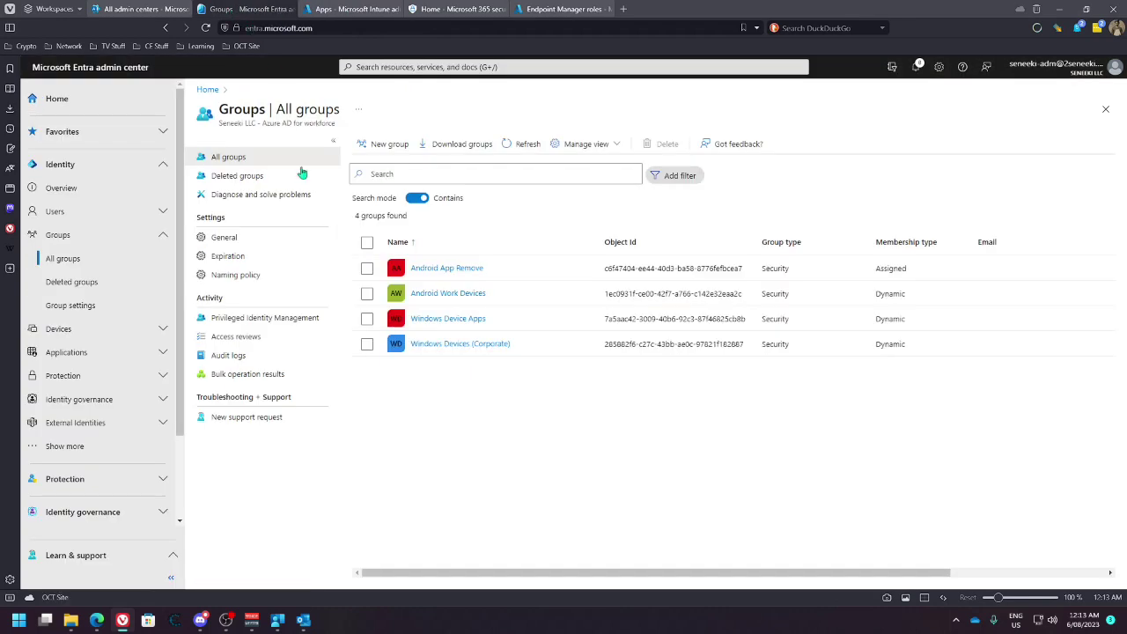
pyautogui.click(457, 319)
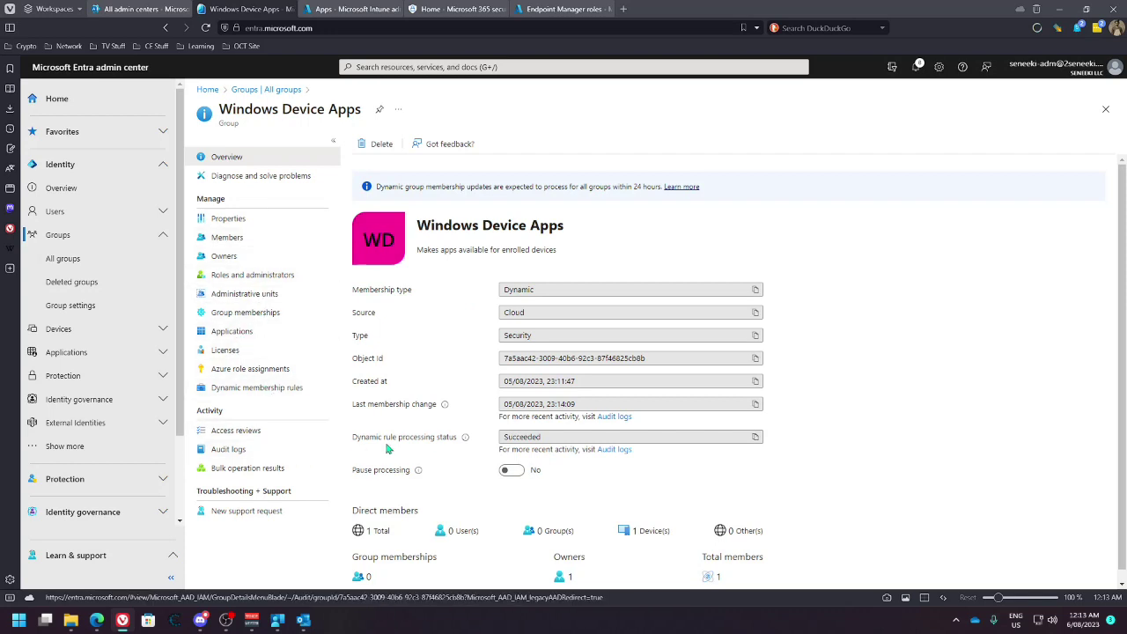
pyautogui.scroll(-1, 388, 450)
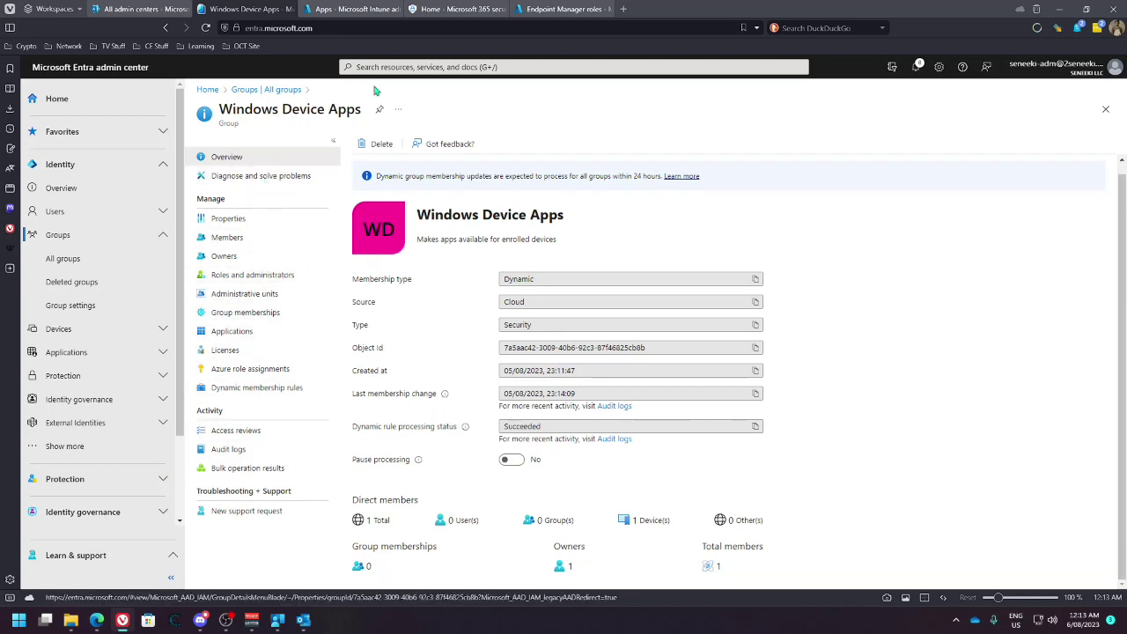
# Look at the Android Work Profile Apps tag, then open the Windows Device (Corporate) scope tag
pyautogui.click(564, 9)
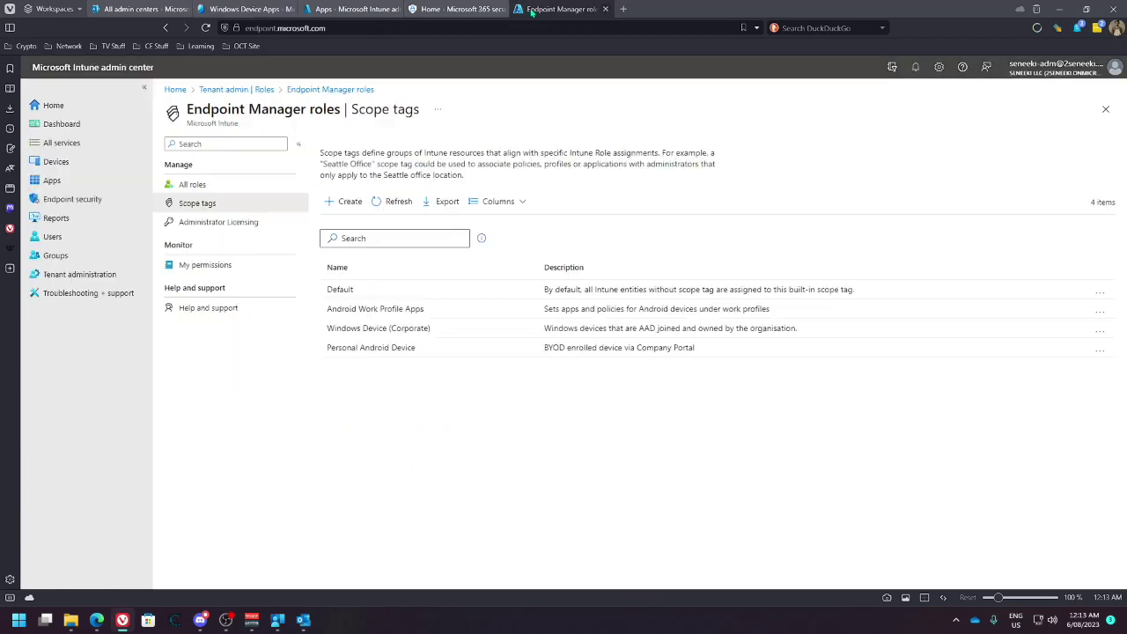
pyautogui.click(398, 310)
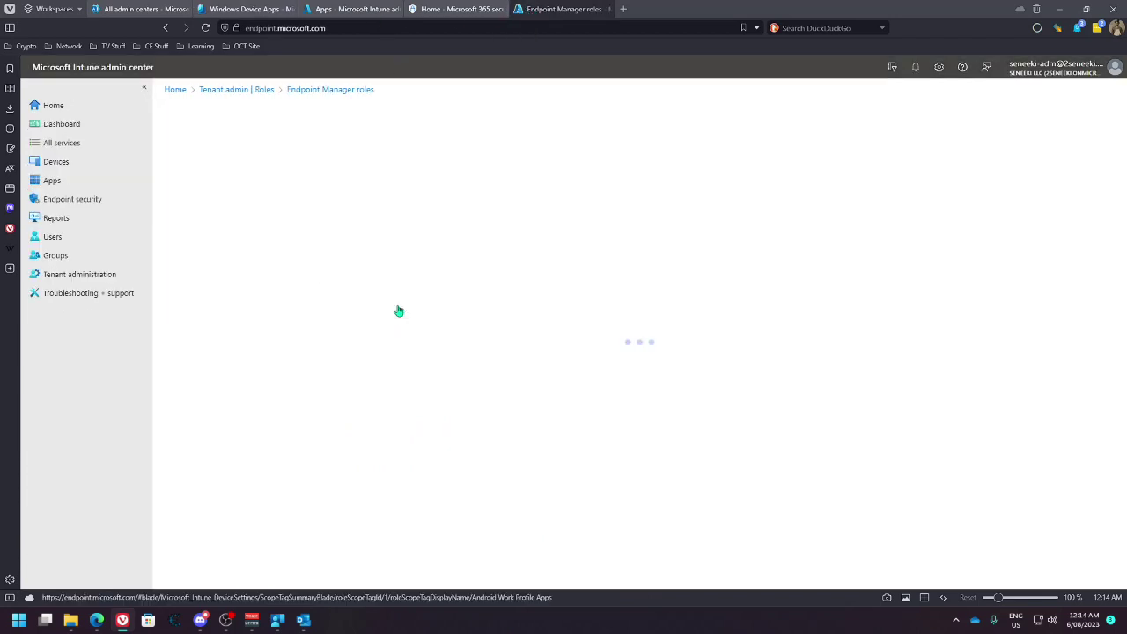
pyautogui.click(256, 91)
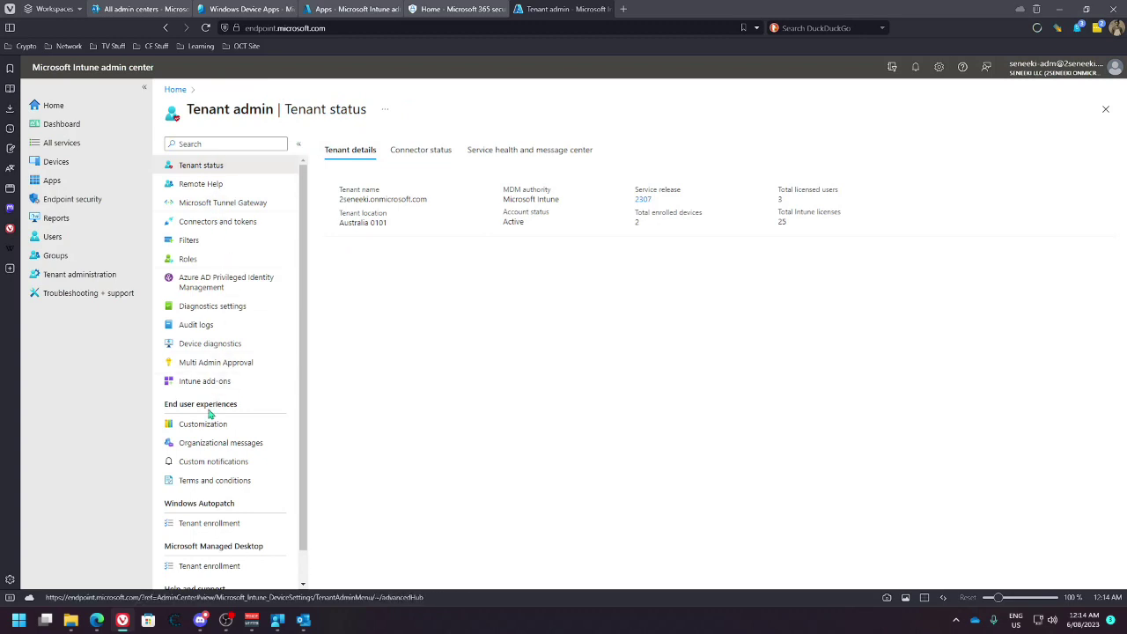
pyautogui.click(190, 259)
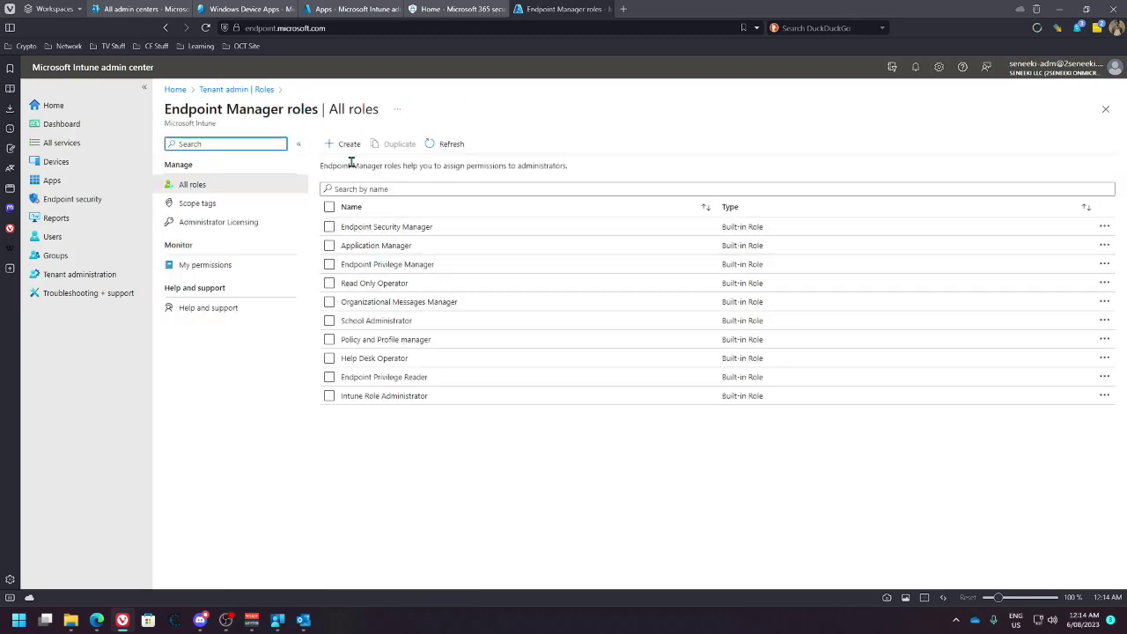
pyautogui.click(204, 205)
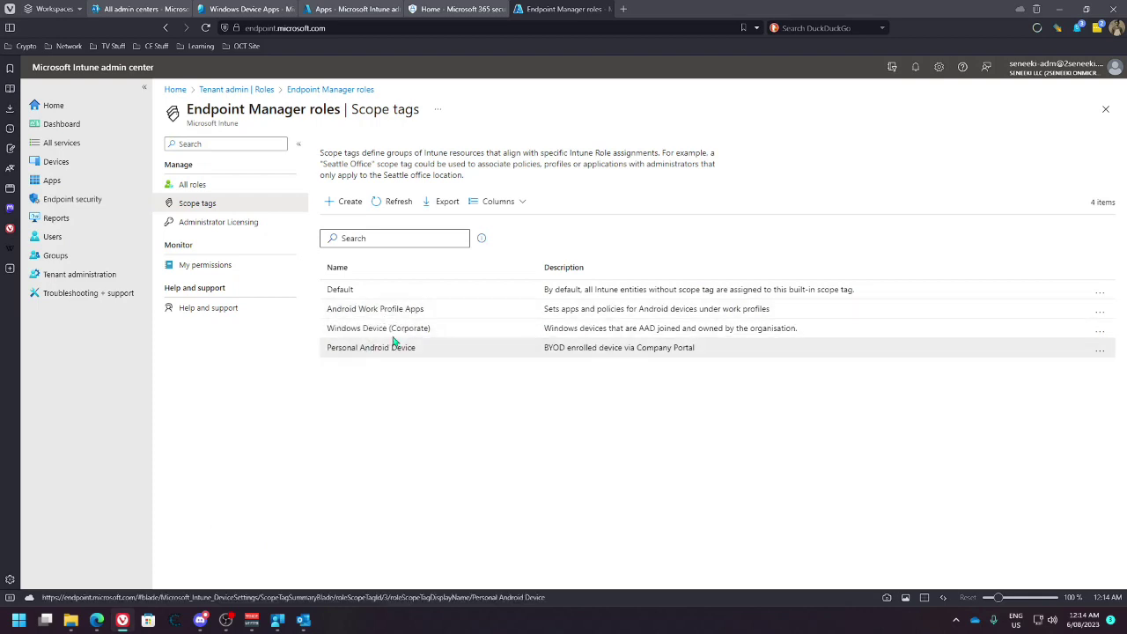
pyautogui.click(393, 330)
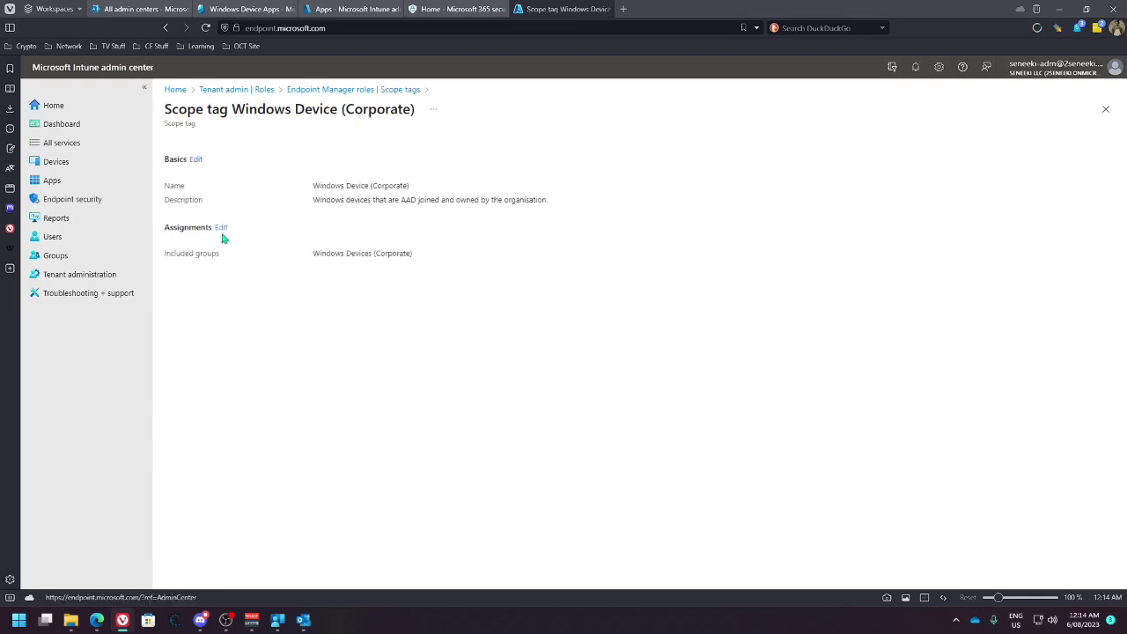
# Add the Windows Device Apps group to the Windows Device (Corporate) scope tag and save
pyautogui.click(221, 228)
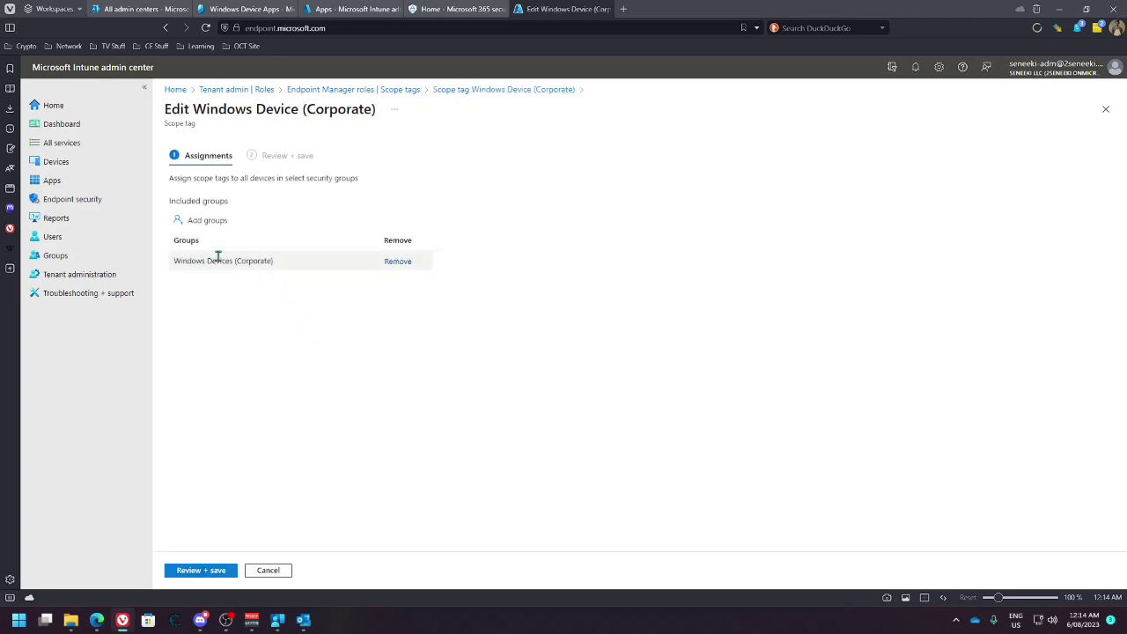
pyautogui.click(209, 221)
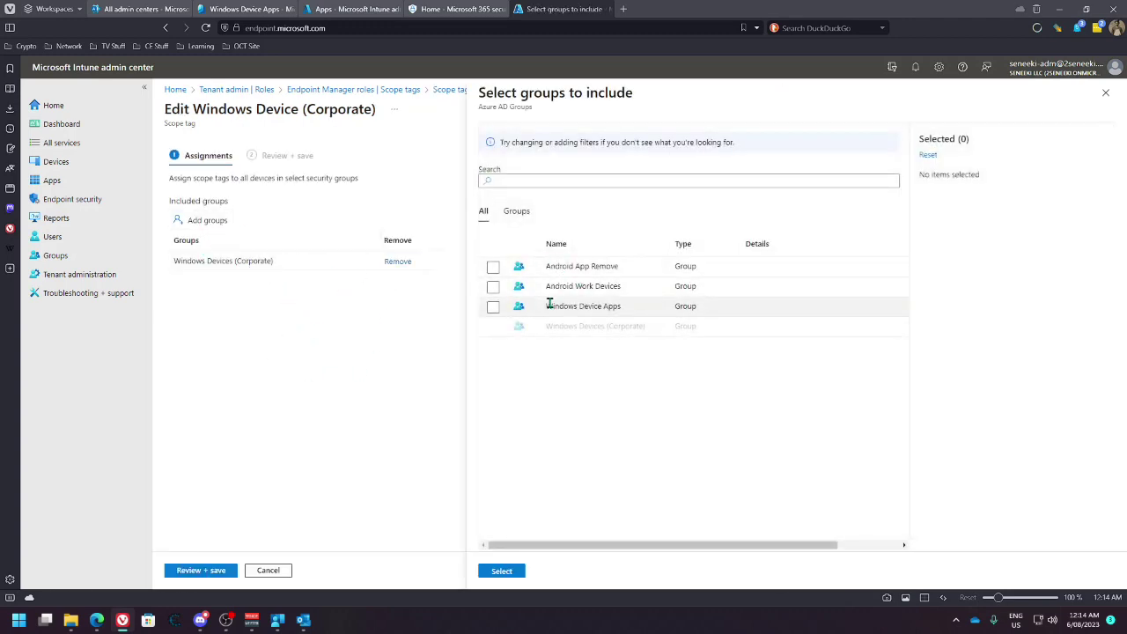
pyautogui.click(494, 307)
pyautogui.click(509, 571)
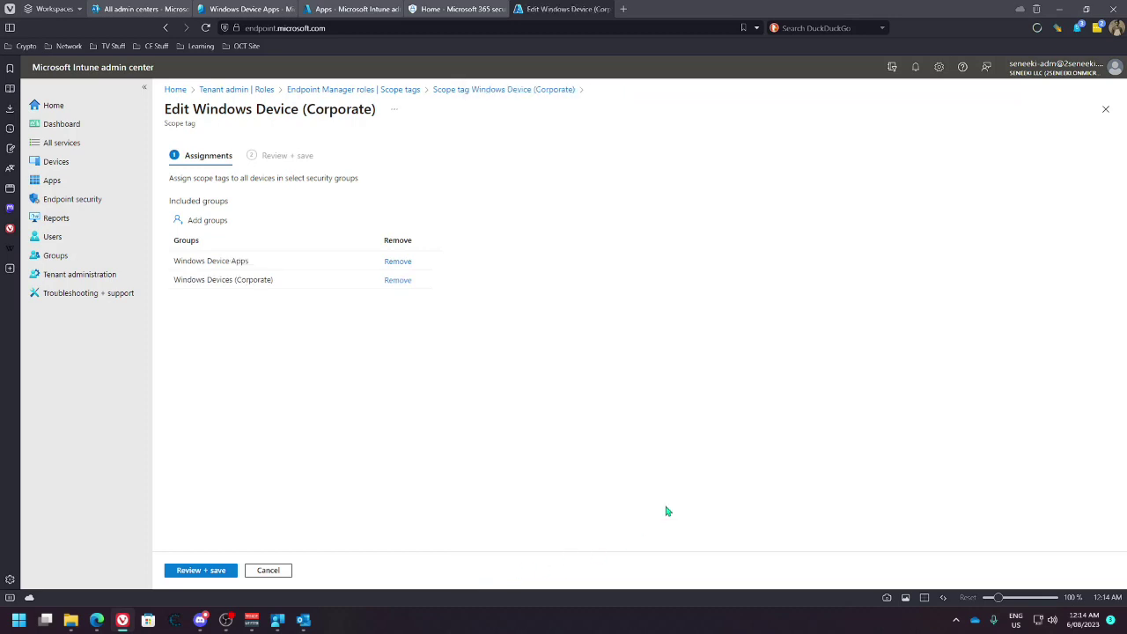
pyautogui.click(202, 572)
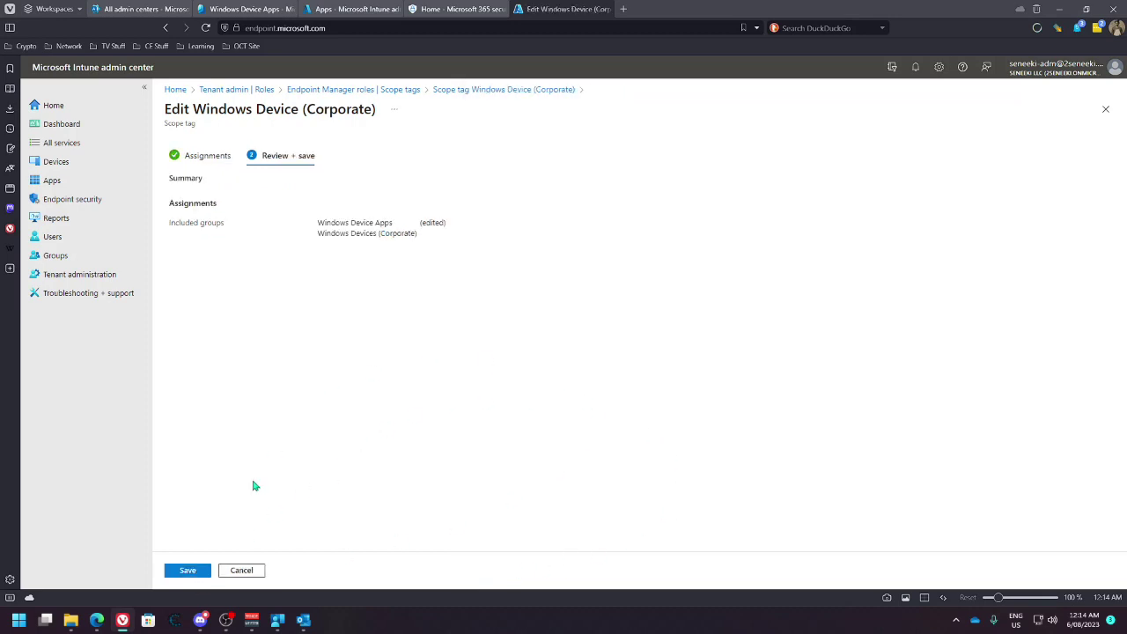
pyautogui.click(203, 571)
pyautogui.moveTo(278, 624)
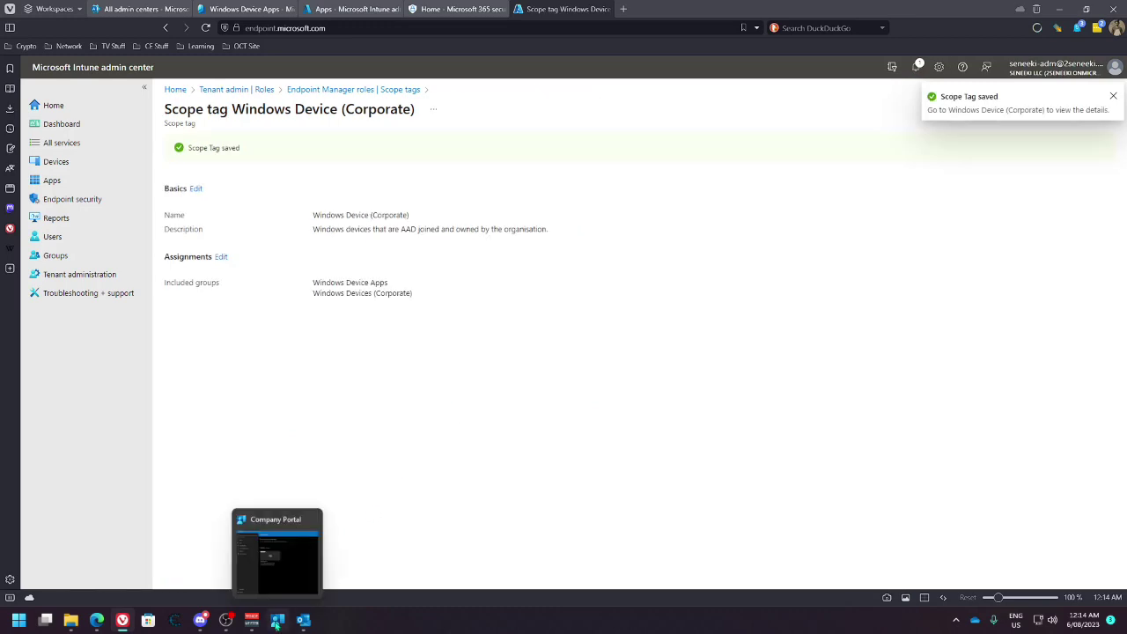
pyautogui.click(318, 565)
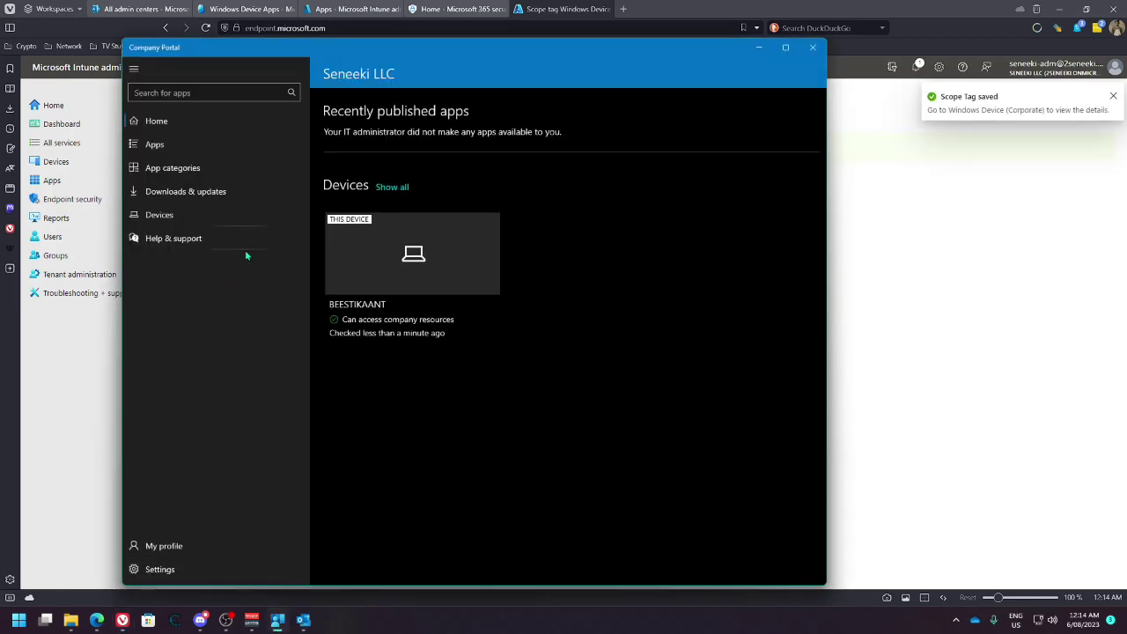
# Browse Company Portal's App categories, Devices and My profile, then sync the device
pyautogui.click(191, 172)
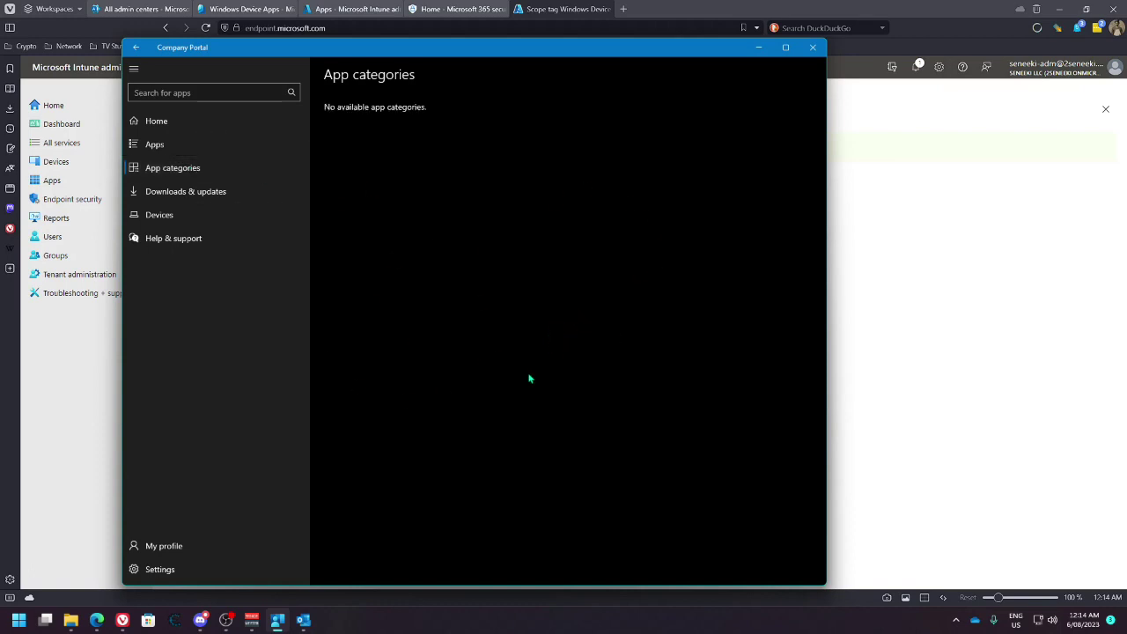
pyautogui.click(163, 218)
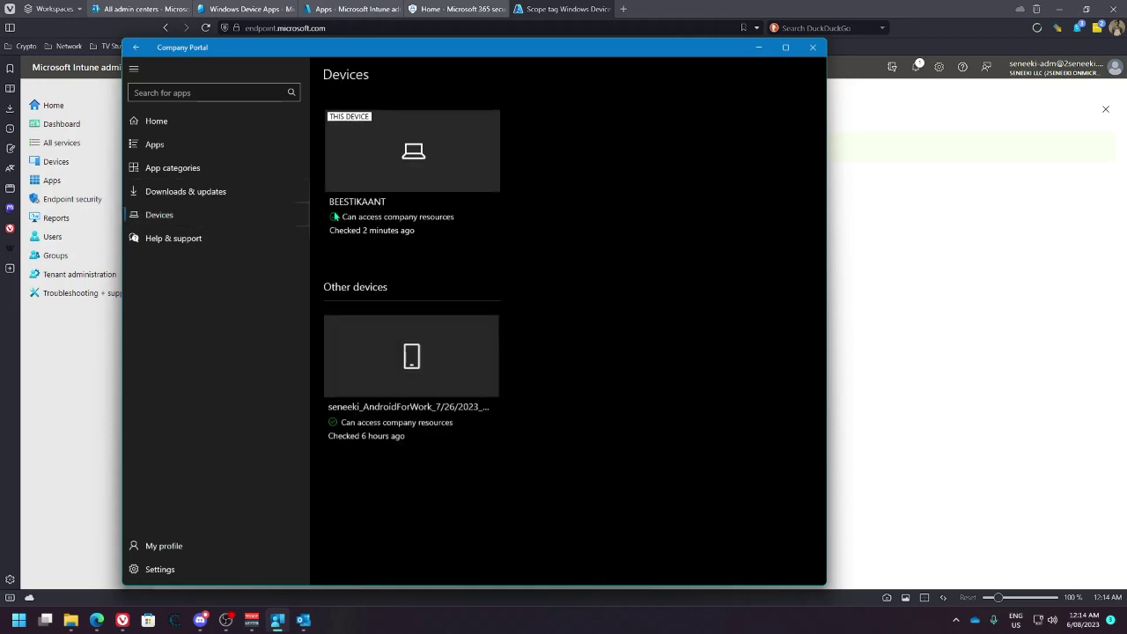
pyautogui.click(160, 546)
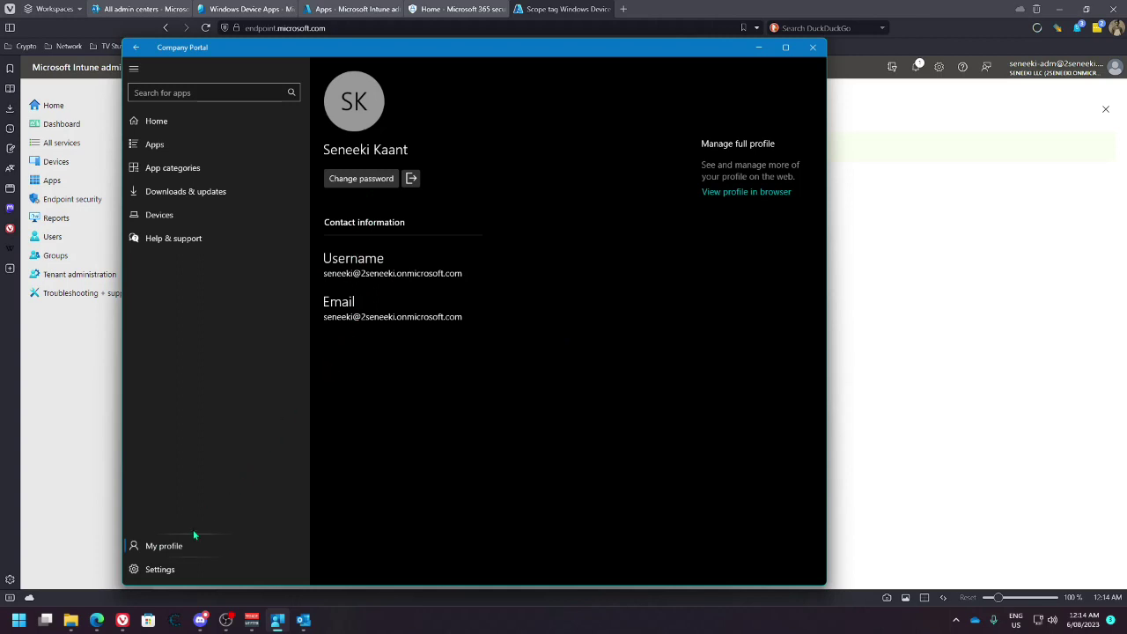
pyautogui.click(165, 569)
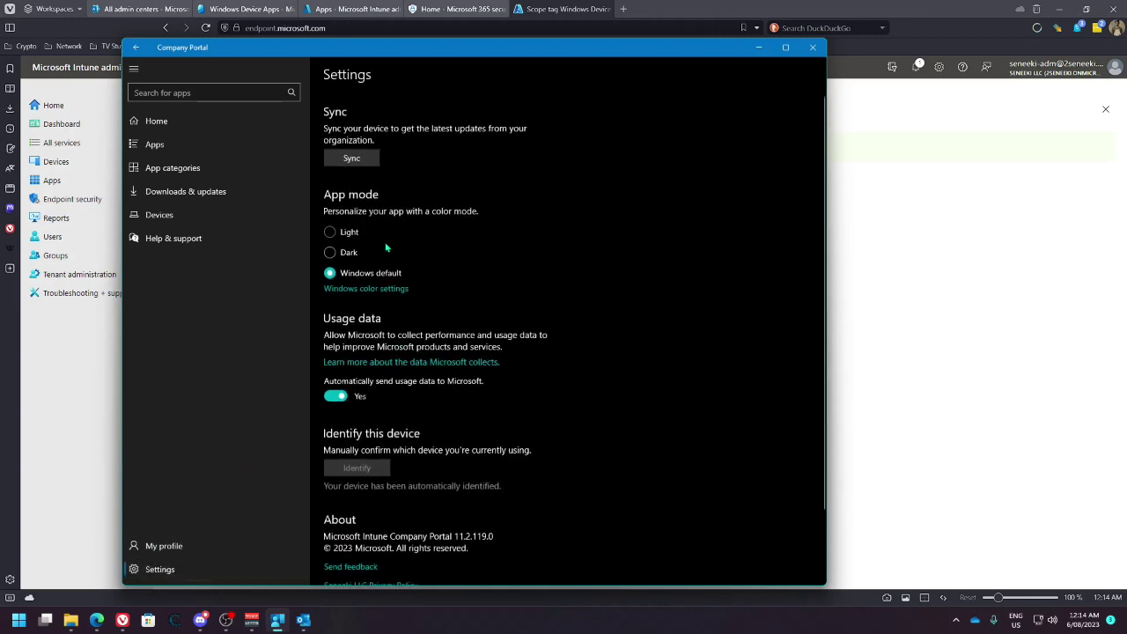
pyautogui.click(361, 156)
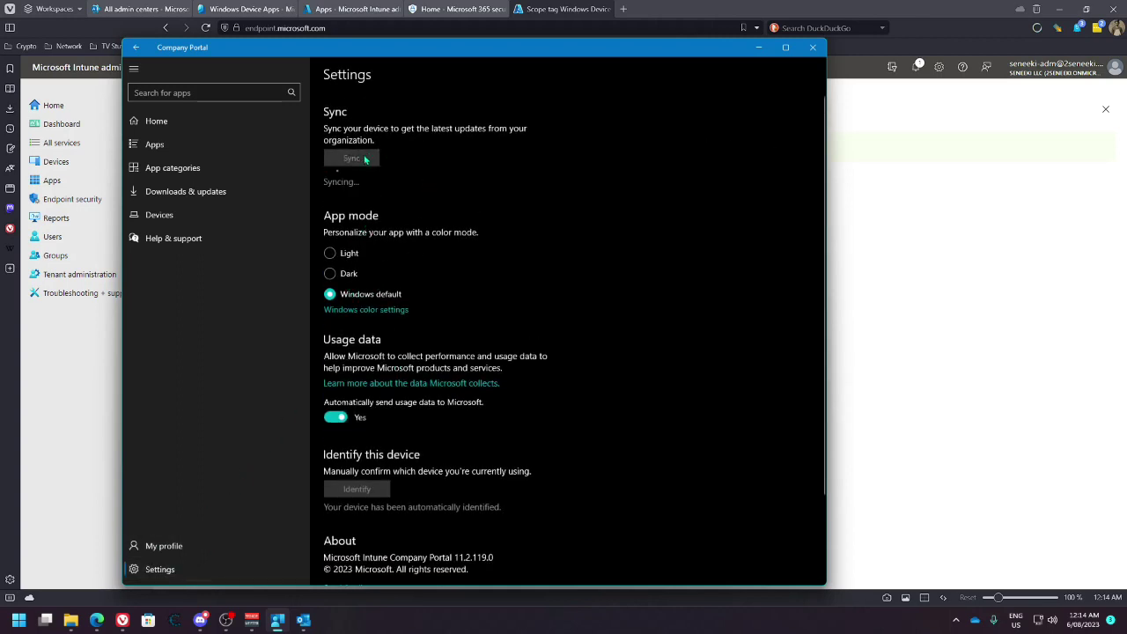
# Return to the Intune admin center's Apps overview
pyautogui.click(932, 13)
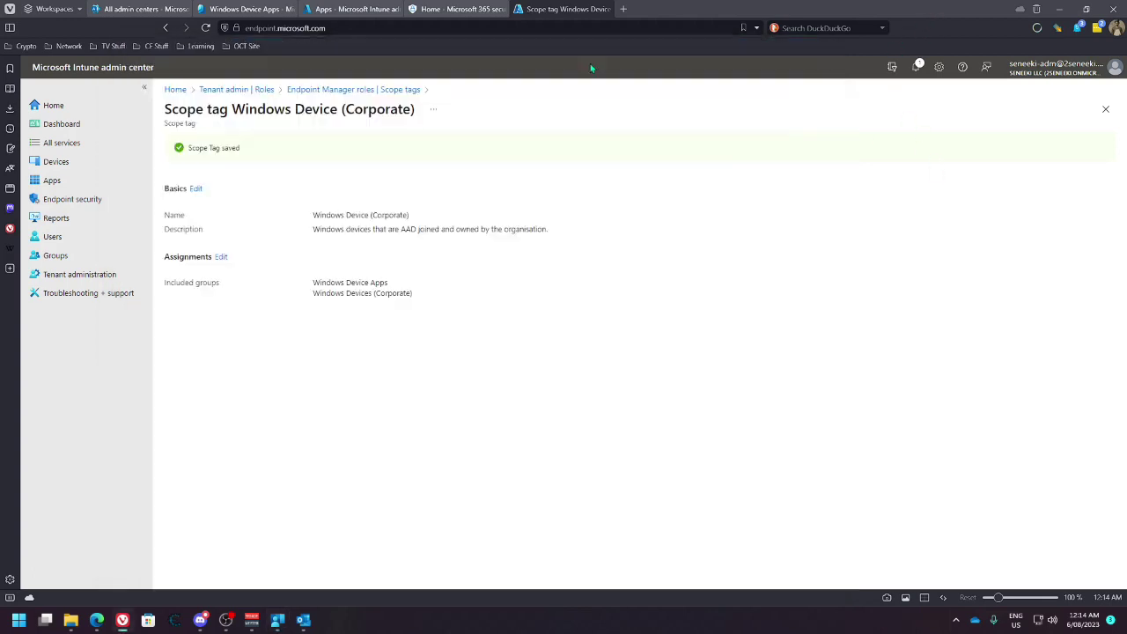
pyautogui.click(130, 127)
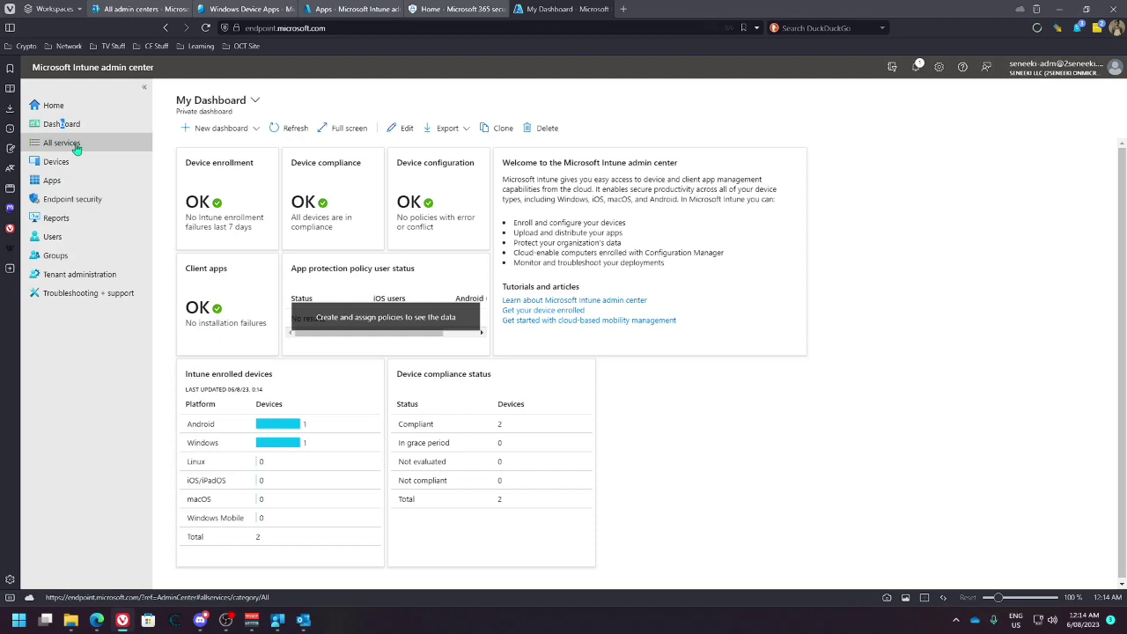
pyautogui.click(340, 10)
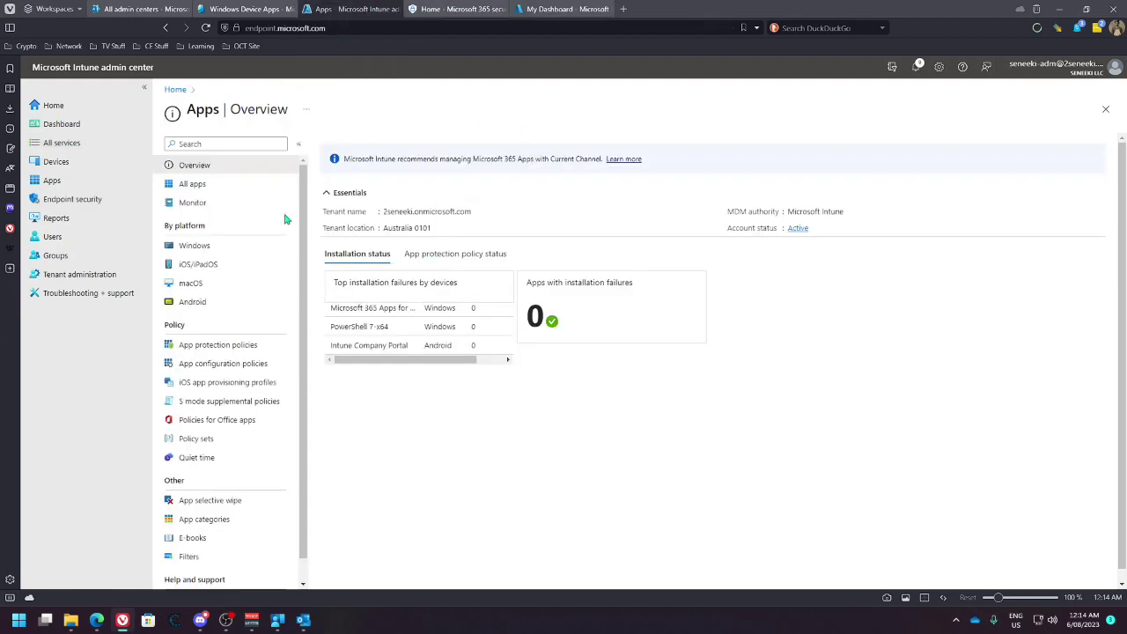
# Add a Windows line-of-business app using the Teams_windows_x64.msi package
pyautogui.click(193, 246)
pyautogui.click(339, 144)
pyautogui.click(845, 149)
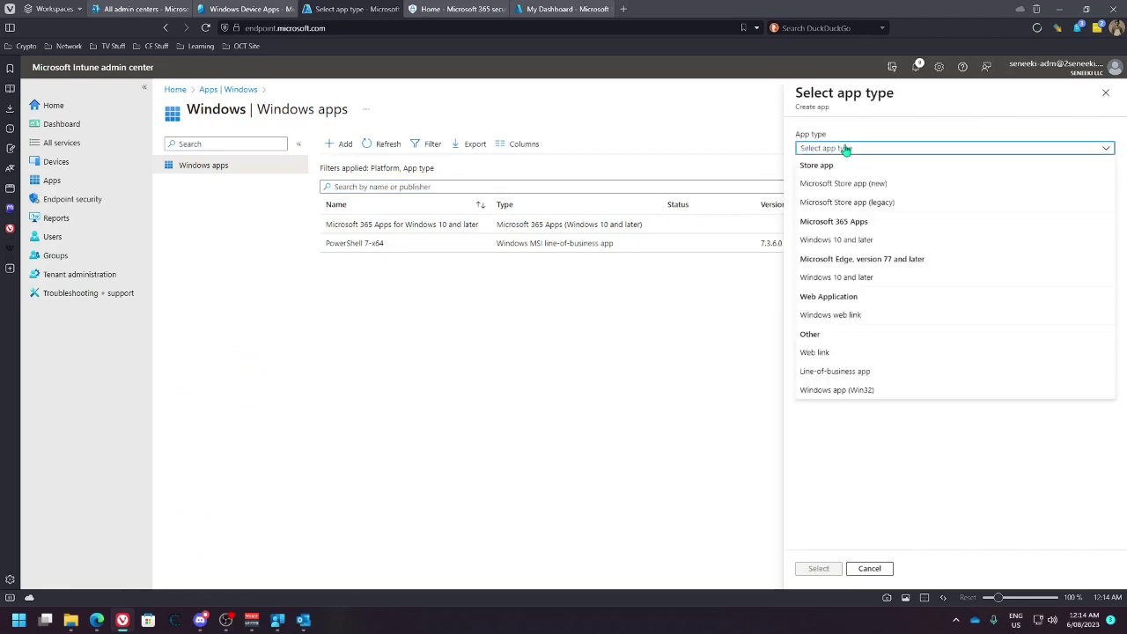
pyautogui.click(825, 371)
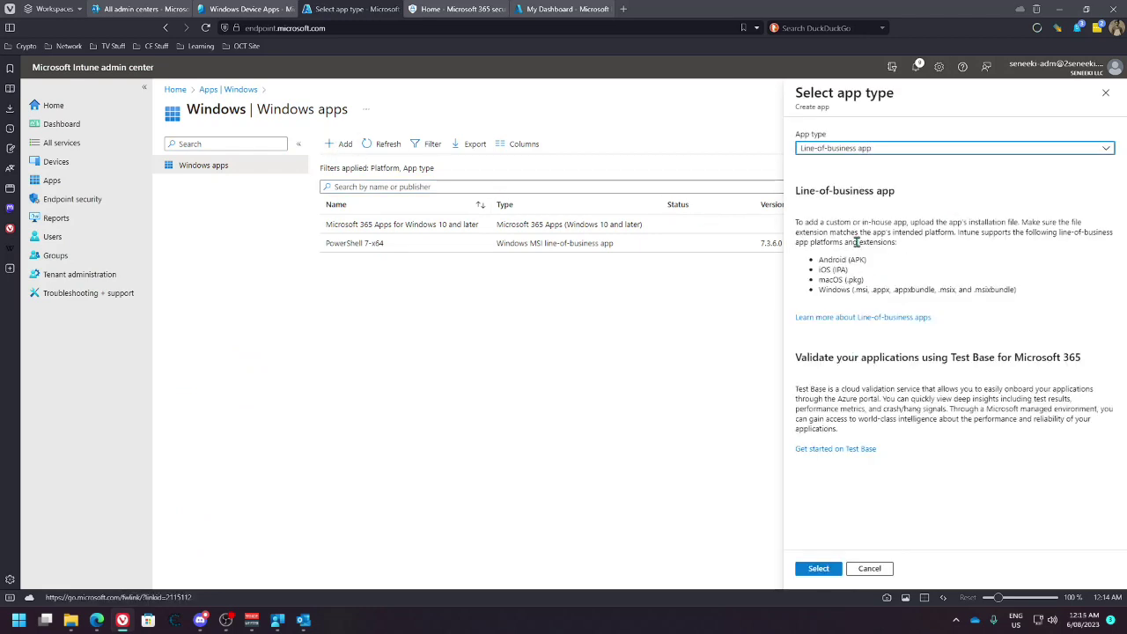
pyautogui.click(818, 568)
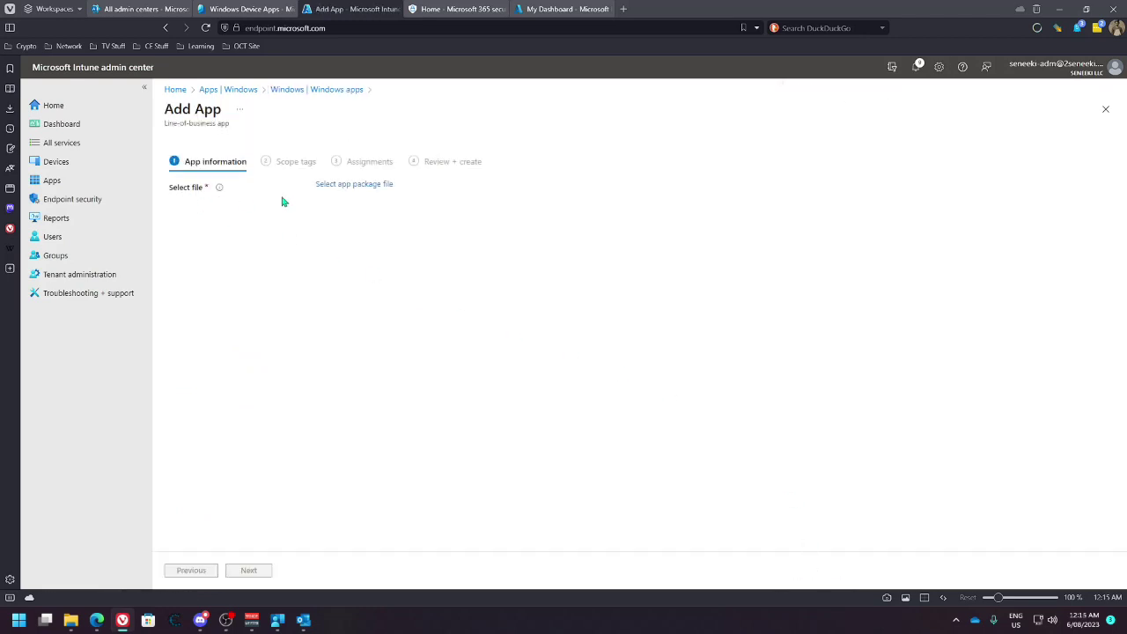
pyautogui.click(349, 187)
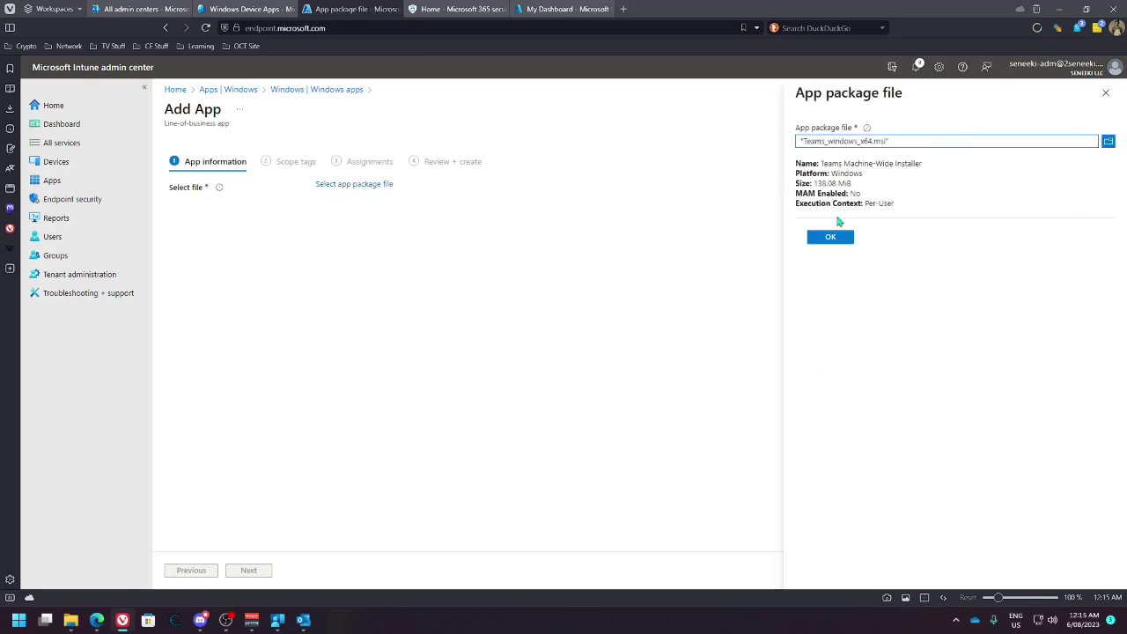
pyautogui.click(843, 237)
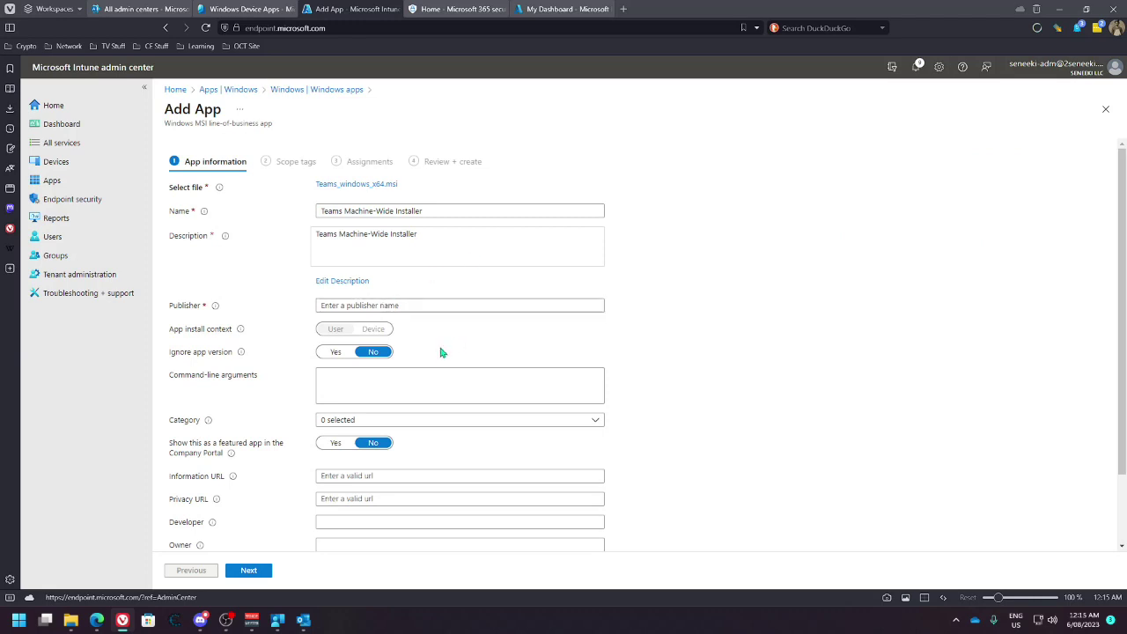
# Set publisher Microsoft and categories Productivity, Business and Collaboration & Social
pyautogui.click(371, 305)
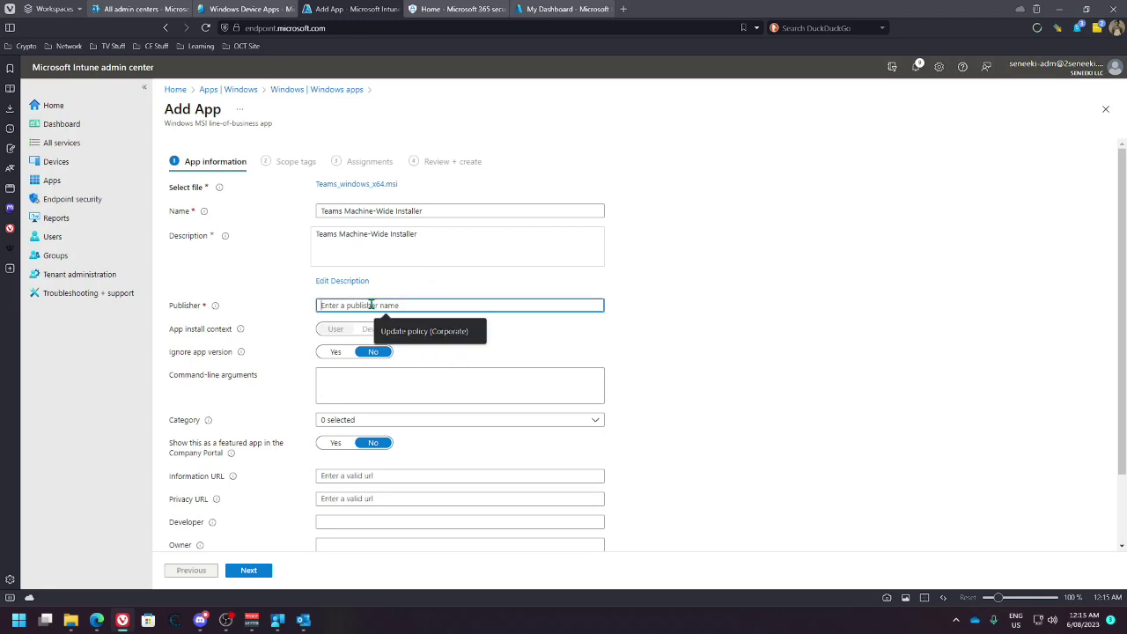
pyautogui.write('Microsoft')
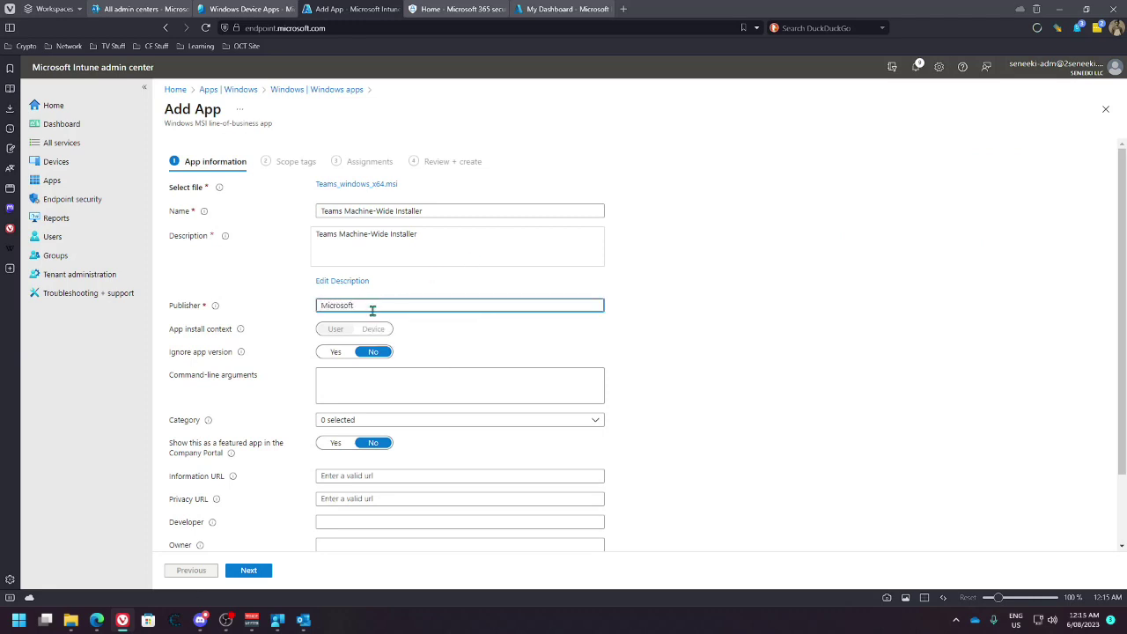
pyautogui.scroll(-2, 322, 366)
pyautogui.click(353, 336)
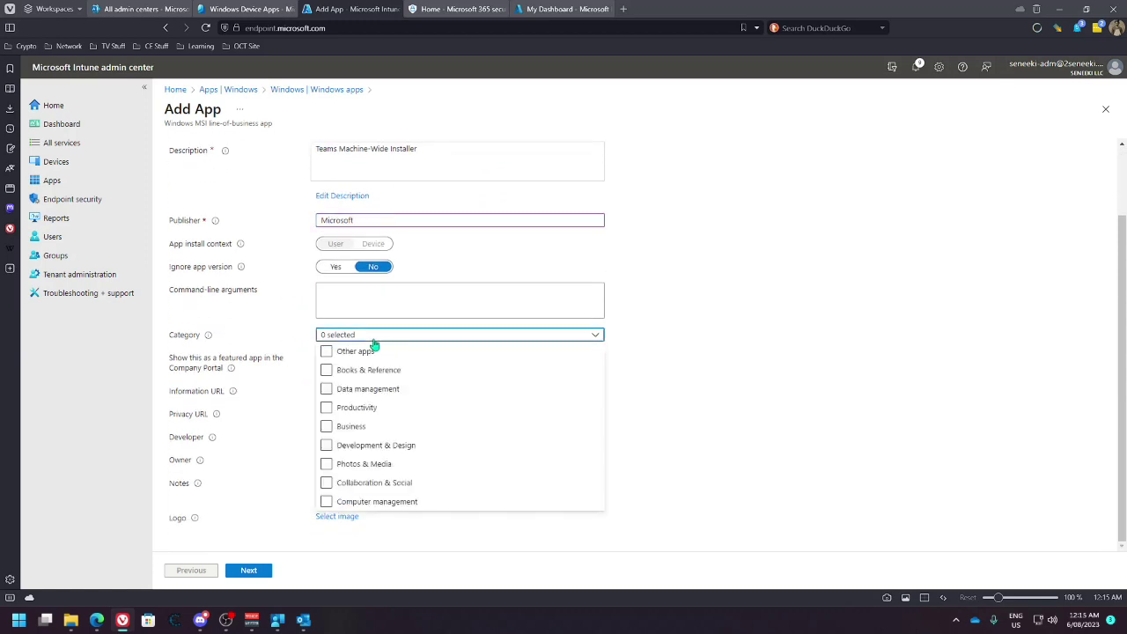
pyautogui.click(328, 407)
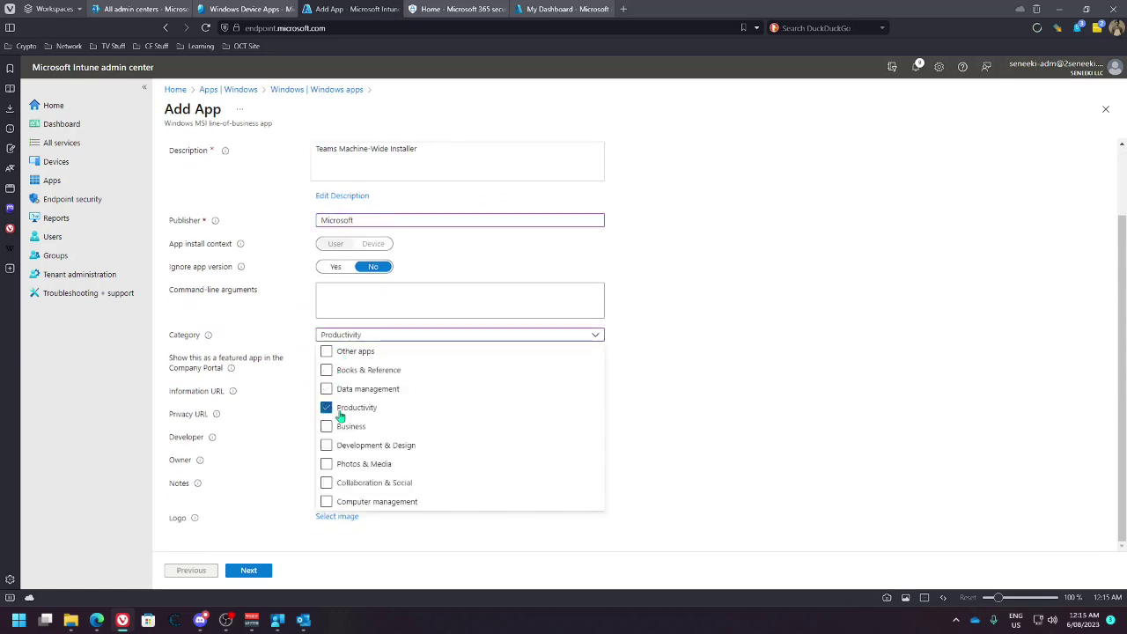
pyautogui.click(327, 428)
pyautogui.click(326, 483)
pyautogui.click(656, 490)
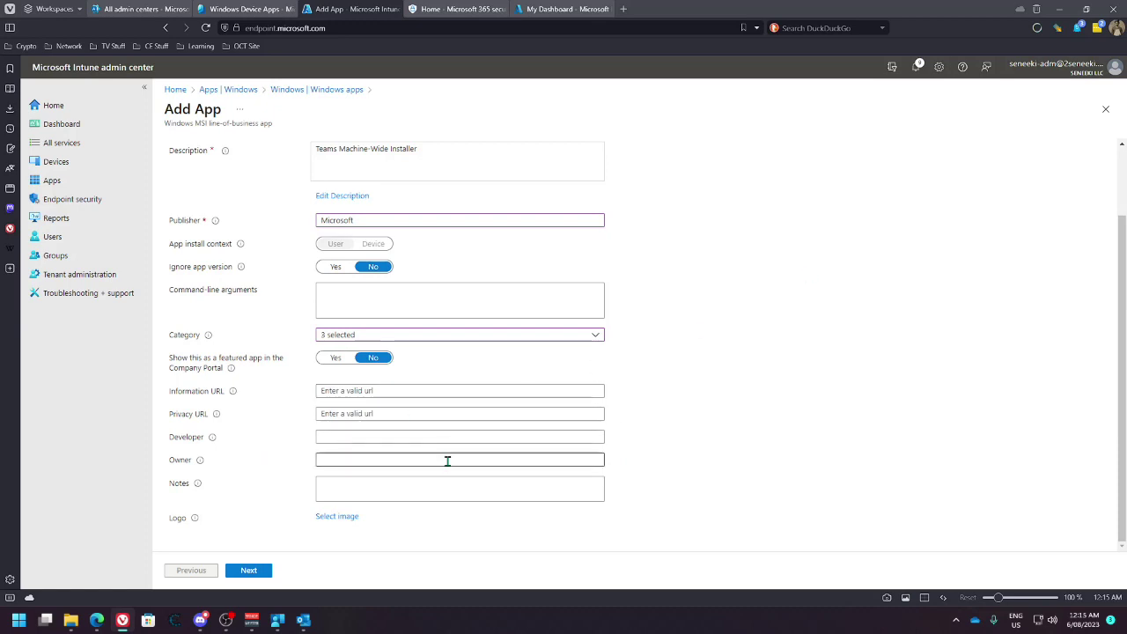
# Upload the Microsoft-Teams-Symbol.png logo for the app
pyautogui.click(255, 570)
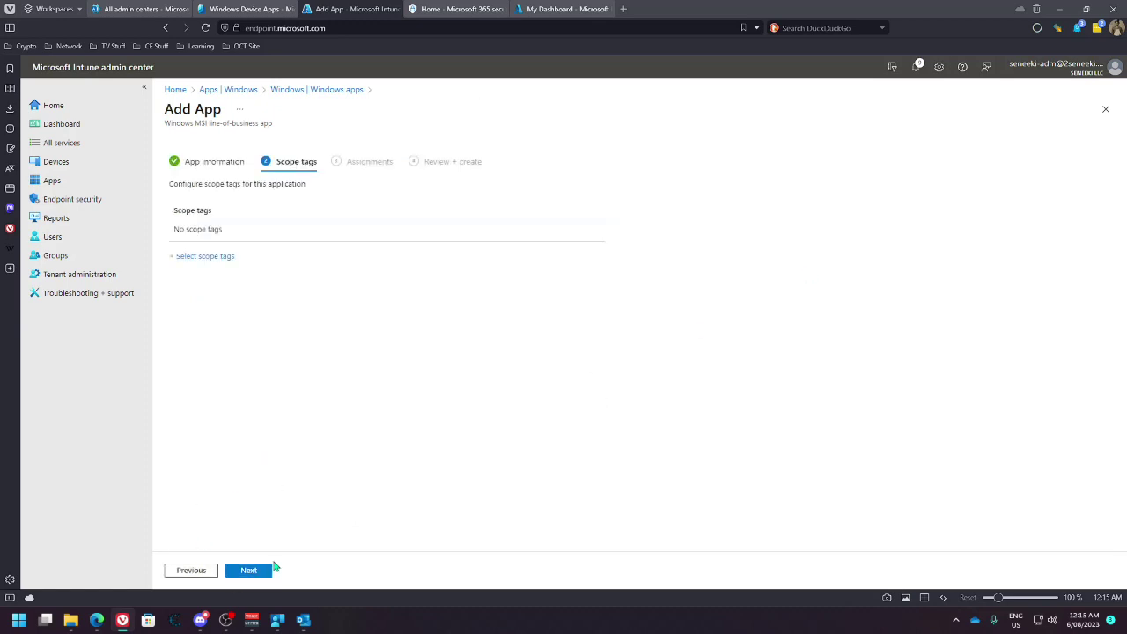
pyautogui.click(191, 571)
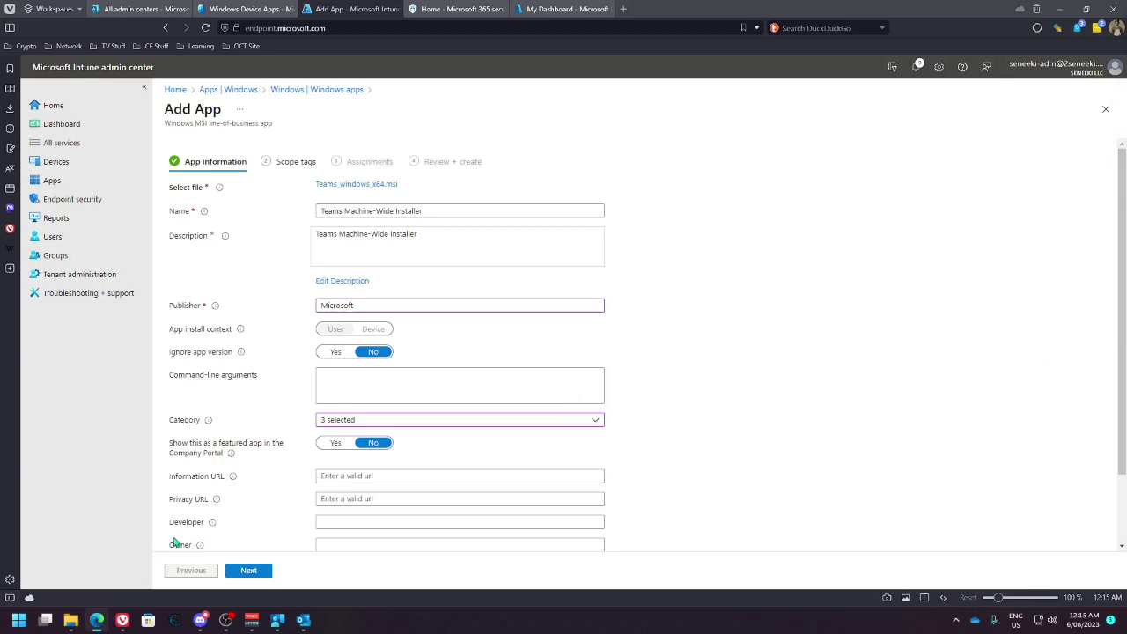
pyautogui.scroll(-2, 308, 489)
pyautogui.click(335, 521)
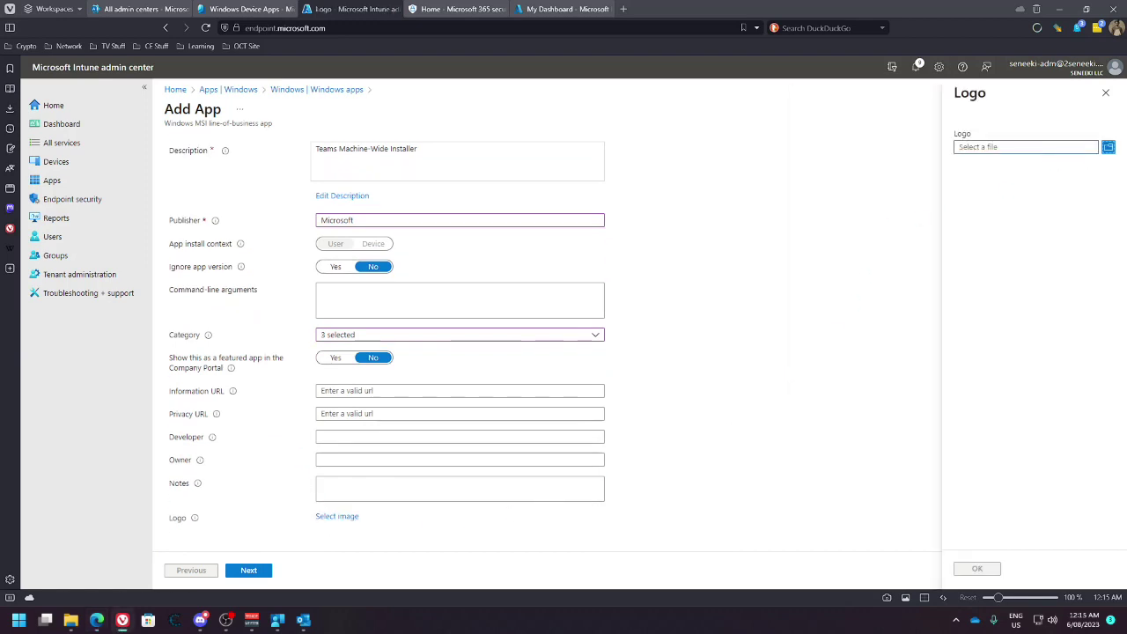
pyautogui.click(977, 569)
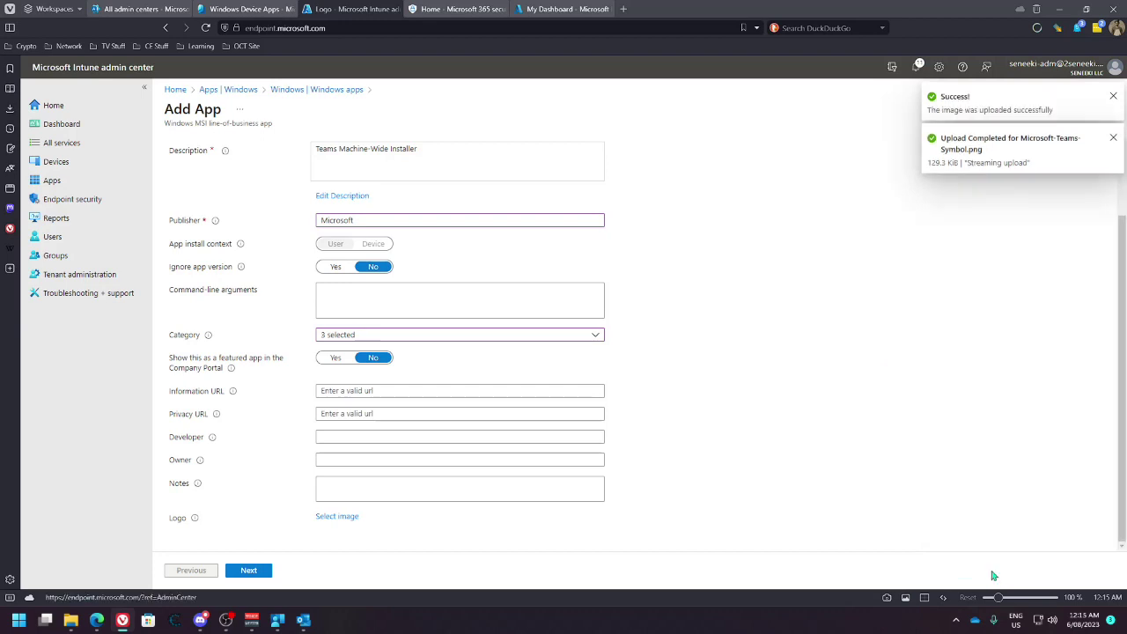
pyautogui.scroll(-2, 683, 480)
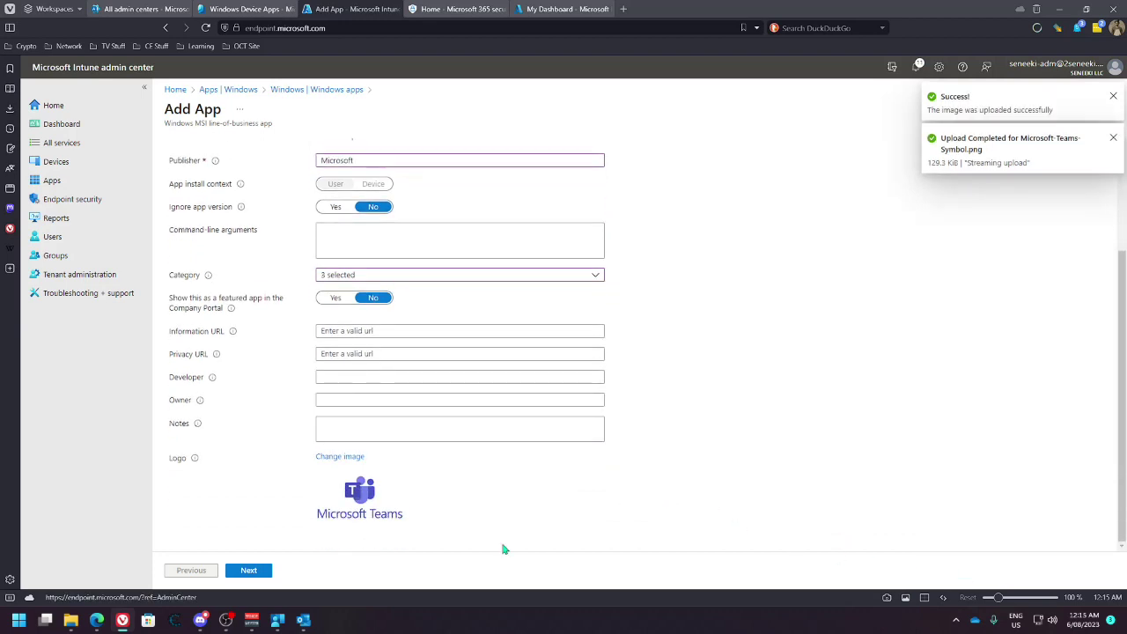
pyautogui.click(251, 571)
# Give the app the Windows Device (Corporate) scope tag
pyautogui.click(206, 255)
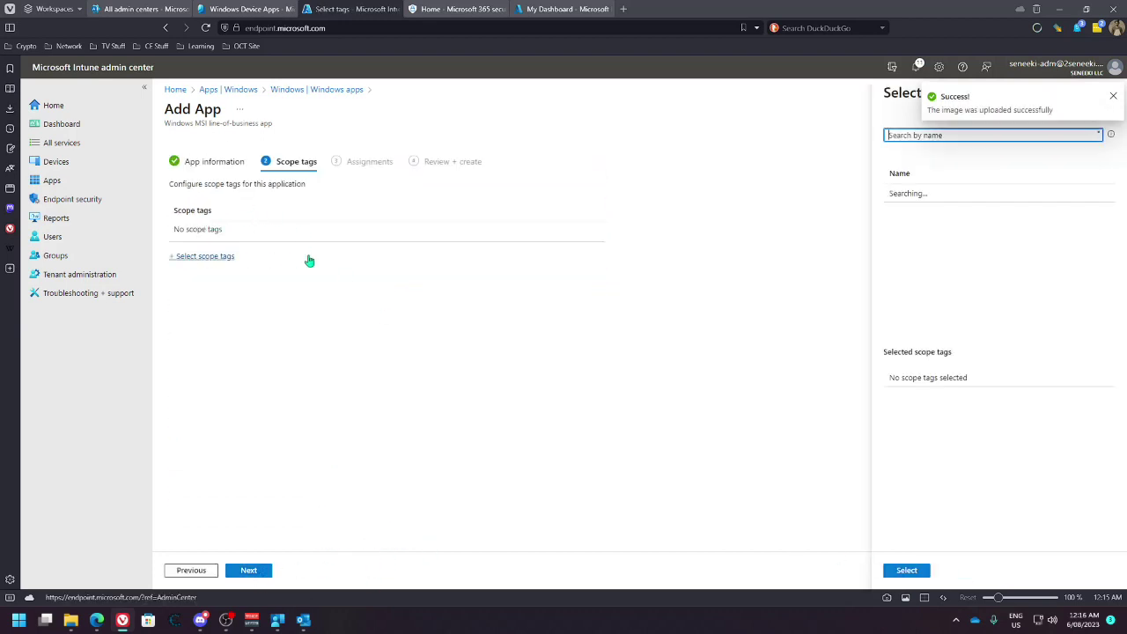
pyautogui.click(933, 249)
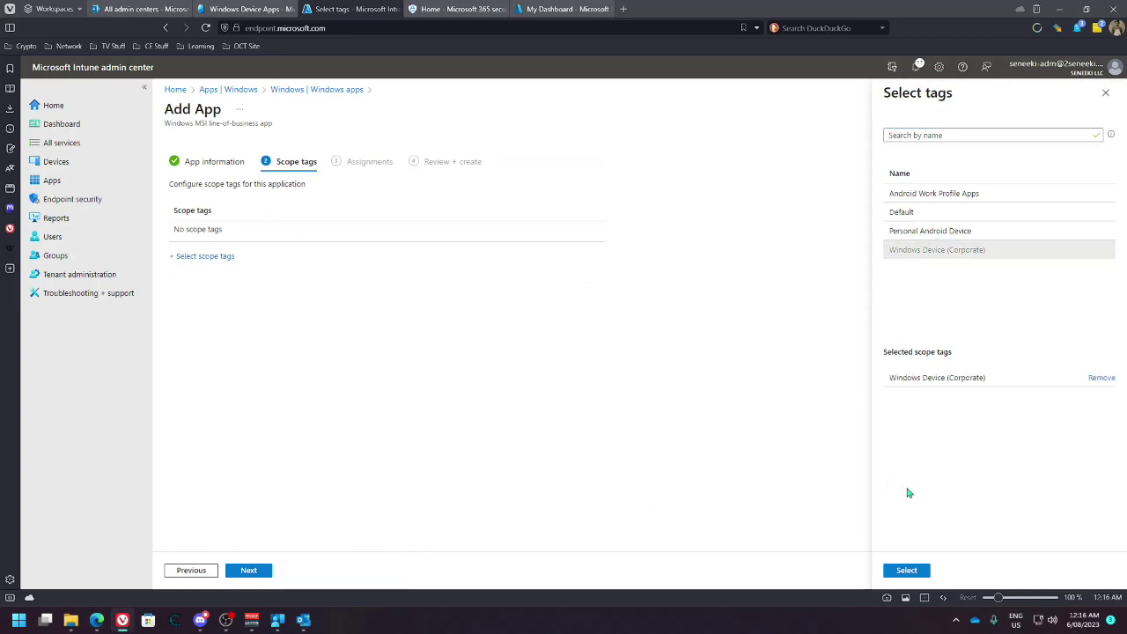
pyautogui.click(907, 571)
pyautogui.click(247, 573)
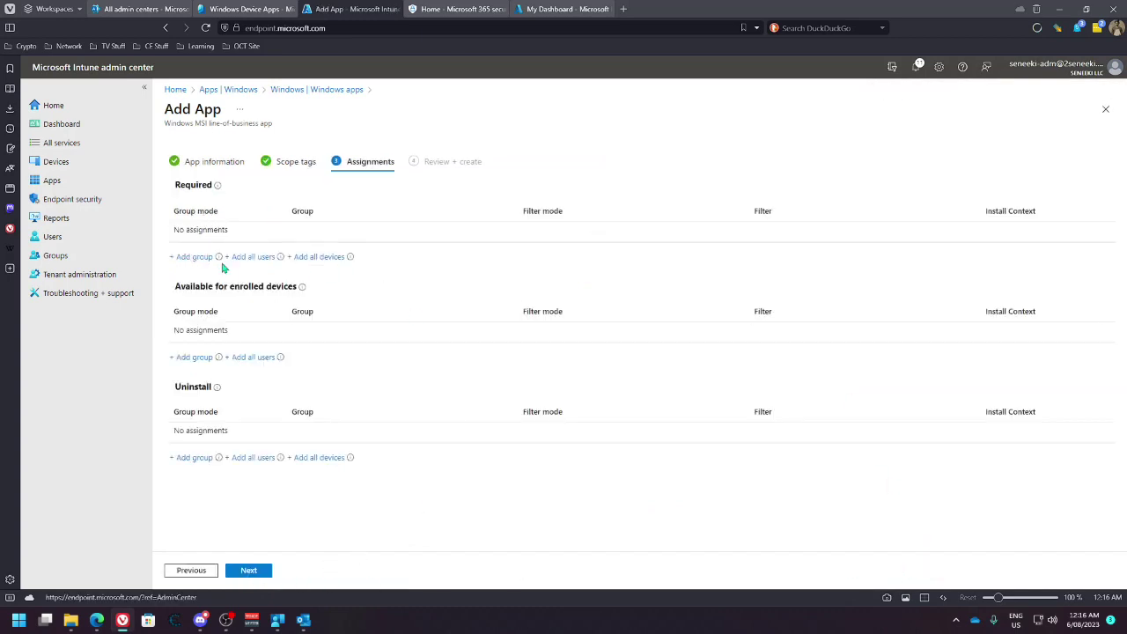
# Make the app available to Windows Device Apps and Windows Devices (Corporate), then create it
pyautogui.click(202, 357)
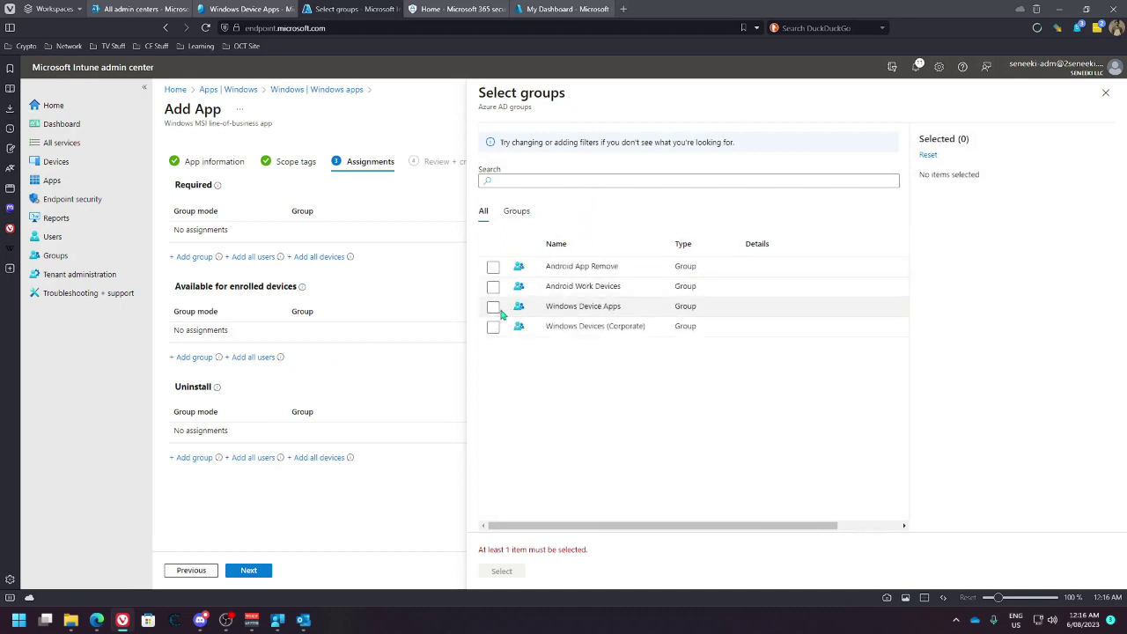
pyautogui.click(493, 306)
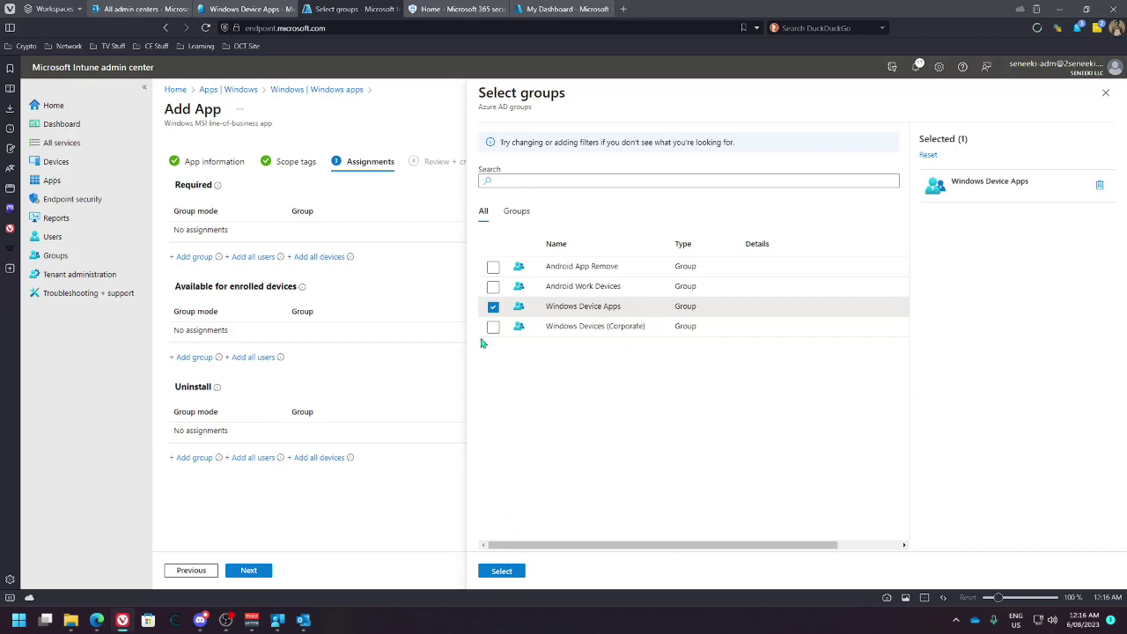
pyautogui.click(493, 328)
pyautogui.click(516, 573)
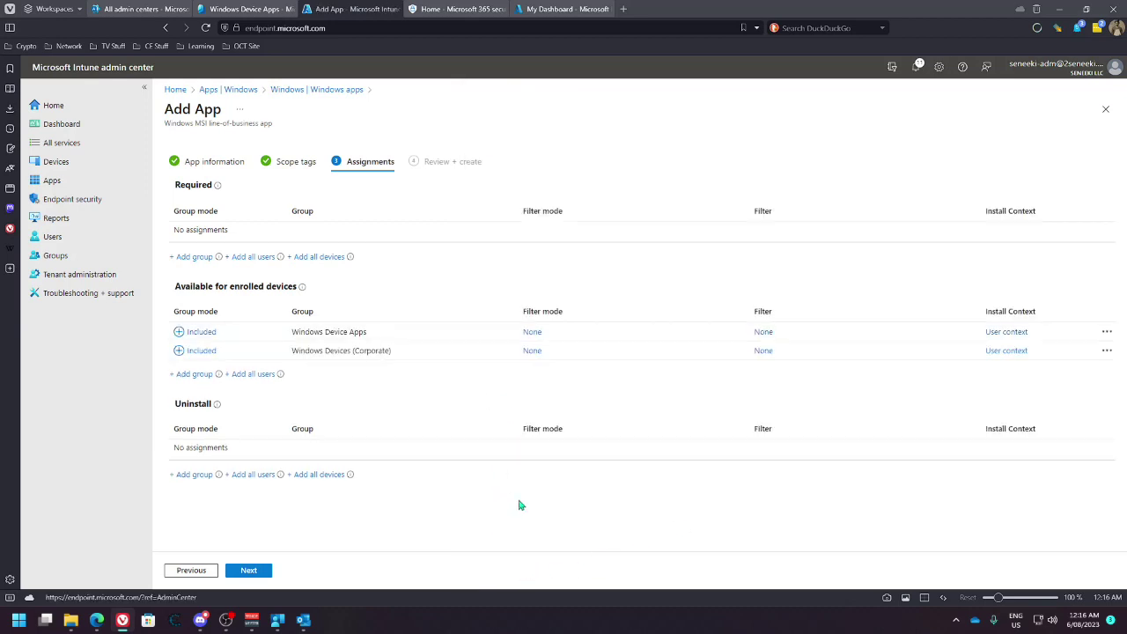
pyautogui.click(249, 570)
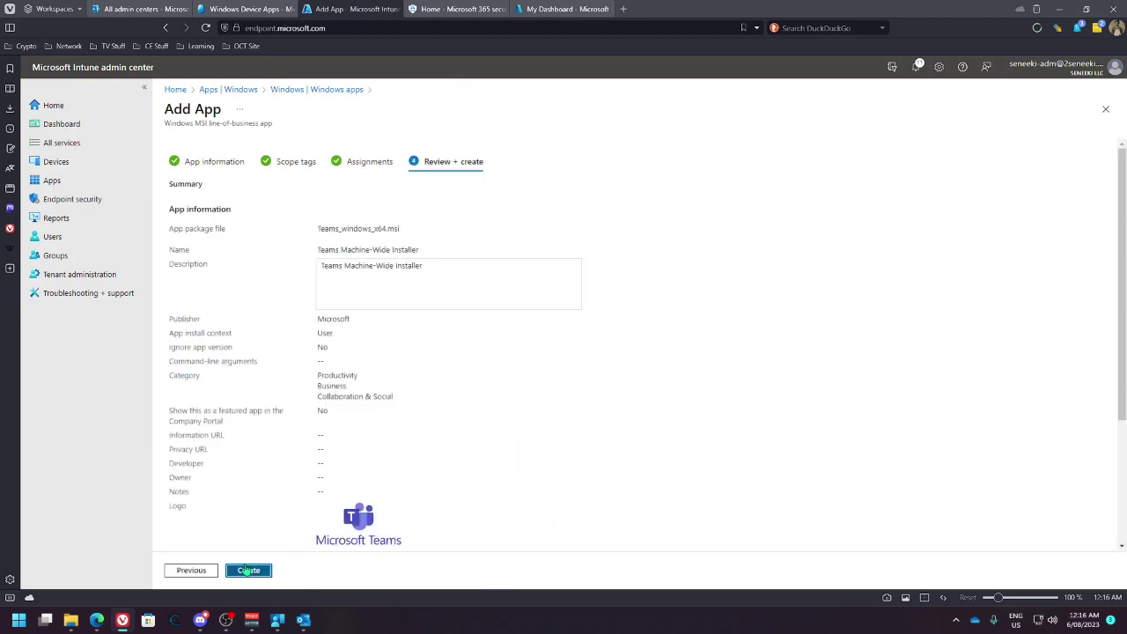
pyautogui.click(249, 569)
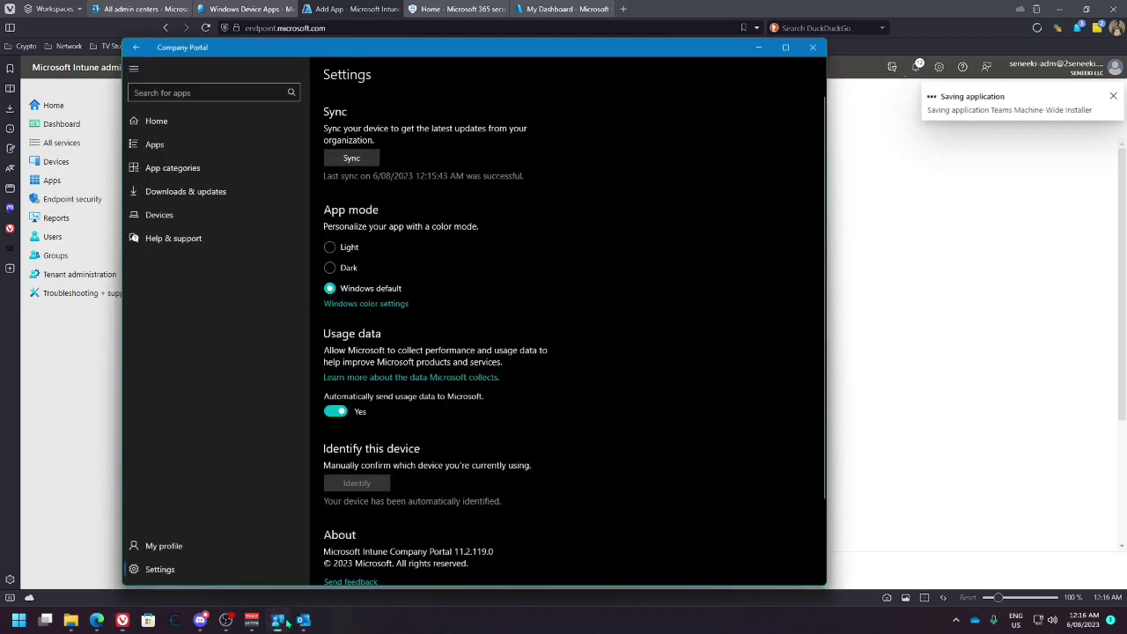
pyautogui.click(277, 620)
# Check Company Portal's Apps page, relaunch it from the taskbar, and view Home
pyautogui.click(218, 144)
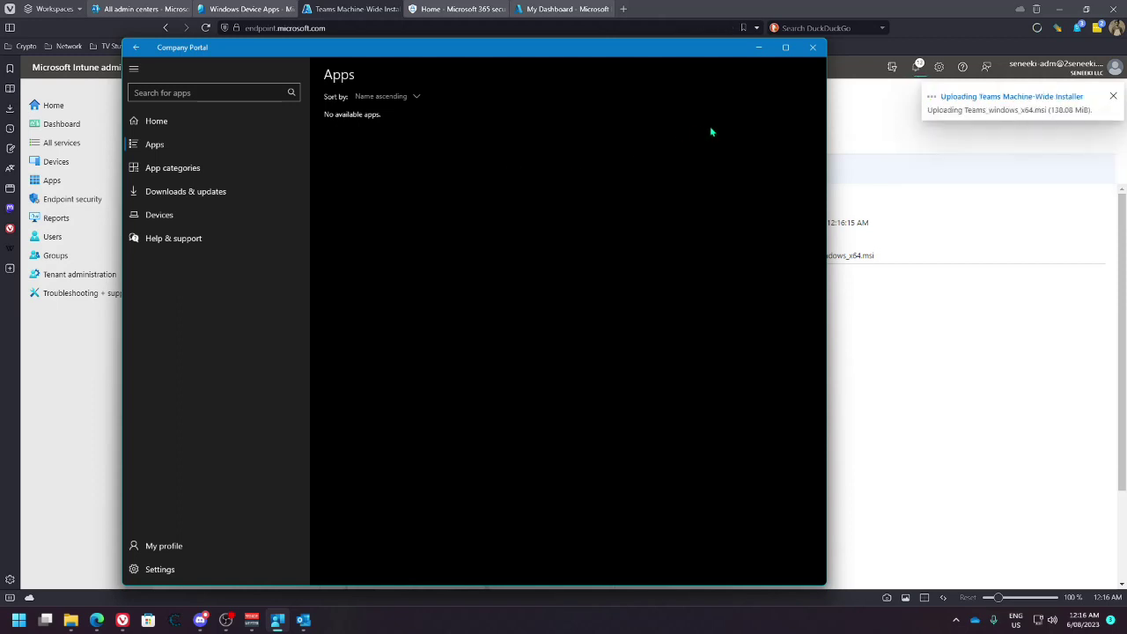
pyautogui.click(759, 49)
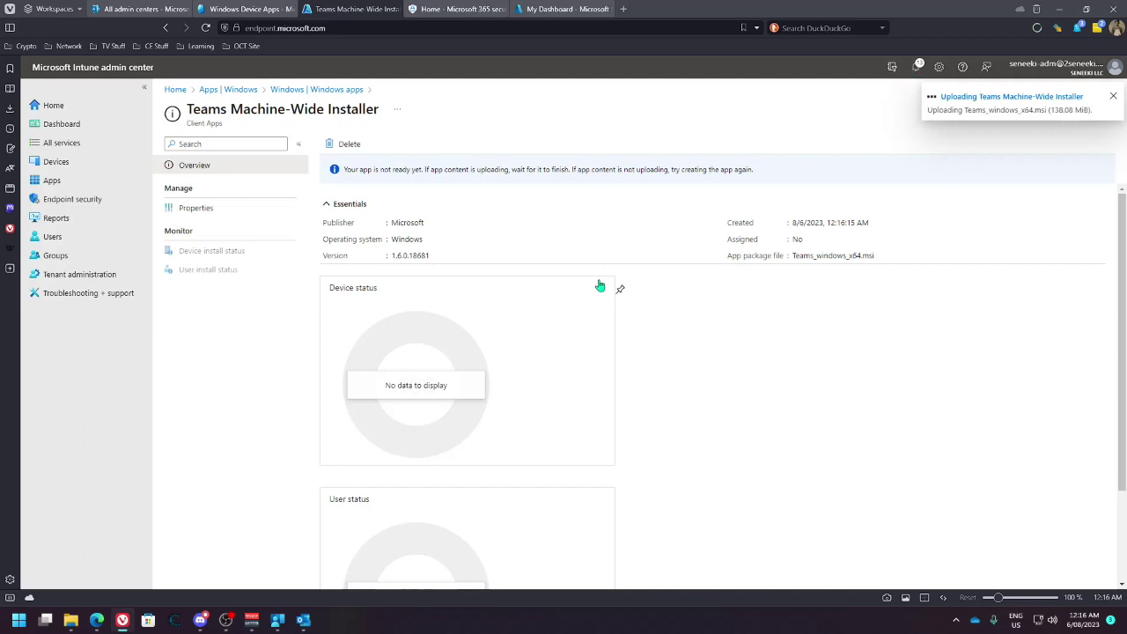
pyautogui.click(277, 620)
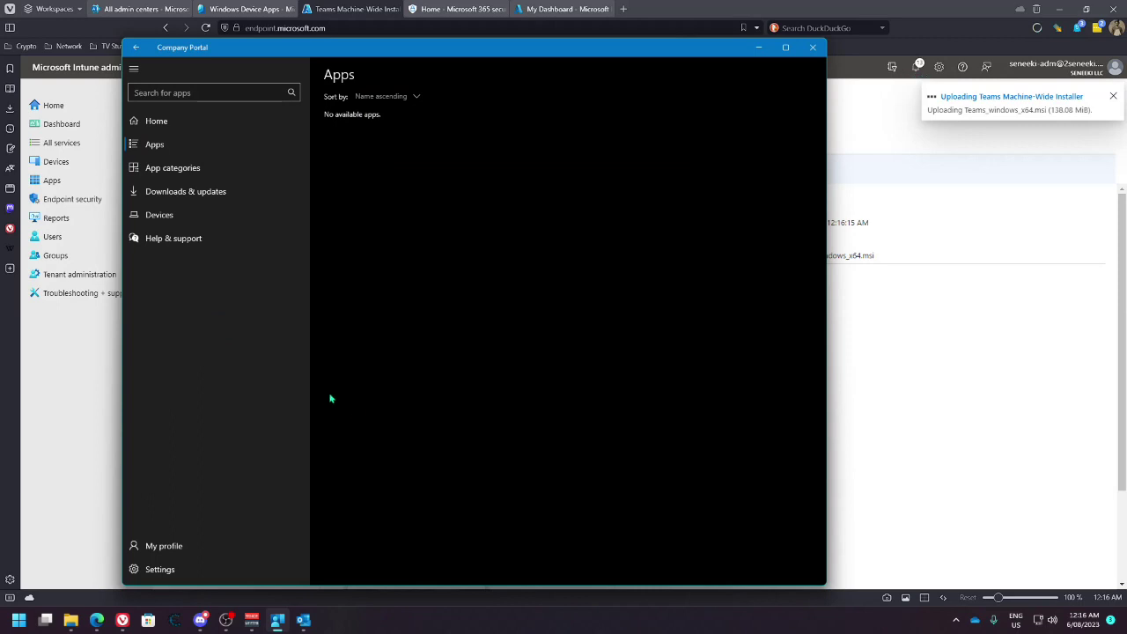
pyautogui.click(167, 120)
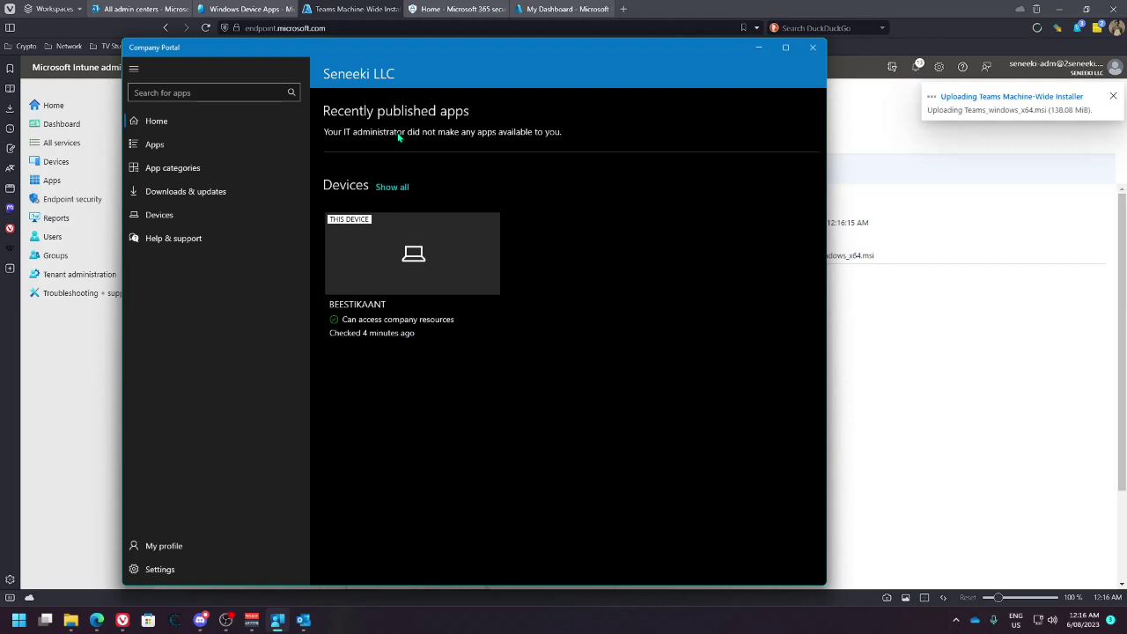
# Bring the browser's Teams Machine-Wide Installer overview in front of Company Portal
pyautogui.click(1007, 331)
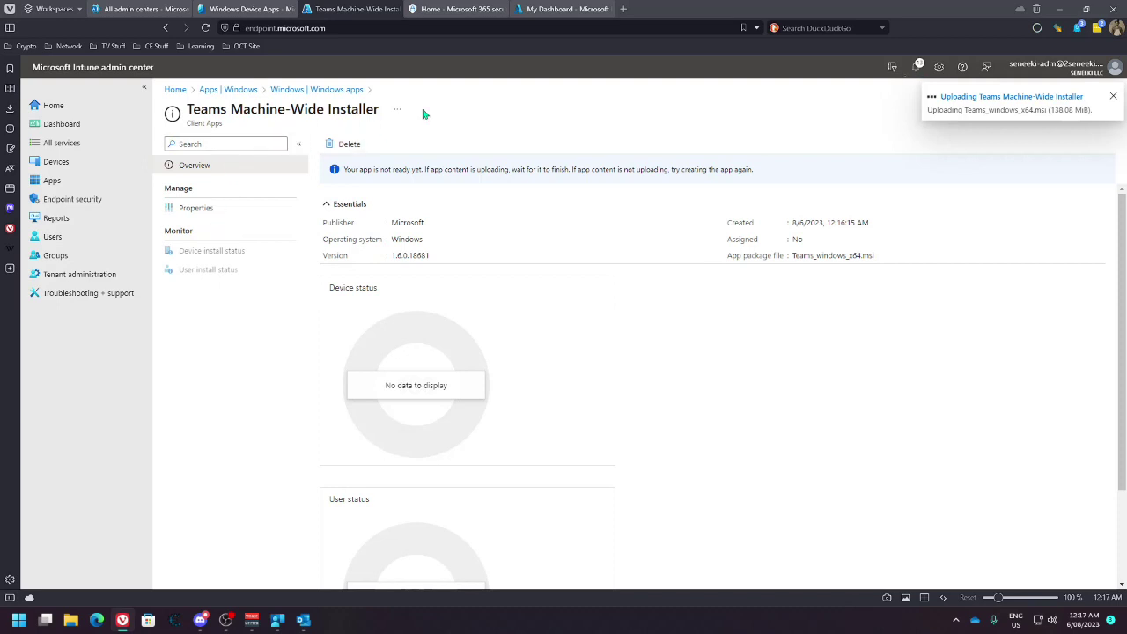
# From My Dashboard, open Devices, glance at compliance policies, then list Windows devices
pyautogui.click(555, 9)
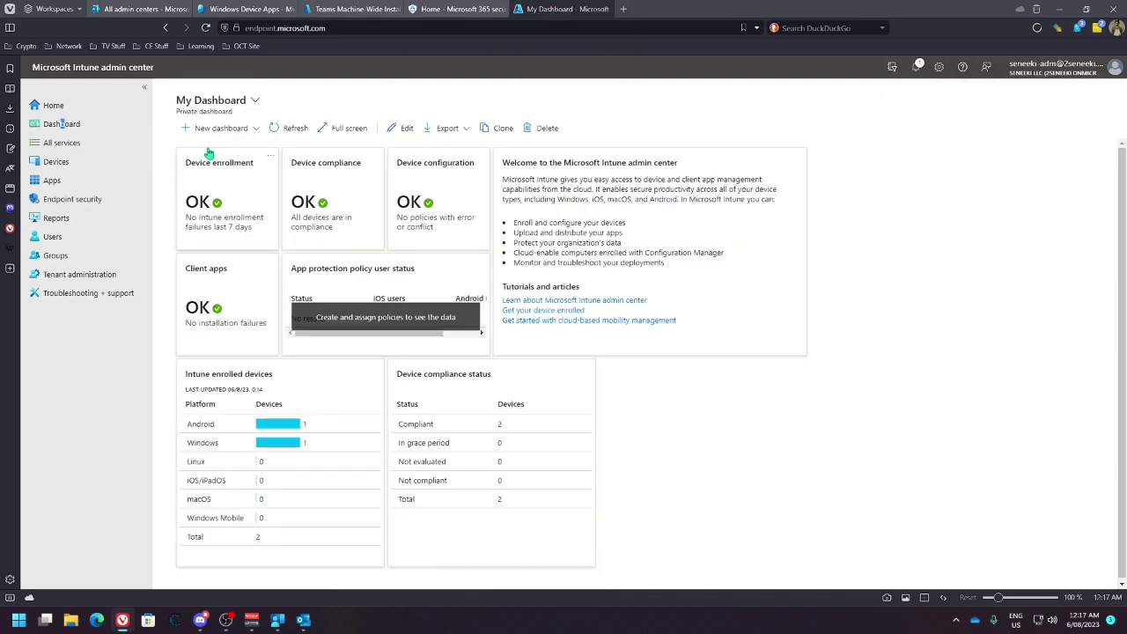
pyautogui.click(56, 162)
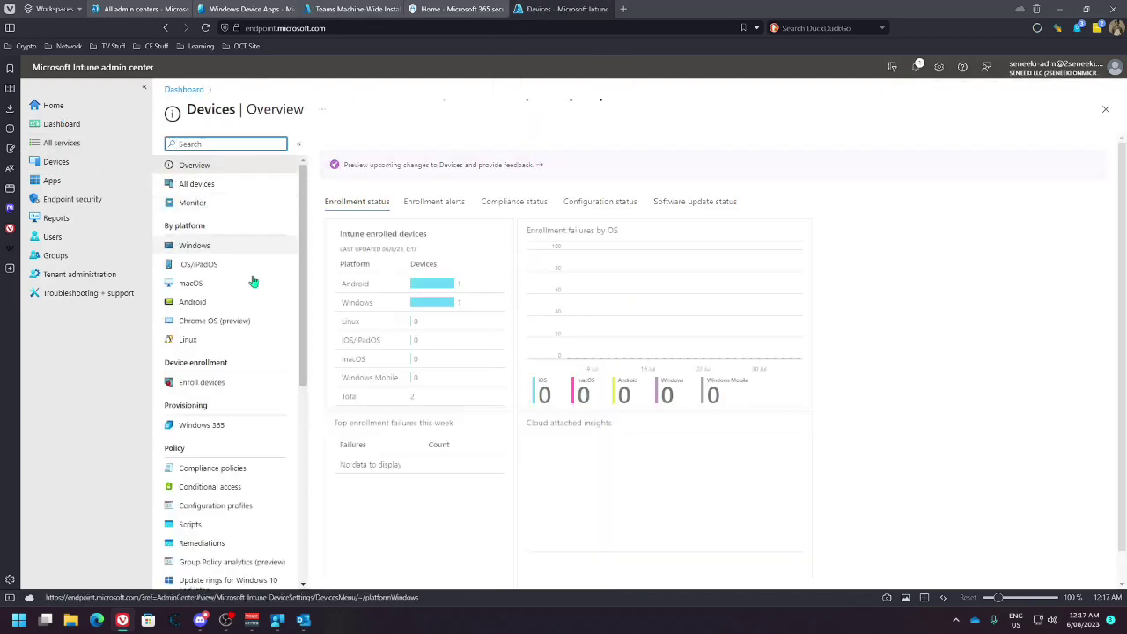
pyautogui.click(245, 470)
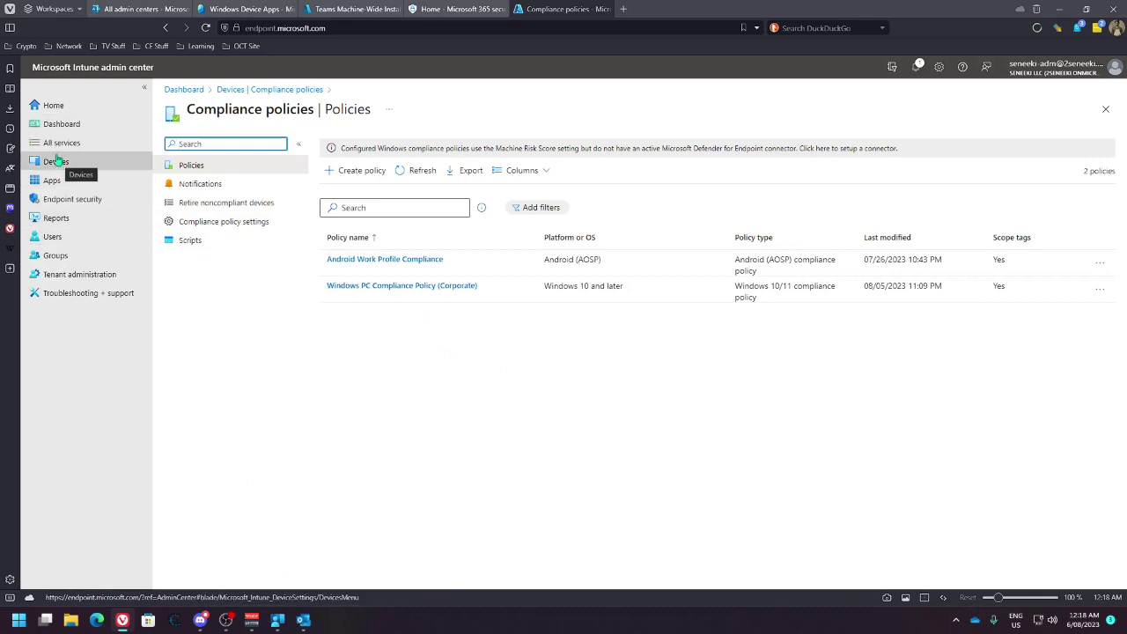
pyautogui.click(55, 162)
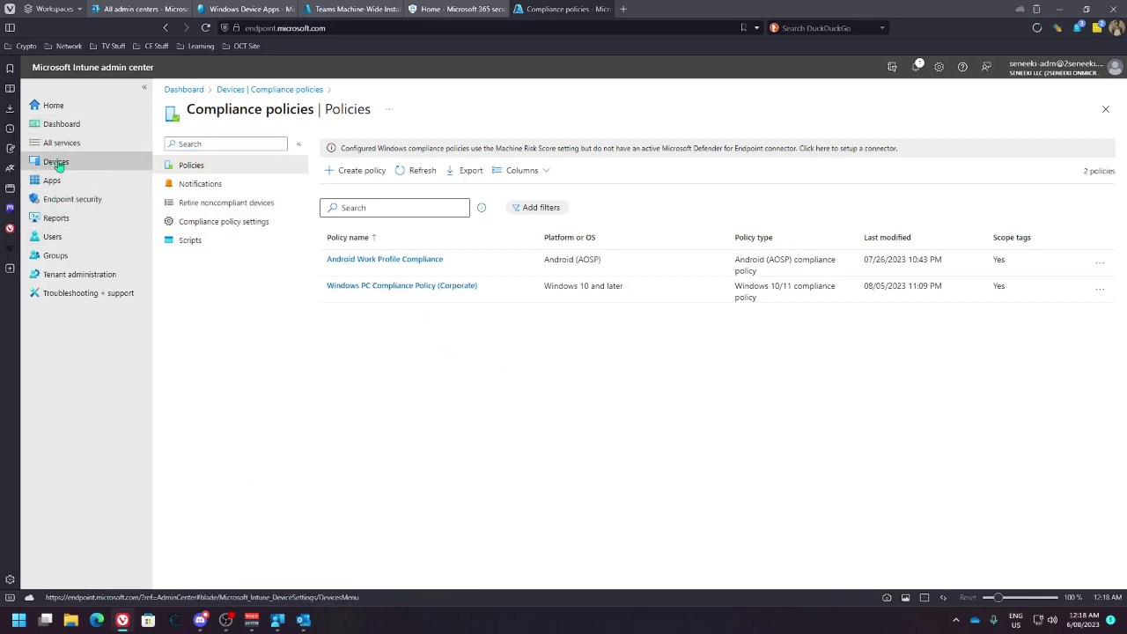
pyautogui.click(199, 248)
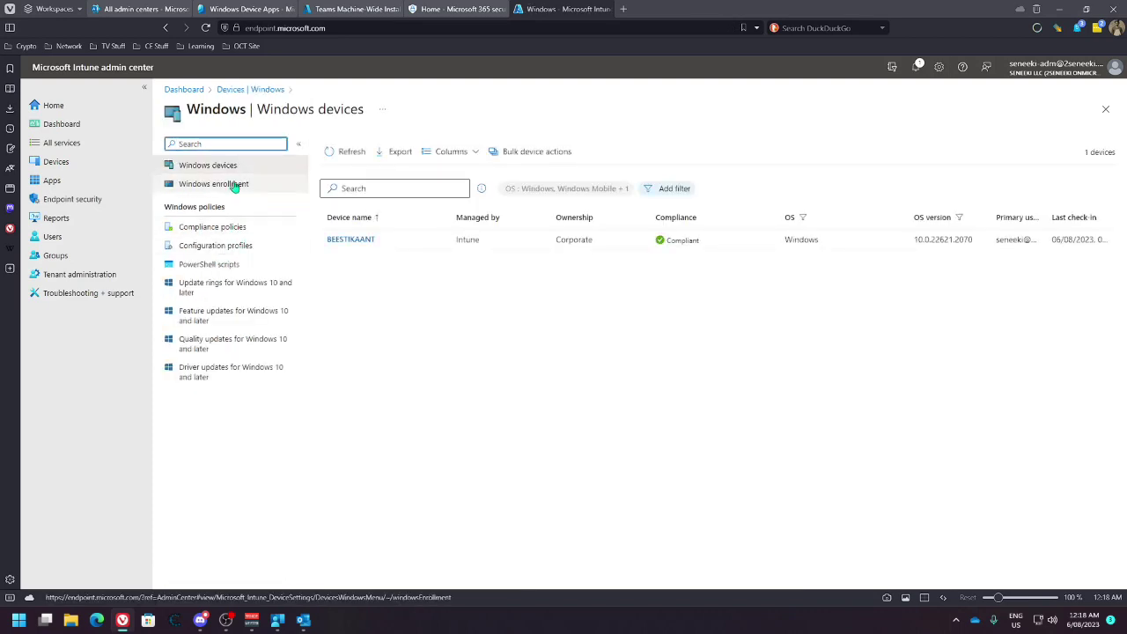
# Browse Windows compliance, enrollment, configuration, script and update ring pages, then create a feature update profile
pyautogui.click(232, 226)
pyautogui.click(222, 184)
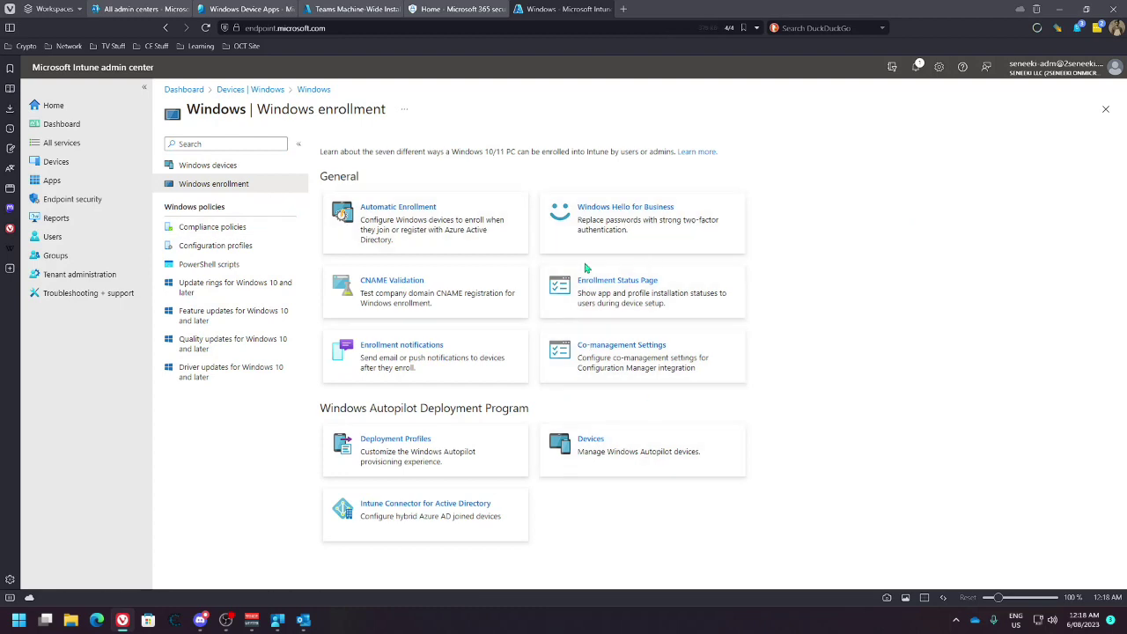
pyautogui.click(227, 228)
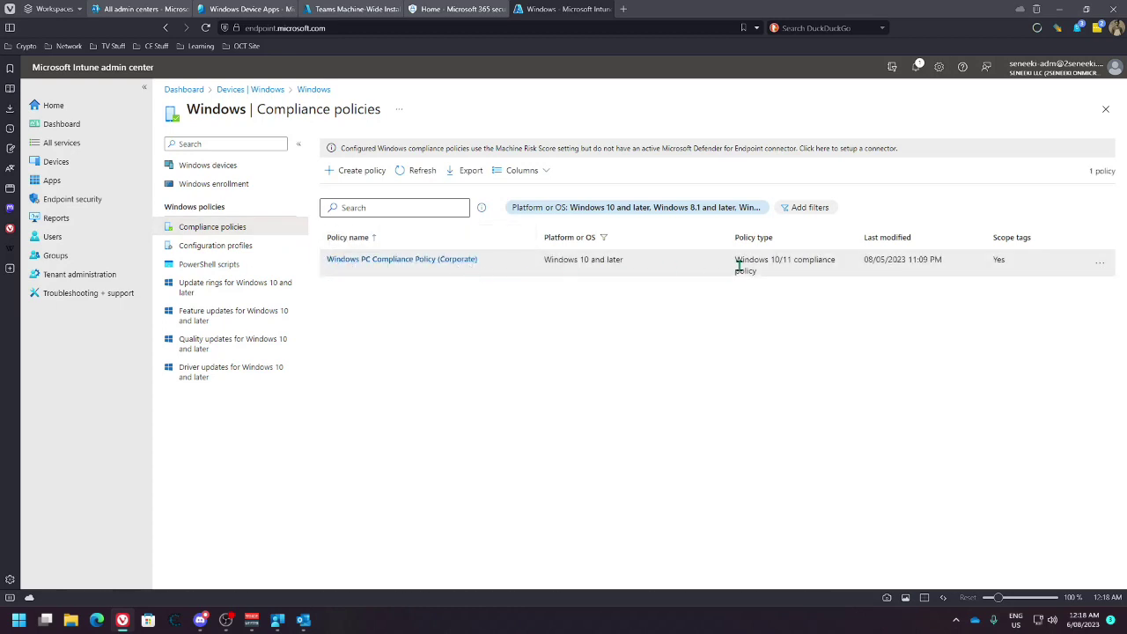
pyautogui.click(205, 246)
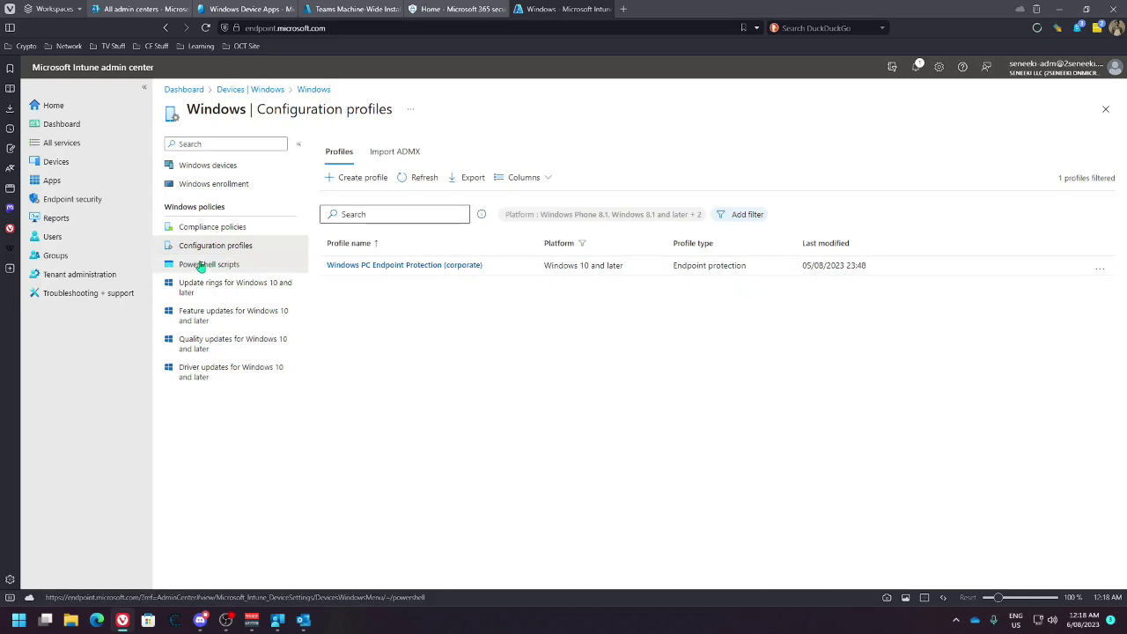
pyautogui.click(209, 264)
pyautogui.click(205, 284)
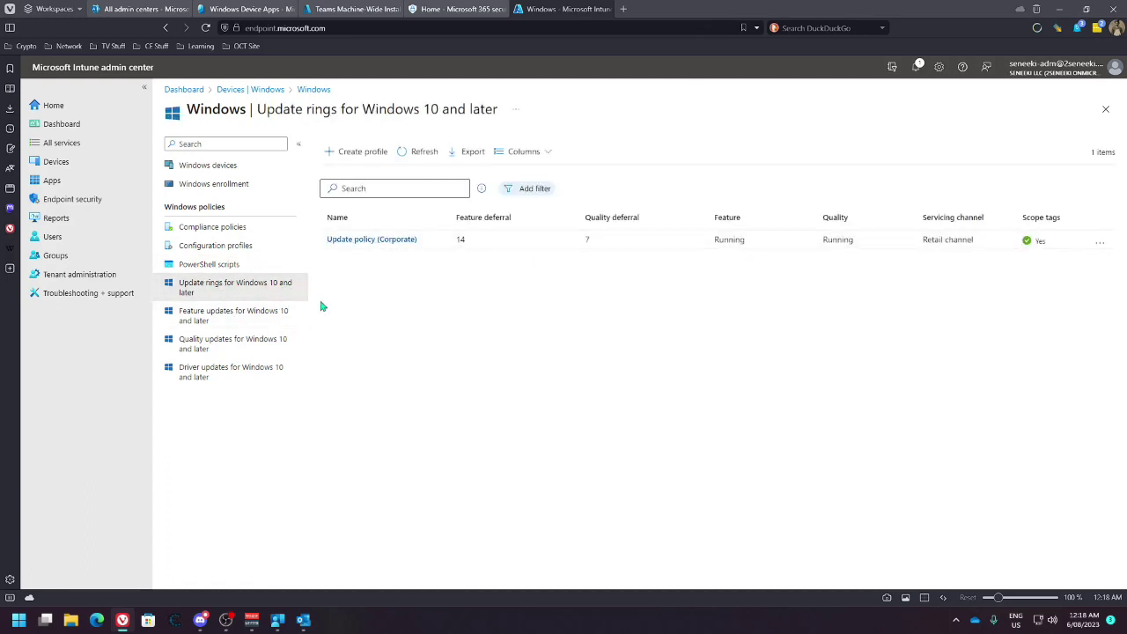
pyautogui.click(222, 313)
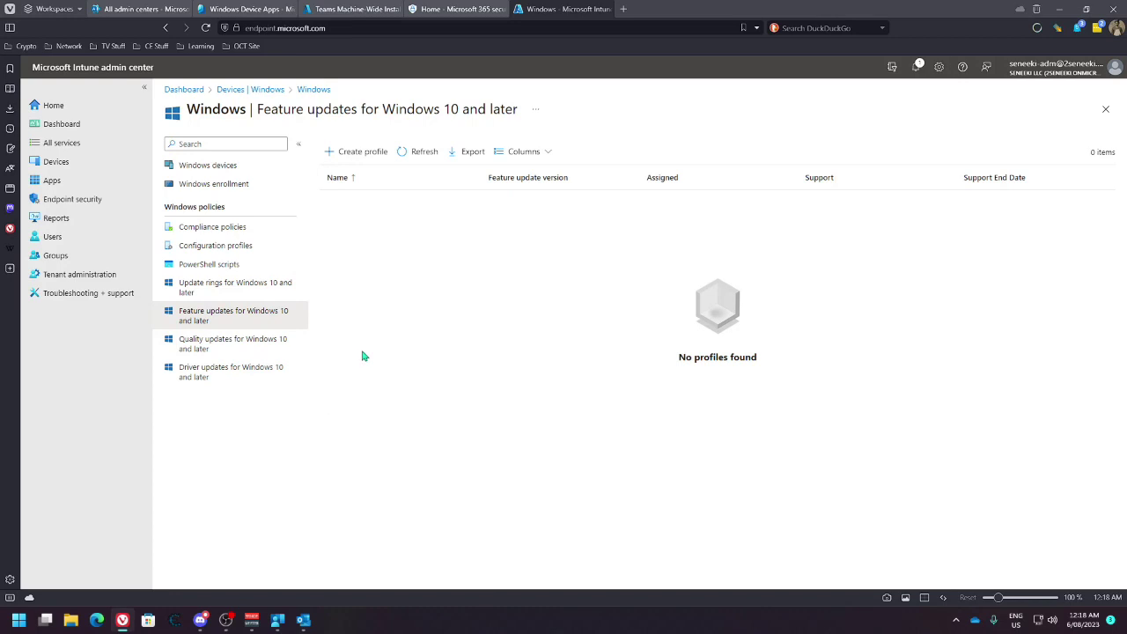
pyautogui.click(348, 153)
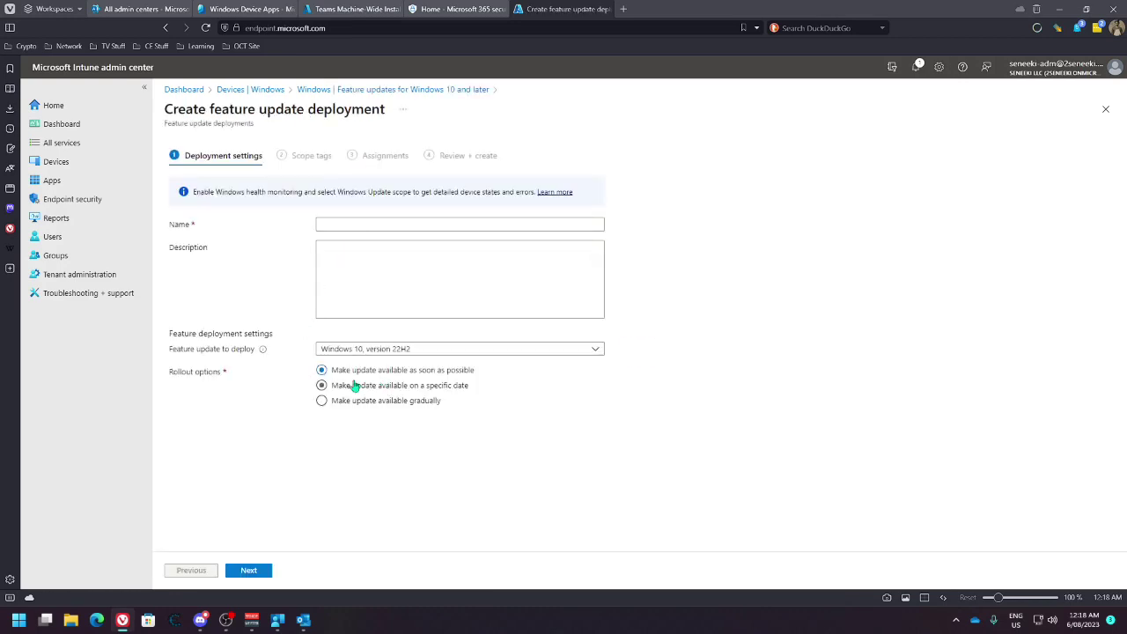
# Check the feature update versions unchanged, then leave the draft for Quality updates for Windows 10 and later
pyautogui.click(556, 352)
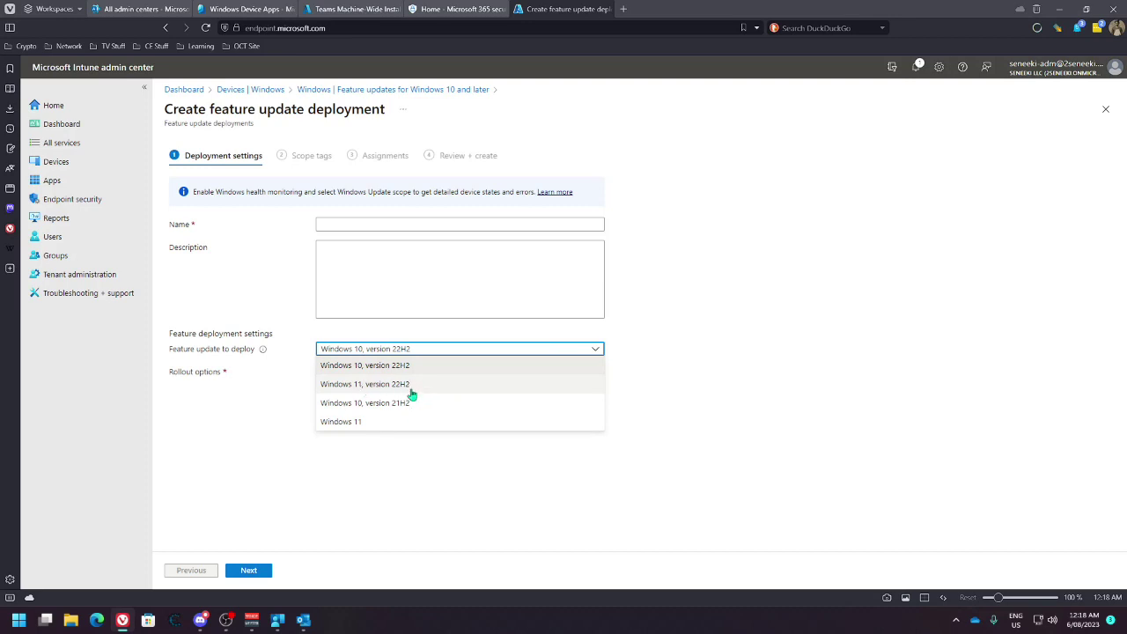
pyautogui.click(675, 391)
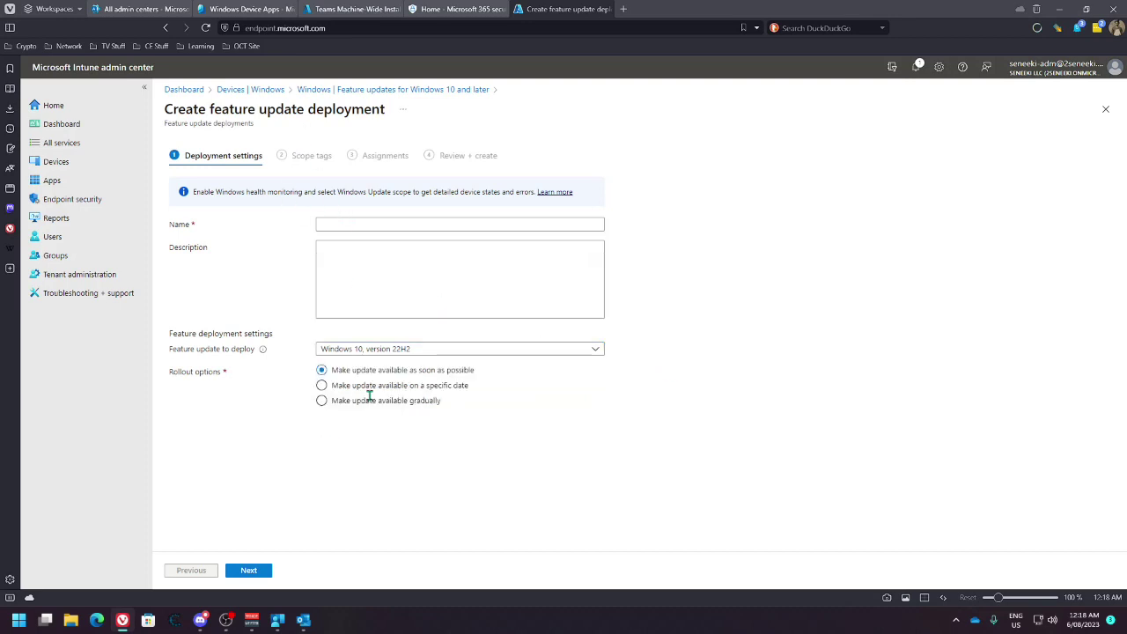
pyautogui.click(358, 92)
pyautogui.click(281, 345)
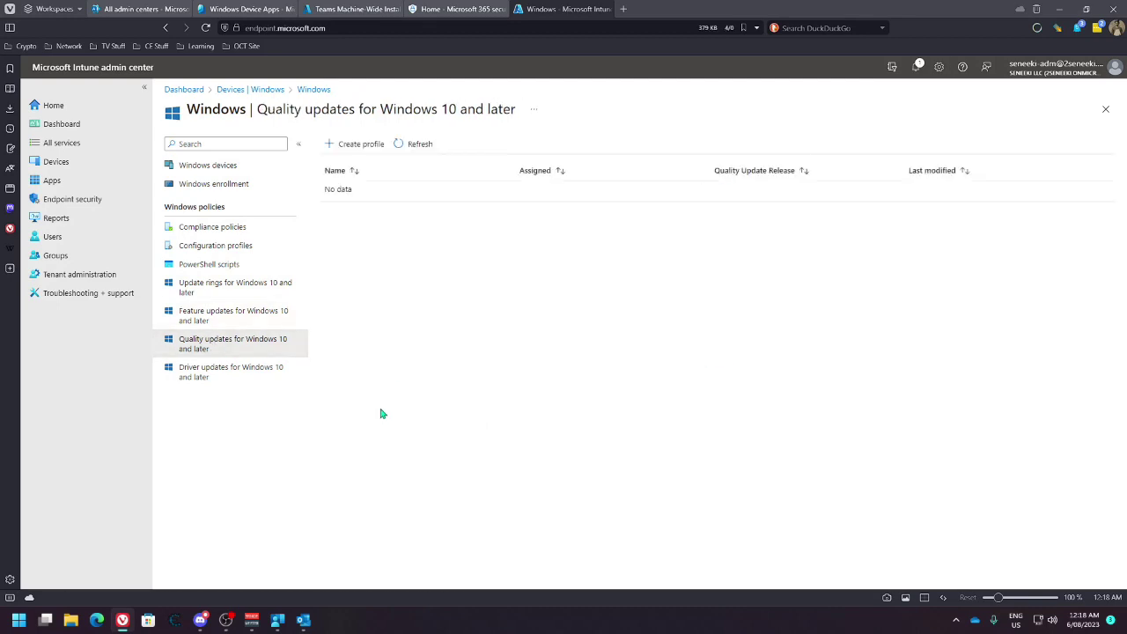
# Draft a quality update profile, review Expedite and restart days, then discard it for the Devices overview
pyautogui.click(352, 144)
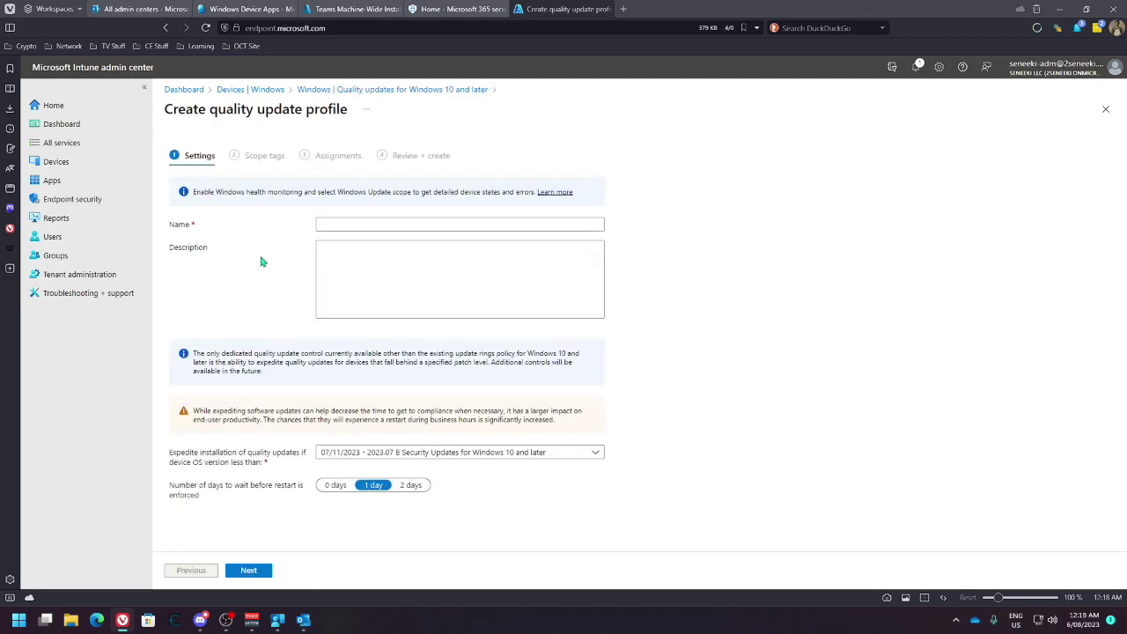
pyautogui.click(535, 453)
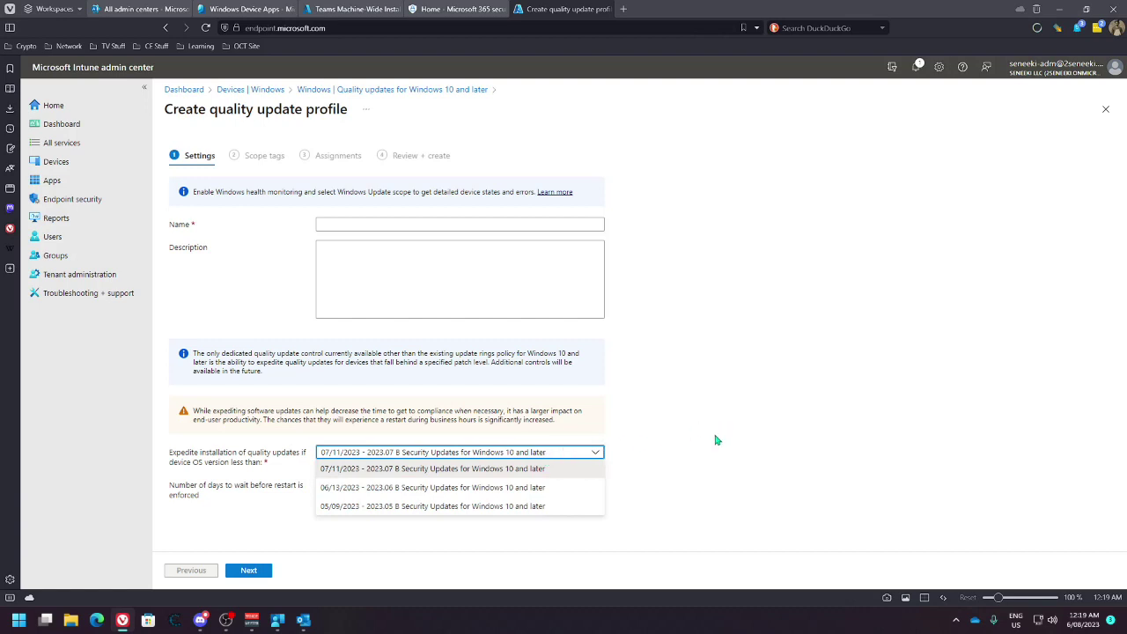
pyautogui.click(680, 497)
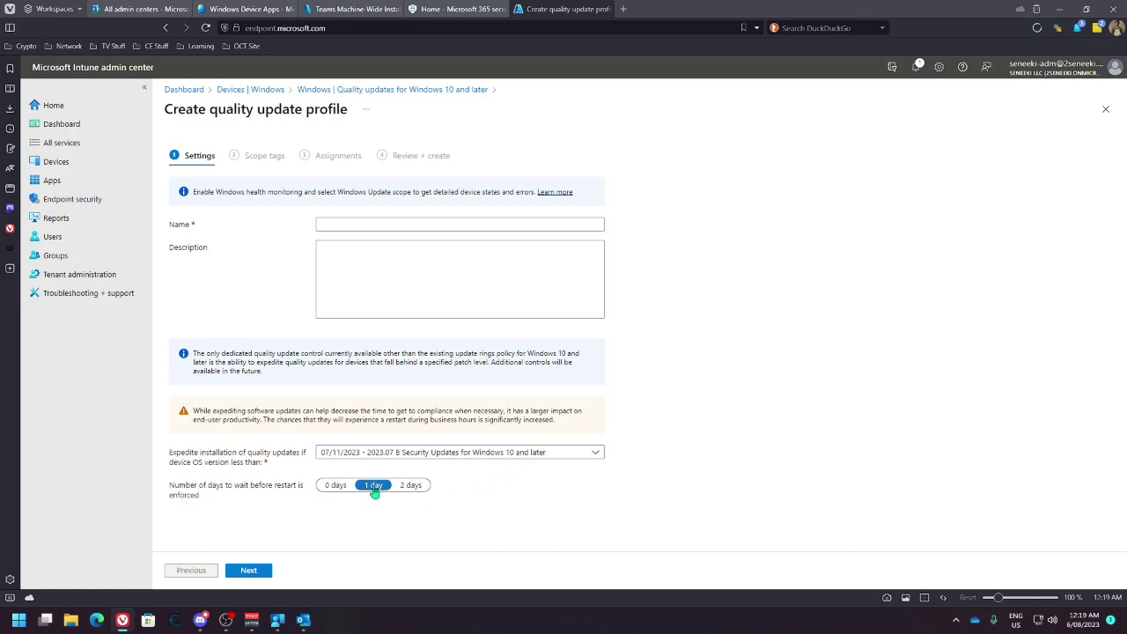
pyautogui.press('Left')
pyautogui.click(371, 492)
pyautogui.click(255, 90)
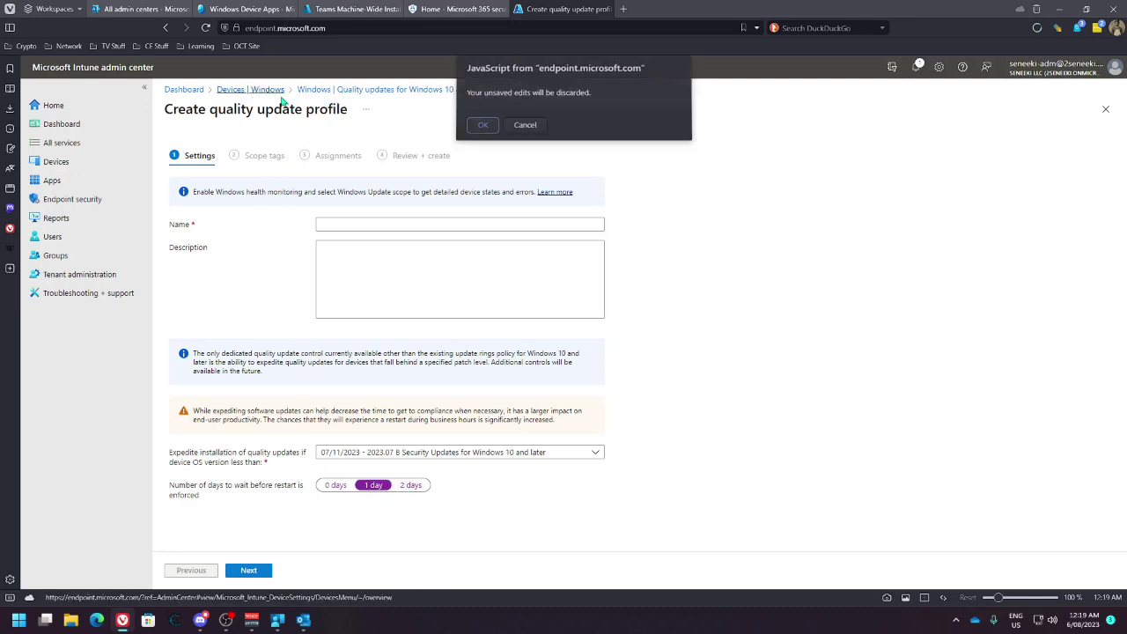
pyautogui.click(483, 127)
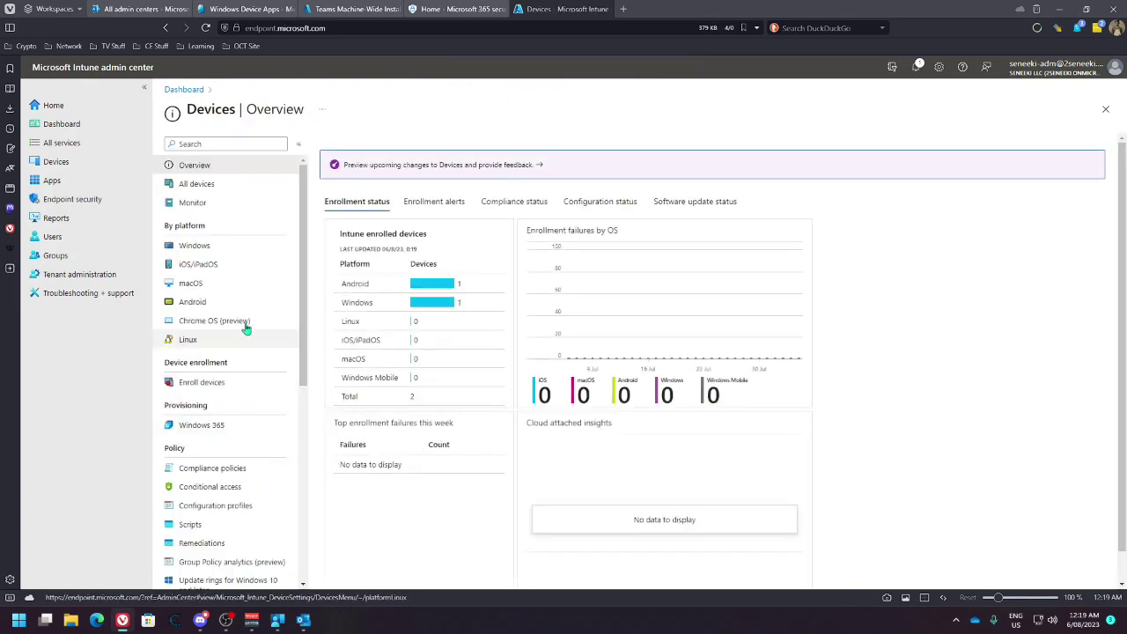
# Start a Windows driver update profile named 'test' with description 'test' and advance to approval settings
pyautogui.click(195, 246)
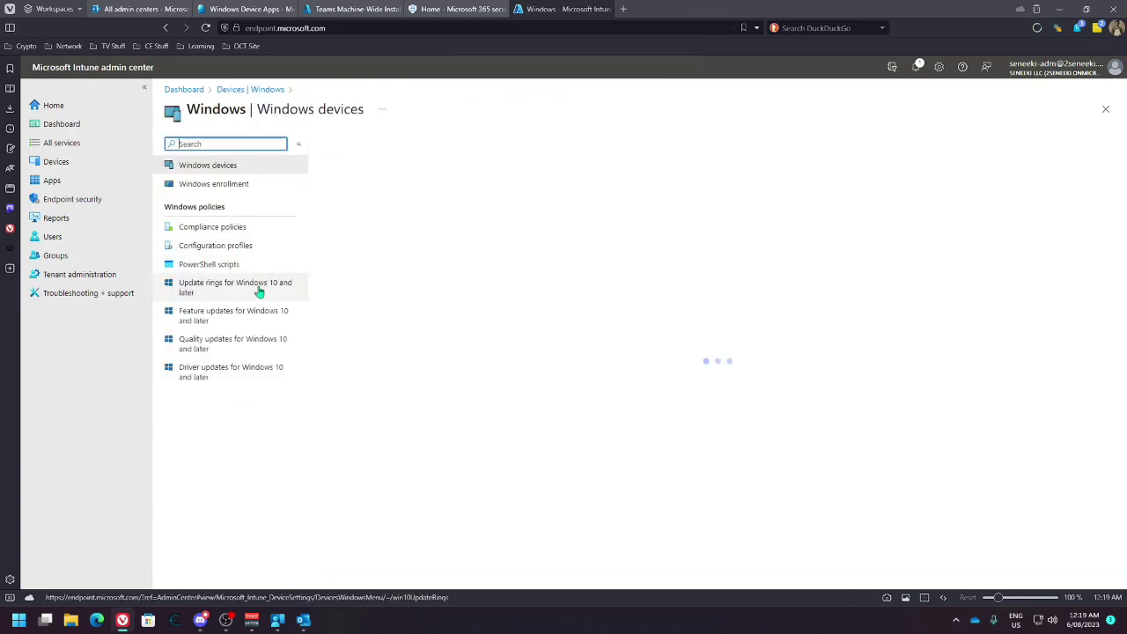
pyautogui.click(229, 379)
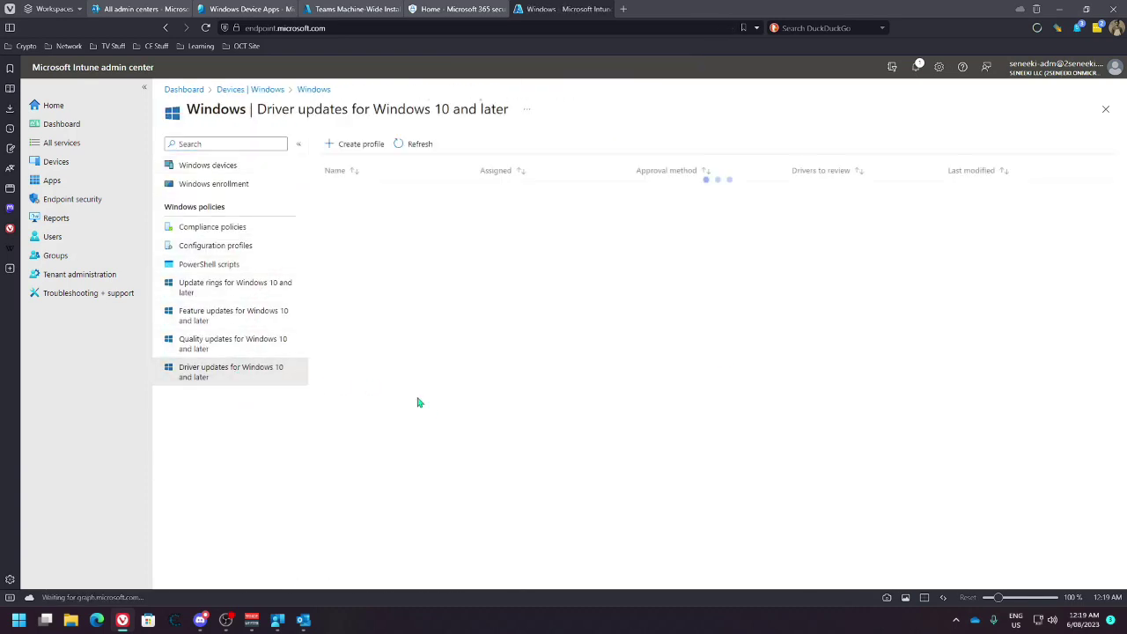
pyautogui.click(340, 147)
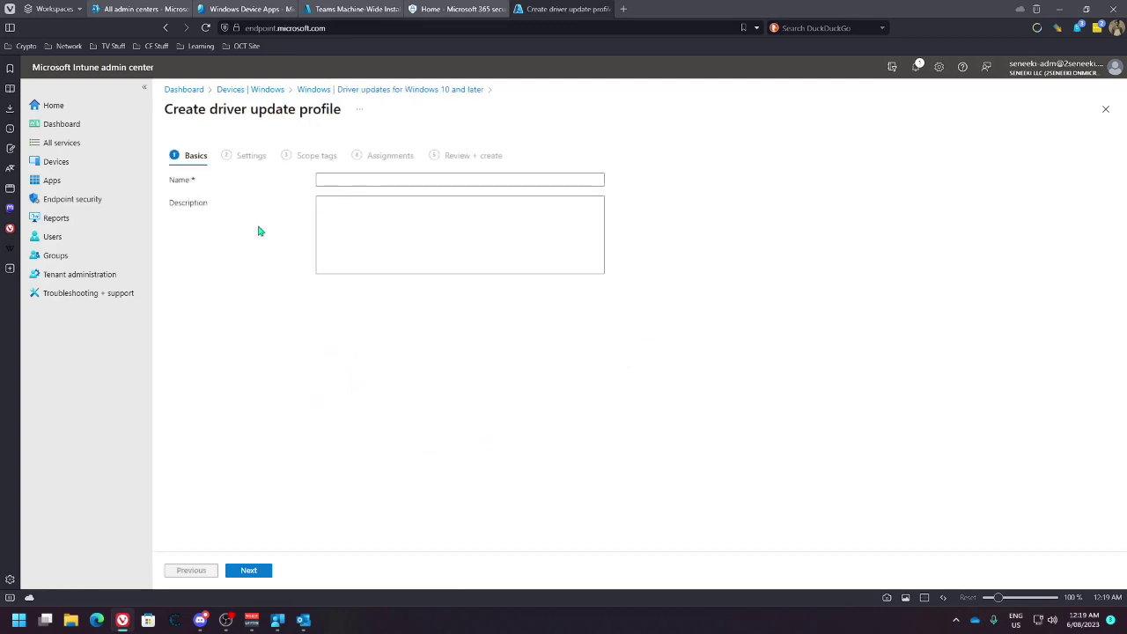
pyautogui.click(345, 180)
pyautogui.write('test')
pyautogui.click(332, 232)
pyautogui.write('test')
pyautogui.click(248, 570)
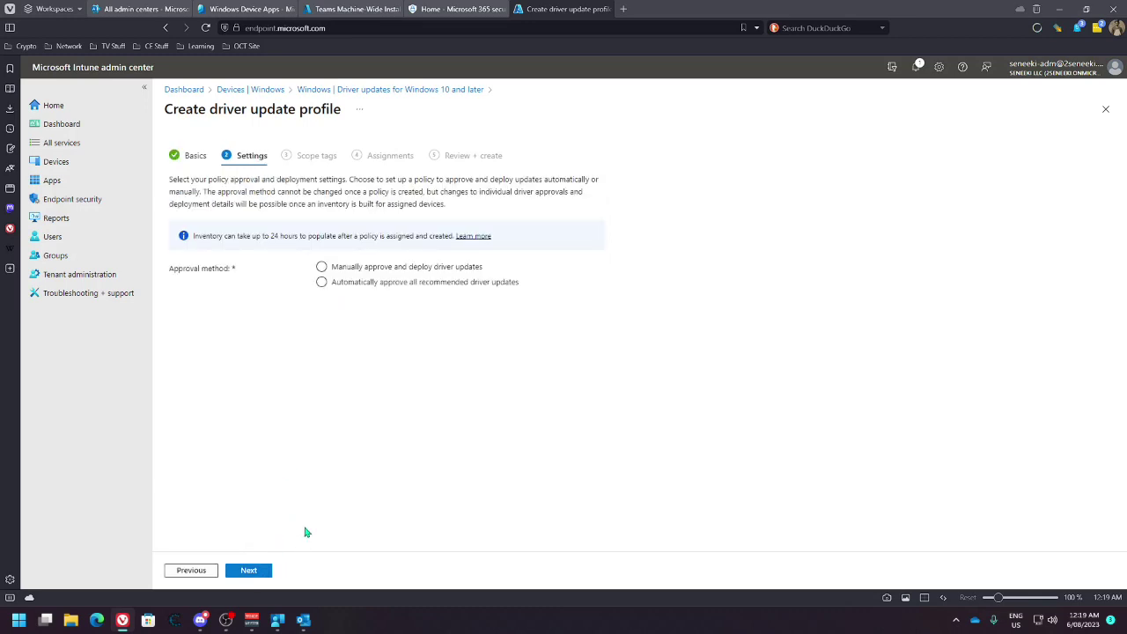
# Set the profile to automatically approve recommended drivers and edit the availability delay in days
pyautogui.click(332, 267)
pyautogui.click(324, 283)
pyautogui.click(323, 310)
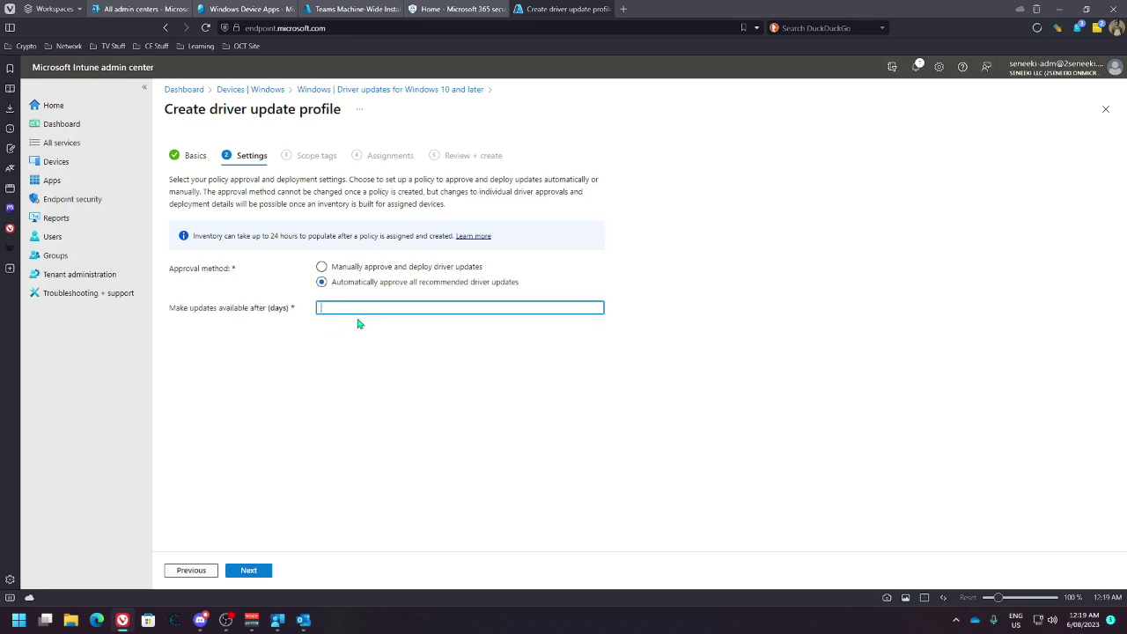
pyautogui.click(322, 268)
pyautogui.click(322, 282)
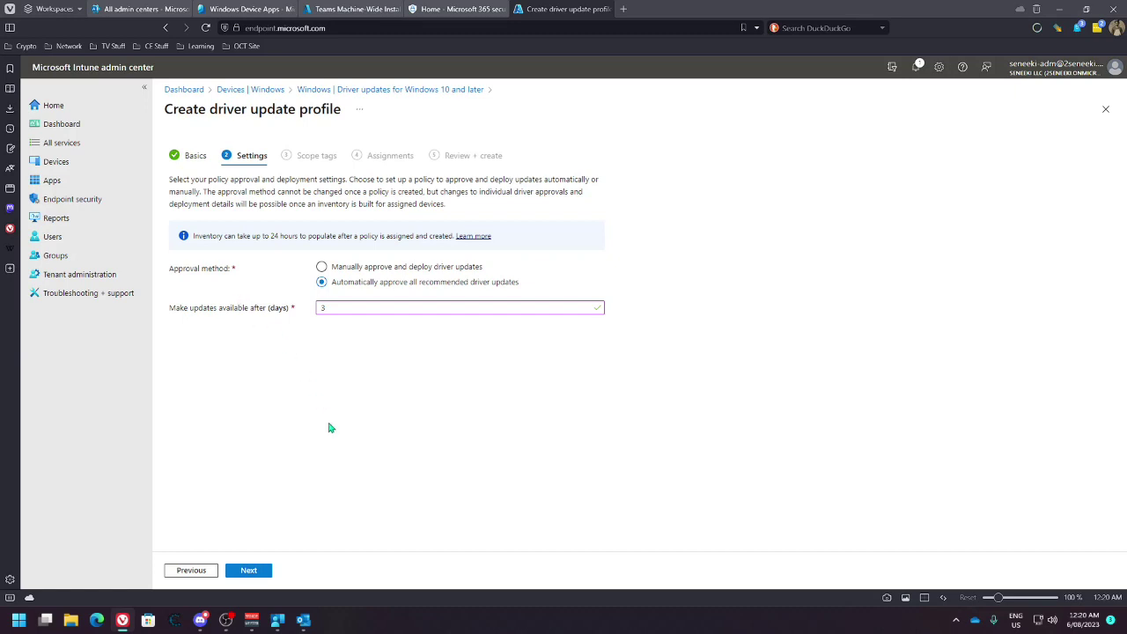
pyautogui.click(331, 310)
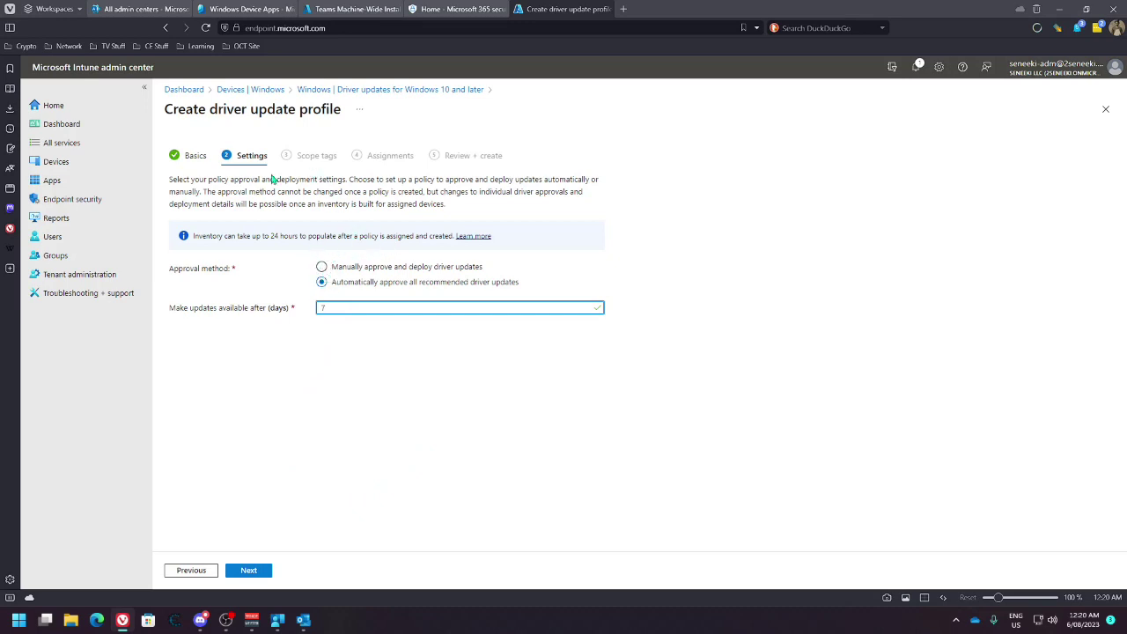
# Go back to Basics and attempt to leave the driver profile draft for the Windows devices area
pyautogui.click(187, 569)
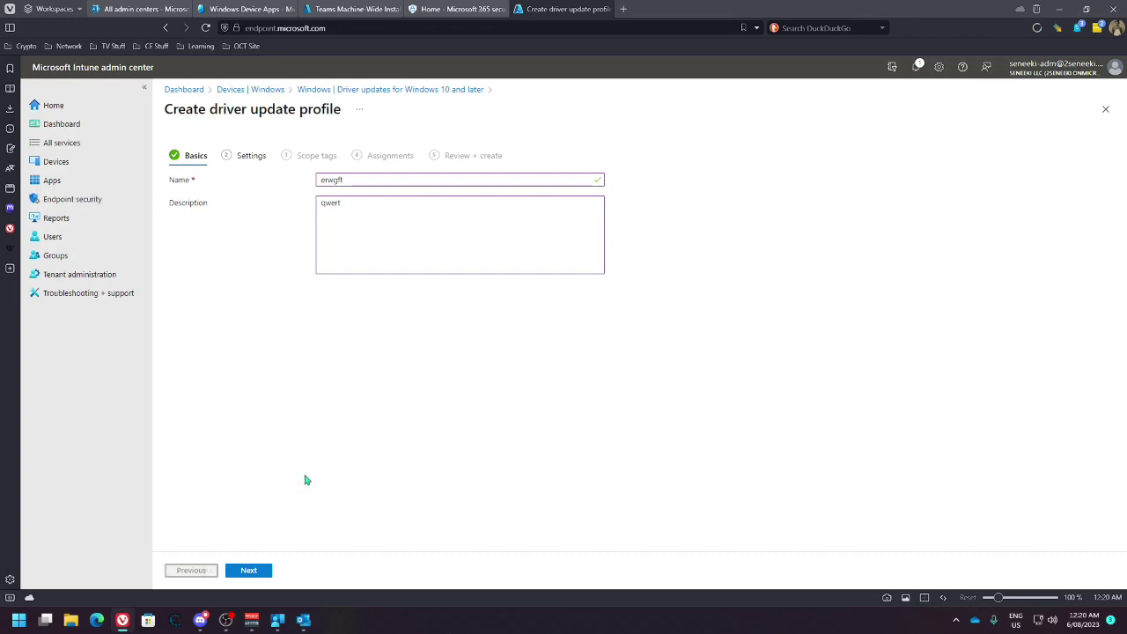
pyautogui.click(370, 90)
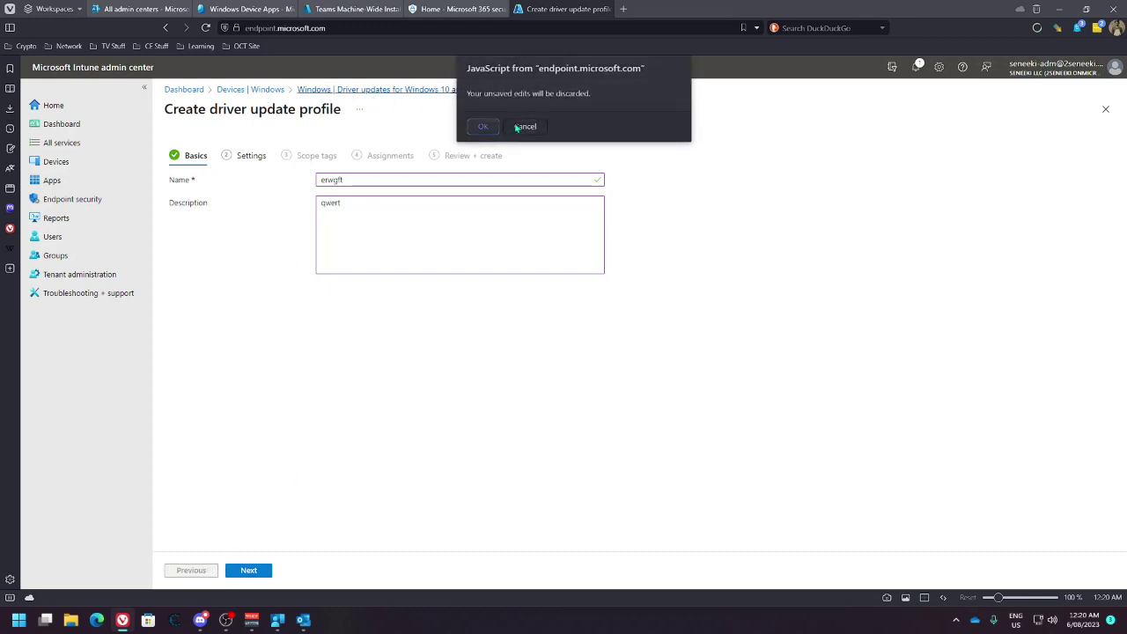
pyautogui.click(525, 126)
pyautogui.click(280, 91)
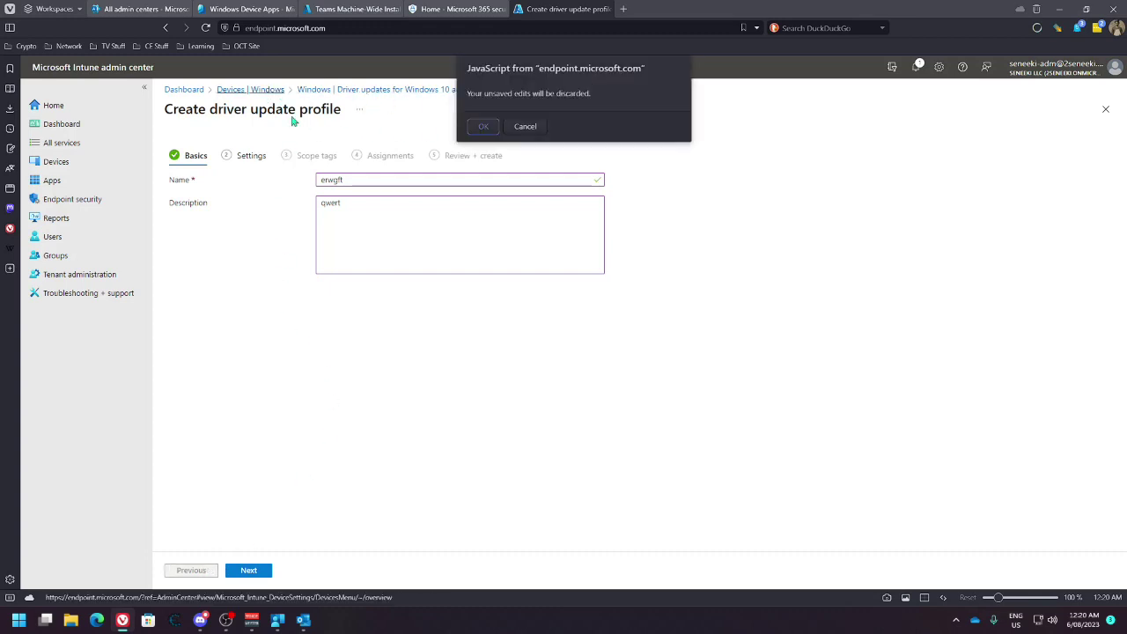
# Discard the driver profile draft, visit Device categories, then start creating a filter on the Filters page
pyautogui.click(483, 125)
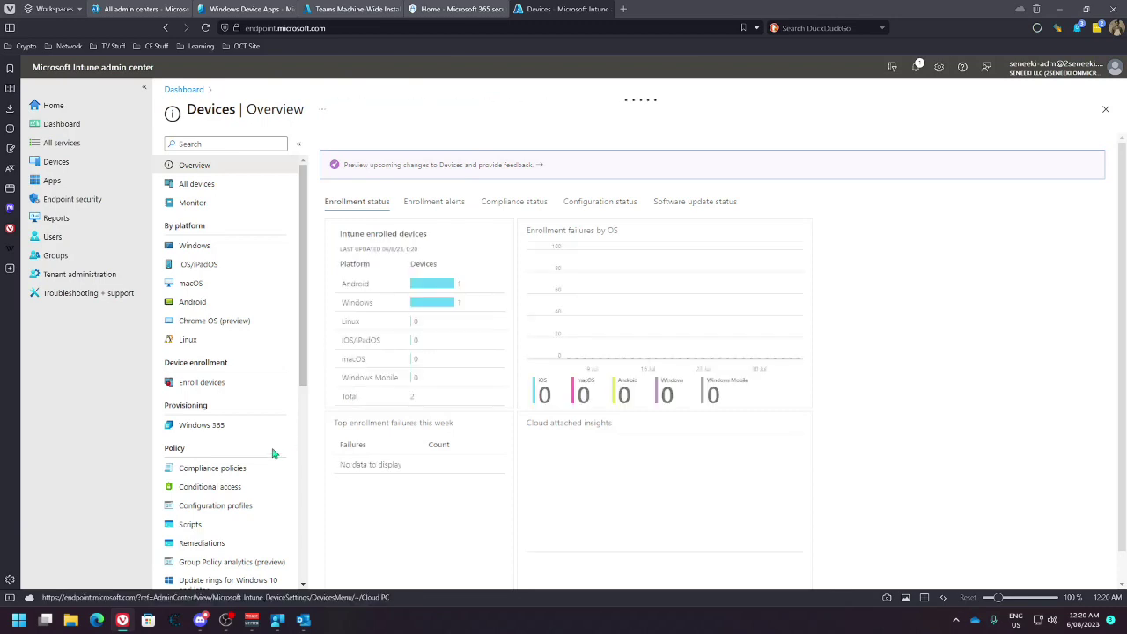
pyautogui.scroll(-5, 264, 467)
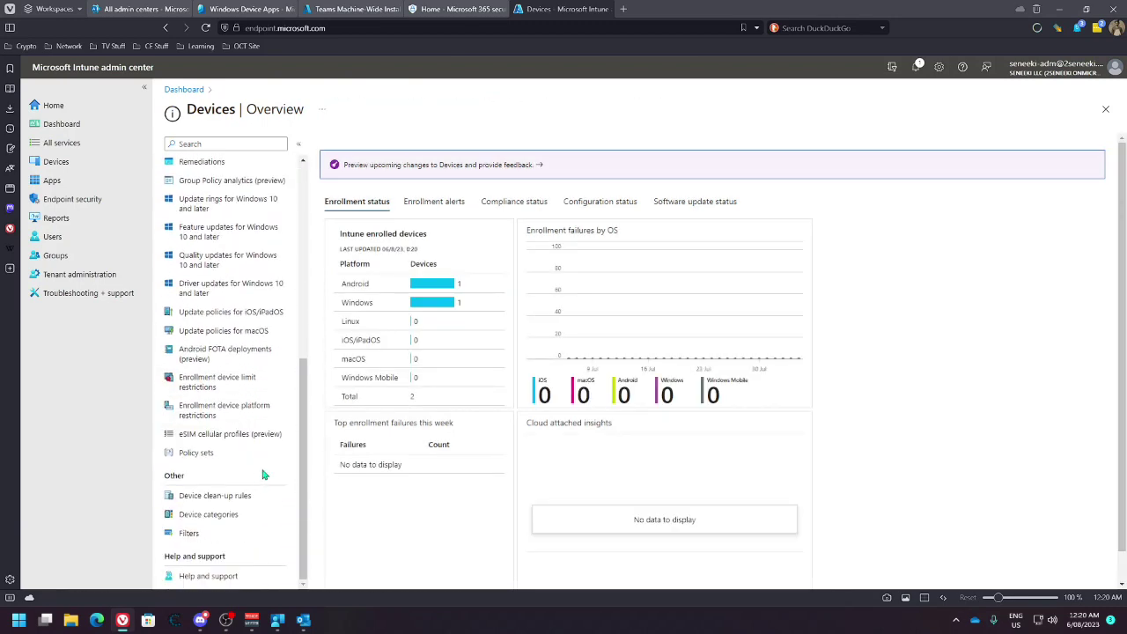
pyautogui.click(222, 514)
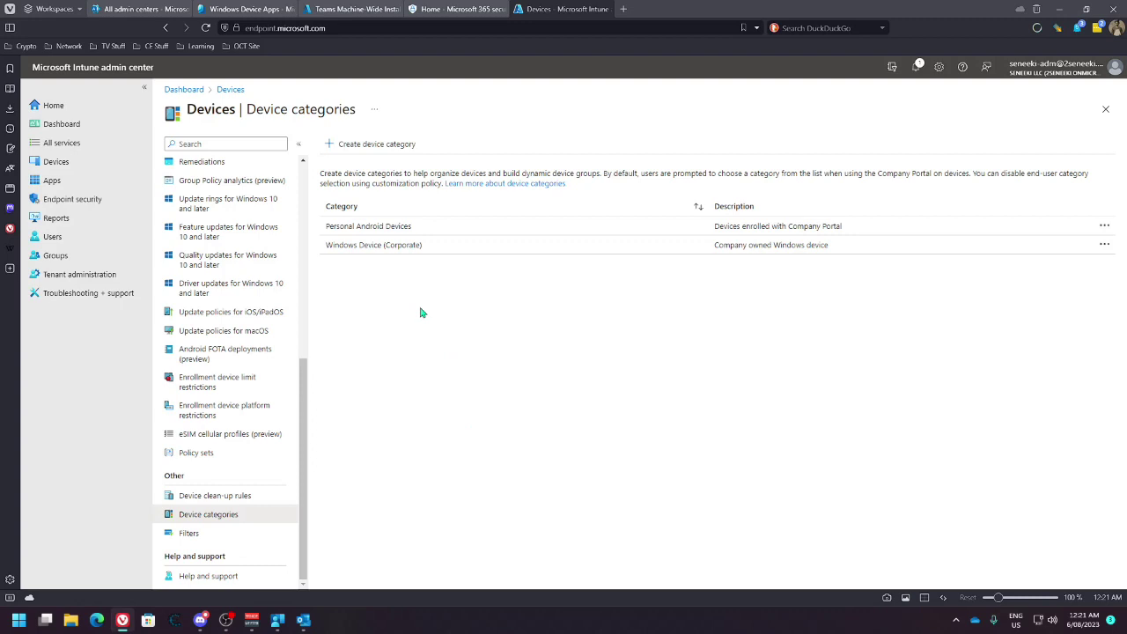
pyautogui.click(214, 533)
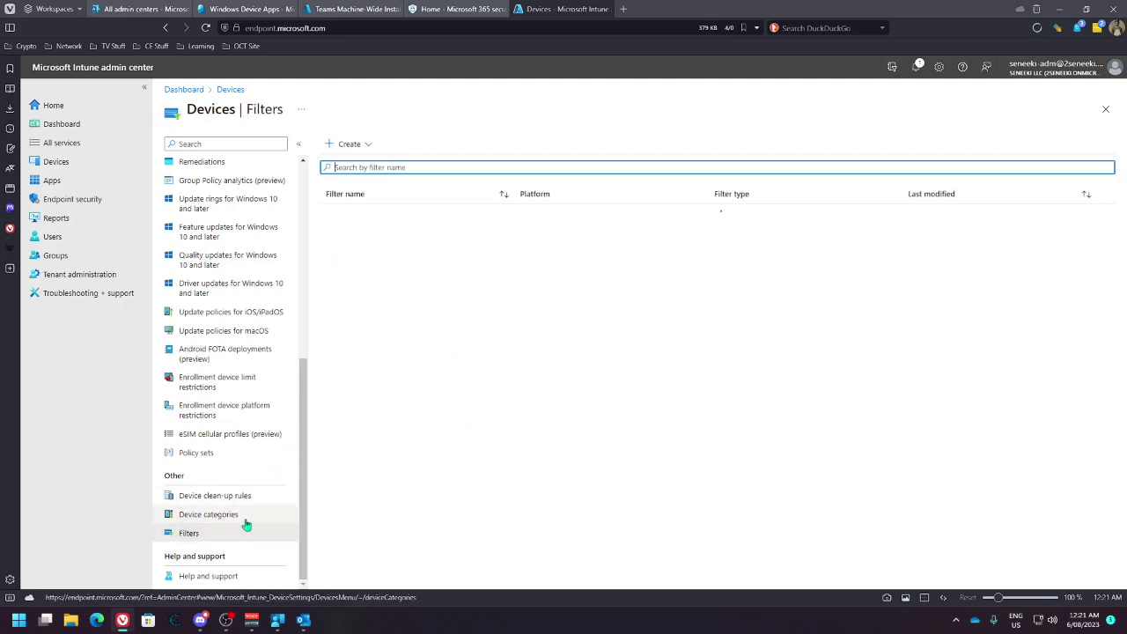
pyautogui.click(348, 145)
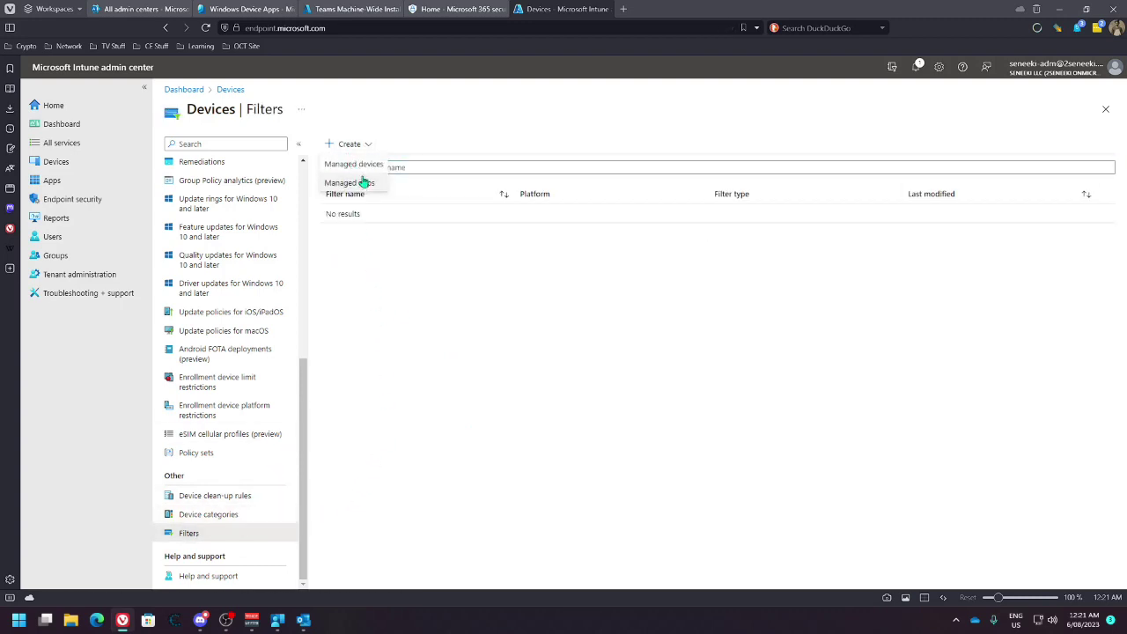
# Create a managed devices filter, enter its name, and set the platform to Windows 10 and later
pyautogui.click(375, 165)
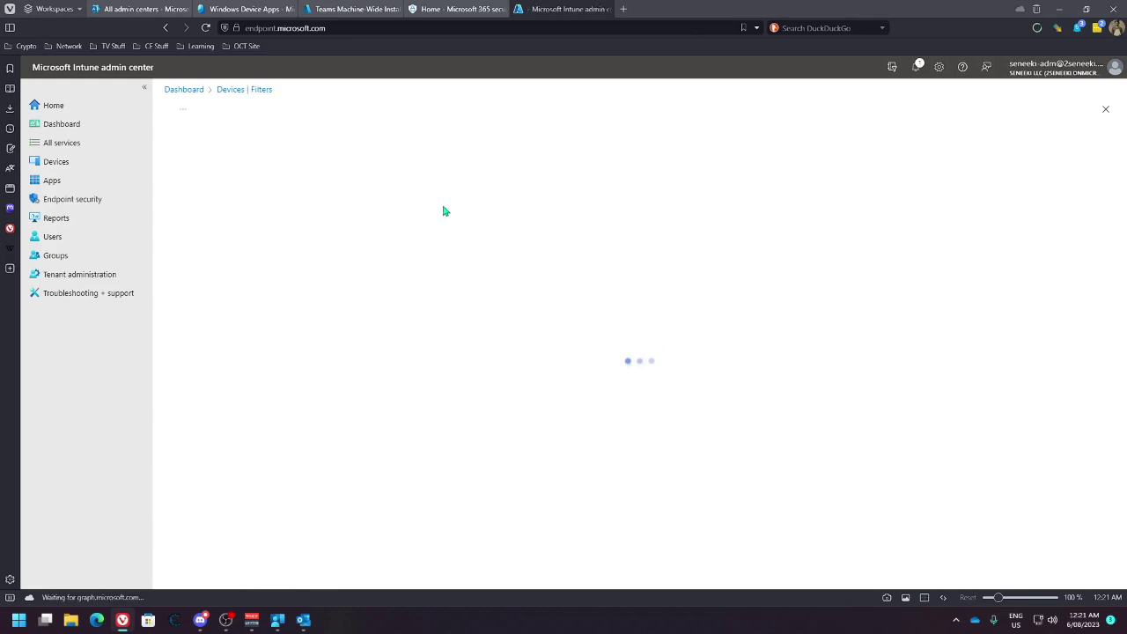
pyautogui.click(353, 176)
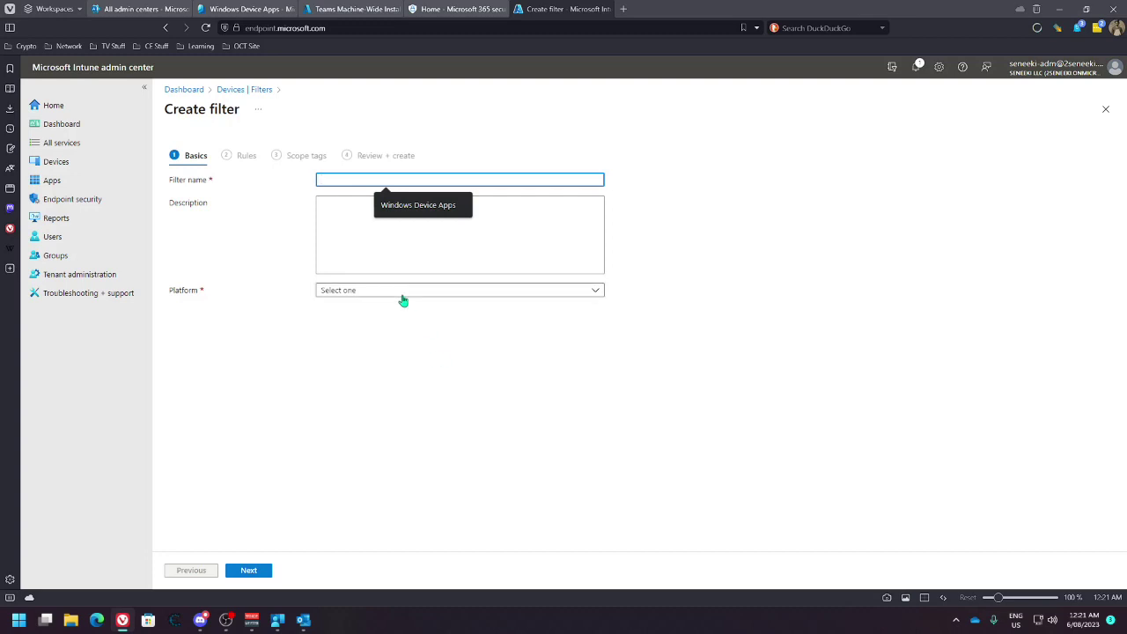
pyautogui.write('Windows M')
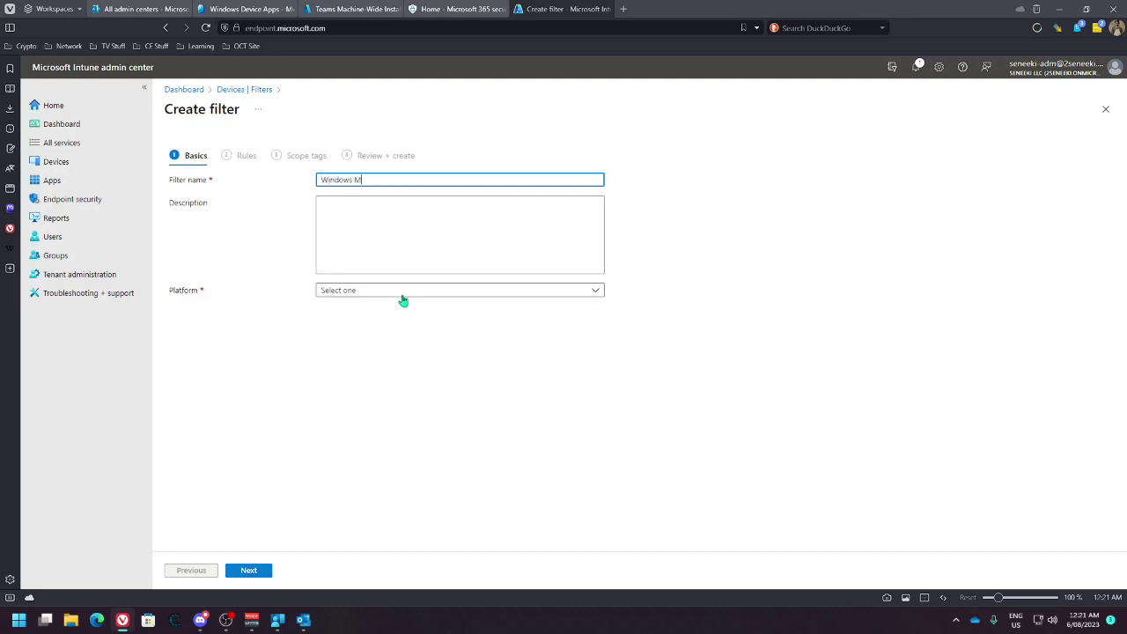
pyautogui.write('Managed')
pyautogui.click(403, 295)
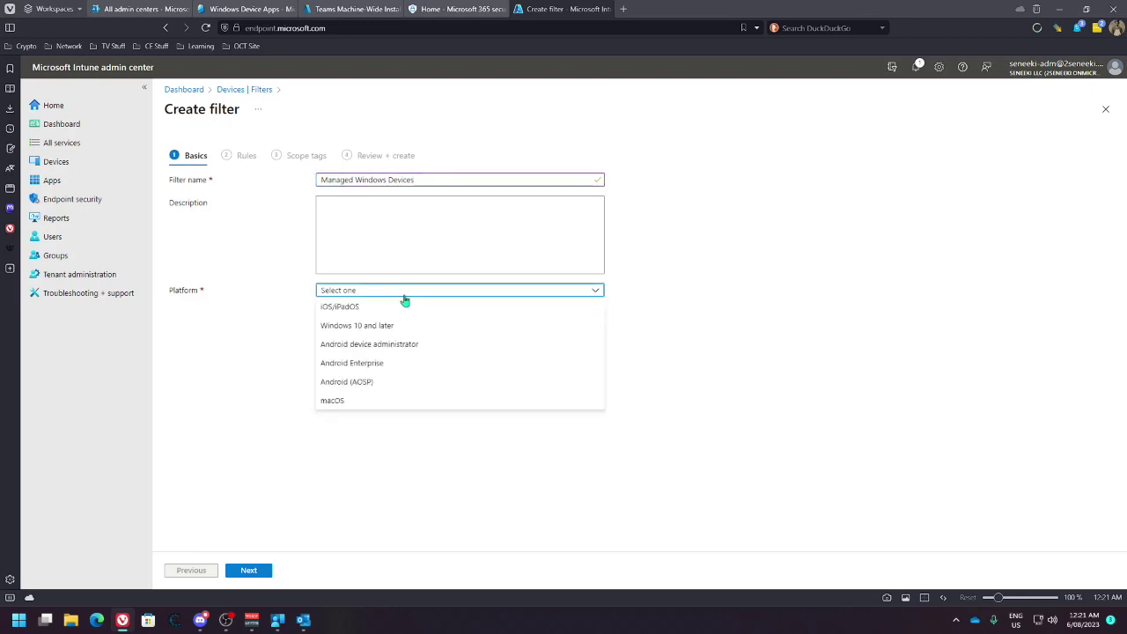
pyautogui.click(405, 328)
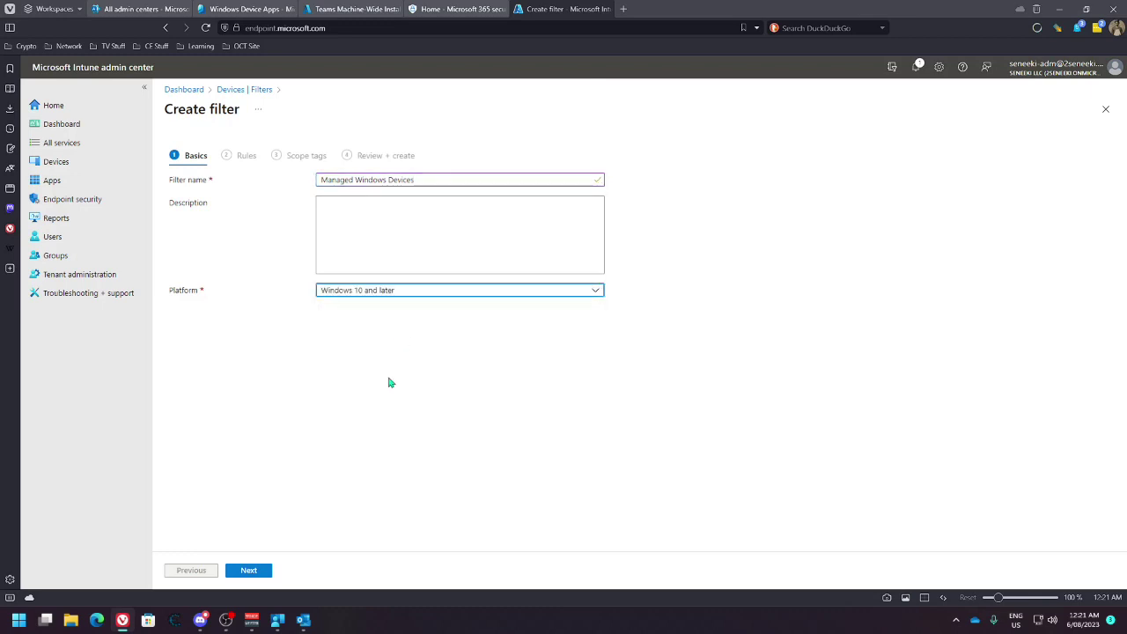
# Copy the filter name into the description and continue to the rules step
pyautogui.click(347, 181)
pyautogui.tripleClick(341, 182)
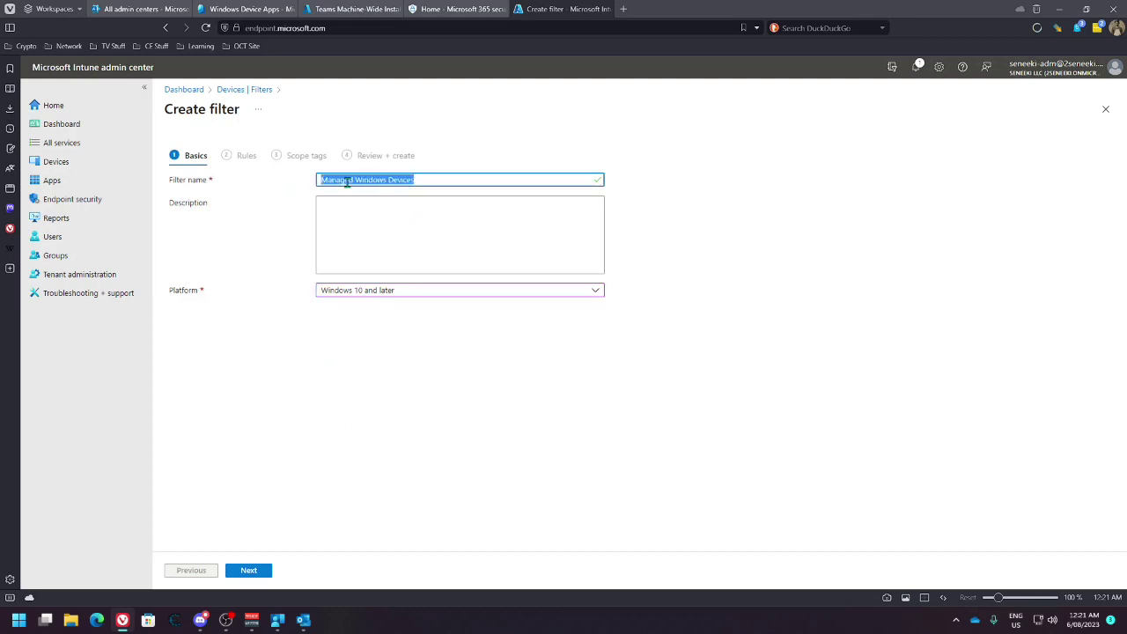
pyautogui.hotkey('ctrl', 'c')
pyautogui.click(368, 218)
pyautogui.hotkey('ctrl', 'v')
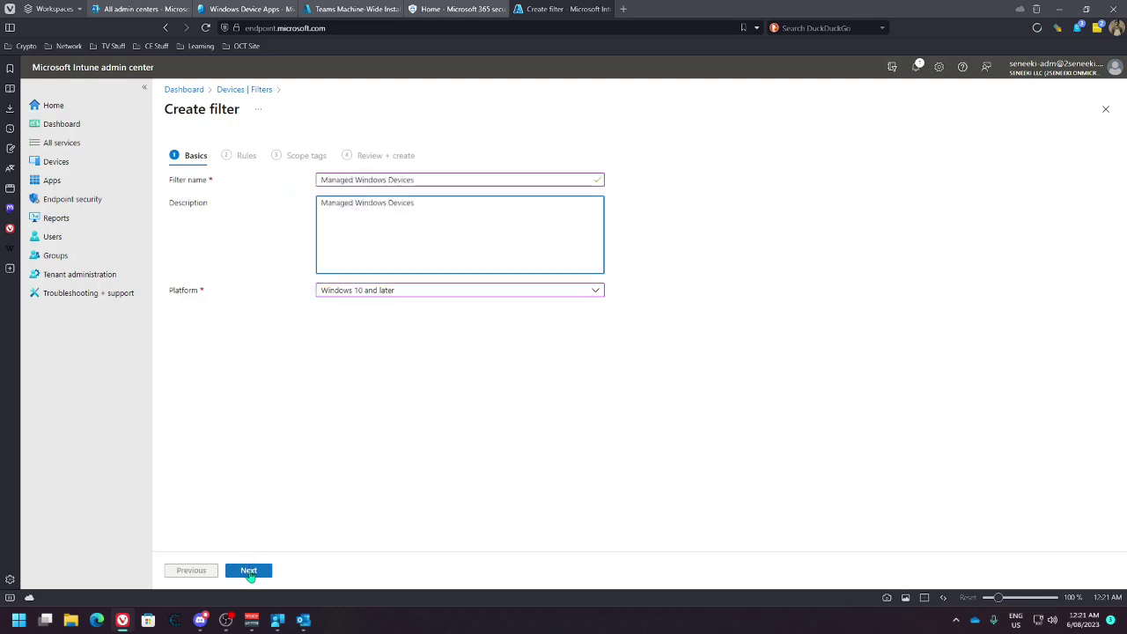
pyautogui.click(249, 570)
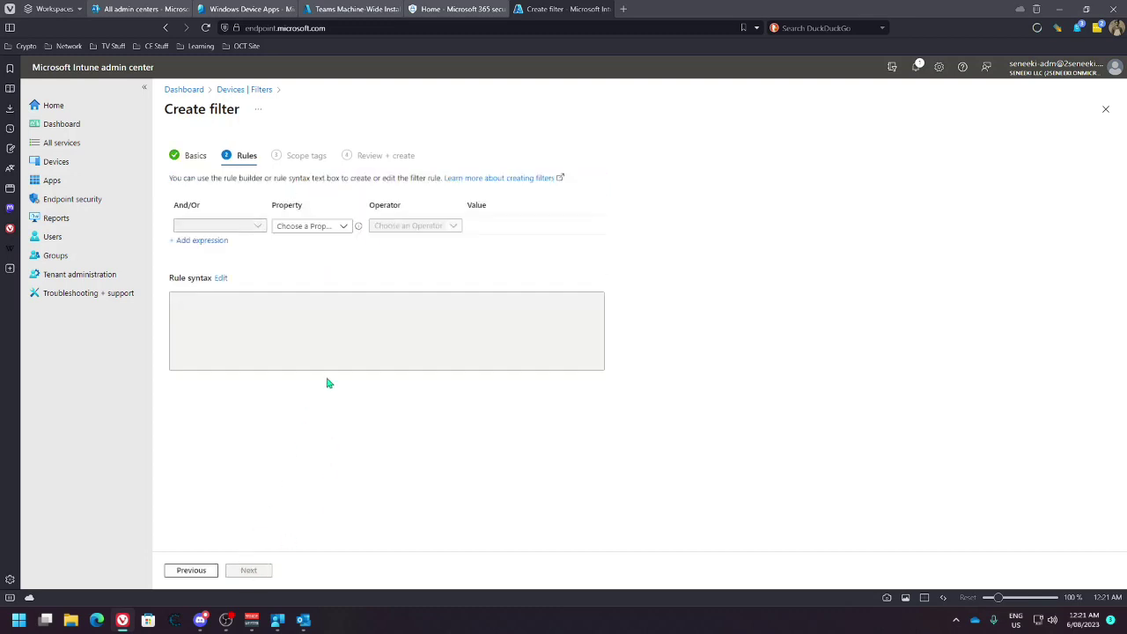
# Add the rule deviceOwnership Equals Corporate and preview the matching devices
pyautogui.click(292, 227)
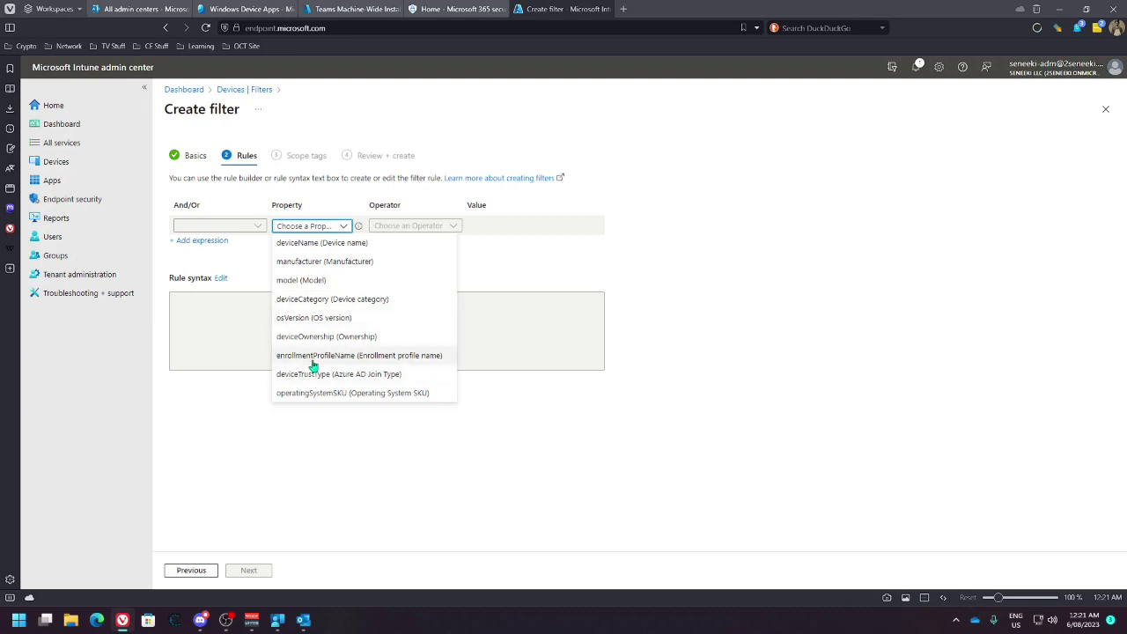
pyautogui.click(319, 337)
pyautogui.click(436, 227)
pyautogui.click(396, 242)
pyautogui.click(493, 225)
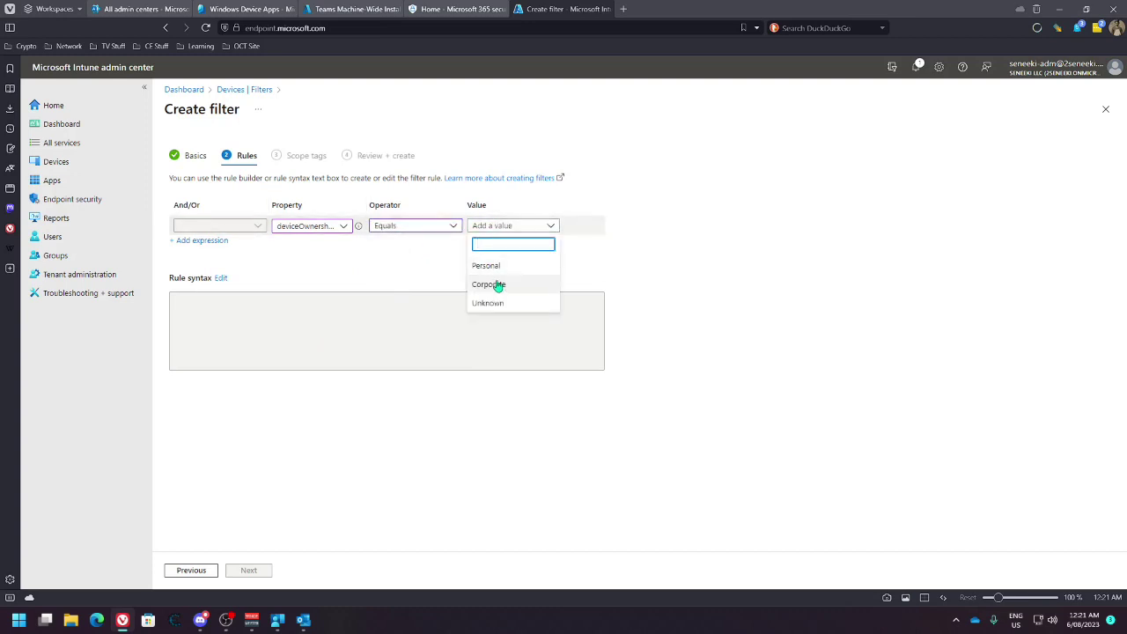
pyautogui.click(498, 282)
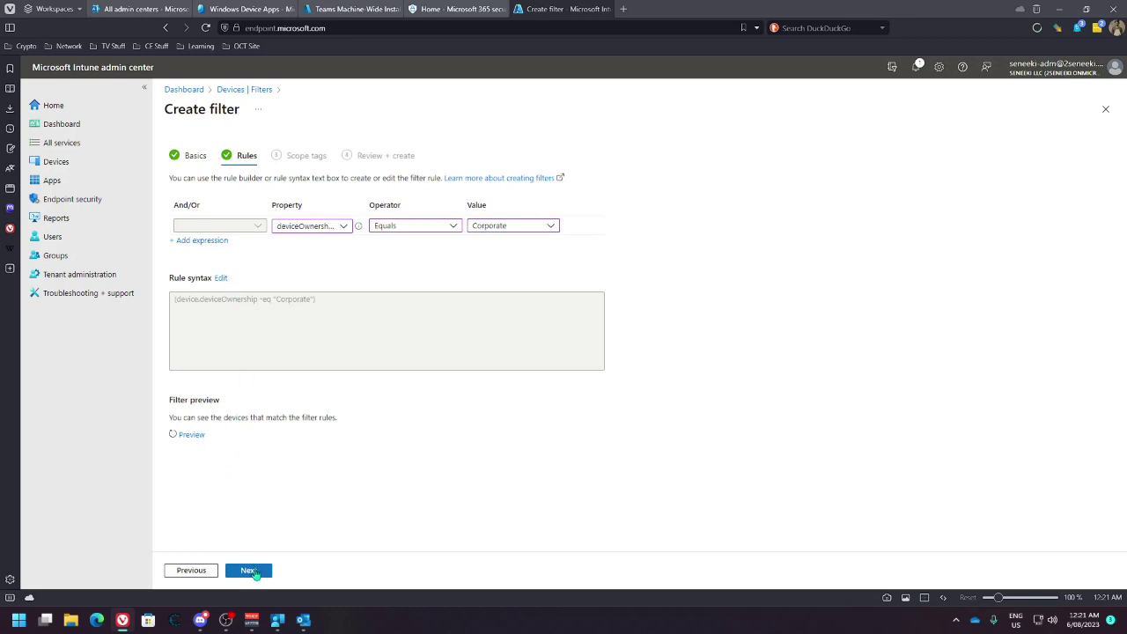
pyautogui.click(193, 435)
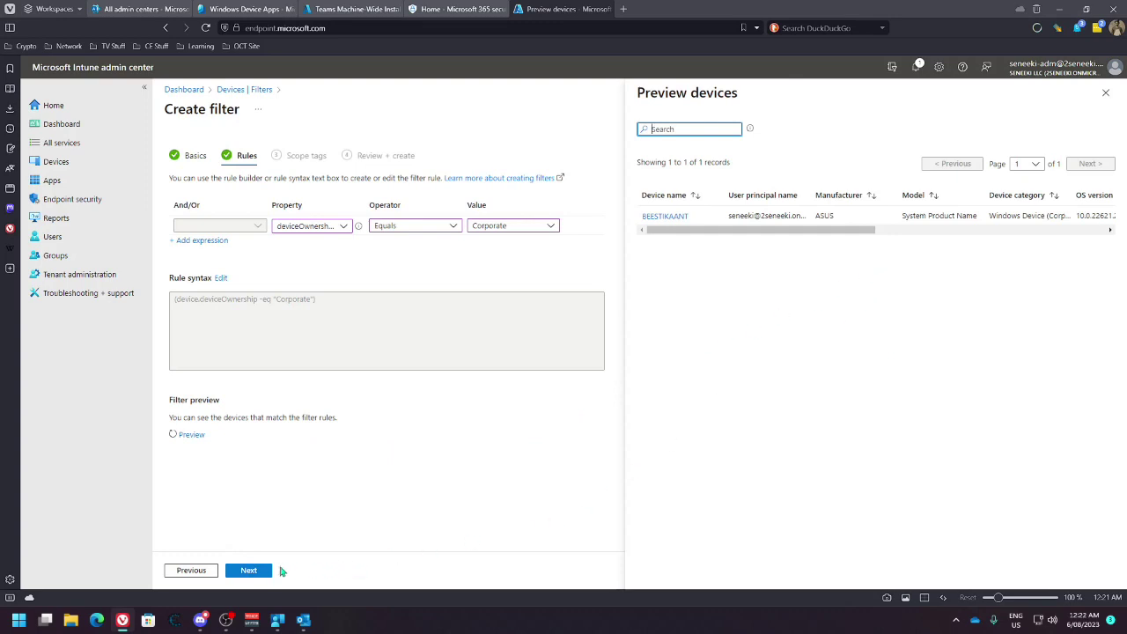
# Tag the filter Windows Device (Corporate) instead of Default, then create it
pyautogui.click(250, 571)
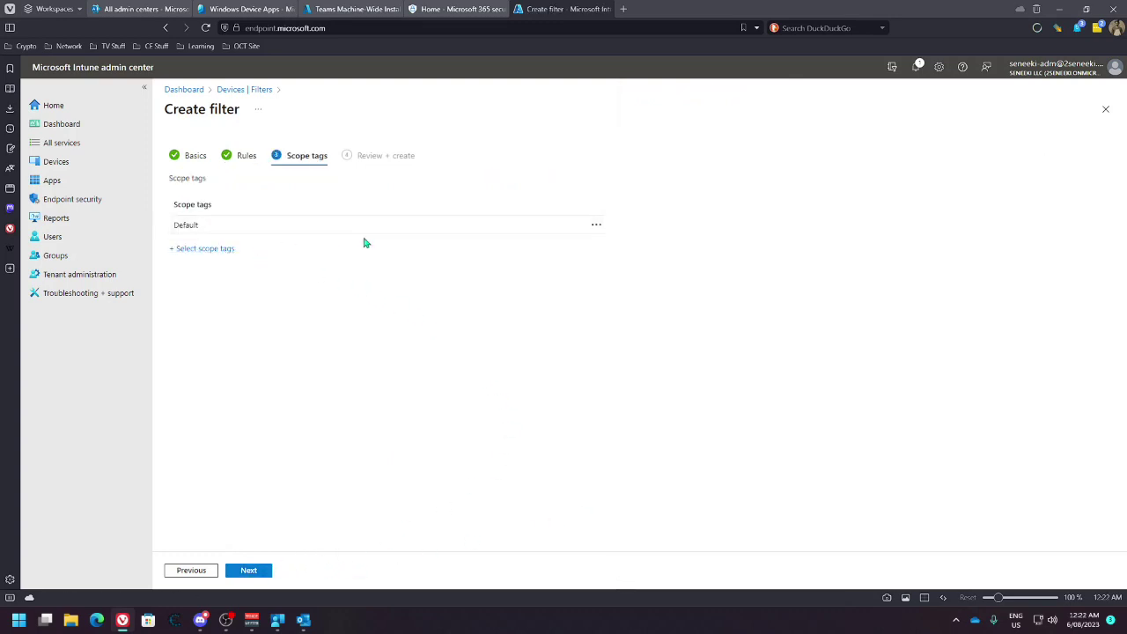
pyautogui.click(205, 249)
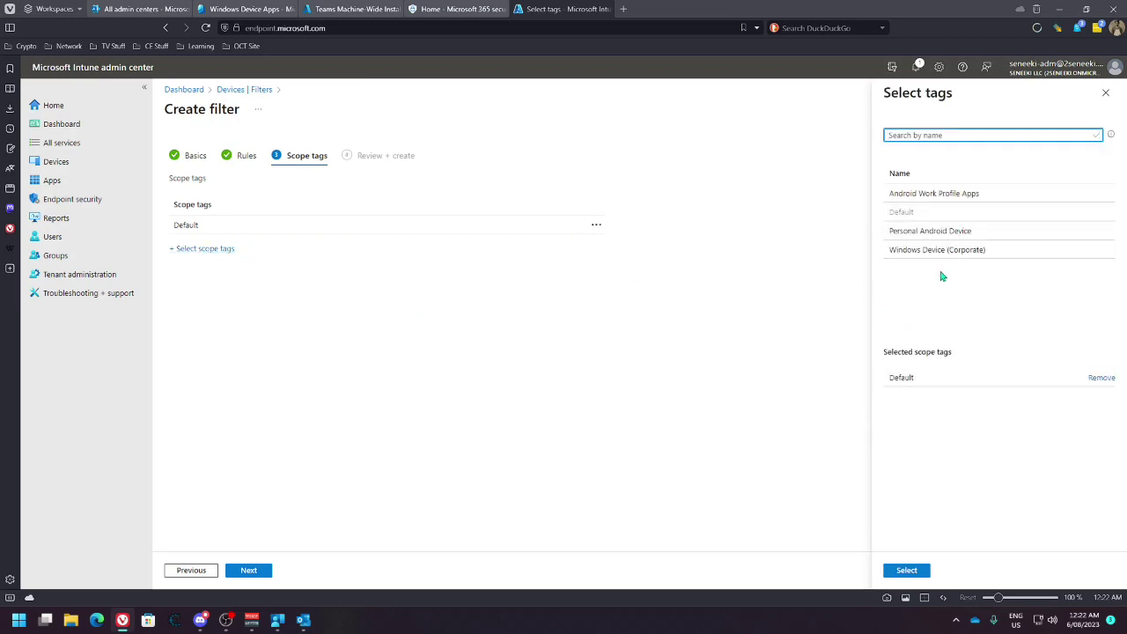
pyautogui.click(939, 252)
pyautogui.click(1101, 377)
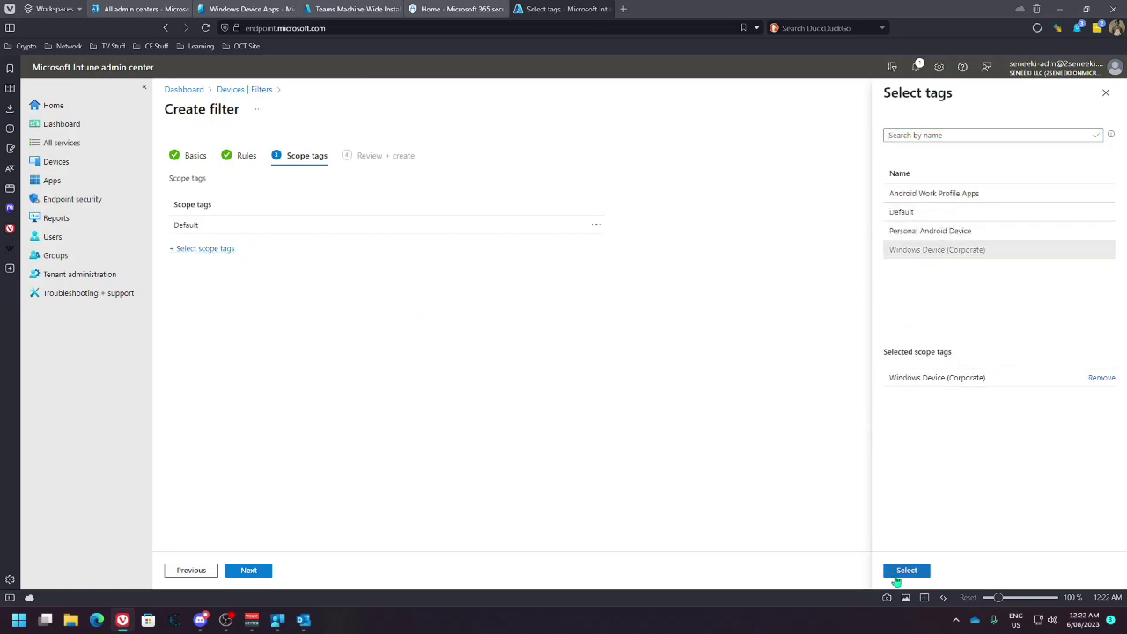
pyautogui.click(902, 573)
pyautogui.click(249, 571)
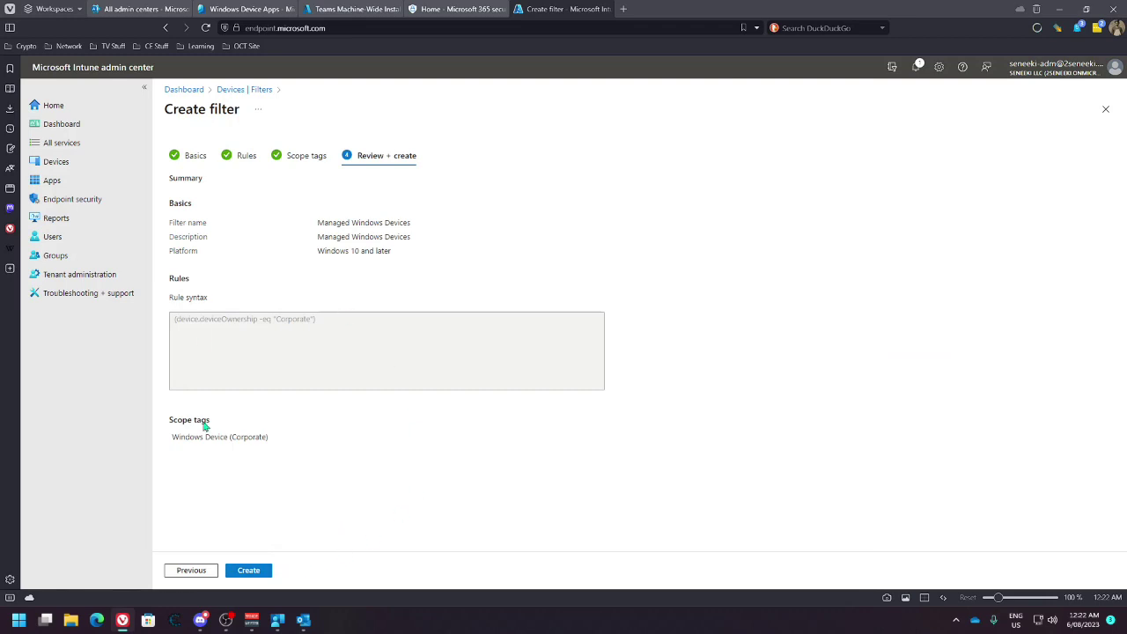
pyautogui.click(249, 571)
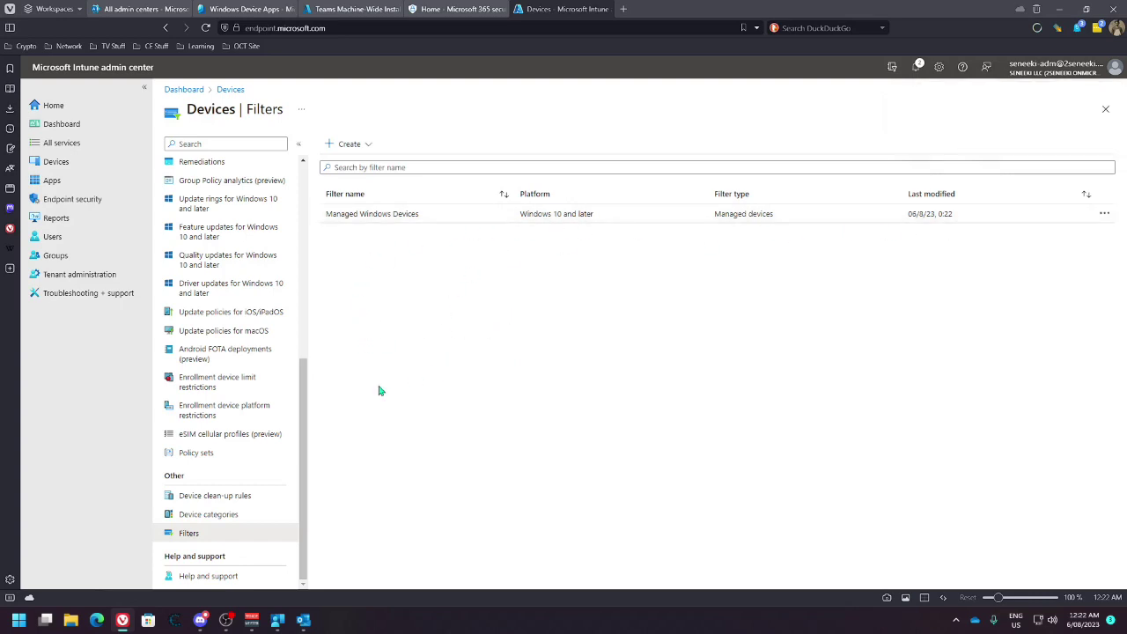
# Review the Windows Device (Corporate) category's scope tags and basics without changes, then open Device clean-up rules
pyautogui.click(211, 516)
pyautogui.click(402, 251)
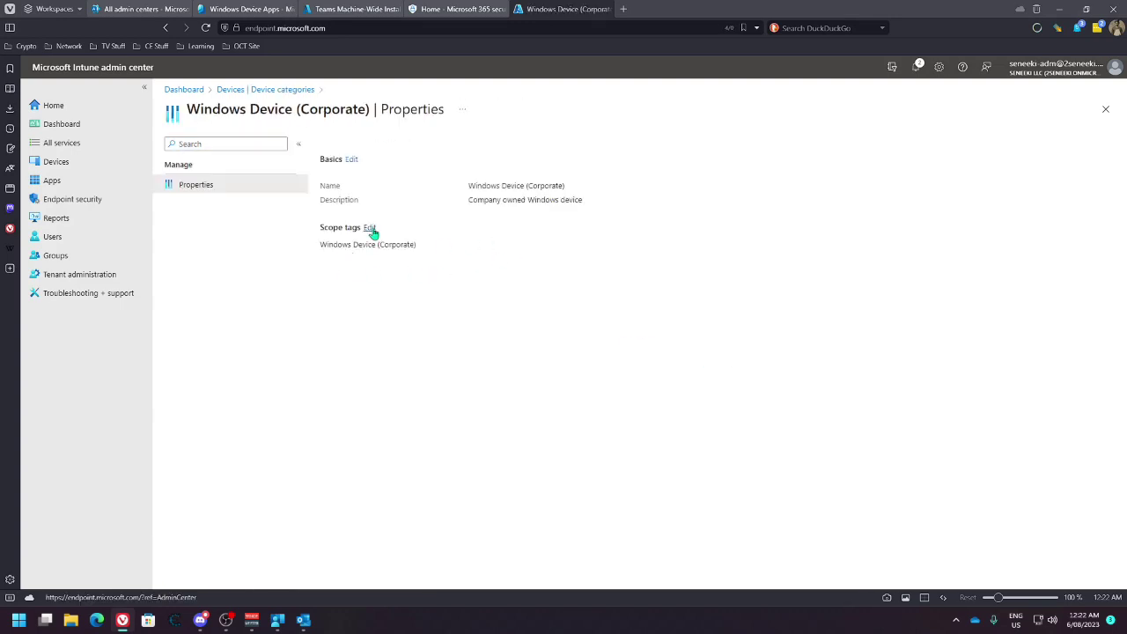
pyautogui.click(370, 228)
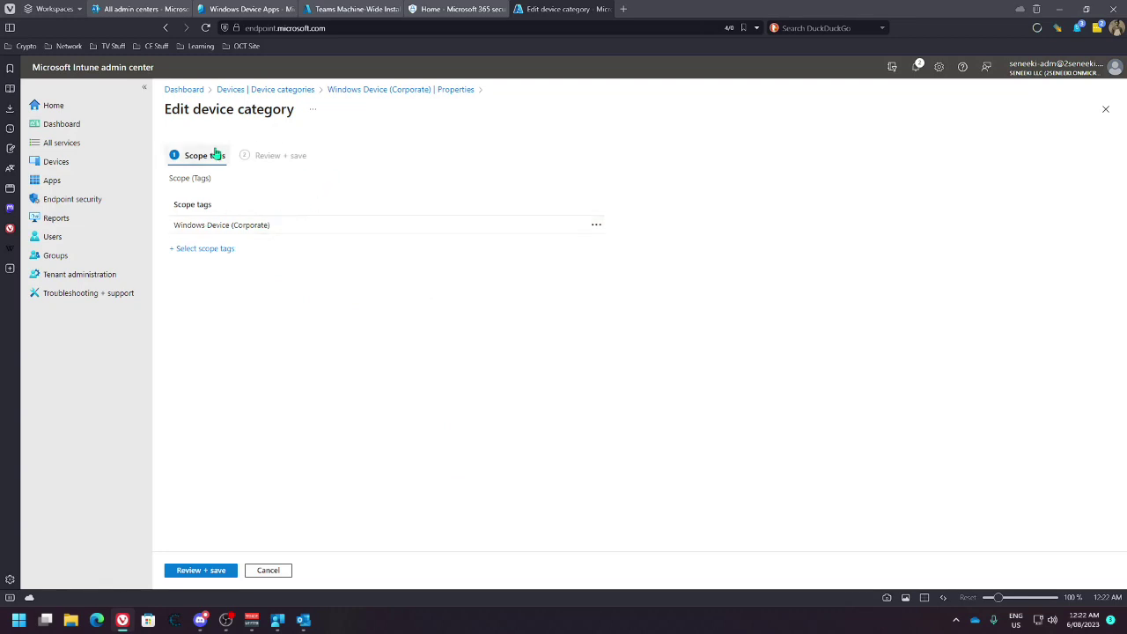
pyautogui.click(333, 90)
pyautogui.click(350, 159)
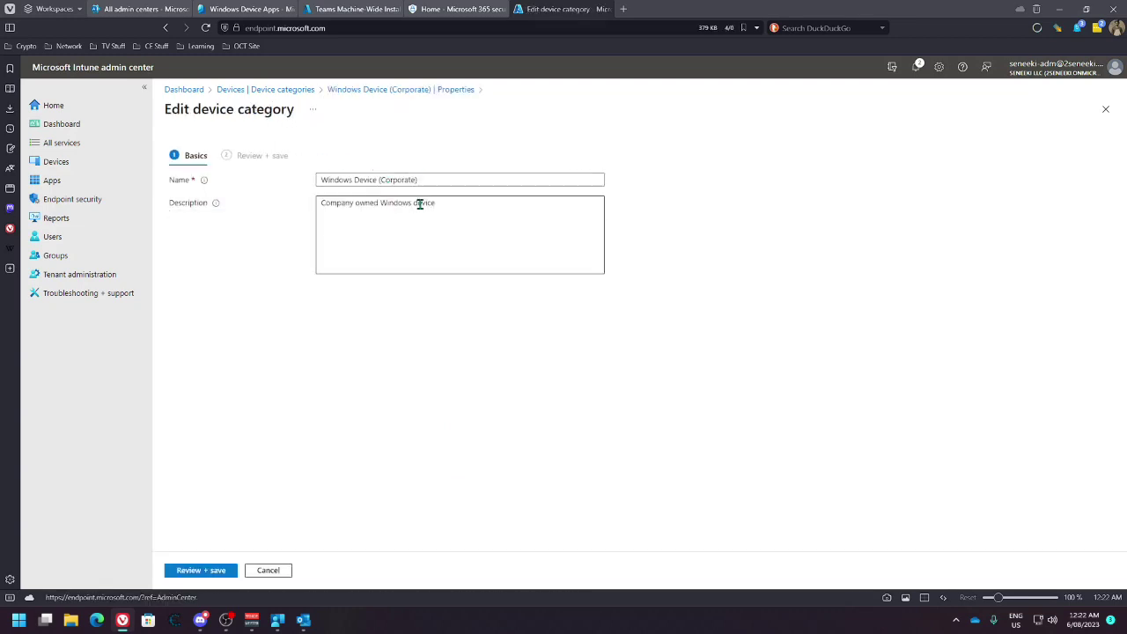
pyautogui.click(345, 89)
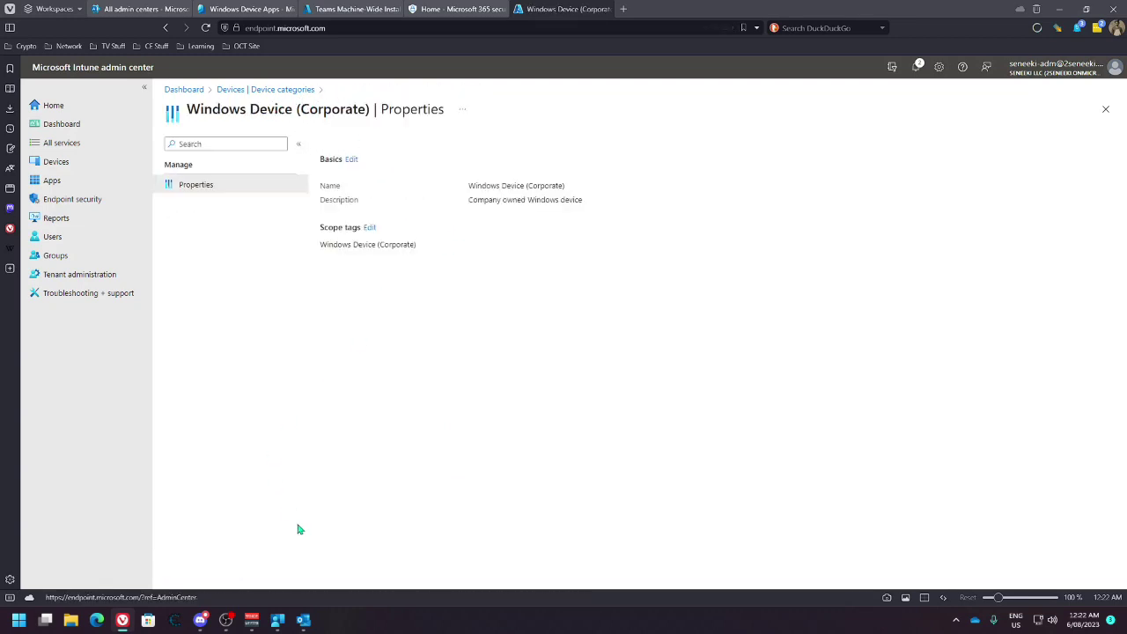
pyautogui.click(259, 91)
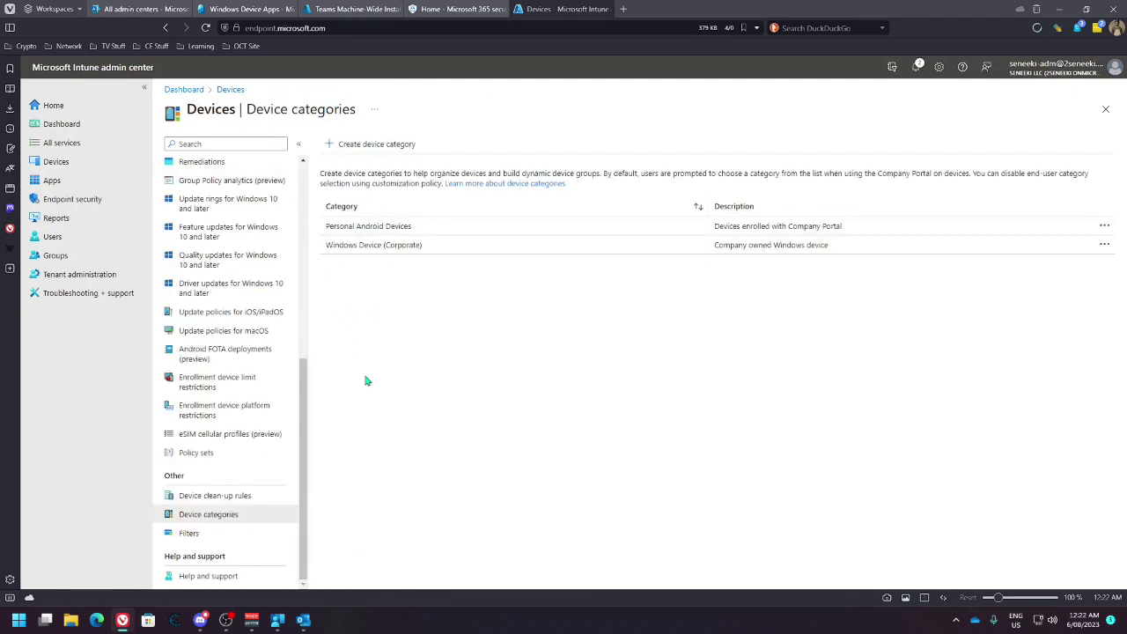
pyautogui.click(296, 496)
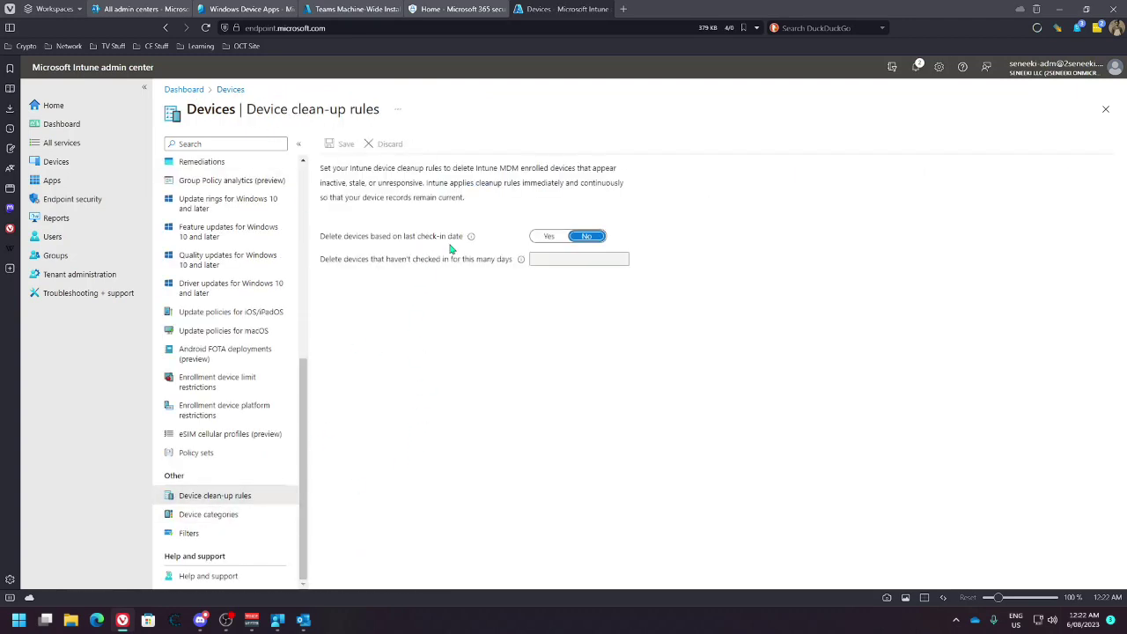
# Switch deleting devices by last check-in date to Yes and select the inactive days box
pyautogui.click(548, 236)
pyautogui.click(549, 260)
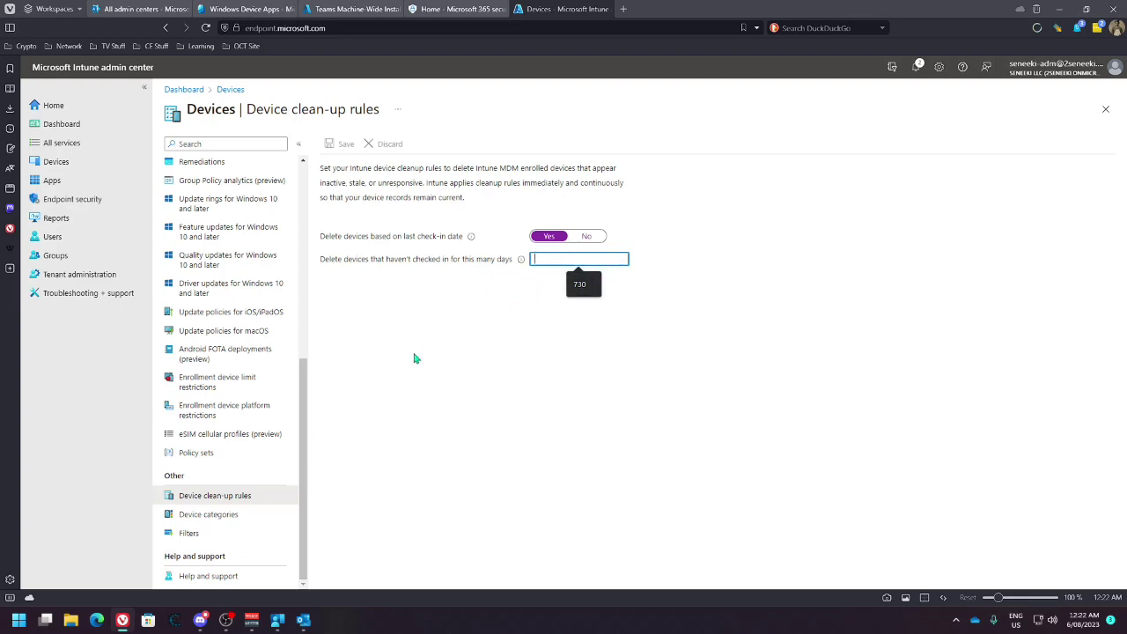
pyautogui.scroll(3, 279, 443)
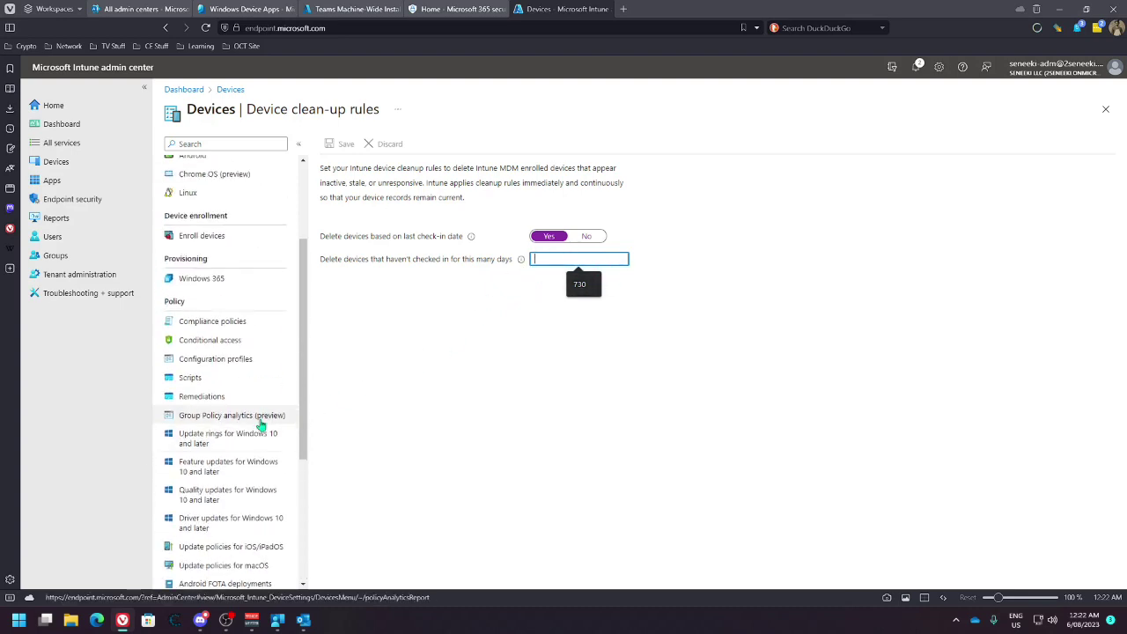
pyautogui.scroll(2, 262, 423)
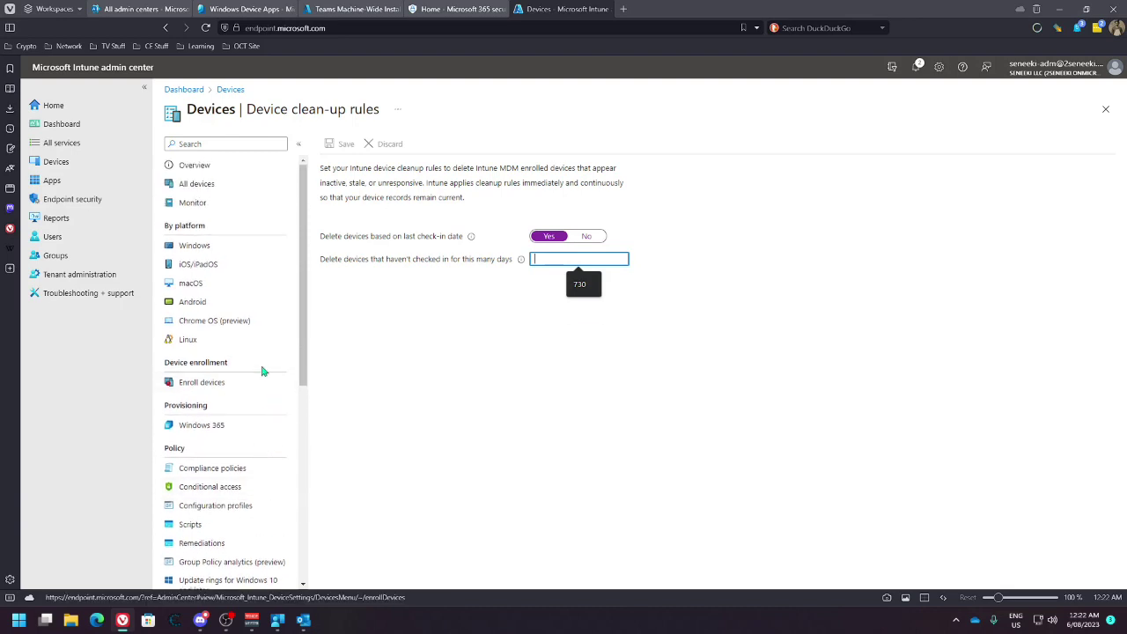
pyautogui.scroll(-1, 264, 397)
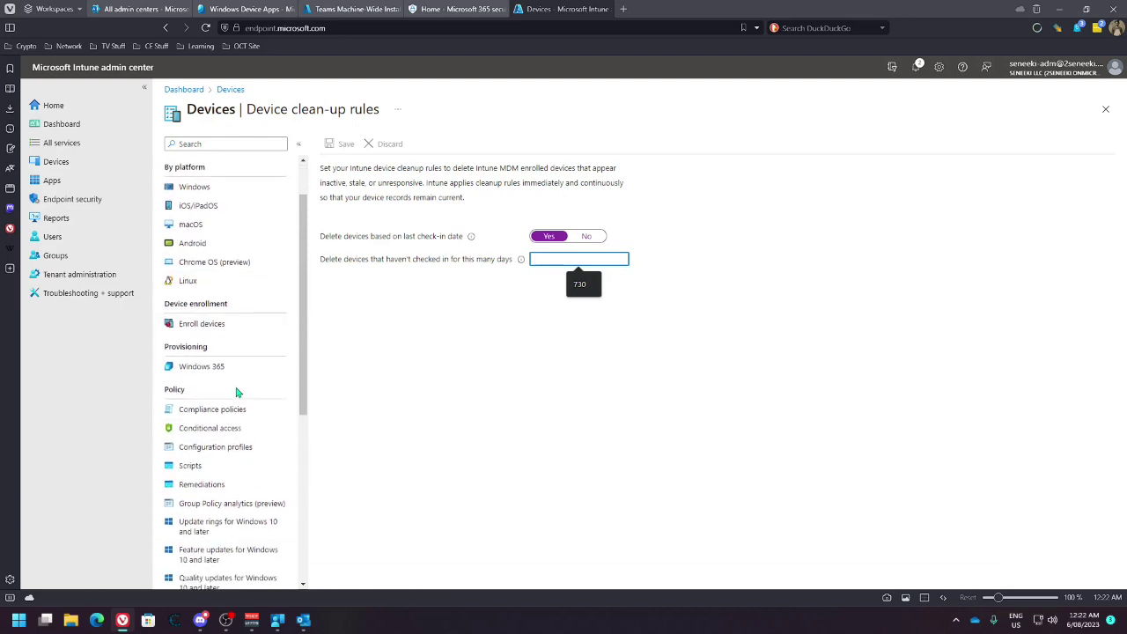
# Try leaving for Windows 365, keep the edits, then head to Windows devices, raising the discard prompt
pyautogui.click(201, 366)
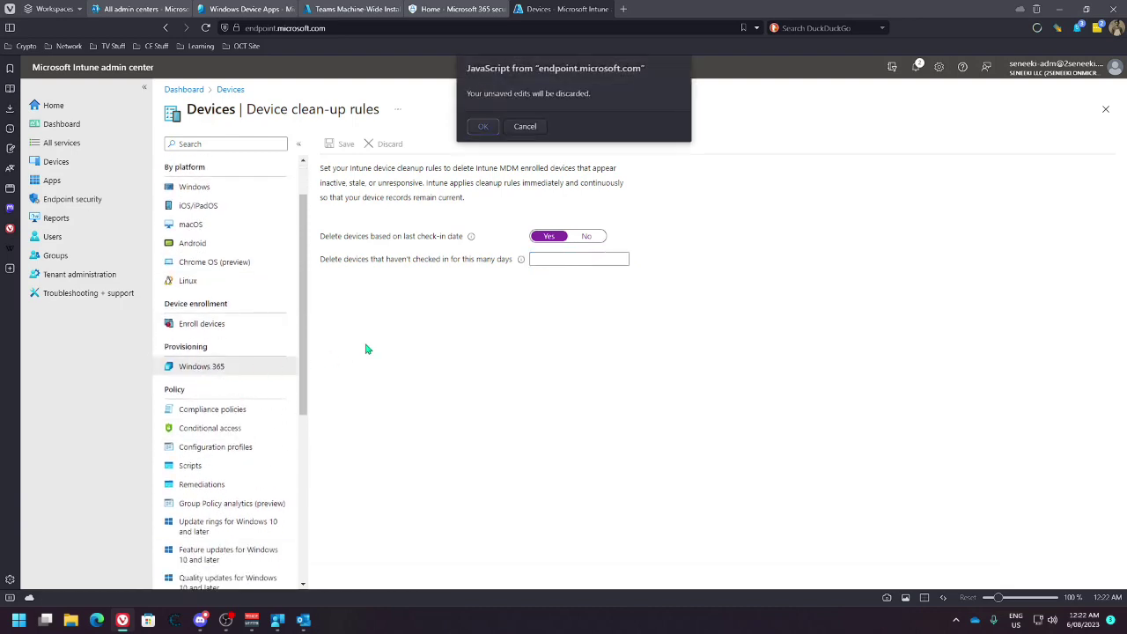
pyautogui.click(521, 127)
pyautogui.scroll(-2, 262, 390)
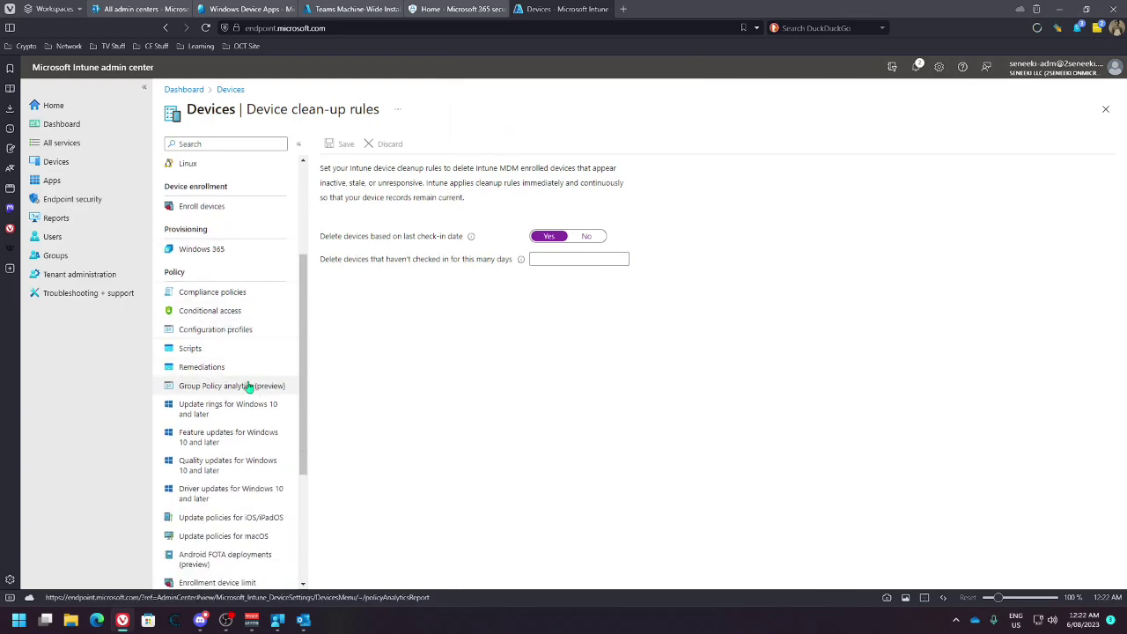
pyautogui.scroll(-3, 249, 441)
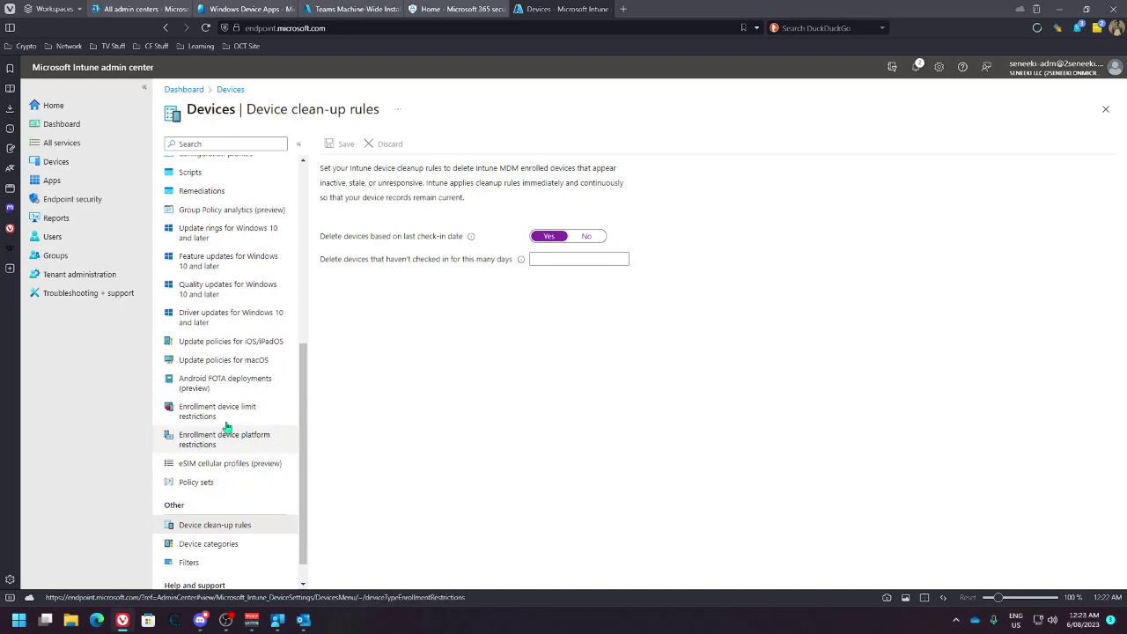
pyautogui.scroll(1, 234, 388)
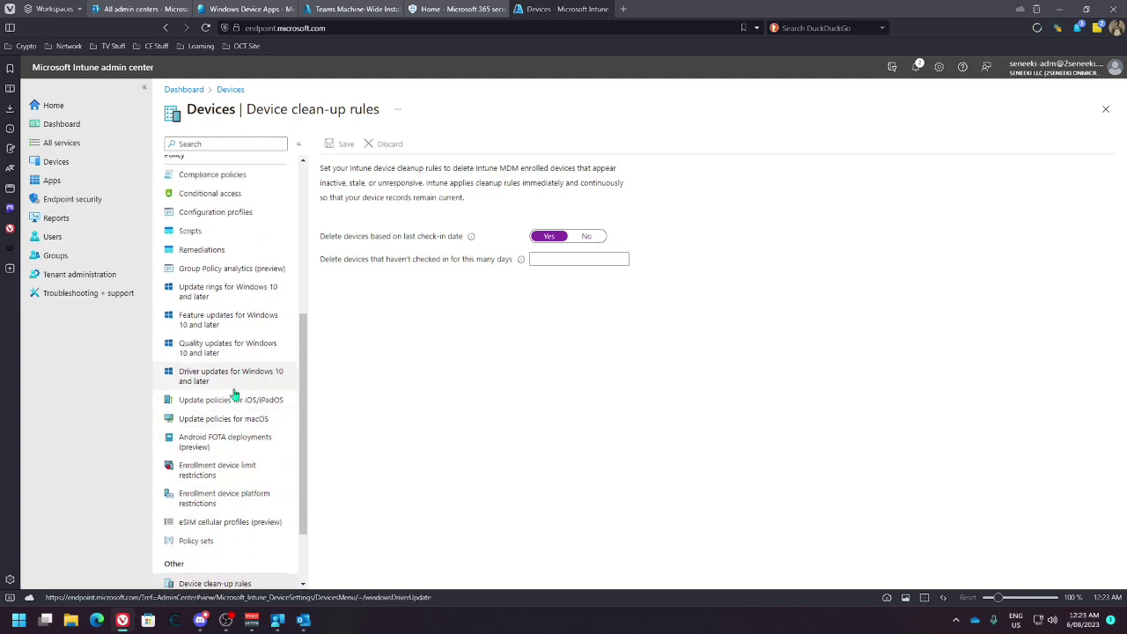
pyautogui.scroll(5, 237, 383)
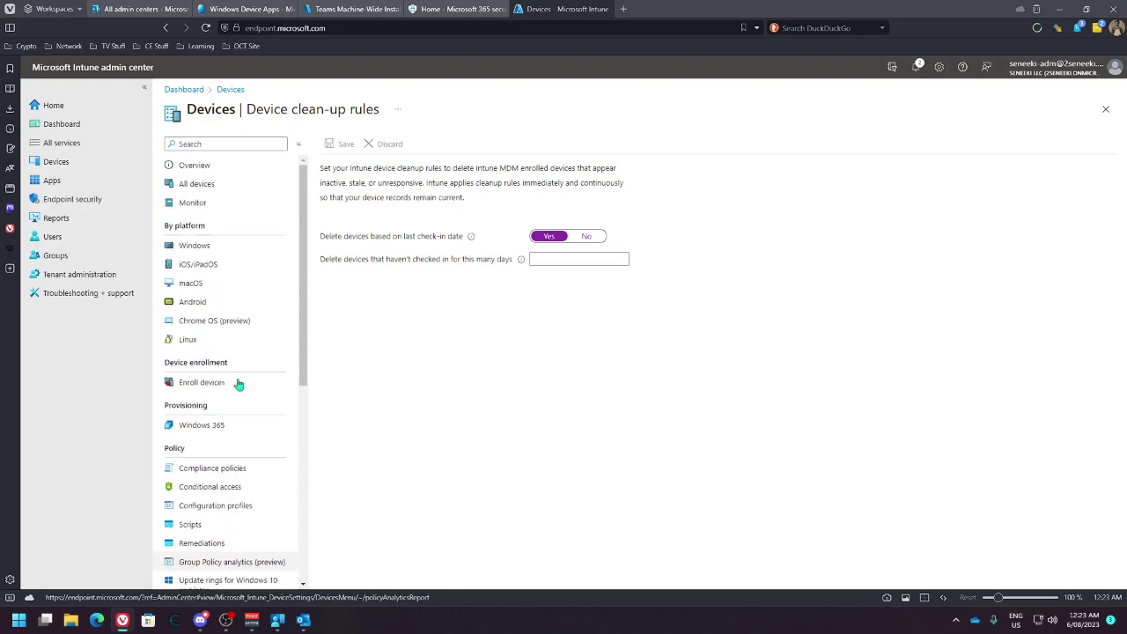
pyautogui.click(196, 246)
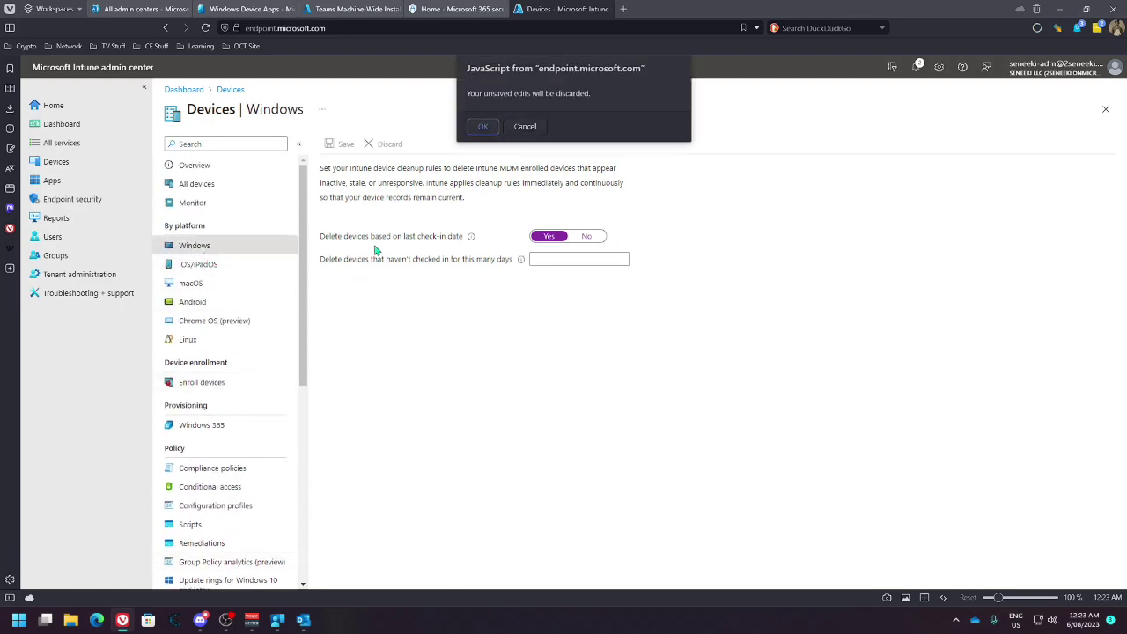
# Discard the clean-up edits and review Windows PC Compliance Policy (Corporate) properties, scope tags and assignments
pyautogui.click(483, 126)
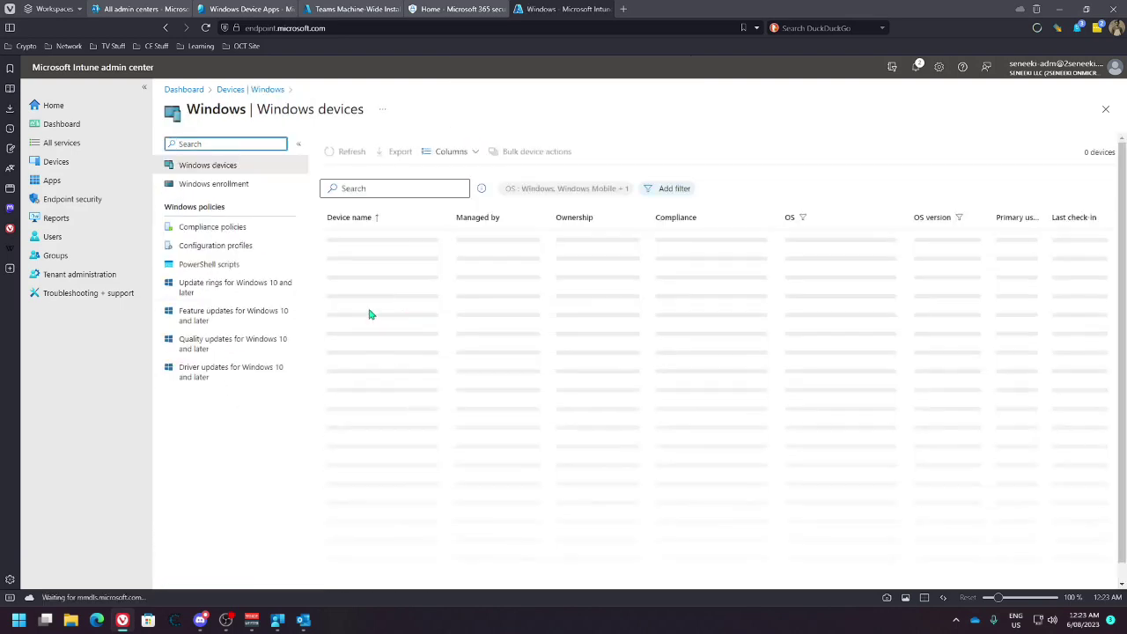
pyautogui.click(239, 228)
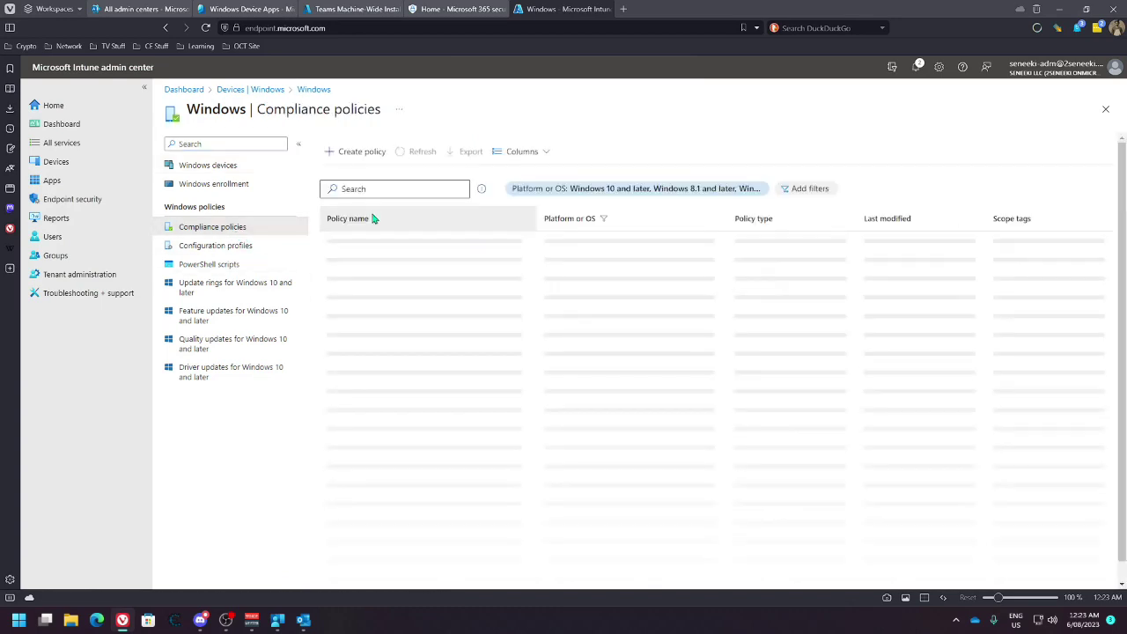
pyautogui.click(404, 260)
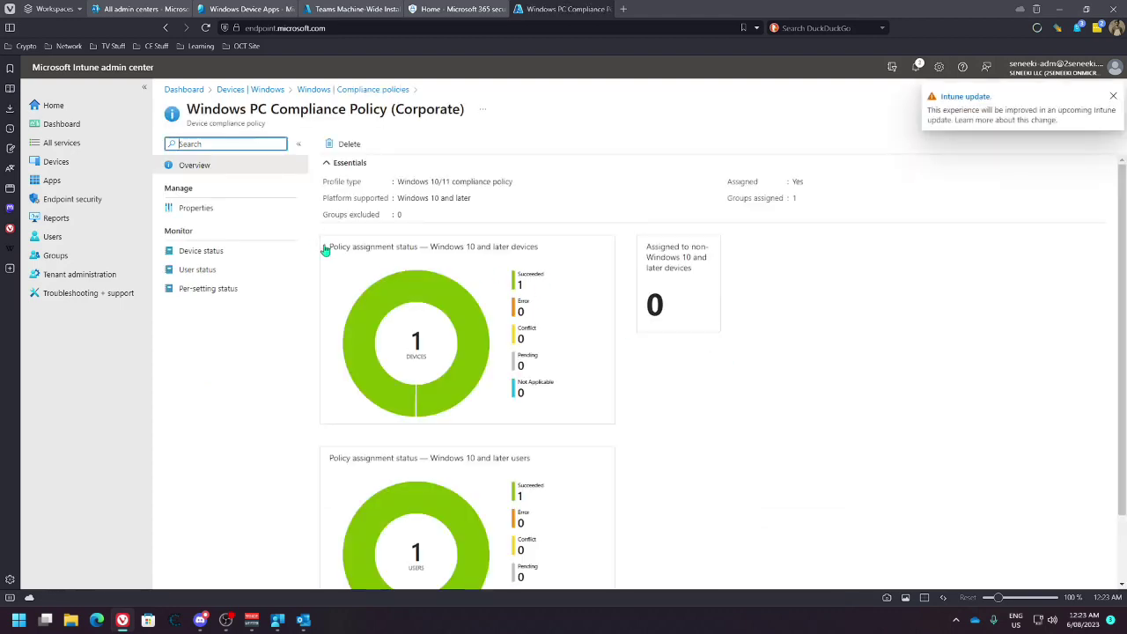
pyautogui.click(203, 214)
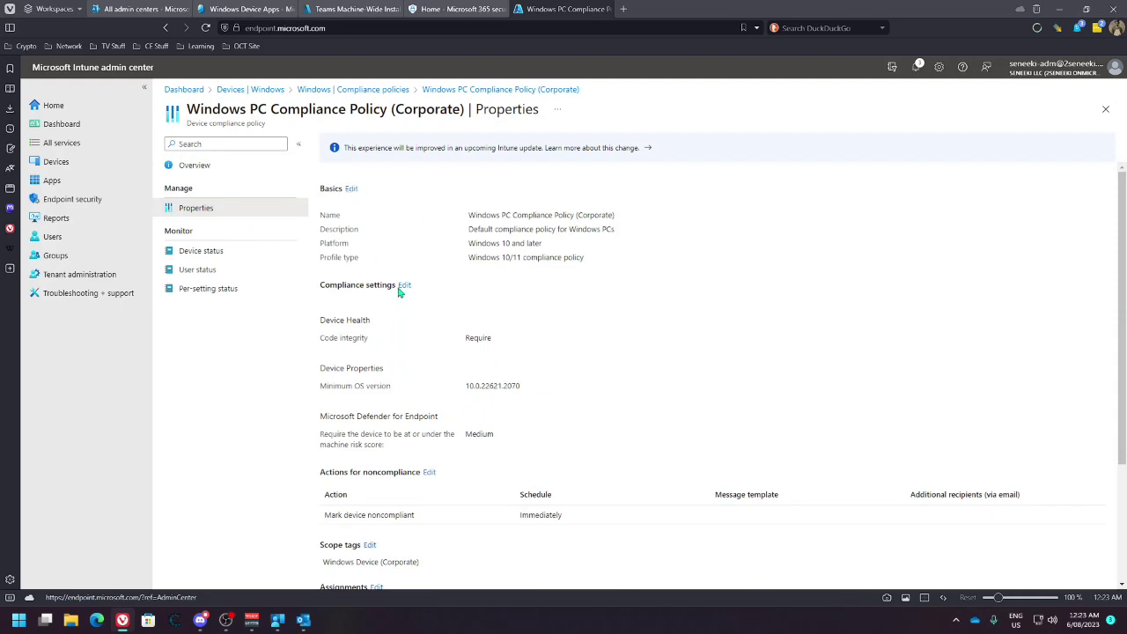
pyautogui.scroll(-1, 438, 324)
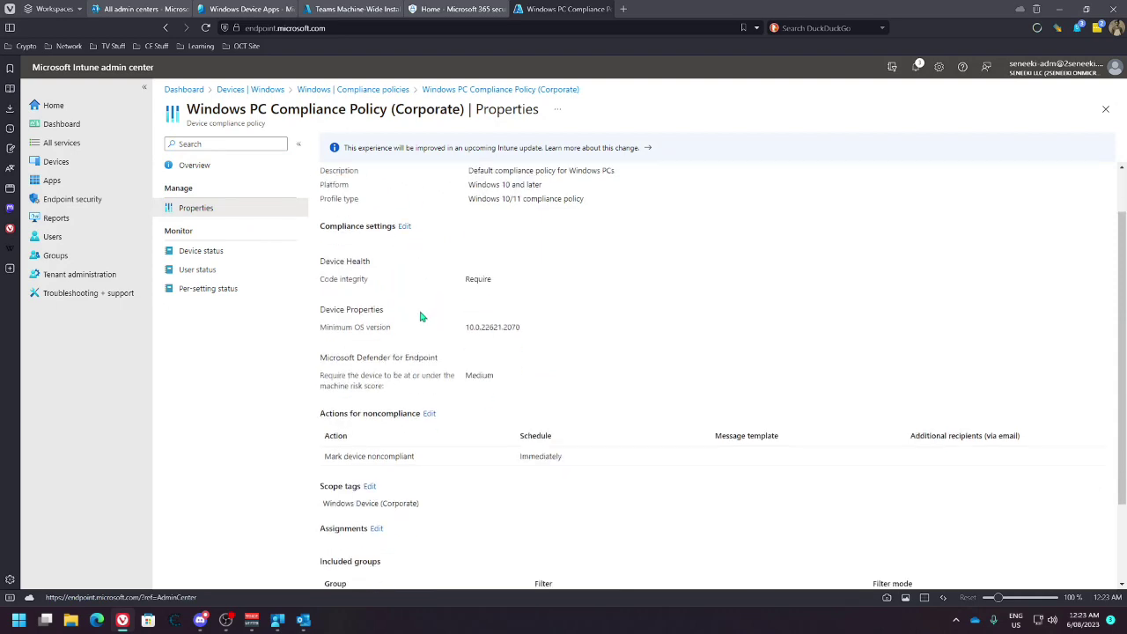
pyautogui.scroll(1, 412, 313)
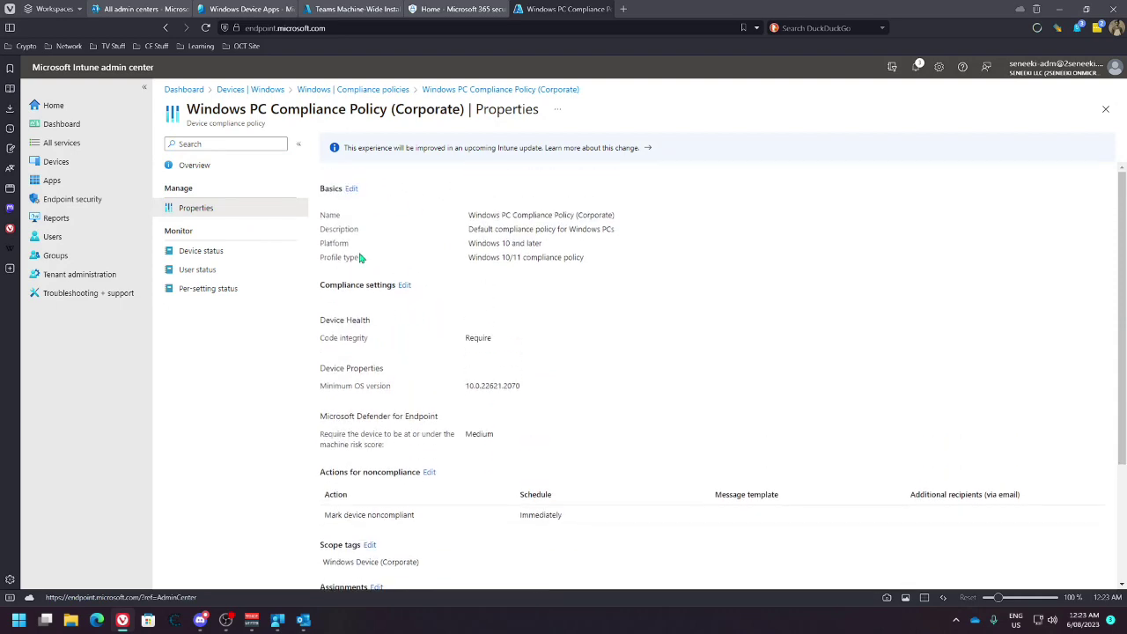
pyautogui.scroll(-3, 398, 286)
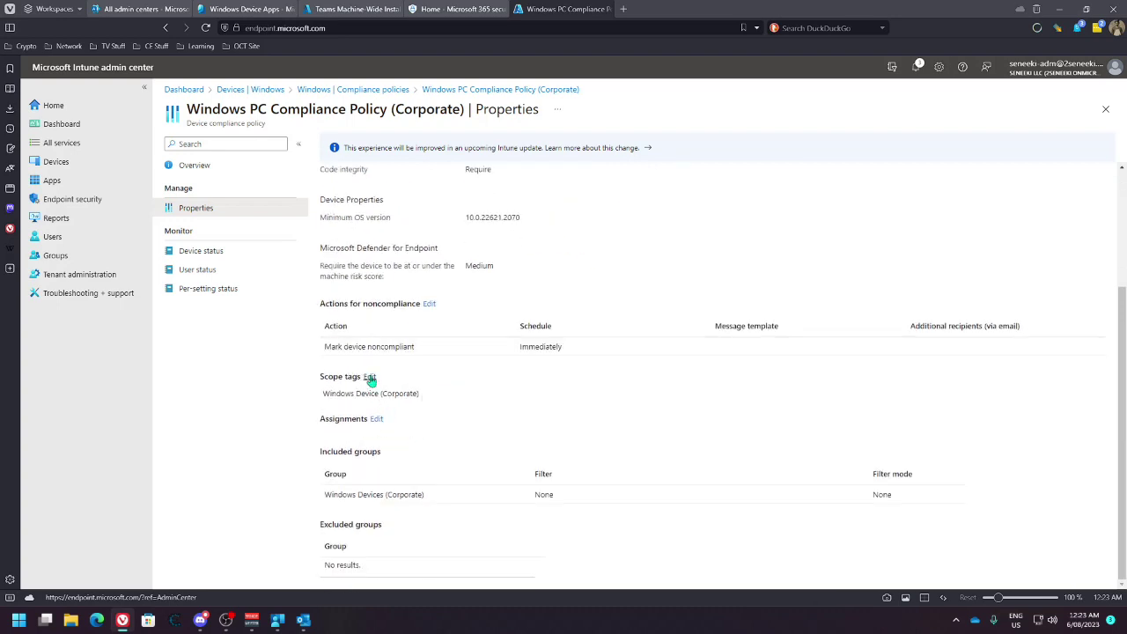
# In the assignment editor, try Exclude, Include and no filter for Windows Devices (Corporate)
pyautogui.click(376, 419)
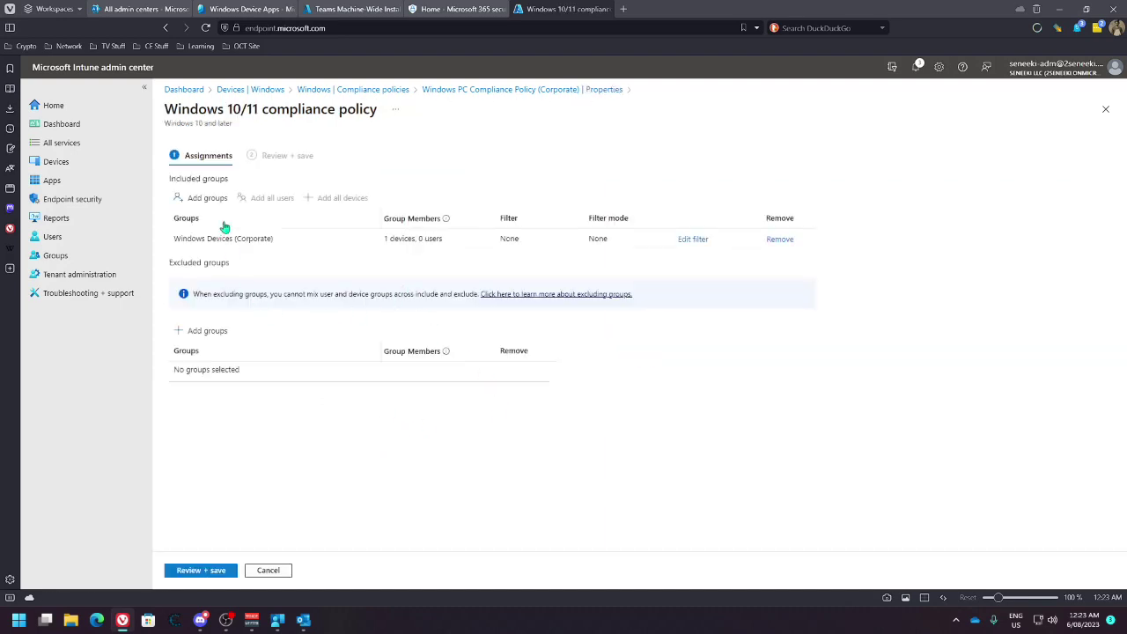
pyautogui.click(692, 240)
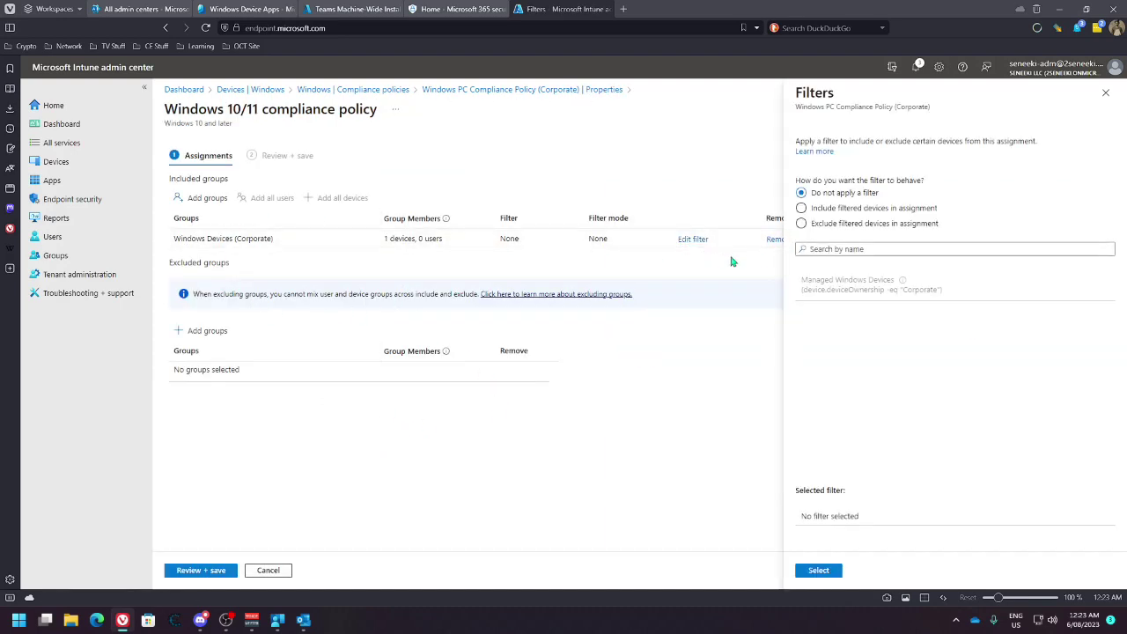
pyautogui.click(802, 224)
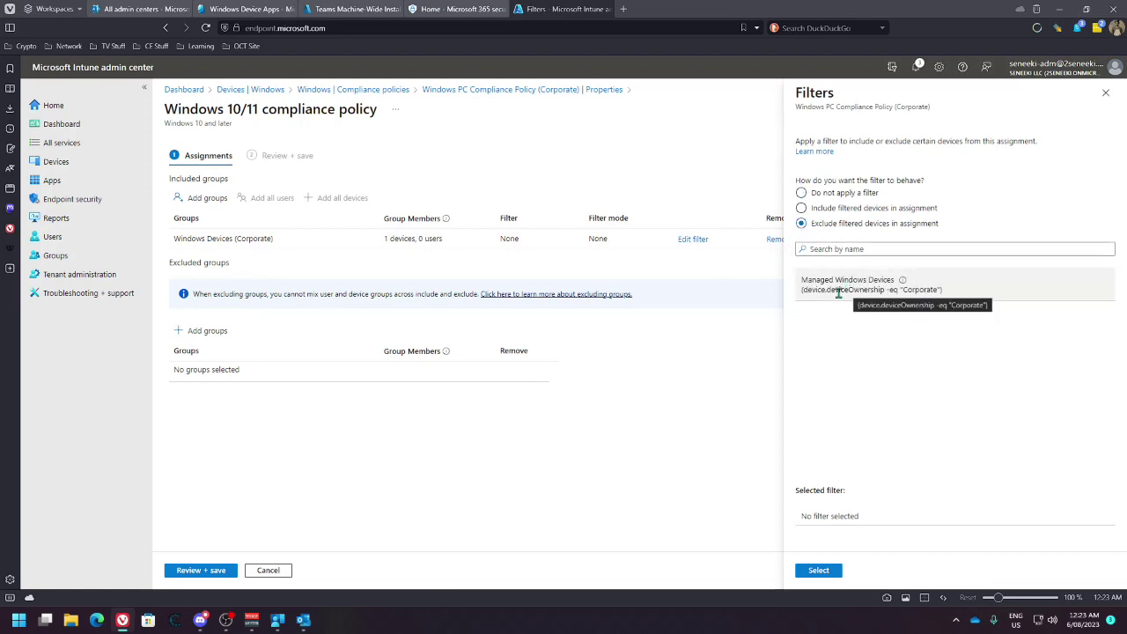
pyautogui.click(814, 211)
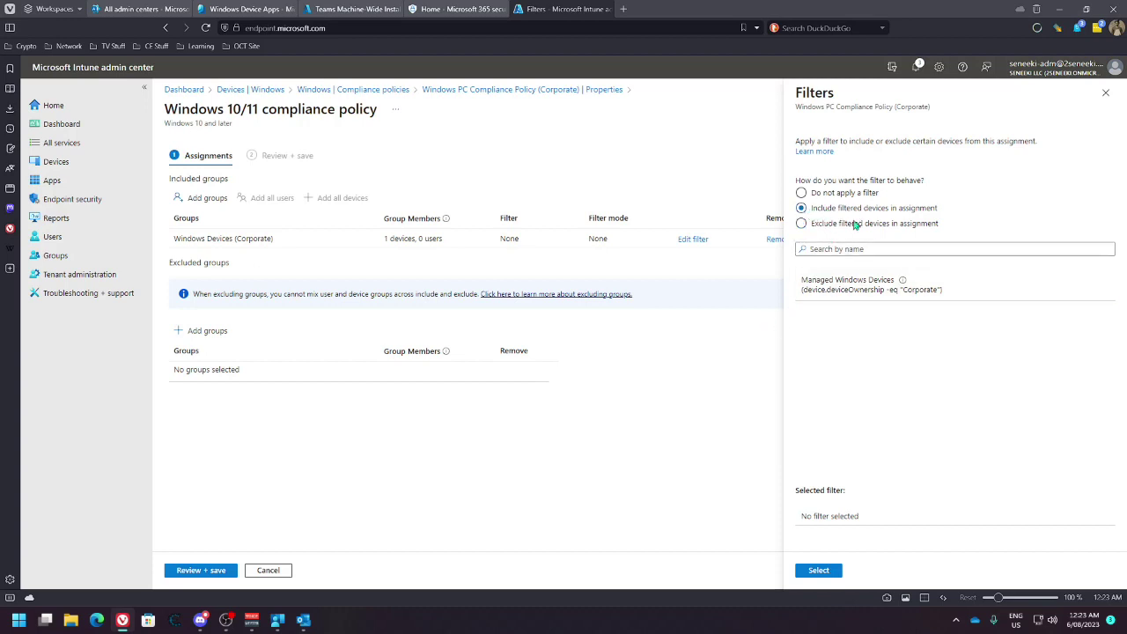
pyautogui.click(802, 193)
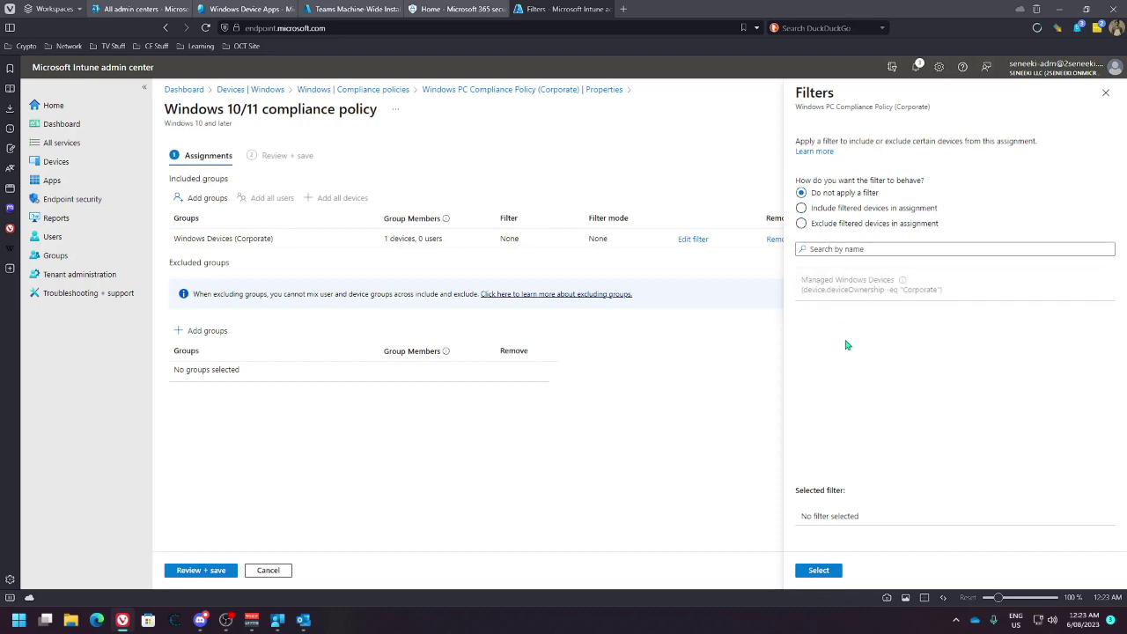
pyautogui.click(1105, 92)
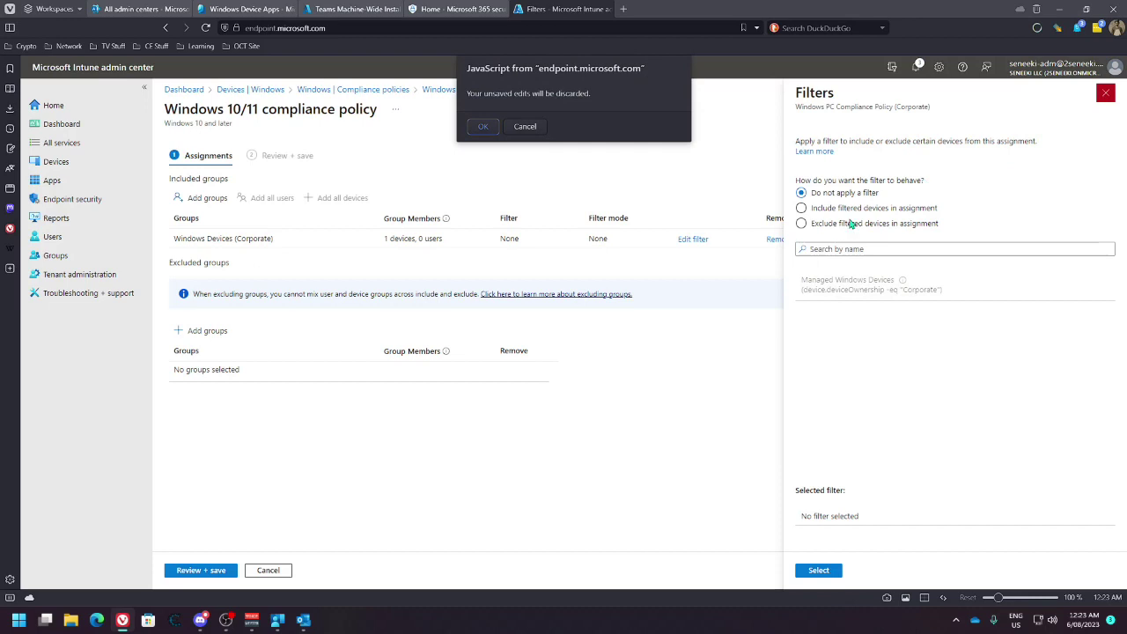
# Discard the unsaved filter edits, then open and close the include-groups list without adding any
pyautogui.click(494, 128)
pyautogui.click(527, 128)
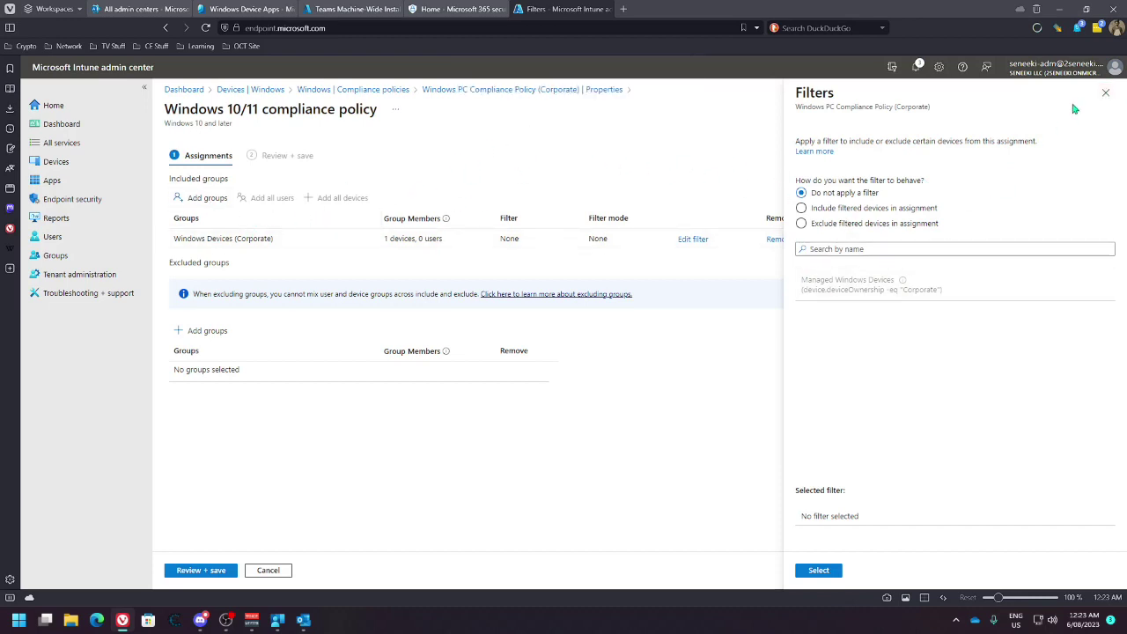
pyautogui.click(1107, 93)
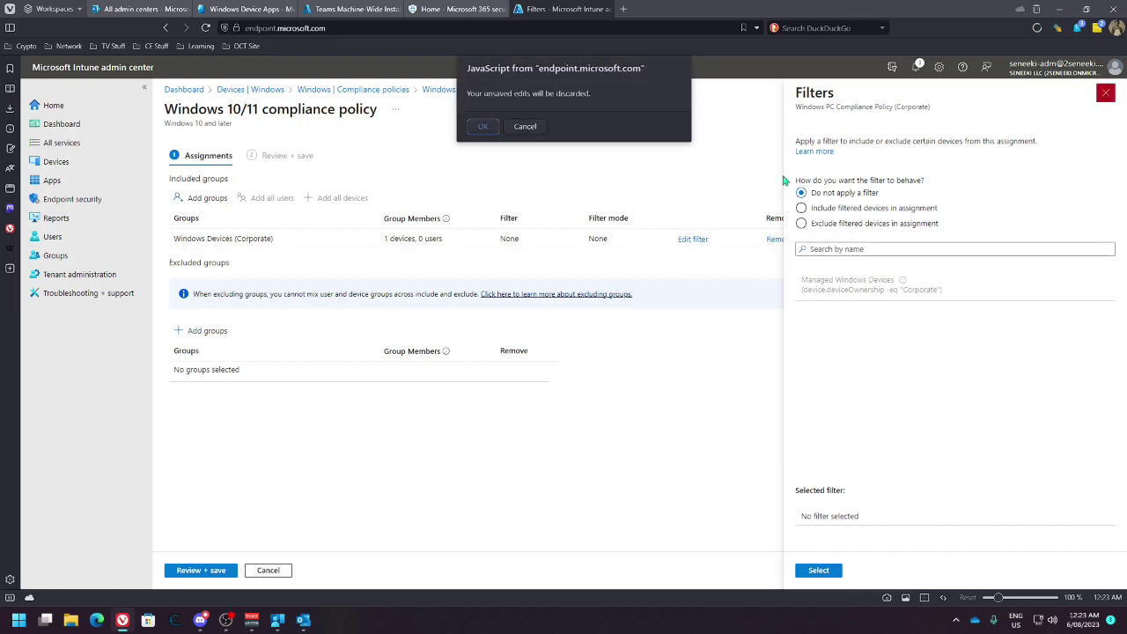
pyautogui.click(482, 126)
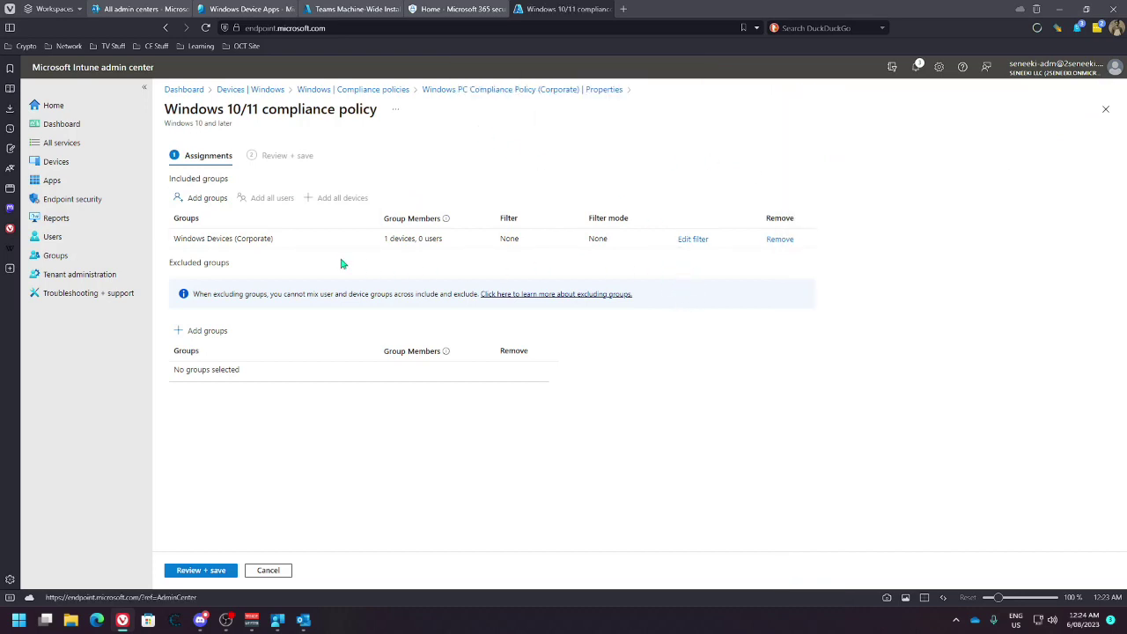
pyautogui.click(204, 198)
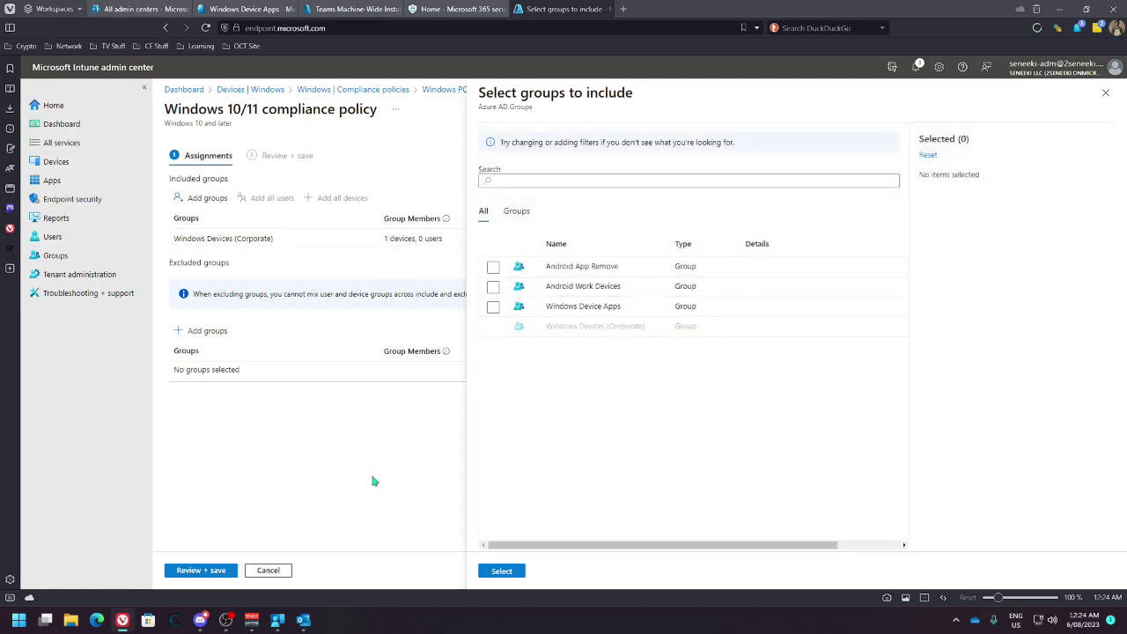
pyautogui.click(1105, 95)
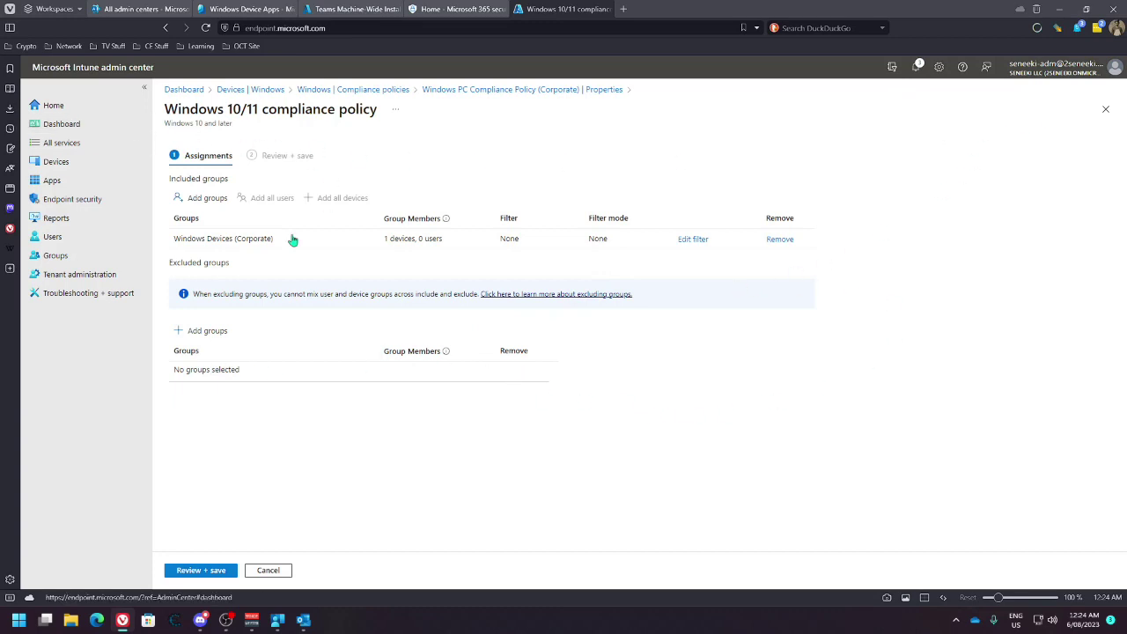
# Check Company Portal's Apps and App categories pages, which show nothing published, then return to the browser
pyautogui.click(278, 622)
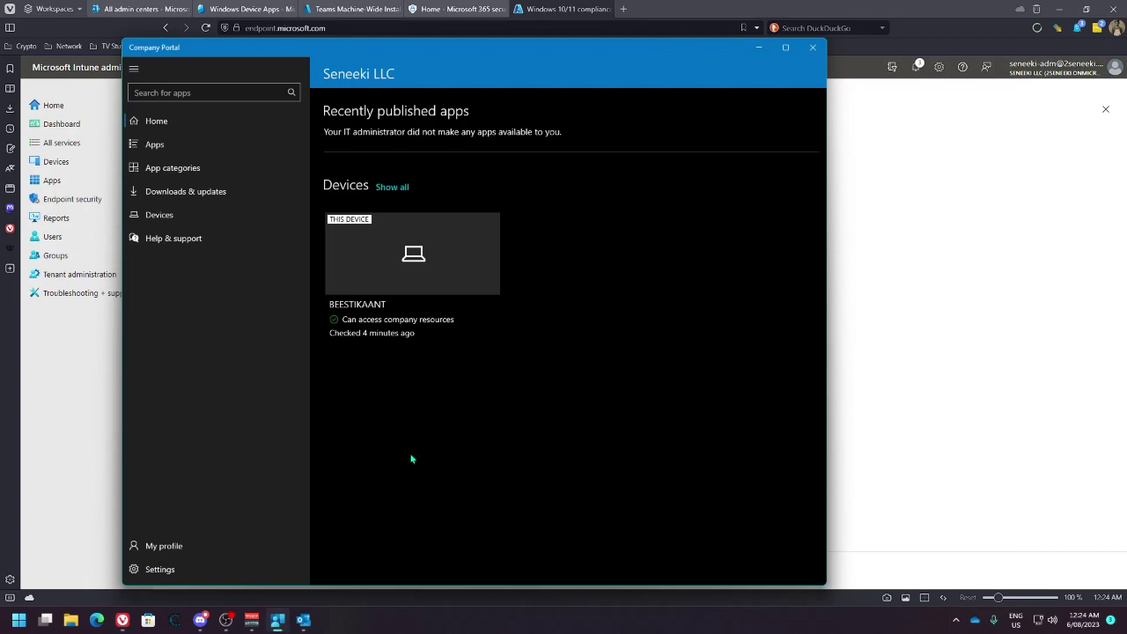
pyautogui.click(163, 145)
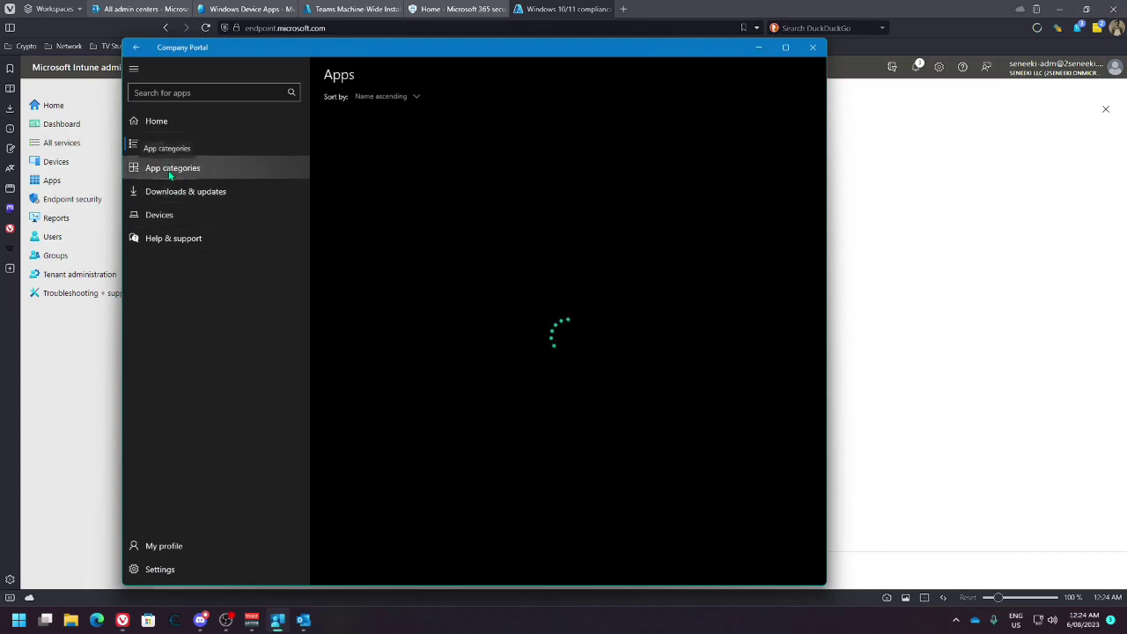
pyautogui.click(171, 177)
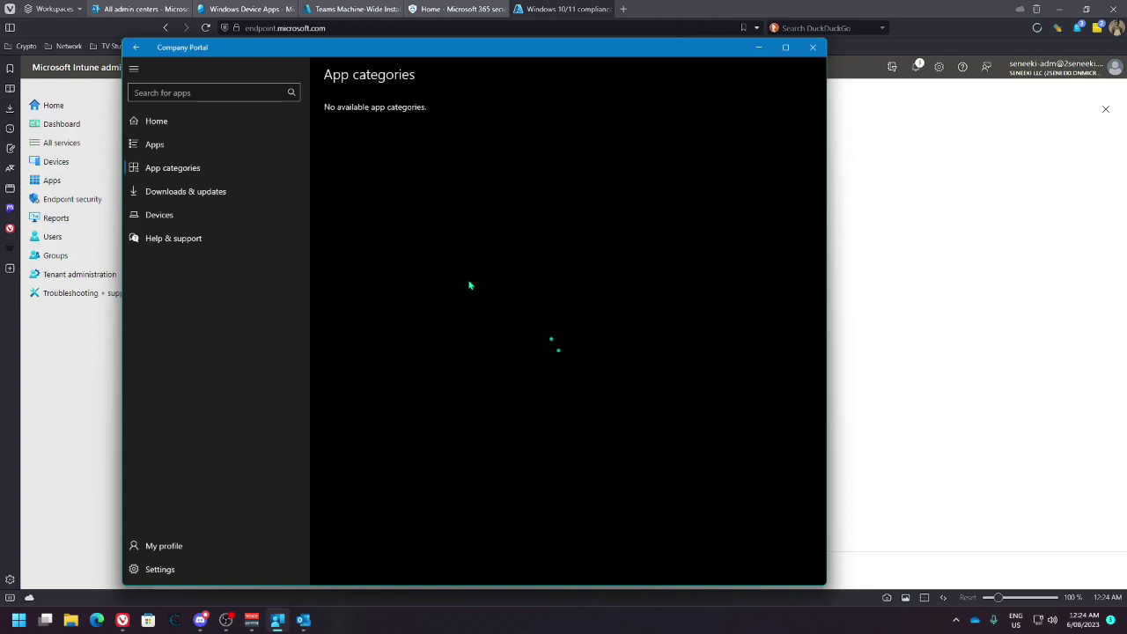
pyautogui.click(929, 280)
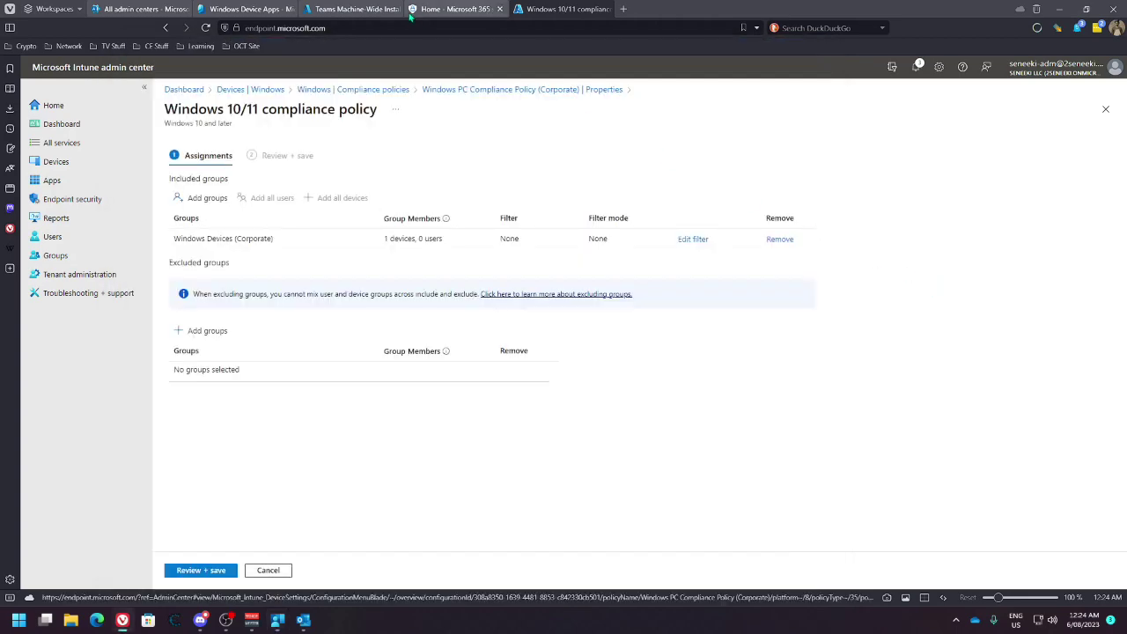
# Reload the admin center tab and browse to the Windows devices page
pyautogui.click(456, 9)
pyautogui.click(352, 9)
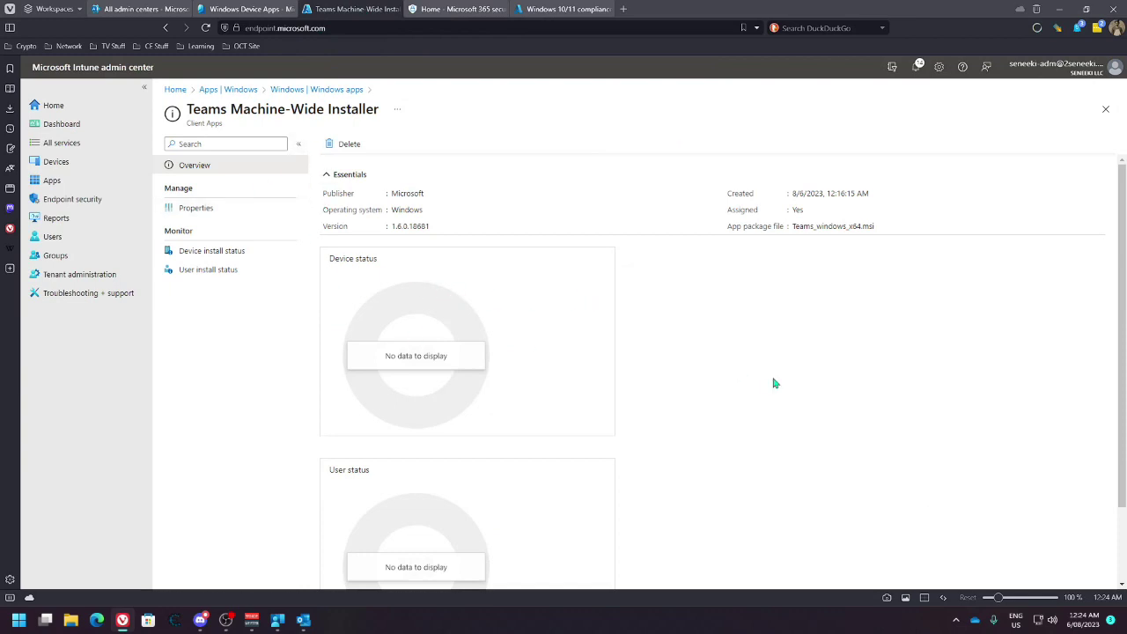
pyautogui.press('F5')
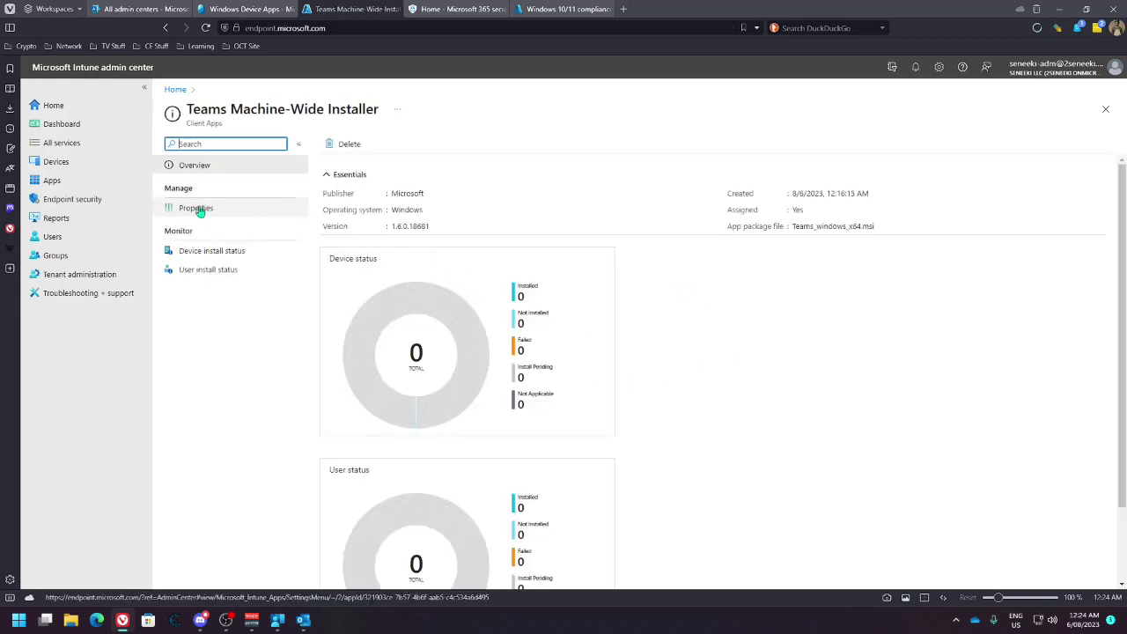
pyautogui.click(58, 162)
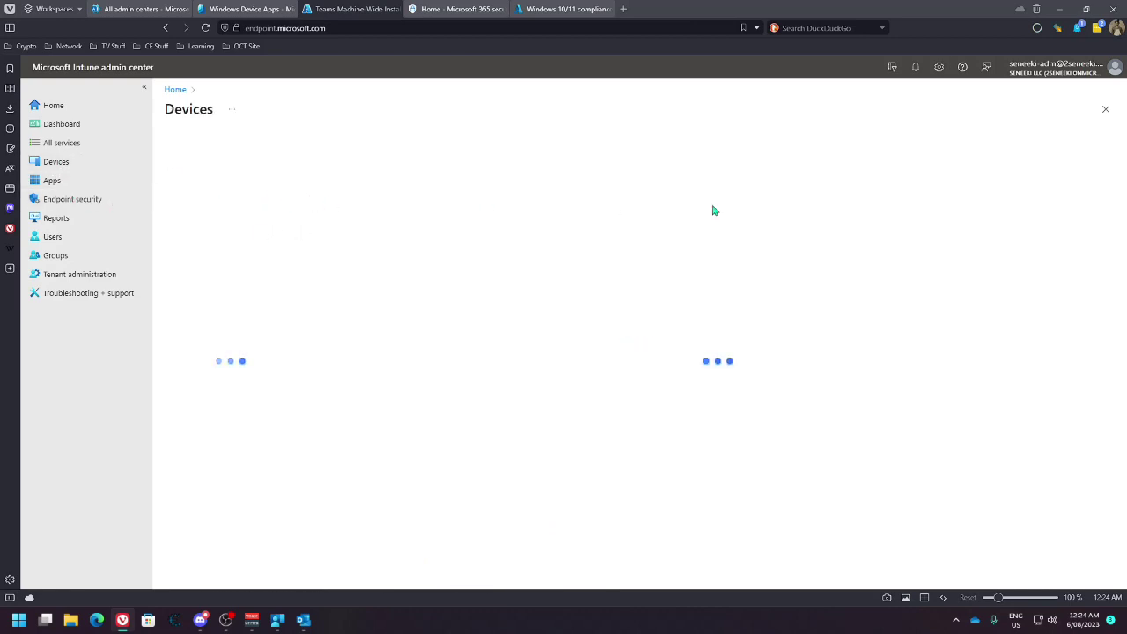
pyautogui.click(195, 246)
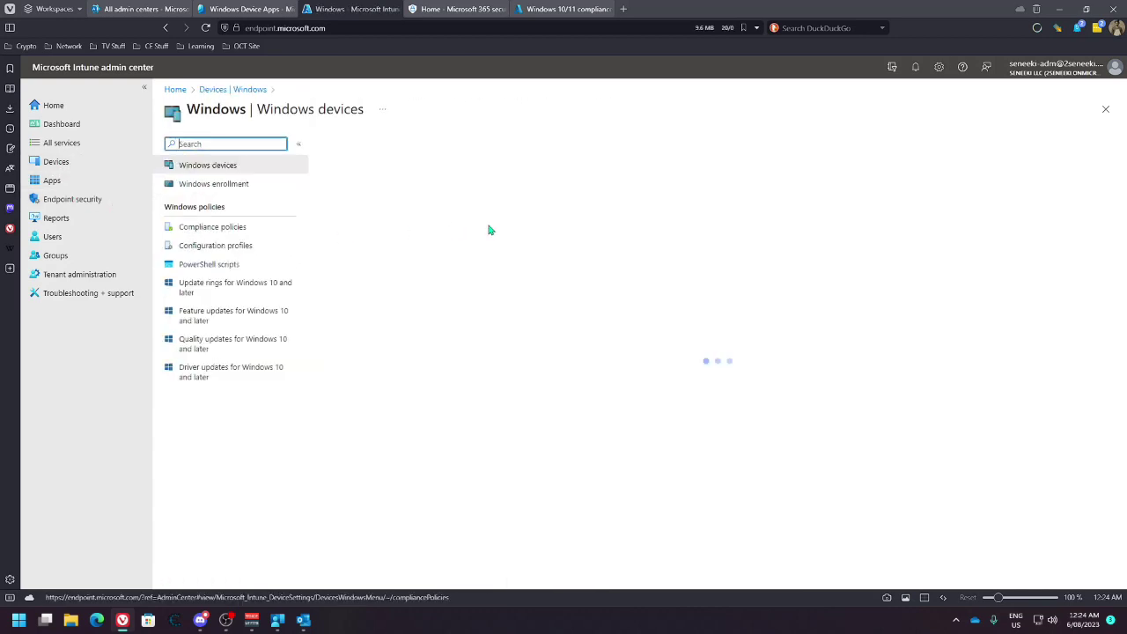
# Review the PowerShell 7-x64 Windows app's properties and its Windows Device Apps assignment
pyautogui.click(70, 181)
pyautogui.click(196, 248)
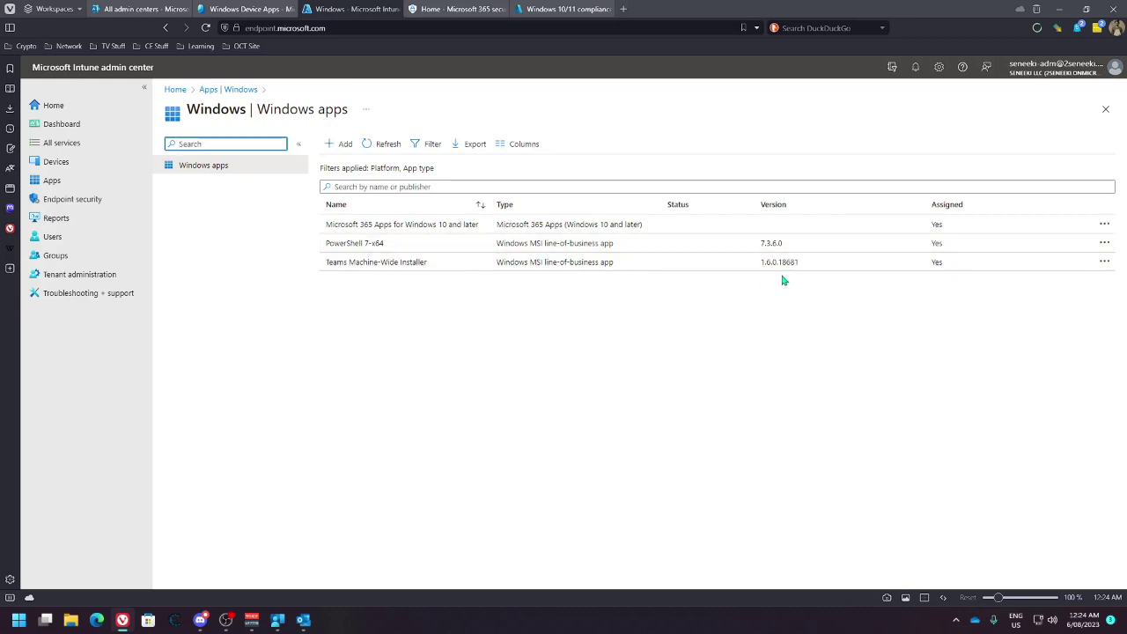
pyautogui.click(381, 250)
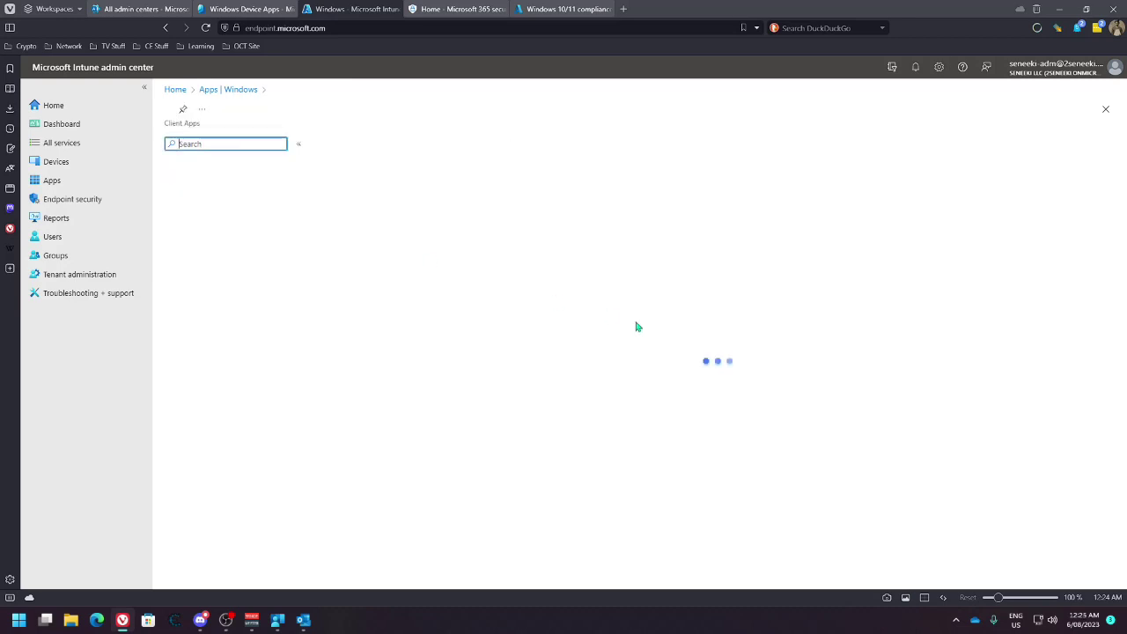
pyautogui.scroll(-2, 600, 385)
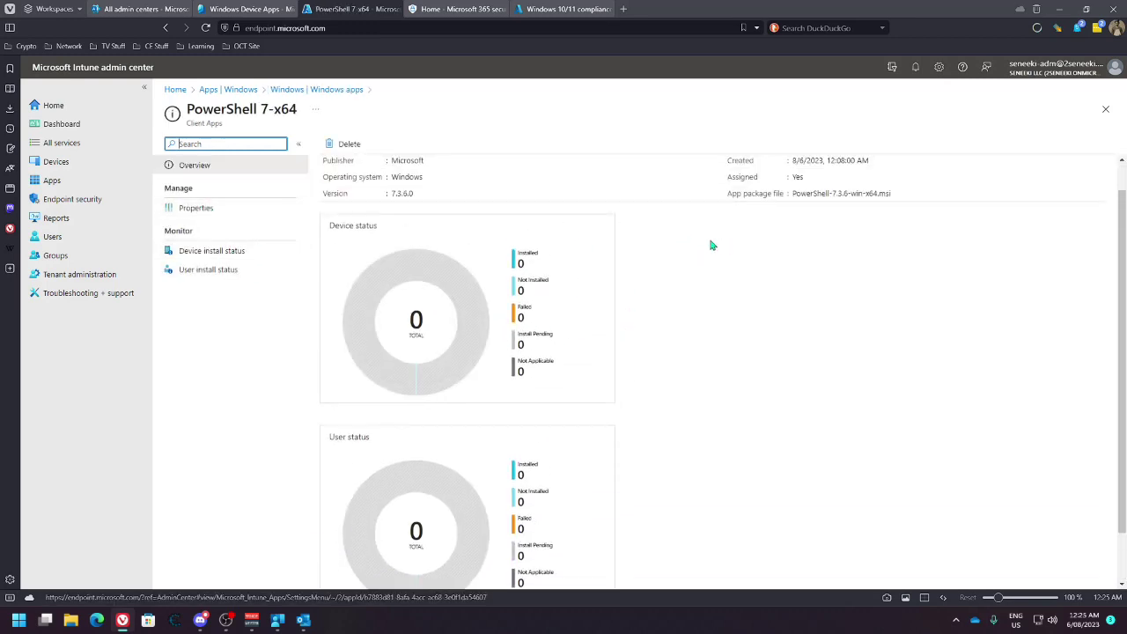
pyautogui.click(255, 213)
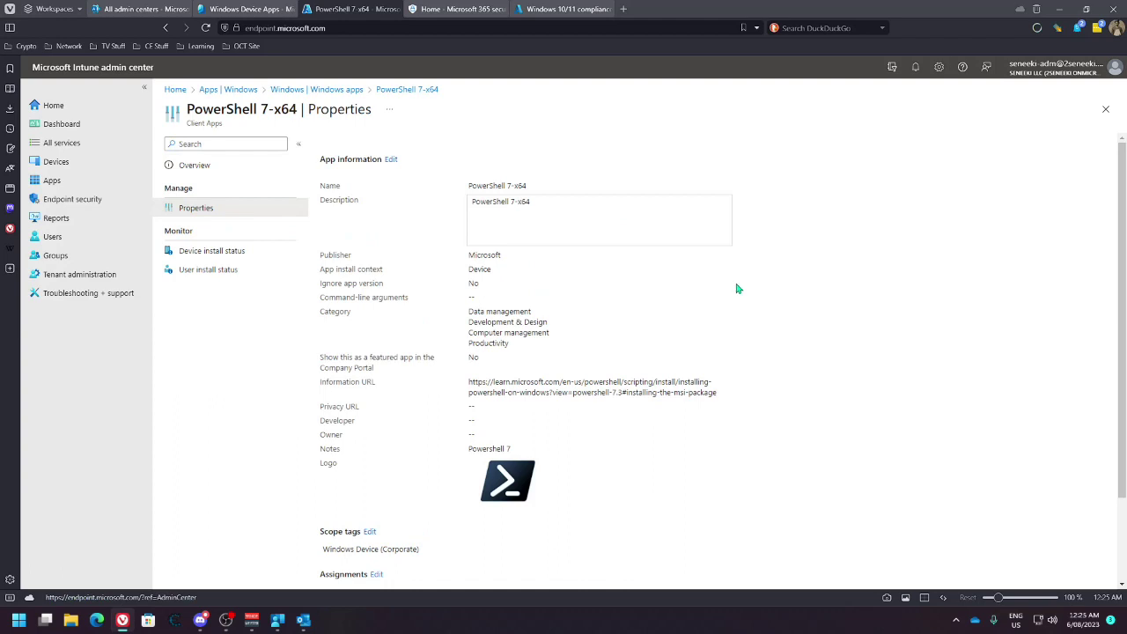
pyautogui.scroll(-3, 771, 366)
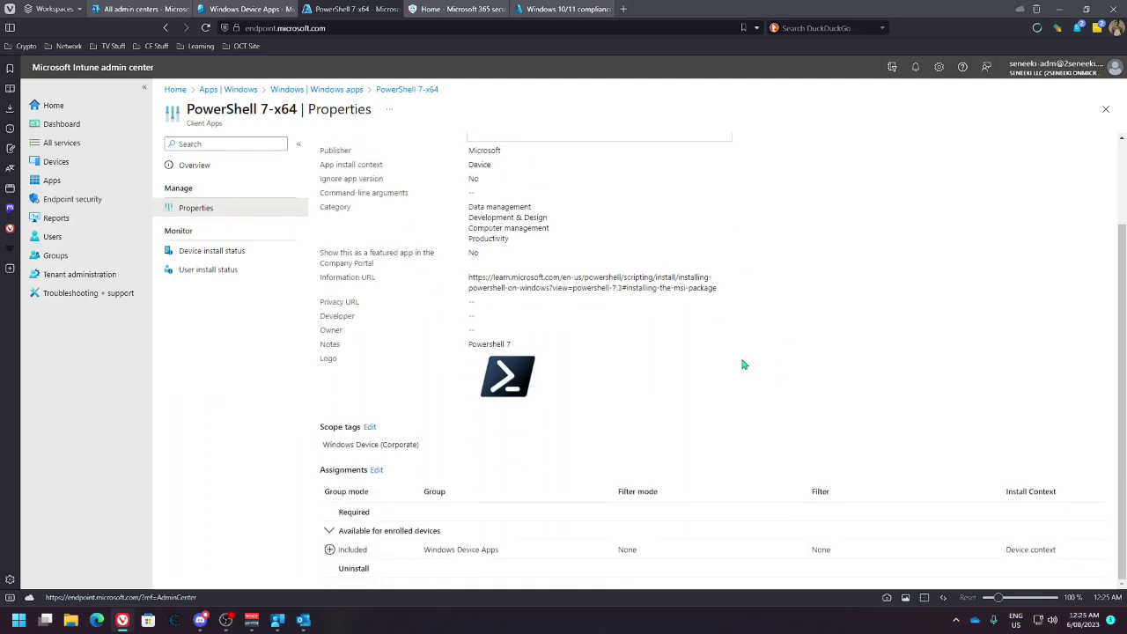
pyautogui.scroll(3, 747, 372)
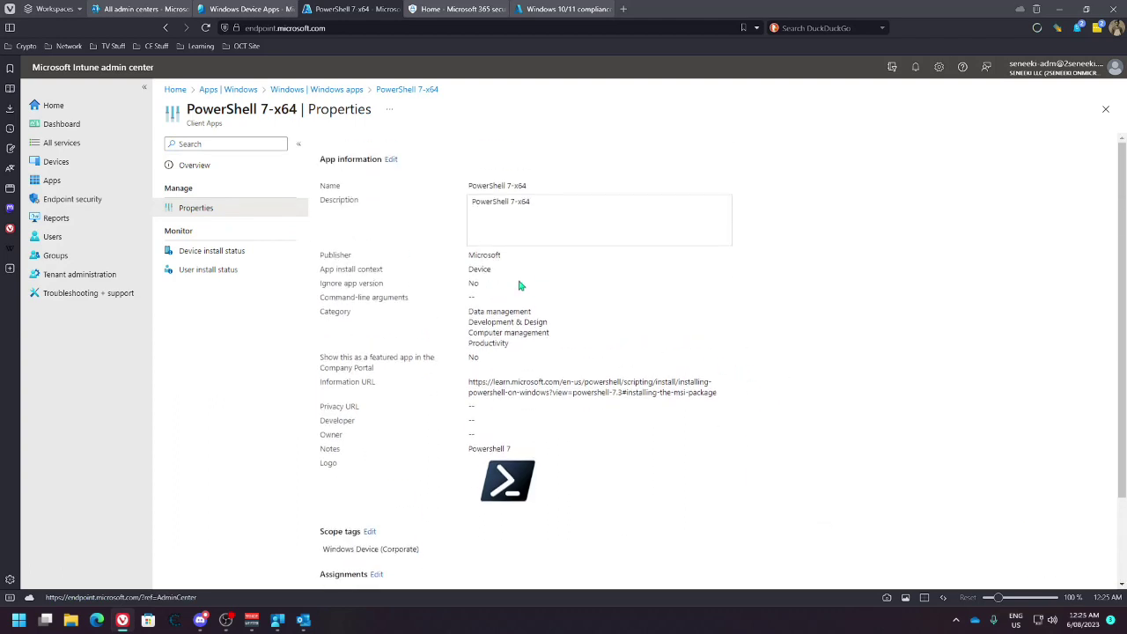